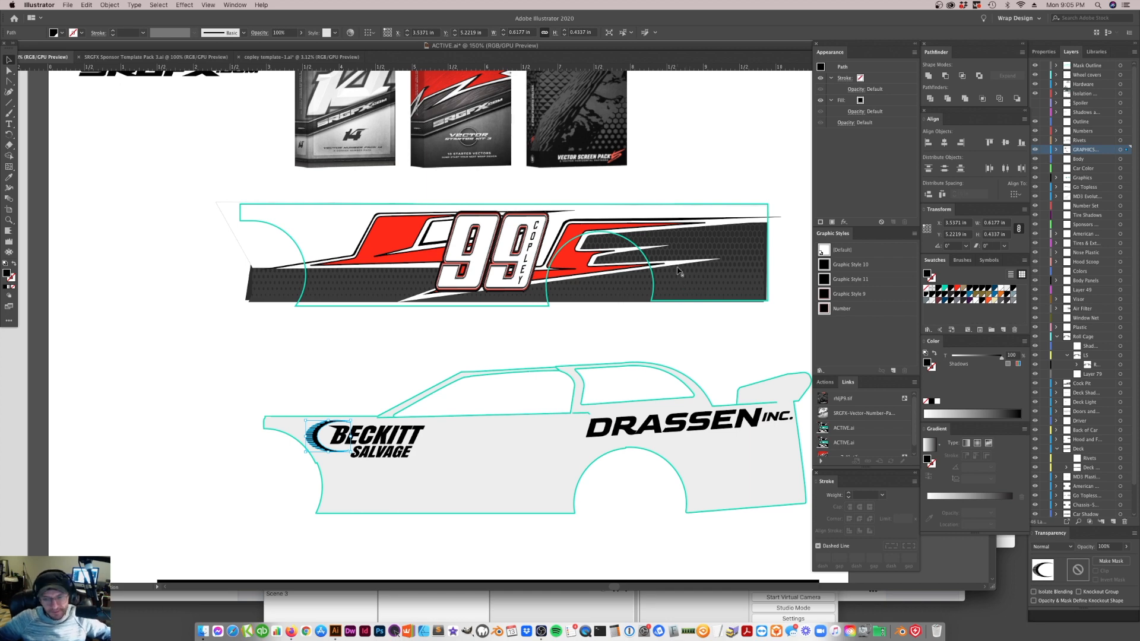
Switch to Firefox, look through the School of Racing Graphics group's rules and posts, and return to the Illustrator document
scroll(610, 434, "up", 3)
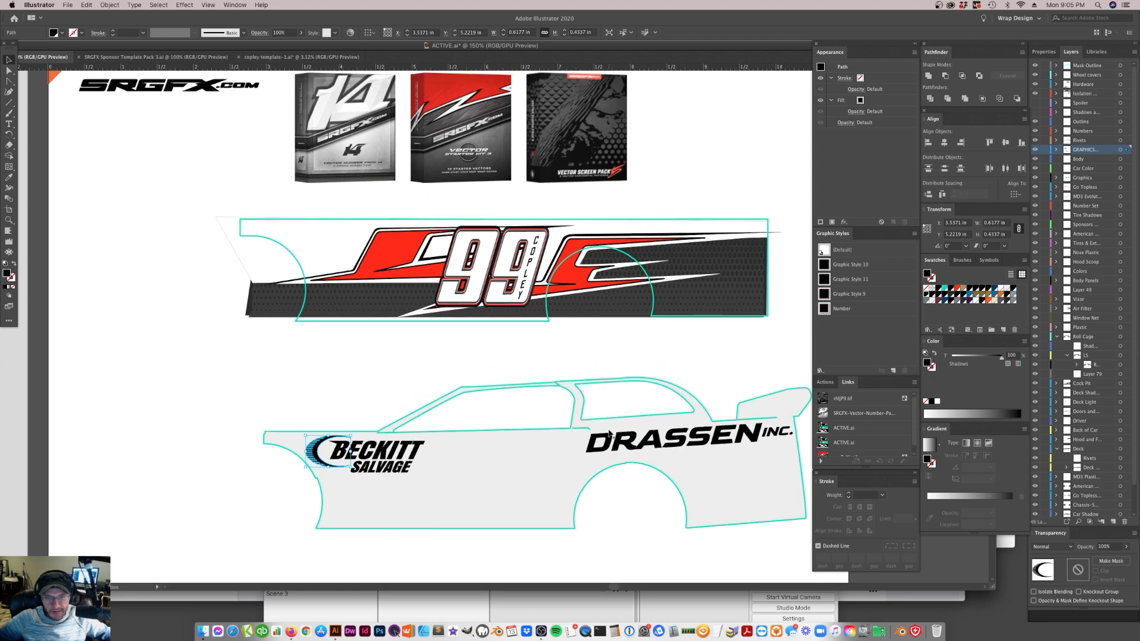
scroll(610, 434, "up", 1)
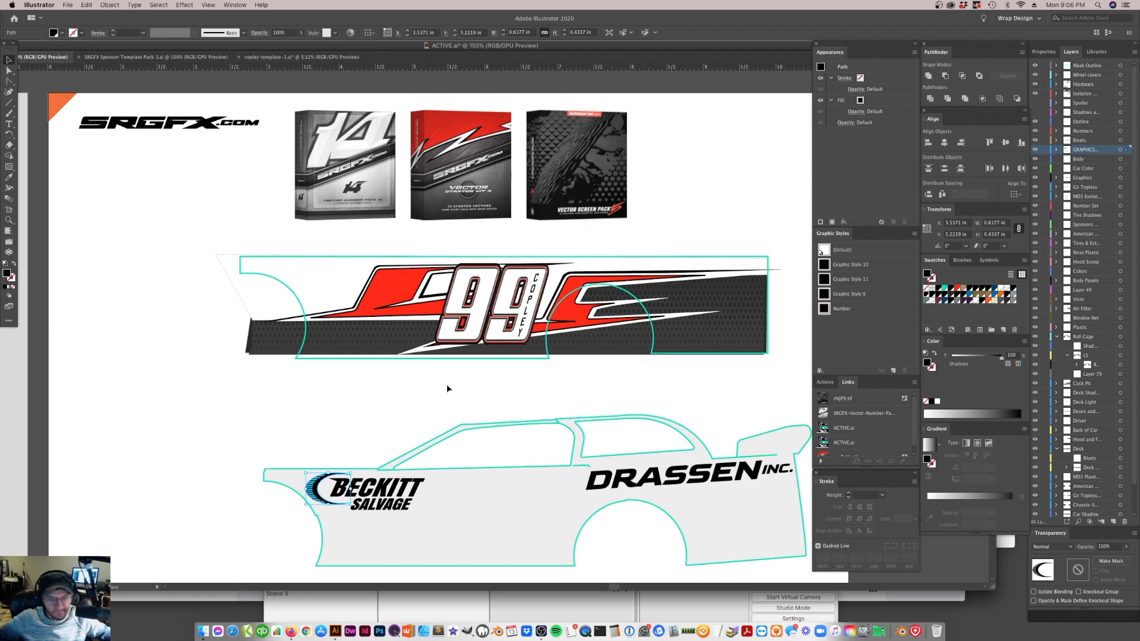
key("super+Tab")
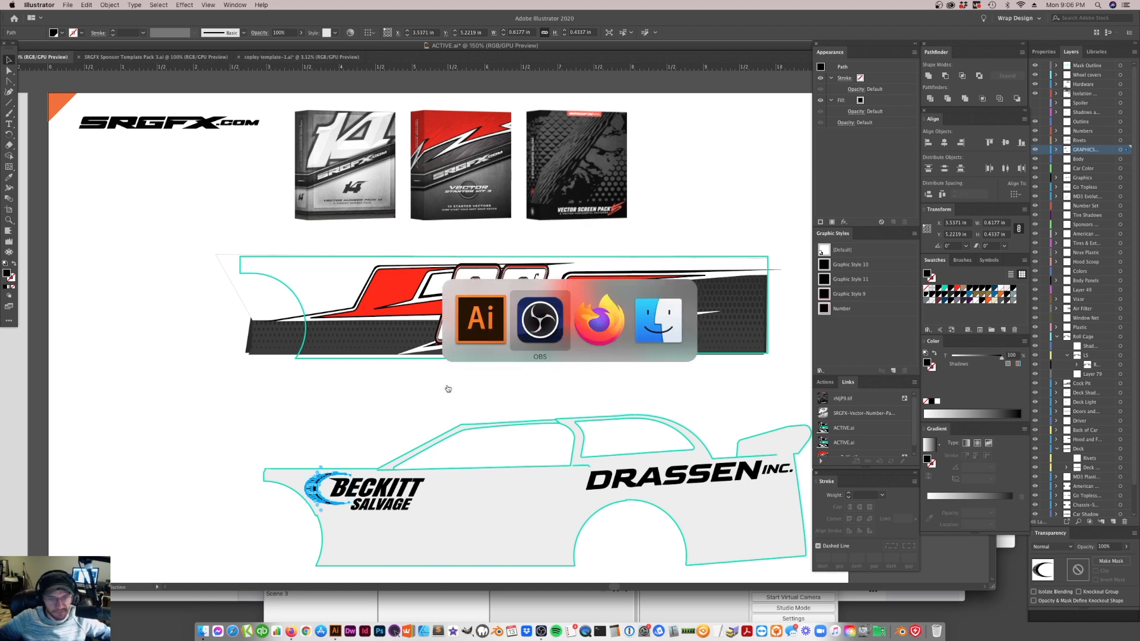
key("super+Tab")
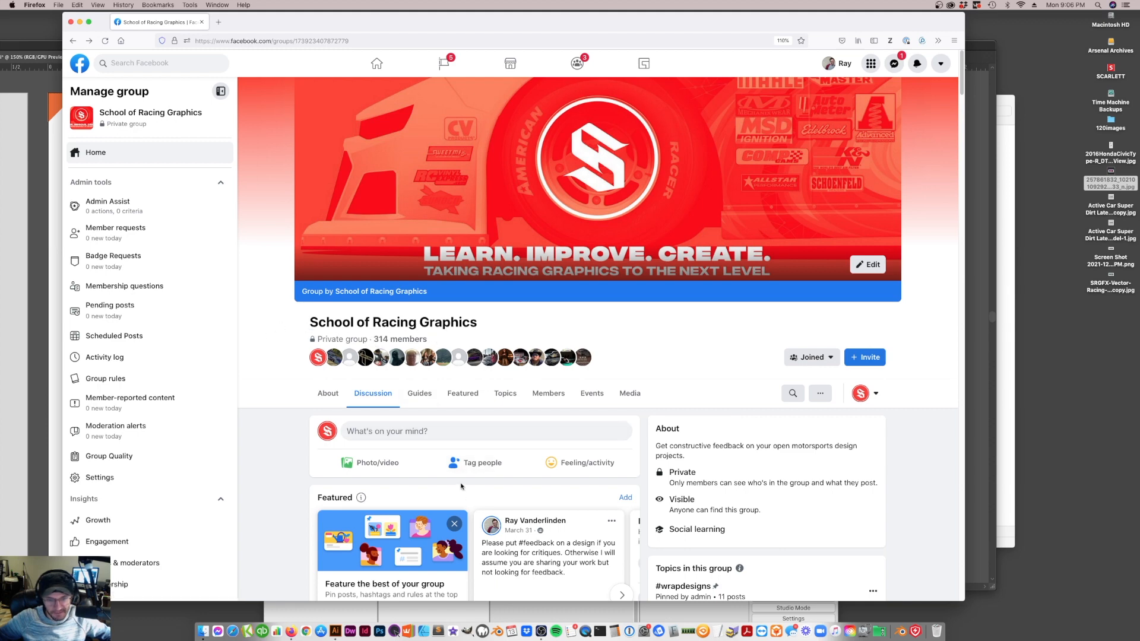
scroll(593, 474, "down", 10)
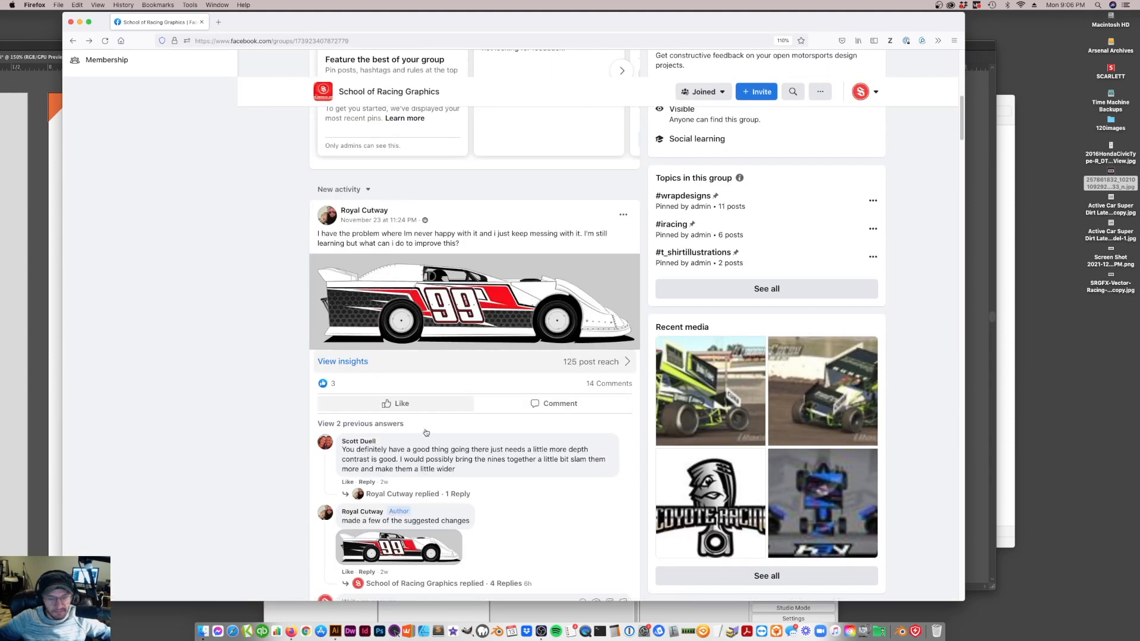
scroll(533, 459, "up", 5)
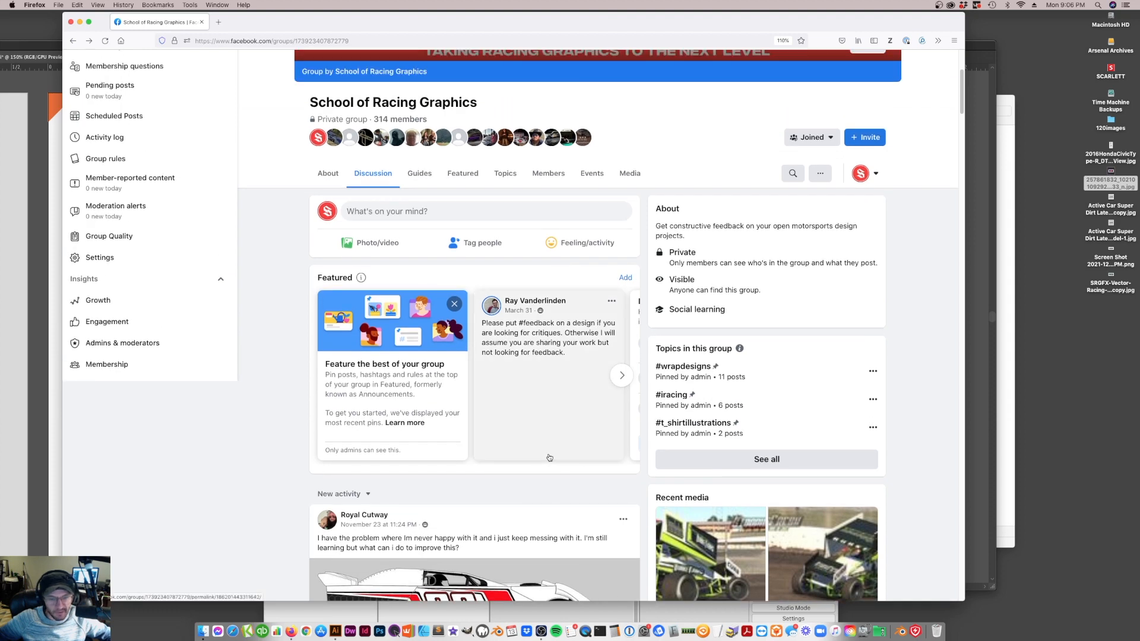
scroll(551, 477, "up", 1)
scroll(551, 477, "up", 3)
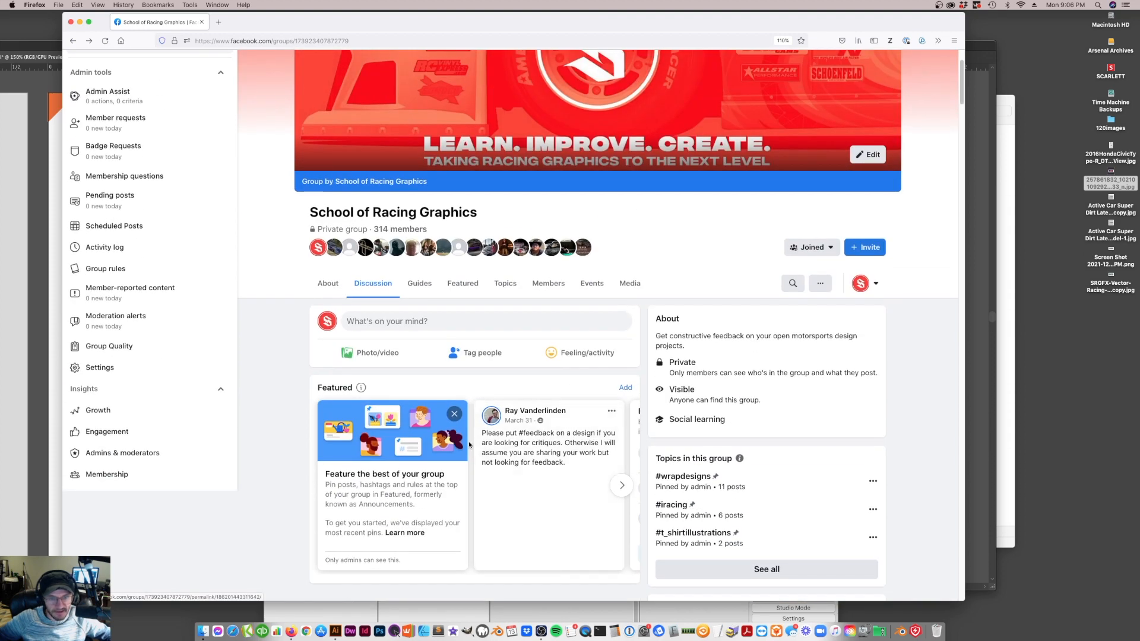
scroll(564, 418, "up", 1)
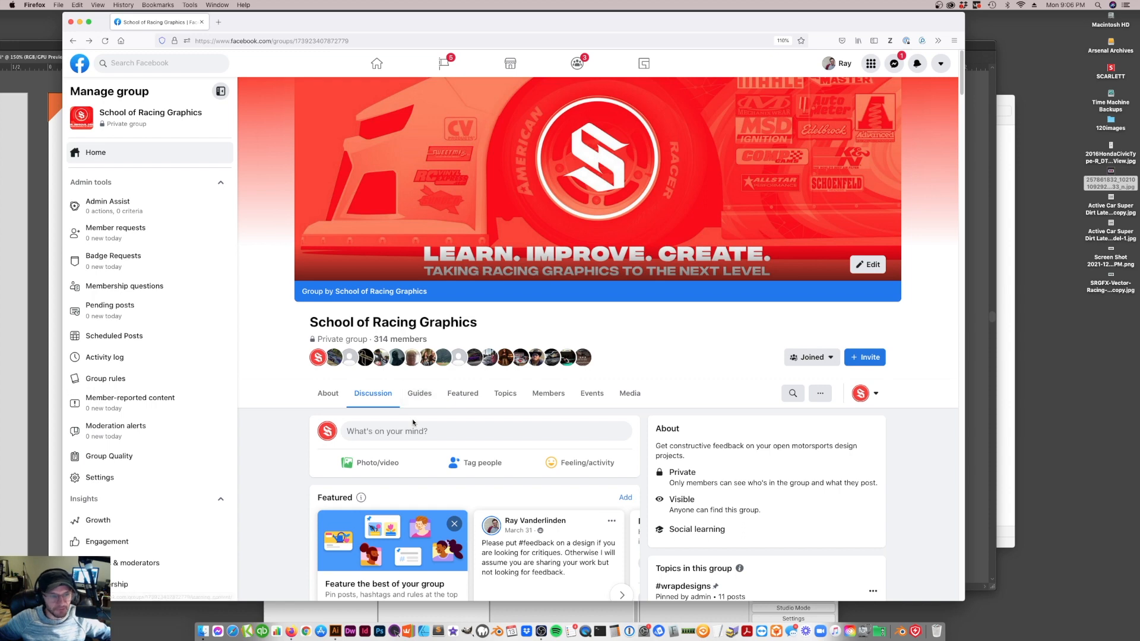
left_click(32, 425)
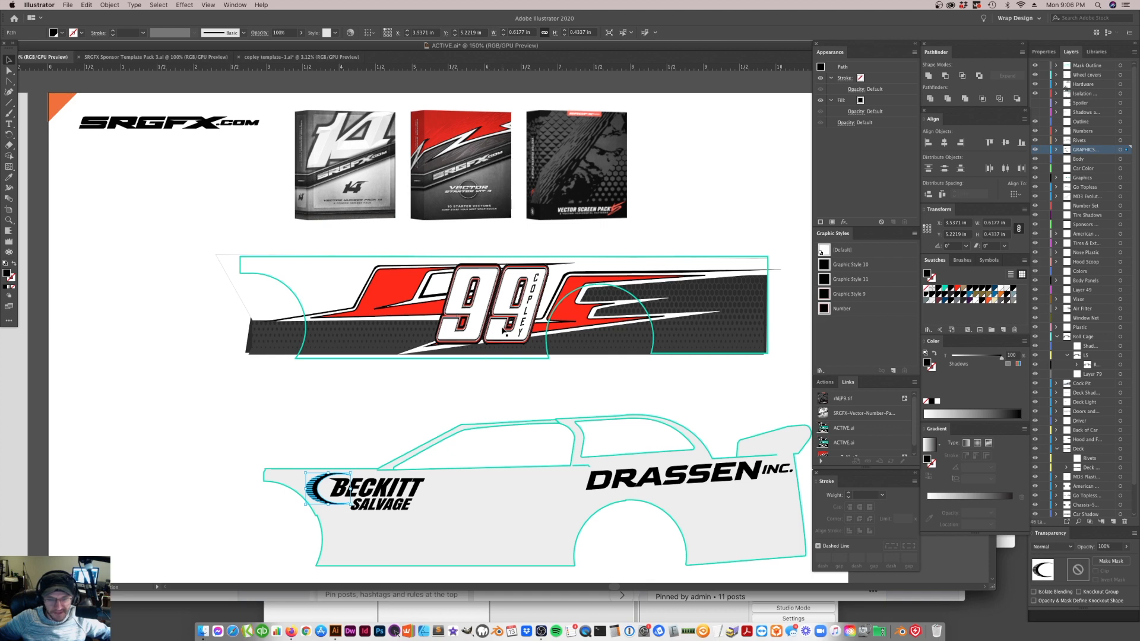
Try moving the screen pattern off the dark area of the 99 wrap graphic, and undo the move
left_click(500, 333)
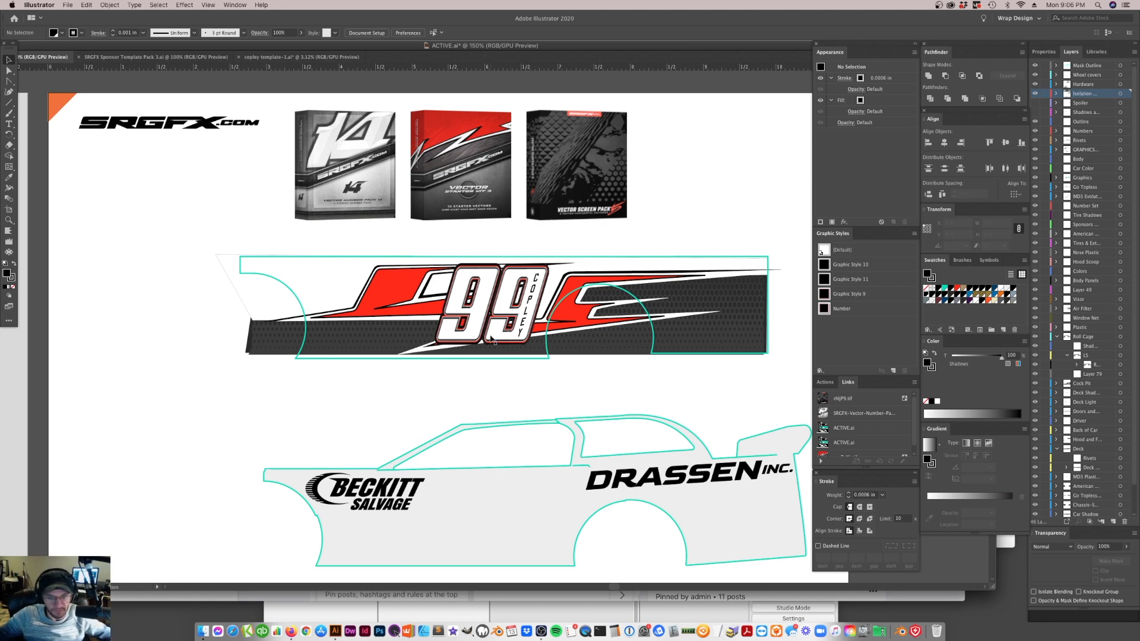
scroll(475, 354, "up", 3)
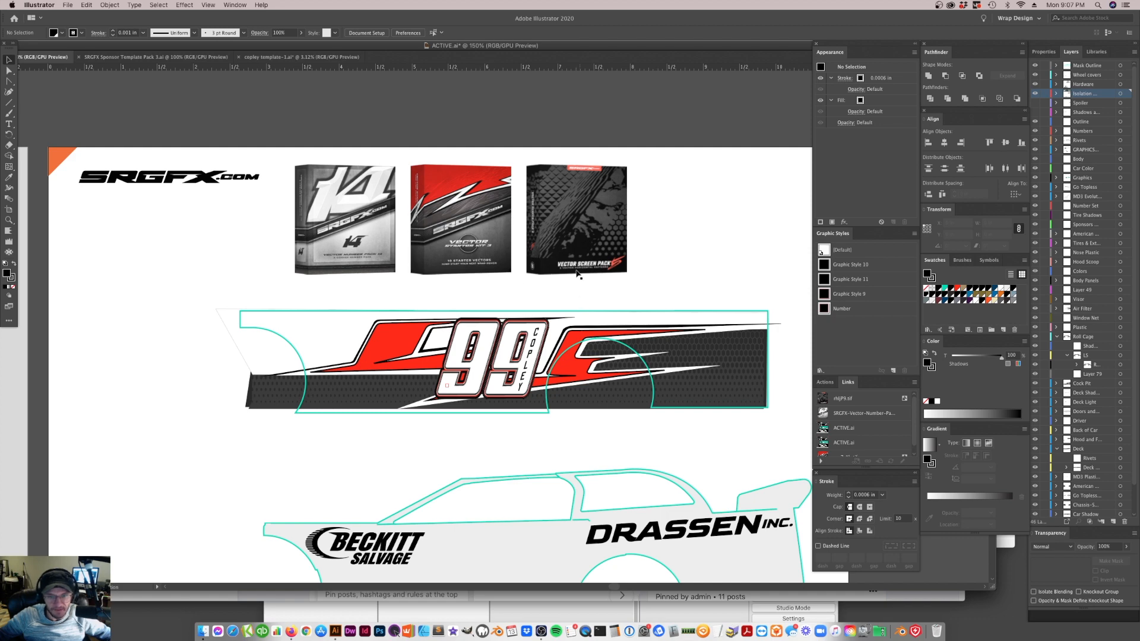
left_click(716, 388)
left_click_drag(716, 388, 214, 297)
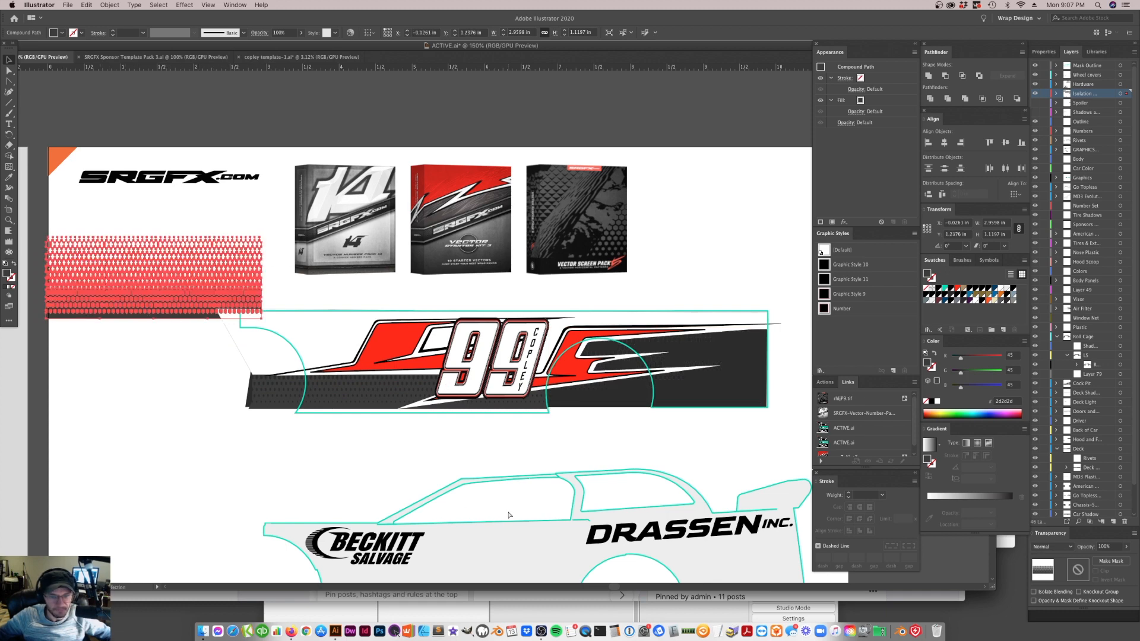
key("super+z")
Select the second 9 of the car number and the Vector Starter Kit box image to inspect them
left_click(420, 438)
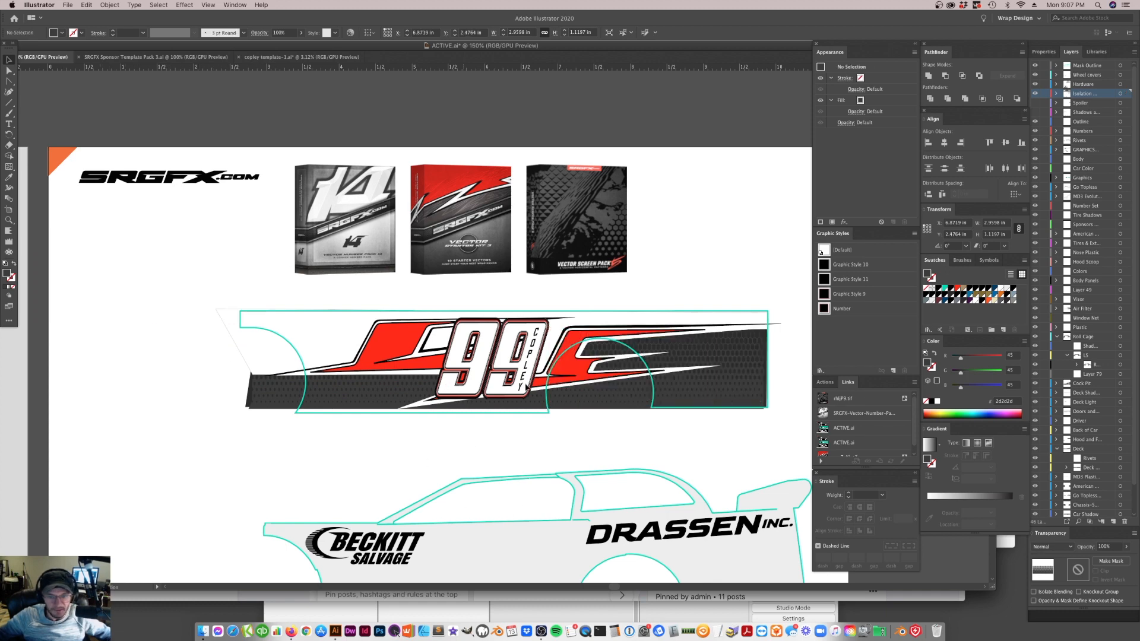
left_click(503, 337)
left_click(452, 241)
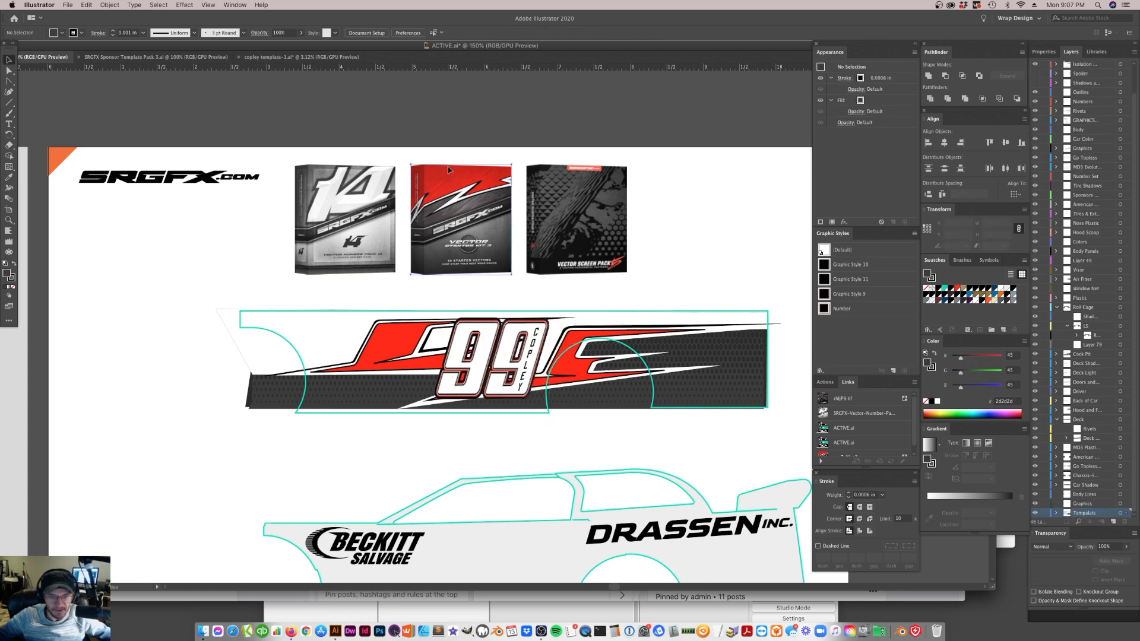
left_click(404, 358)
left_click(440, 242)
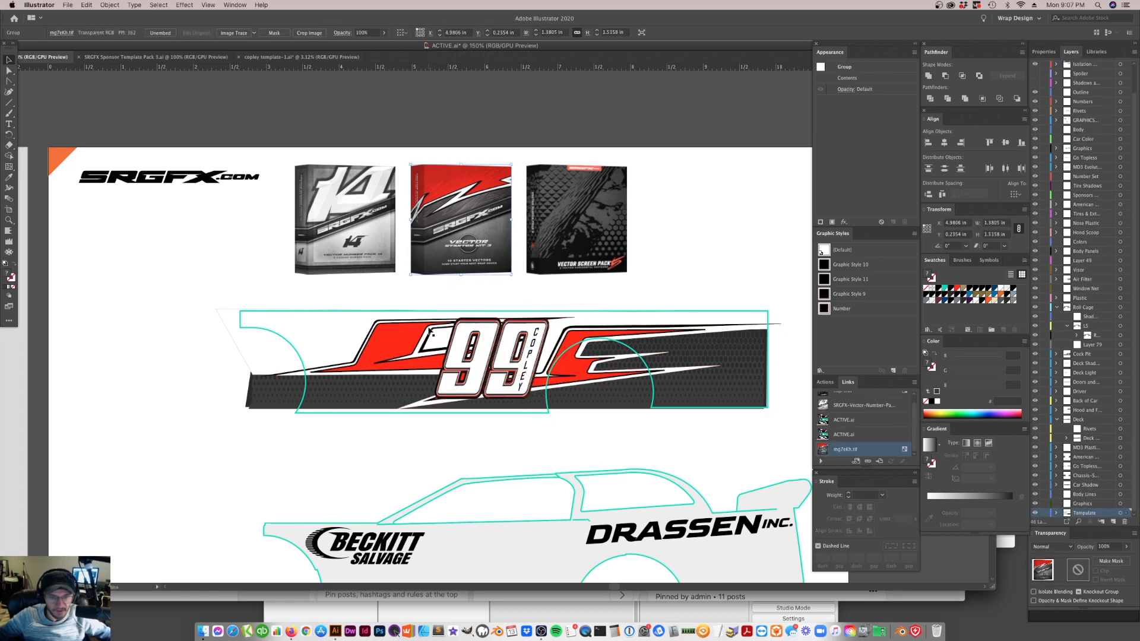
Try moving the starter vector artwork in the wrap graphic, undo the move, and clear the selection
left_click(414, 307)
left_click_drag(411, 366, 381, 323)
key("super+z")
left_click(430, 446)
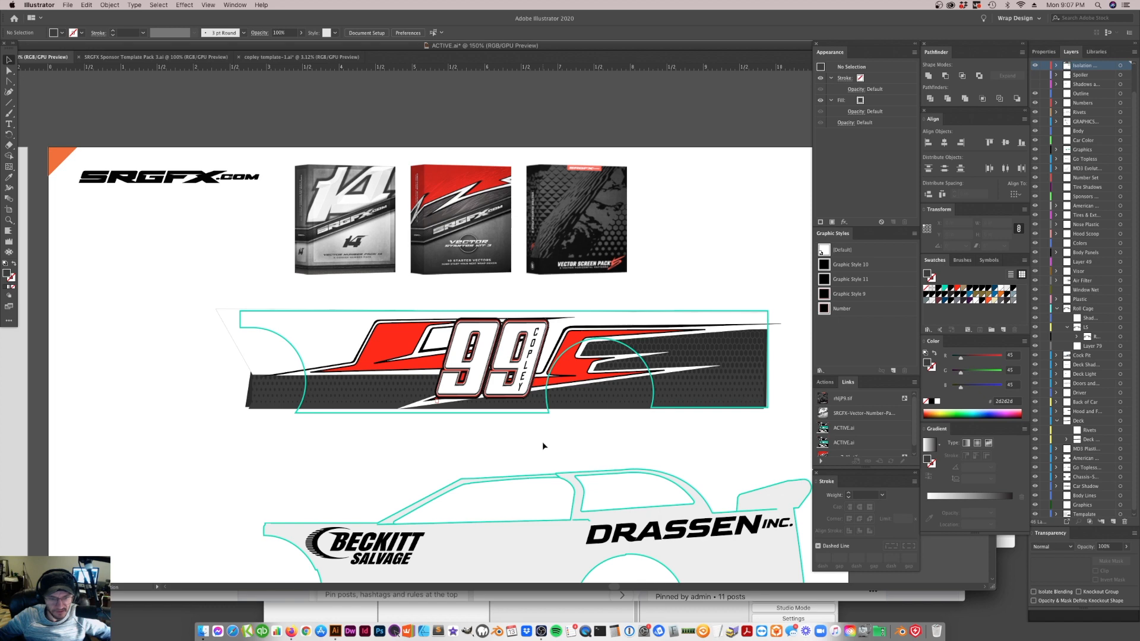
Collapse the Roll Cage layer and show the hidden Shadows layer on the late model car mockup
scroll(504, 432, "down", 5)
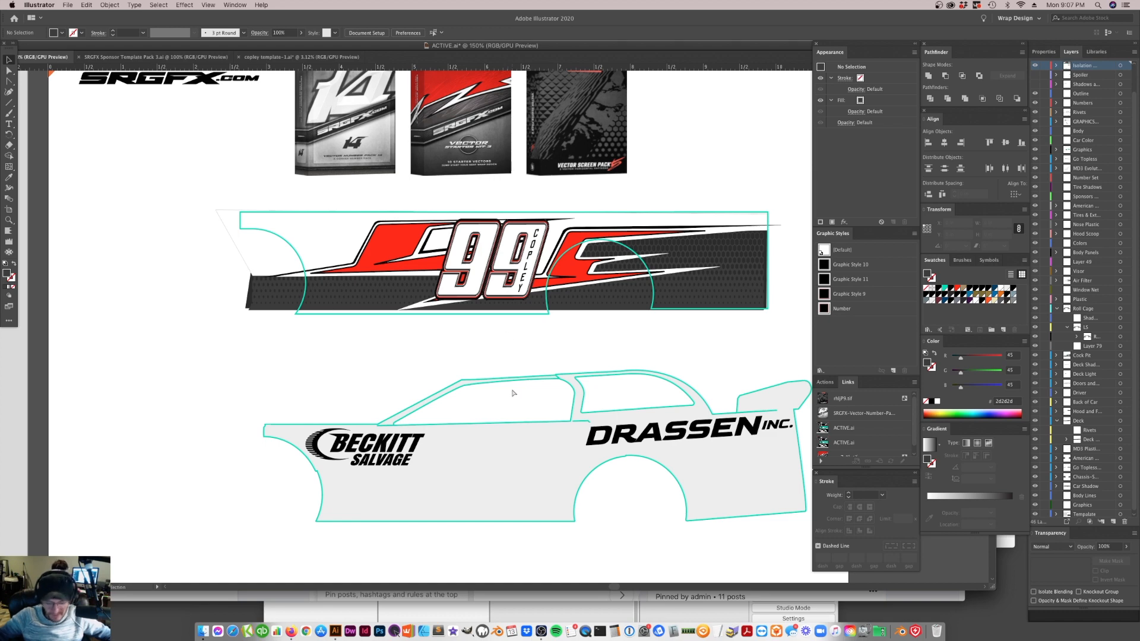
key("super+minus")
key("super+minus")
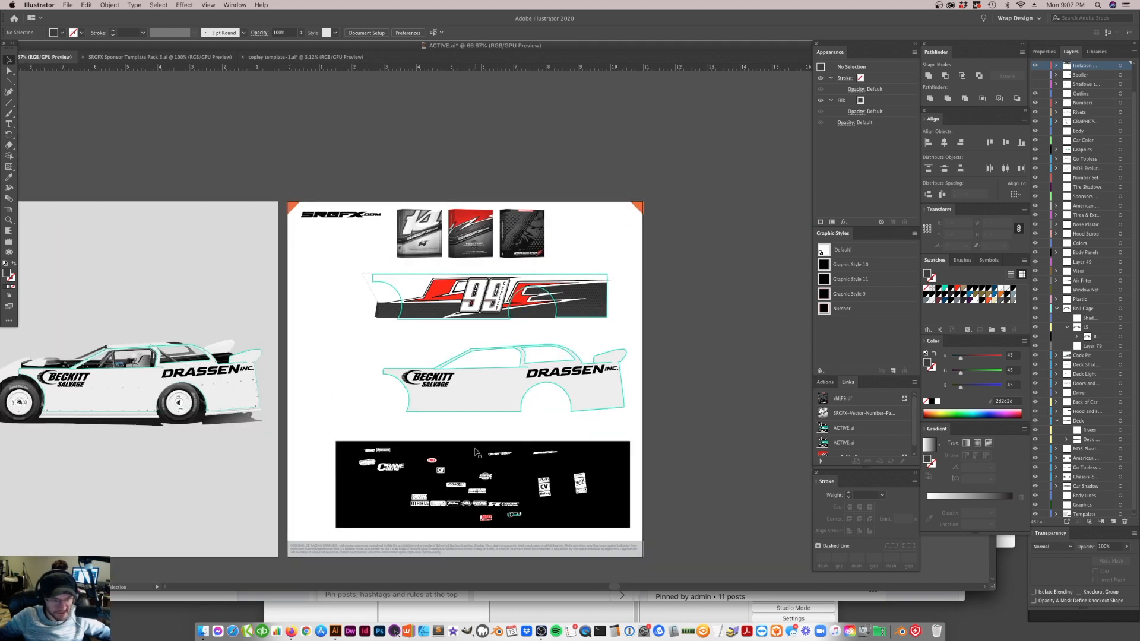
scroll(476, 463, "left", 10)
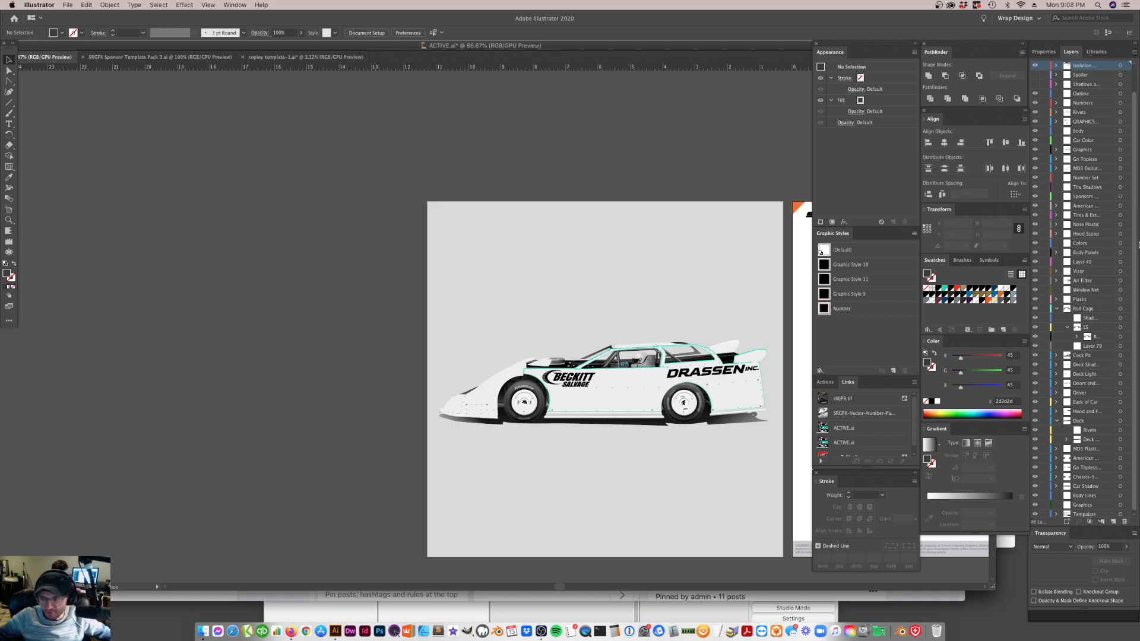
left_click(1056, 309)
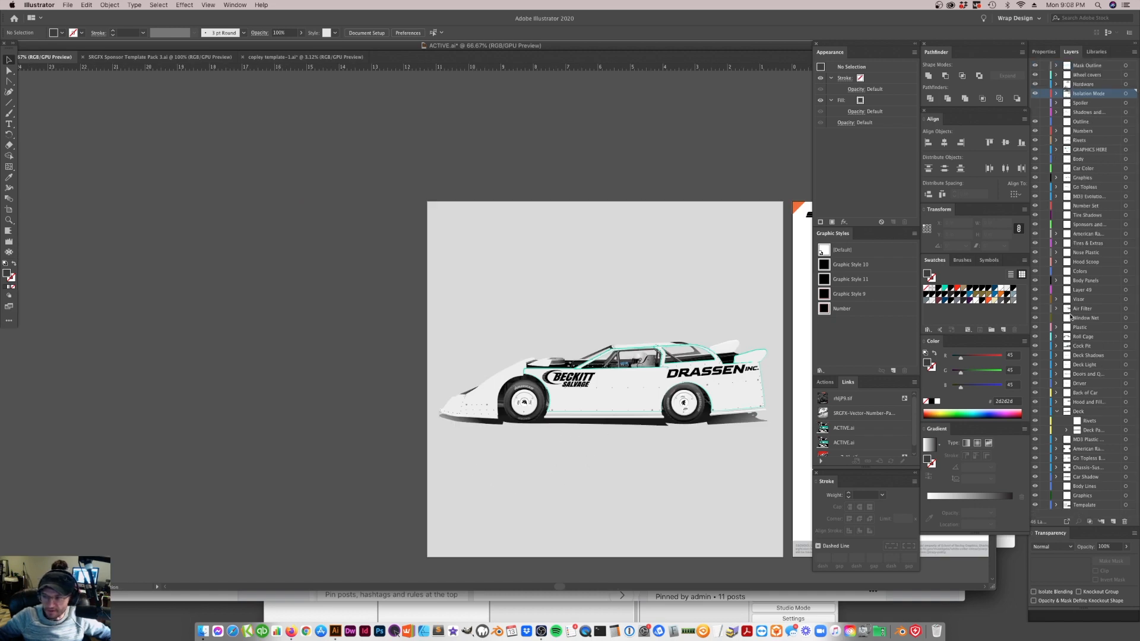
left_click(1036, 112)
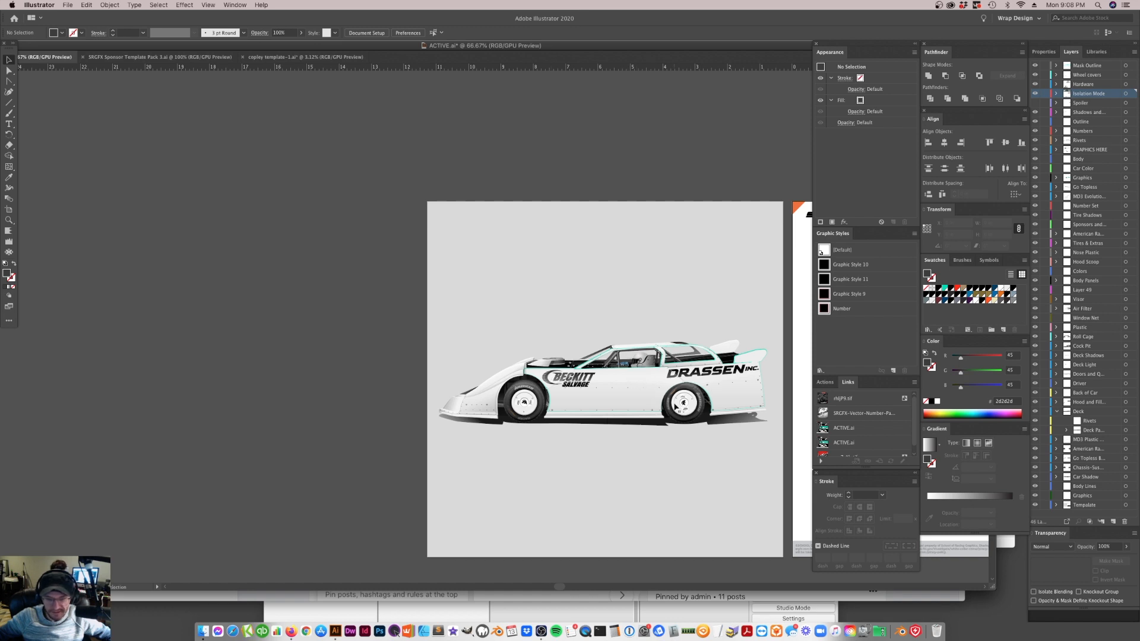
Inspect the blank car body template and its Beckitt Salvage and Drassen Inc. logos at 100% zoom
scroll(678, 408, "right", 10)
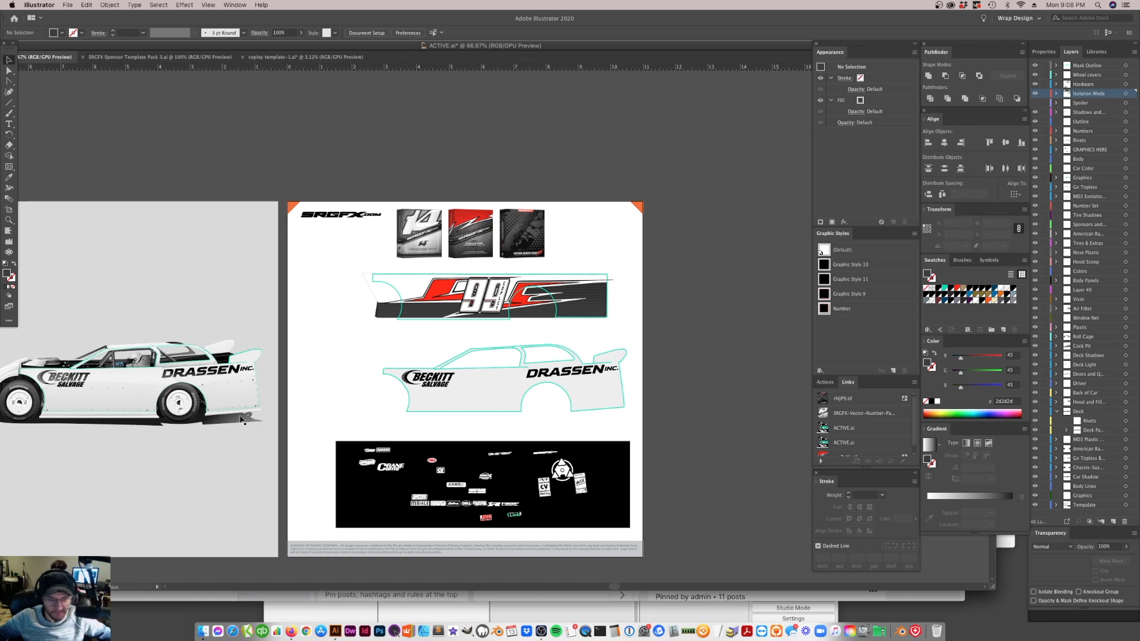
left_click(453, 385)
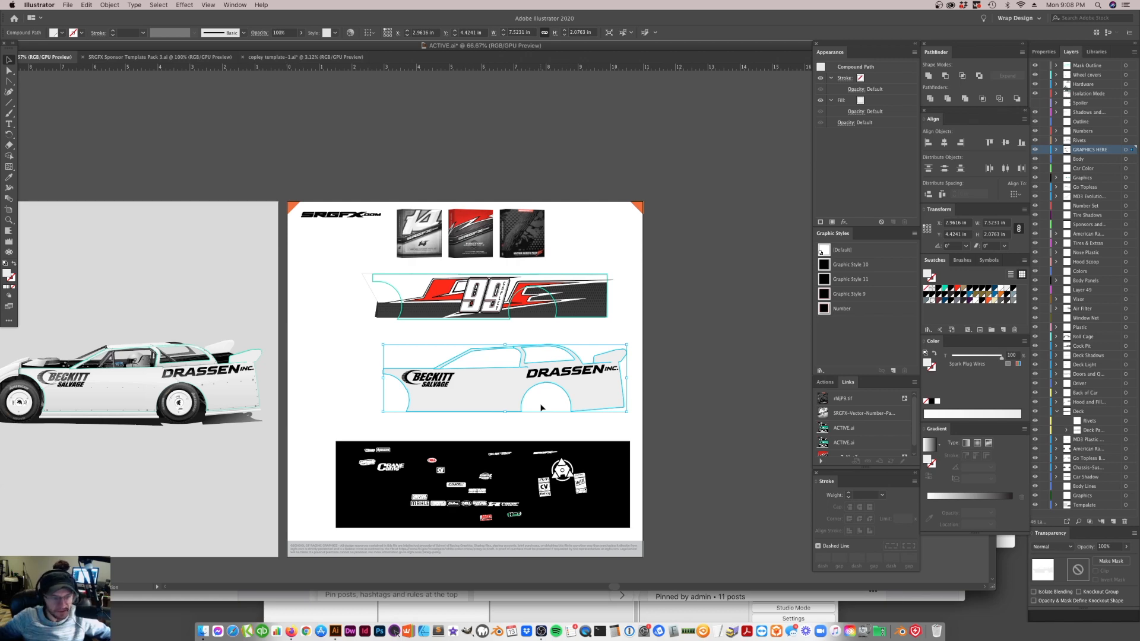
left_click(587, 427)
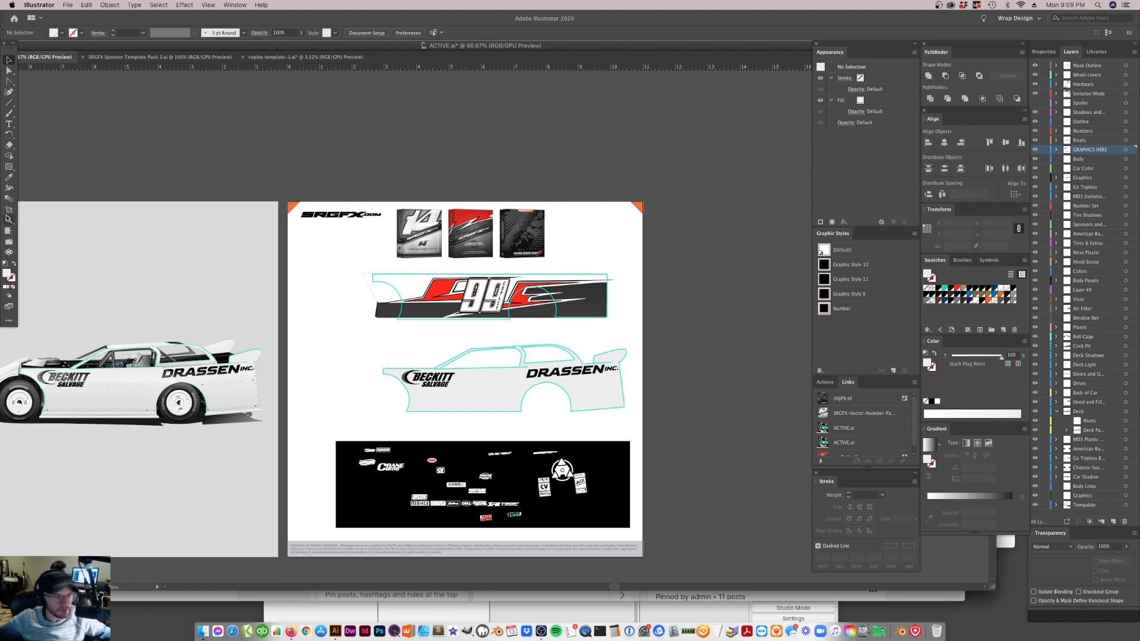
left_click(9, 219)
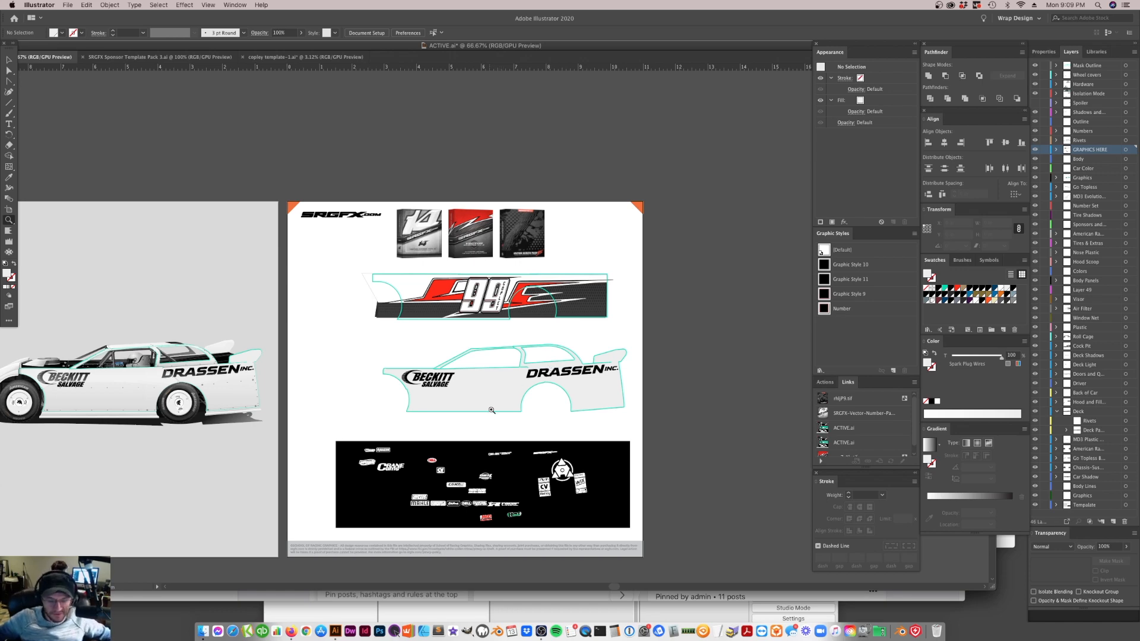
left_click(508, 375)
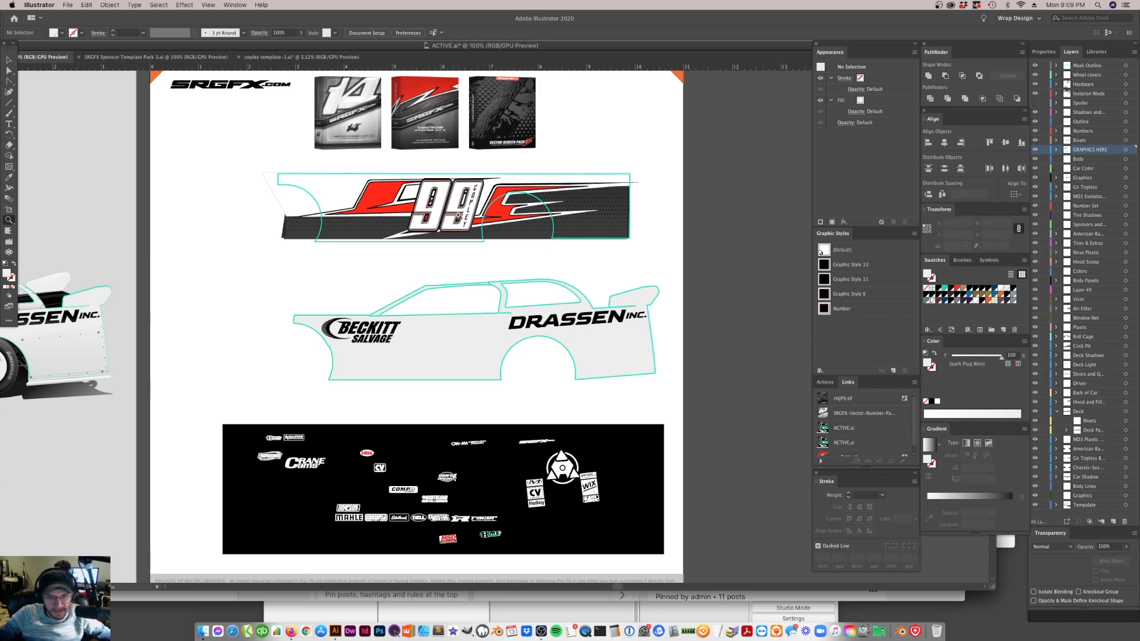
left_click(9, 60)
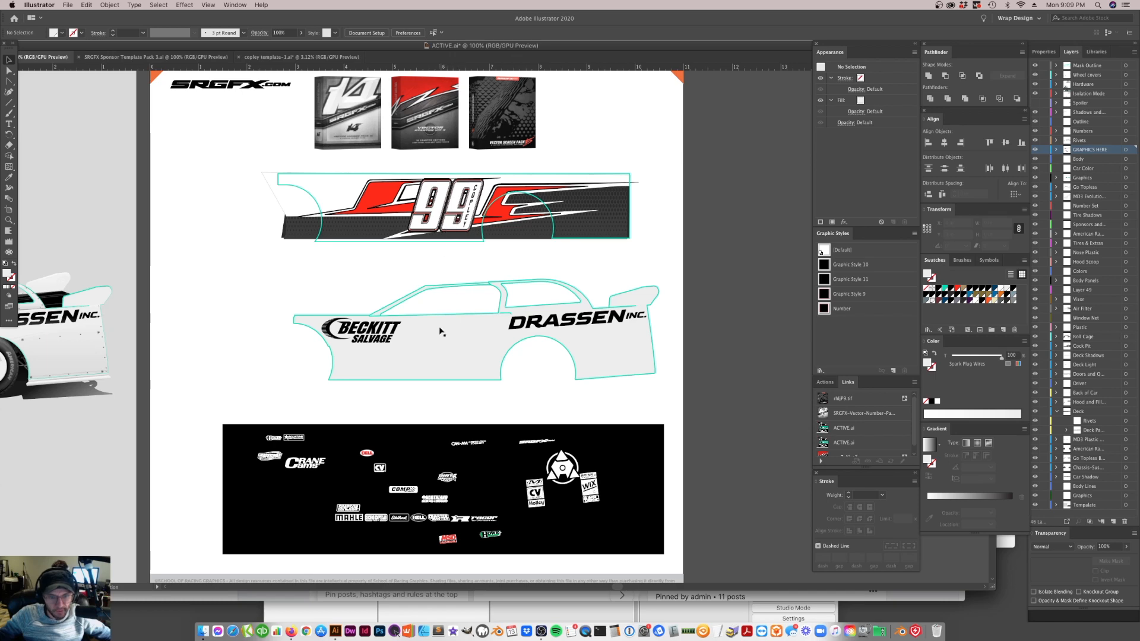
left_click(370, 346)
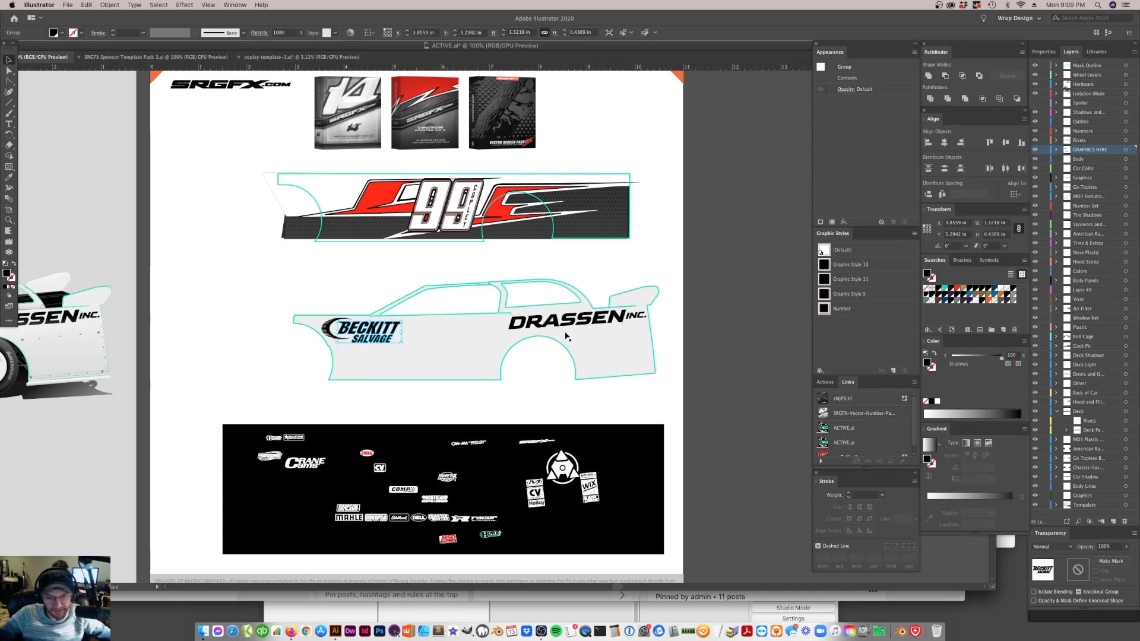
left_click(553, 330)
left_click(561, 329)
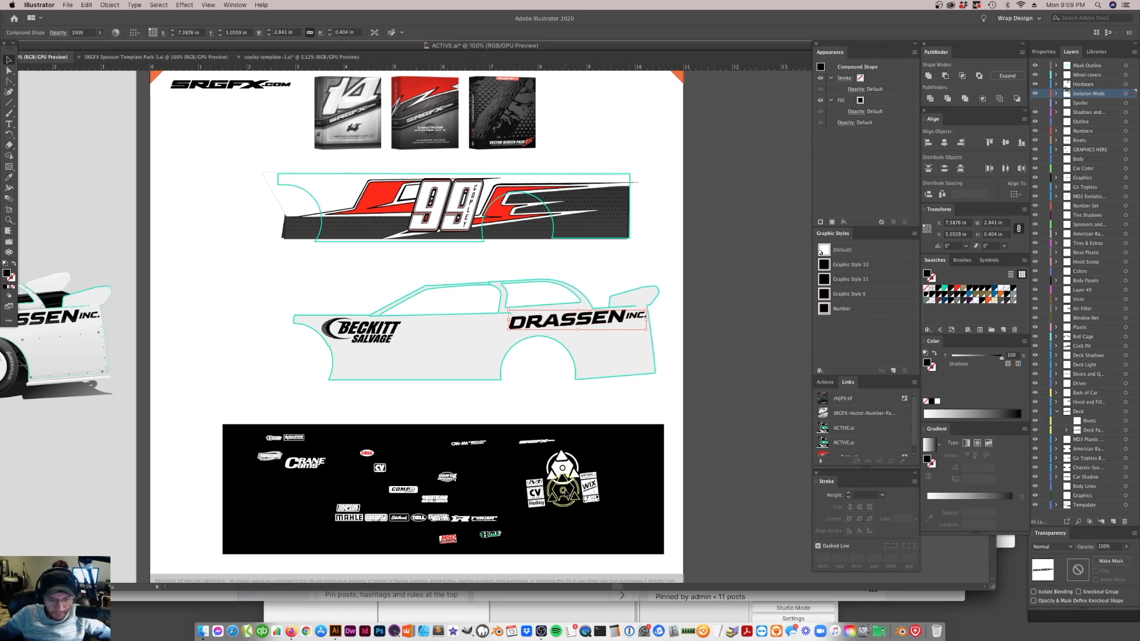
Move the round emblem down between the CV and WIX decal stacks on the black sponsor panel, and deselect it
left_click(564, 487)
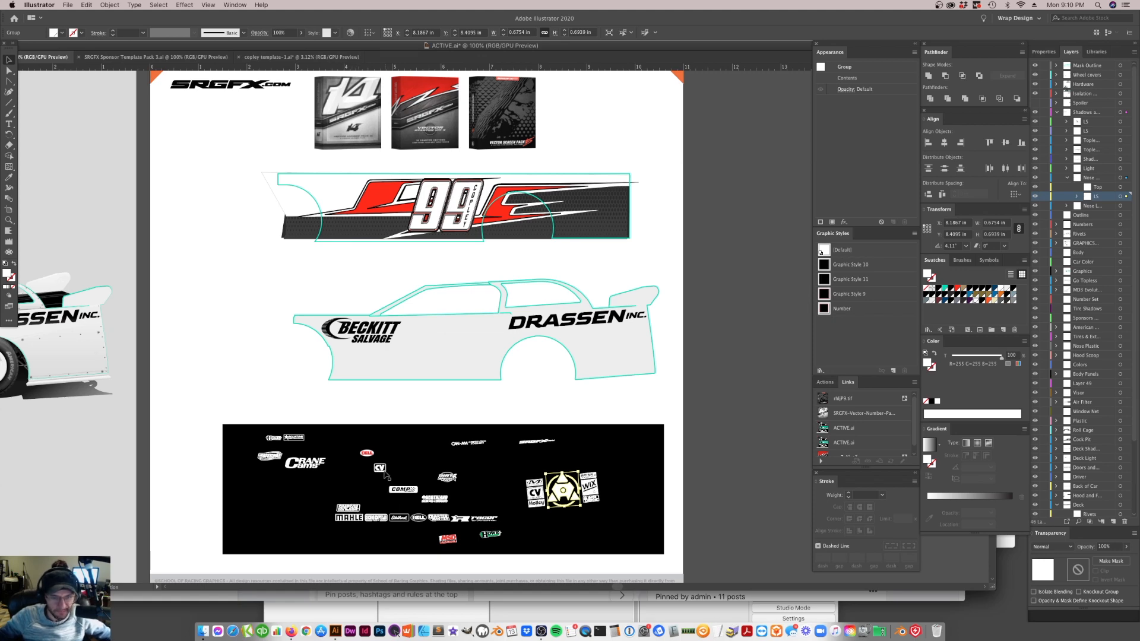
left_click(423, 398)
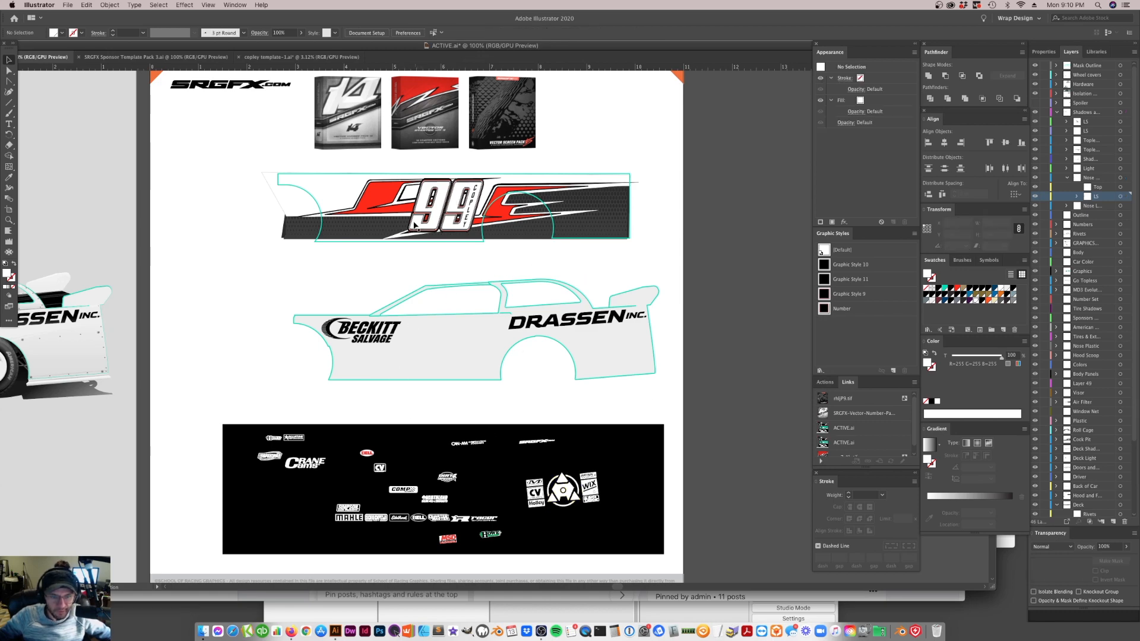
Examine the 99 number and surrounding red wrap graphic up close at 400% zoom
scroll(472, 218, "up", 3)
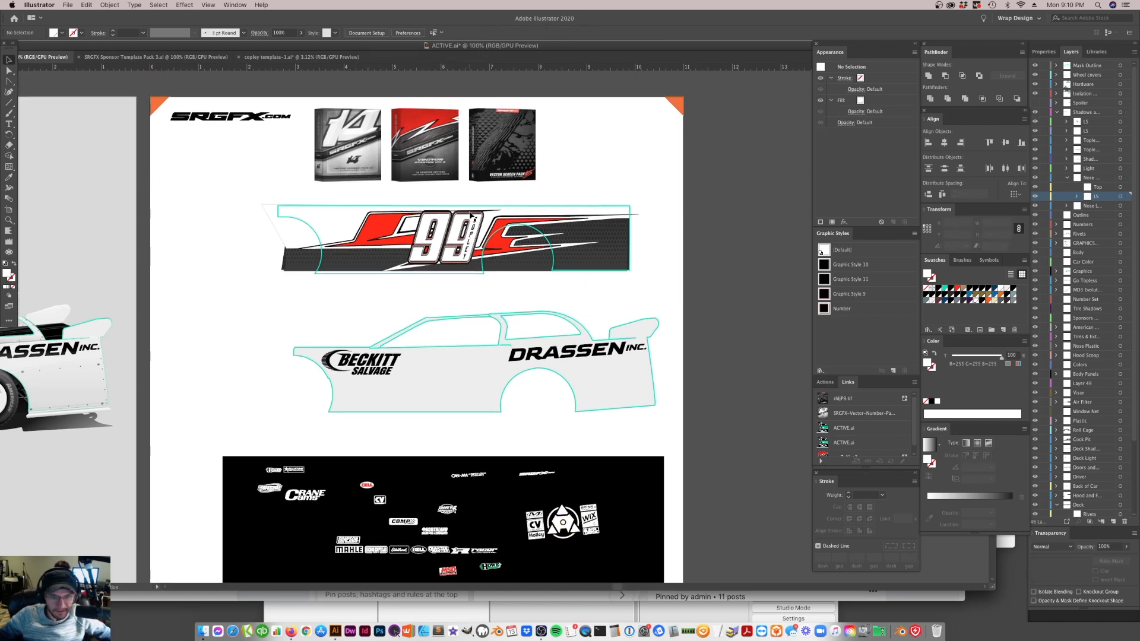
key("super+equal")
key("super+equal")
key("super+equal")
key("super+equal")
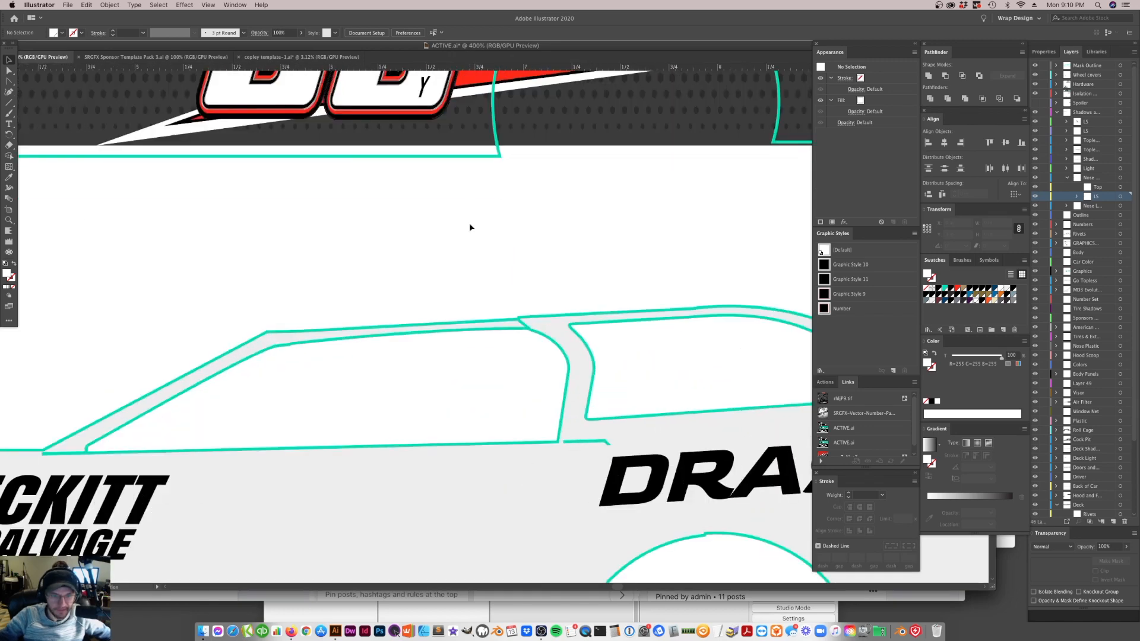
scroll(442, 238, "up", 10)
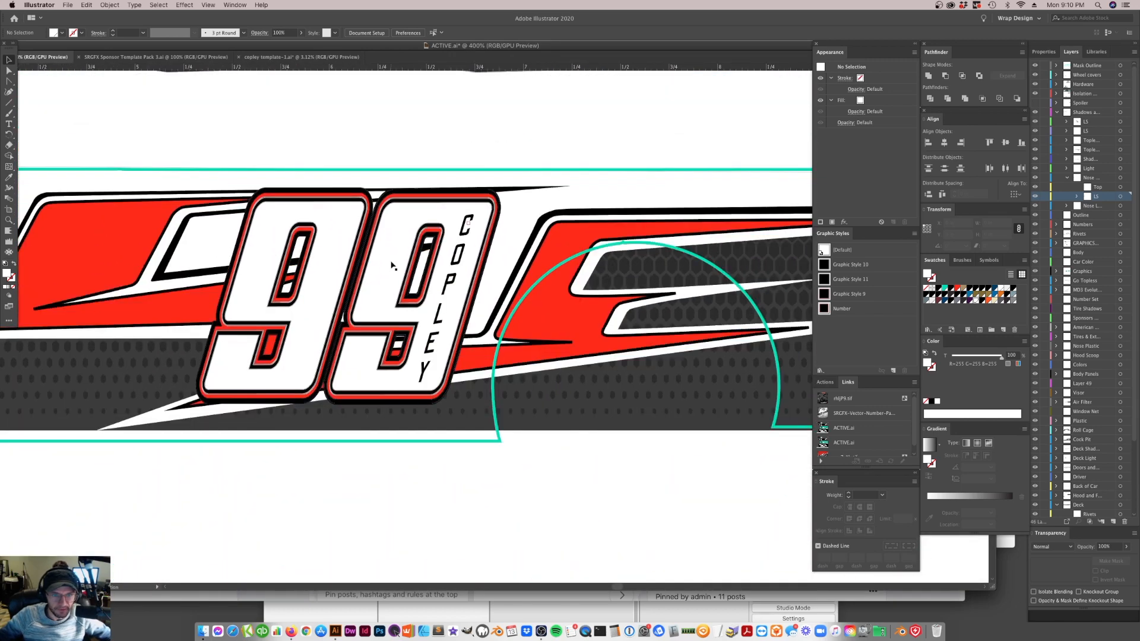
scroll(398, 316, "up", 1)
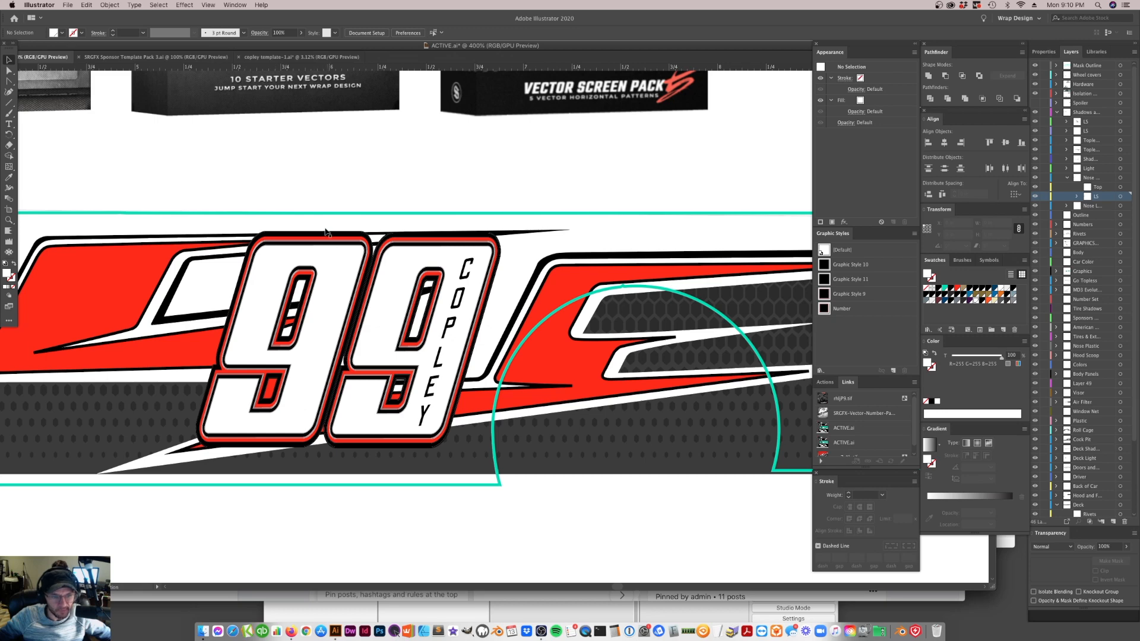
Examine how the outlines and white faces of the two 9s are layered by selecting their groups individually
left_click(345, 213)
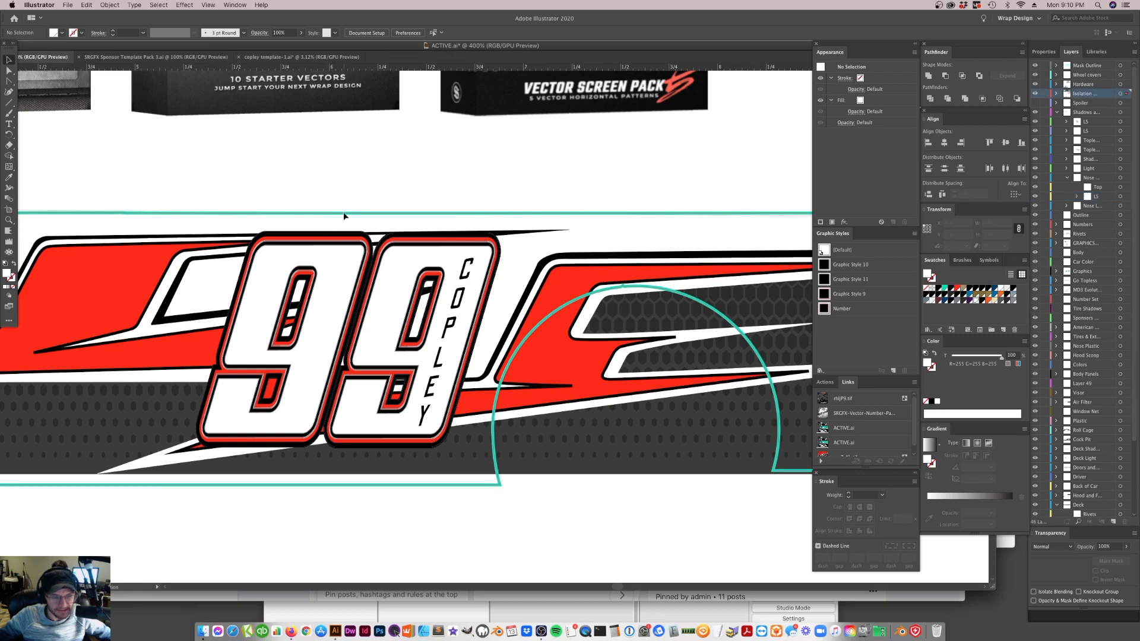
left_click(366, 202)
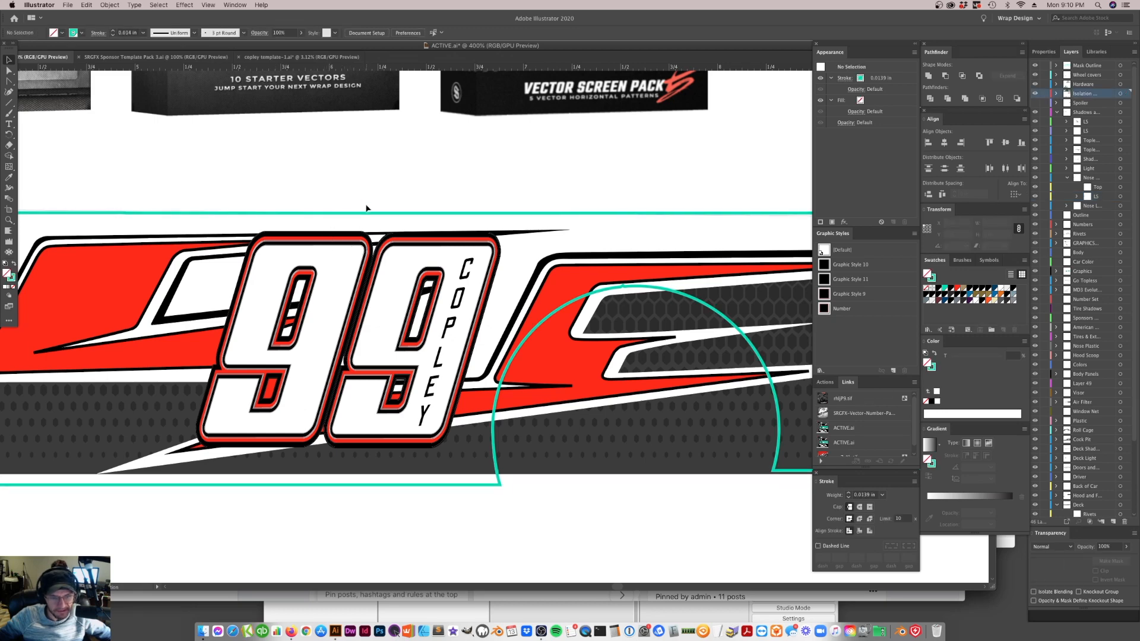
left_click(423, 247)
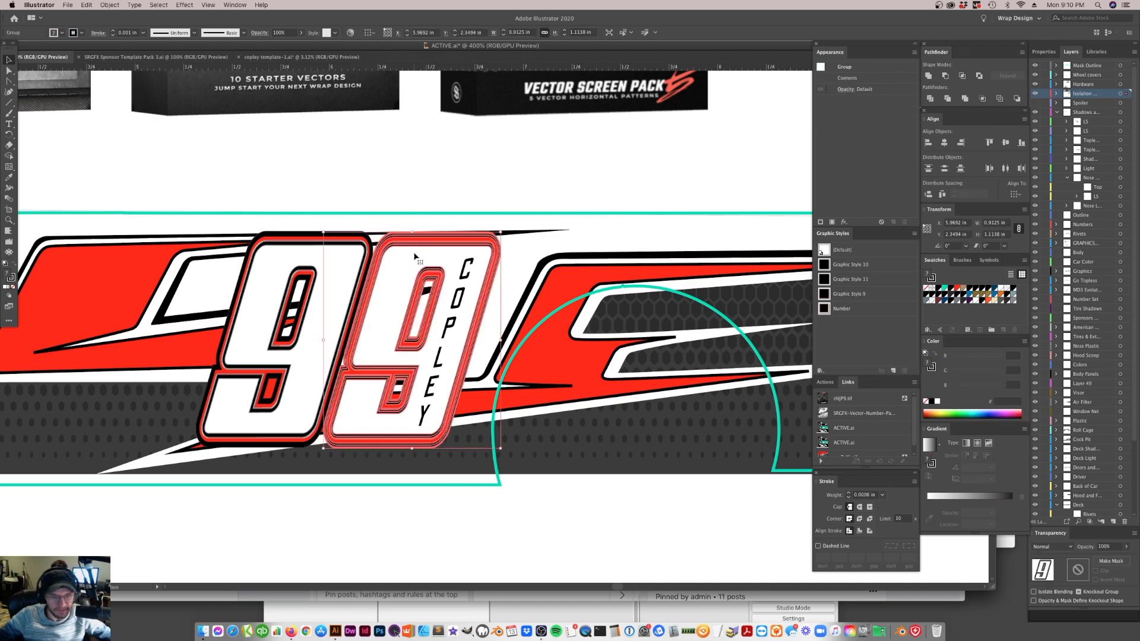
left_click(438, 184)
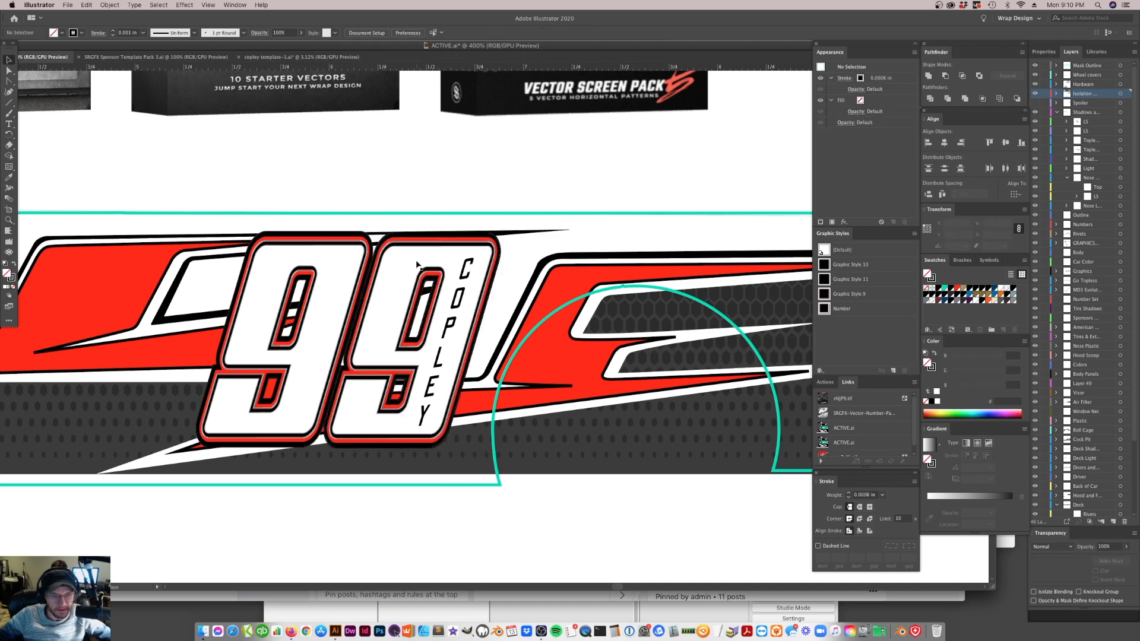
left_click(418, 254)
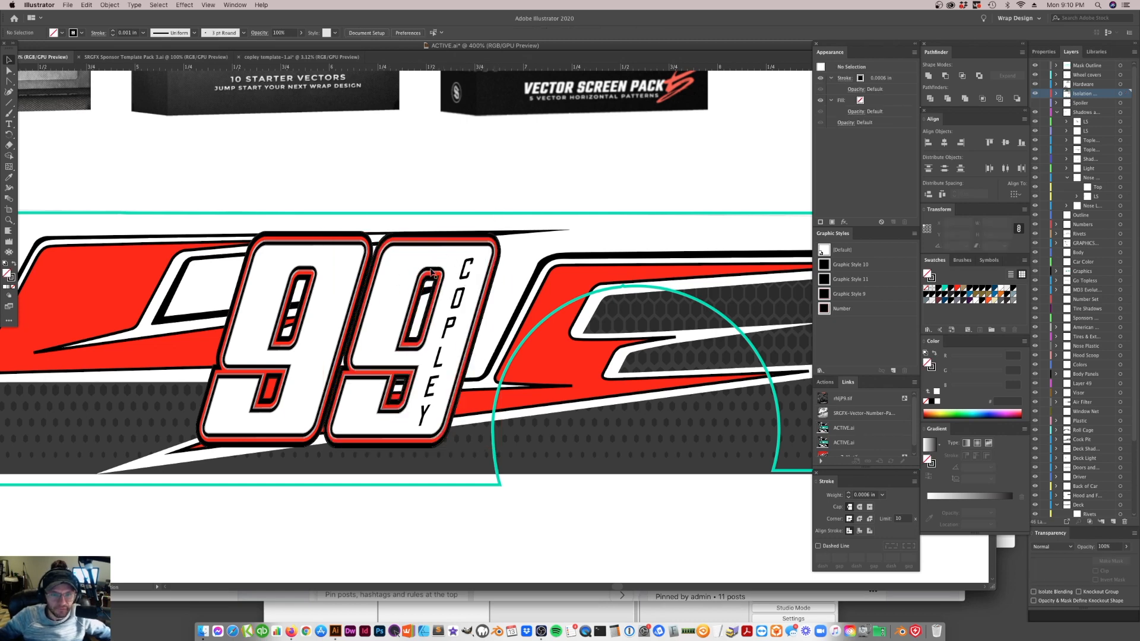
left_click(342, 284)
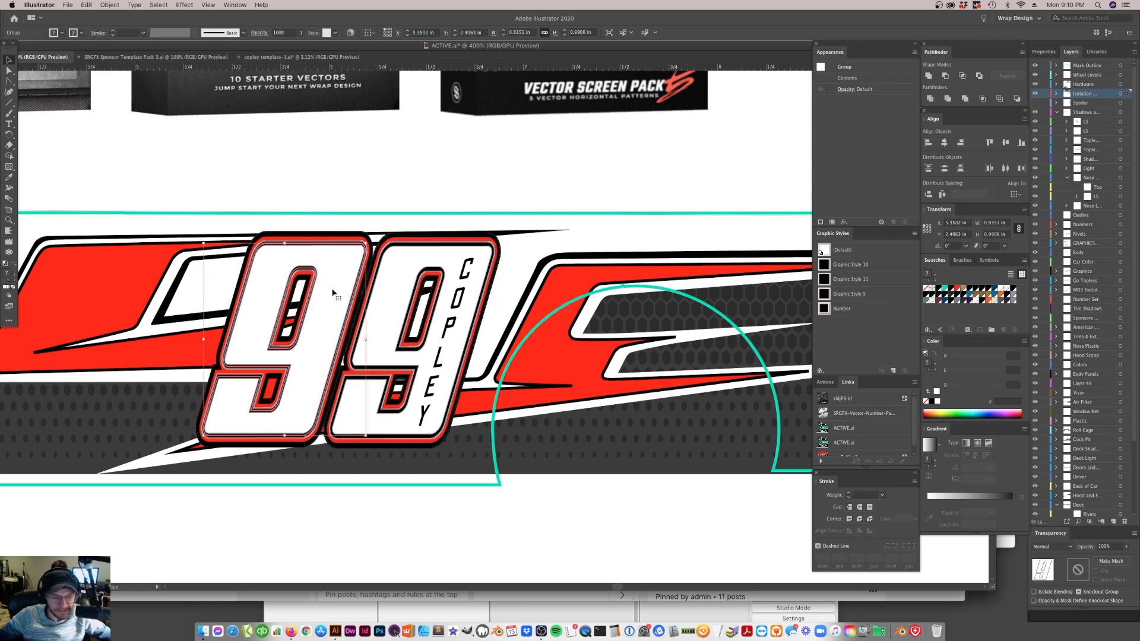
right_click(336, 283)
left_click(313, 263)
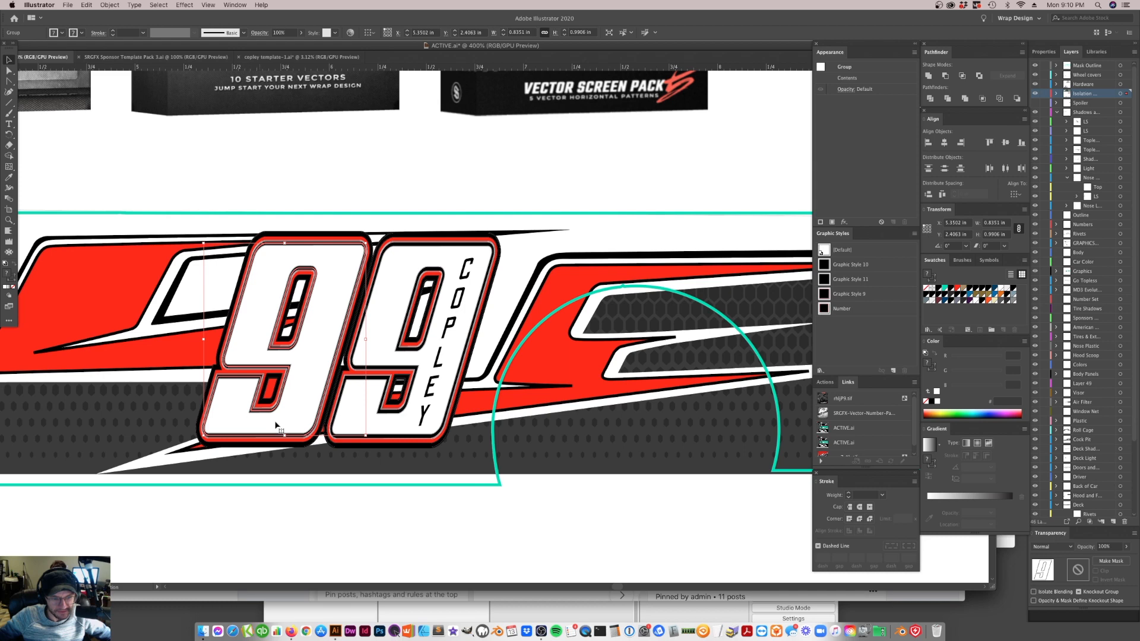
left_click(351, 183)
left_click(343, 272)
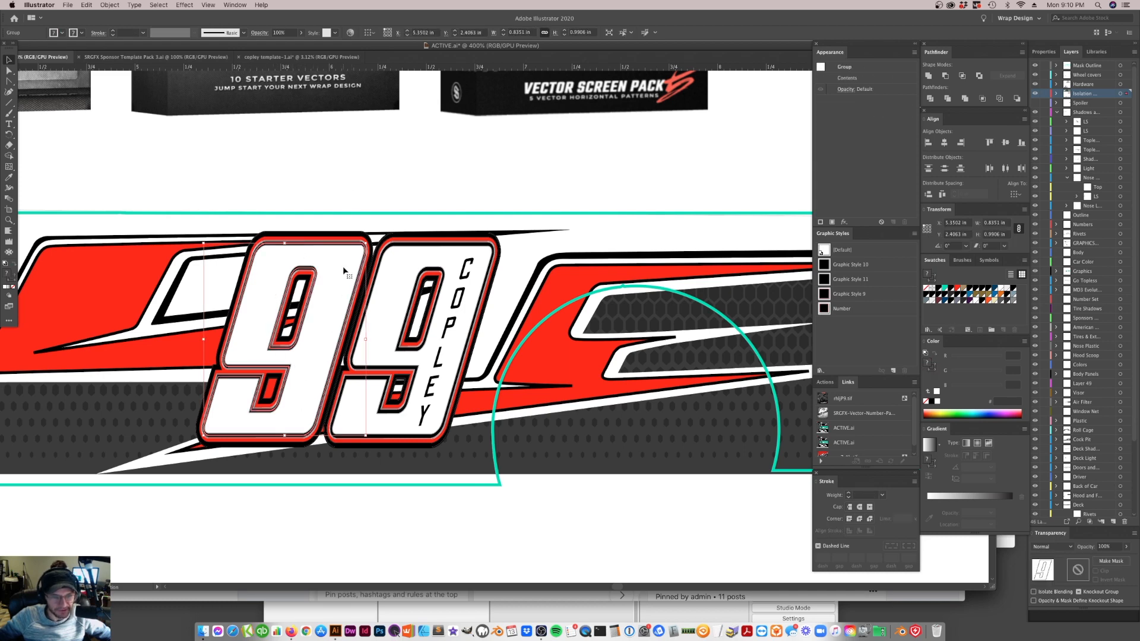
key("super+z")
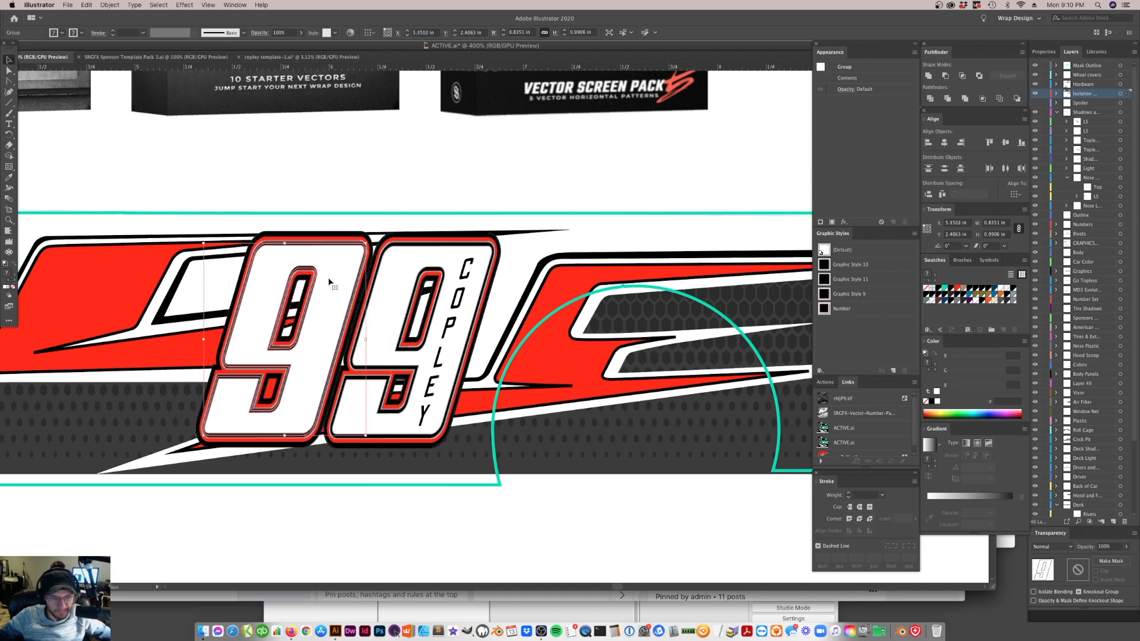
left_click(384, 188)
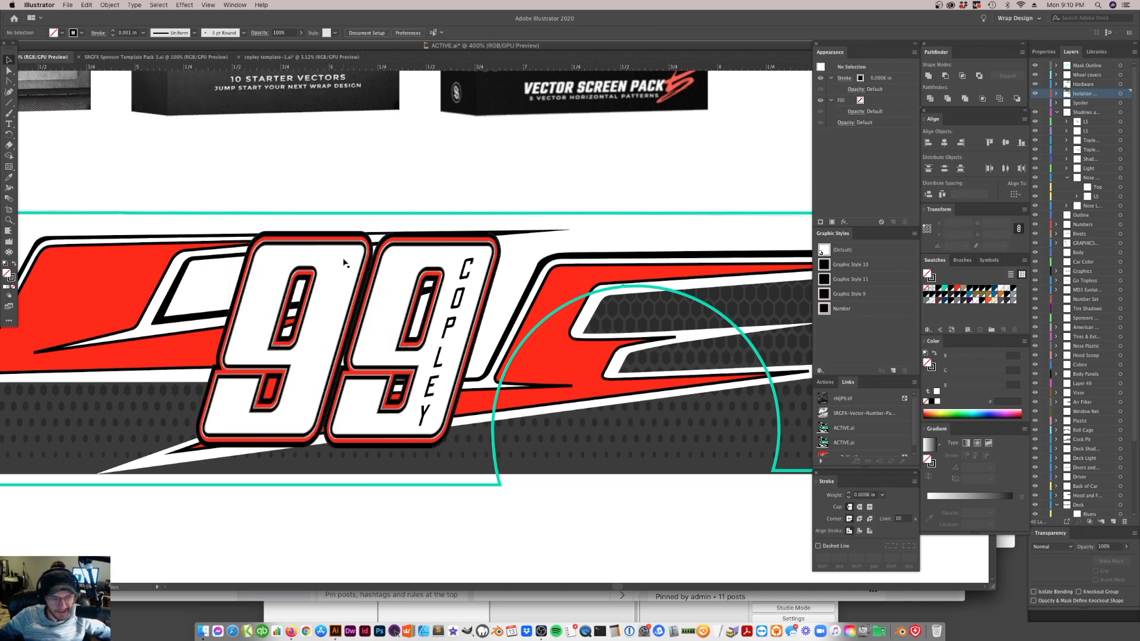
Copy the white face of the first 9 out of the wrap and place it on the blank car door beside the Beckitt logo
left_click(333, 300)
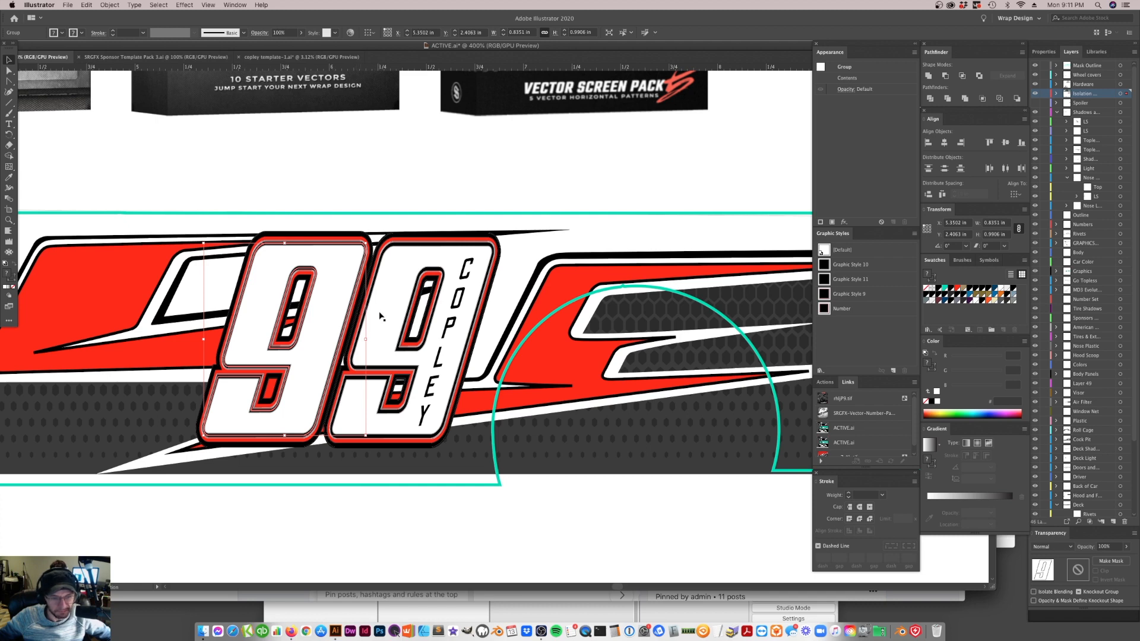
key("a")
key("super+minus")
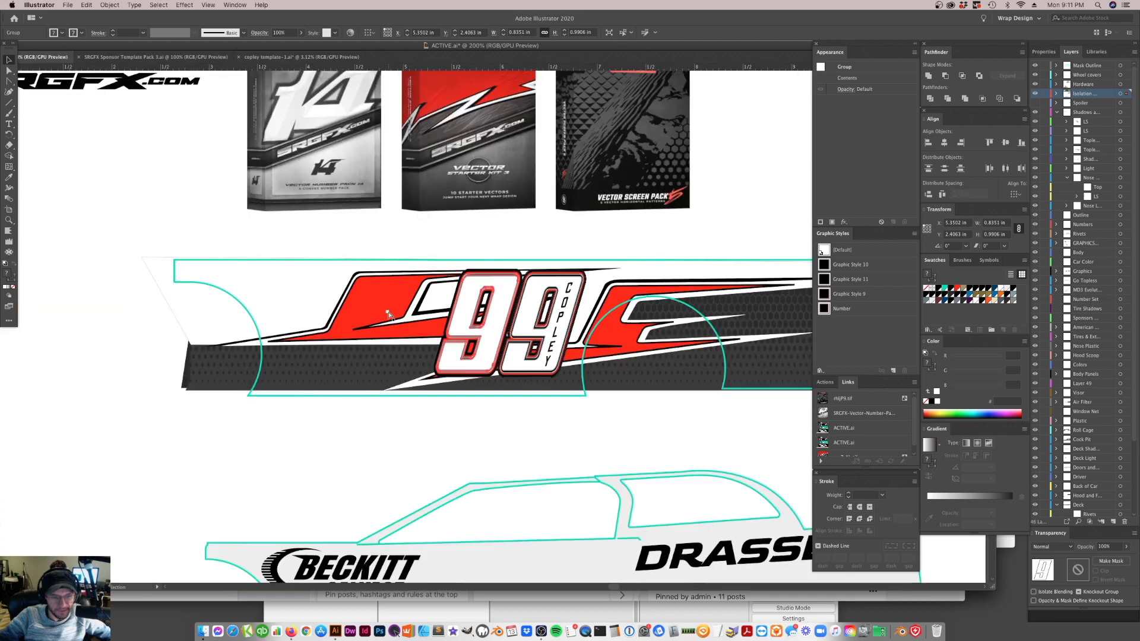
key("super+minus")
key("super+shift+a")
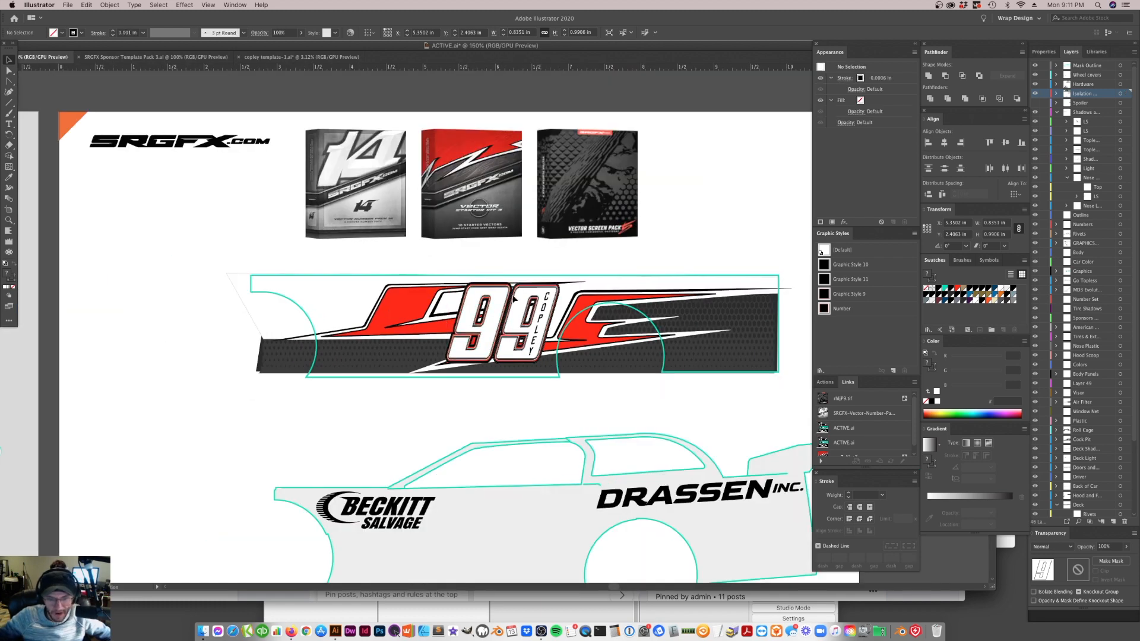
left_click_drag(500, 330, 461, 398)
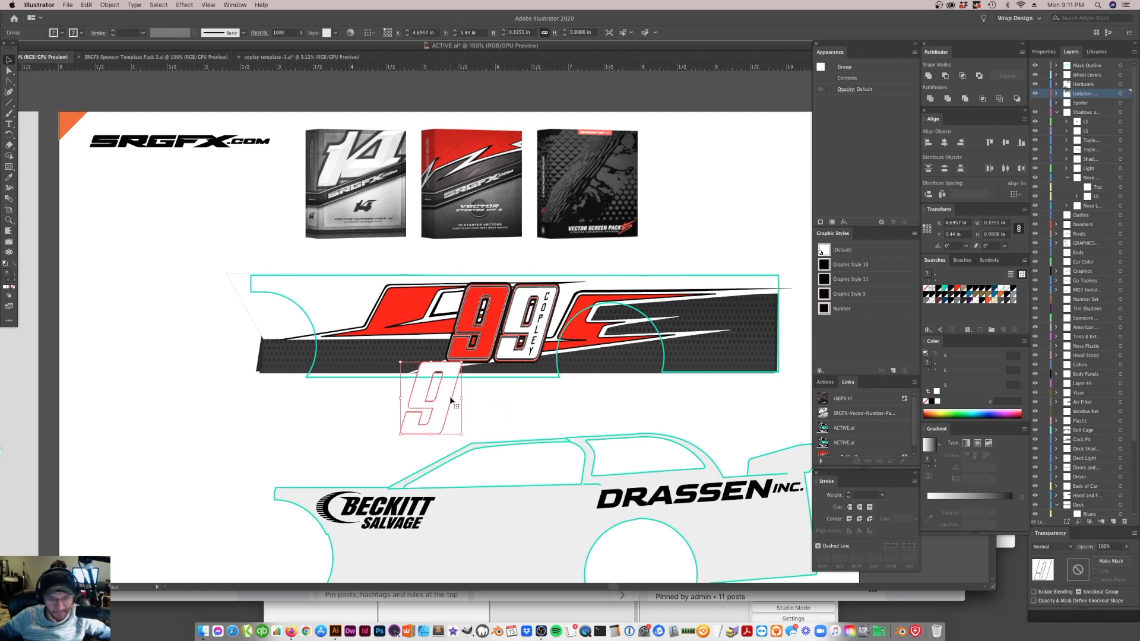
left_click_drag(453, 401, 436, 421)
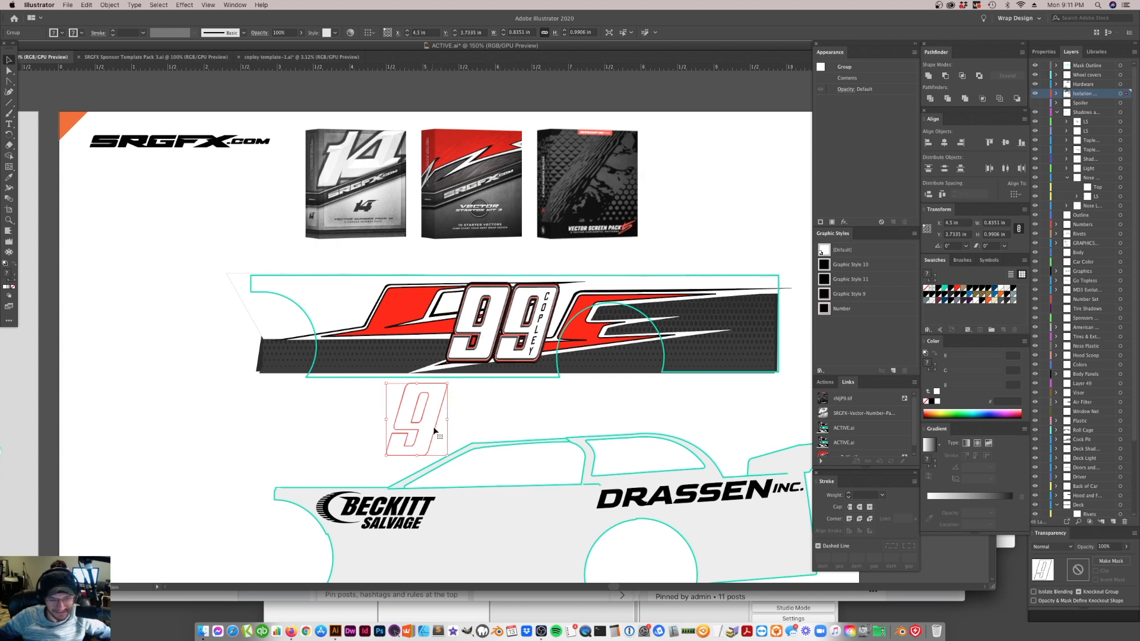
left_click_drag(434, 433, 466, 433)
scroll(468, 418, "down", 3)
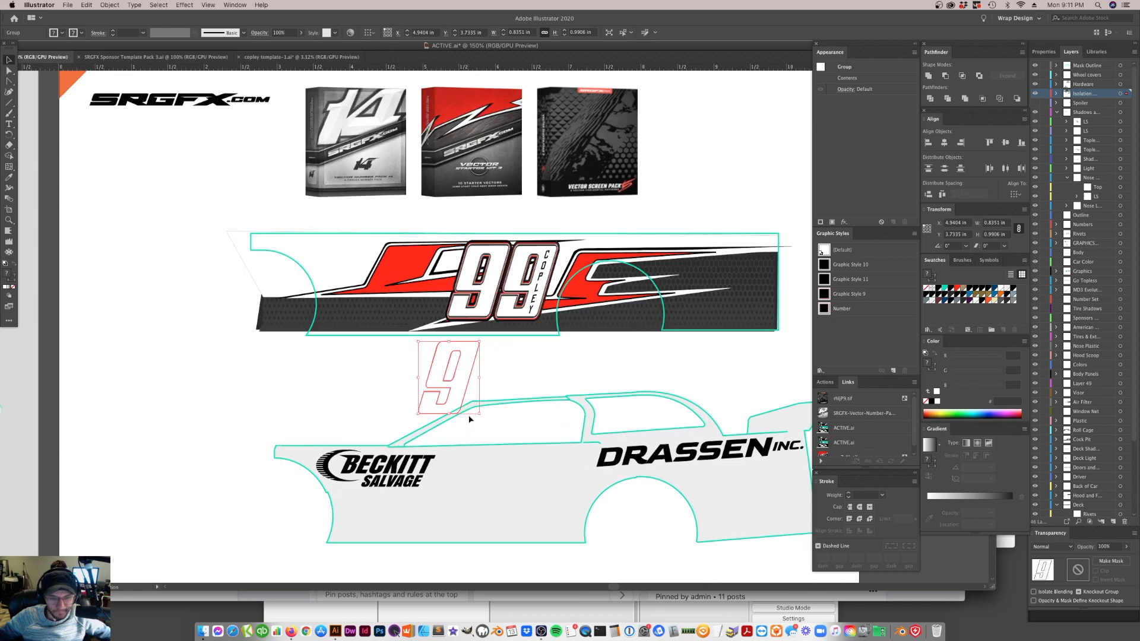
scroll(472, 394, "down", 3)
left_click_drag(458, 332, 487, 449)
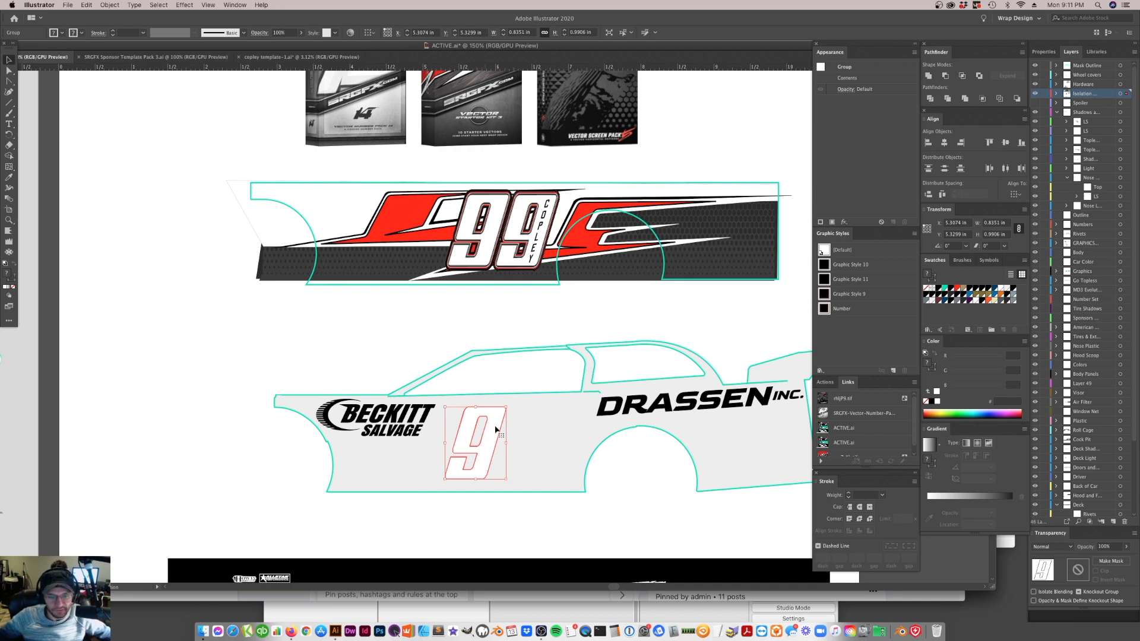
Shear the copied 9 by -16° along the horizontal axis to straighten its slant
right_click(484, 456)
mouse_move(504, 559)
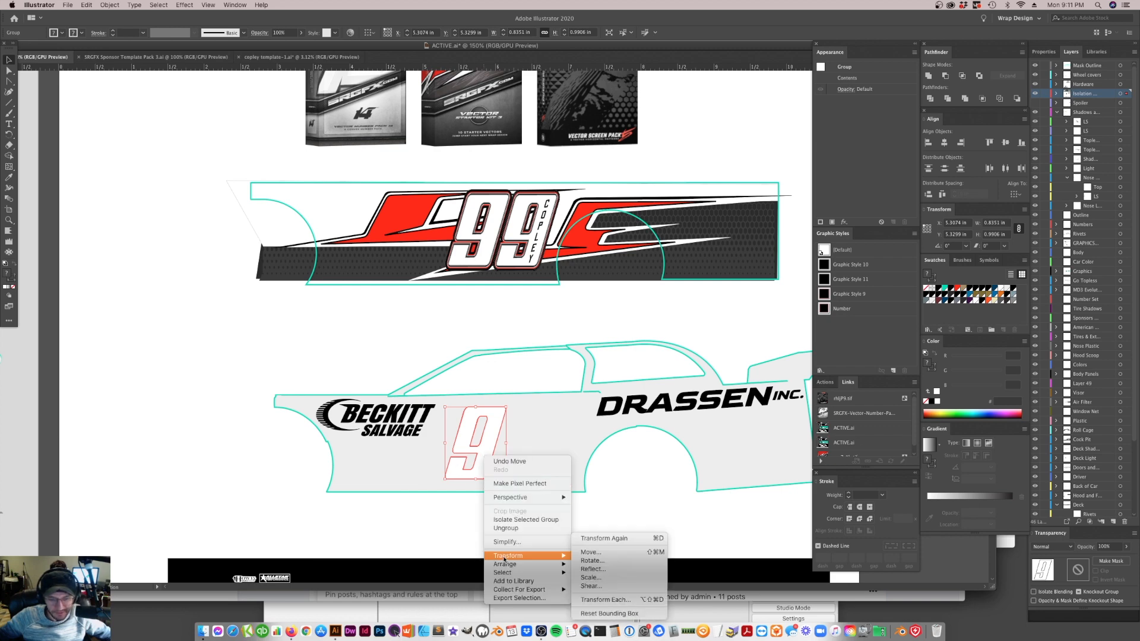
left_click(600, 587)
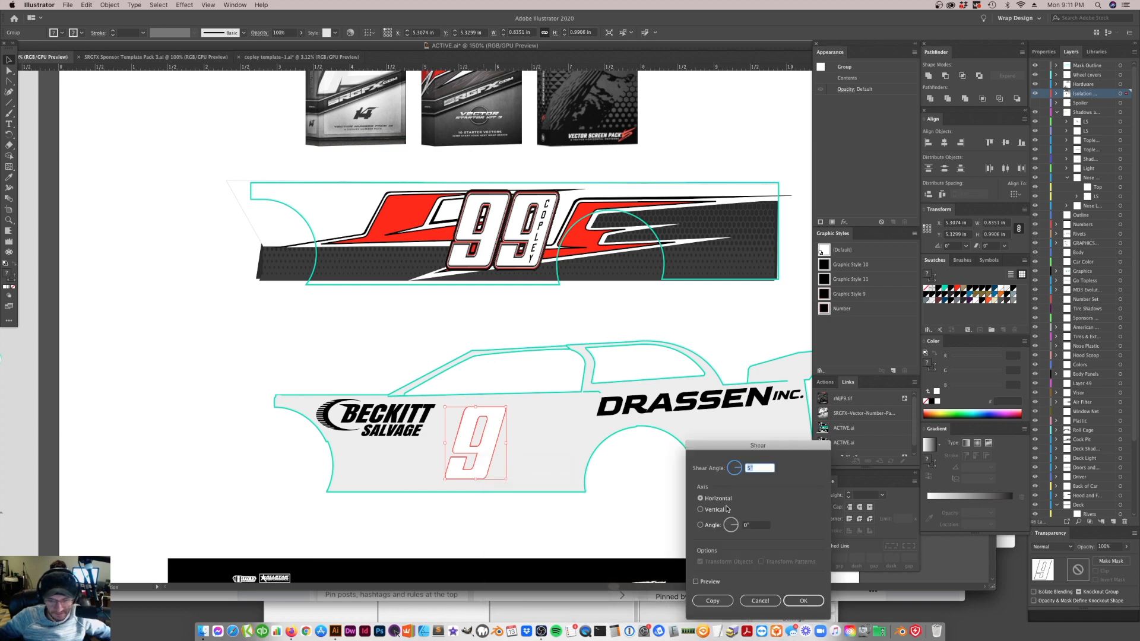
type("-1")
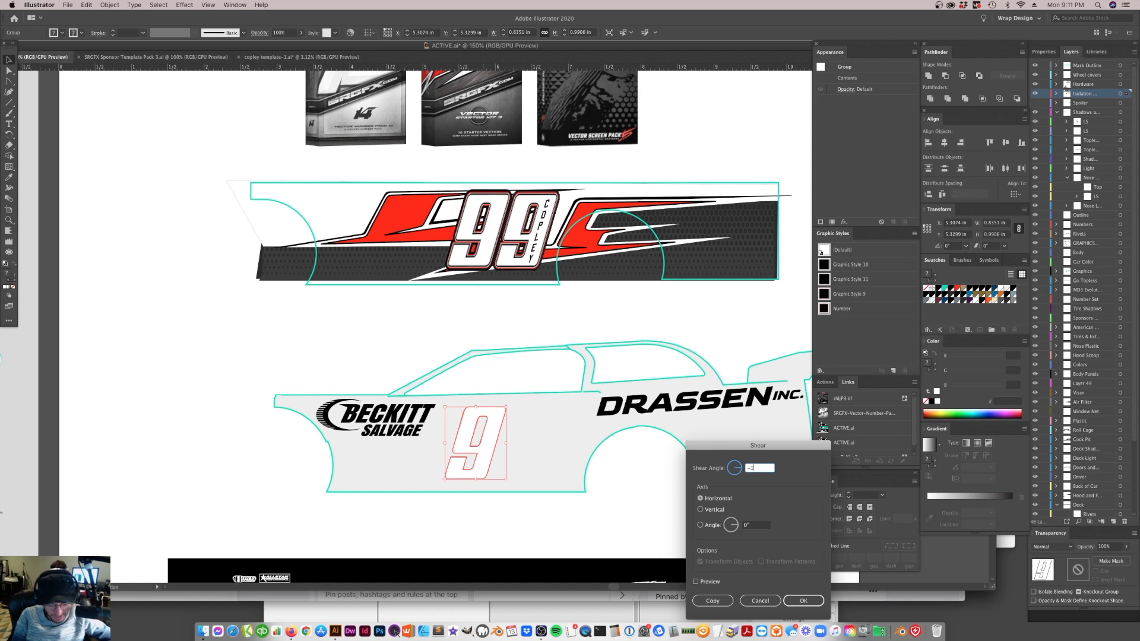
type("8")
left_click(696, 582)
left_click(696, 582)
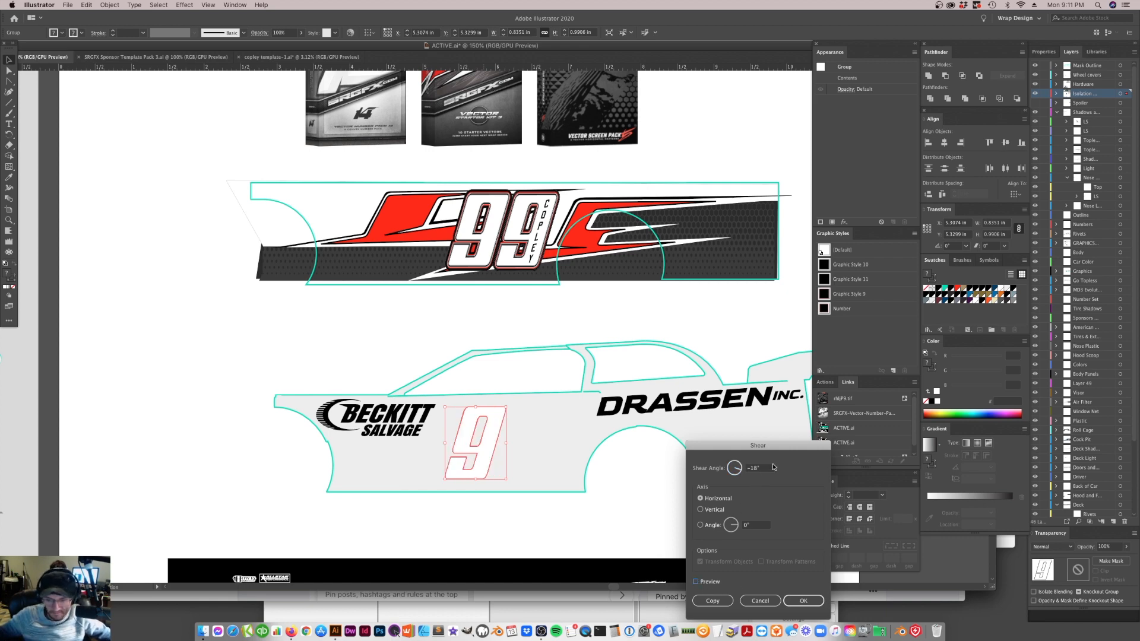
left_click(760, 468)
key("BackSpace")
type("6")
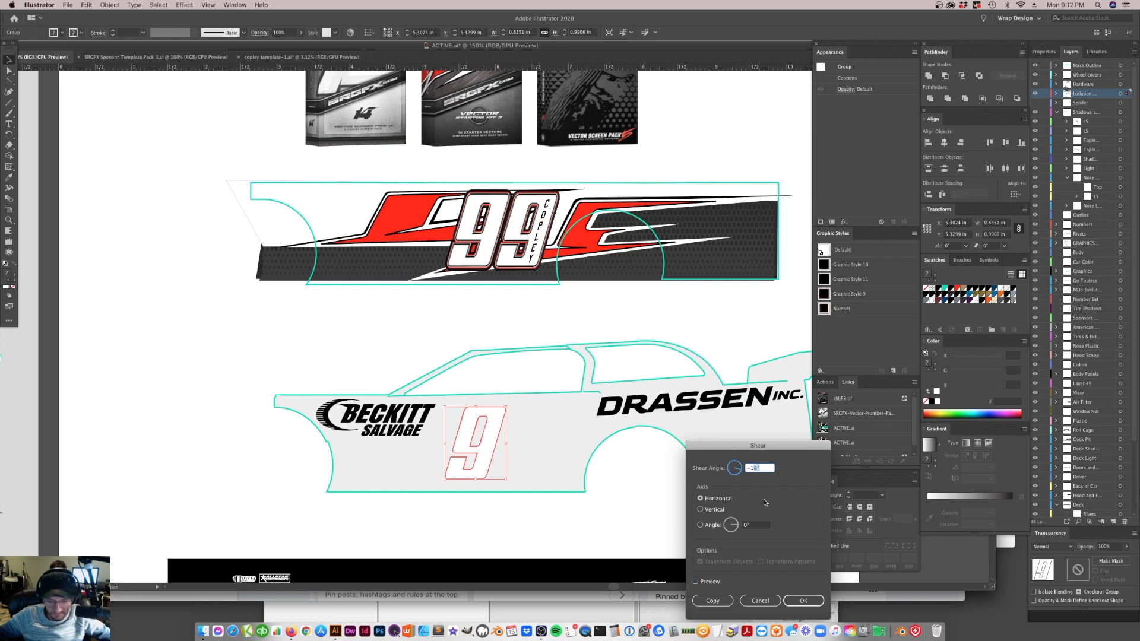
left_click(696, 582)
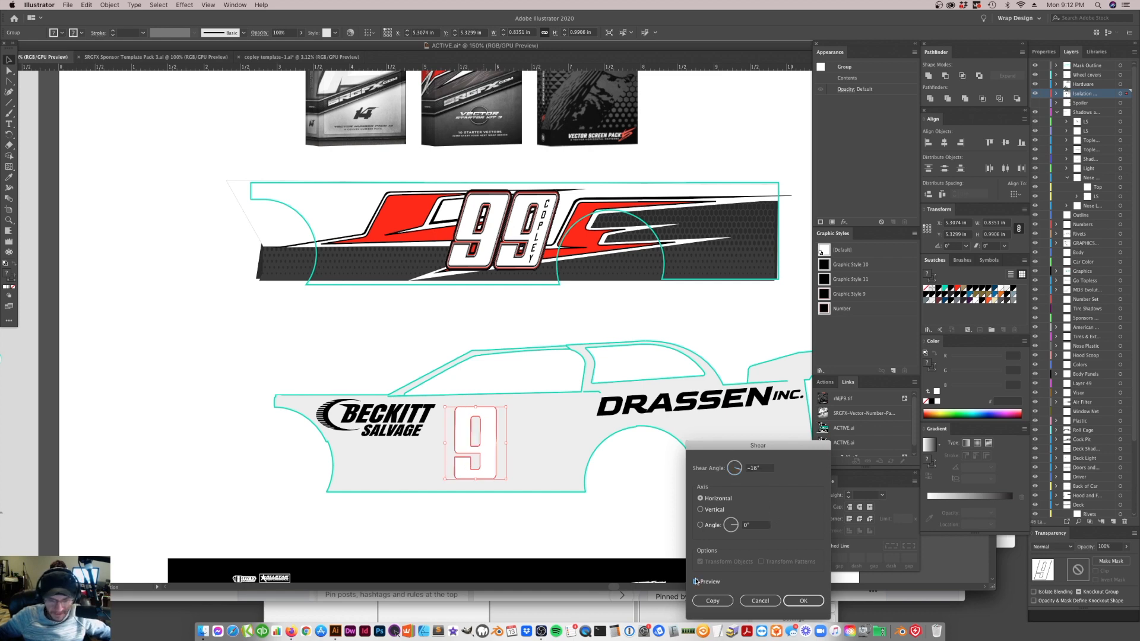
left_click(800, 601)
left_click(588, 499)
left_click(476, 446)
left_click(9, 221)
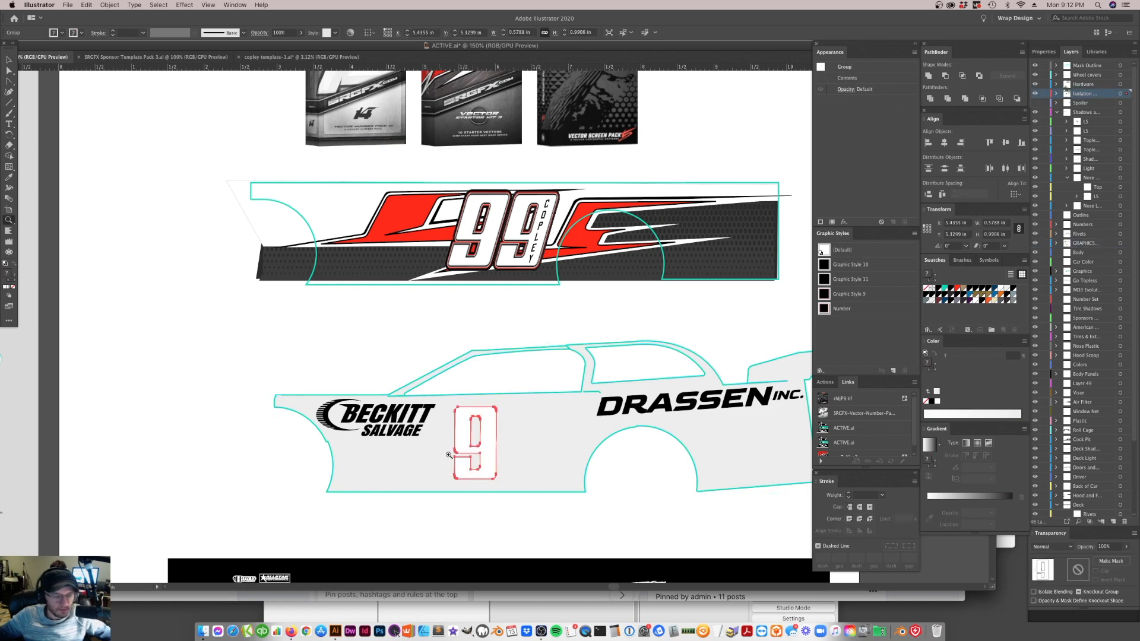
left_click(504, 458)
left_click(476, 311)
left_click(9, 59)
left_click(300, 173)
left_click(453, 287)
left_click_drag(473, 318, 481, 271)
left_click(490, 200)
key("super+z")
left_click(476, 232)
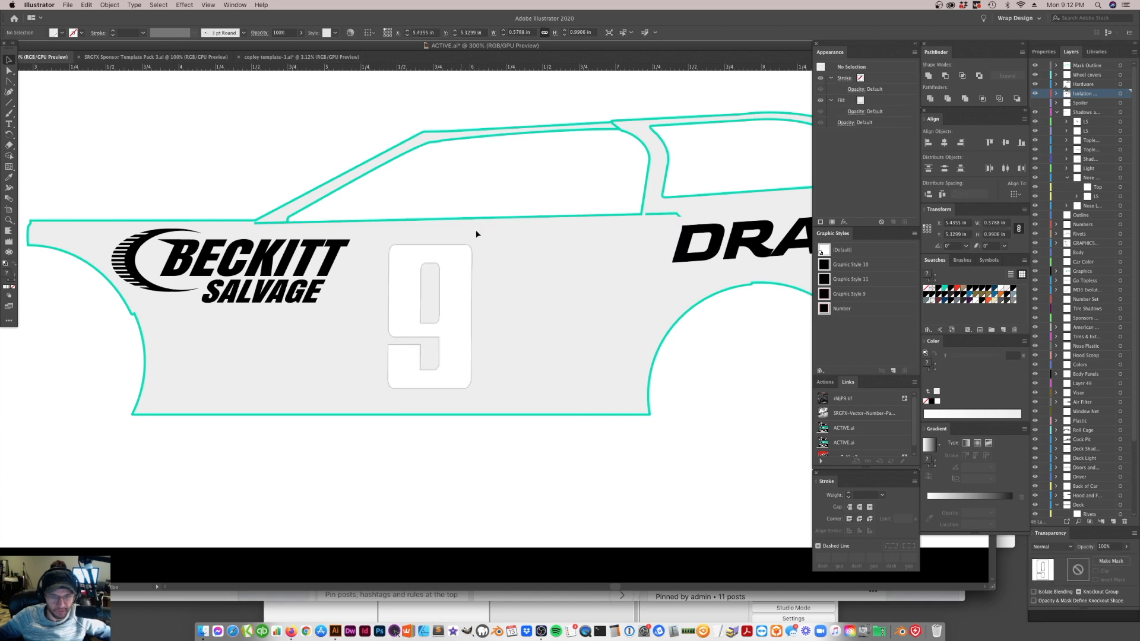
Widen the upright 9 to about 0.79 in and shift it slightly upward on the car door
left_click(394, 257)
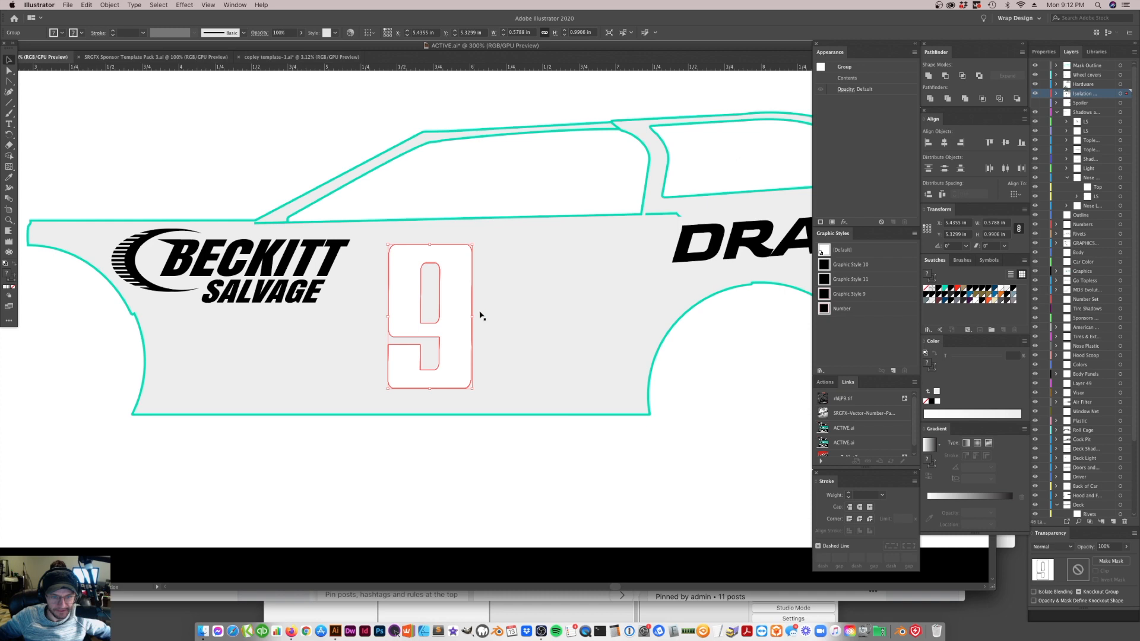
left_click_drag(473, 316, 503, 316)
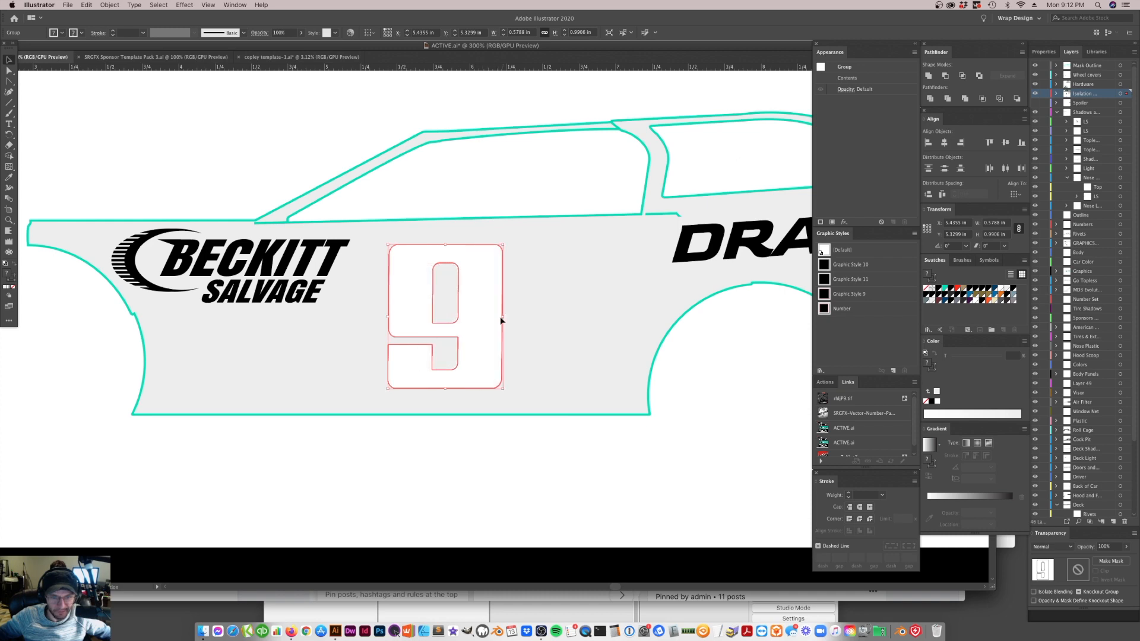
left_click_drag(474, 371, 467, 365)
left_click(491, 174)
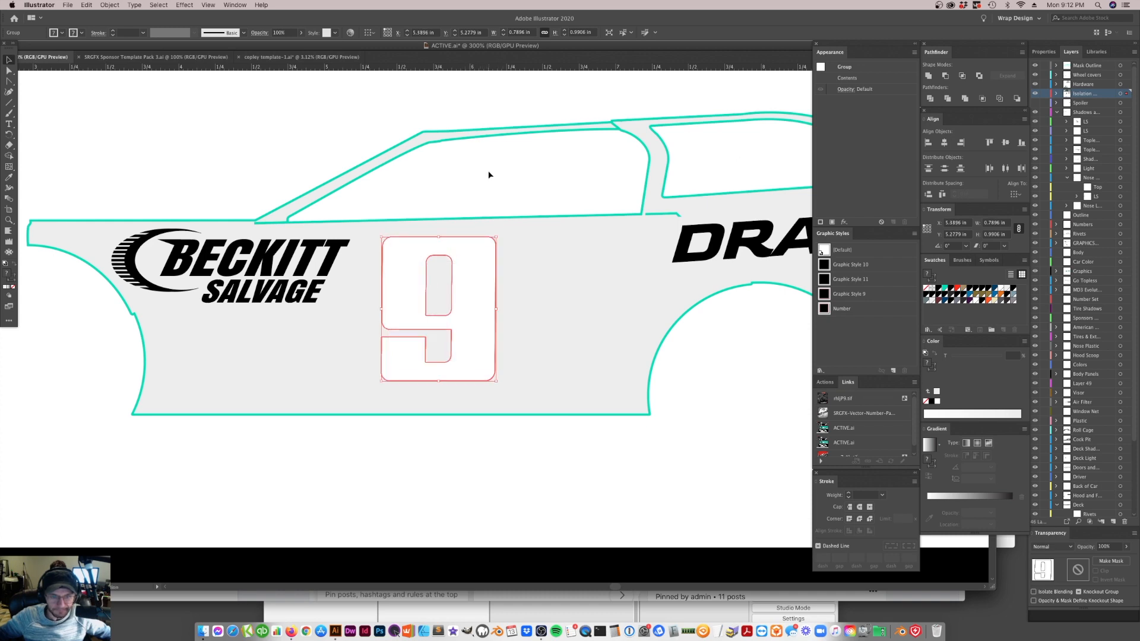
key("super+minus")
key("super+minus")
key("super+minus")
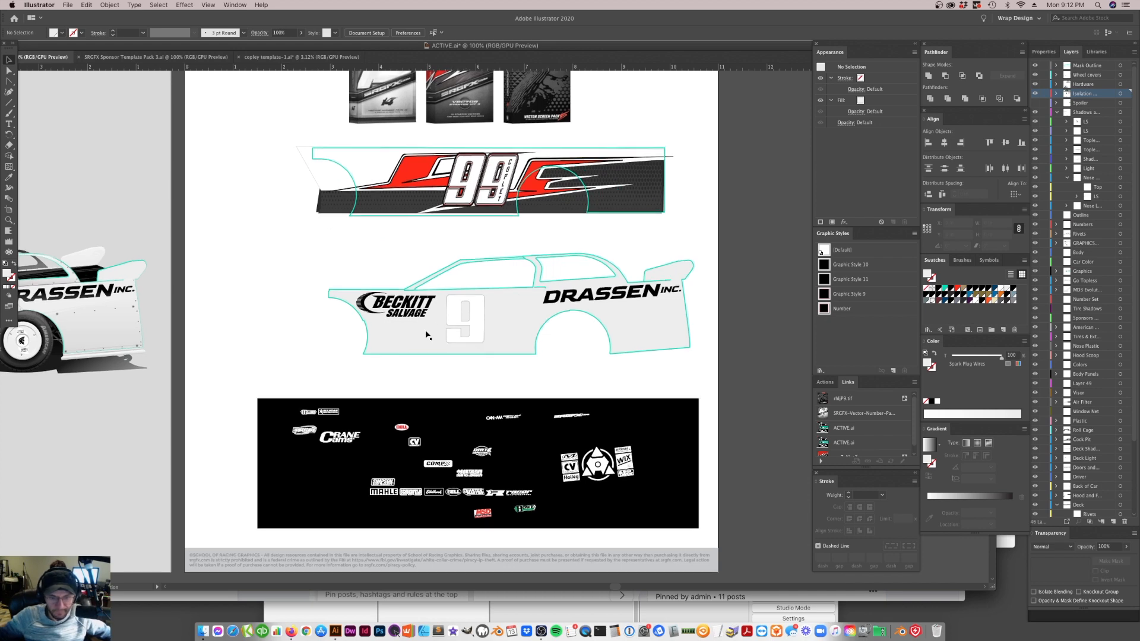
left_click(478, 336)
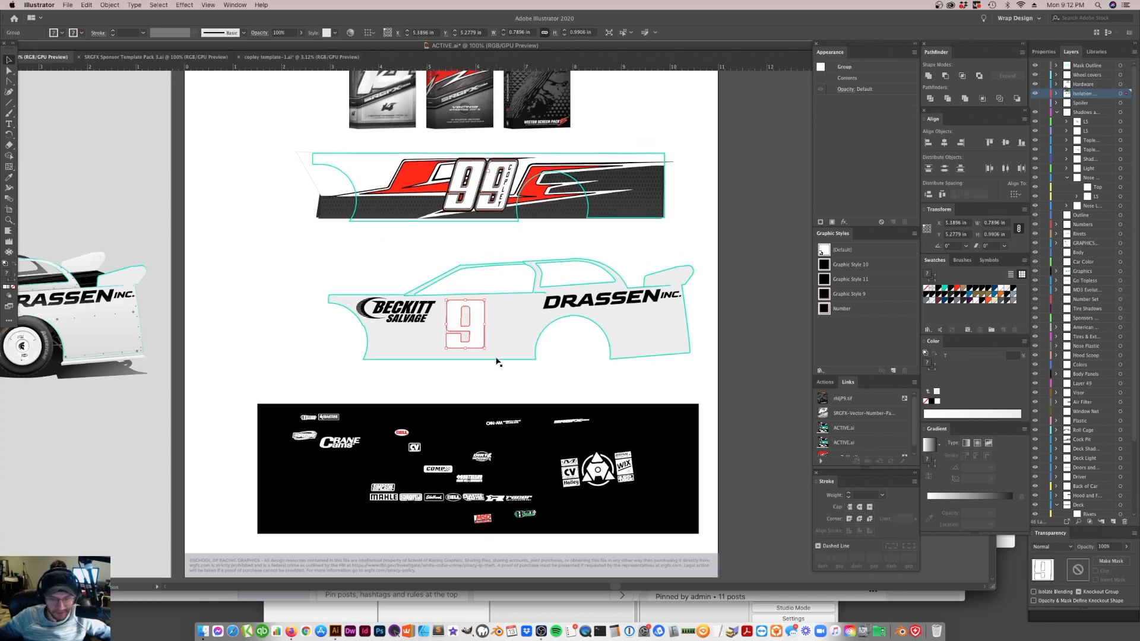
left_click(484, 277)
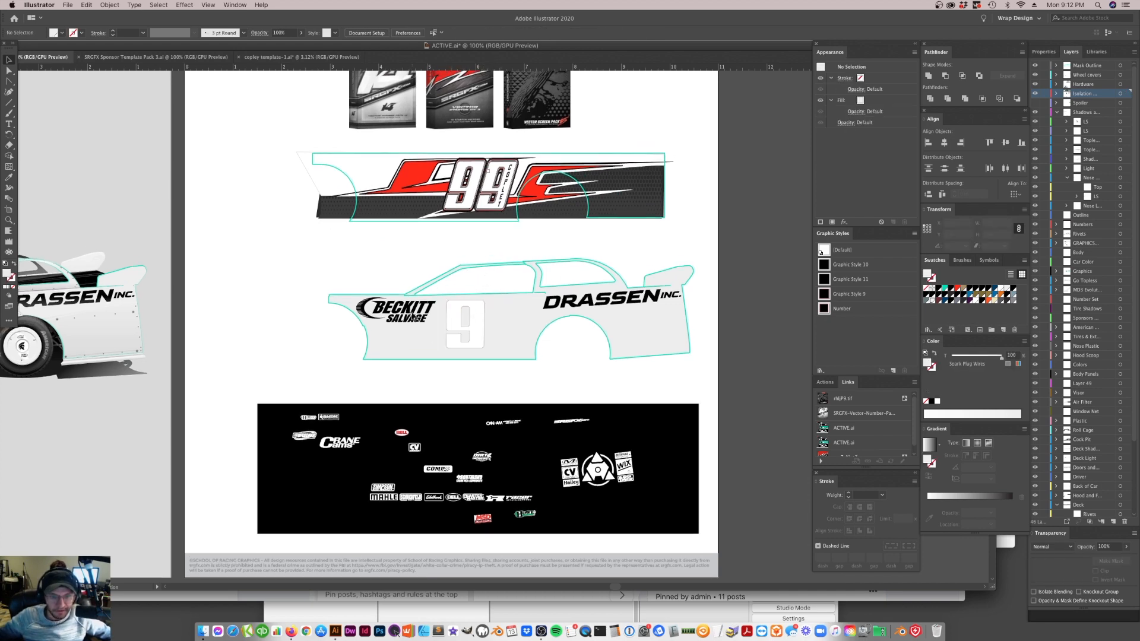
Move the whole Beckitt Salvage logo off the car body to the empty area in front of its nose
left_click(404, 310)
left_click(370, 320)
left_click(397, 324)
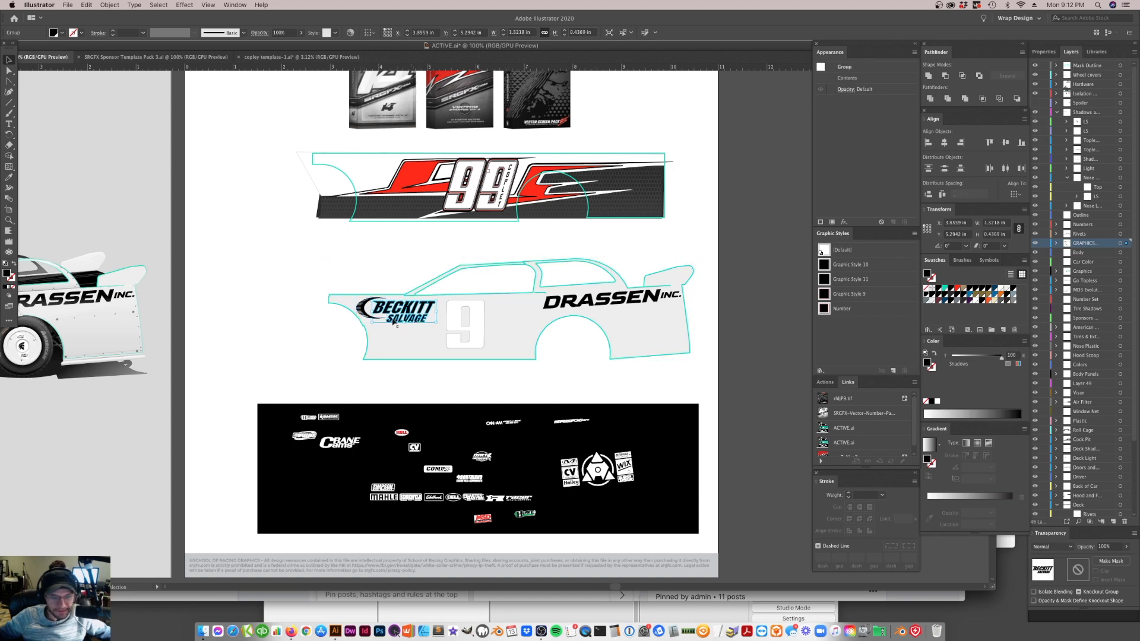
left_click(363, 309, "shift")
left_click_drag(363, 309, 262, 296)
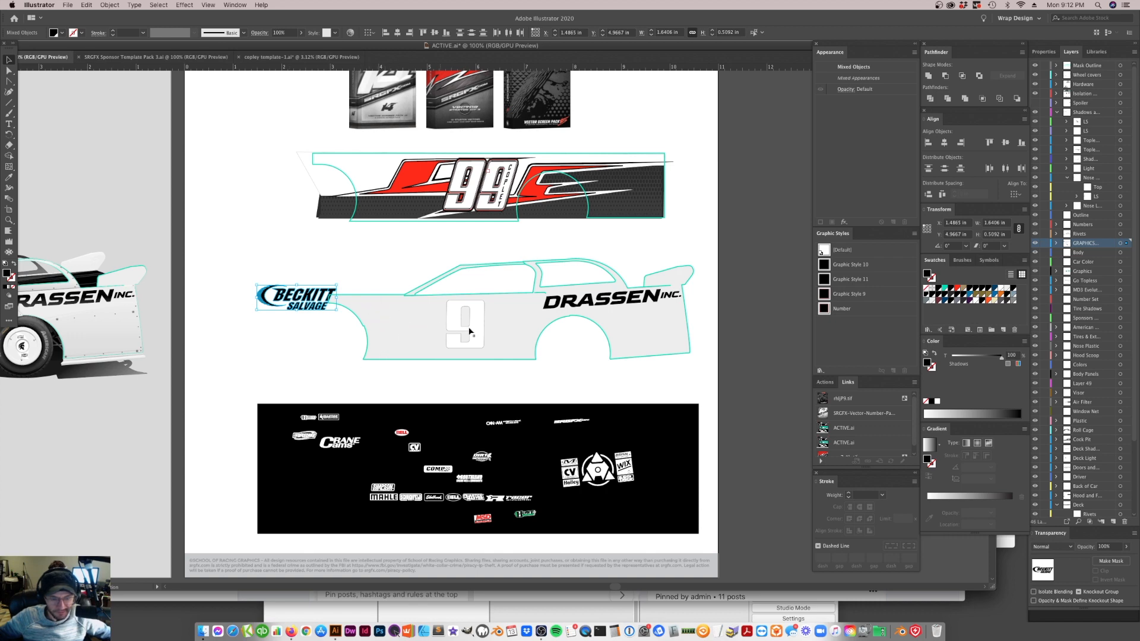
Duplicate the 9 beside itself to form an upright 99 about 1.62 in wide on the car door
left_click_drag(474, 325, 447, 338)
key("super+z")
left_click(477, 395)
left_click(442, 335)
left_click(475, 325, "shift")
left_click_drag(498, 334, 500, 335)
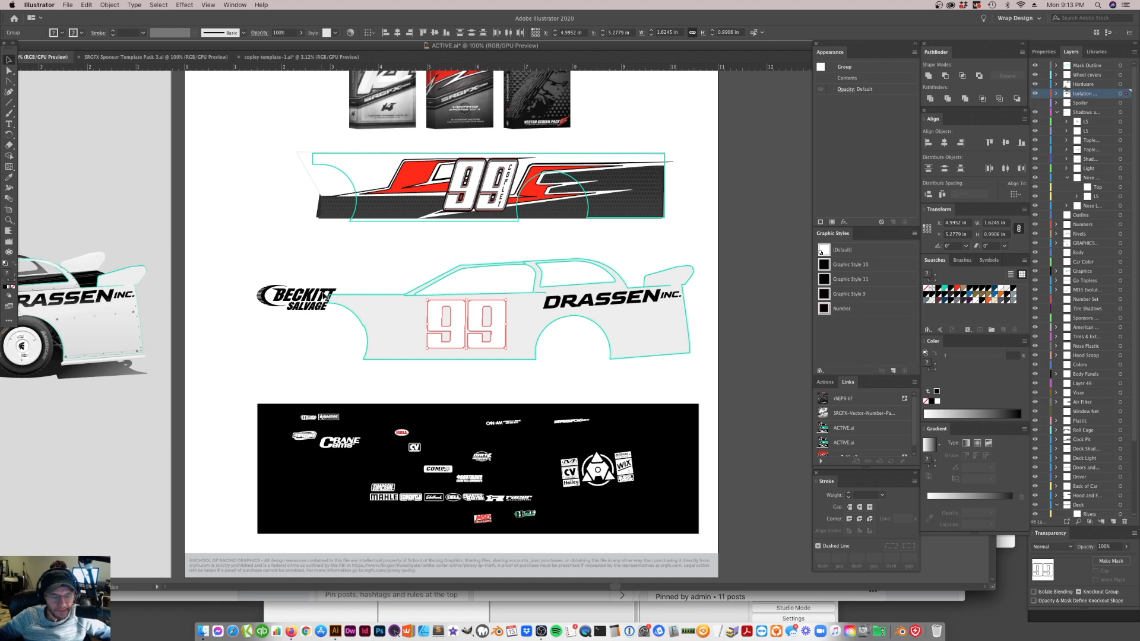
Undo the duplicated 9 and the Beckitt Salvage logo's move off the car body
left_click(307, 299)
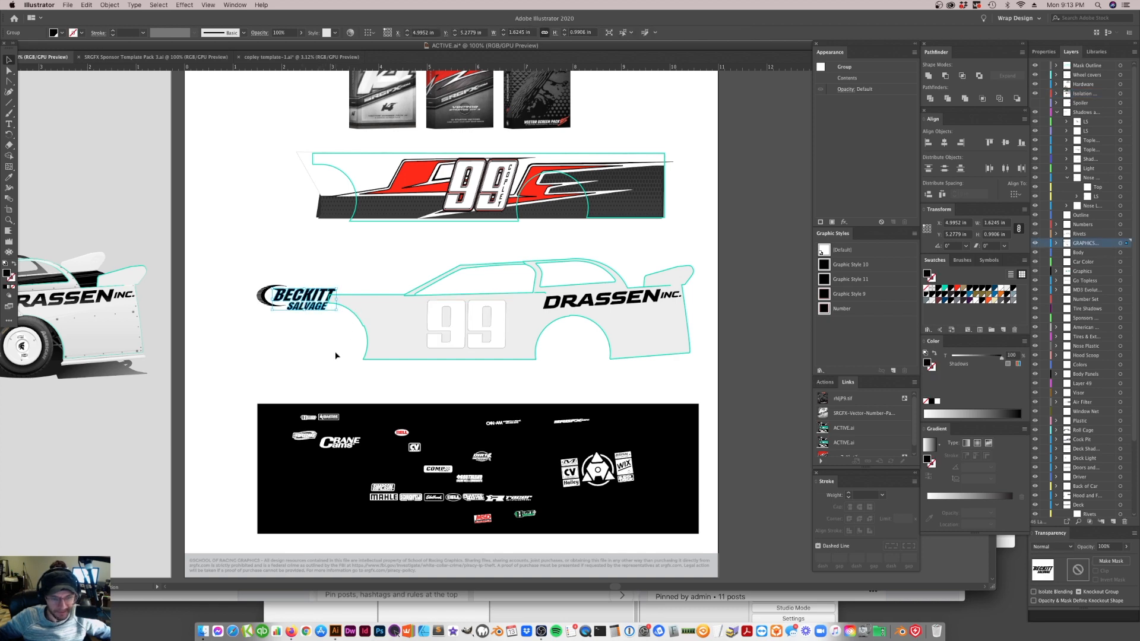
key("super+z")
key("super+z")
key("super+z")
key("super+z")
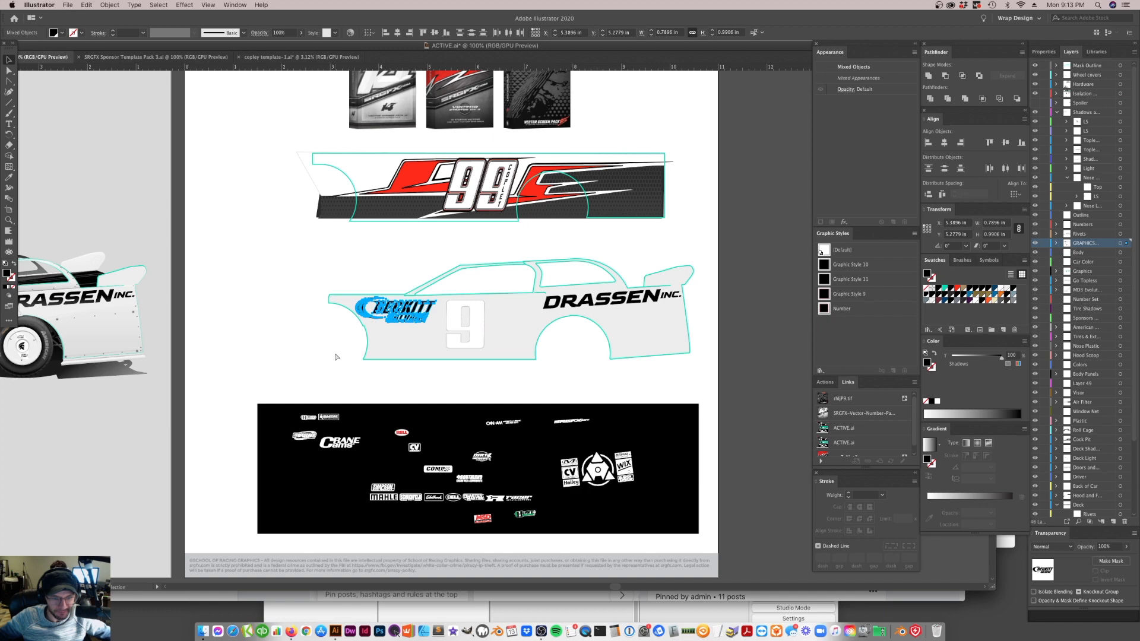
Duplicate the 9 beside itself toward the Drassen logo to form a 99 about 1.64 in wide
left_click(401, 351)
left_click(475, 325)
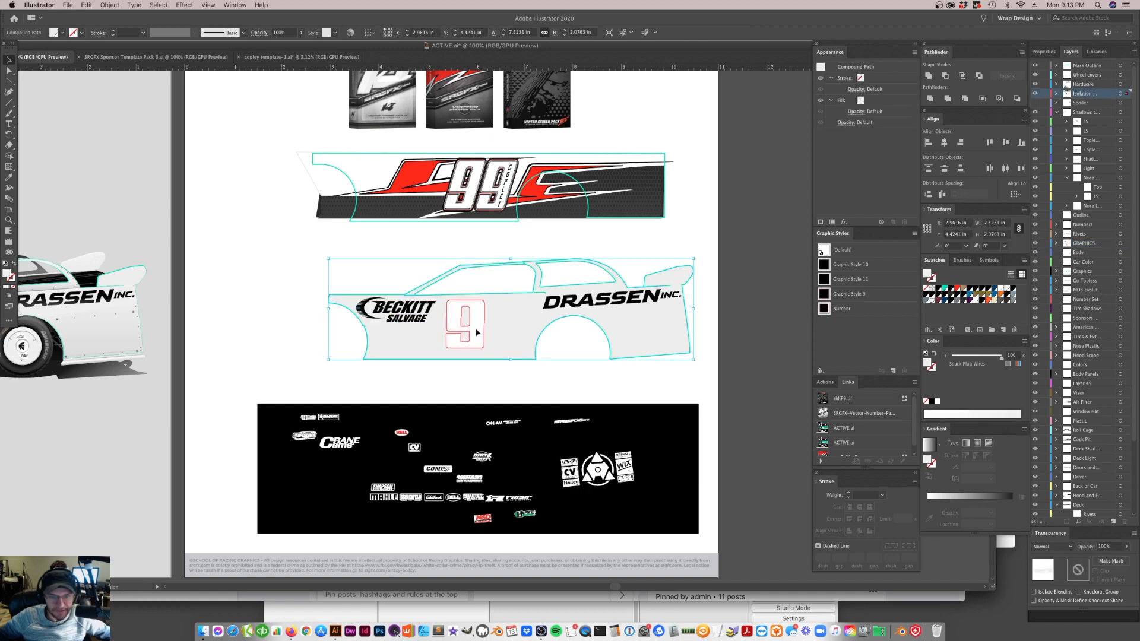
left_click_drag(476, 330, 519, 331)
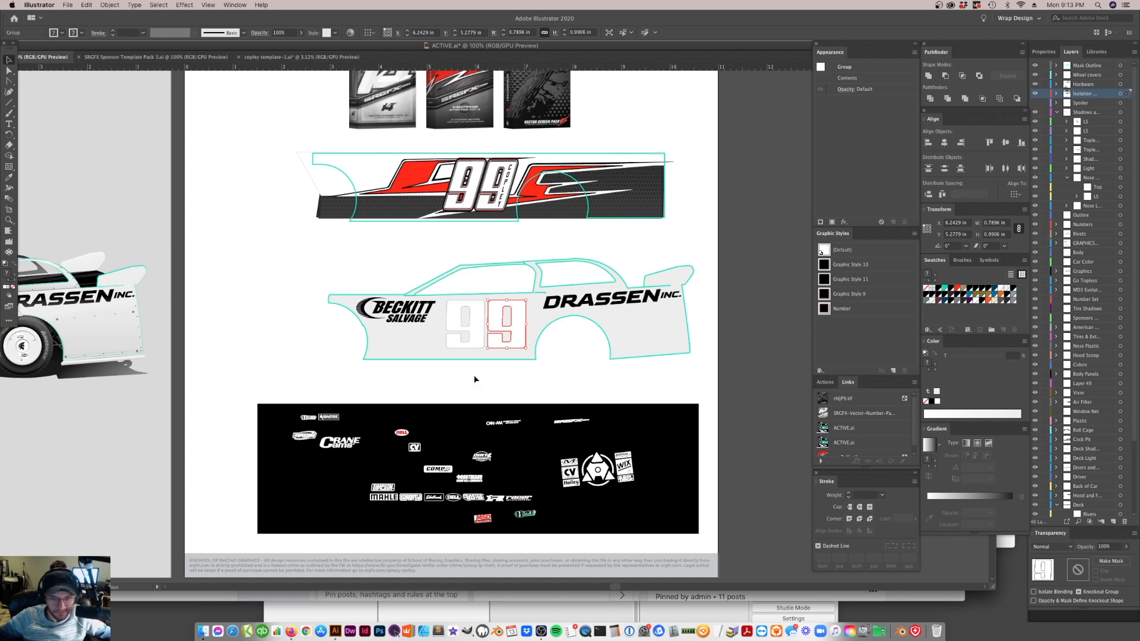
Fill both 9s with the black sampled from the Drassen Inc. logo using the Eyedropper
left_click(489, 381)
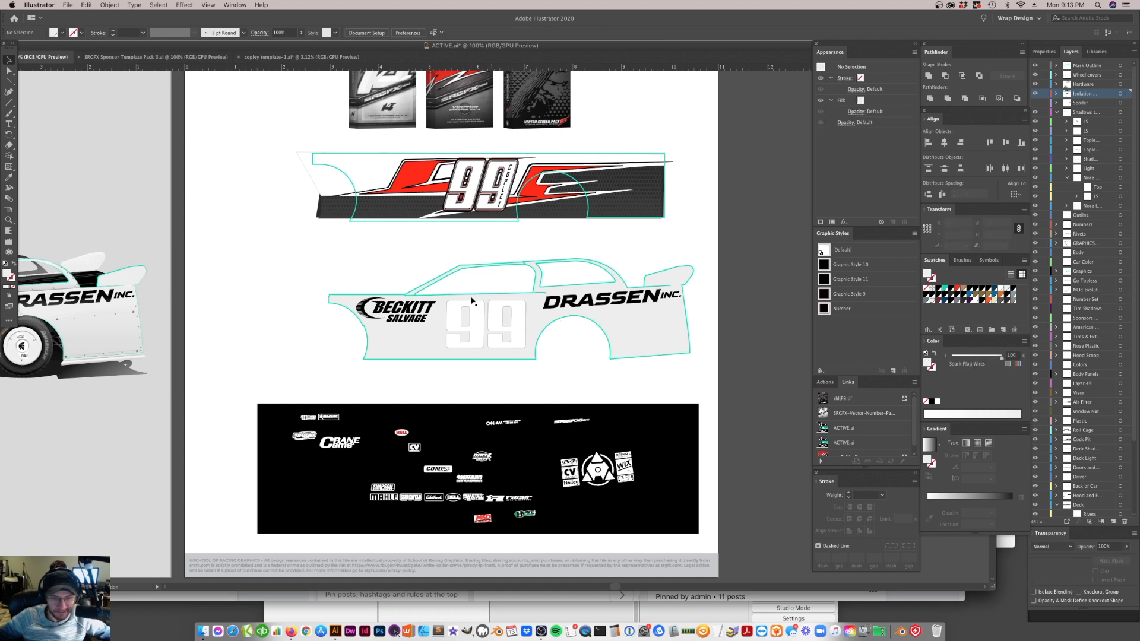
left_click(492, 336)
left_click(491, 336, "shift")
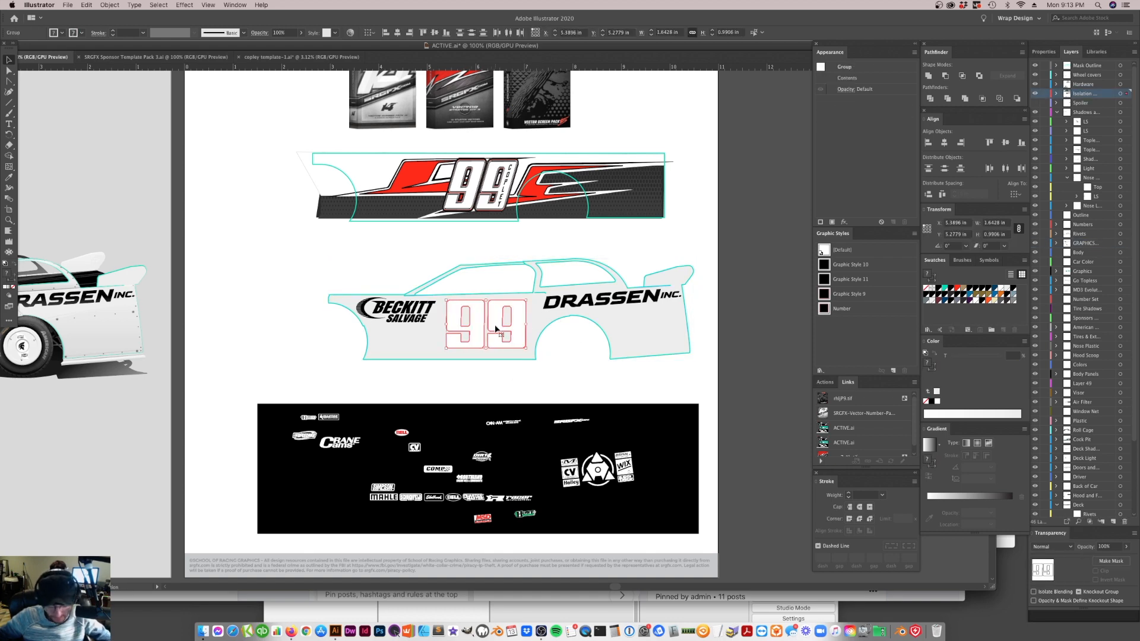
left_click(563, 338)
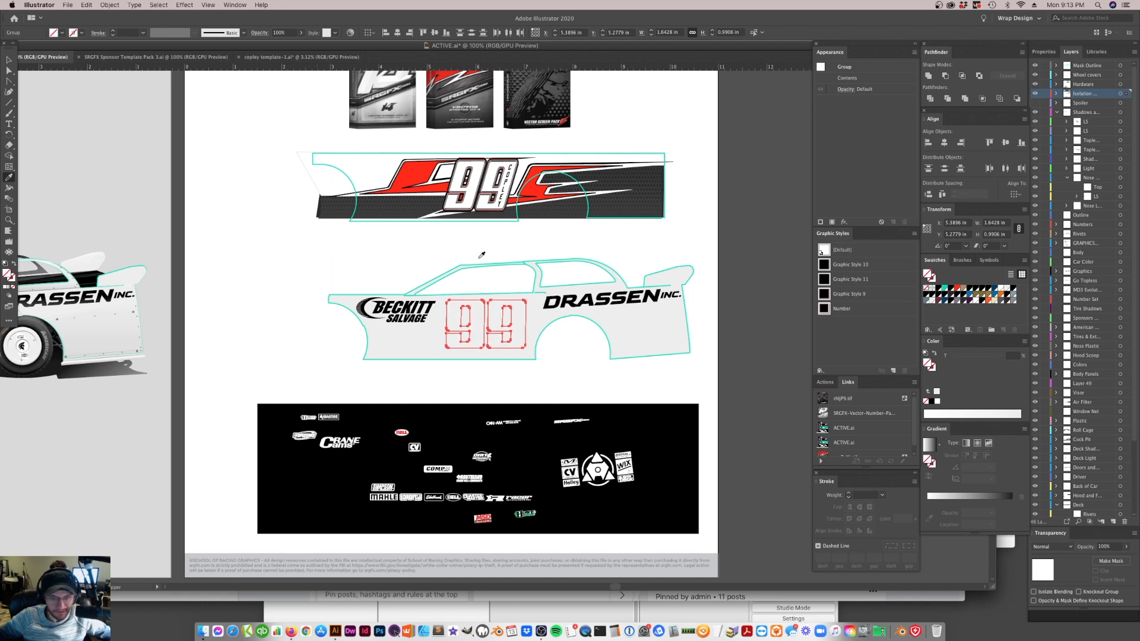
left_click(562, 298)
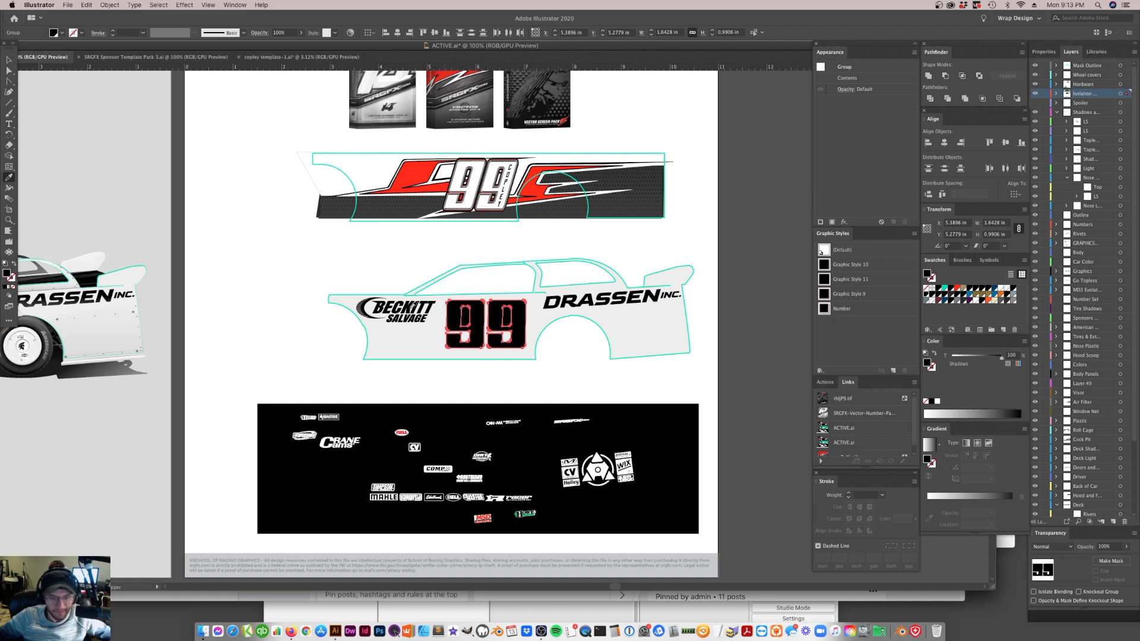
Examine the individual paths of the black 99 up close, especially the filled counter of the right 9
left_click(8, 219)
left_click(389, 299)
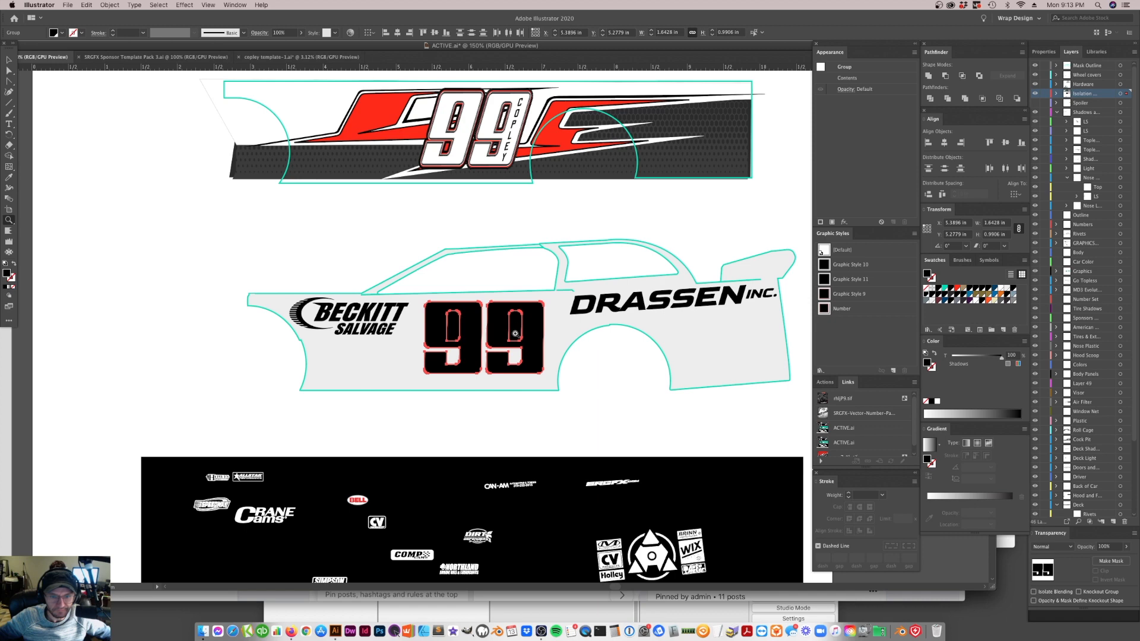
left_click(505, 324)
left_click(443, 310)
key("a")
left_click(534, 509)
left_click(465, 305)
left_click(499, 316)
mouse_move(518, 308)
left_mouse_down()
mouse_move(536, 354)
mouse_move(542, 343)
mouse_move(500, 318)
left_mouse_up()
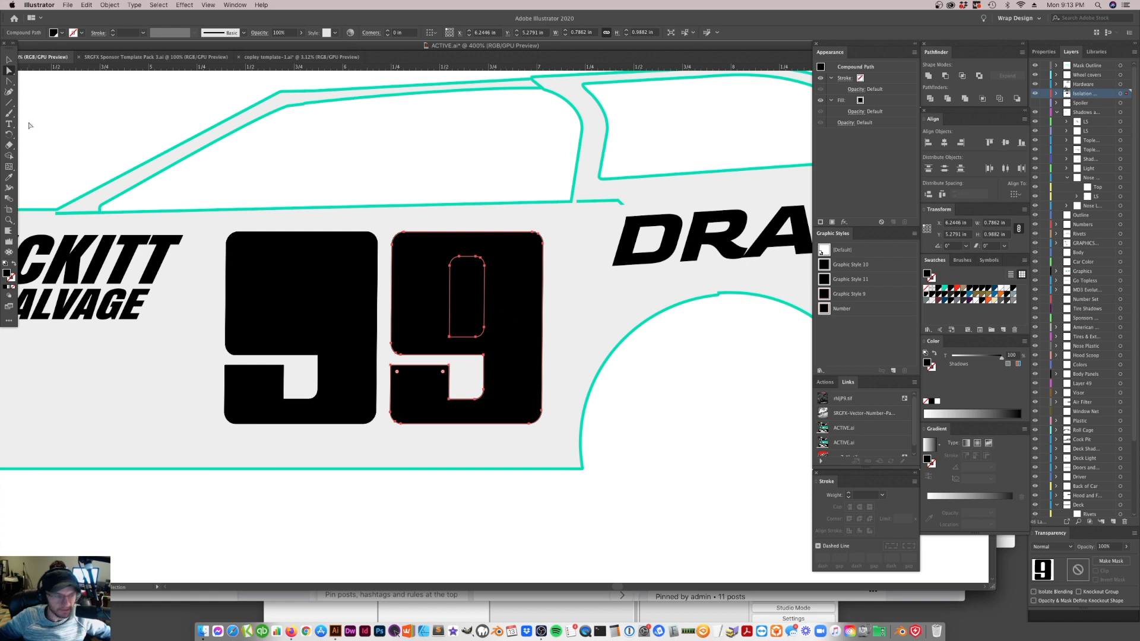
Delete the left 9 from the door, keeping only the right one
left_click(9, 60)
left_click(382, 331)
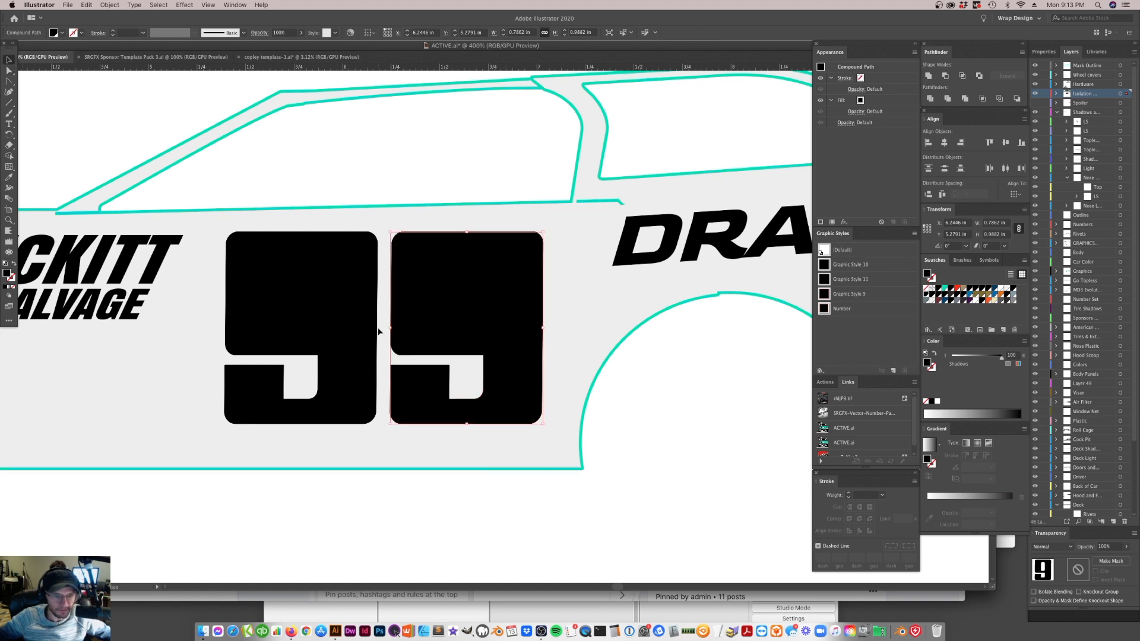
mouse_move(365, 366)
left_mouse_down()
mouse_move(400, 361)
mouse_move(387, 351)
mouse_move(365, 366)
left_mouse_up()
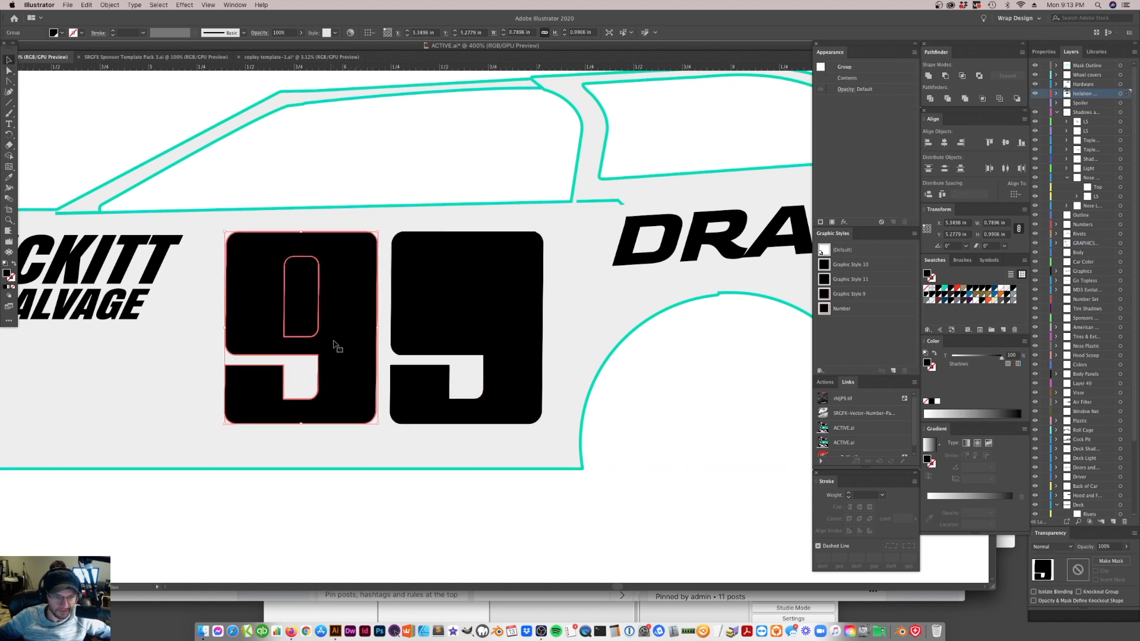
right_click(330, 349)
left_click(364, 330)
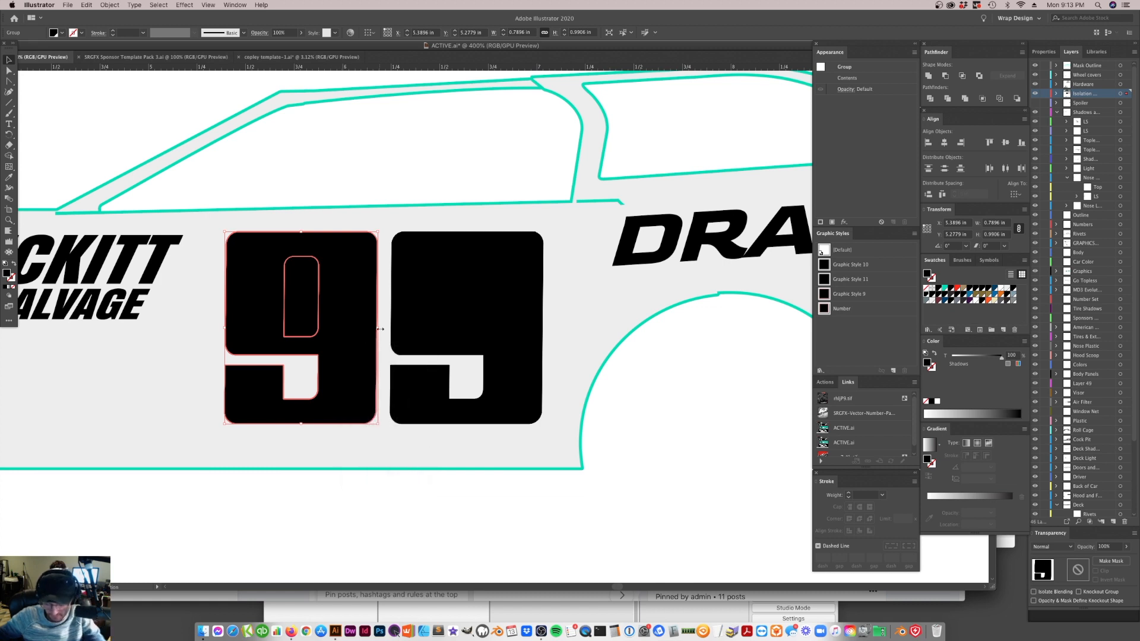
key("Delete")
Try to separate the remaining 9's black counter shape from its number shape by moving each, and undo both moves
left_click(443, 317)
right_click(461, 310)
left_click(488, 383)
left_click(528, 504)
left_click_drag(467, 298, 441, 300)
left_click_drag(508, 310, 515, 305)
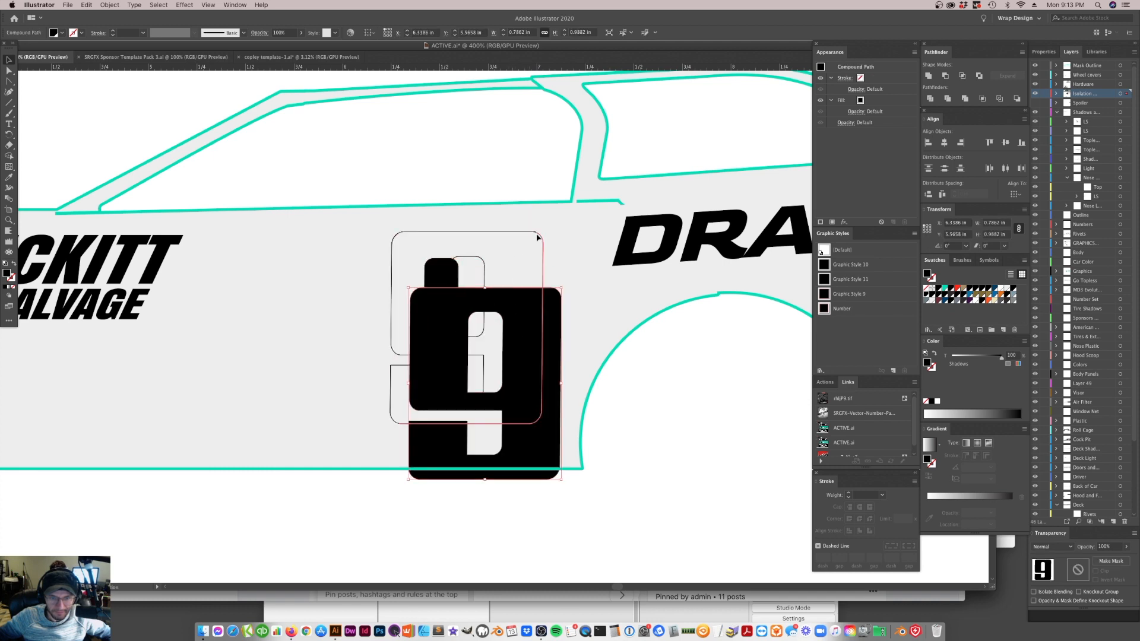
key("super+z")
key("super+z")
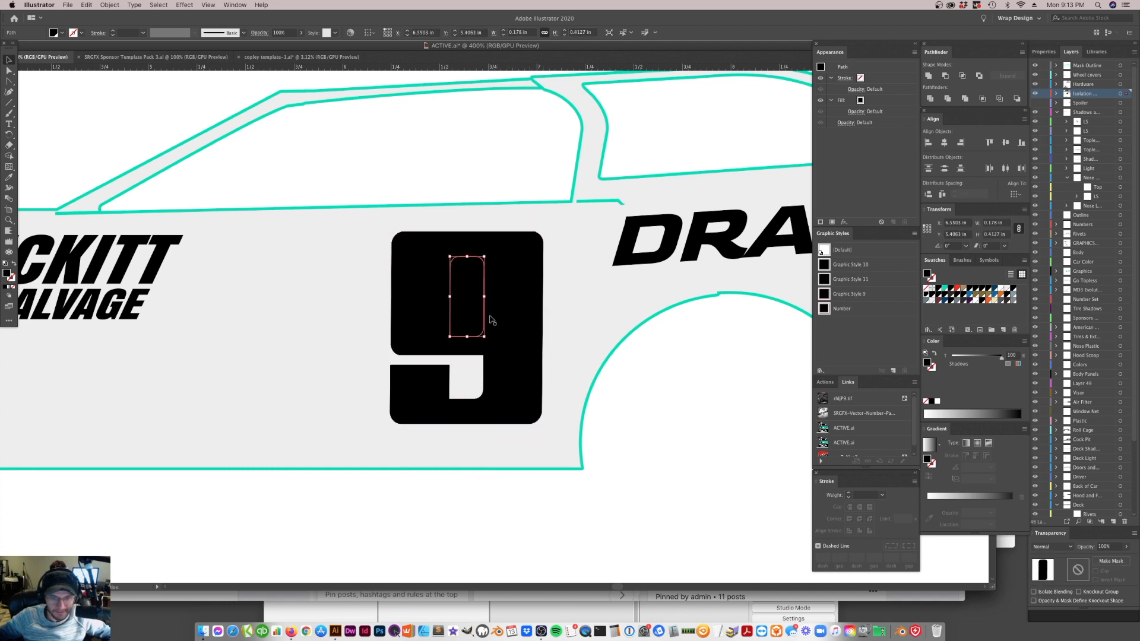
Delete the black shape filling the remaining 9's upper counter
left_click(471, 481)
left_click(518, 304)
left_click(946, 101)
left_click(644, 470)
key("a")
left_click(465, 305)
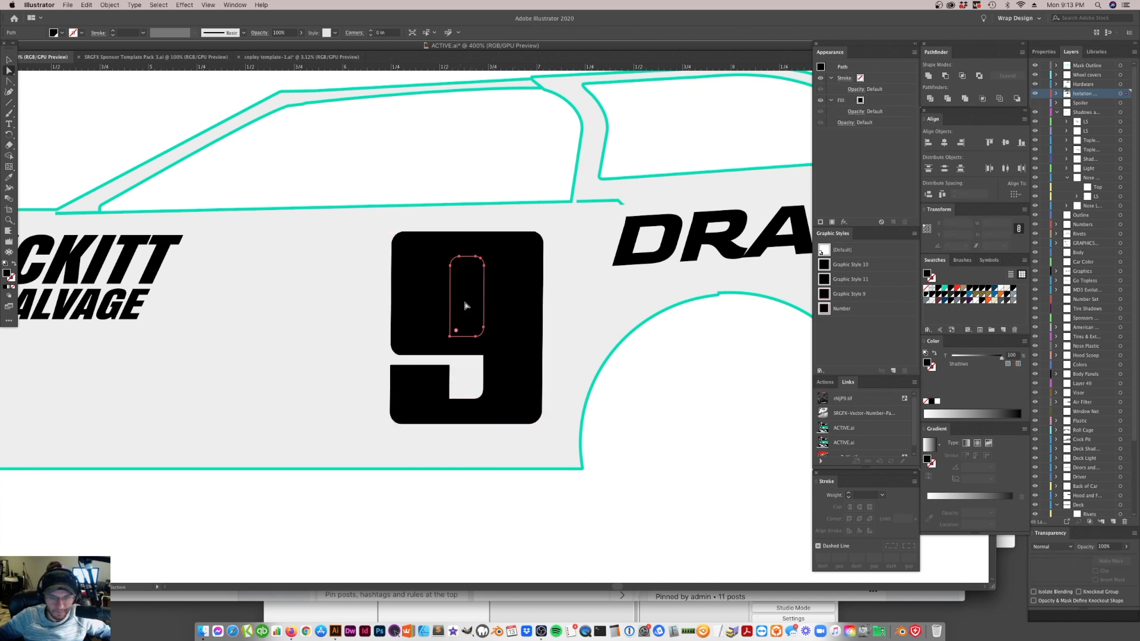
key("Delete")
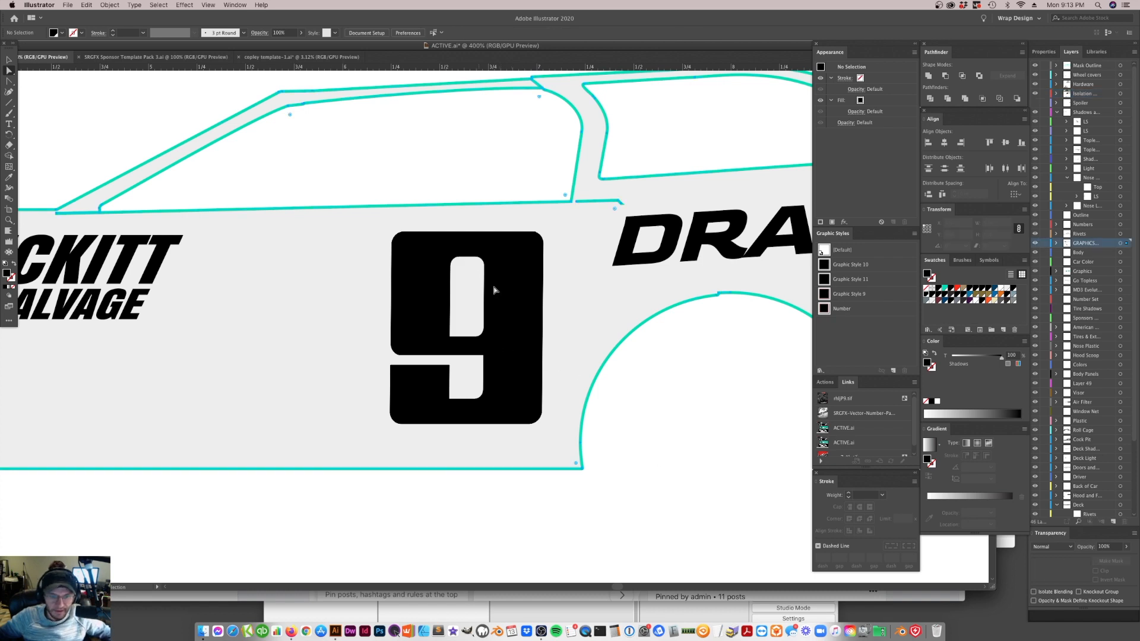
Move the black 9 downward off the thin outlines behind it and select its compound path
left_click(517, 334)
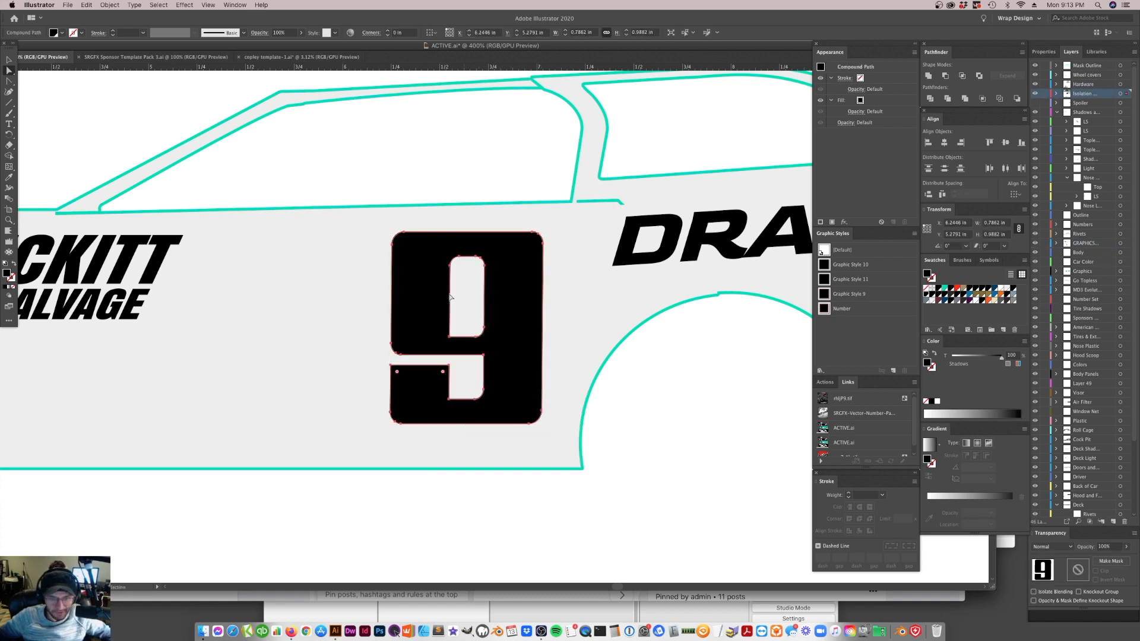
left_click(6, 56)
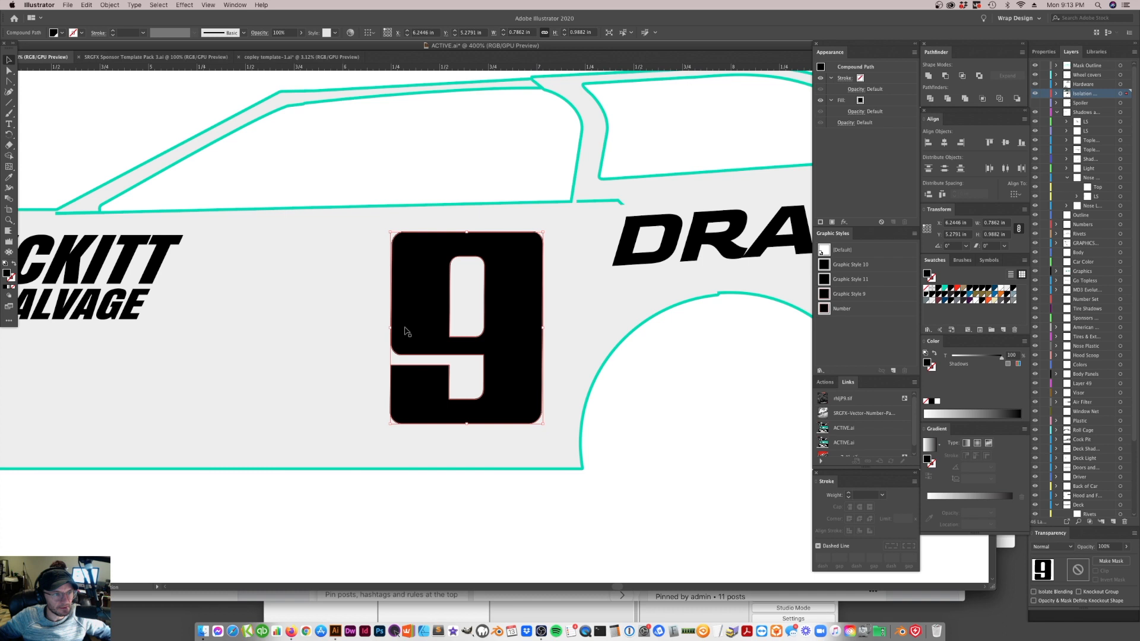
left_click(675, 442)
left_click_drag(523, 278, 530, 323)
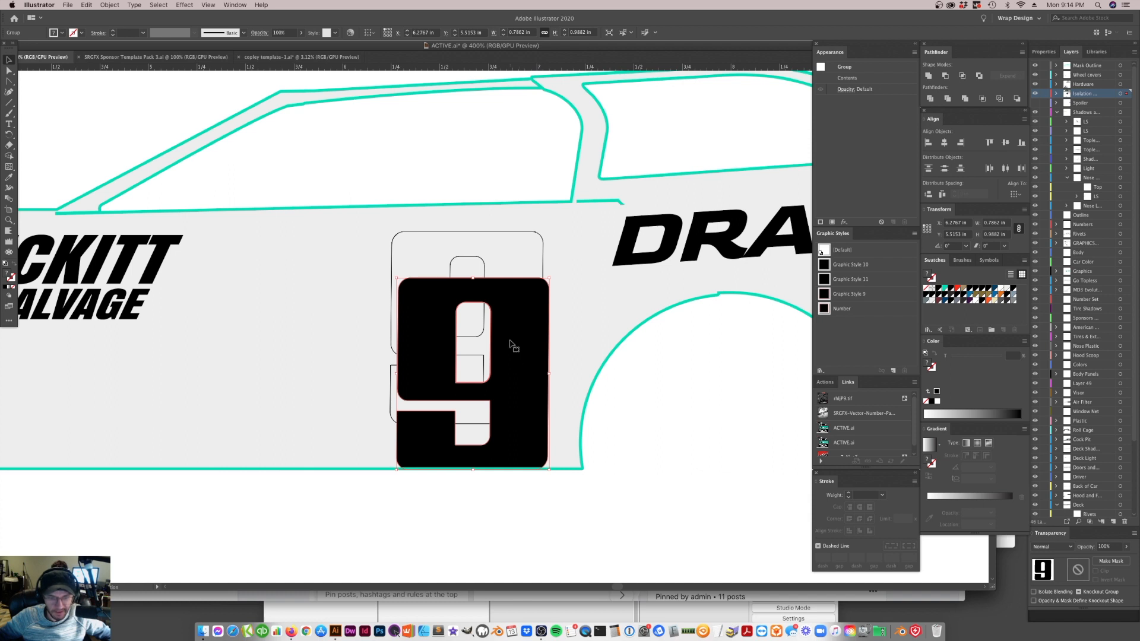
key("a")
left_click(519, 382)
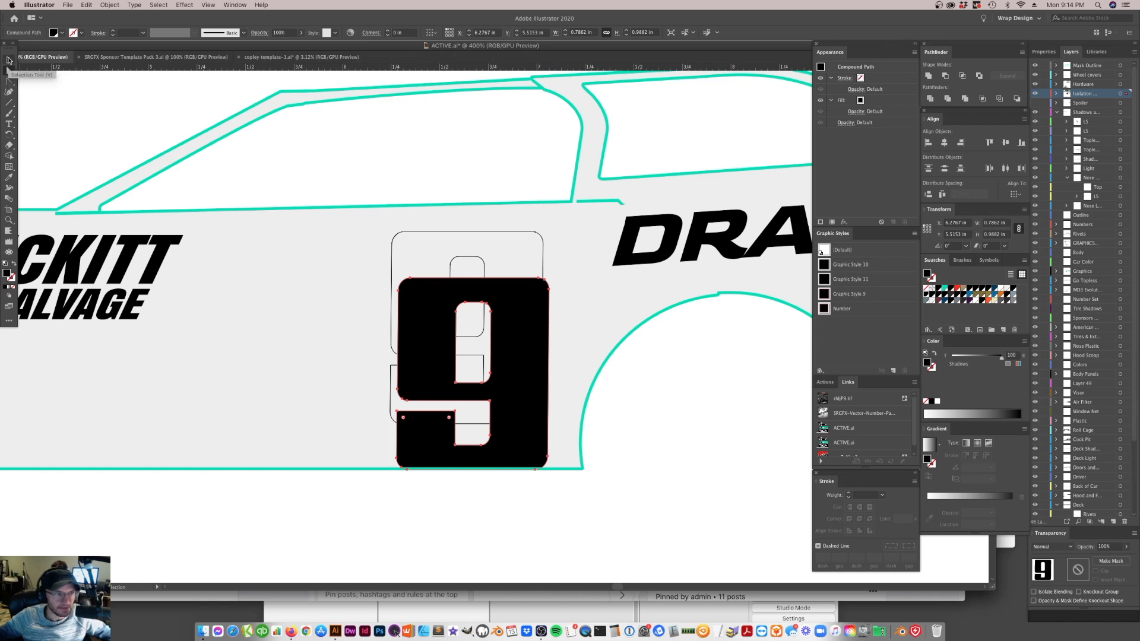
left_click(262, 308)
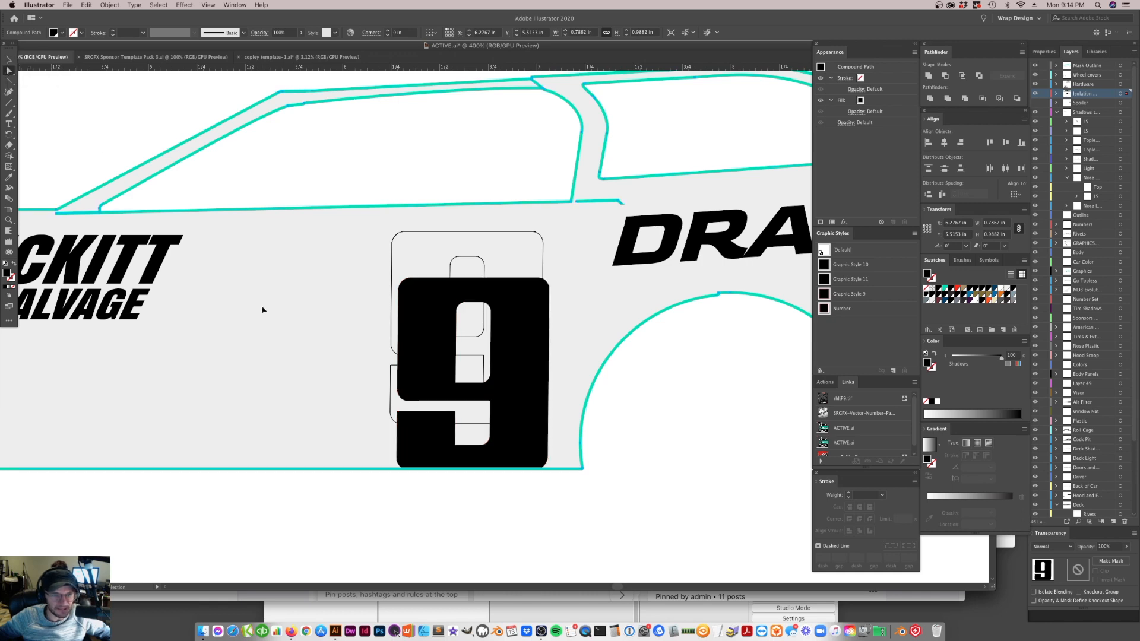
Try to reshape the lowered 9's upper counter by moving its anchor points, and undo the change
left_click(522, 306)
key("s")
key("a")
left_click_drag(488, 305, 504, 330)
key("cmd+z")
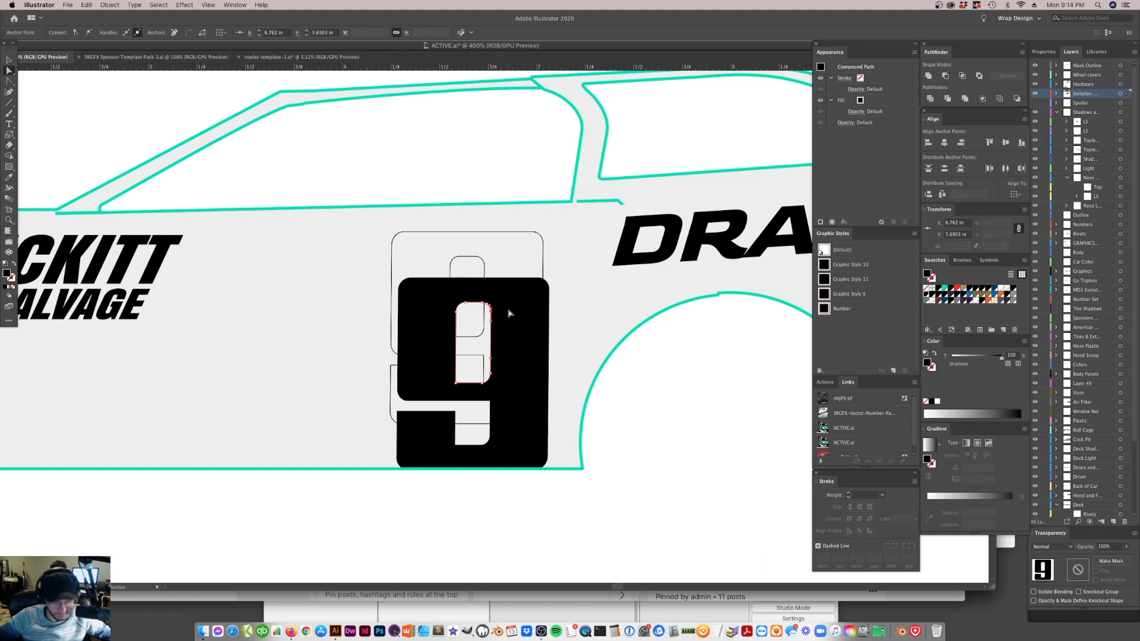
Try moving the black 9 again and undo its moves back to the original position on the door
key("v")
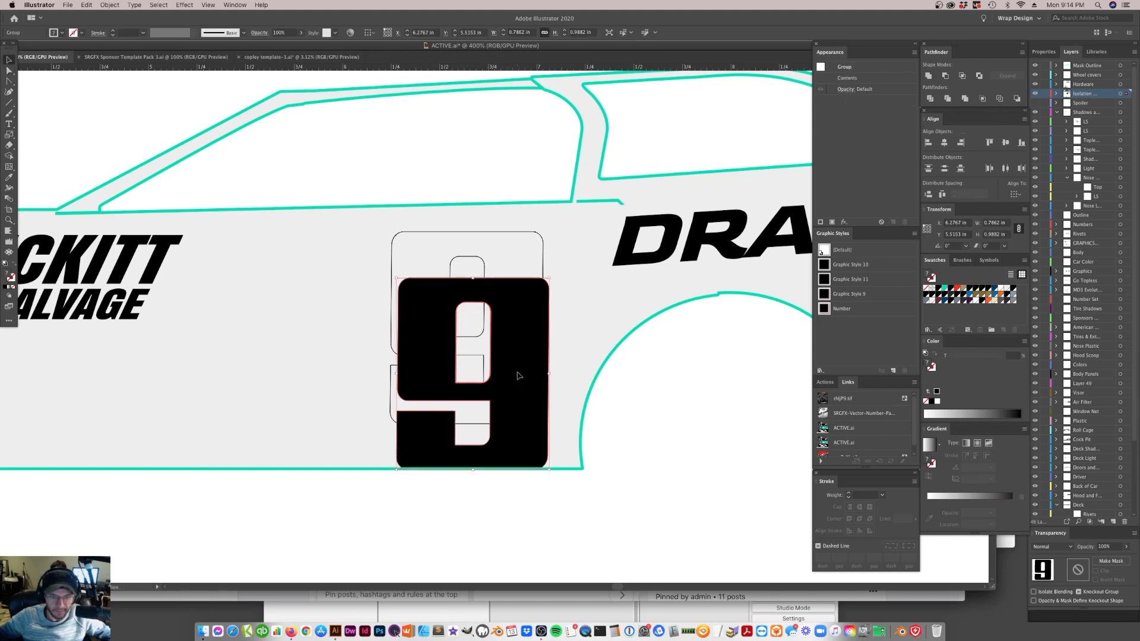
left_click_drag(520, 387, 440, 374)
key("super+z")
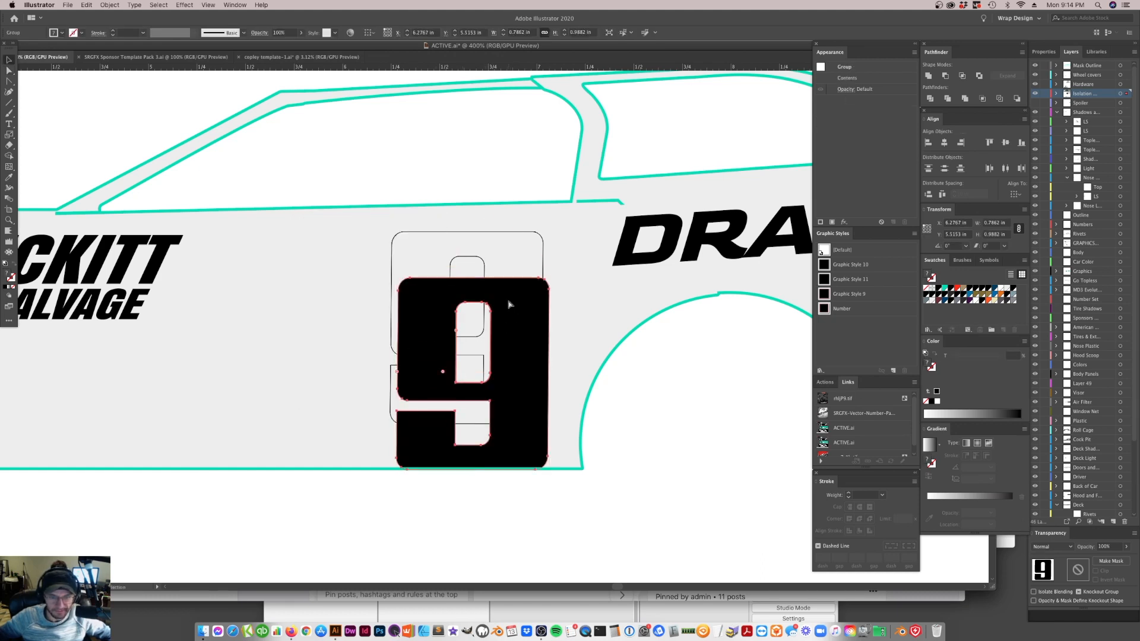
key("super+z")
left_click_drag(505, 311, 504, 355)
key("super+z")
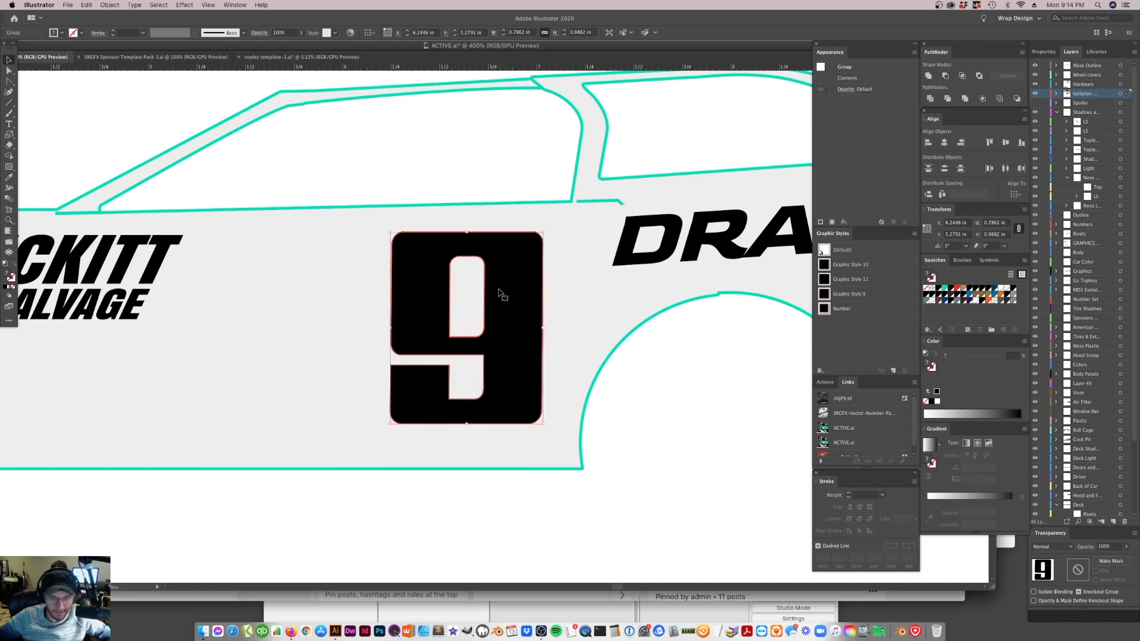
Move the thin counter outline sideways within the 9 and pick out the thin paths along its outer edge
key("super+shift+a")
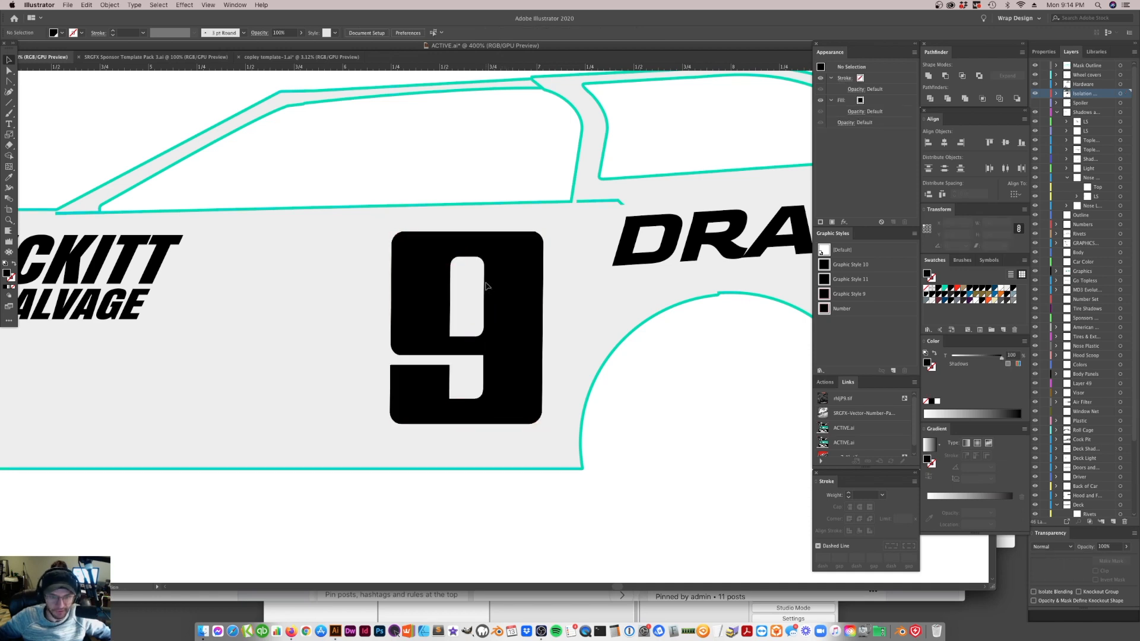
left_click_drag(487, 288, 526, 301)
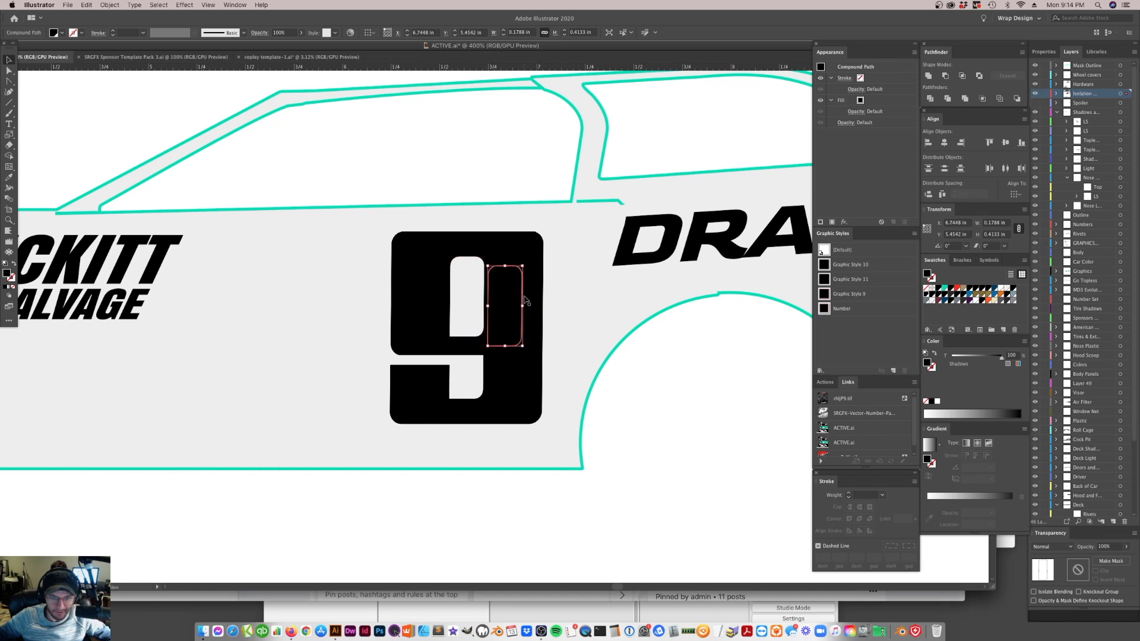
key("super+shift+a")
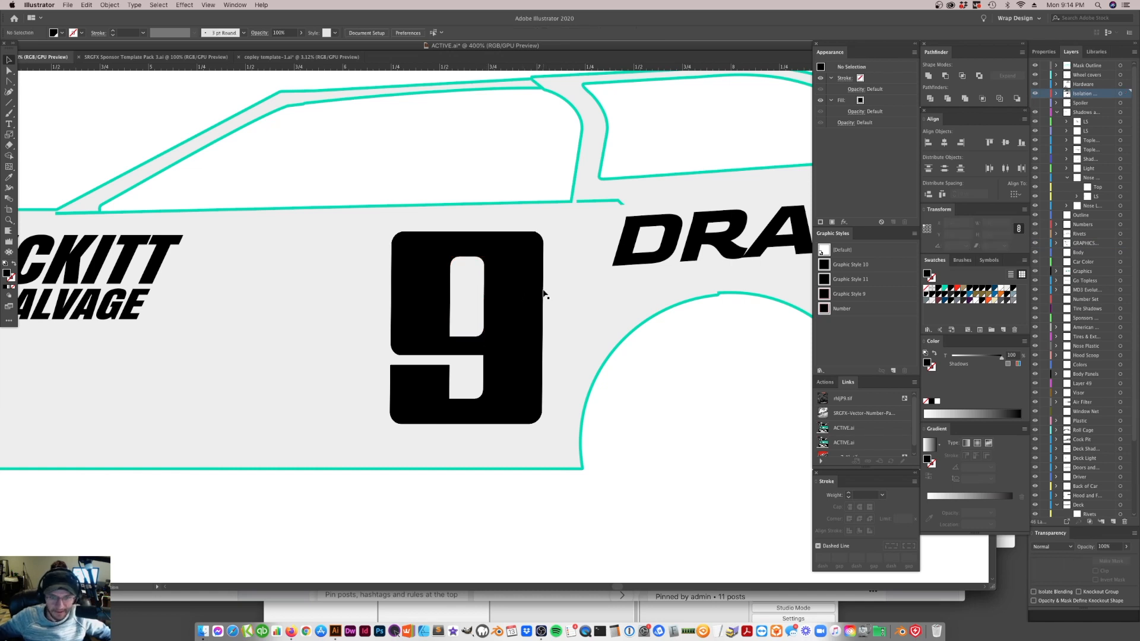
left_click(544, 294)
key("super+shift+a")
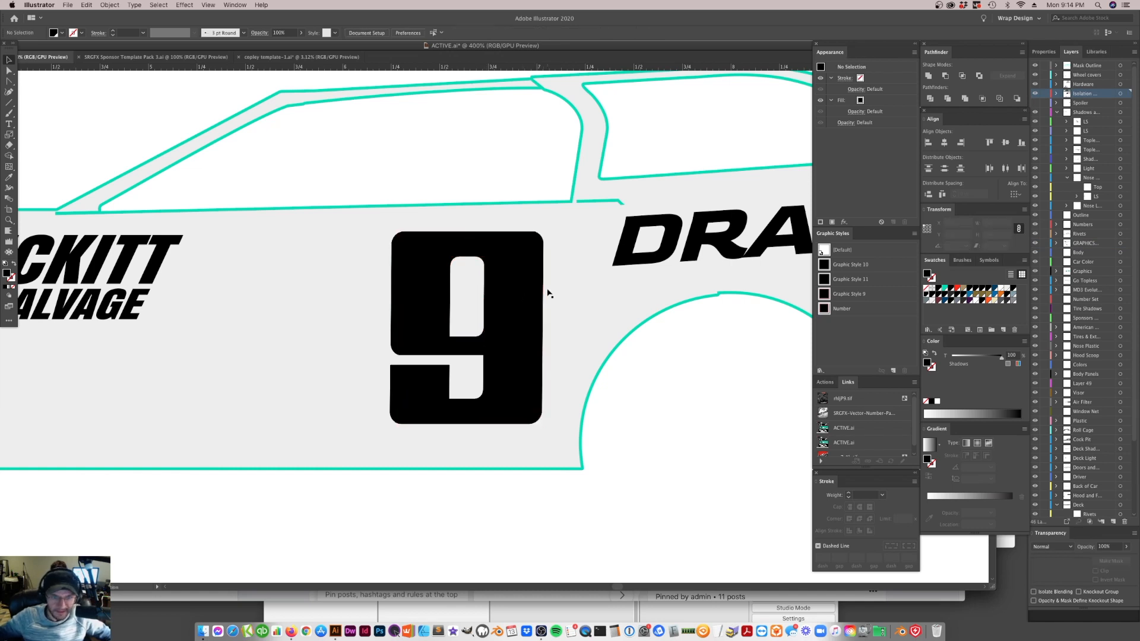
left_click(405, 233)
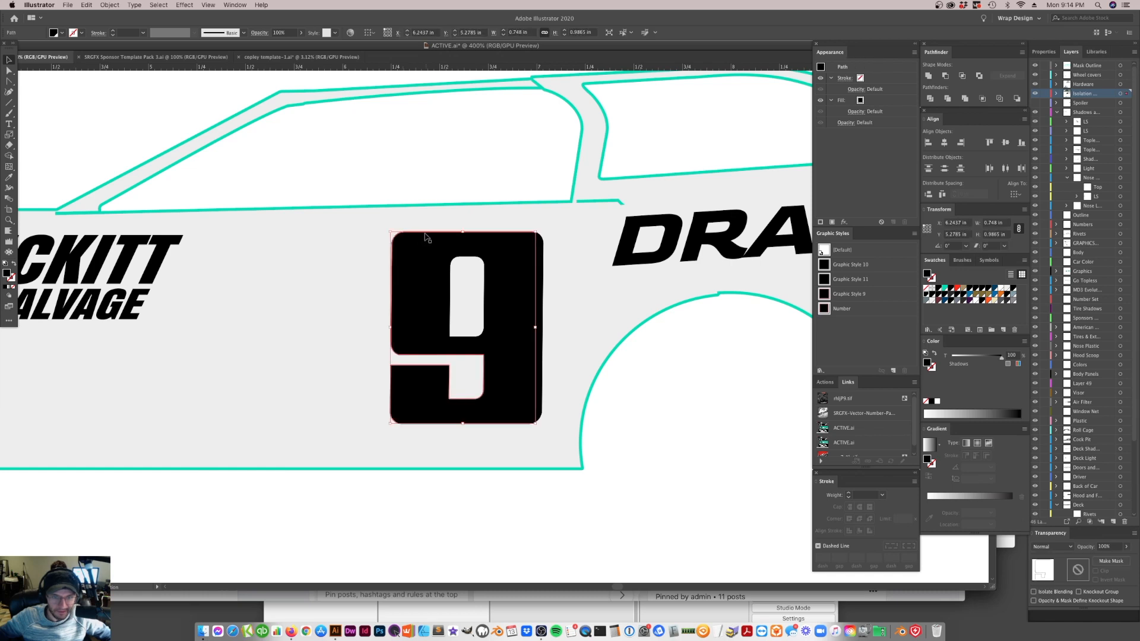
key("super+shift+a")
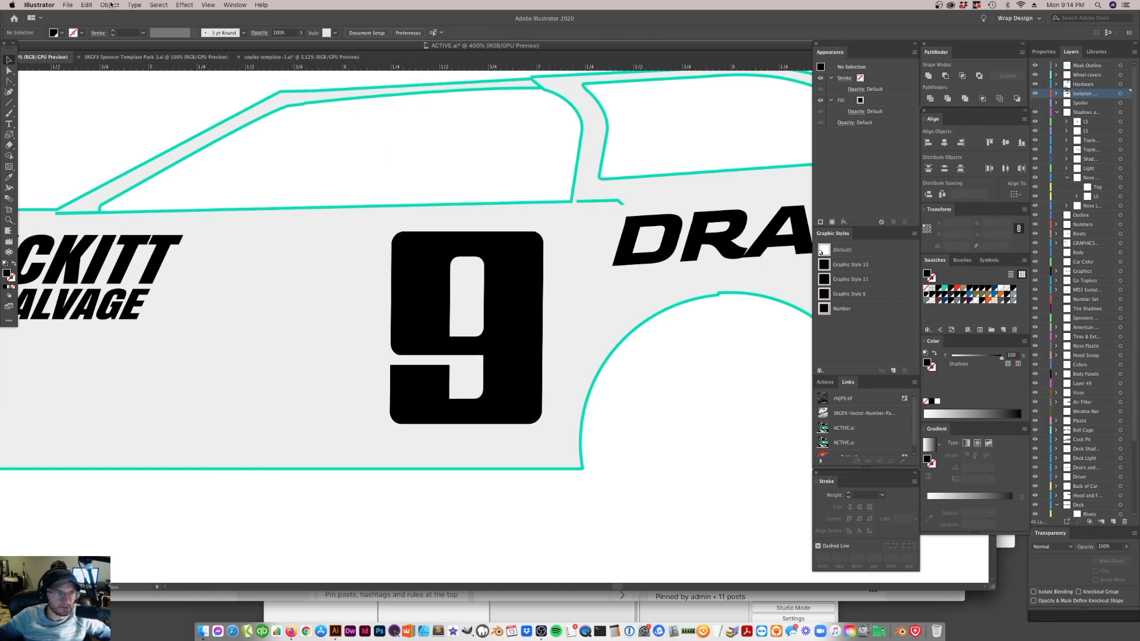
Unlock all objects, and move the black 9 toward the rear wheel arch to expose the thin outlines behind it
left_click(110, 5)
left_click(131, 74)
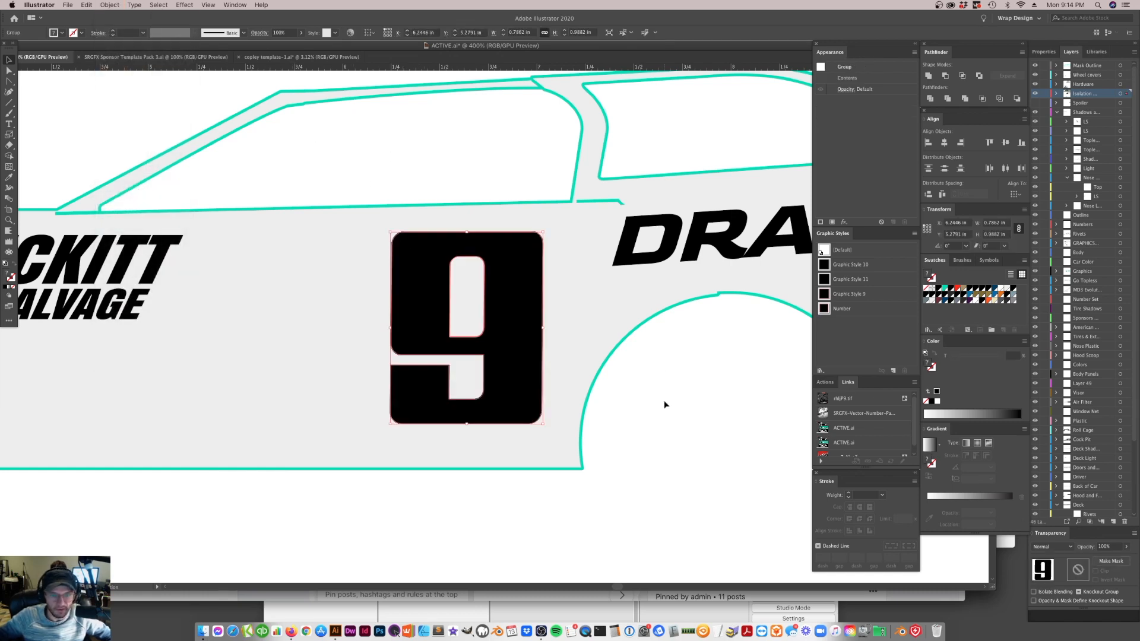
left_click_drag(509, 323, 563, 320)
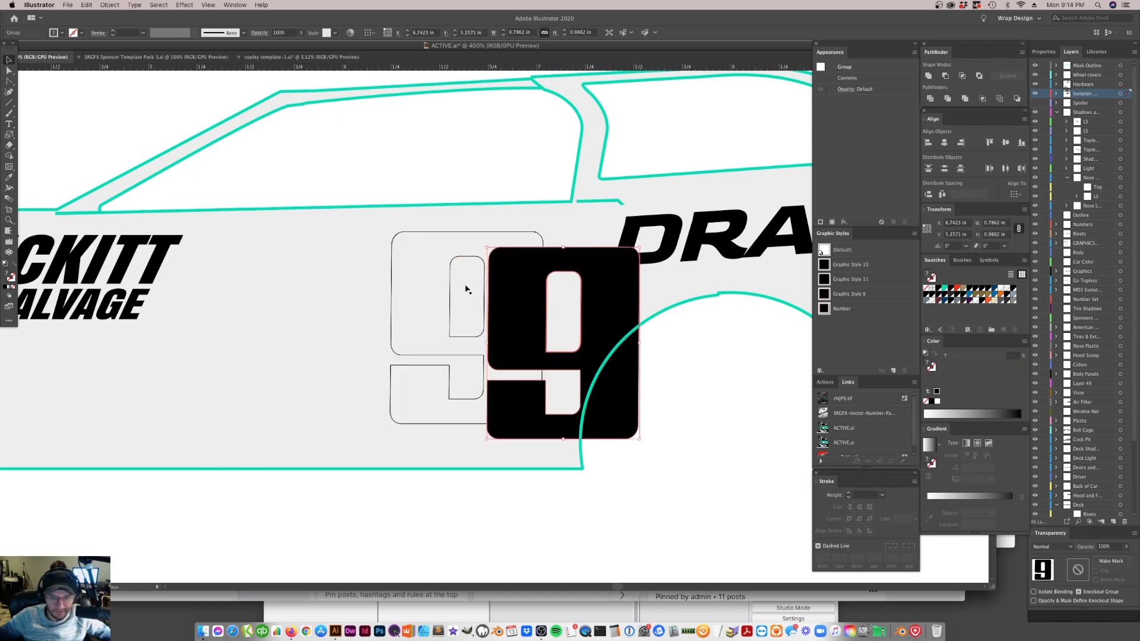
left_click(462, 345)
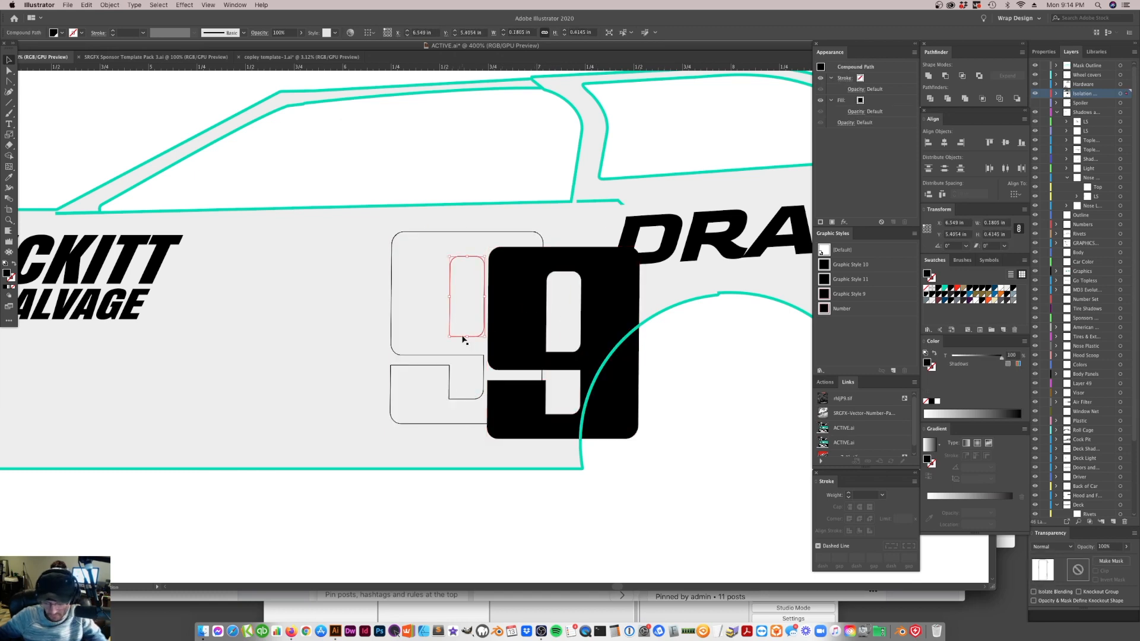
Select and delete the thin lower-counter outline left on the door behind the black 9
left_click(456, 341)
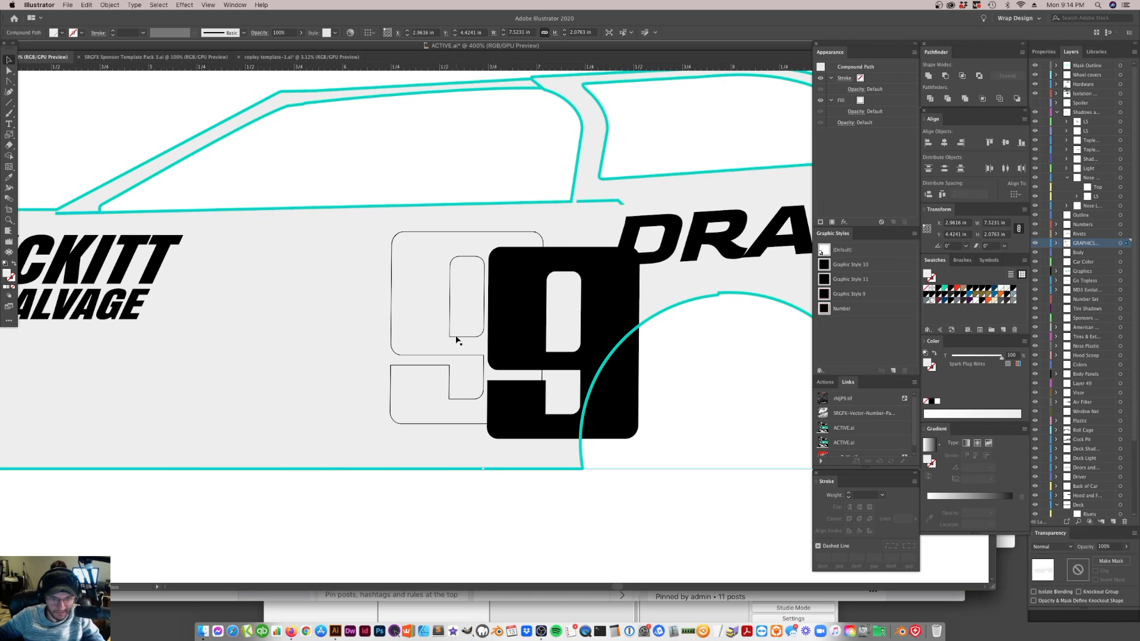
left_click(457, 337)
left_click(462, 359)
left_click(467, 359)
left_click(466, 359)
left_click(466, 358)
left_click(467, 358)
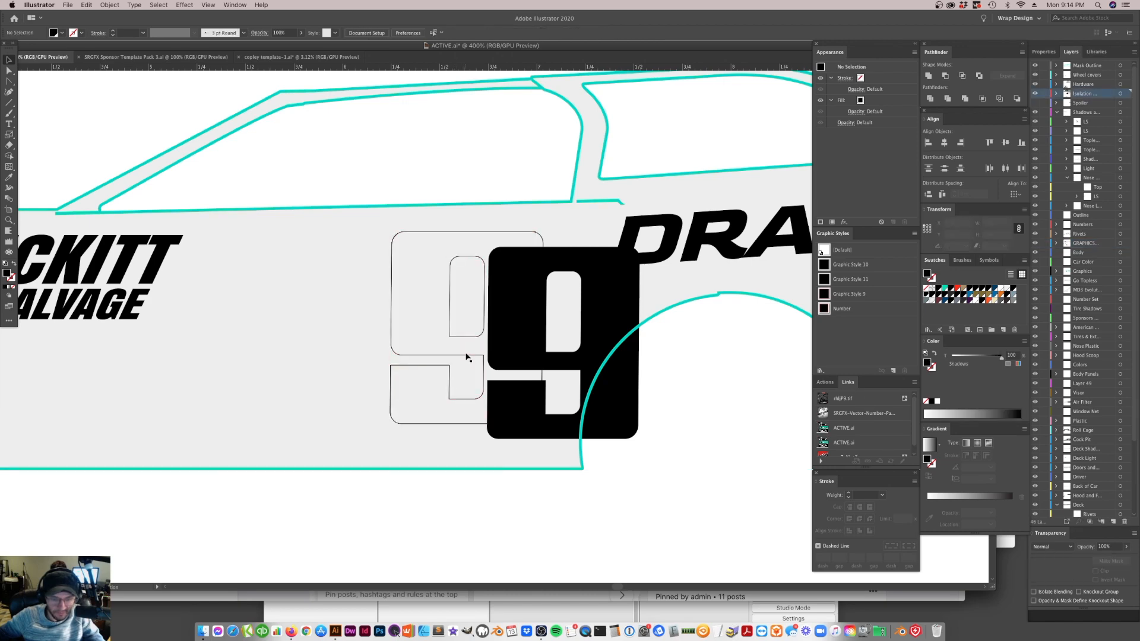
left_click(469, 358)
left_click(468, 359)
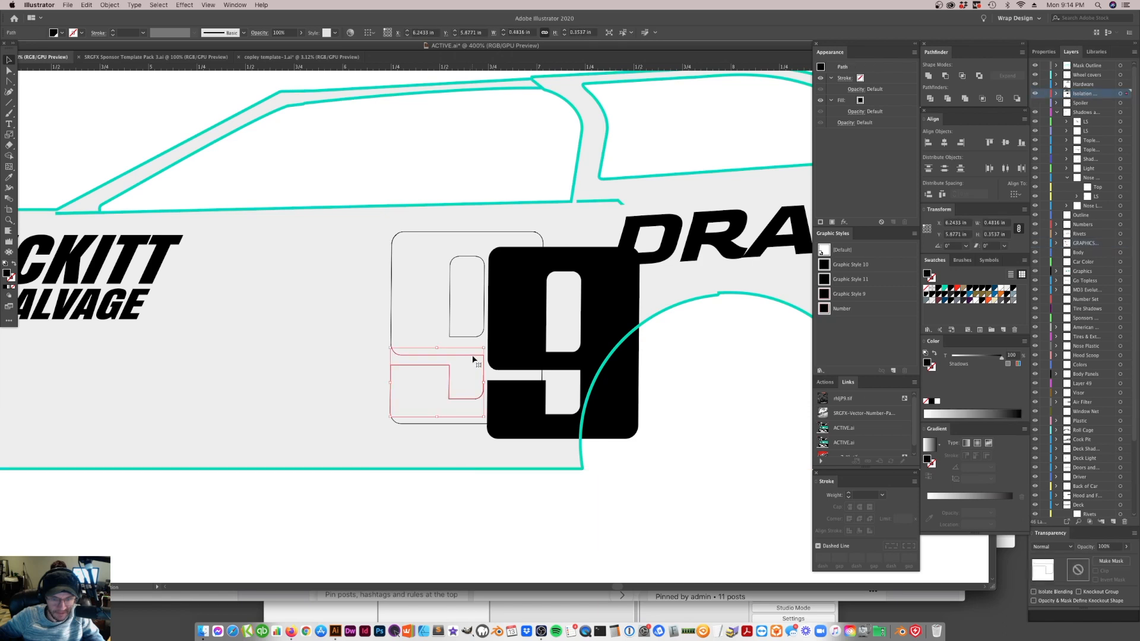
left_click(467, 358)
left_click(464, 357)
left_click(464, 357)
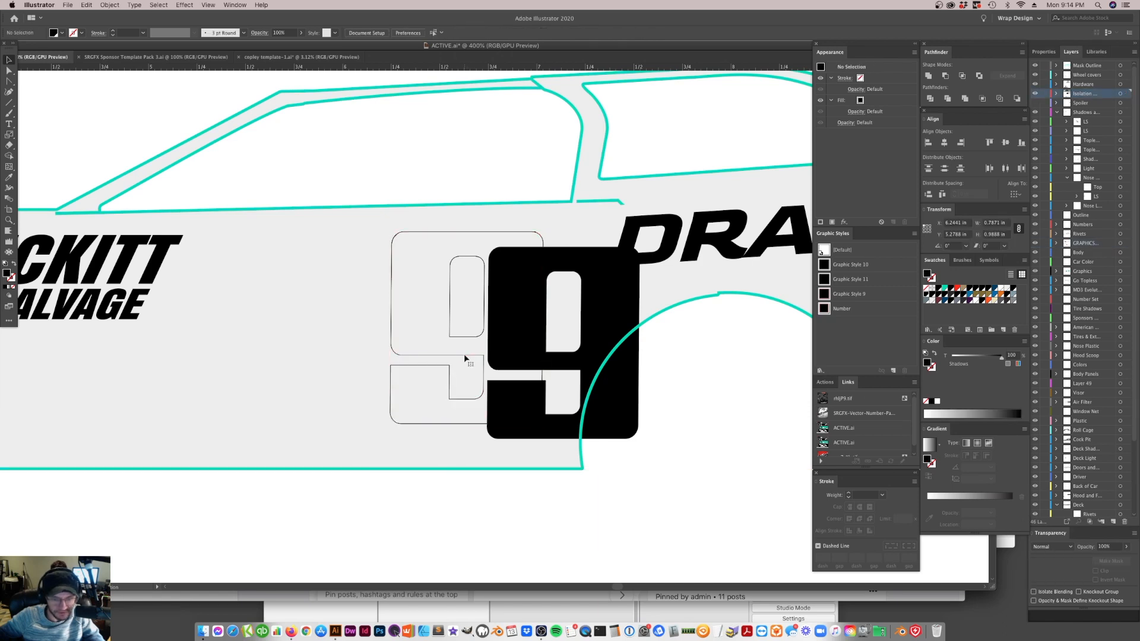
left_click(466, 356)
left_click(466, 358)
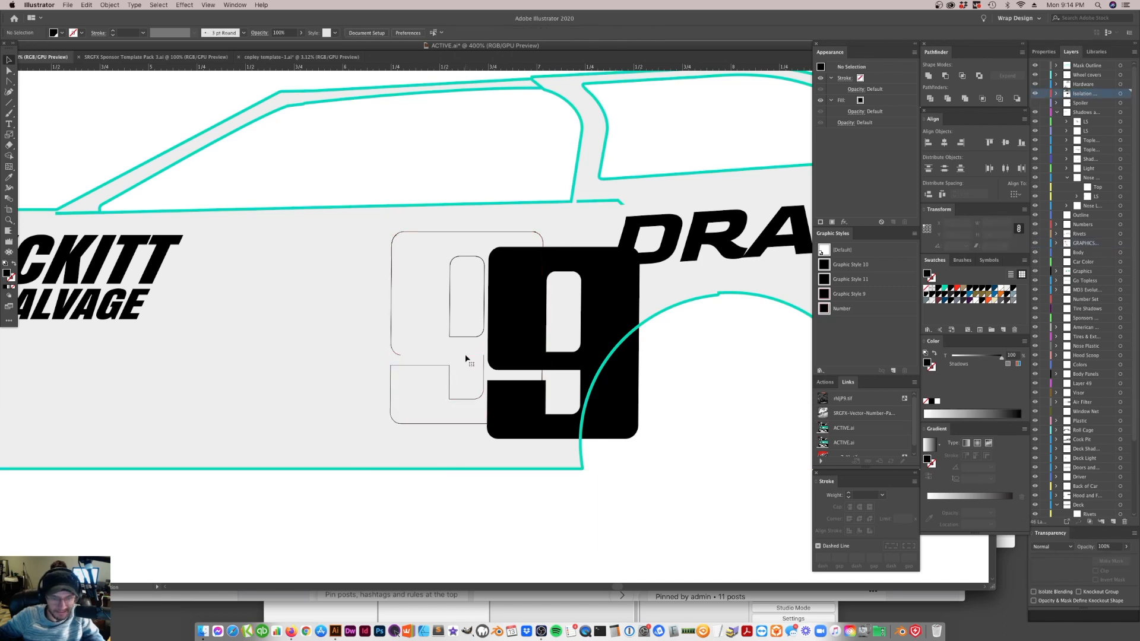
Delete the leftover thin paths along the old 9's outer edge on the door
left_click(398, 355)
key("Delete")
left_click(392, 345)
key("Delete")
left_click(440, 377)
Move the black 9 down into the rear wheel arch opening and delete all remaining thin outlines on the door
key("super+minus")
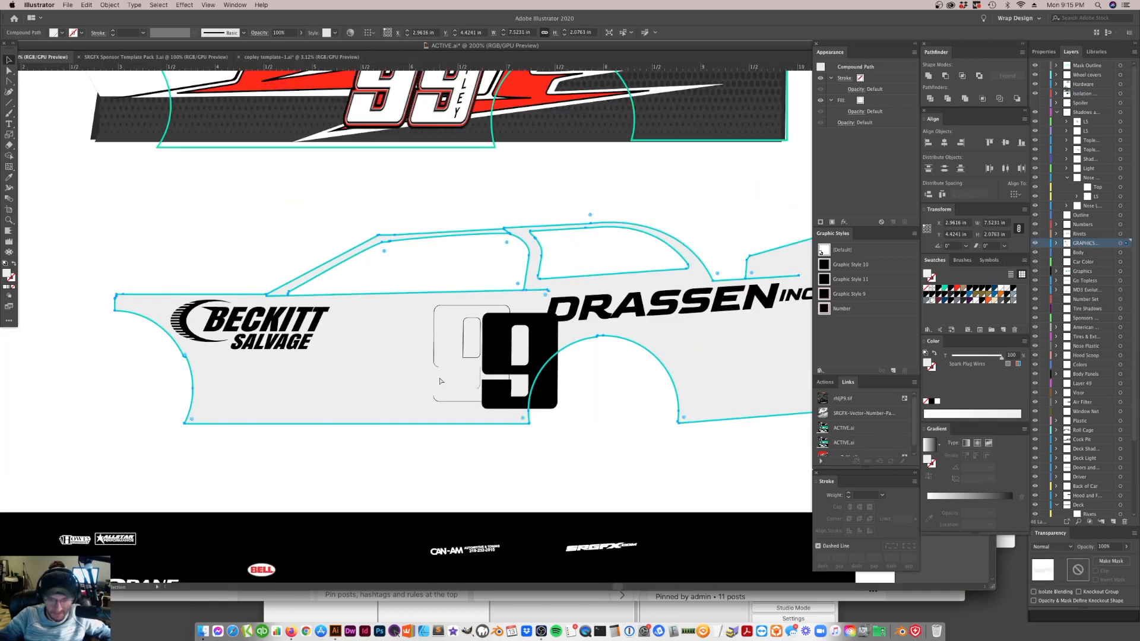
left_click(508, 386)
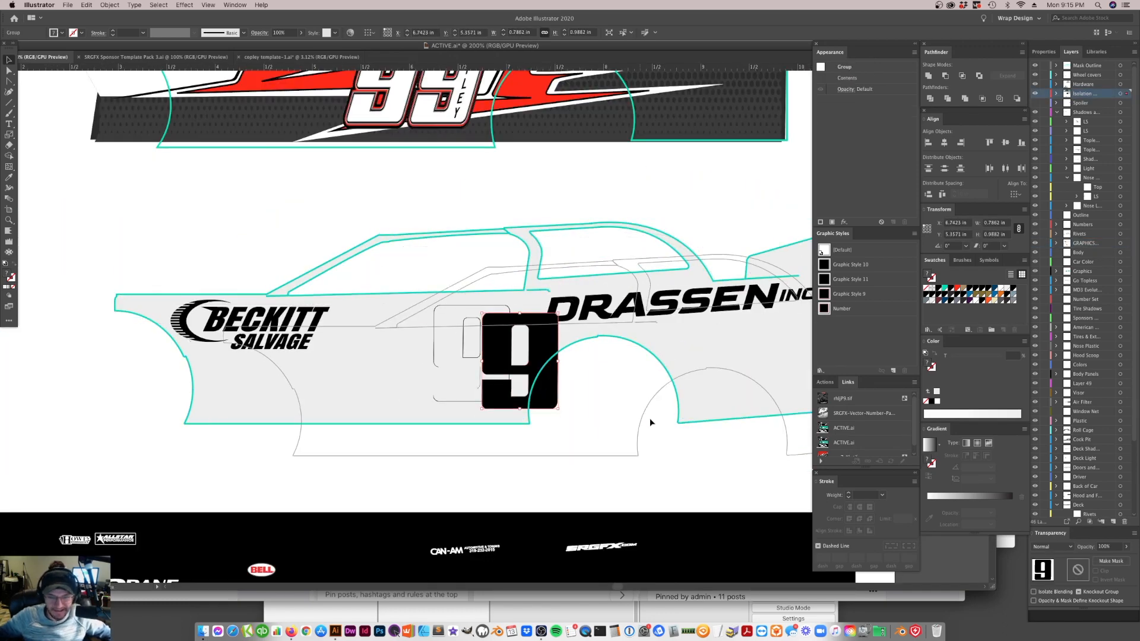
left_click_drag(650, 420, 657, 427)
key("super+z")
left_click(636, 475)
left_click(546, 396)
left_click_drag(547, 399, 666, 458)
left_click(576, 390)
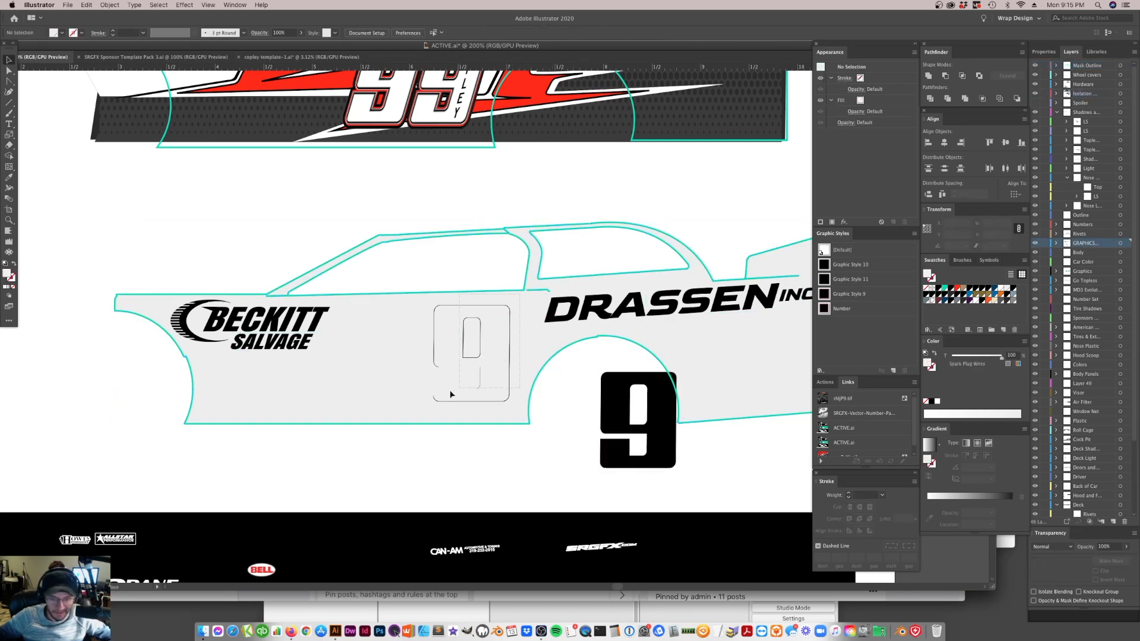
left_click_drag(407, 410, 408, 411)
key("Delete")
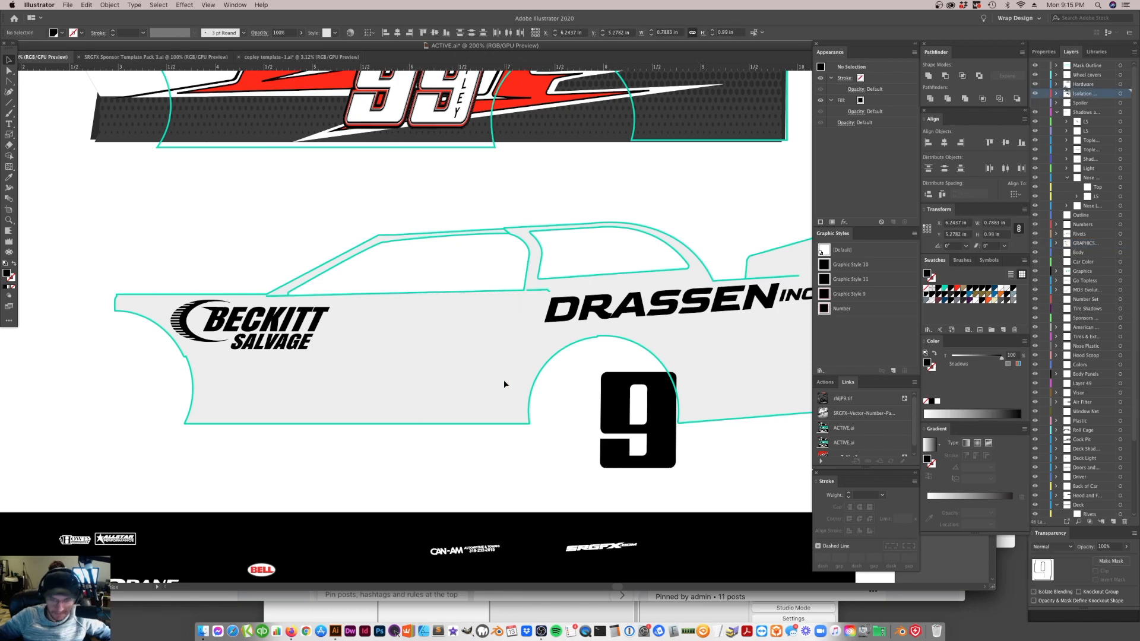
Unlock all objects, move the black 9 back onto the door, and place a copy beside it to form 99
left_click(99, 5)
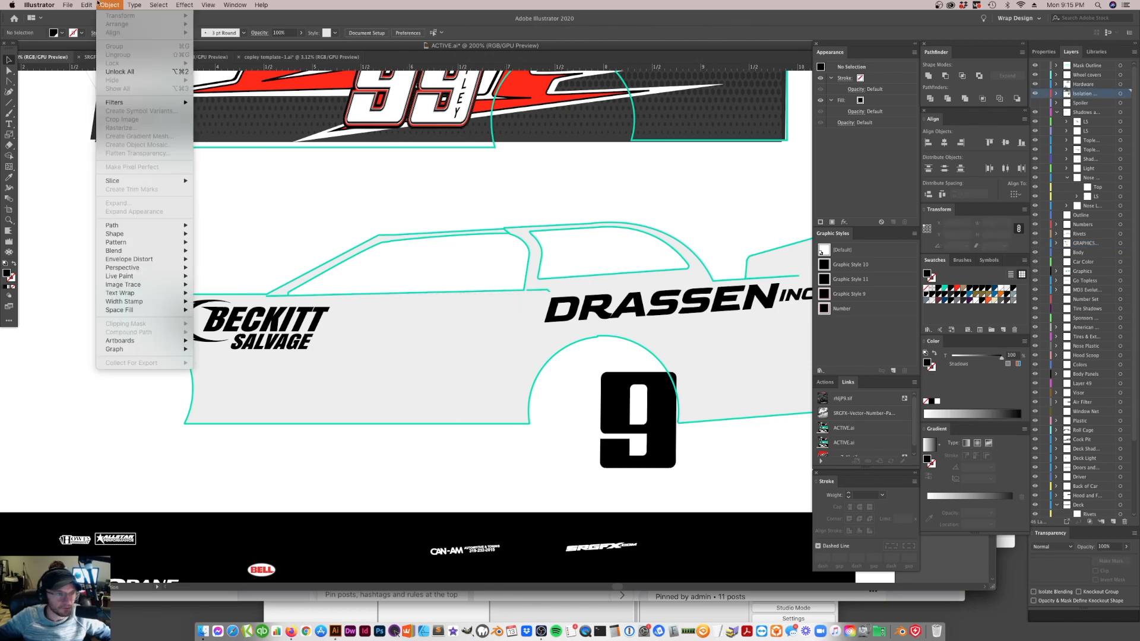
left_click(136, 72)
left_click(635, 436)
left_click_drag(635, 435, 484, 359)
left_click_drag(472, 366, 420, 360)
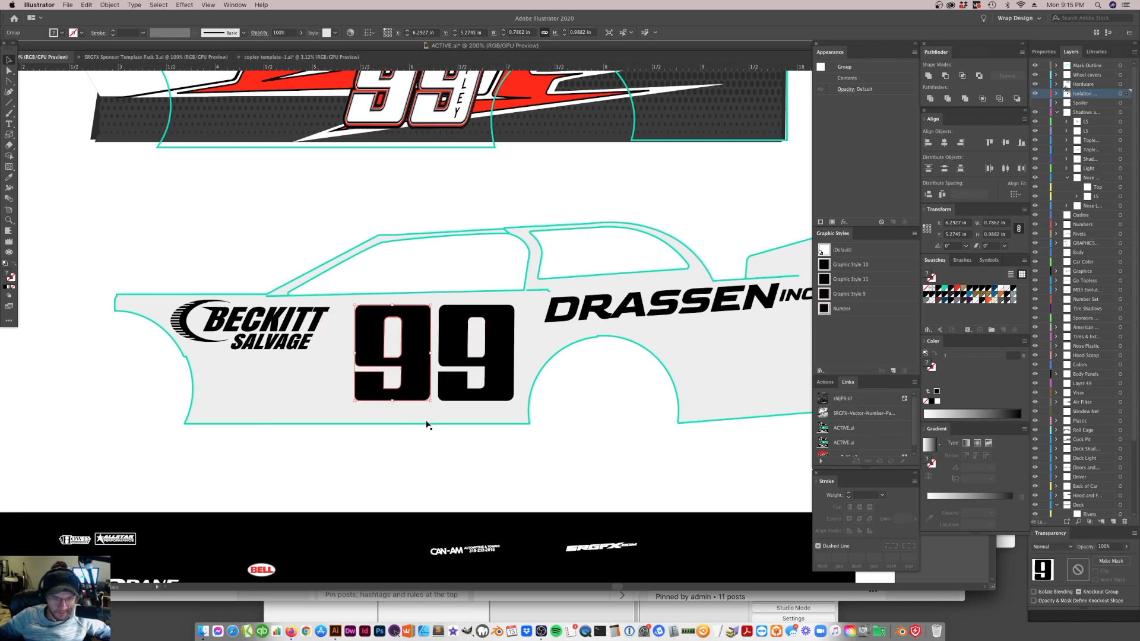
left_click(534, 479)
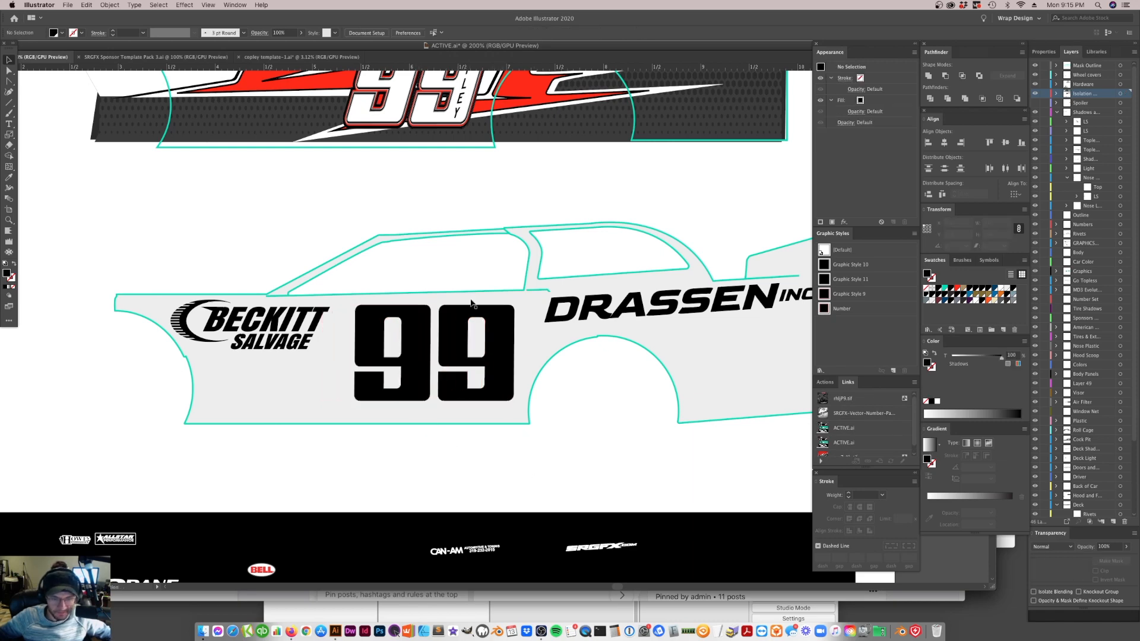
Try sliding the rear 9 toward the front 9, and undo the move
left_click(450, 347)
left_click_drag(459, 351, 414, 346)
key("super+z")
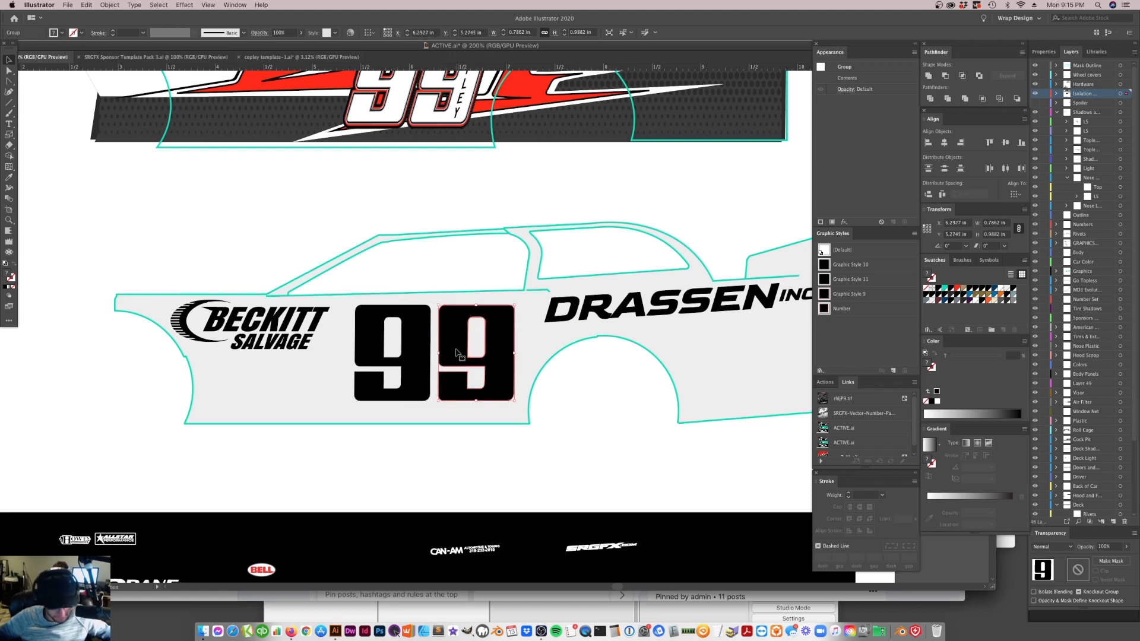
left_click(565, 439)
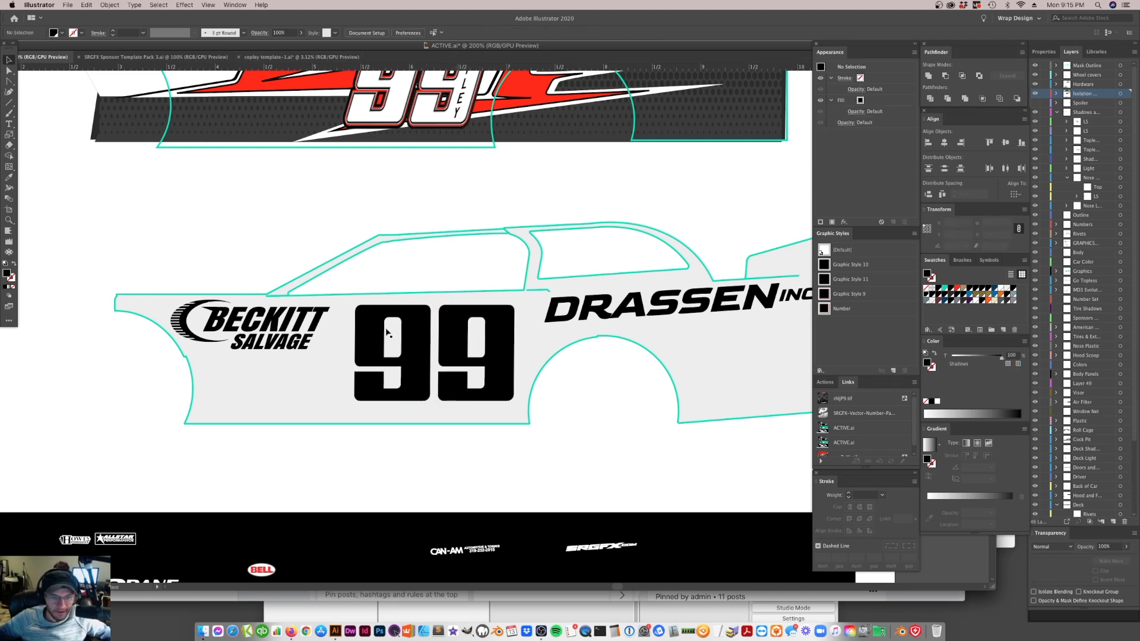
Move the driver's vertical name lettering from the original 99 to the empty area in the rear wheel arch and rotate it slightly
left_click(469, 375)
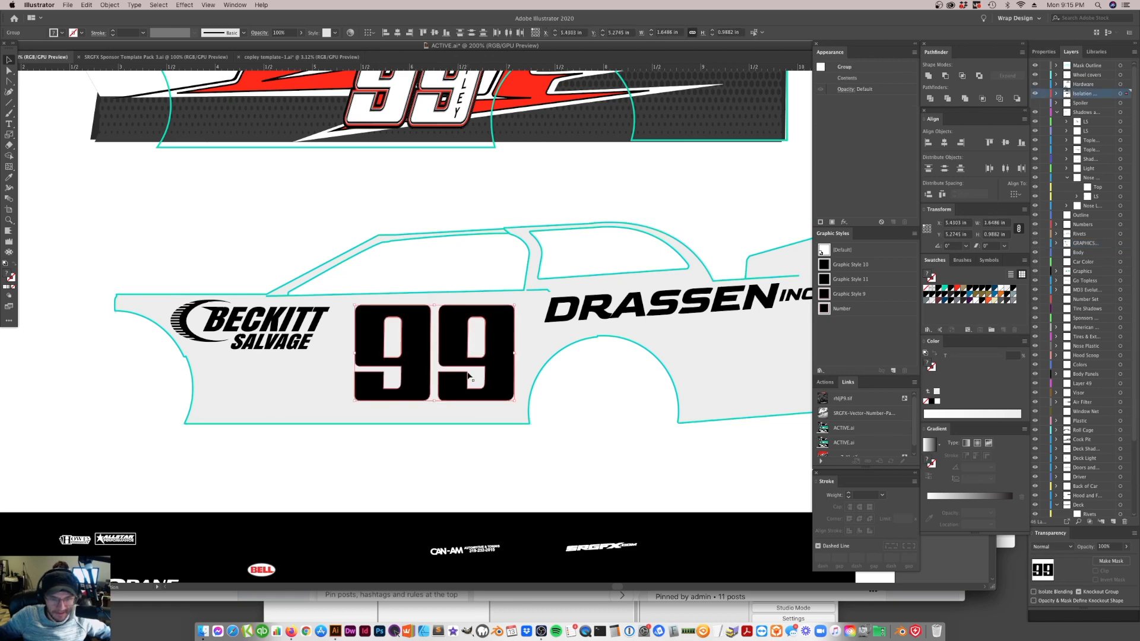
scroll(469, 375, "up", 2)
left_click(465, 114)
left_click_drag(465, 114, 580, 410)
key("super+z")
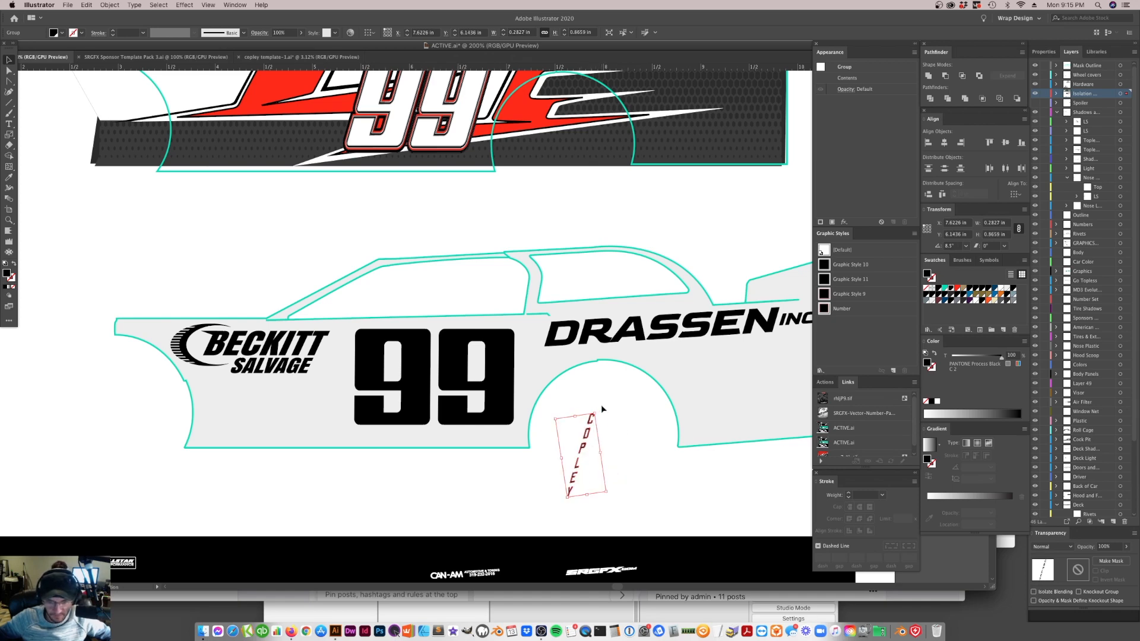
left_click(599, 410)
left_click(592, 420)
left_click_drag(599, 408, 606, 412)
Try straightening the vertical name lettering with a shear of -15 degrees
right_click(592, 446)
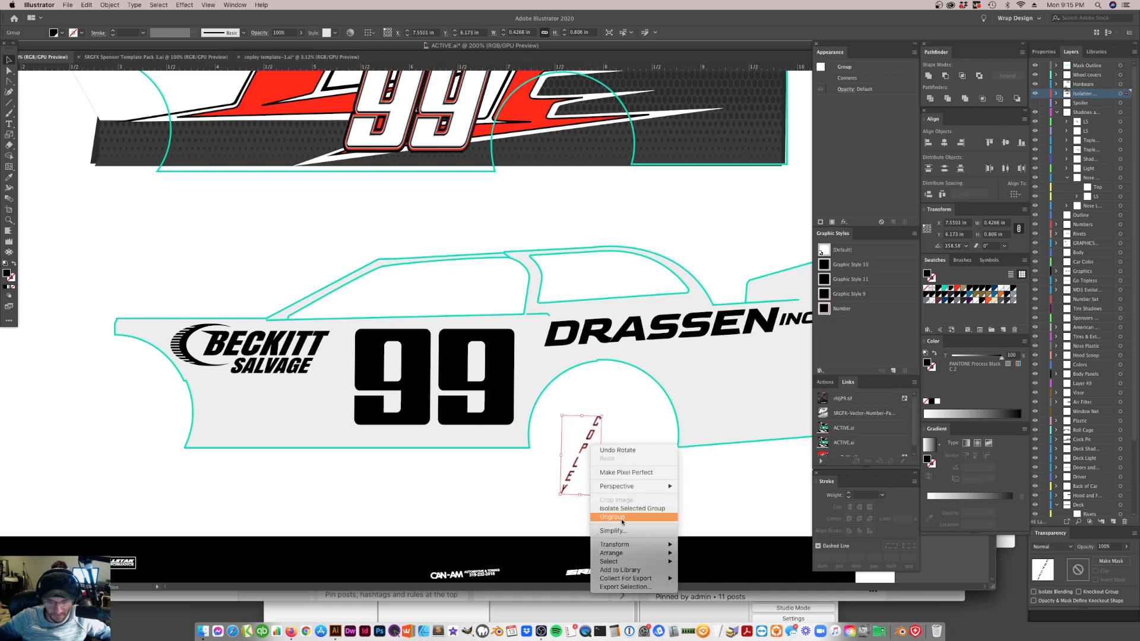
mouse_move(625, 547)
left_click(697, 586)
type("-")
type("15")
key("Return")
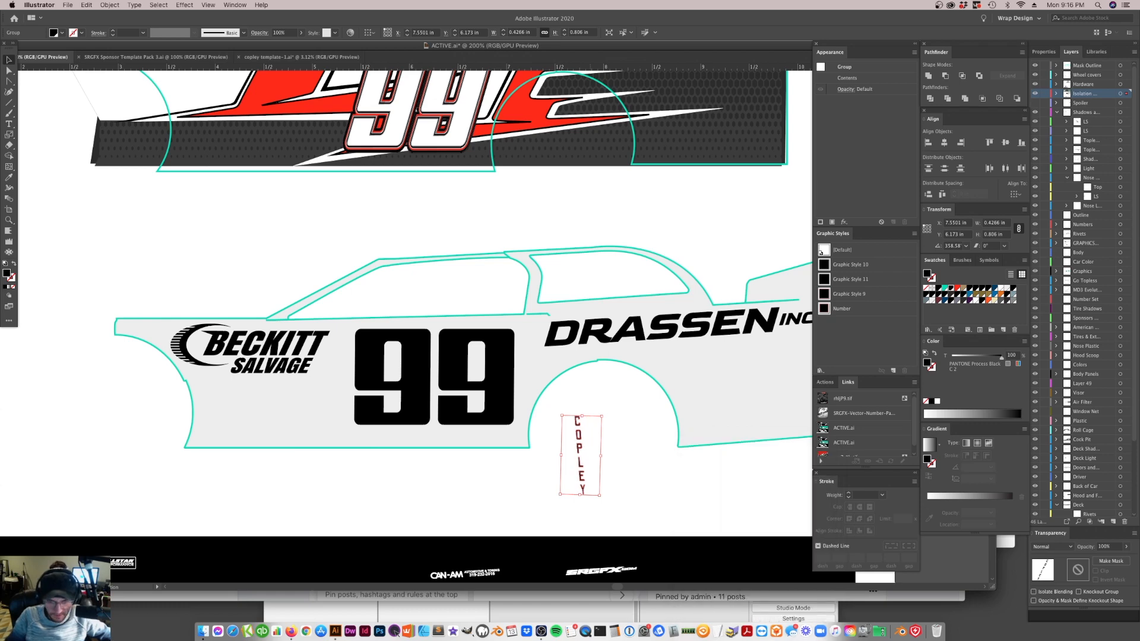
Shear the vertical name lettering by -25 degrees to straighten it
right_click(592, 447)
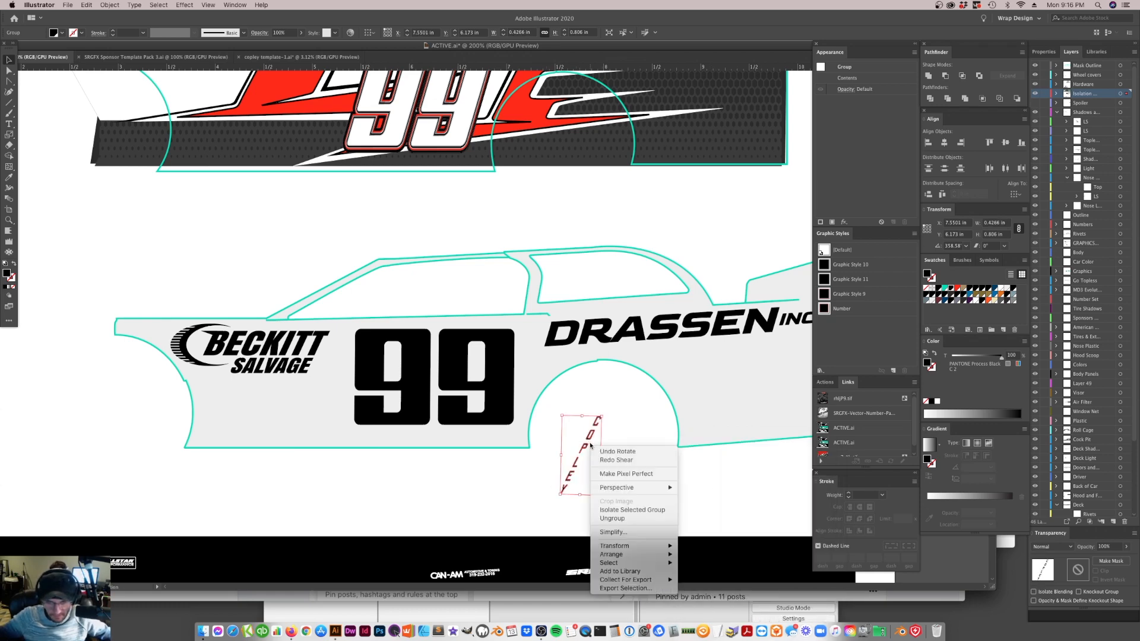
mouse_move(637, 553)
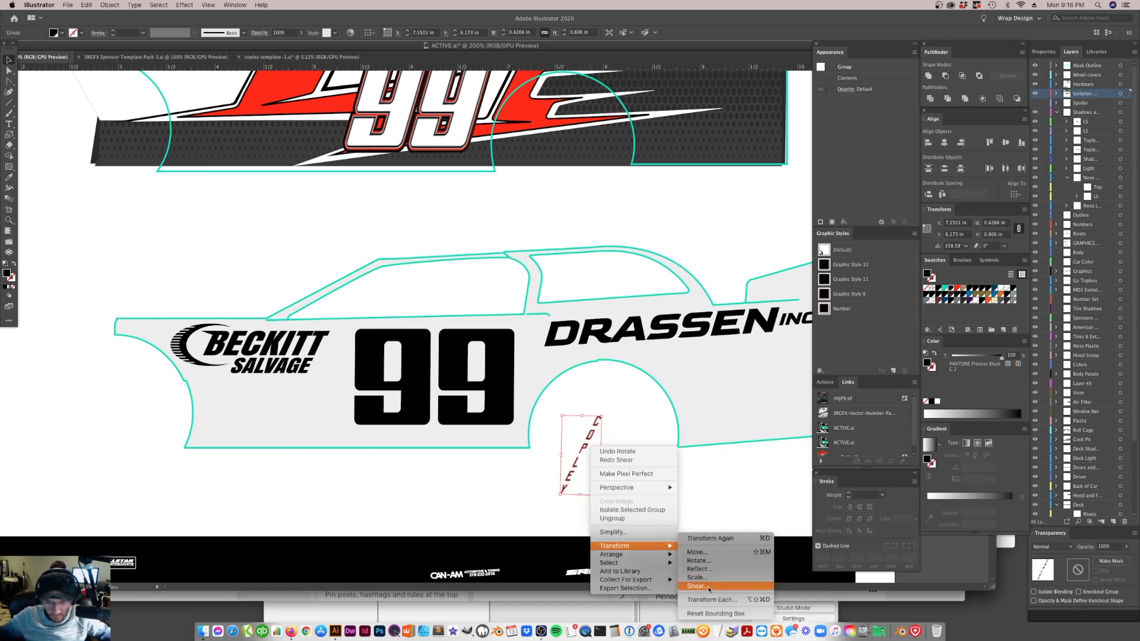
left_click(700, 587)
type("-25")
key("Return")
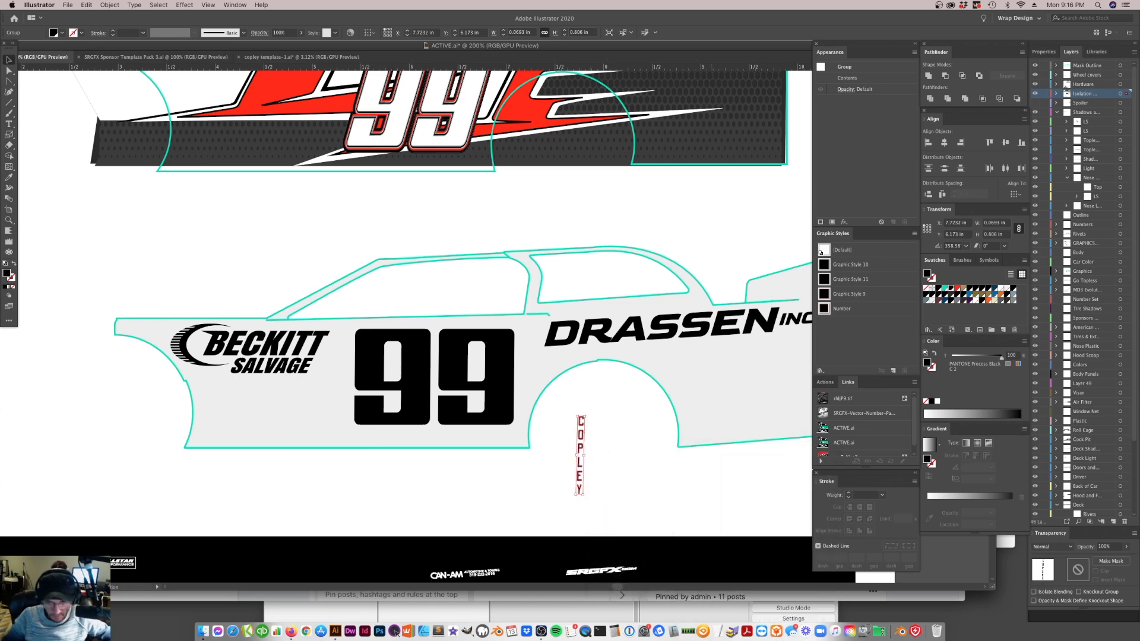
Shear the name lettering by a further -2 degrees along the horizontal axis, comparing it with the preview off and on
right_click(581, 441)
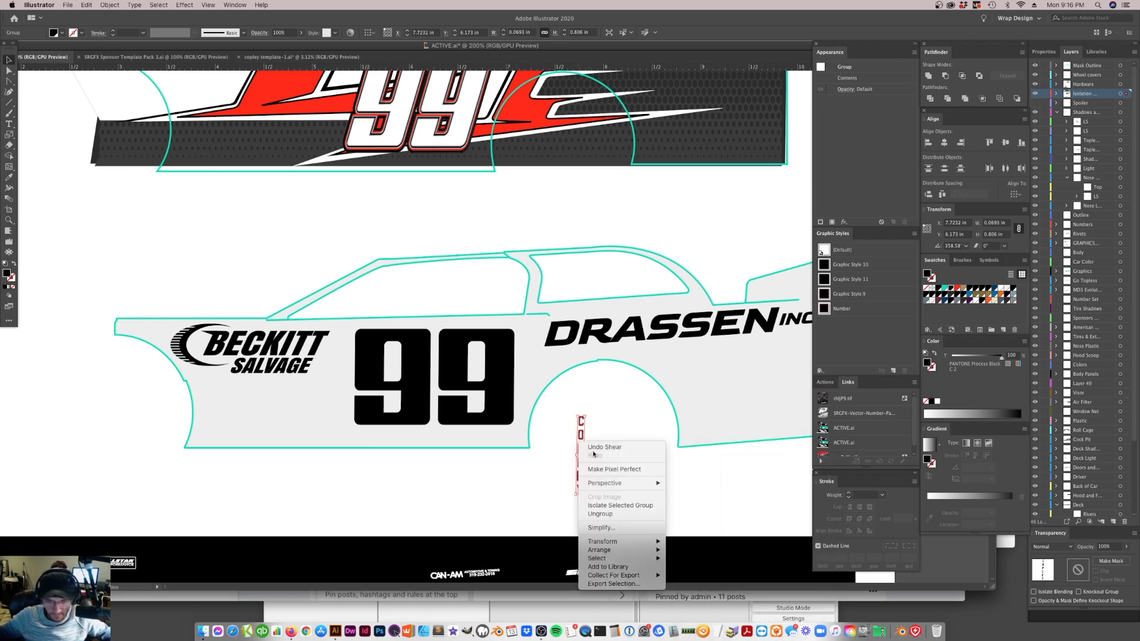
mouse_move(633, 545)
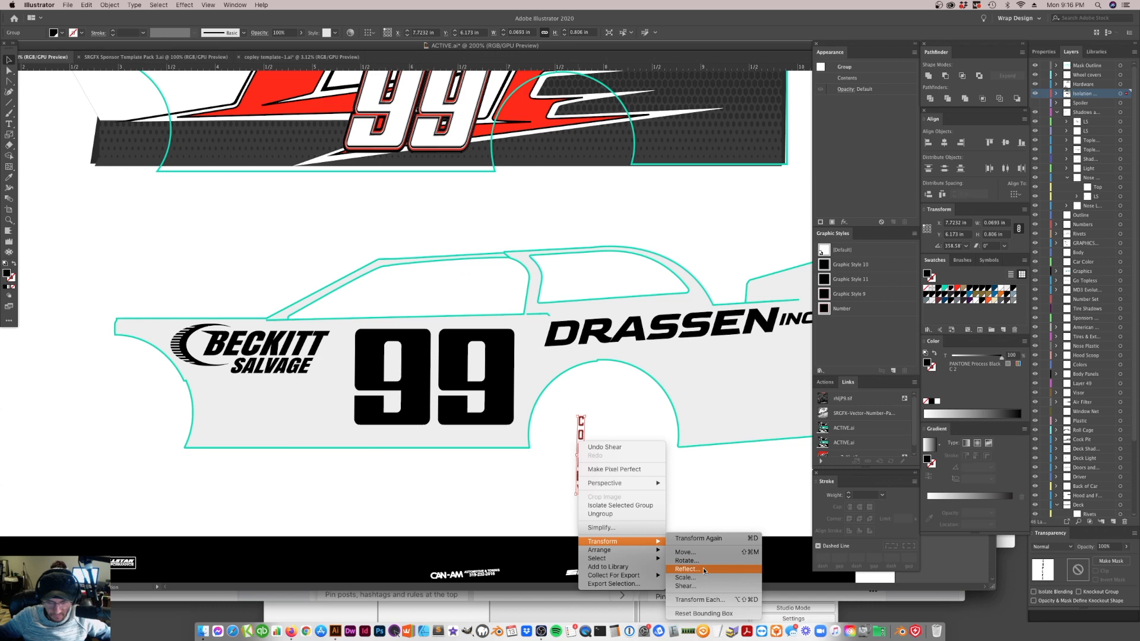
left_click(752, 587)
type("-2")
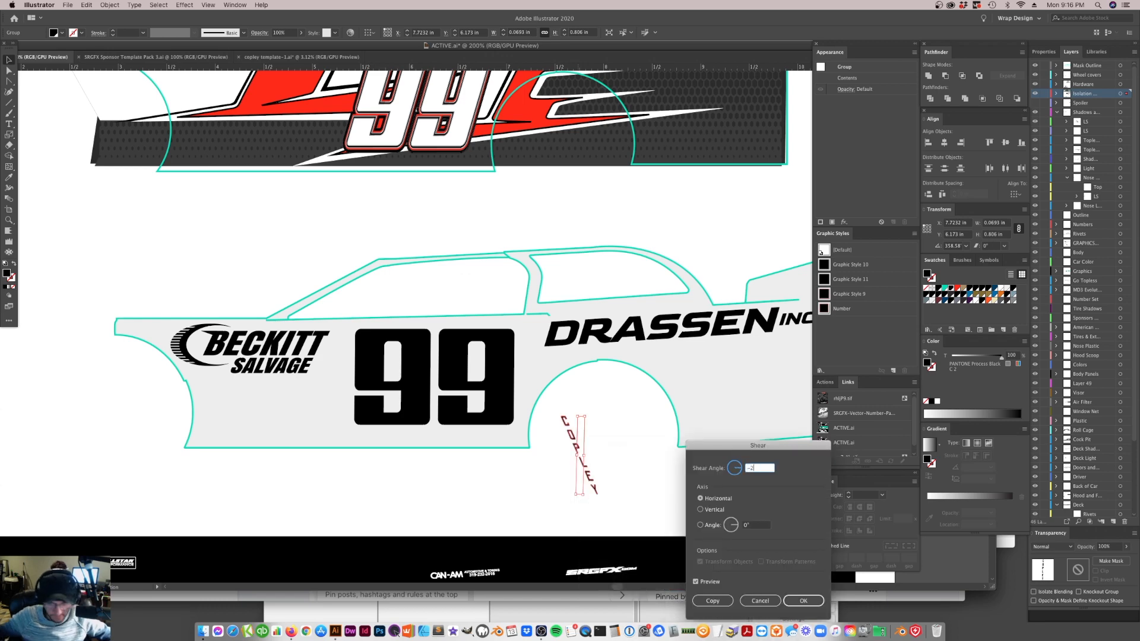
left_click(696, 582)
left_click(696, 582)
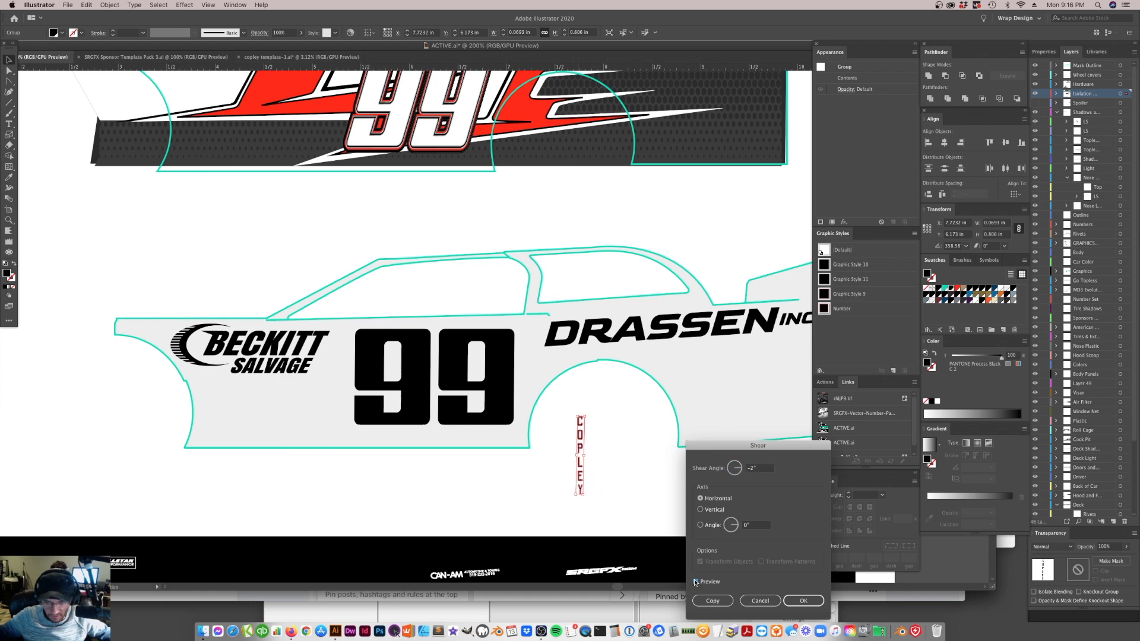
left_click(815, 601)
Unite the name letters and place them on the vertical stem of the rear black 9
left_click(609, 411)
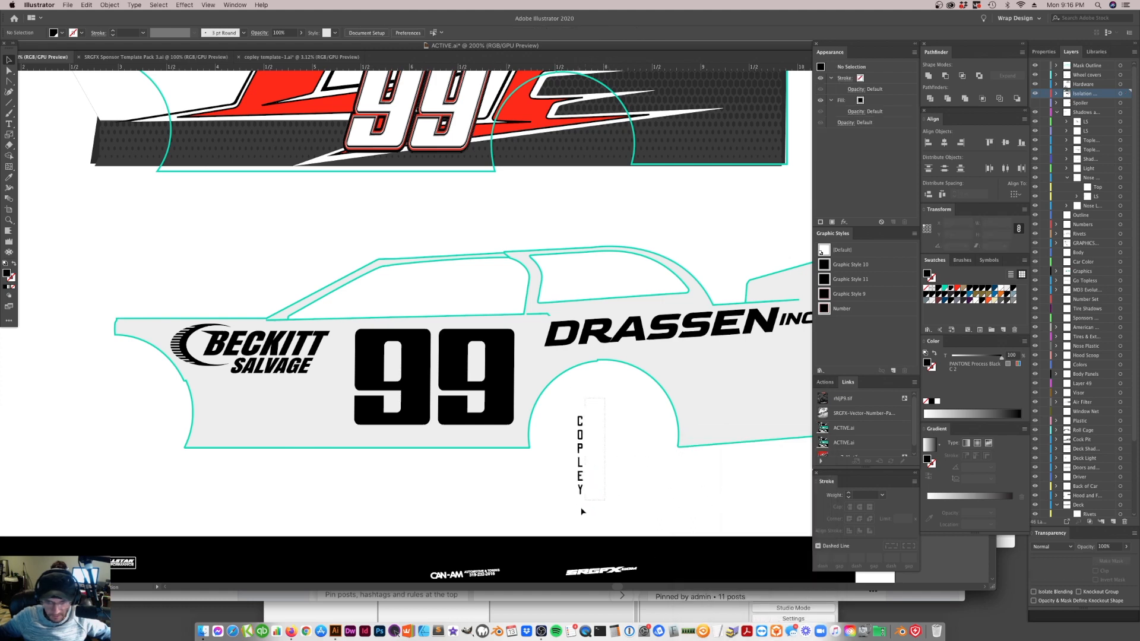
left_click(581, 489)
left_click(925, 76)
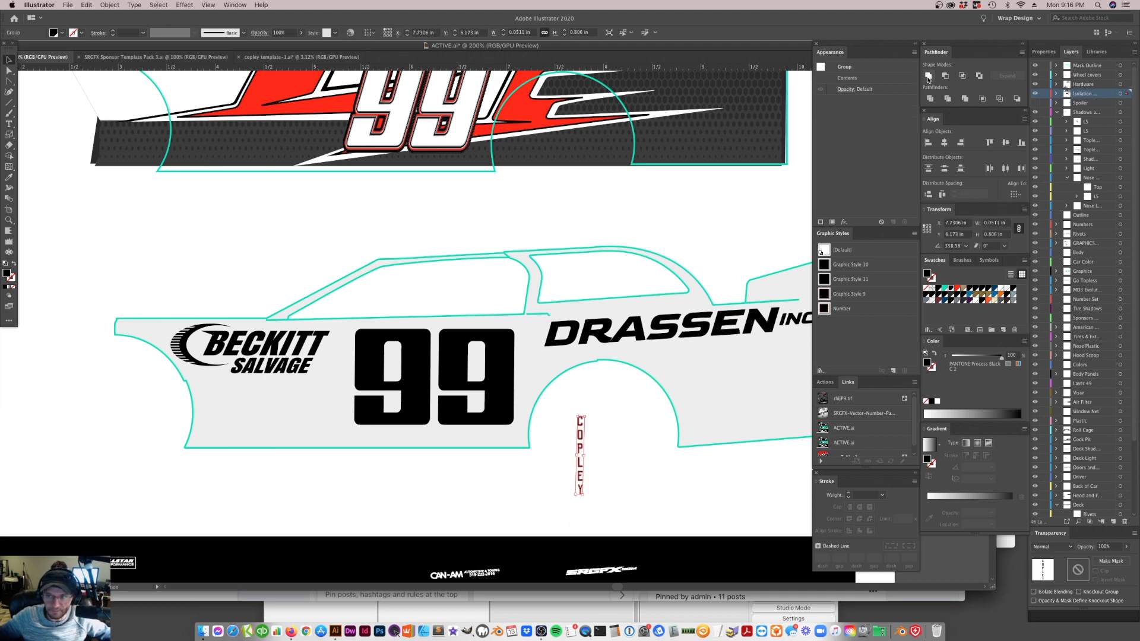
left_click_drag(576, 442, 499, 368)
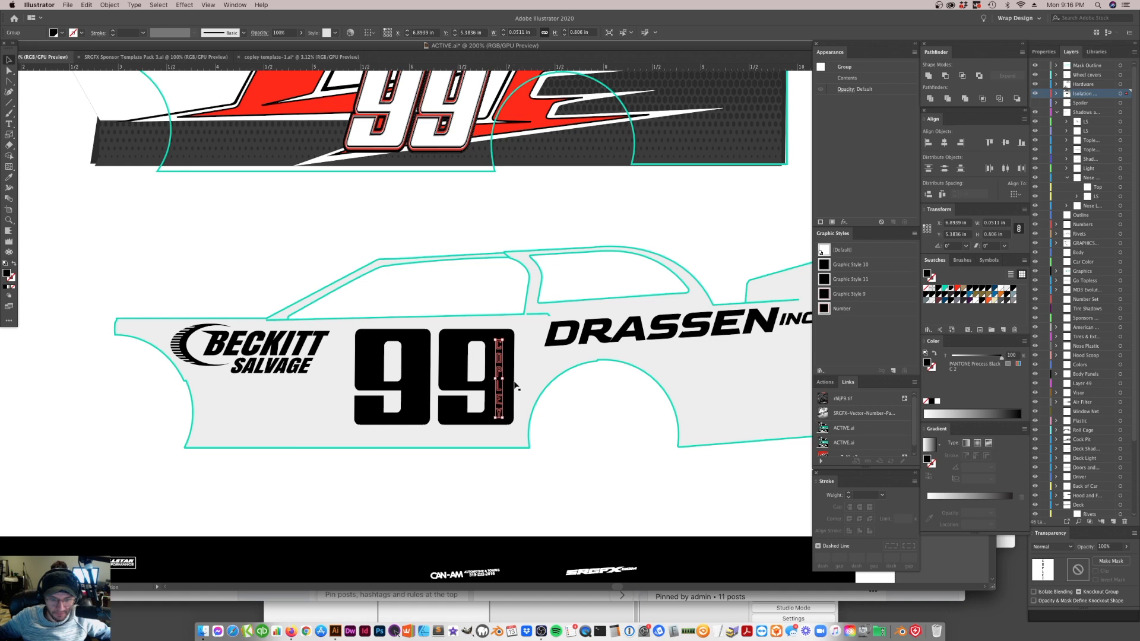
Recolor the name lettering on the 9 with the light grey sampled from the car body
key("i")
left_click(542, 372)
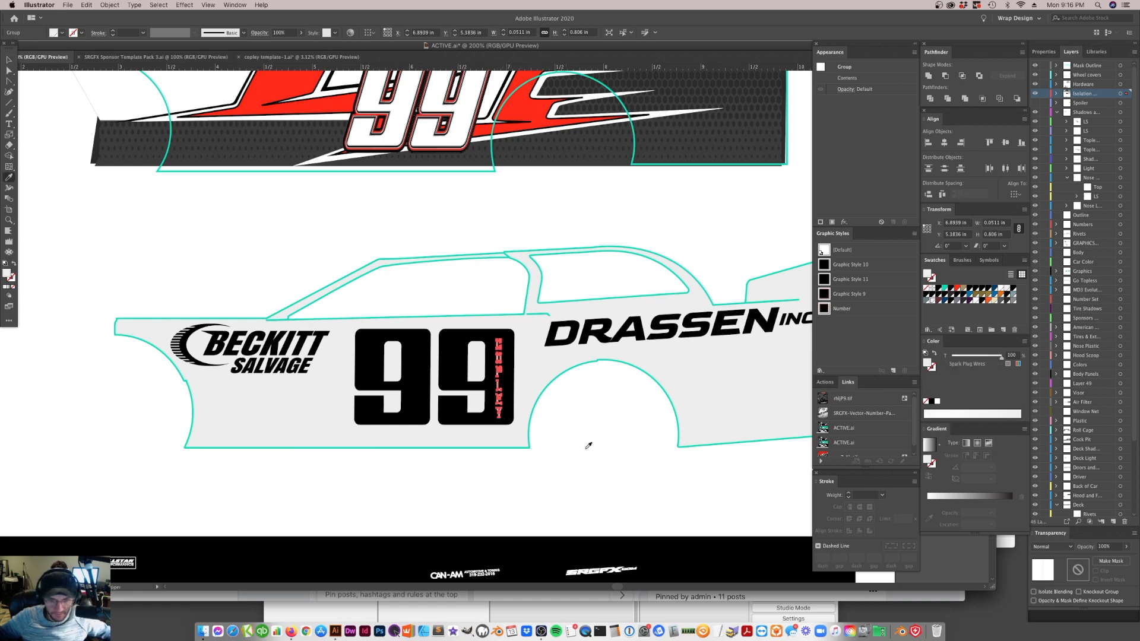
left_click(9, 59)
left_click(173, 229)
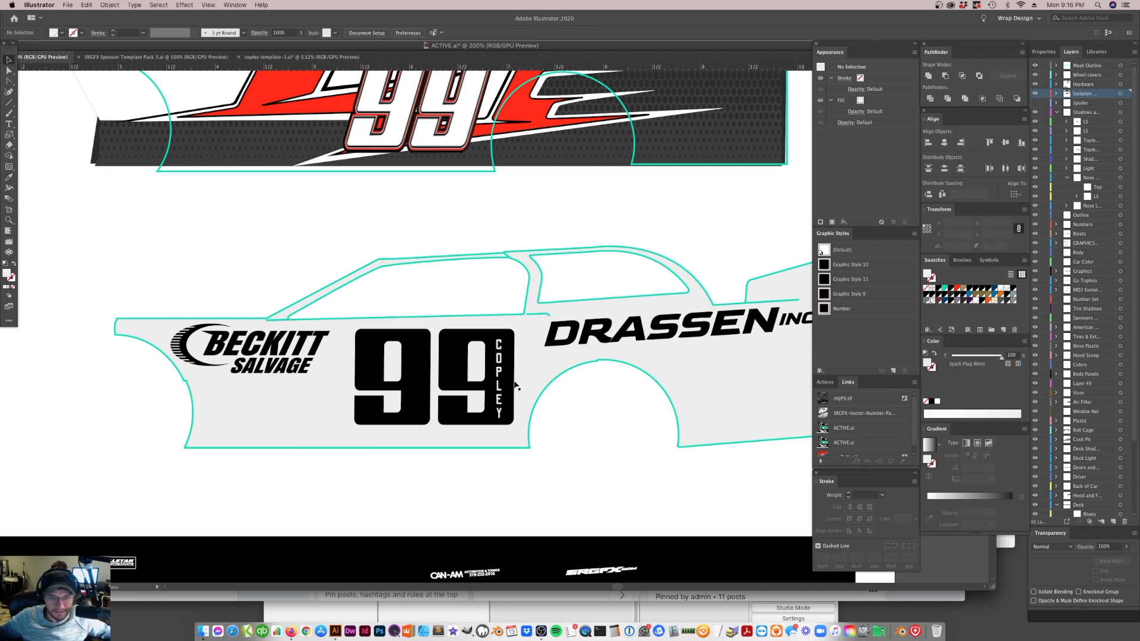
Look over the original red and black side design, and switch to the Facebook group in Firefox to view the posted 99 car
scroll(517, 351, "up", 5)
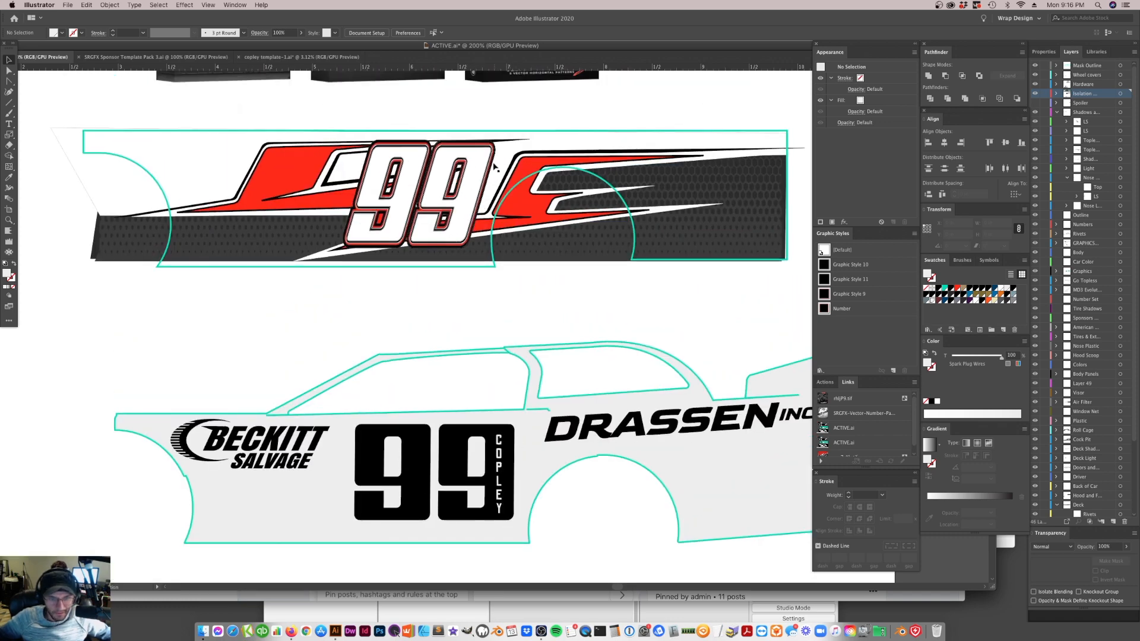
left_click(337, 220)
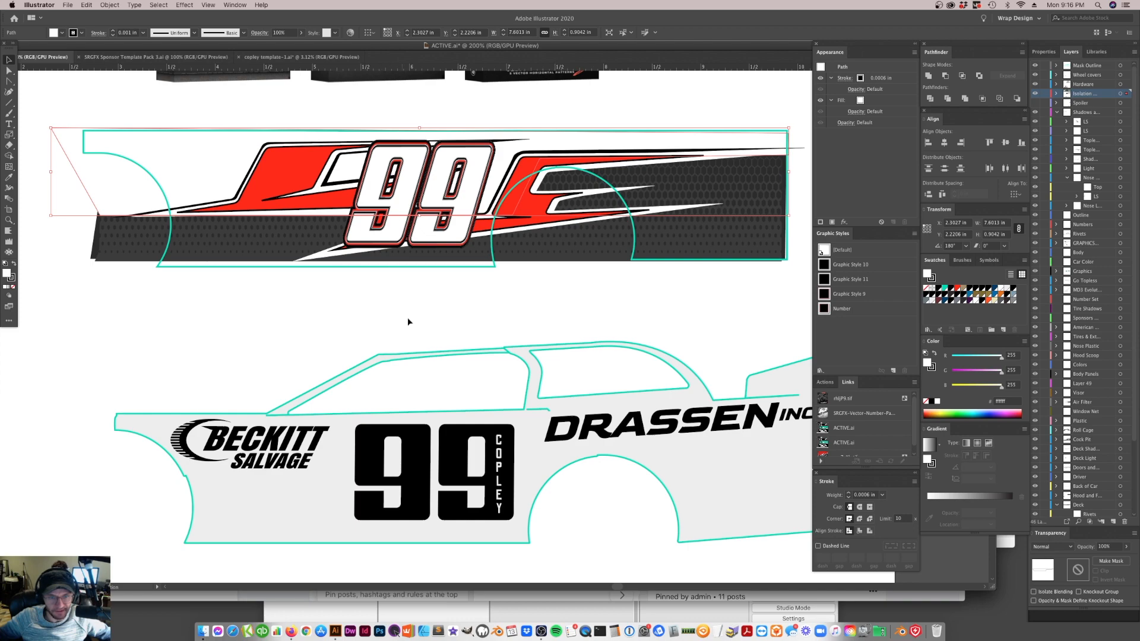
scroll(470, 321, "up", 3)
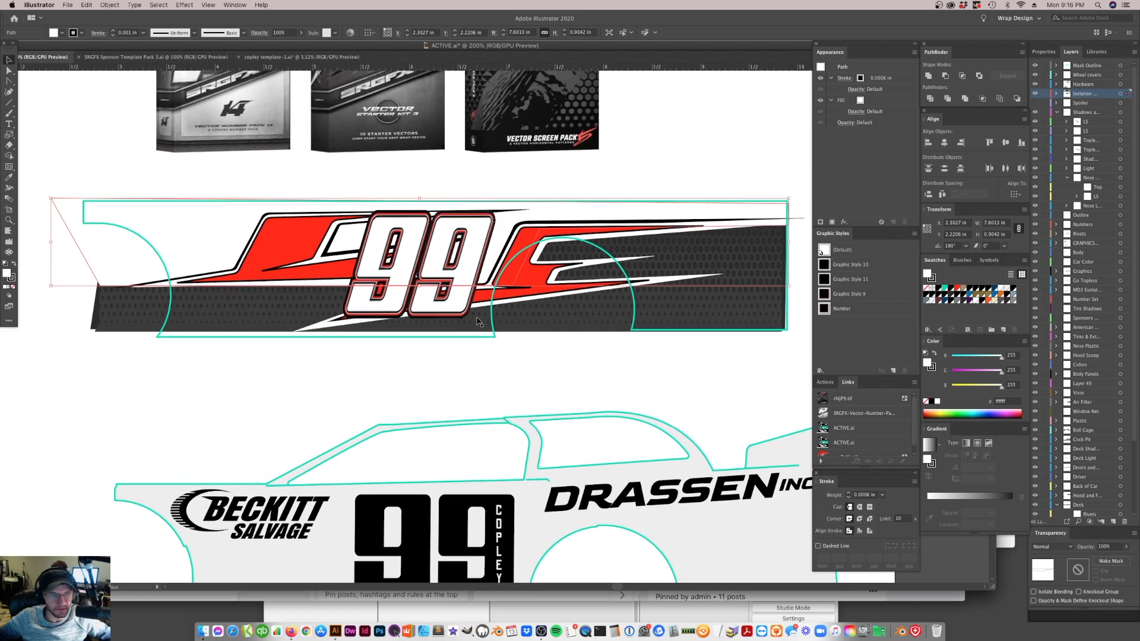
key("super+Tab")
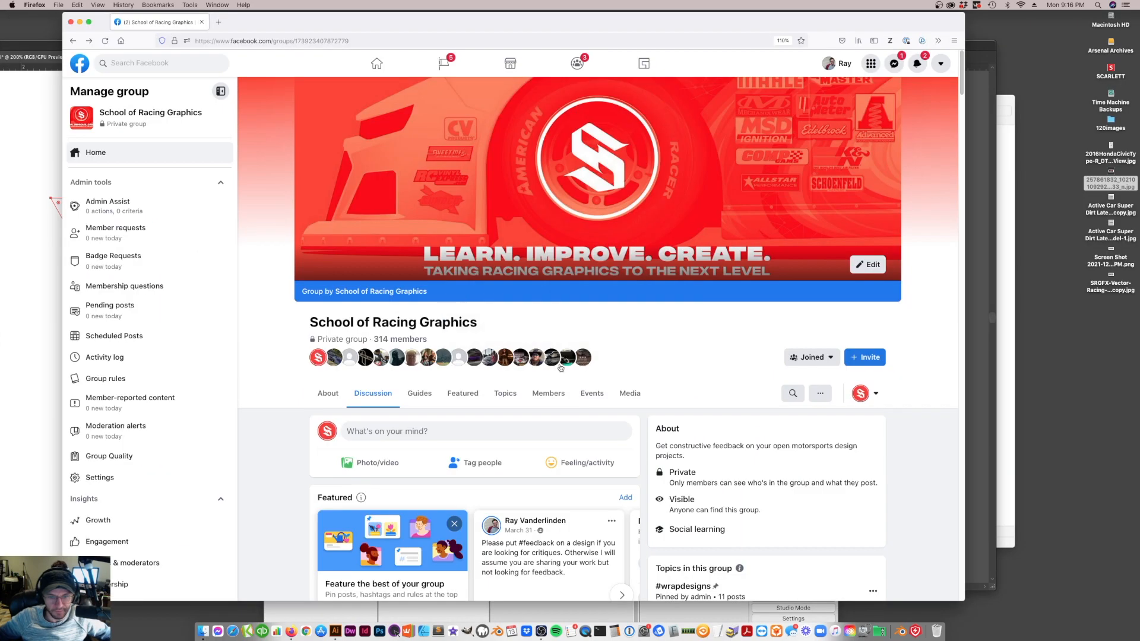
scroll(508, 466, "down", 5)
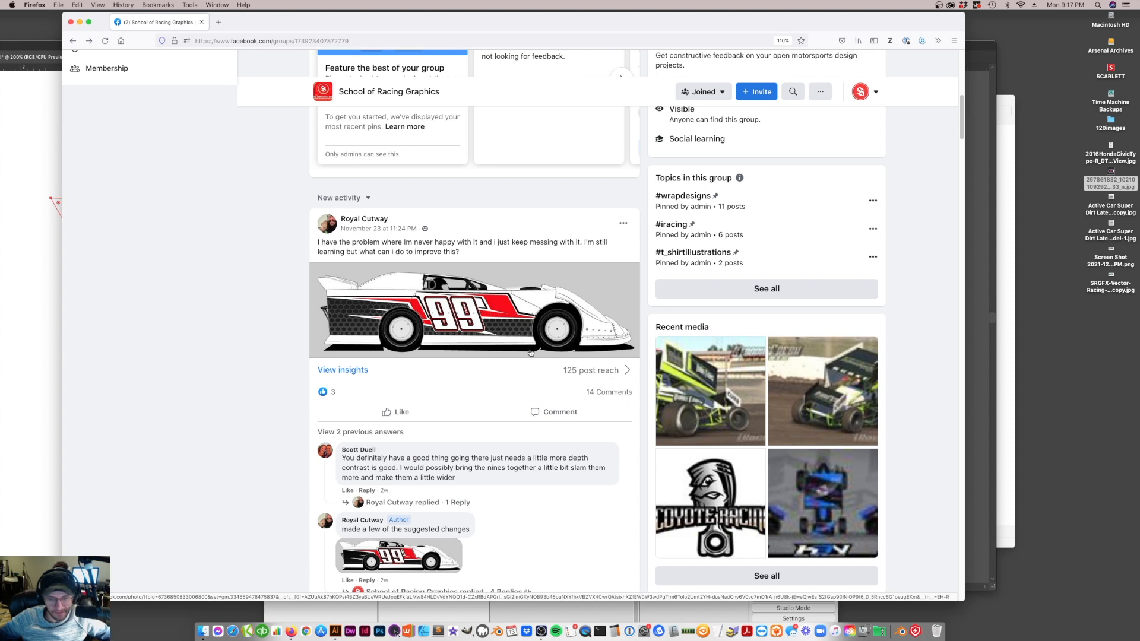
Switch back to Illustrator and shear the black 99 with its name lettering by 25 degrees along the horizontal axis
key("super+Tab")
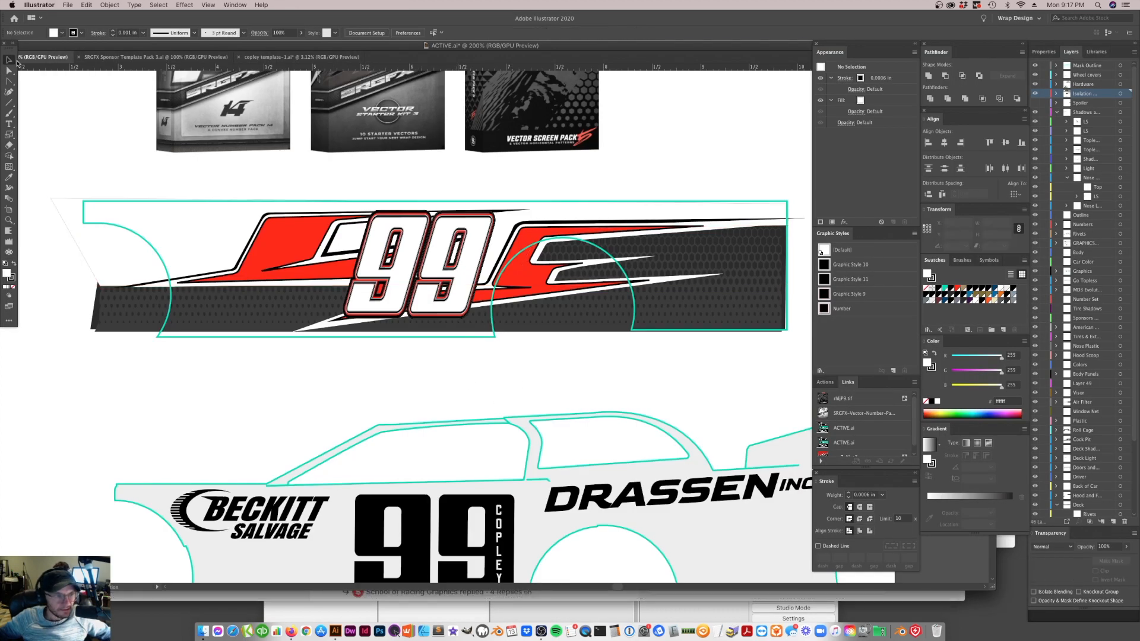
scroll(427, 349, "down", 3)
scroll(426, 350, "down", 5)
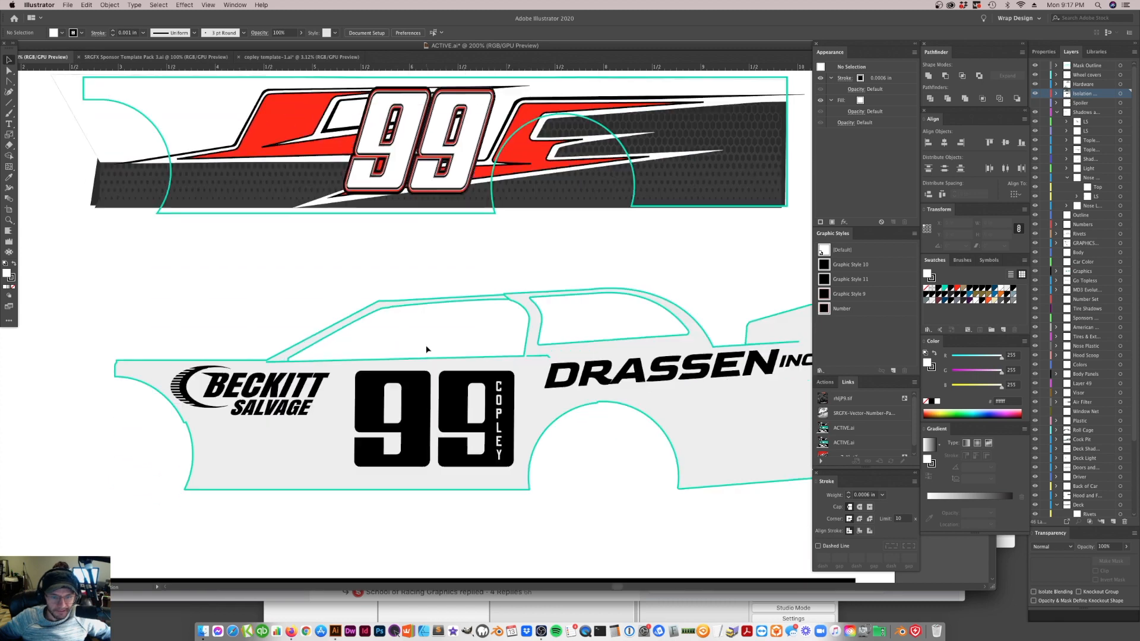
left_click(500, 416)
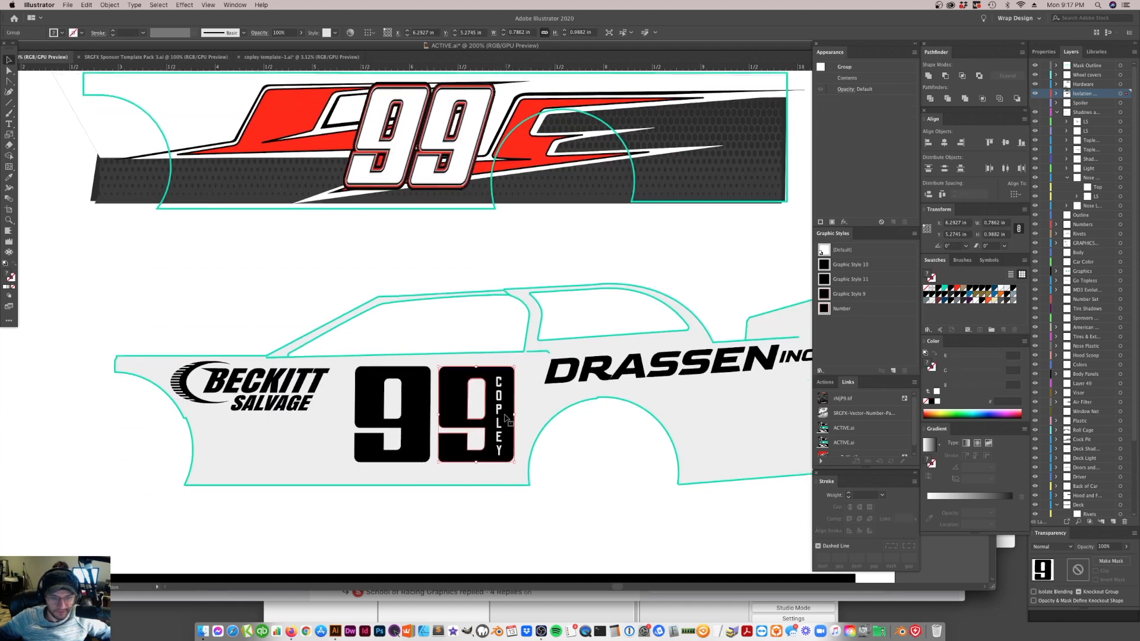
left_click(415, 420)
right_click(453, 418)
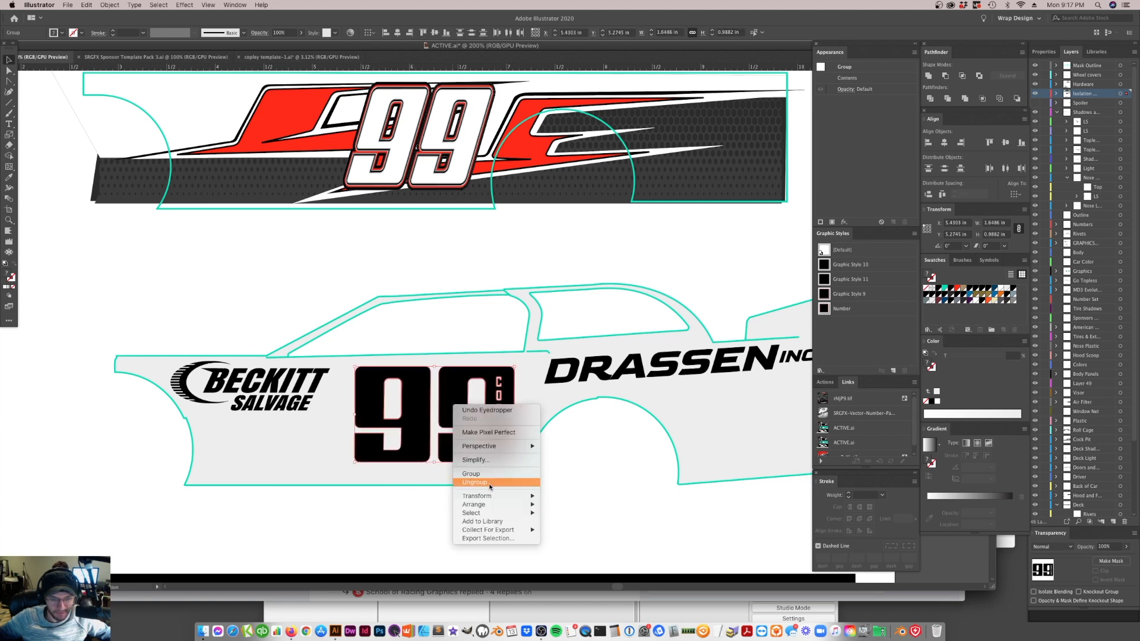
mouse_move(511, 496)
left_click(609, 544)
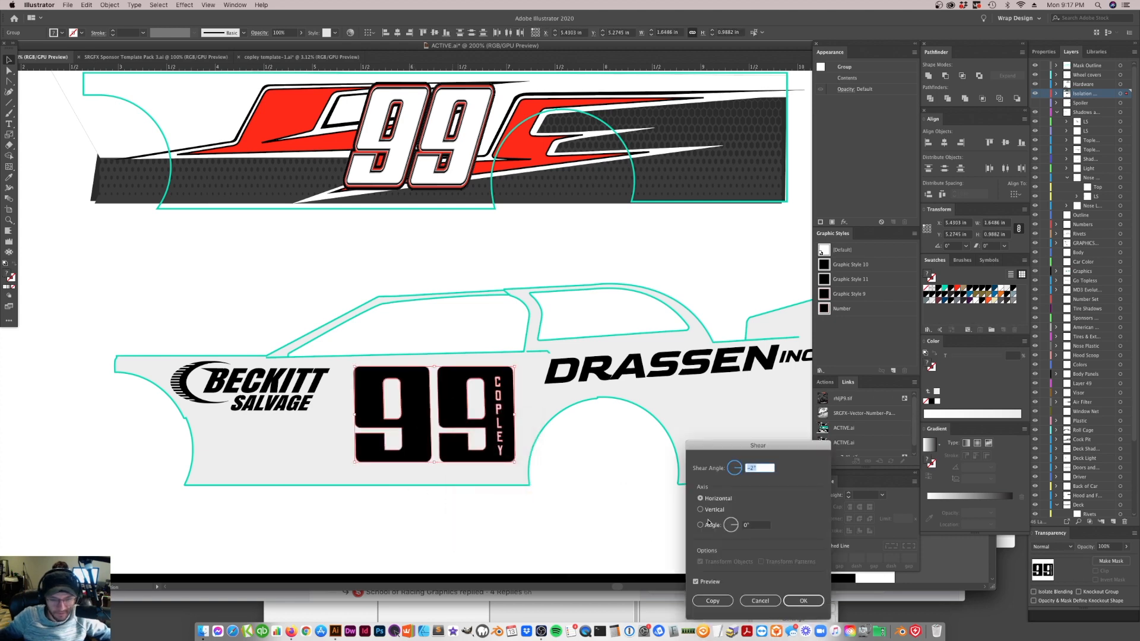
type("25")
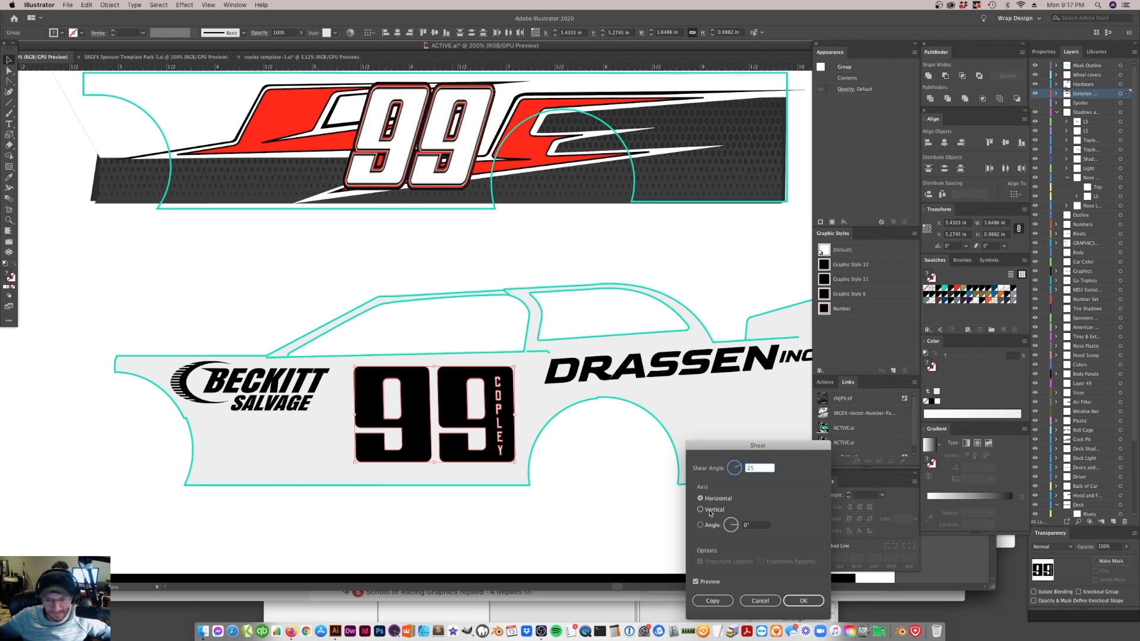
left_click(697, 582)
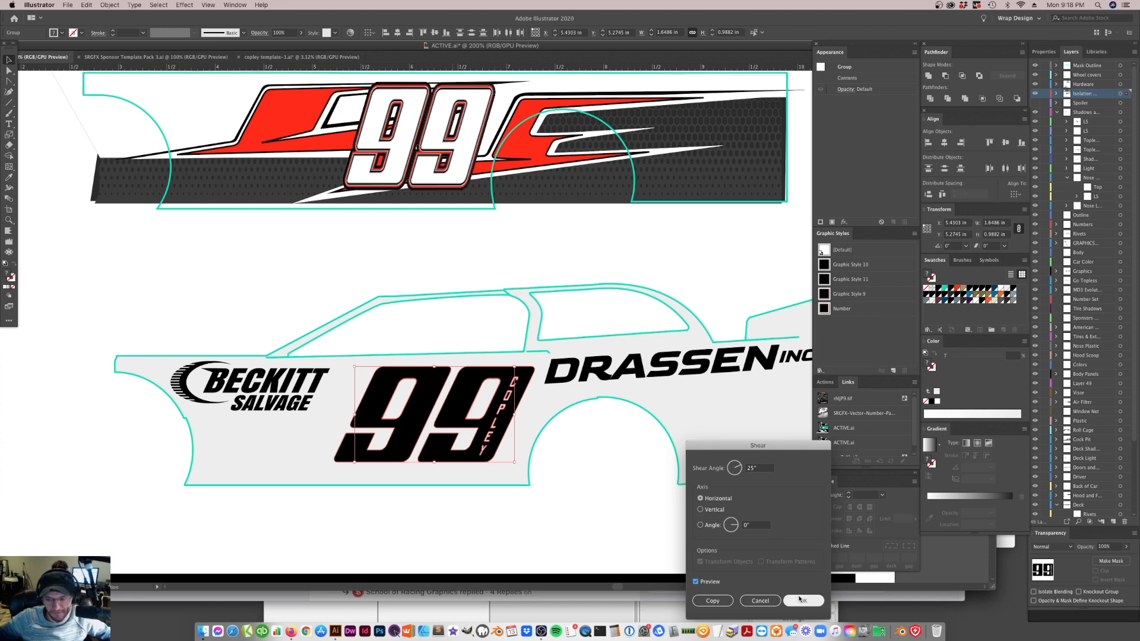
left_click(802, 601)
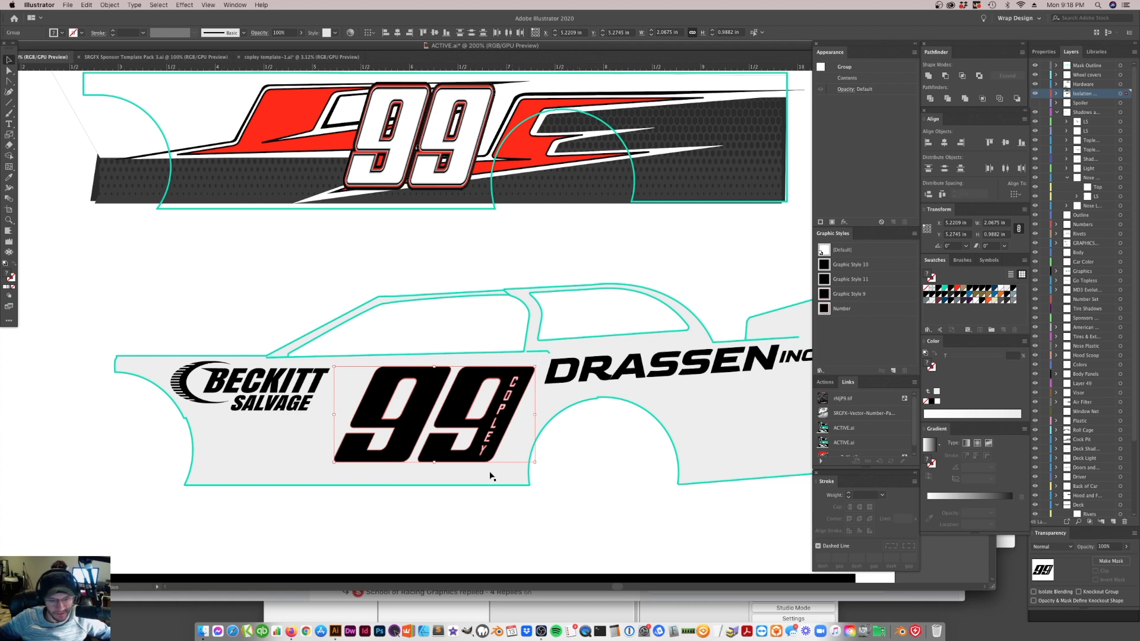
Move the slanted 99 and its name lettering slightly forward, closer to the Beckitt Salvage logo
left_click(574, 477)
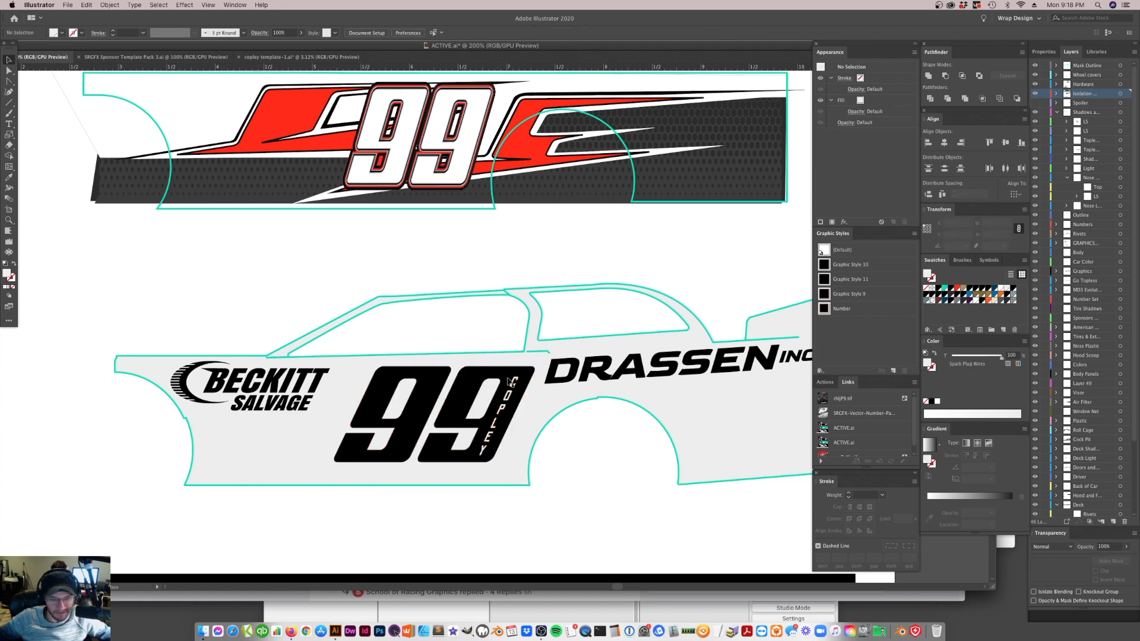
left_click(505, 408)
left_click(410, 411, "shift")
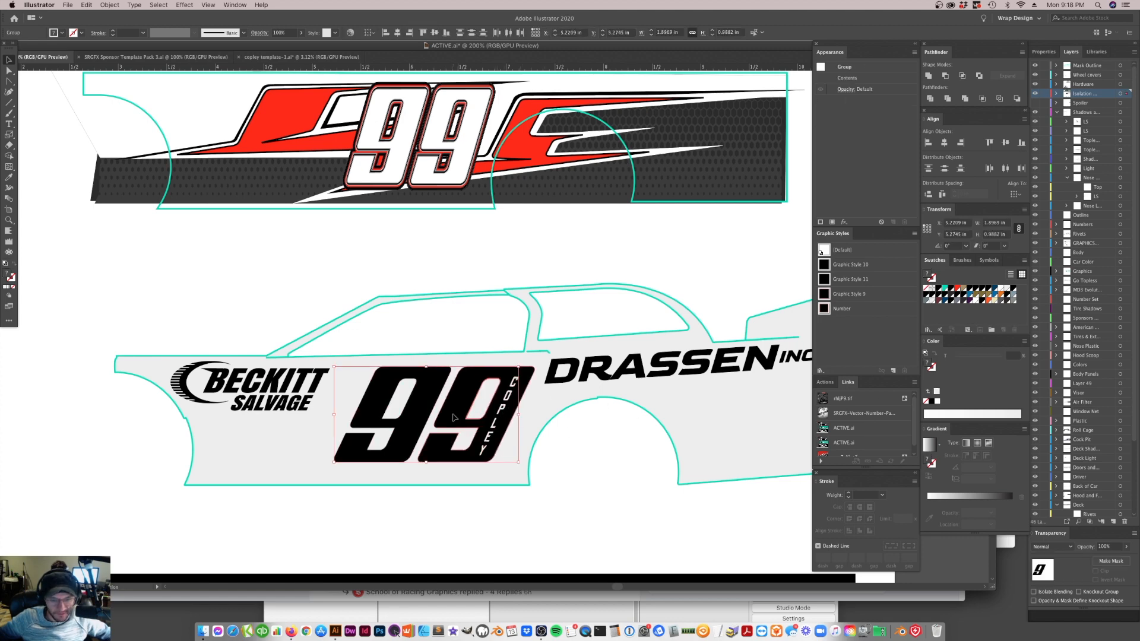
mouse_move(438, 416)
left_mouse_down()
mouse_move(414, 417)
mouse_move(426, 401)
left_mouse_up()
left_click(435, 393, "shift")
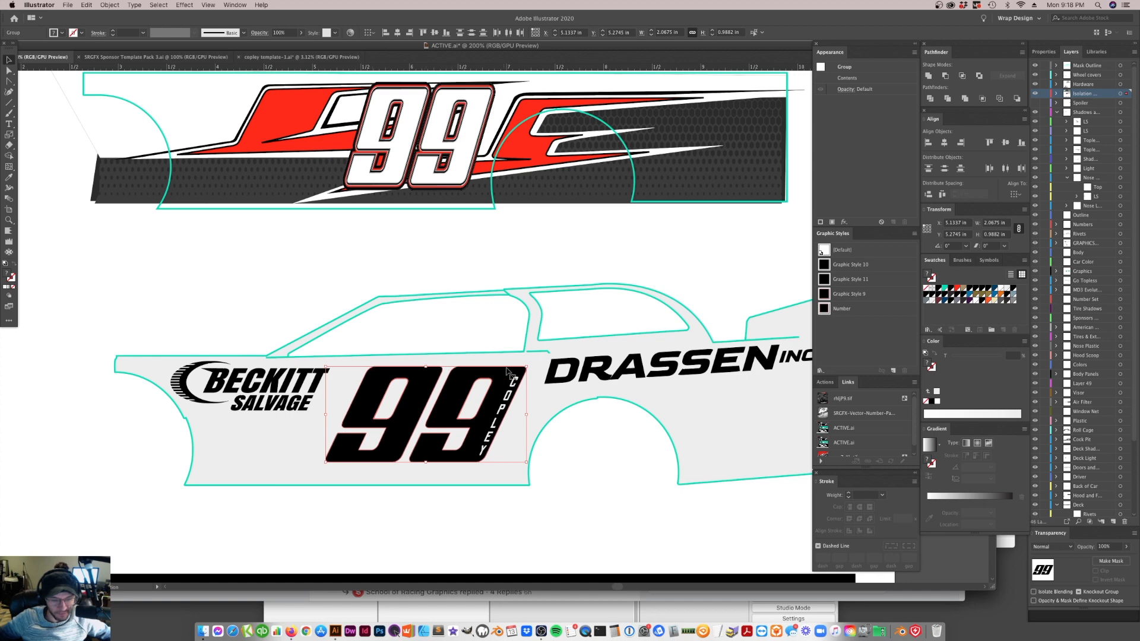
scroll(505, 359, "down", 3)
left_click(540, 320)
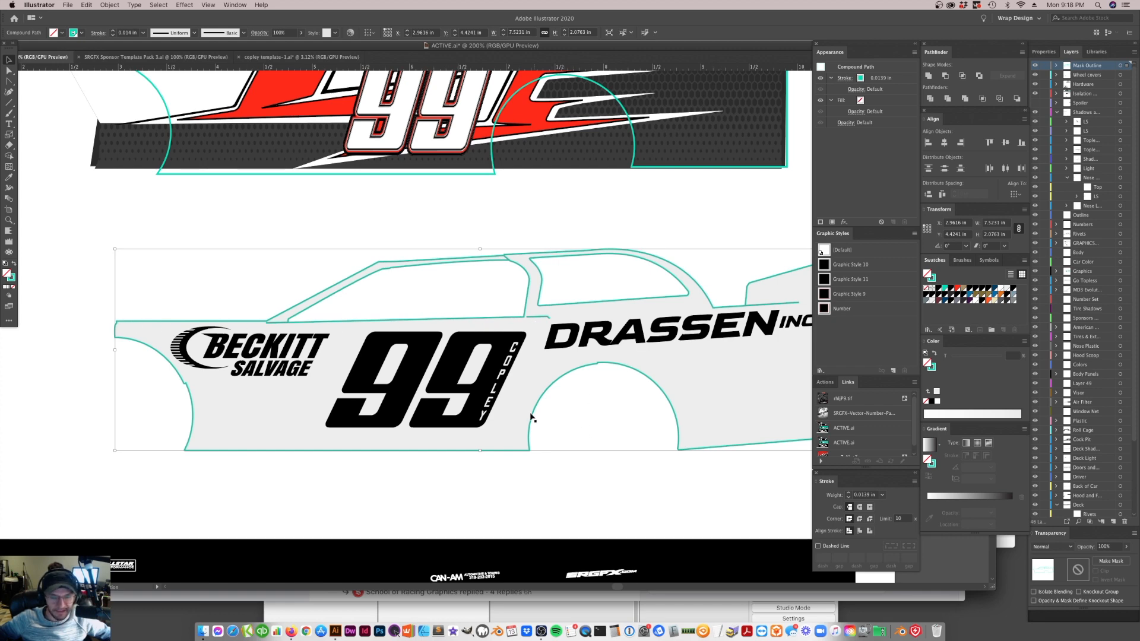
scroll(531, 418, "left", 15)
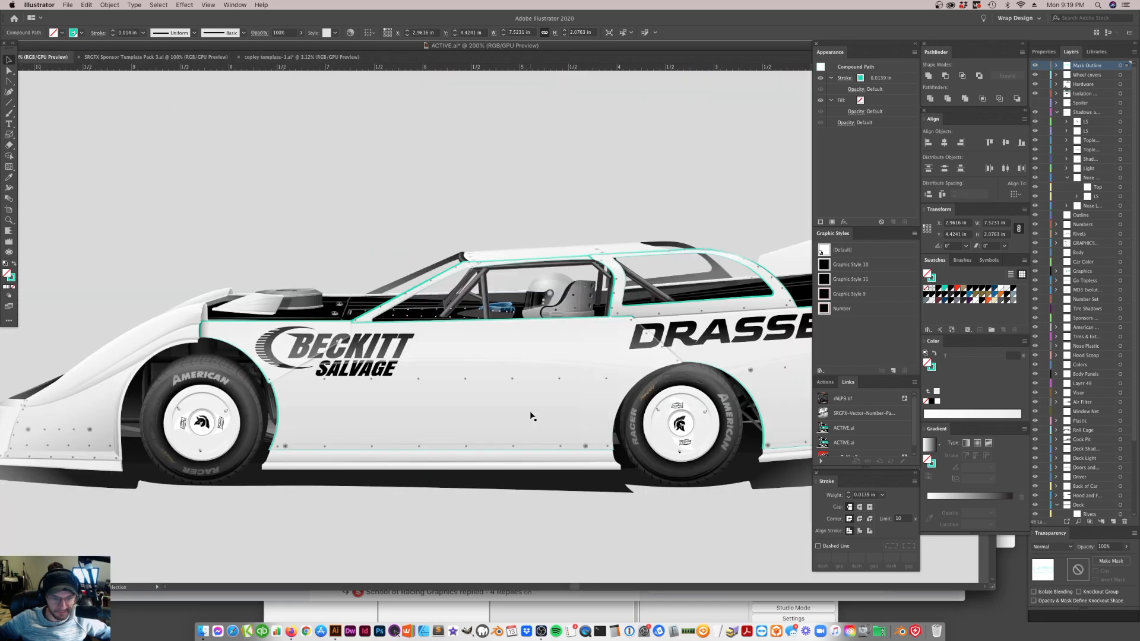
scroll(531, 417, "right", 15)
scroll(431, 419, "left", 8)
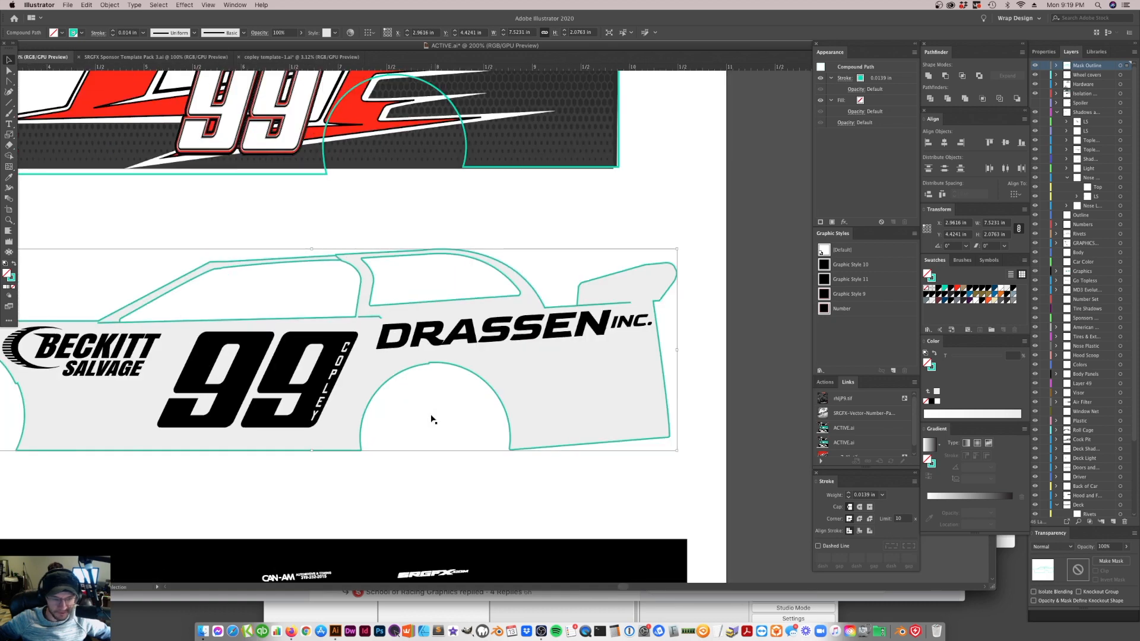
left_click(536, 474)
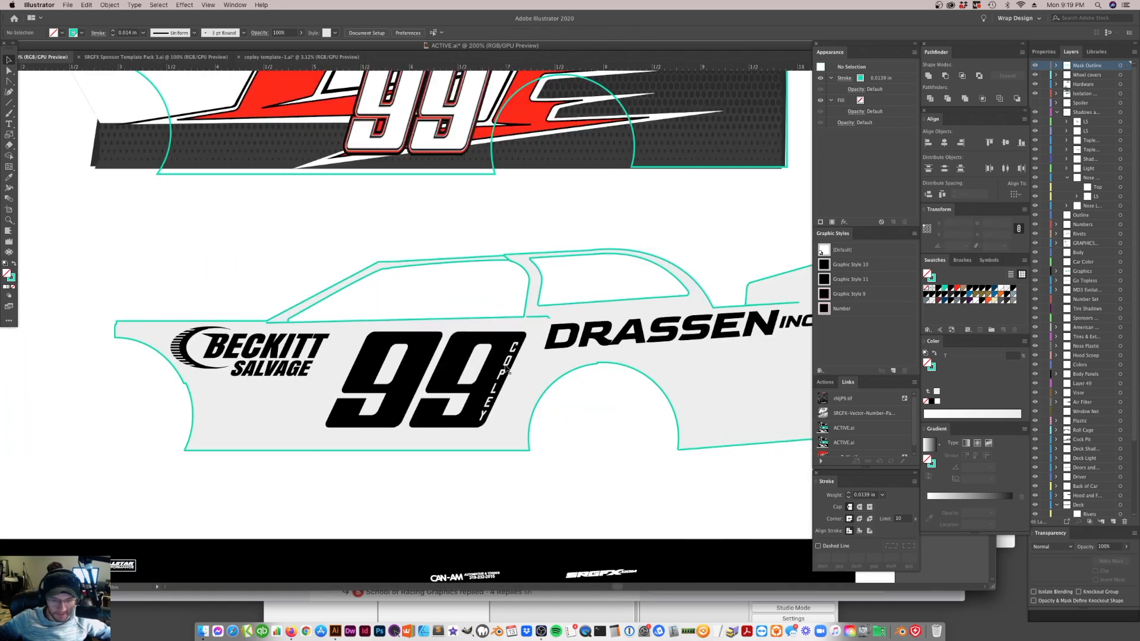
Try tilting the slanted 99 and its name lettering freehand by about 1.35 degrees and moving them slightly up
left_click(502, 373)
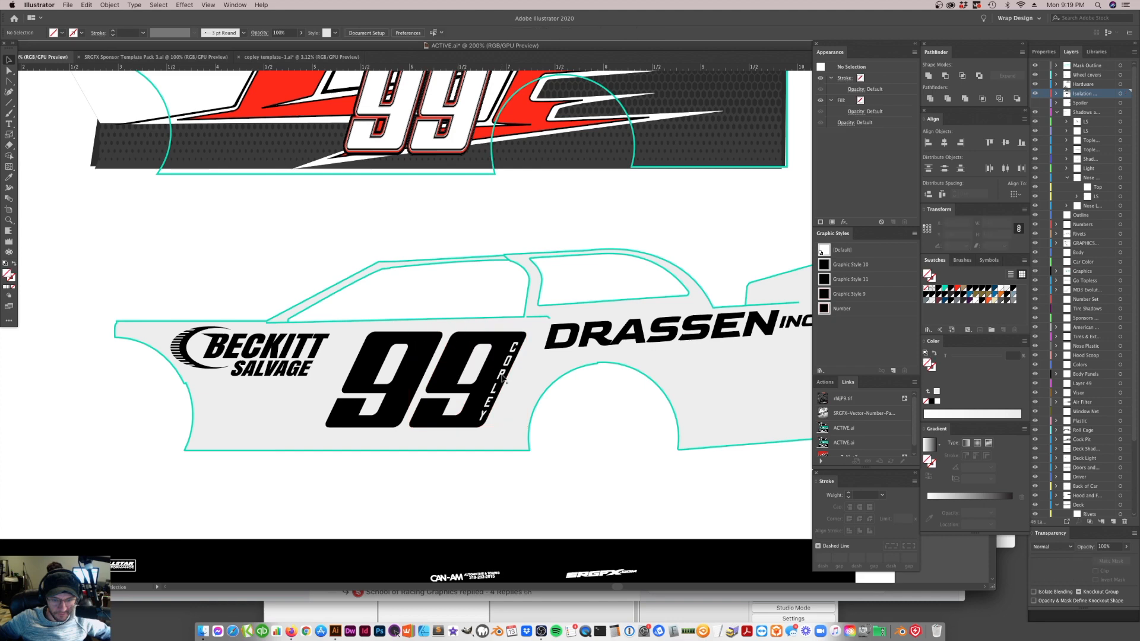
left_click(417, 369, "shift")
left_click(450, 364, "shift")
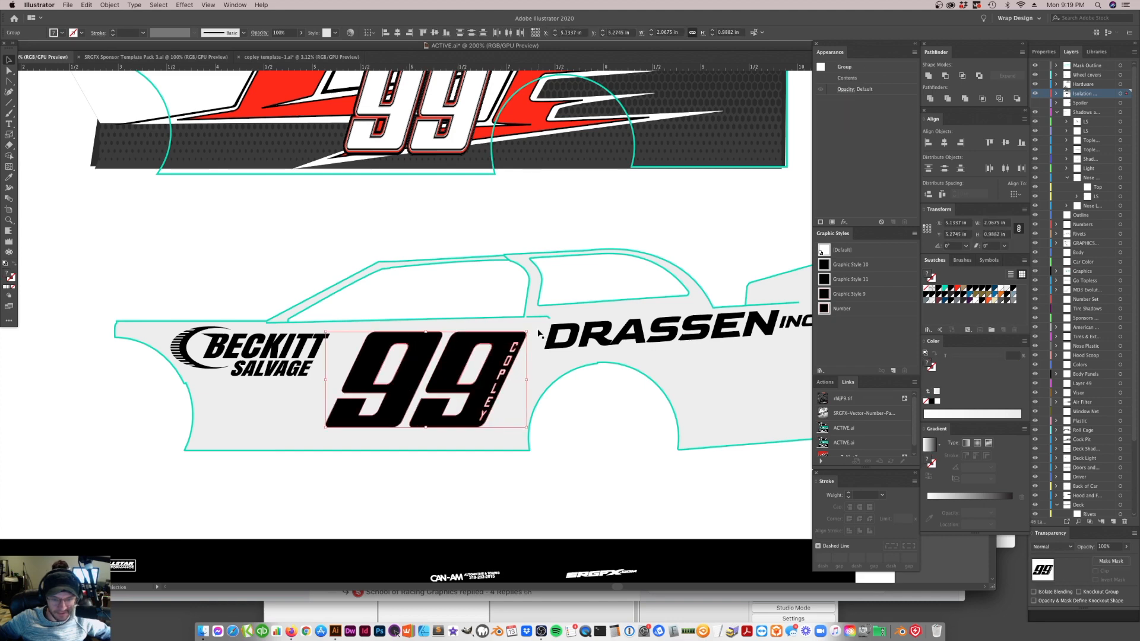
left_click_drag(532, 329, 530, 326)
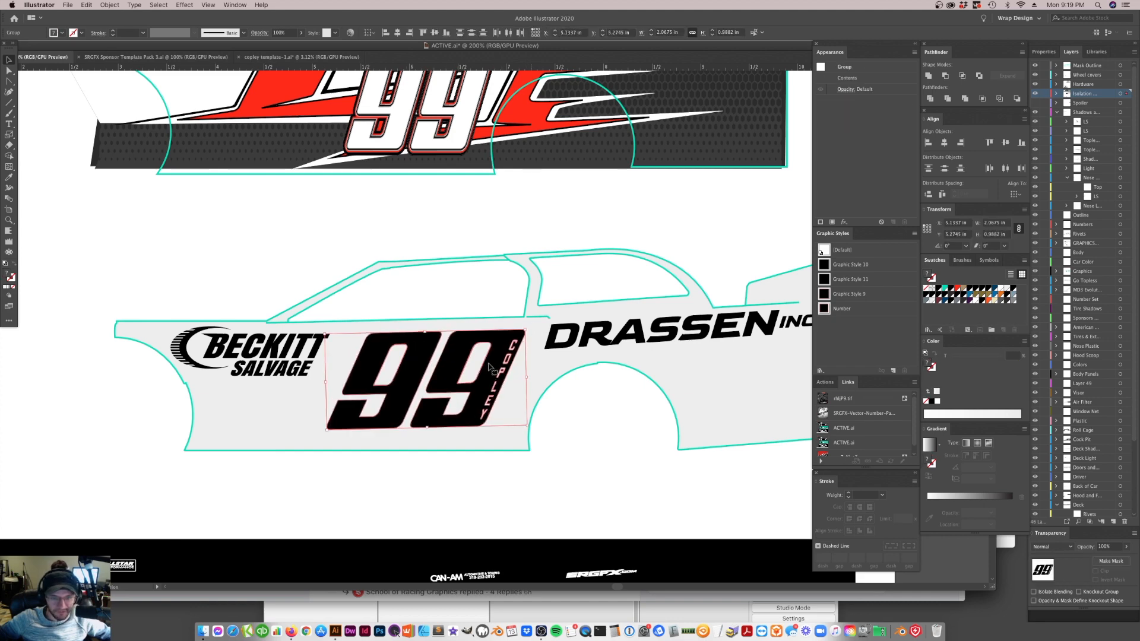
left_click_drag(478, 390, 481, 386)
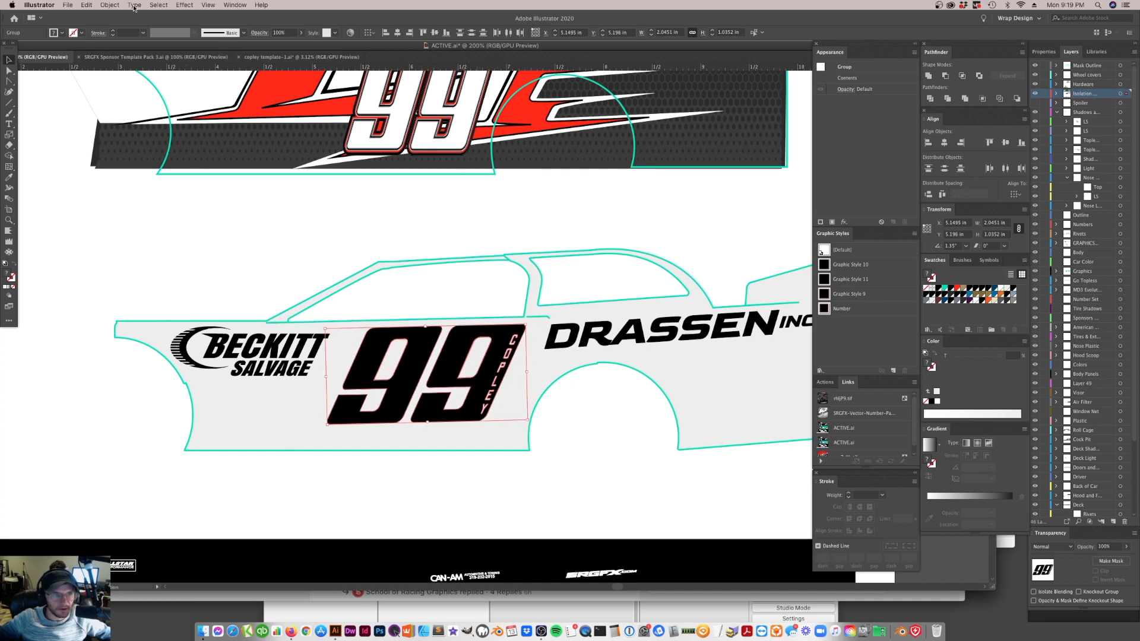
left_click(185, 5)
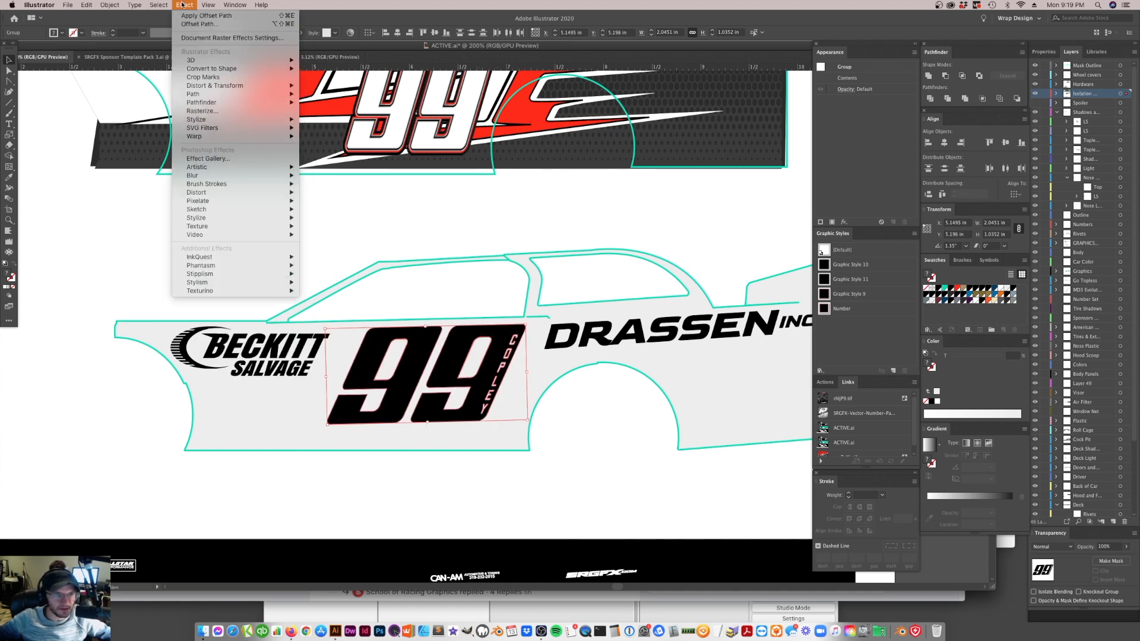
mouse_move(207, 90)
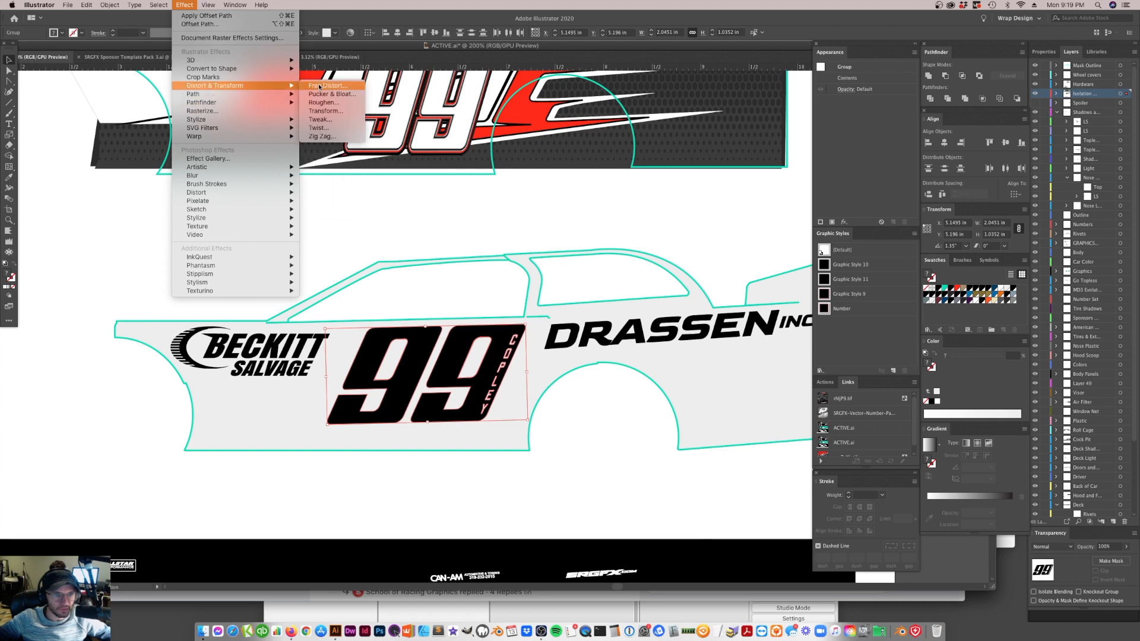
left_click(319, 111)
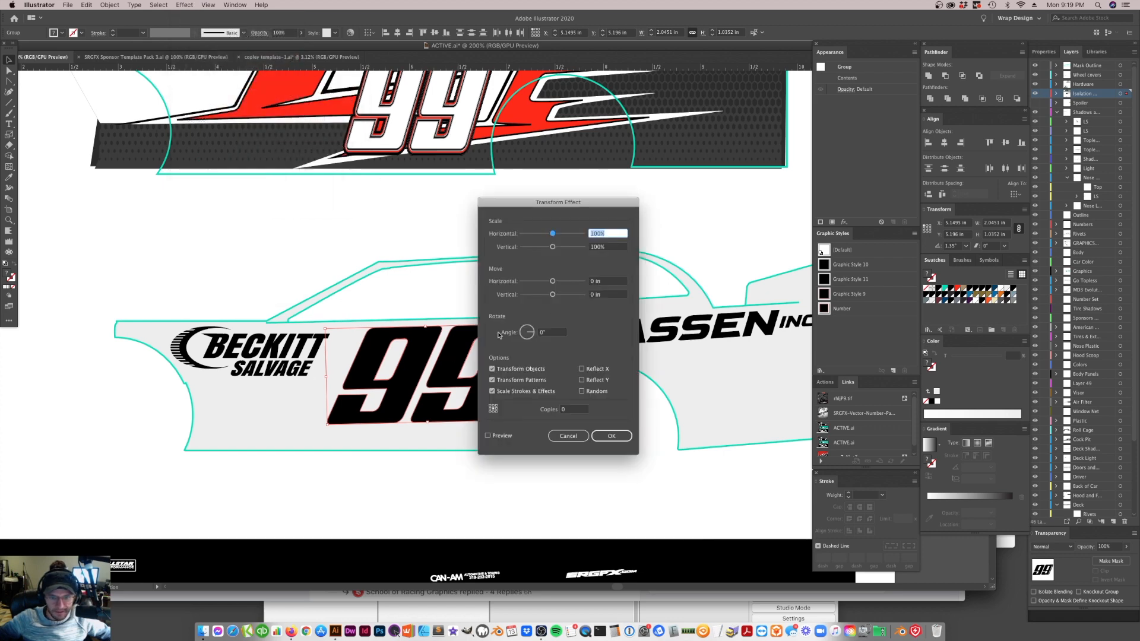
left_click(550, 334)
left_click(562, 437)
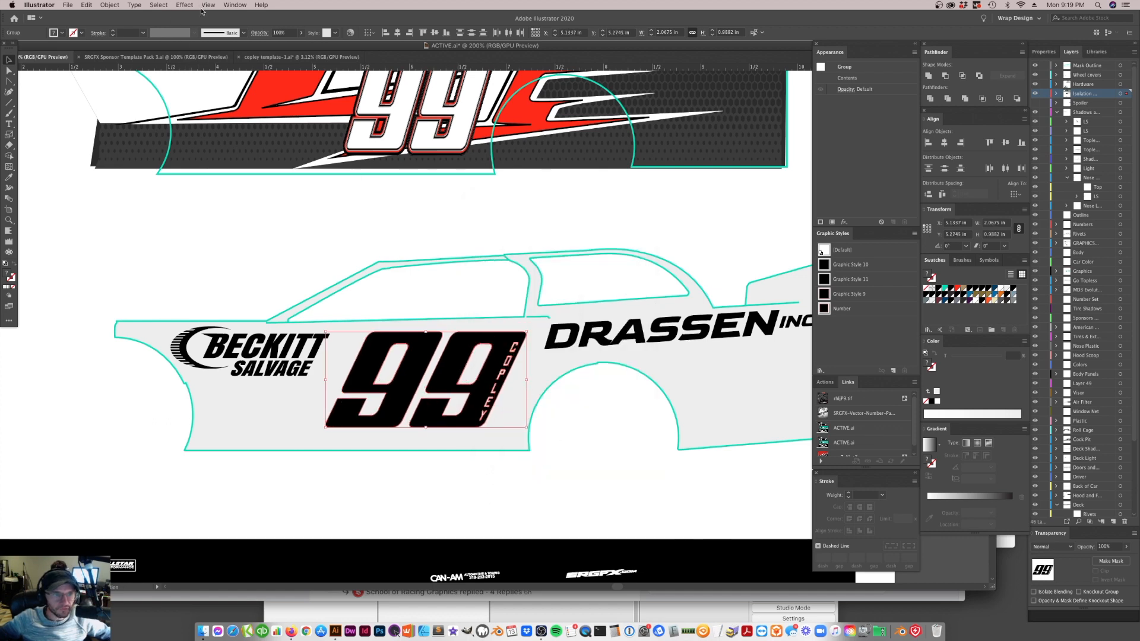
Try a 5-degree rotation of the 99 and its name lettering in a Transform effect preview
left_click(183, 6)
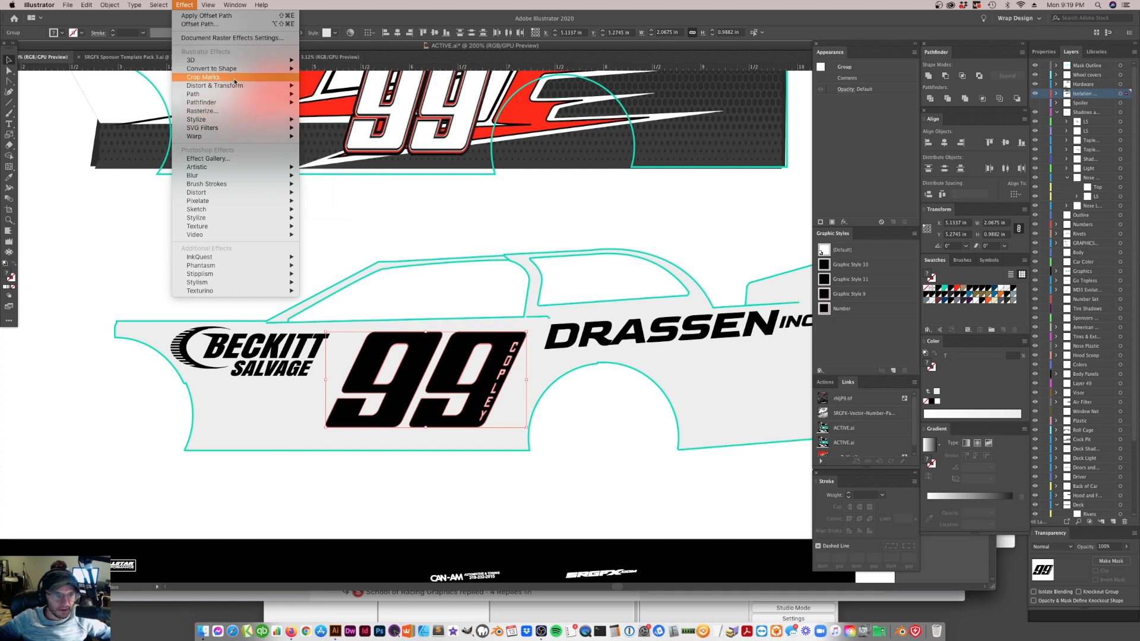
mouse_move(235, 86)
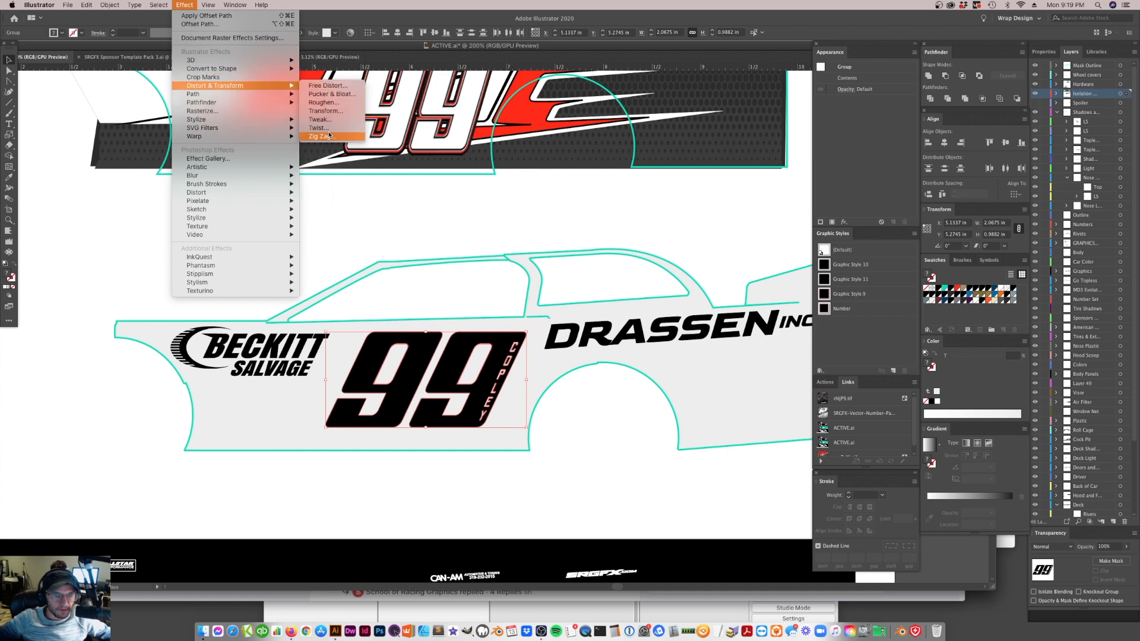
left_click(324, 111)
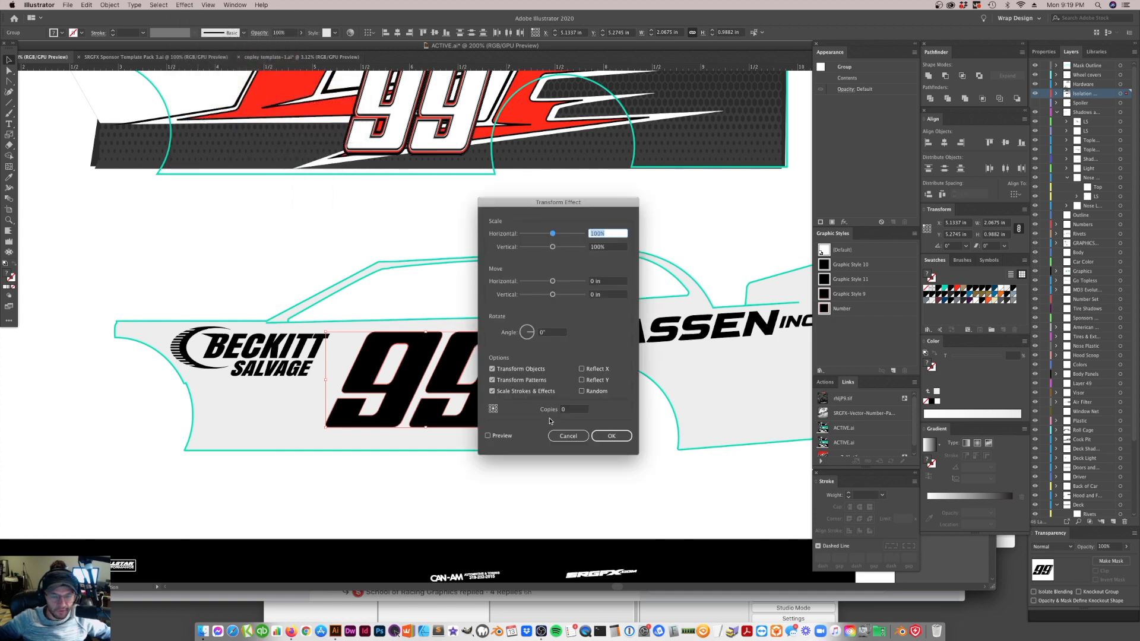
left_click(551, 332)
type("5")
left_click_drag(526, 209, 623, 220)
left_click(586, 447)
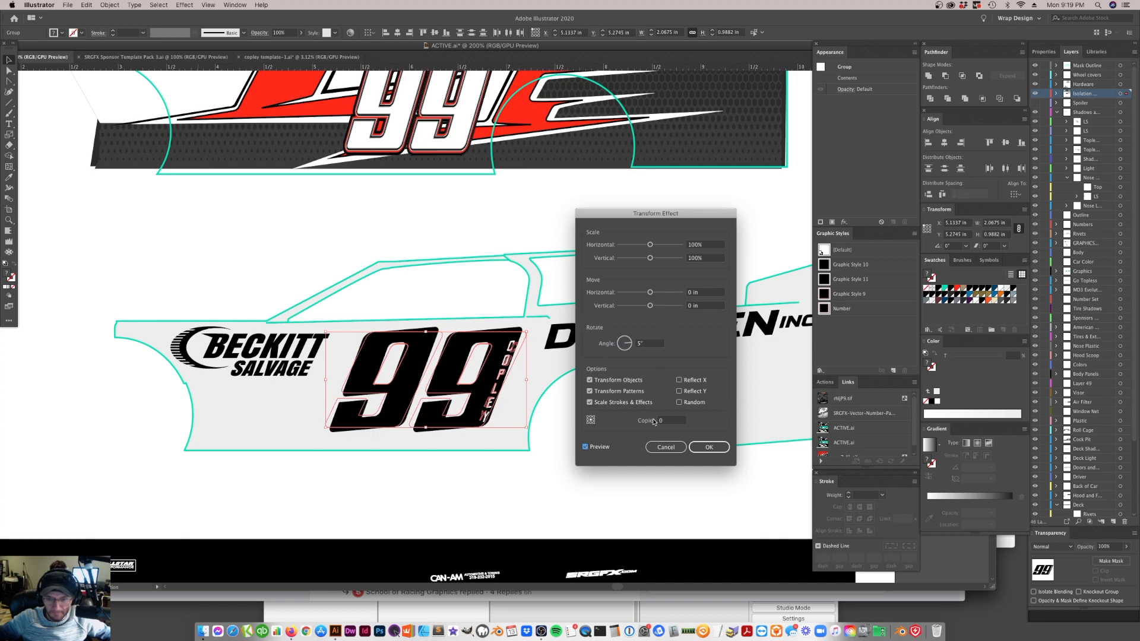
left_click(661, 445)
Start a Transform effect on the slanted 99 and its name lettering and preview a 3-degree rotation
left_click(419, 400)
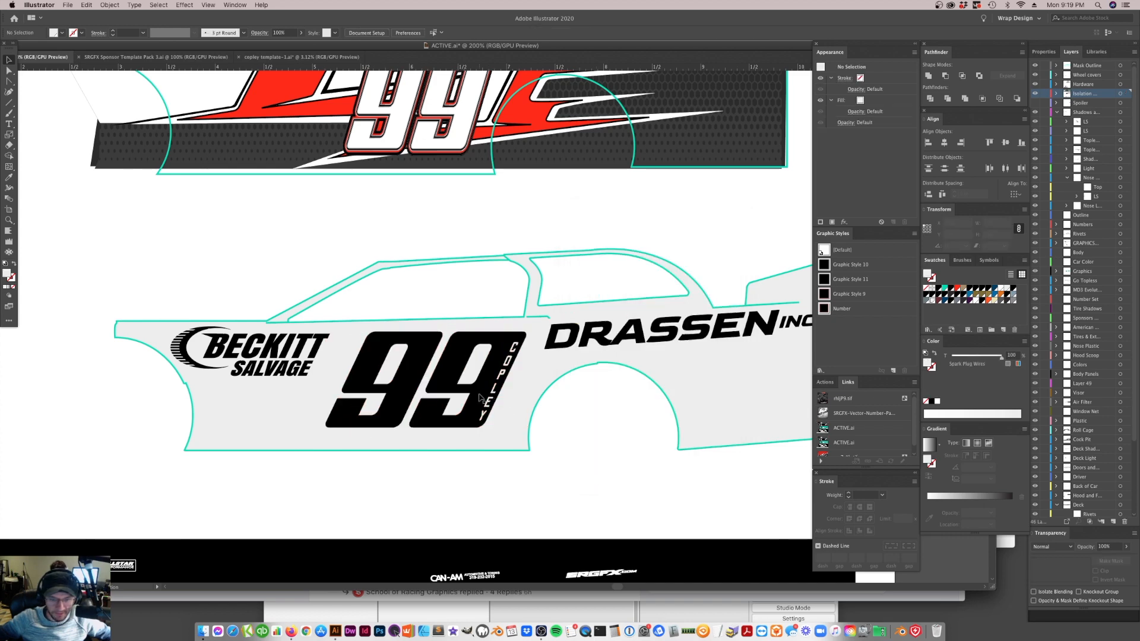
left_click(403, 405, "shift")
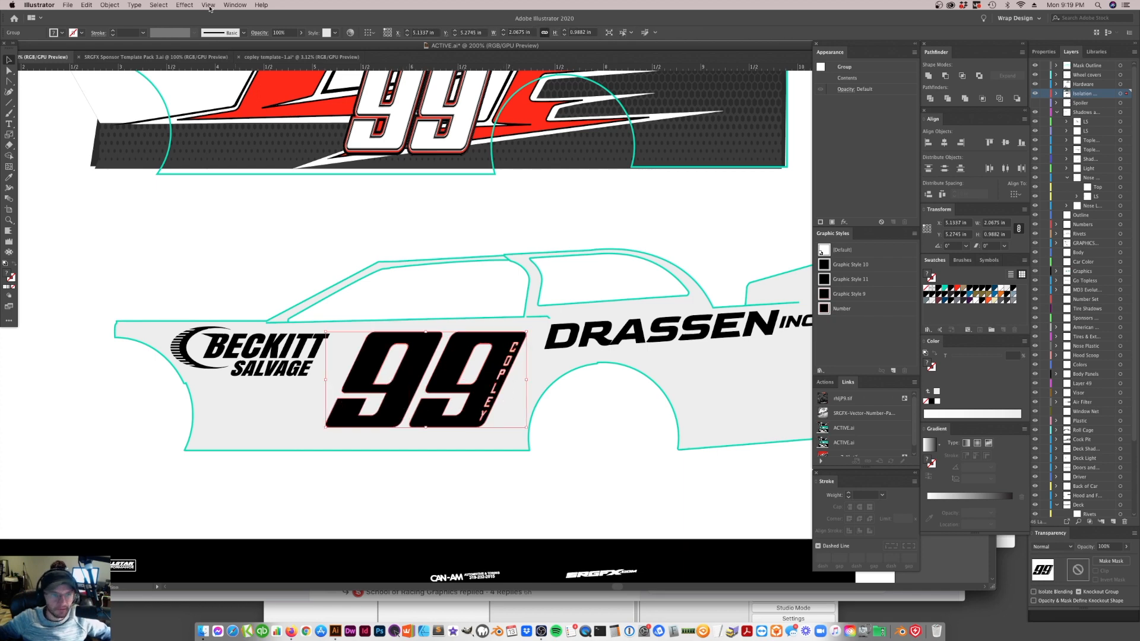
left_click(185, 5)
mouse_move(214, 86)
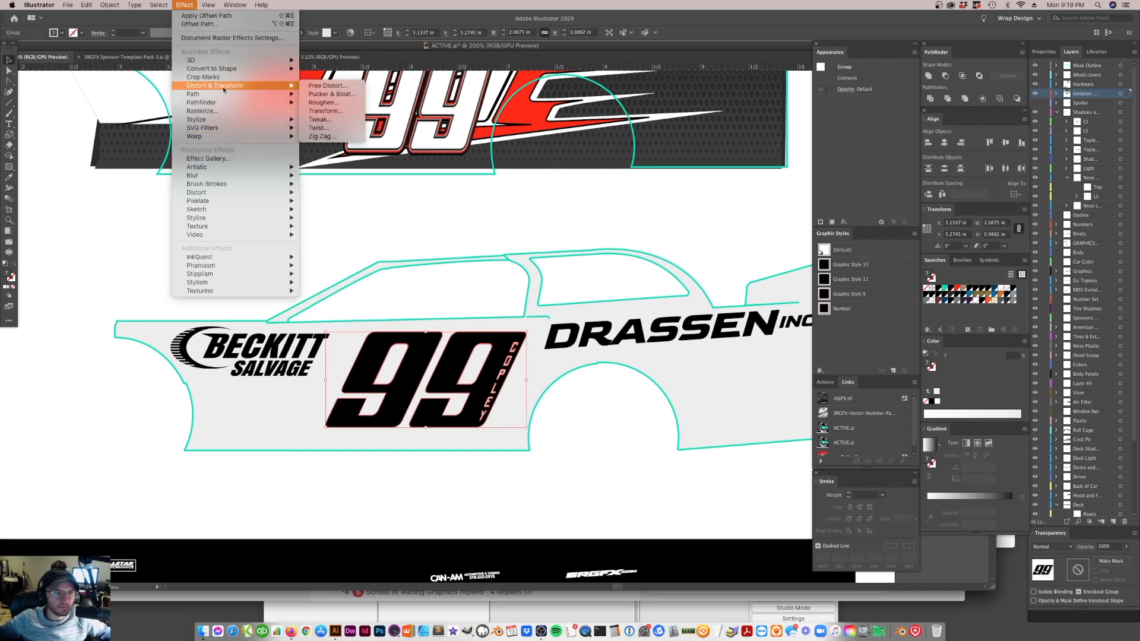
left_click(325, 111)
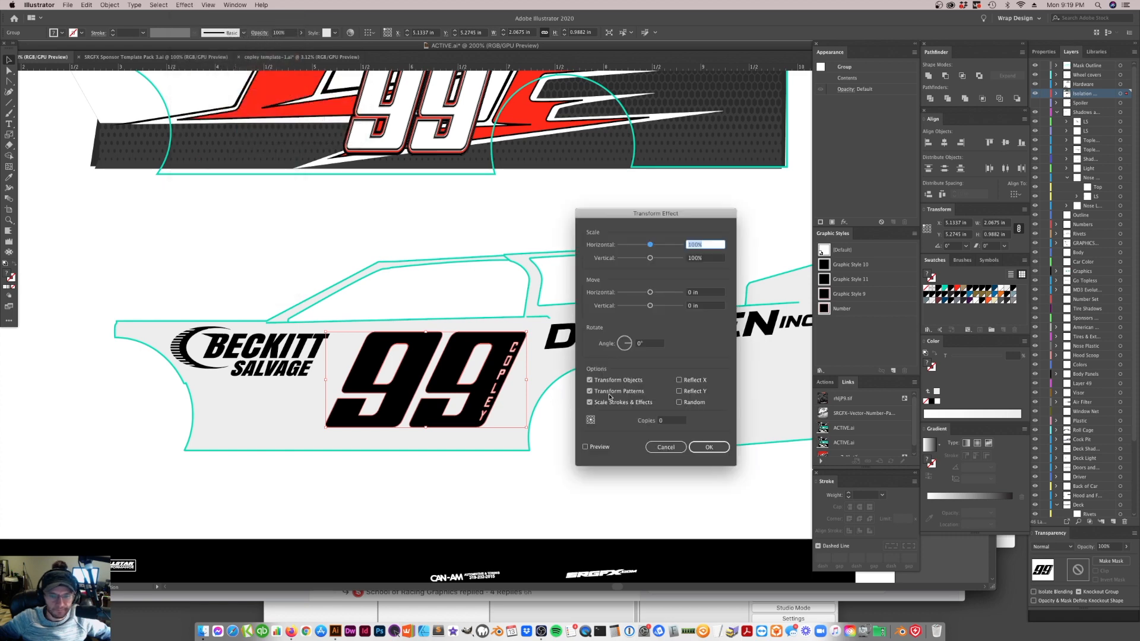
left_click(649, 343)
type("3")
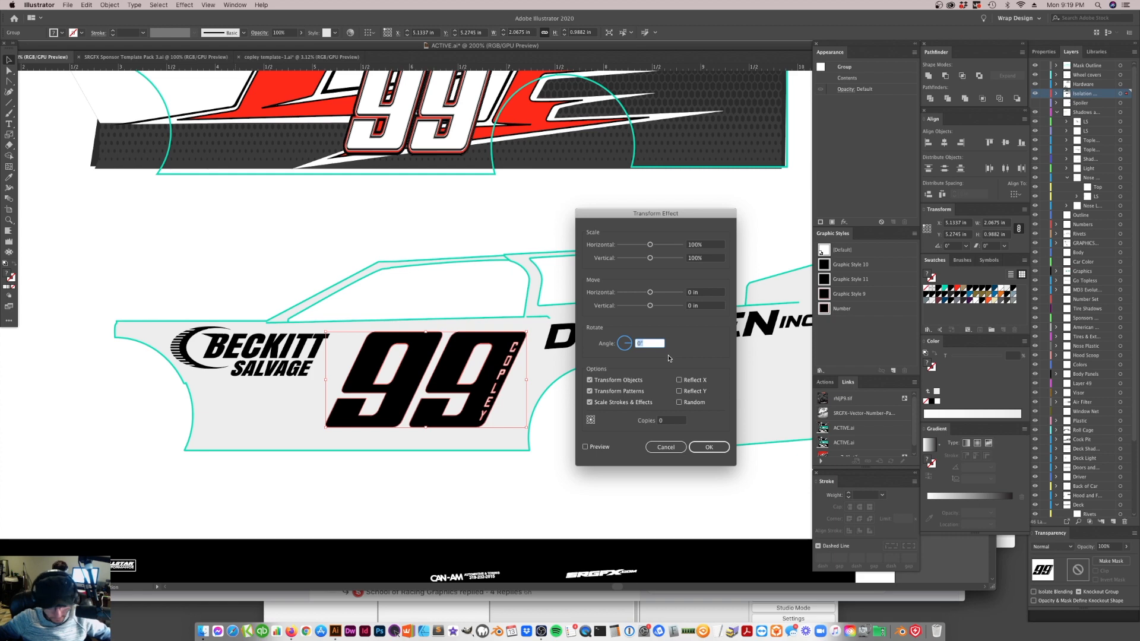
left_click(586, 448)
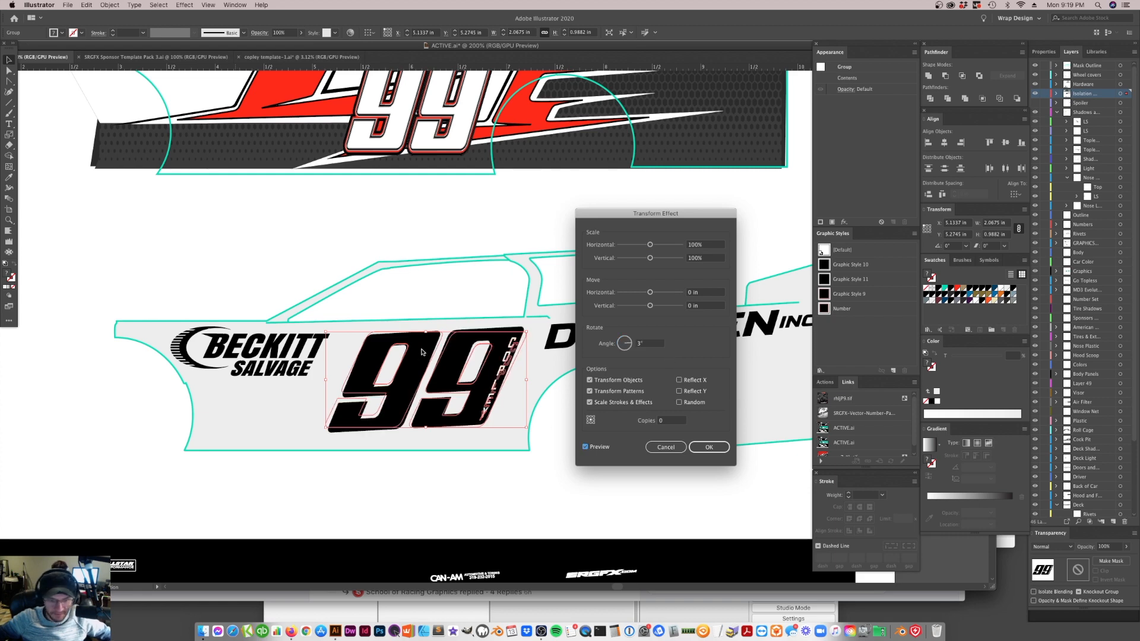
Apply the Transform effect with a 2-degree rotation and move the 99 with its name lettering up about 0.1 in
left_click(616, 343)
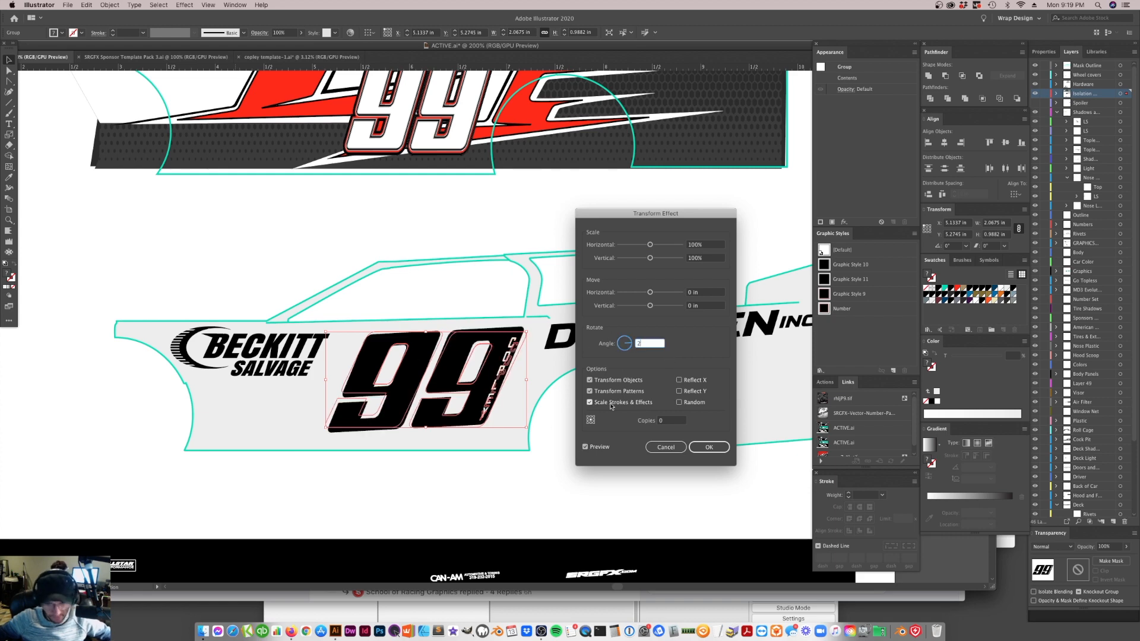
type("2")
left_click(586, 447)
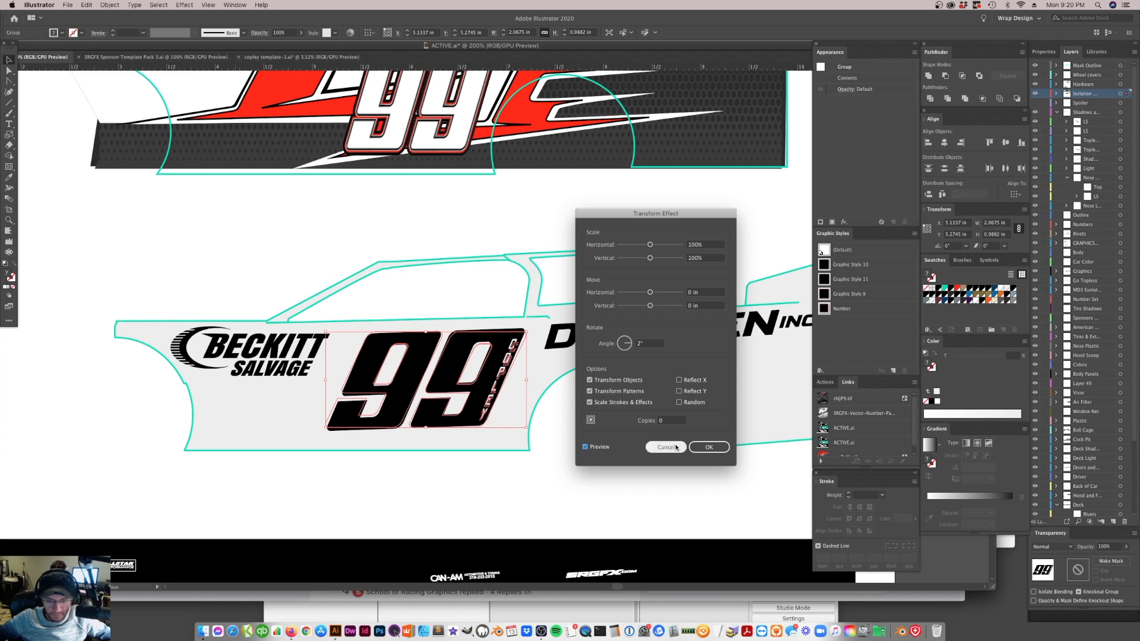
left_click(709, 447)
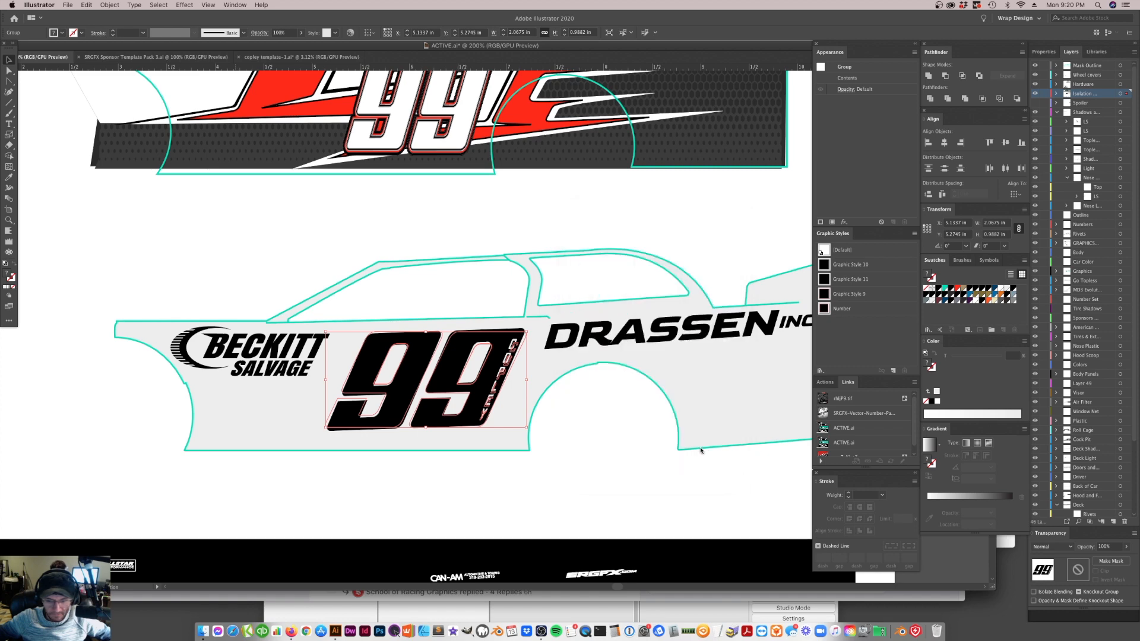
left_click(474, 408)
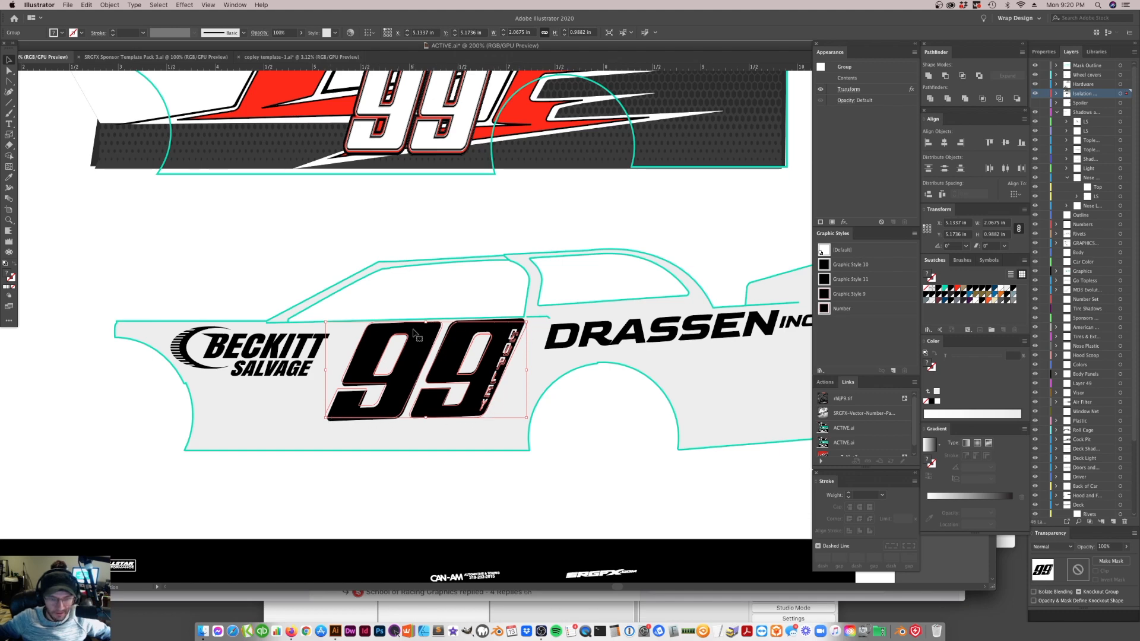
left_click(465, 303)
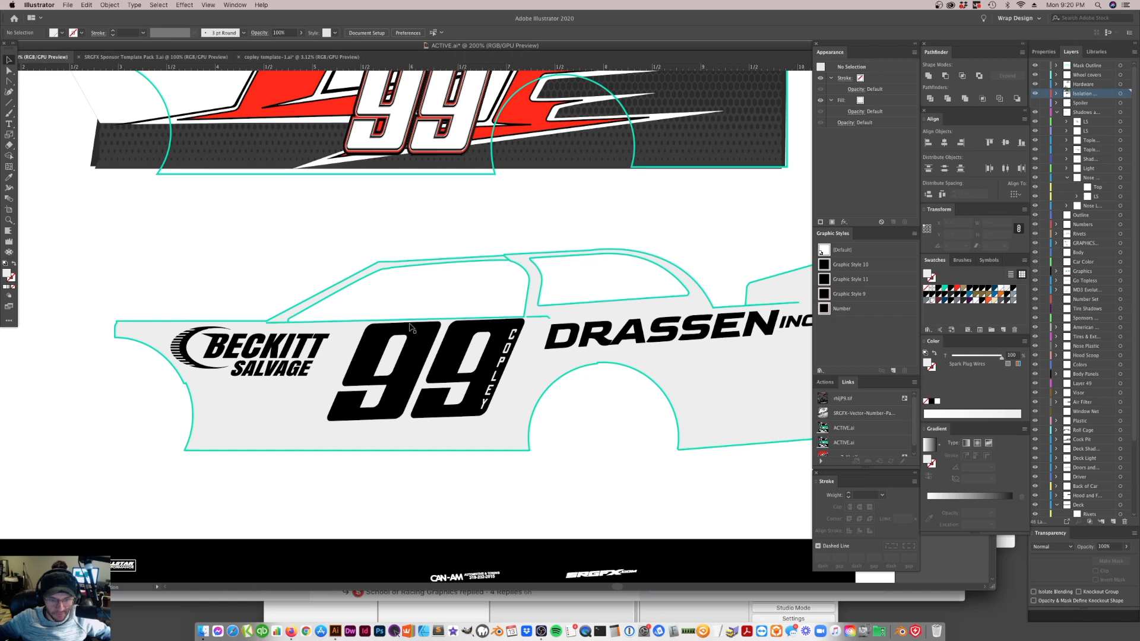
Edit the existing Transform effect on the 99 and its name lettering to rotate by 1.5 degrees
left_click(415, 350)
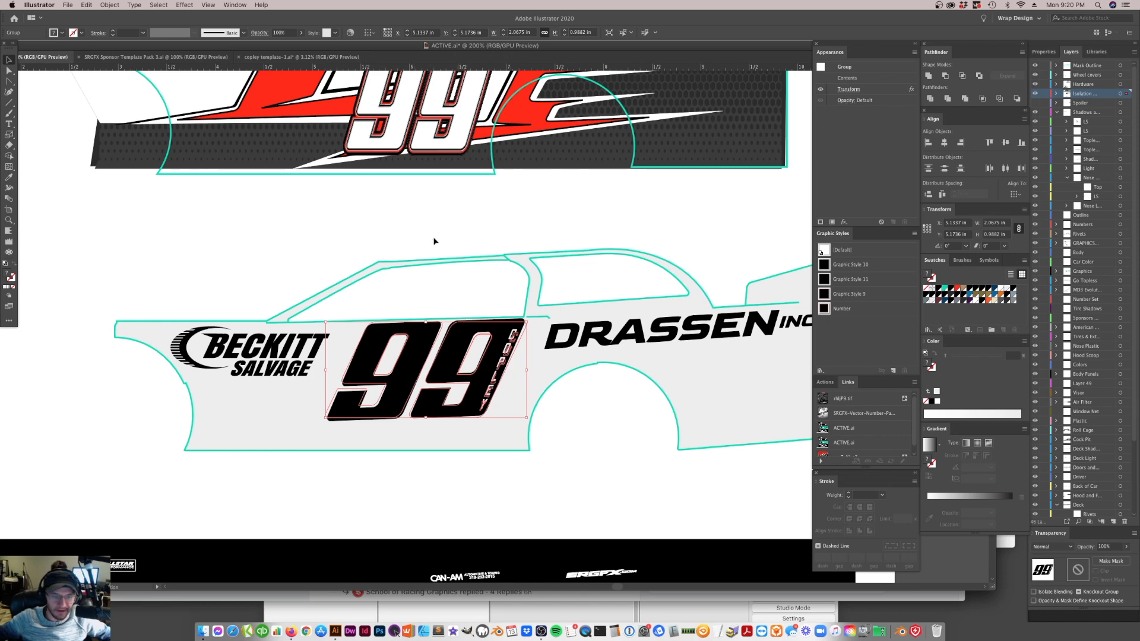
left_click(184, 5)
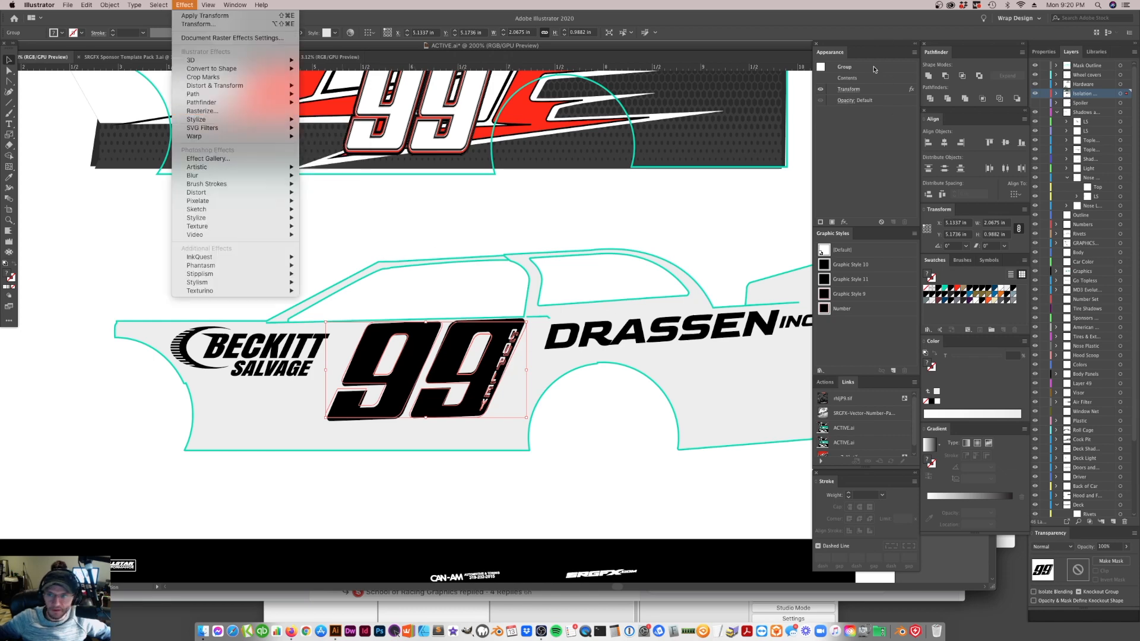
left_click(861, 109)
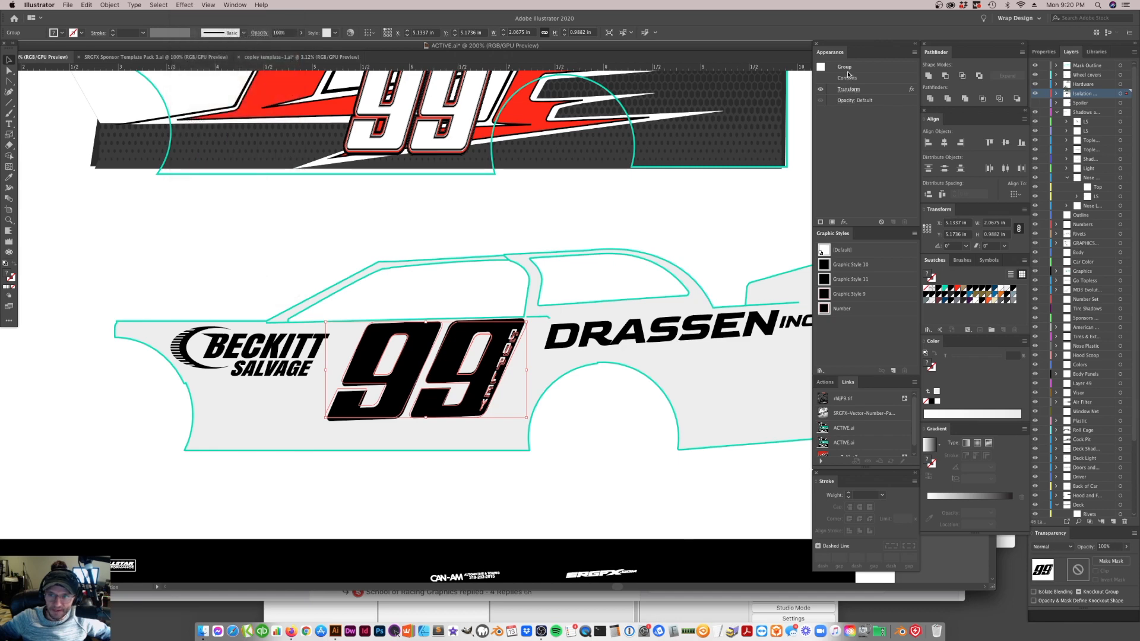
left_click(849, 89)
left_click(648, 345)
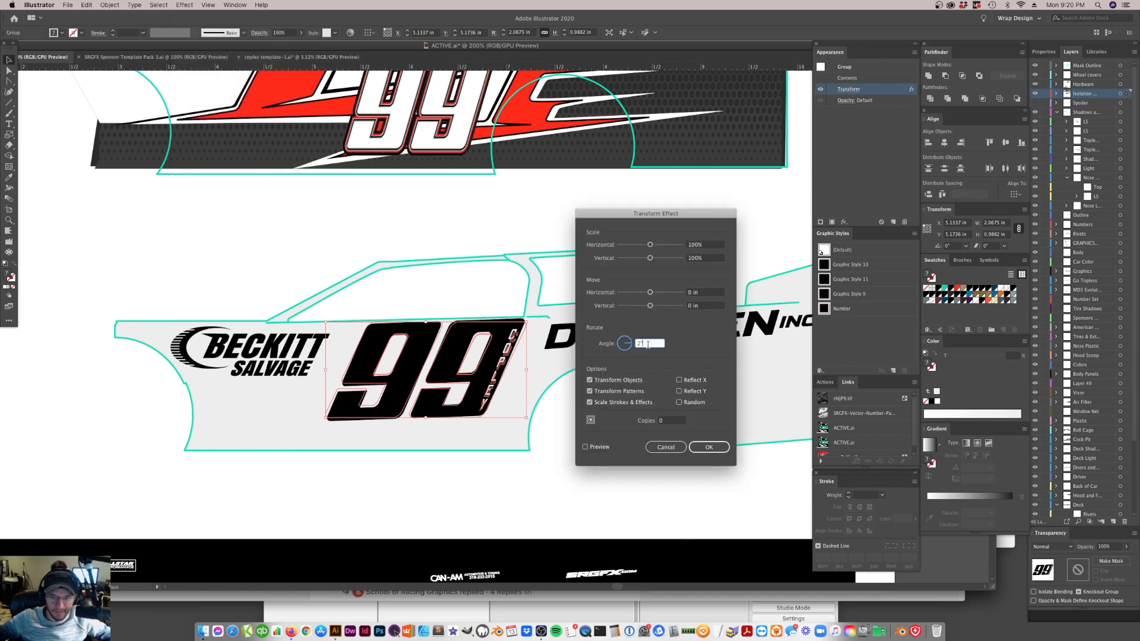
type("1.5")
key("Tab")
key("Return")
left_click(532, 383)
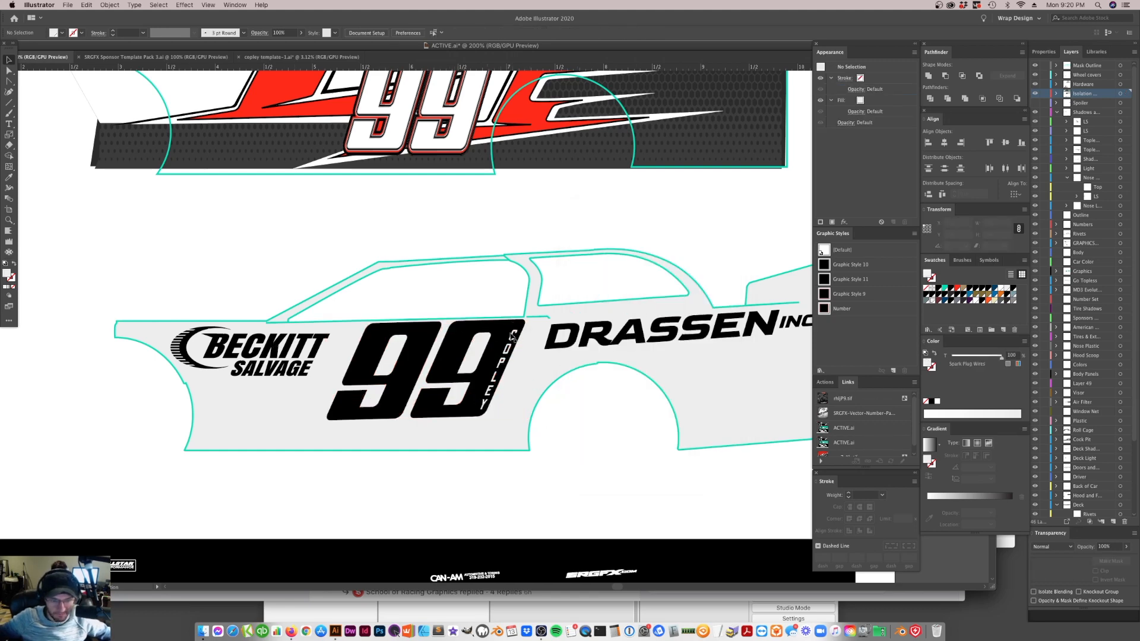
Try nudging the 99 and its name lettering slightly higher against the door's top edge
left_click(468, 346)
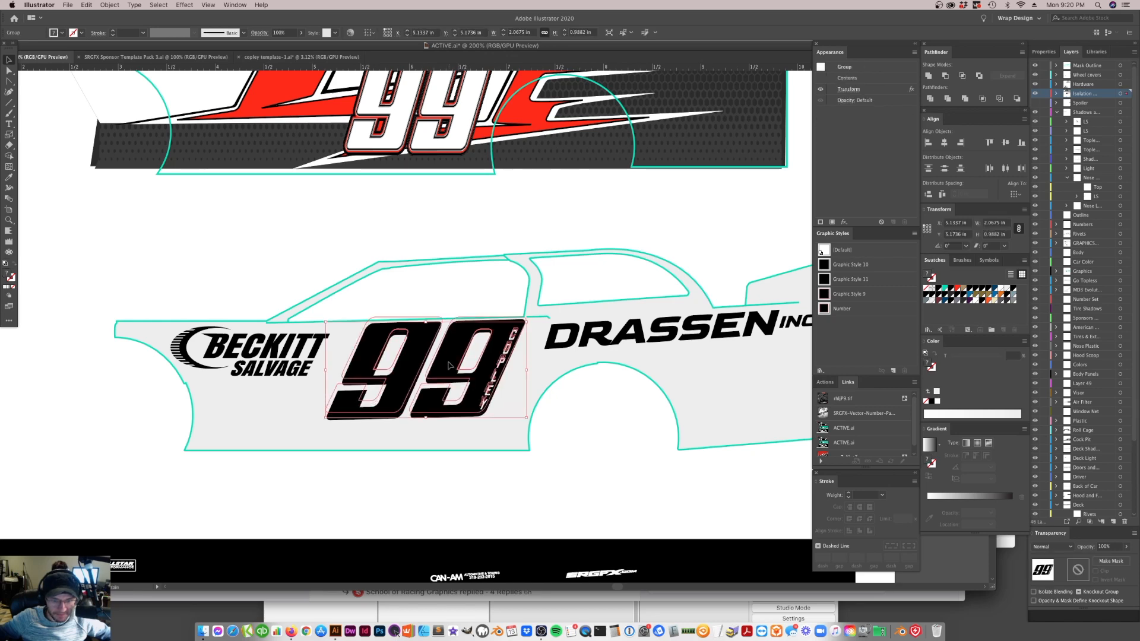
left_click(588, 466)
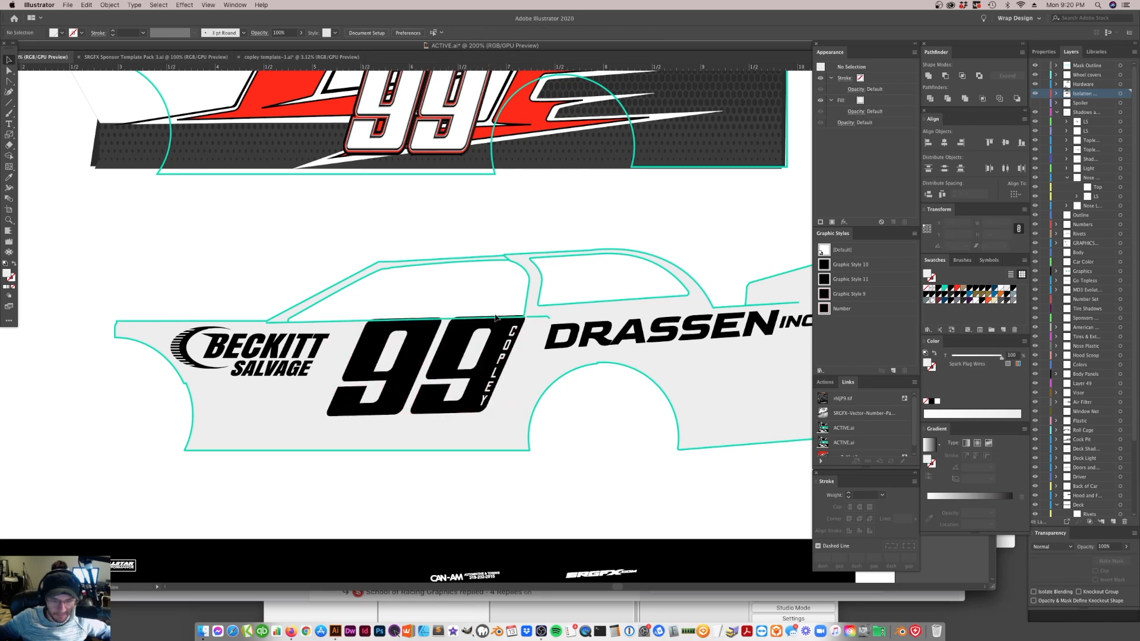
left_click_drag(487, 389, 487, 394)
left_click(604, 465)
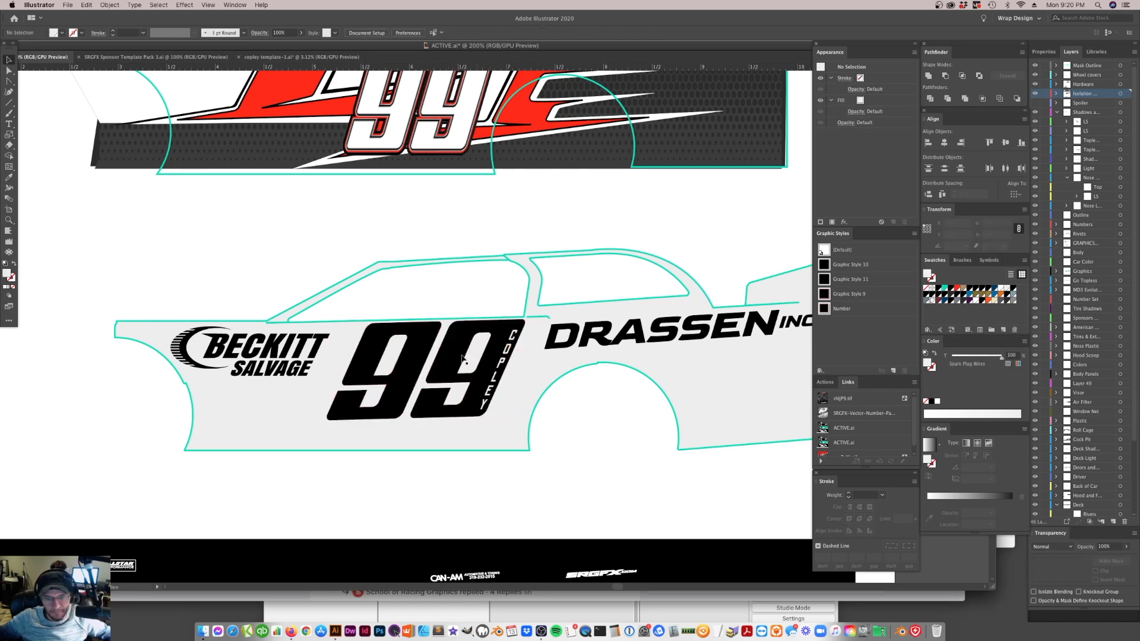
left_click(474, 350)
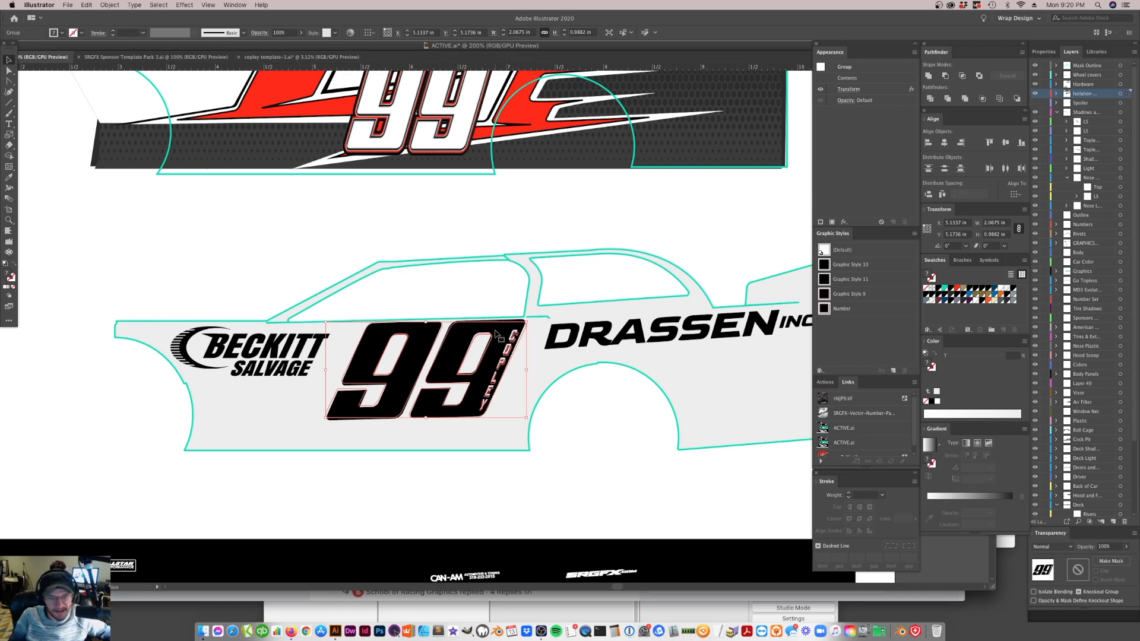
Try adjusting the car template's anchor points at the lower front body corner and the door's upper rear corner
key("a")
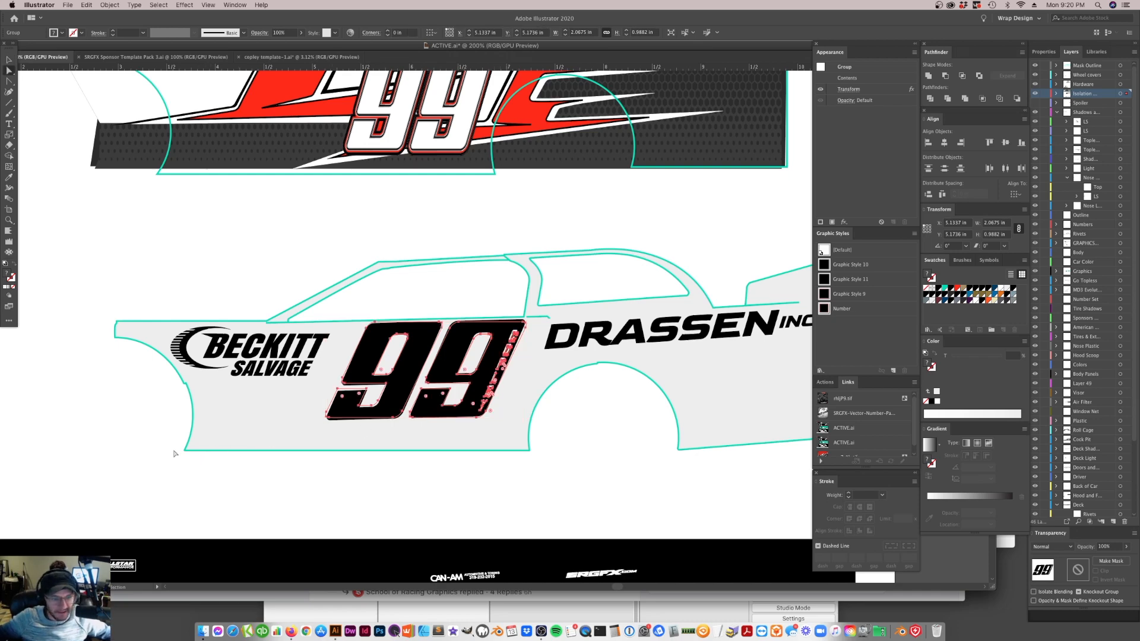
left_click(185, 452)
left_click_drag(185, 452, 186, 429)
key("super+z")
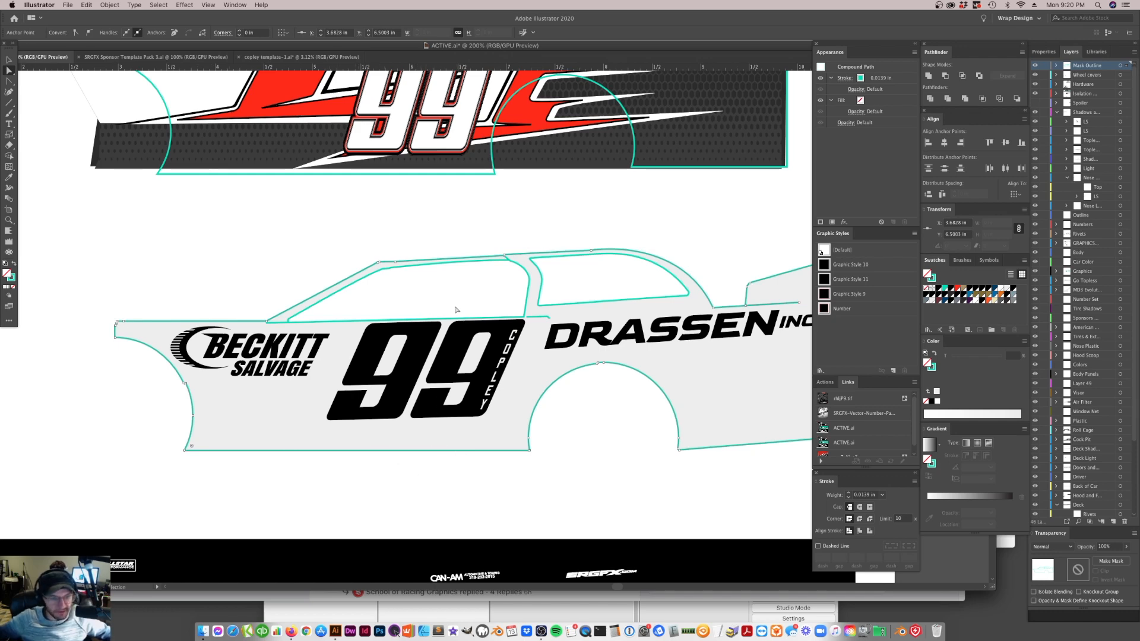
left_click(552, 321)
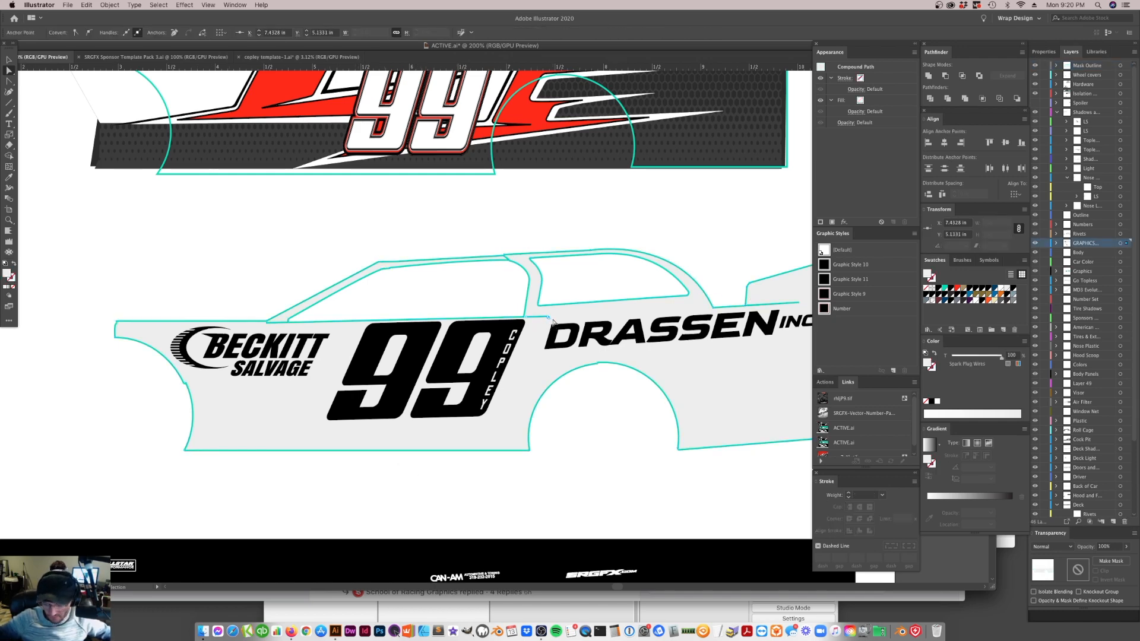
left_click_drag(546, 319, 550, 321)
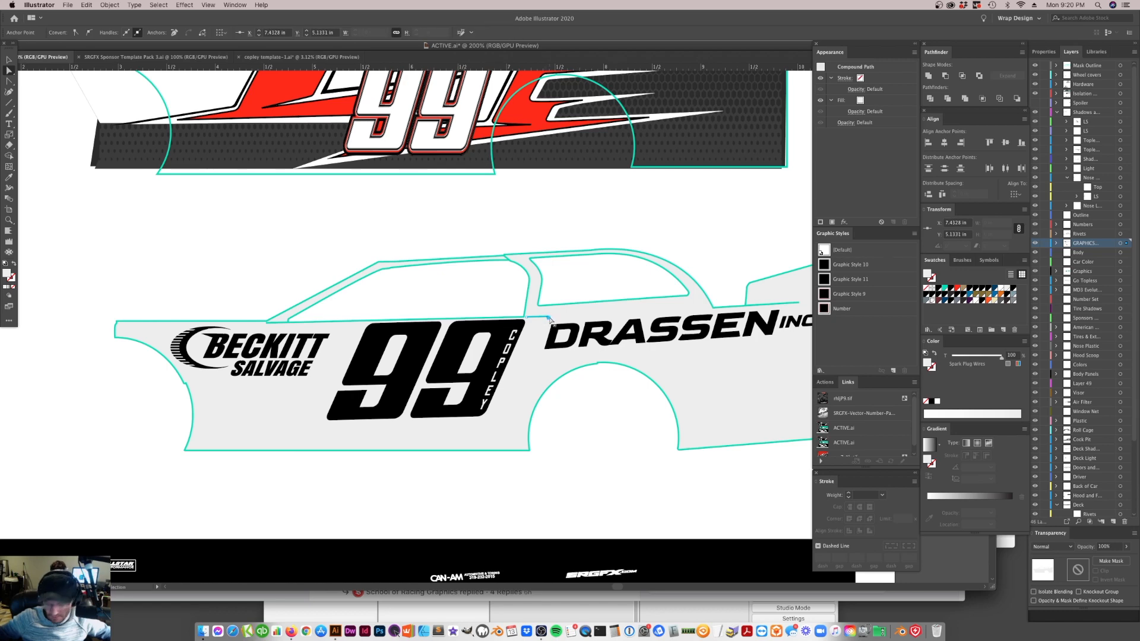
left_click(550, 320)
key("super+shift+a")
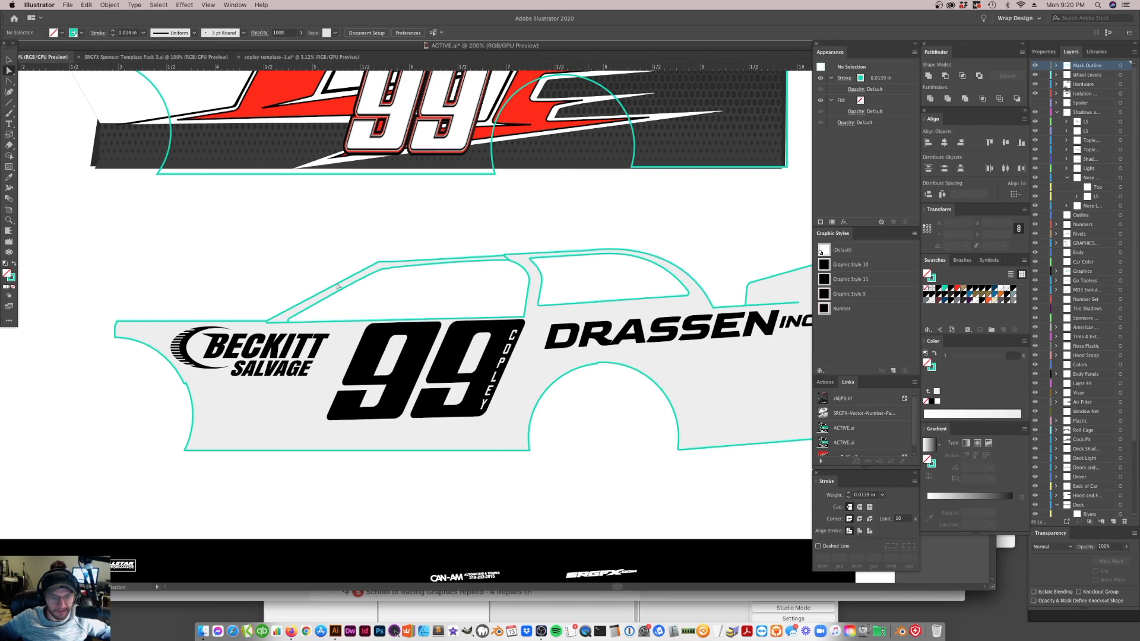
Move the 99 and its name lettering down about 0.06 in, leaving a gap below the door's top edge
key("v")
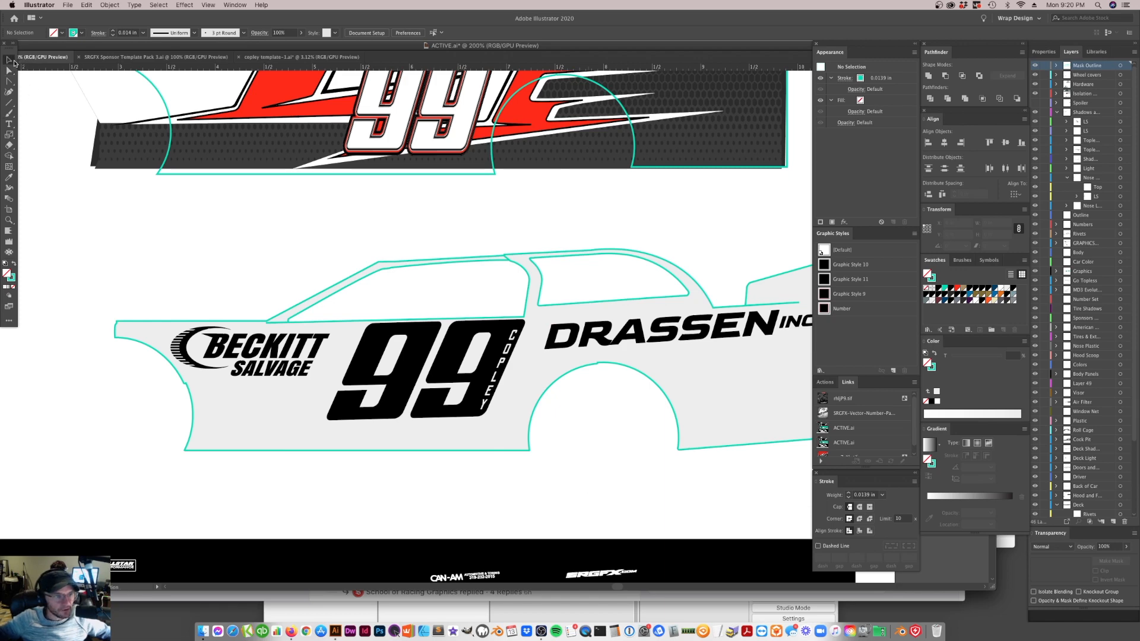
left_click(458, 365)
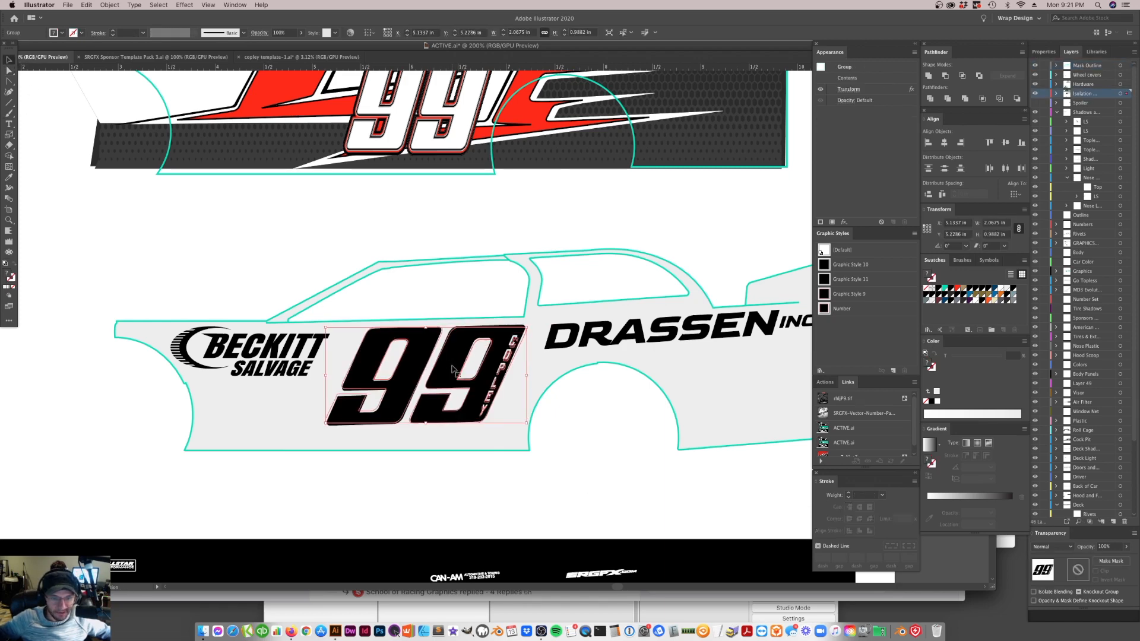
left_click(565, 497)
left_click(384, 425)
left_click(387, 417)
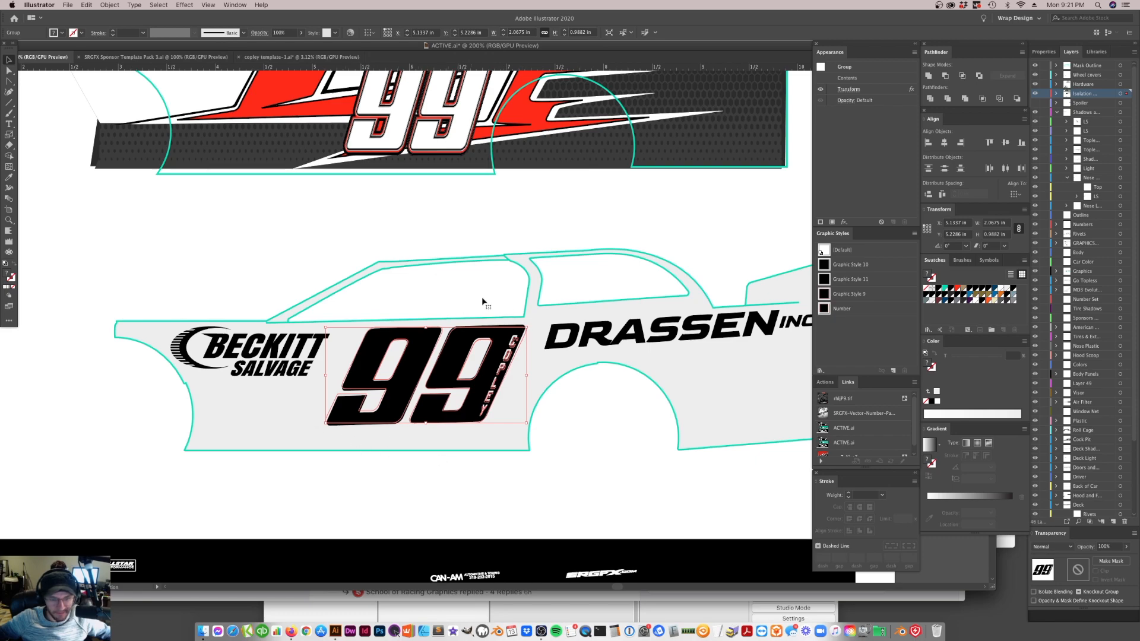
Place a horizontal guide along the 99's lower edge and free-distort its lower front corner inward, to about 2.01 in overall width
mouse_move(487, 46)
left_mouse_down()
mouse_move(485, 120)
mouse_move(513, 101)
mouse_move(500, 37)
left_mouse_up()
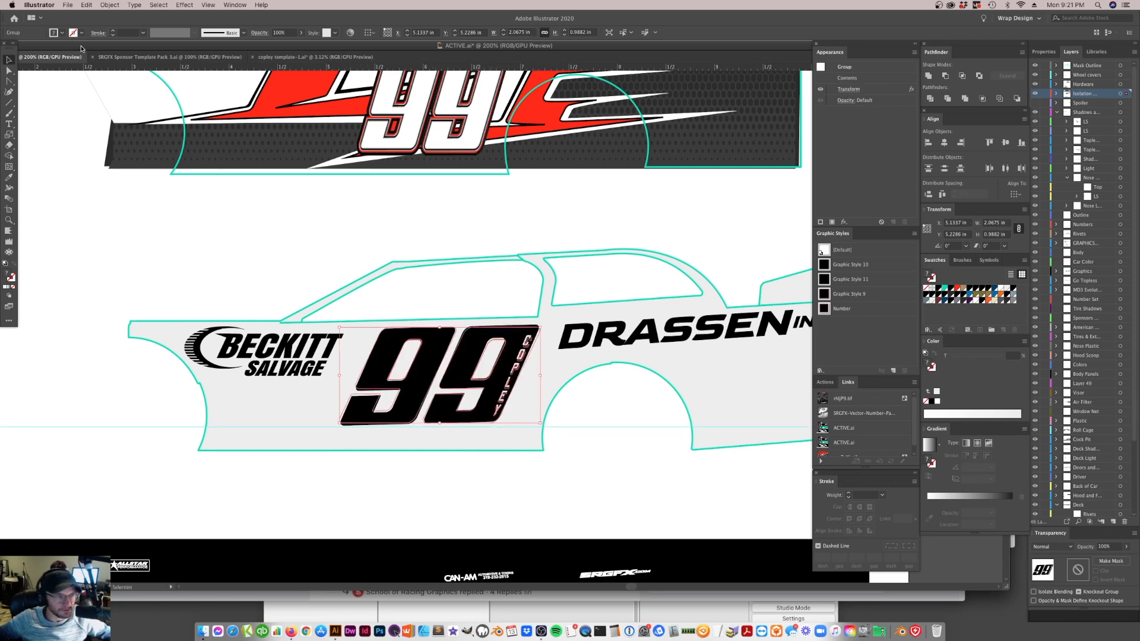
key("e")
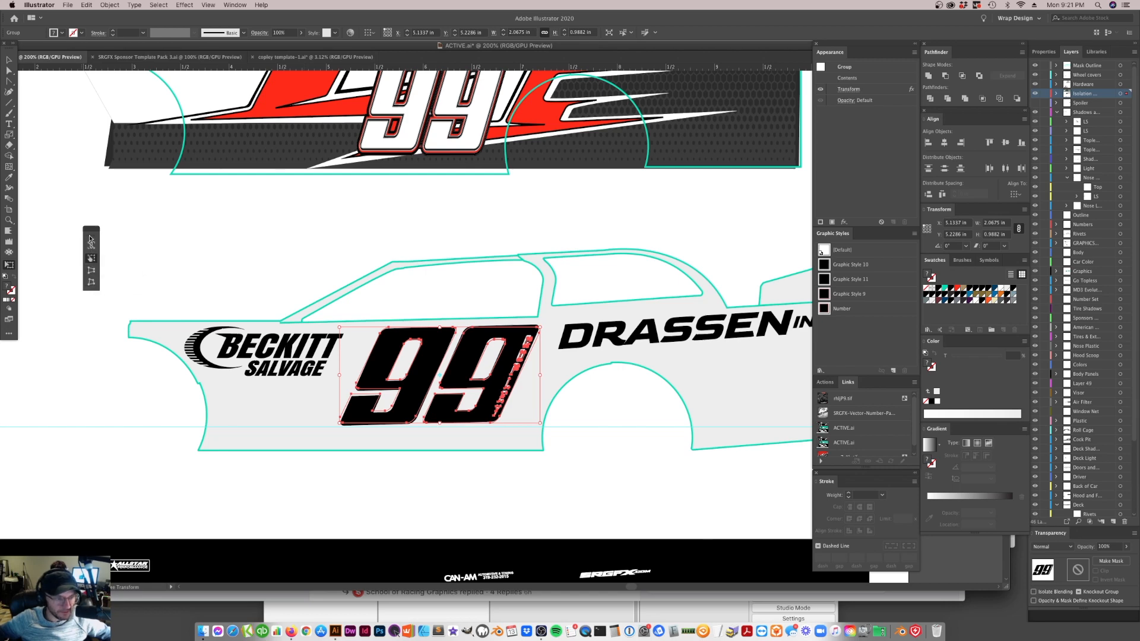
left_click(92, 284)
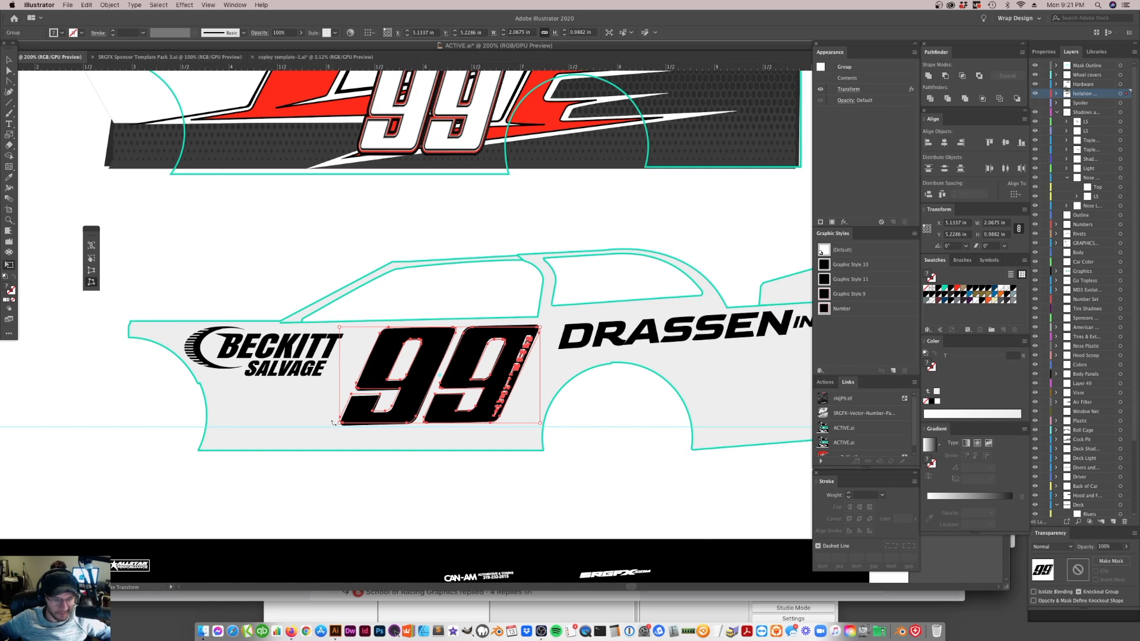
mouse_move(344, 429)
left_mouse_down()
mouse_move(308, 415)
mouse_move(335, 376)
mouse_move(347, 423)
mouse_move(400, 428)
mouse_move(333, 417)
mouse_move(344, 432)
mouse_move(351, 414)
left_mouse_up()
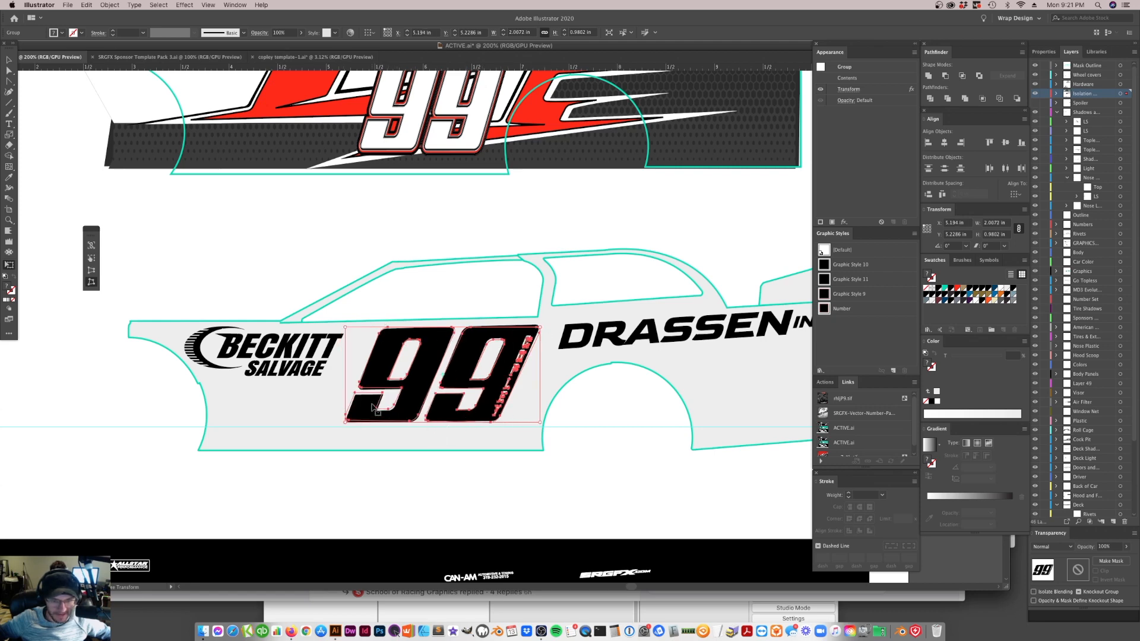
Free-distort the lower front corner of the 99 outward toward the front wheel, to about 2.10 in overall width
key("v")
key("e")
left_click_drag(345, 422, 336, 424)
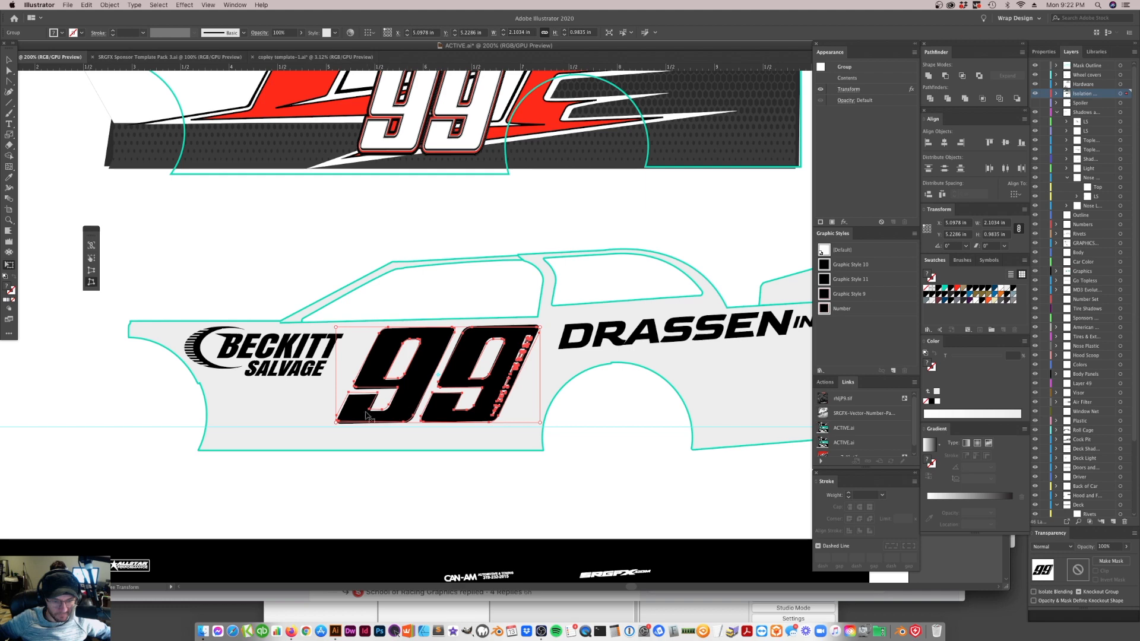
key("Tab")
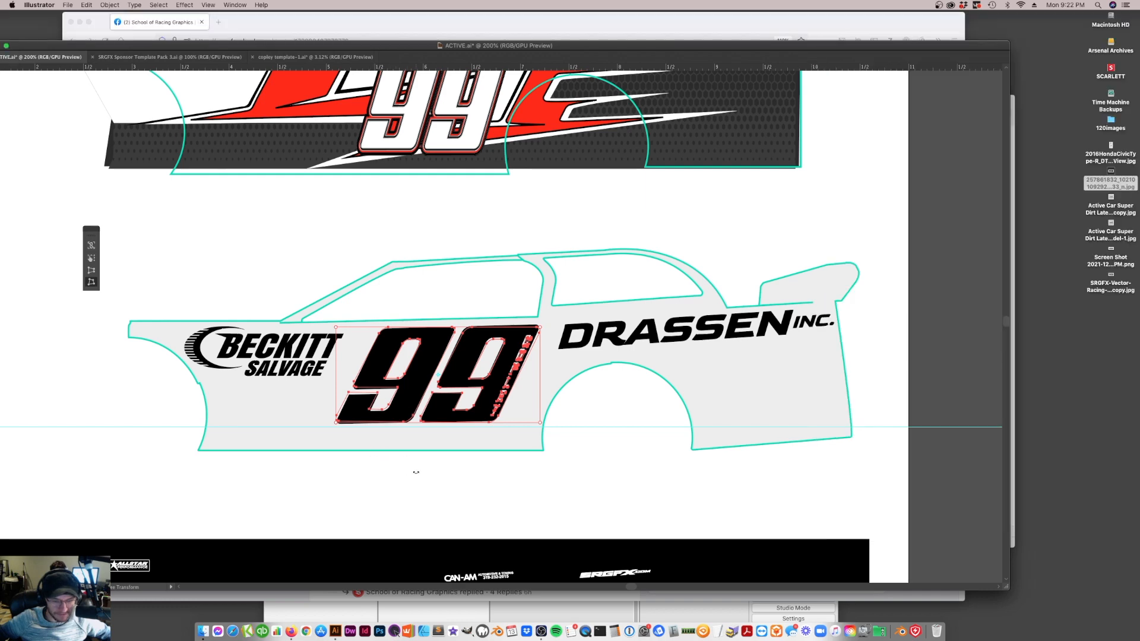
key("Tab")
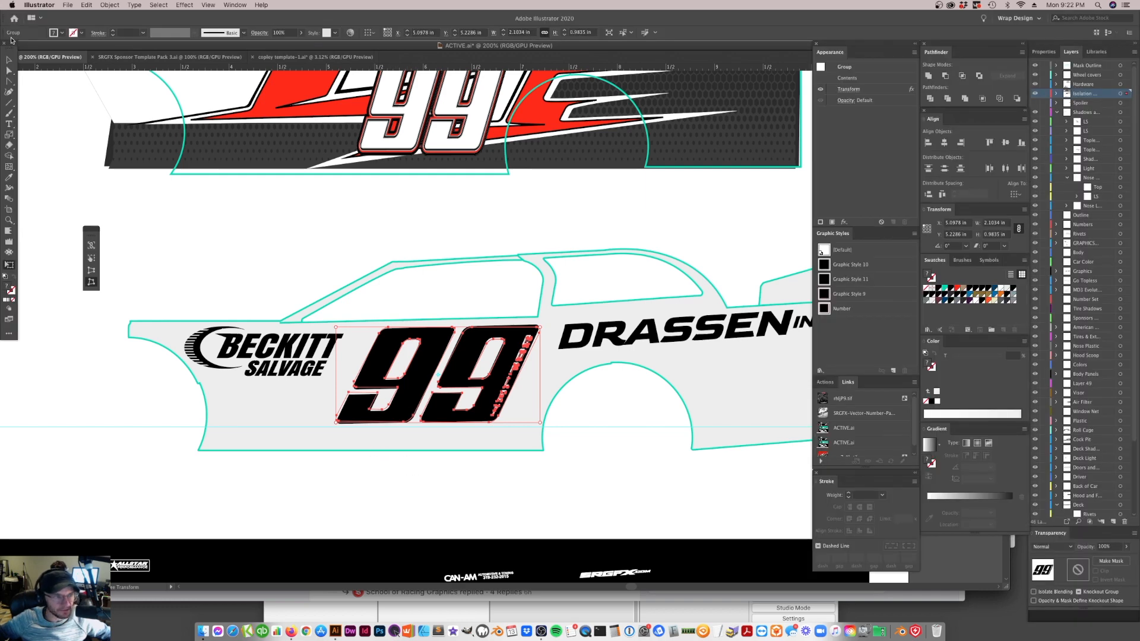
Free-distort the lower front corner of the 99 further outward and slightly up, to about 2.12 in overall width
left_click(10, 61)
left_click(225, 287)
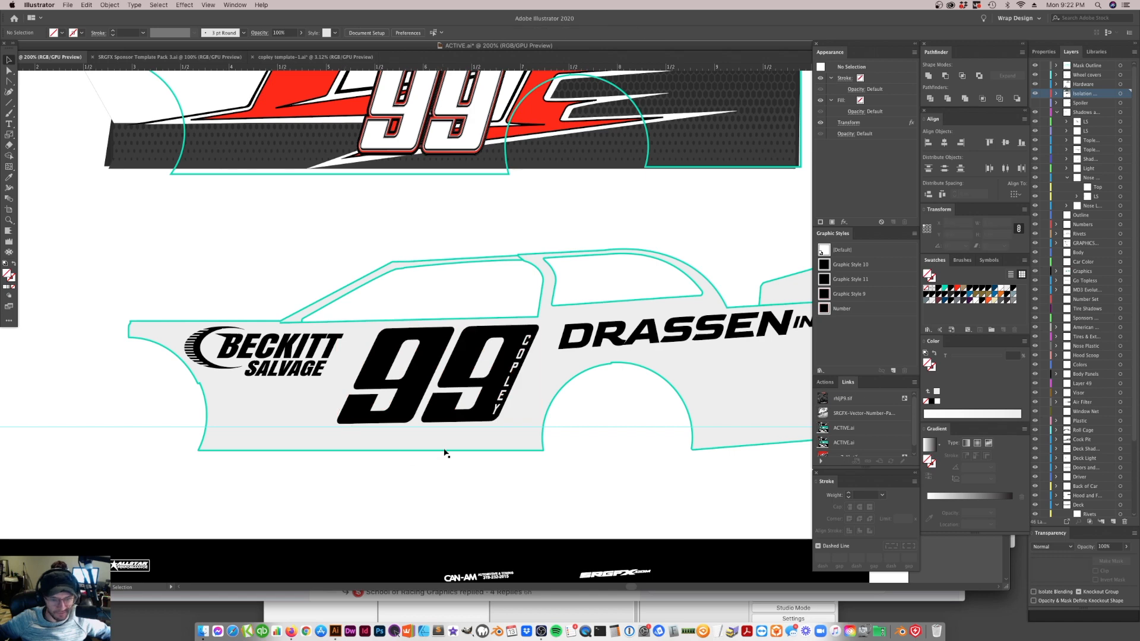
left_click(457, 412)
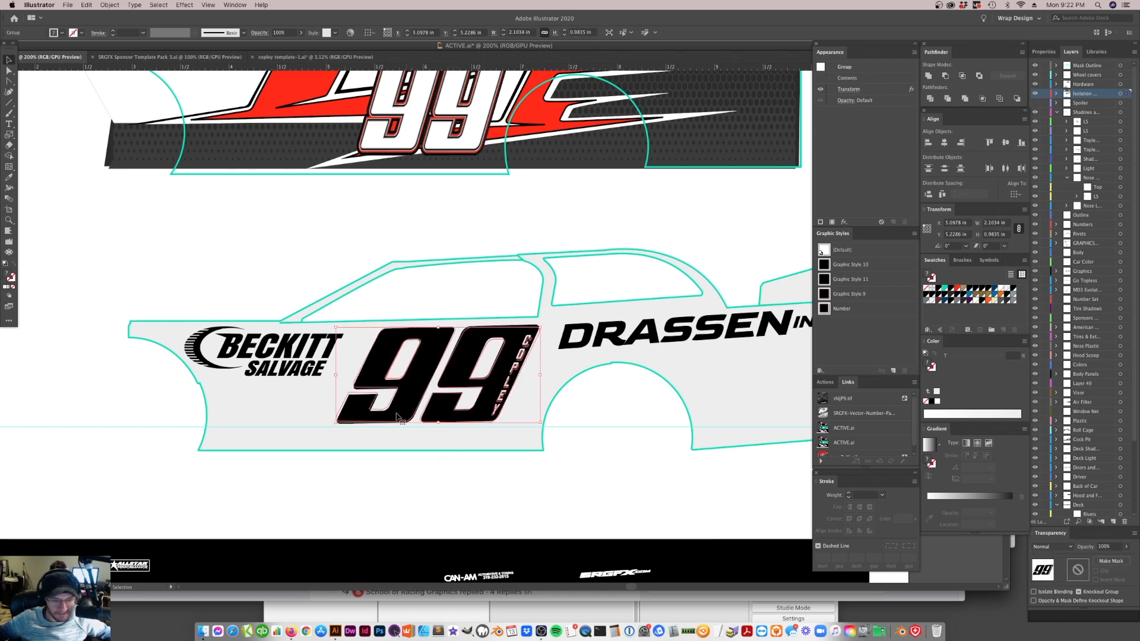
key("e")
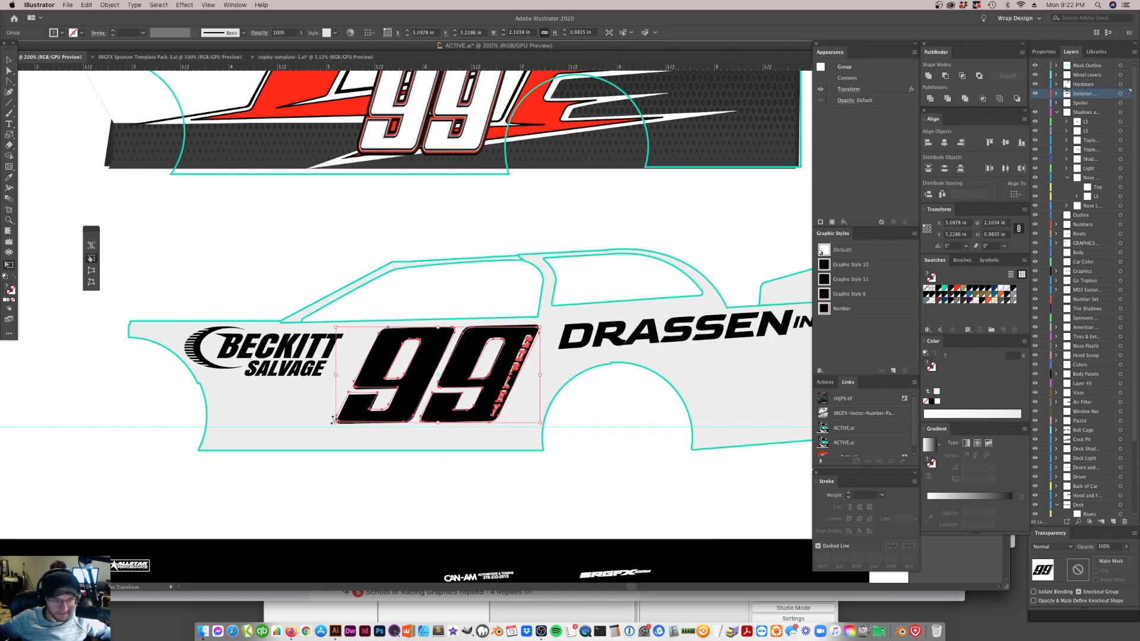
left_click(91, 282)
left_click_drag(341, 429, 340, 429)
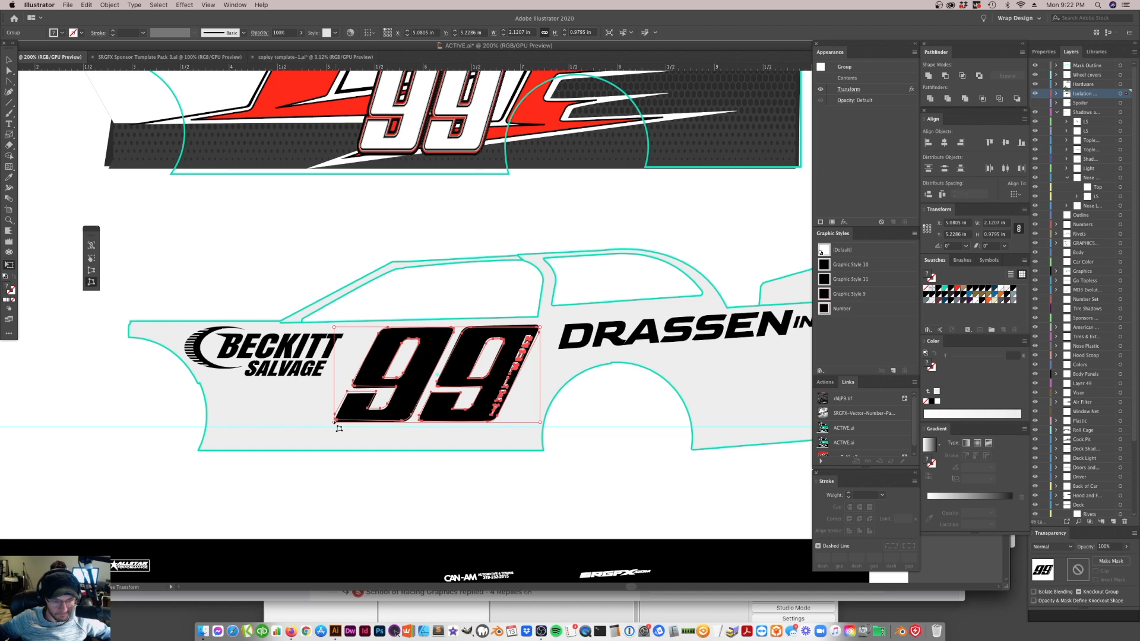
key("v")
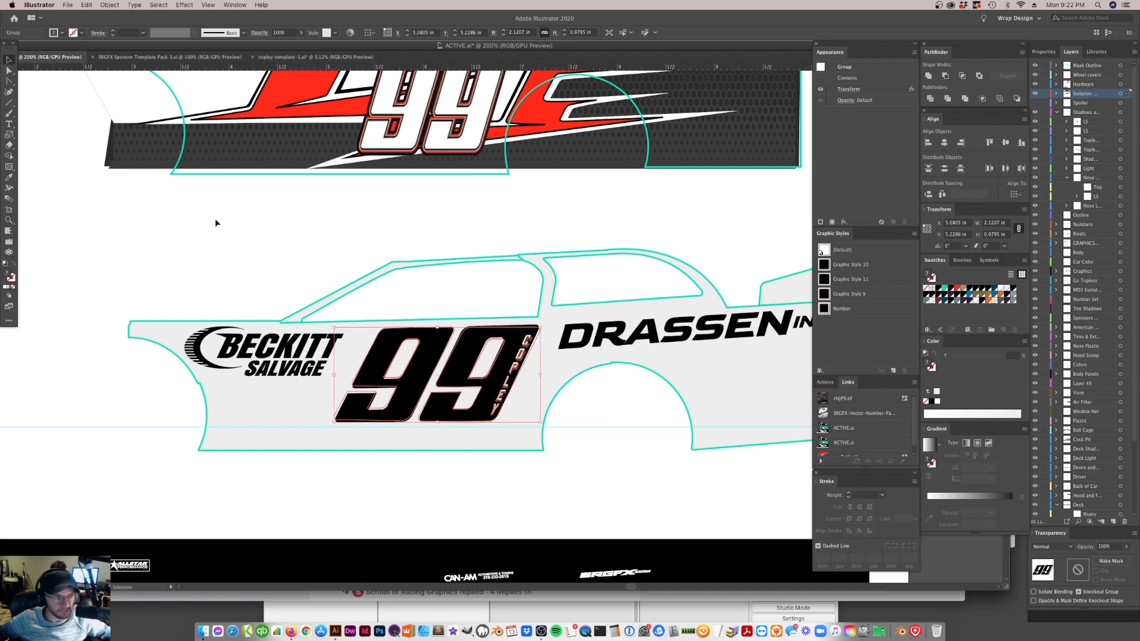
left_click(309, 387)
Free-distort the lower front corner of the 99 back inward, to about 2.10 in overall width
left_click(397, 414)
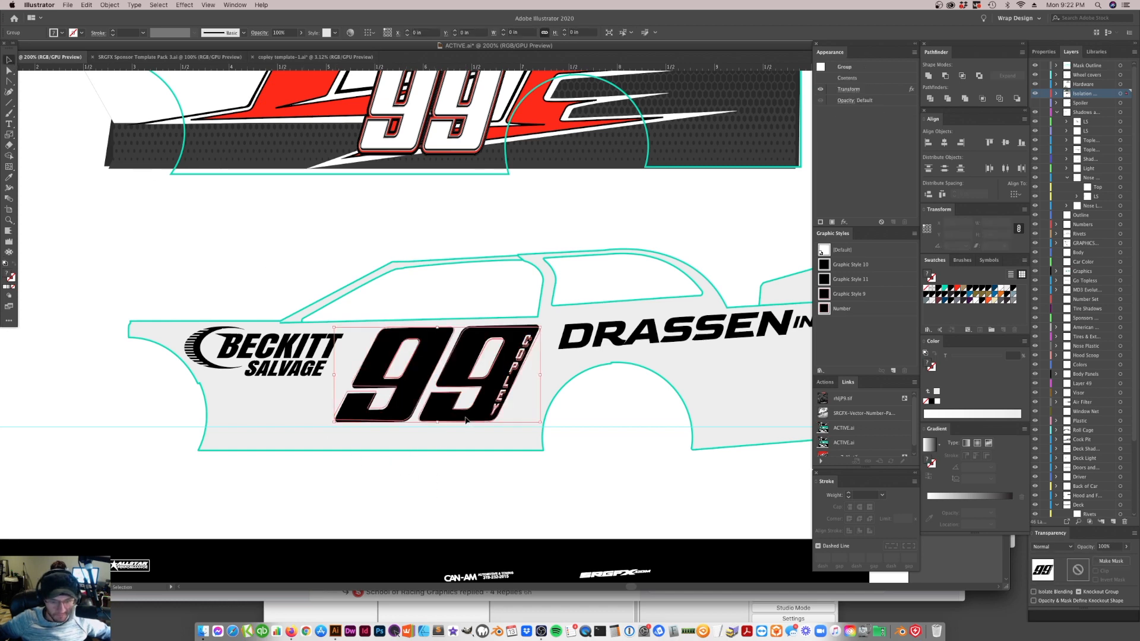
key("e")
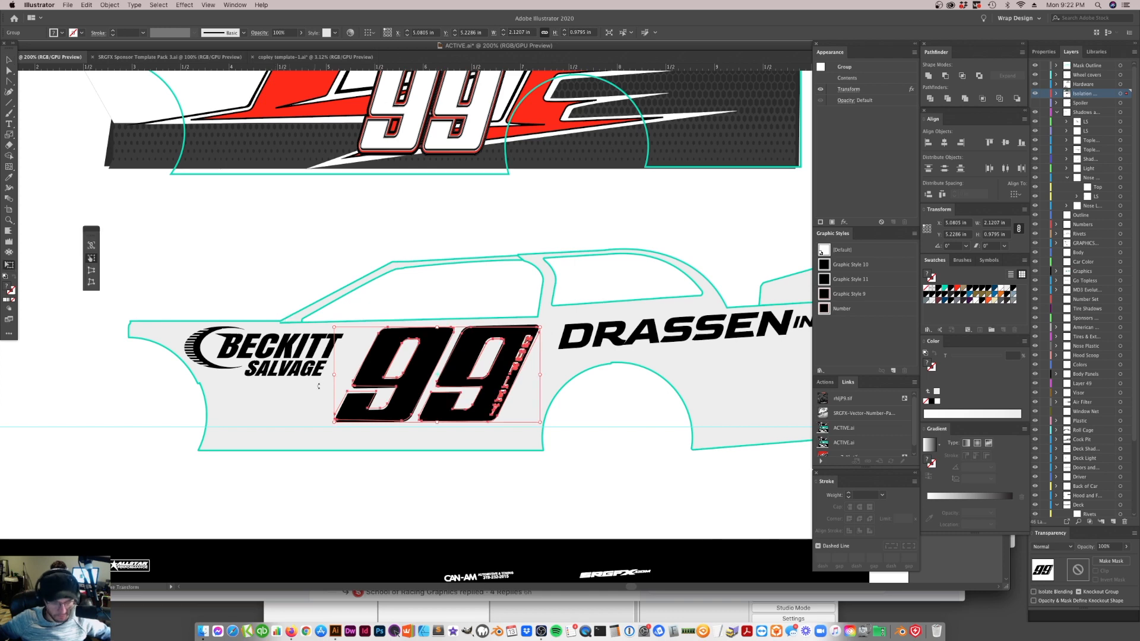
left_click(91, 282)
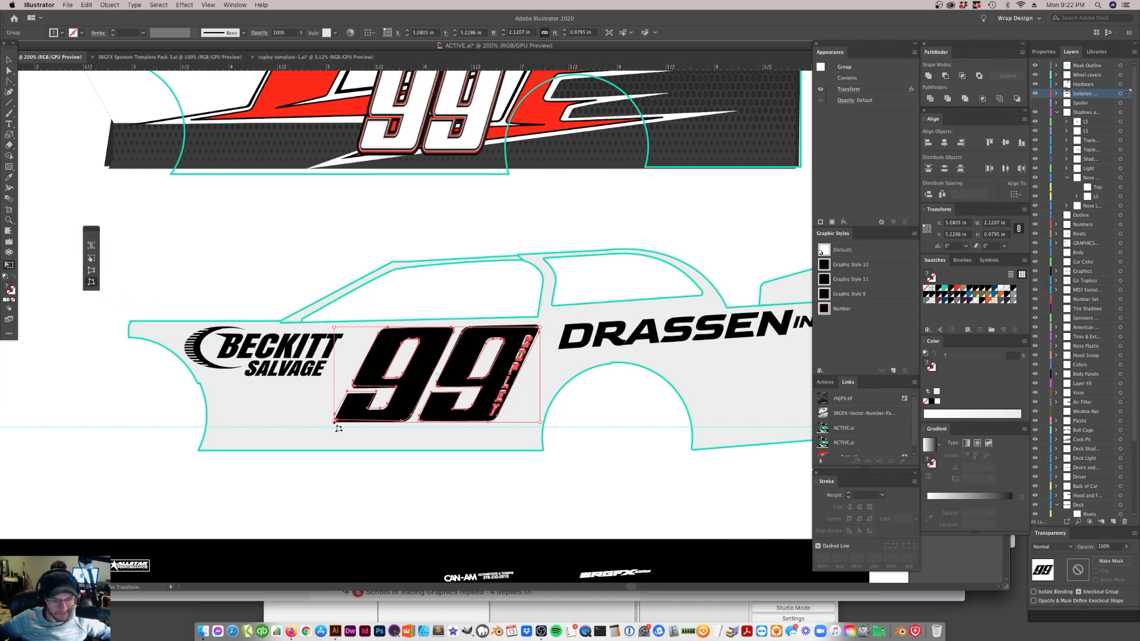
left_click_drag(335, 420, 337, 424)
key("q")
left_click(380, 464)
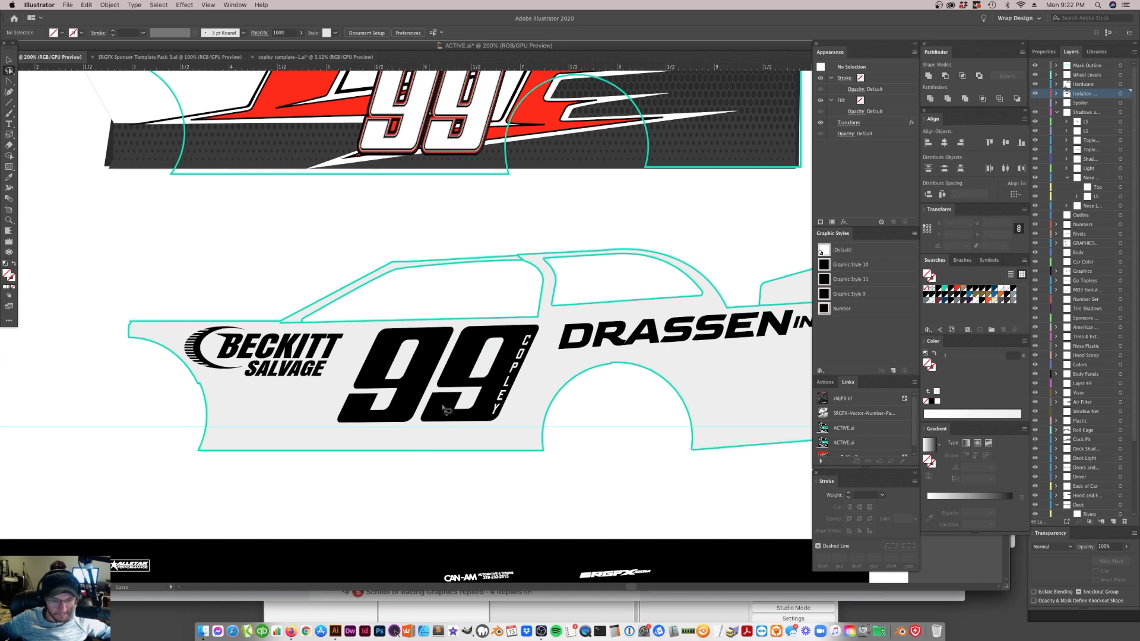
Fine-tune the 99's lower front corner with Free Distort, to about 2.09 in wide and 0.98 in high overall
left_click(10, 60)
left_click(423, 369)
key("e")
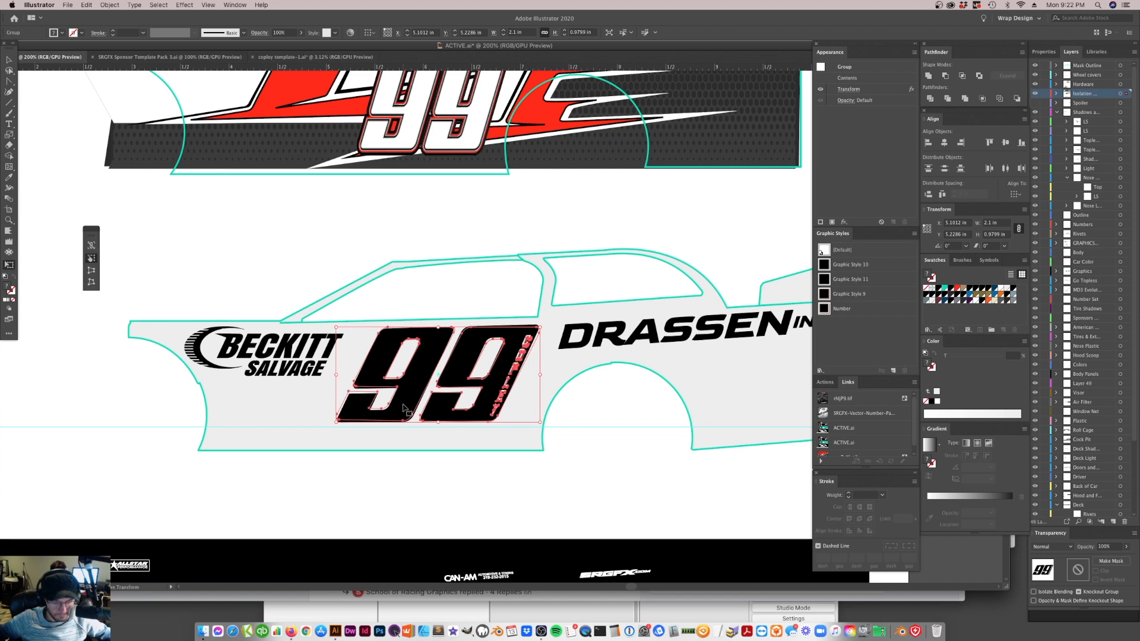
left_click(91, 283)
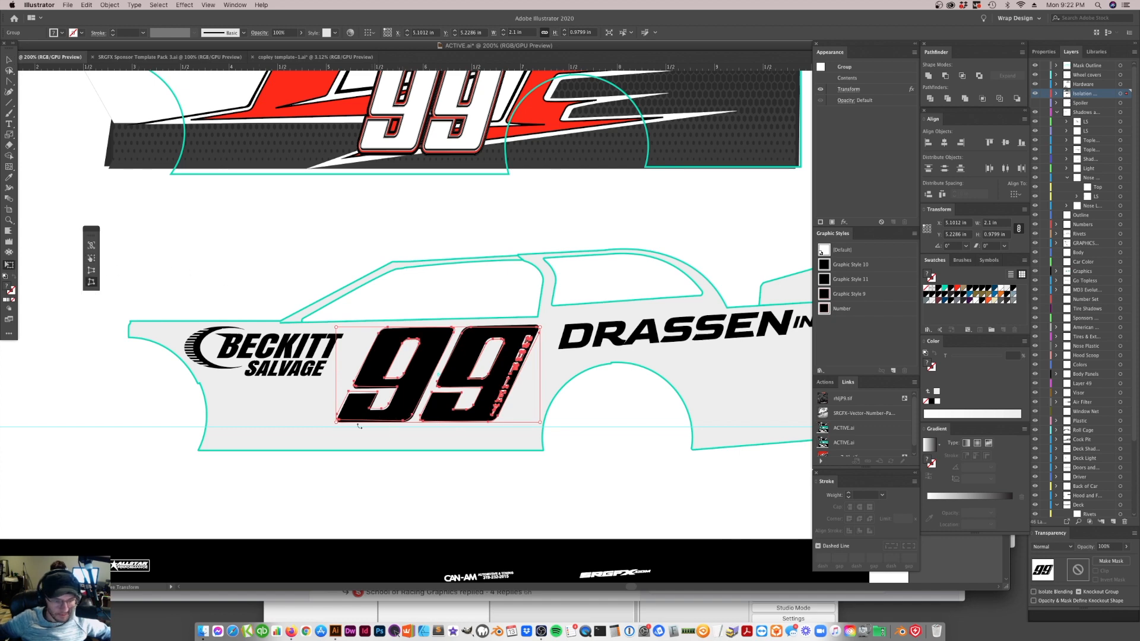
mouse_move(341, 429)
left_mouse_down()
mouse_move(331, 428)
mouse_move(342, 428)
left_mouse_up()
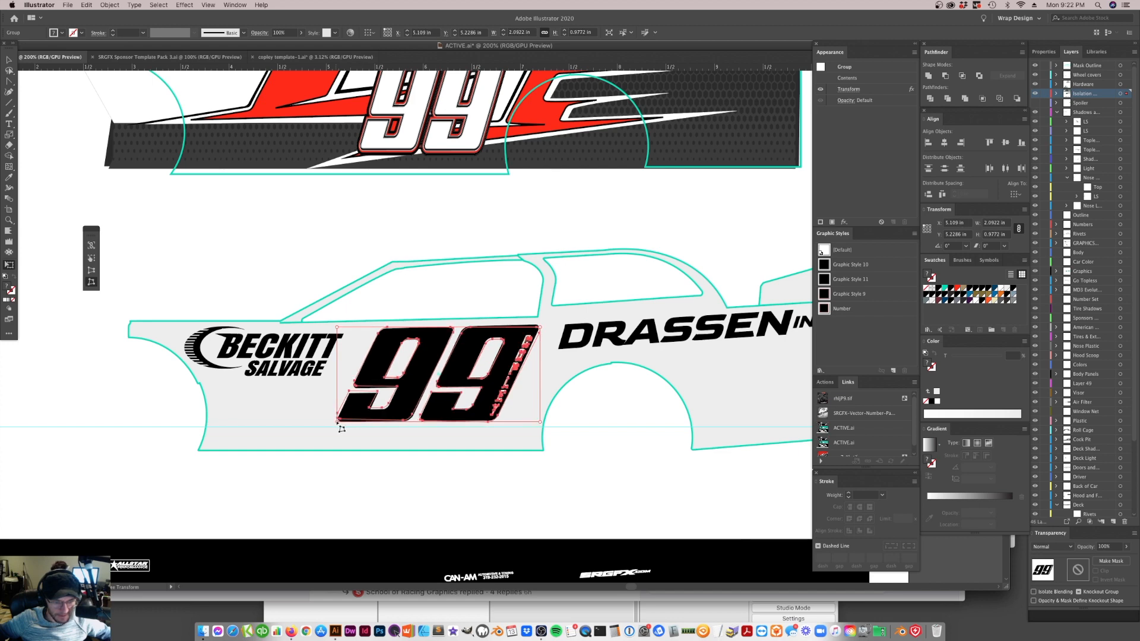
left_click(6, 50)
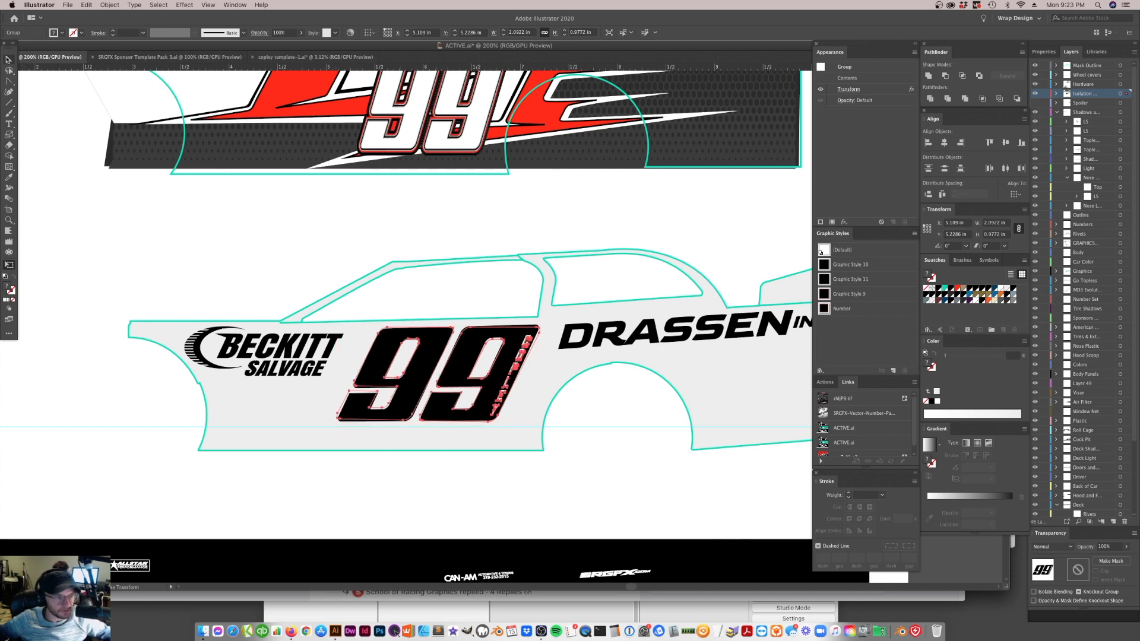
left_click(354, 429)
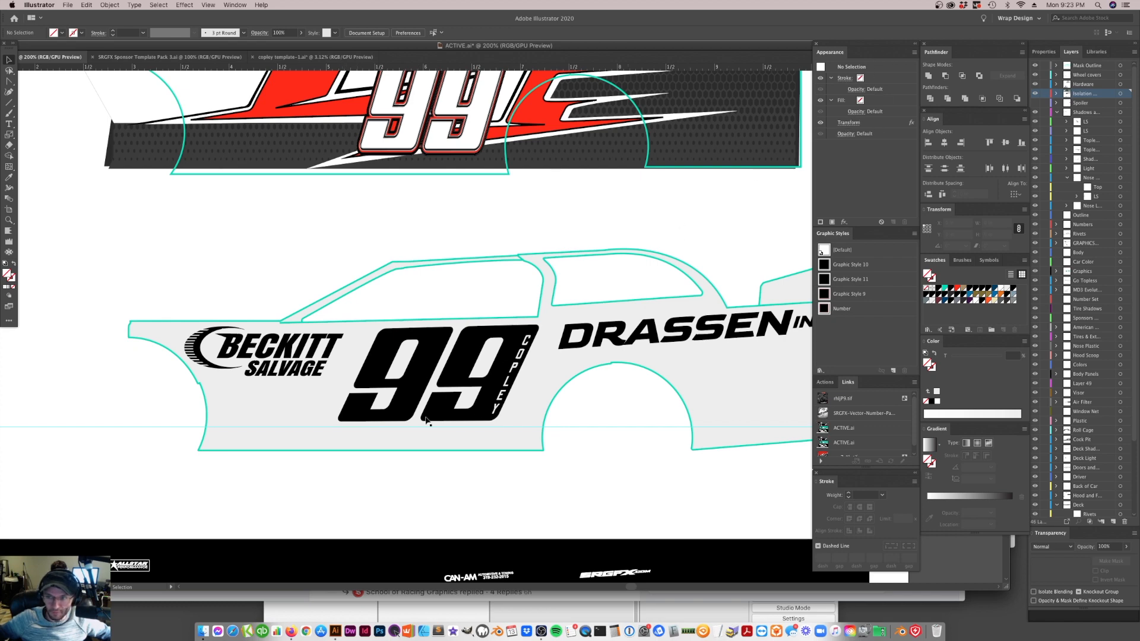
Try free-distorting the lower front corner of the 99 outward and up, to about 2.10 in wide and 0.97 in high
left_click(387, 421)
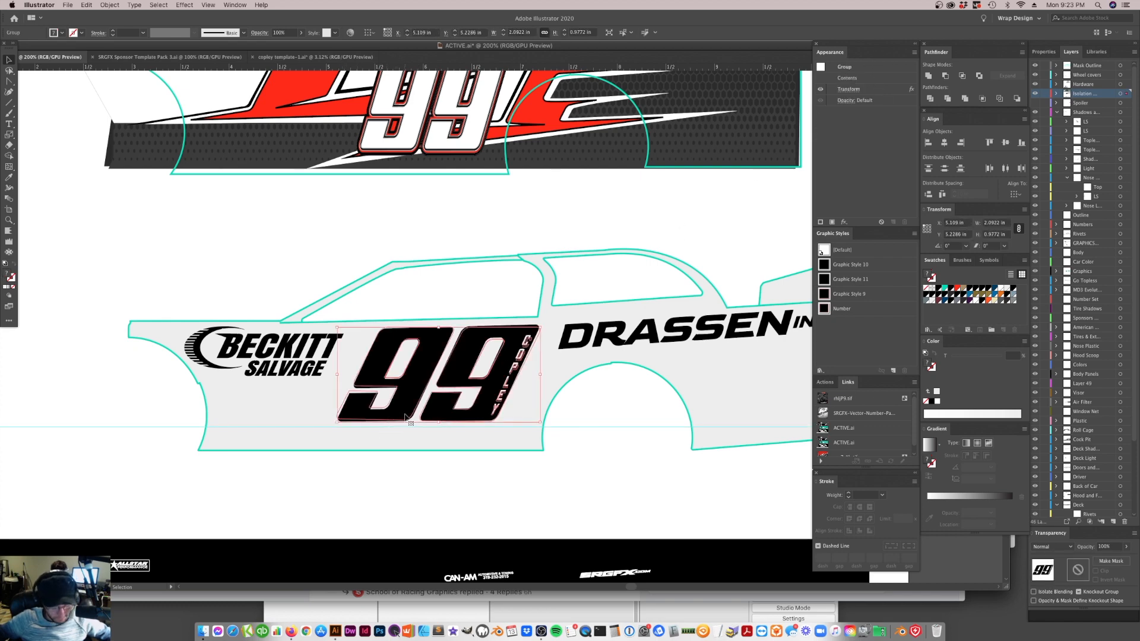
key("e")
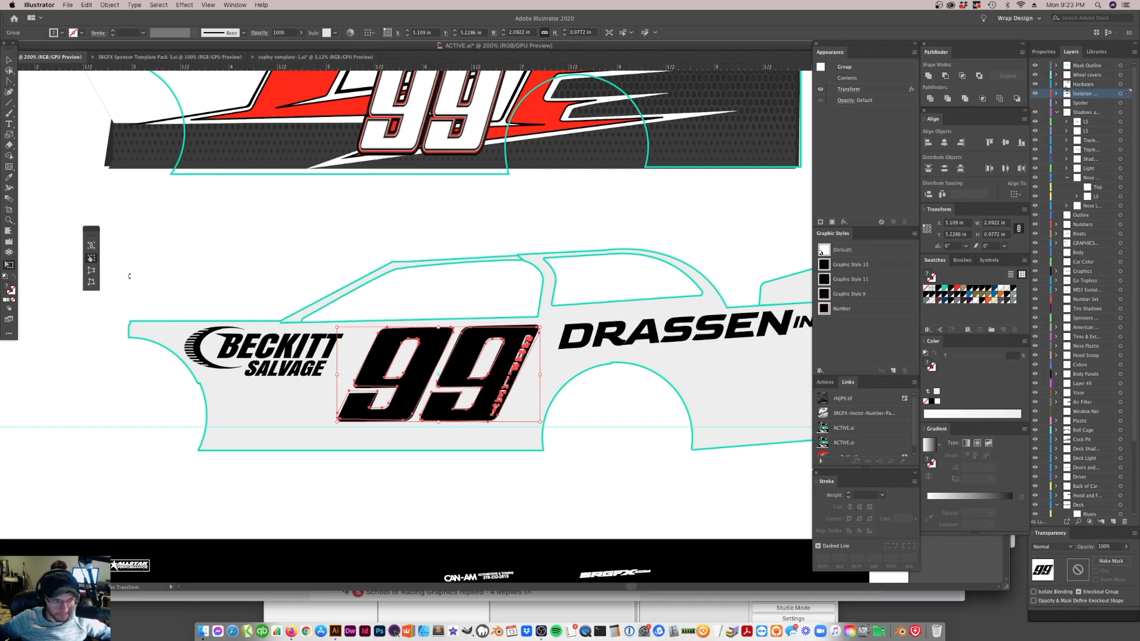
left_click(91, 284)
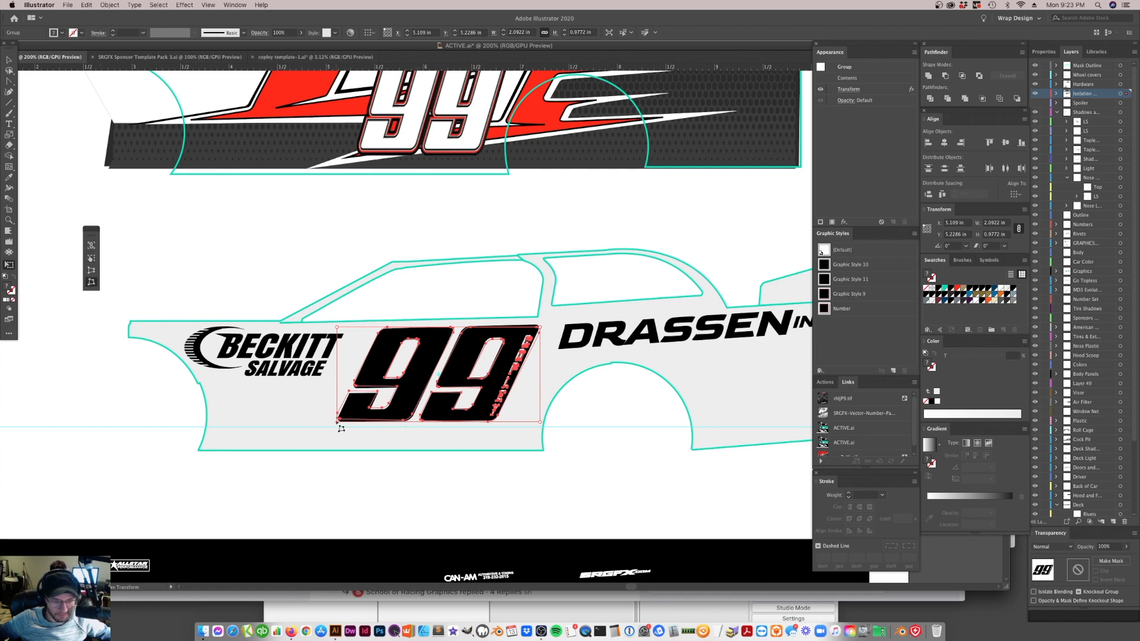
left_click_drag(341, 428, 339, 428)
key("Tab")
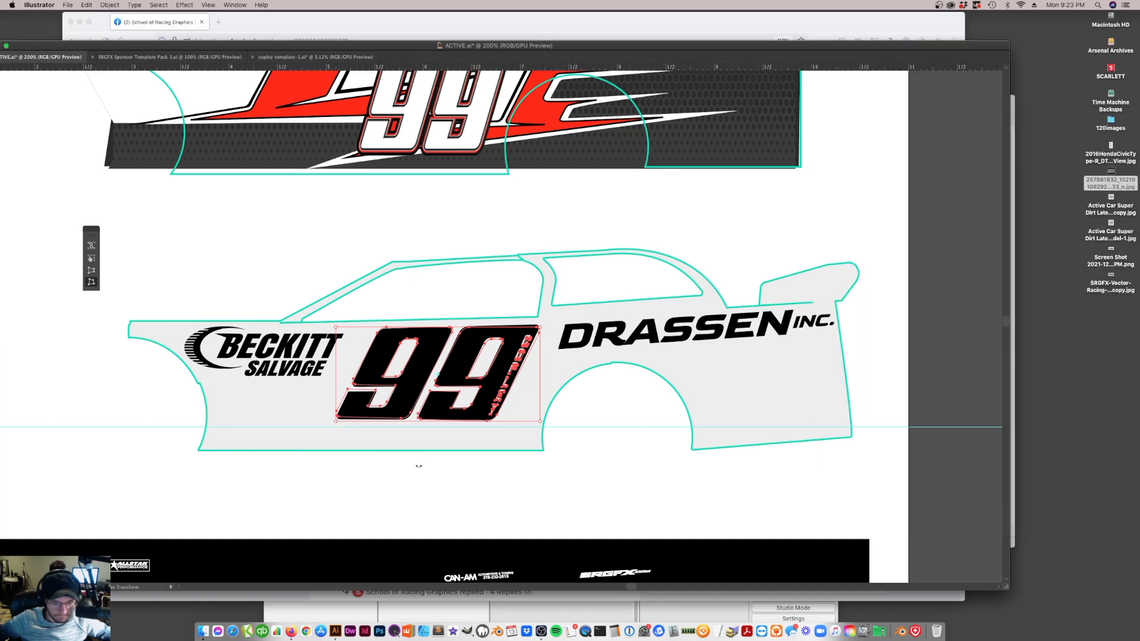
key("Tab")
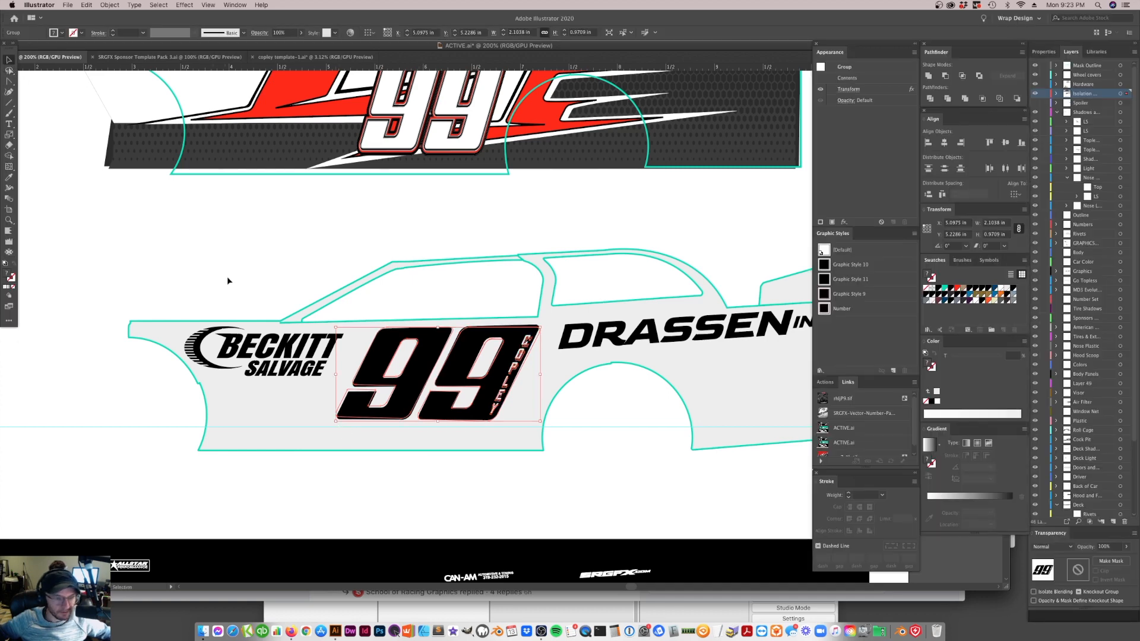
key("a")
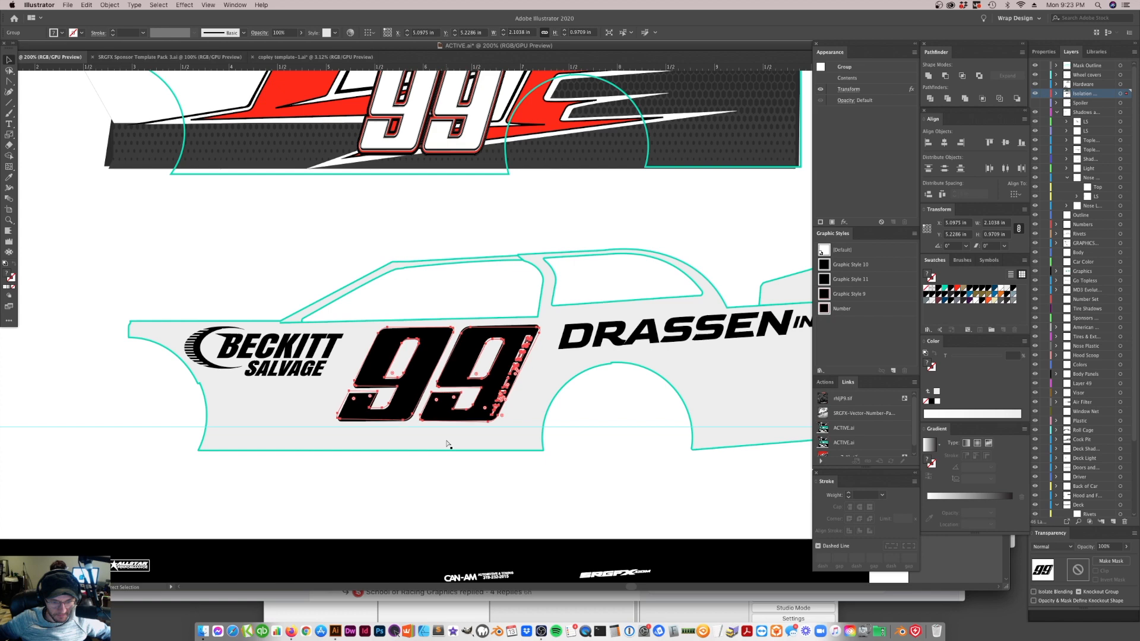
key("v")
left_click(326, 249)
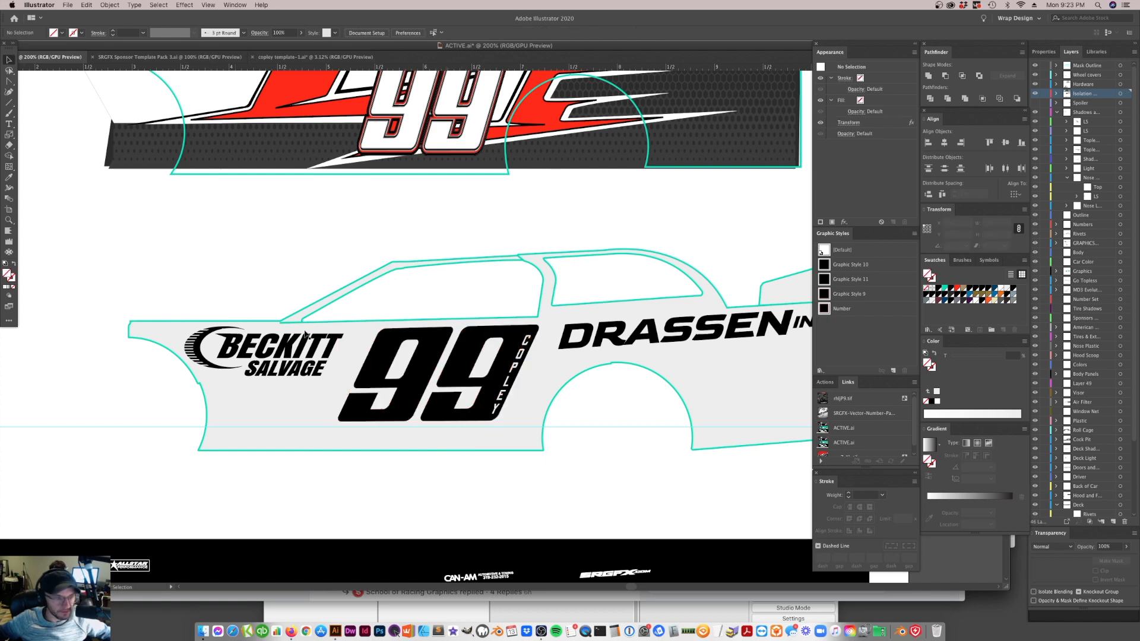
Isolate the 99 group and nudge the driver-name lettering slightly toward the car's front, keeping it within the second digit's stem
left_click(471, 353)
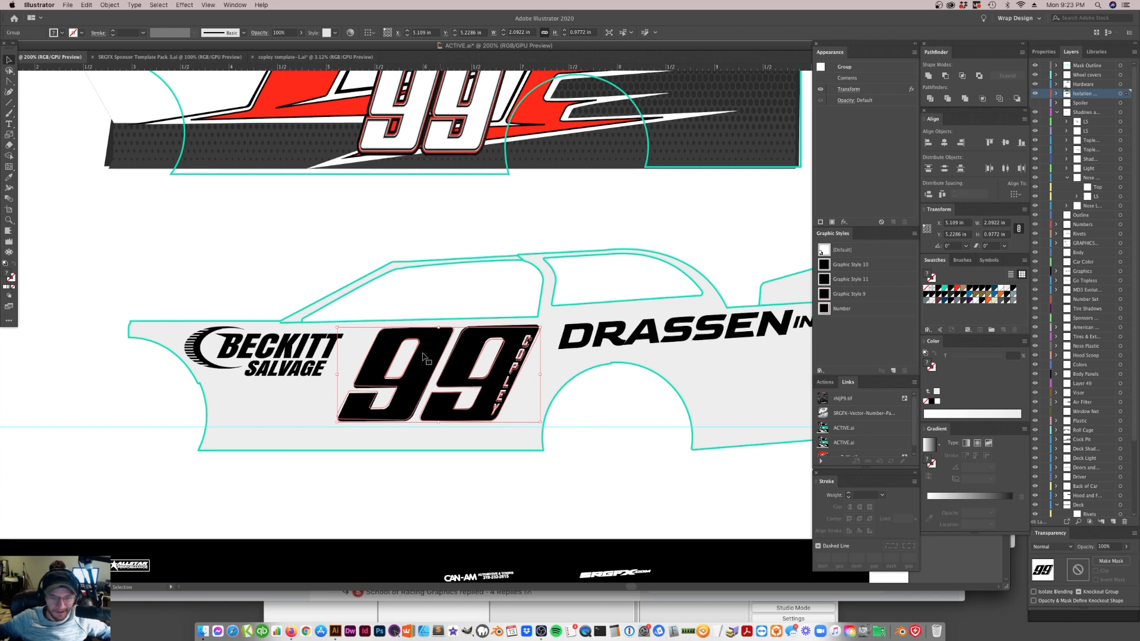
double_click(521, 364)
key("Left")
key("Left")
key("Left")
key("Left")
key("Left")
key("Left")
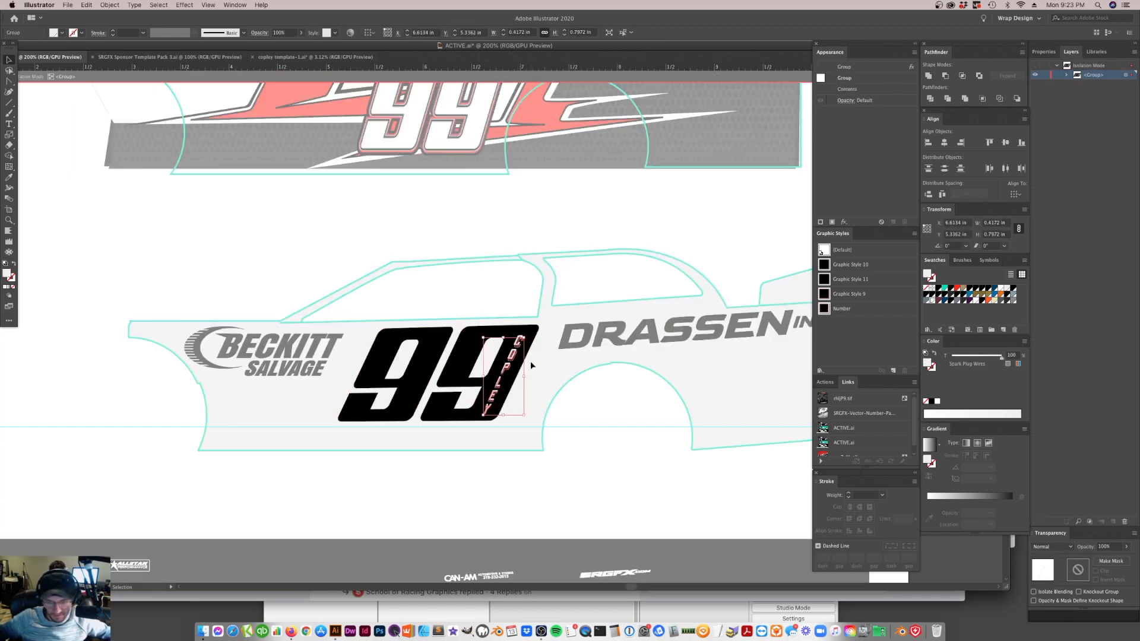
key("Left")
left_click(569, 460)
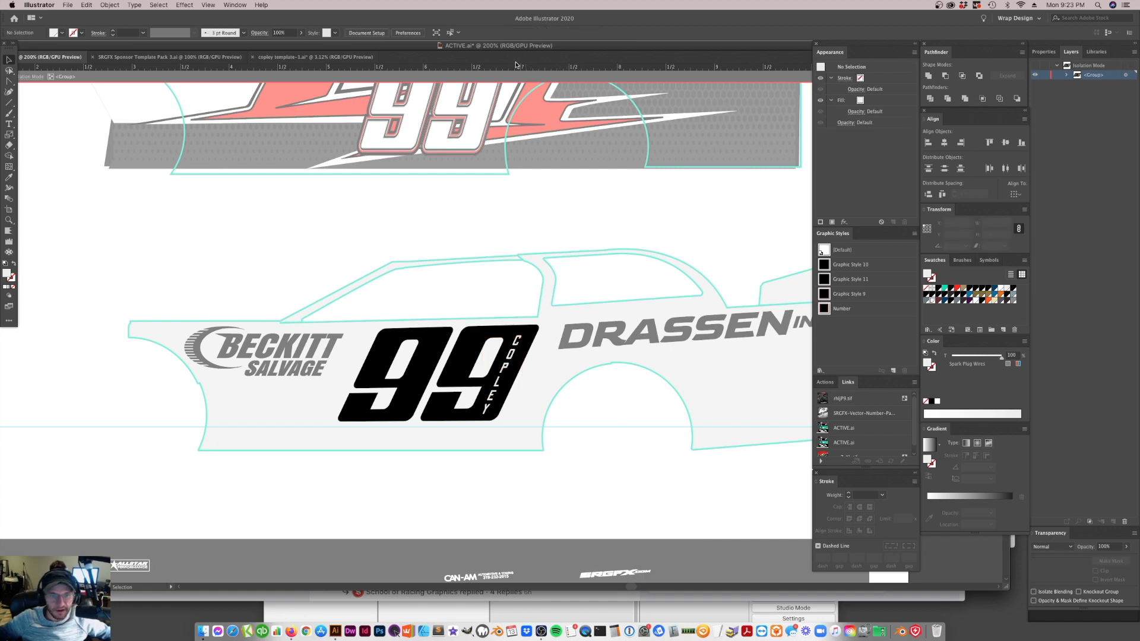
left_click(502, 80)
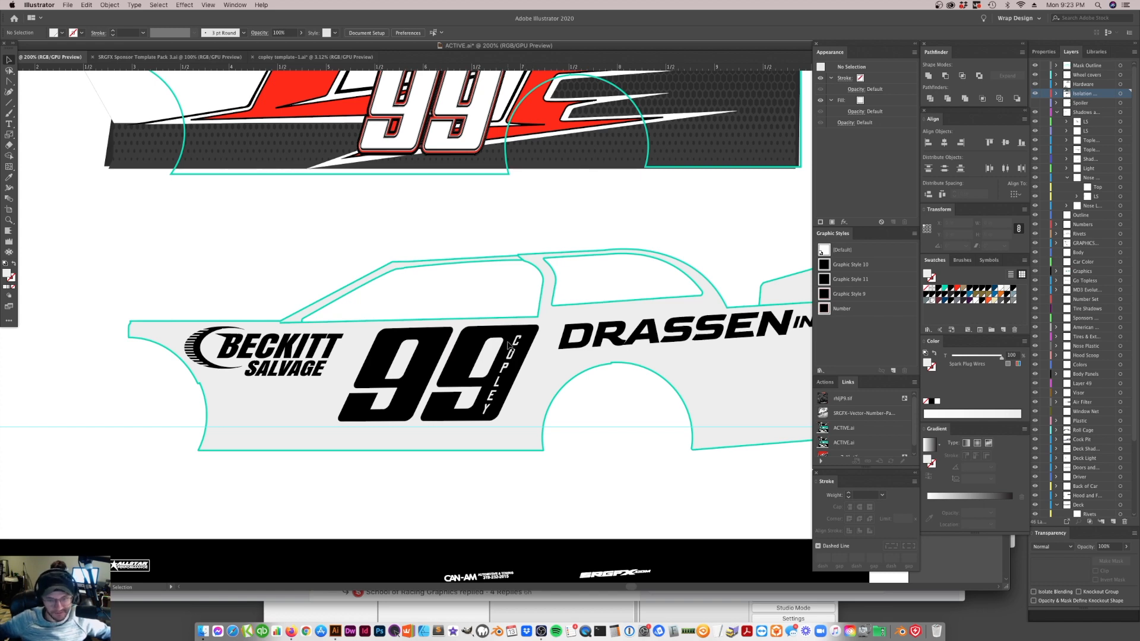
left_click(517, 365)
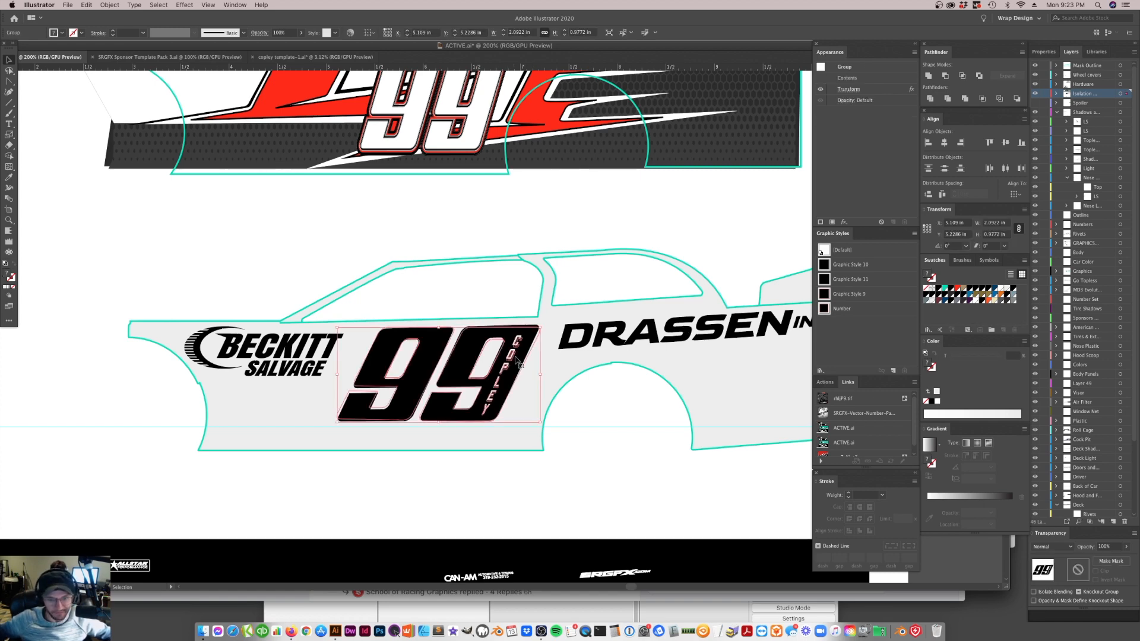
left_click(587, 461)
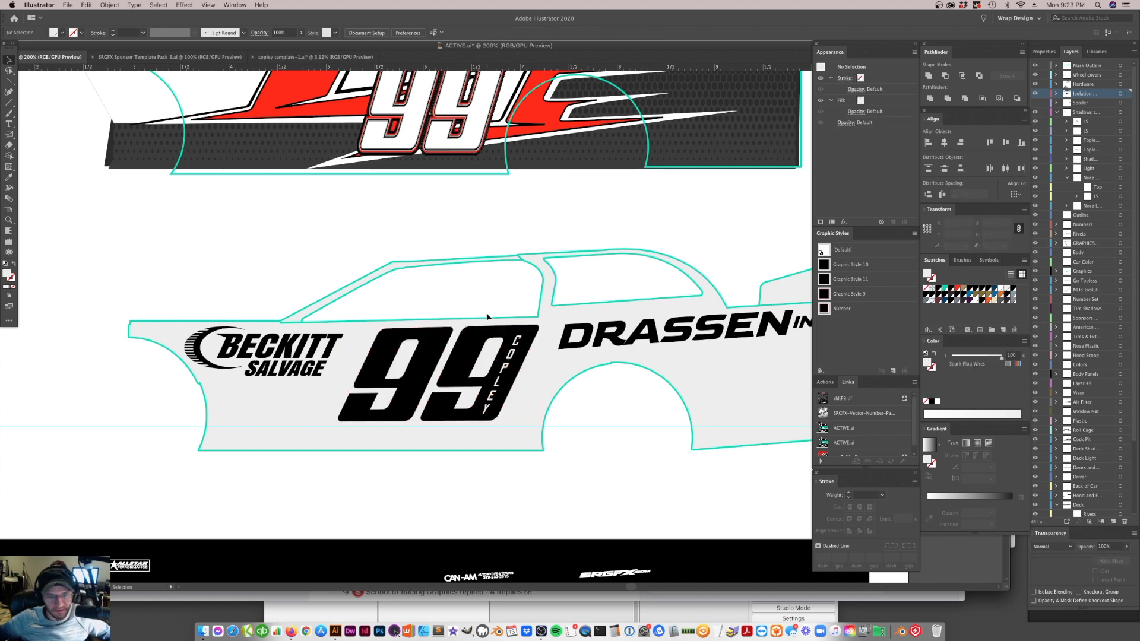
left_click(361, 409)
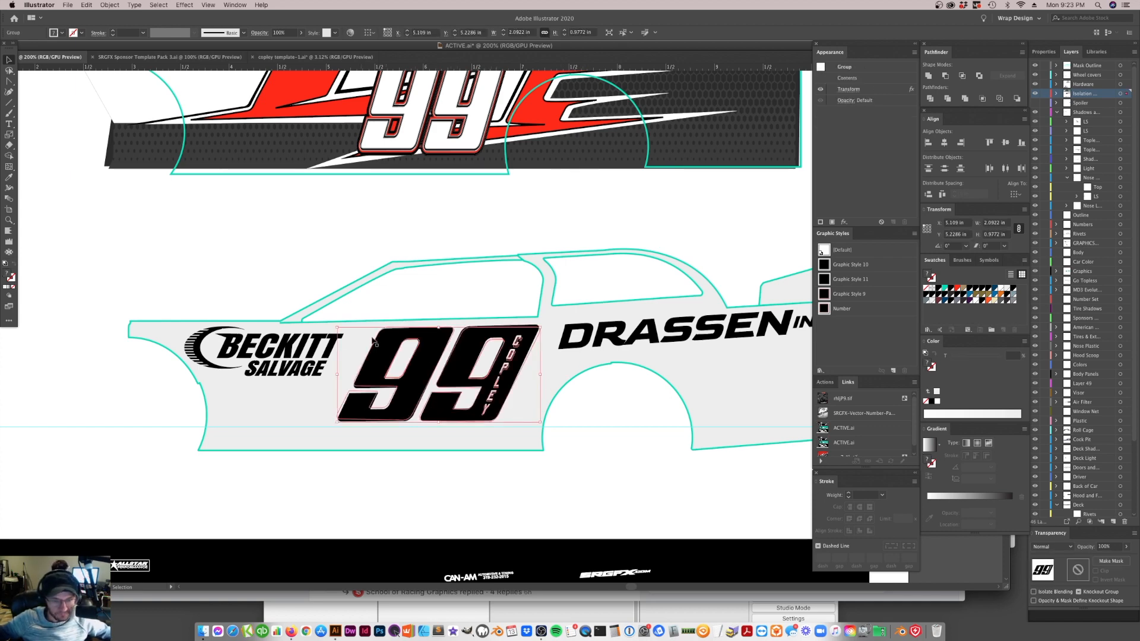
left_click(537, 498)
key("super+minus")
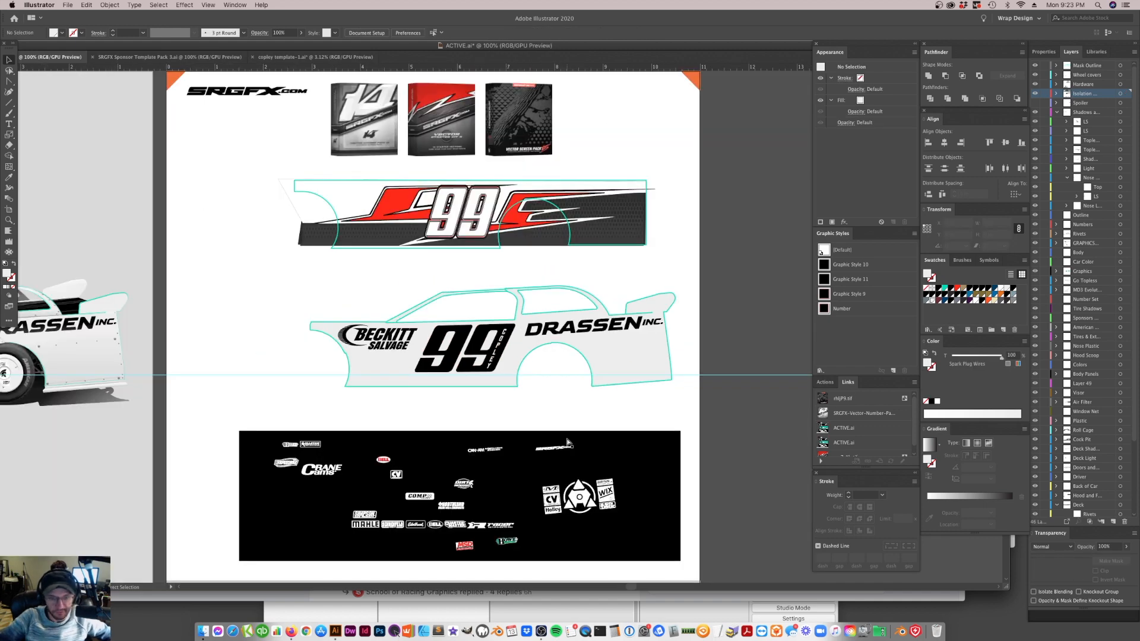
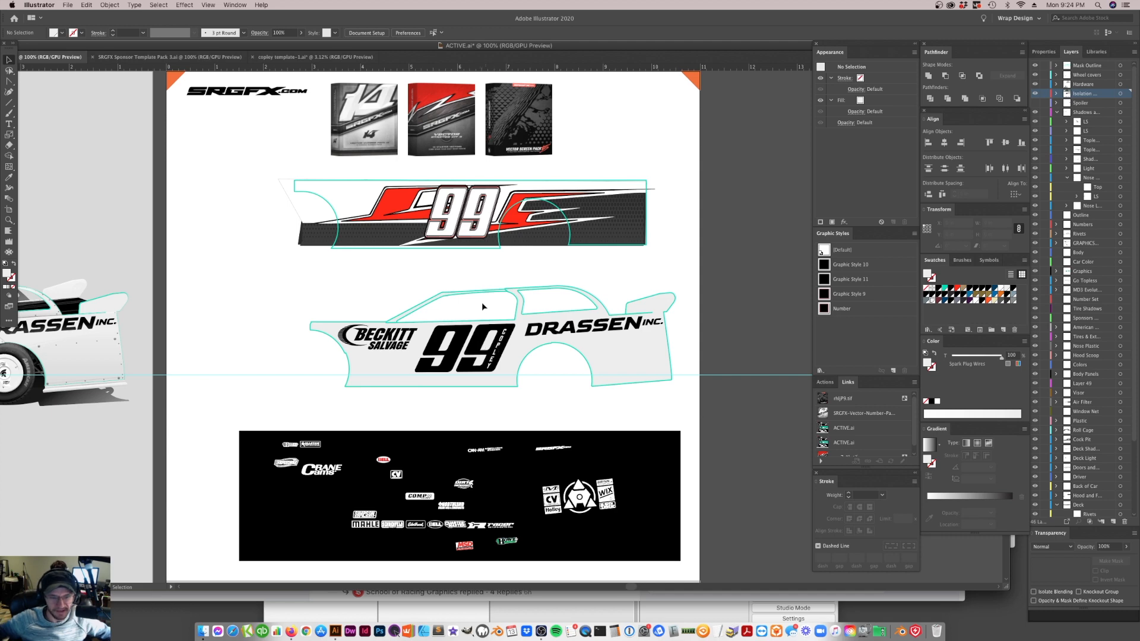
Examine the slanted 99 and driver-name lettering on the car side, checking the fit between the sponsor logos and body lines
left_click(10, 222)
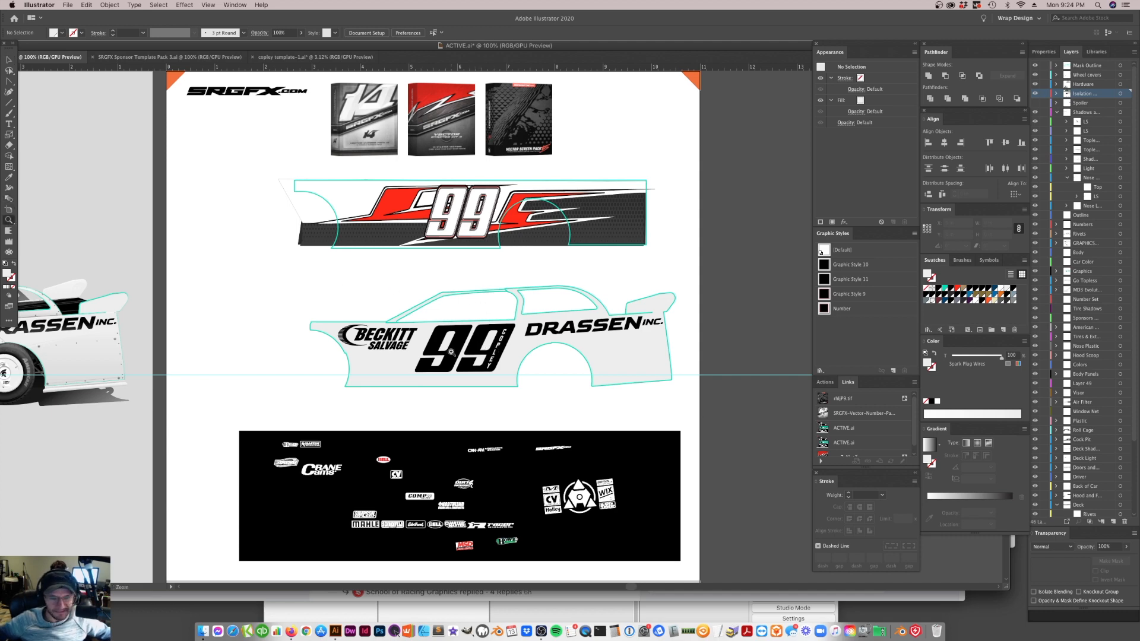
left_click(504, 388)
left_click(490, 290)
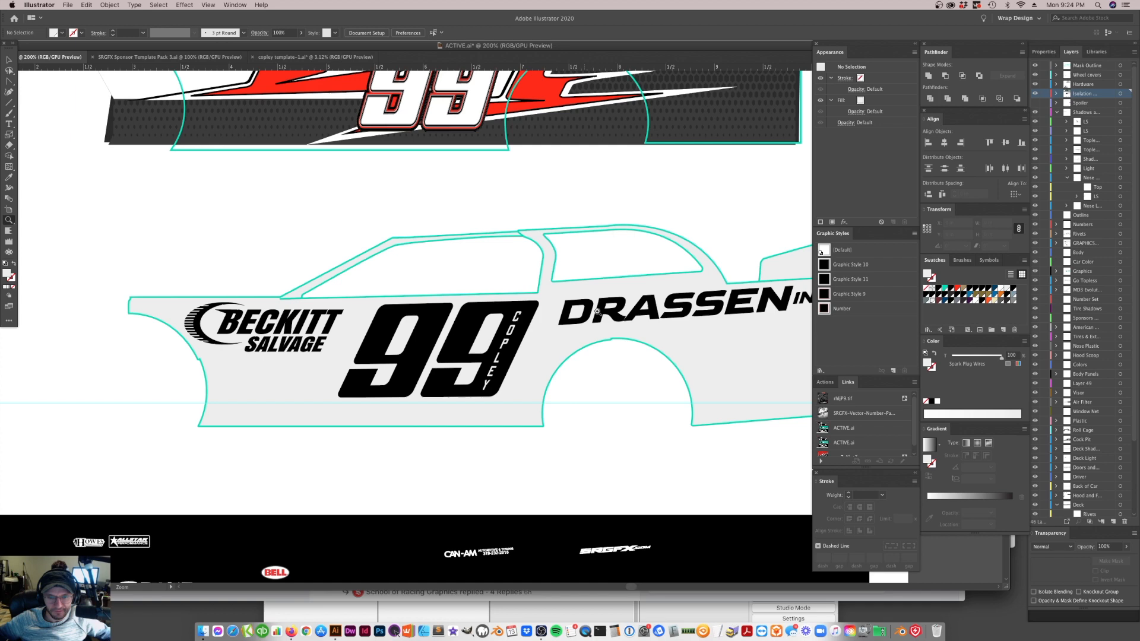
left_click(537, 307, "alt")
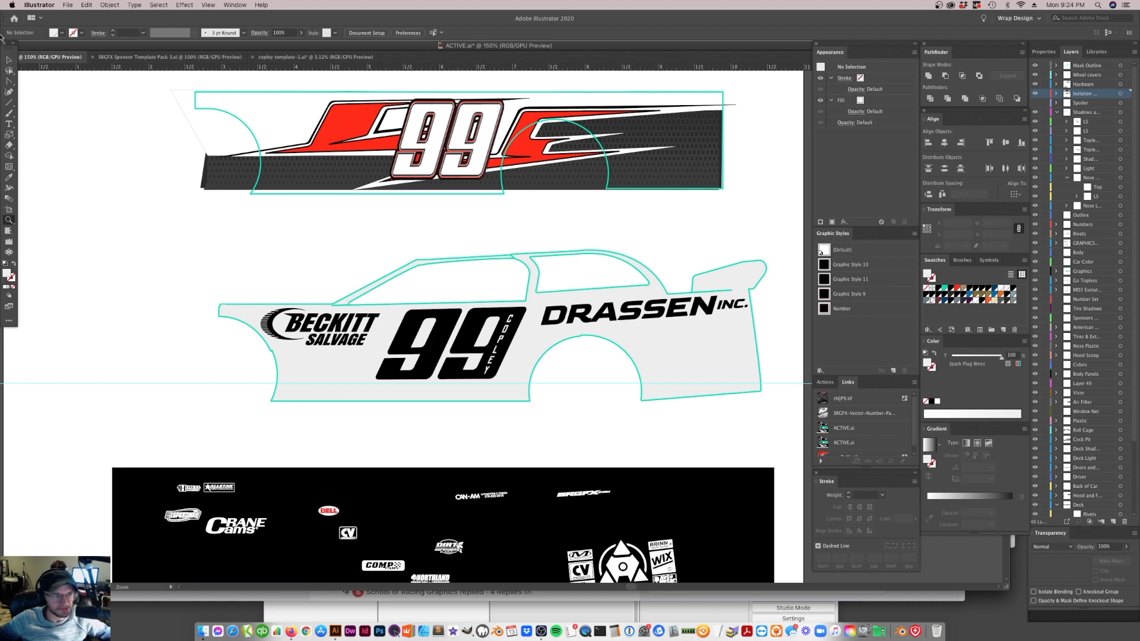
key("v")
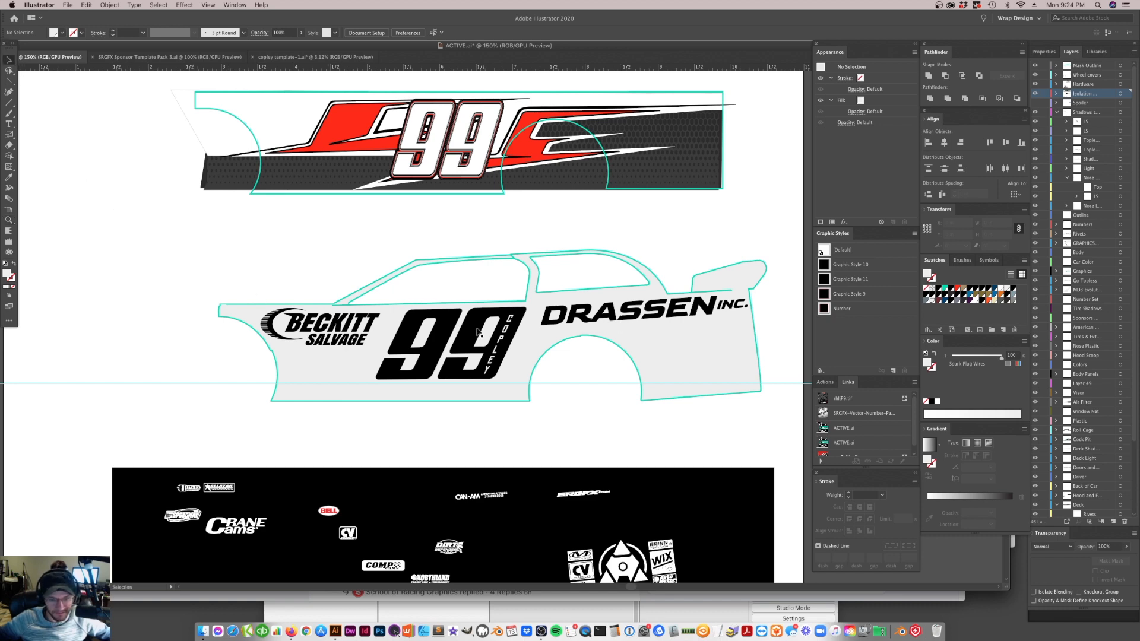
left_click(478, 346)
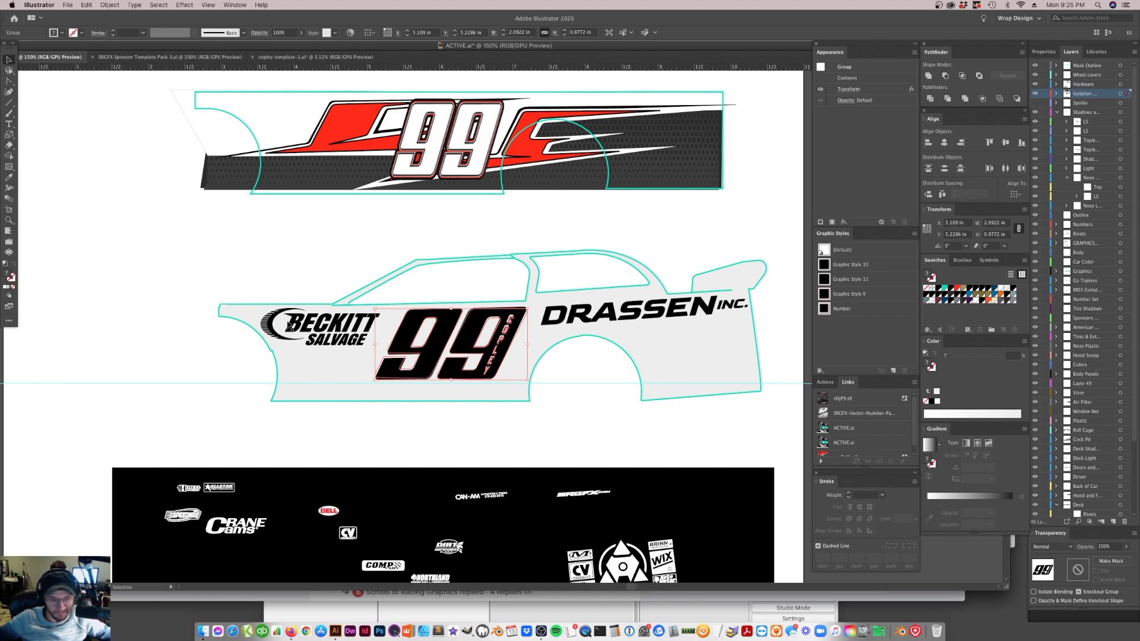
left_click(558, 423)
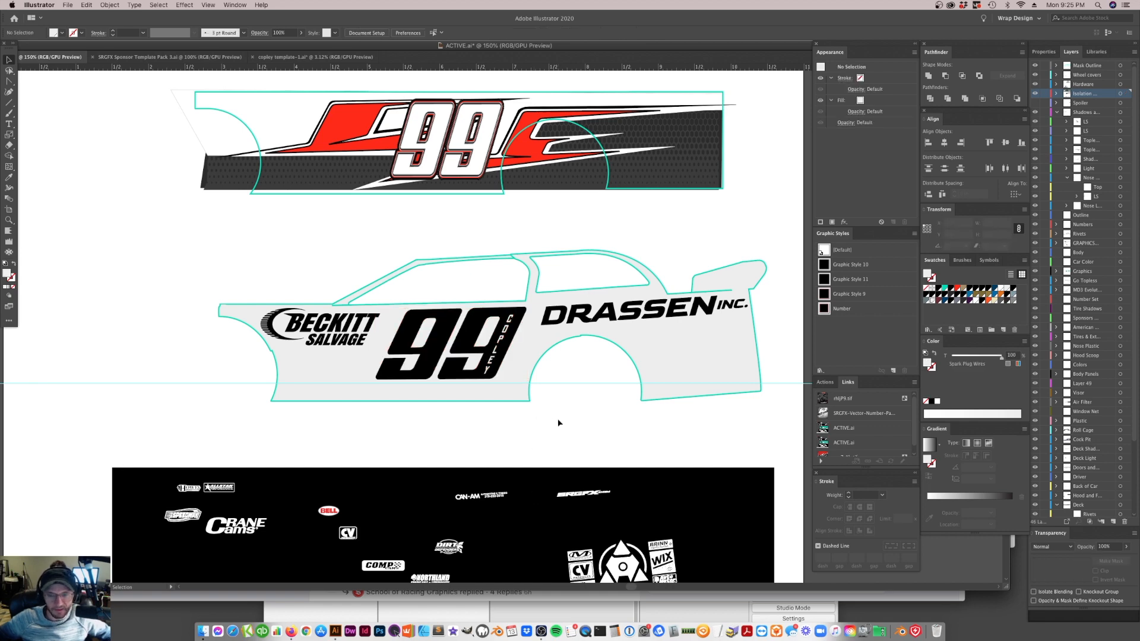
left_click(466, 350)
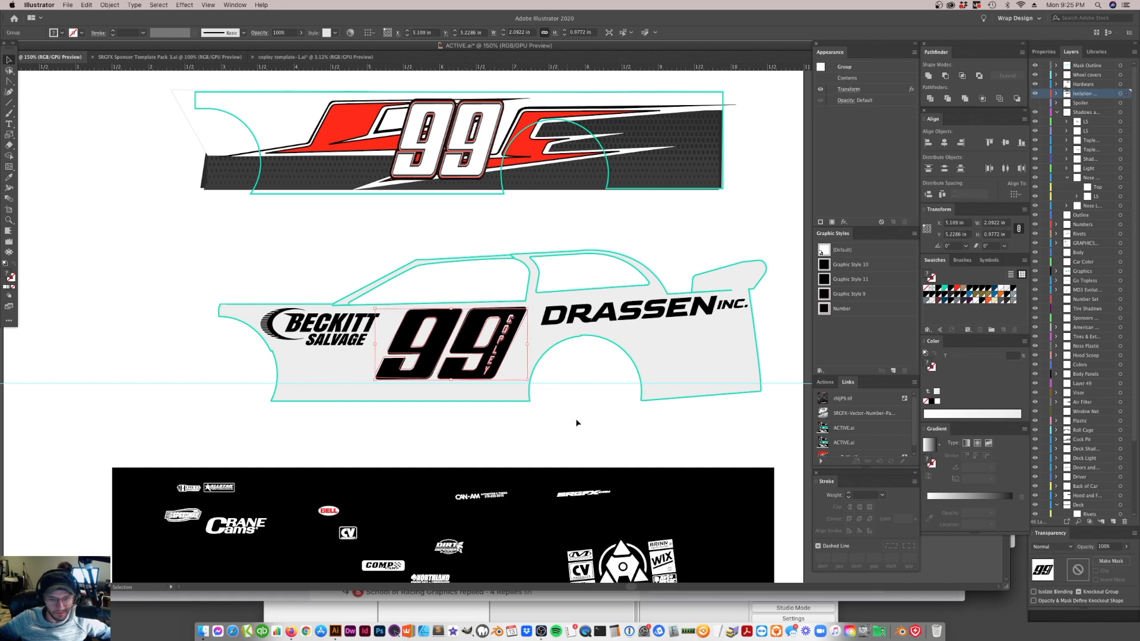
left_click(530, 424)
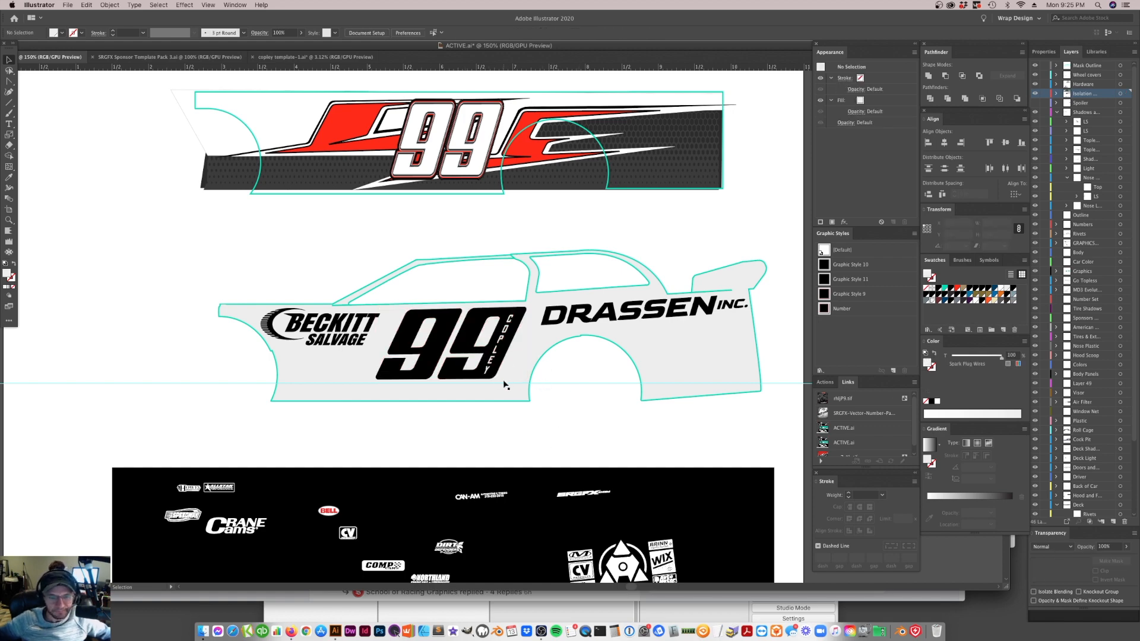
scroll(504, 383, "down", 3)
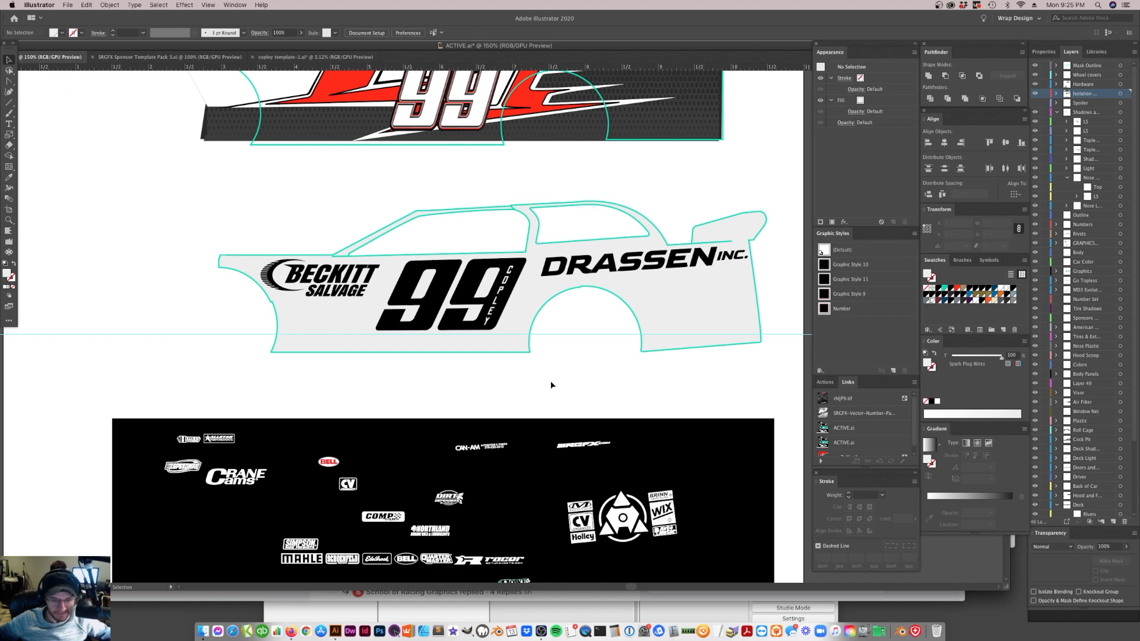
left_click(460, 283)
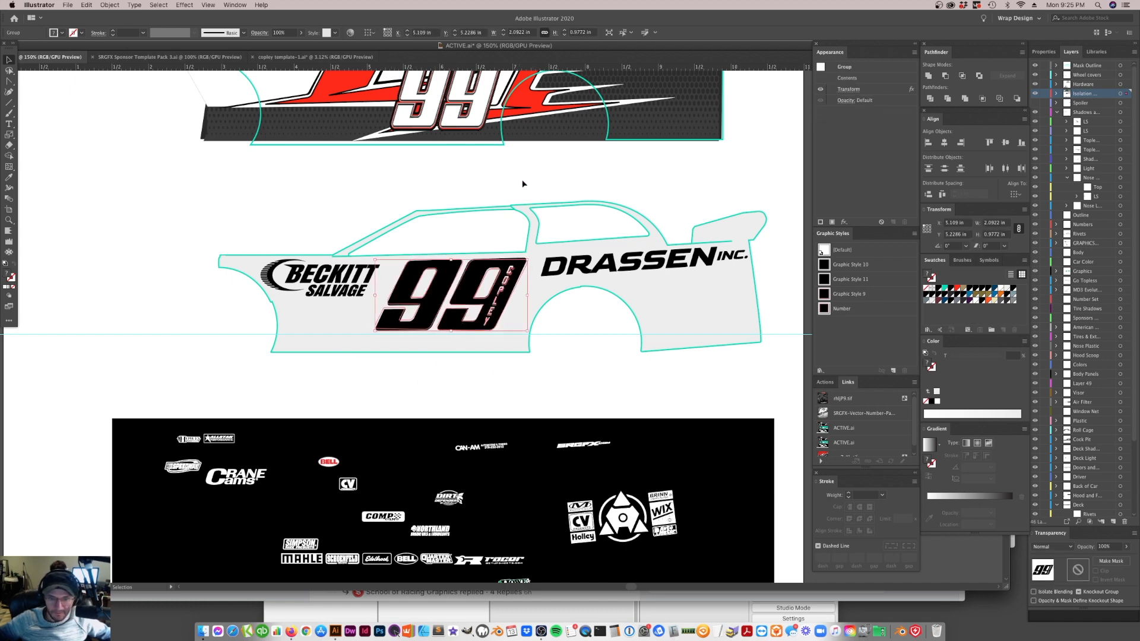
scroll(506, 221, "up", 3)
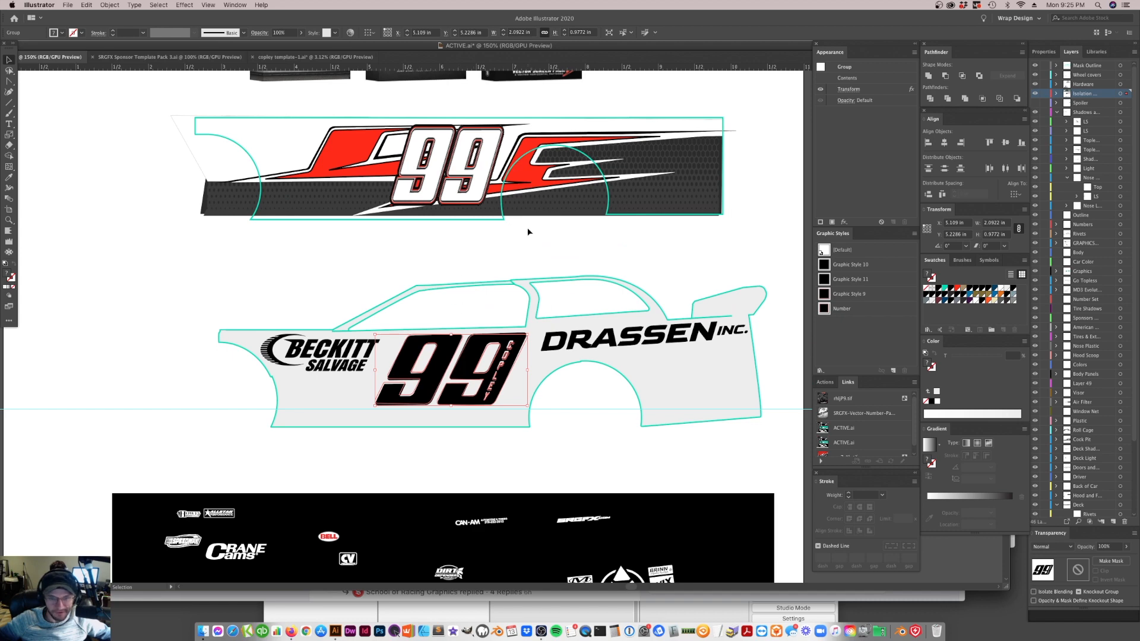
Move the red stripe graphic from the flat sample wrap to the car's lower side, overlapping the rocker area beneath the 99
left_click_drag(548, 181, 547, 215)
key("super+z")
key("super+minus")
key("super+minus")
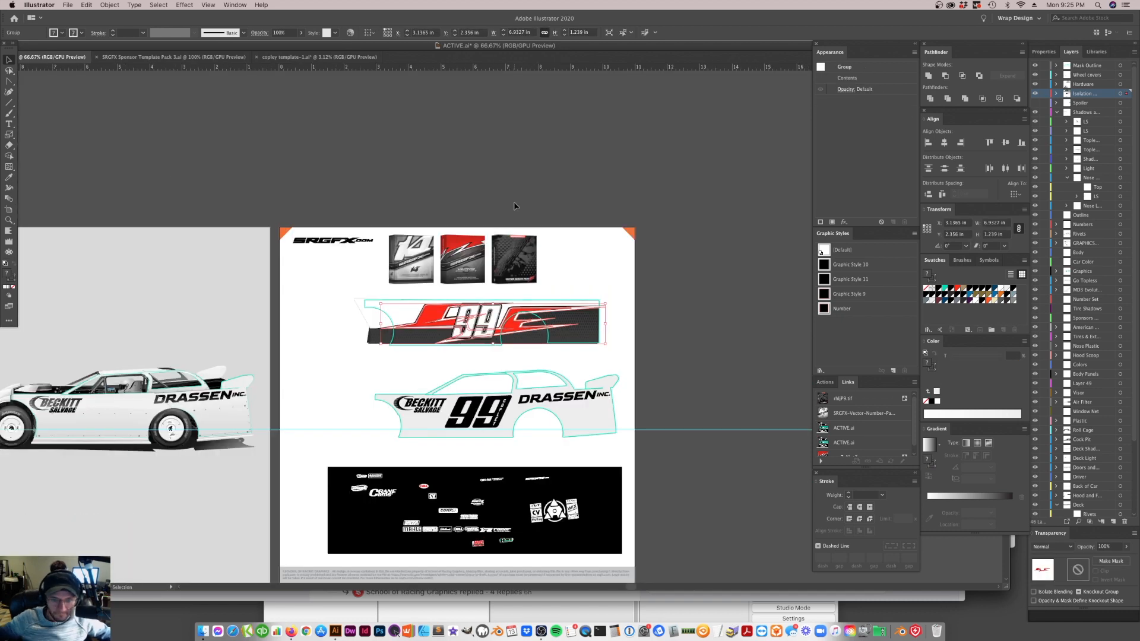
key("super+plus")
key("super+plus")
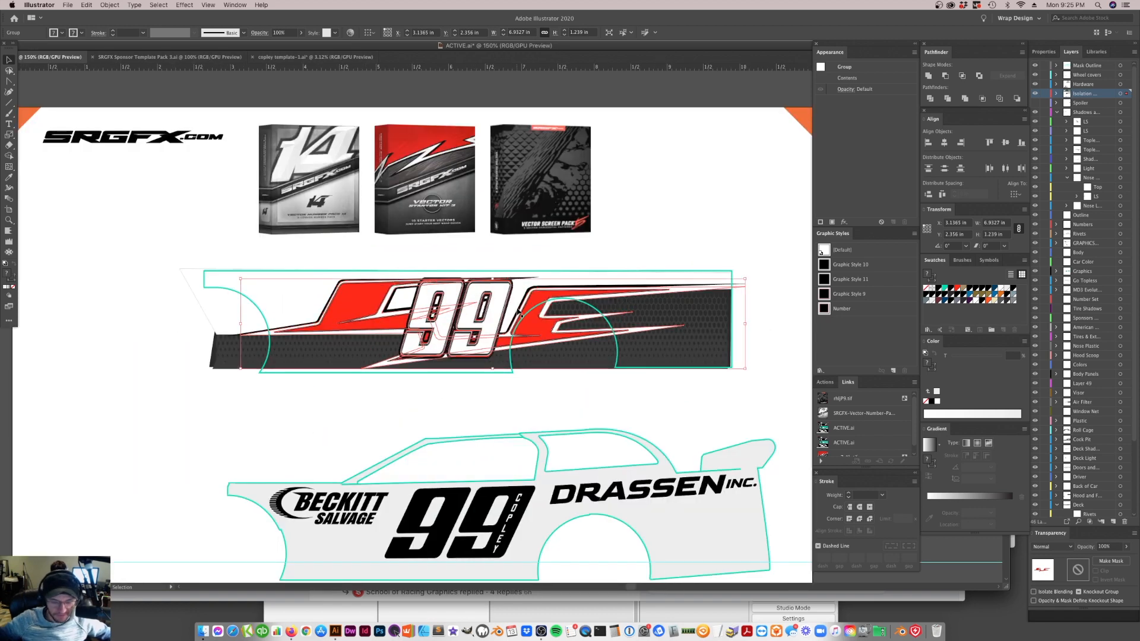
left_click(119, 277)
left_click_drag(369, 305, 178, 202)
scroll(295, 272, "down", 1)
left_click_drag(287, 211, 423, 581)
scroll(535, 494, "down", 1)
scroll(536, 494, "down", 4)
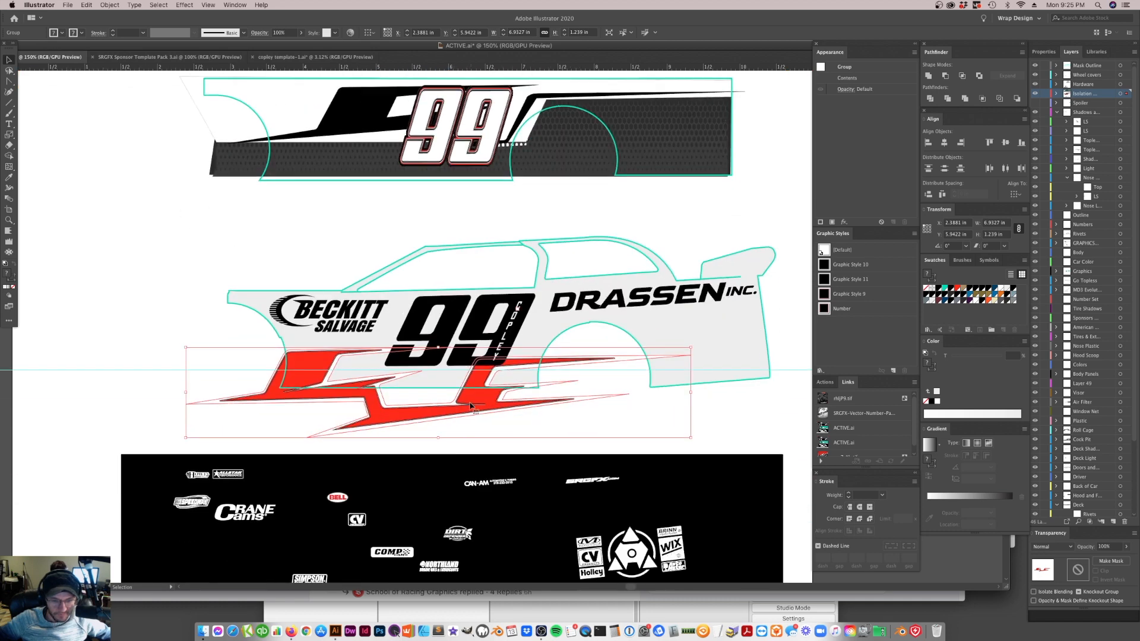
Duplicate the red stripe graphic toward the car's rear and rotate the copy about 2.6°
left_click_drag(434, 421, 804, 413)
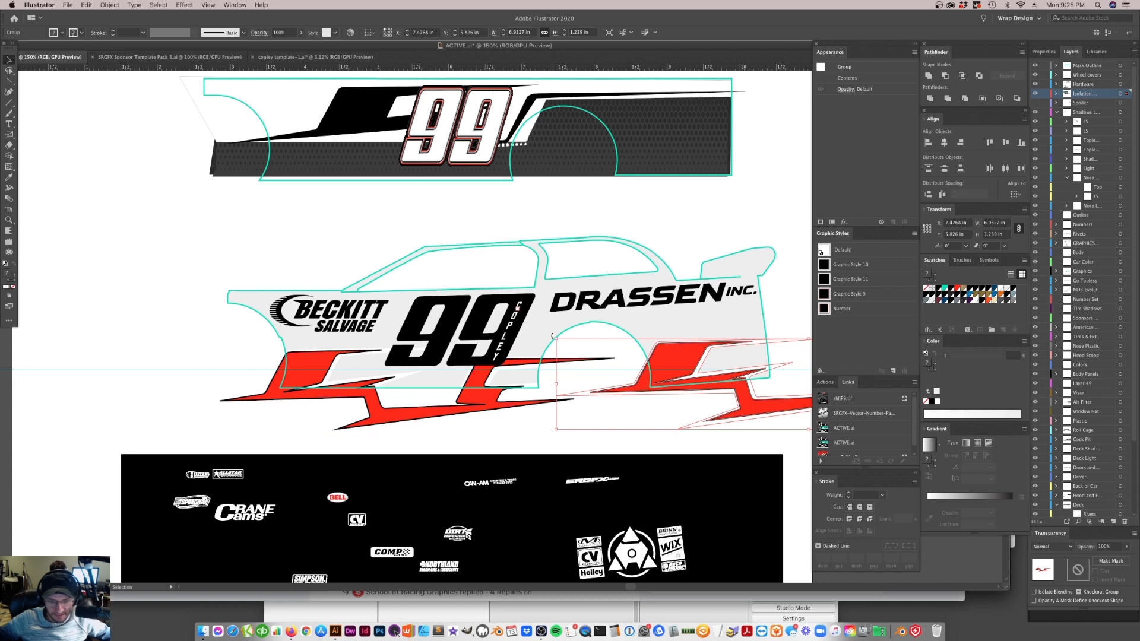
left_click_drag(553, 337, 551, 348)
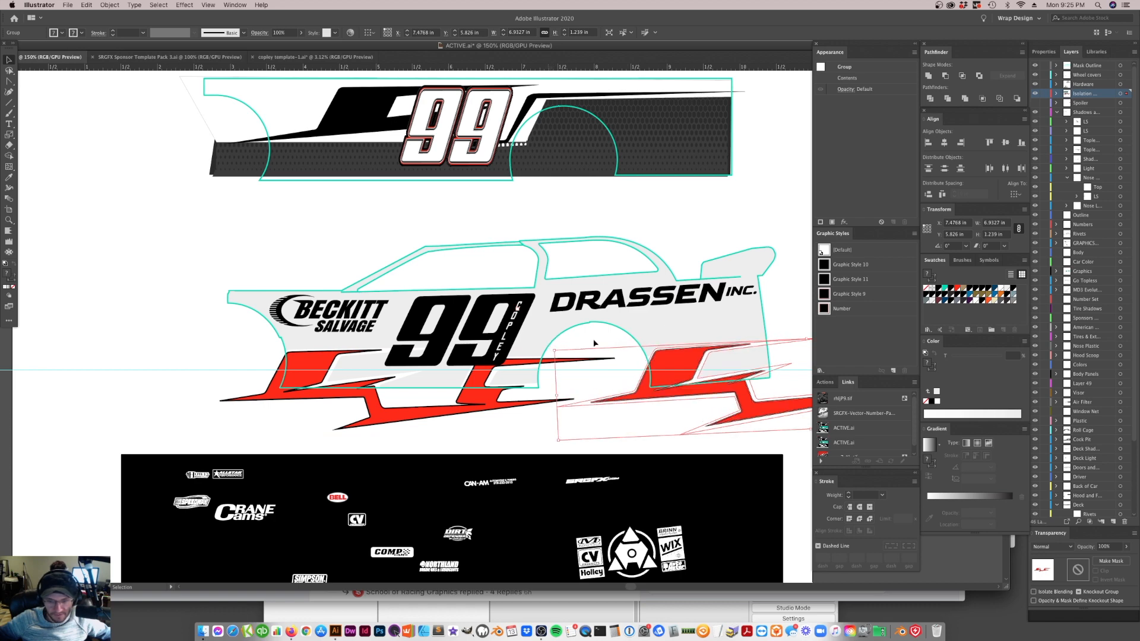
left_click(636, 421)
Duplicate the rotated red graphic onto the car's upper side and turn the copy around to about 179.7°
left_click_drag(732, 395, 673, 270)
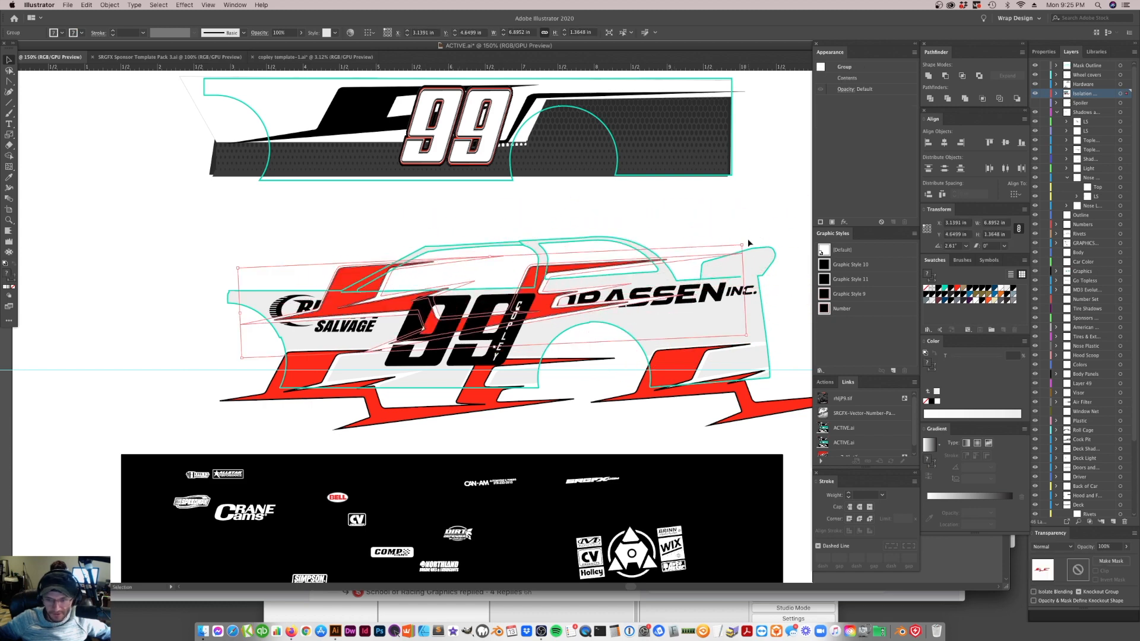
left_click_drag(747, 241, 597, 309)
key("a")
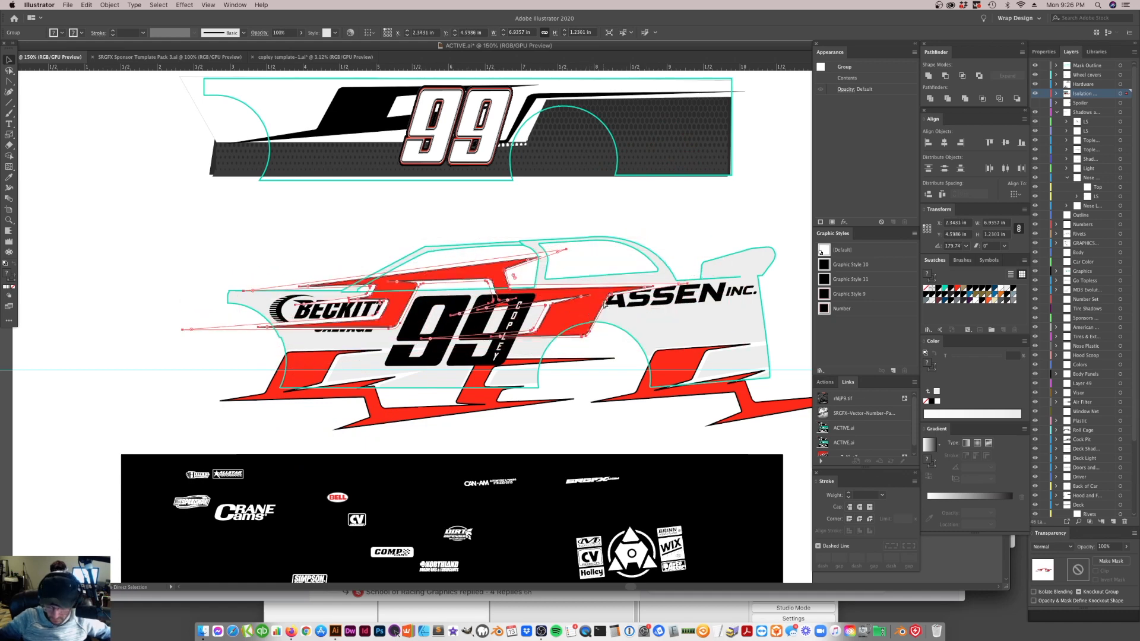
key("v")
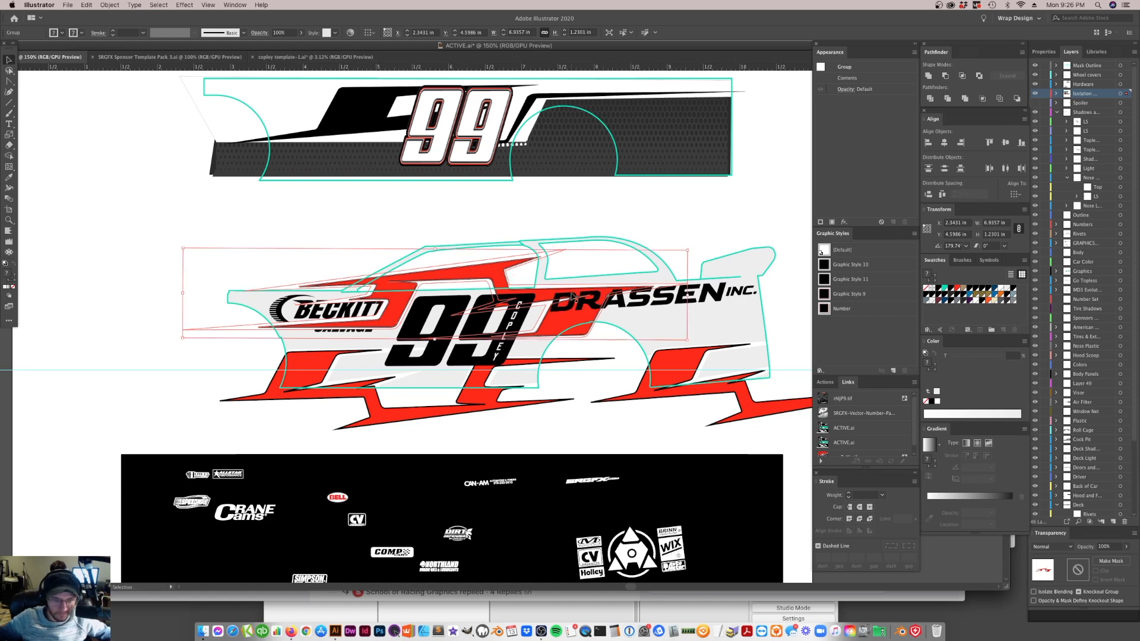
Move the three red stripe graphics to the GRAPHICS layer used by the sponsor logos and check that layer's visibility
left_click(351, 317)
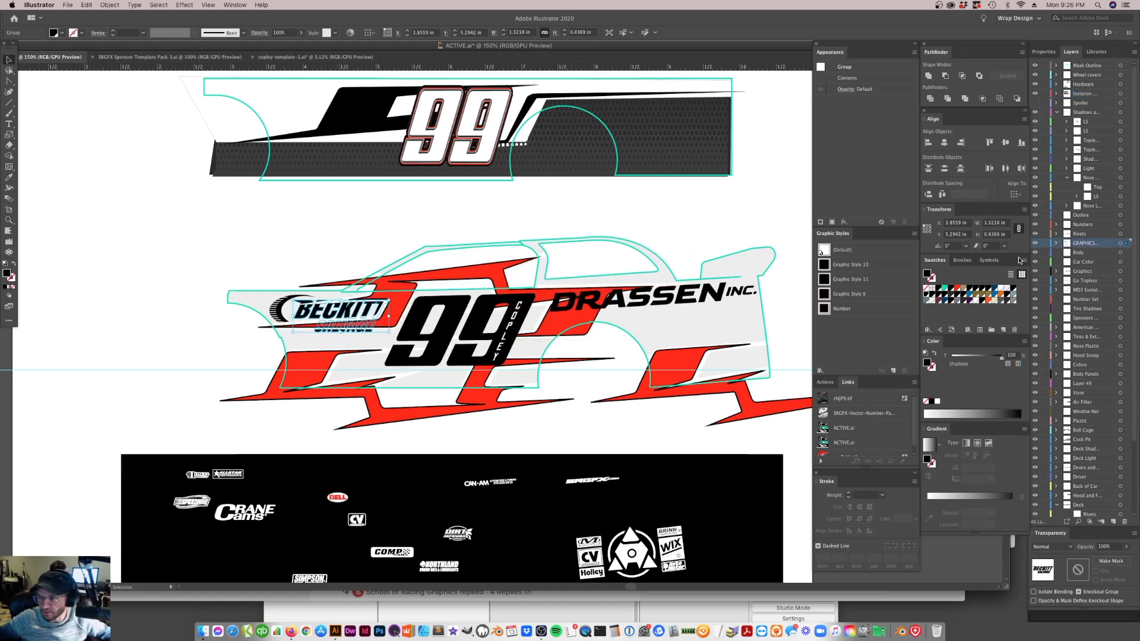
left_click(407, 304)
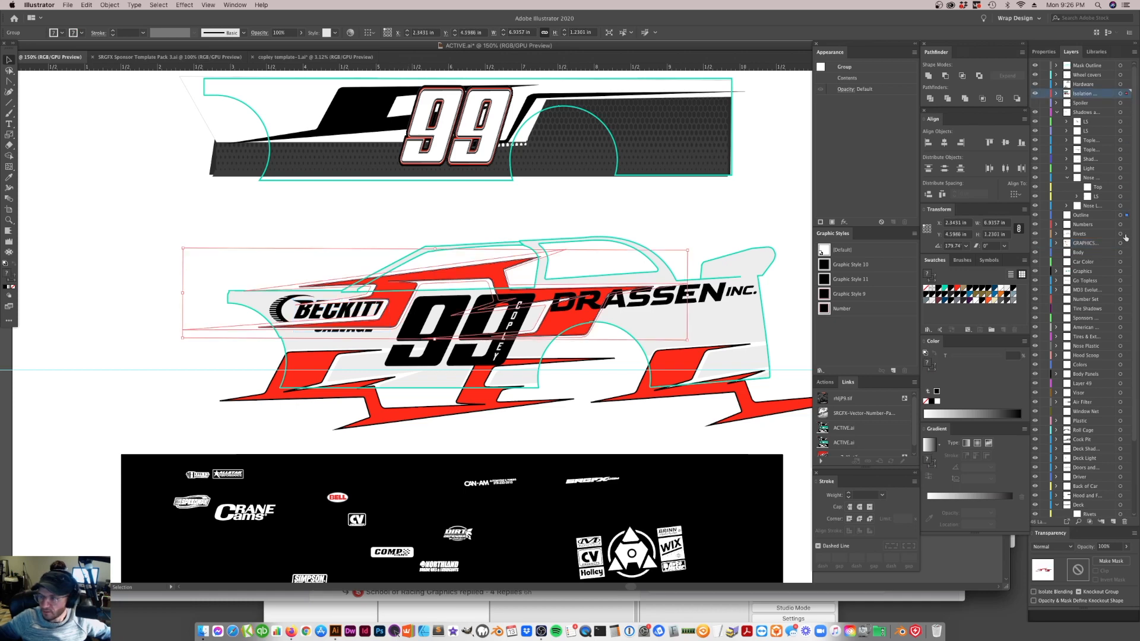
left_click(705, 399)
left_click(518, 401, "shift")
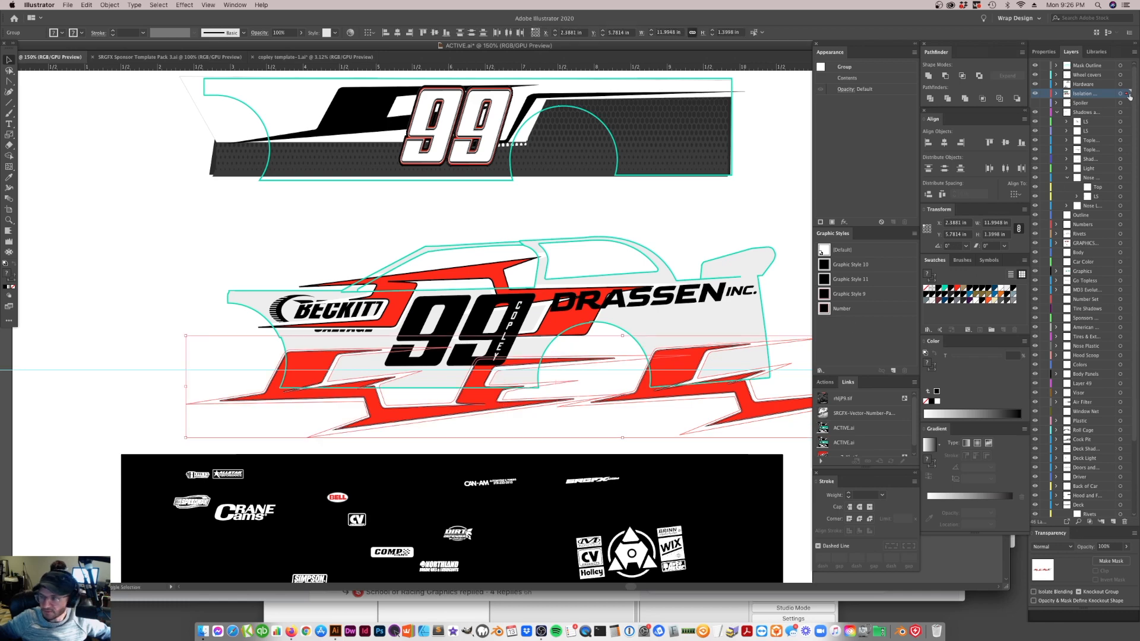
left_click_drag(1121, 245, 1121, 244)
left_click(703, 241)
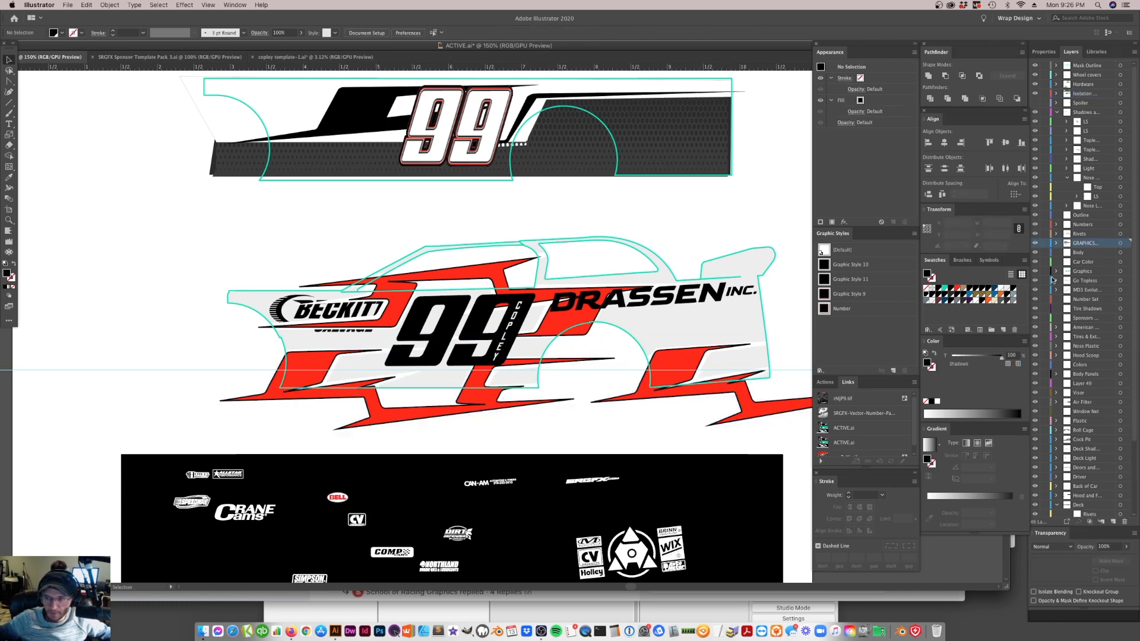
left_click(1036, 243)
left_click(1036, 244)
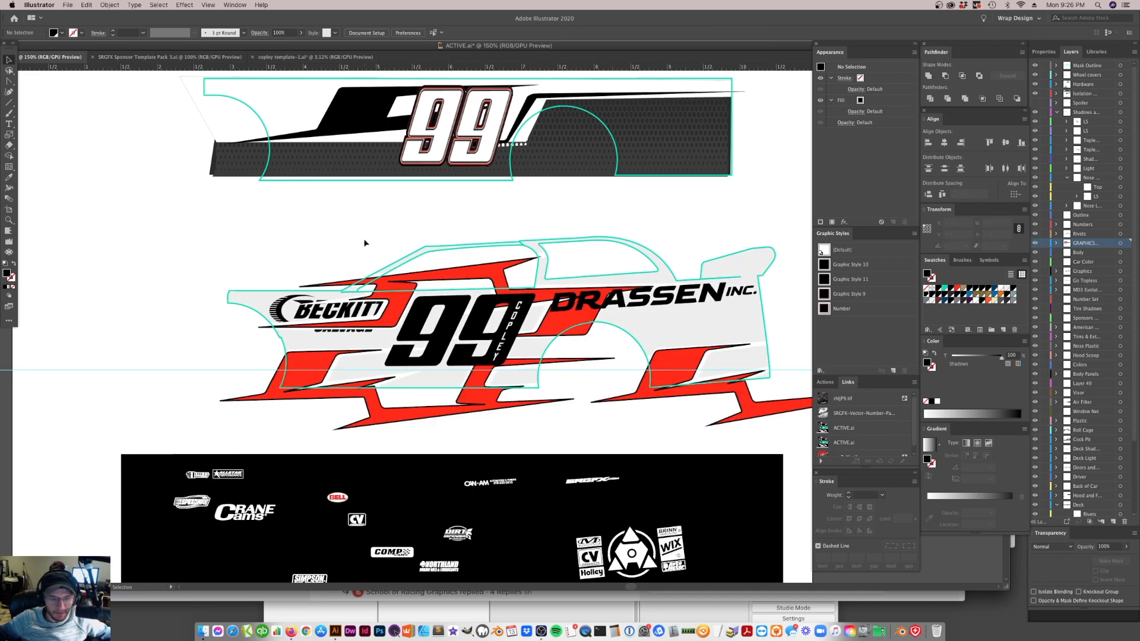
Try shifting the lower front red graphic rearward and the upper red graphic toward the car's front
left_click(562, 331)
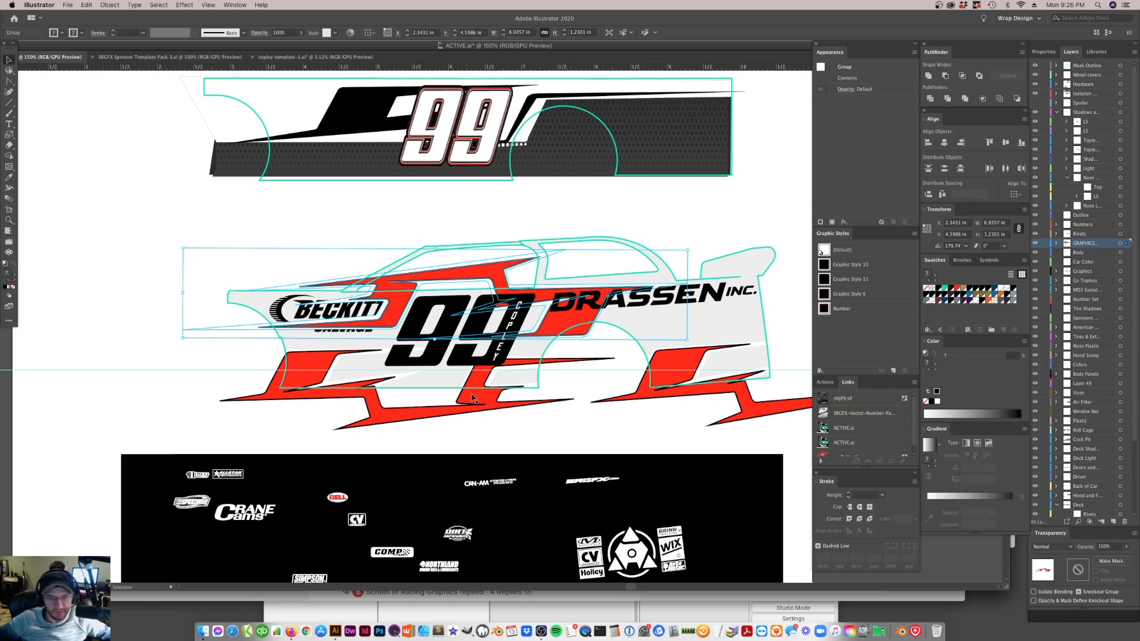
left_click_drag(485, 405, 524, 393)
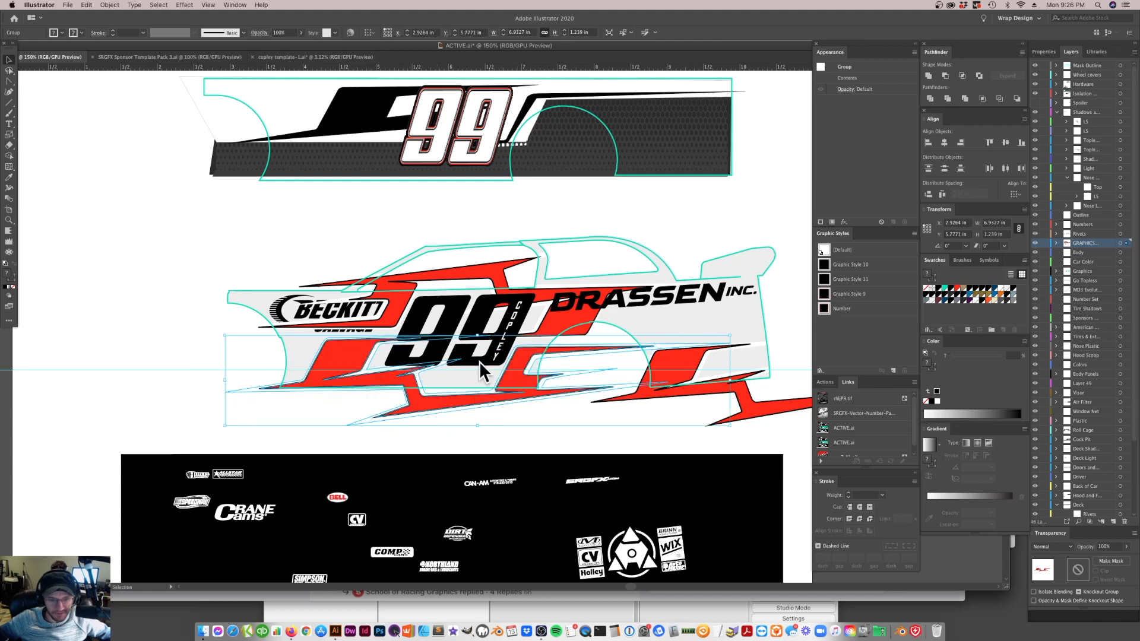
key("super+z")
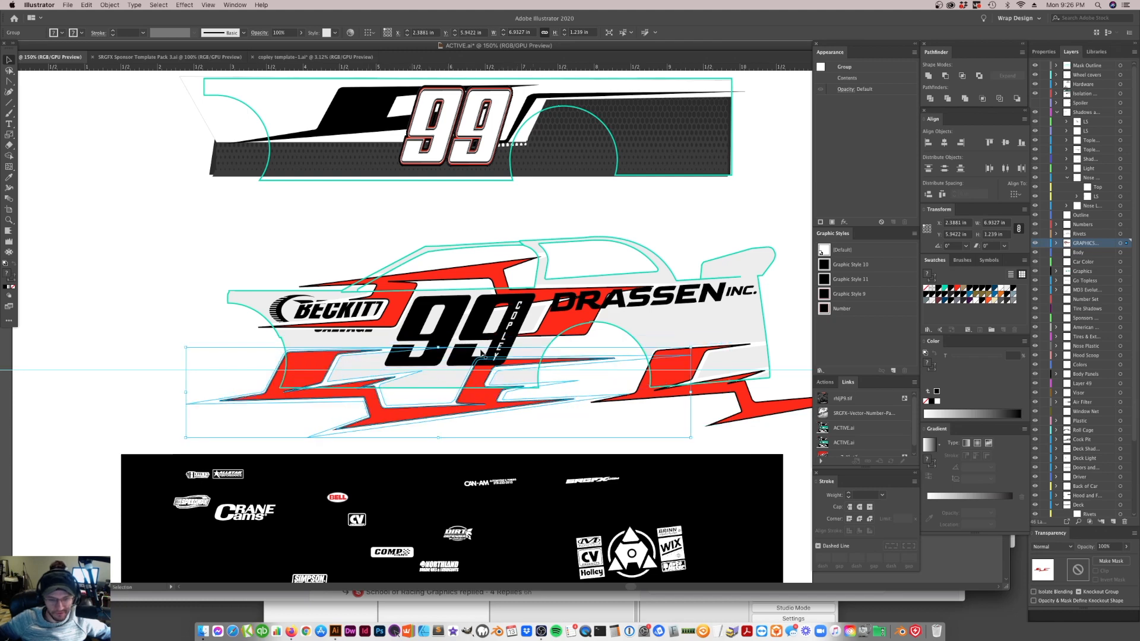
left_click_drag(579, 295, 516, 314)
key("super+z")
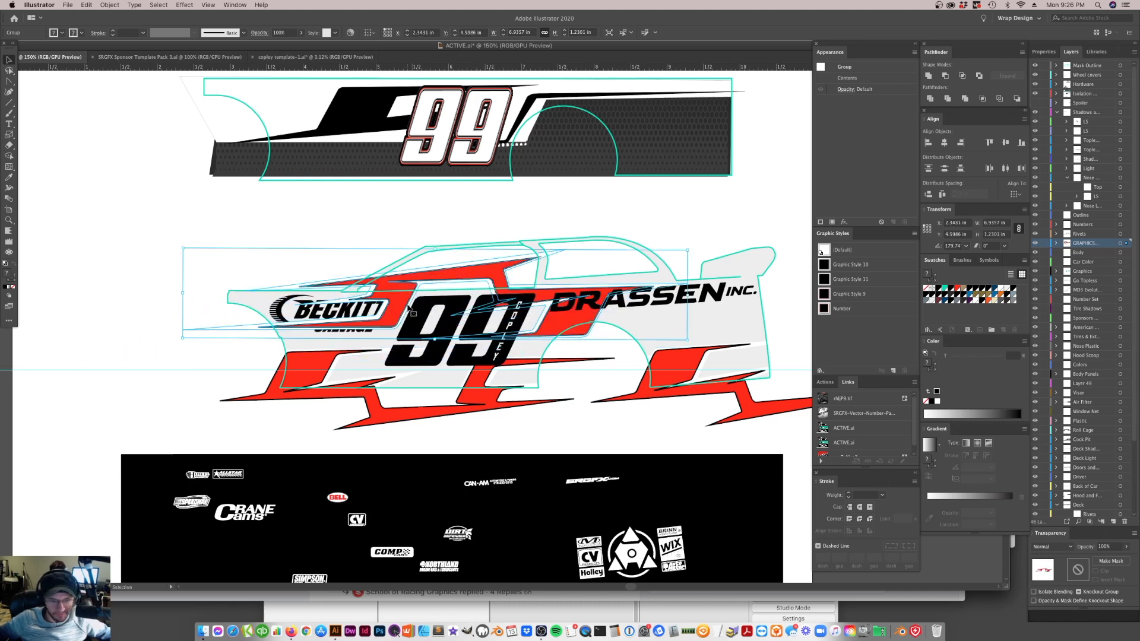
Send the upper red graphic to the back of its layer and bring it forward one level, behind the sponsor logos
key("a")
key("super+shift+bracketleft")
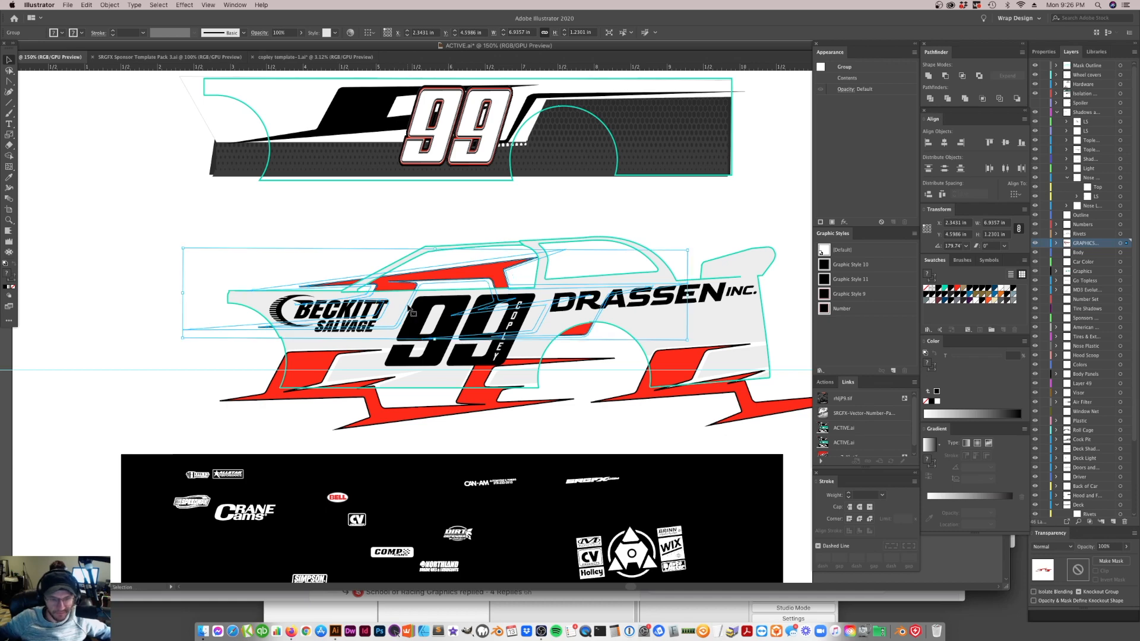
key("super+bracketright")
key("v")
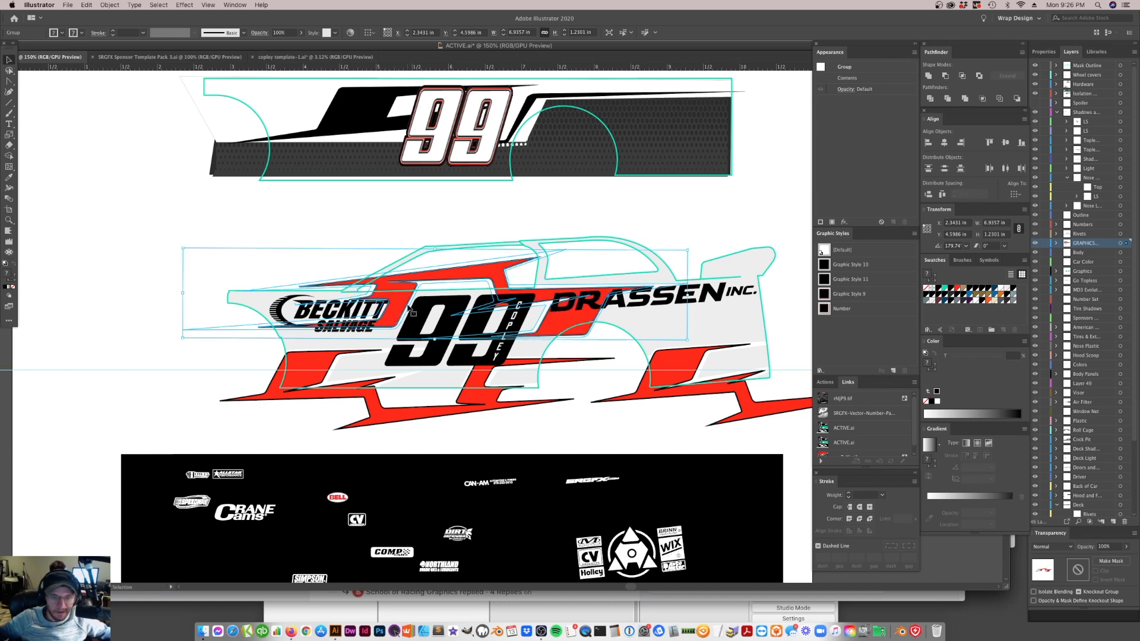
left_click(588, 180)
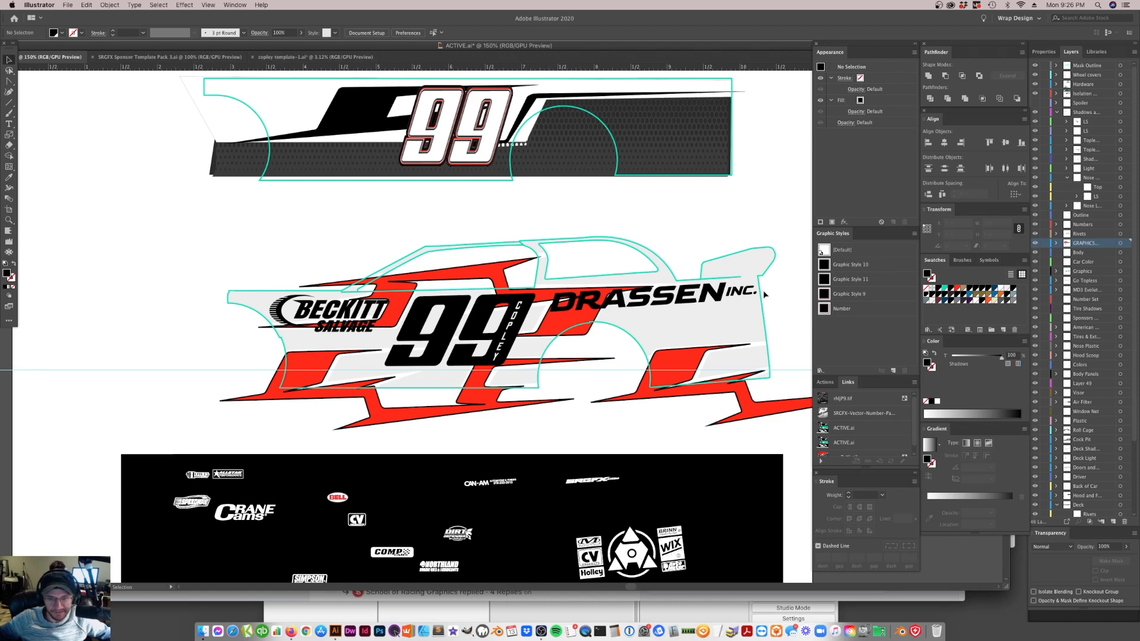
Shift the upper red graphic toward the car's front, to about X 2.06 in and Y 4.56 in
left_click_drag(489, 393, 519, 364)
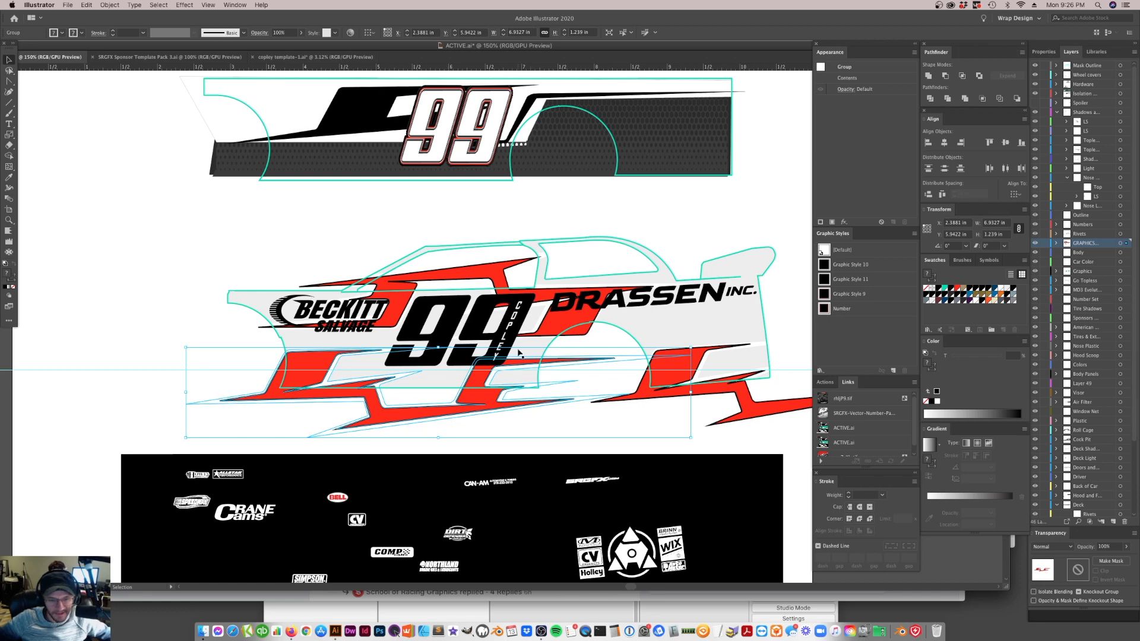
left_click(401, 317)
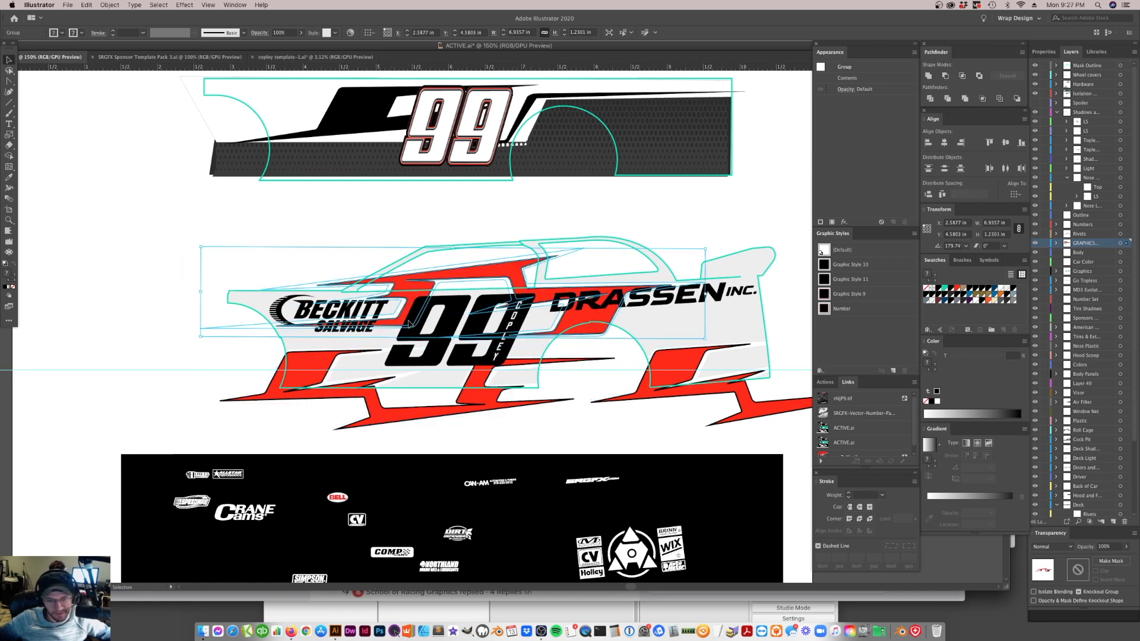
left_click_drag(599, 317, 510, 346)
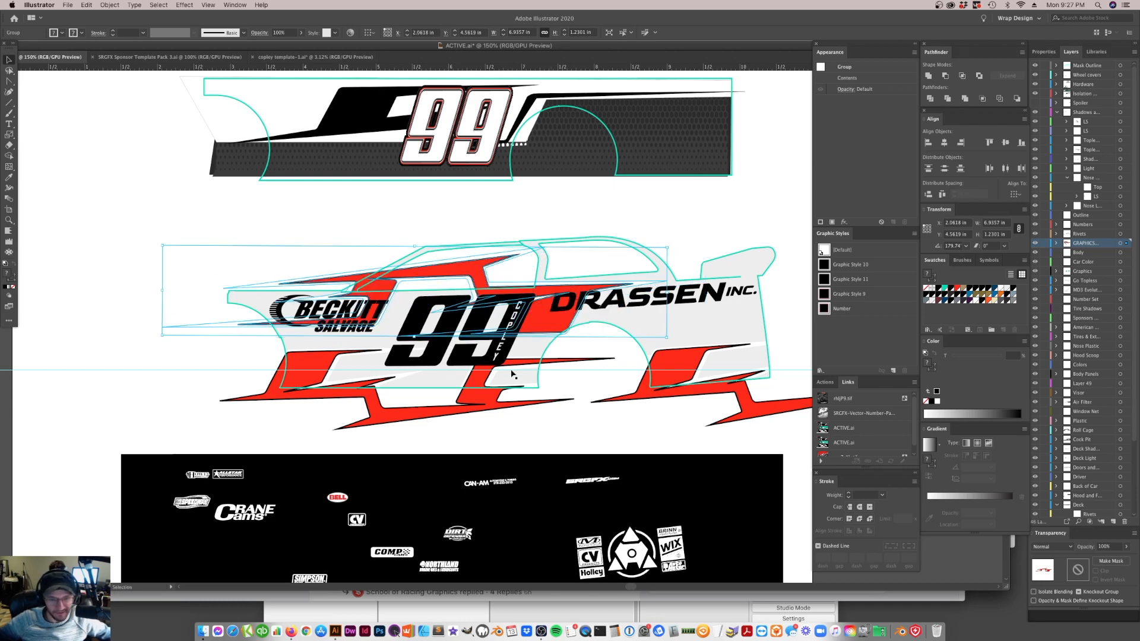
left_click(489, 407)
left_click_drag(708, 384, 717, 392)
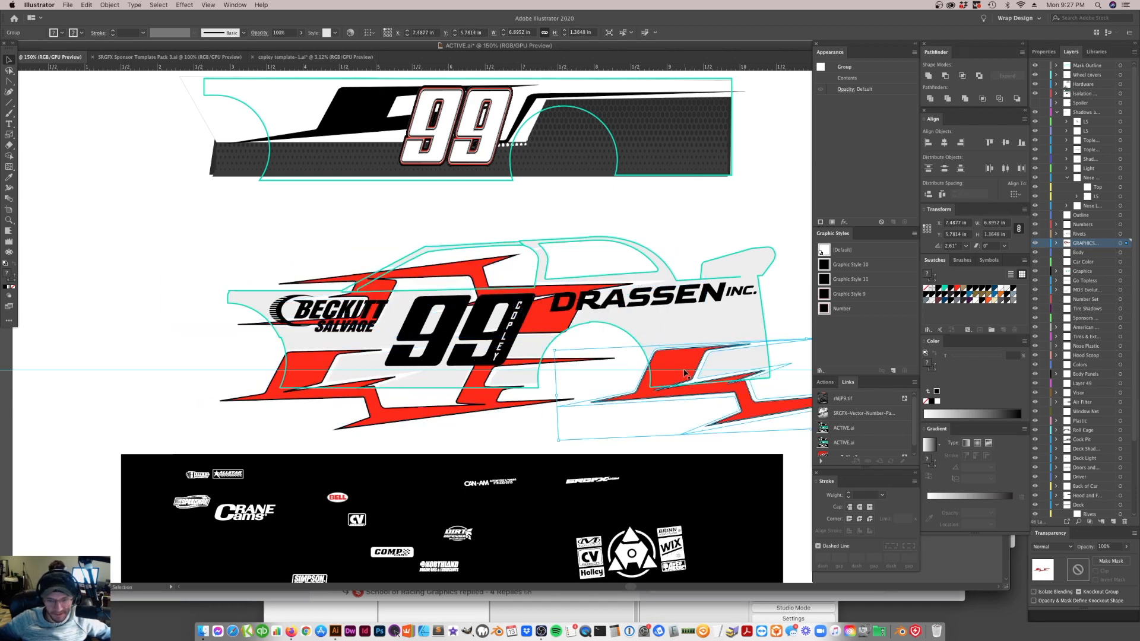
Delete the rear lower red graphic and the upper red graphic from the car
key("Delete")
left_click(573, 327)
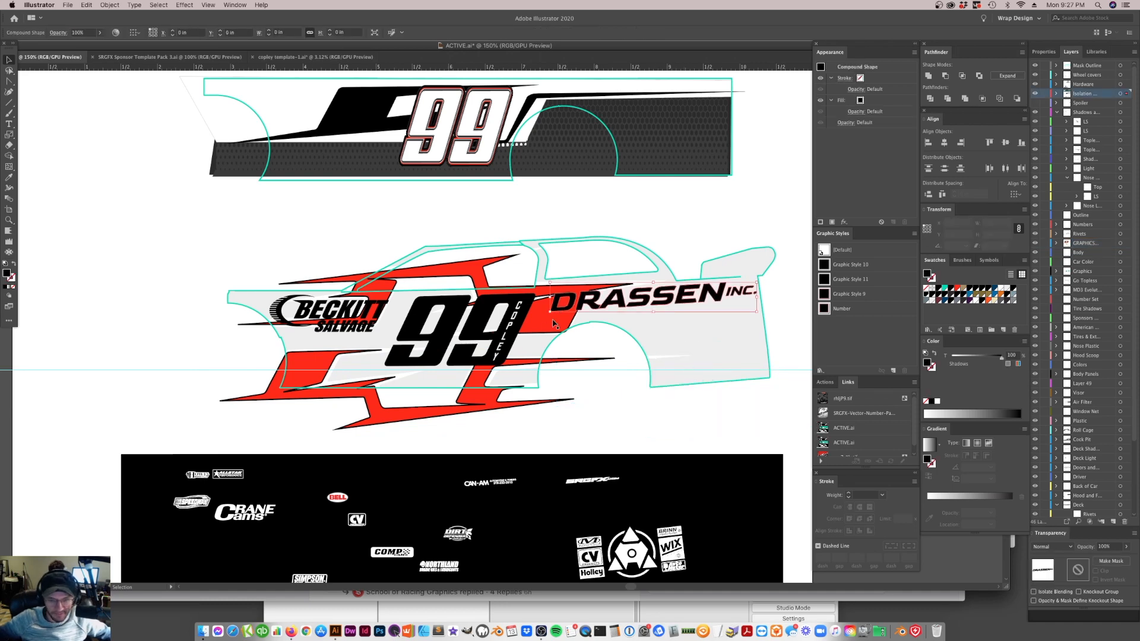
key("Delete")
Enlarge the remaining red graphic to about 8.59 in wide and place it behind the 99 and the Beckitt Salvage logo
left_click_drag(459, 397, 469, 352)
left_click_drag(701, 345, 822, 345)
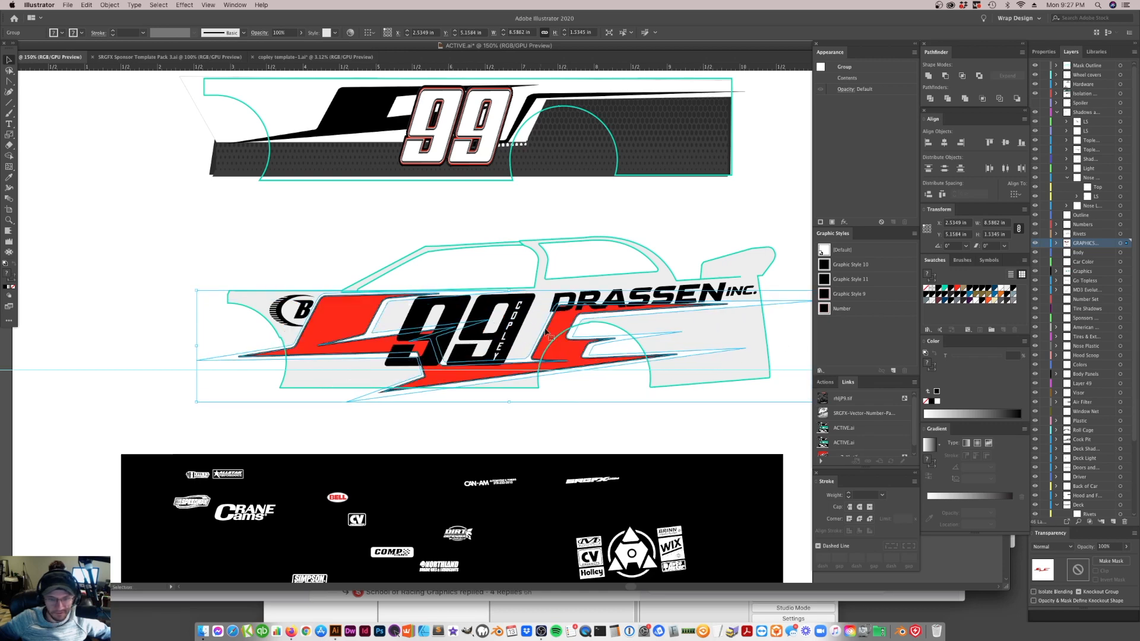
left_click_drag(569, 322, 559, 330)
key("a")
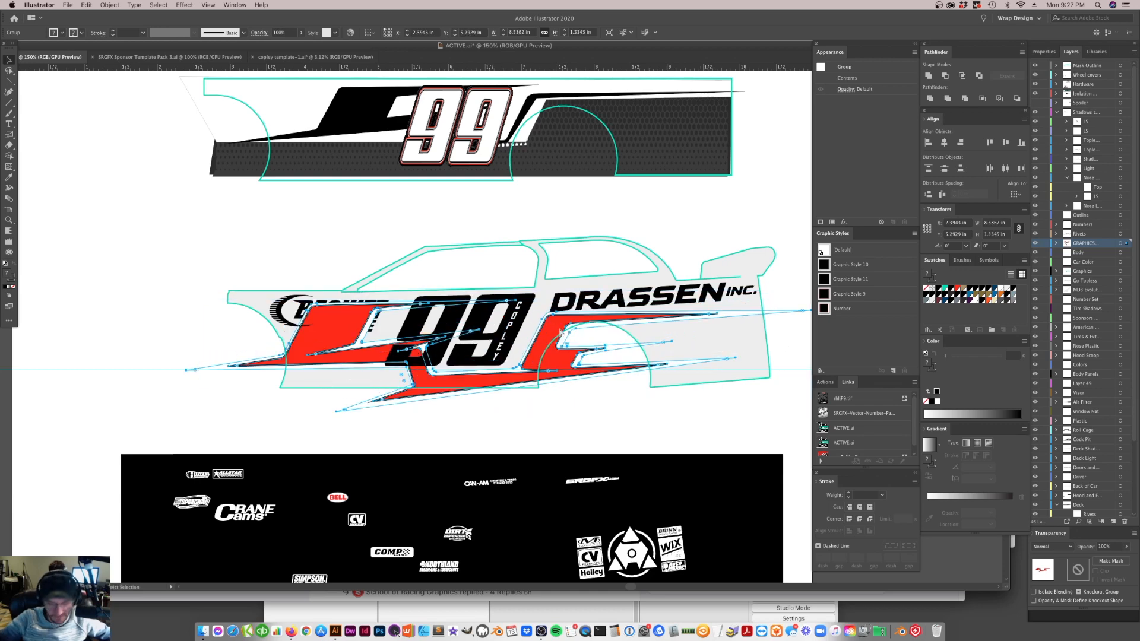
key("super+[")
left_click(427, 397)
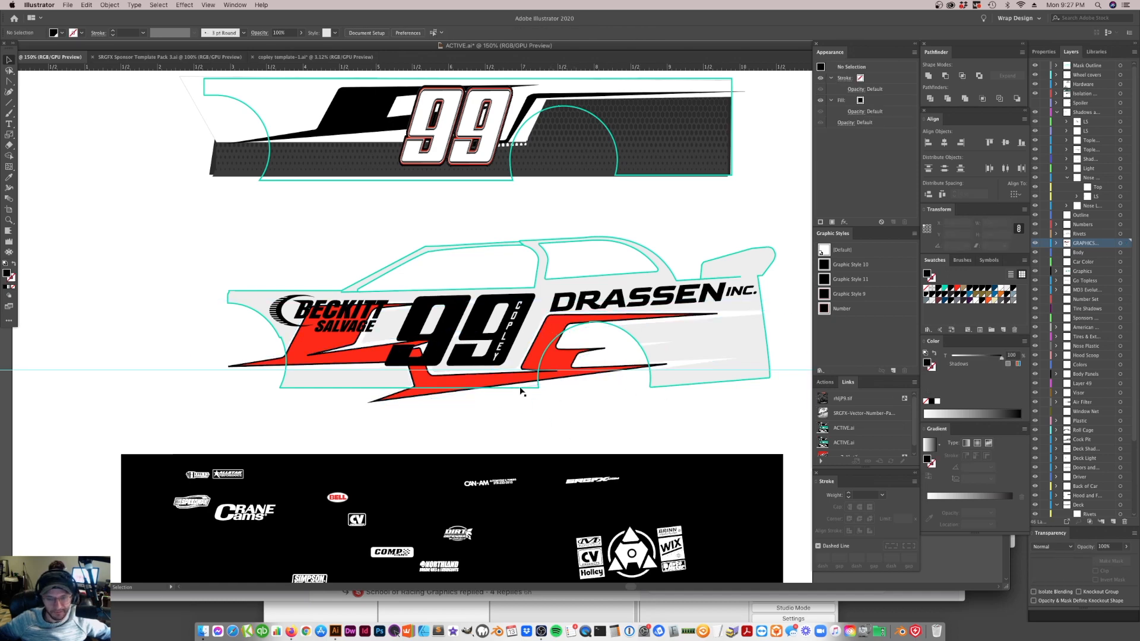
Undo the red graphic edits on the car, back to the original graphic sitting on the flat reference panel
scroll(545, 448, "up", 5)
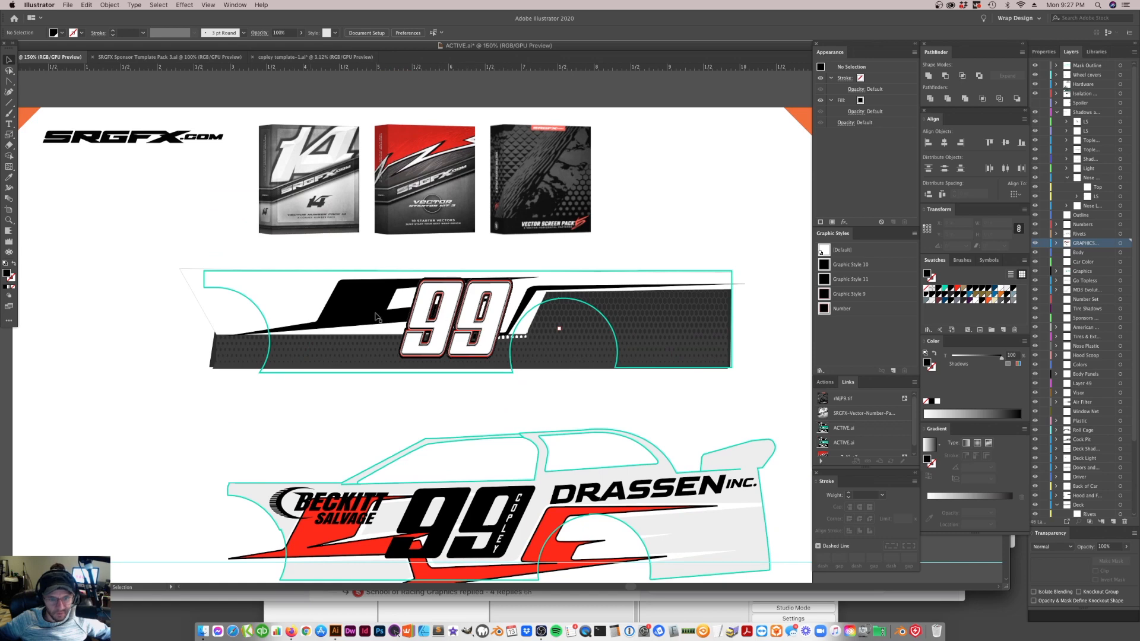
scroll(570, 373, "down", 3)
left_click(584, 450)
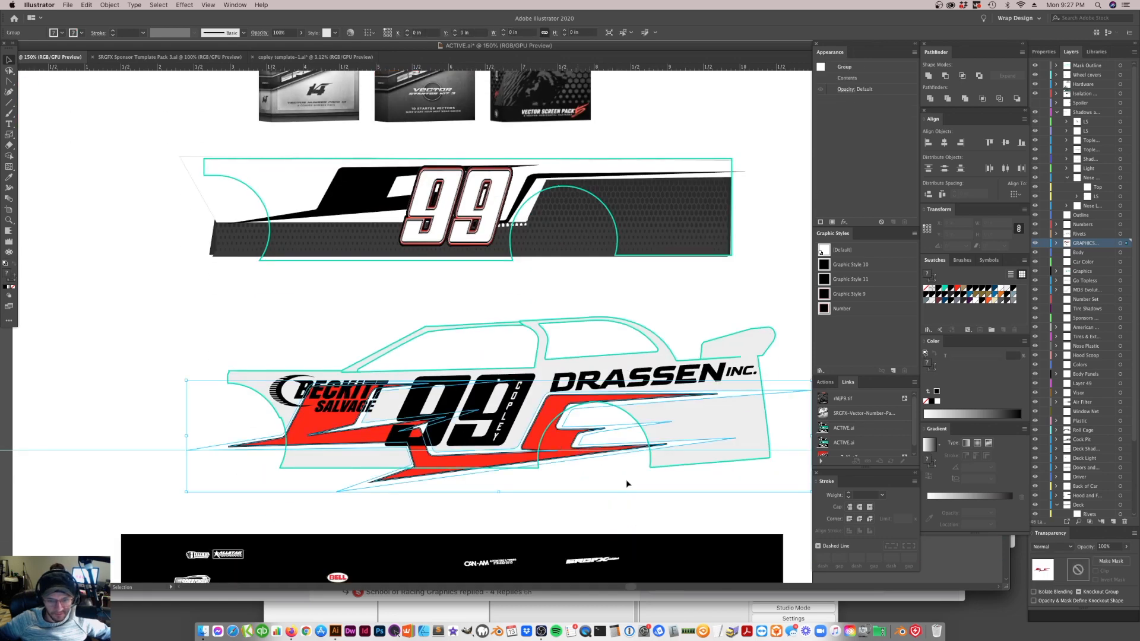
key("super+z")
key("super+z")
key("super+z")
key("super+z")
key("super+z")
key("super+z")
key("super+z")
key("super+z")
key("super+z")
key("super+z")
key("super+z")
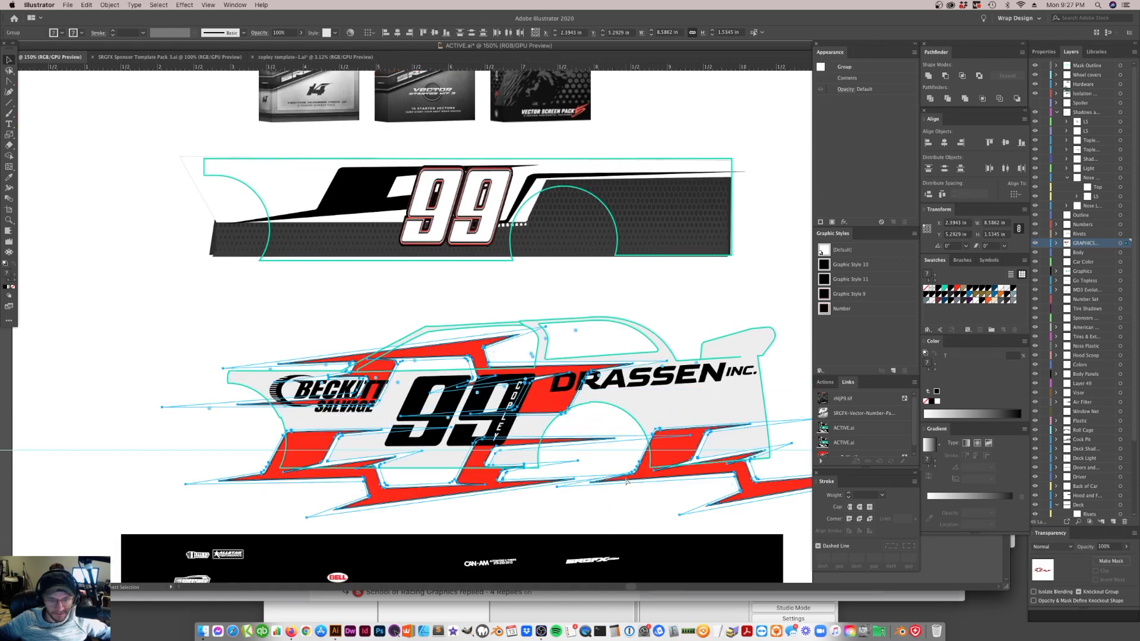
key("super+z")
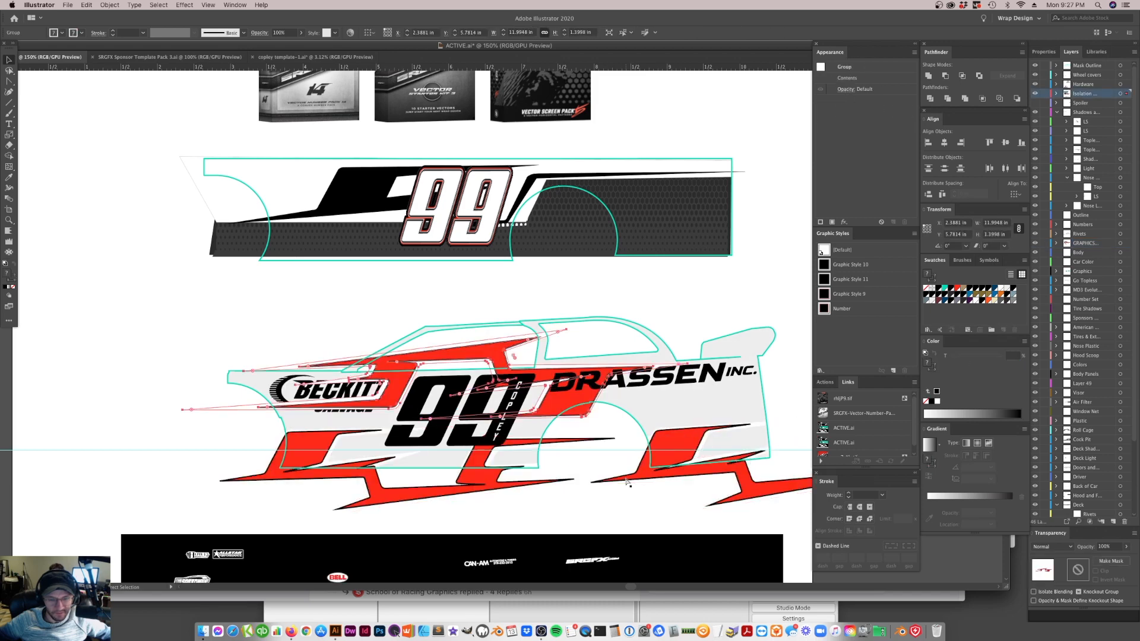
key("super+z")
key("super+z")
key("super+z")
key("super+z")
key("super+z")
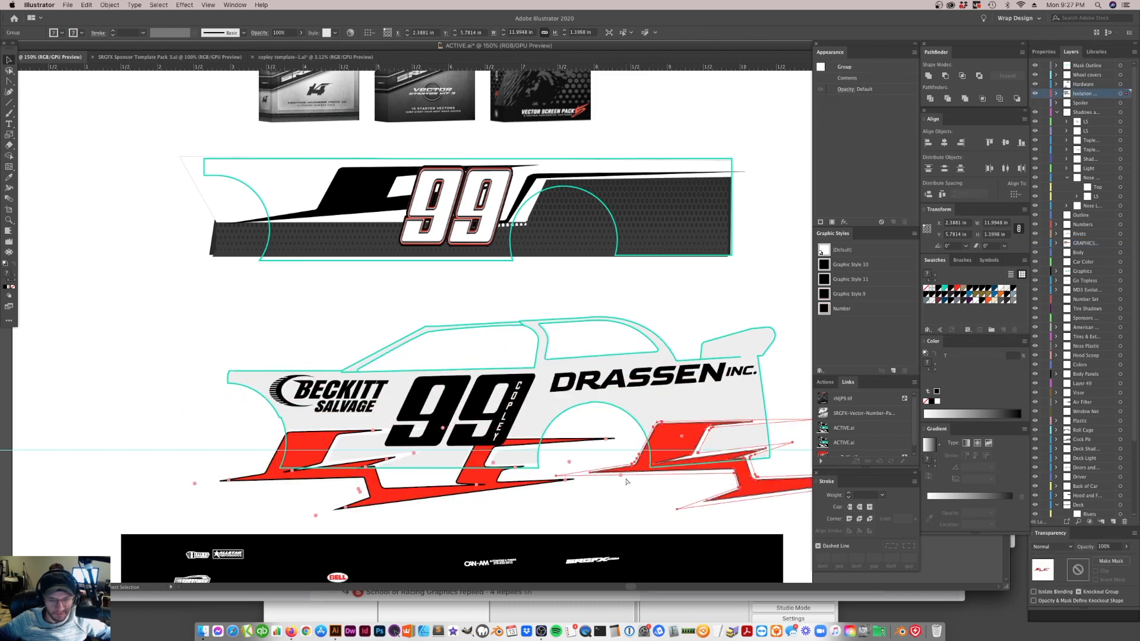
key("super+z")
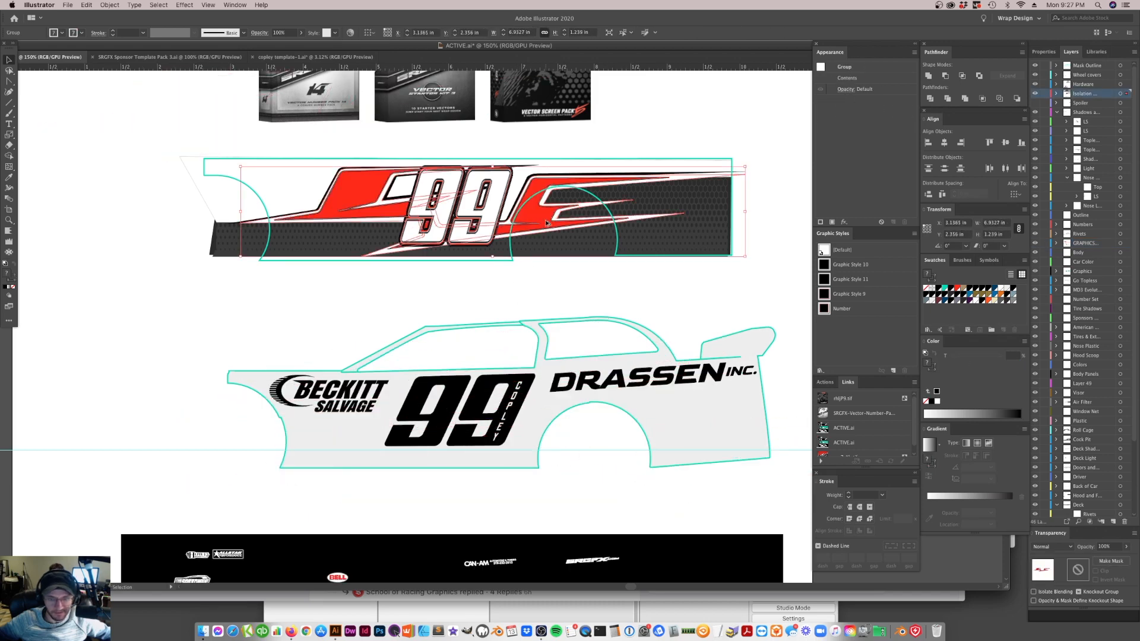
Copy the reference panel's red graphic onto the lower car body, behind the 99, and assign it to the GRAPHICS layer
left_click_drag(549, 219, 367, 353)
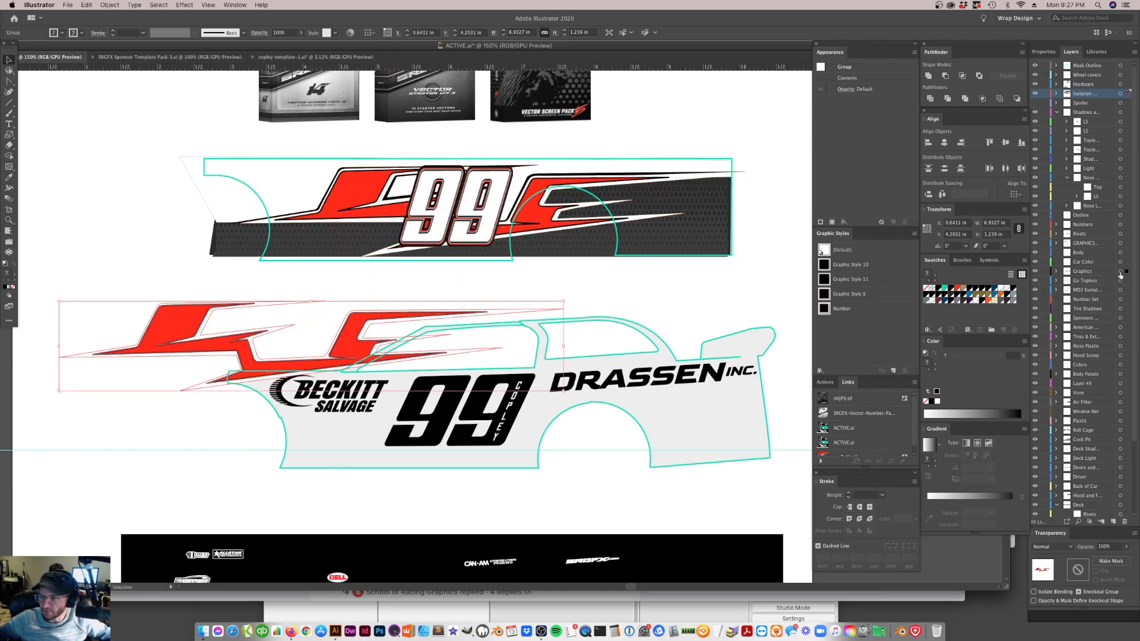
left_click_drag(1123, 248, 1125, 244)
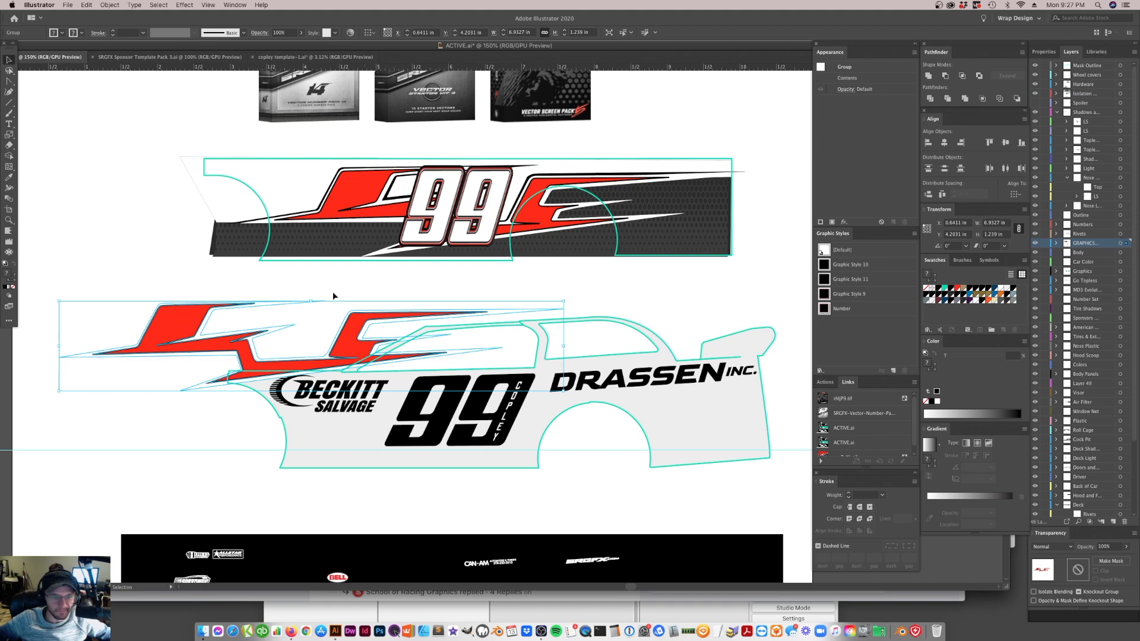
left_click(367, 291)
left_click_drag(352, 347, 535, 478)
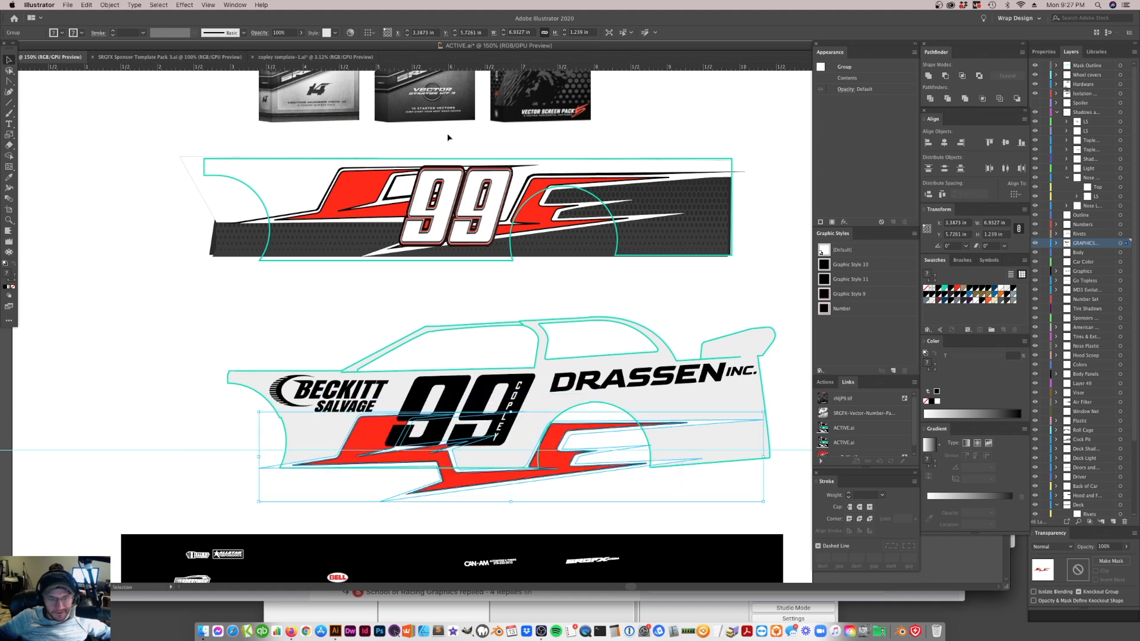
Shift the red graphic slightly up and toward the car's front, to about X 3.04 in and Y 5.53 in
left_click(371, 252)
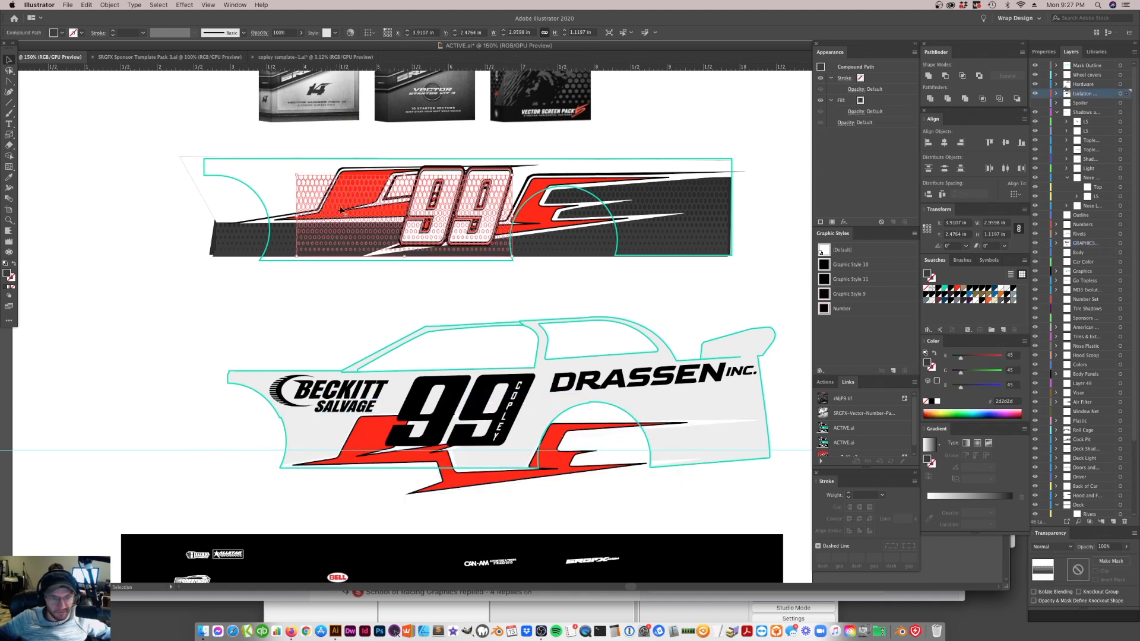
left_click(548, 243)
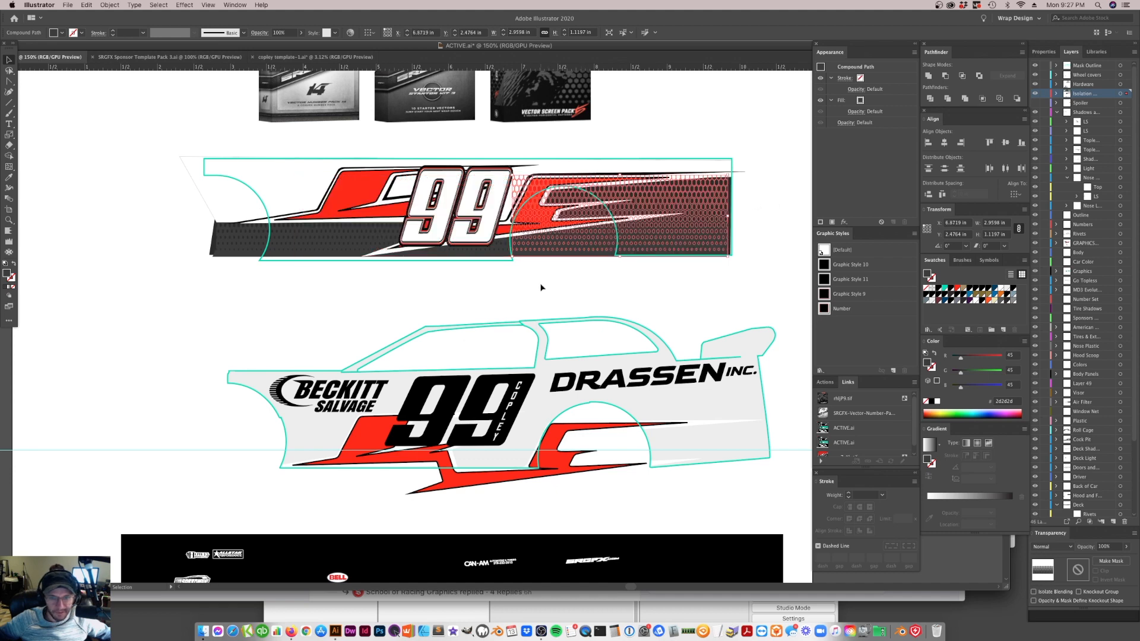
left_click(545, 168)
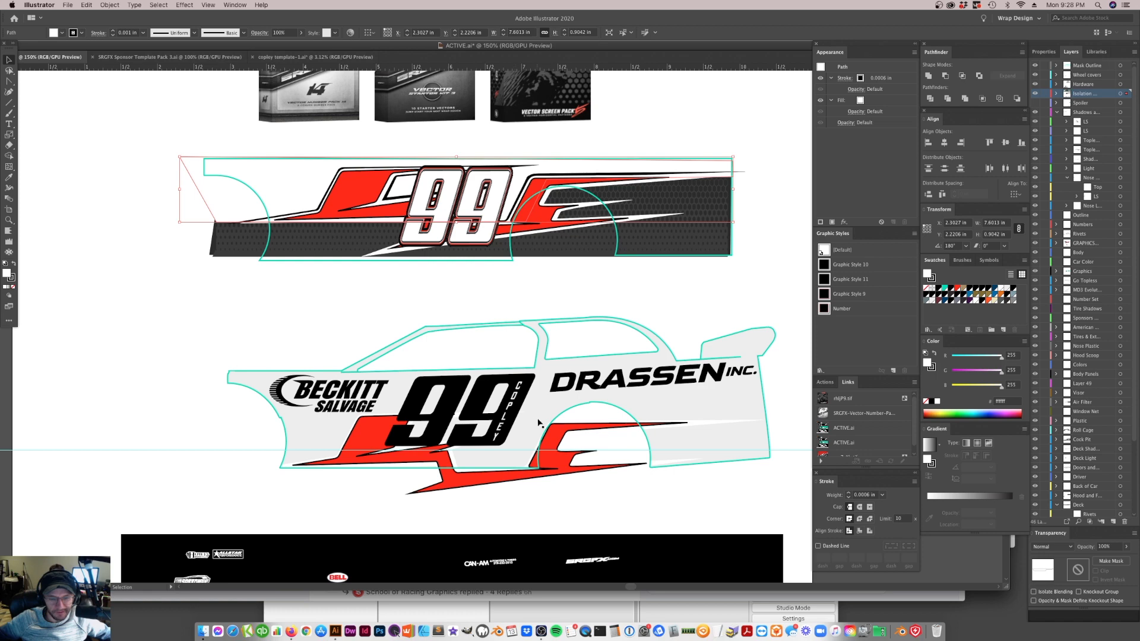
left_click(562, 469)
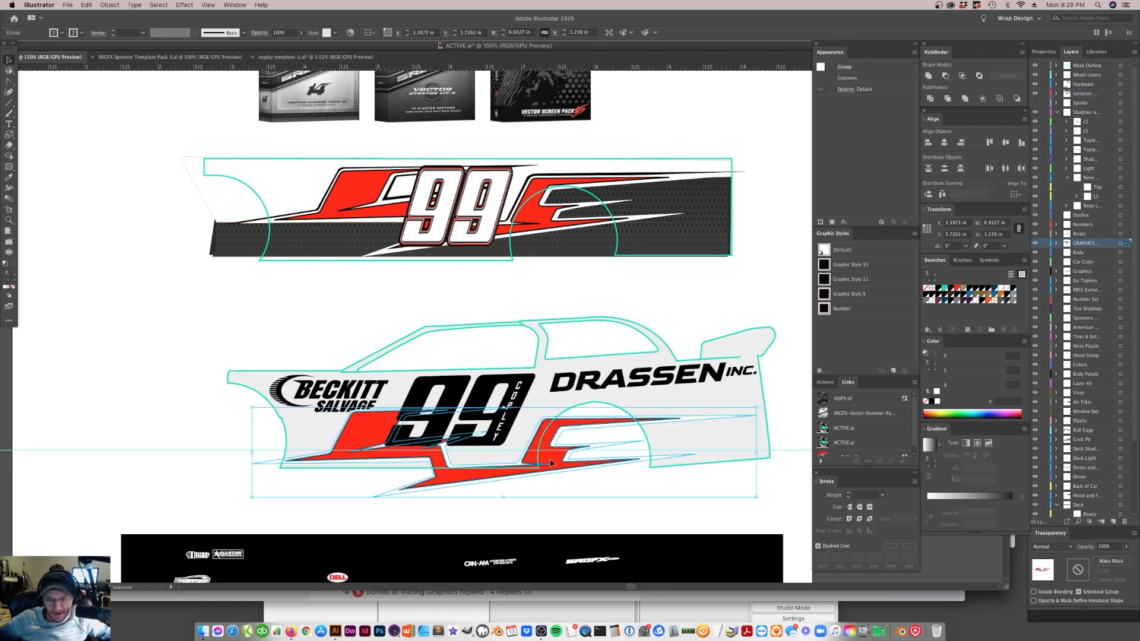
left_click_drag(554, 463, 536, 453)
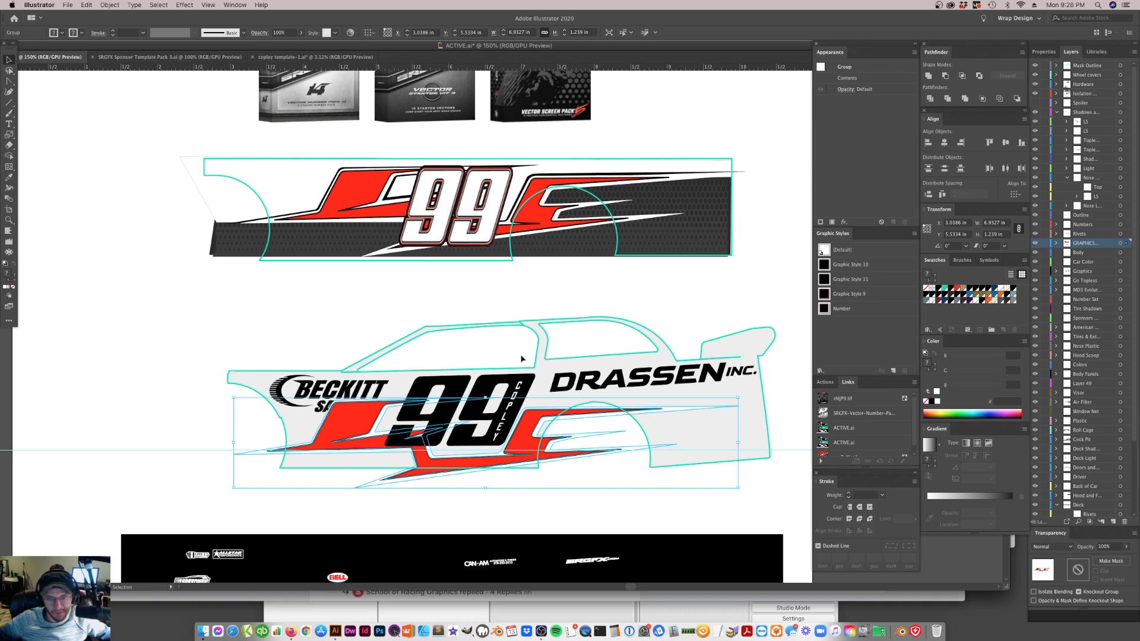
Raise the red graphic on the car body to about Y 5.01 in, keeping its X at about 3.04 in
left_click(489, 219)
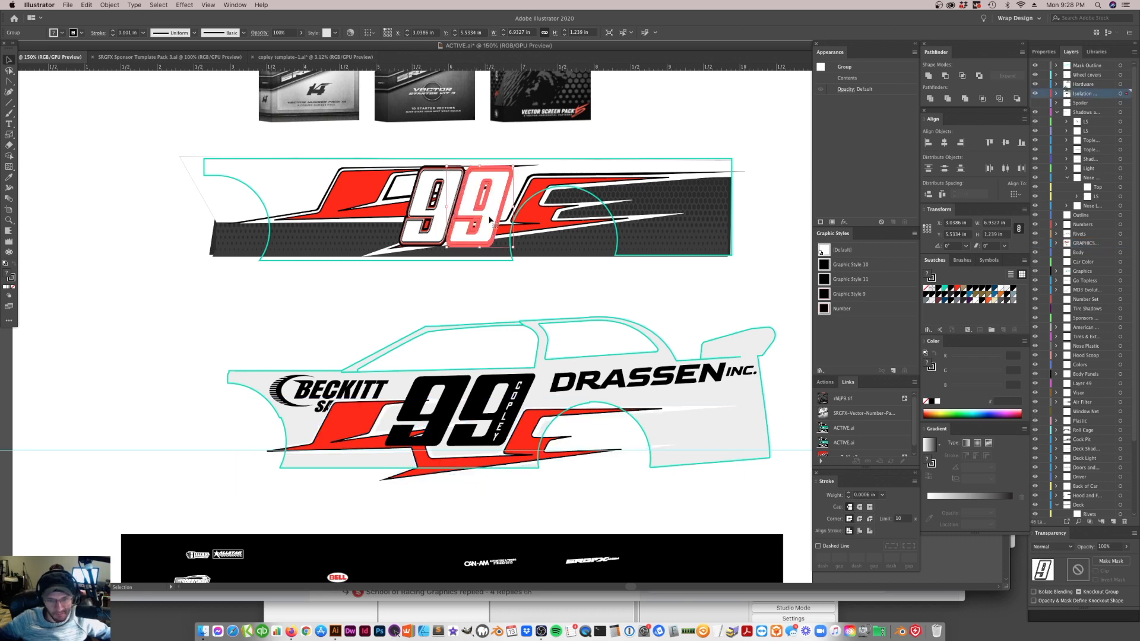
left_click(442, 225)
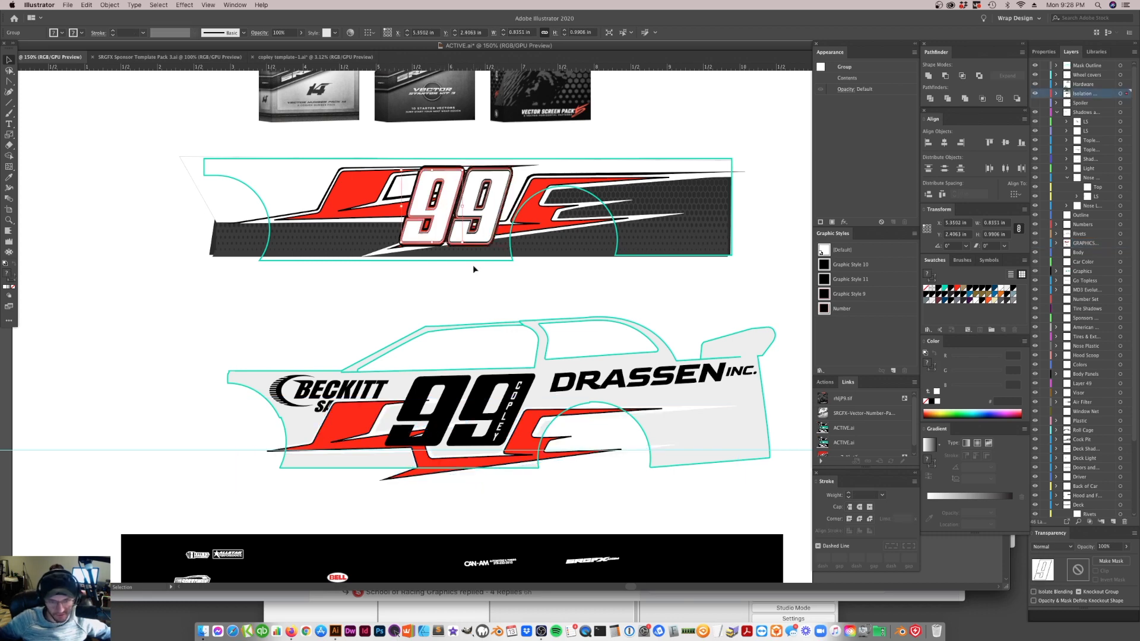
left_click(482, 221)
left_click(441, 229, "shift")
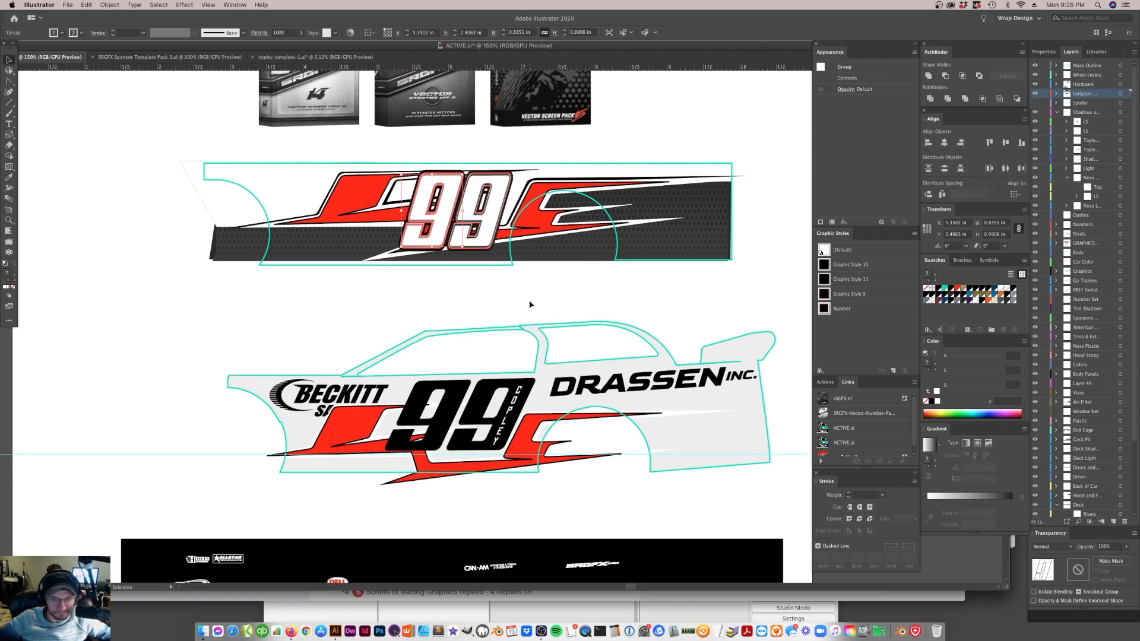
scroll(530, 305, "up", 2)
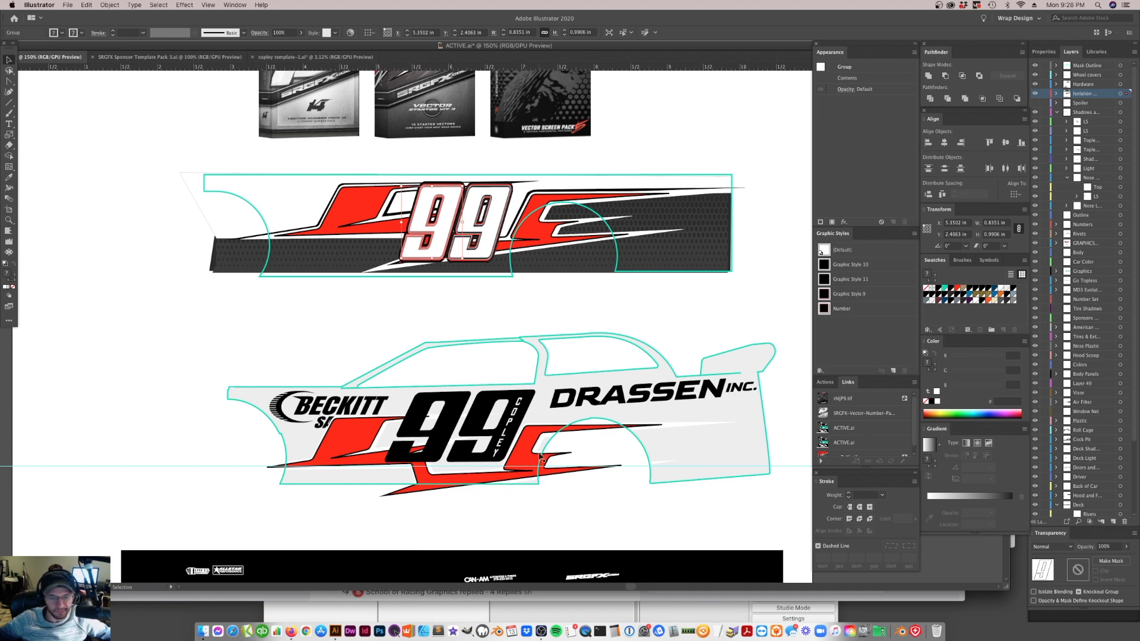
left_click(524, 521)
left_click(530, 465)
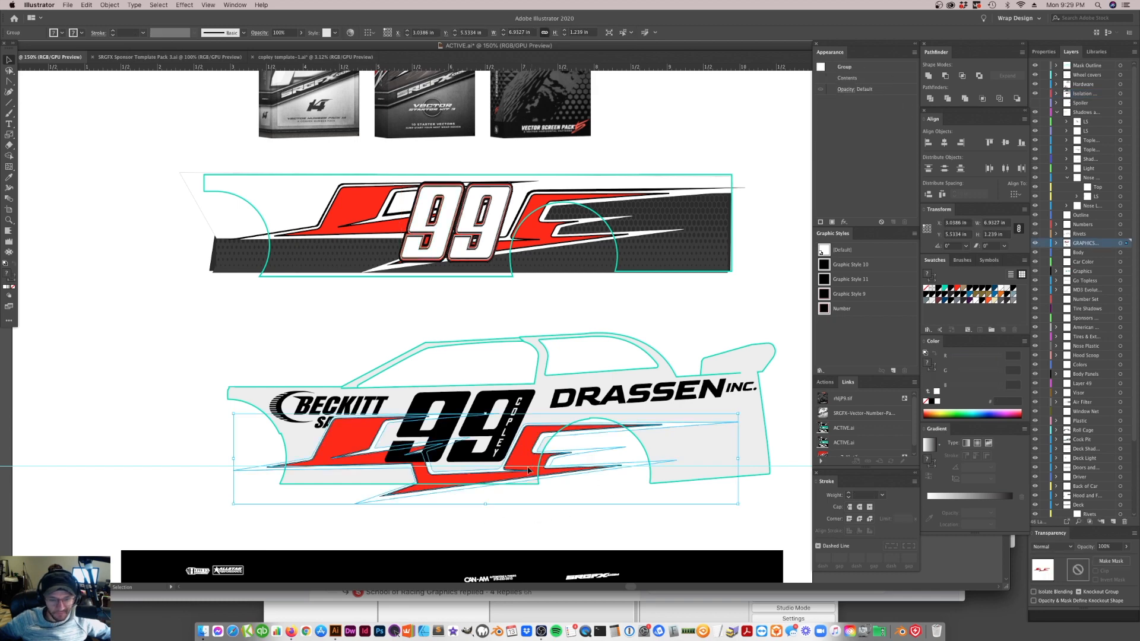
left_click_drag(530, 465, 533, 426)
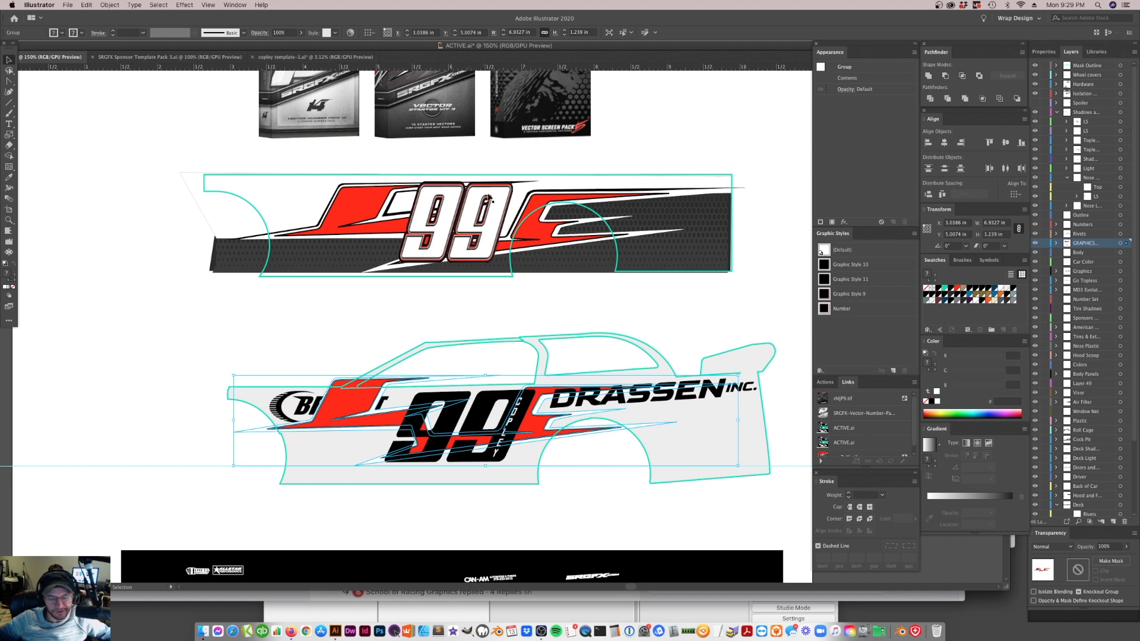
Examine the separate outline and fill groups that make up the 99 on the flat reference panel
left_click(471, 221)
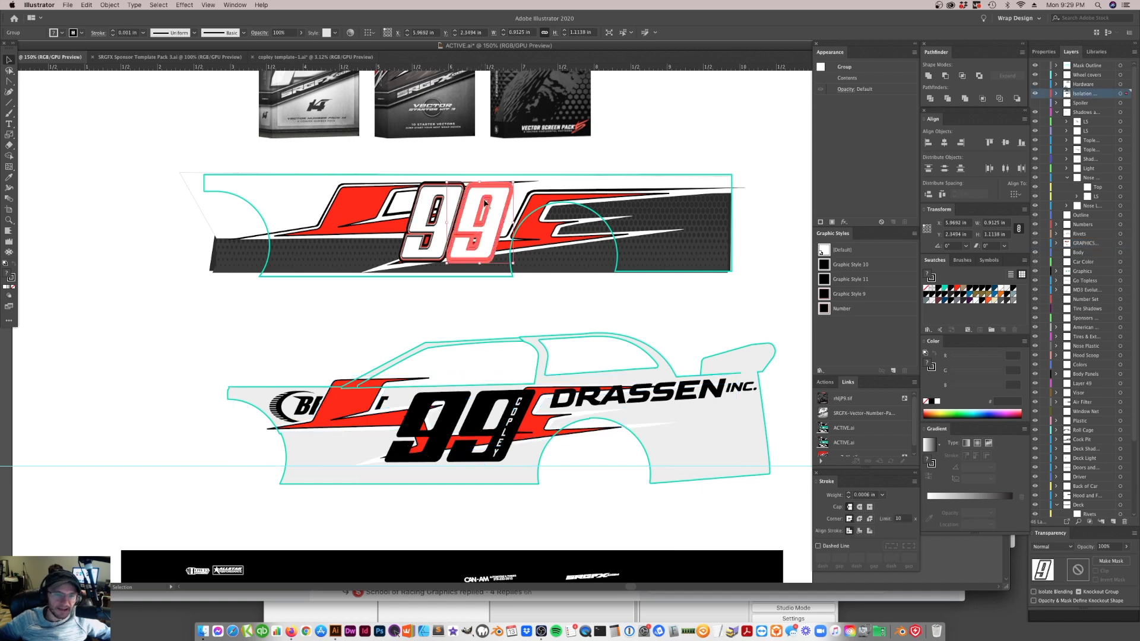
left_click(544, 171)
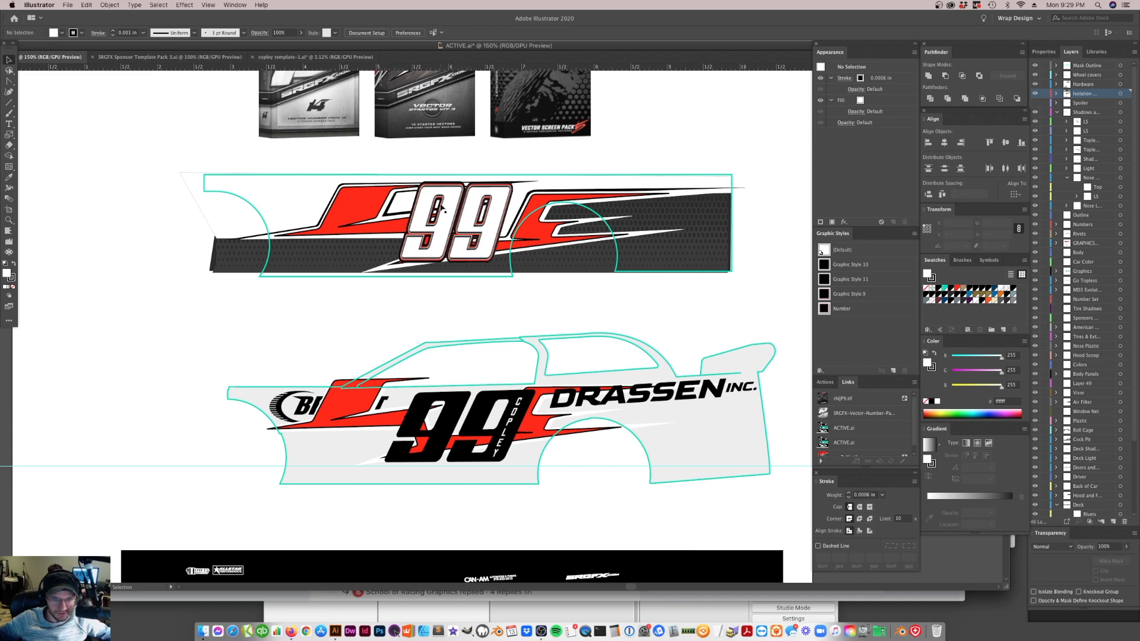
left_click(459, 212)
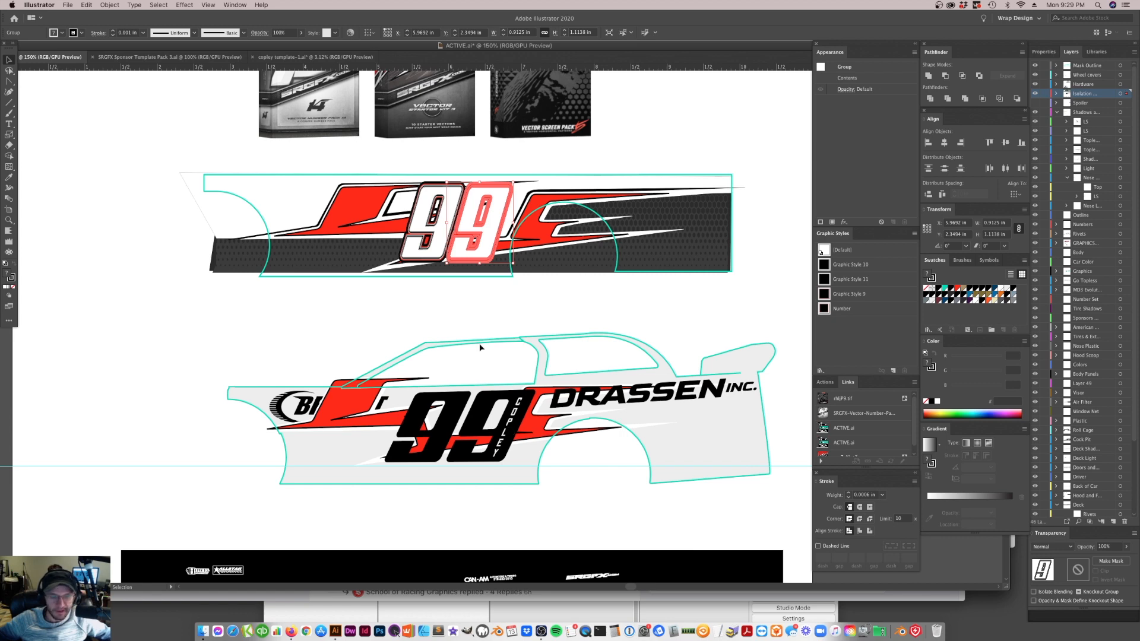
left_click(436, 234)
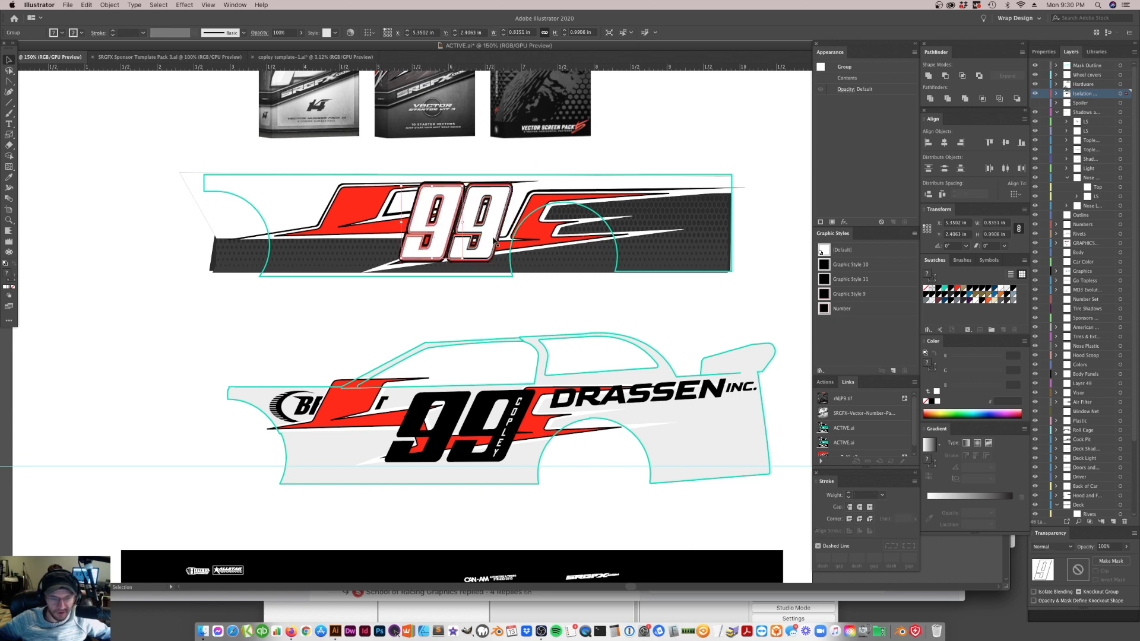
left_click(496, 240)
left_click(459, 234)
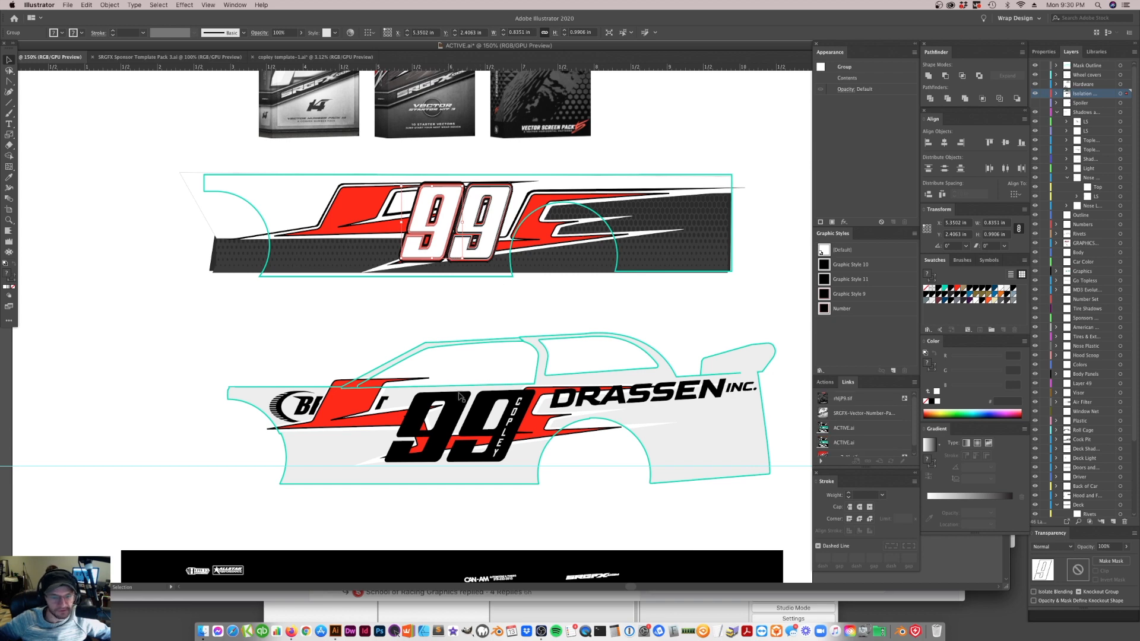
Check the Transform effect on the car's slanted black 99 and expand the number's appearance
left_click(443, 432)
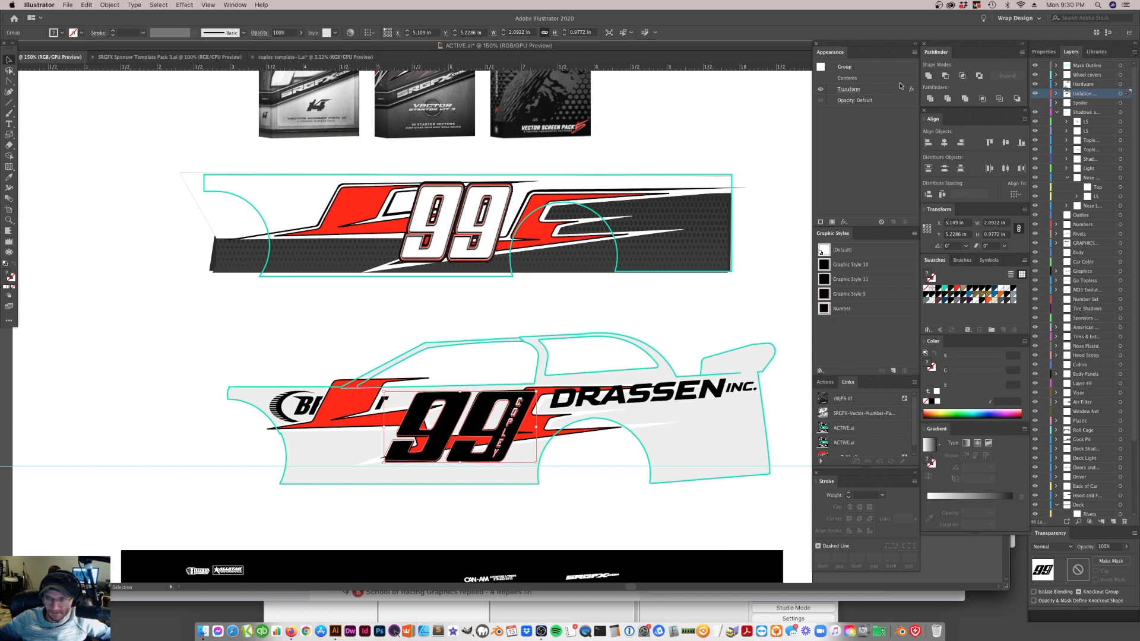
left_click(858, 90)
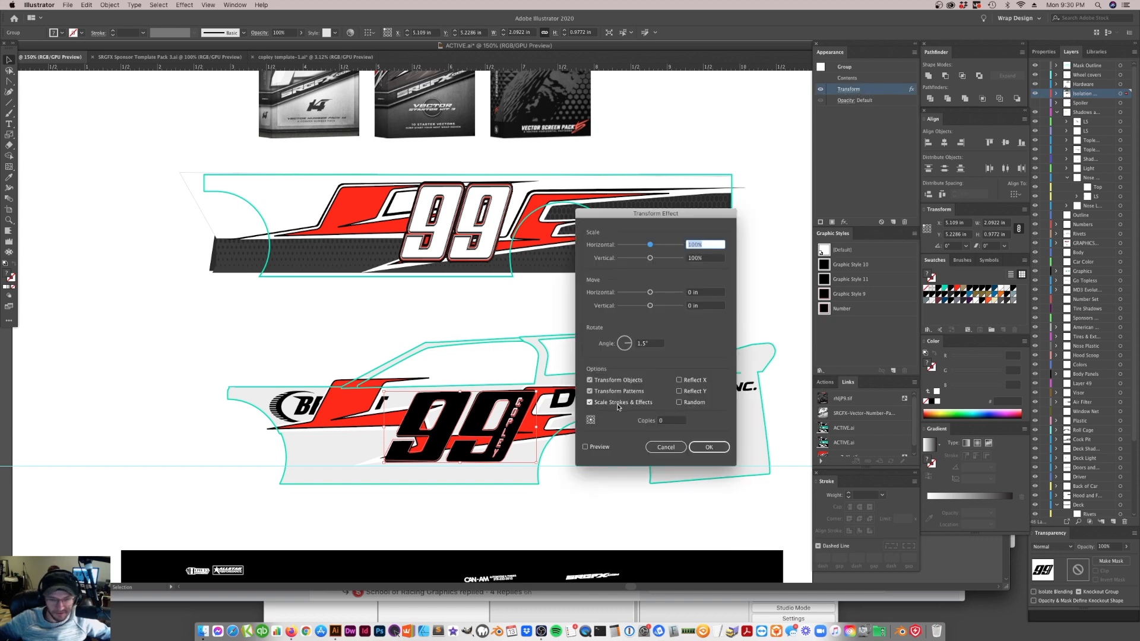
left_click(709, 449)
left_click(915, 53)
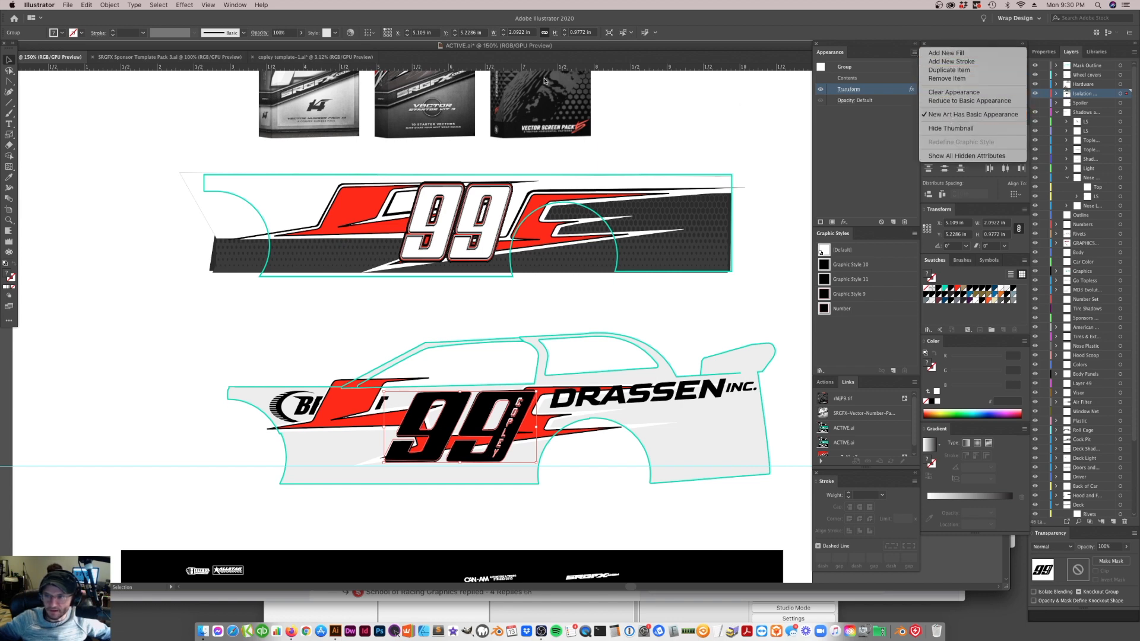
left_click(111, 5)
left_click(110, 5)
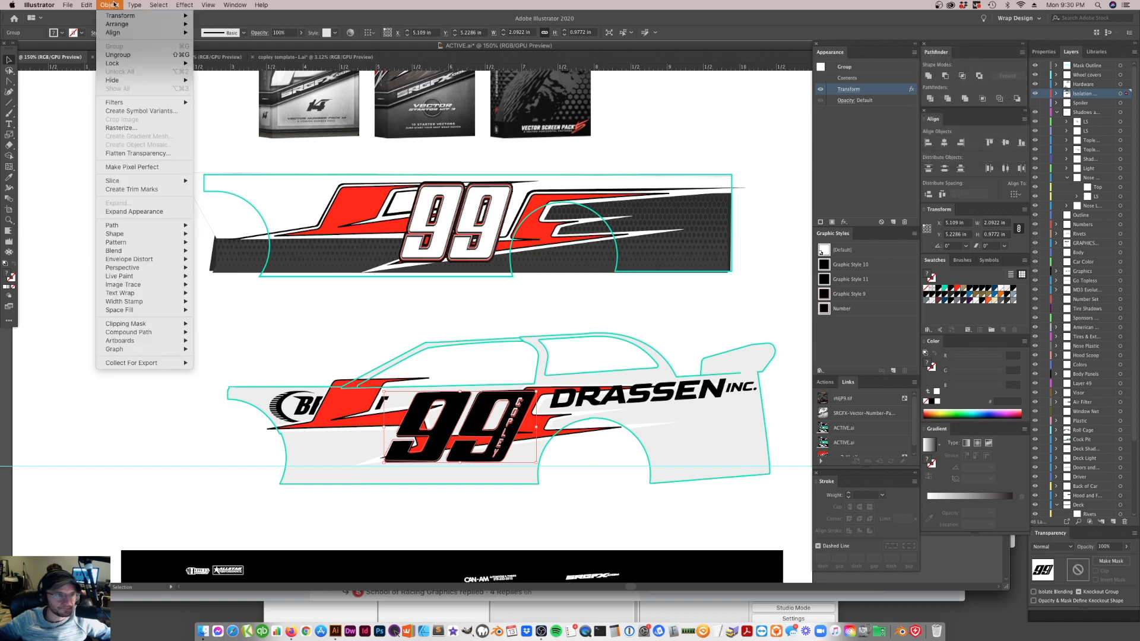
left_click(137, 212)
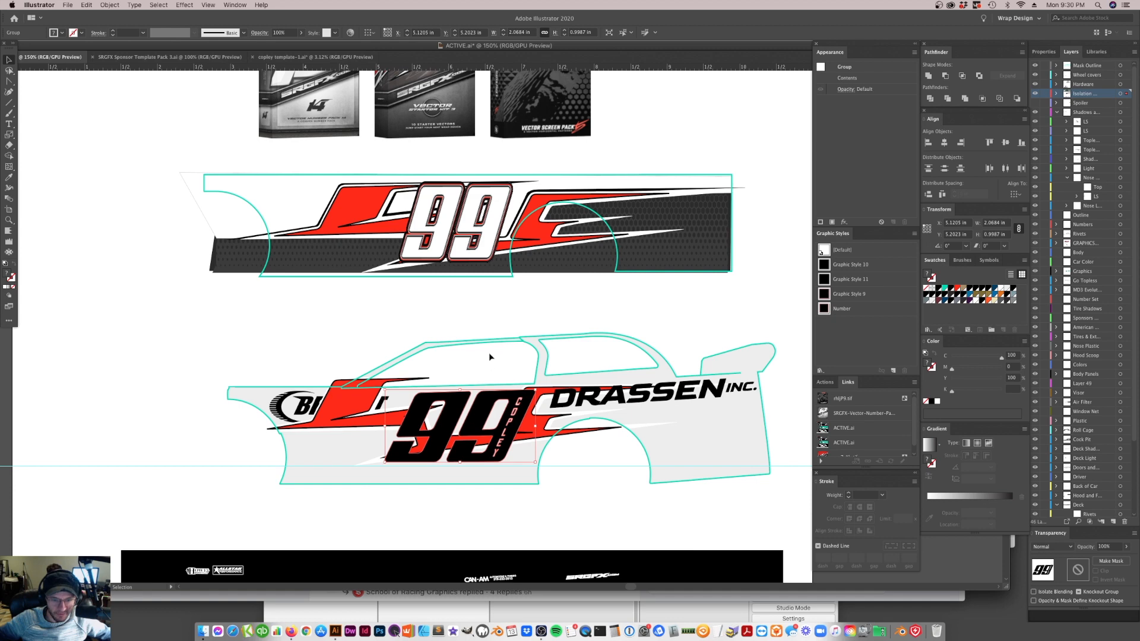
left_click(480, 386)
key("z")
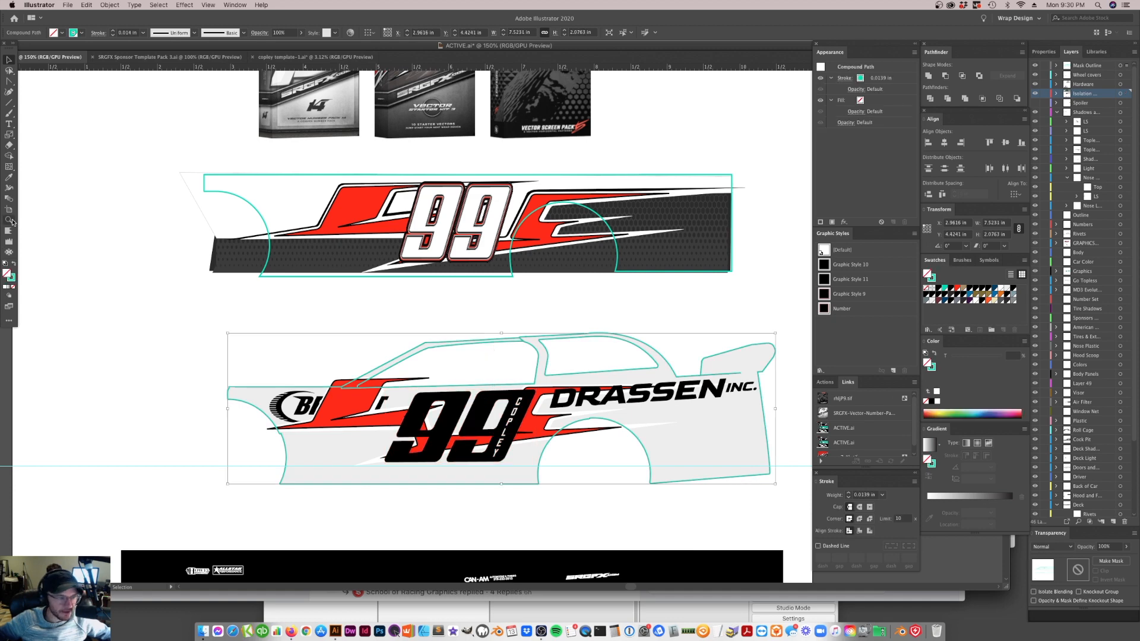
Reshape the slanted black 99 on the car slightly with Free Distort, adjusting its upper front corner
left_click(499, 442)
left_click(446, 299)
left_click(441, 280)
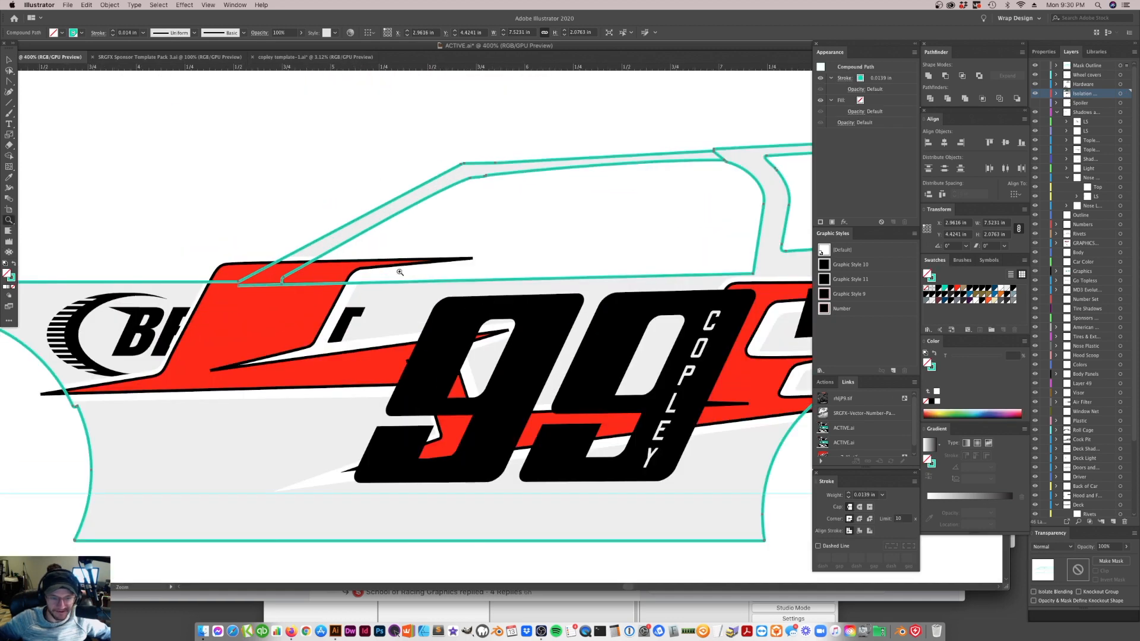
left_click(8, 70)
left_click(556, 330)
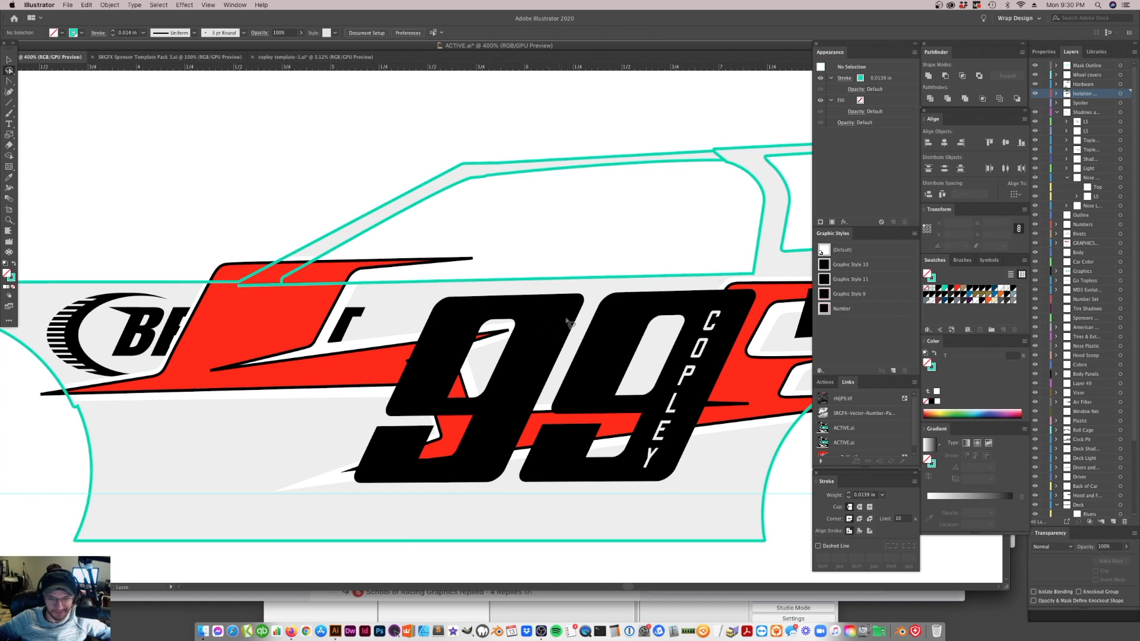
left_click(105, 4)
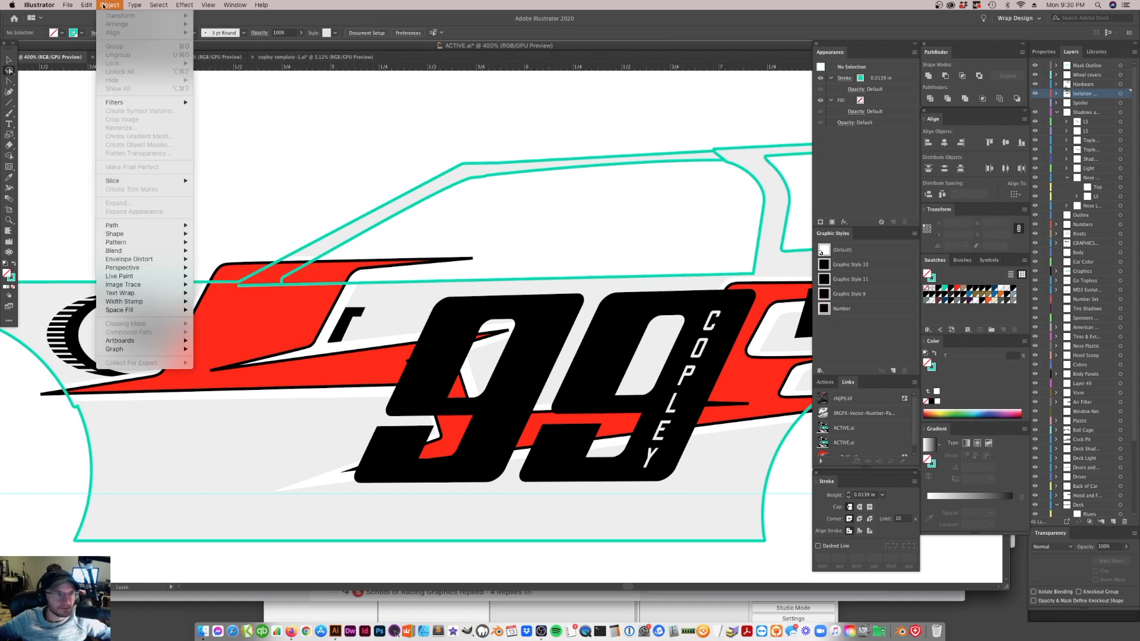
left_click(309, 103)
left_click(13, 61)
left_click(537, 318)
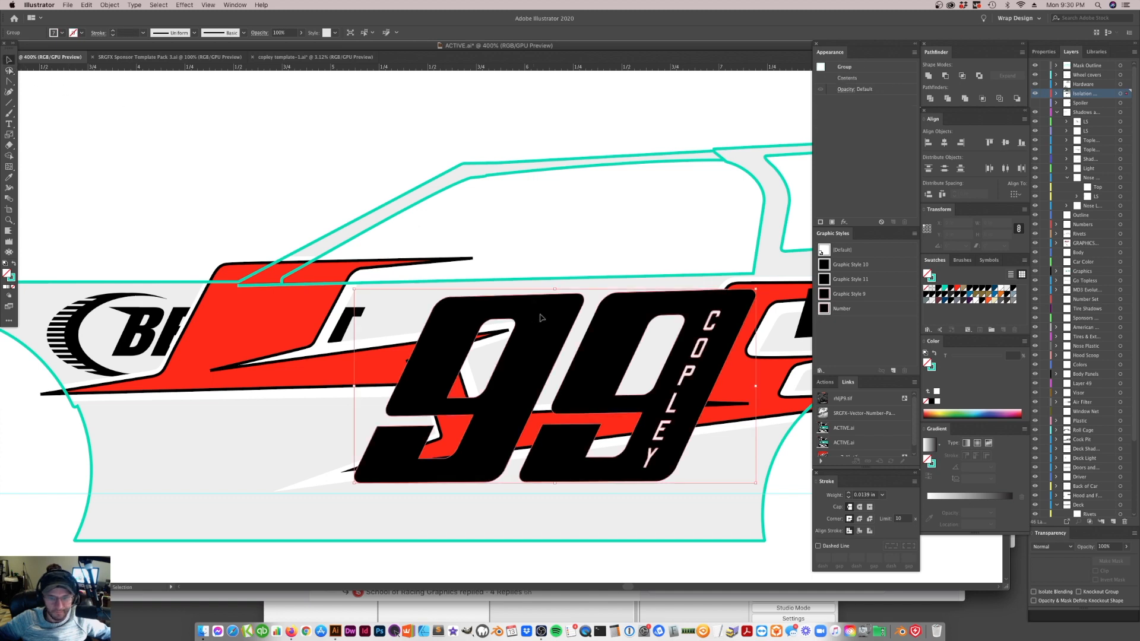
key("e")
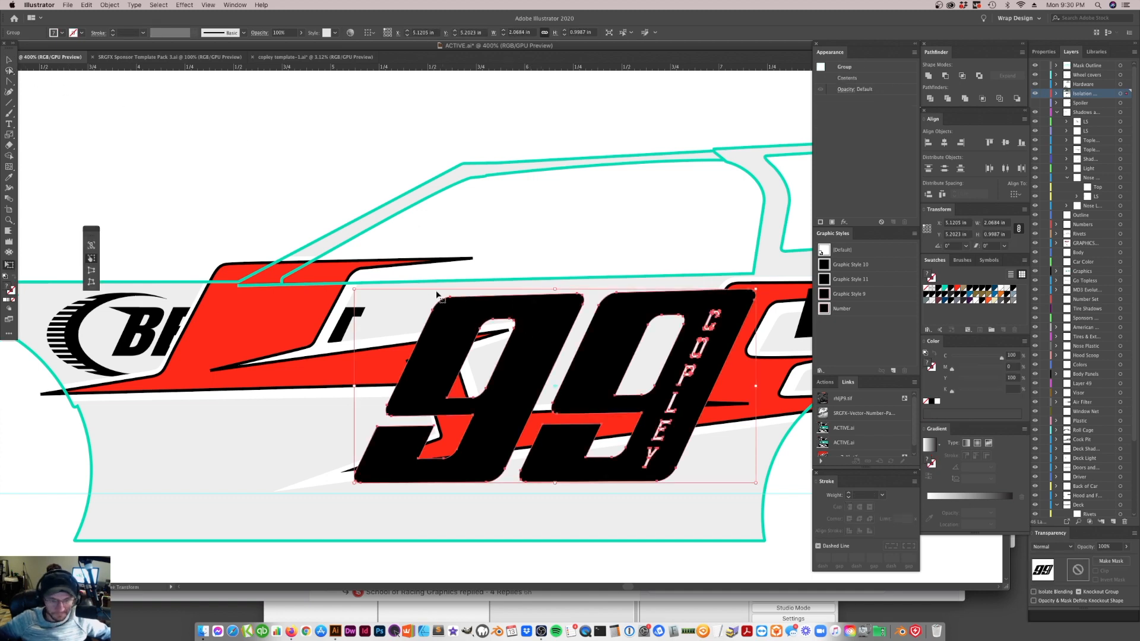
left_click(92, 282)
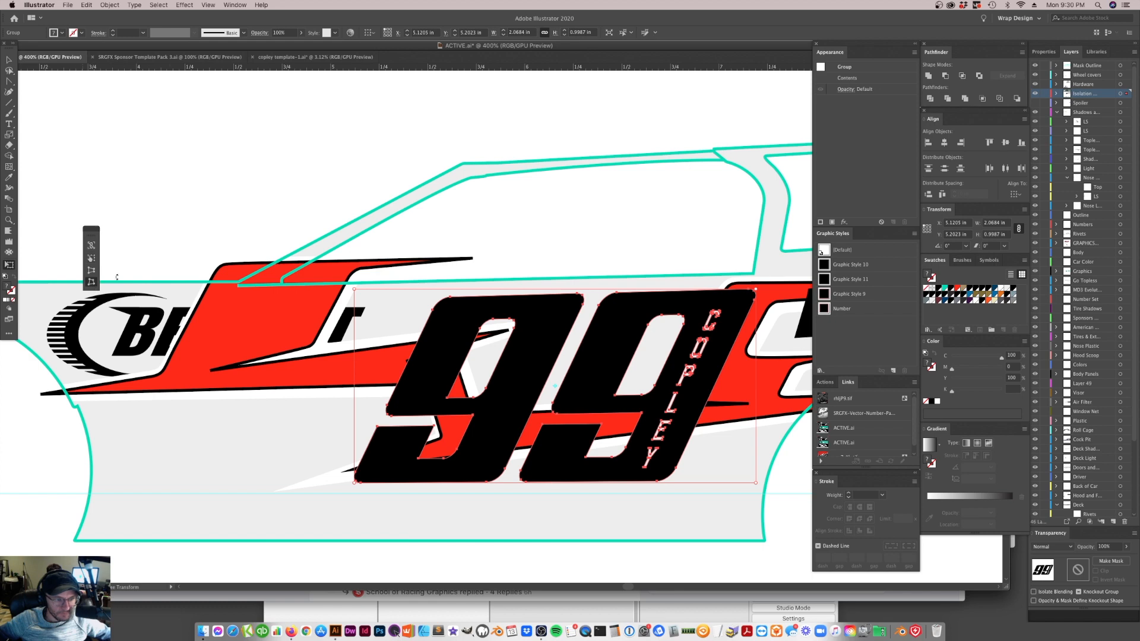
left_click_drag(359, 296, 356, 289)
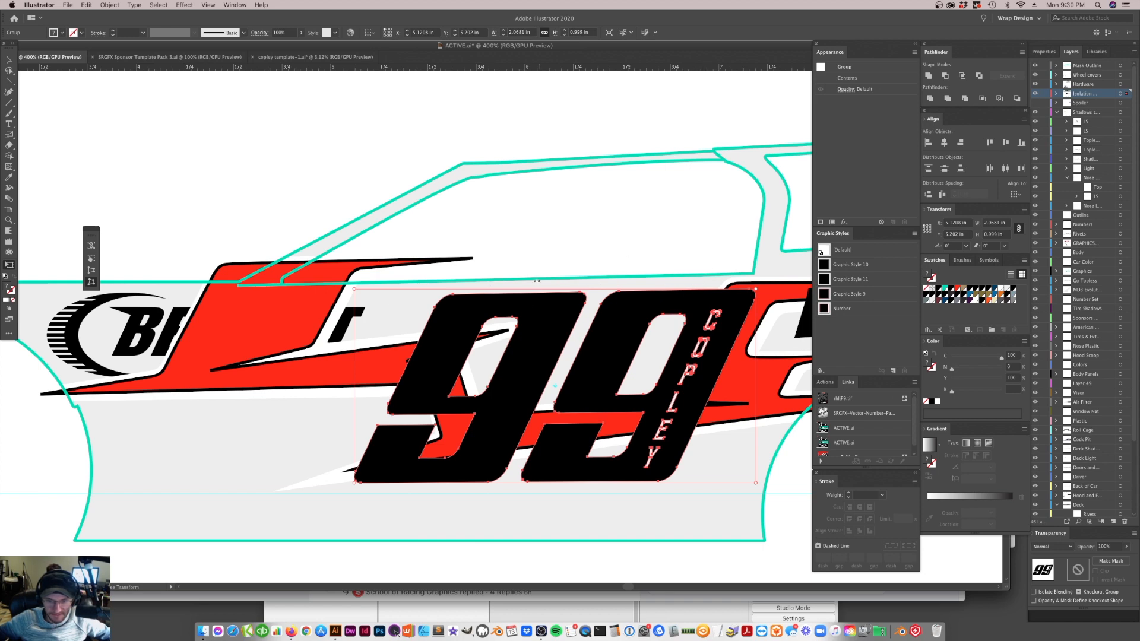
key("super+minus")
key("super+minus")
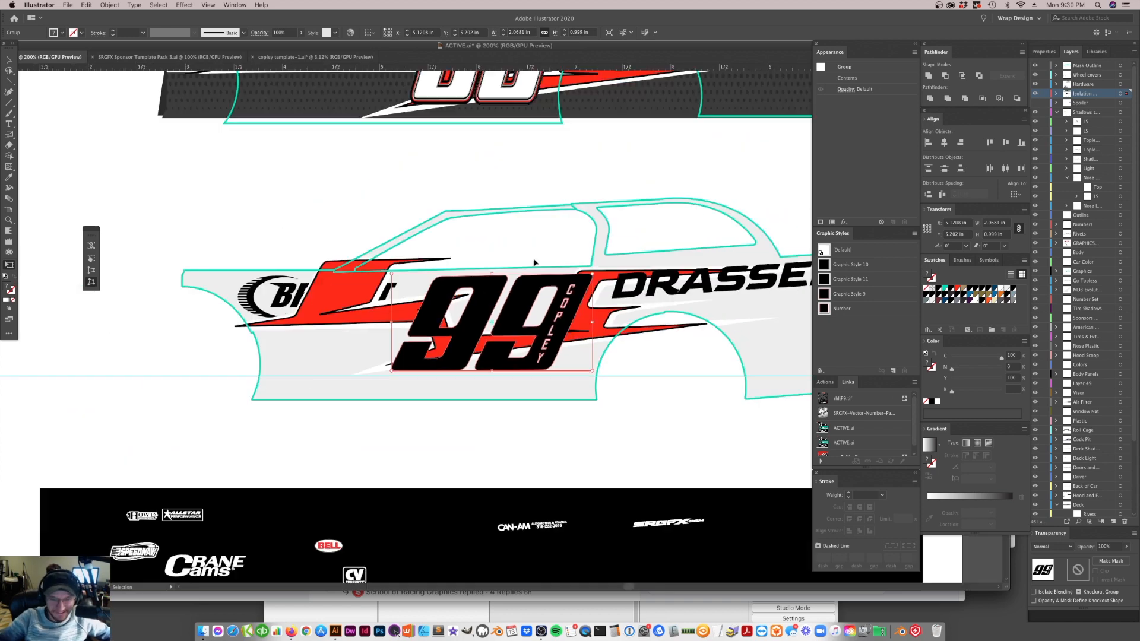
left_click(9, 60)
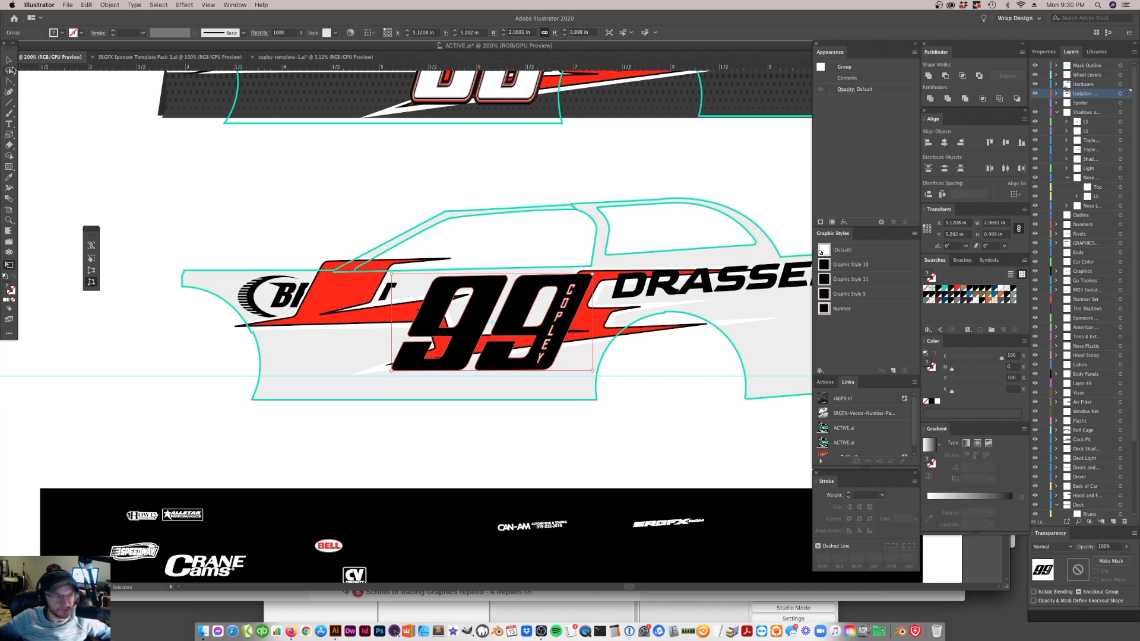
Move the red graphic below the car body, to about X 1.91 in and Y 6.33 in
left_click(362, 213)
scroll(622, 355, "down", 1)
scroll(562, 309, "up", 2)
left_click_drag(561, 309, 557, 428)
key("super+minus")
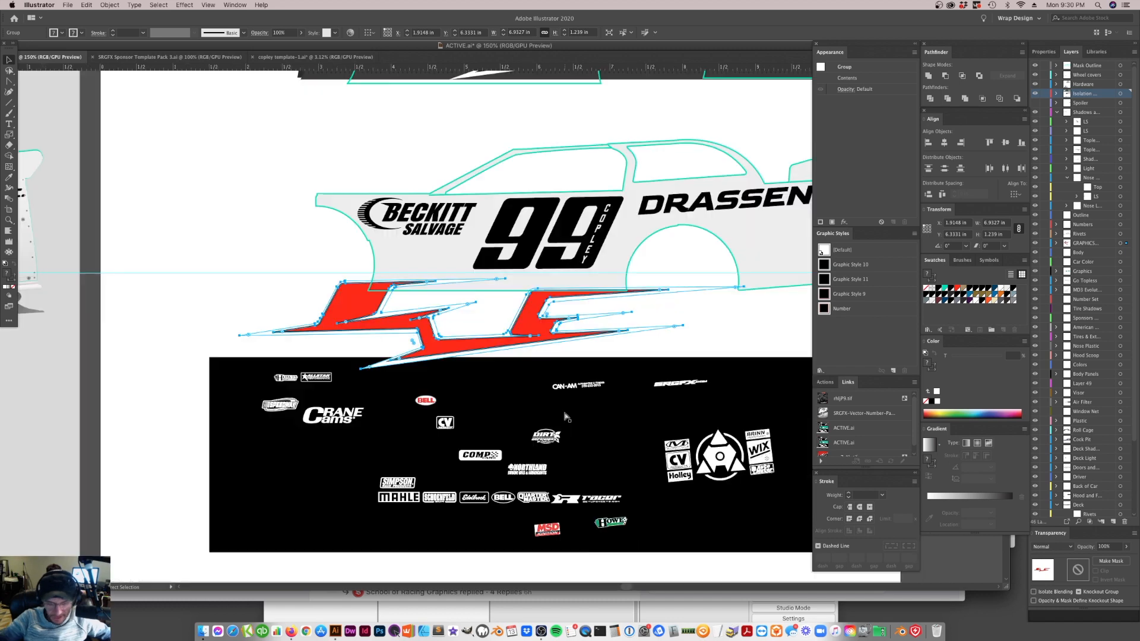
scroll(692, 381, "up", 1)
scroll(618, 333, "up", 5)
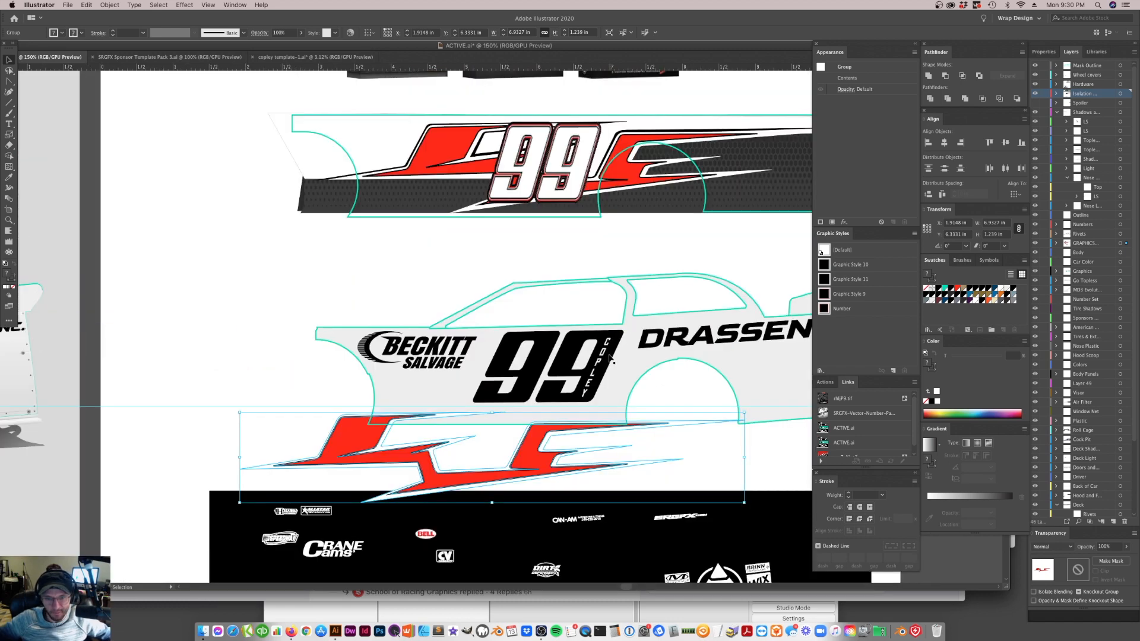
scroll(580, 370, "right", 8)
scroll(581, 383, "left", 8)
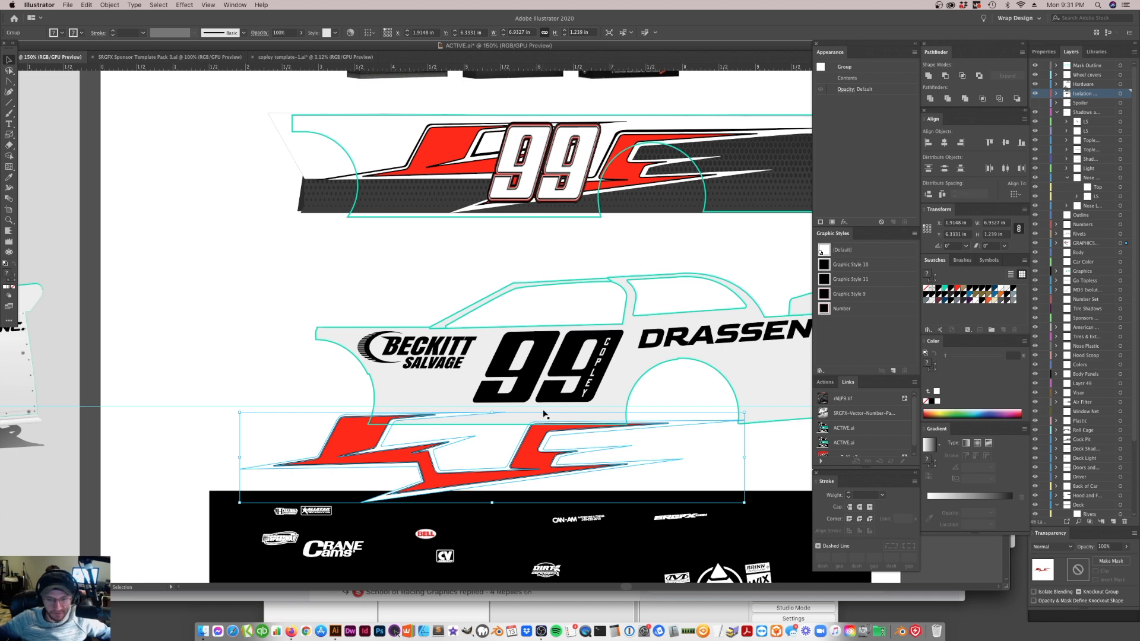
Park the red graphic in the blank space above and ahead of the car's nose, clear of the number and logos
left_click_drag(533, 466, 625, 406)
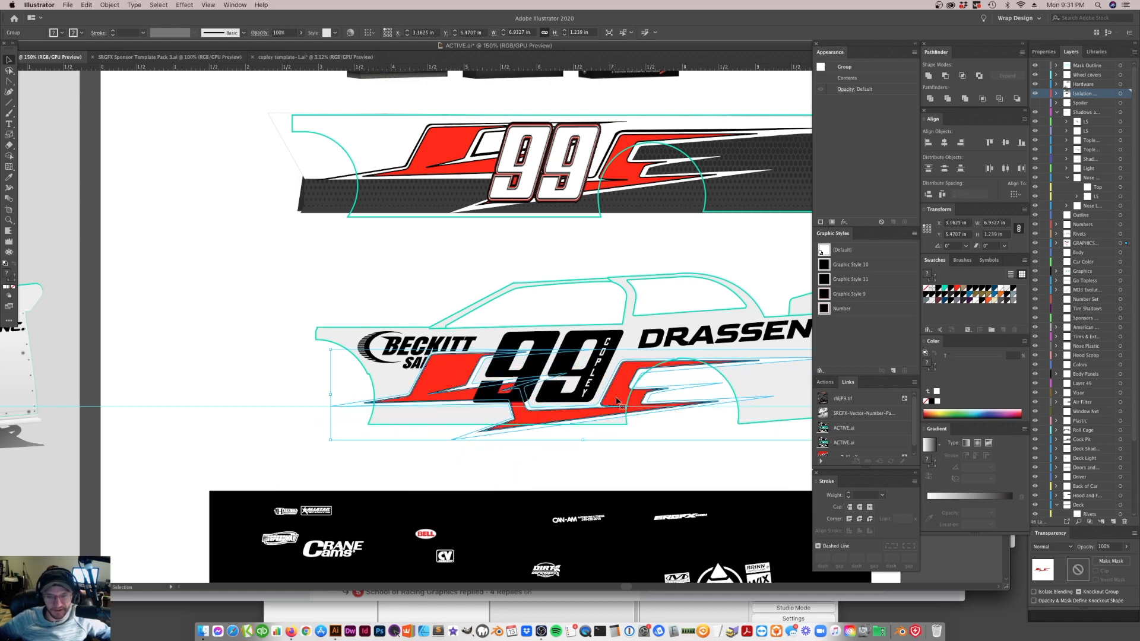
left_click_drag(623, 404, 291, 291)
left_click(583, 465)
Ungroup the black 99 from the vertical lettering on the car body
left_click(551, 377)
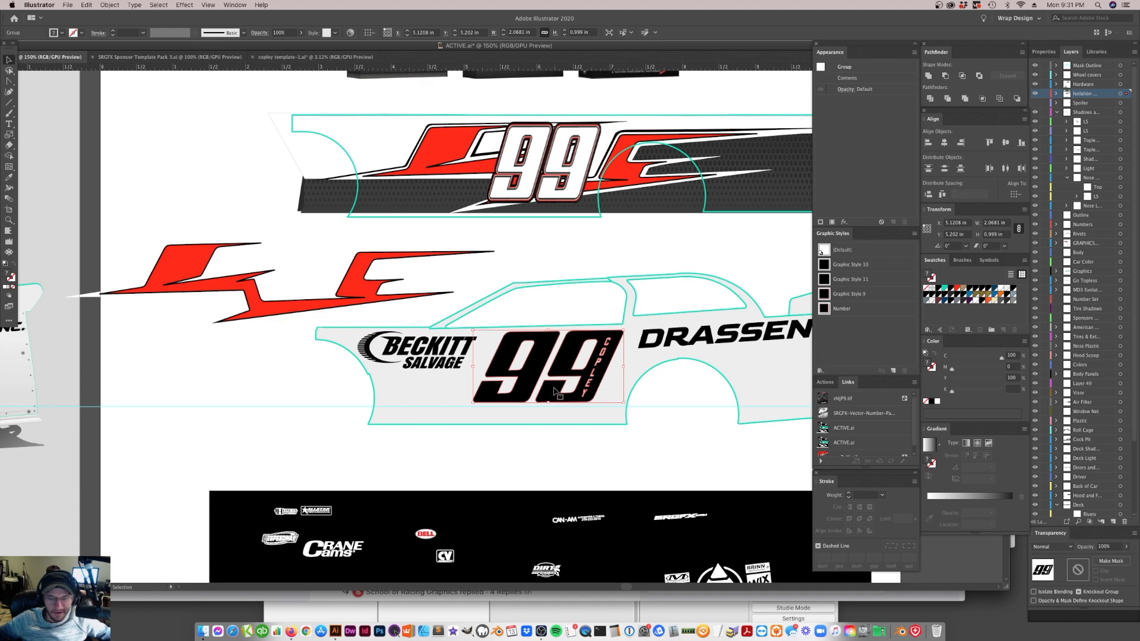
right_click(556, 397)
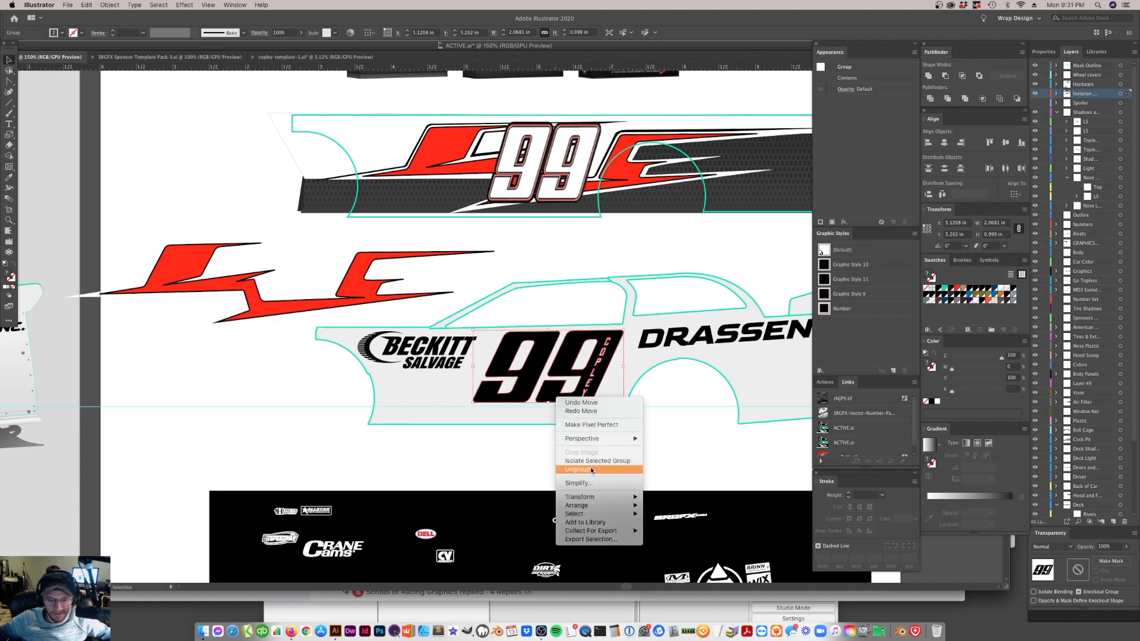
left_click(590, 468)
left_click(592, 456)
Make the car's black 99 a compound shape and expand it into a compound path
left_click(588, 392)
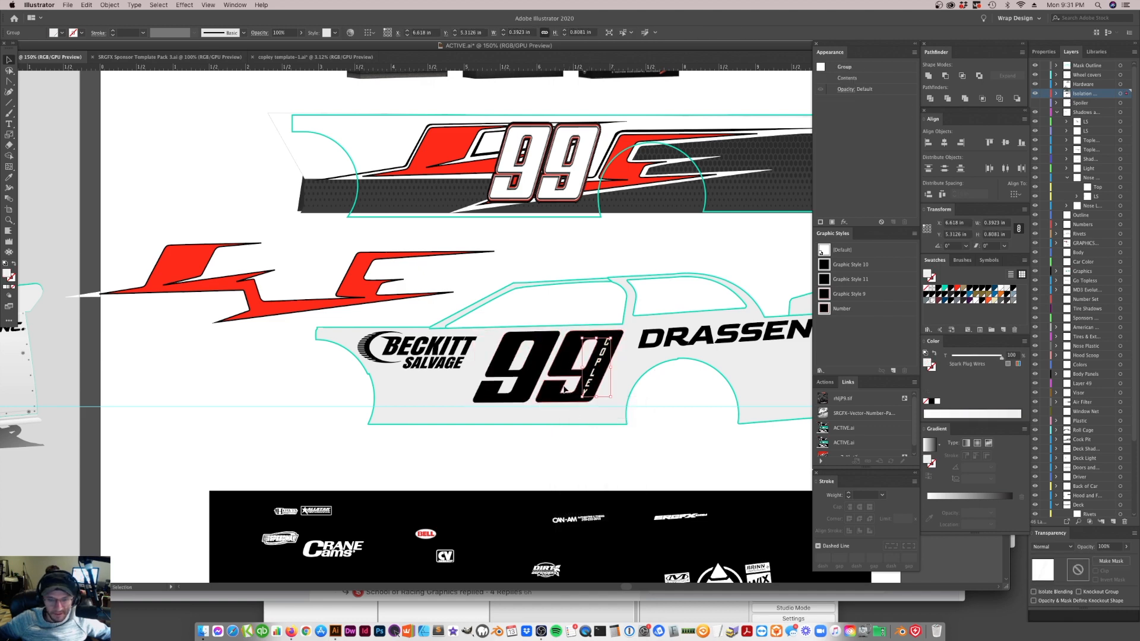
left_click(1022, 53)
left_click(1047, 90)
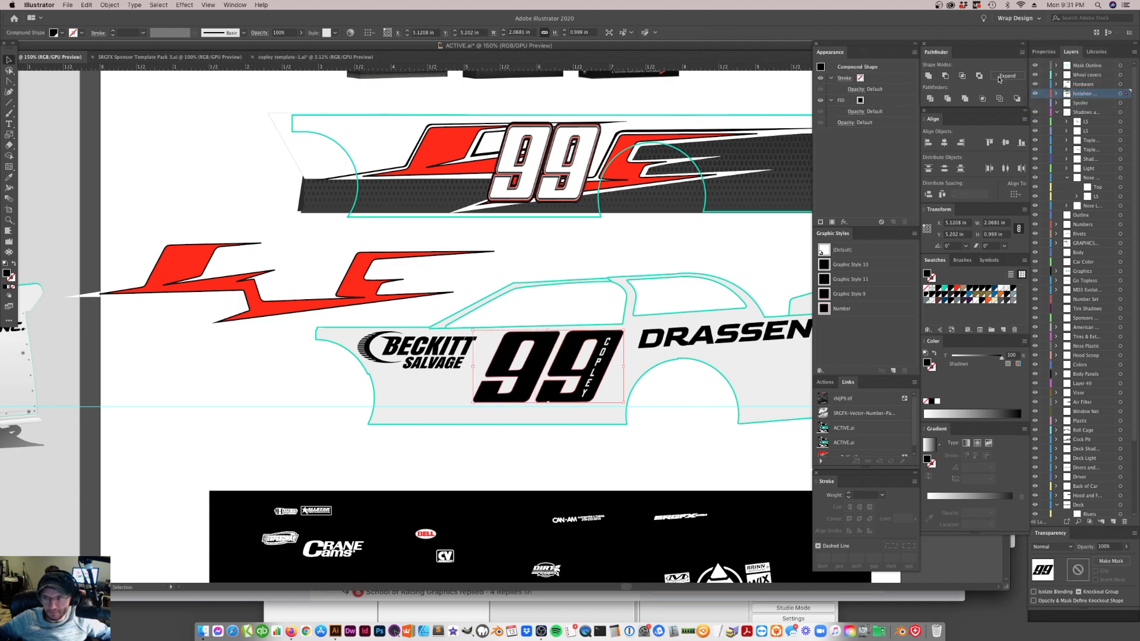
left_click(682, 429)
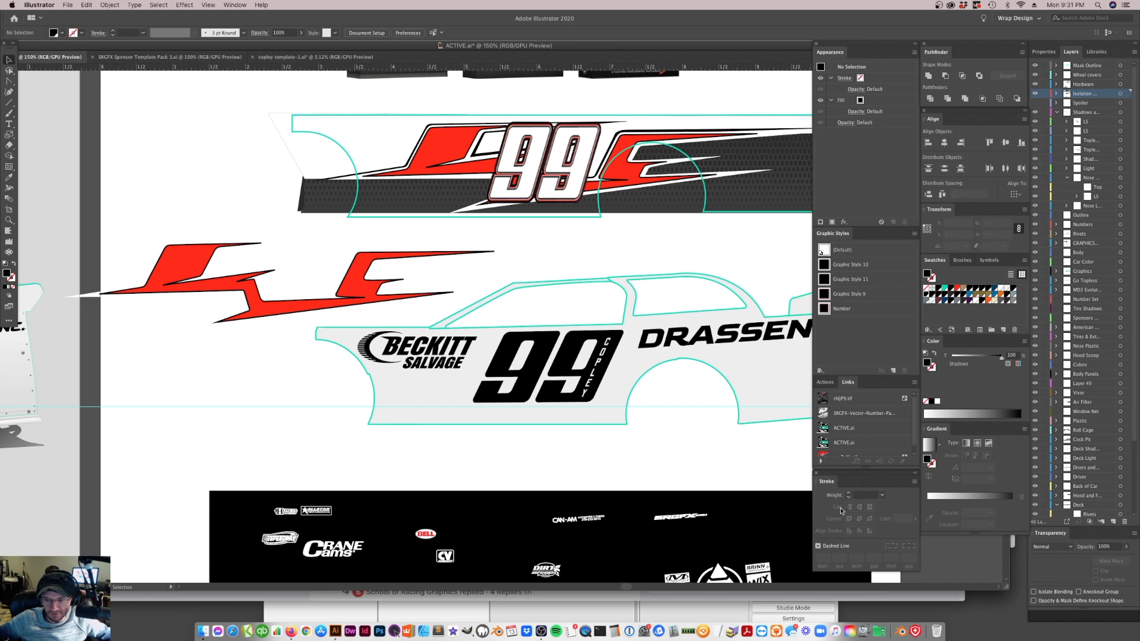
Add four more black fills to the car's 99 so its appearance holds a stack of five fills
left_click(540, 383)
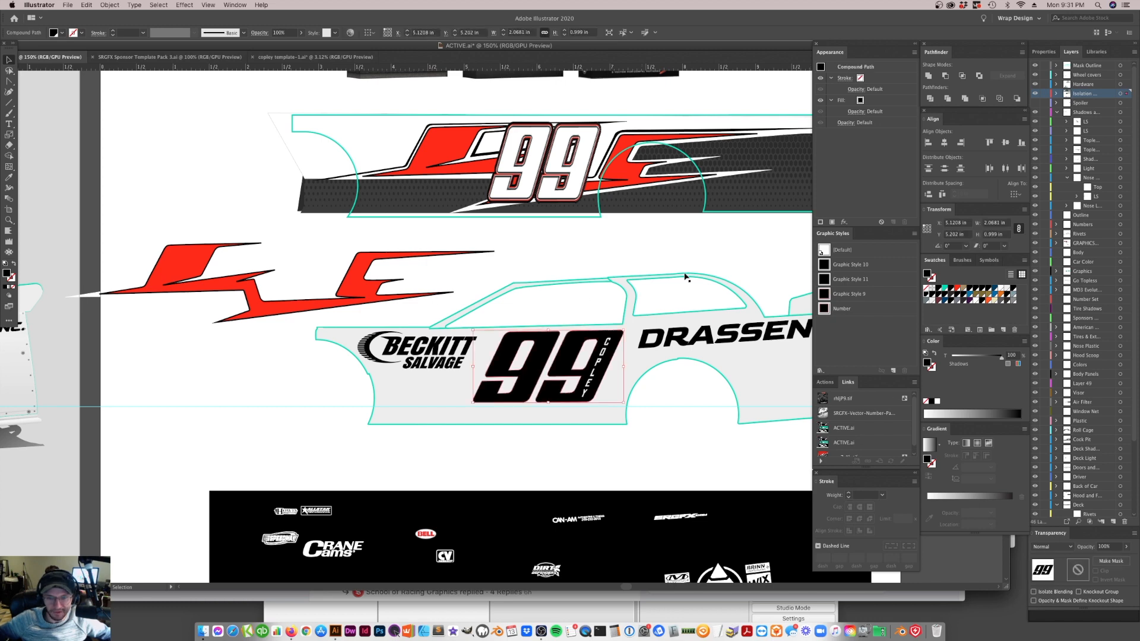
left_click(185, 4)
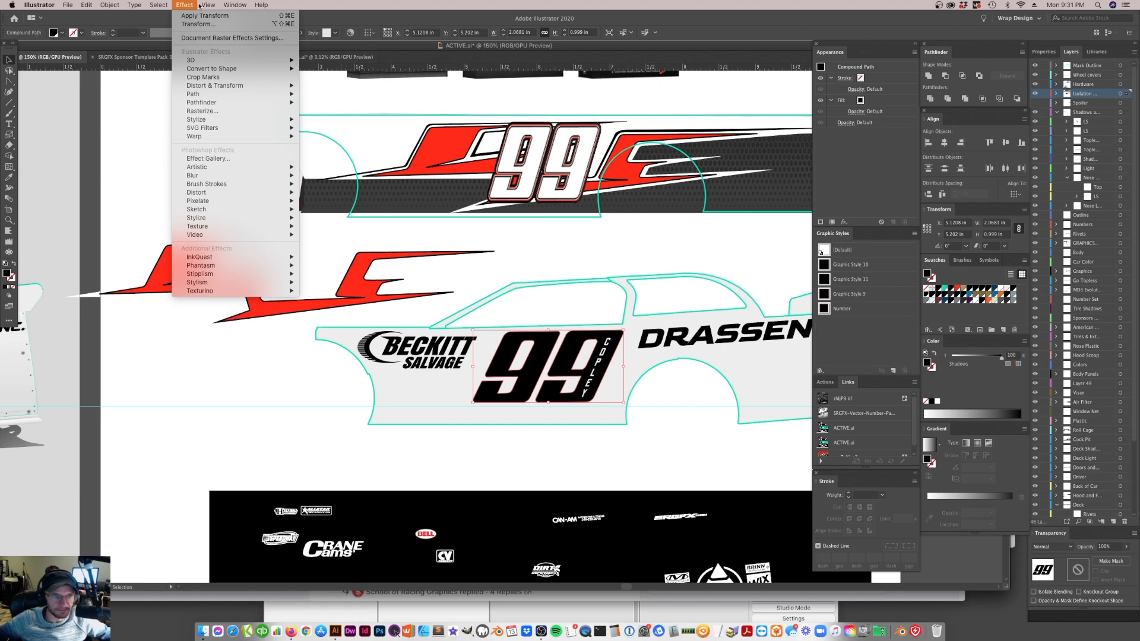
mouse_move(209, 4)
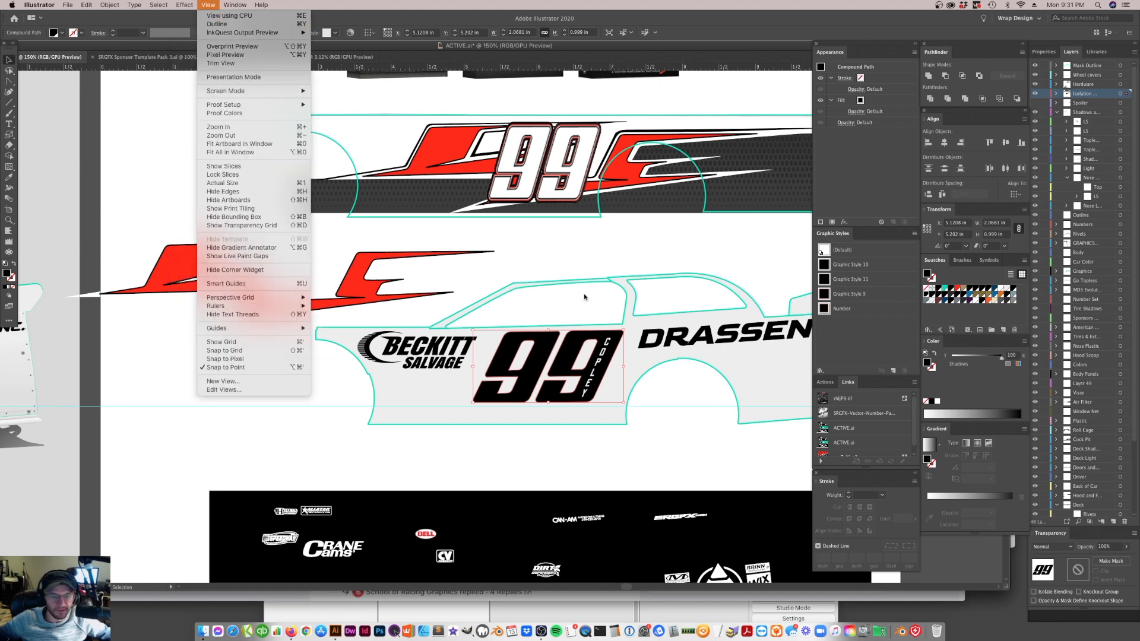
left_click(572, 259)
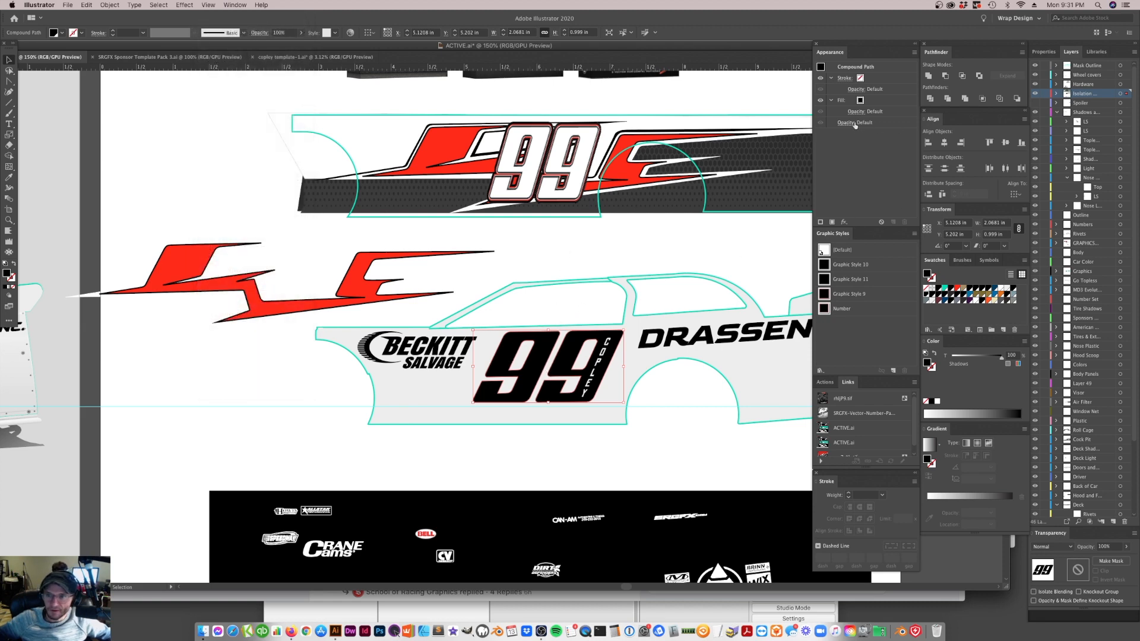
left_click(832, 101)
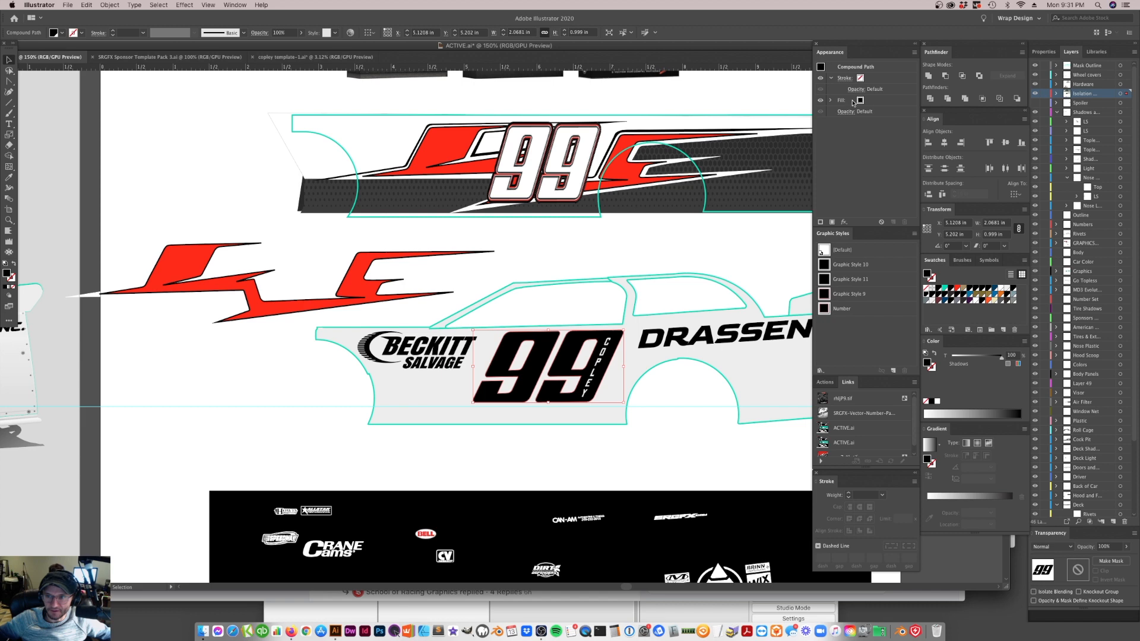
key("super+slash")
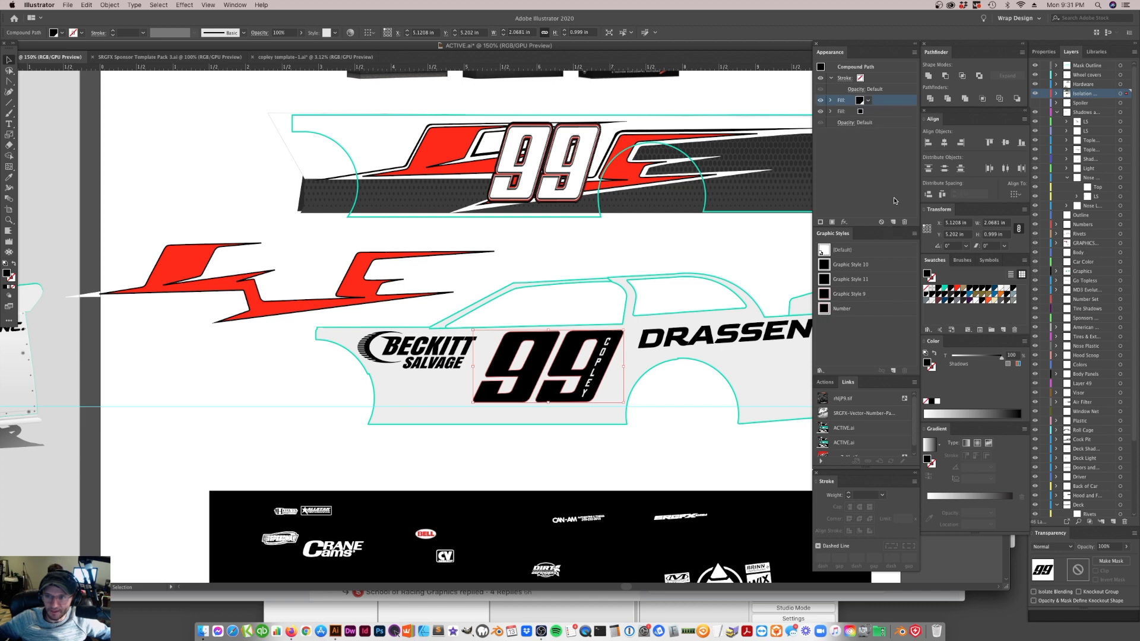
key("super+slash")
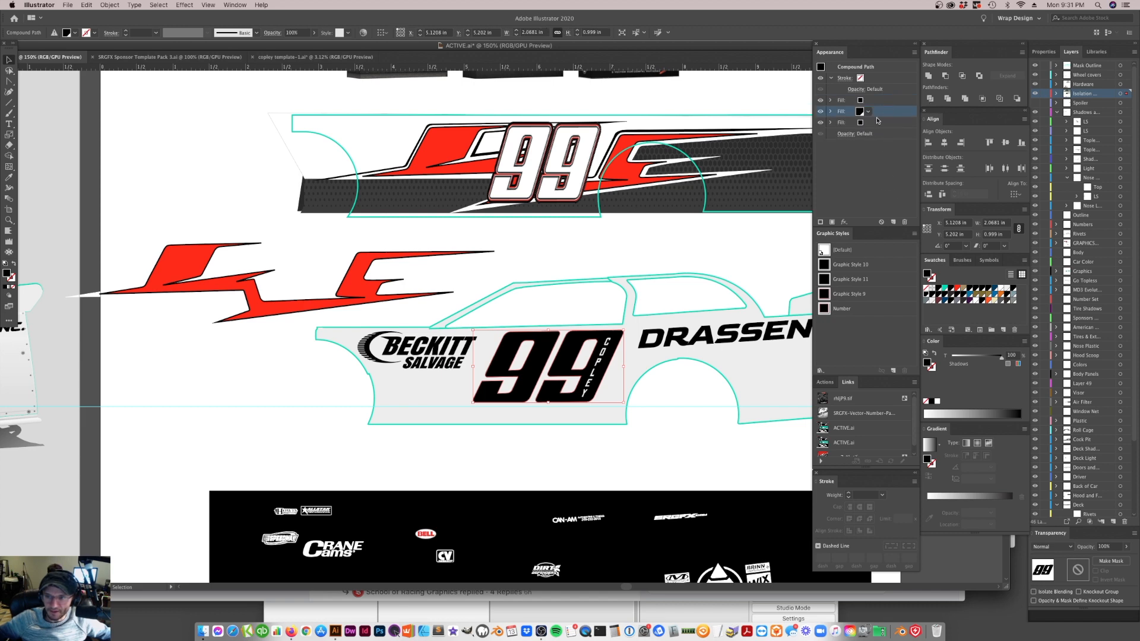
key("super+slash")
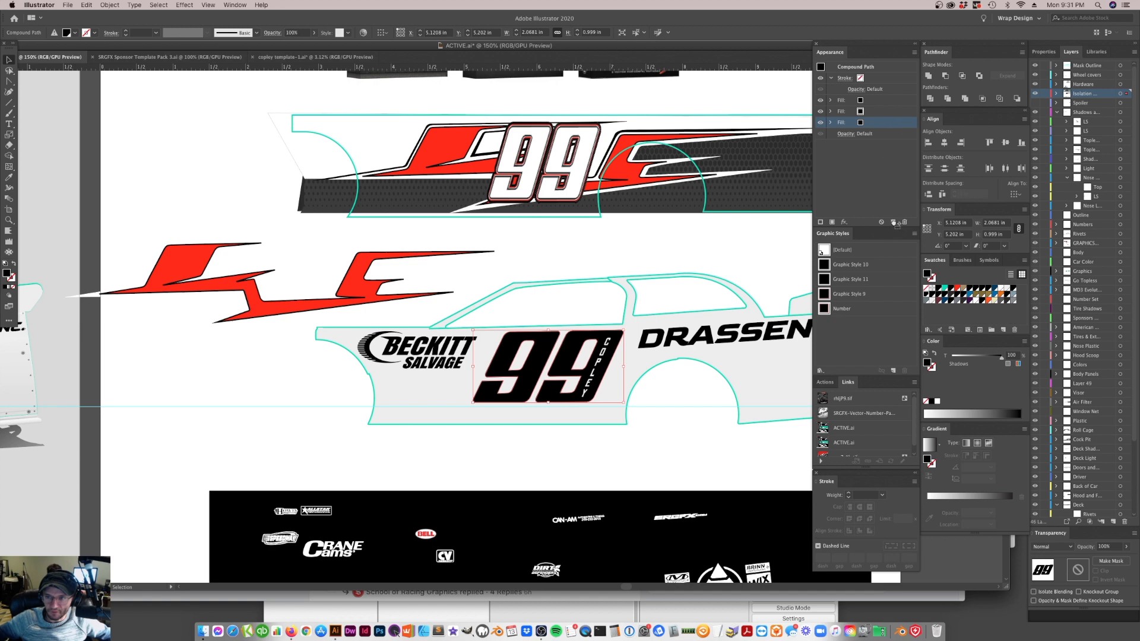
left_click(883, 135)
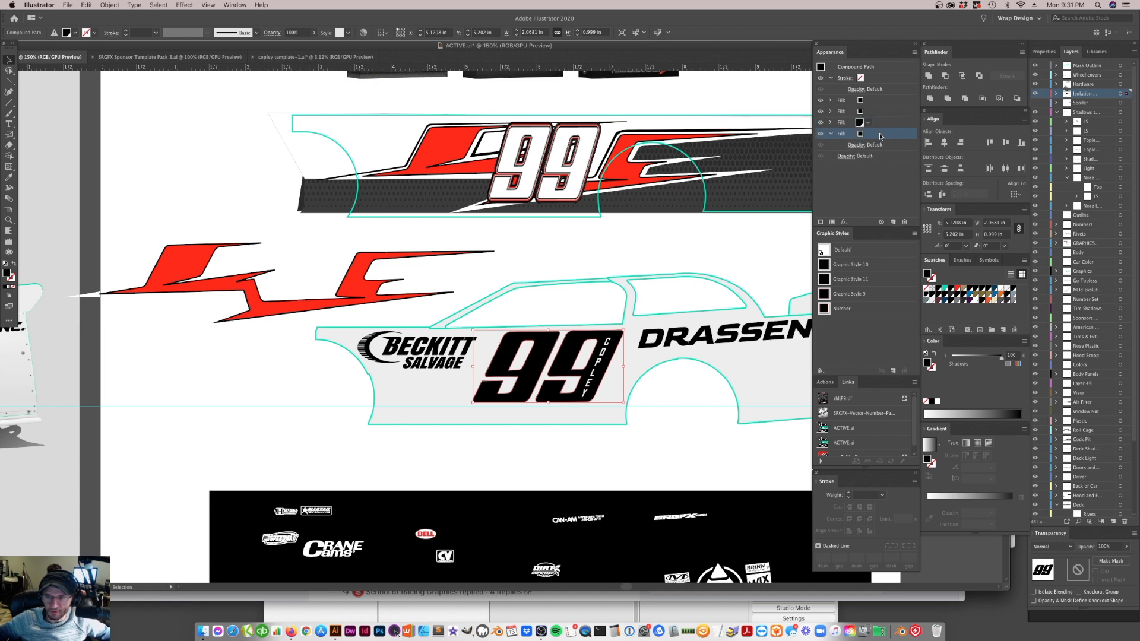
left_click(894, 222)
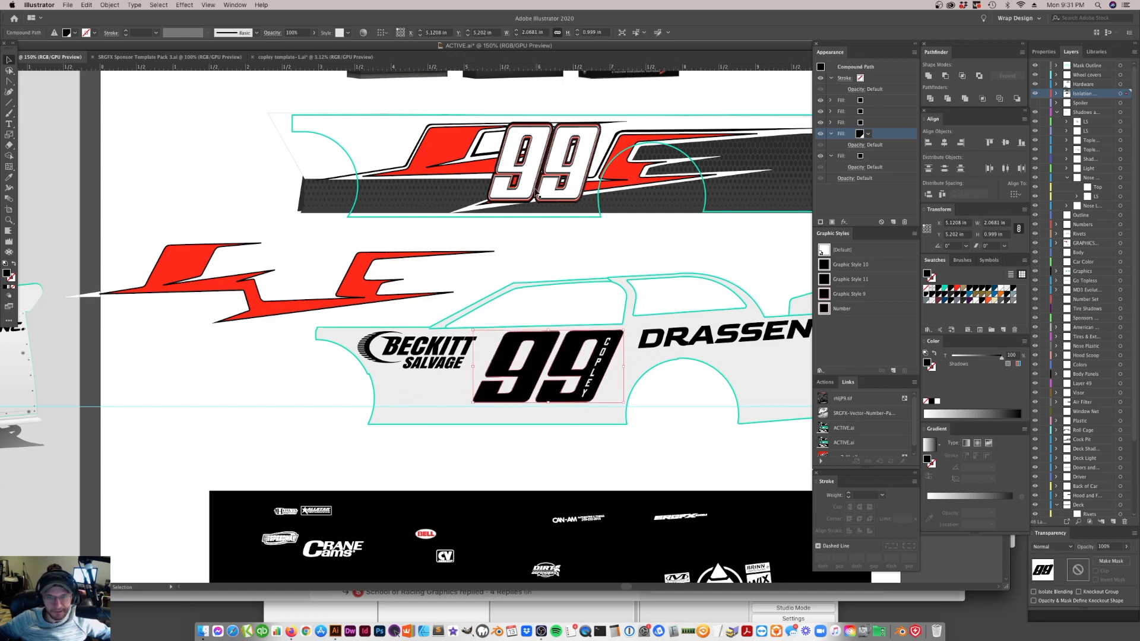
Examine up close the layered red and black outlines around the white 99 on the flat reference panel
left_click(8, 221)
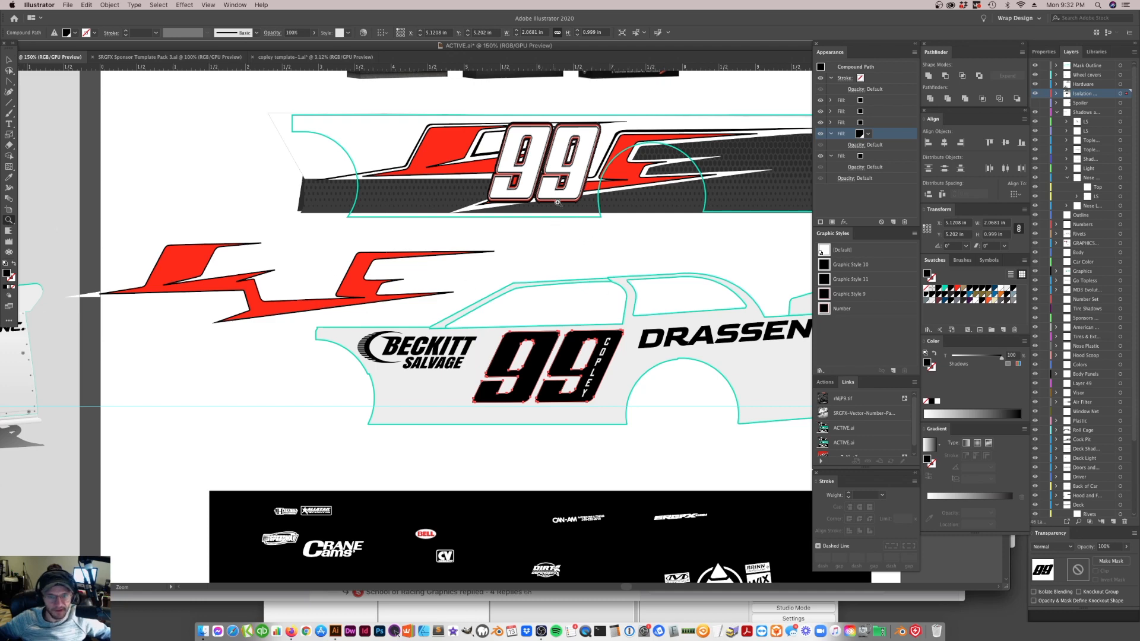
left_click(541, 191)
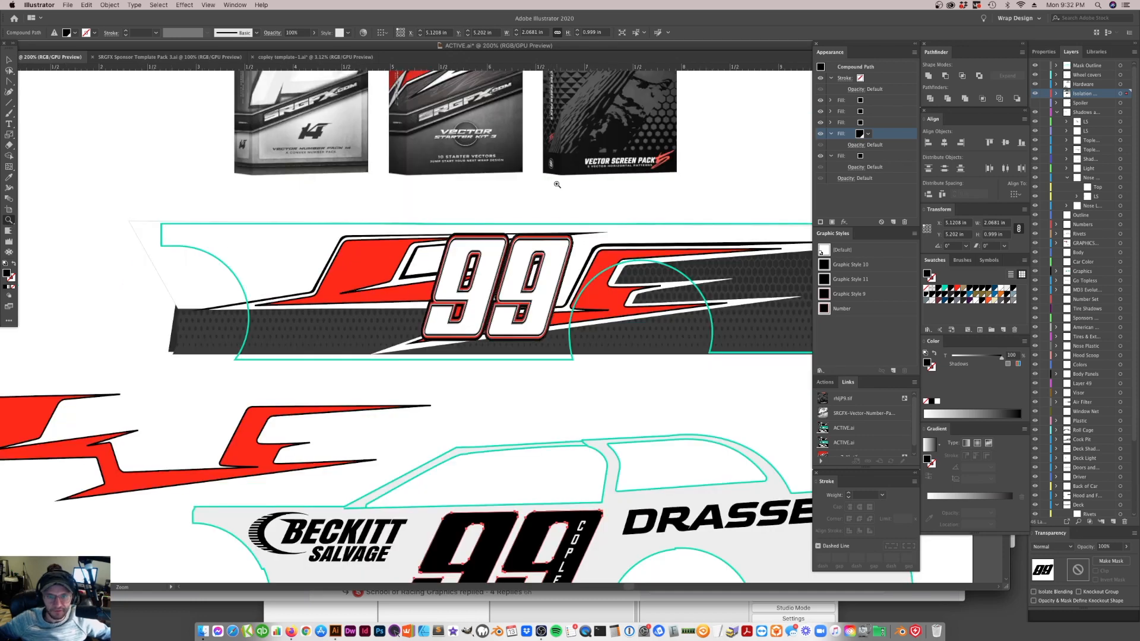
left_click(535, 294)
left_click(490, 325)
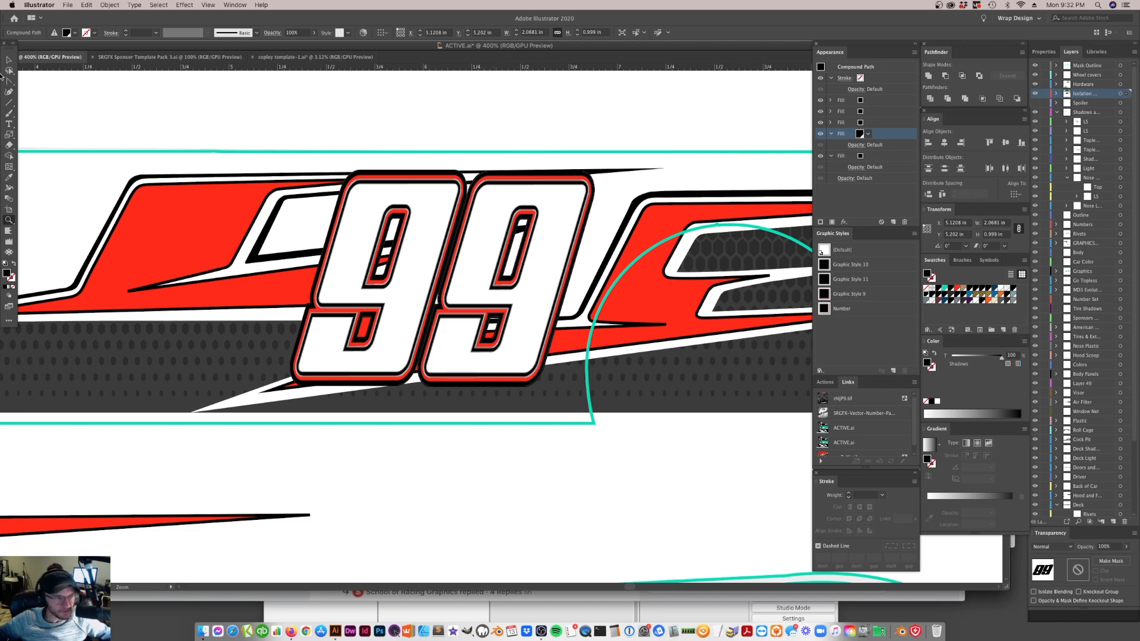
left_click(8, 58)
left_click(380, 167)
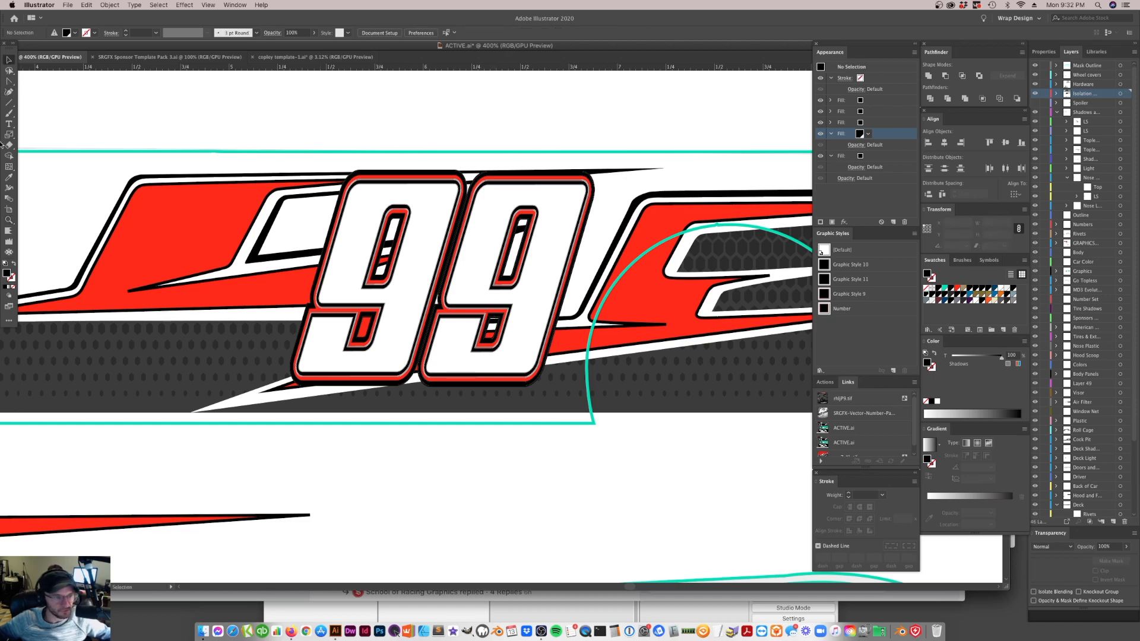
left_click(9, 220)
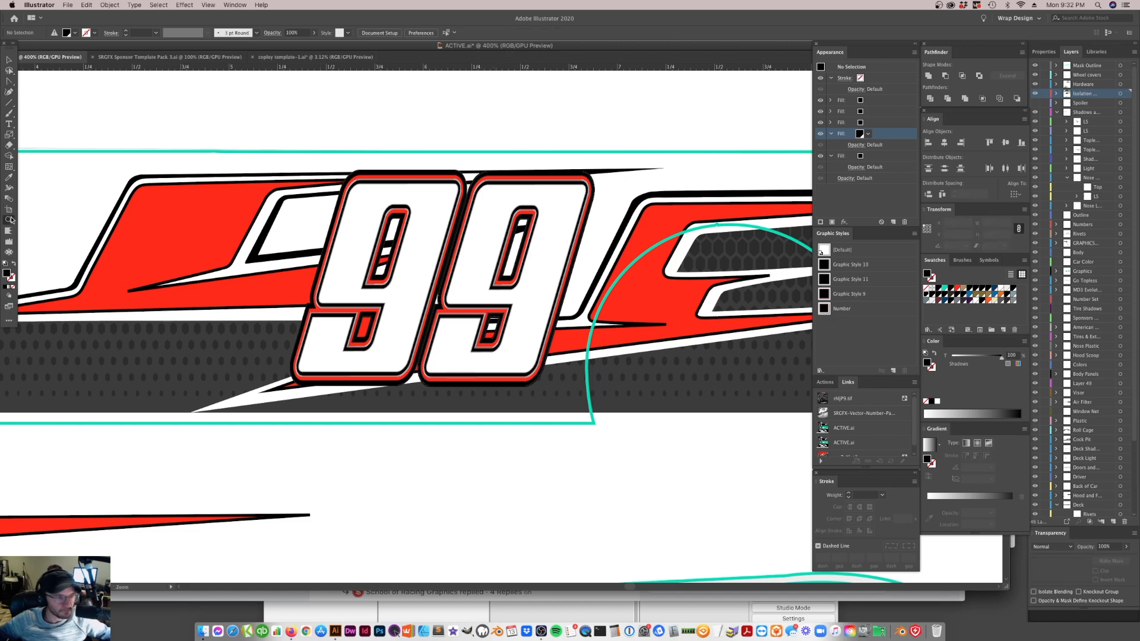
left_click(455, 259)
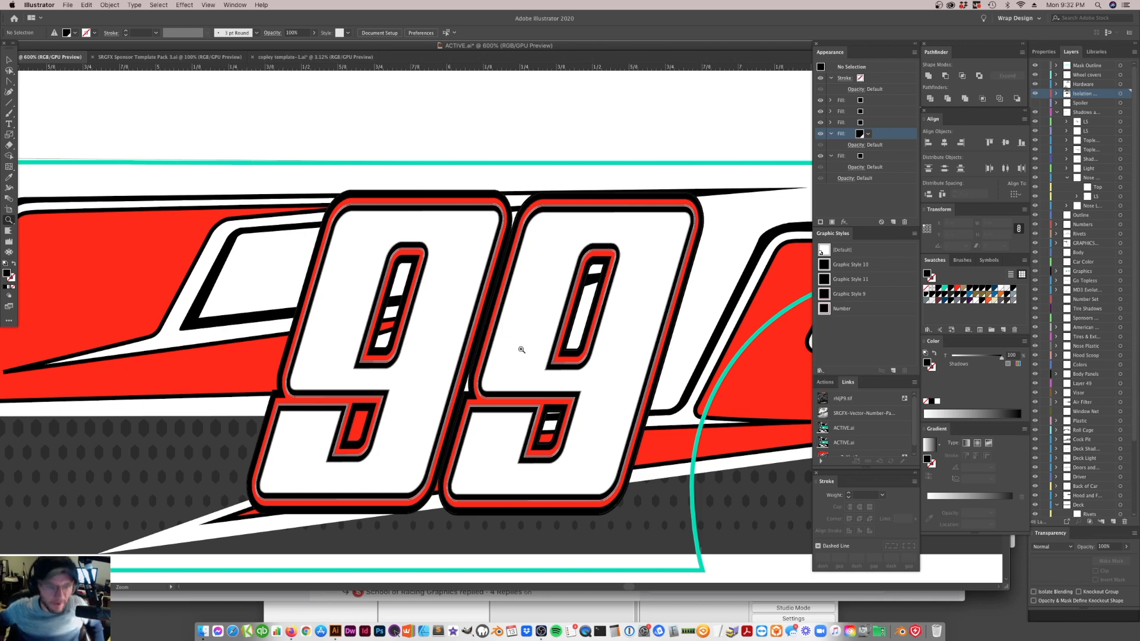
left_click(559, 216)
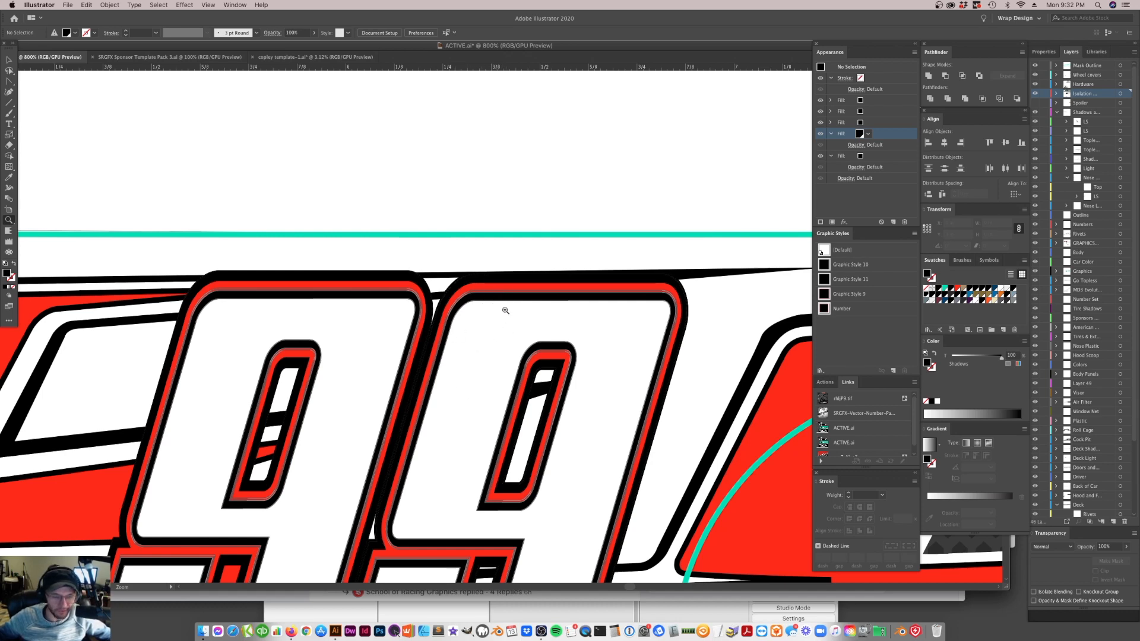
Review the outlined 99 on the flat reference panel and return to the black 99 on the car body
scroll(510, 330, "down", 3)
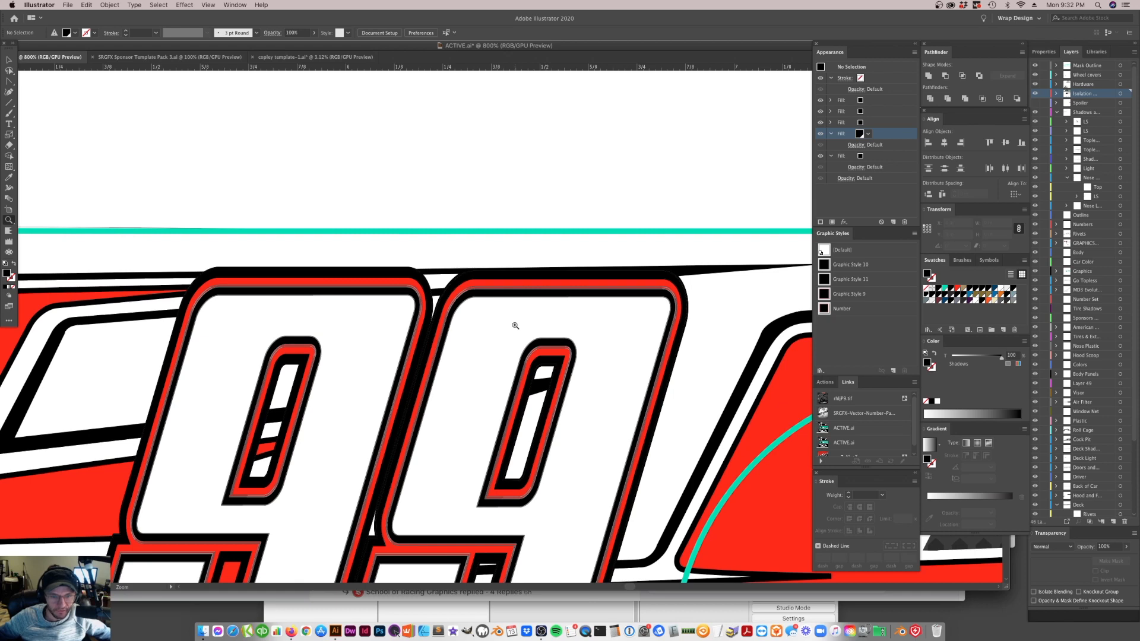
scroll(515, 324, "down", 8)
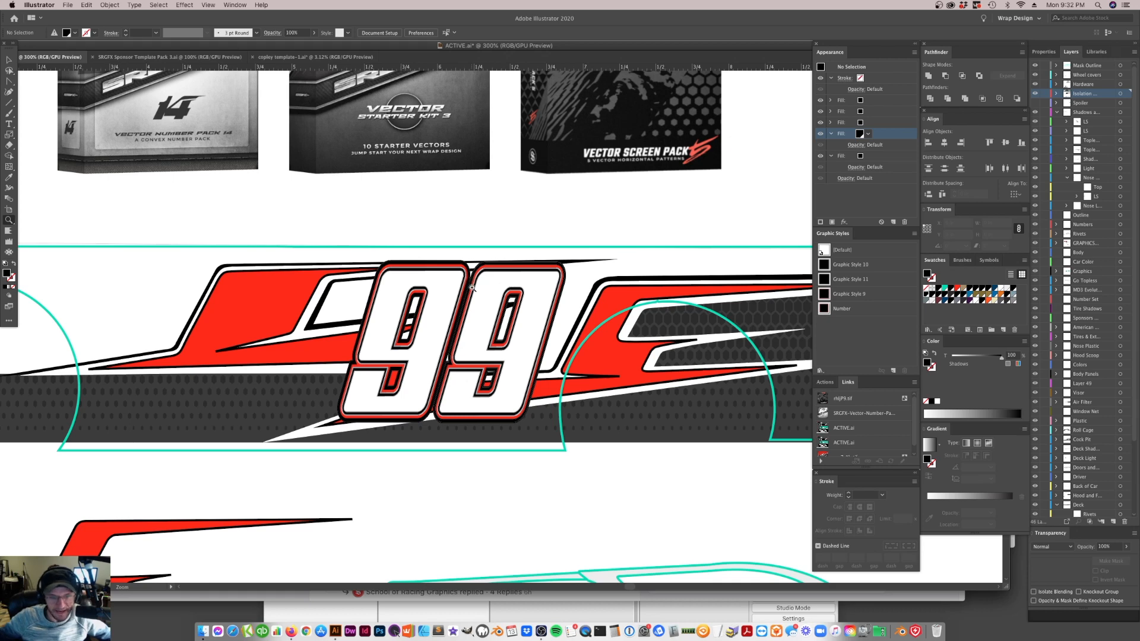
scroll(428, 258, "down", 1)
scroll(428, 259, "down", 5)
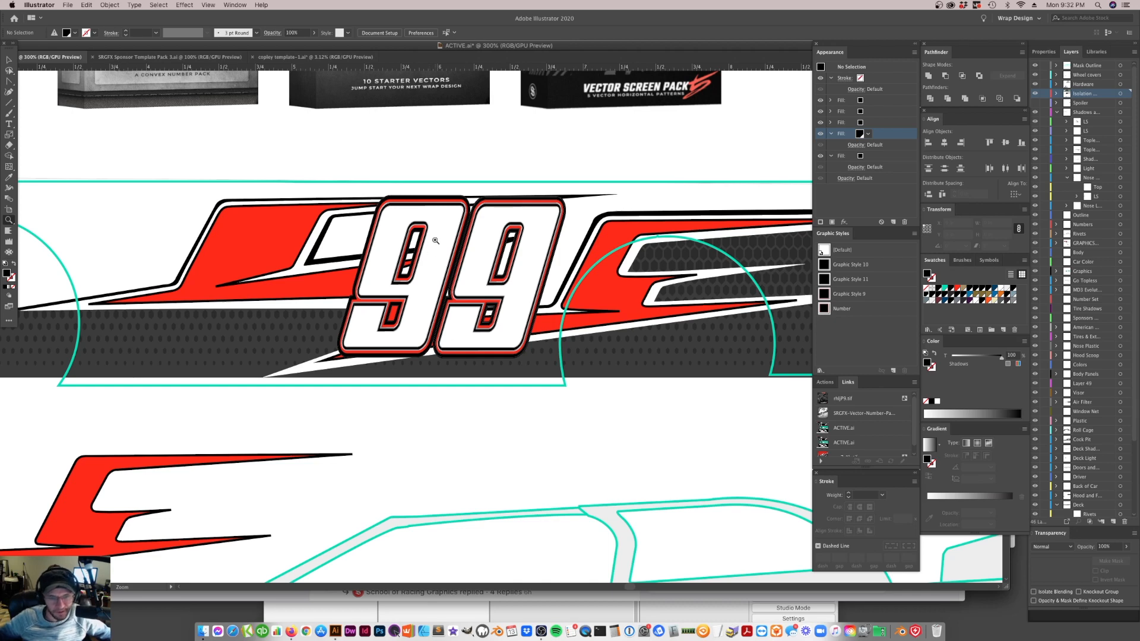
left_click(466, 263, "alt")
left_click(467, 263, "alt")
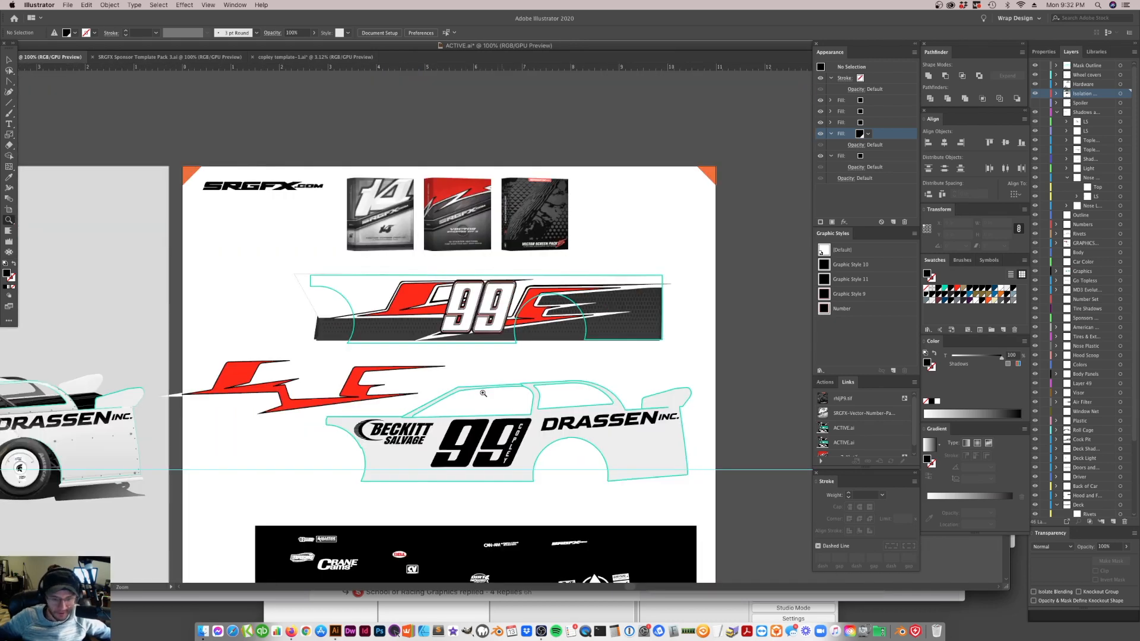
left_click(487, 449)
left_click(485, 321)
left_click(505, 295)
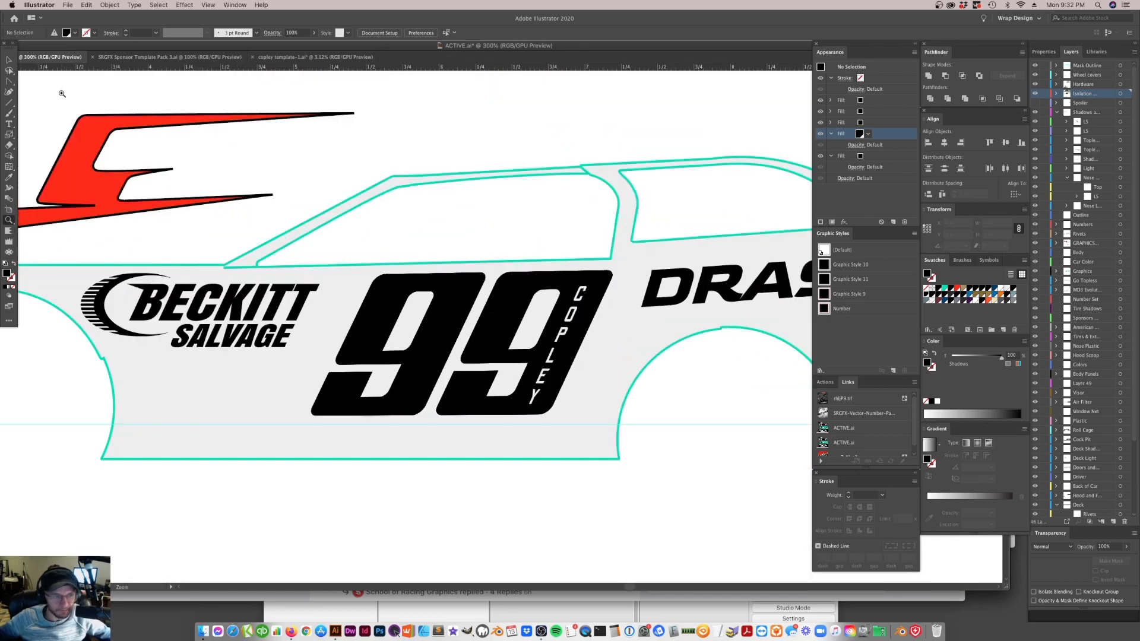
Select the car body's 99 and recolor the second fill from the top of its appearance stack red
left_click(9, 60)
scroll(512, 382, "up", 1)
left_click(509, 380)
scroll(609, 424, "up", 1)
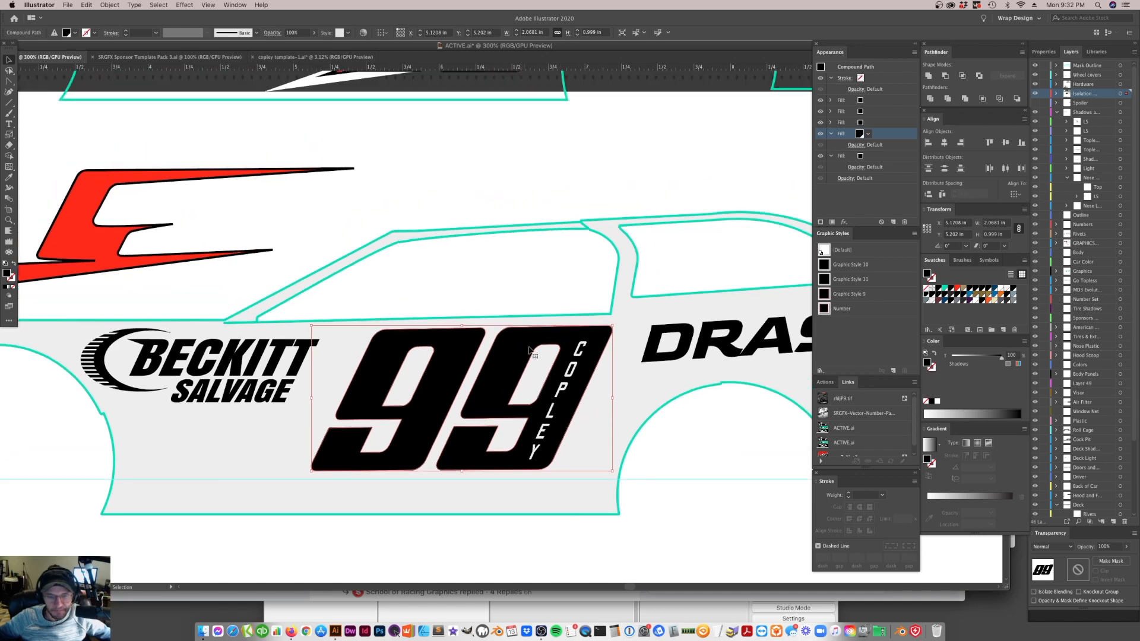
left_click_drag(870, 91, 860, 113)
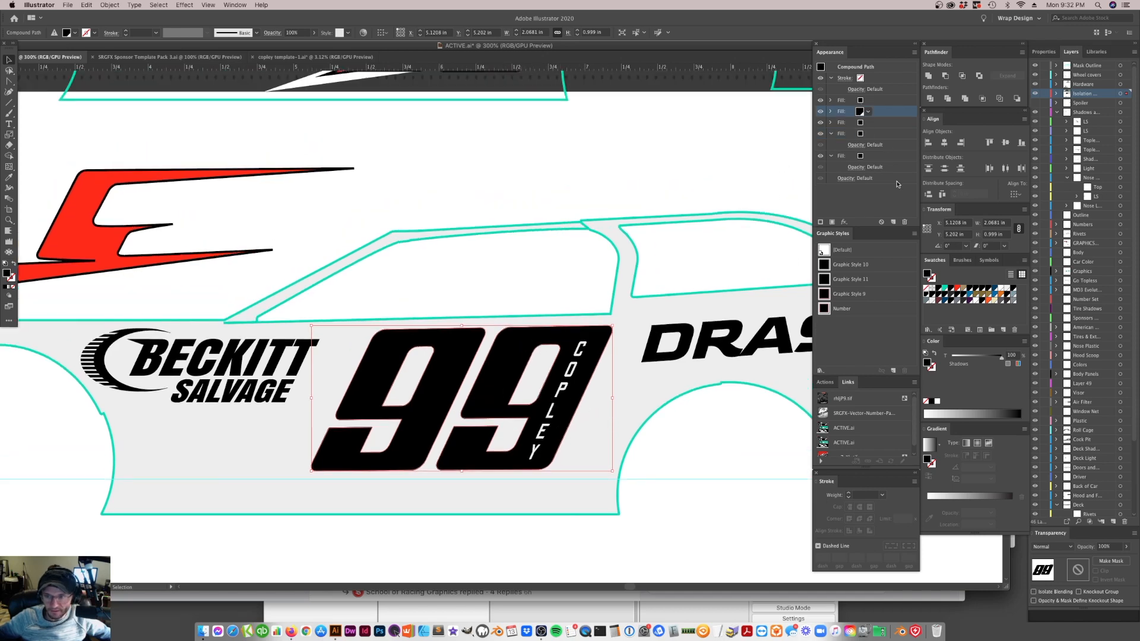
left_click(954, 288)
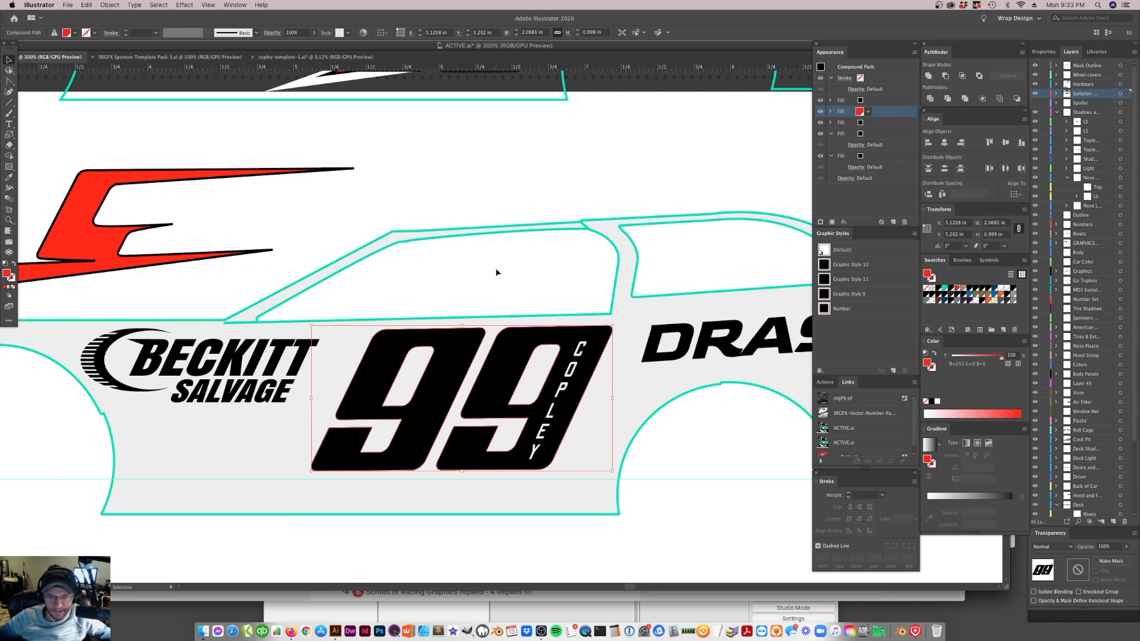
Add an Offset Path effect to the topmost black fill of the car's 99 and preview it at -1 px
left_click(854, 100)
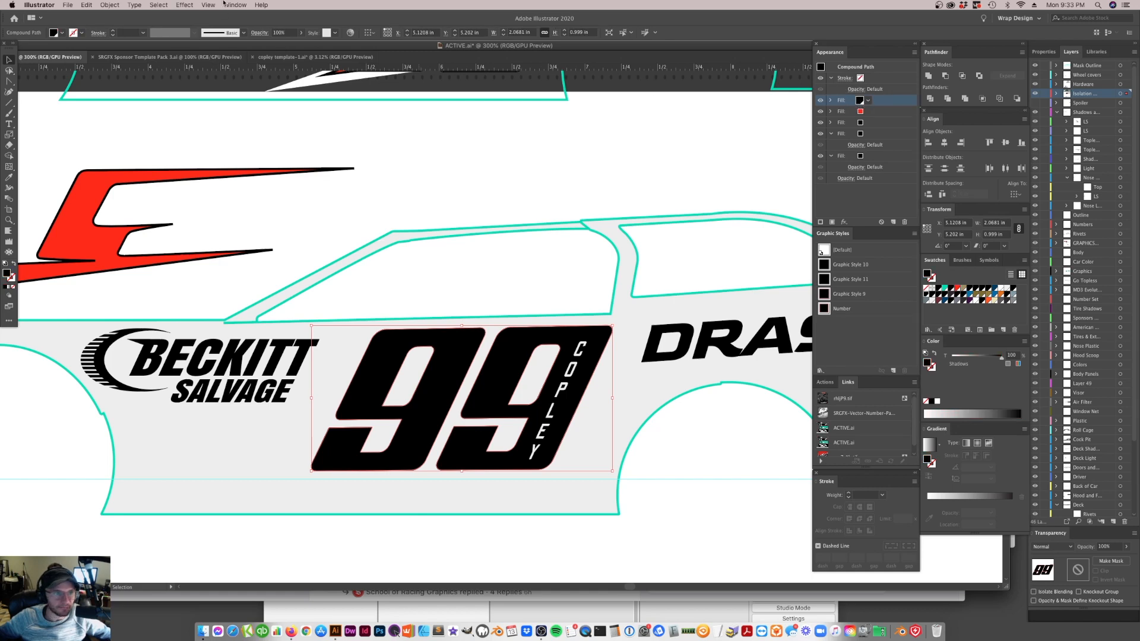
left_click(187, 4)
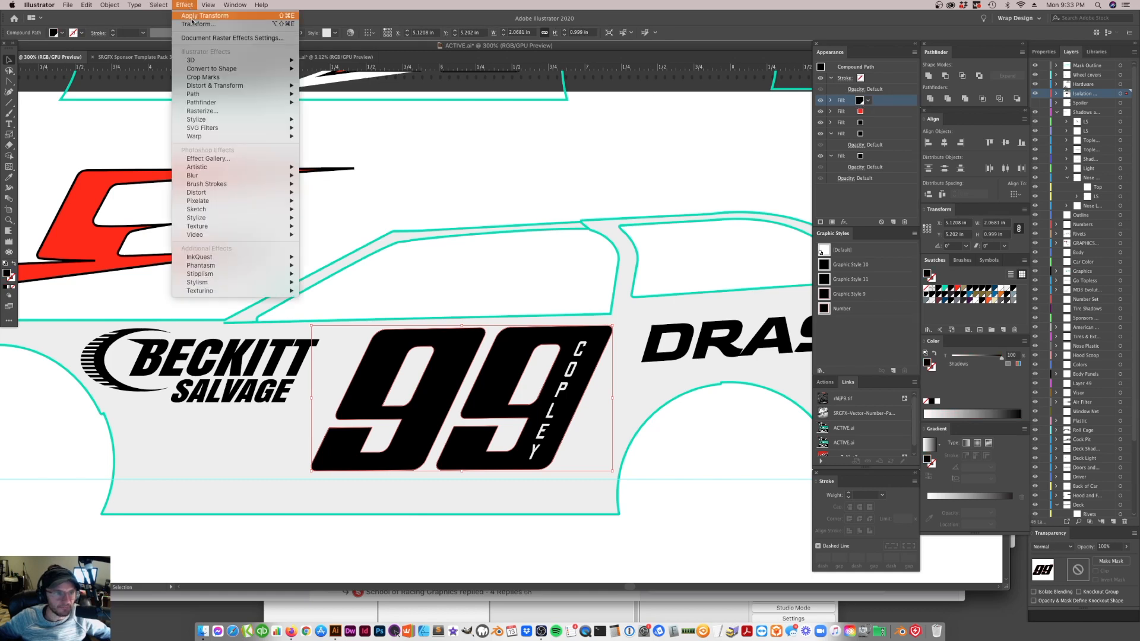
mouse_move(279, 94)
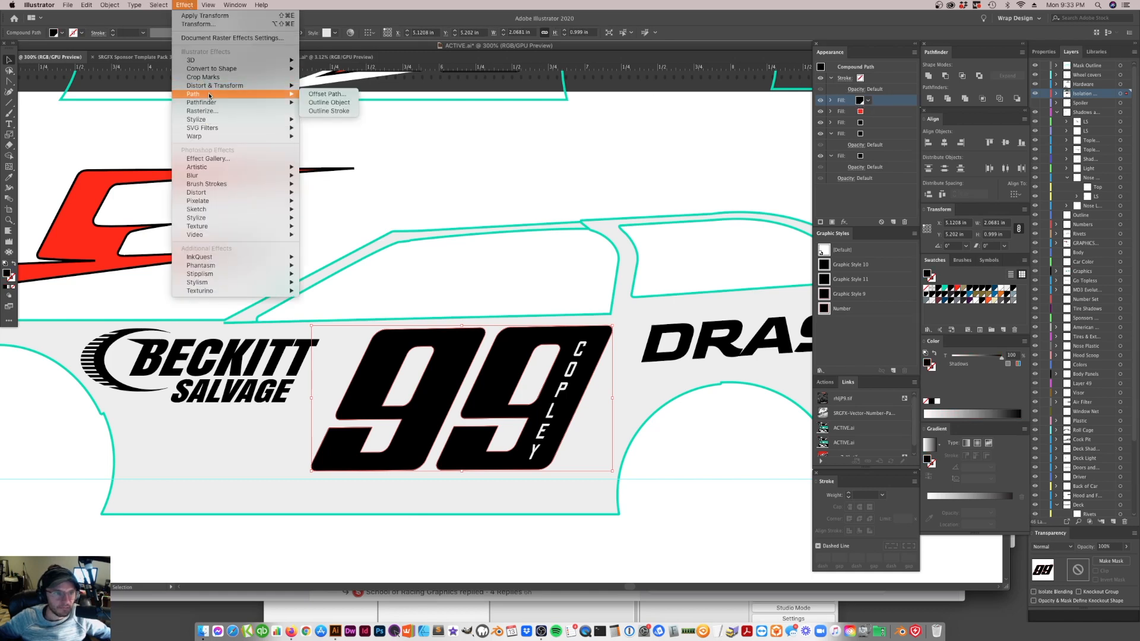
left_click(338, 95)
type("-1pt")
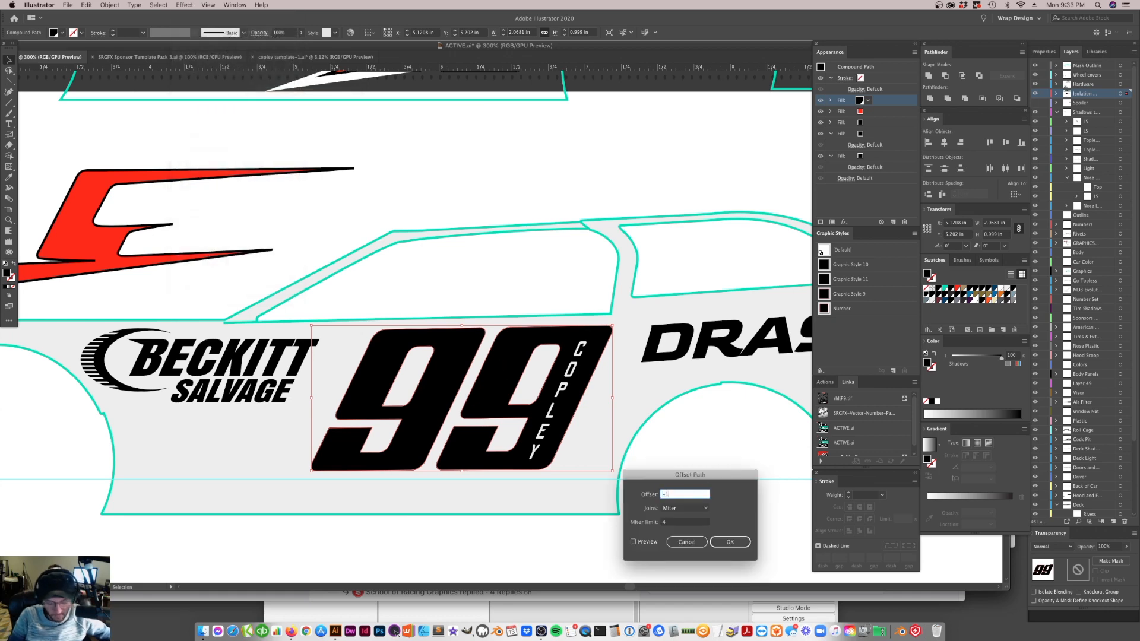
key("BackSpace")
type("x")
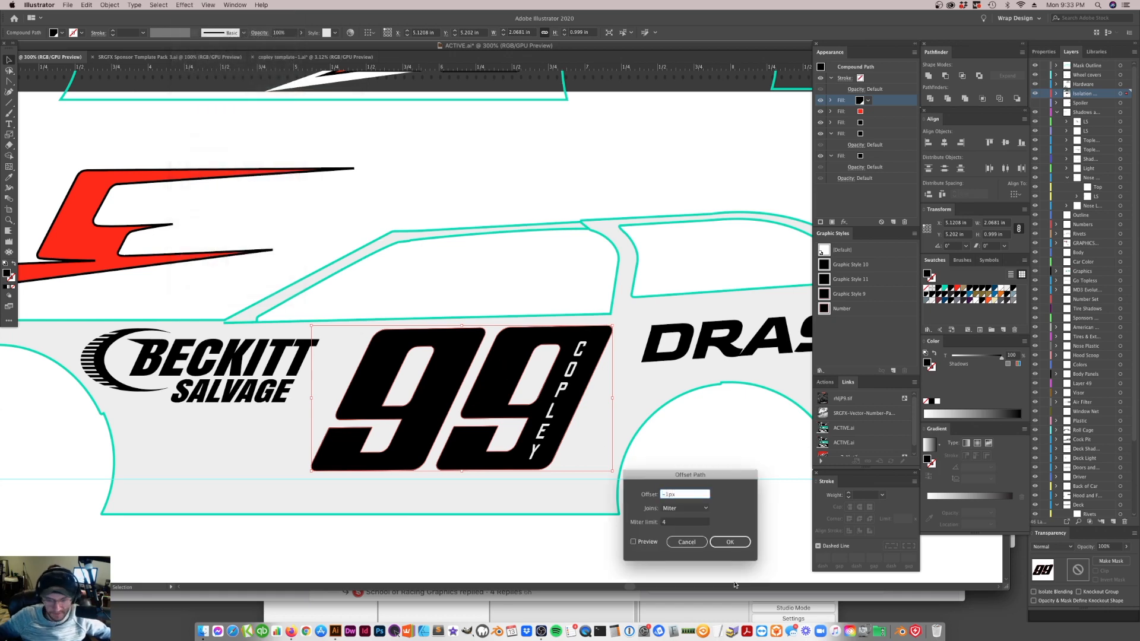
left_click(634, 542)
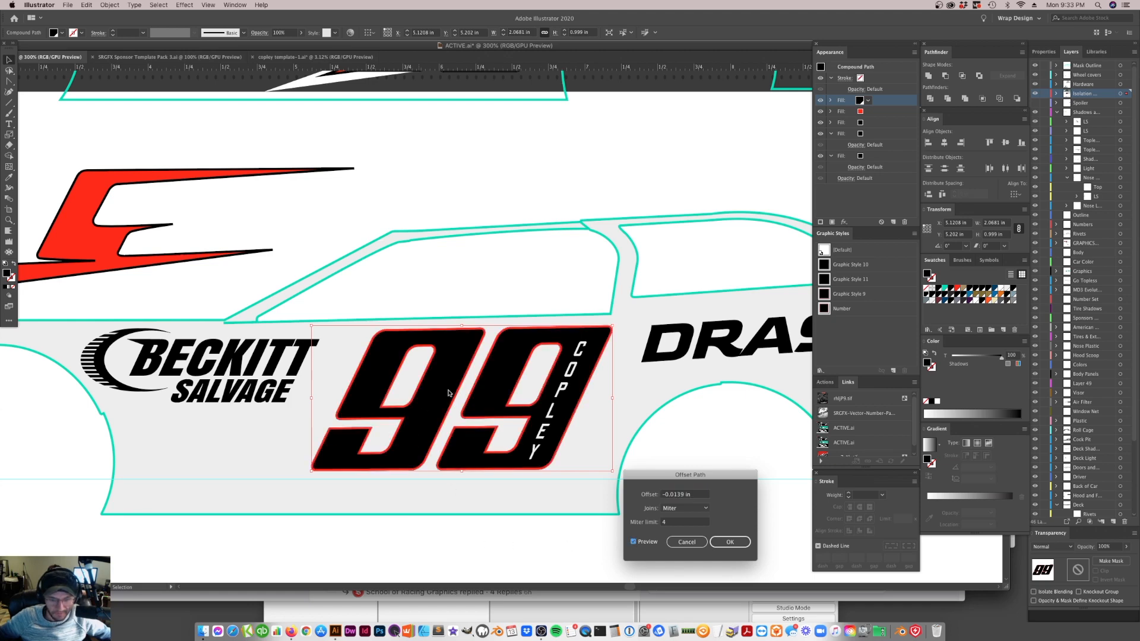
Try an offset of -0.5 px for the top black fill, settle on -0.75 px, and apply the effect
left_click_drag(695, 495, 606, 490)
type("-.5px")
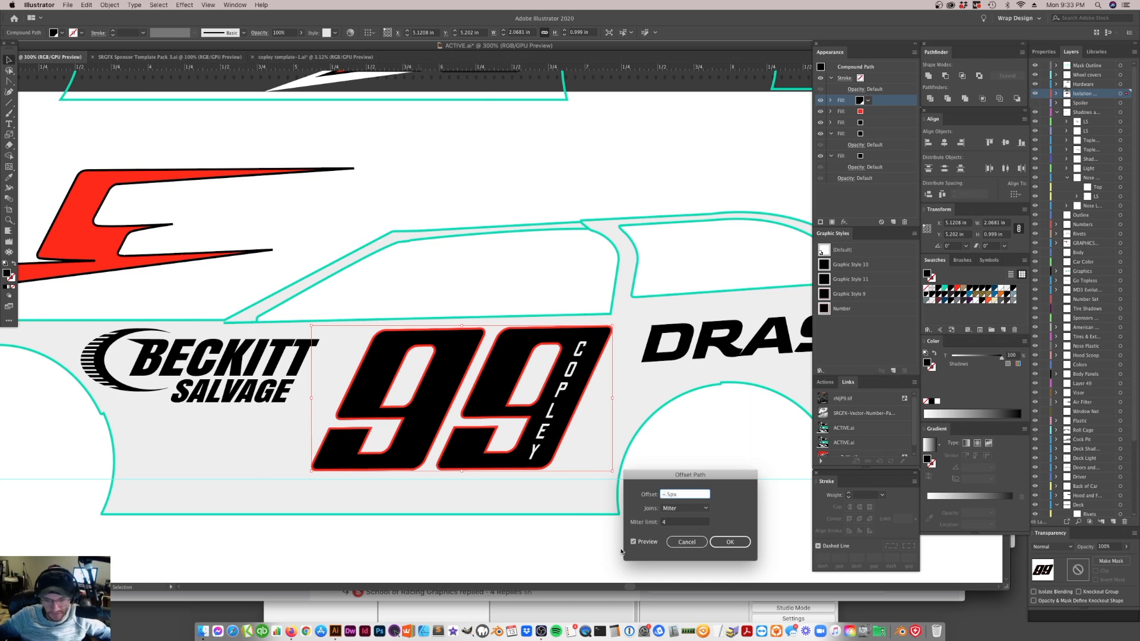
left_click(634, 541)
left_click_drag(693, 495, 663, 495)
type("-.75px")
left_click(634, 542)
left_click(730, 542)
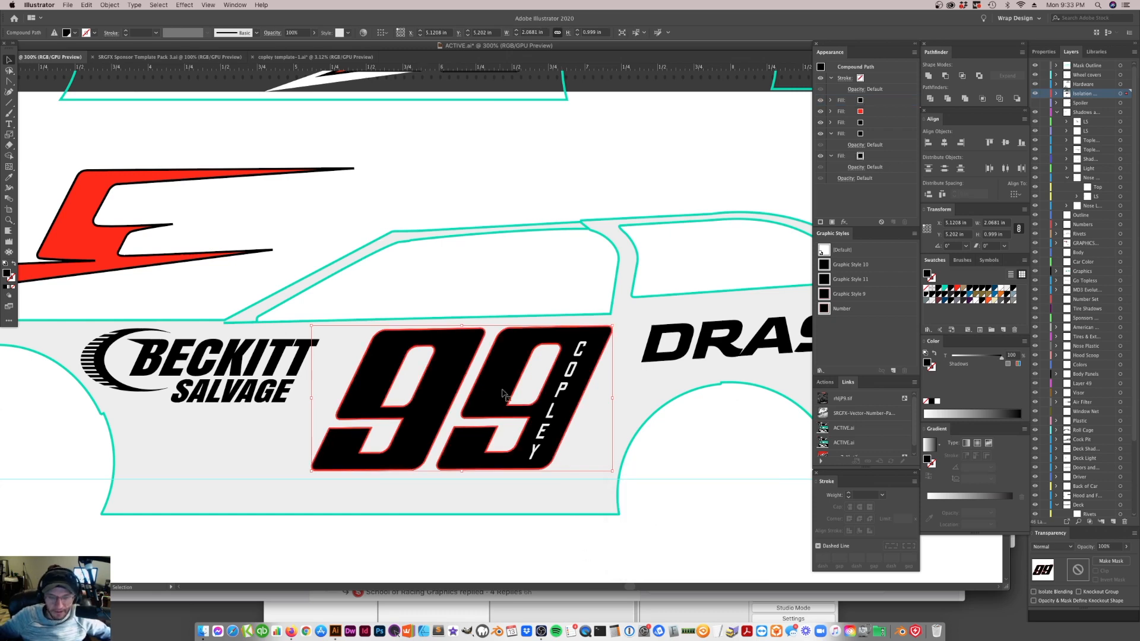
Toggle the visibility of the 99's top fills off and on to check the red fill underneath
left_click(855, 113)
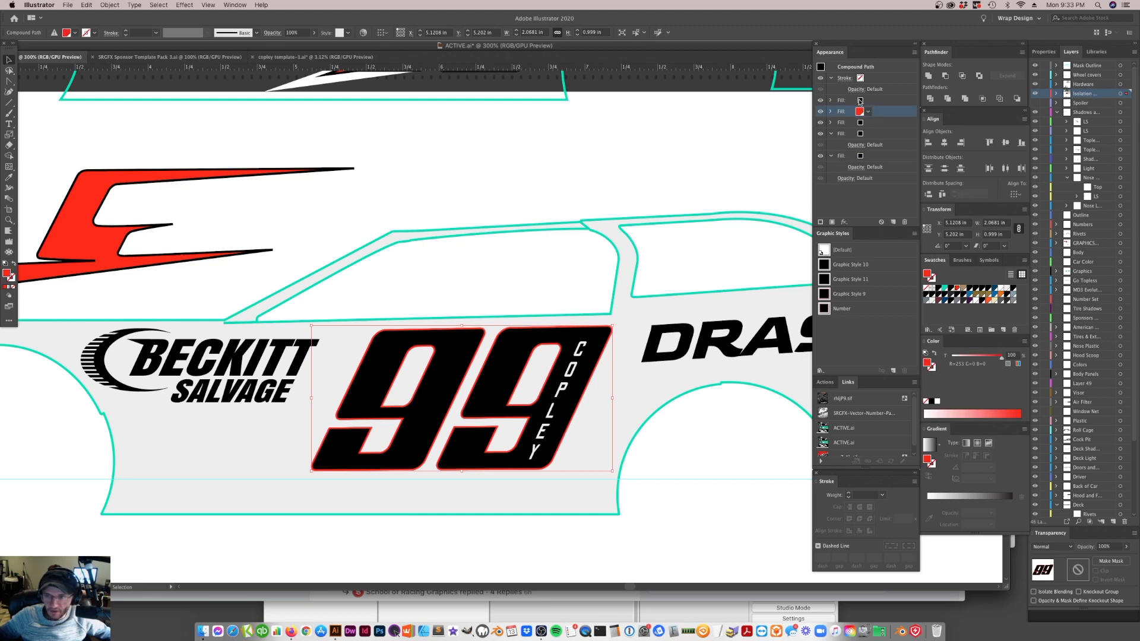
left_click(821, 100)
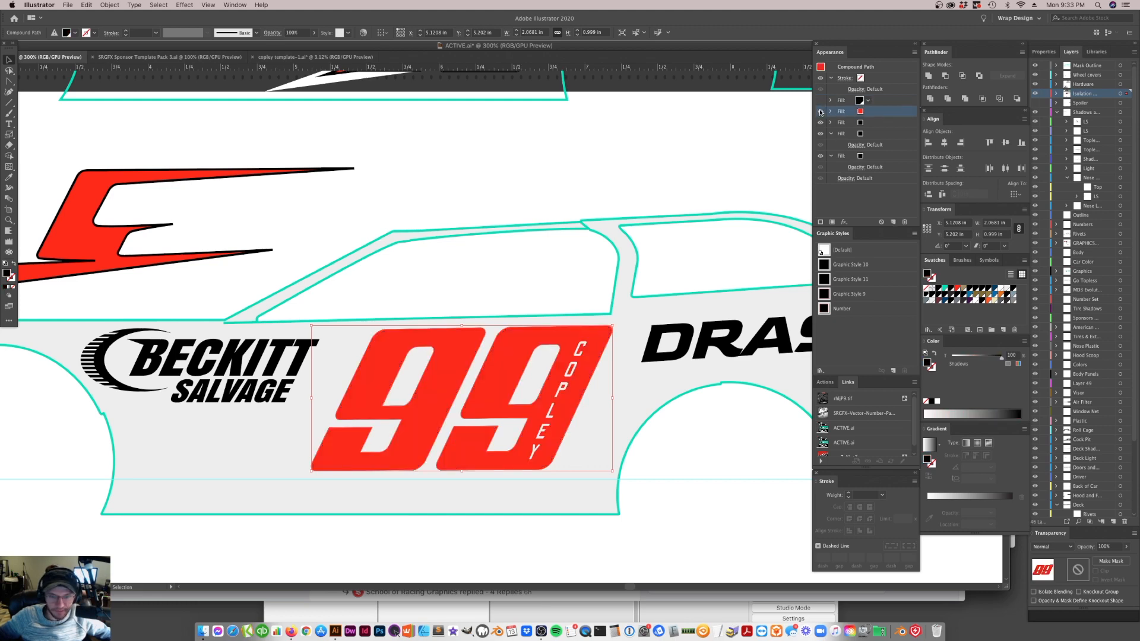
left_click(821, 100)
left_click(822, 110)
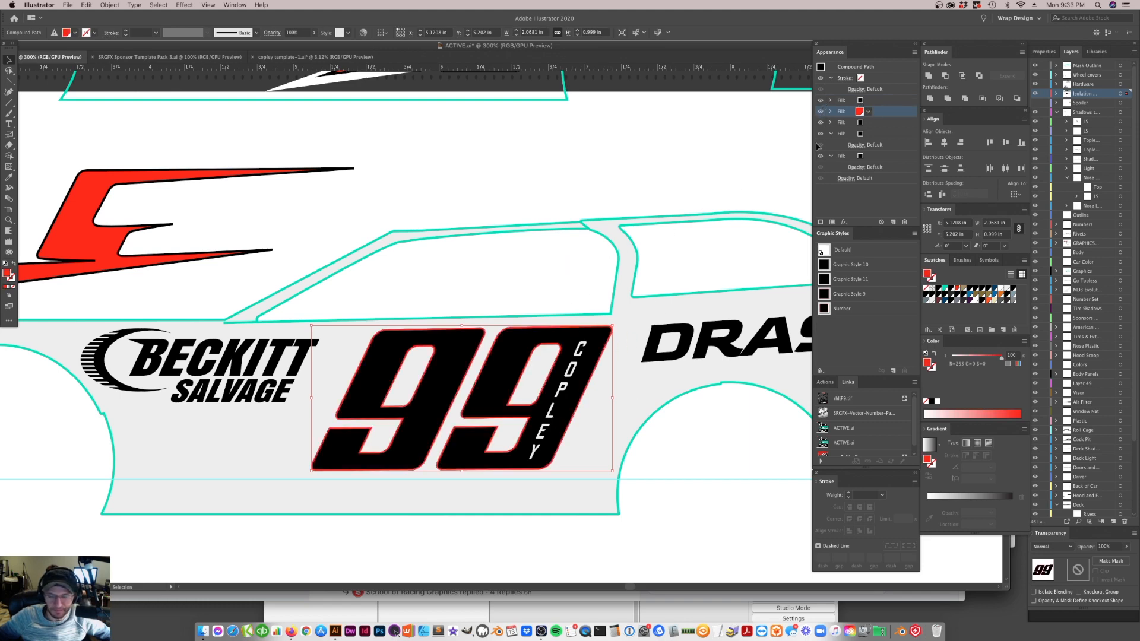
Copy the top fill's Offset Path effect onto the black fill directly below the red fill
left_click(853, 122)
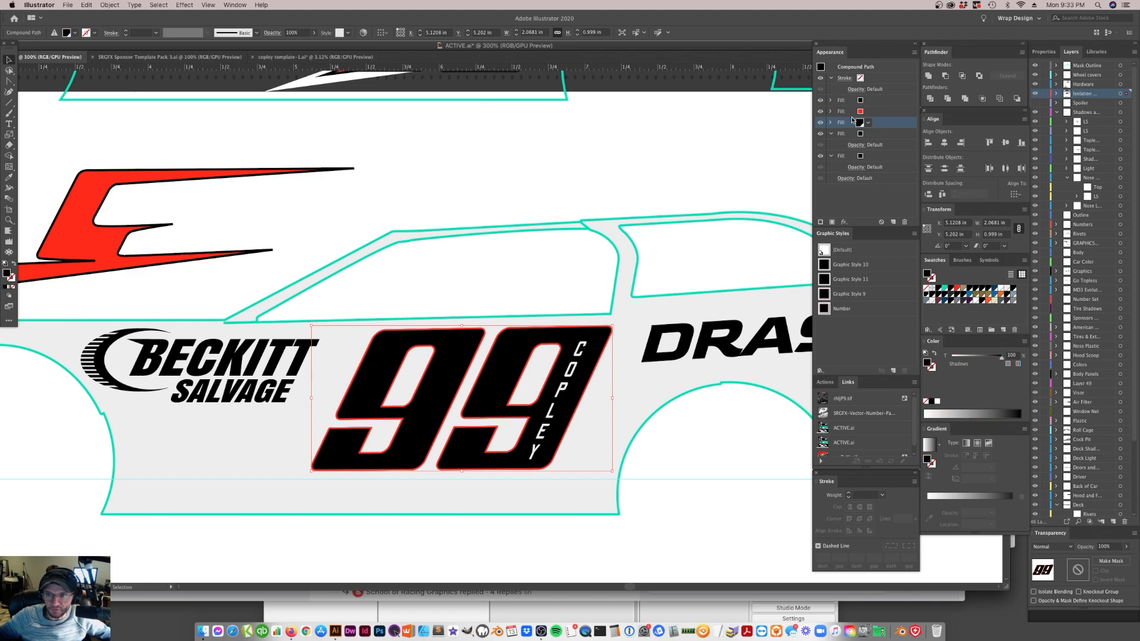
left_click(831, 101)
left_click(881, 114)
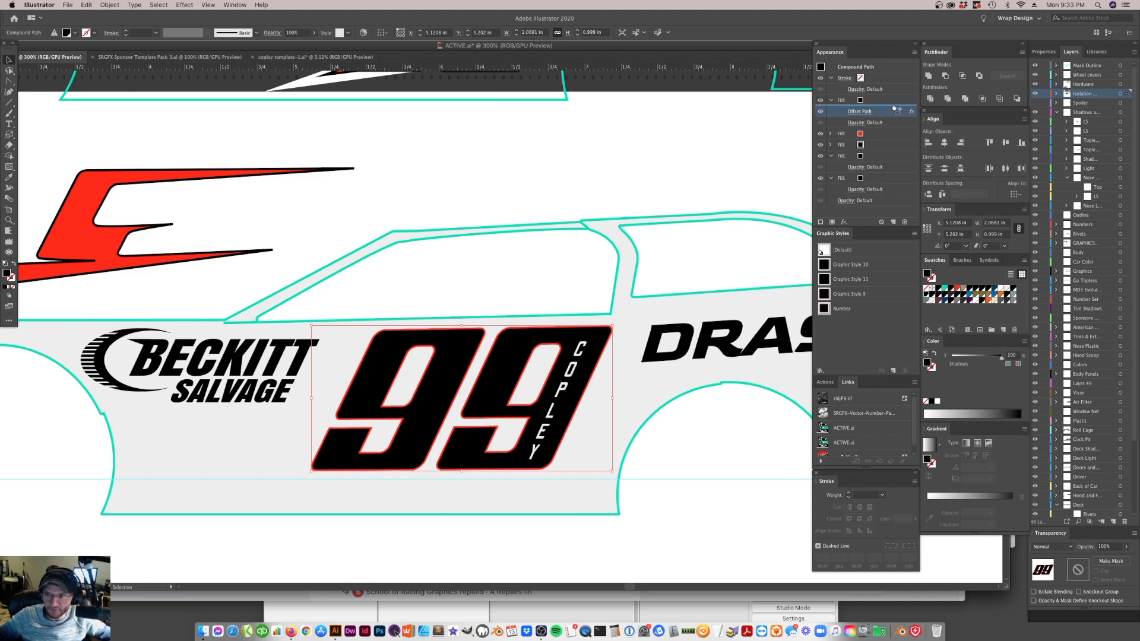
left_click(866, 144)
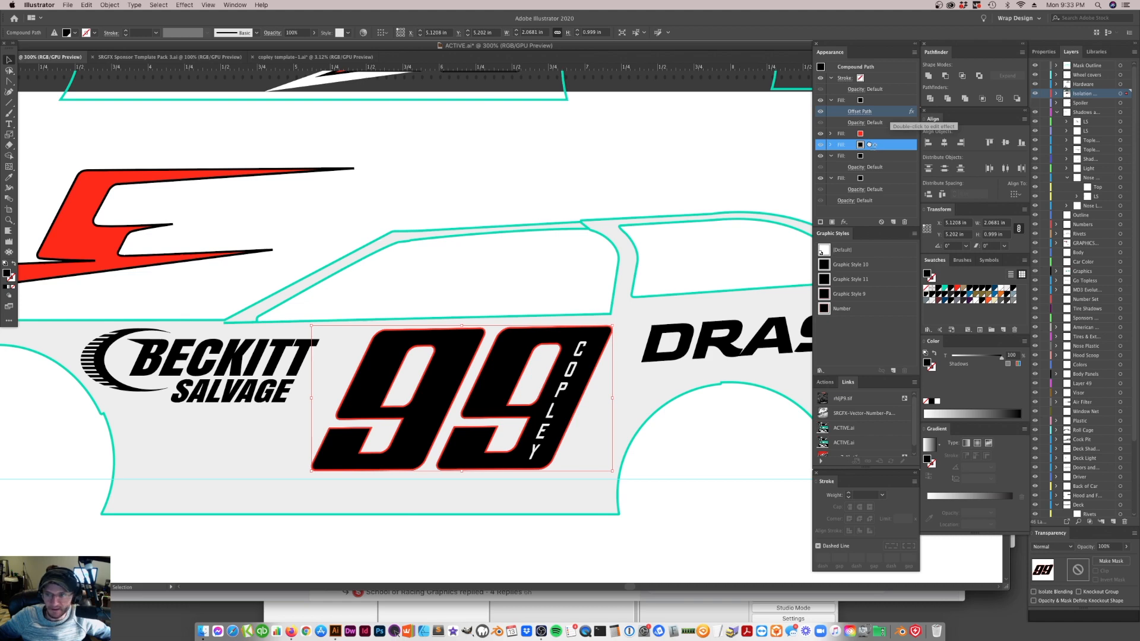
left_click_drag(870, 145, 870, 145)
left_click(831, 144)
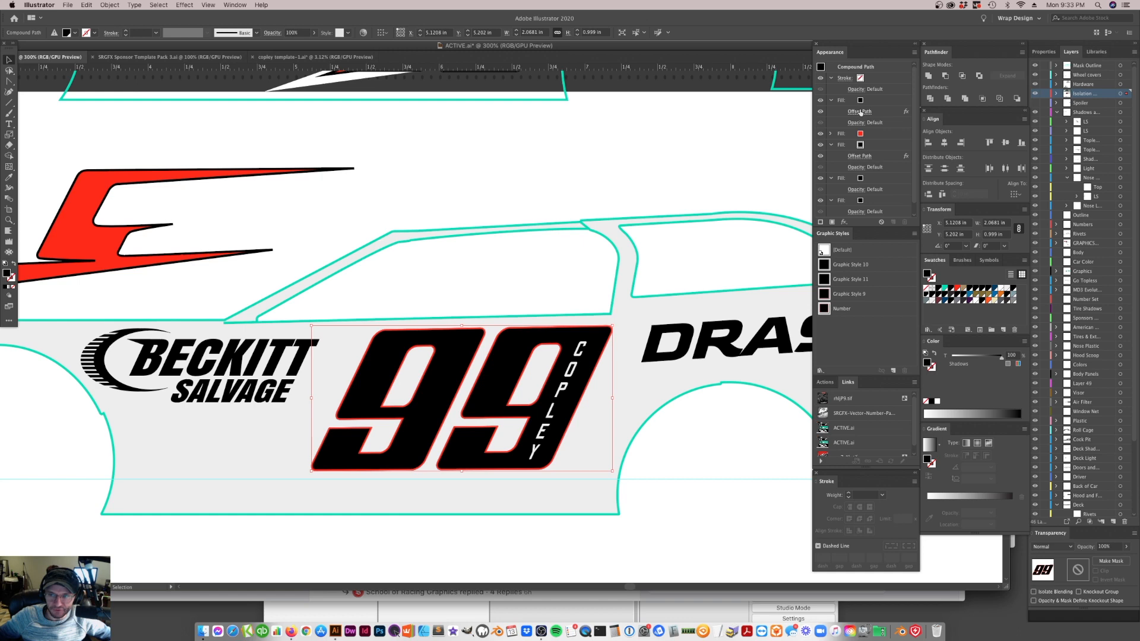
Set the Offset Path effect of the black fill below the red one to 0.75 pt and check the outline with the 99 deselected
left_click(185, 5)
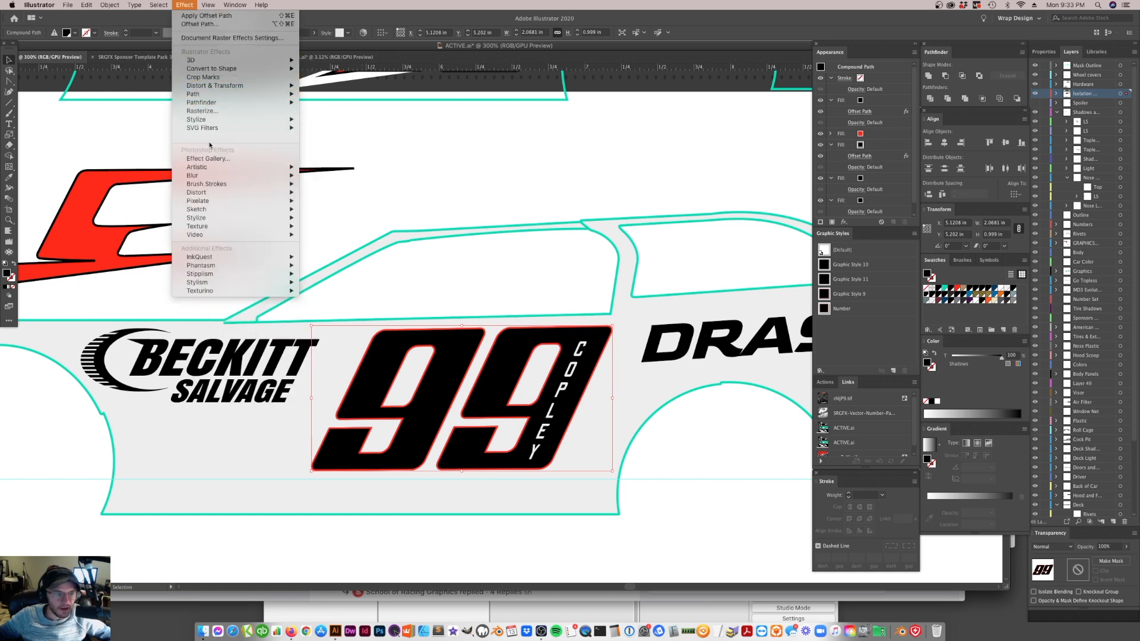
mouse_move(209, 124)
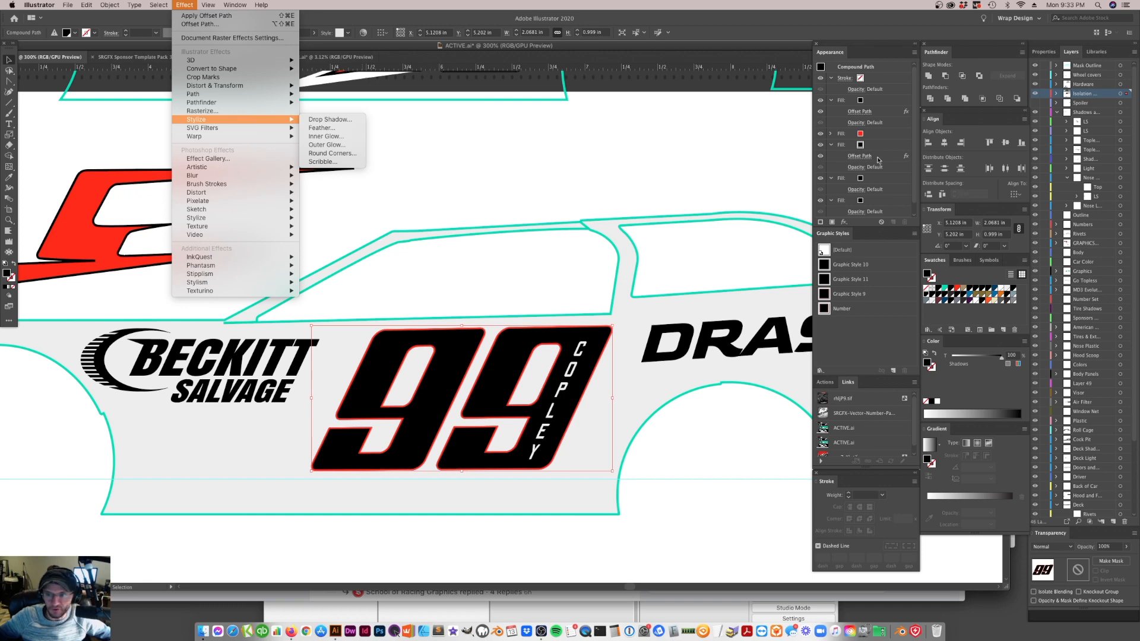
left_click(878, 191)
left_click(861, 157)
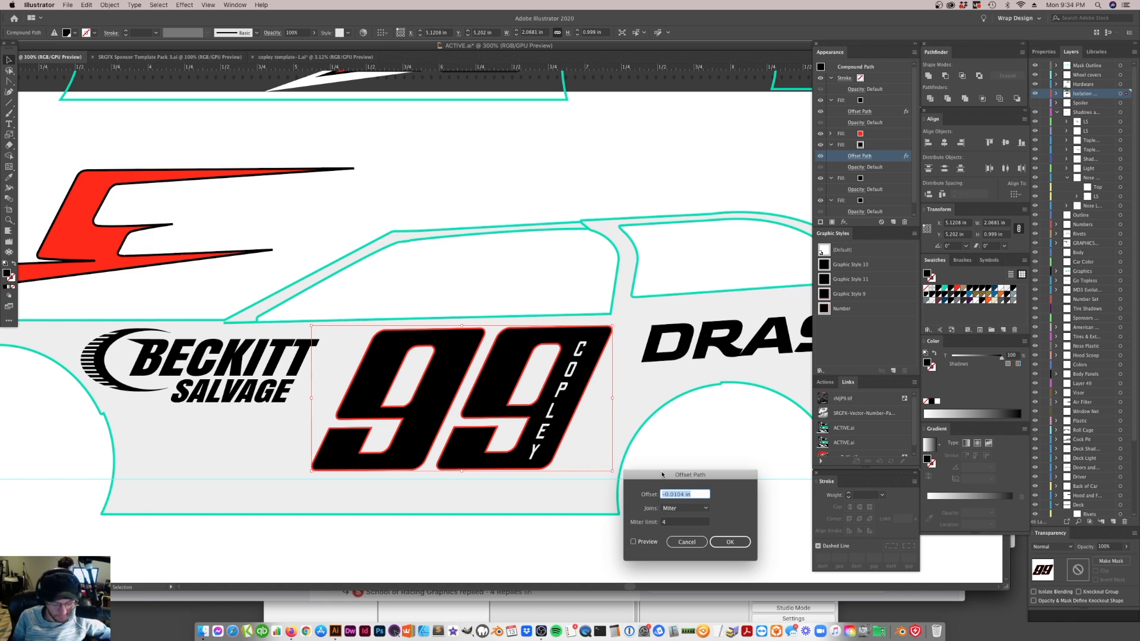
type(".75pt")
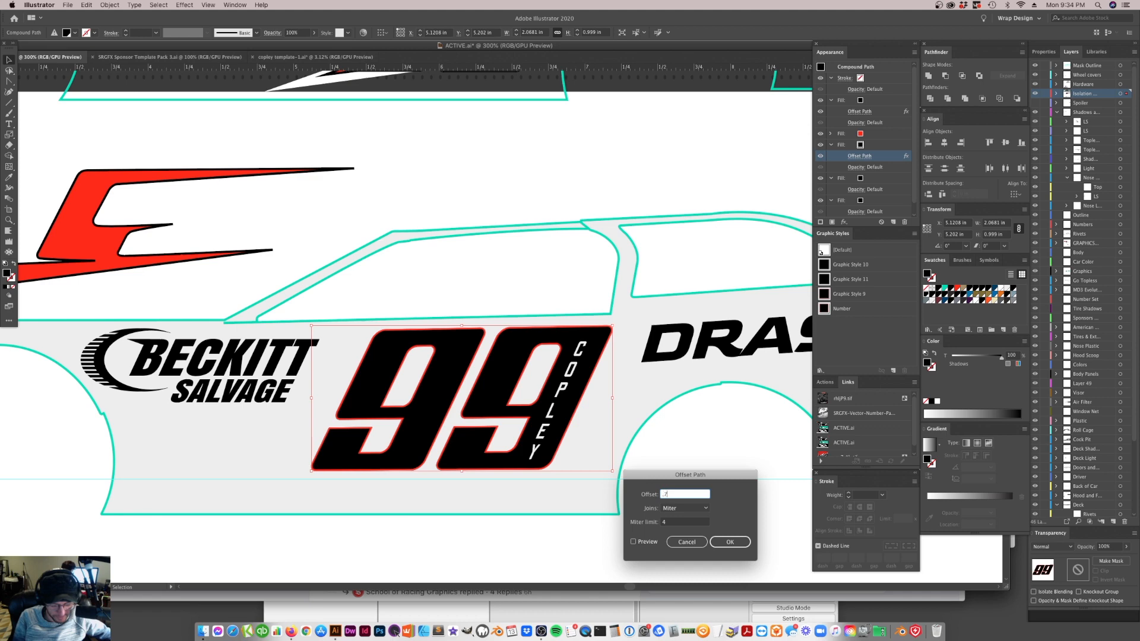
key("Return")
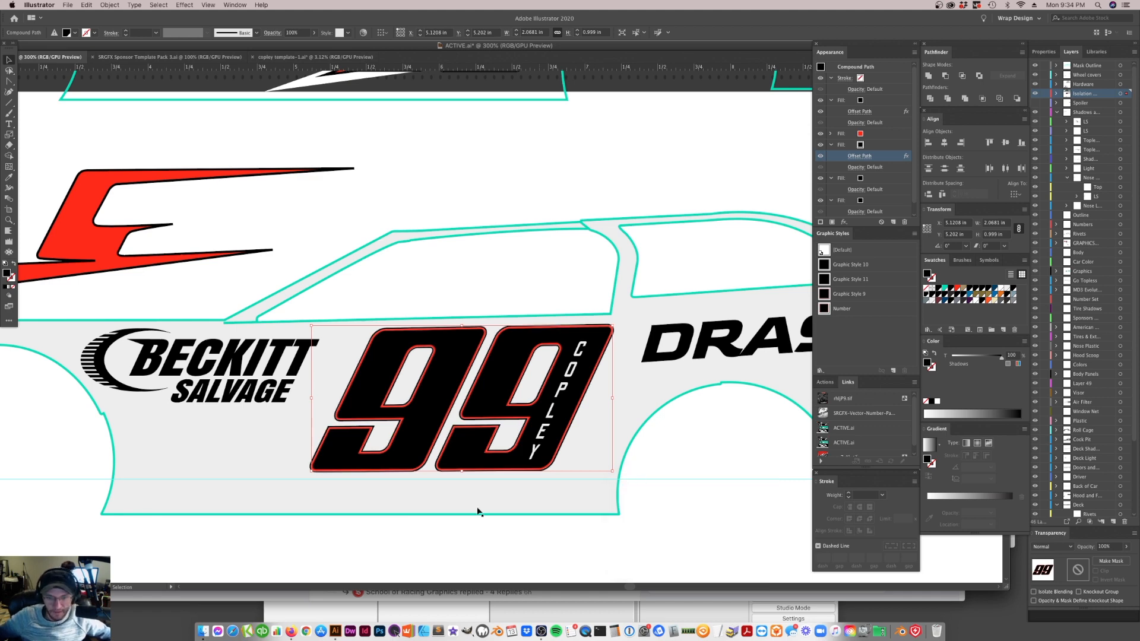
scroll(456, 338, "up", 1)
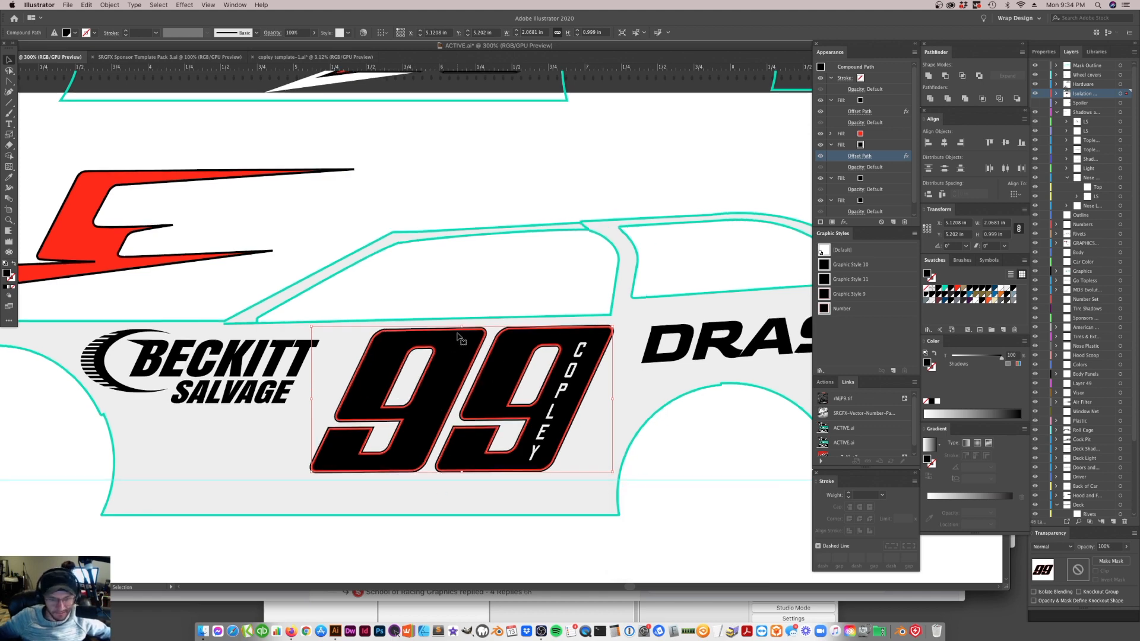
left_click(460, 293)
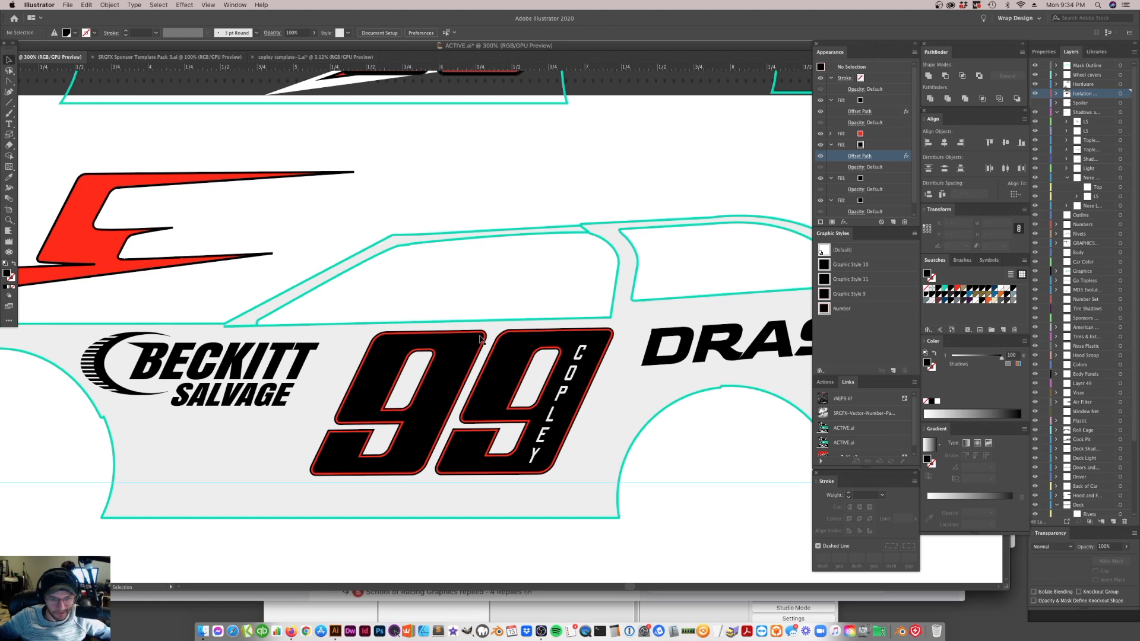
left_click(478, 345)
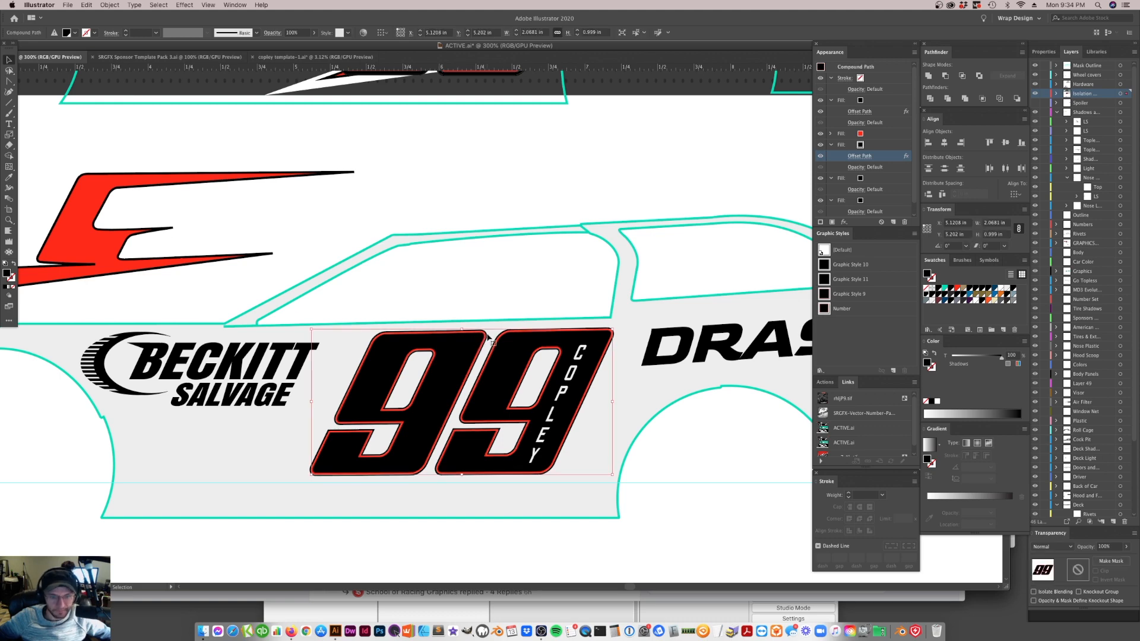
left_click(503, 256)
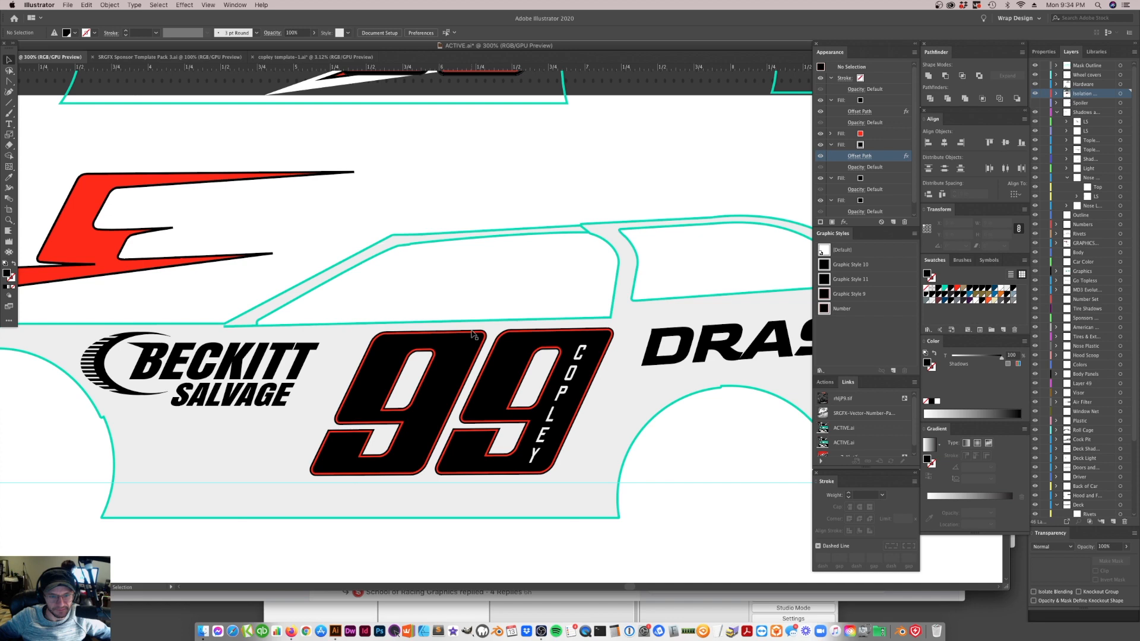
Recolor the 99's black fill directly below the red one to light gray b2b2b2 and inspect the outline up close
left_click(469, 358)
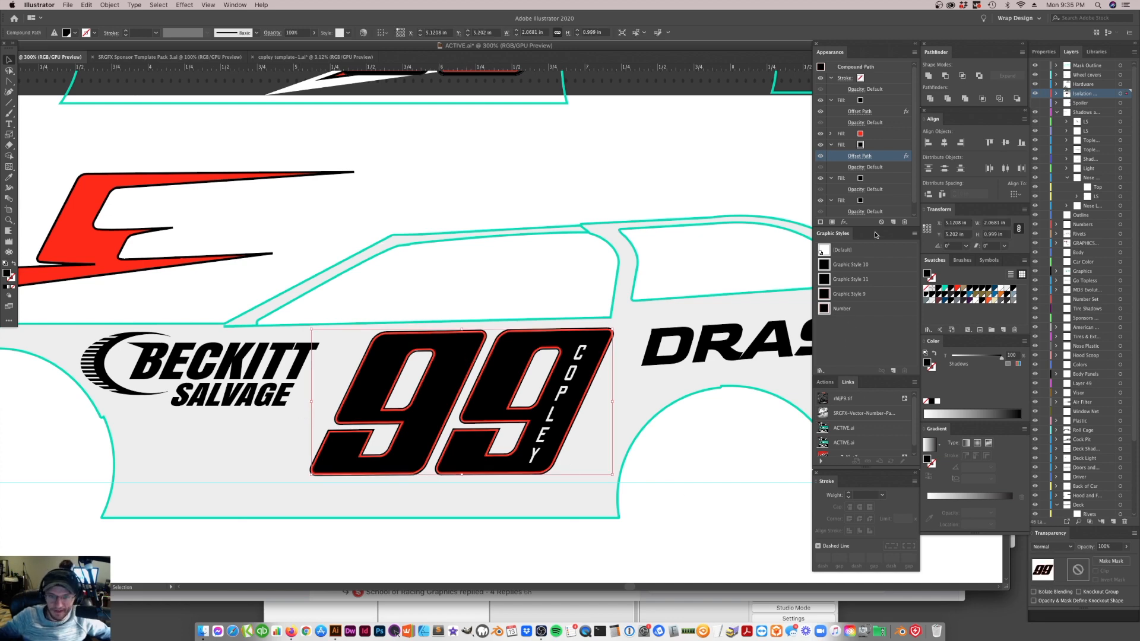
left_click(863, 146)
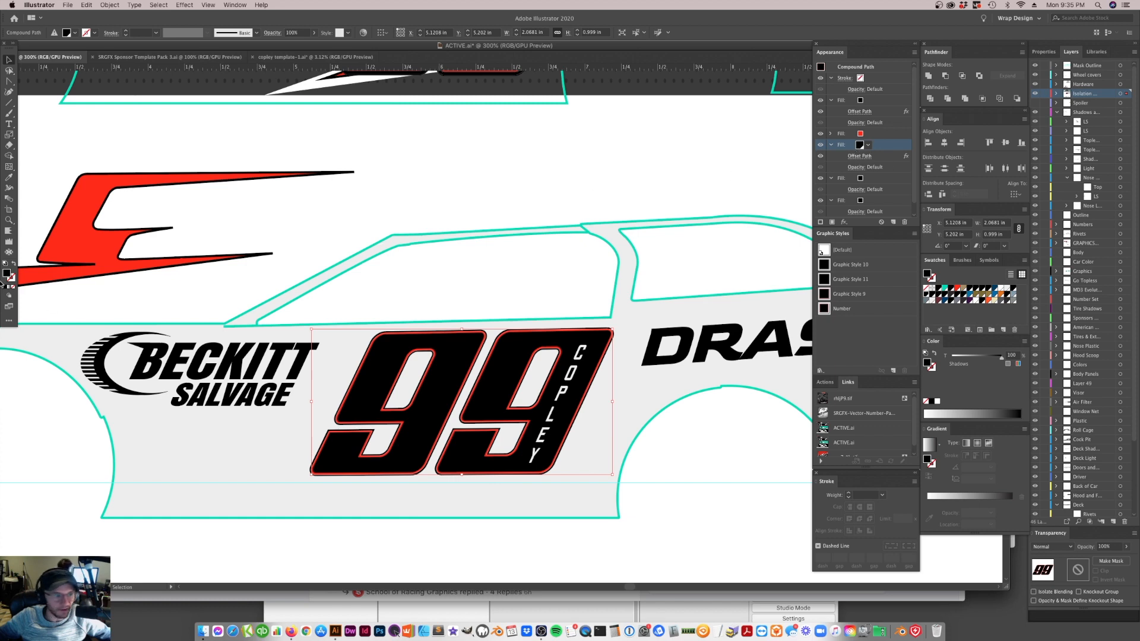
double_click(7, 274)
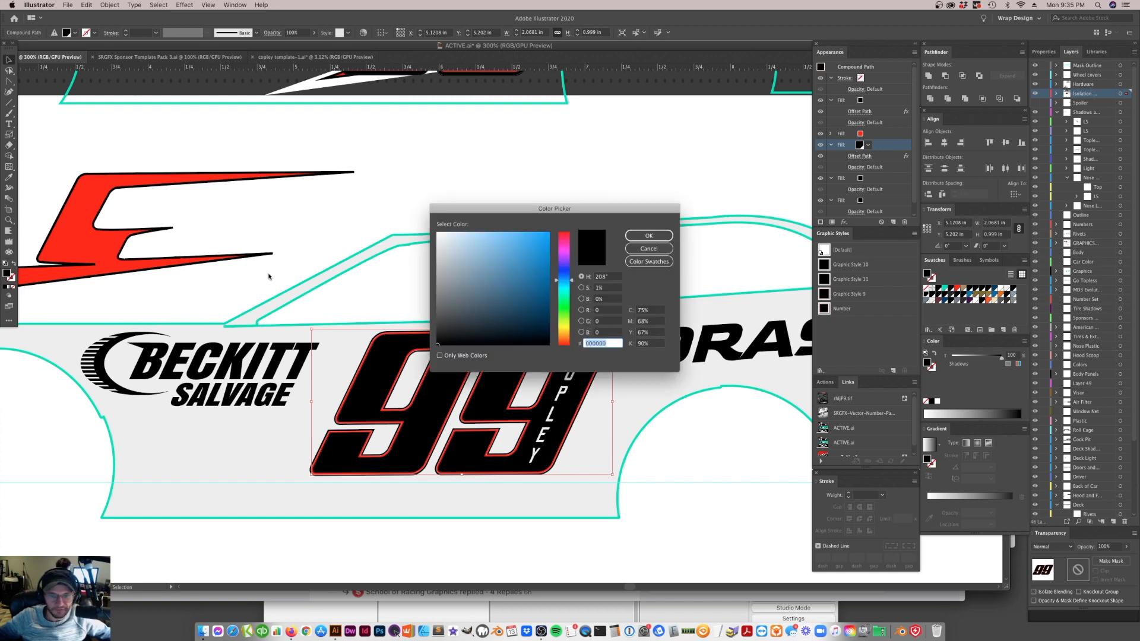
mouse_move(460, 280)
left_mouse_down()
mouse_move(405, 264)
mouse_move(430, 275)
mouse_move(426, 265)
left_mouse_up()
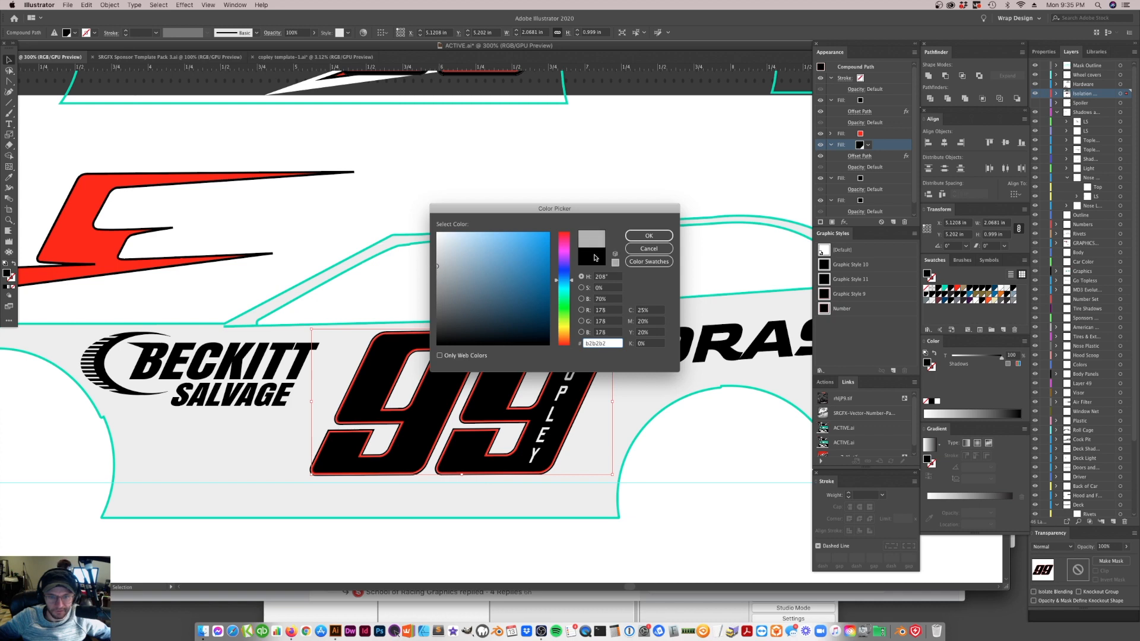
left_click(649, 236)
left_click(471, 319)
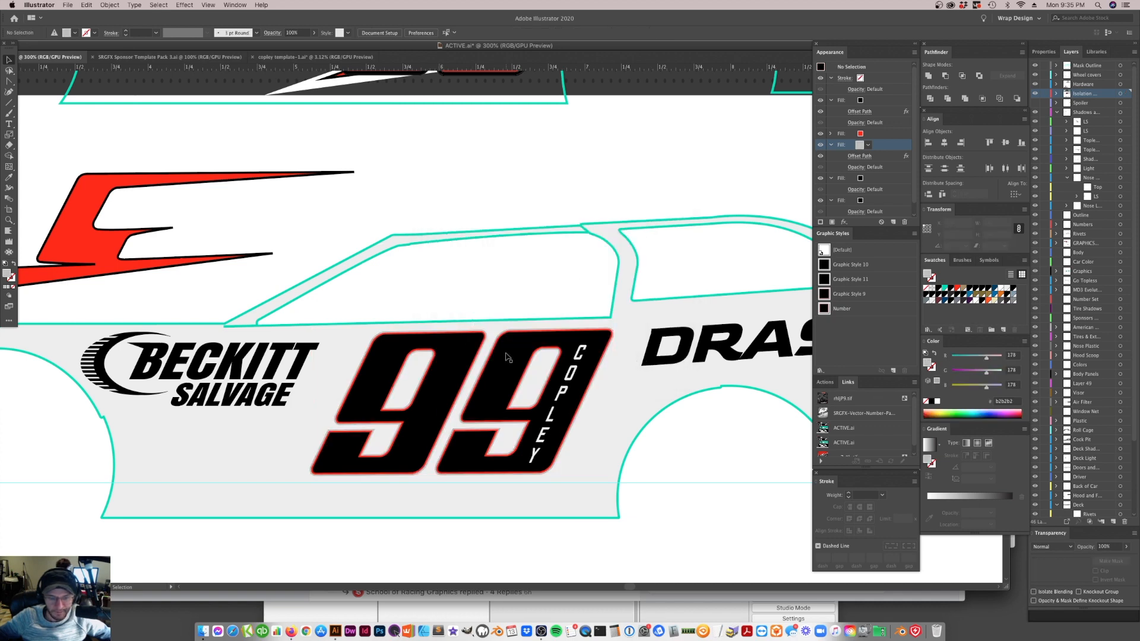
scroll(452, 371, "up", 10)
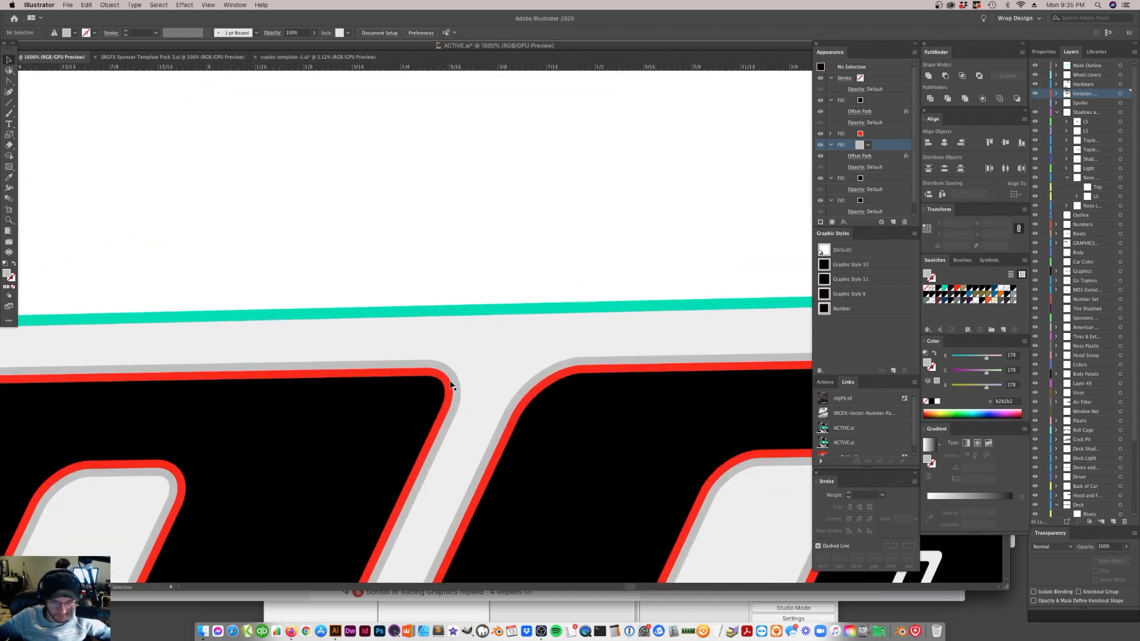
key("a")
scroll(449, 376, "down", 10)
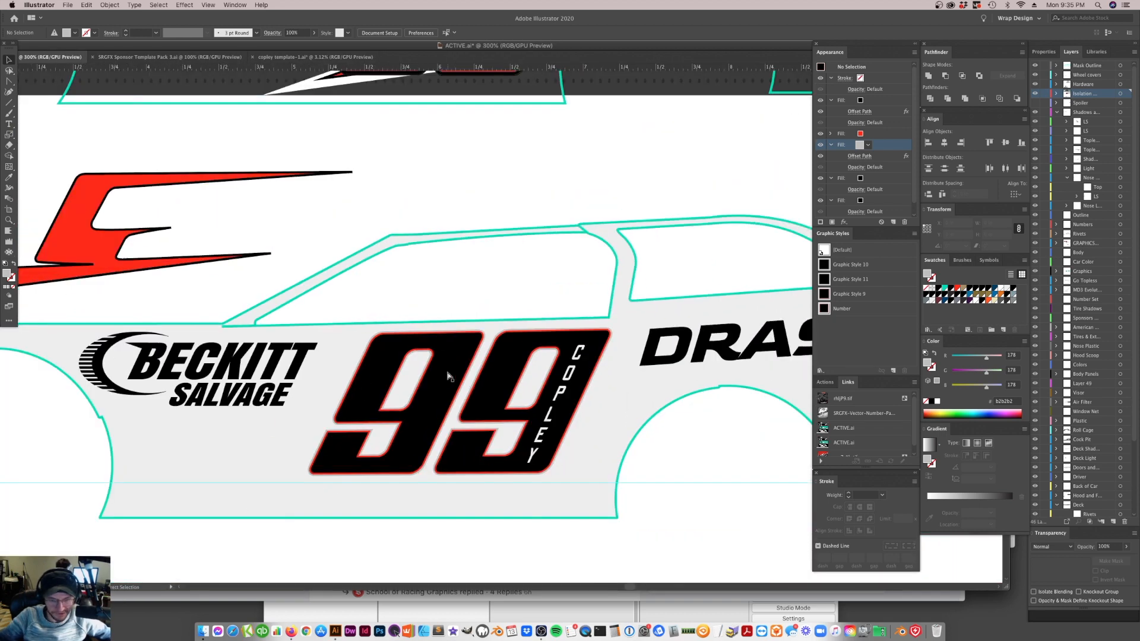
key("v")
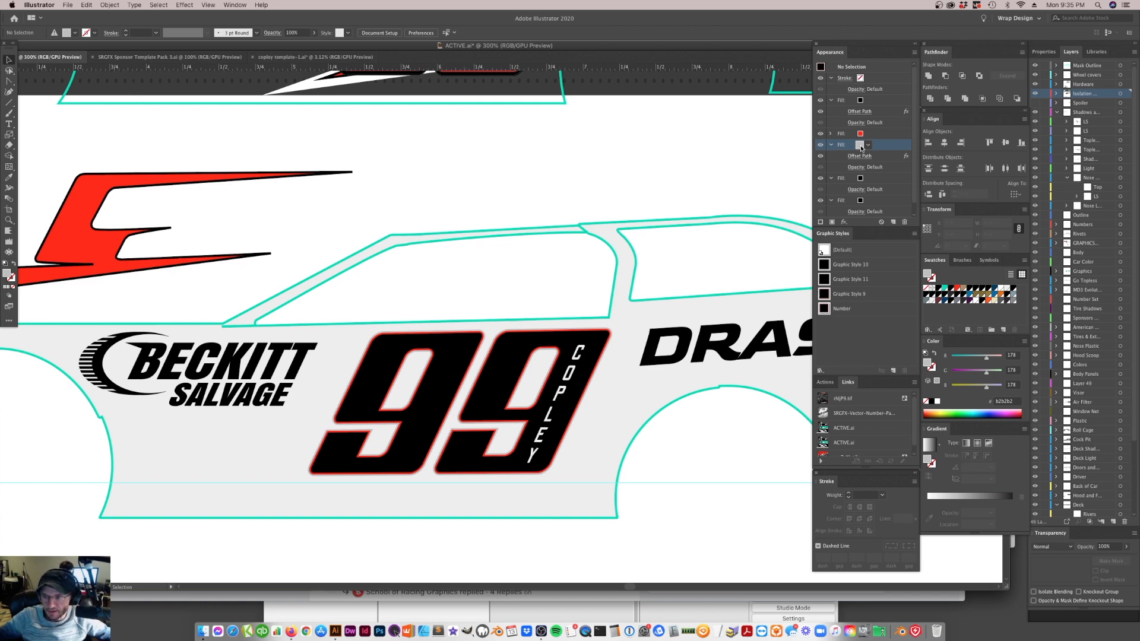
Save the light gray fill color as a new swatch named Silver Outline
left_click_drag(929, 276, 1019, 313)
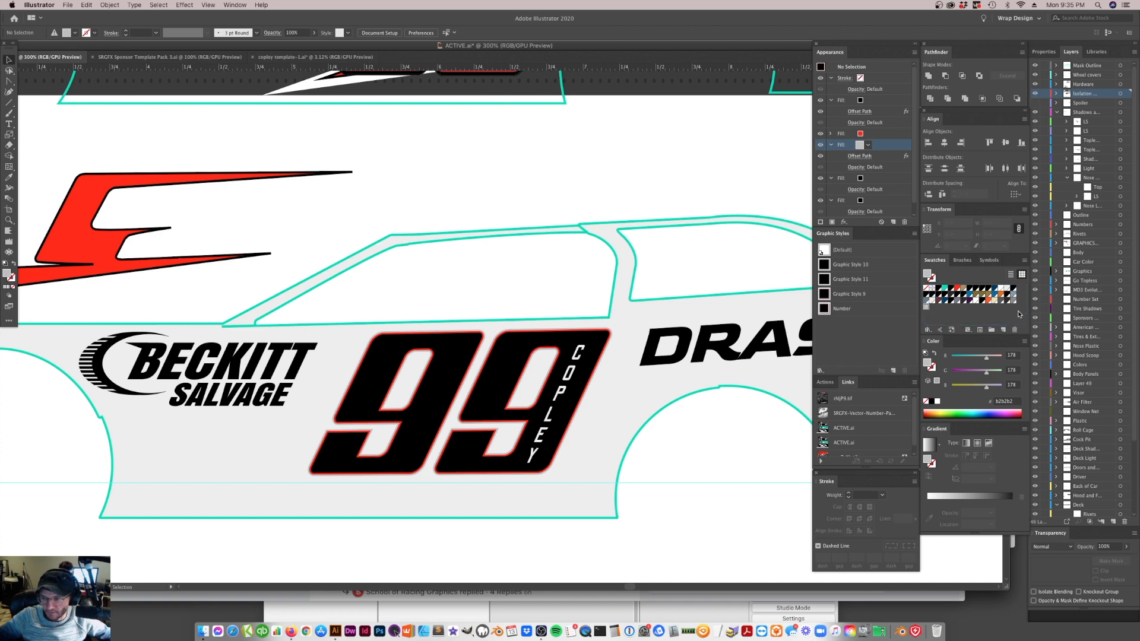
double_click(926, 307)
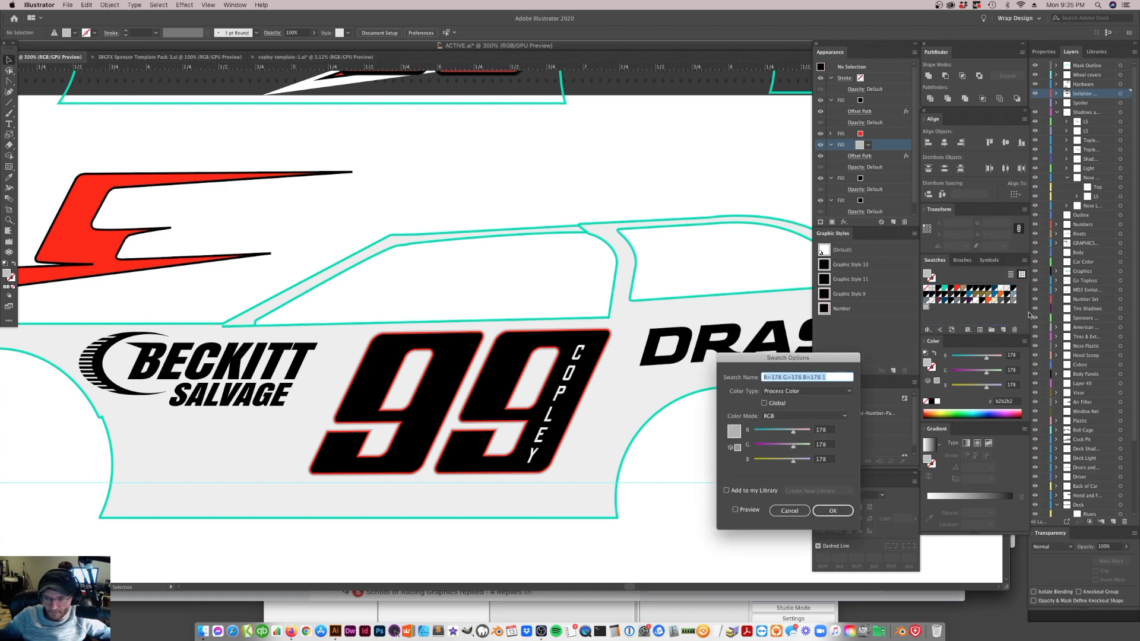
type("F")
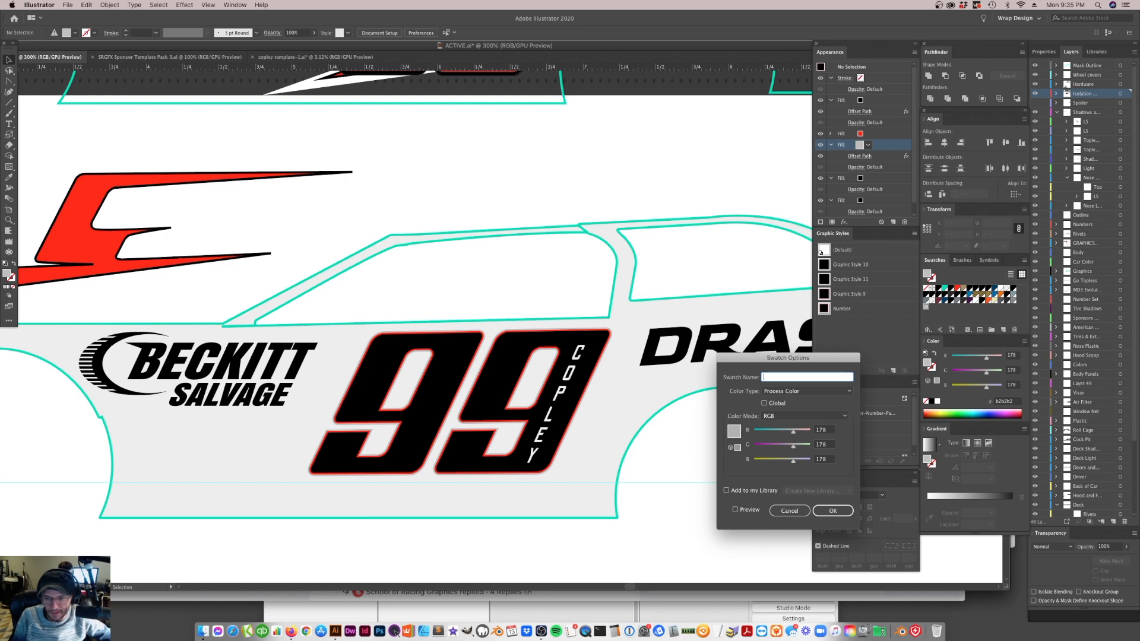
type("ilver Outline")
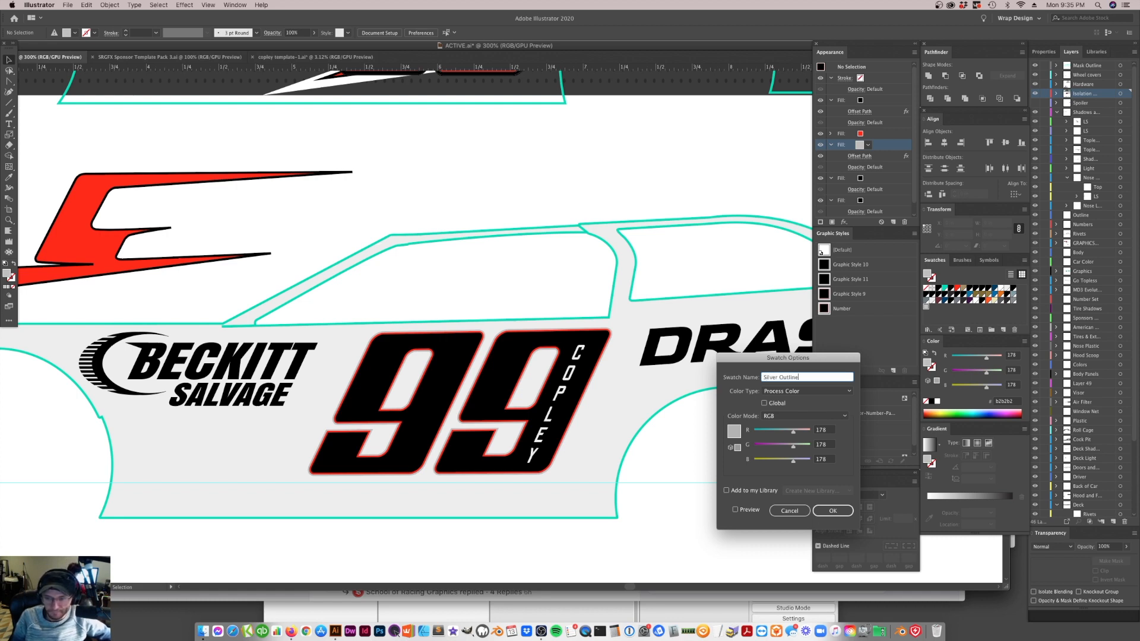
key("Return")
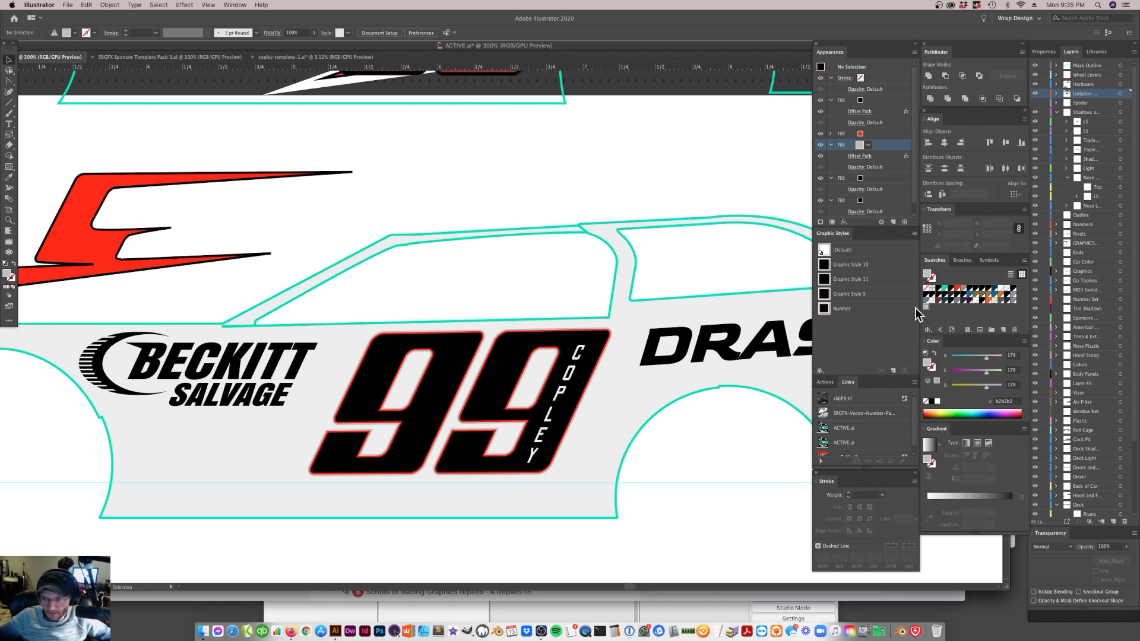
Make the Silver Outline swatch a global process color in Grayscale mode with K set to 30%
double_click(927, 307)
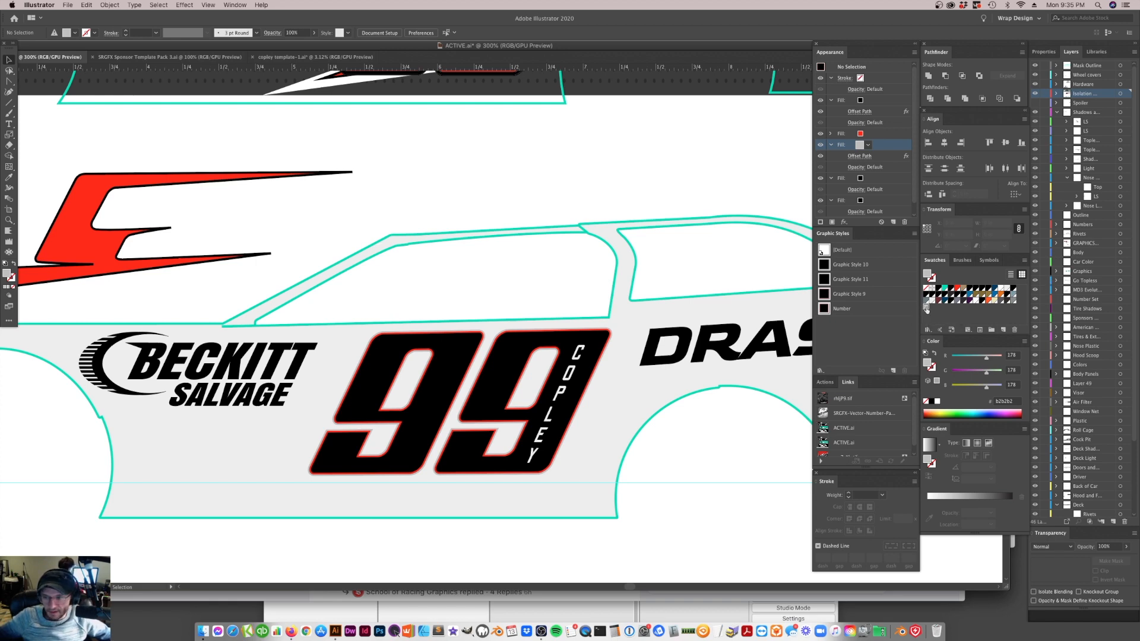
left_click(765, 404)
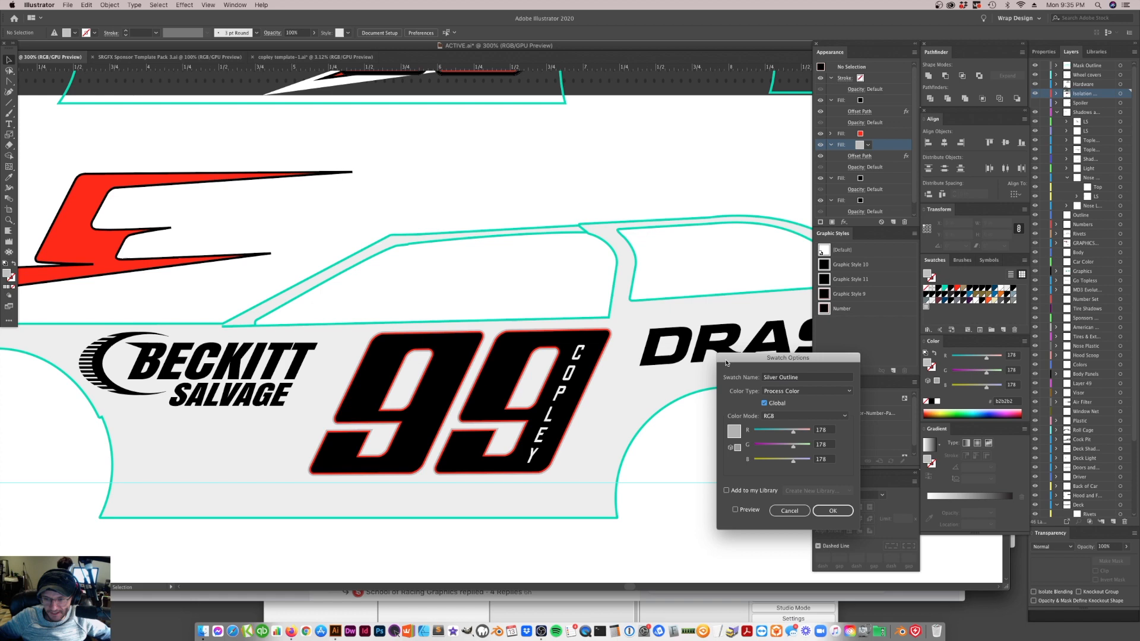
left_click(805, 390)
left_click(792, 373)
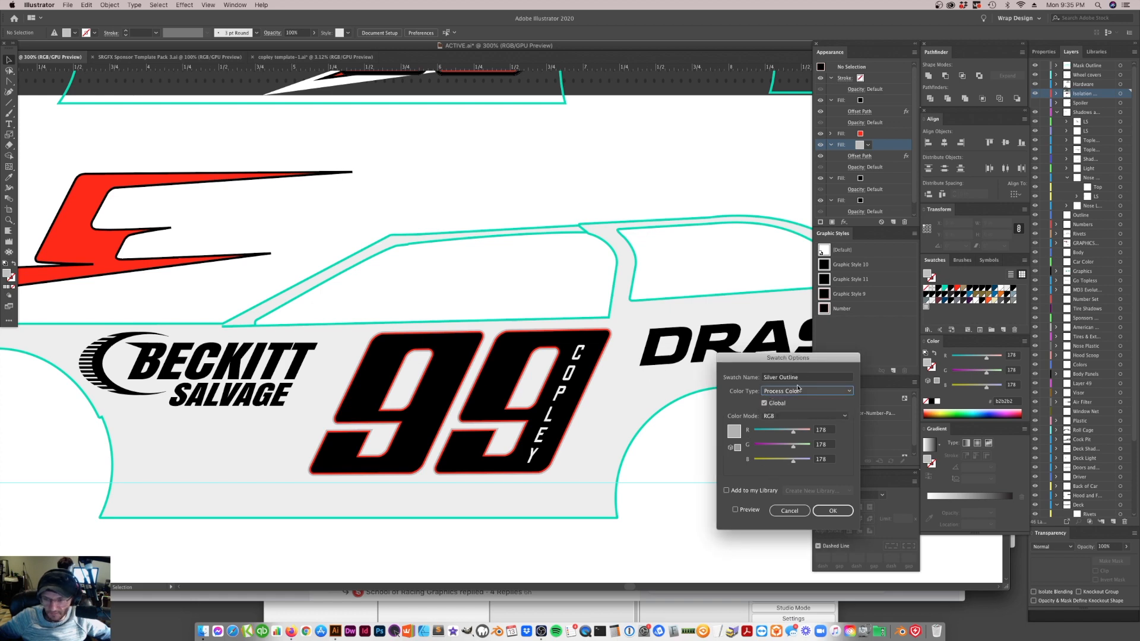
left_click(798, 389)
left_click(797, 399)
left_click(802, 418)
left_click(797, 407)
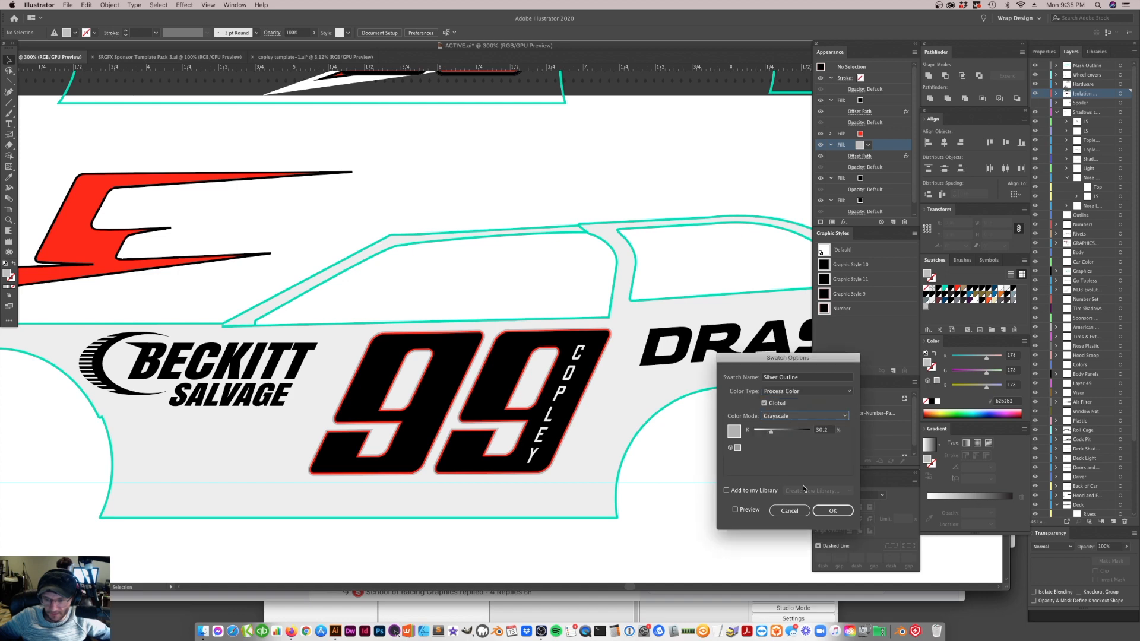
mouse_move(772, 433)
left_mouse_down()
mouse_move(792, 433)
mouse_move(775, 436)
left_mouse_up()
double_click(826, 430)
type("30")
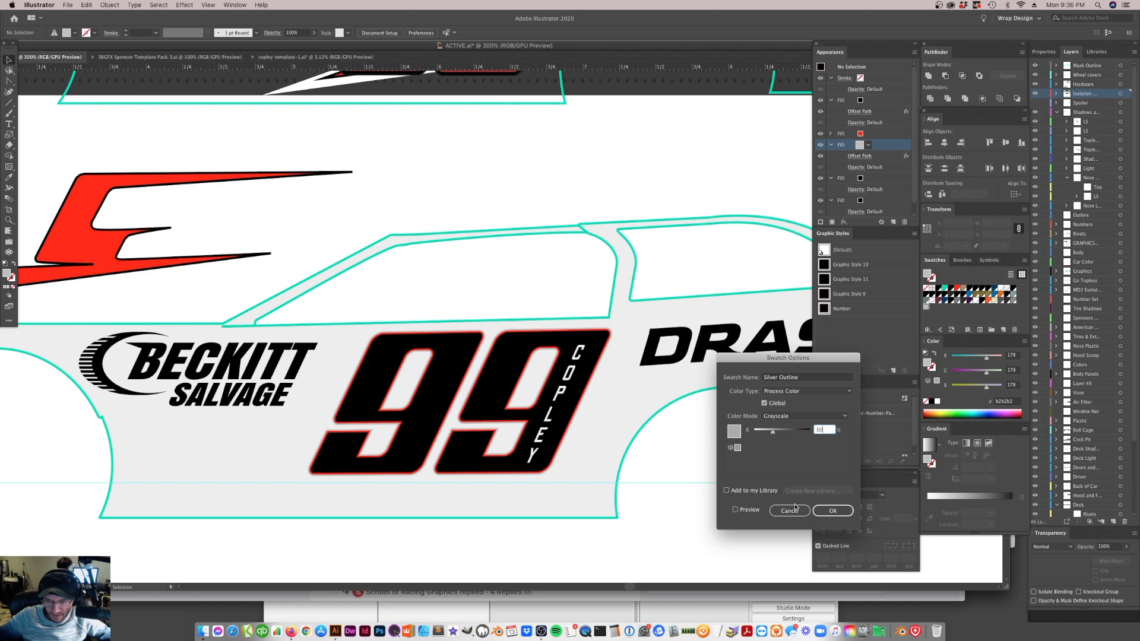
left_click(833, 511)
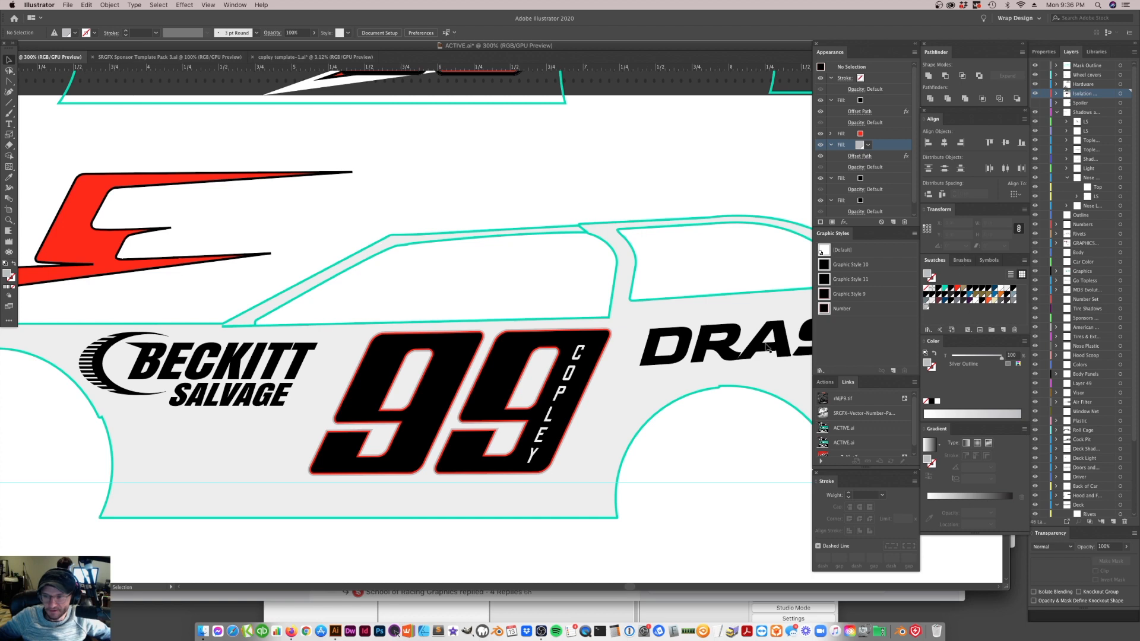
left_click(481, 449)
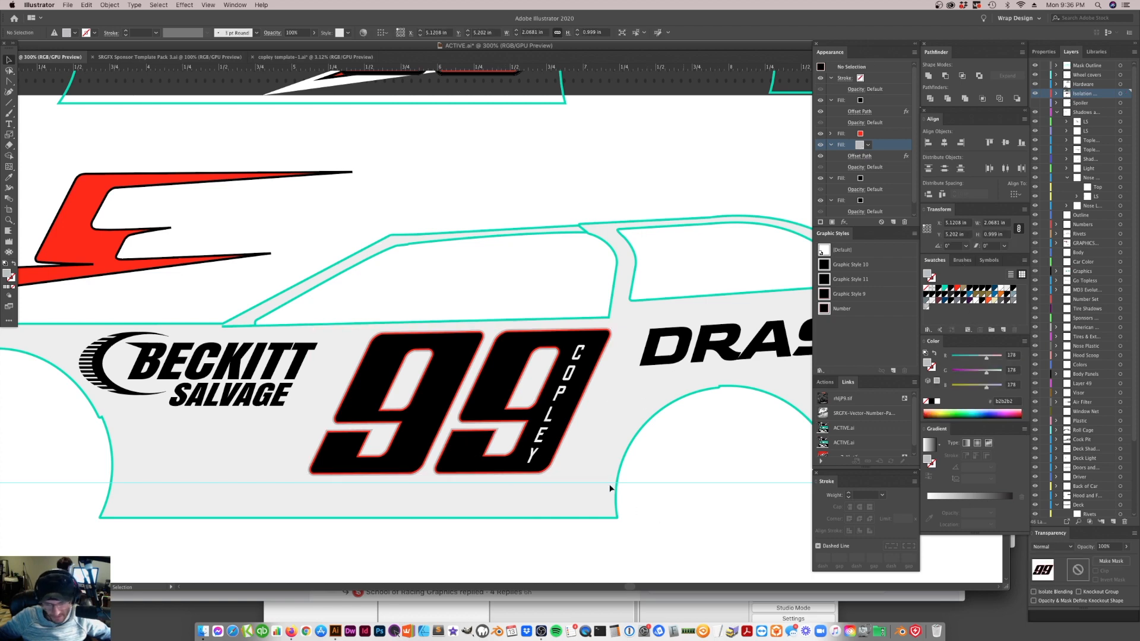
left_click(565, 391)
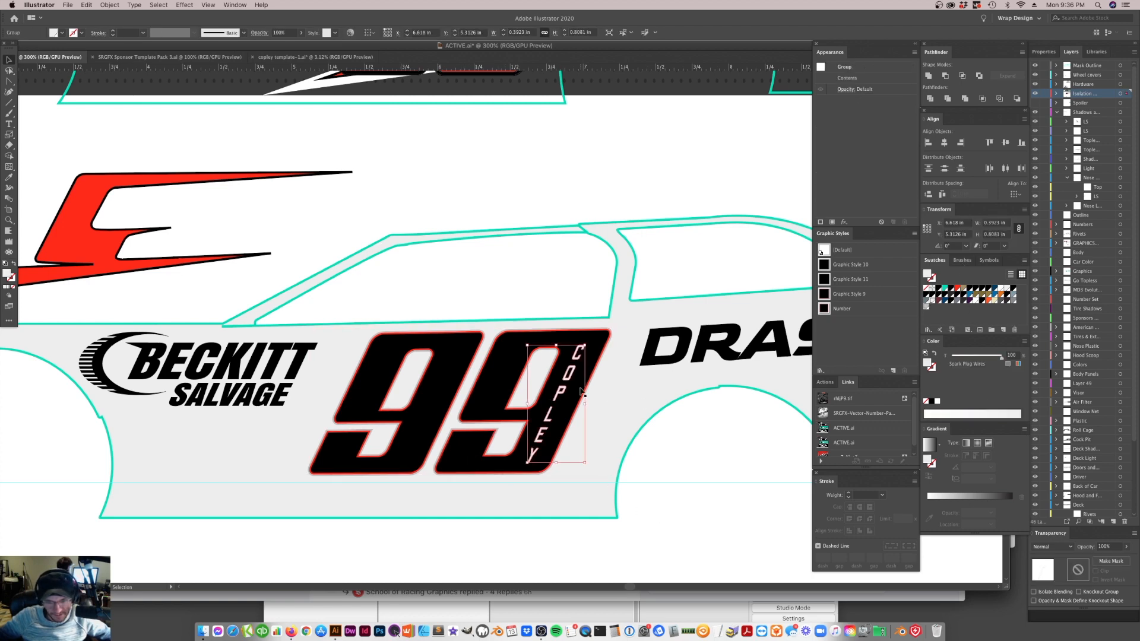
left_click(459, 387)
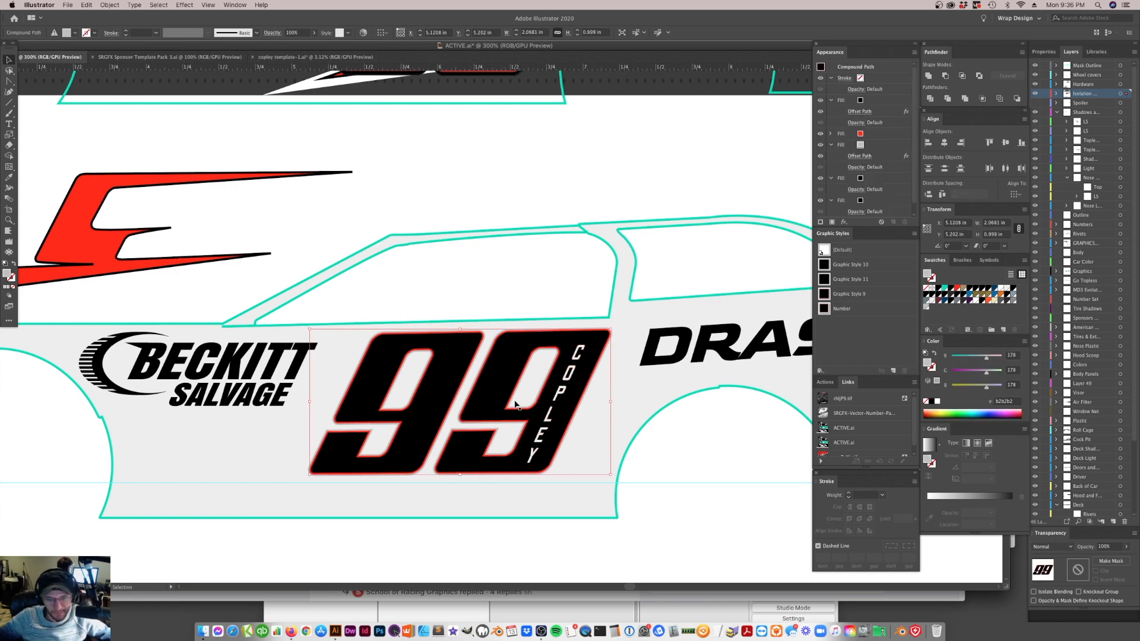
Try the red stripe graphic at several positions behind the 99 and leave it across the car side's lower edge
left_click_drag(117, 246, 598, 445)
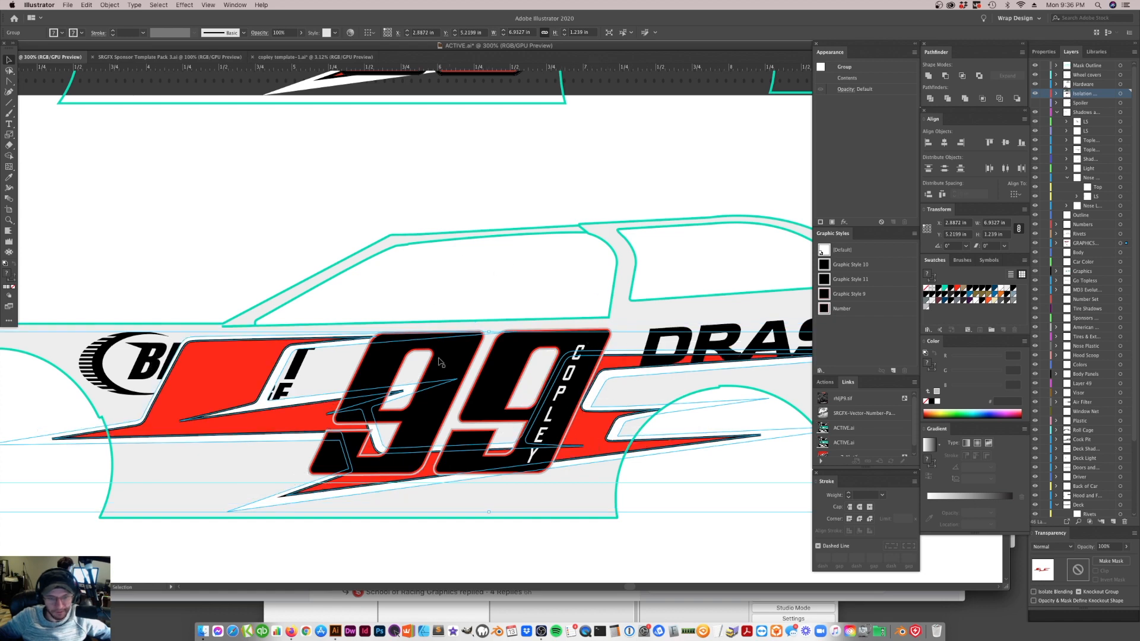
left_click_drag(307, 417, 273, 410)
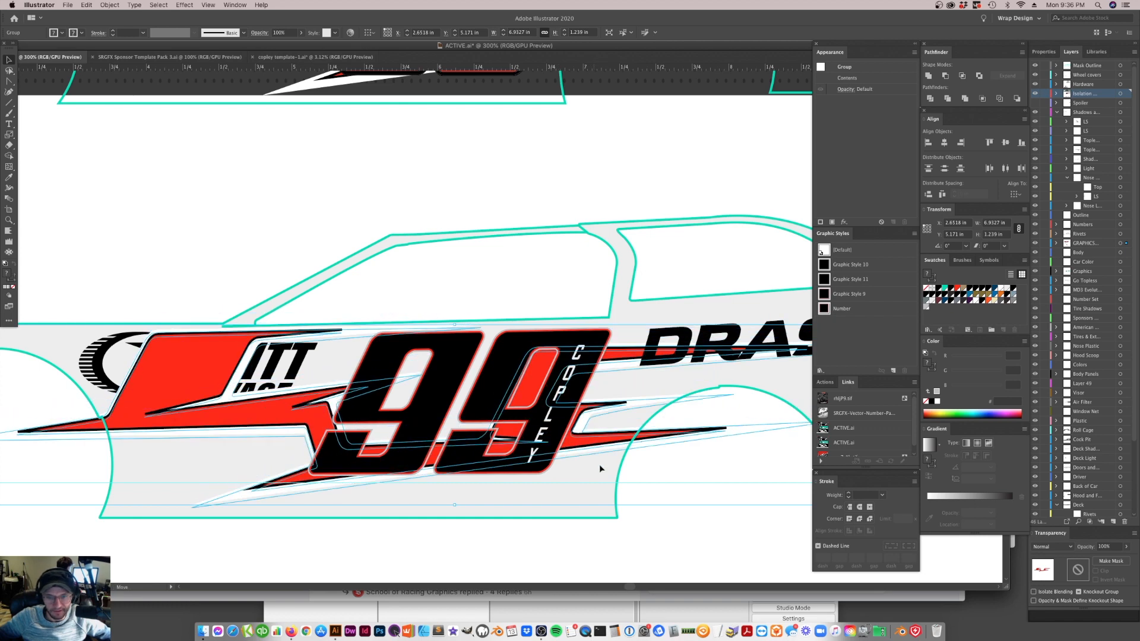
left_click_drag(543, 443, 569, 461)
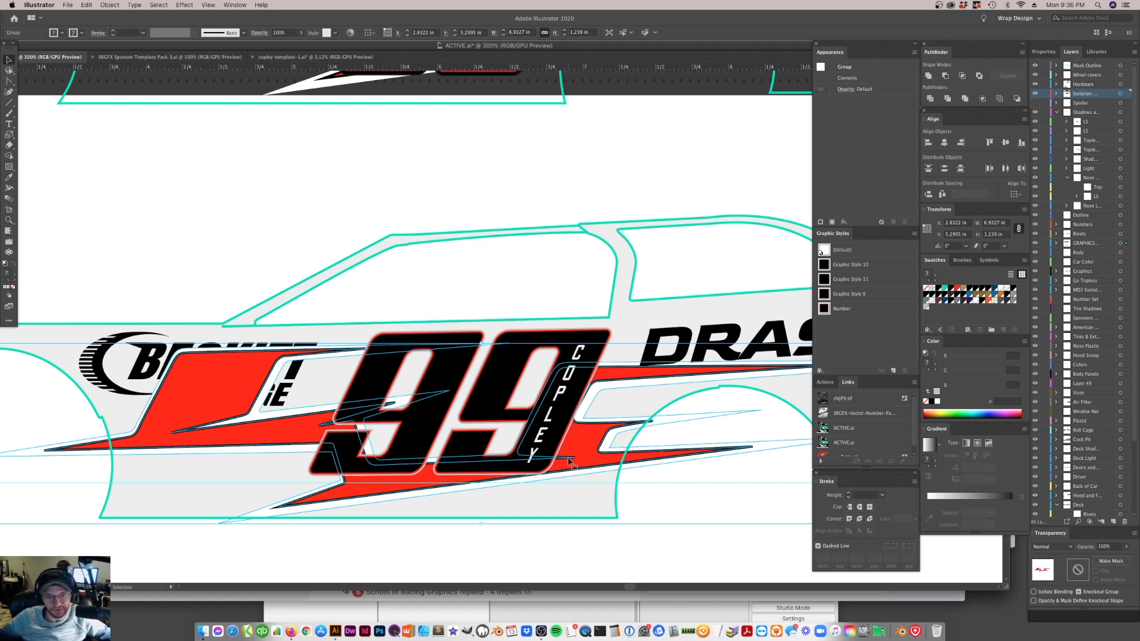
scroll(591, 443, "up", 2)
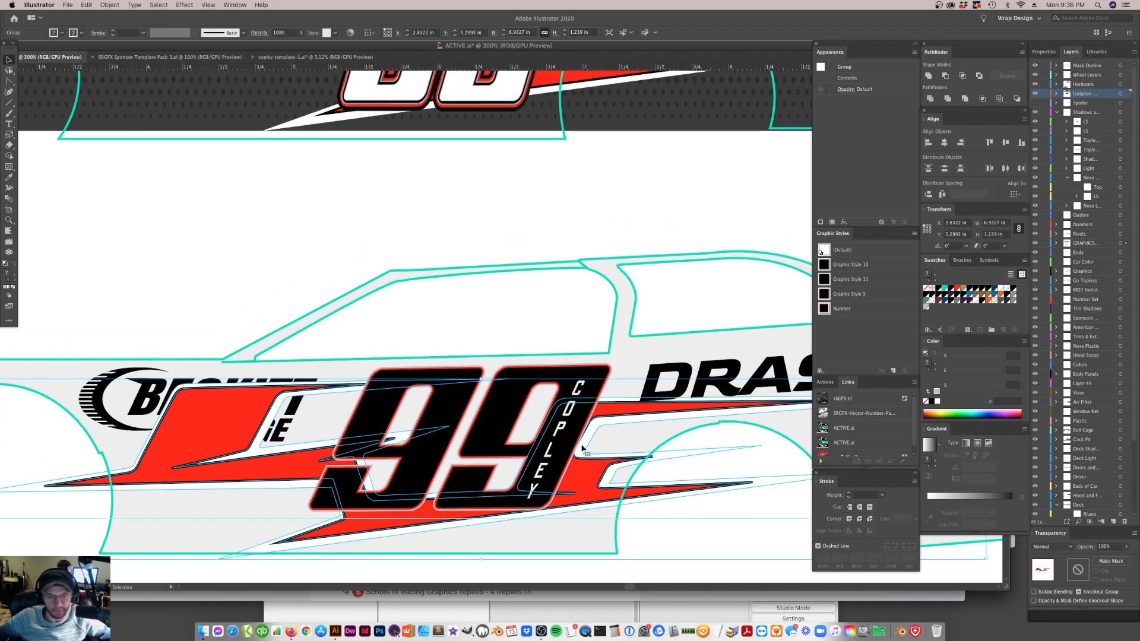
left_click_drag(620, 410, 478, 494)
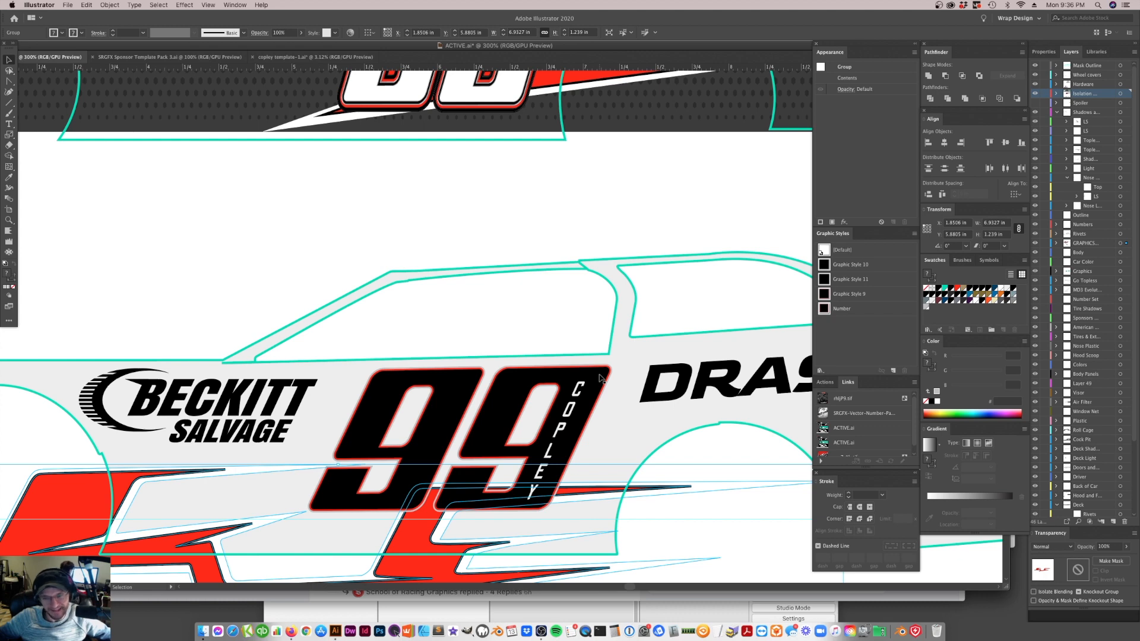
Pull one 9 off the dark reference car to examine its layered outlines and undo the move
scroll(603, 383, "up", 2)
left_click_drag(494, 143, 411, 316)
left_click(495, 248)
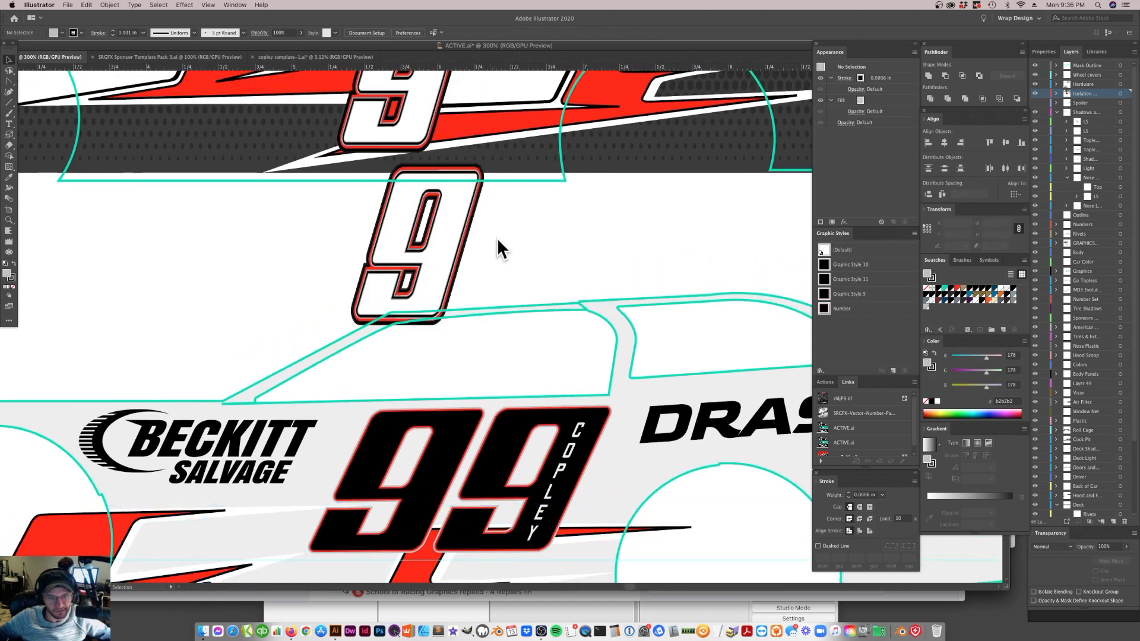
left_click(434, 245)
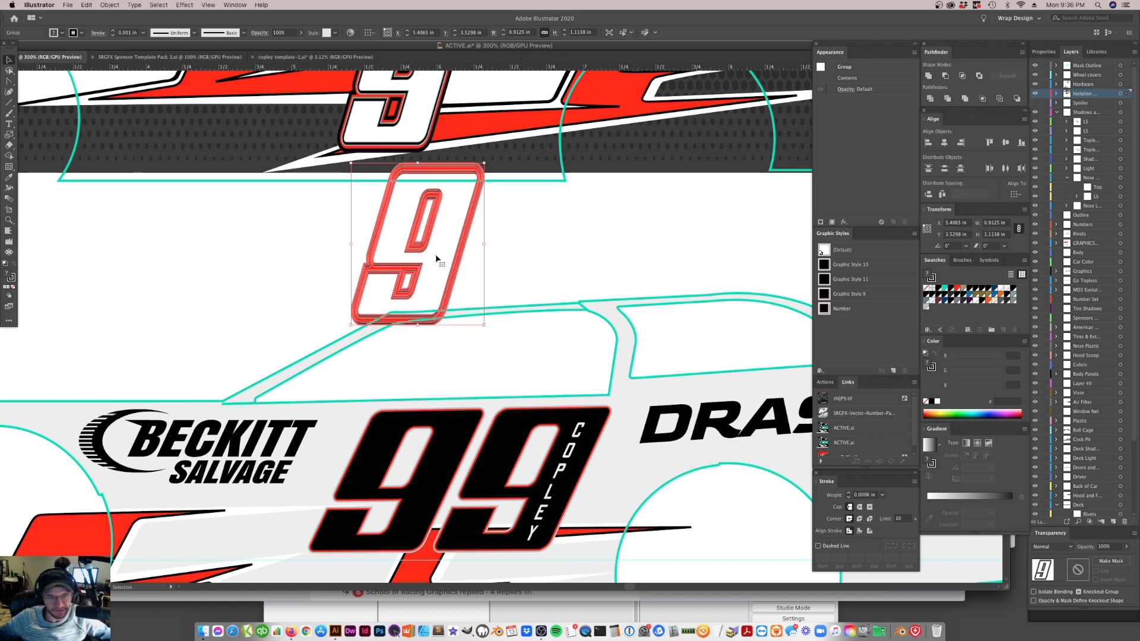
key("super+z")
left_click(522, 265)
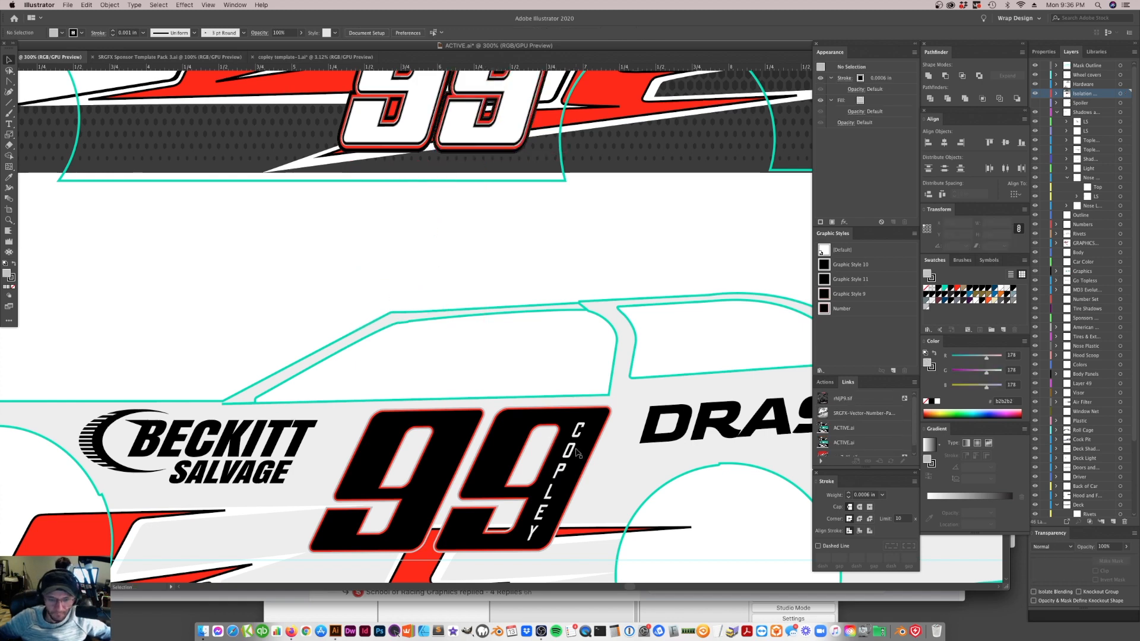
Apply a duplicate of the Silver Outline swatch to the 99's fill below the silver one and rename it Graphic White
left_click(466, 476)
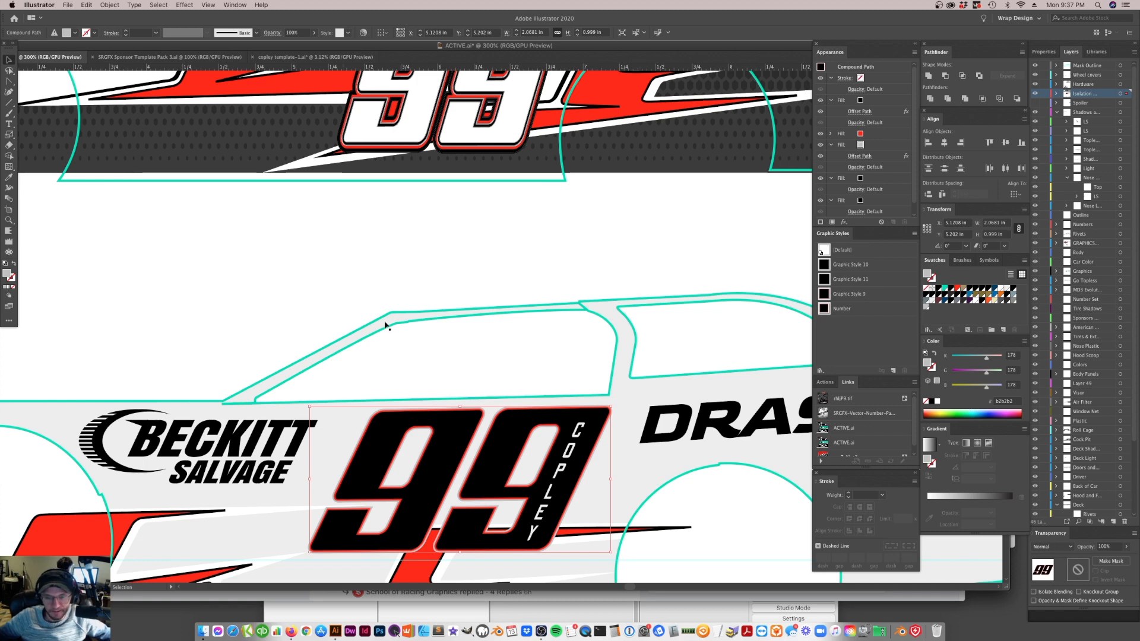
left_click(871, 180)
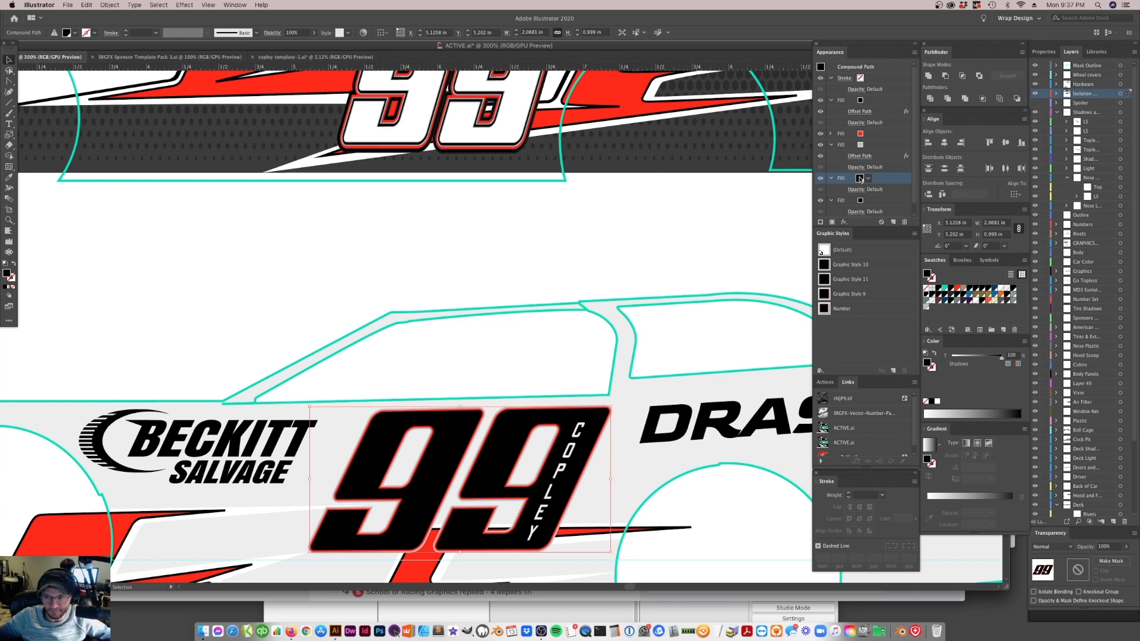
left_click(860, 180)
left_click(1000, 298)
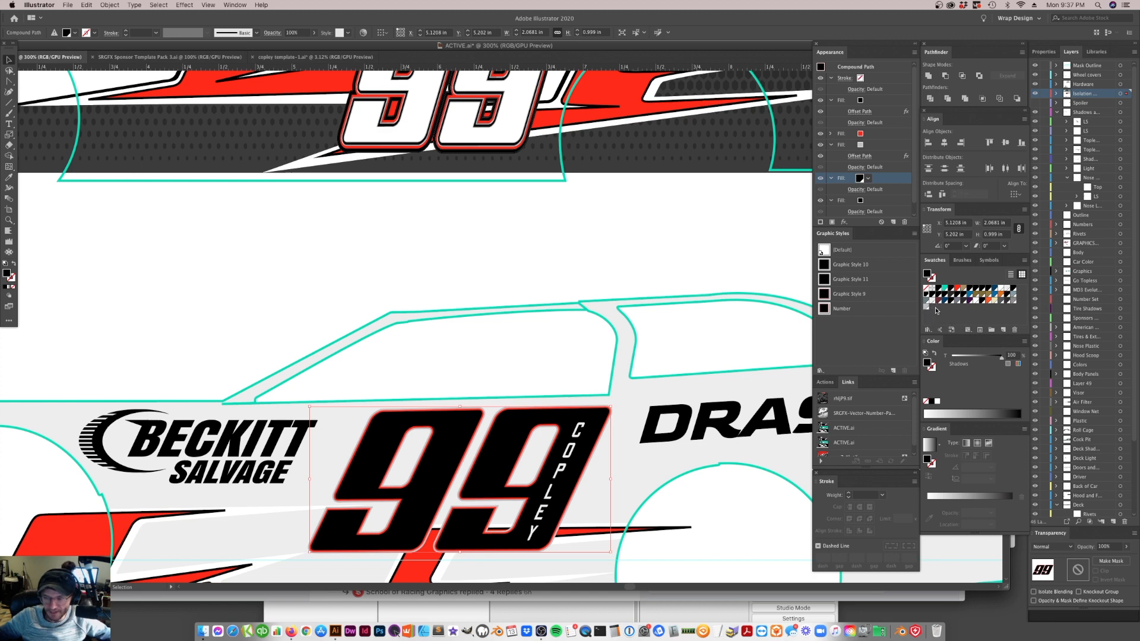
left_click(943, 312)
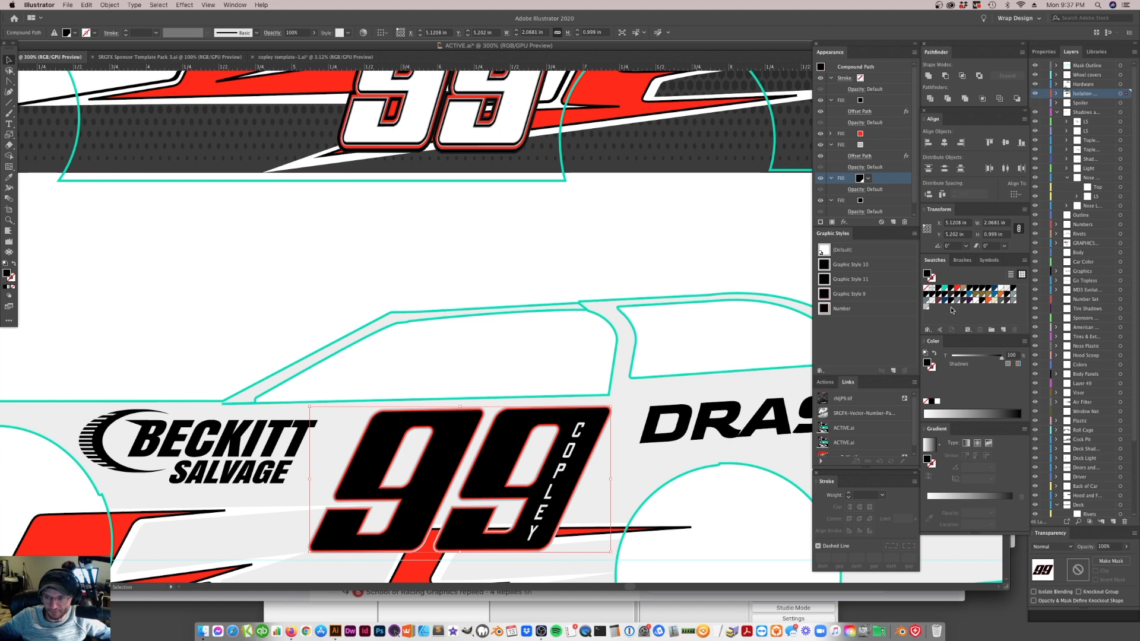
left_click_drag(926, 307, 1004, 329)
double_click(931, 307)
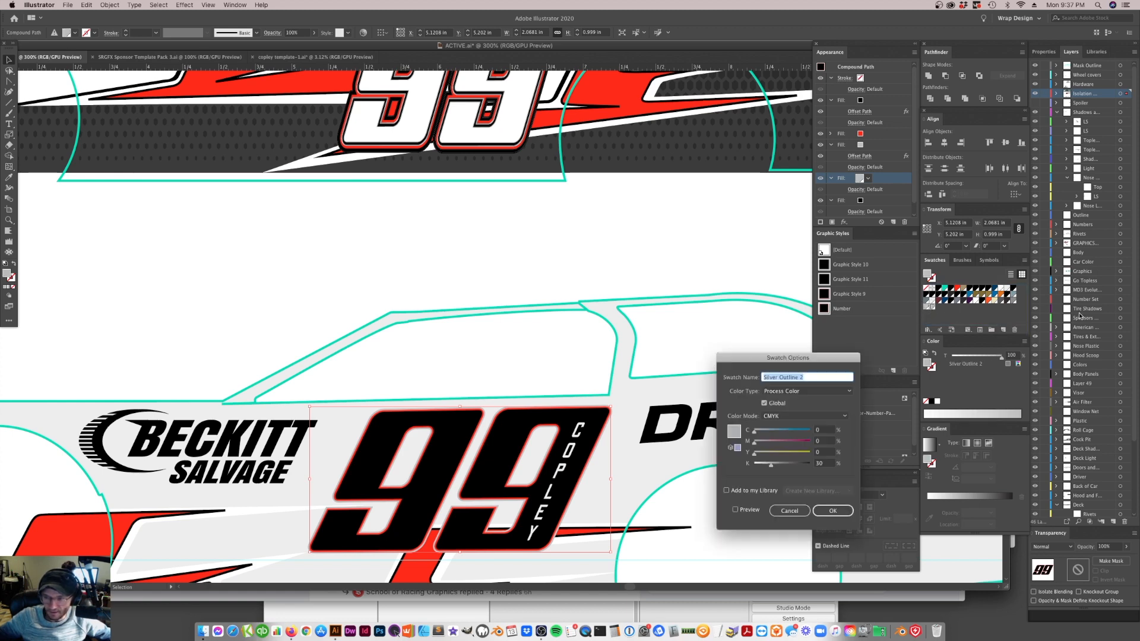
type("Graphic")
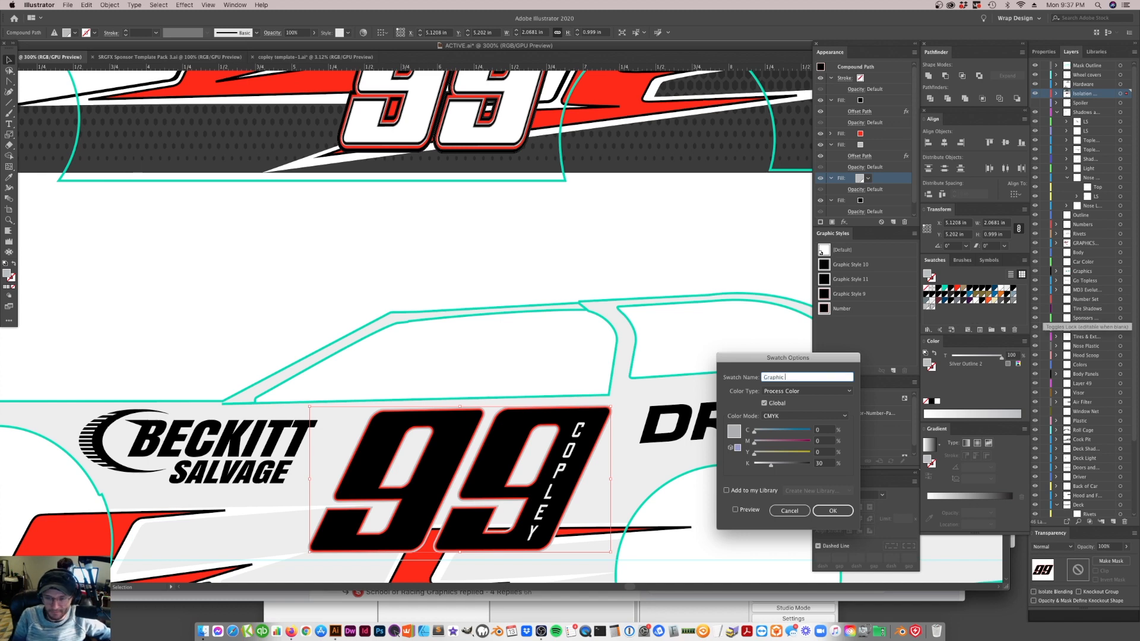
type(" White")
key("Return")
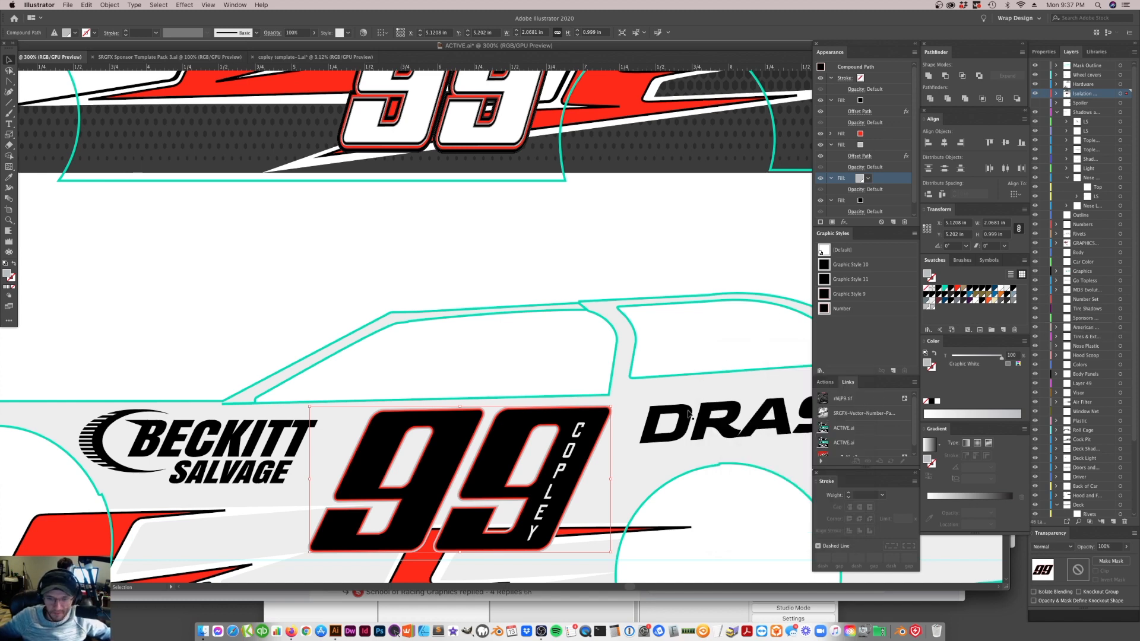
Change the Graphic White swatch to pure white by setting K to 0%
left_click(675, 406)
left_click(594, 433)
scroll(869, 179, "down", 1)
left_click(862, 168)
left_click(937, 313)
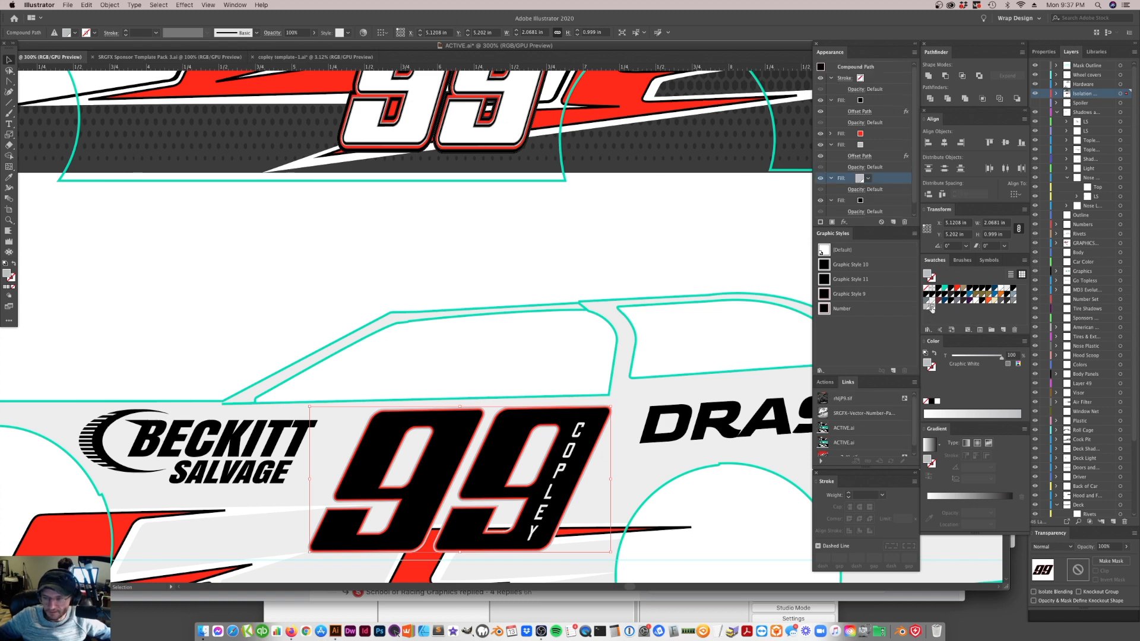
double_click(931, 307)
left_click(783, 404)
left_click_drag(771, 464, 754, 464)
left_click(833, 511)
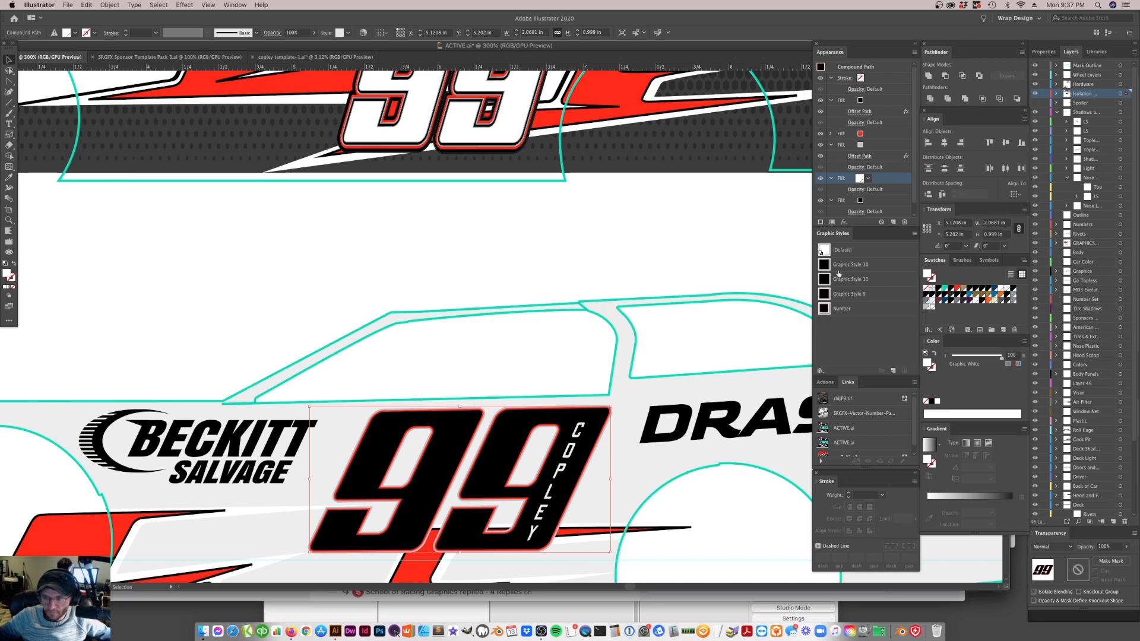
Copy the Offset Path effect onto the 99's white fill and set its offset to 3 px
left_click_drag(880, 156, 872, 178)
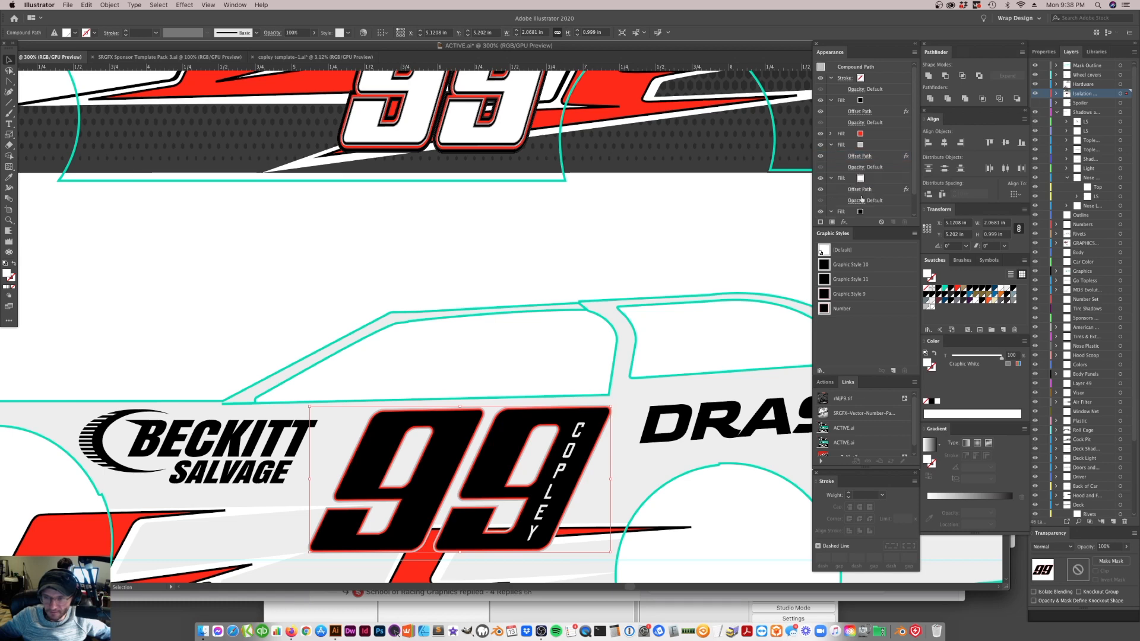
left_click(863, 190)
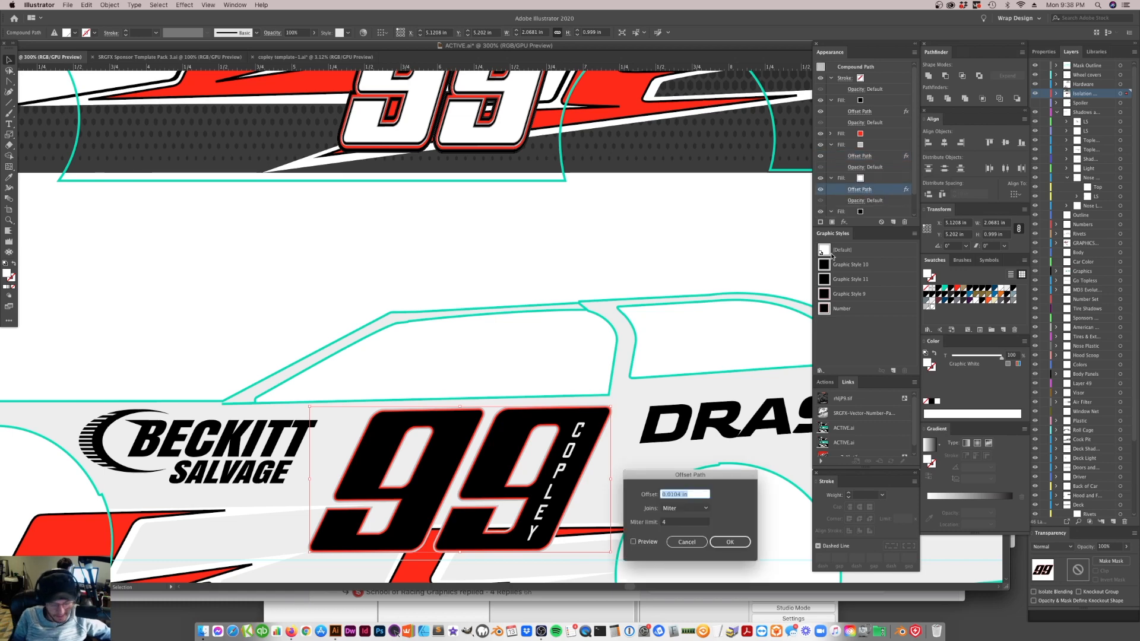
type("3px")
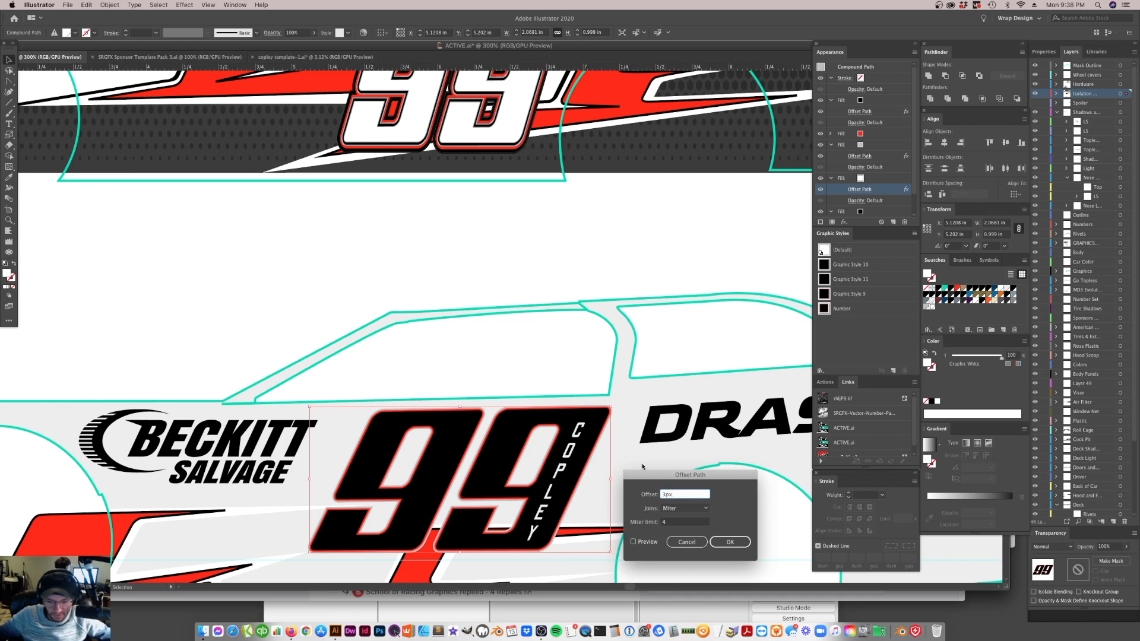
left_click(633, 541)
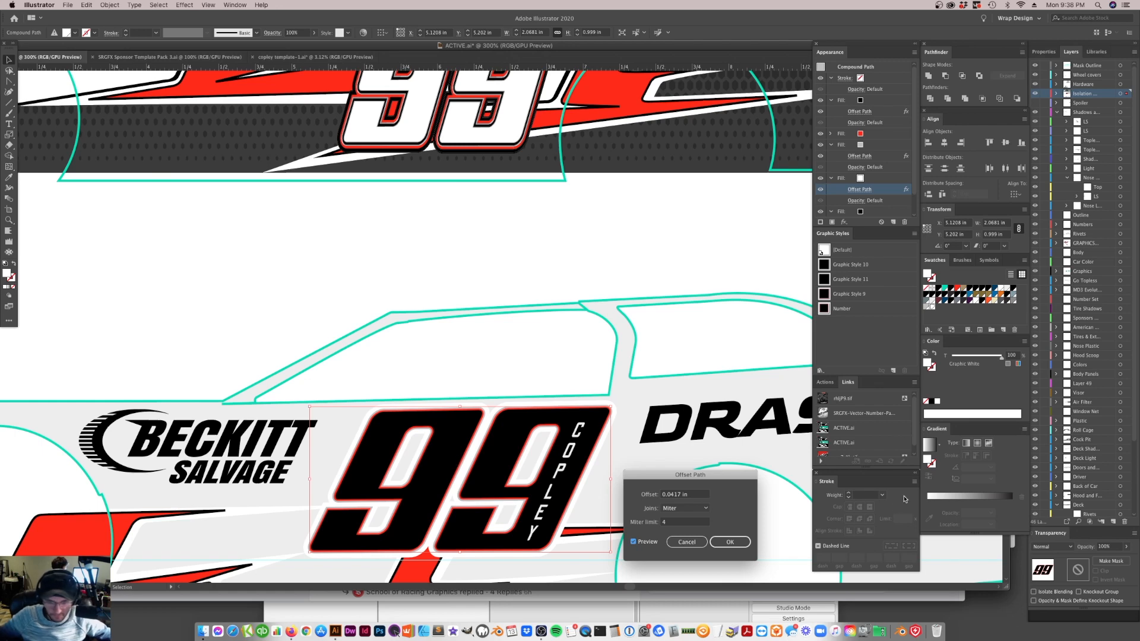
left_click(730, 542)
Fill the car body with PANTONE Process Black to check the 99's outlines against a dark background
left_click(631, 494)
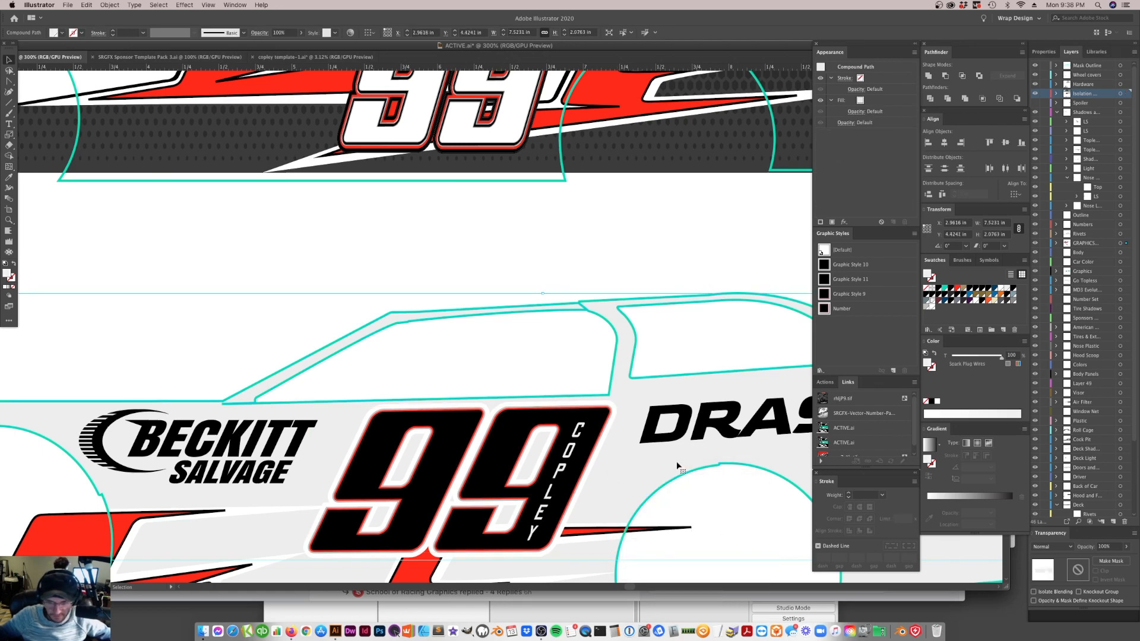
left_click(953, 290)
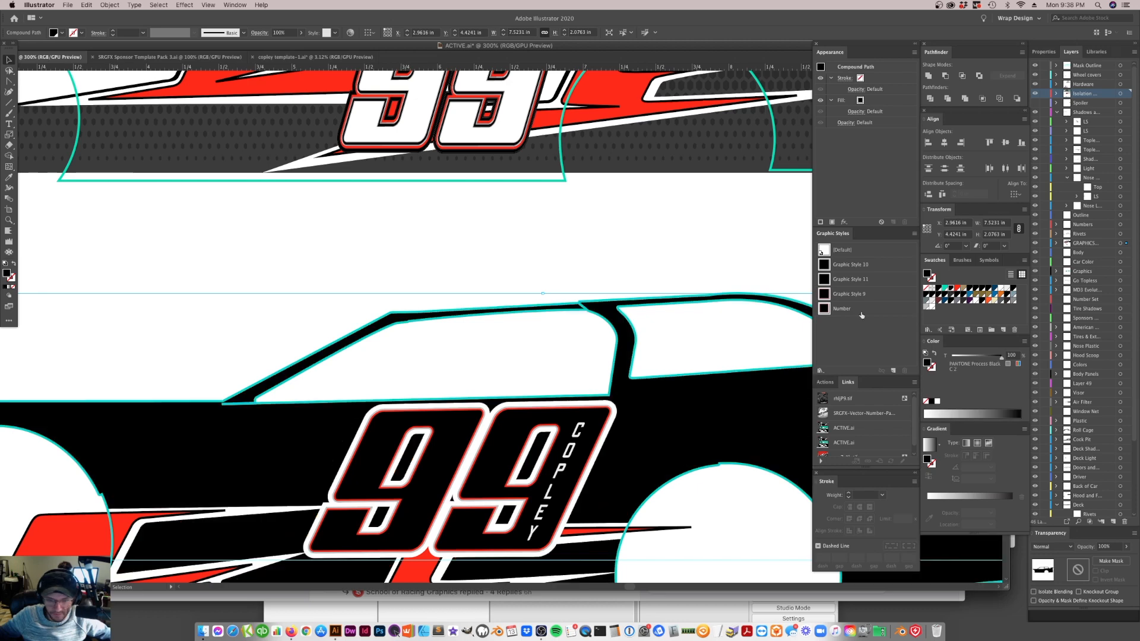
left_click(194, 369)
key("super+equal")
key("super+equal")
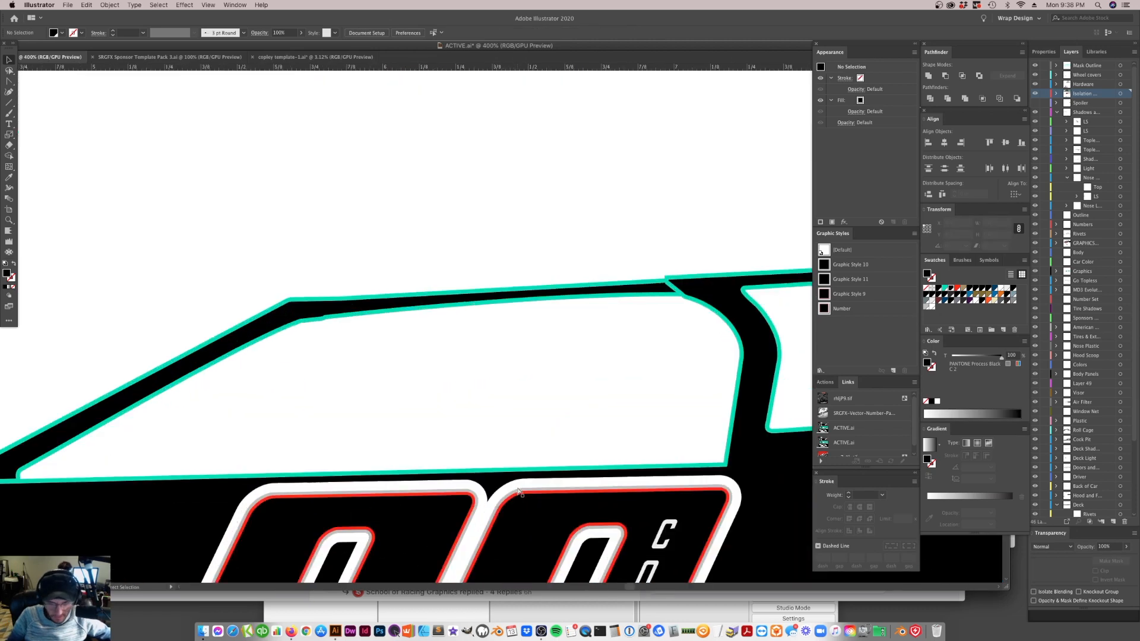
scroll(534, 484, "down", 5)
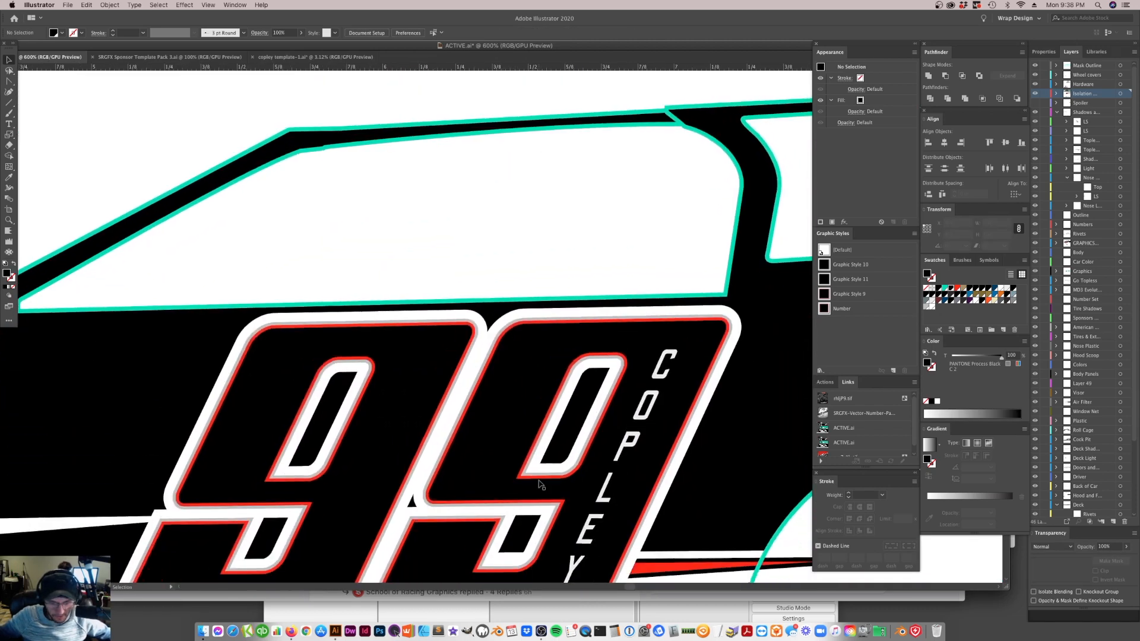
scroll(541, 485, "down", 3)
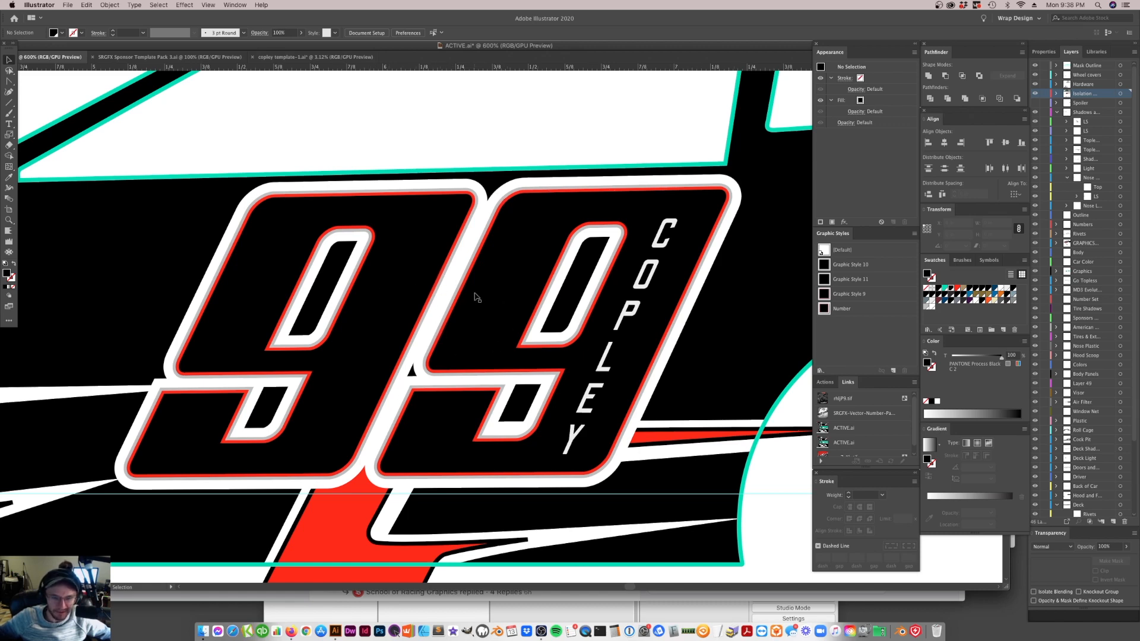
Isolate the 99 compound path and check the Graphic White swatch's color settings
left_click(510, 308)
double_click(374, 319)
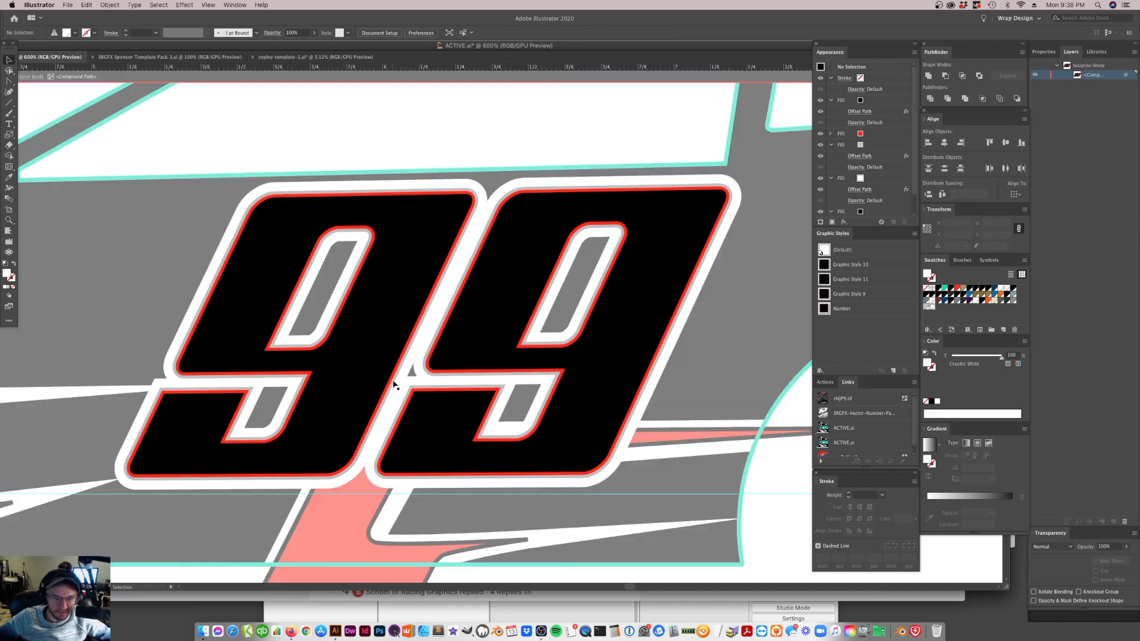
left_click_drag(349, 357, 365, 356)
key("super+z")
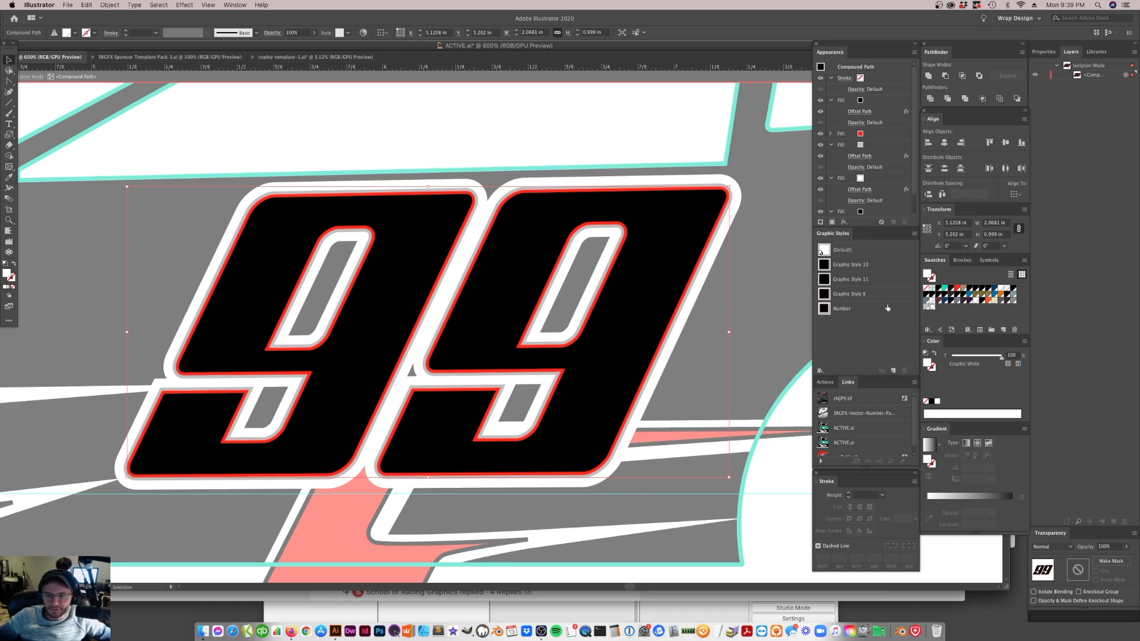
double_click(932, 306)
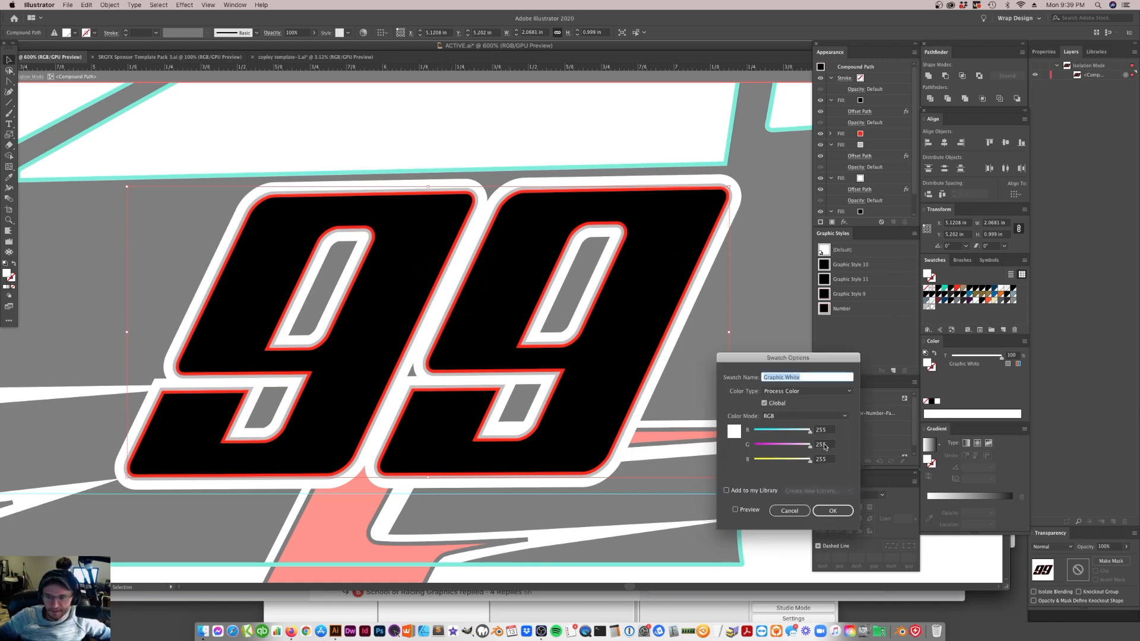
left_click(790, 511)
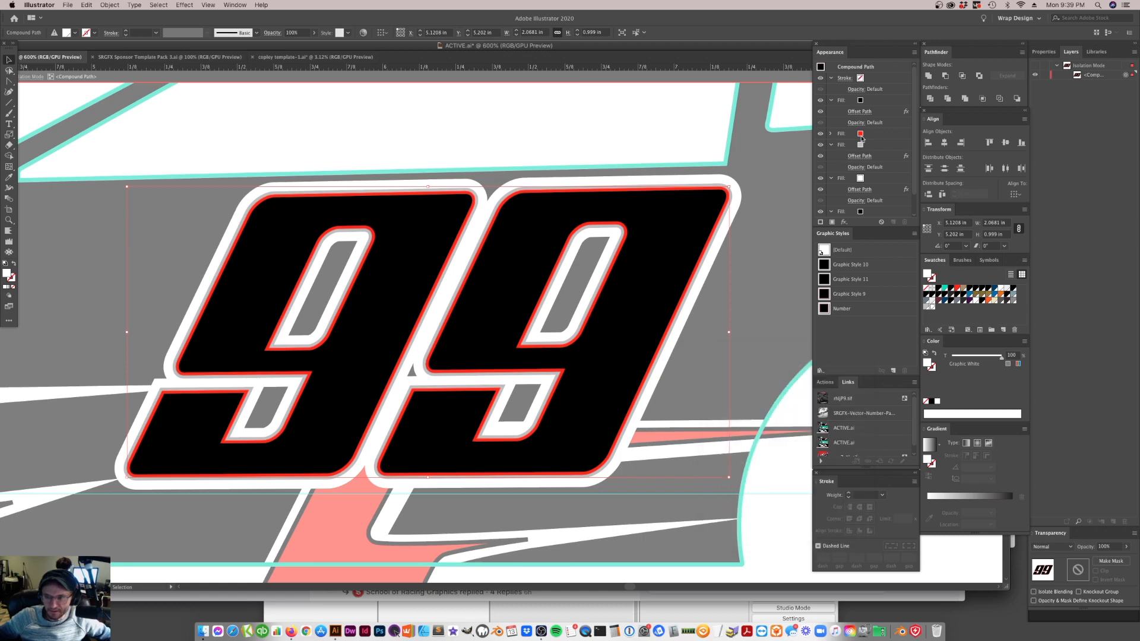
Set the white fill's Offset Path to 4 px and leave the 99's isolation mode
left_click(861, 189)
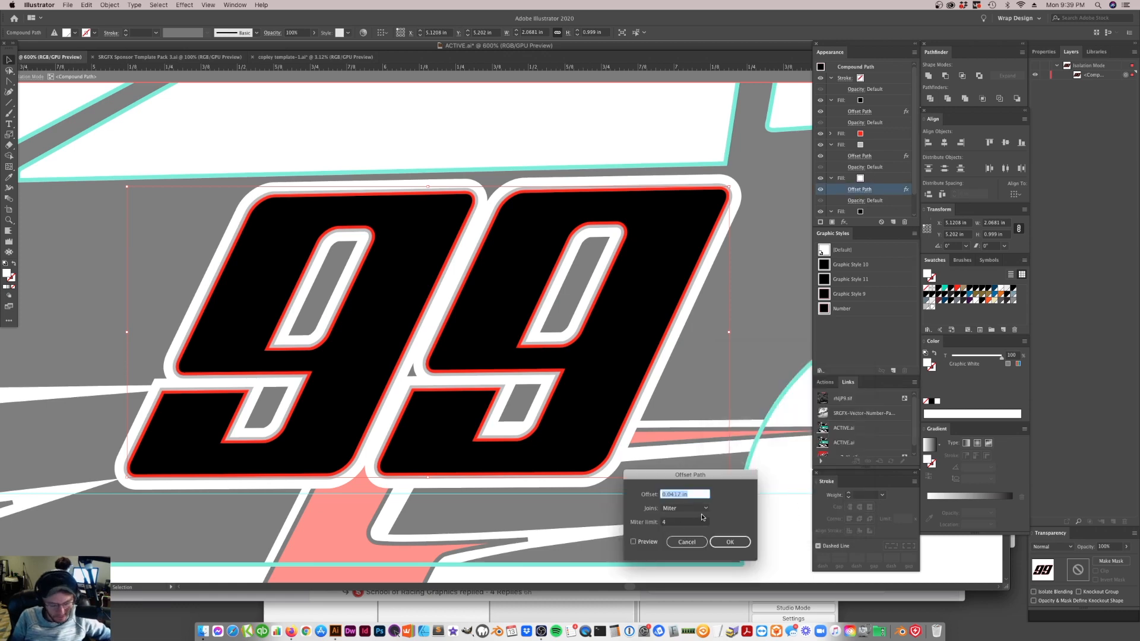
type("4px")
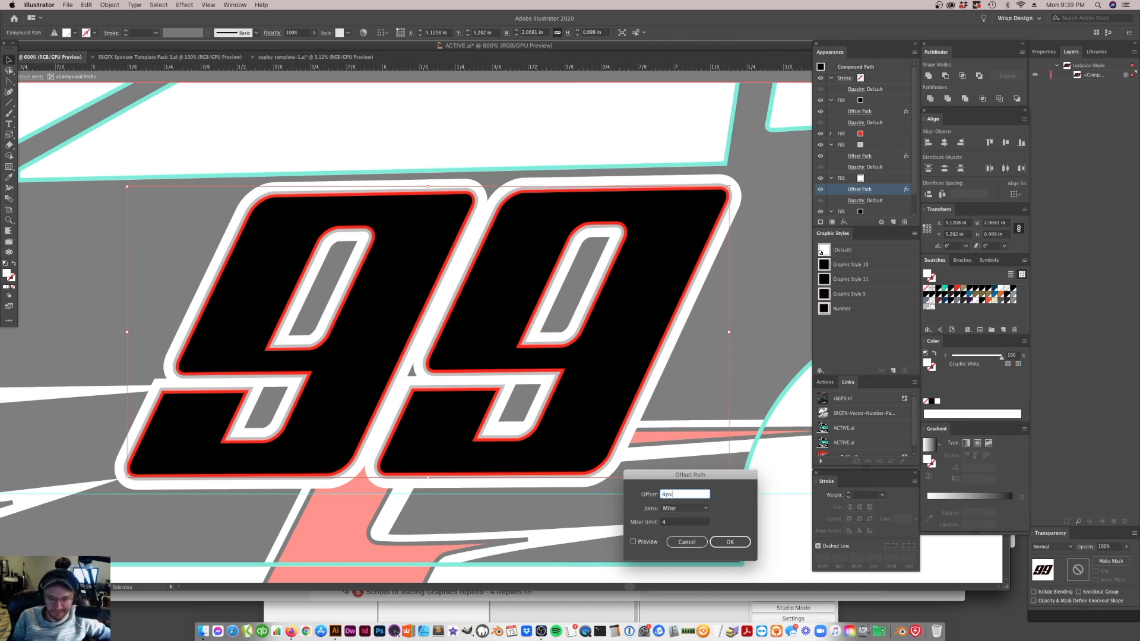
key("Return")
left_click(576, 112)
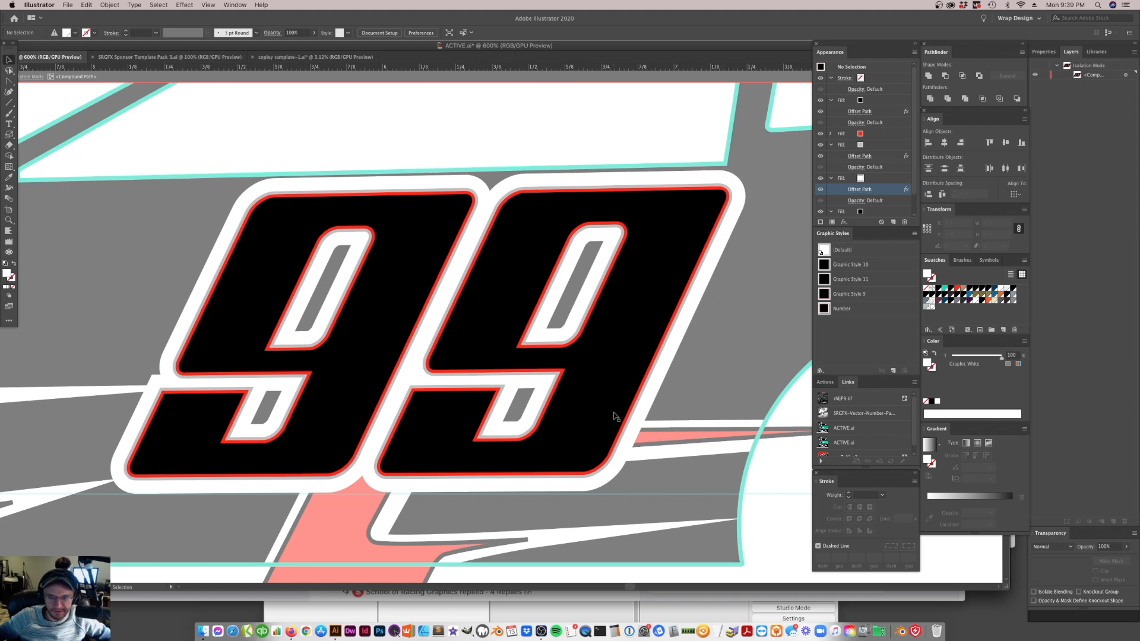
left_click(589, 75)
scroll(749, 306, "down", 5)
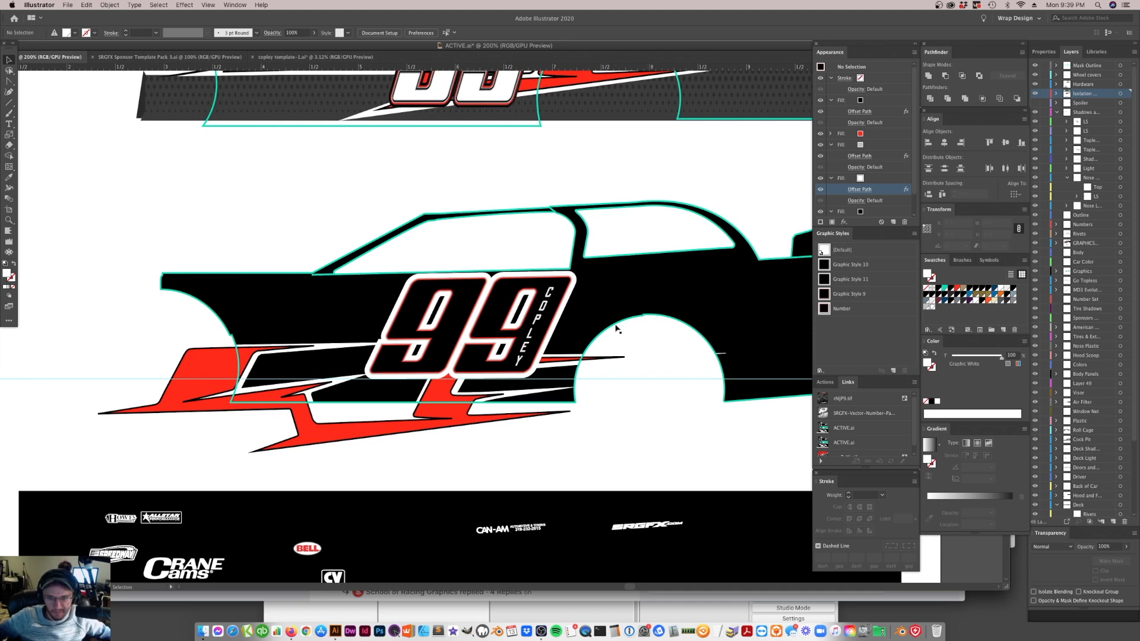
Fill the car body with the light gray Spark Plug Wires swatch
left_click(615, 326)
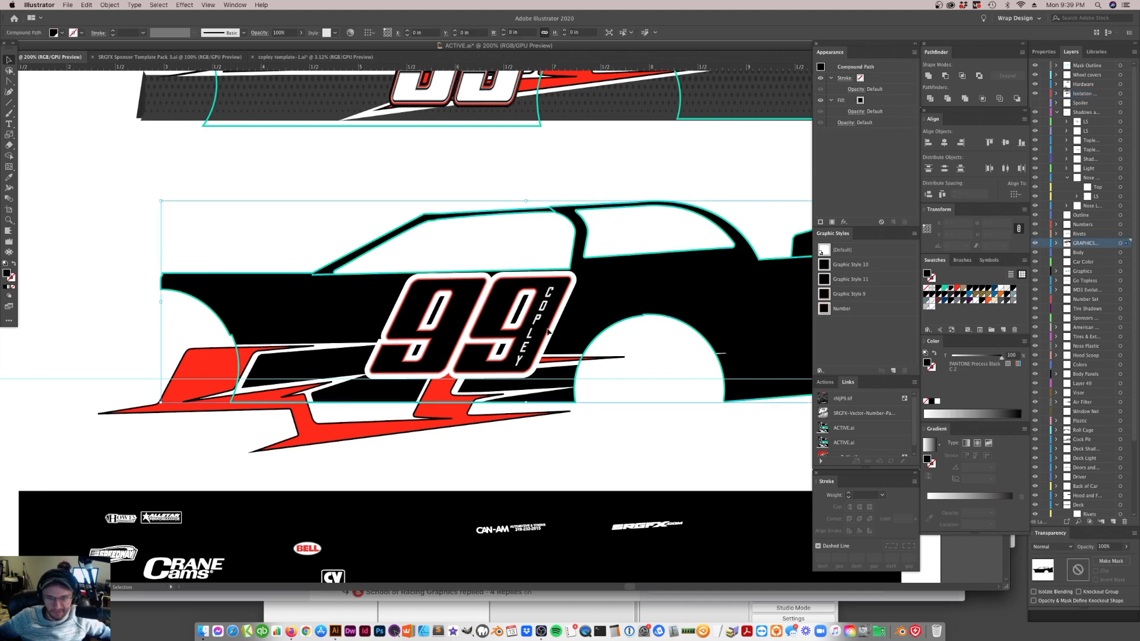
left_click(930, 303)
left_click(674, 407)
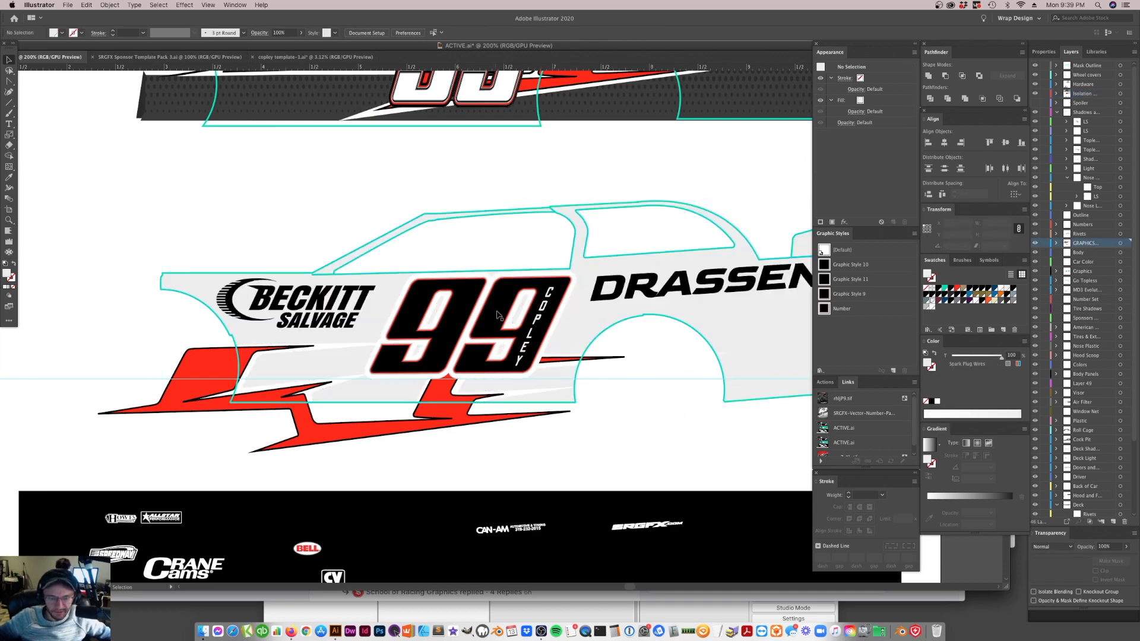
Try the red stripe graphic higher behind the 99, undo the accidental car body move, and leave the stripes below the number
left_click_drag(443, 430, 455, 369)
left_click_drag(344, 395, 546, 375)
left_click(591, 448)
left_click_drag(641, 371, 493, 360)
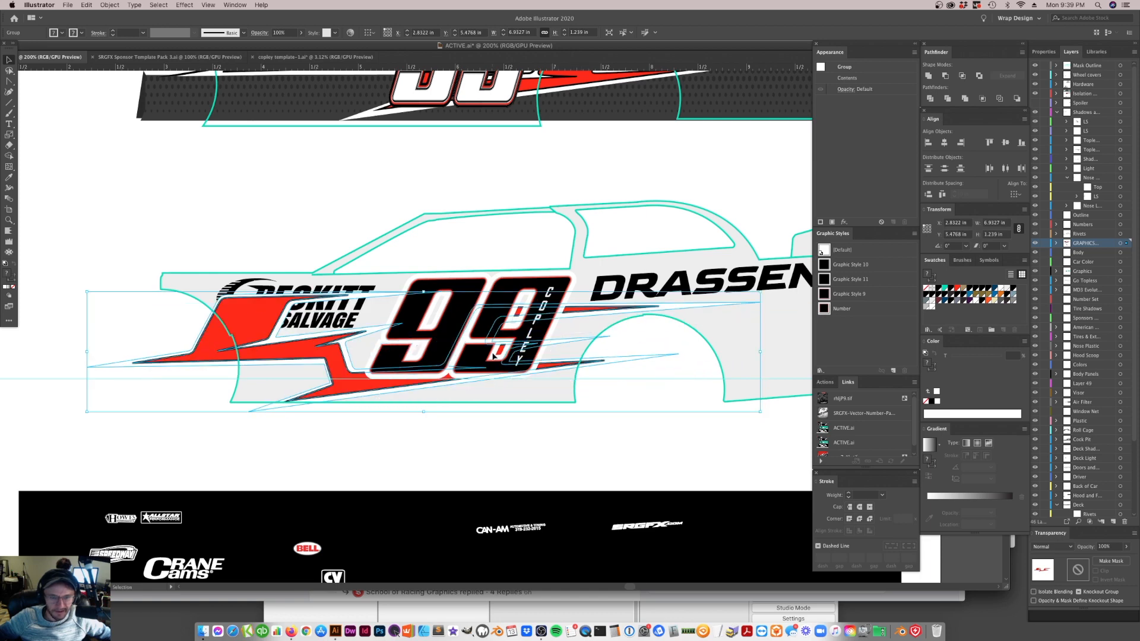
left_click_drag(321, 384, 324, 430)
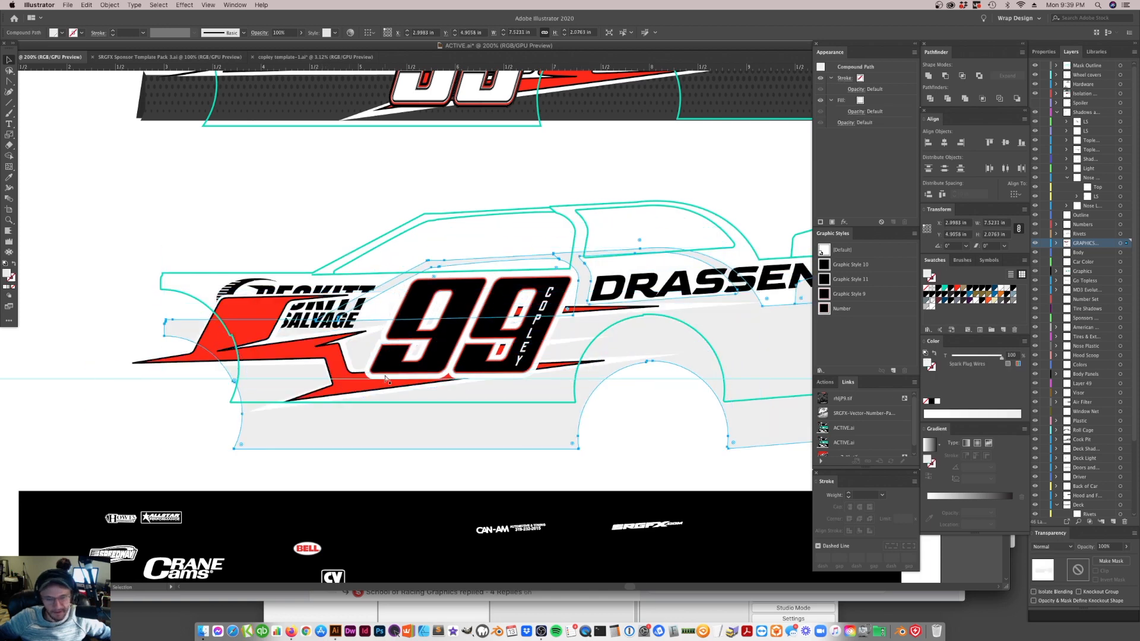
key("cmd+z")
left_click(348, 368)
key("super+d")
key("super+z")
left_click_drag(578, 312, 570, 394)
Copy the white fill's Offset Path onto the bottom black fill and enlarge it to form a black outer outline around the 99
left_click(503, 324)
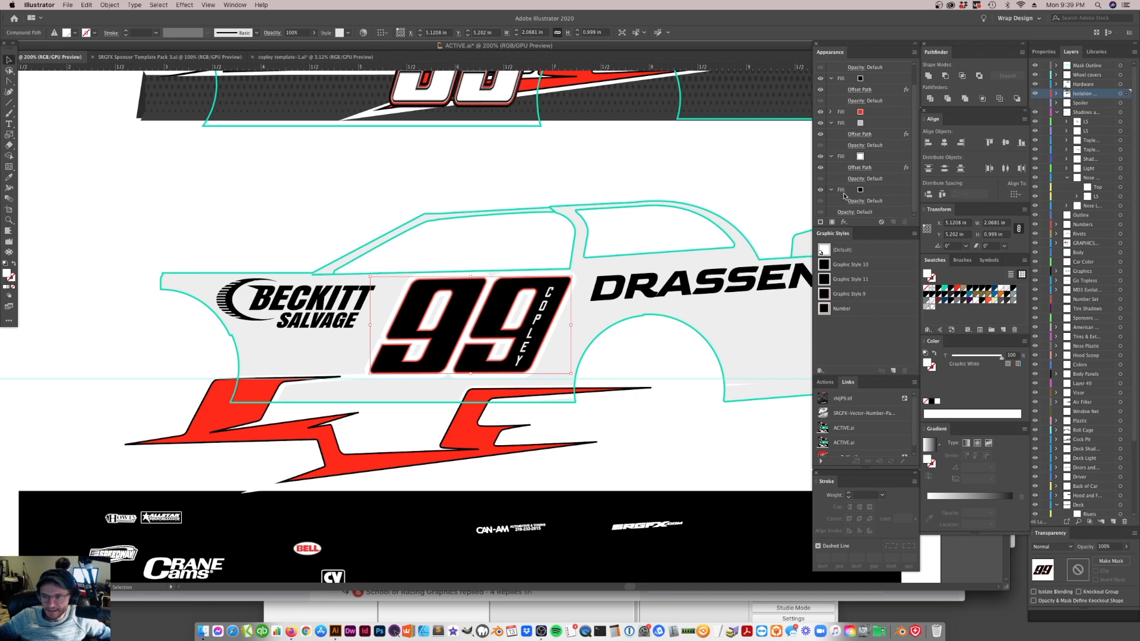
left_click(878, 170)
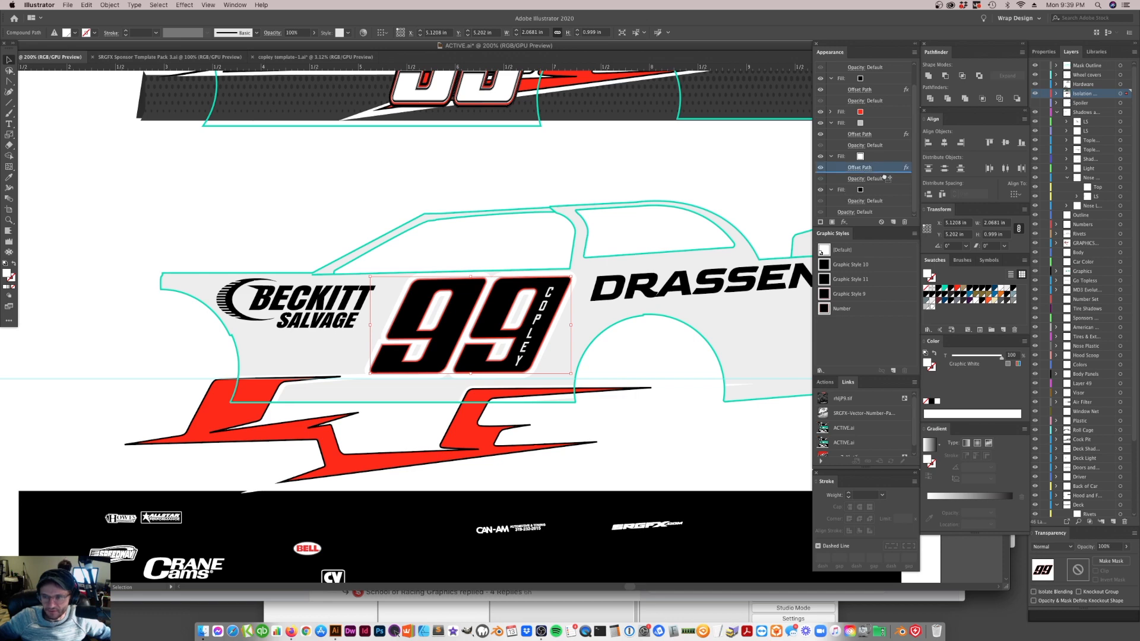
scroll(875, 190, "up", 1)
scroll(862, 206, "down", 2)
left_click(860, 190)
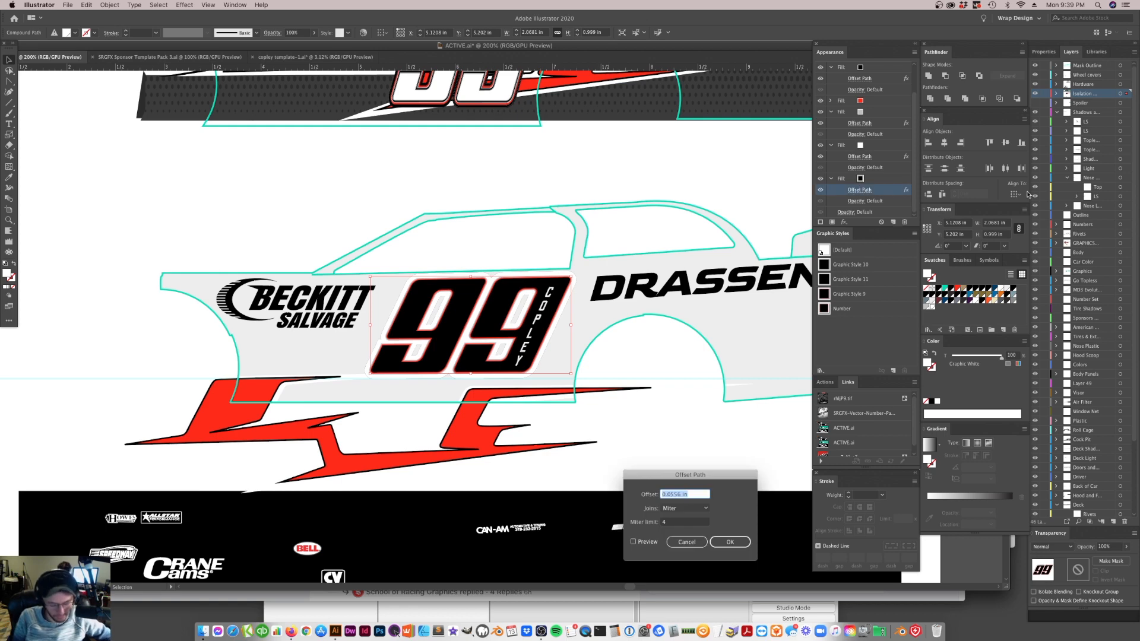
key("Return")
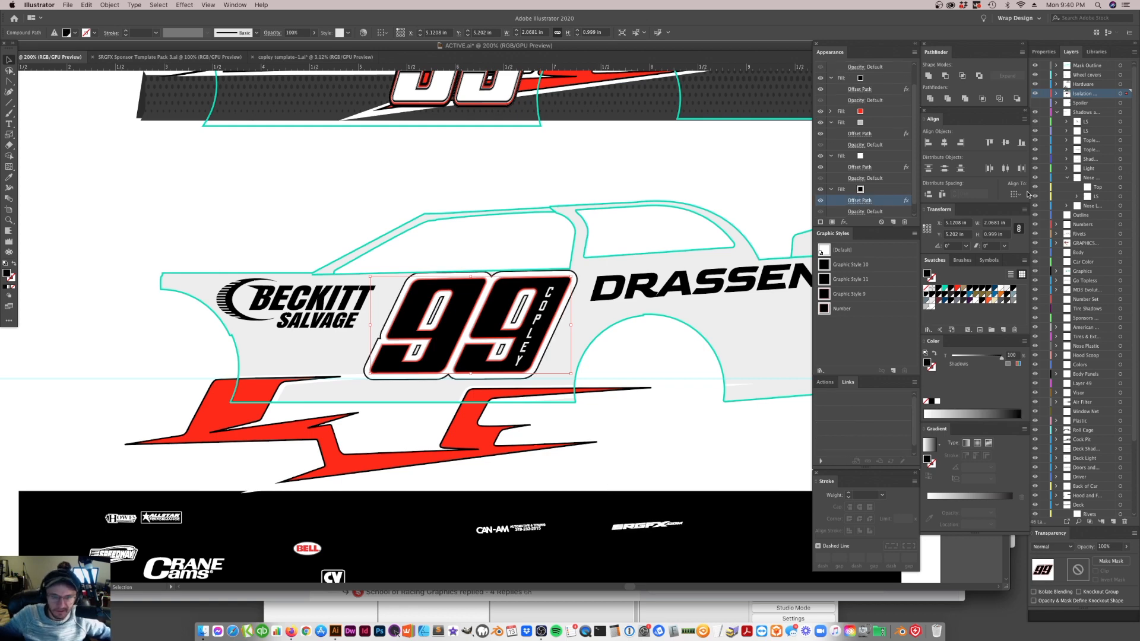
left_click(585, 365)
scroll(639, 384, "up", 1)
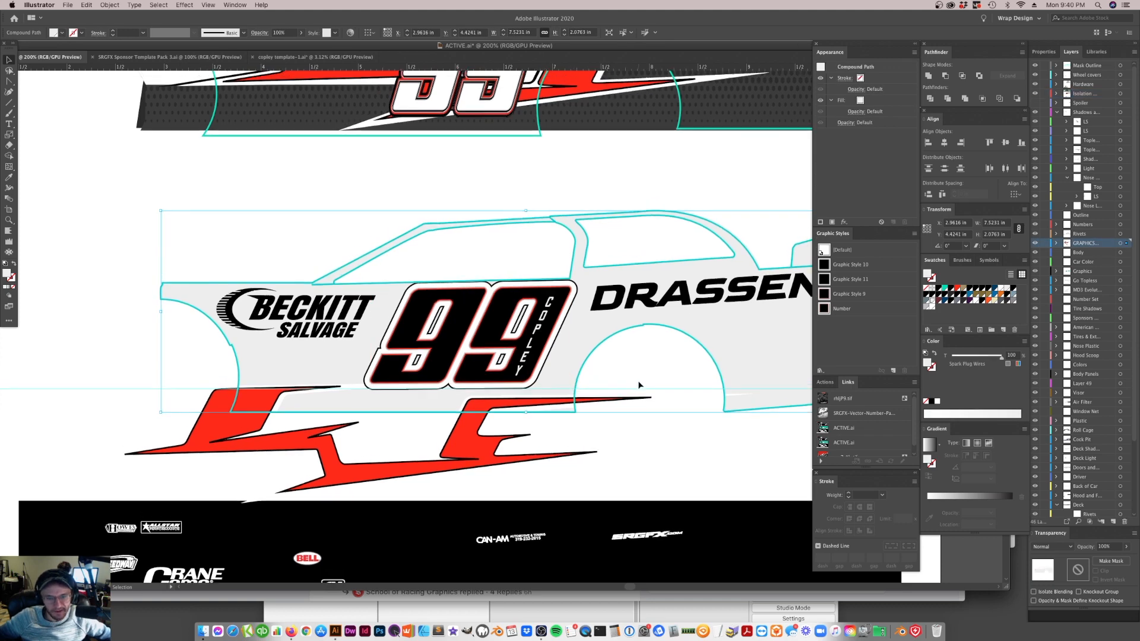
Recolor the 99's bottommost black fill with the Silver Outline swatch for a silver outer outline
left_click(639, 385)
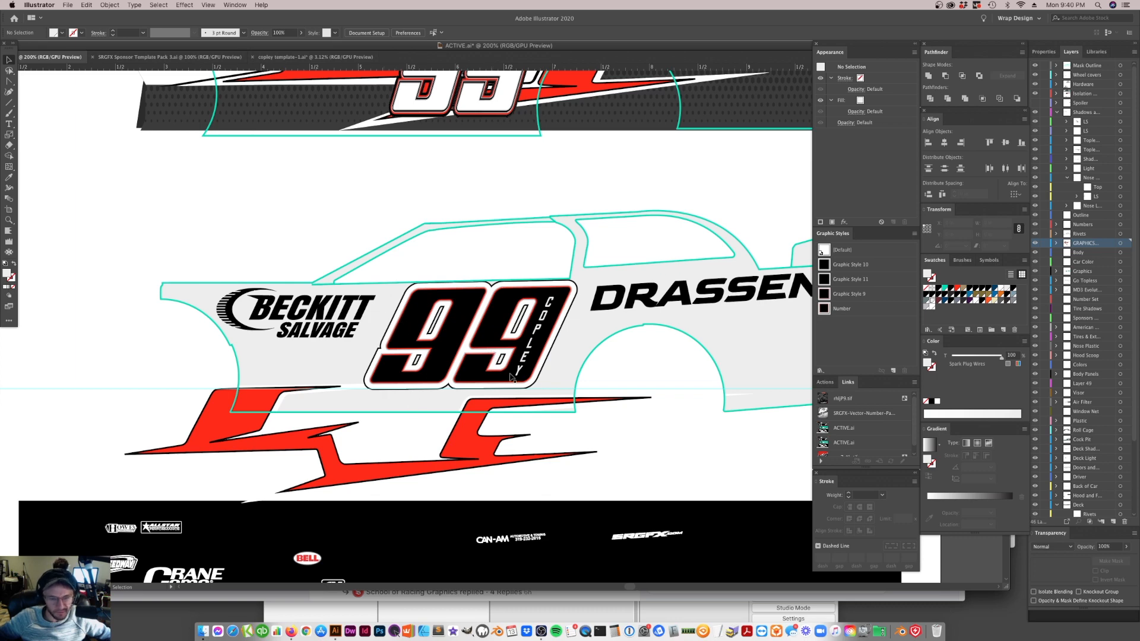
left_click(10, 221)
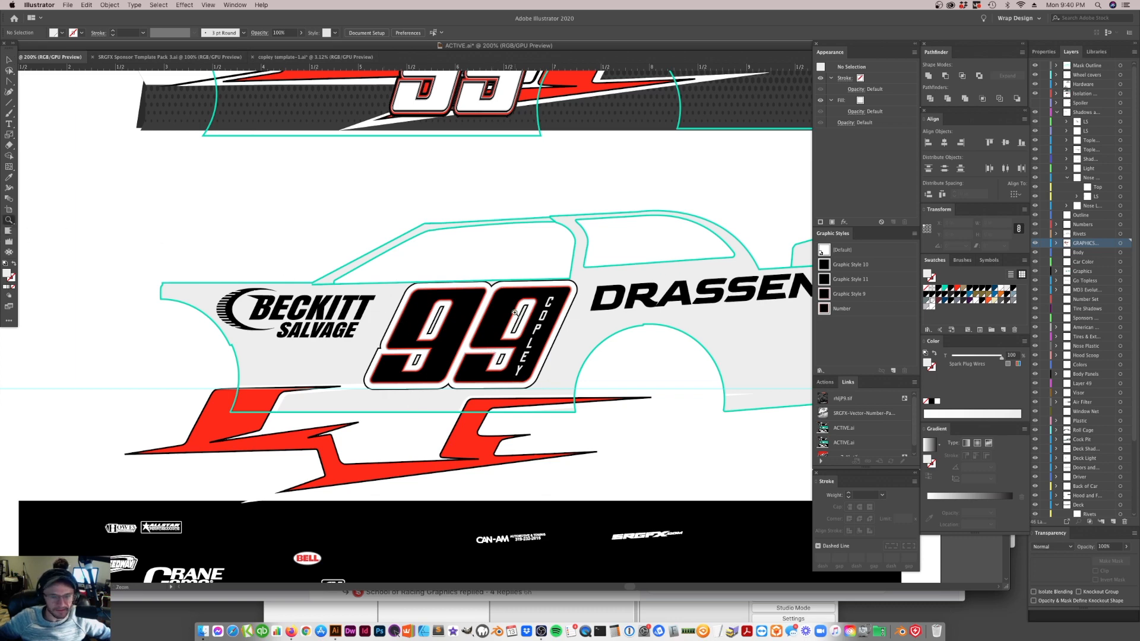
left_click(525, 336)
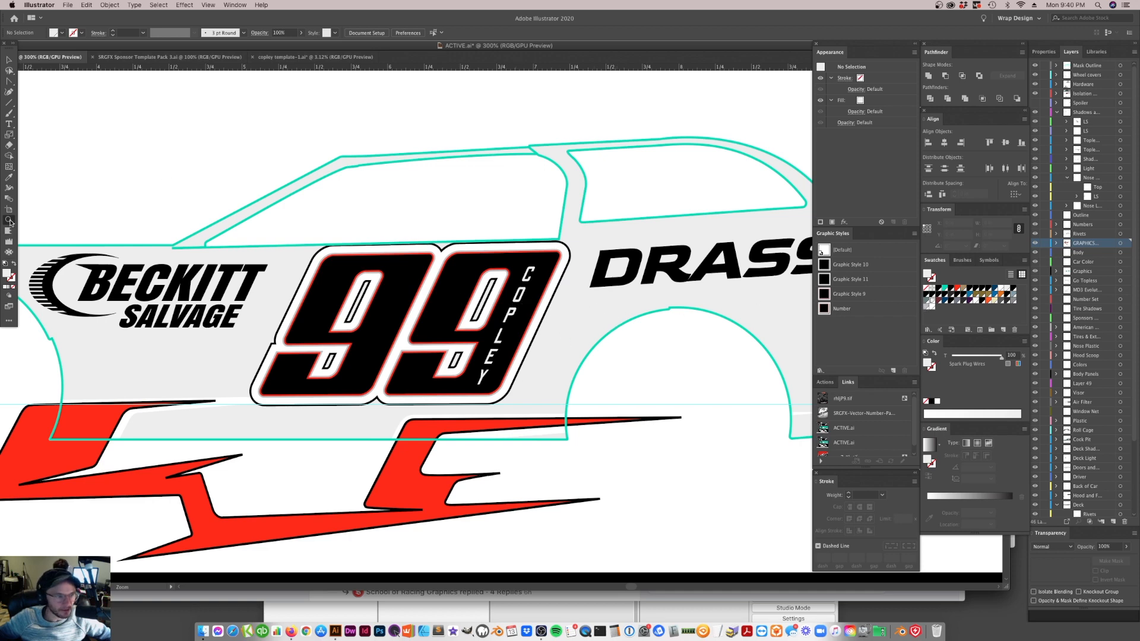
left_click(562, 258)
left_click(473, 364)
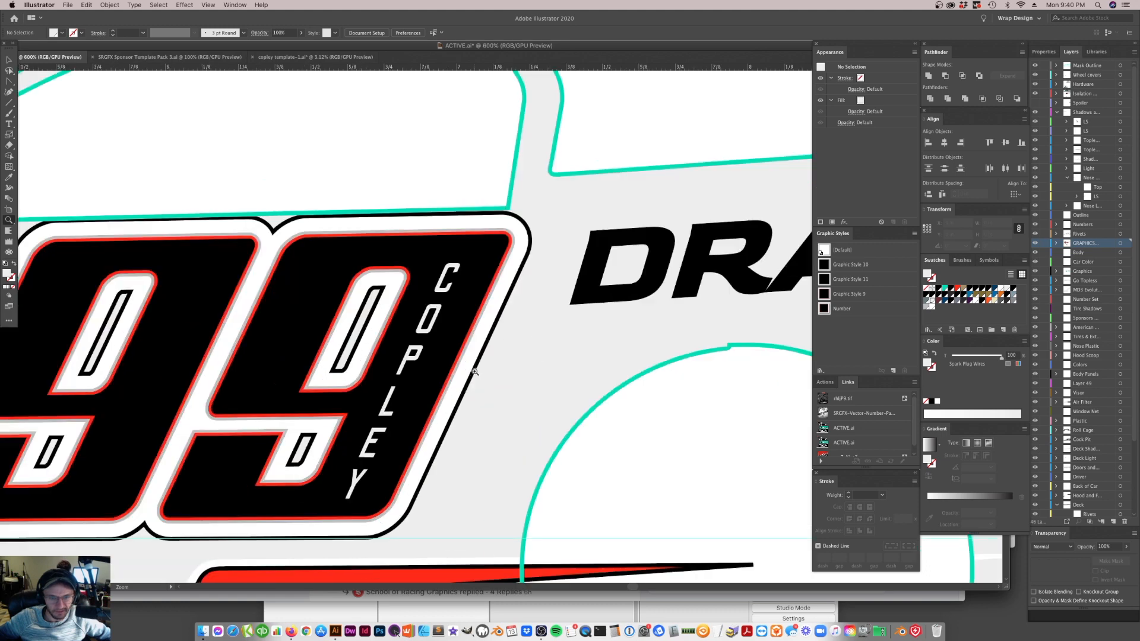
left_click(463, 309)
left_click(8, 60)
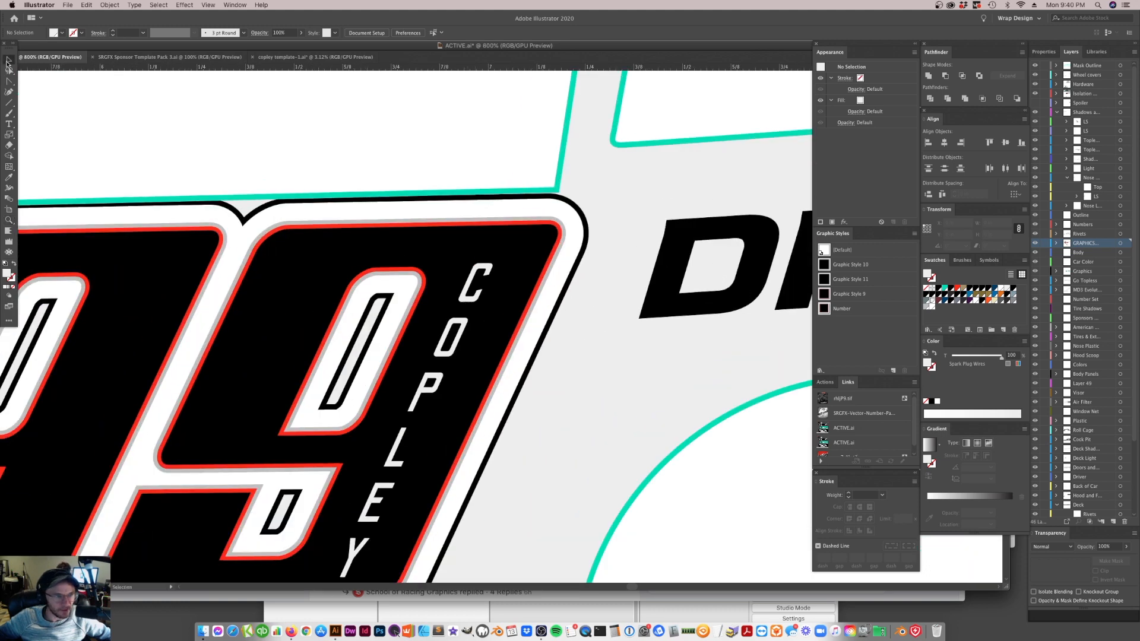
left_click(580, 228)
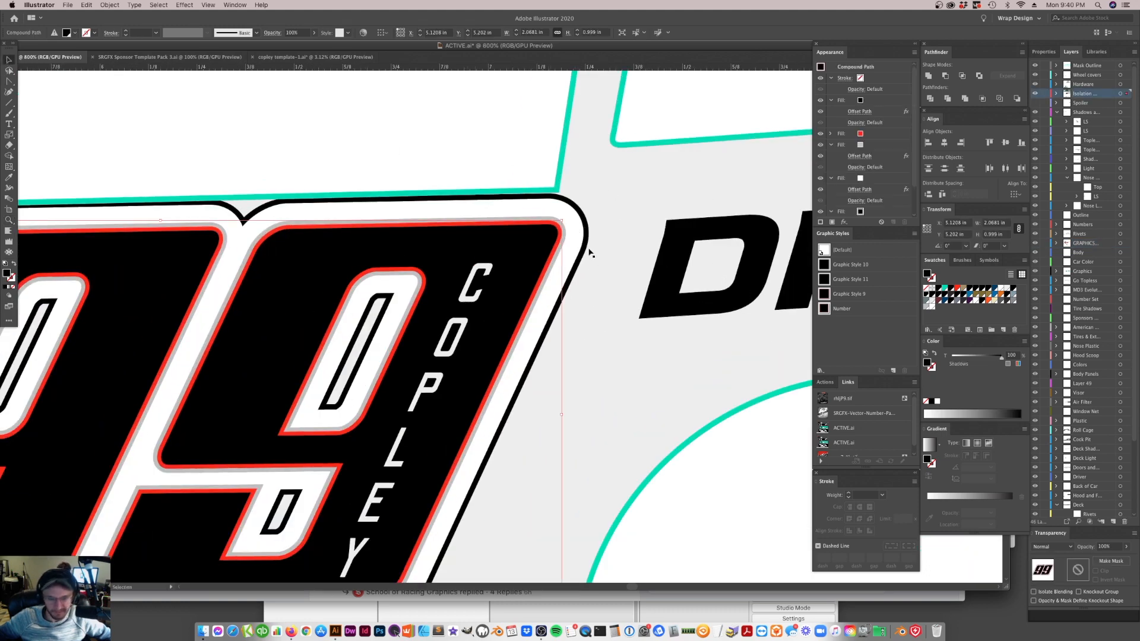
key("super+minus")
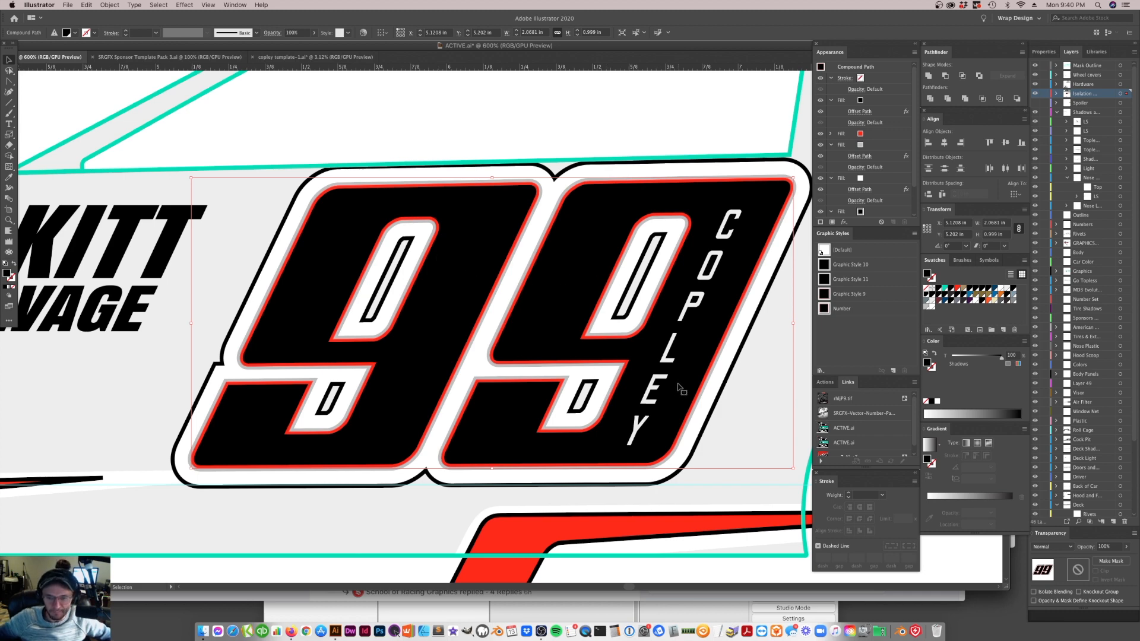
scroll(873, 214, "down", 3)
left_click(862, 179)
left_click(862, 179)
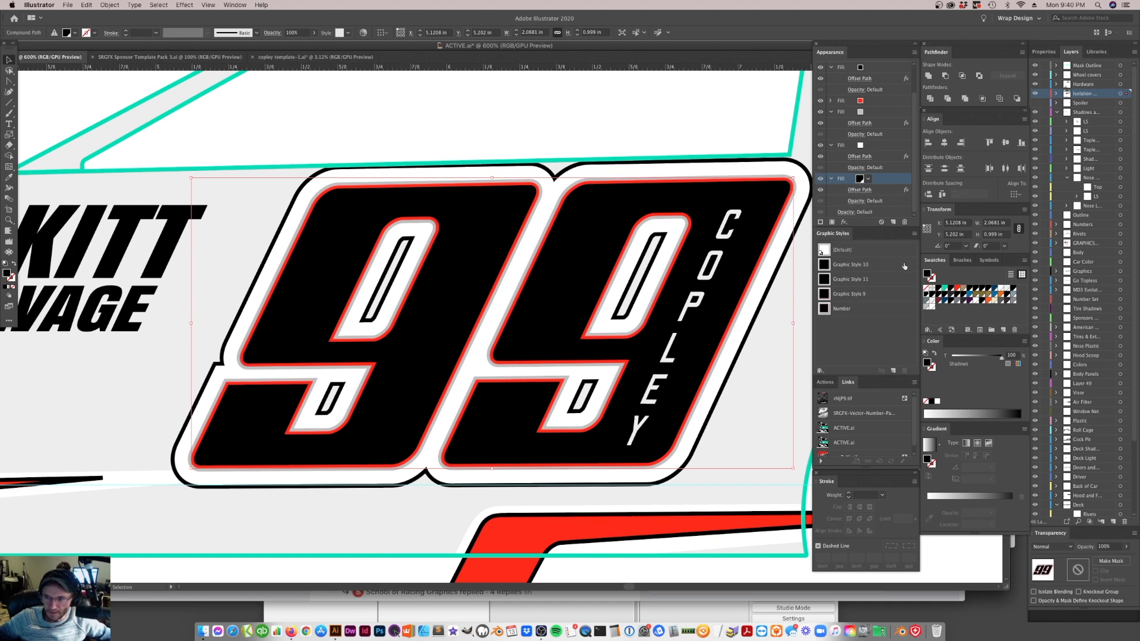
left_click(927, 307)
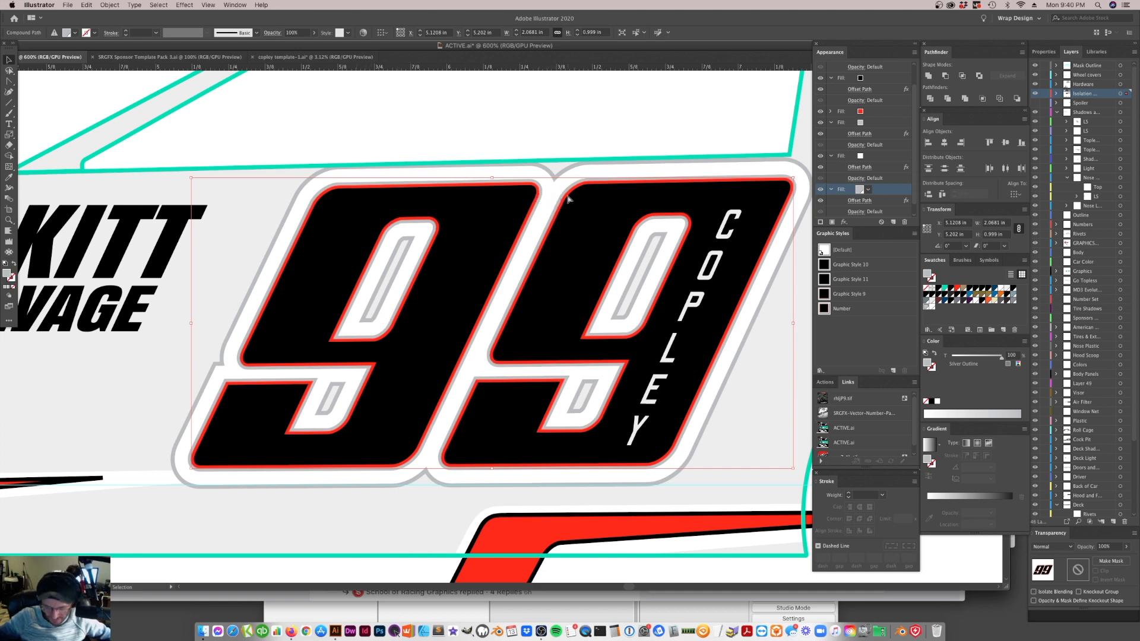
Examine the silver-outlined 99 against the car body and the full layout, and up close
key("super+minus")
key("super+minus")
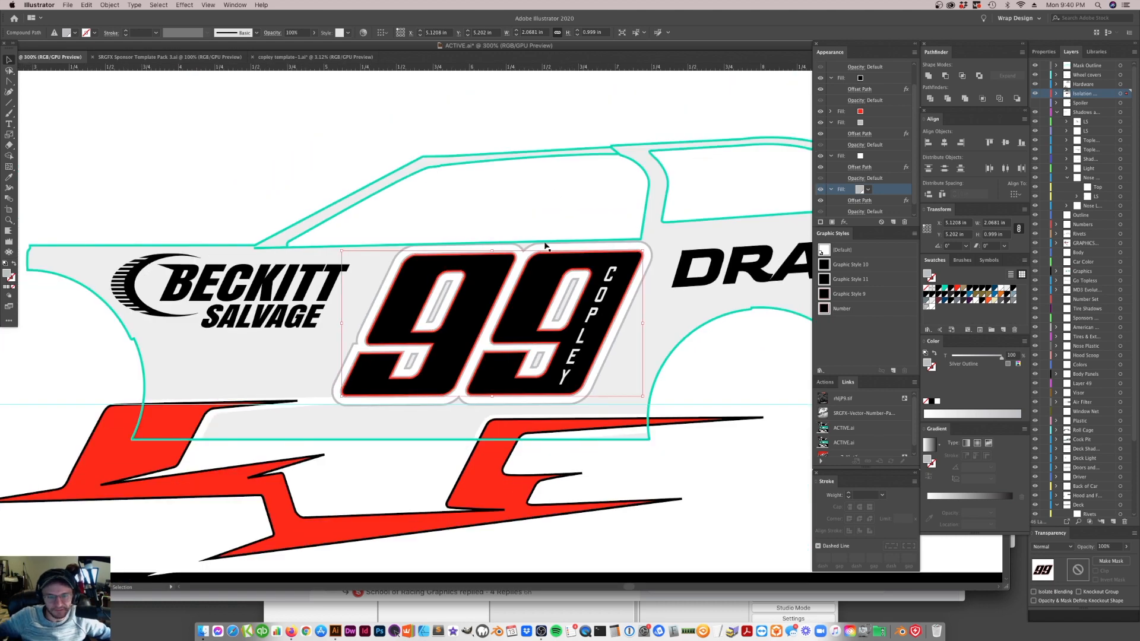
left_click(734, 390)
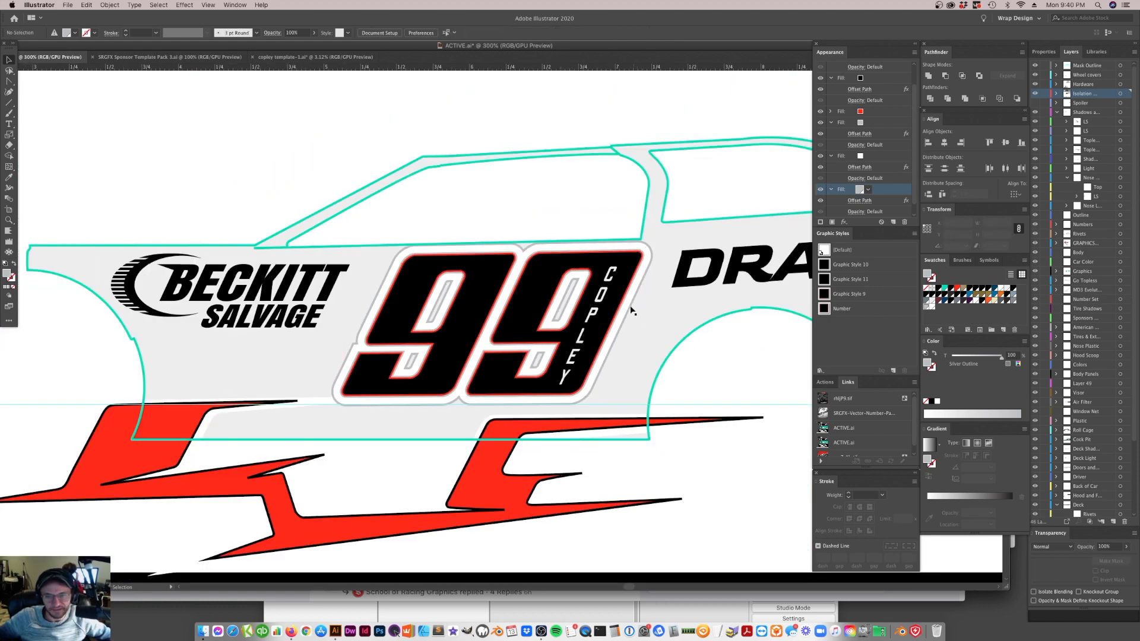
left_click(616, 325)
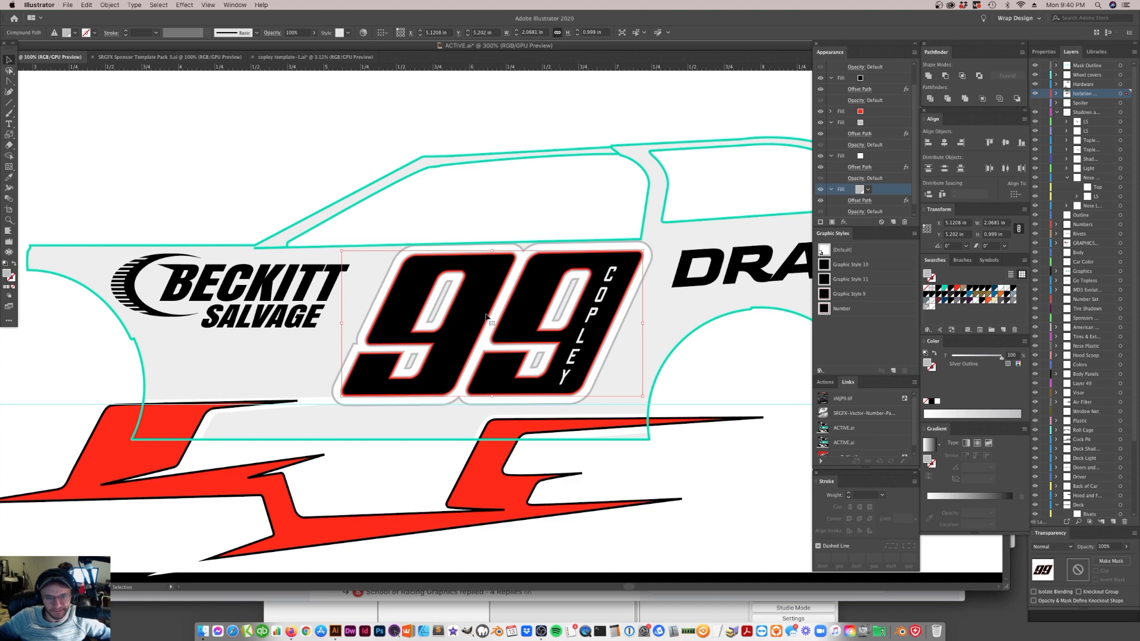
key("super+minus")
key("super+minus")
key("super+minus")
key("super+minus")
key("super+minus")
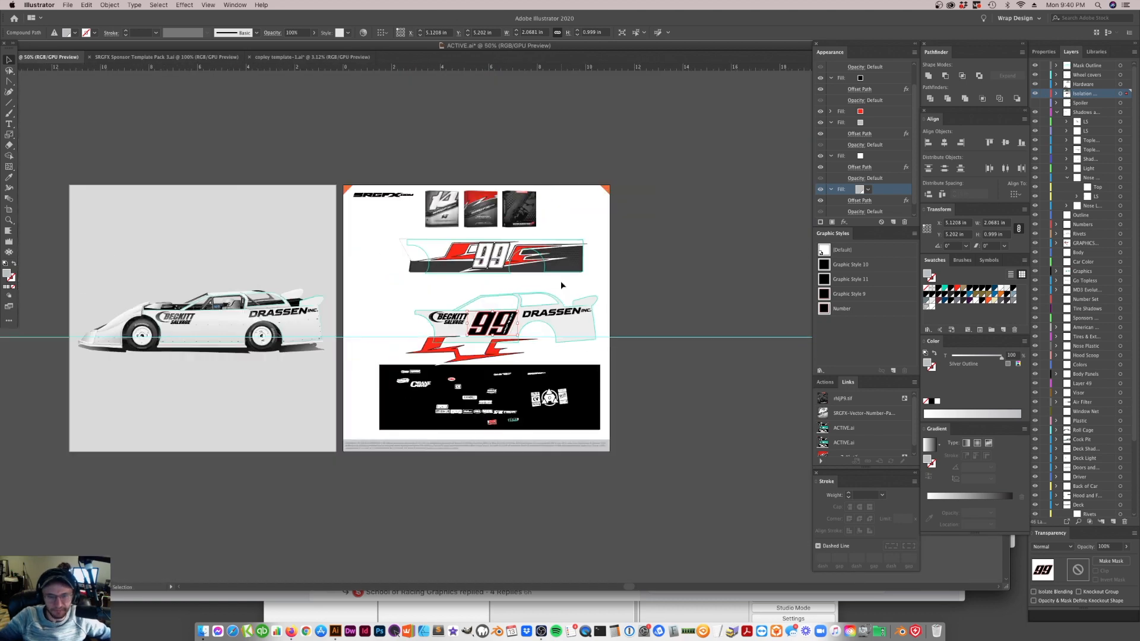
left_click(665, 313)
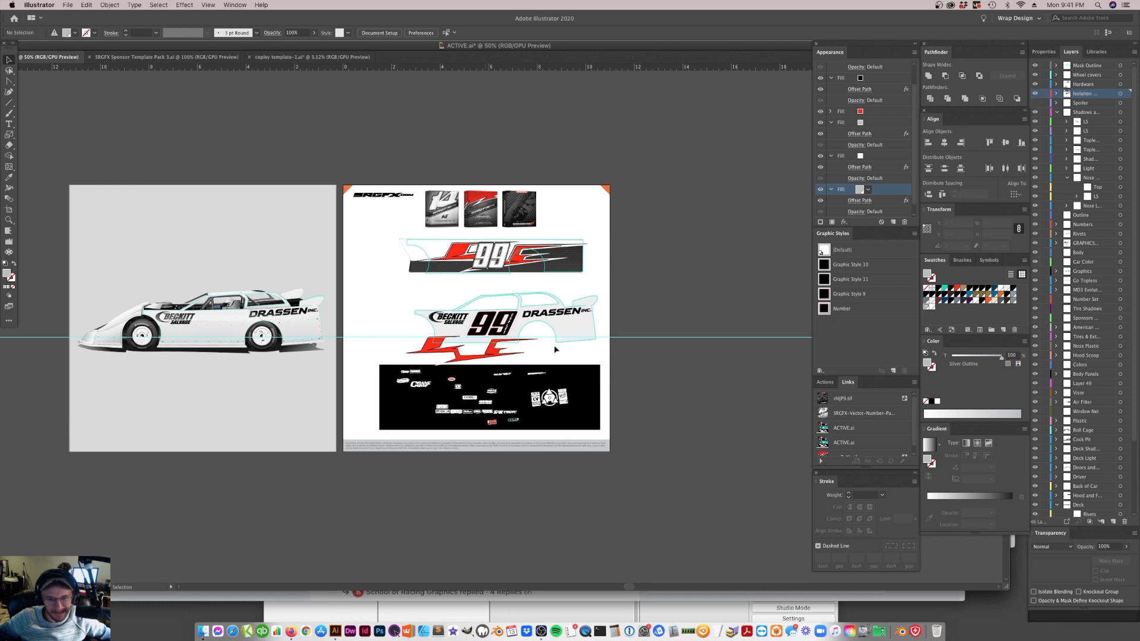
scroll(562, 329, "up", 7)
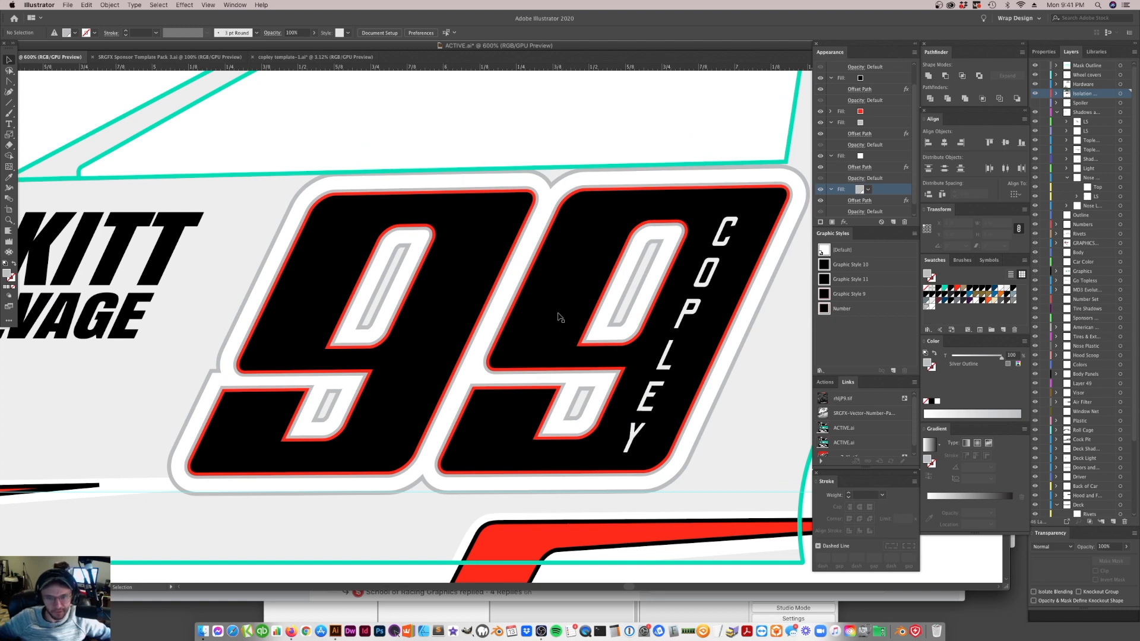
Apply the Silver Outline swatch to the 99's inner gray fill between the red and white outlines
left_click(561, 317)
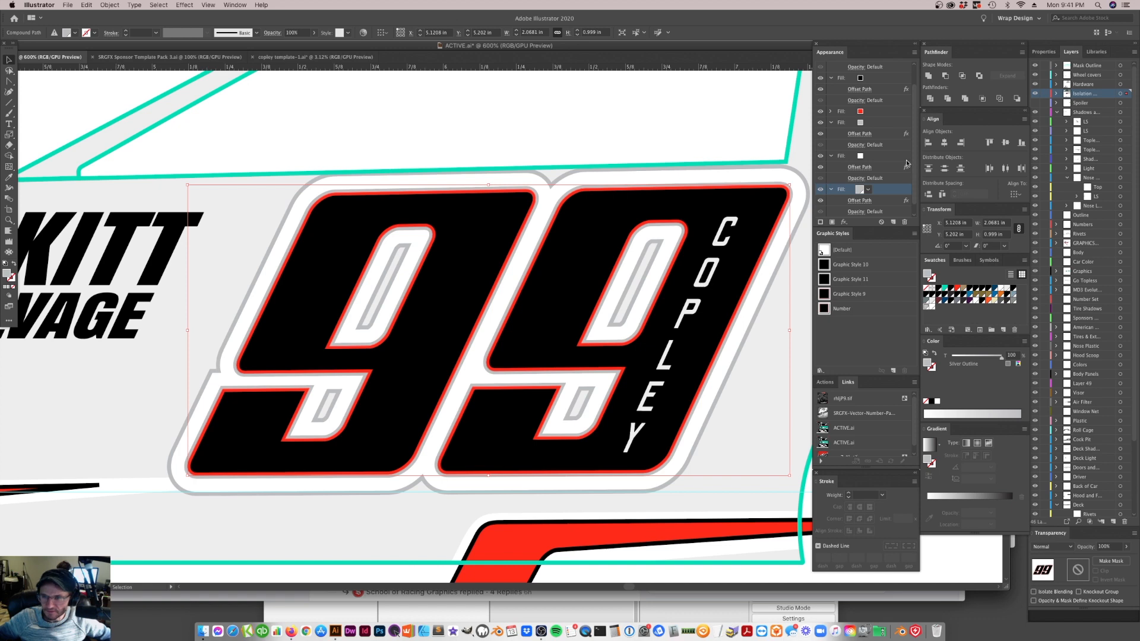
left_click(861, 124)
left_click(861, 123)
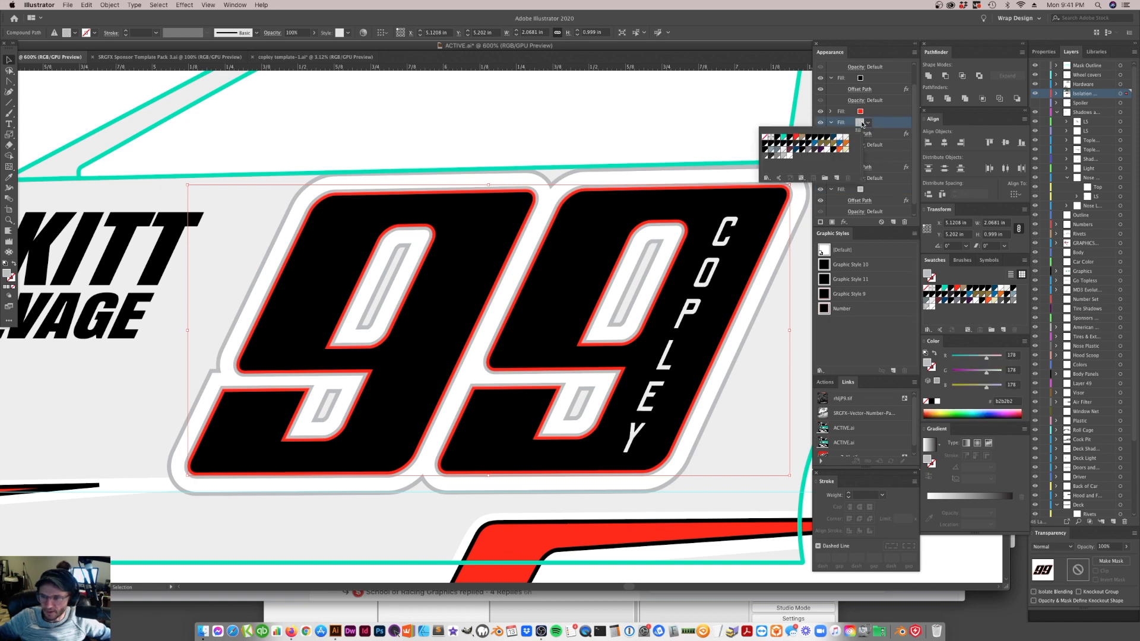
left_click(861, 124)
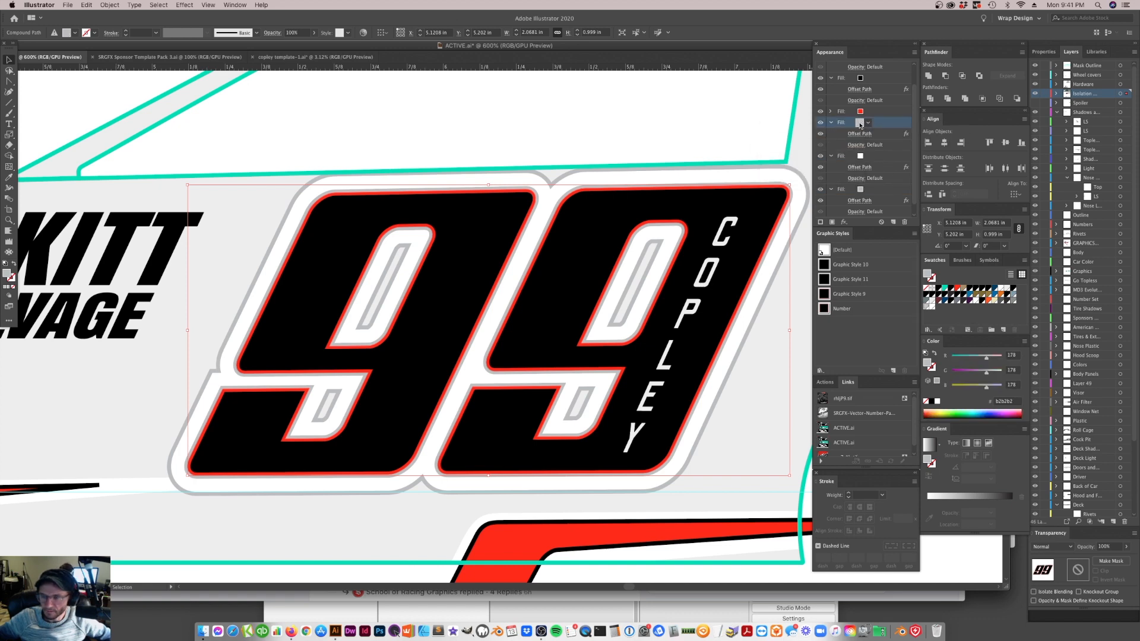
left_click(861, 124)
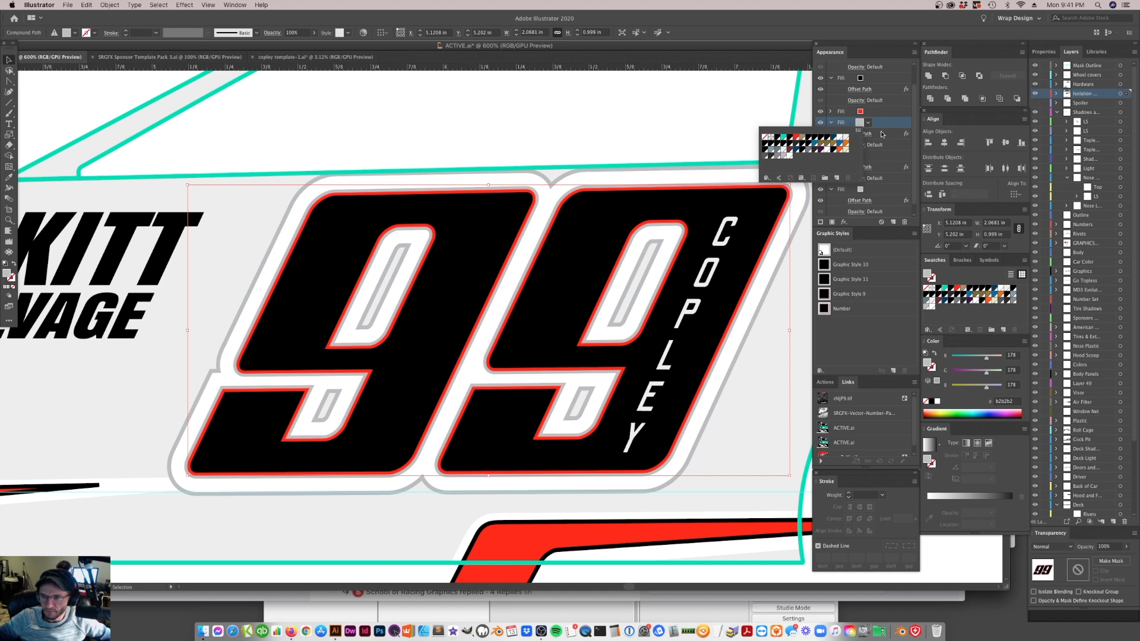
left_click(882, 134)
left_click(861, 190)
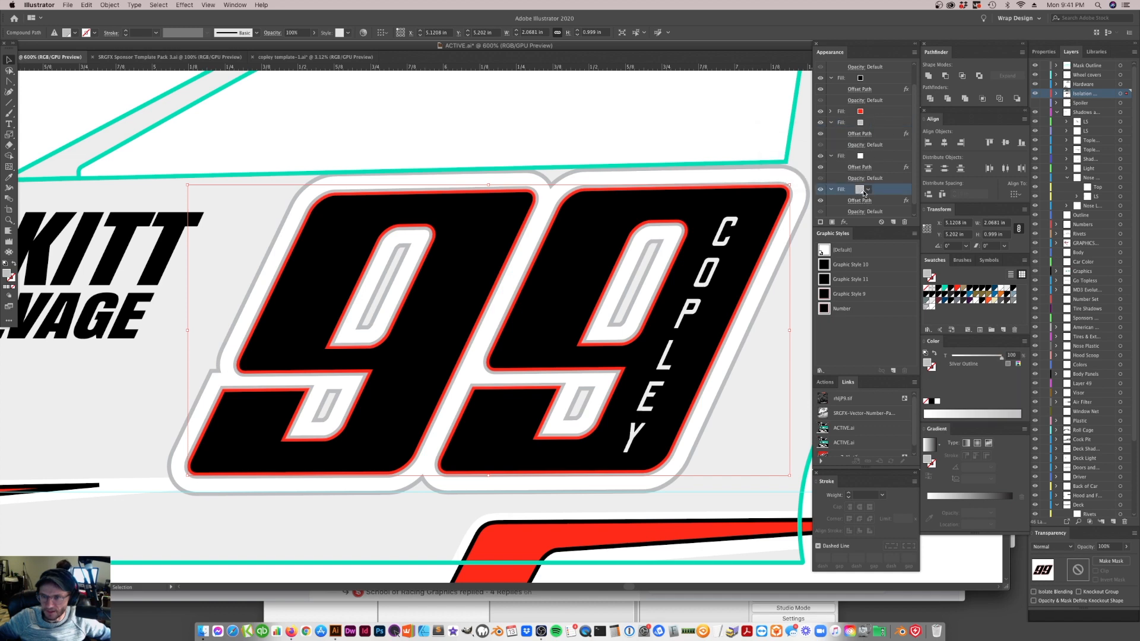
left_click(860, 123)
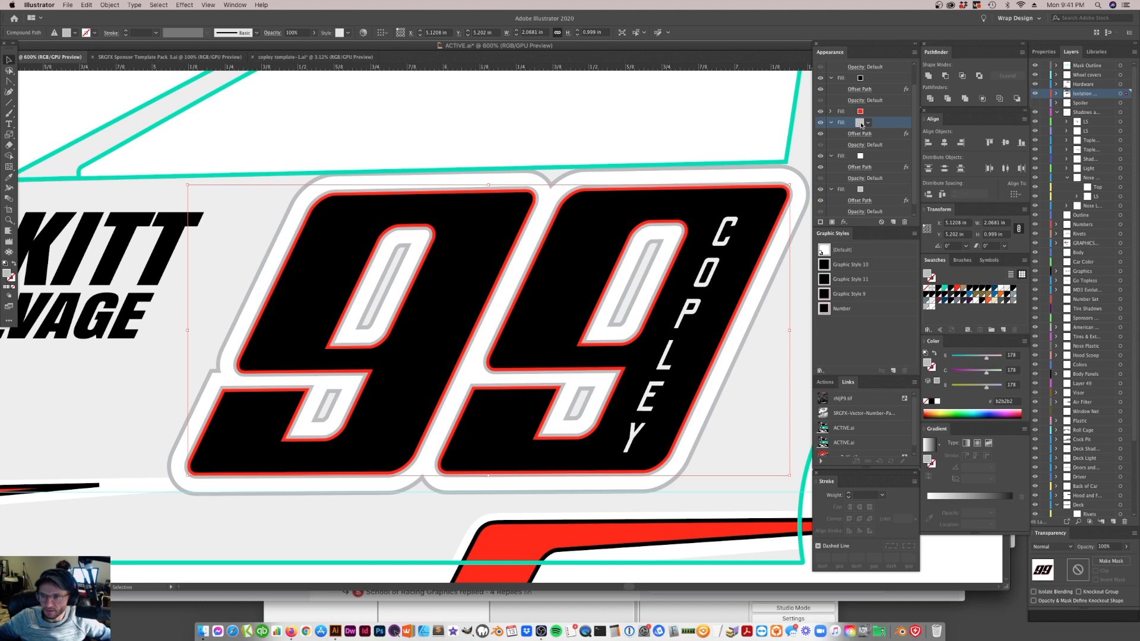
left_click(927, 306)
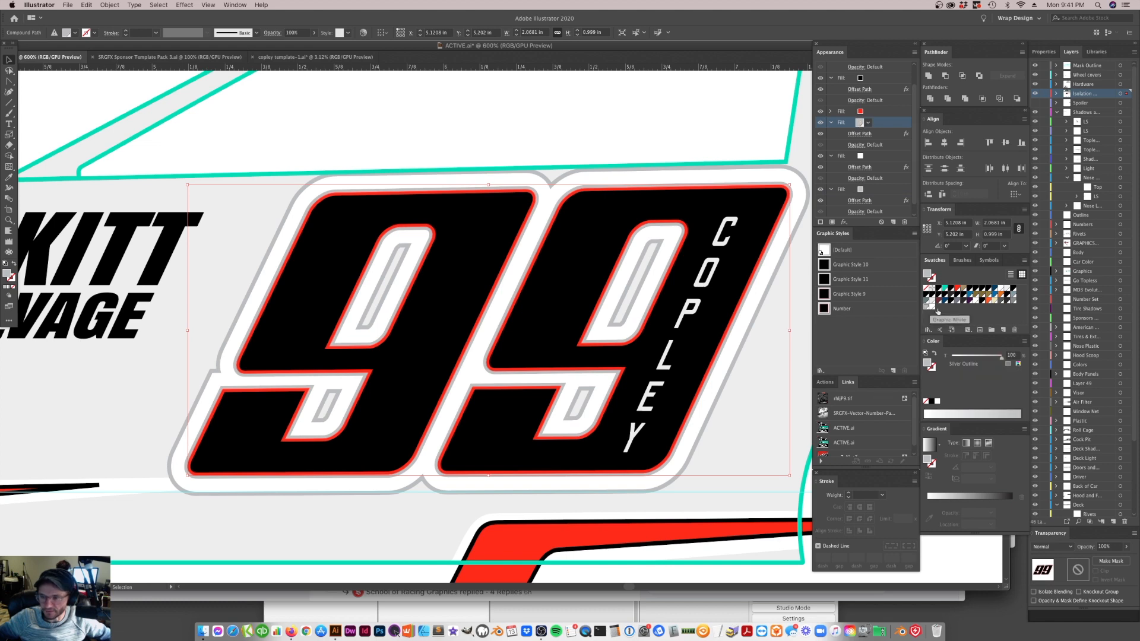
left_click(737, 448)
Select the 99's white fill in its appearance stack for editing
left_click(535, 315)
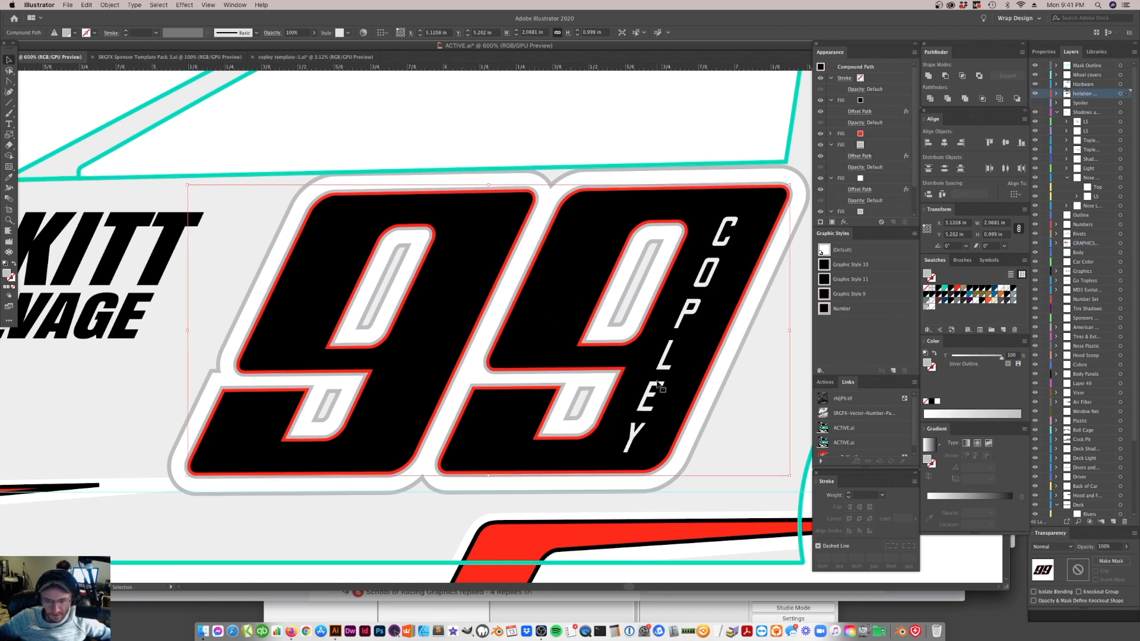
key("super+minus")
key("super+minus")
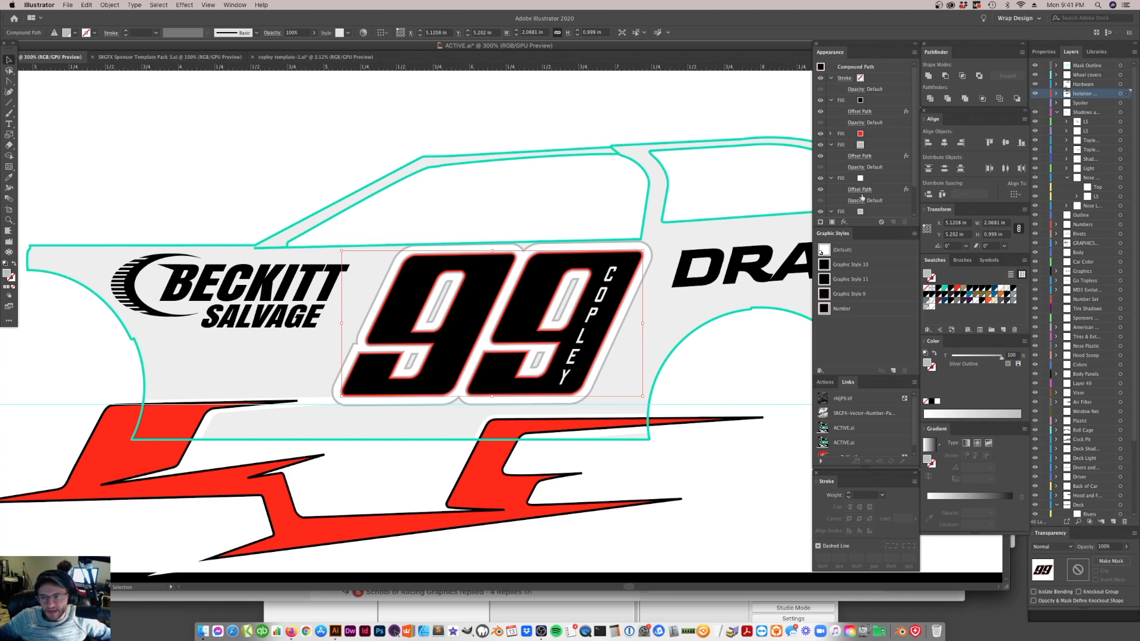
left_click(874, 179)
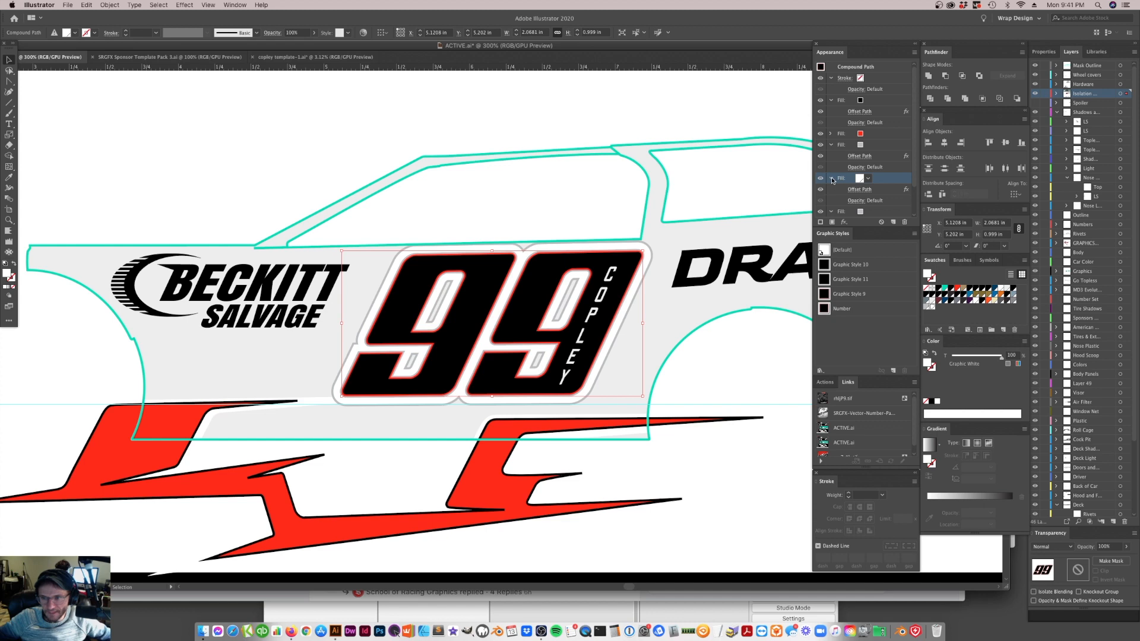
Add a Drop Shadow effect to the 99's white fill and turn on its preview
left_click(170, 4)
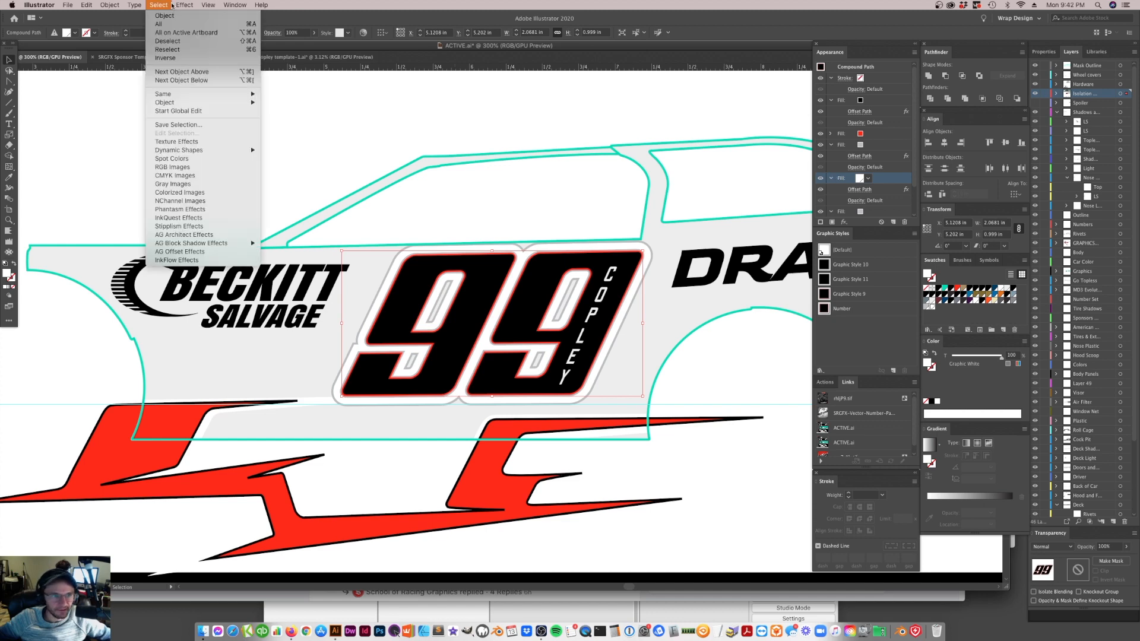
mouse_move(194, 7)
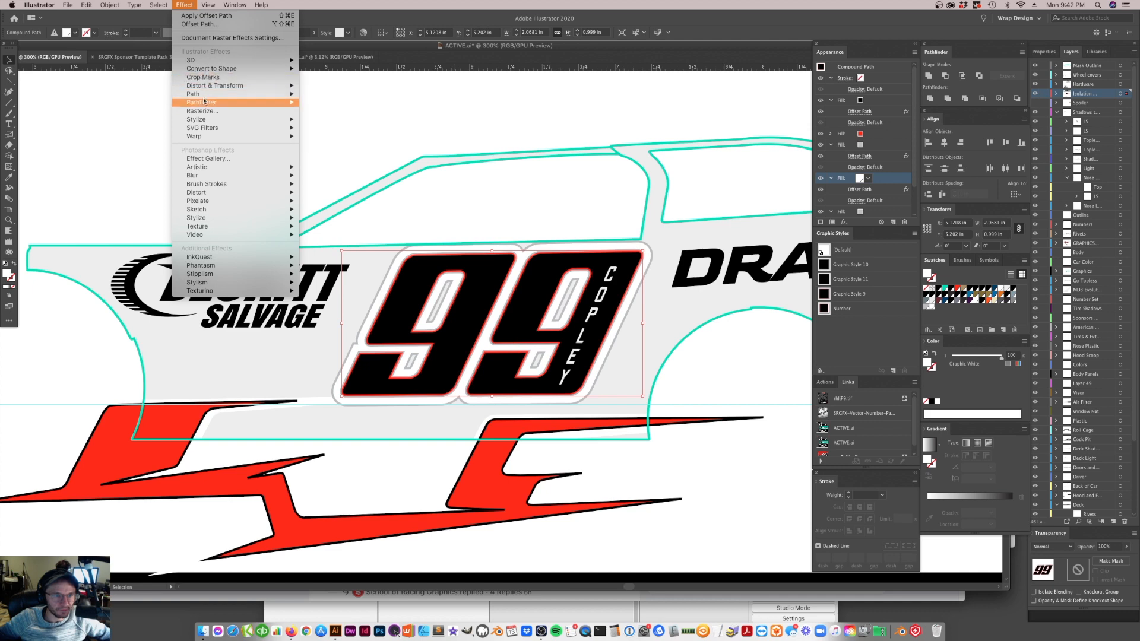
mouse_move(226, 94)
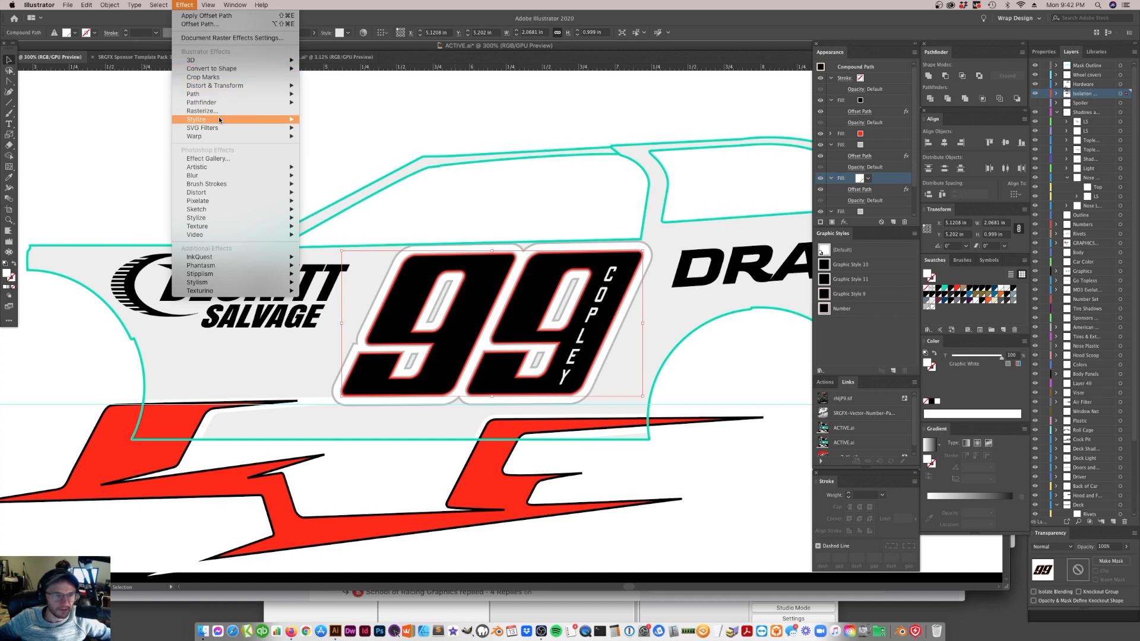
mouse_move(218, 119)
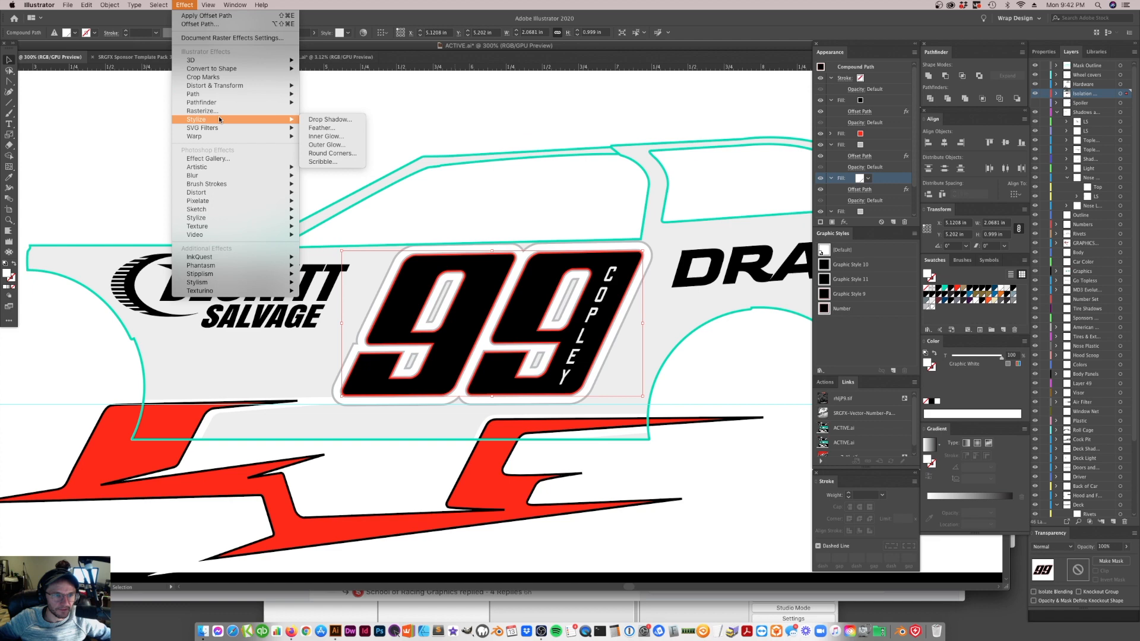
left_click(335, 121)
left_click(678, 487)
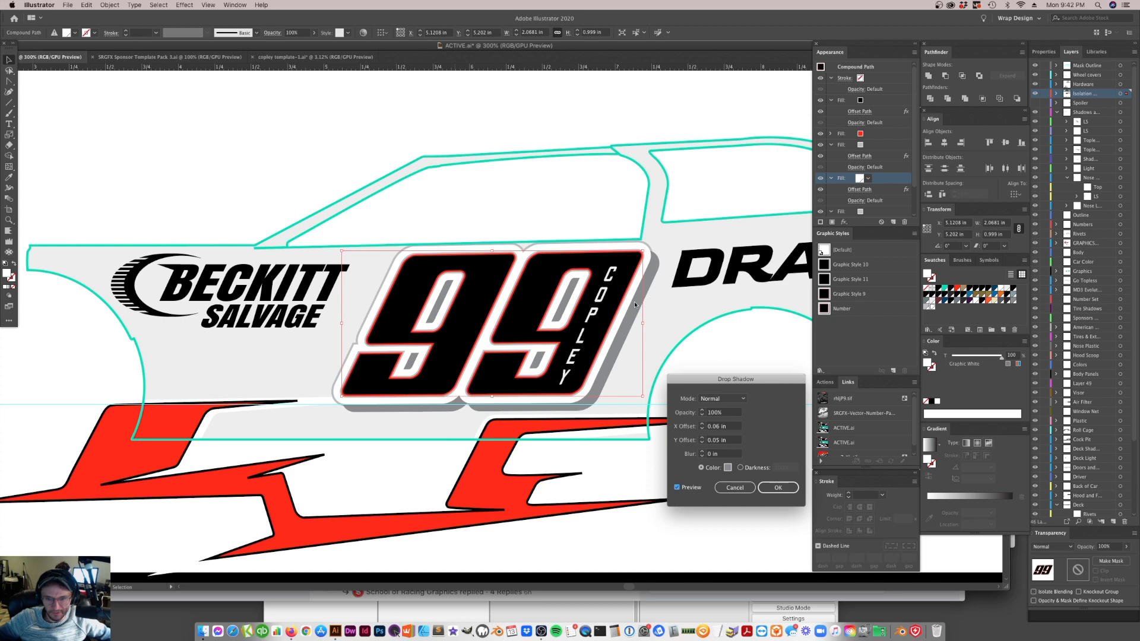
Try drop shadow blurs of 0.7 in and 0.07 in, and return the blur to 0 in
triple_click(728, 455)
type(".7")
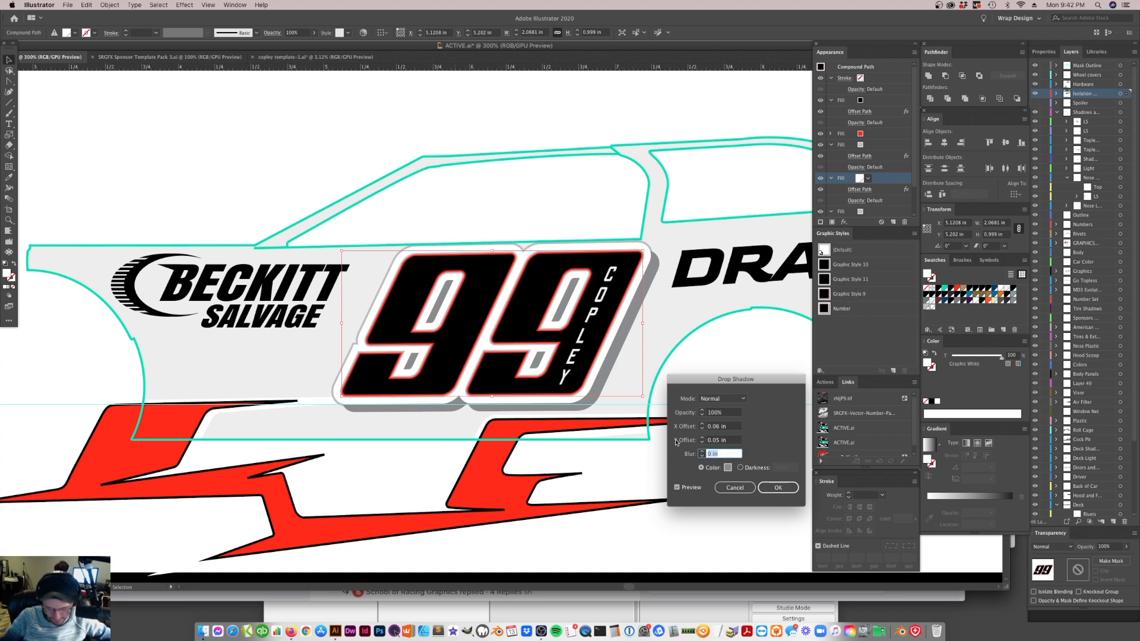
left_click(733, 442)
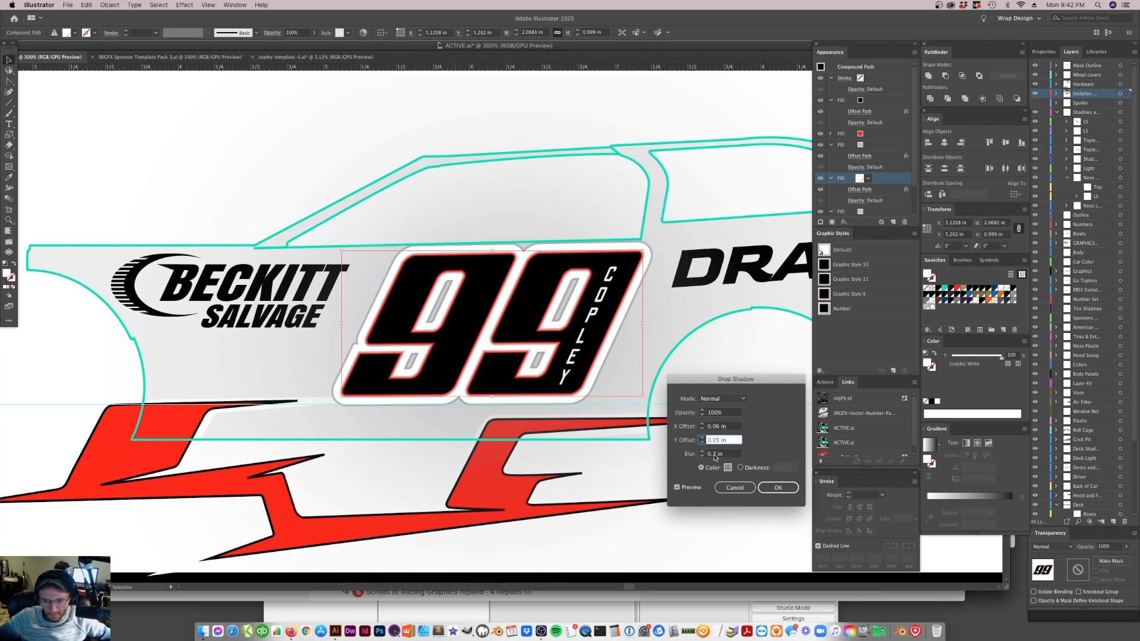
left_click(715, 455)
type("0")
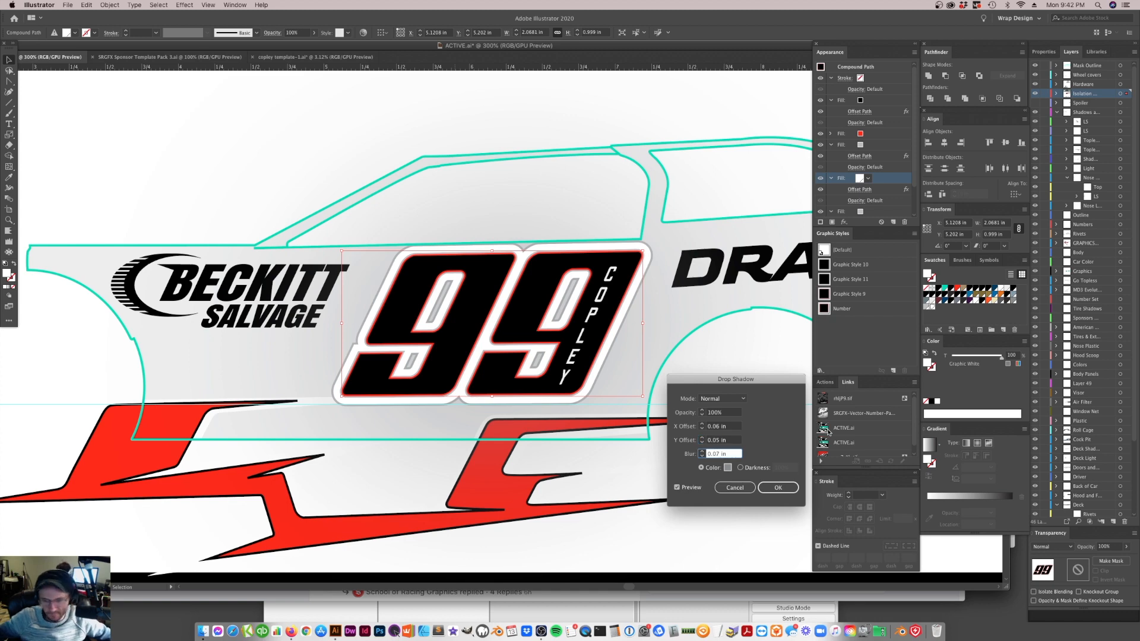
left_click(735, 442)
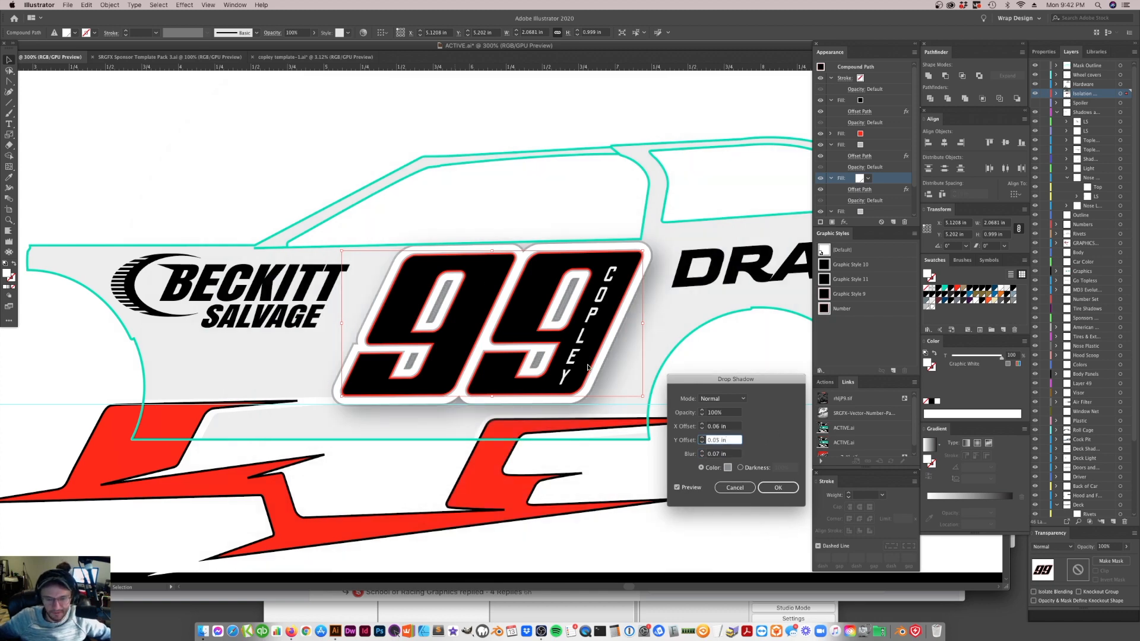
left_click(717, 456)
type("0")
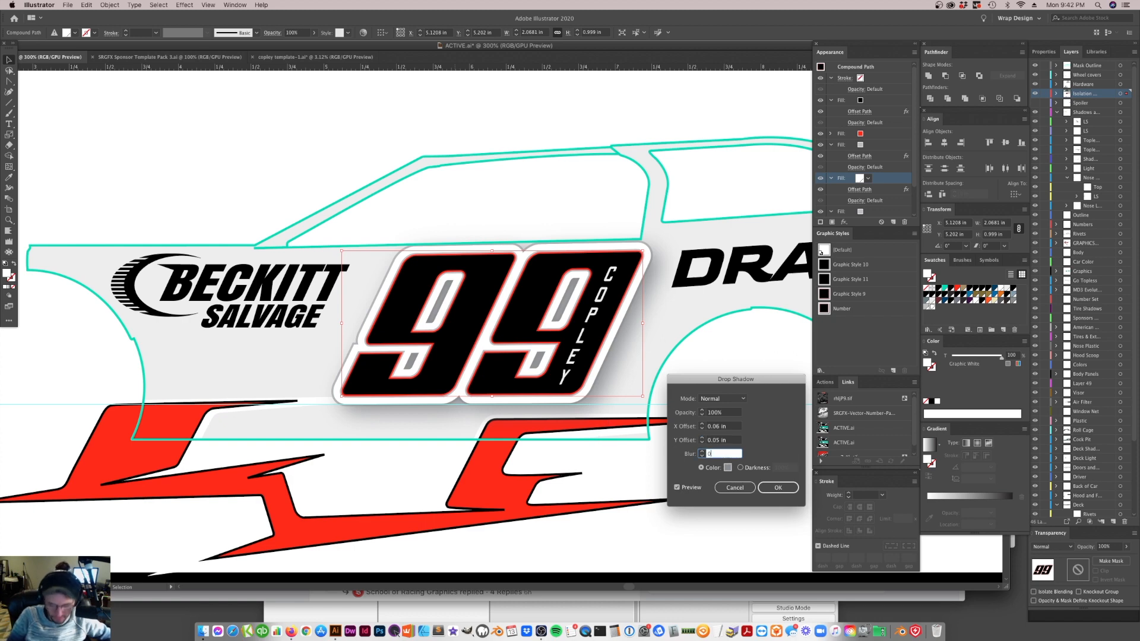
left_click(736, 440)
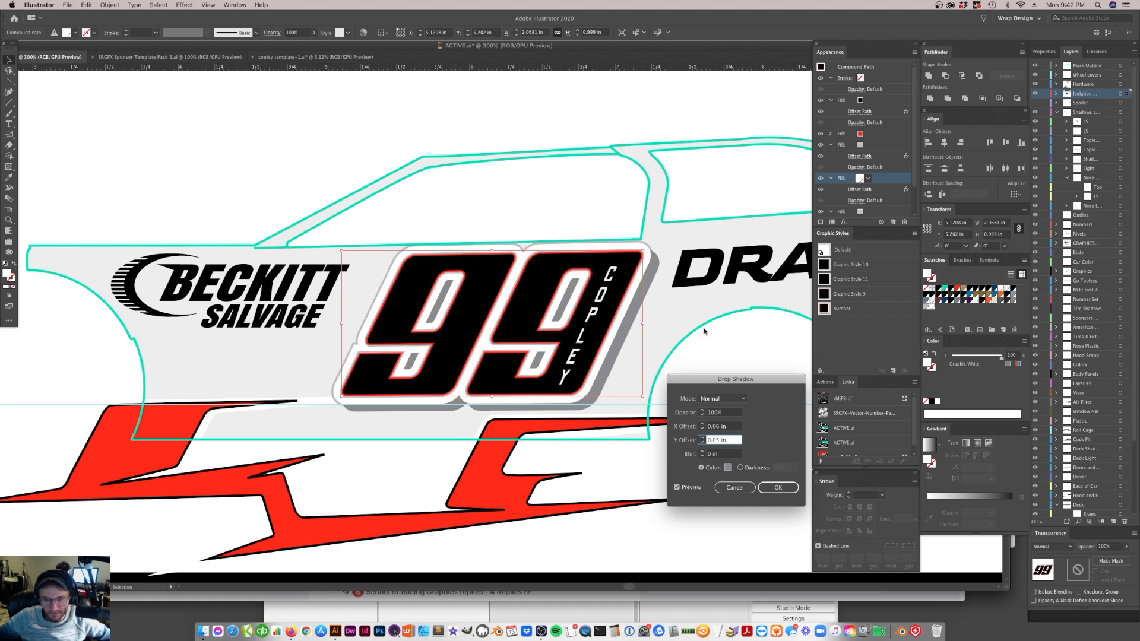
Set the drop shadow's color to the Graphic White swatch and apply the effect to the 99's white fill
left_click(686, 415)
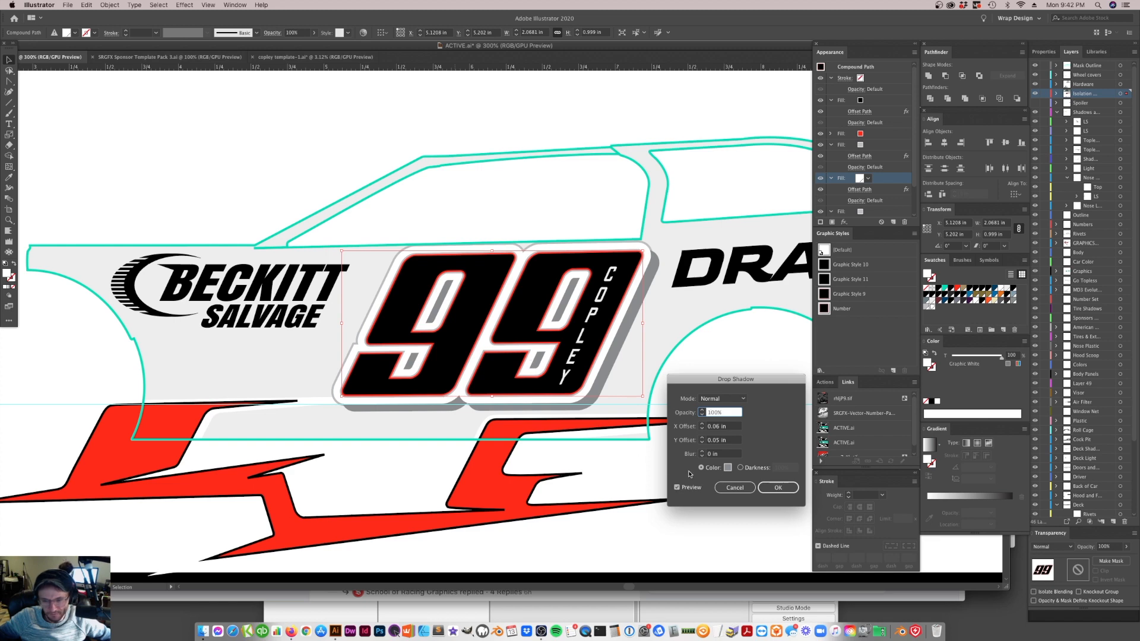
left_click(728, 469)
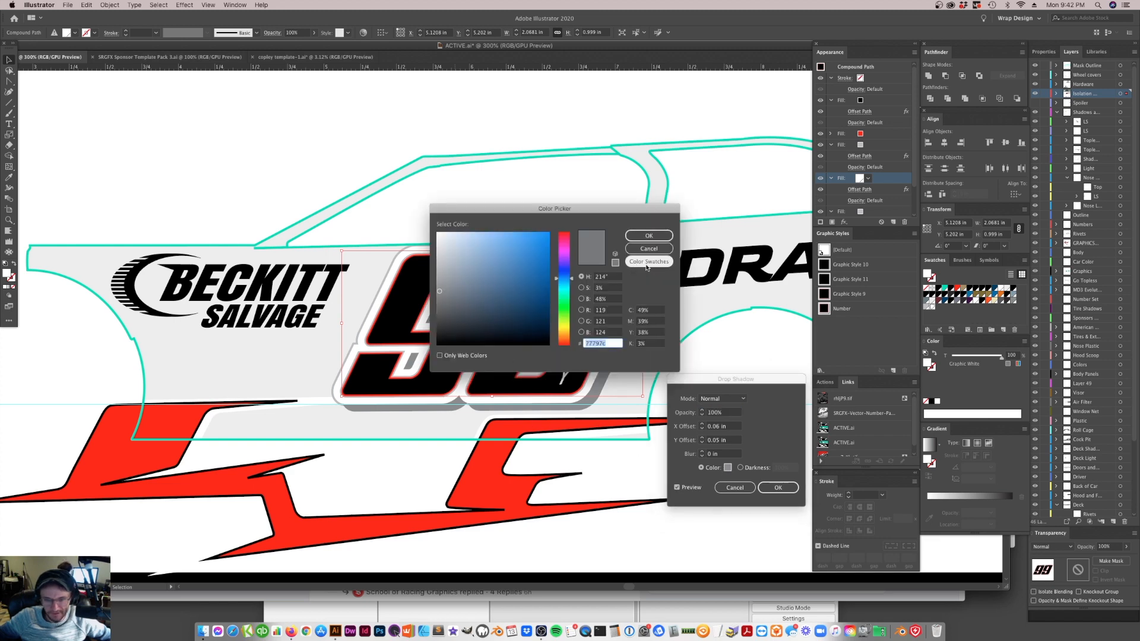
left_click_drag(626, 211, 631, 277)
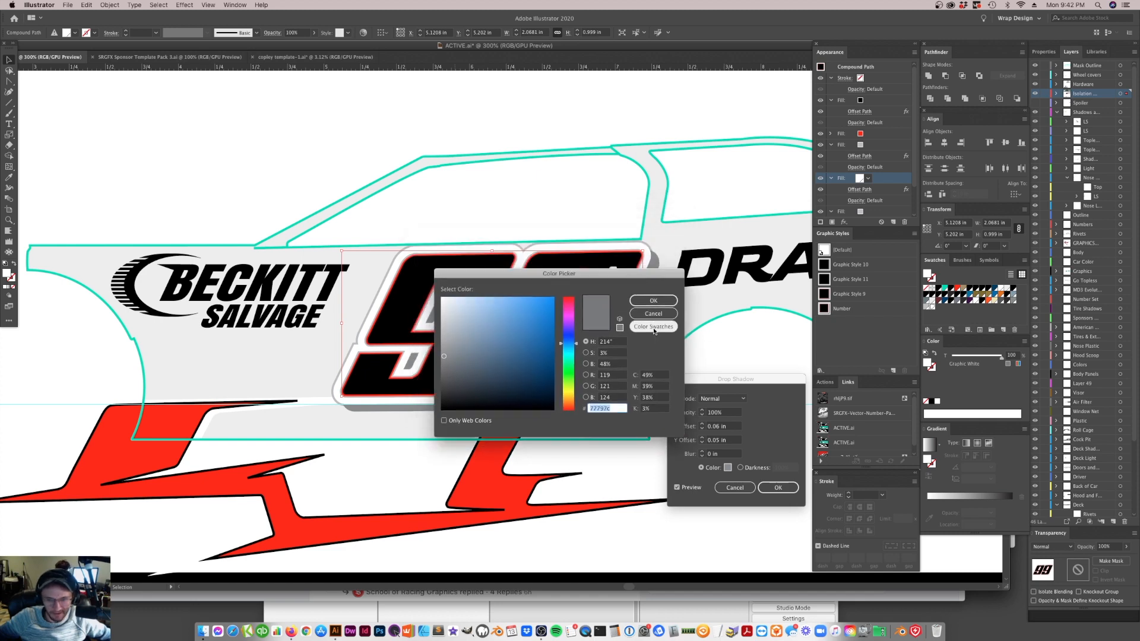
left_click(653, 328)
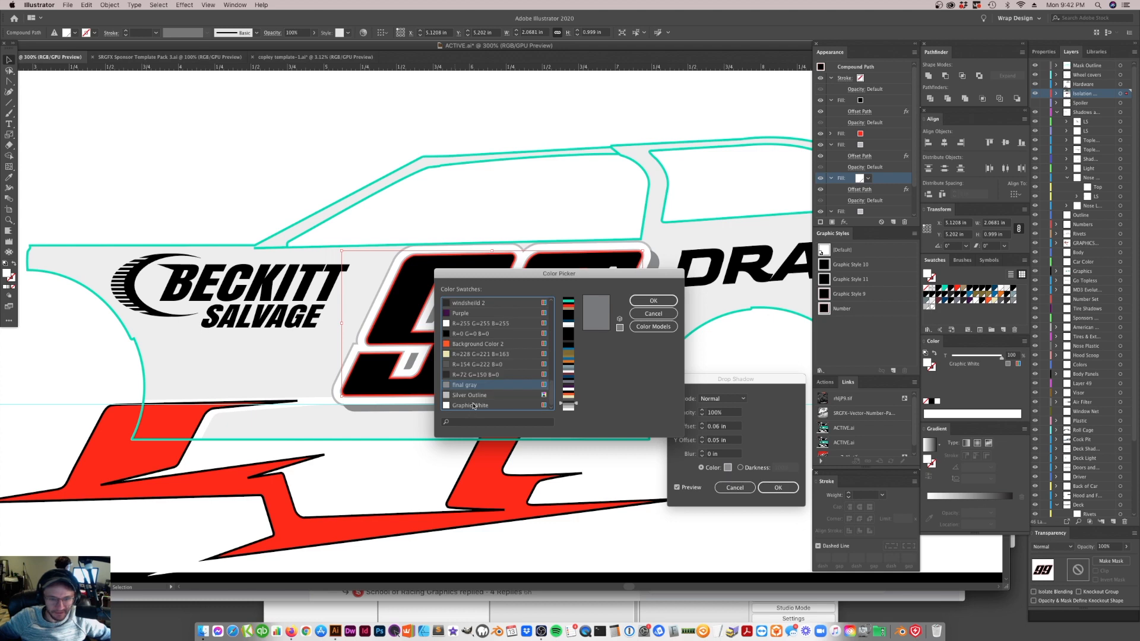
left_click(495, 423)
type("Graphic")
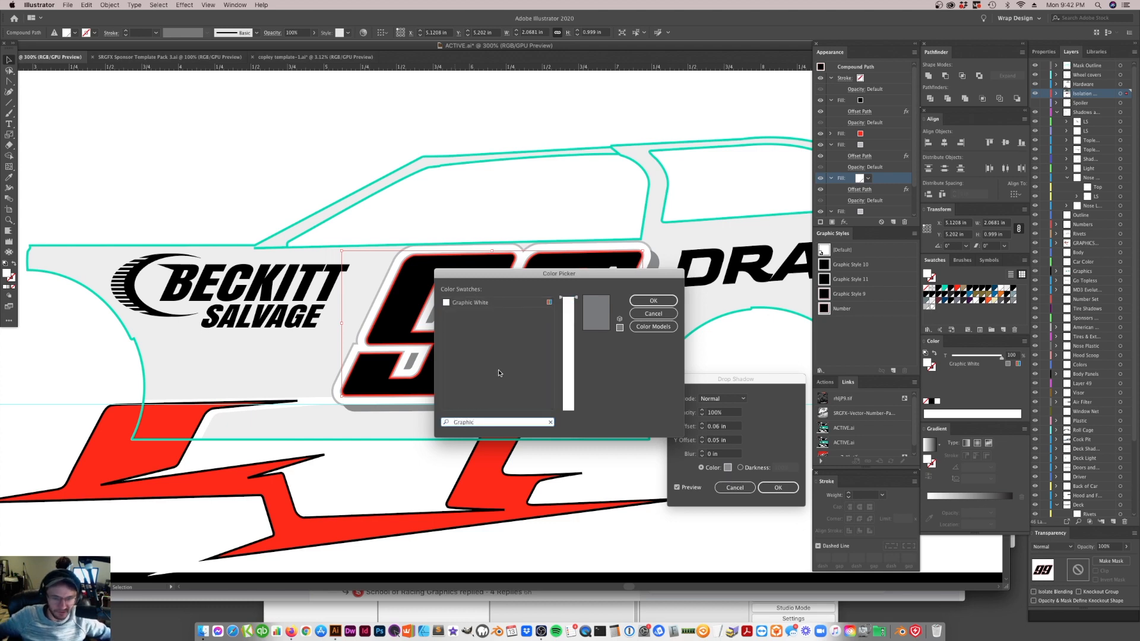
left_click(478, 307)
left_click(649, 302)
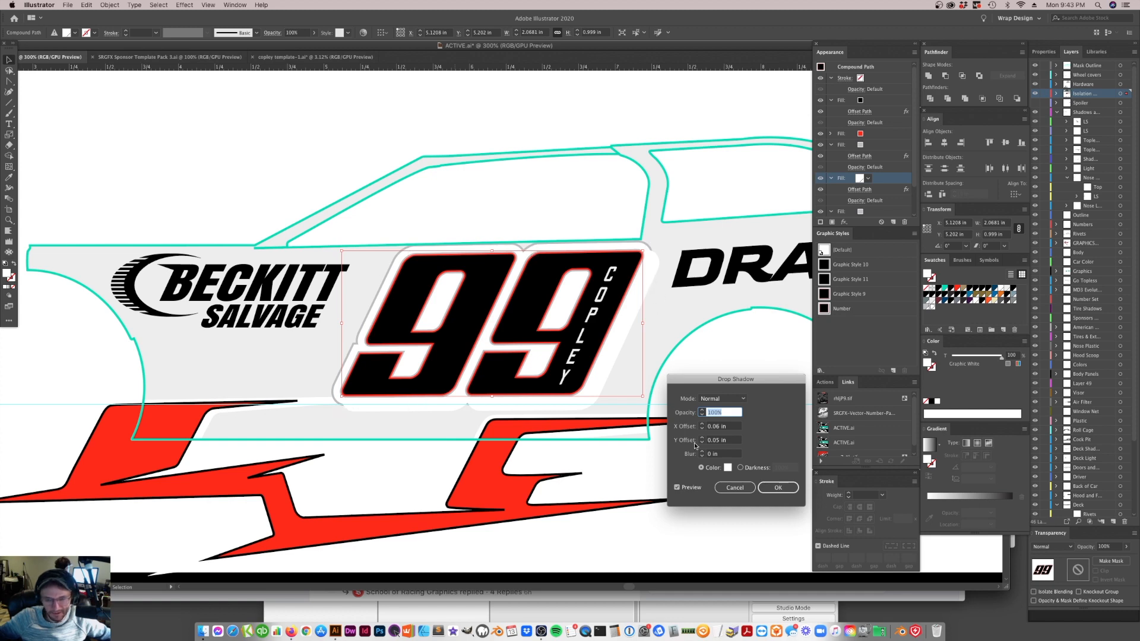
left_click(777, 487)
scroll(851, 191, "down", 2)
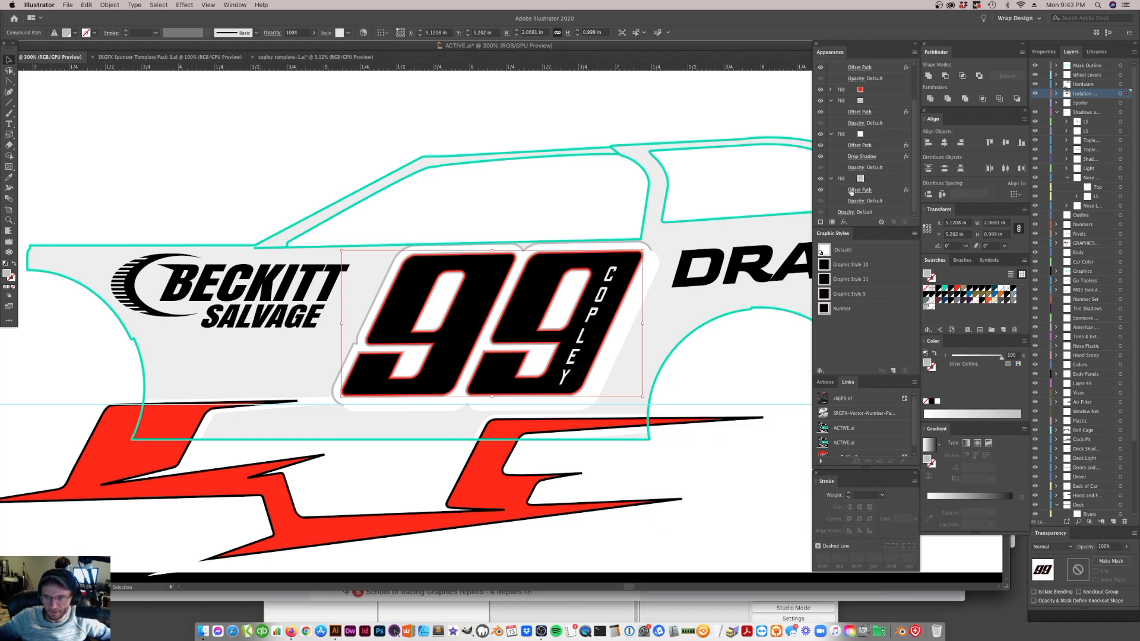
left_click_drag(878, 149, 873, 191)
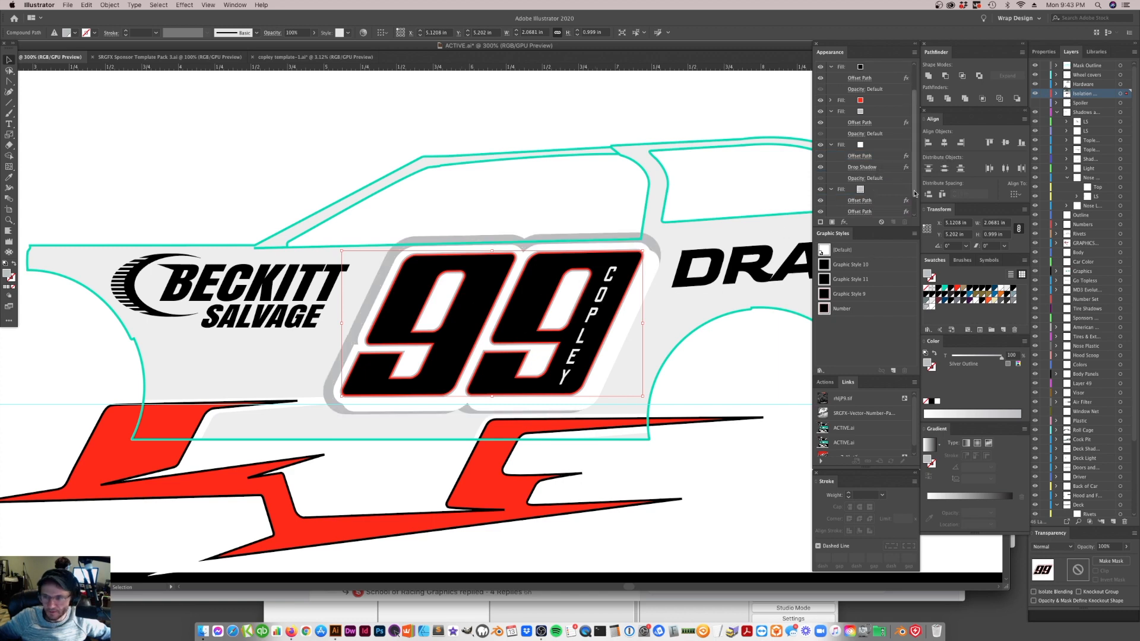
key("super+z")
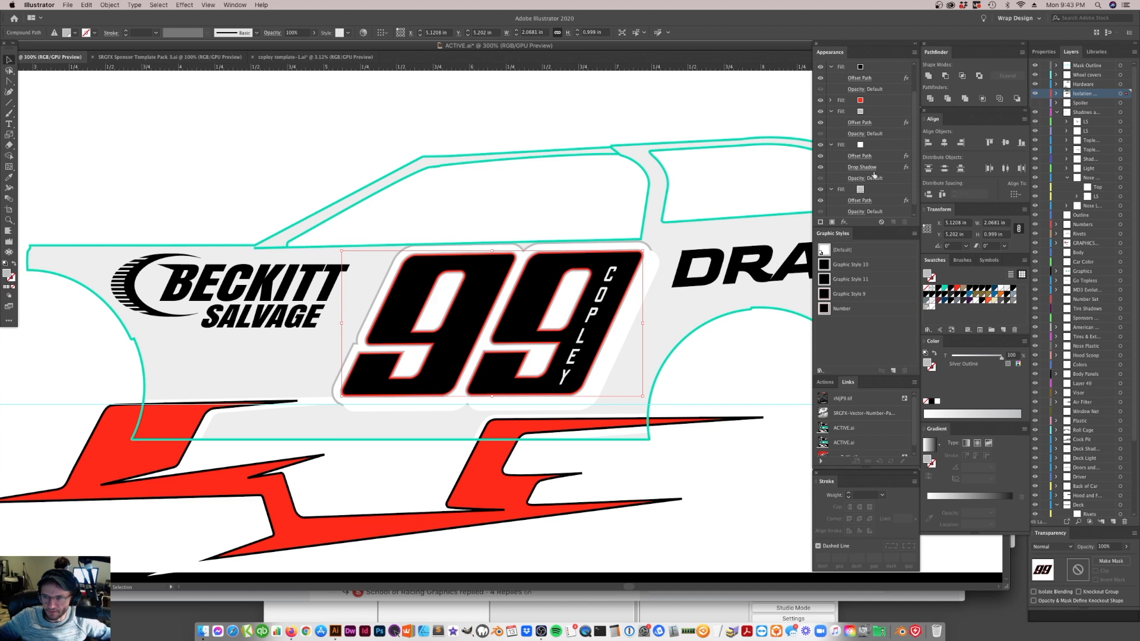
Duplicate the white fill's Drop Shadow effect onto the 99's bottommost silver fill, above its Offset Path
left_click_drag(882, 169, 878, 196)
scroll(856, 185, "down", 2)
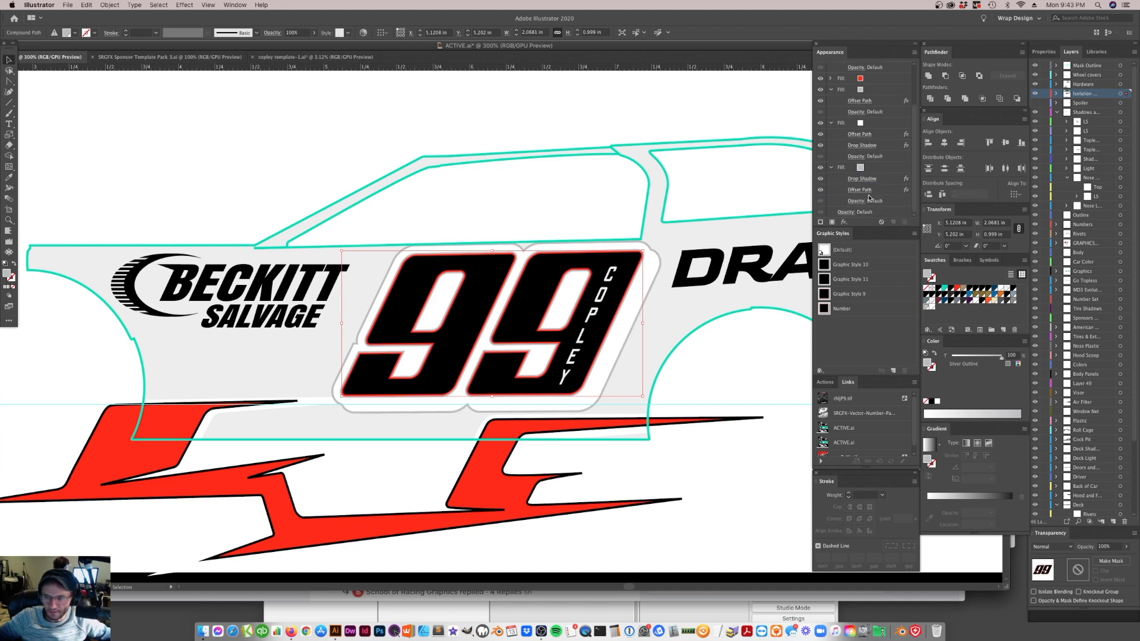
Check the settings of the duplicated Drop Shadow on the 99's bottommost silver fill
left_click(863, 178)
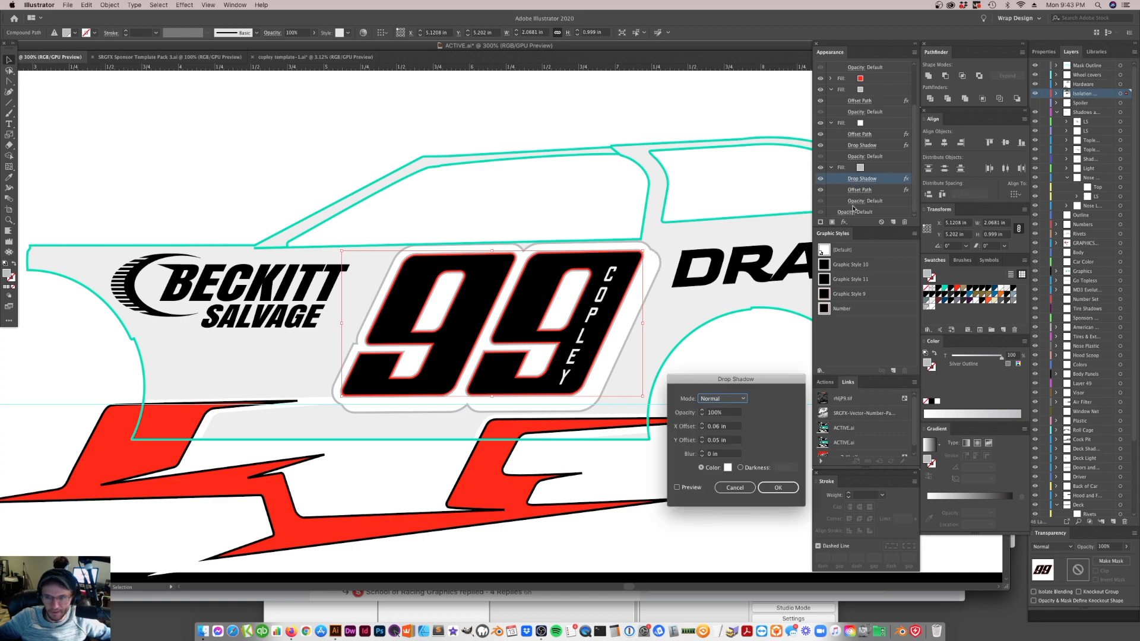
left_click(778, 490)
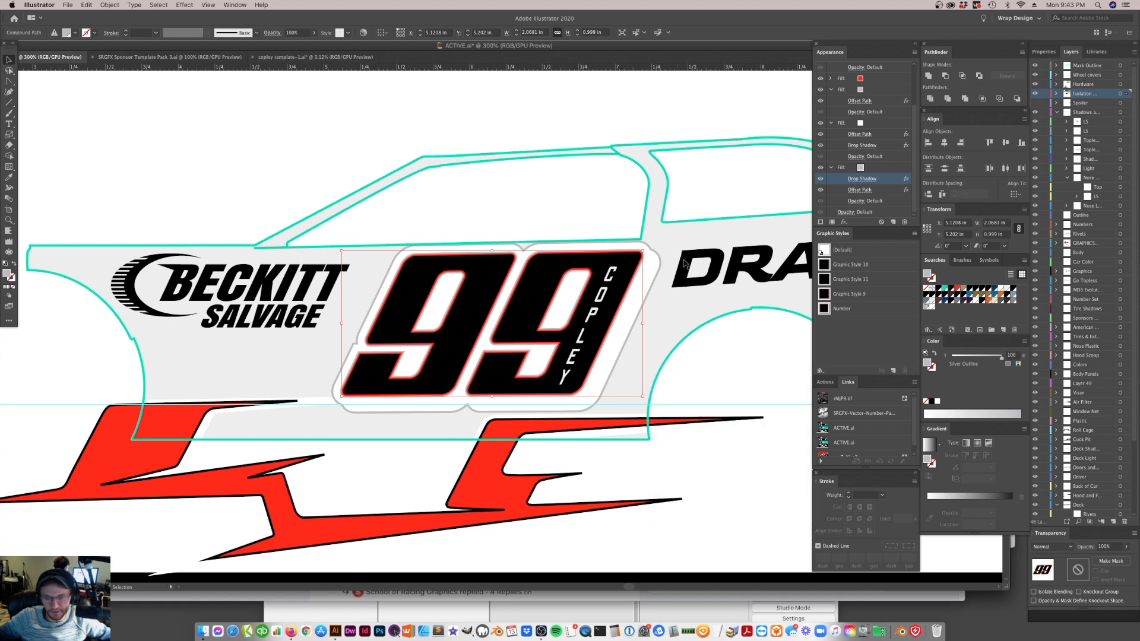
left_click(864, 178)
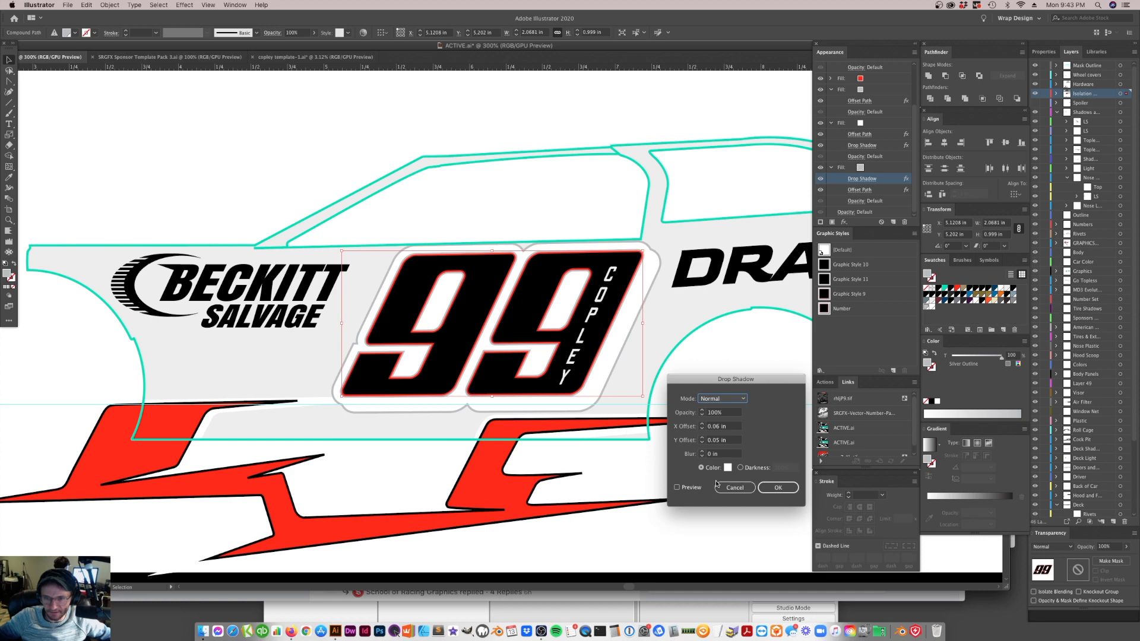
left_click(777, 490)
scroll(881, 195, "up", 1)
scroll(869, 189, "down", 1)
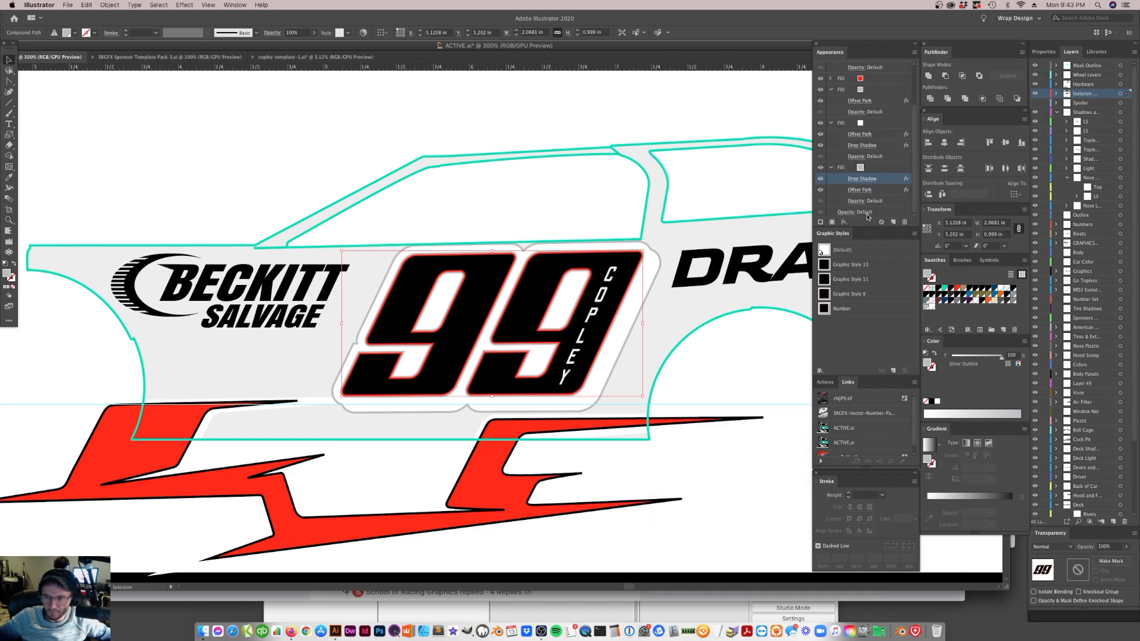
left_click(861, 179)
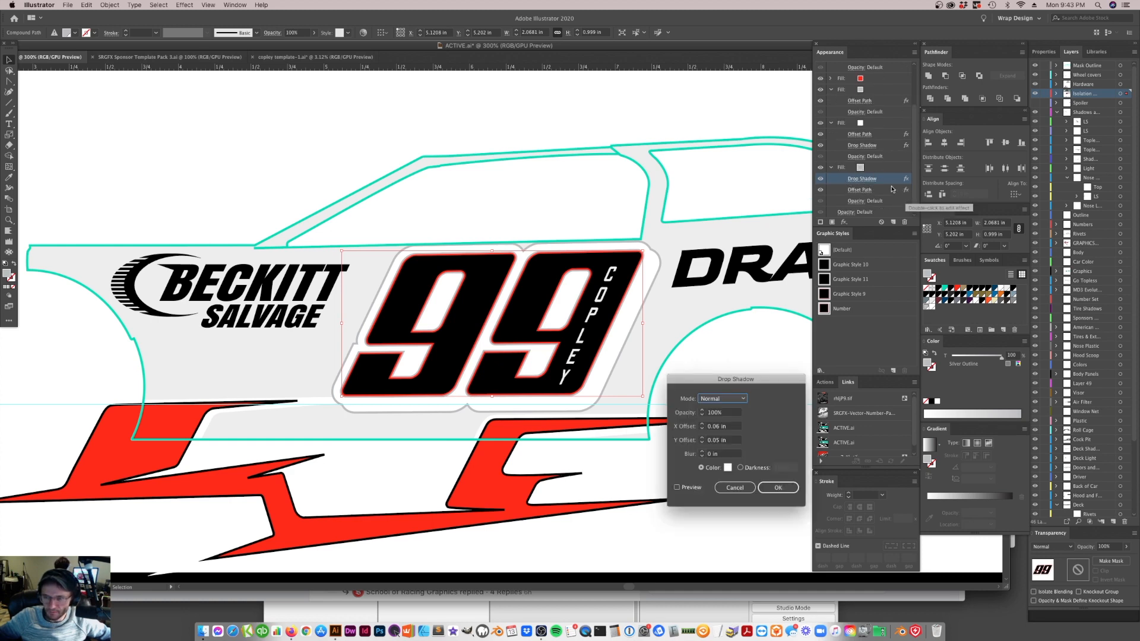
left_click(735, 488)
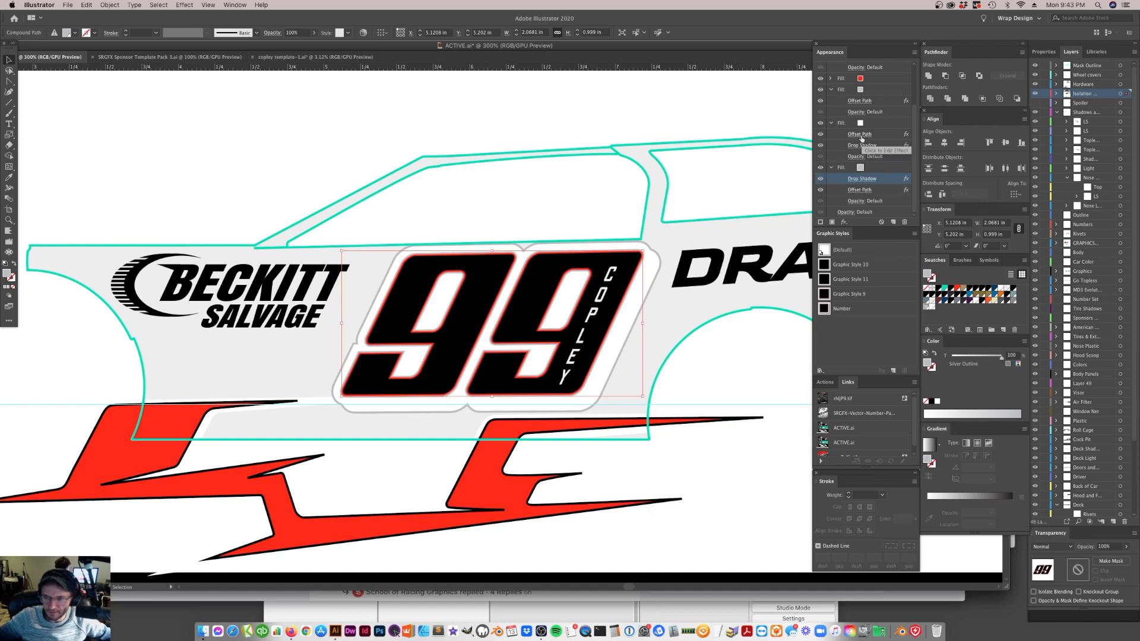
Hide the 99's white fill and review the Drop Shadow settings on the silver fill beneath it
left_click(820, 123)
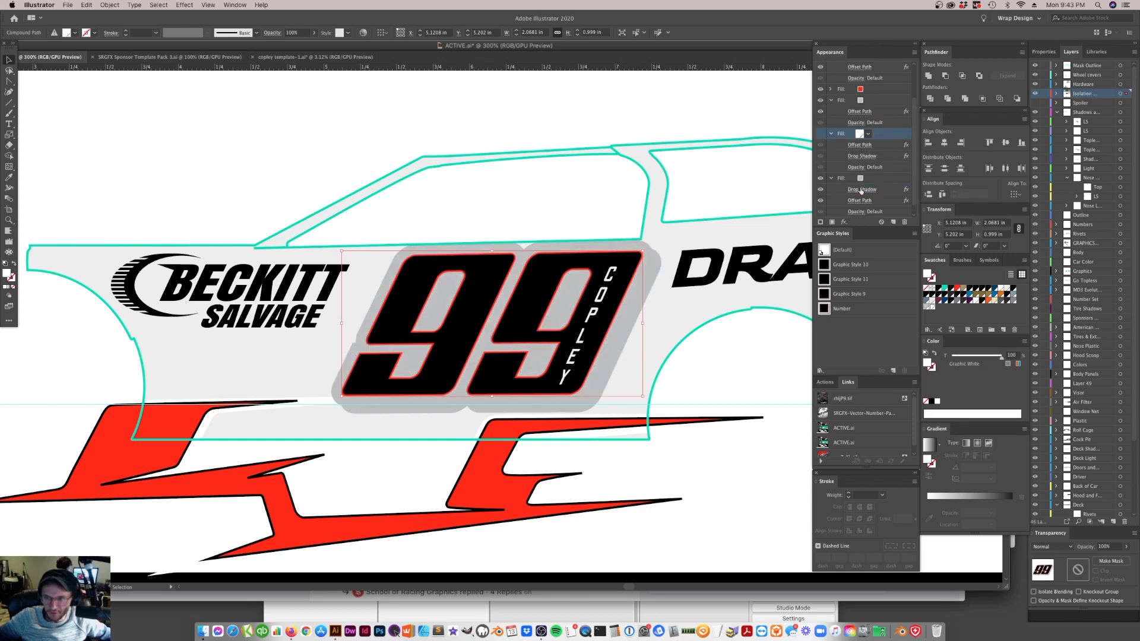
scroll(867, 196, "down", 1)
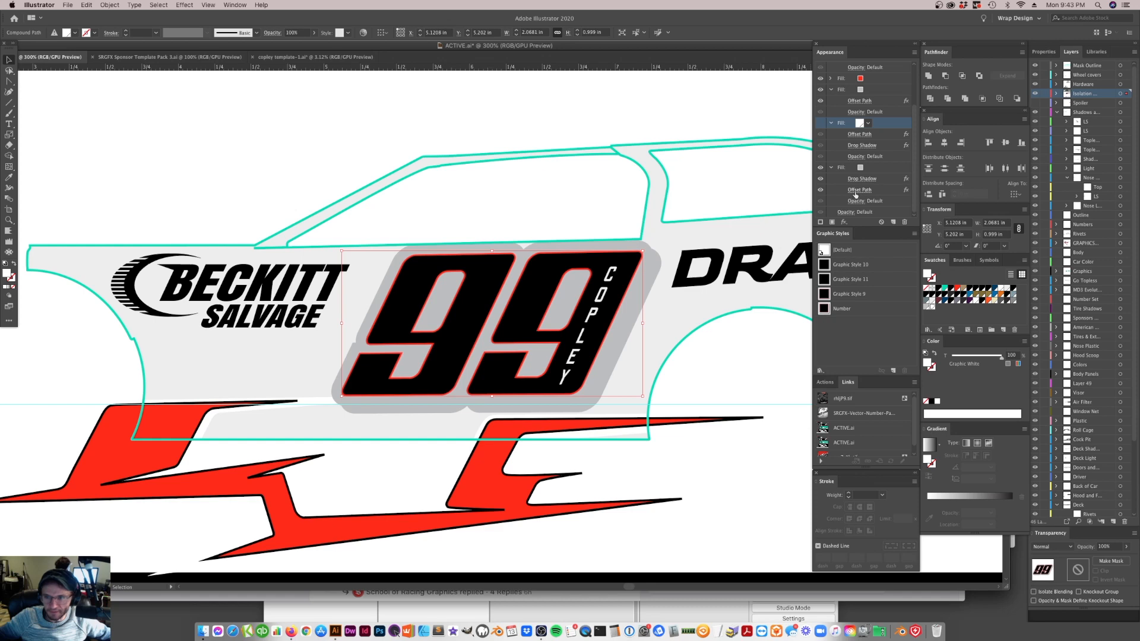
left_click(866, 180)
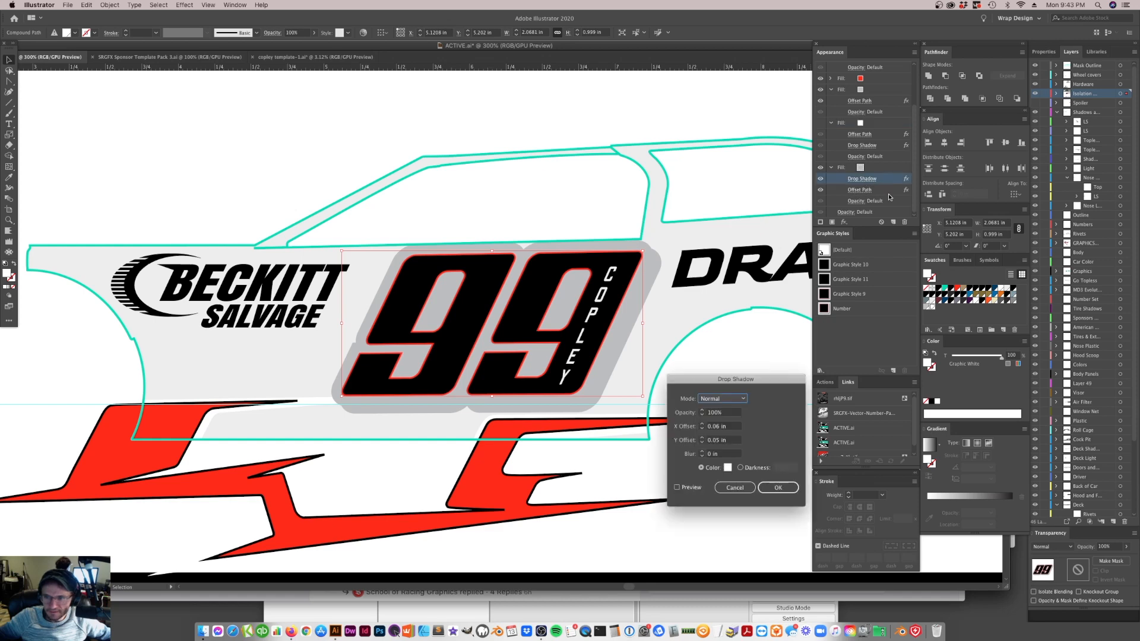
left_click(702, 469)
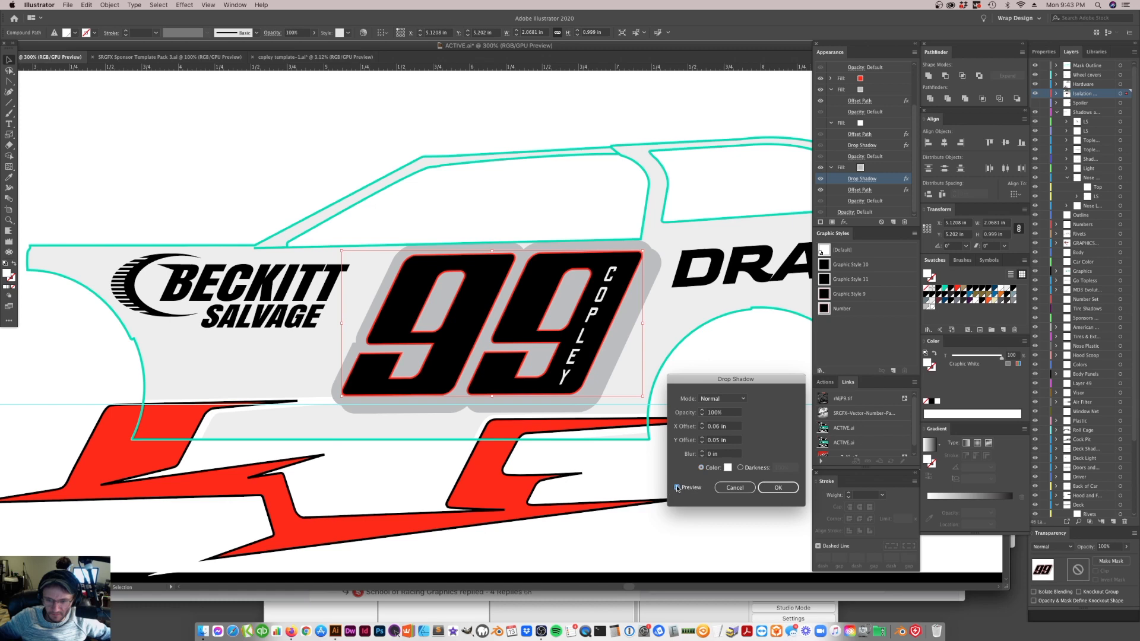
left_click(776, 489)
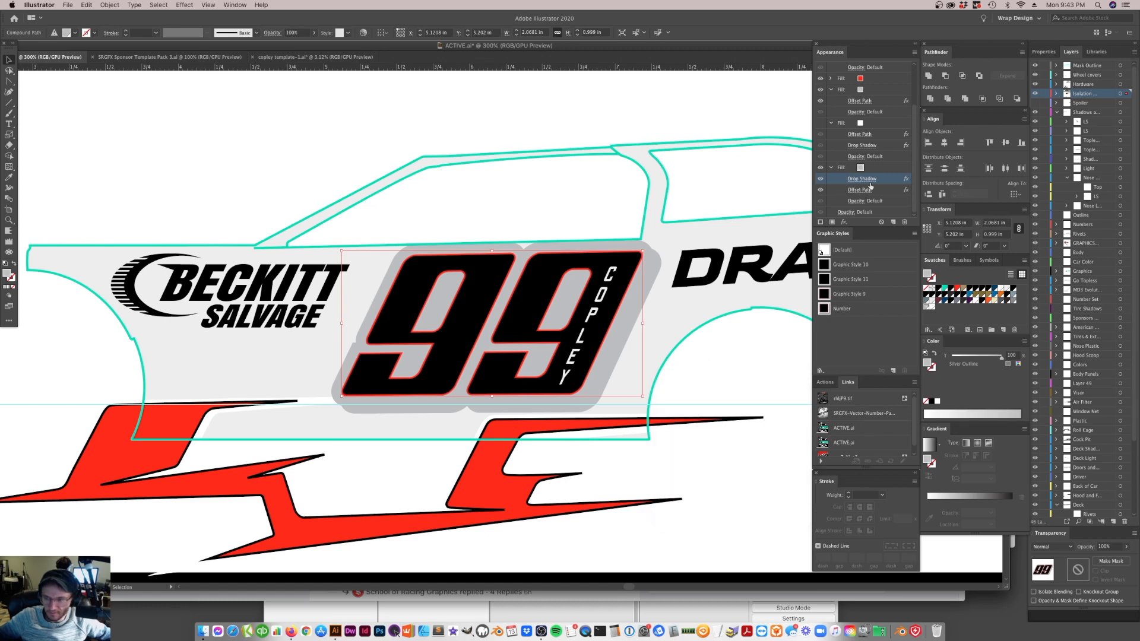
Move the bottommost silver fill's Drop Shadow below its Offset Path and review the shadow's settings
left_click_drag(881, 181, 878, 198)
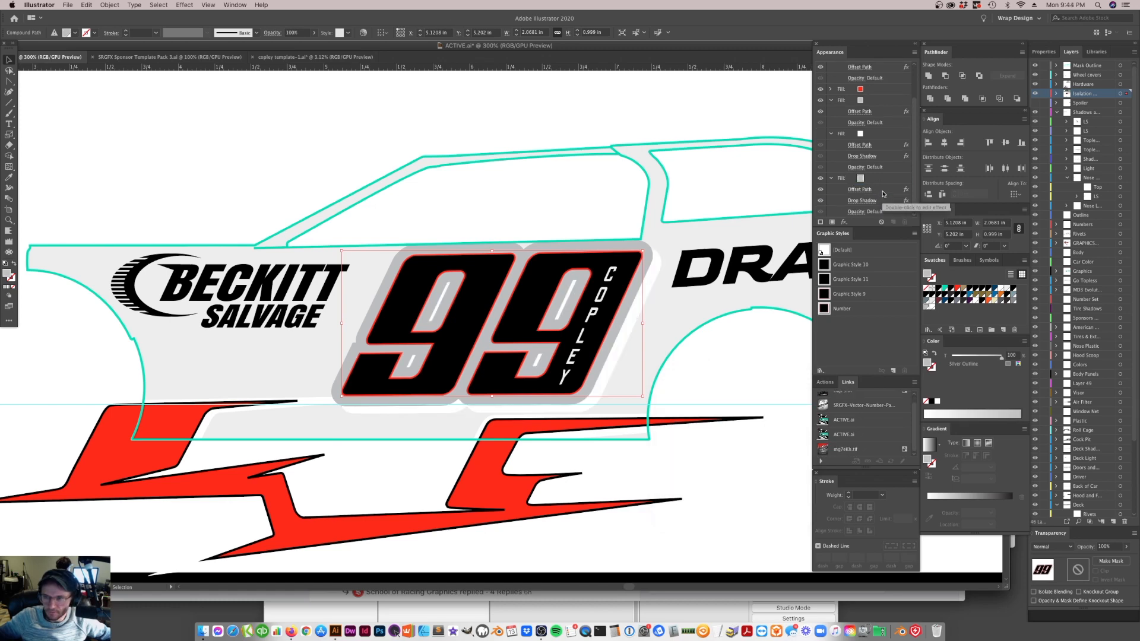
left_click(873, 202)
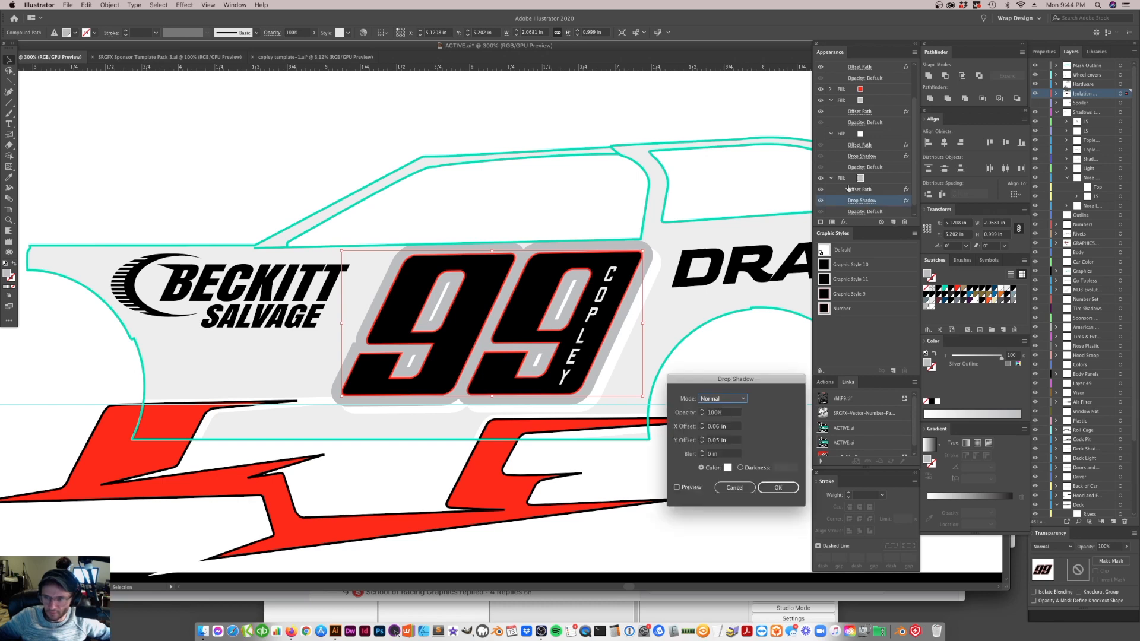
left_click(774, 484)
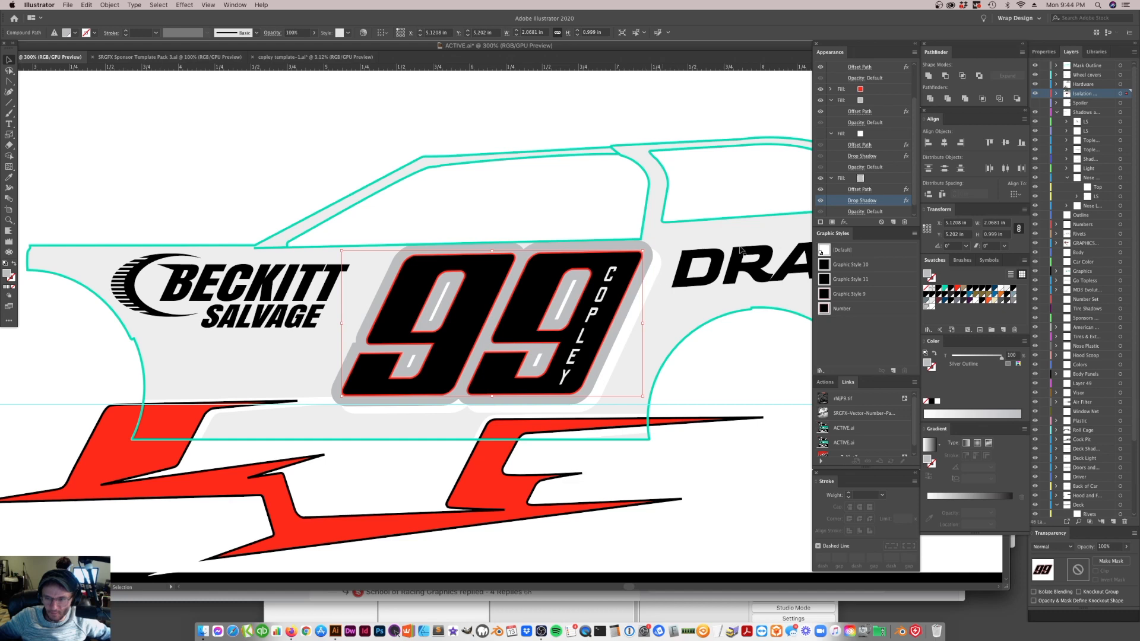
Move the bottommost silver fill's Drop Shadow back above its Offset Path and make the white fill visible again
left_click_drag(884, 205, 882, 188)
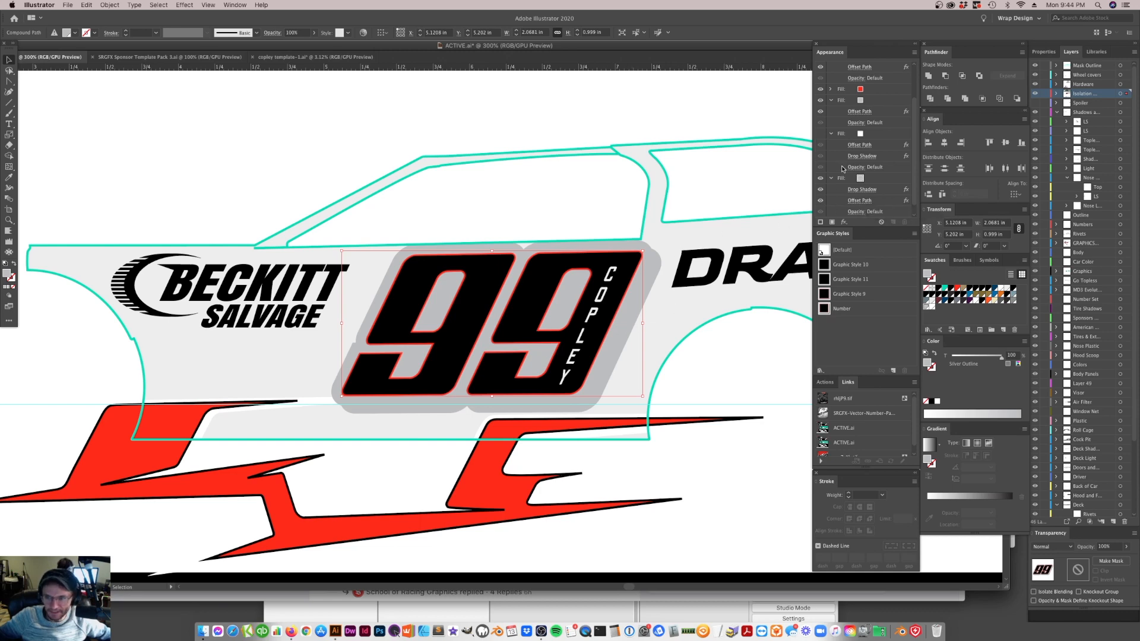
left_click(820, 135)
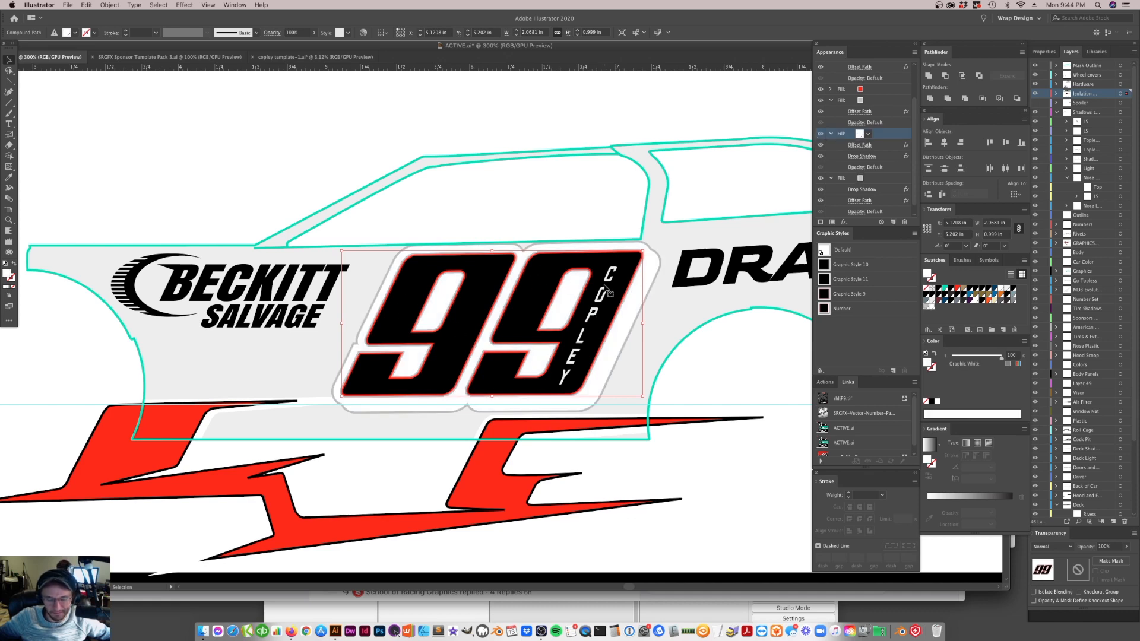
Try moving the 99 away from its place on the door and undo the moves
left_click(656, 392)
left_click(563, 342)
left_click_drag(566, 343, 479, 297)
key("super+z")
left_click(597, 313)
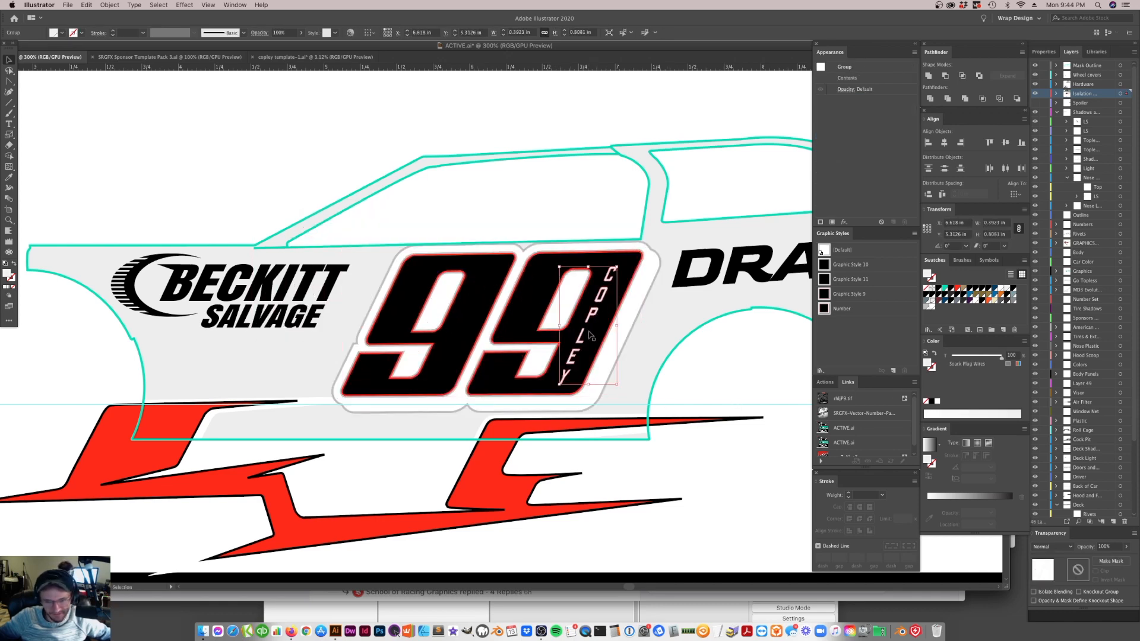
left_click(551, 331)
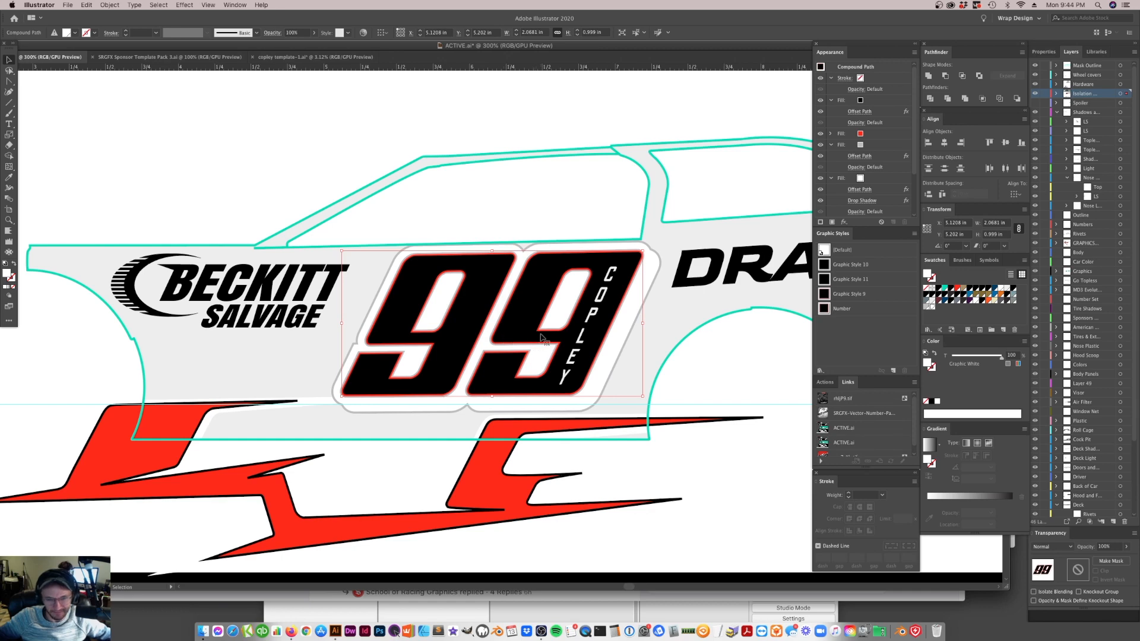
key("super+minus")
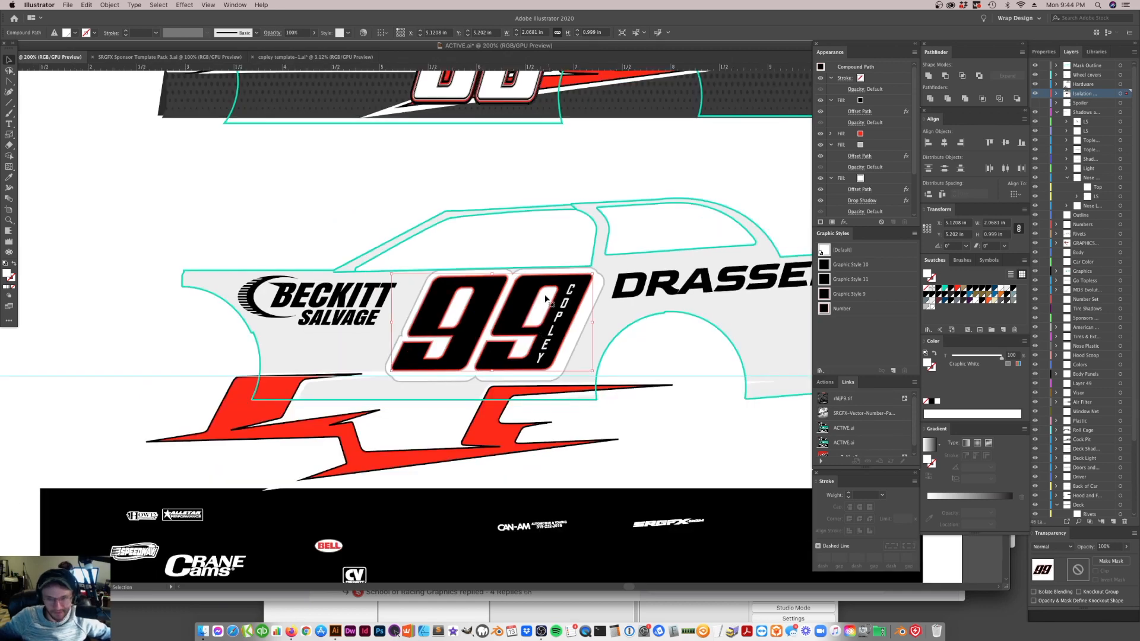
left_click_drag(528, 331, 493, 261)
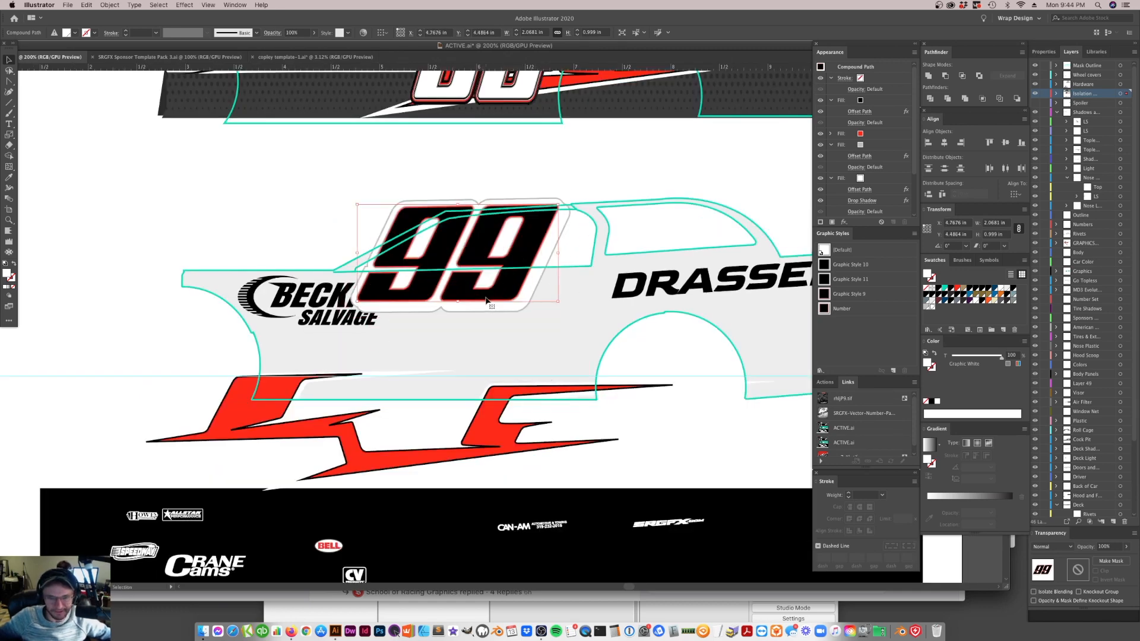
key("super+z")
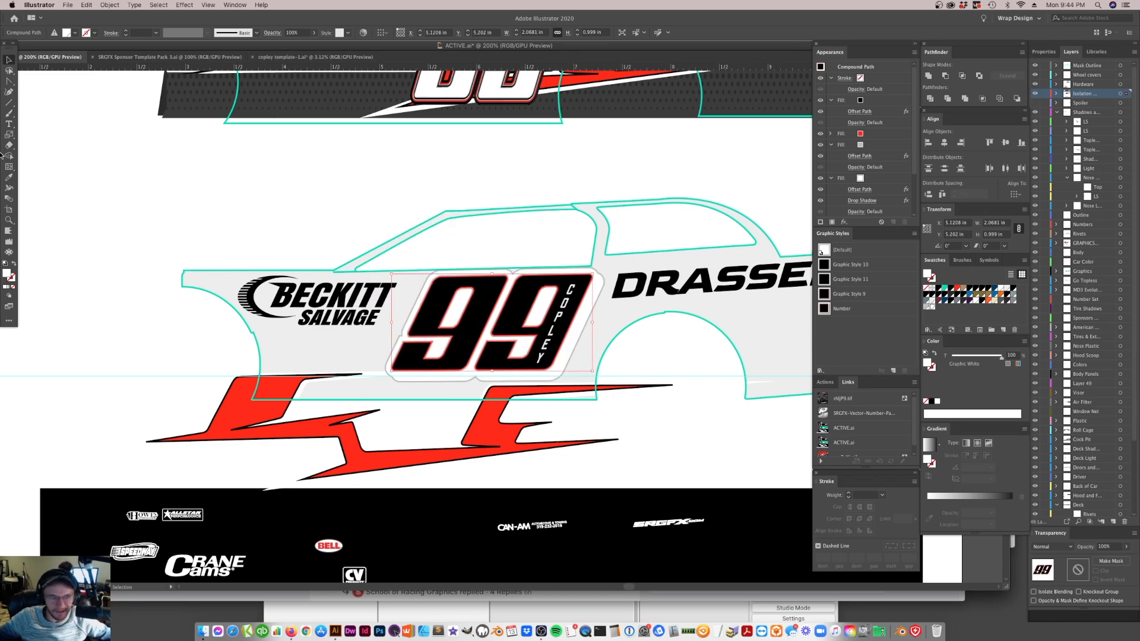
Draw a rectangle about 0.78 by 0.66 in above the Beckitt Salvage logo, outside the car, and fill it with red
key("super+shift+a")
left_click(9, 102)
left_click(41, 102)
left_click_drag(169, 165, 244, 227)
left_click(9, 59)
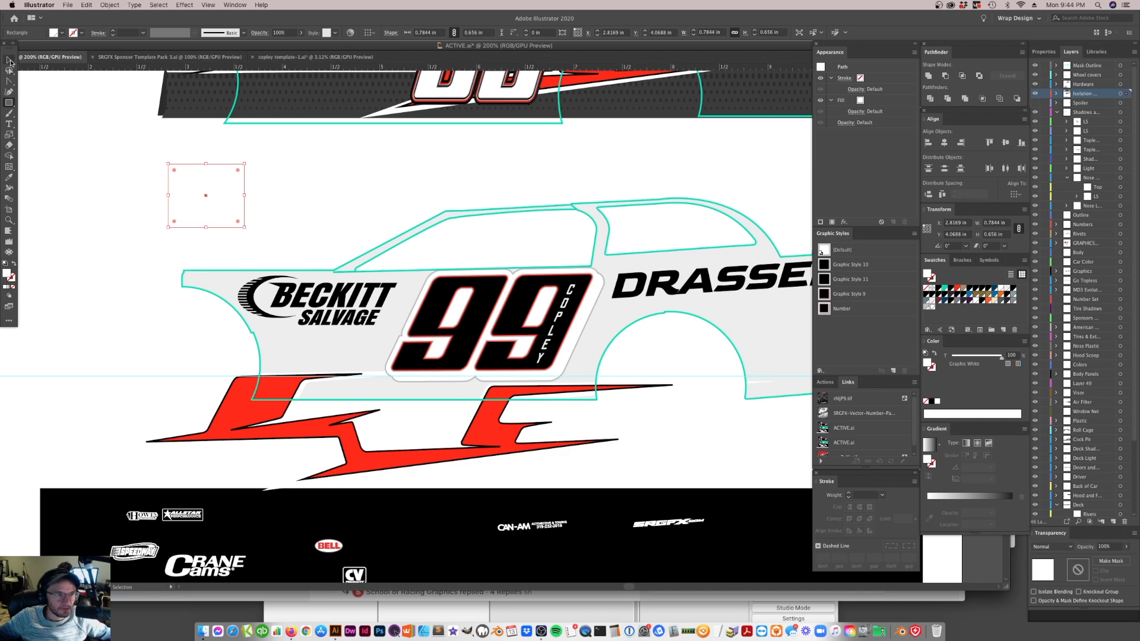
left_click(957, 290)
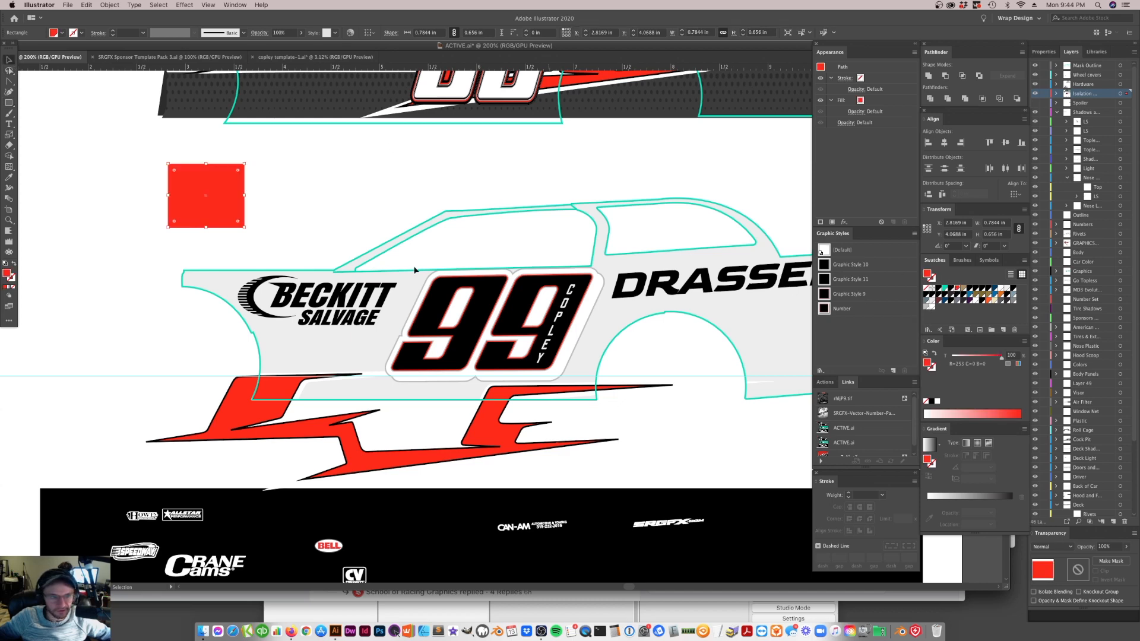
Save the 99's appearance as a new graphic style and apply that style to the red rectangle
left_click(487, 310)
left_click_drag(477, 315, 840, 335)
left_click(221, 205)
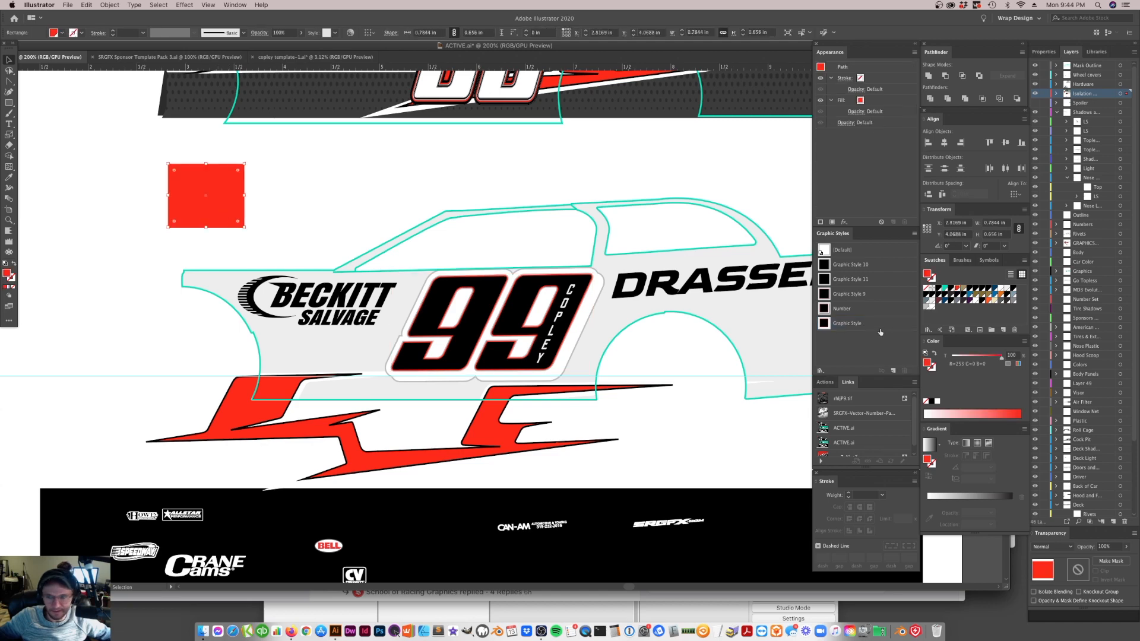
left_click(848, 323)
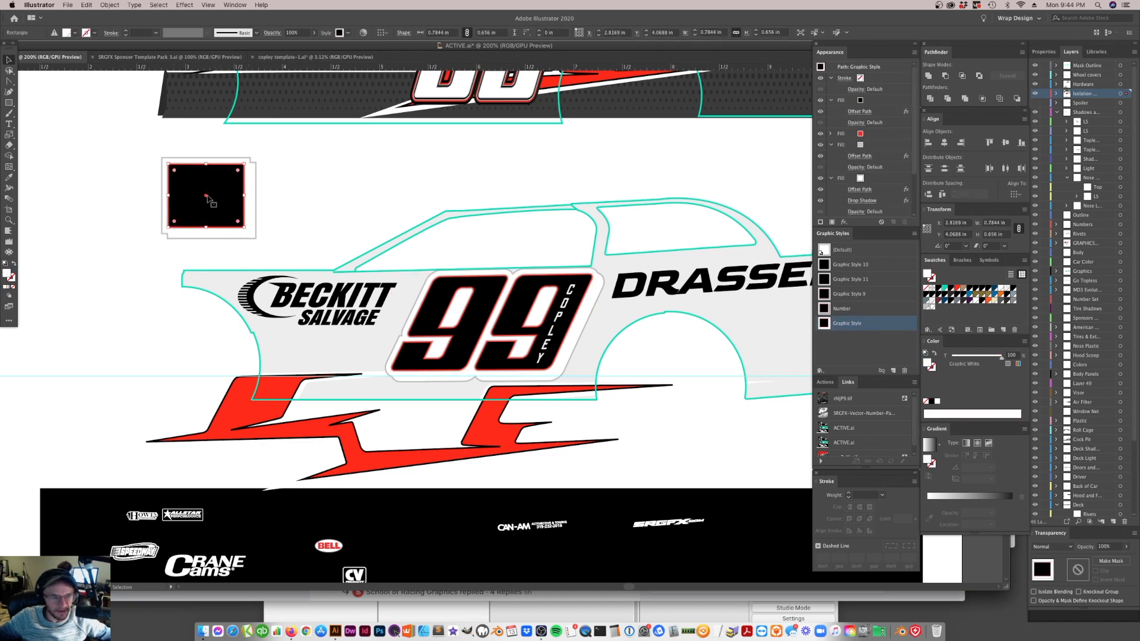
Ungroup the red stripe graphic below the car's side
left_click(342, 442)
right_click(352, 461)
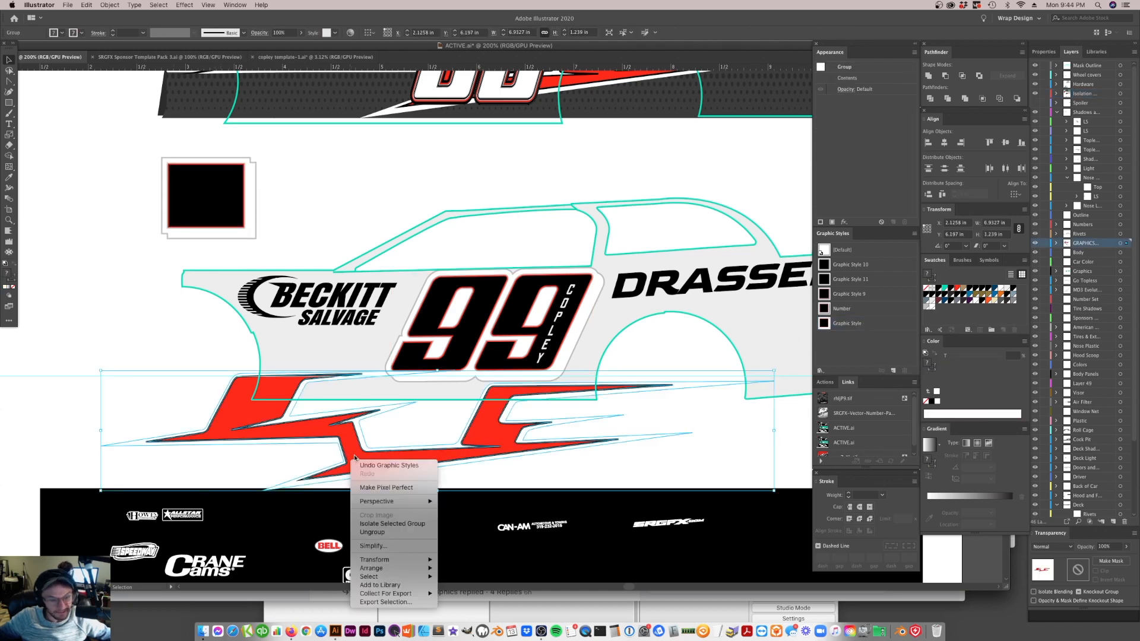
left_click(380, 533)
left_click(588, 473)
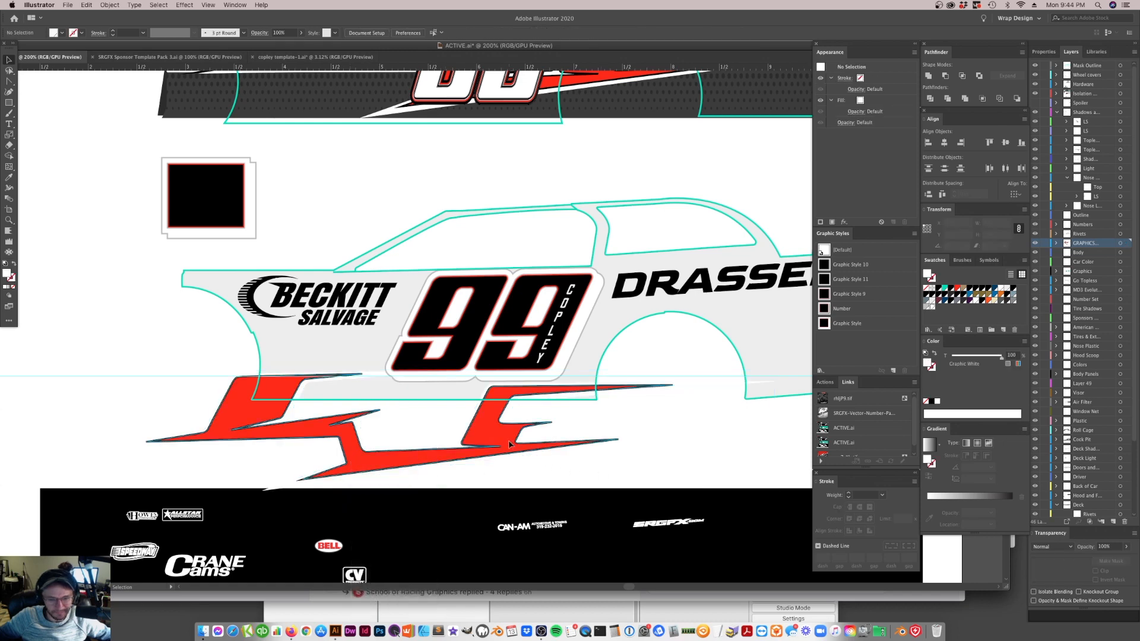
Try the new graphic style on the red stripes above the car, and undo the style and both moves
left_click(516, 451)
left_click_drag(516, 451, 287, 272)
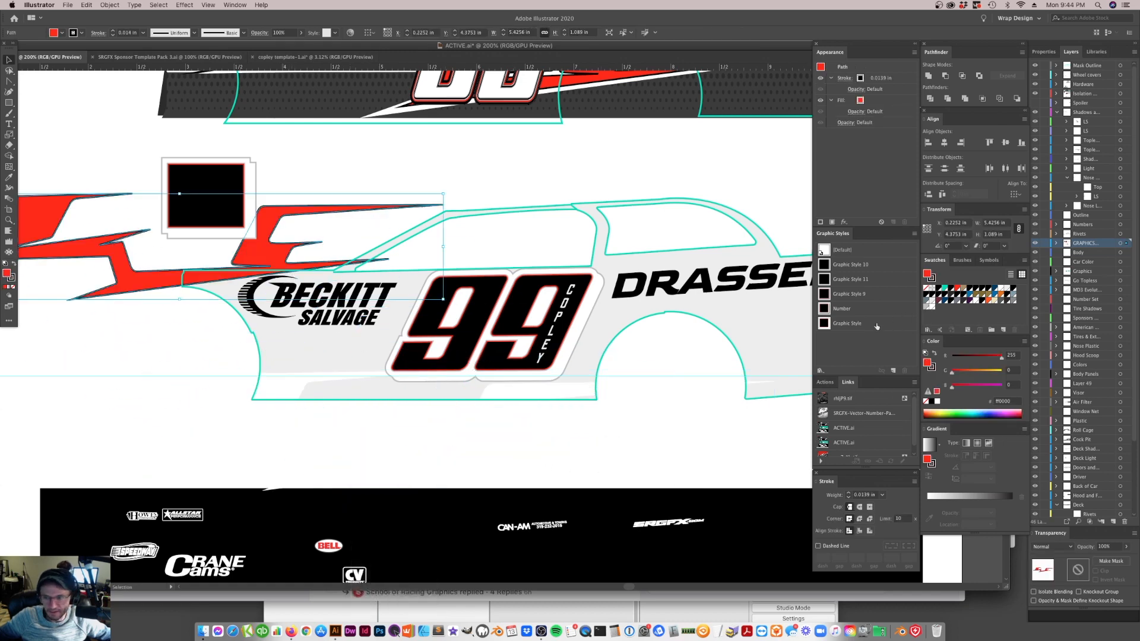
left_click(824, 324)
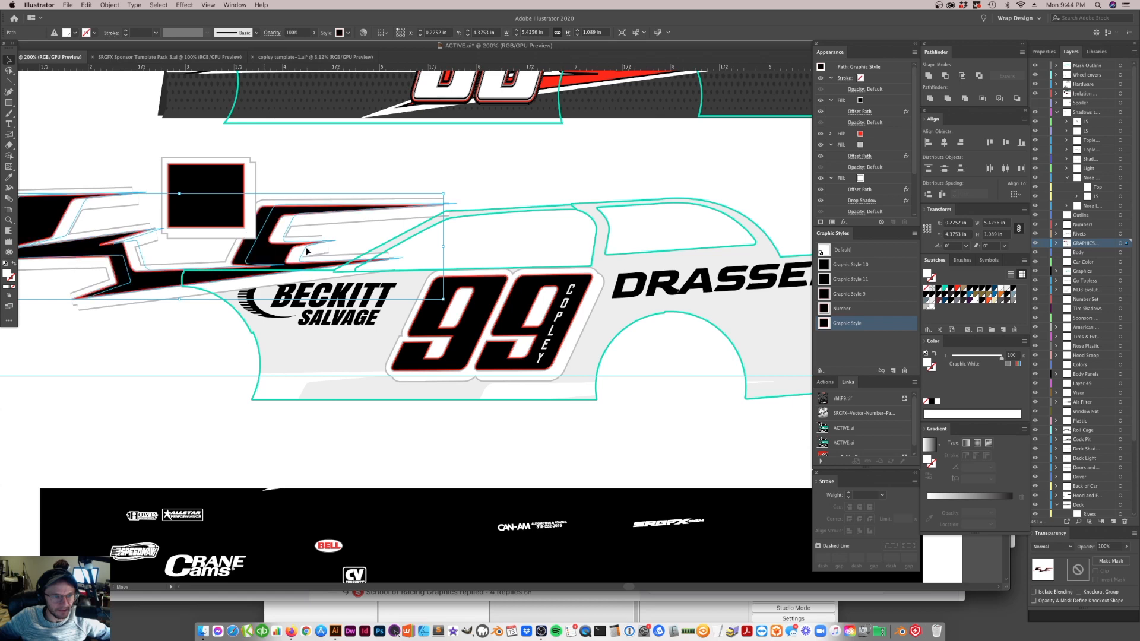
left_click_drag(260, 256, 420, 221)
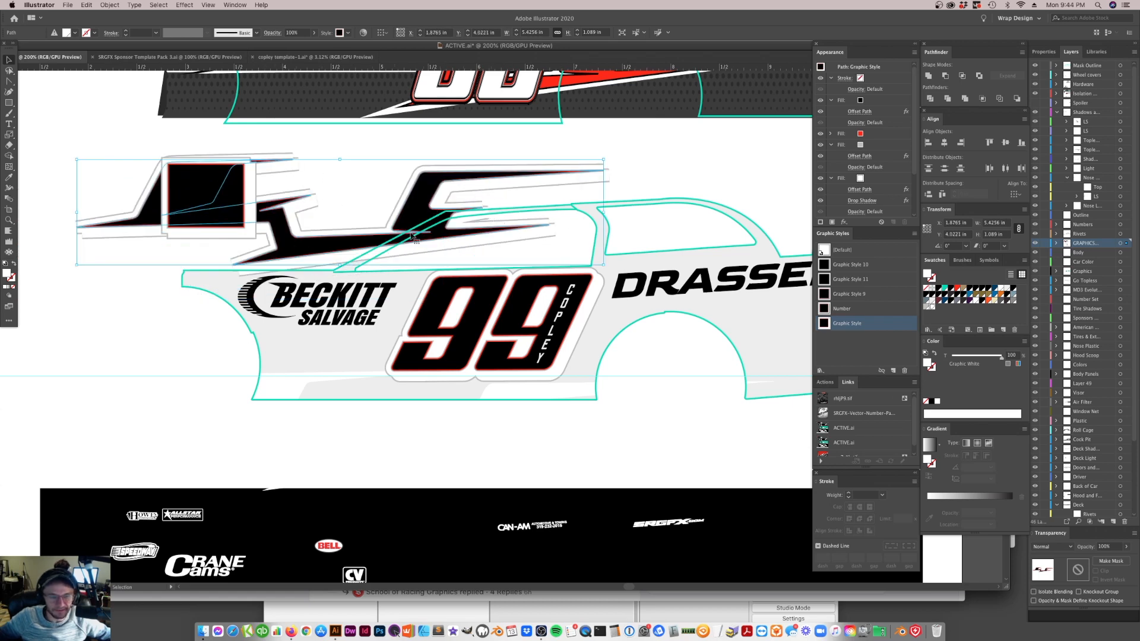
key("super+z")
key("super+z")
key("super+z")
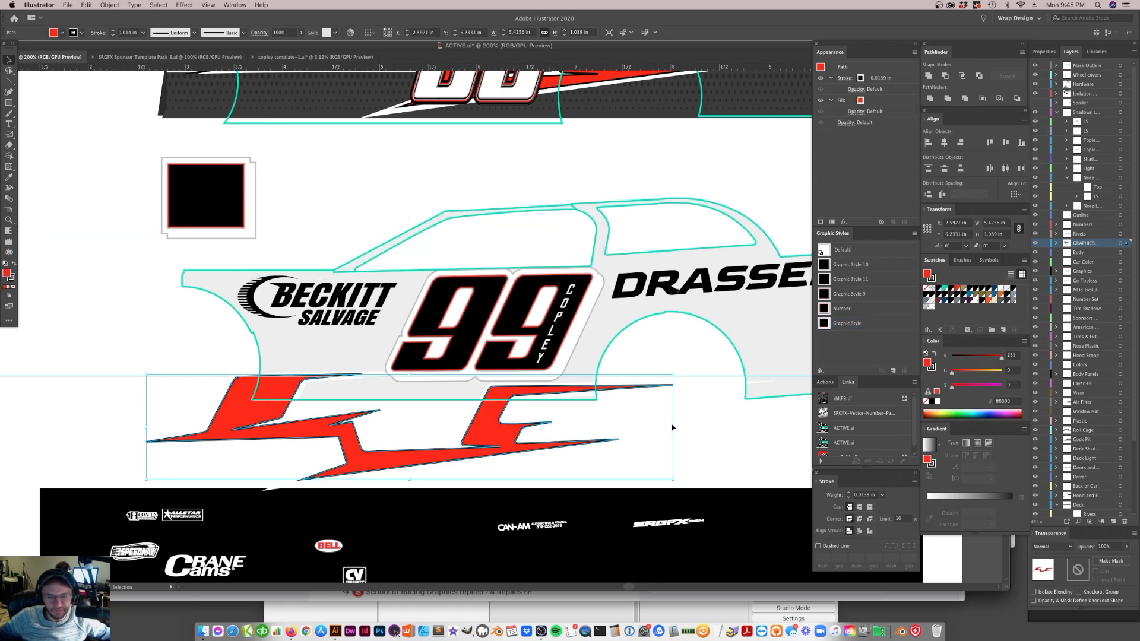
Duplicate the 99 to the blank area above the car's windshield
left_click(673, 425)
left_click(516, 333)
left_click_drag(525, 330, 503, 159)
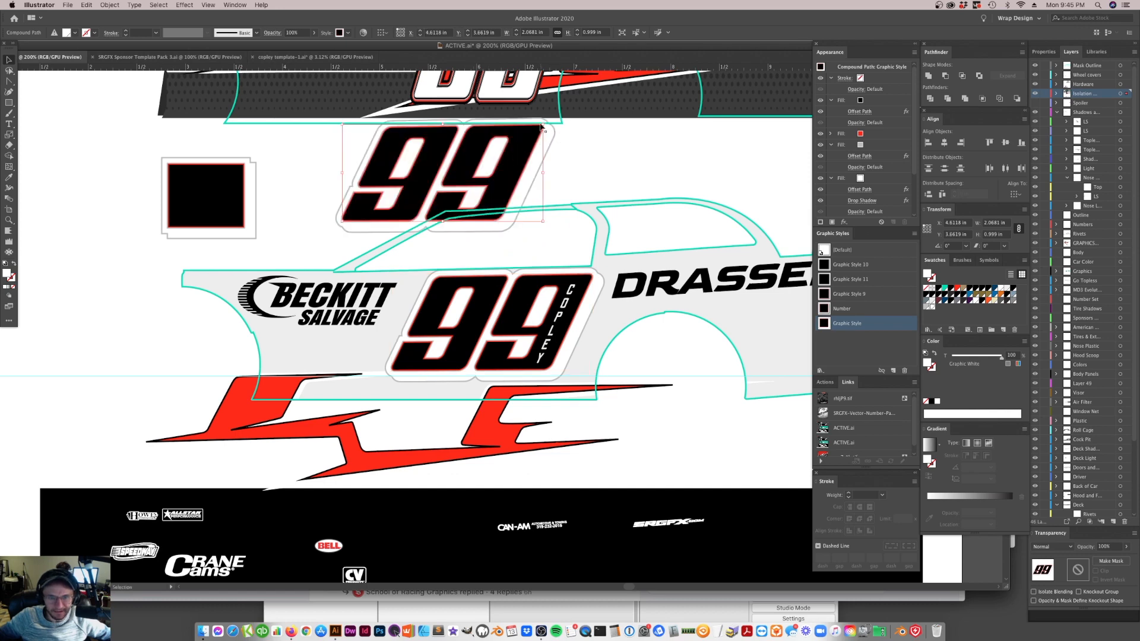
Scale the duplicate 99 to about 1.14 by 0.55 in and save its appearance as a graphic style named Sponsors
left_click_drag(541, 126, 863, 340)
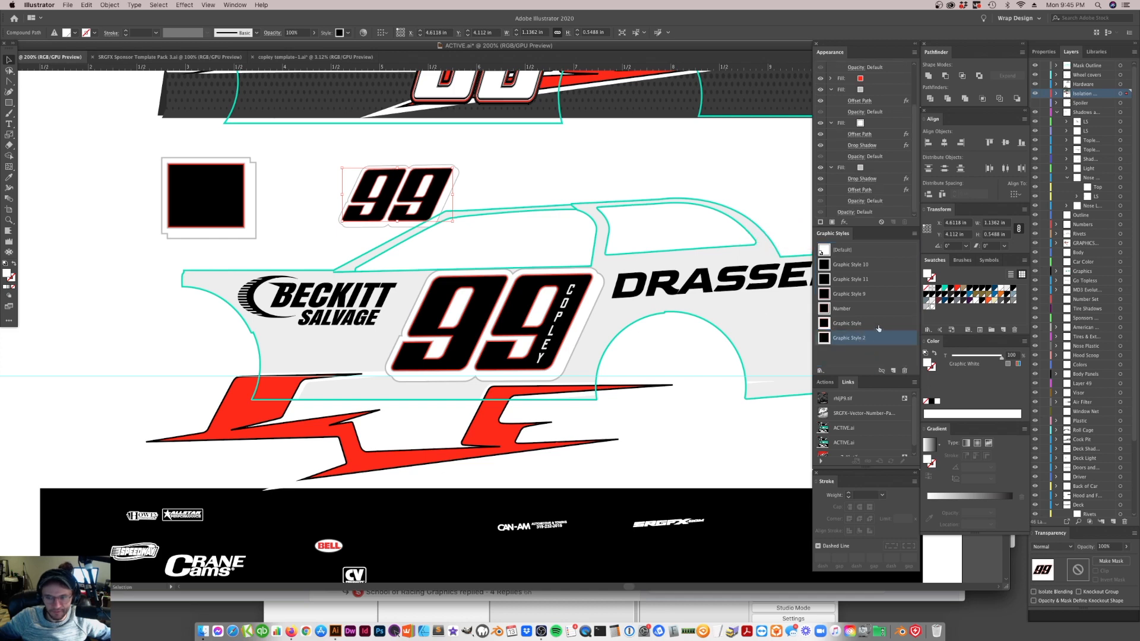
double_click(860, 339)
type("Sponsors")
key("Return")
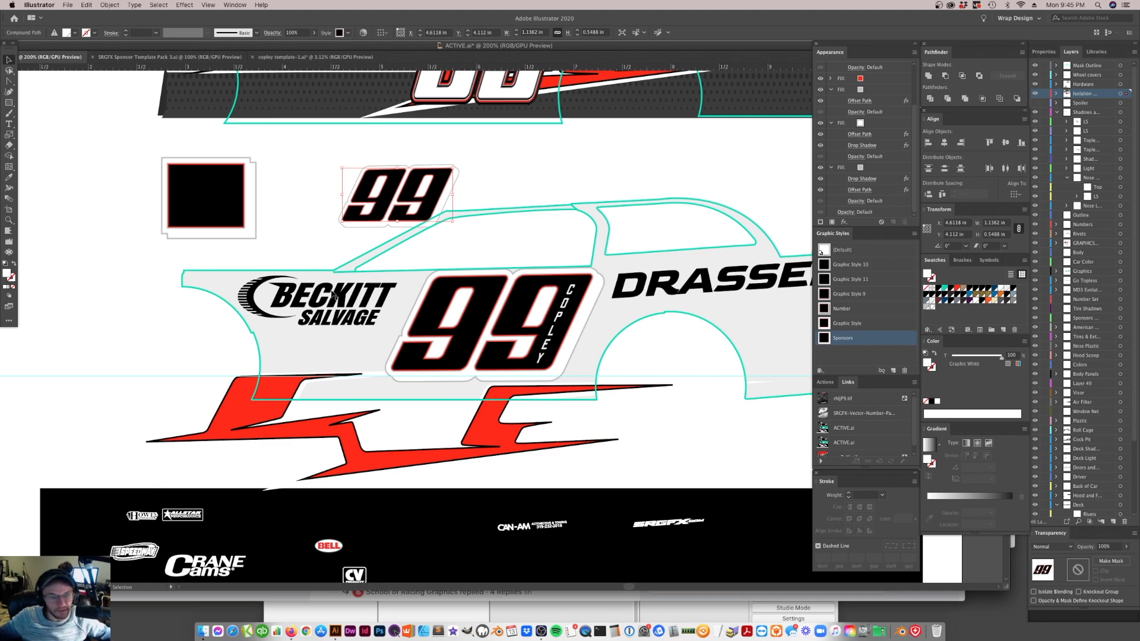
Apply the Sponsors graphic style to the black Drassen logo on the rear quarter panel
left_click(674, 295)
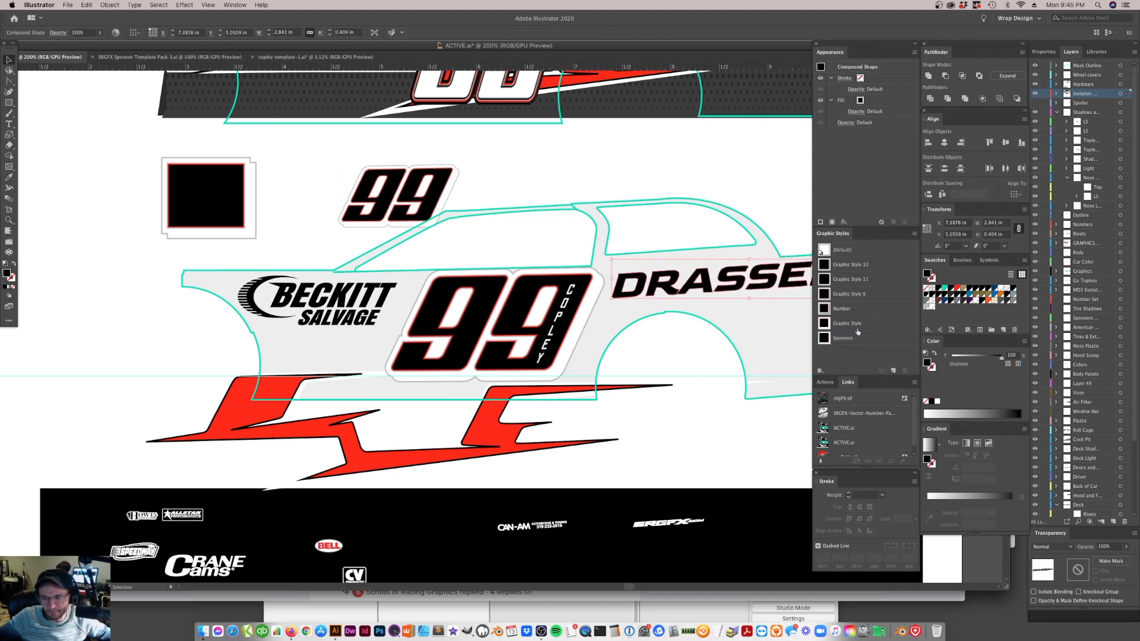
left_click(839, 340)
left_click(840, 340)
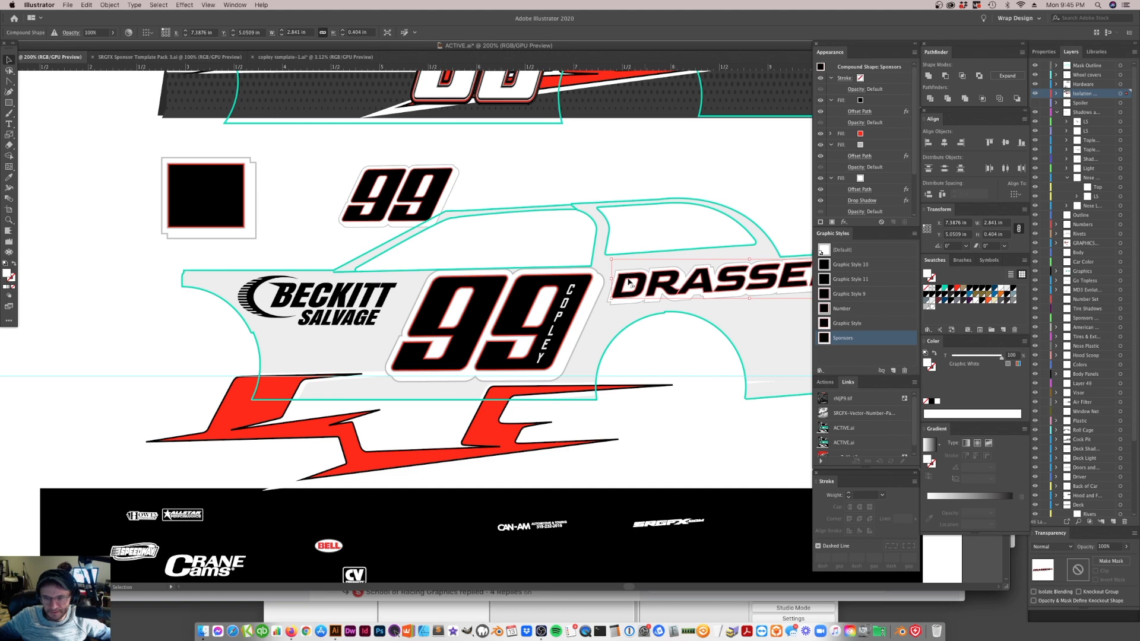
Review the Drop Shadow settings of the Drassen logo's bottommost silver fill up close, leaving them as they are
left_click(9, 219)
left_click(584, 278)
left_click(526, 333)
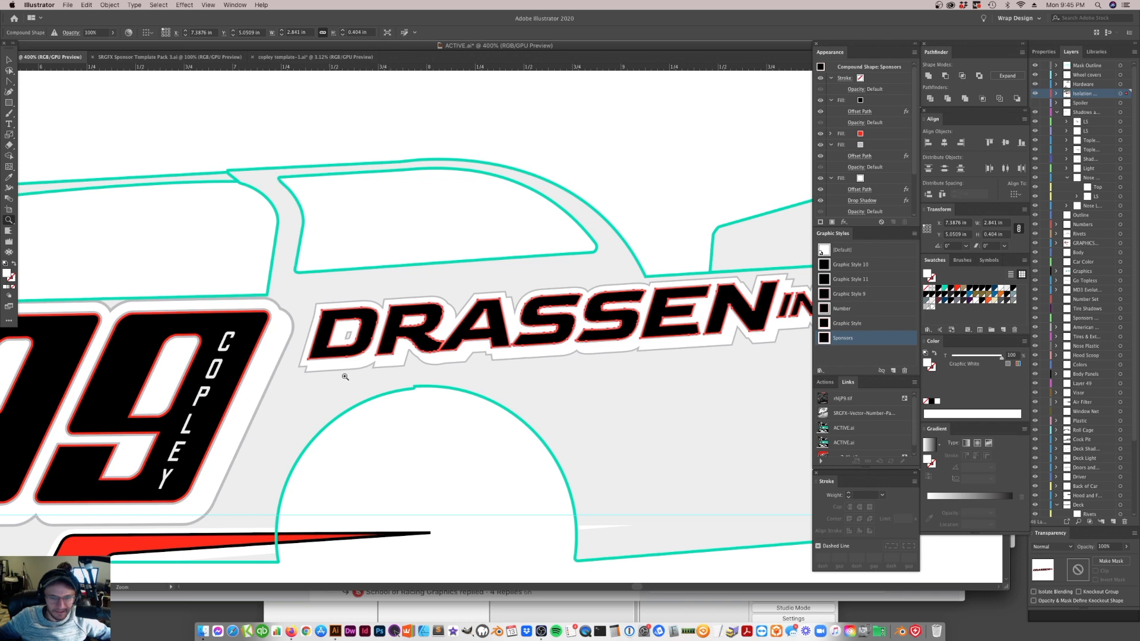
key("v")
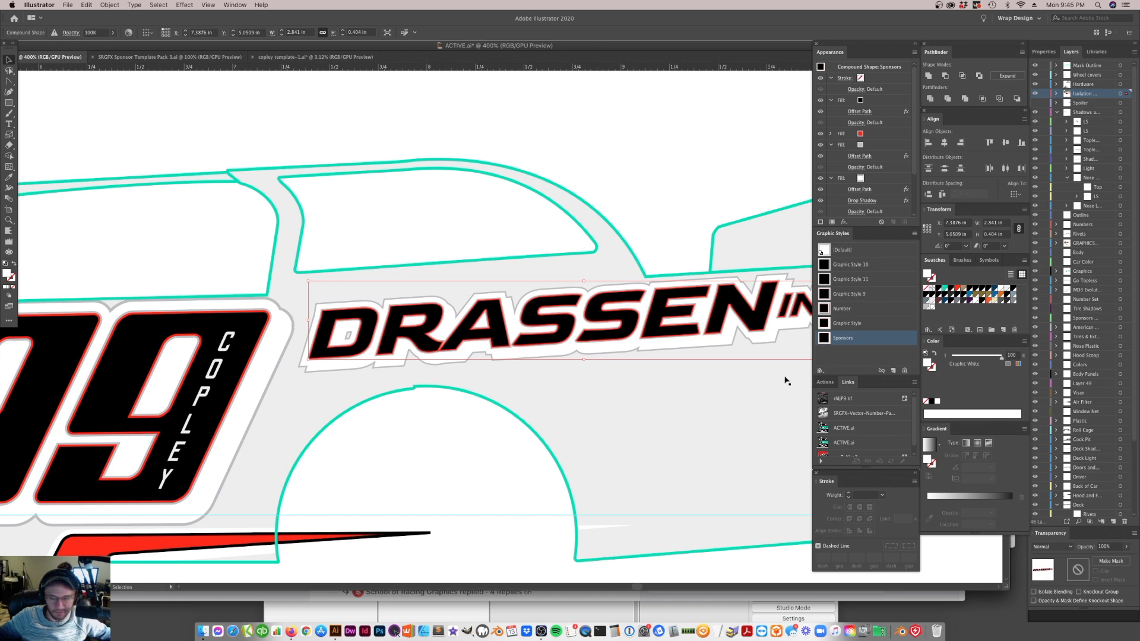
scroll(852, 181, "down", 3)
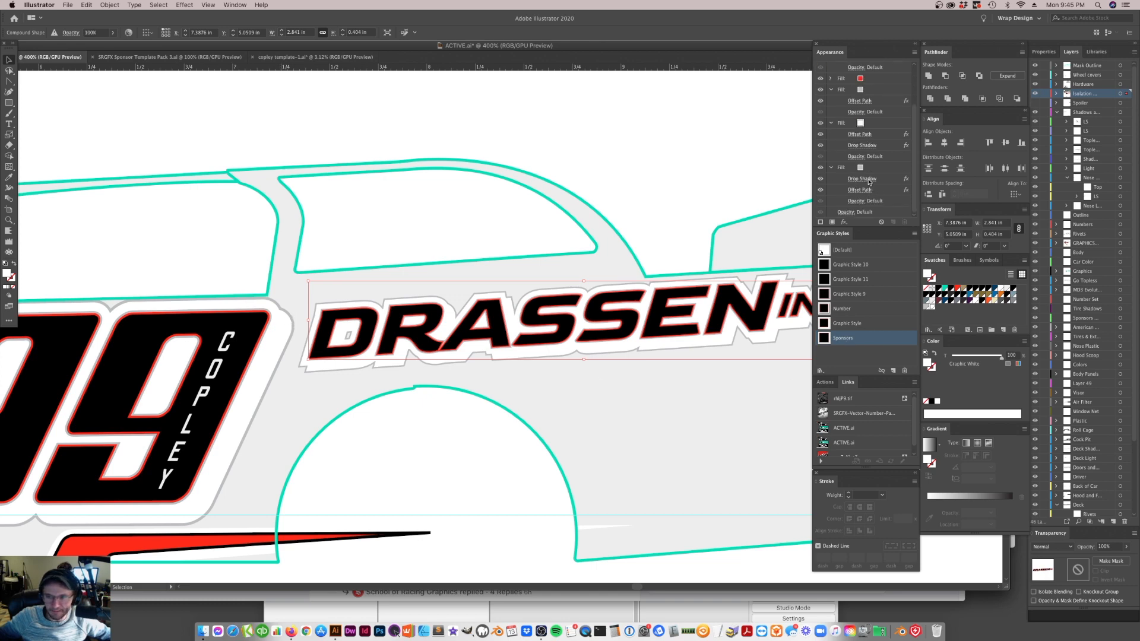
left_click(868, 179)
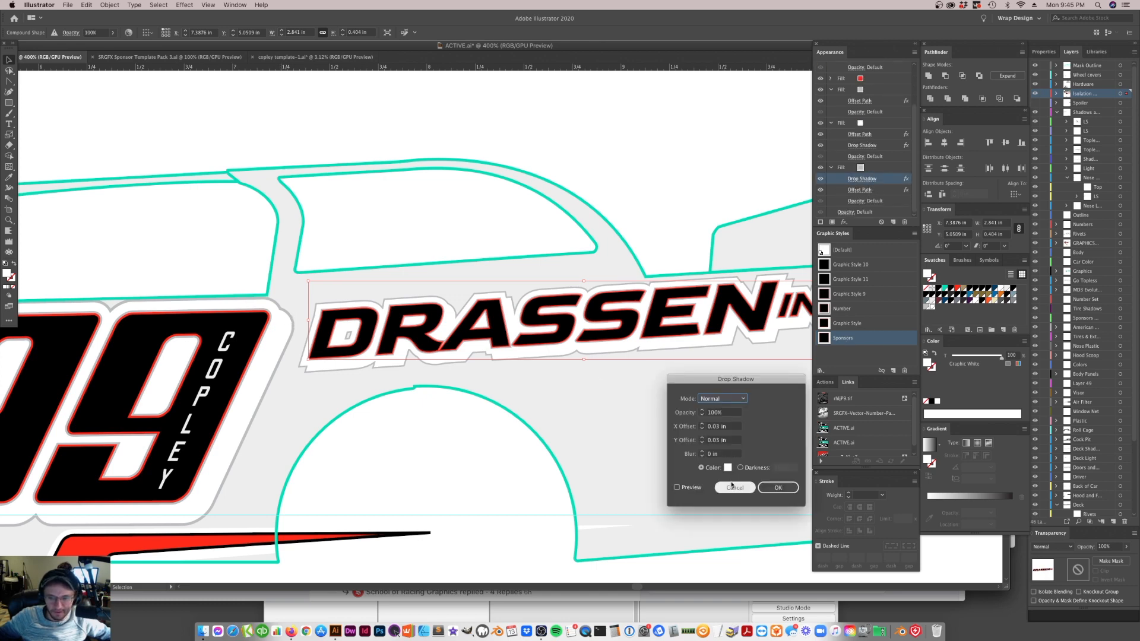
left_click(741, 486)
Preview the Offset Path of the Drassen logo's bottommost silver fill at 2 px, 4 px and 3.5 px
left_click(864, 191)
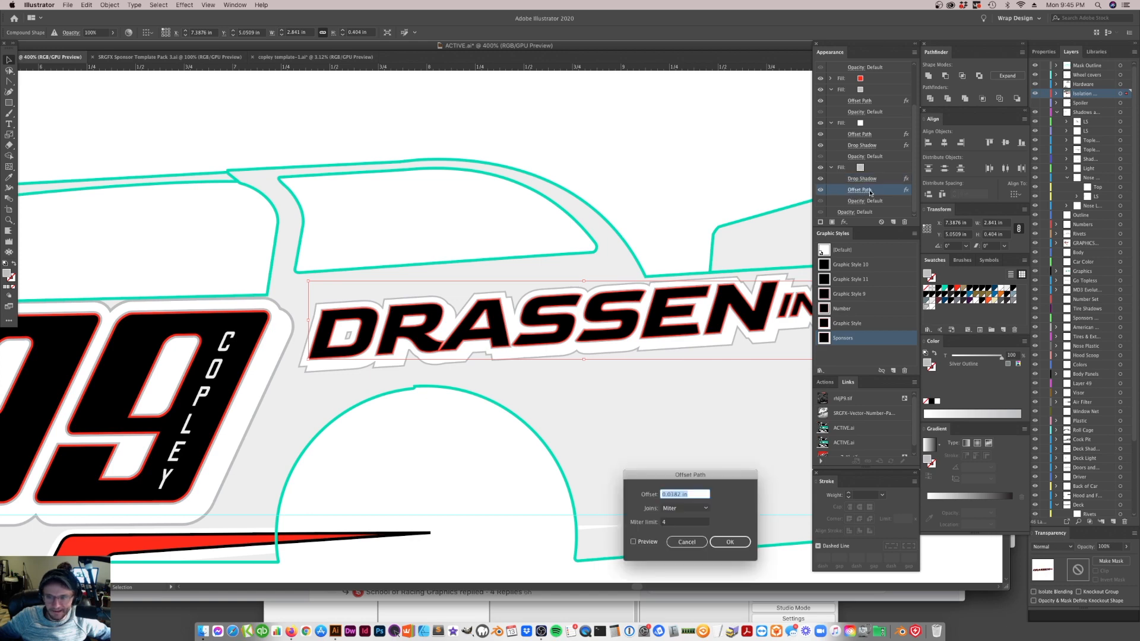
type("2px")
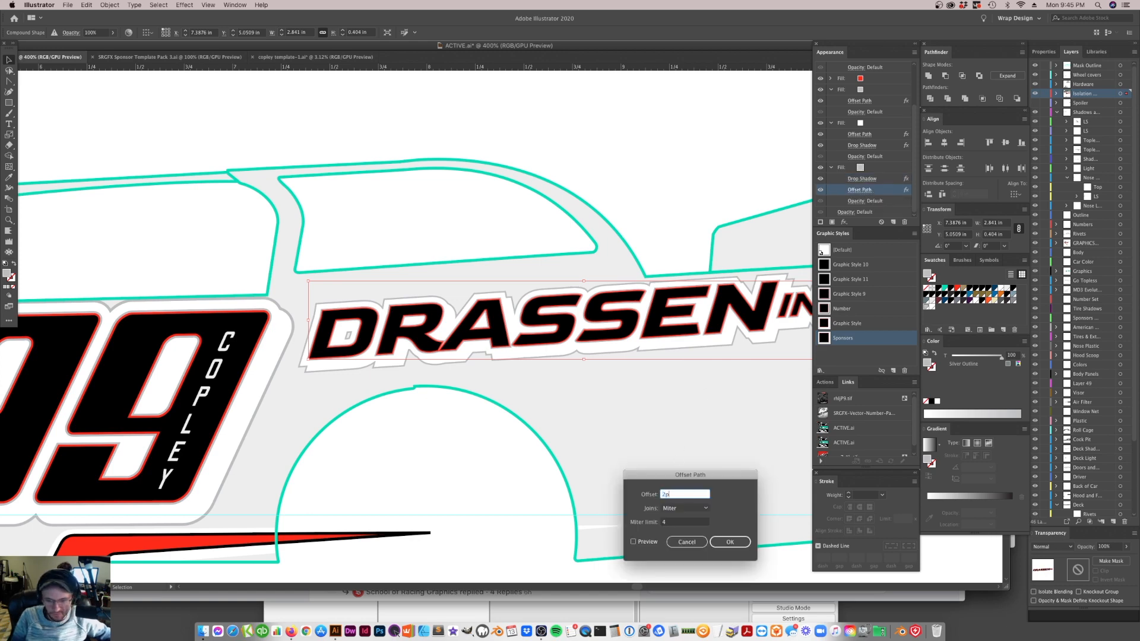
left_click(633, 542)
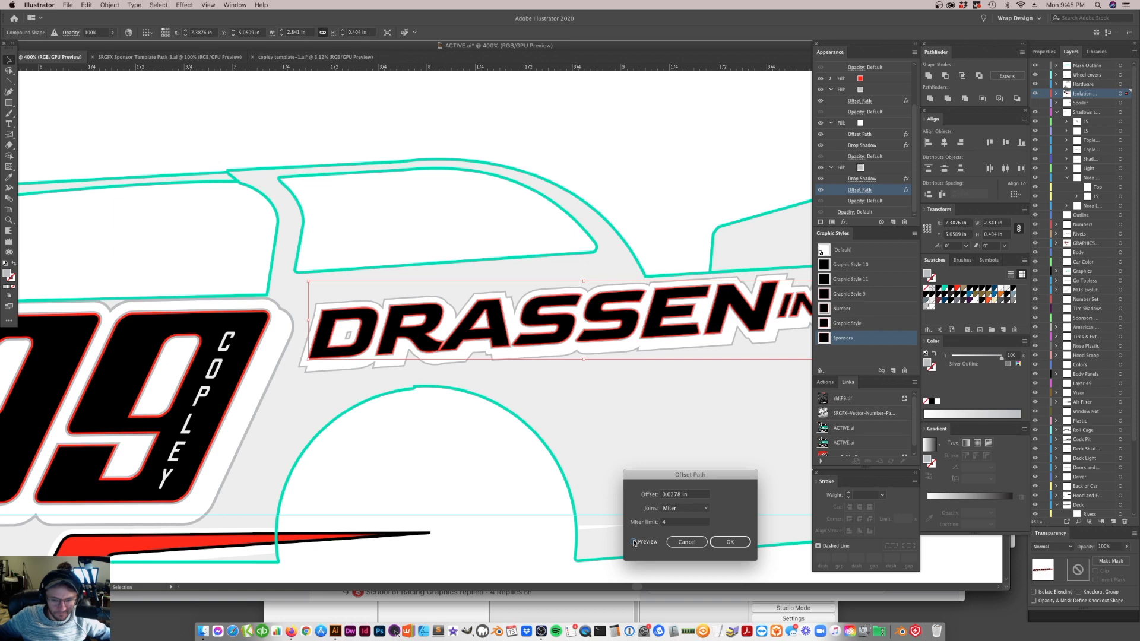
left_click(692, 496)
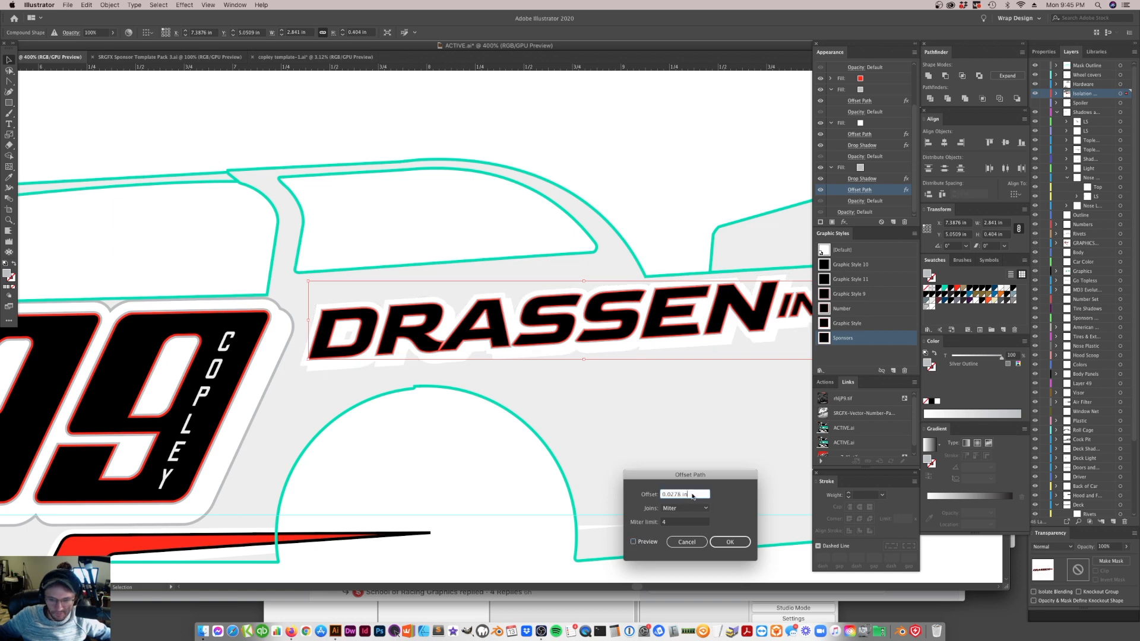
left_click_drag(692, 496, 602, 490)
type("4")
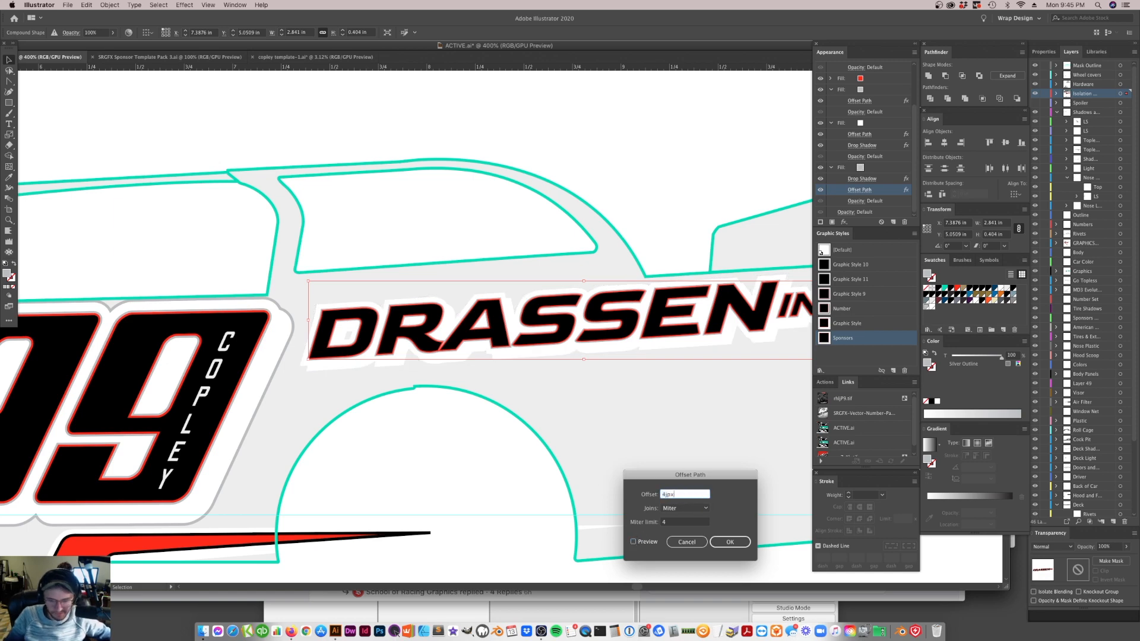
type("px")
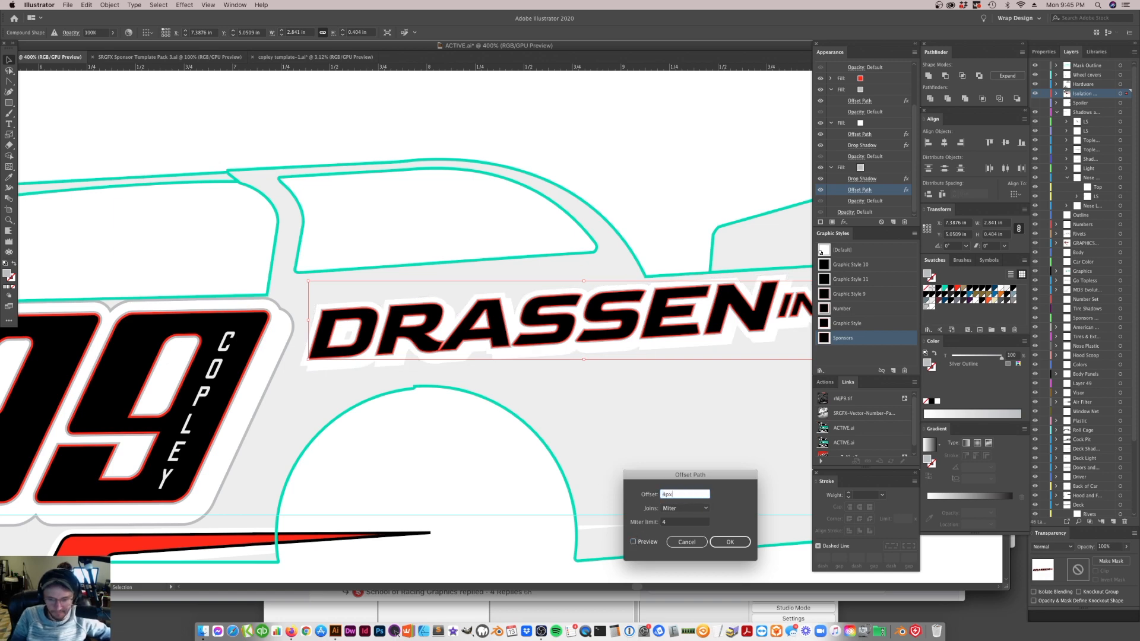
left_click(634, 543)
triple_click(690, 495)
type("3.5px")
left_click(635, 543)
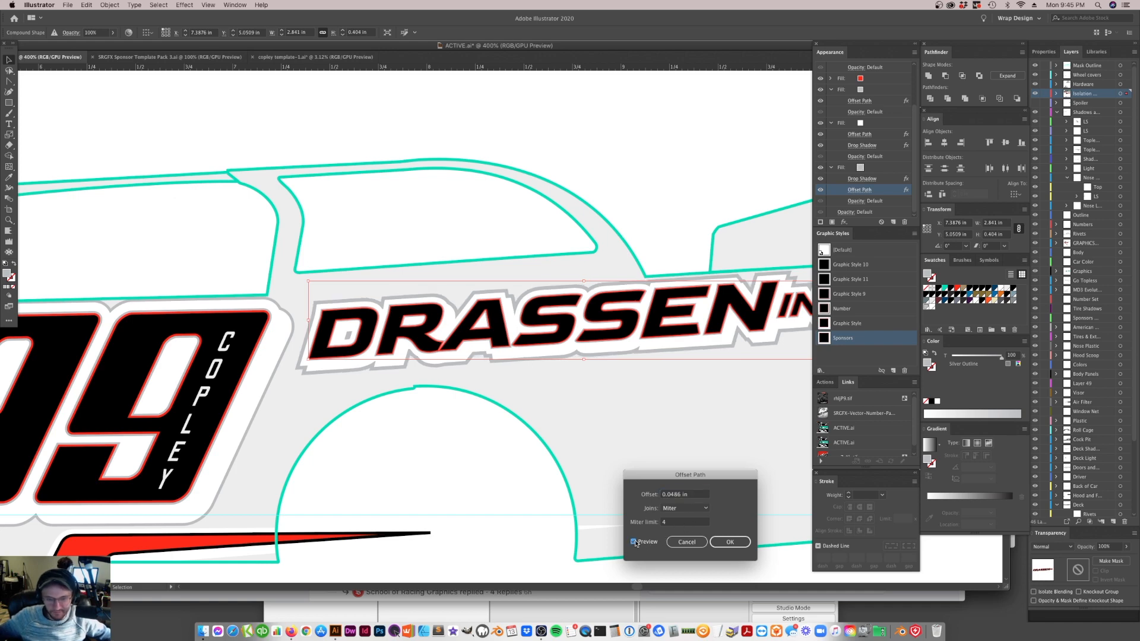
Preview a 3 px offset on the Drassen logo's bottommost silver fill and set its Offset Path to 3.25 px
triple_click(685, 496)
type("3px")
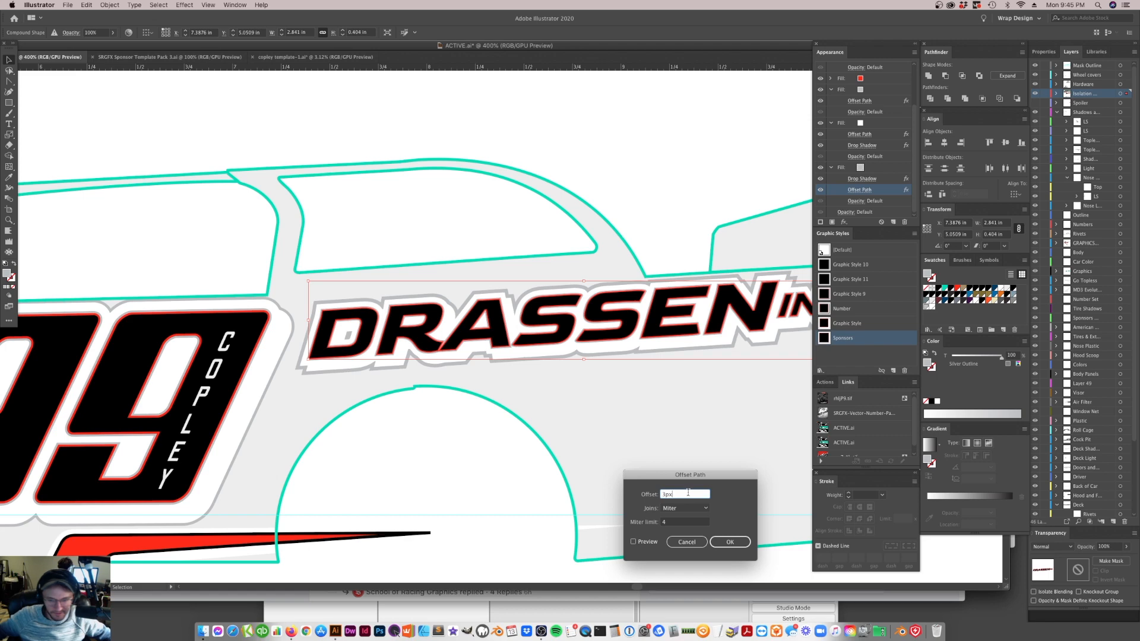
left_click(635, 543)
triple_click(688, 497)
type("3.25px")
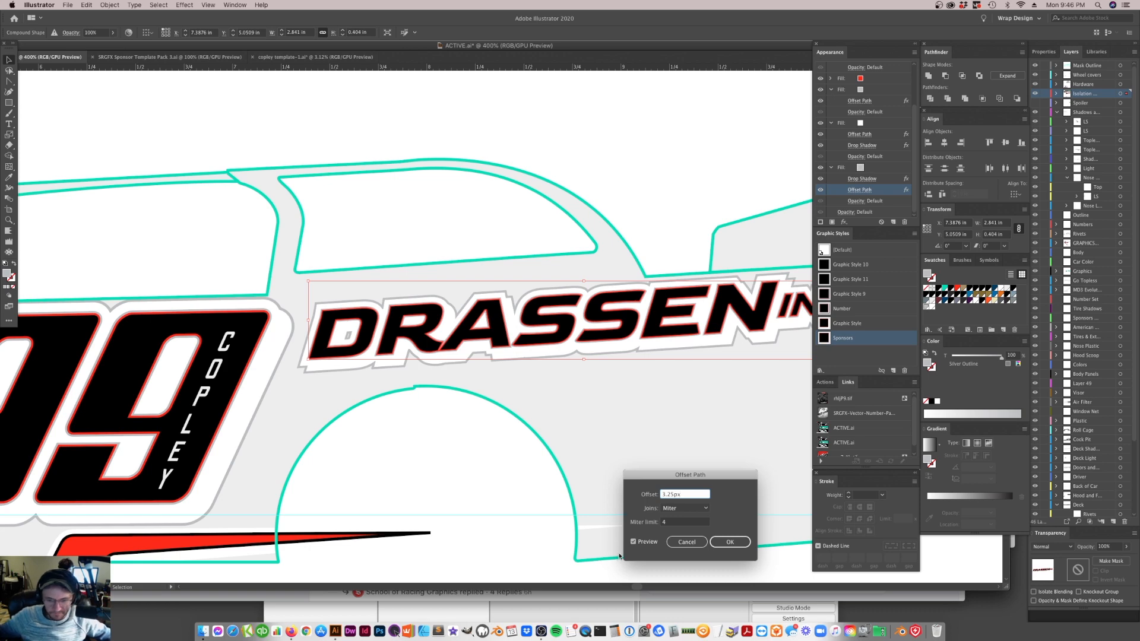
left_click(633, 543)
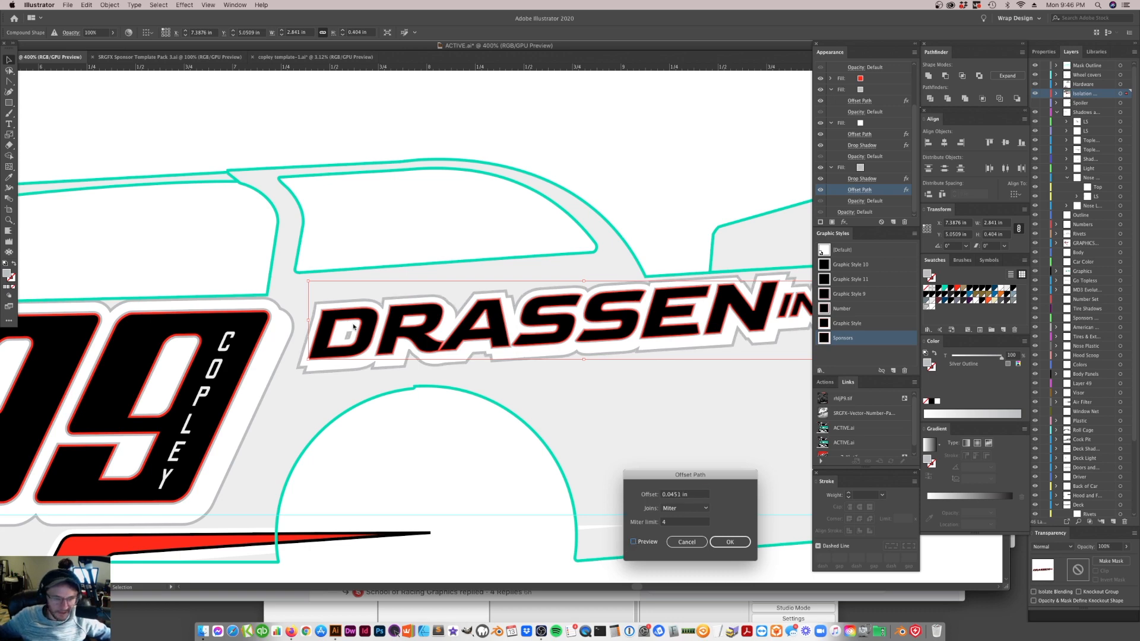
left_click(730, 542)
left_click(631, 214)
key("super+minus")
key("super+minus")
key("super+minus")
key("super+minus")
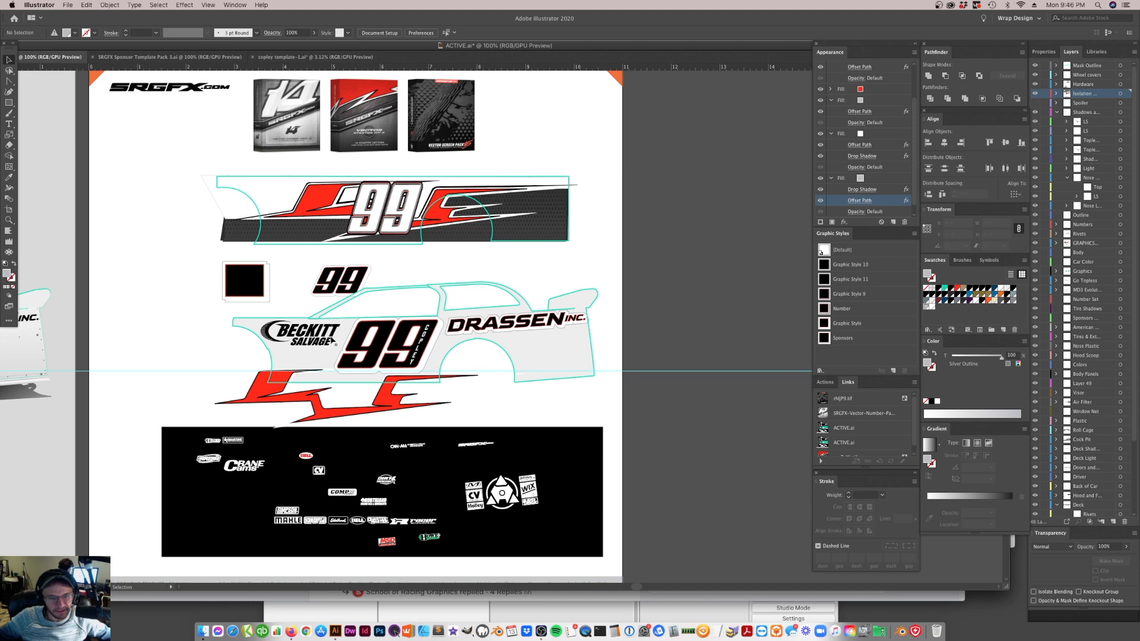
Clear the Drassen logo's appearance and give it a plain black fill
left_click(287, 344)
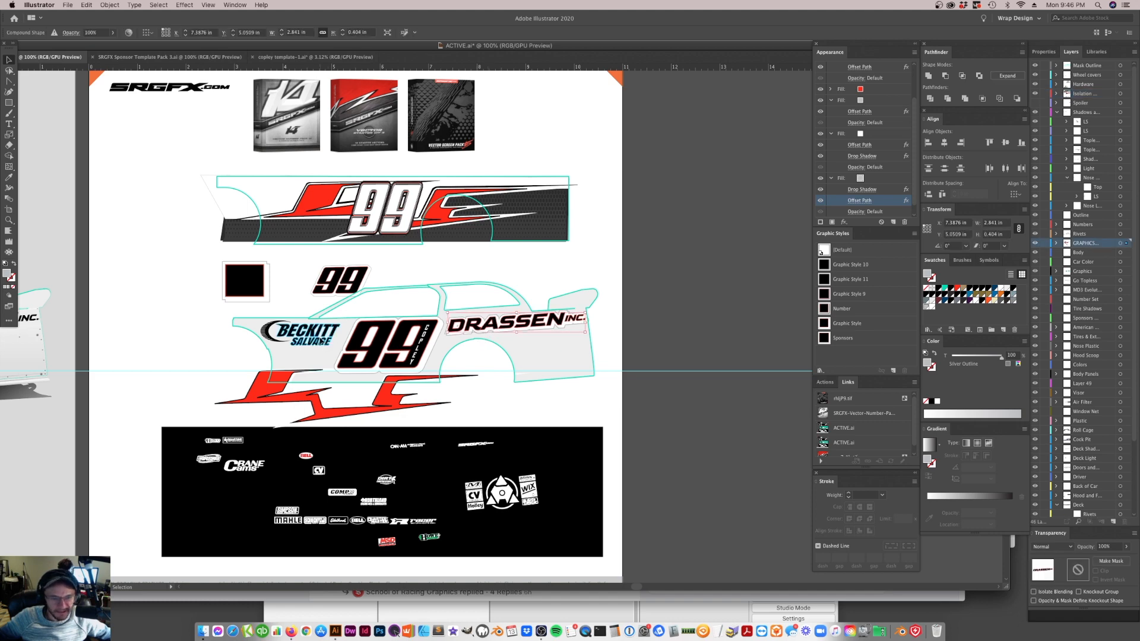
left_click(466, 326)
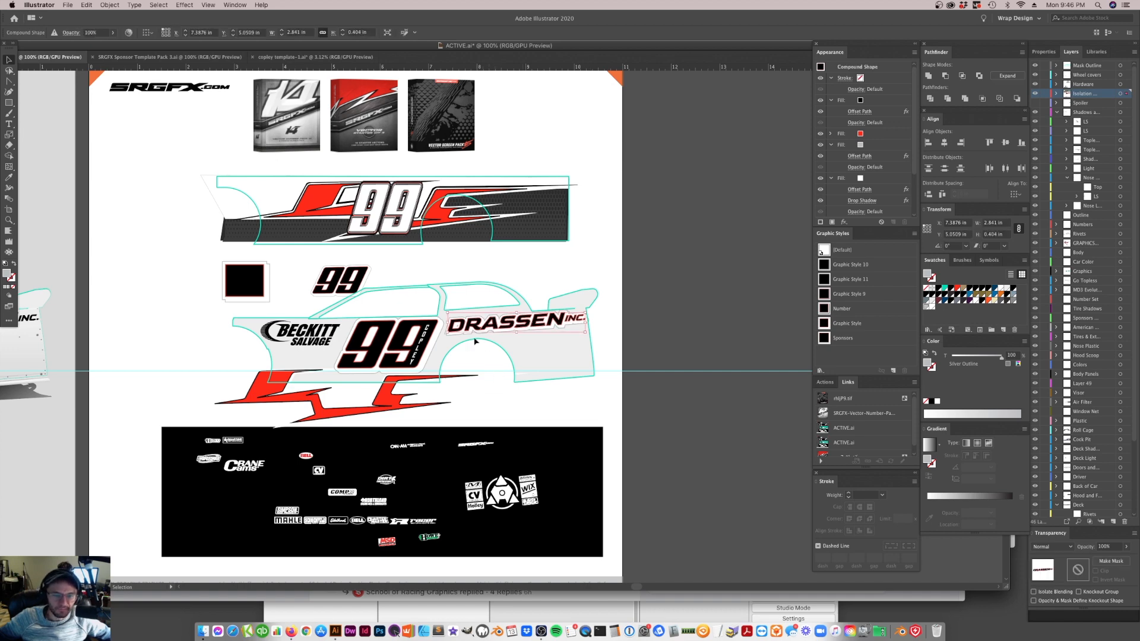
left_click(915, 234)
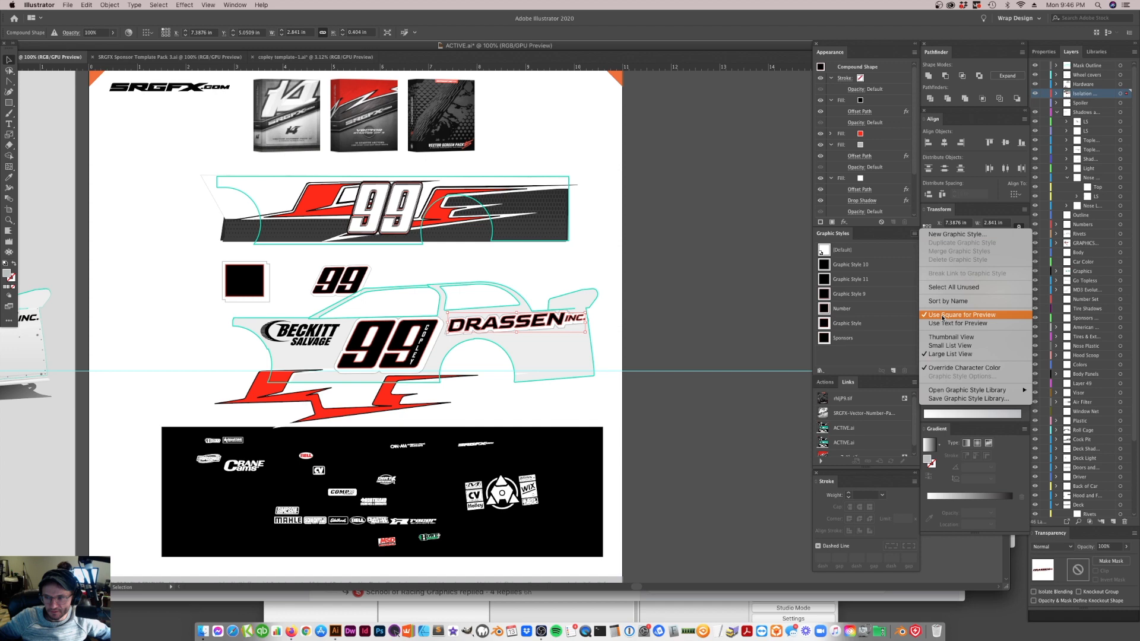
left_click(881, 236)
left_click(914, 52)
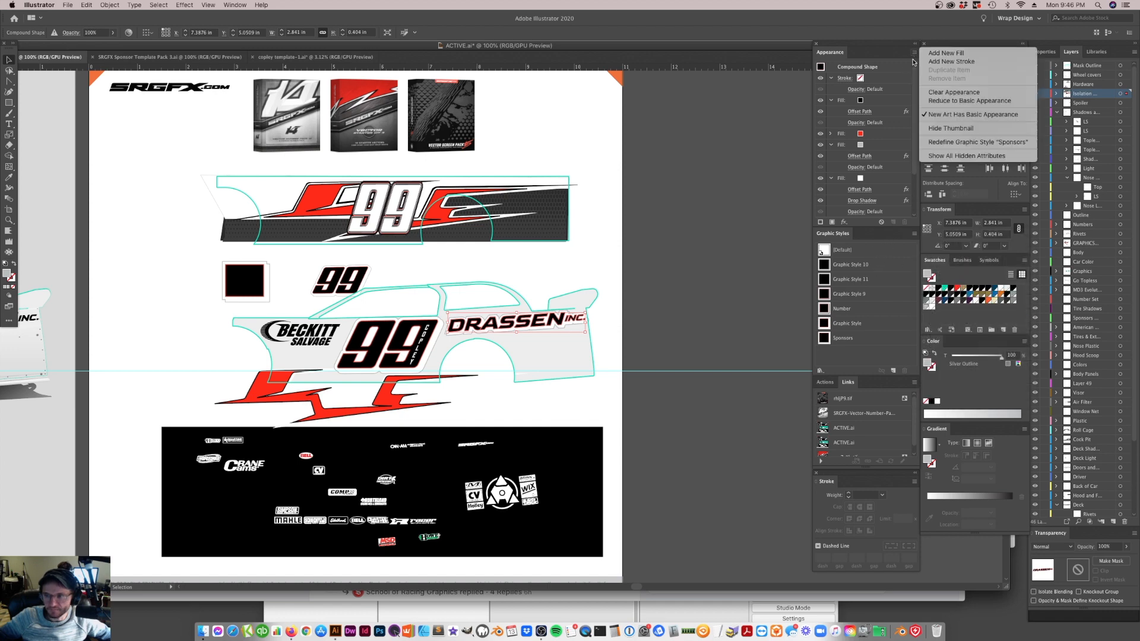
left_click(946, 92)
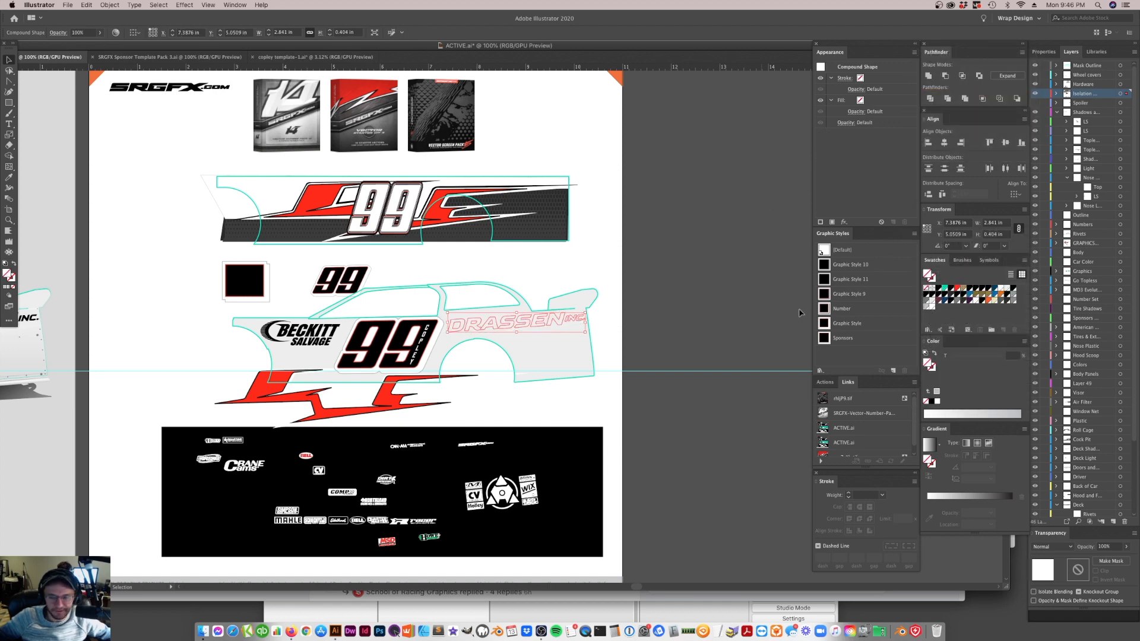
left_click(938, 289)
left_click(674, 332)
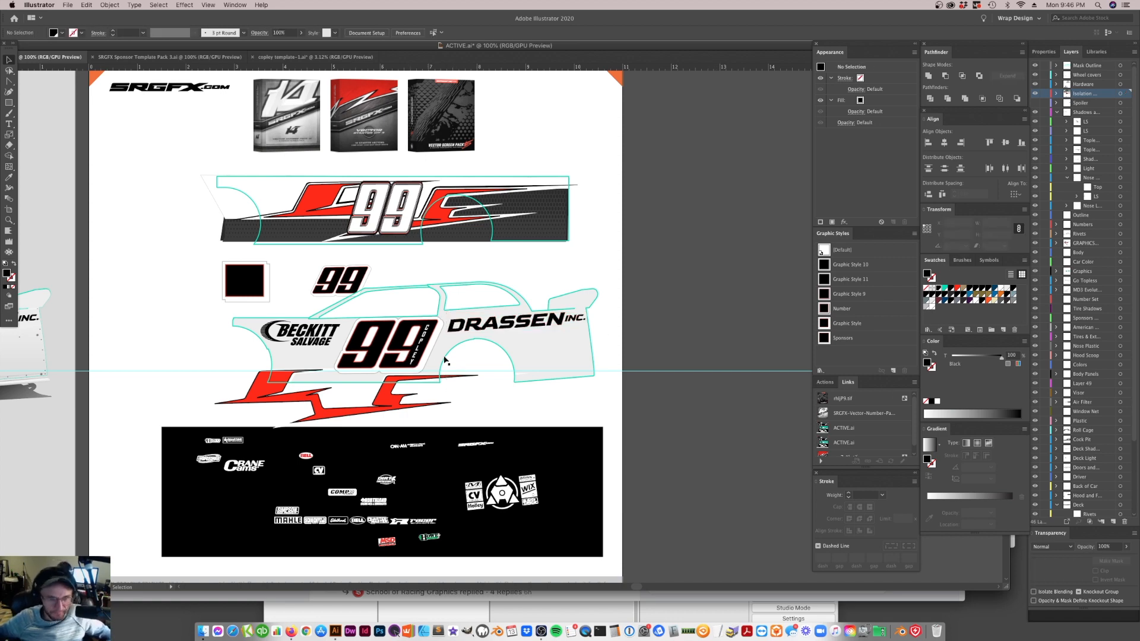
Lock the shapes behind the white 99 on the upper flat wrap, unlock everything again, and select both digits
left_click(400, 225)
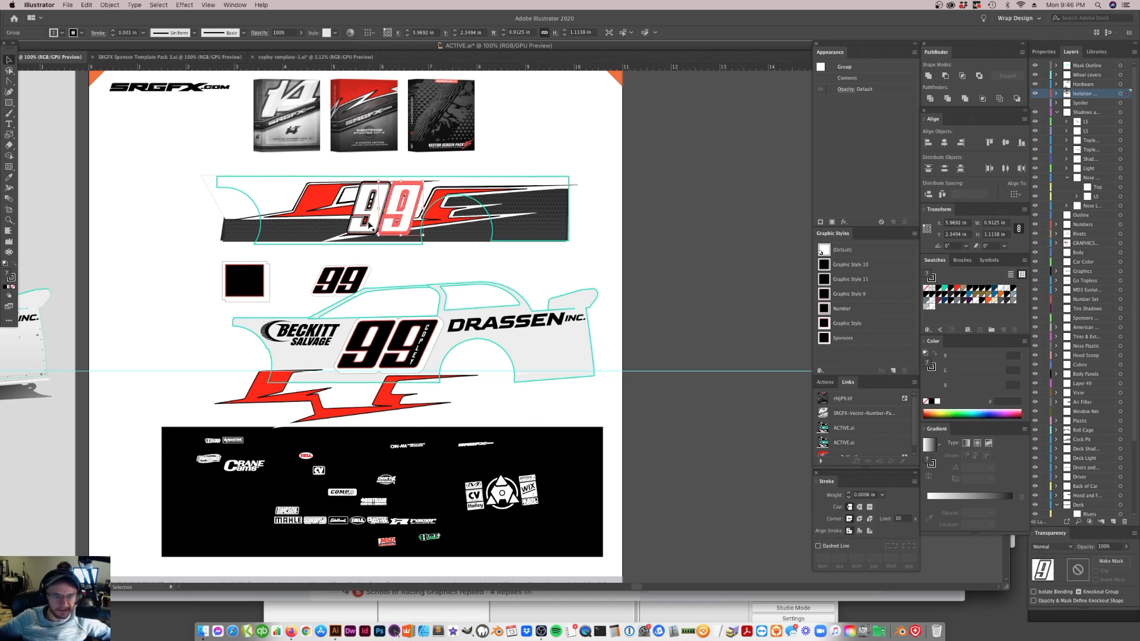
left_click(346, 200)
key("super+2")
left_click(349, 197)
key("super+2")
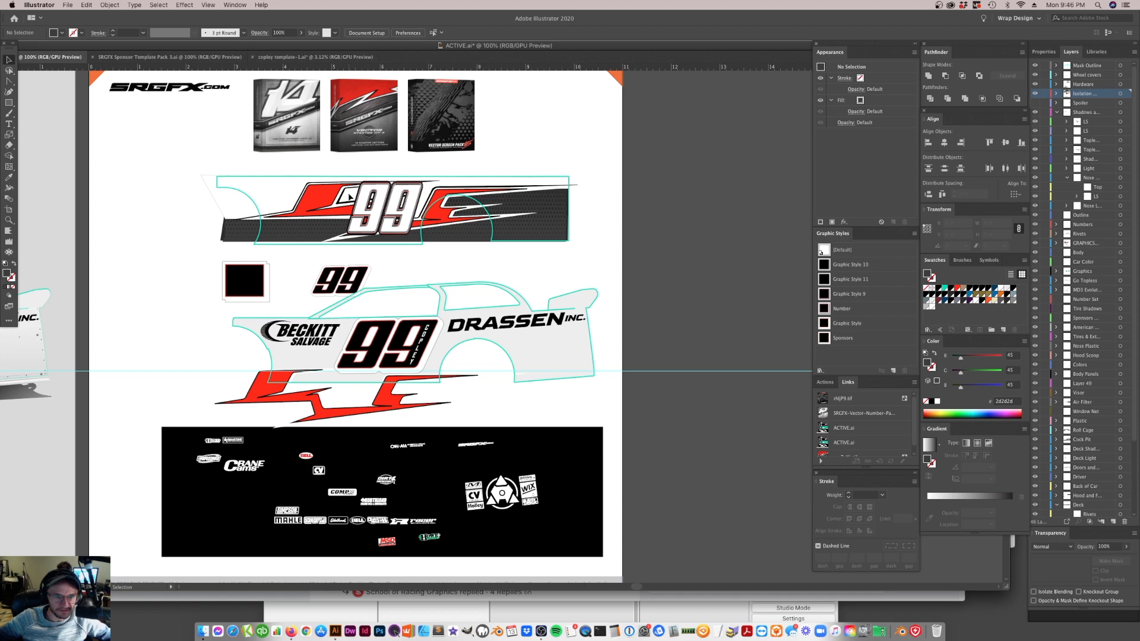
key("super+alt+2")
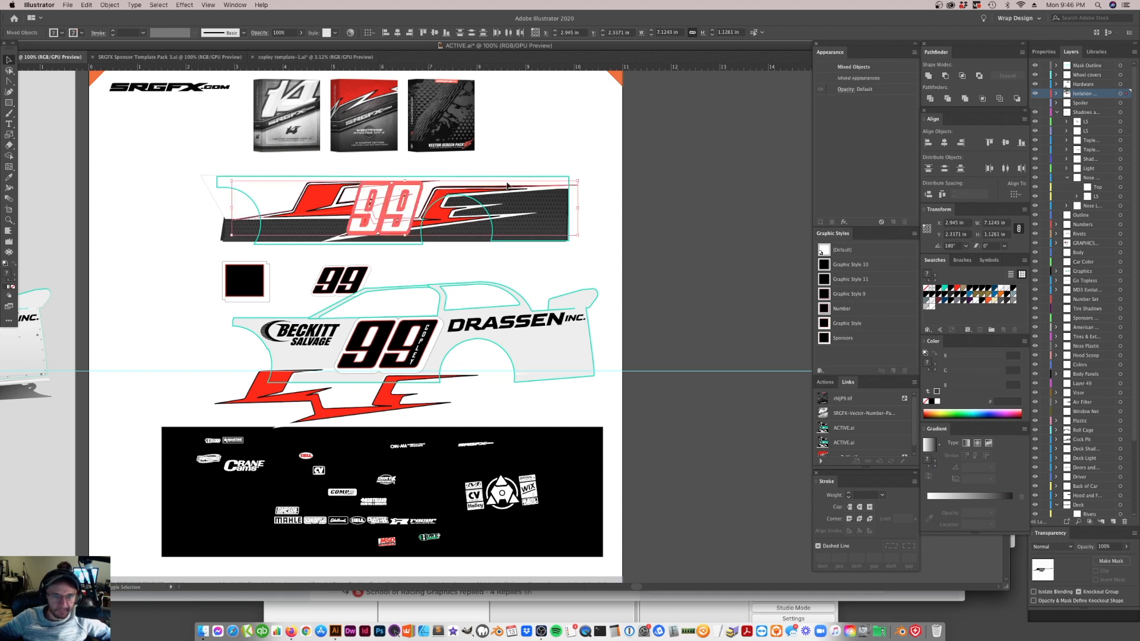
left_click_drag(382, 215, 315, 188)
key("super+z")
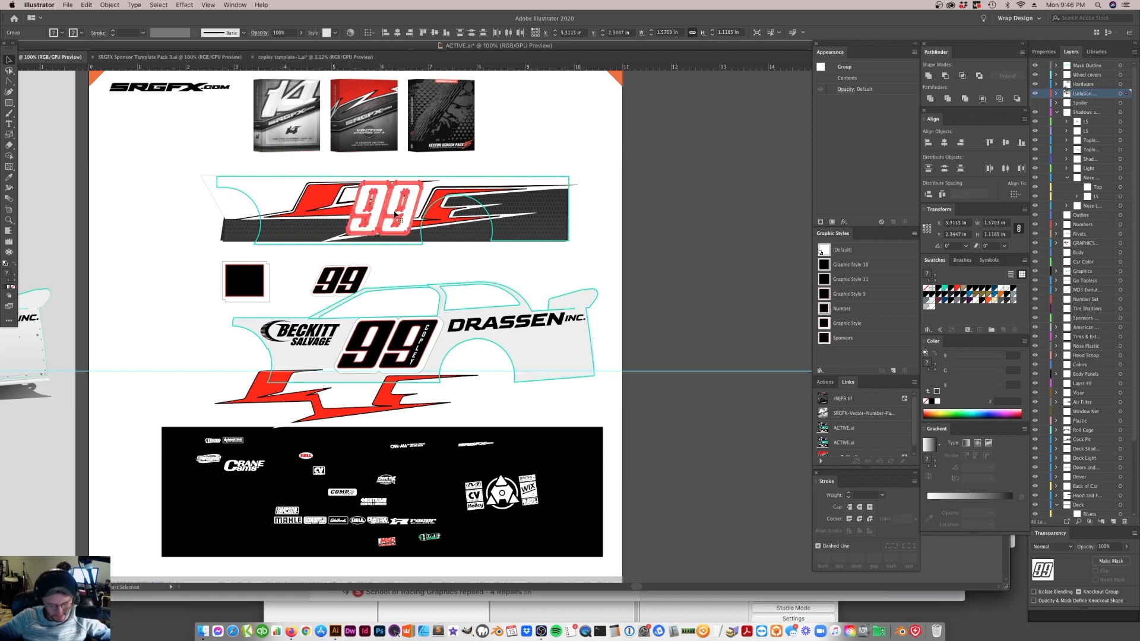
Try replacing the white 99 on the upper flat wrap with a copy of the car's black 99, and undo the swap
left_click_drag(411, 232, 624, 196)
left_click(399, 349)
left_click_drag(399, 349, 411, 204)
left_click(547, 187)
left_click(610, 274)
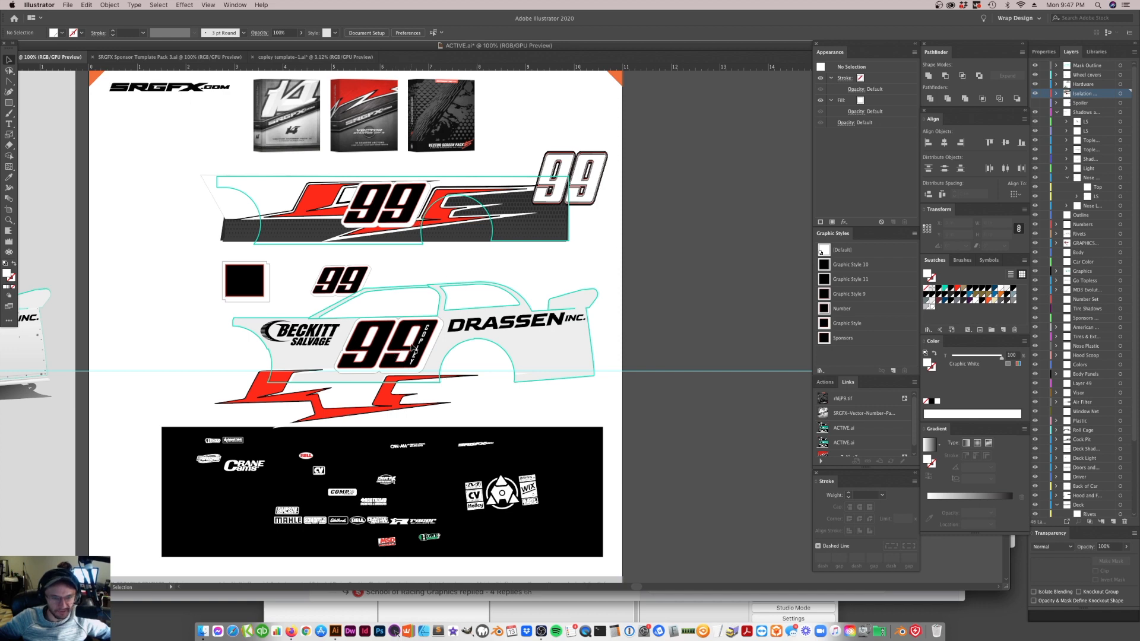
left_click(385, 208)
key("super+z")
key("super+z")
key("super+z")
key("super+z")
key("super+z")
key("super+z")
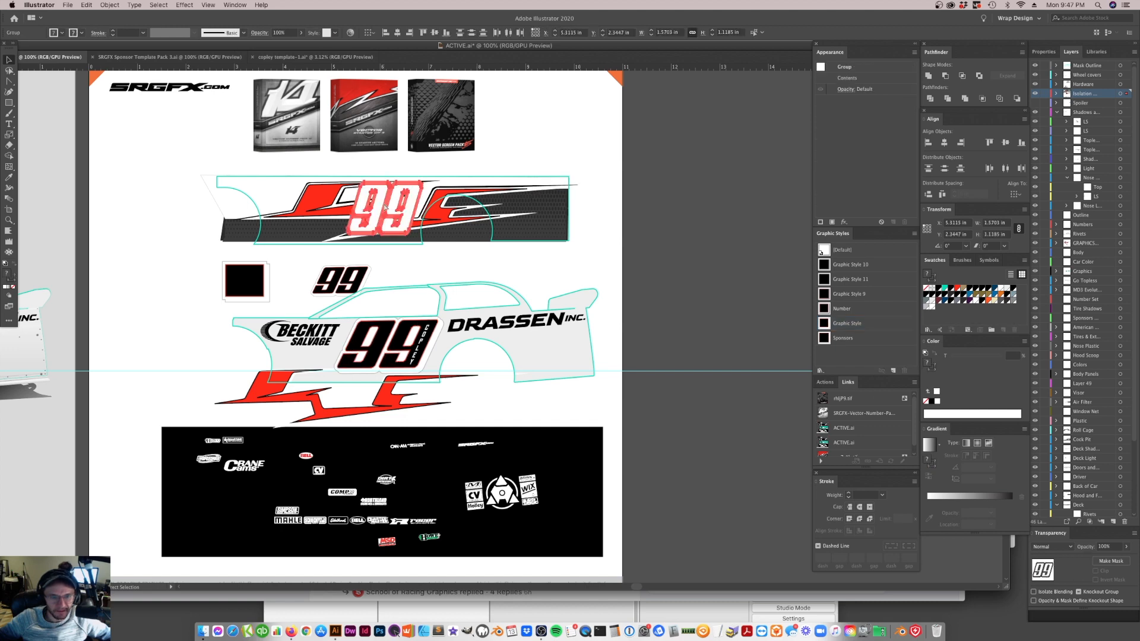
Move the red stripe graphic from below the car onto the car's side, behind the 99
left_click(464, 379)
left_click_drag(403, 406, 441, 361)
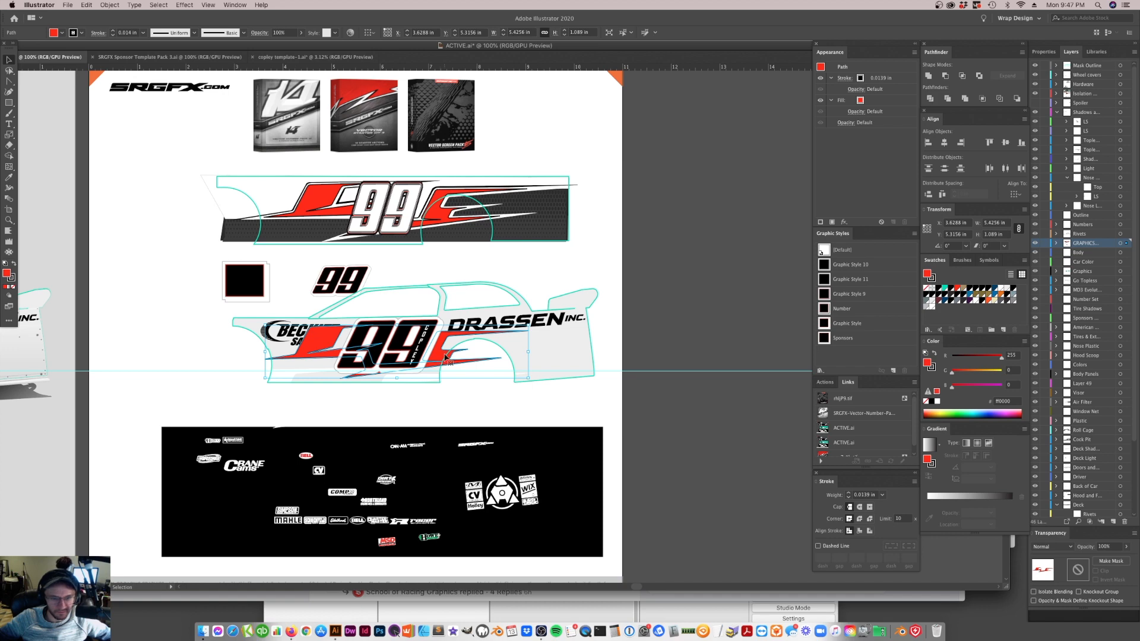
left_click_drag(440, 357, 457, 353)
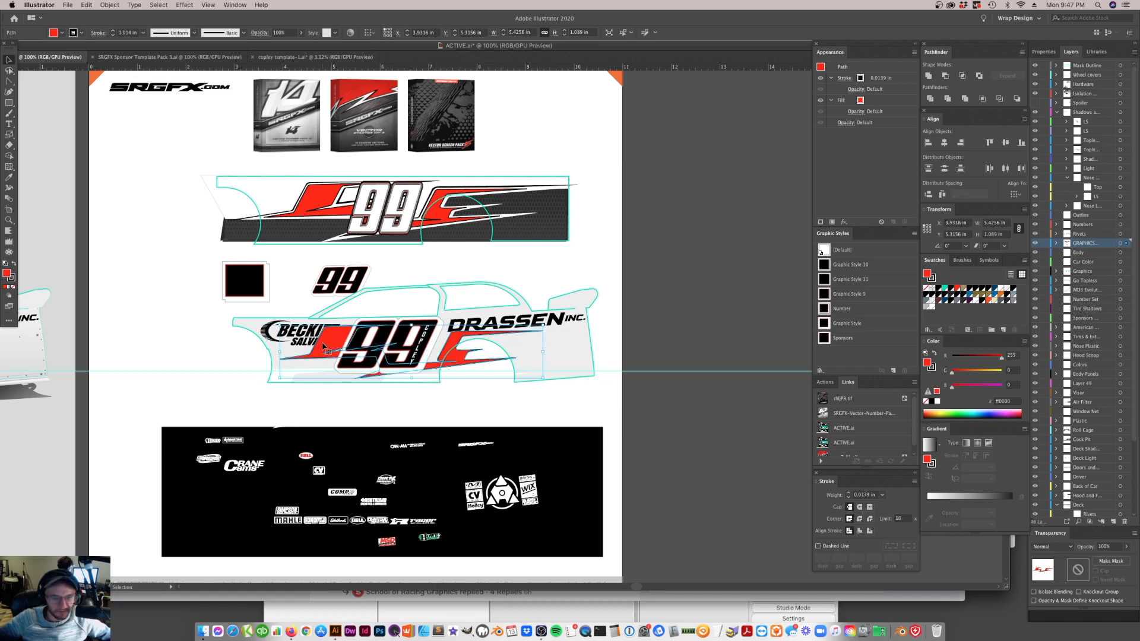
Delete the leftover white stripe backing shape below the car
left_click(319, 375)
left_click(292, 382)
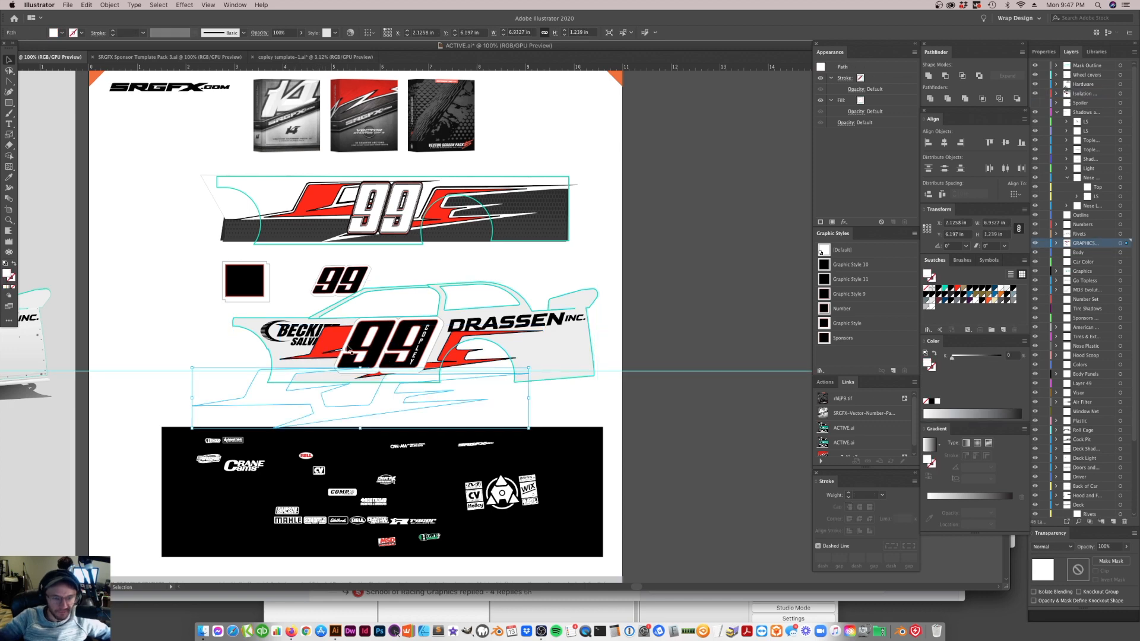
key("Delete")
Reposition the red stripe graphic higher on the car's side, around the 99 as on the upper flat wrap
left_click(7, 219)
left_click(442, 330)
left_click(361, 316)
left_click(9, 59)
left_click(330, 319)
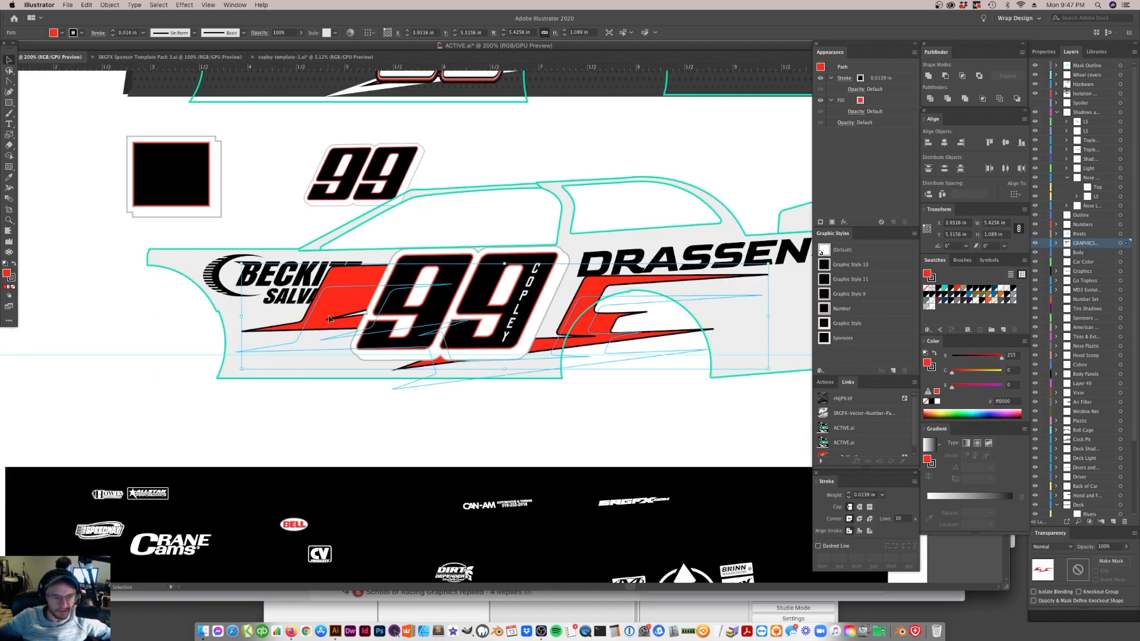
left_click_drag(330, 319, 354, 321)
scroll(521, 367, "up", 5)
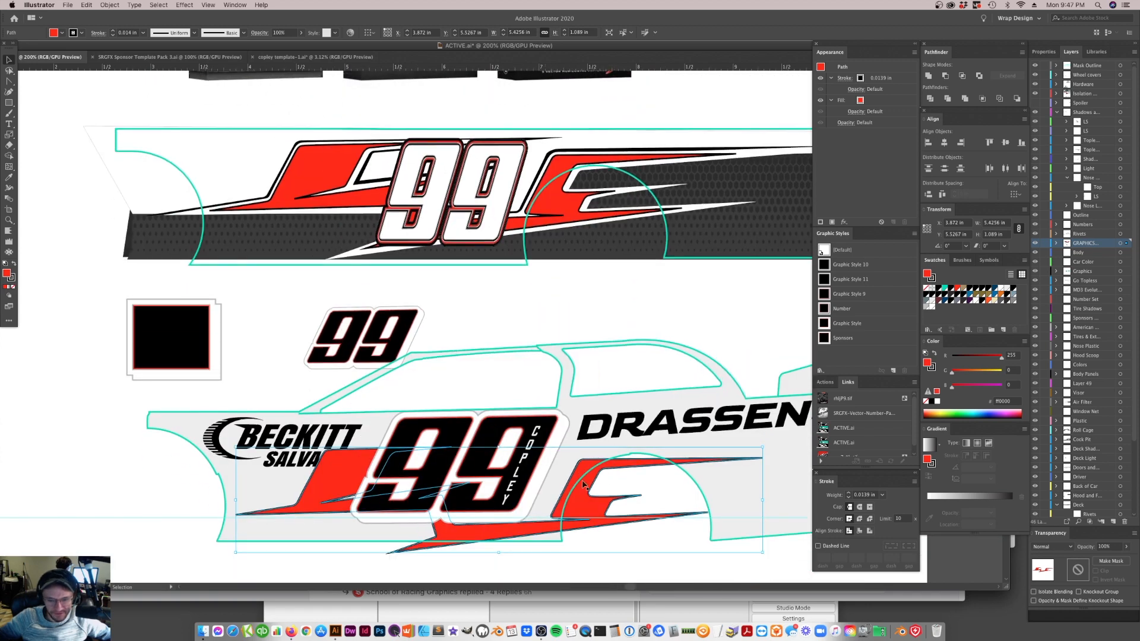
left_click_drag(593, 507, 586, 479)
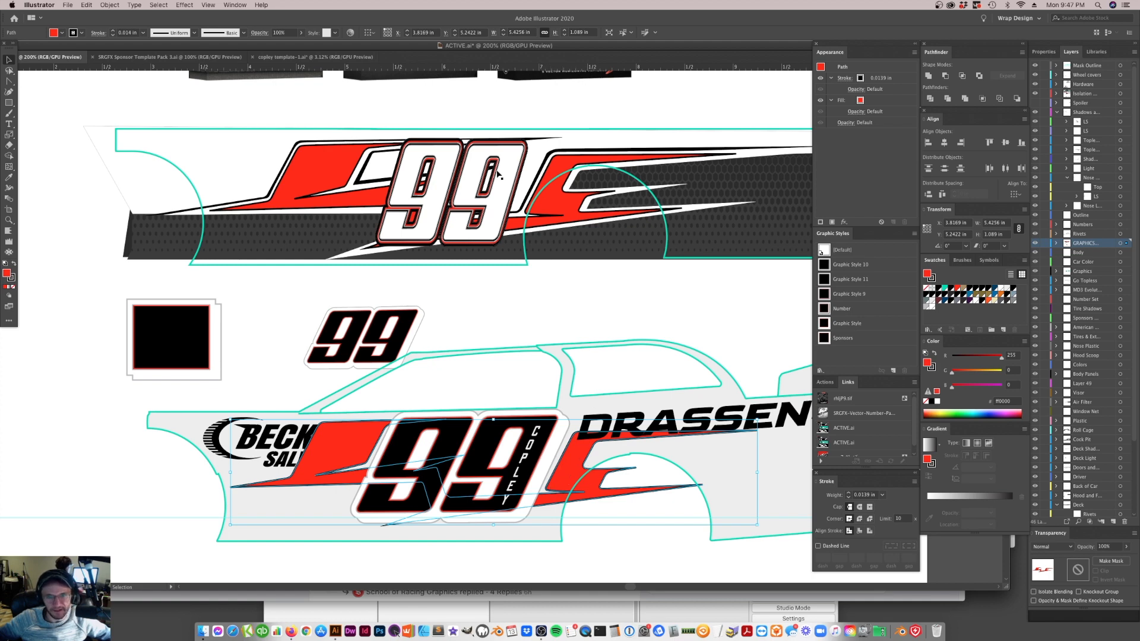
left_click(550, 169)
left_click(551, 171)
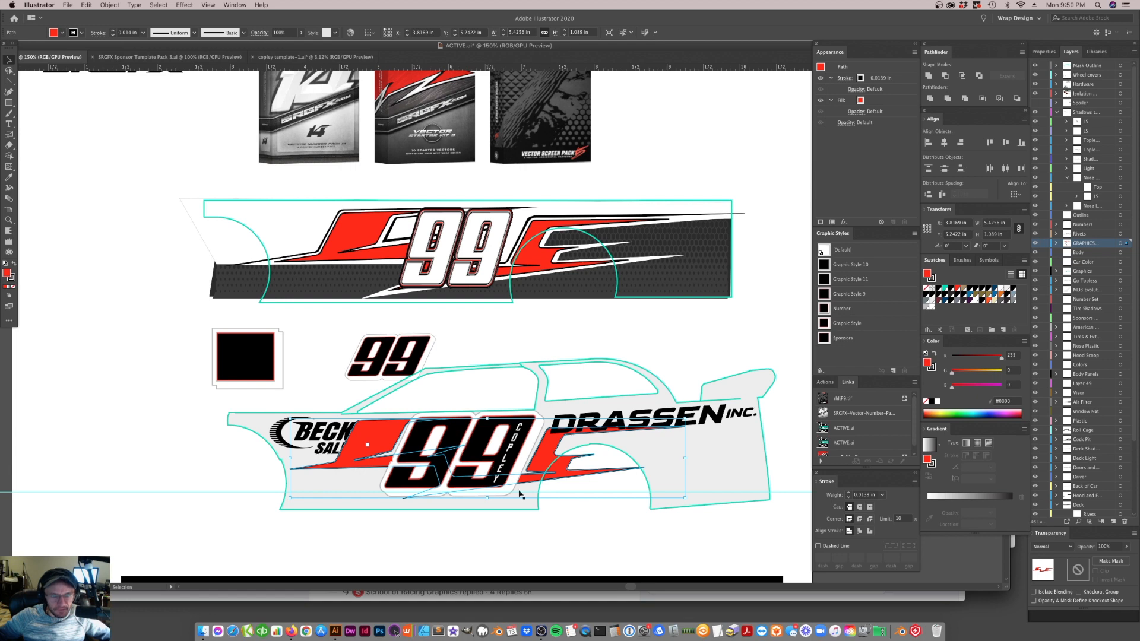
left_click(569, 518)
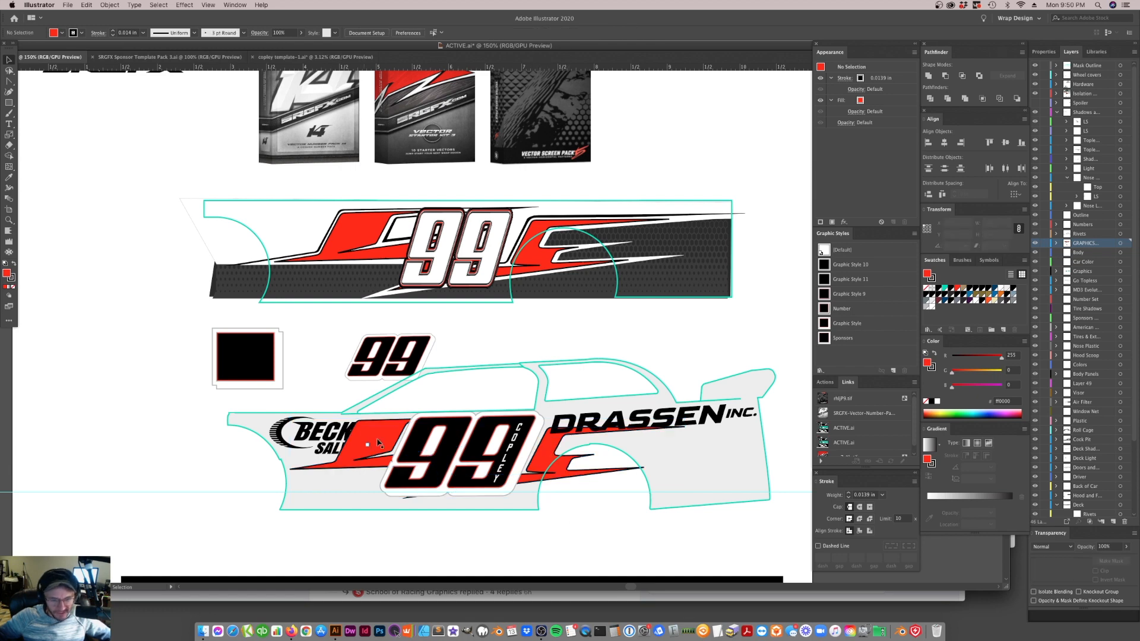
Isolate the red stripe graphic and shear it by -3° along the horizontal axis
double_click(420, 484)
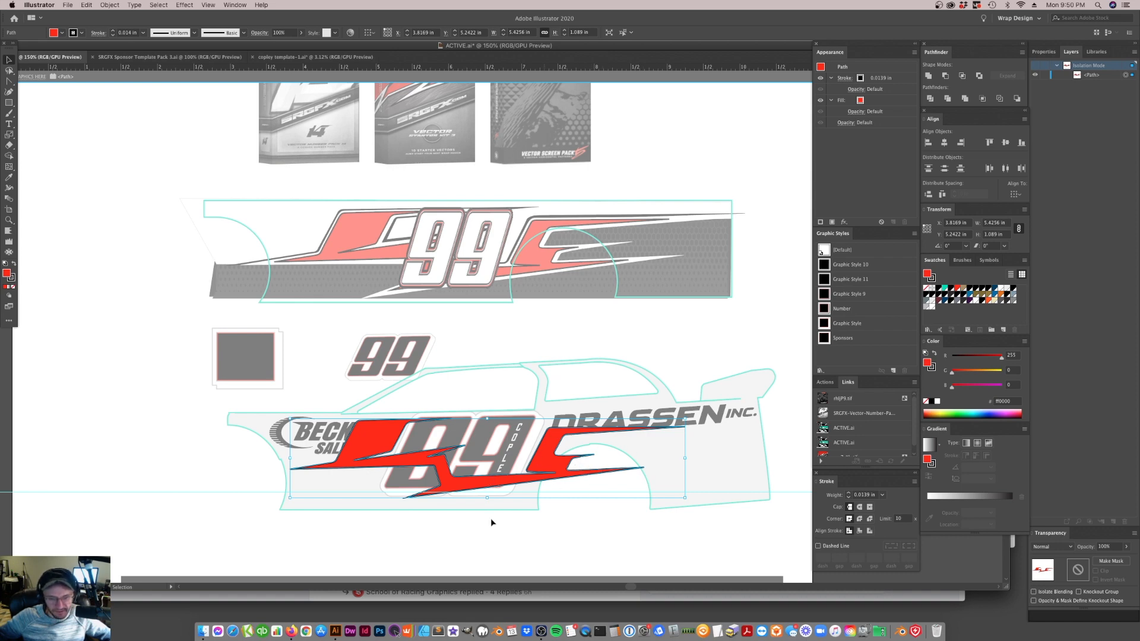
left_click(9, 220)
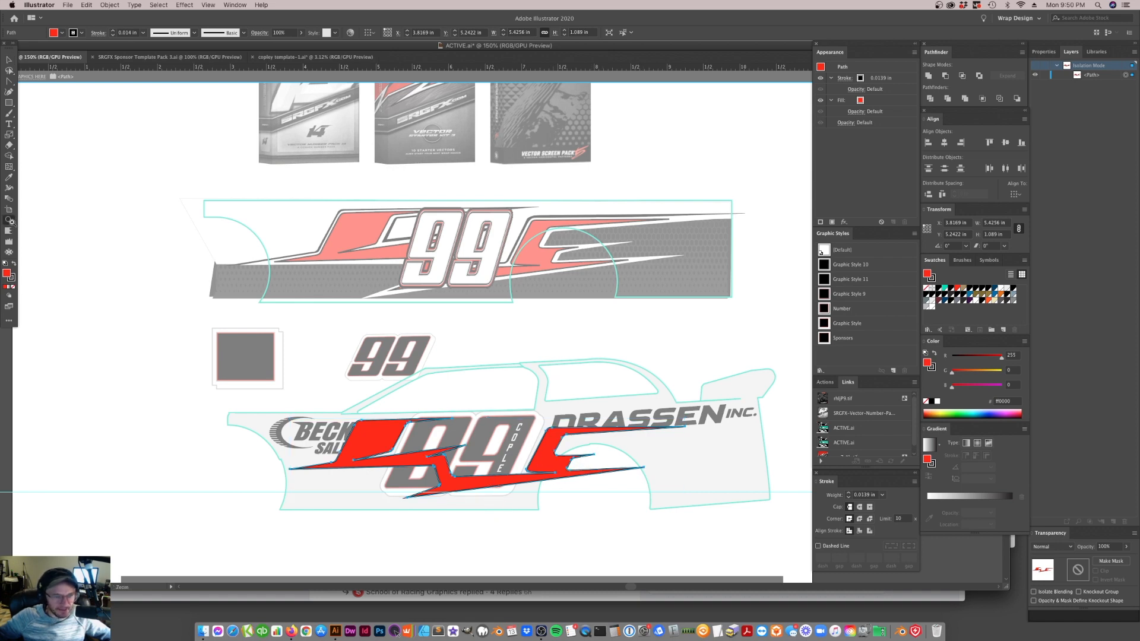
left_click(497, 484)
left_click(493, 449)
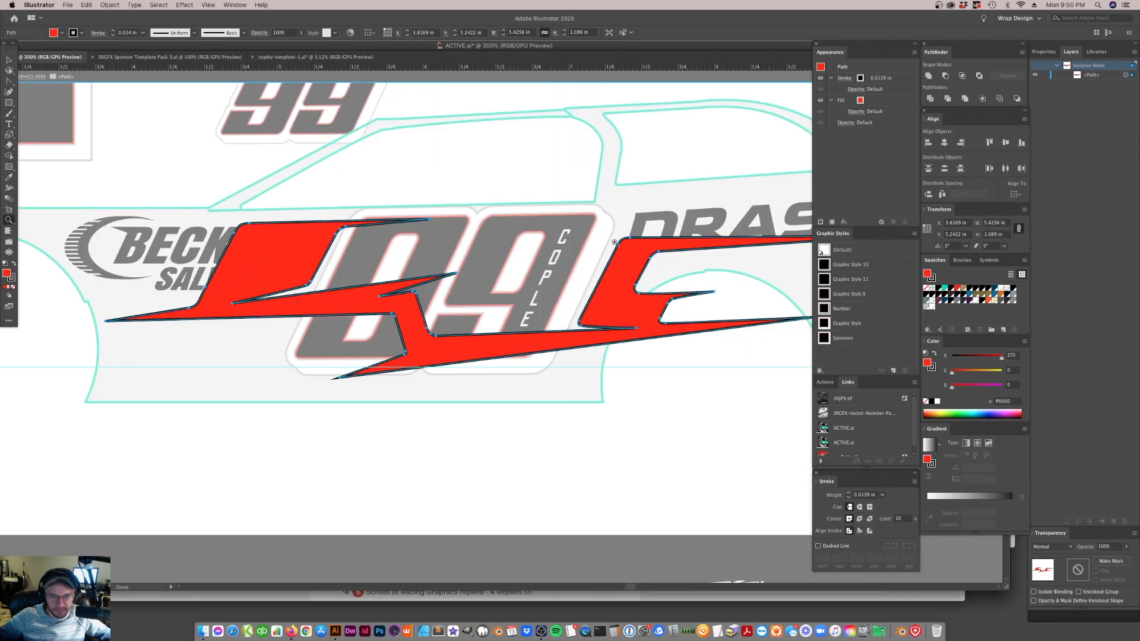
left_click(9, 59)
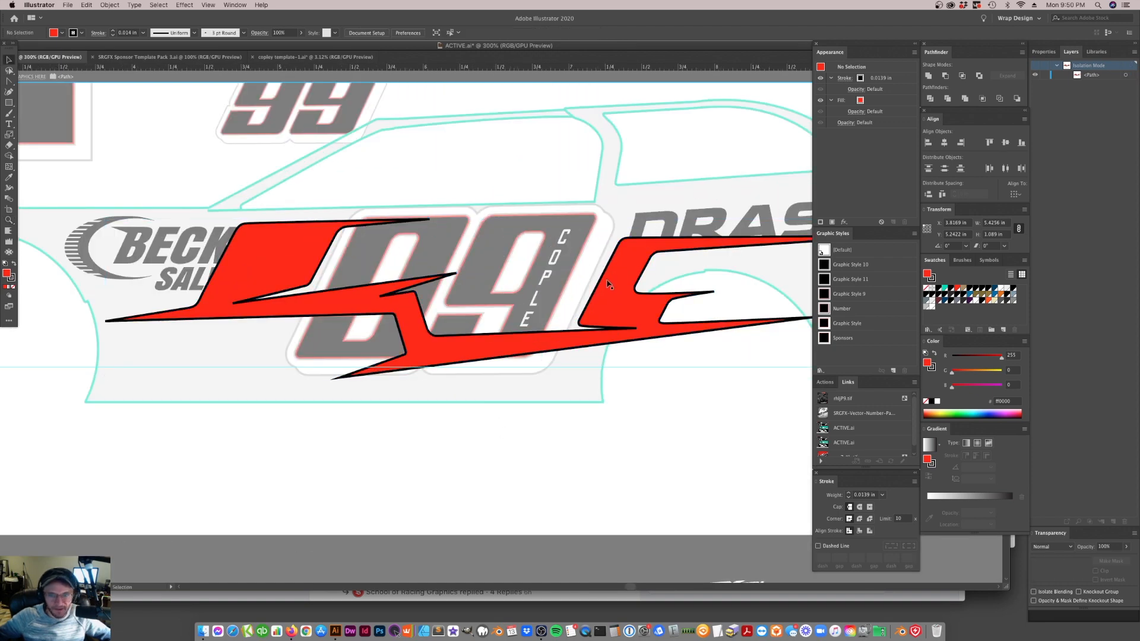
right_click(632, 346)
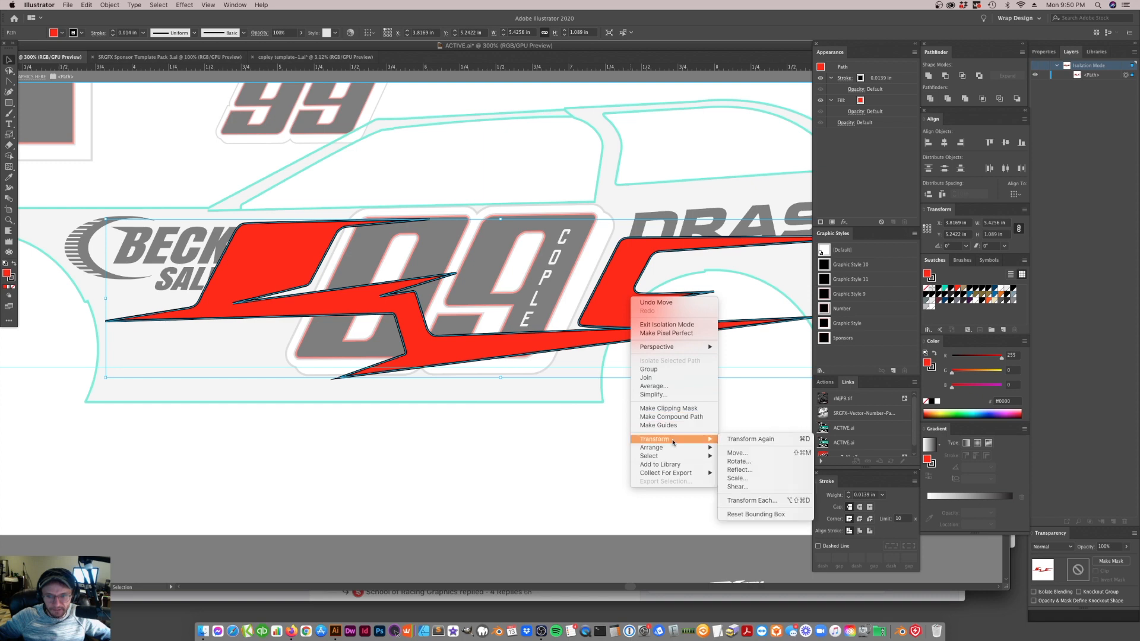
left_click(784, 487)
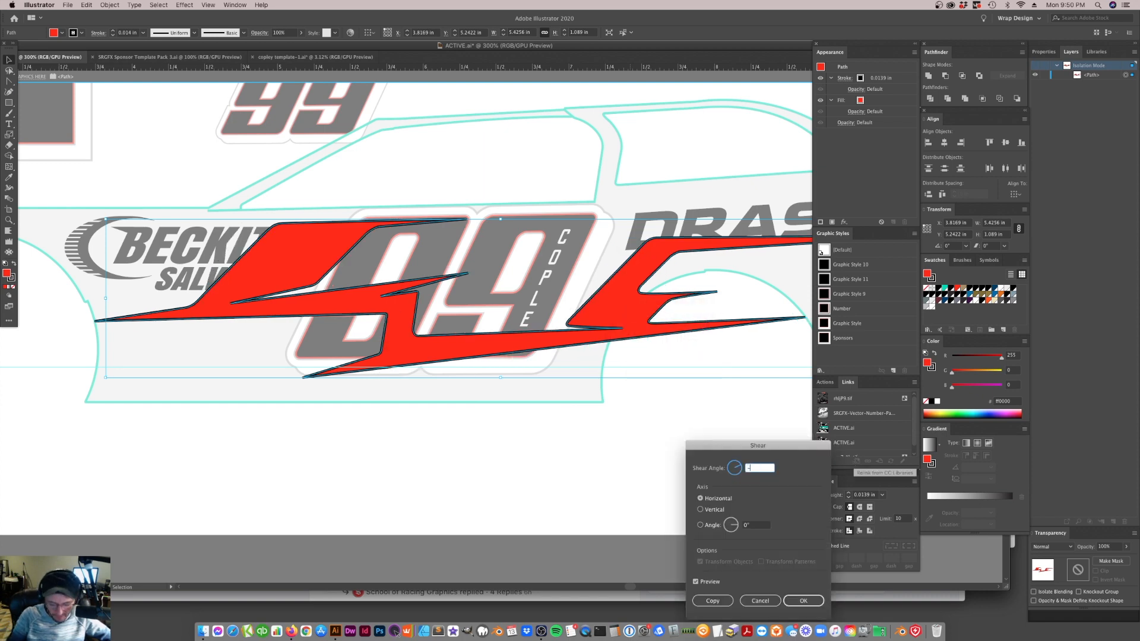
left_click(697, 582)
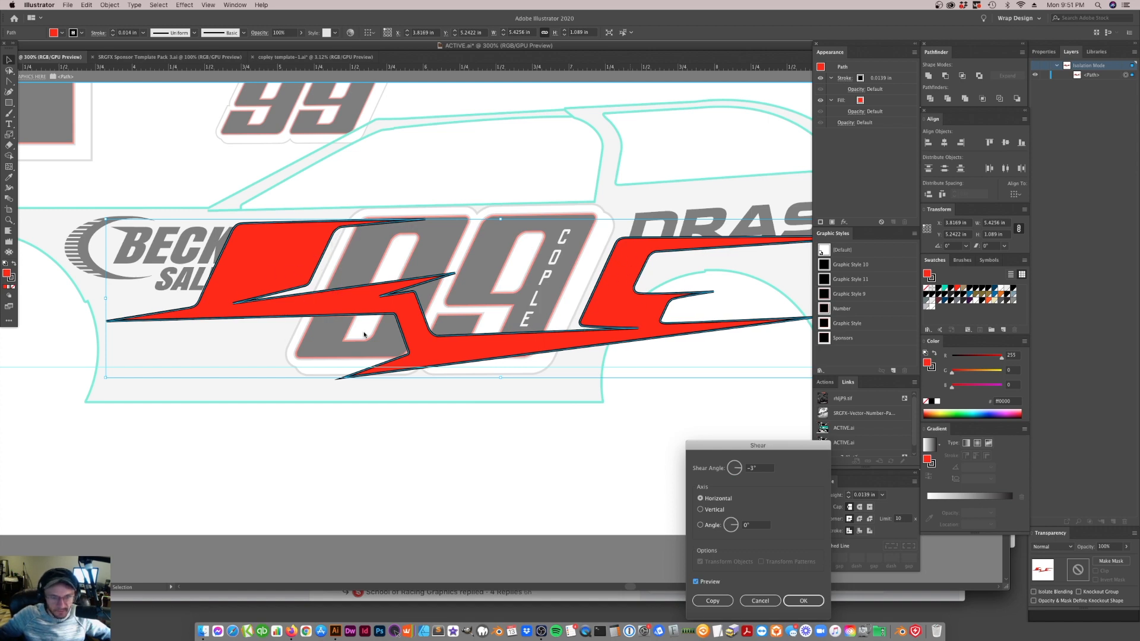
left_click(803, 601)
left_click(558, 446)
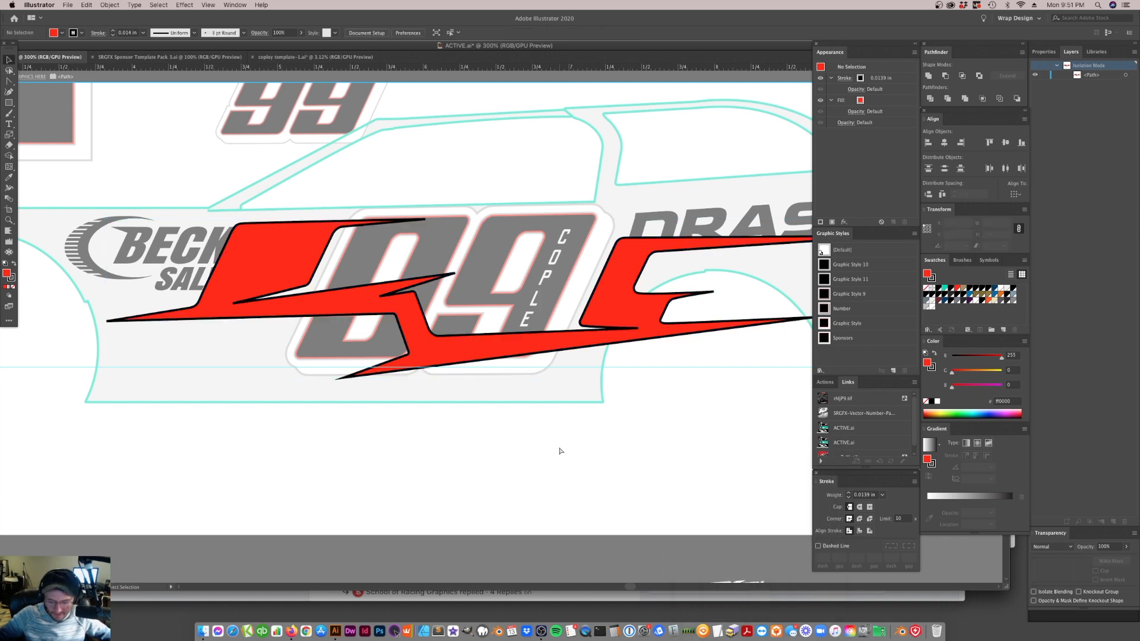
Enlarge the red stripe graphic to about 7.82 by 1.58 in and reposition it across the car's side around the 99
key("super+minus")
key("v")
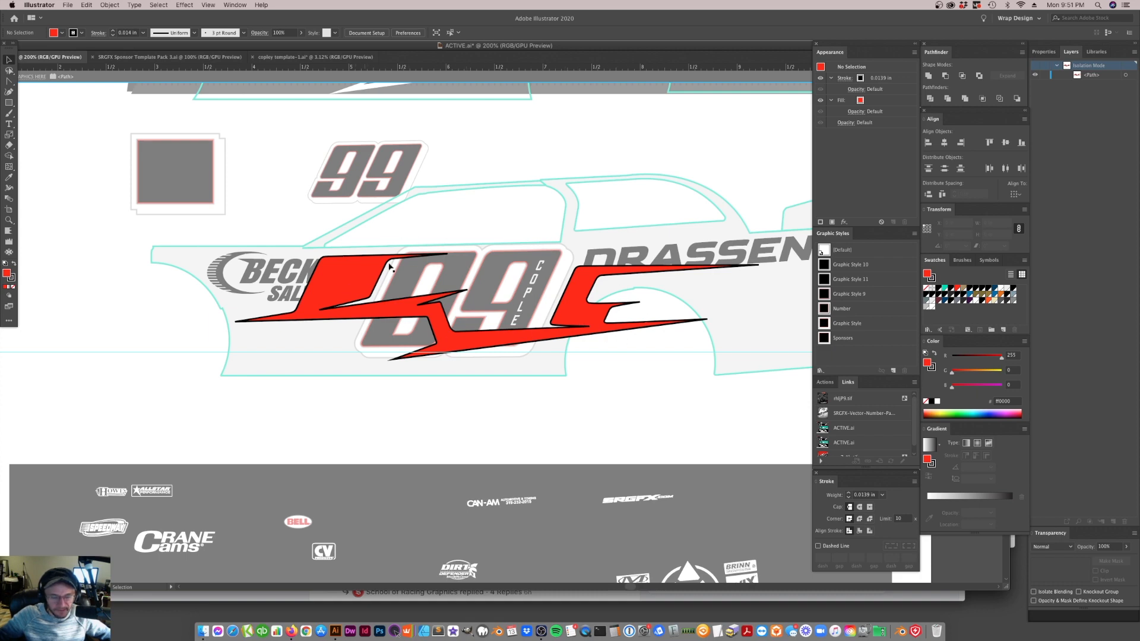
left_click(421, 320)
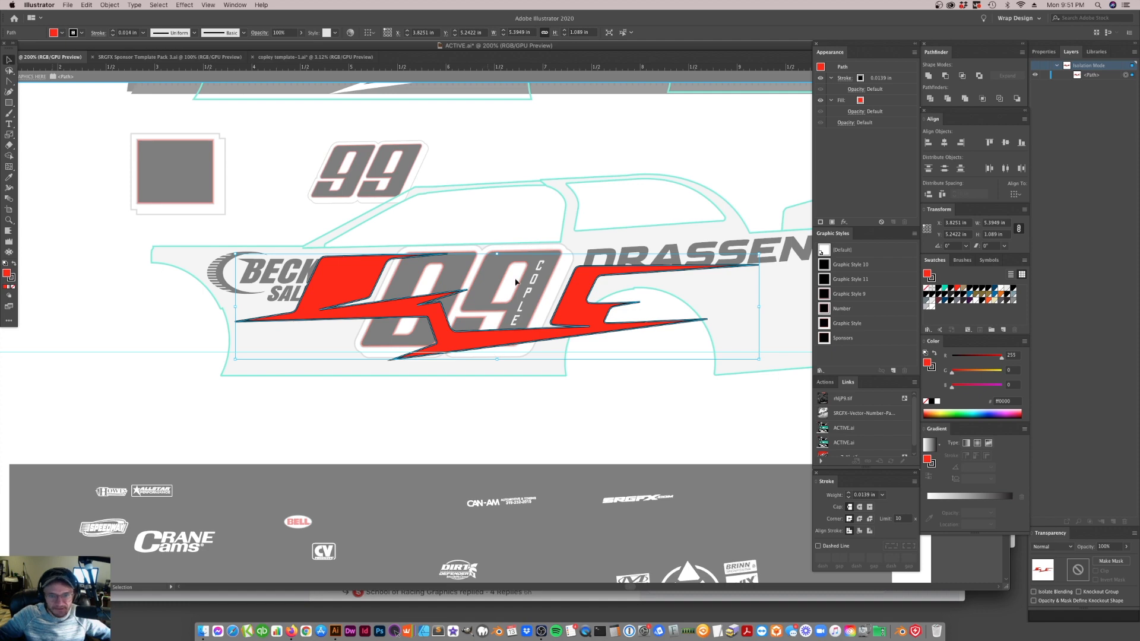
left_click_drag(235, 307, 1, 310)
left_click_drag(505, 326, 591, 354)
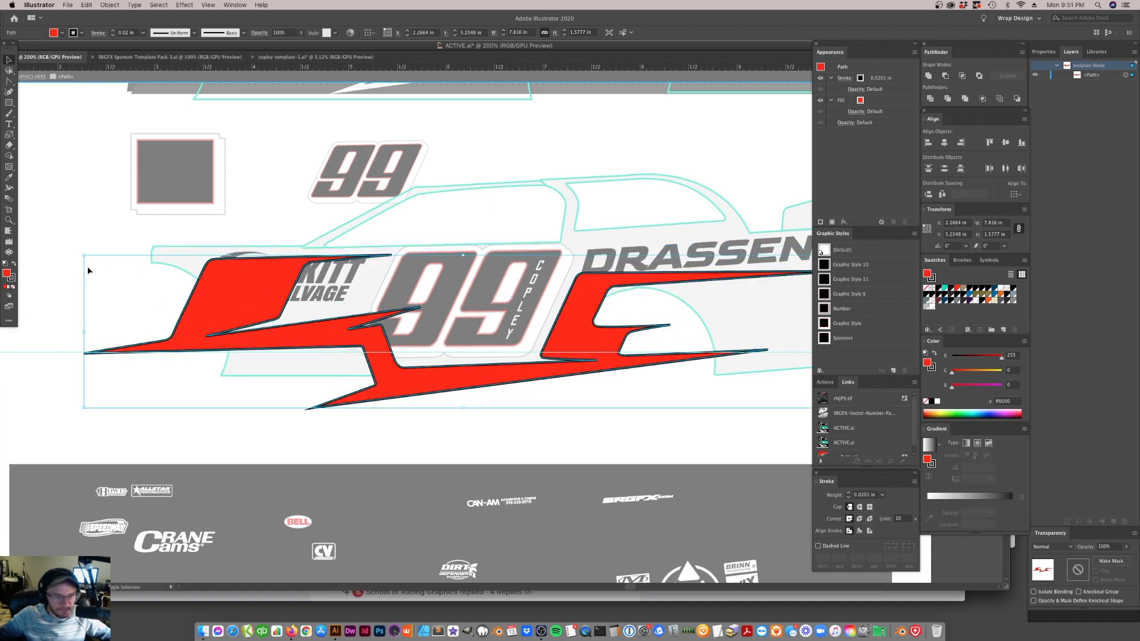
Scale the red stripe graphic up to about 8.47 by 1.71 in and reposition it across the car's side around the 99
left_click_drag(84, 333, 21, 331)
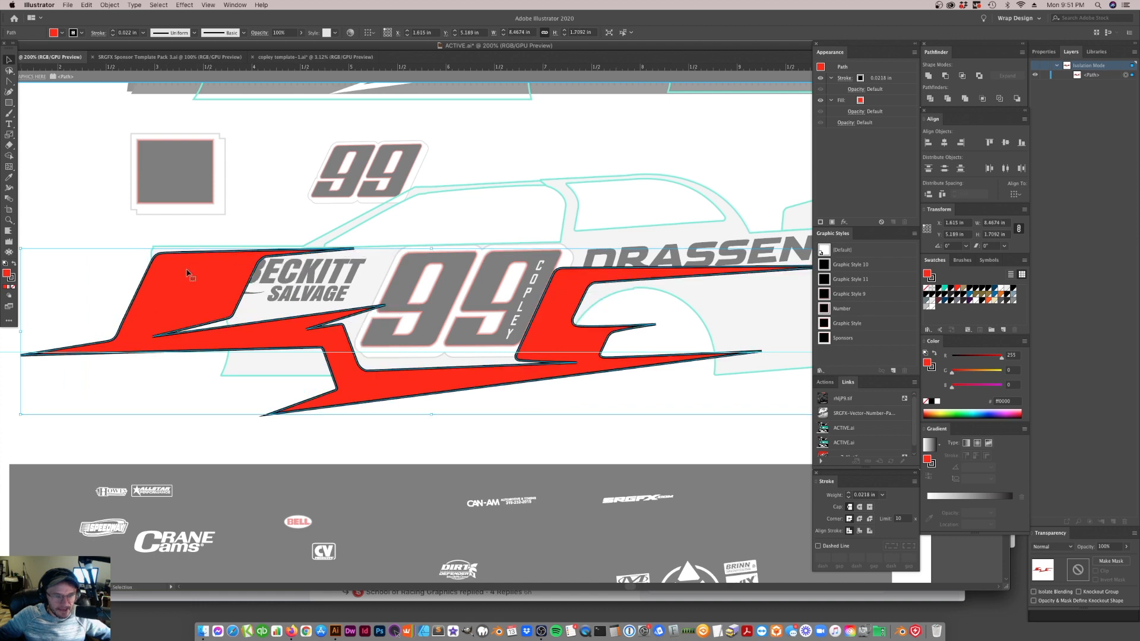
left_click_drag(562, 350, 588, 348)
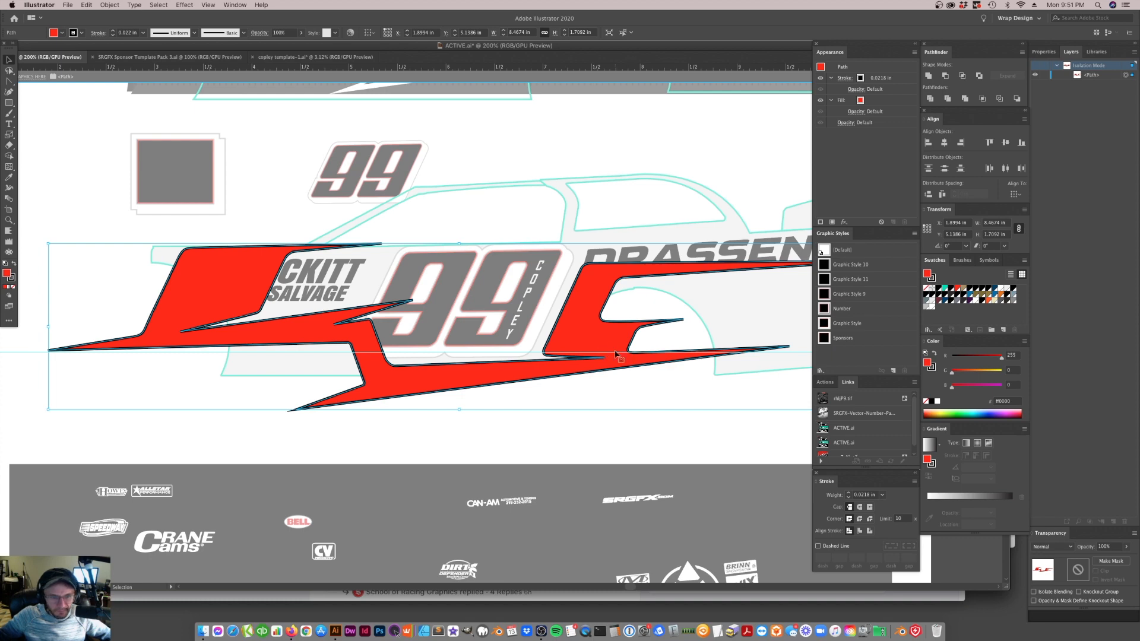
Examine the enlarged red stripe graphic on the car and compare its layout with the flat wrap above
key("a")
key("super+minus")
key("super+minus")
key("v")
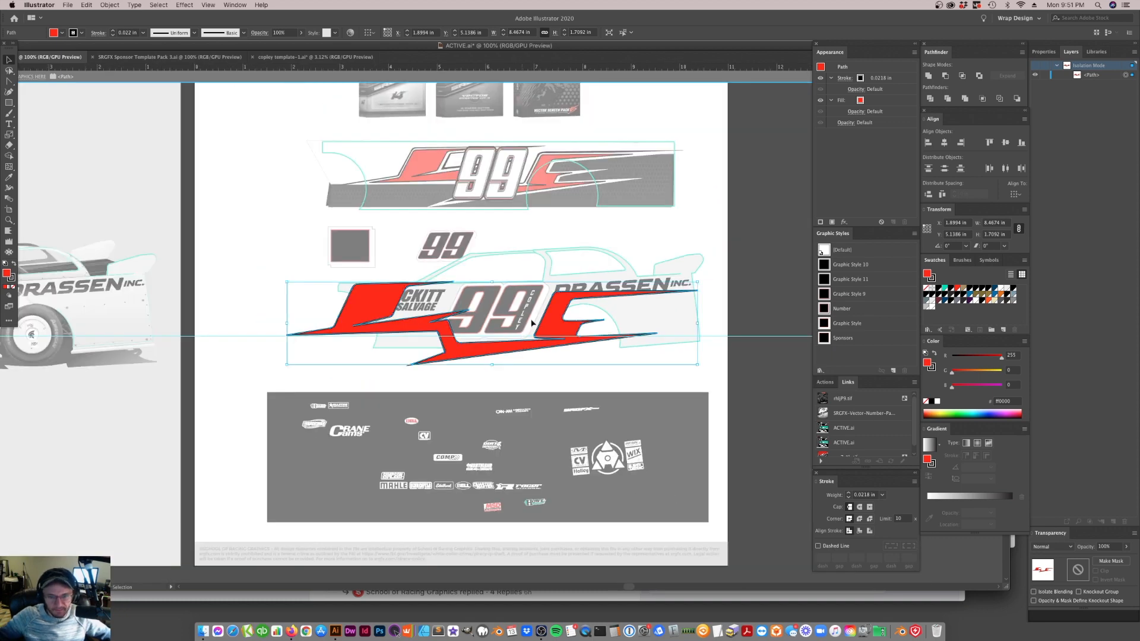
scroll(589, 313, "up", 1)
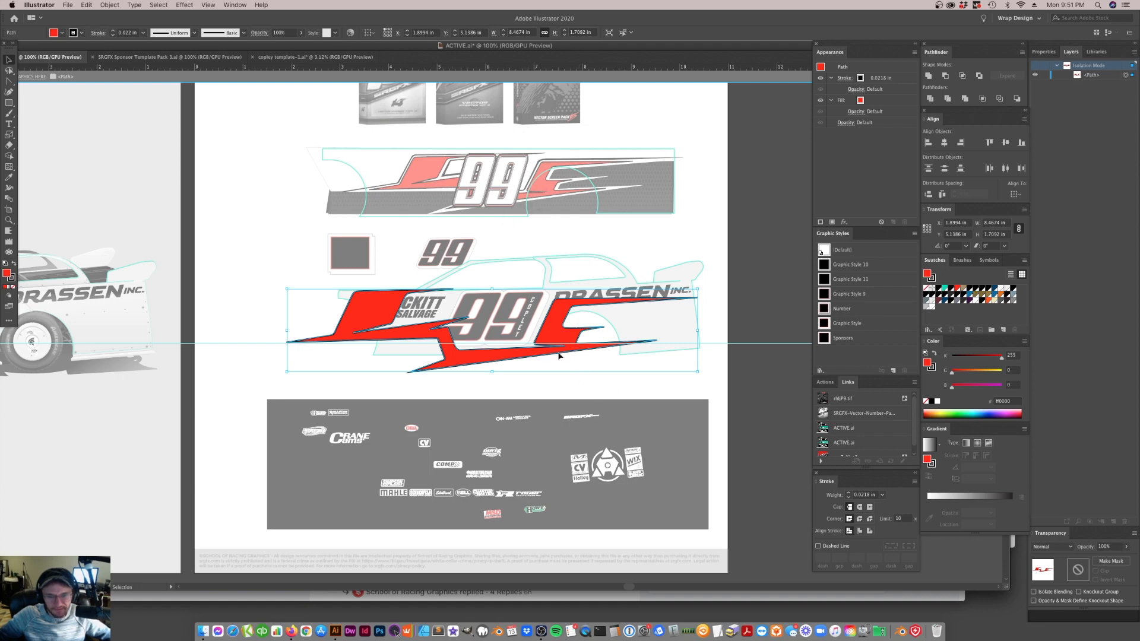
scroll(564, 351, "up", 4)
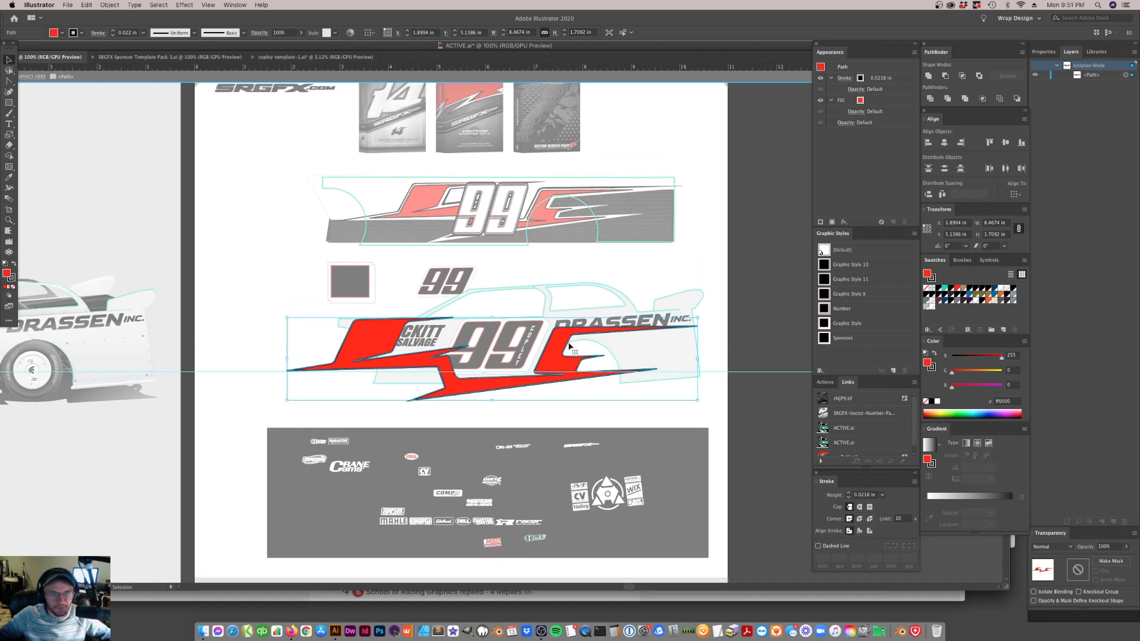
scroll(569, 346, "up", 6)
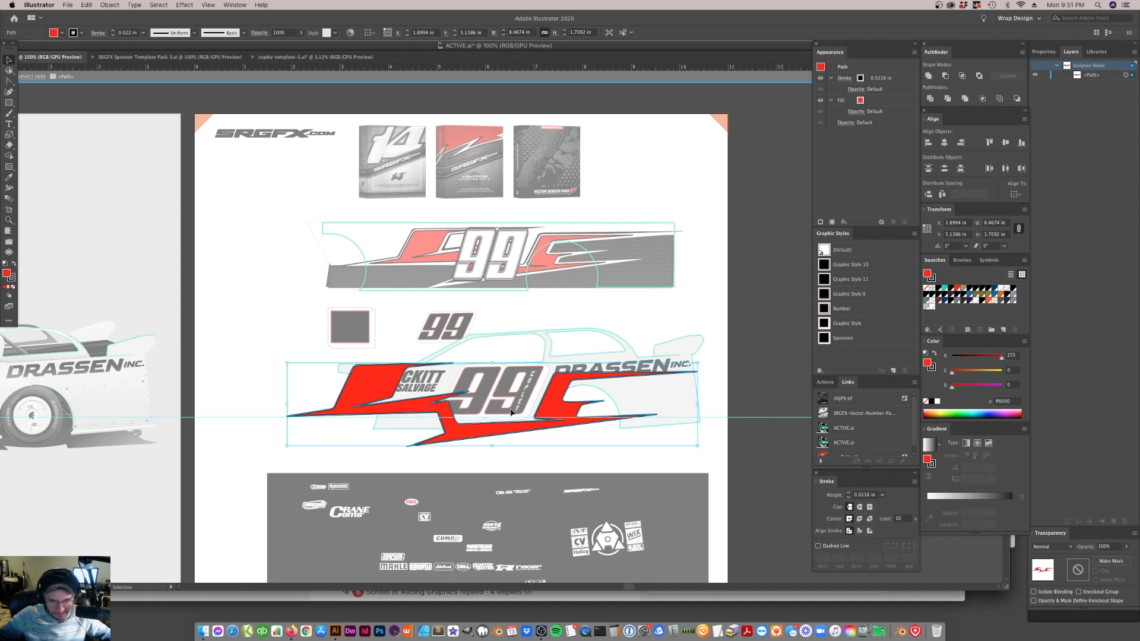
left_click(9, 220)
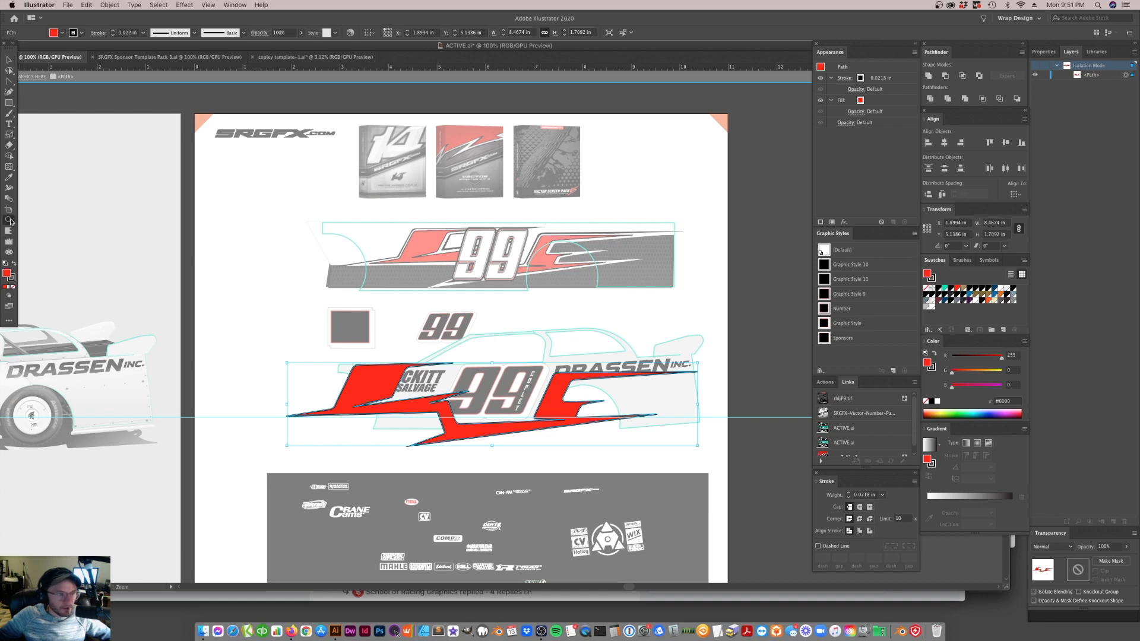
left_click(523, 409)
scroll(537, 333, "up", 2)
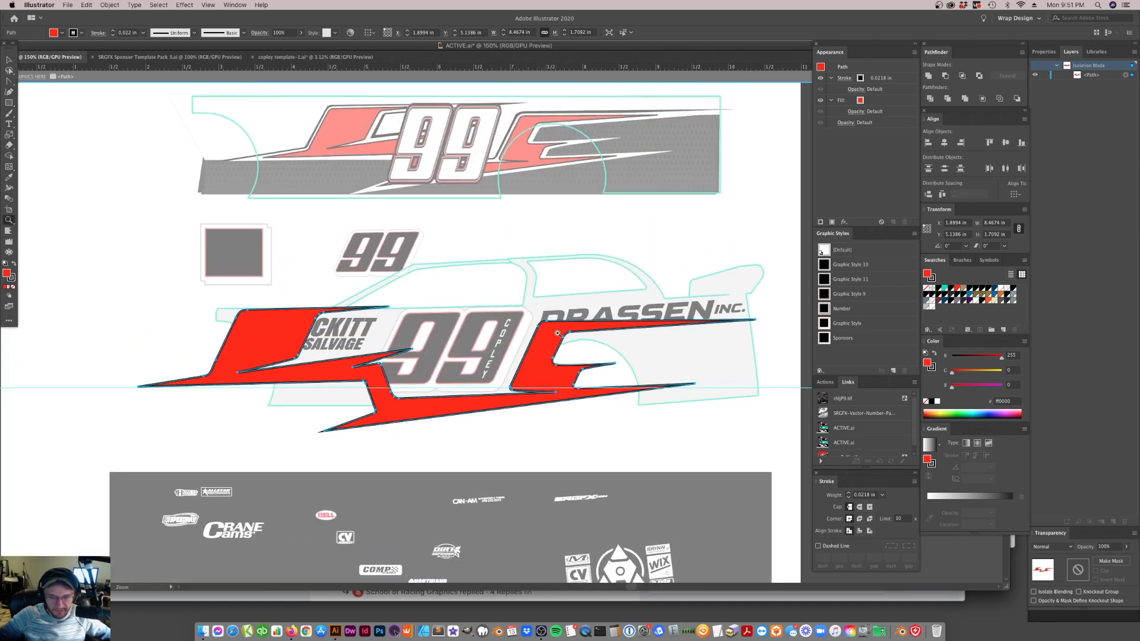
Try to shift only the rear section of the red stripe graphic along the car's side, and undo the shifts
key("a")
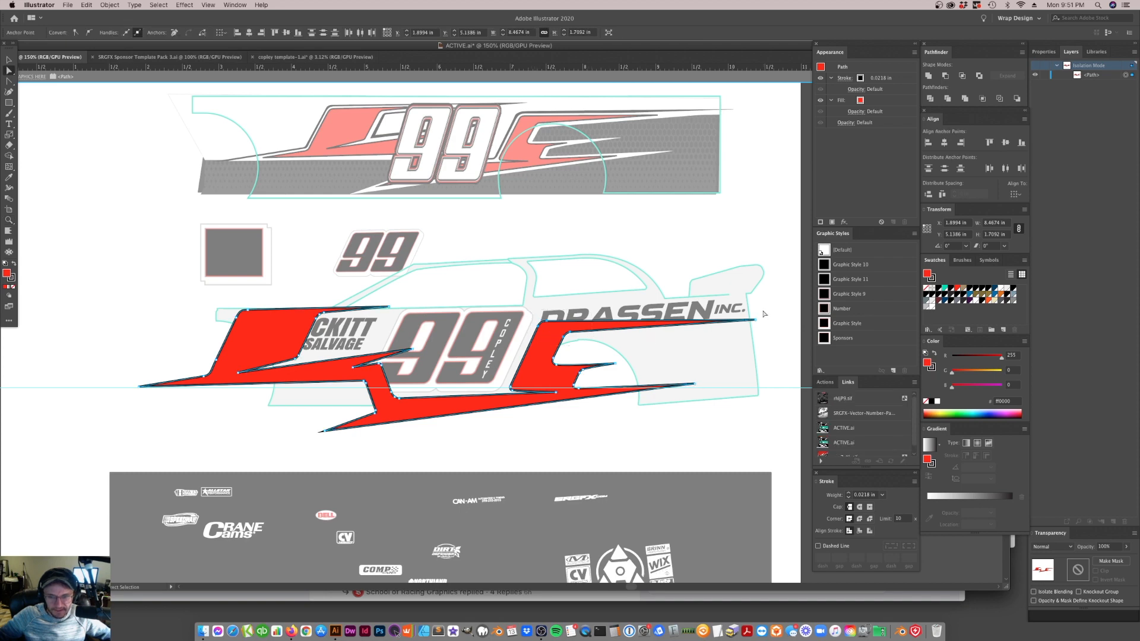
left_click_drag(577, 386, 484, 442)
left_click_drag(561, 393, 537, 389)
key("super+z")
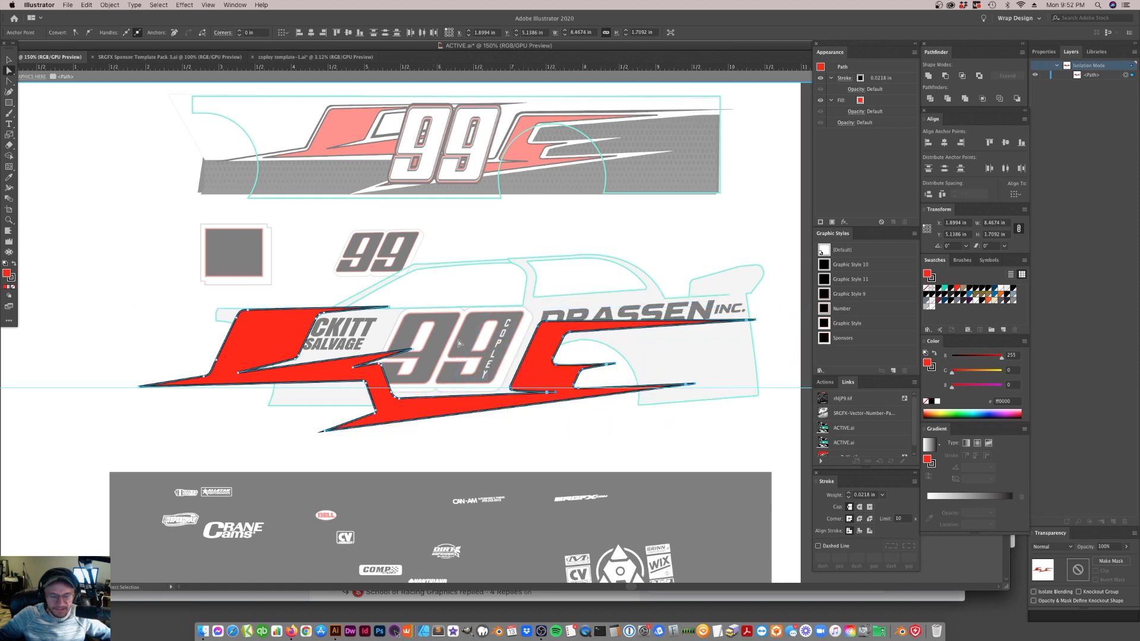
left_click_drag(556, 393, 682, 396)
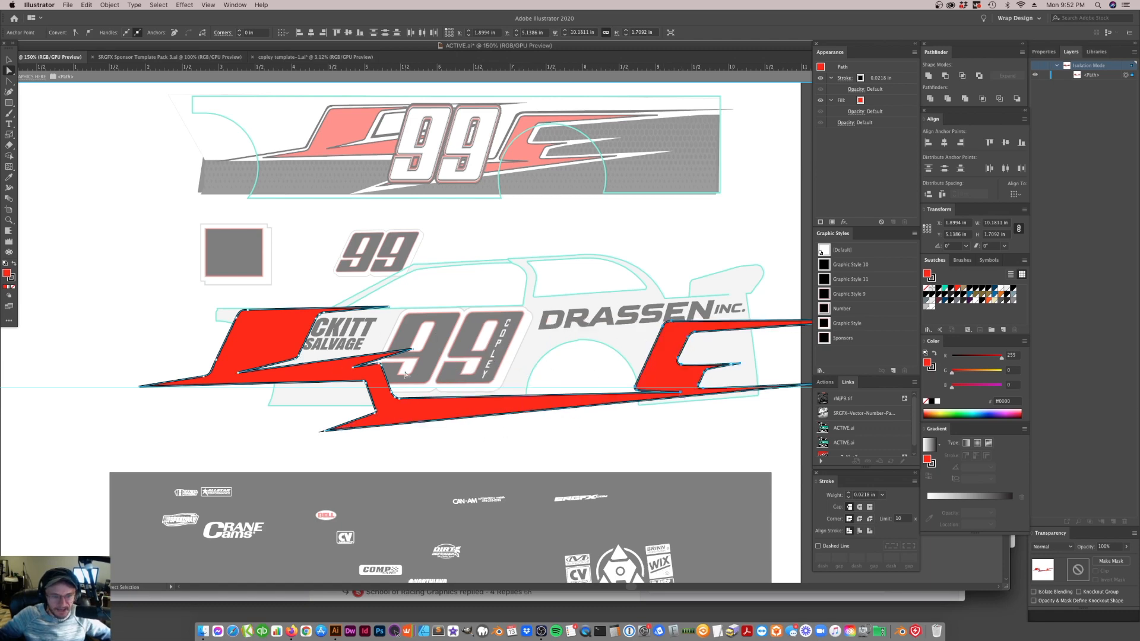
key("super+z")
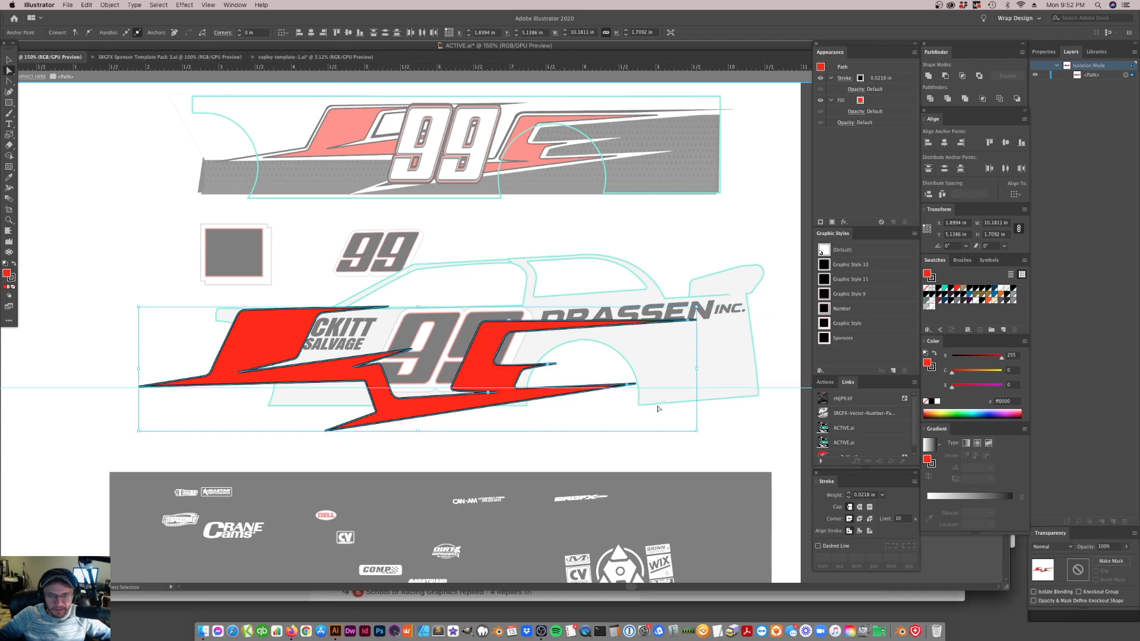
key("super+z")
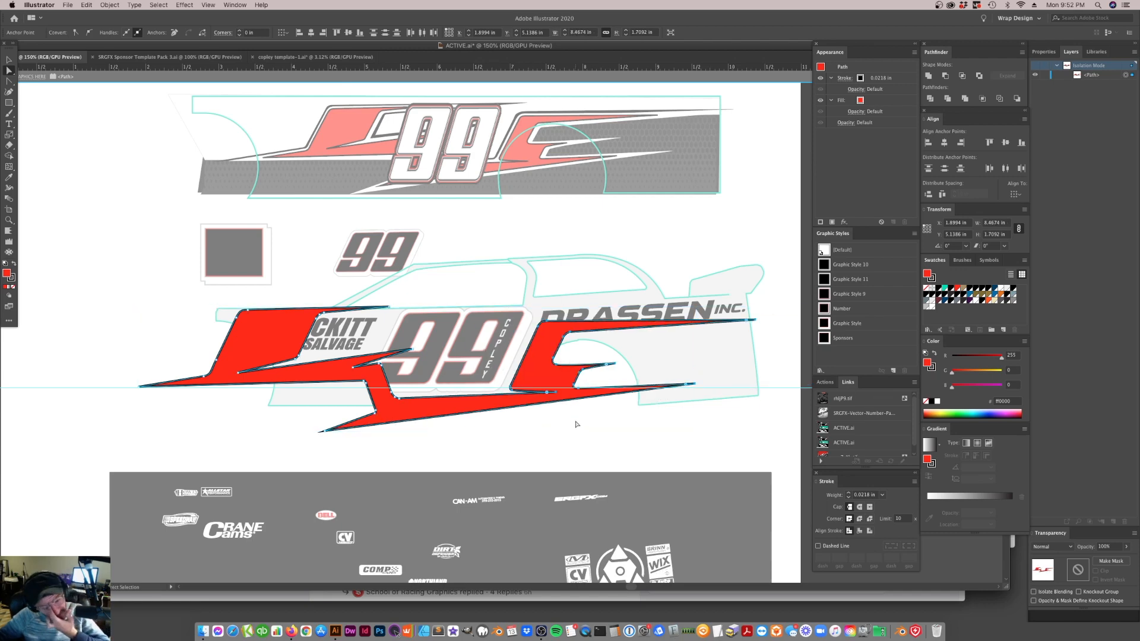
Remove the dark outline stroke from the red stripe graphic, keeping its red fill
left_click(13, 280)
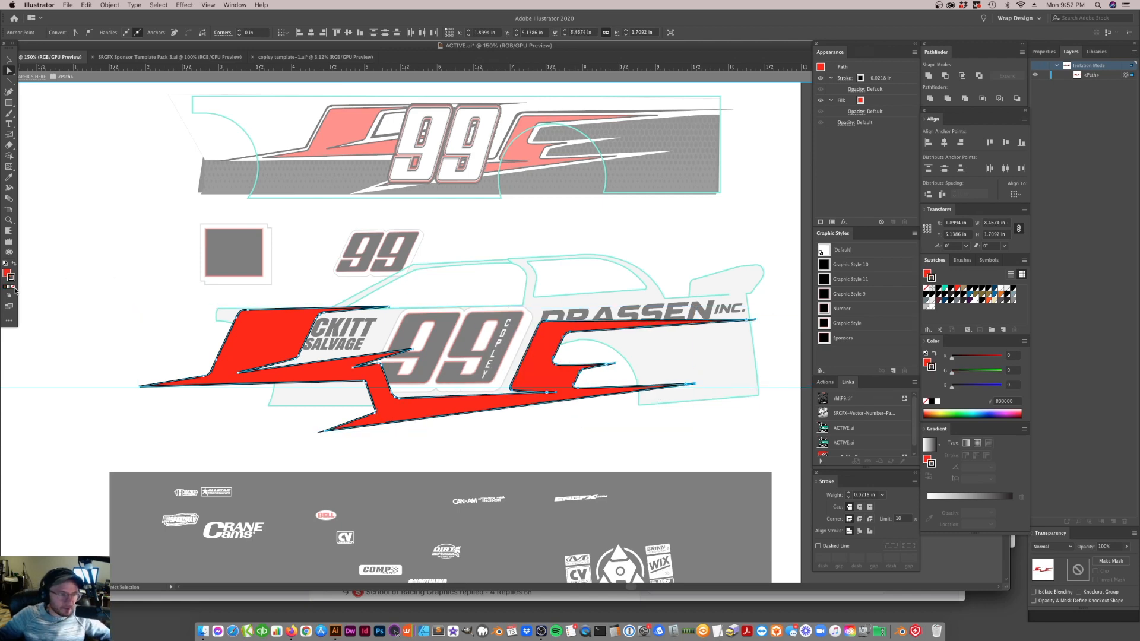
left_click(13, 287)
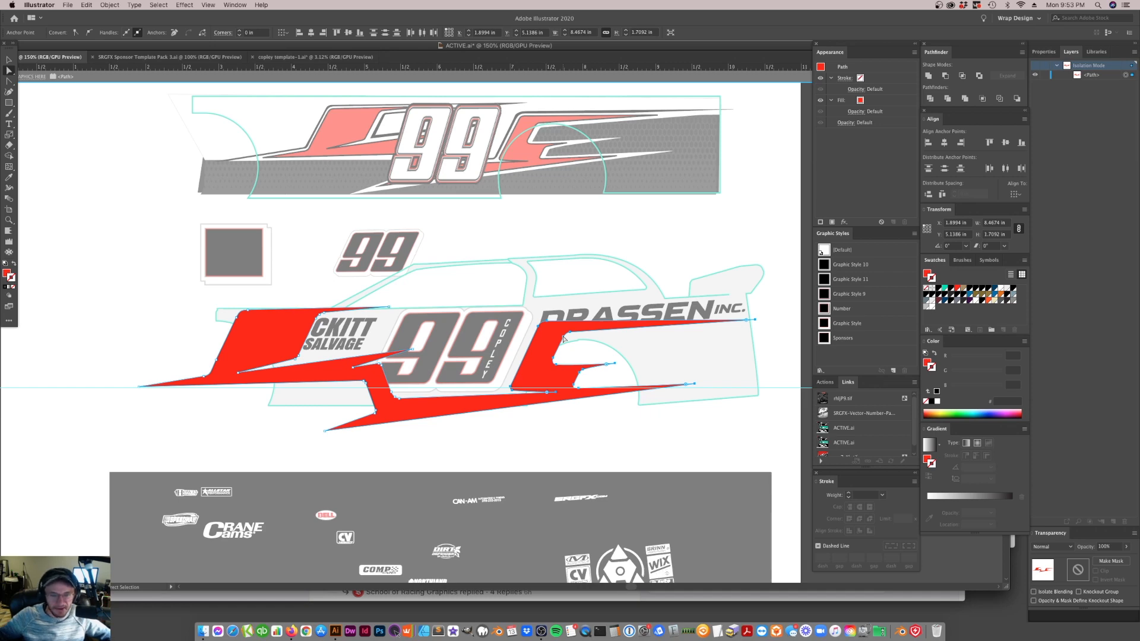
Try moving the stripe graphic toward the car's front and placing a duplicate over the rear quarter
left_click(546, 371)
left_click_drag(546, 371, 265, 402)
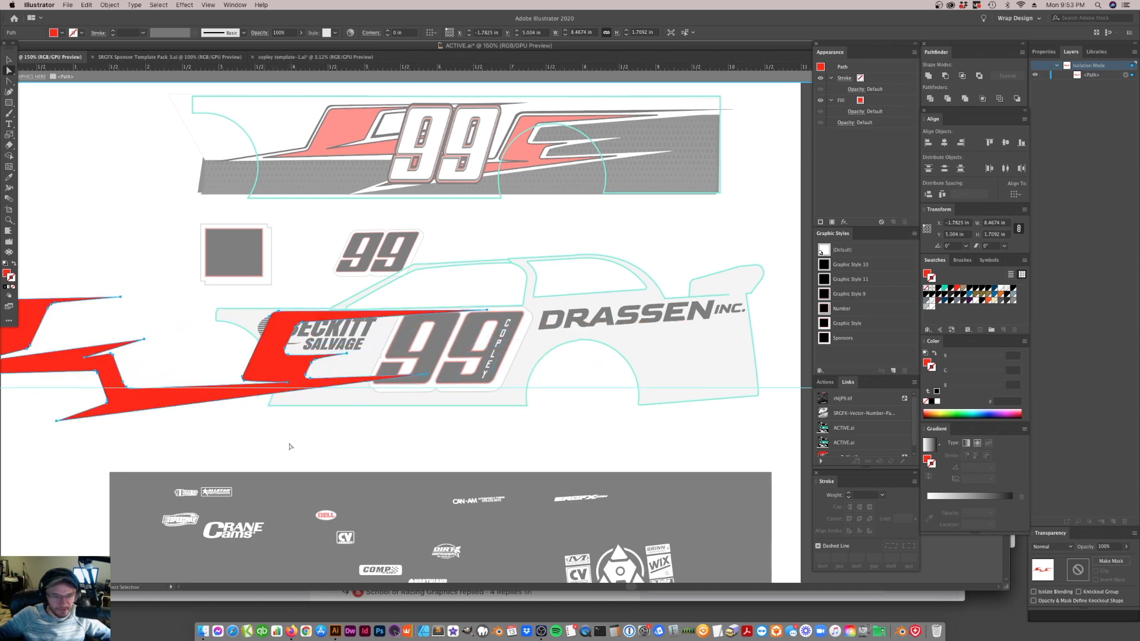
left_click_drag(384, 369, 773, 426)
left_click_drag(593, 423, 755, 416)
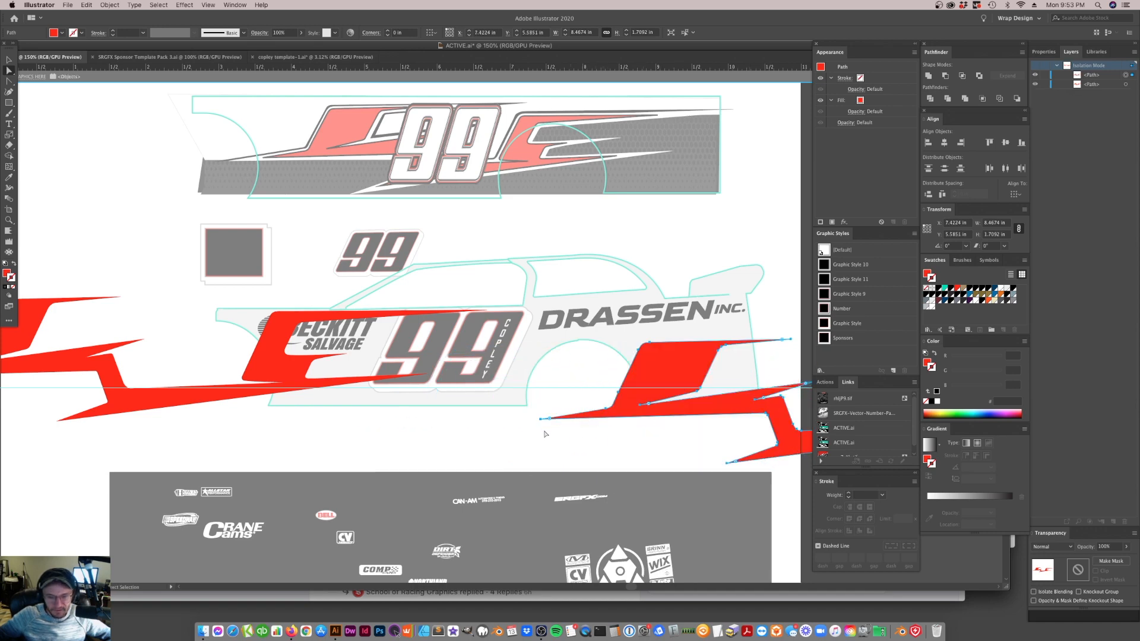
left_click(564, 427)
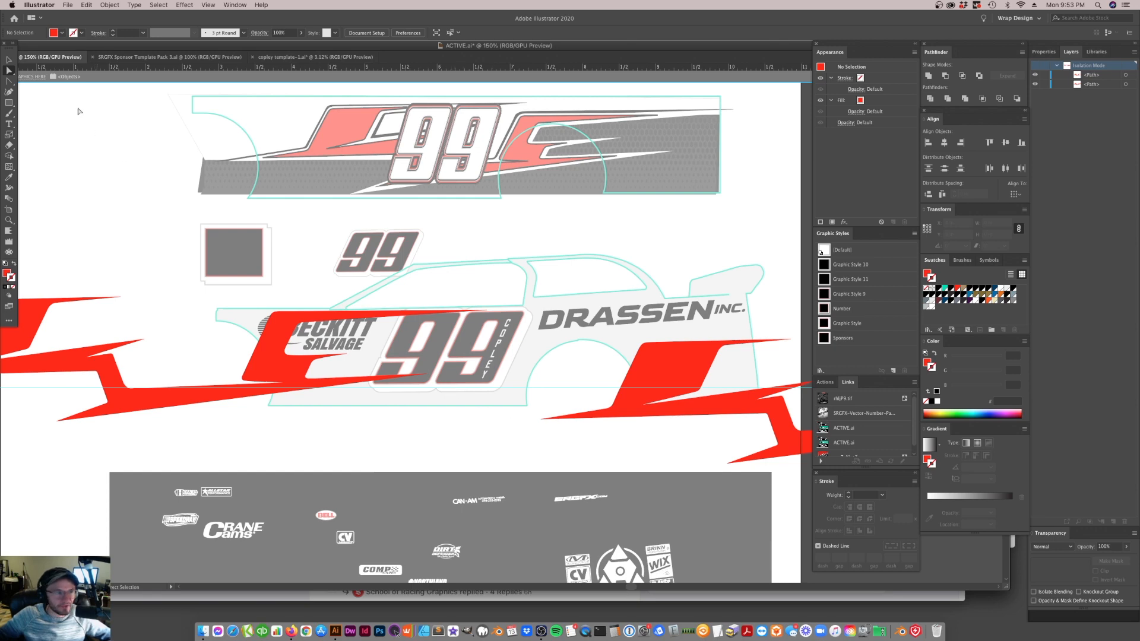
Rotate the duplicate stripe graphic by about 3.29° and place it across the car's side over the 99
left_click(9, 60)
left_click(681, 358)
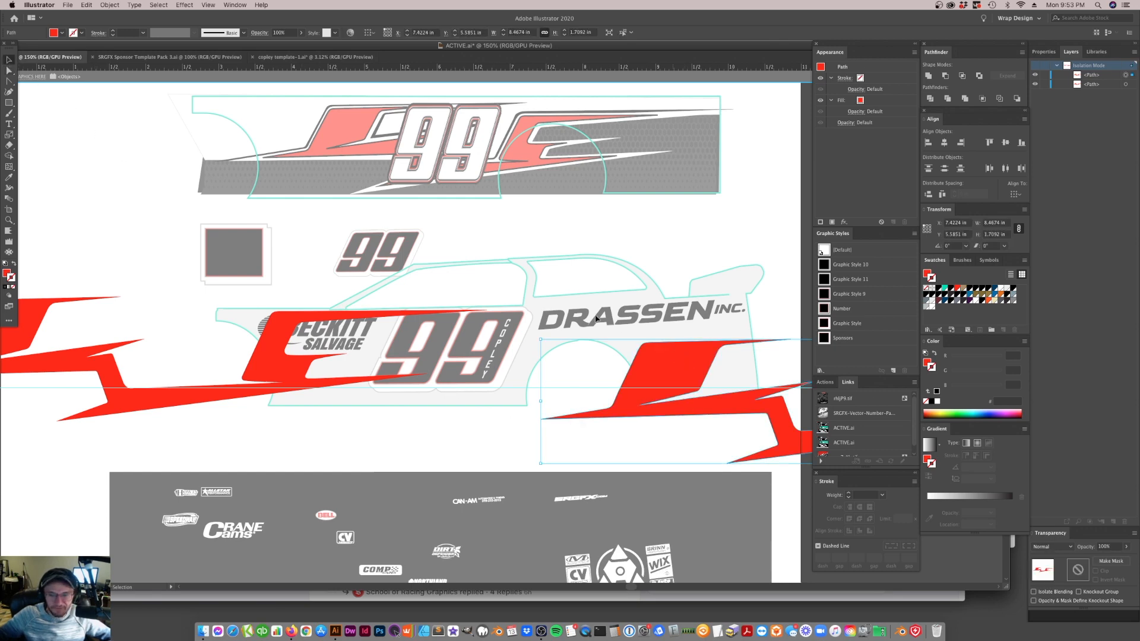
left_click_drag(538, 335, 628, 349)
left_click(632, 432)
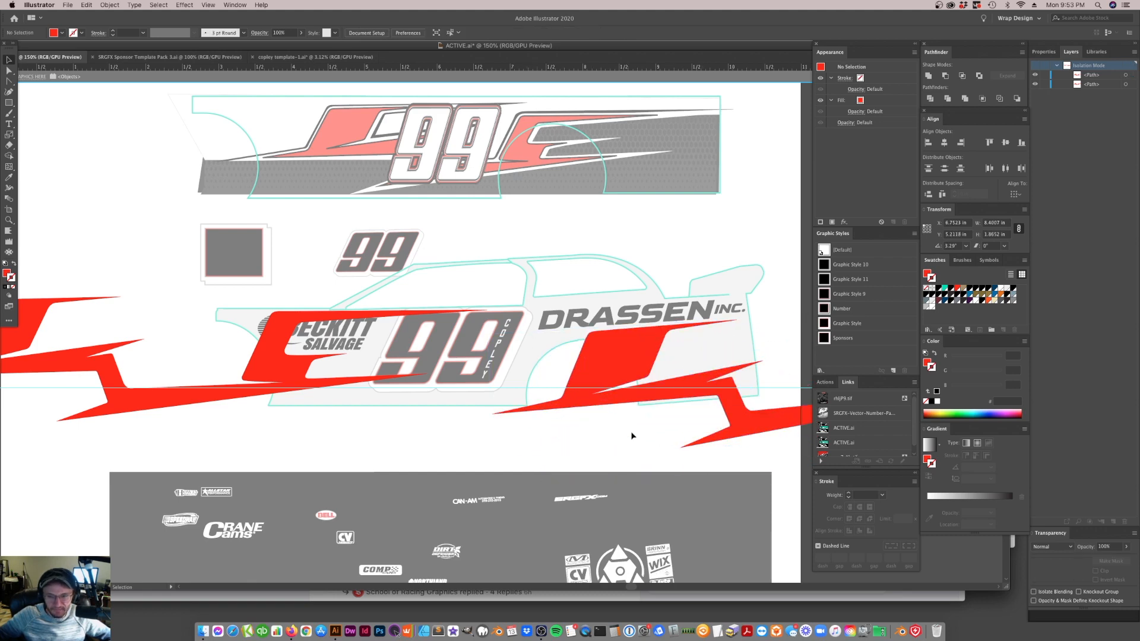
left_click(170, 324)
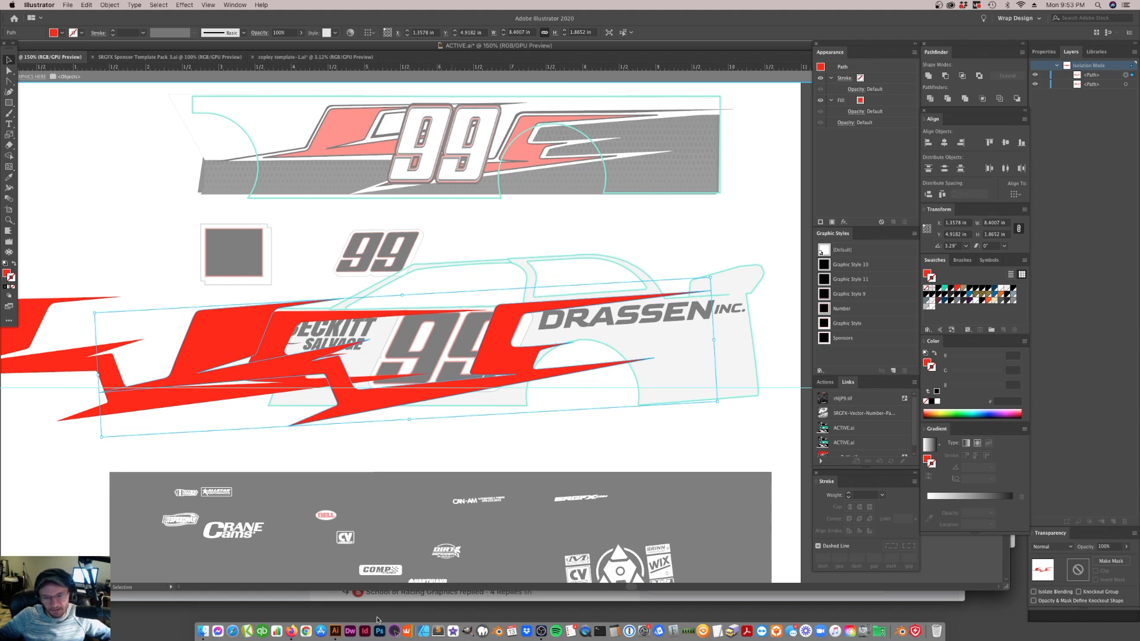
Undo the rotation, duplication and moves of the stripe graphic, back to the single unstroked stripe around the 99
key("a")
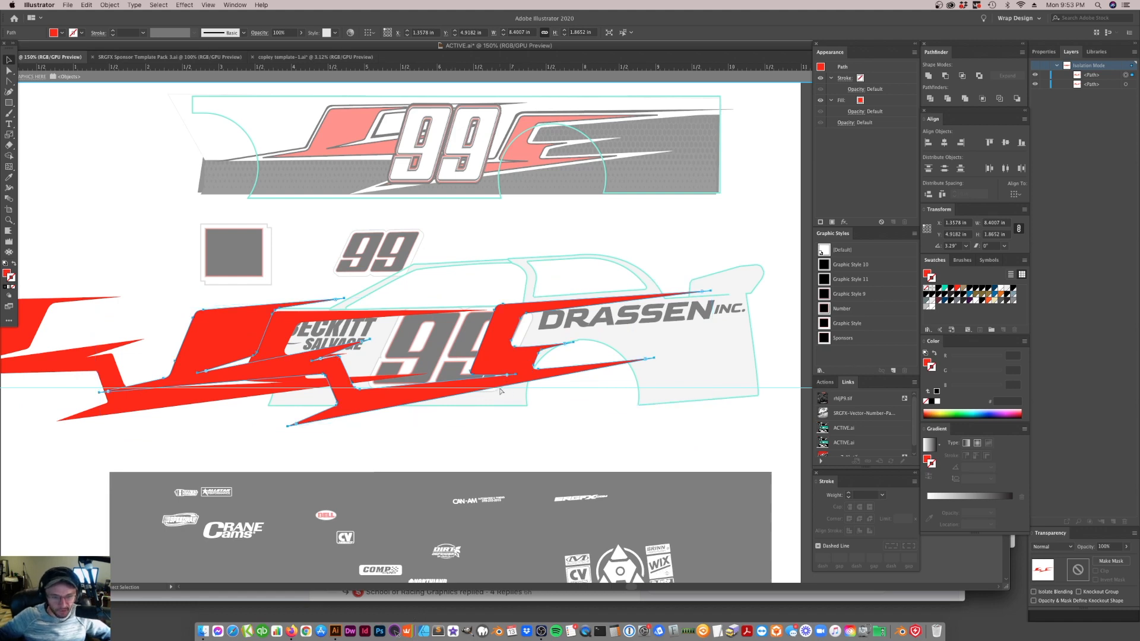
key("super+z")
key("super+z")
key("super+z")
key("super+z")
key("super+z")
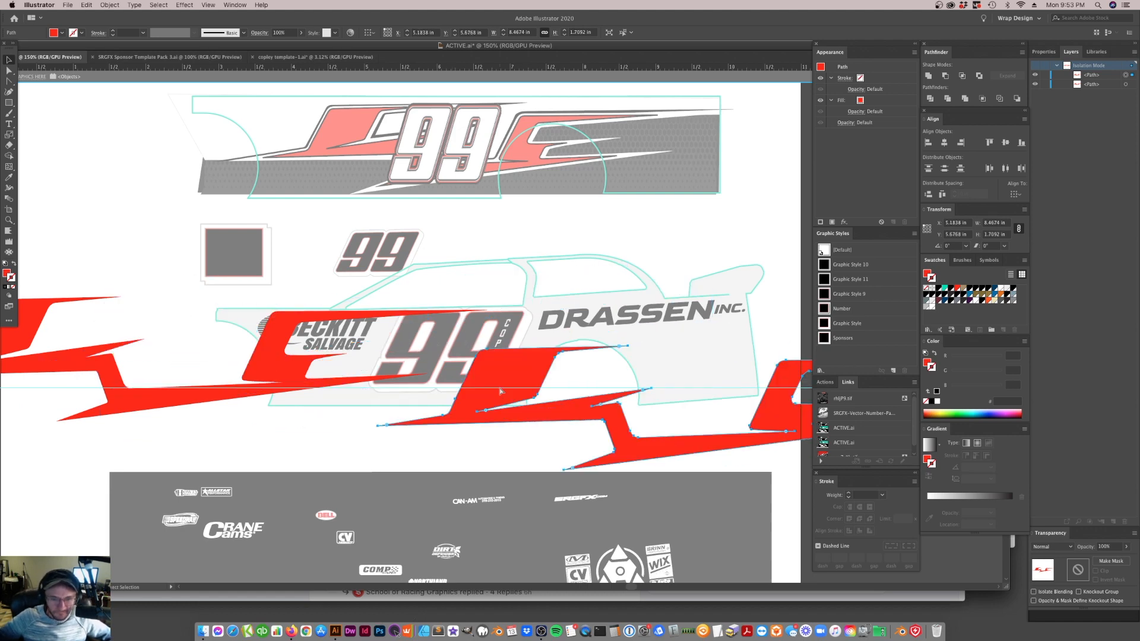
key("super+z")
key("super+z")
Rescale the red stripe graphic proportionally to about 8.32 by 1.68 in, nudge it around the 99, and reduce it slightly further
key("v")
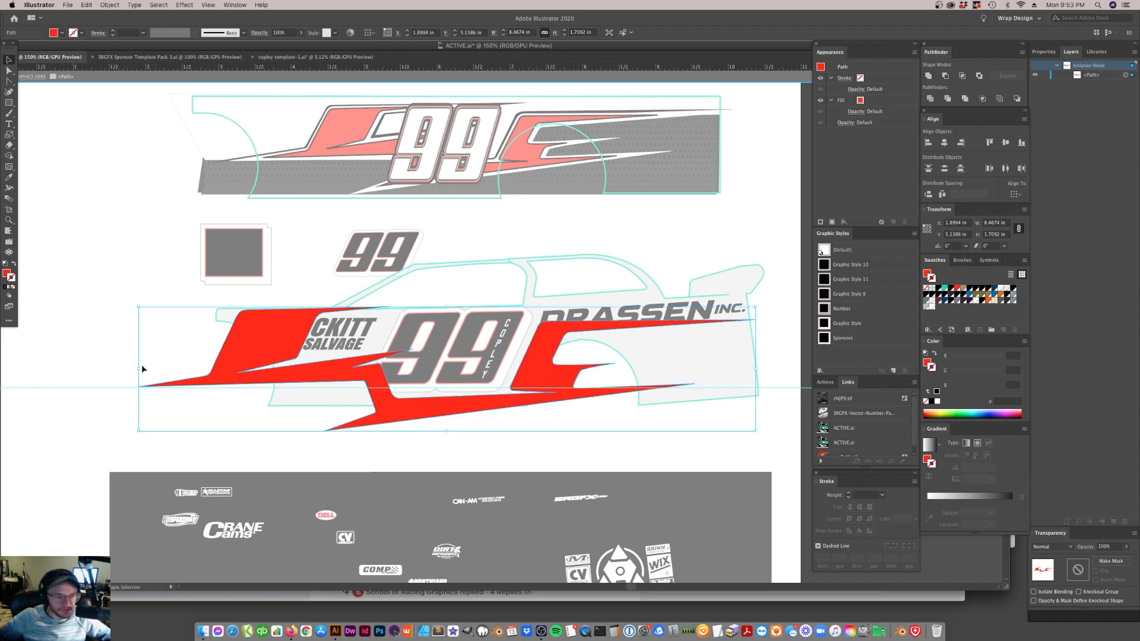
left_click_drag(137, 369, 97, 369)
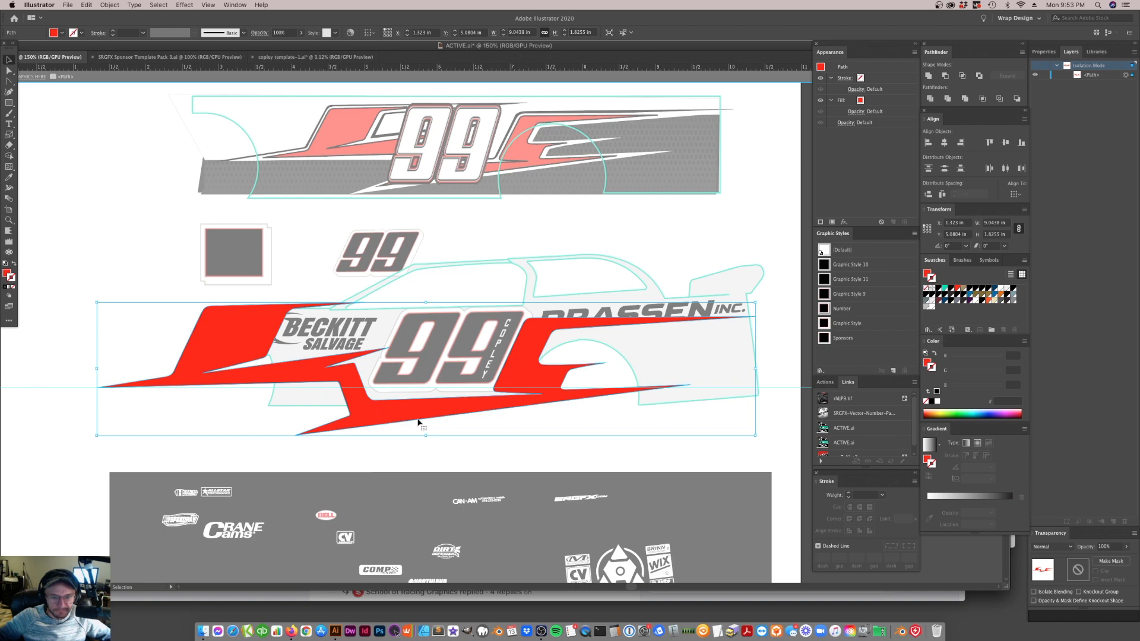
left_click_drag(424, 420, 432, 418)
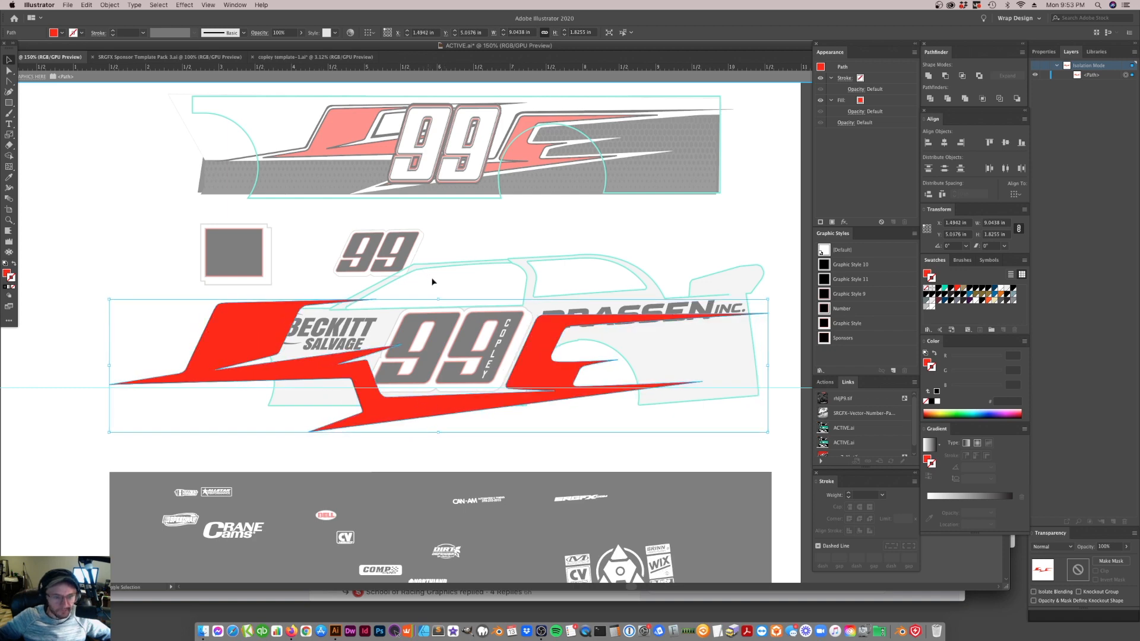
left_click_drag(437, 300, 438, 309)
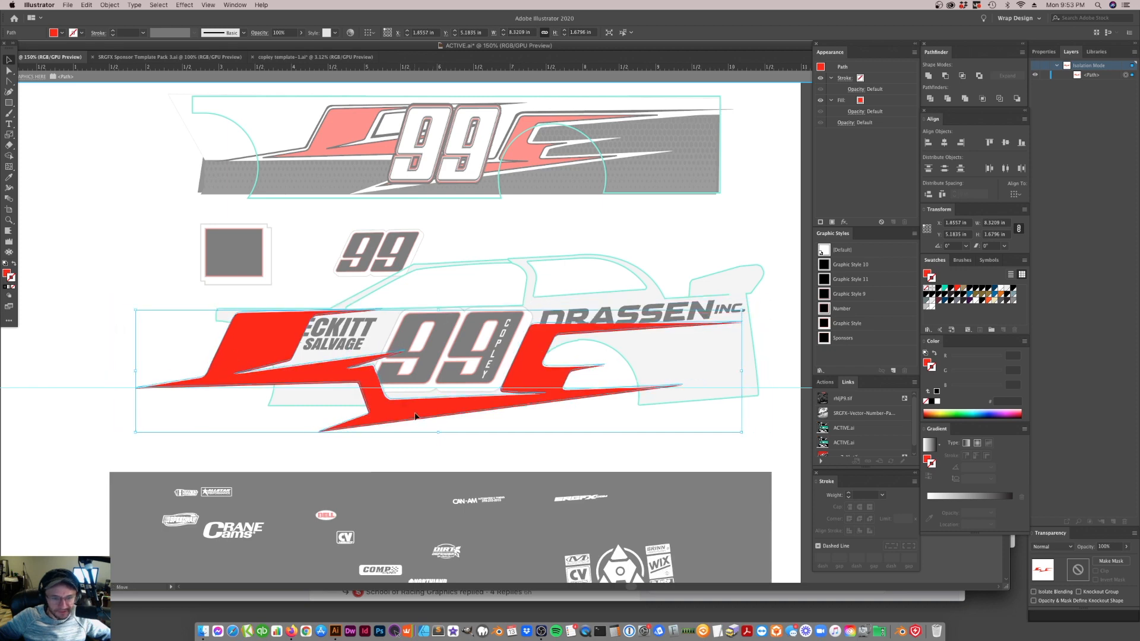
left_click_drag(437, 432, 436, 428)
left_click(554, 430)
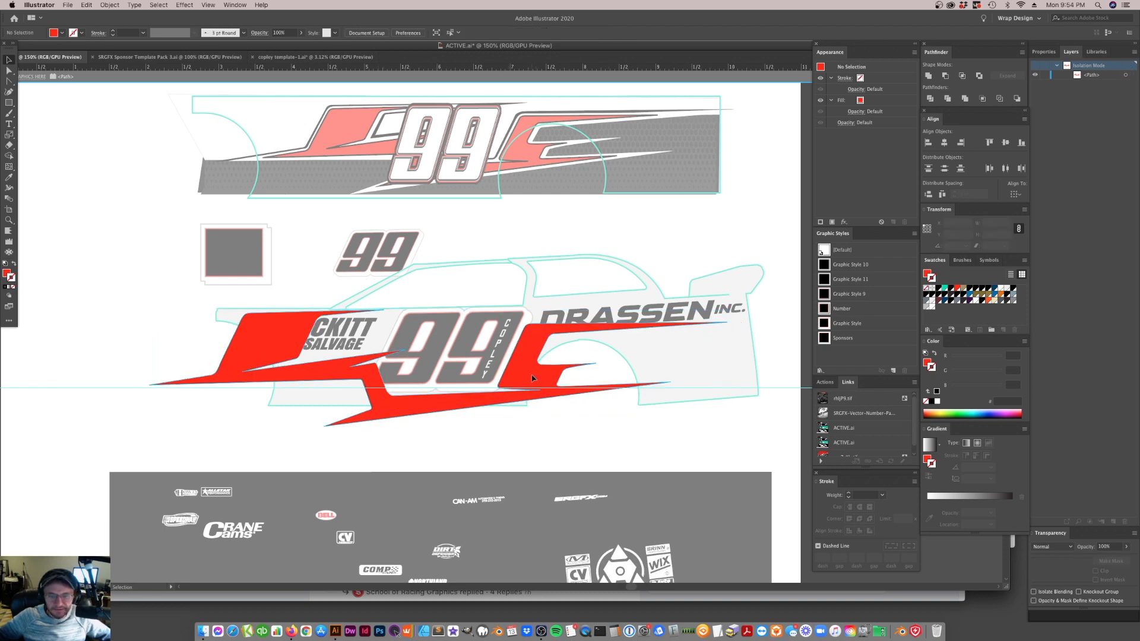
Scale the stripe graphic down to about 7.47 by 1.51 in, keeping its rear section just behind the 99
left_click(513, 398)
left_click_drag(729, 373, 669, 370)
left_click_drag(525, 391, 532, 356)
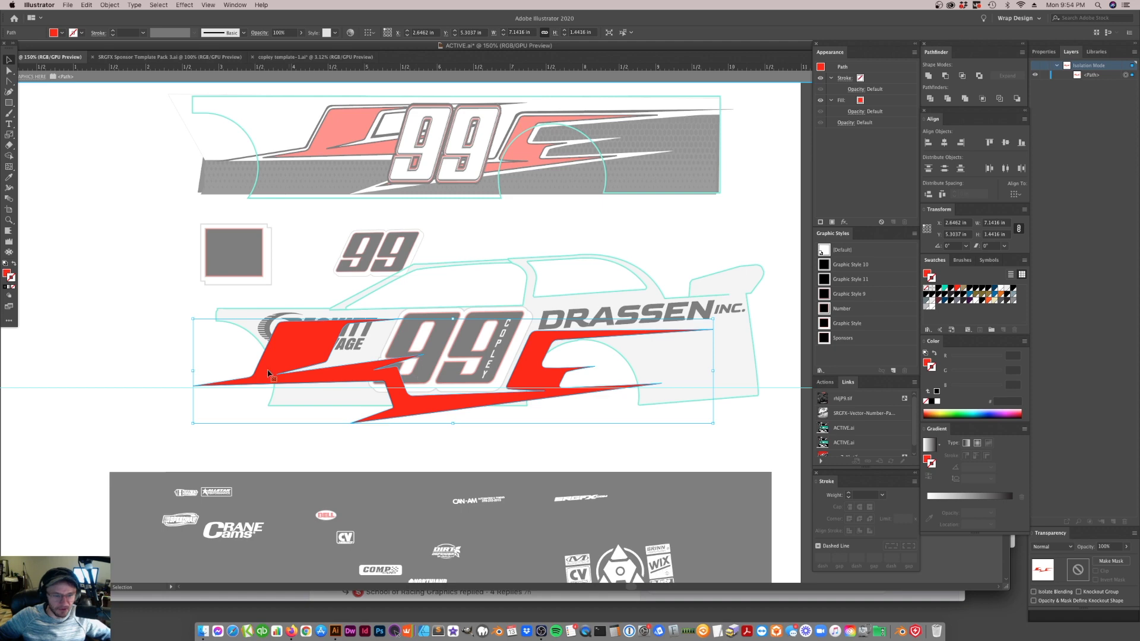
left_click_drag(193, 370, 170, 369)
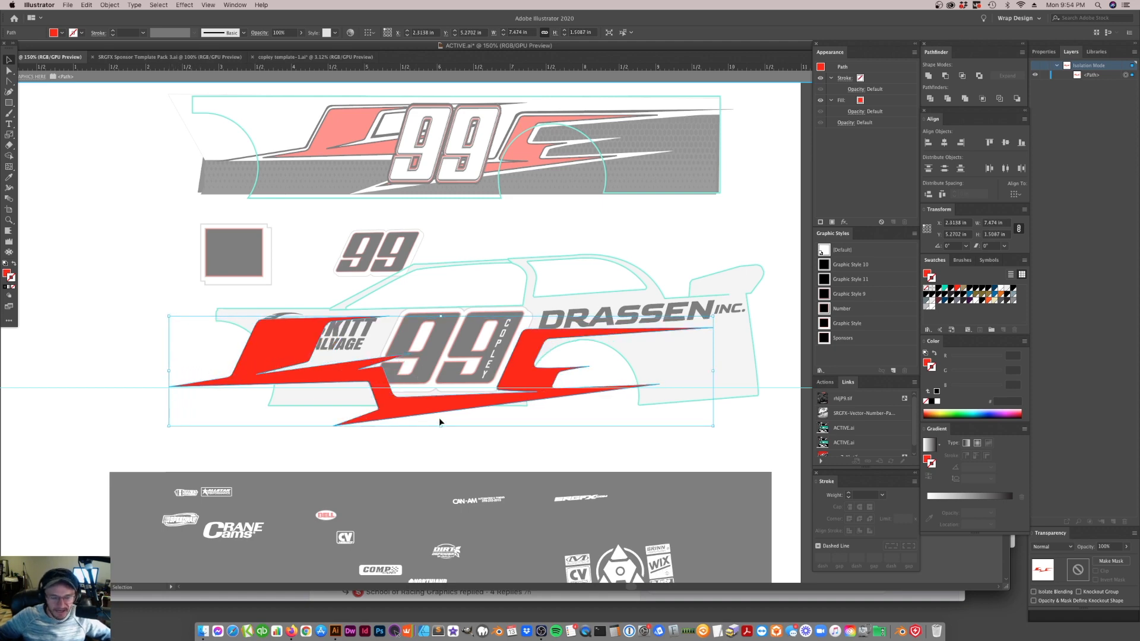
Reshape the stripe's upper rear spike by lowering its base and raising its tip so it slopes up beneath the DRASSEN INC. lettering
key("a")
left_click(713, 327)
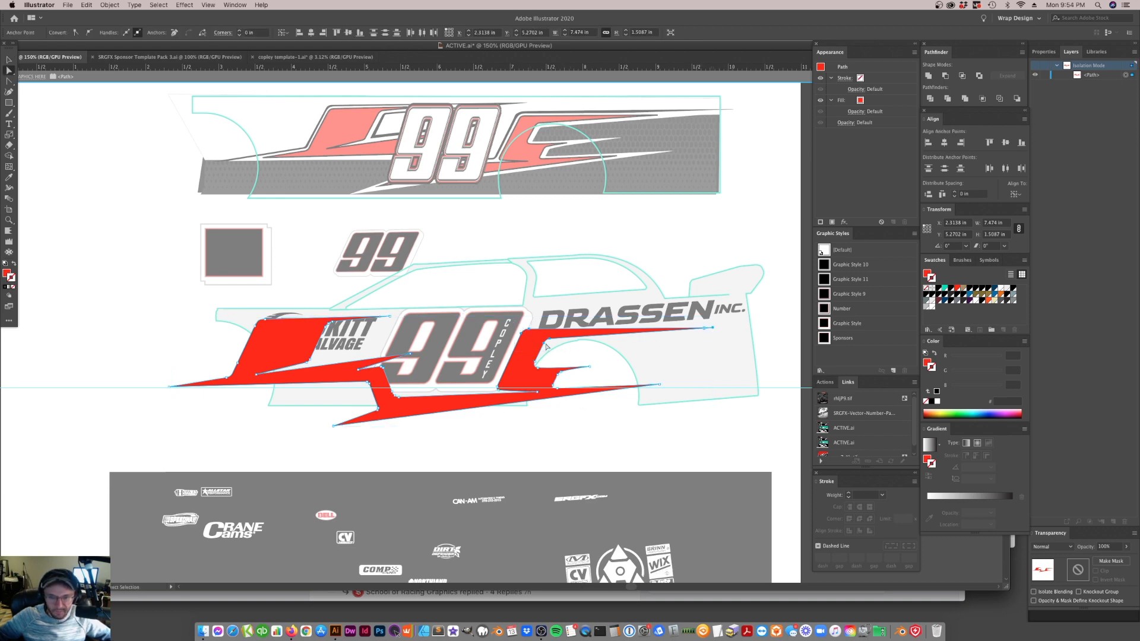
left_click_drag(544, 344, 541, 355)
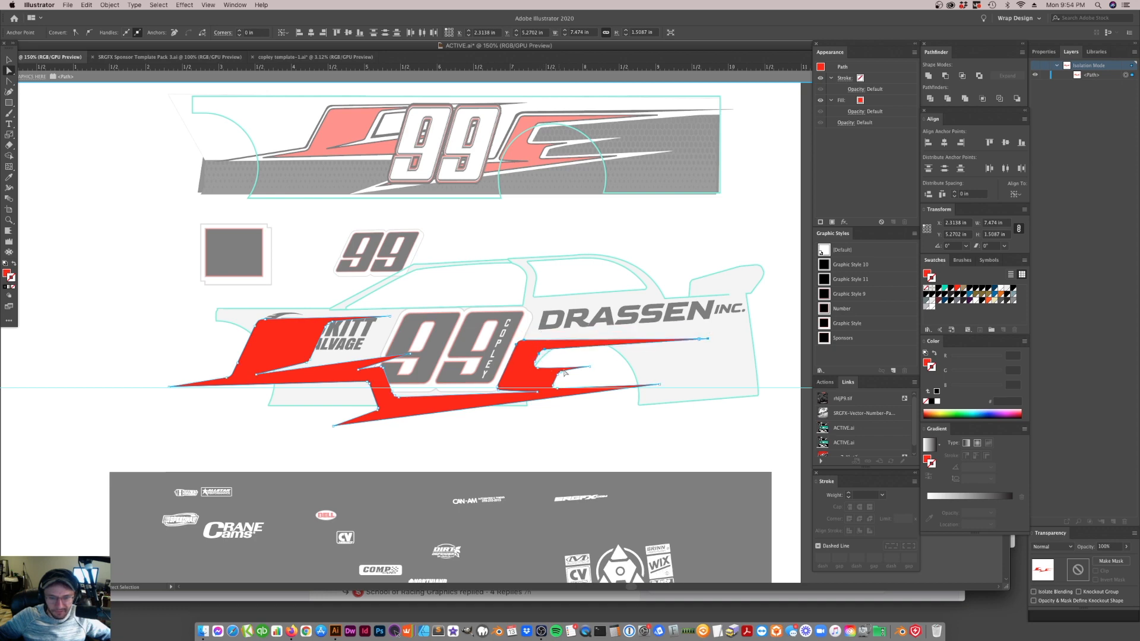
left_click_drag(706, 339, 711, 326)
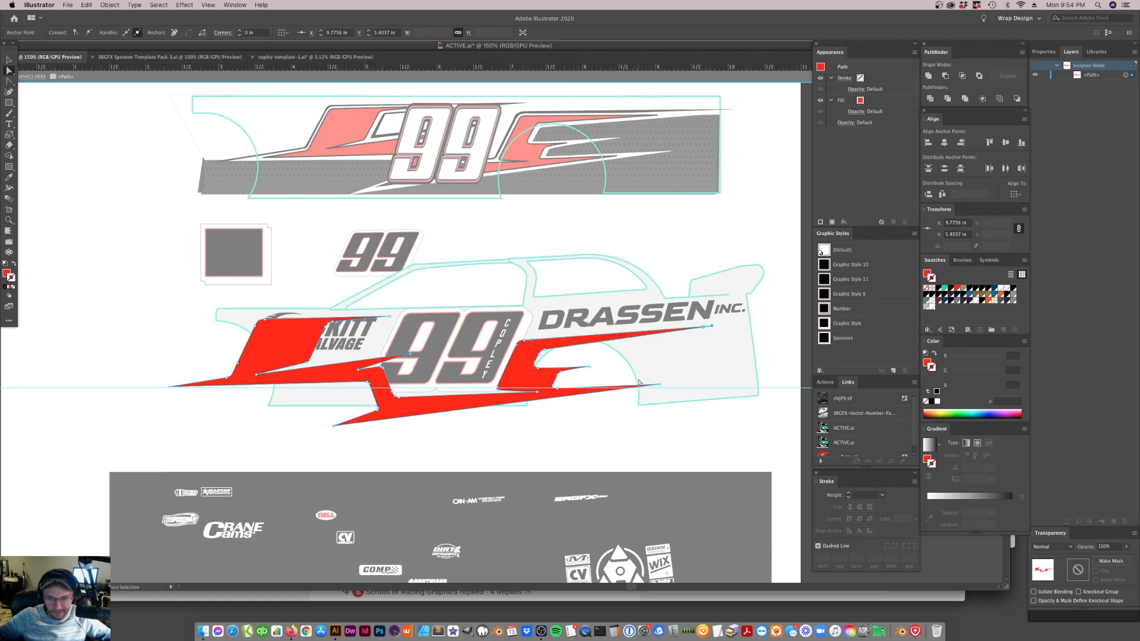
left_click(547, 351)
key("shift+c")
key("a")
left_click(581, 358)
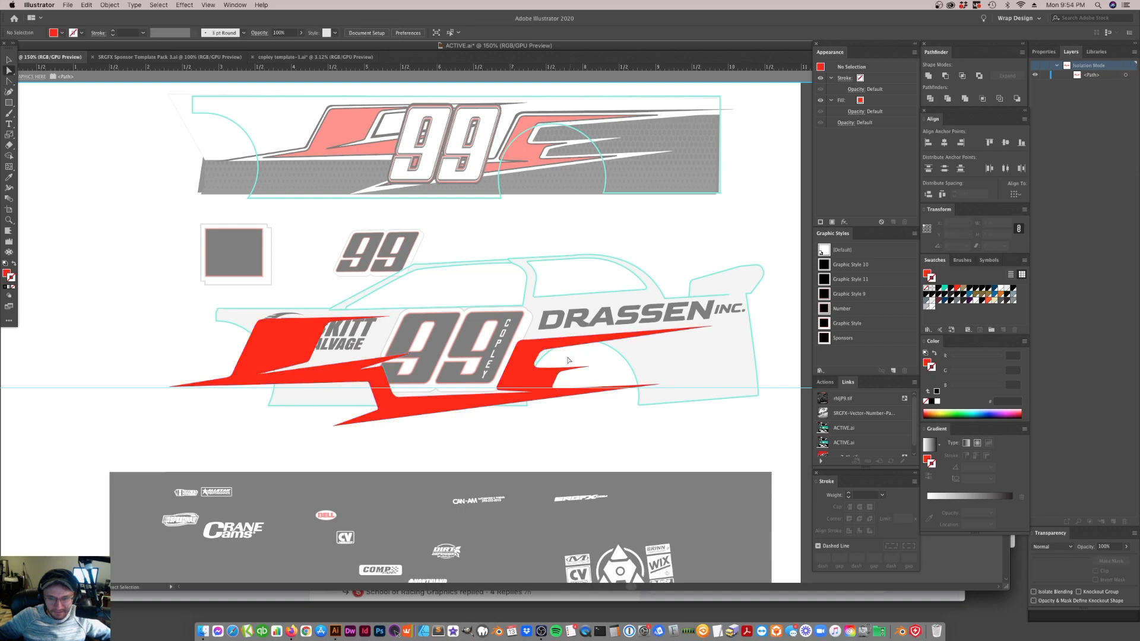
left_click(9, 60)
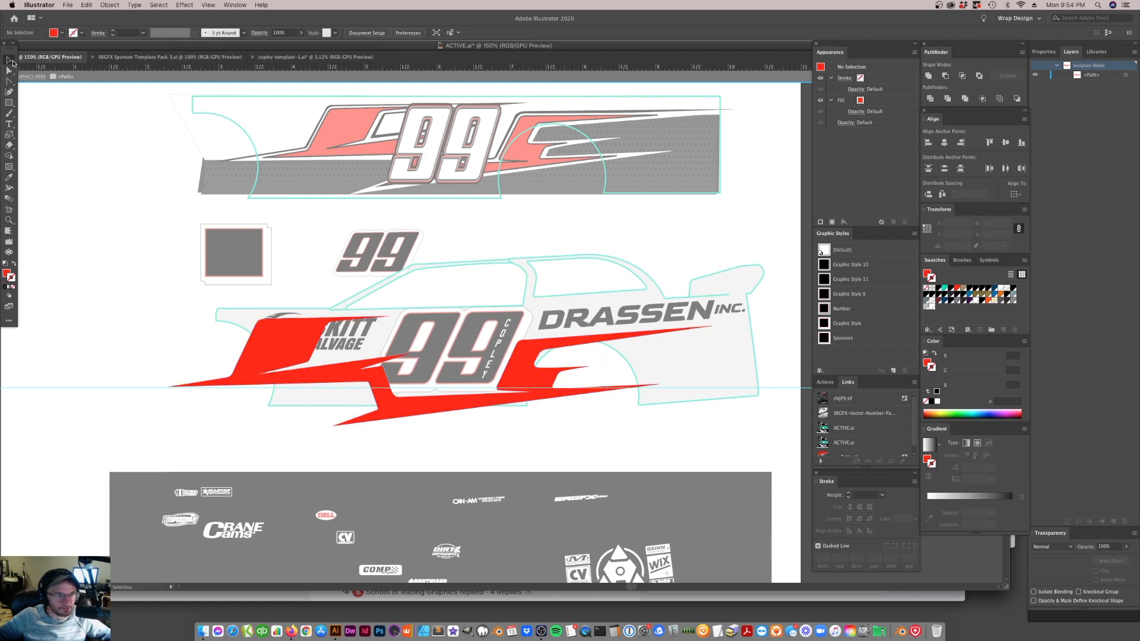
Try enlarging the red stripe graphic proportionally to about 8.10 by 1.64 in, shifted slightly rearward around the 99
left_click(514, 384)
left_click_drag(529, 384, 537, 382)
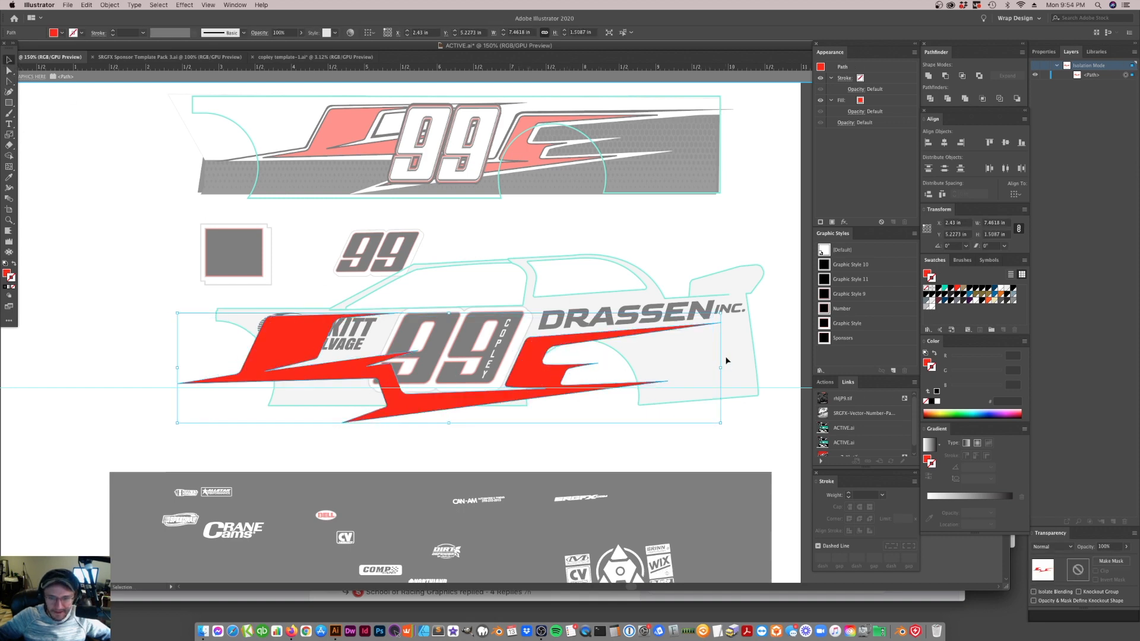
left_click_drag(731, 369, 760, 369)
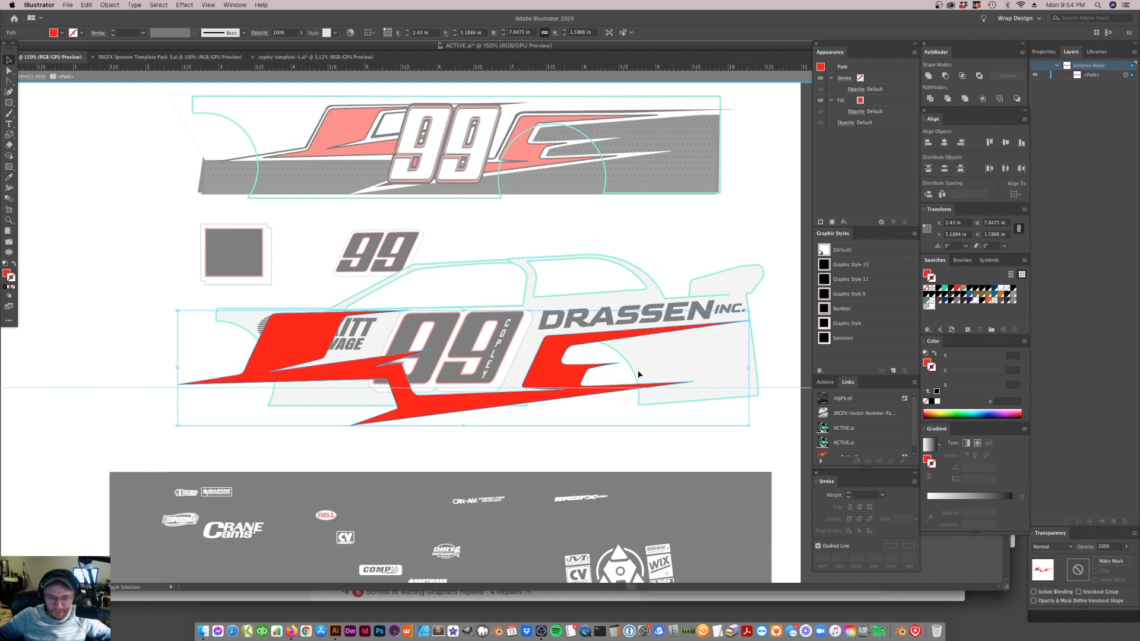
left_click_drag(177, 369, 159, 369)
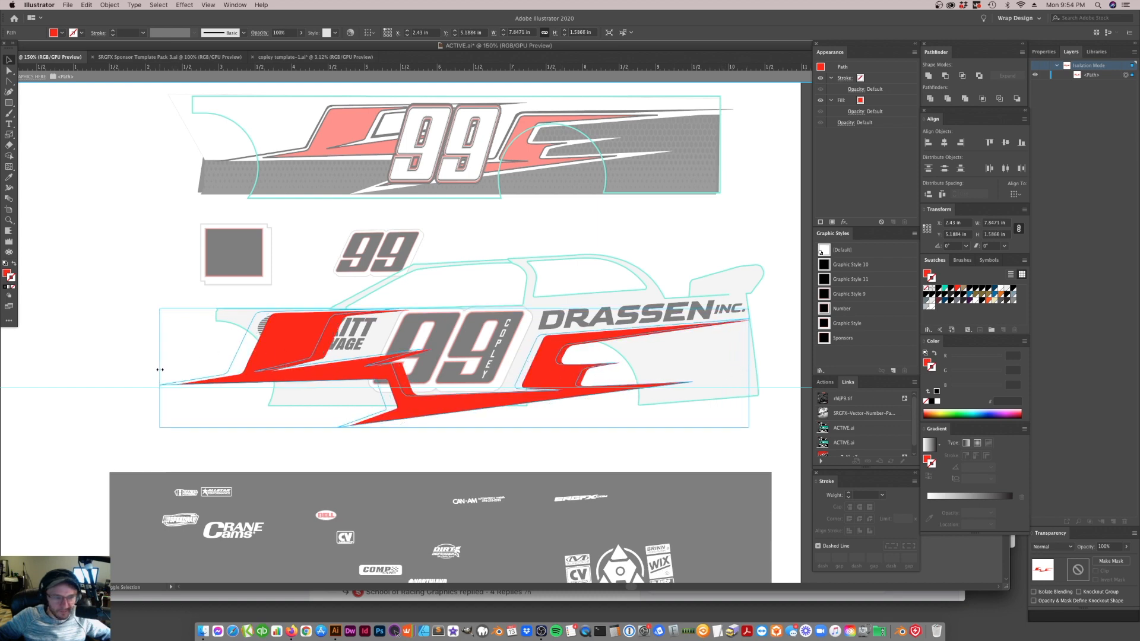
left_click_drag(533, 376, 529, 377)
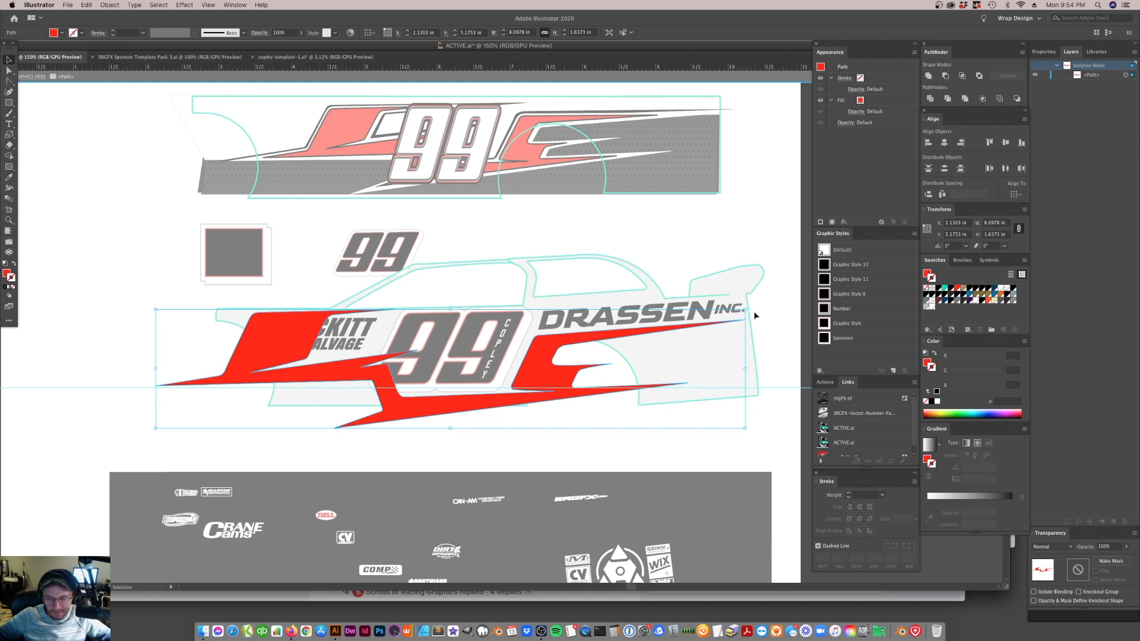
left_click(702, 262)
left_click(365, 361)
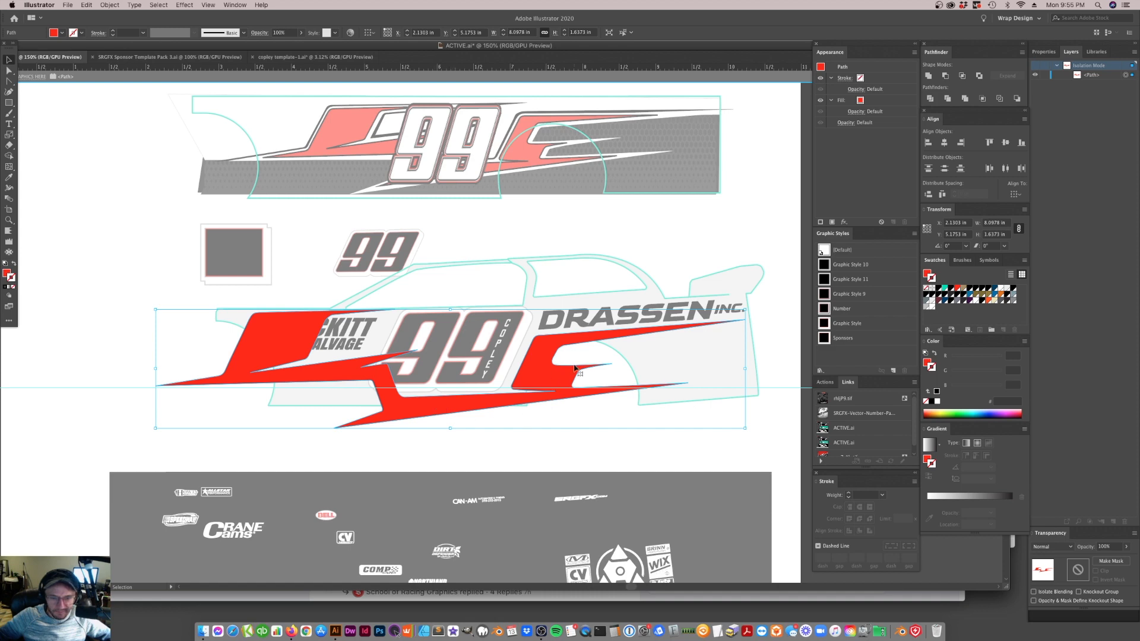
Scale the stripe graphic down proportionally to about 6.57 by 1.33 in and position it around the 99 within the body side
left_click_drag(539, 386, 538, 362)
left_click_drag(450, 325, 450, 319)
left_click_drag(451, 279, 450, 302)
left_click_drag(537, 351, 538, 359)
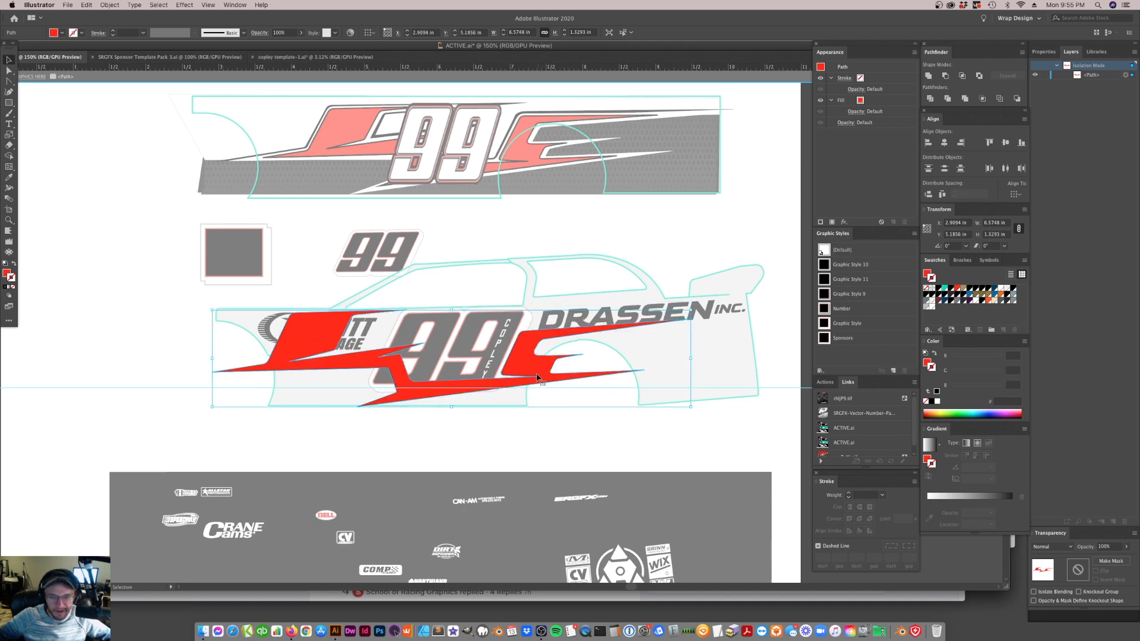
Move the anchor points of the stripe's rear section rearward behind the 99, widening the graphic to about 6.87 in
key("a")
left_click_drag(499, 402, 484, 409)
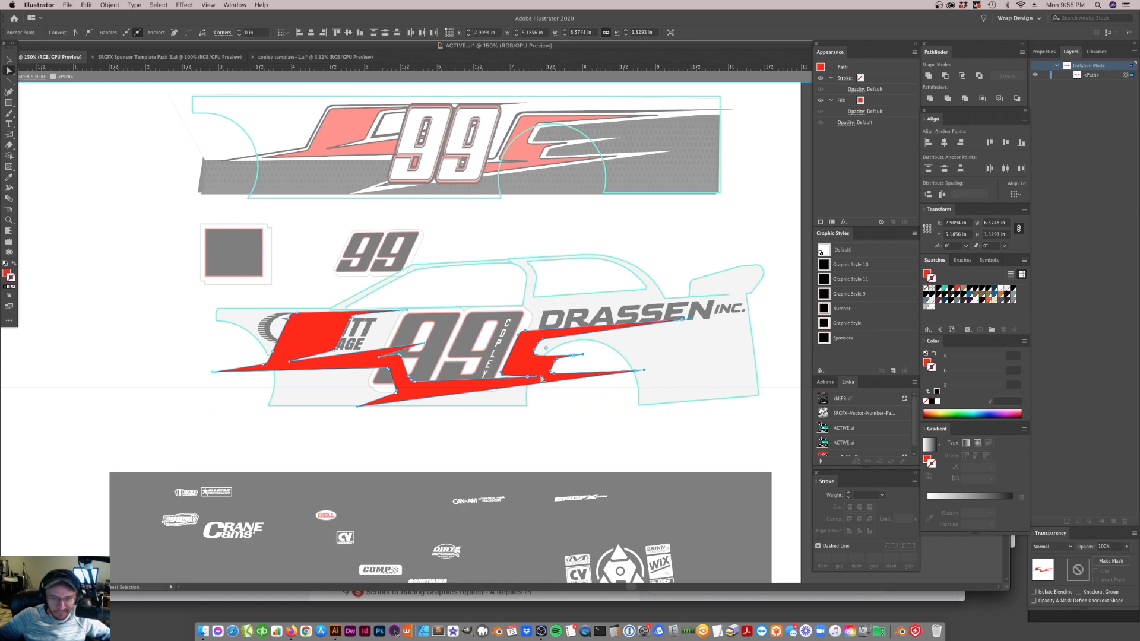
mouse_move(538, 379)
left_mouse_down()
mouse_move(582, 366)
mouse_move(608, 386)
mouse_move(655, 384)
mouse_move(532, 431)
mouse_move(542, 385)
mouse_move(618, 380)
mouse_move(526, 371)
mouse_move(675, 380)
mouse_move(559, 383)
left_mouse_up()
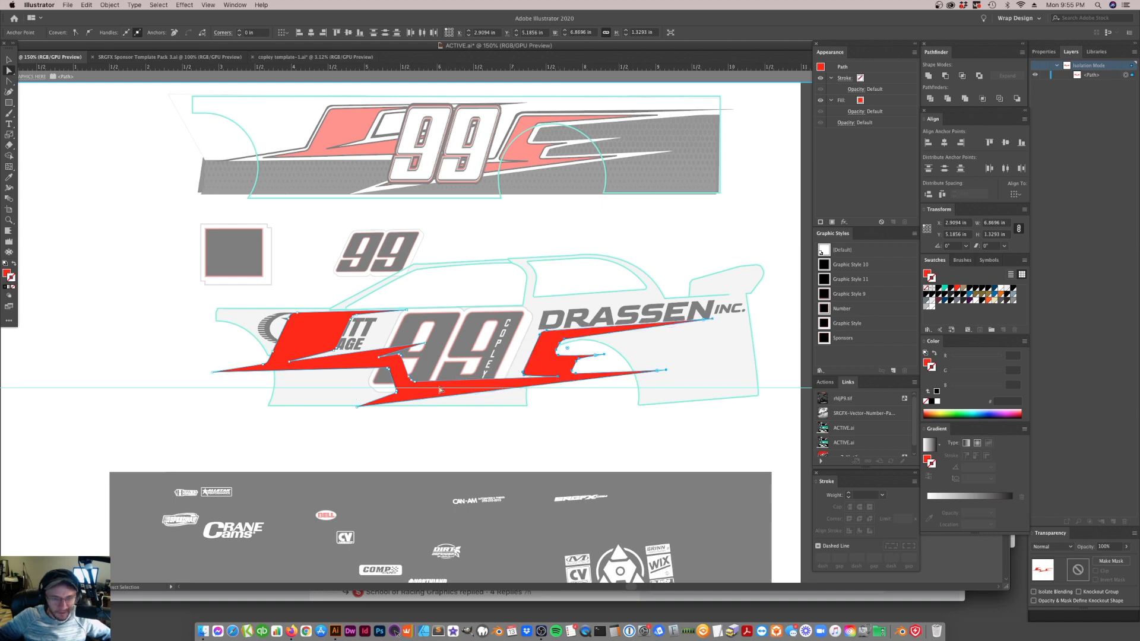
Shift the anchor points of the stripe's lower front spike and the angled bend above it forward, towards the front edge of the 99
left_click_drag(441, 391, 372, 433)
left_click(392, 397)
left_click(382, 394)
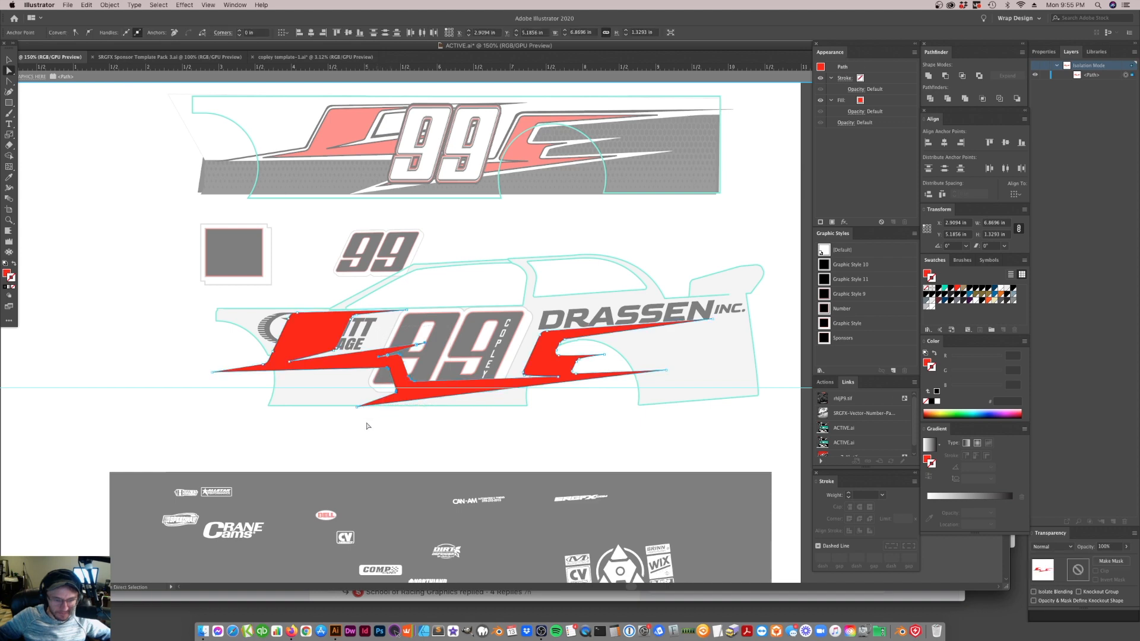
left_click_drag(366, 422, 330, 395)
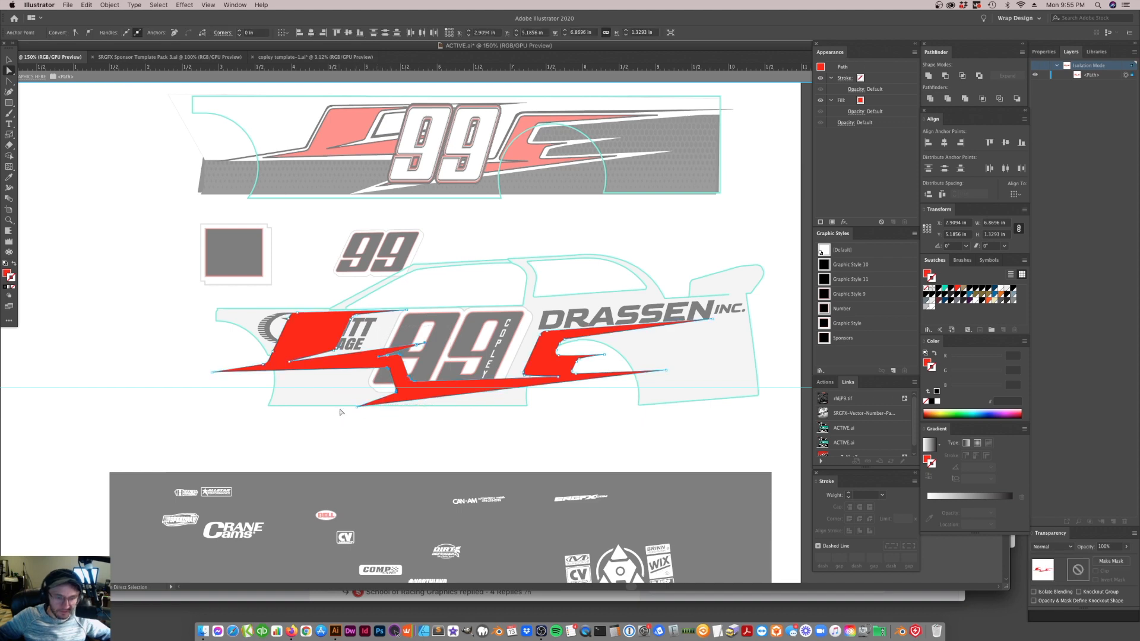
left_click(357, 409)
left_click_drag(354, 408, 334, 413)
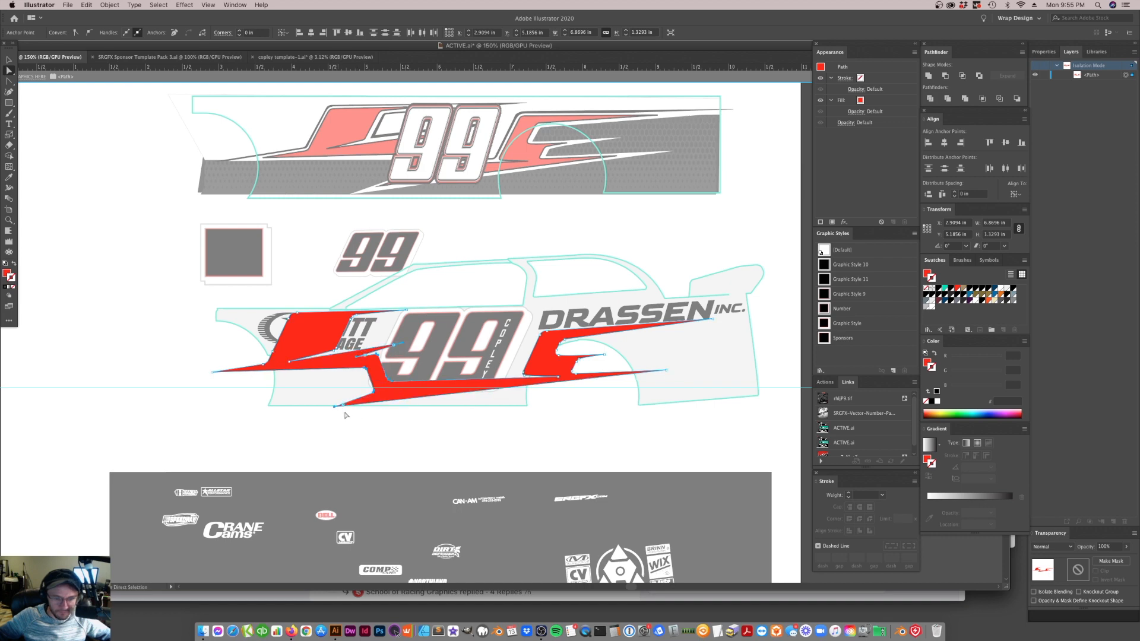
left_click(353, 456)
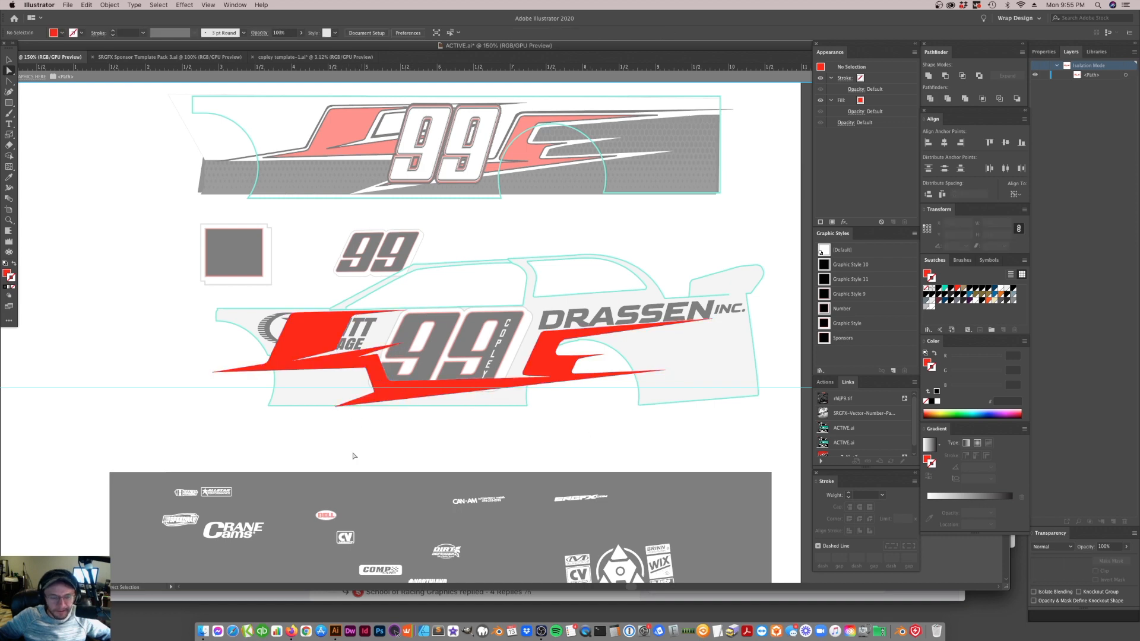
Exit isolation mode and nudge the whole stripe graphic slightly forward and down behind the 99
left_click(478, 77)
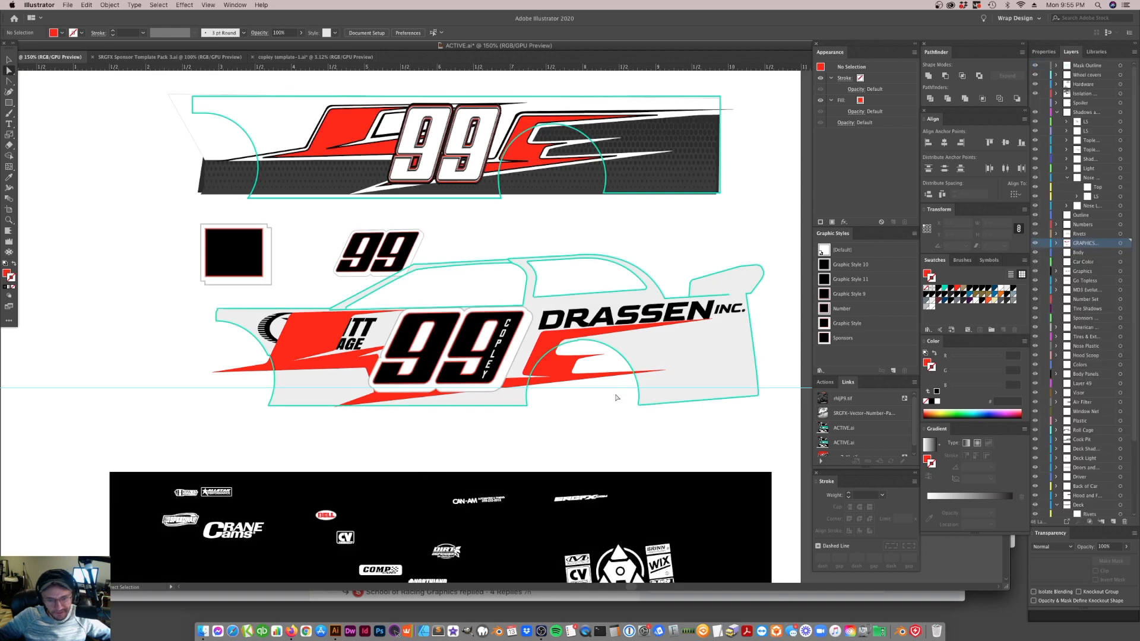
left_click(536, 355)
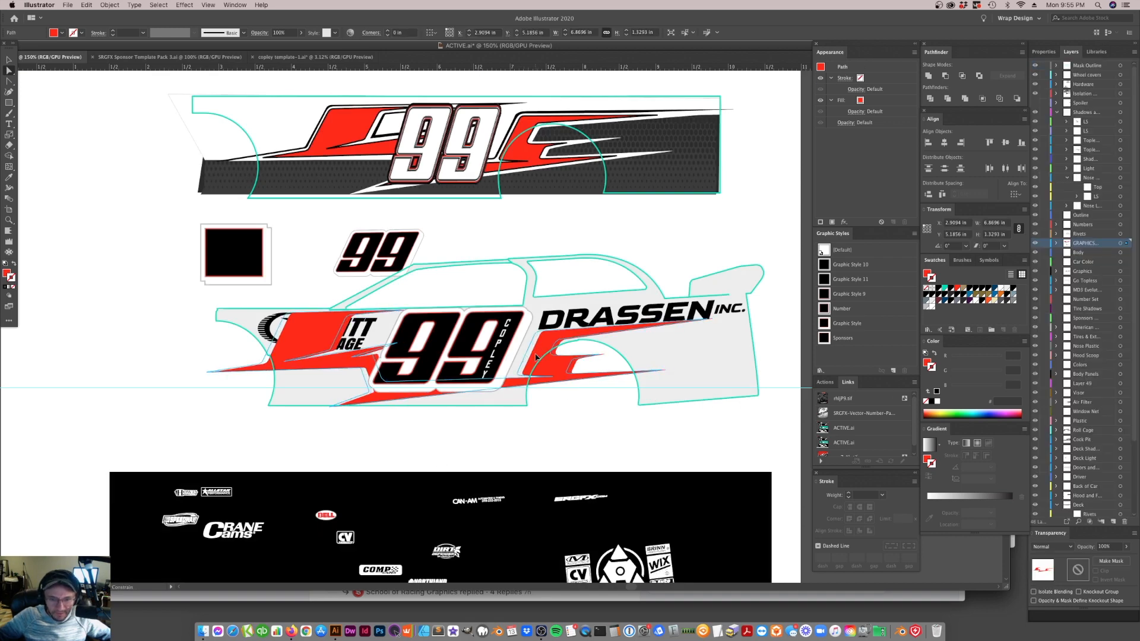
left_click_drag(536, 353, 536, 355)
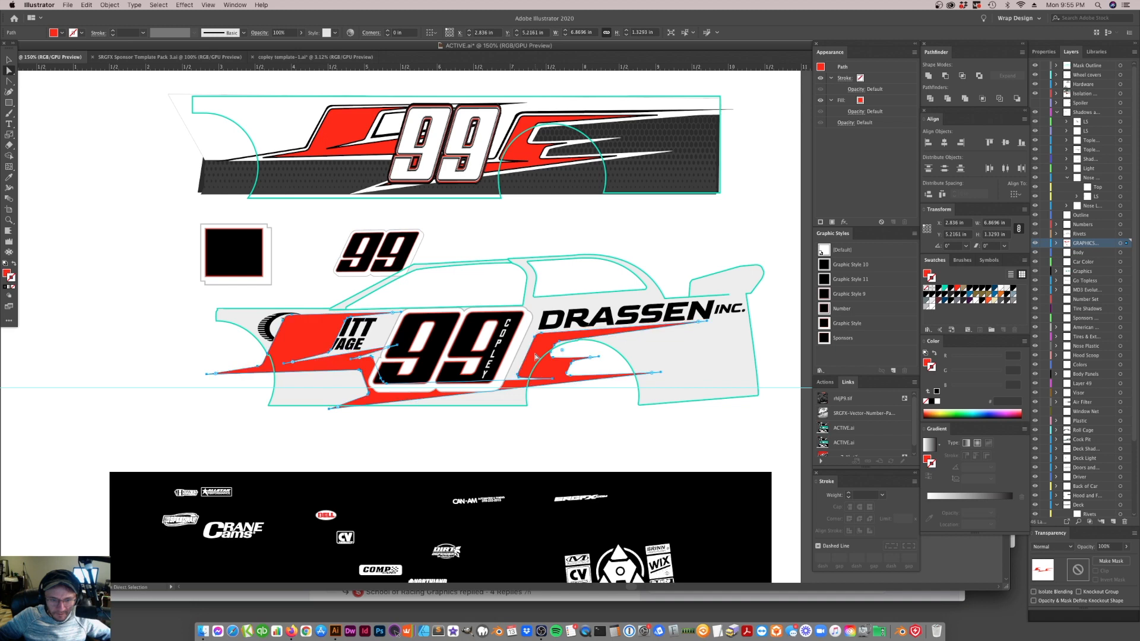
left_click(491, 435)
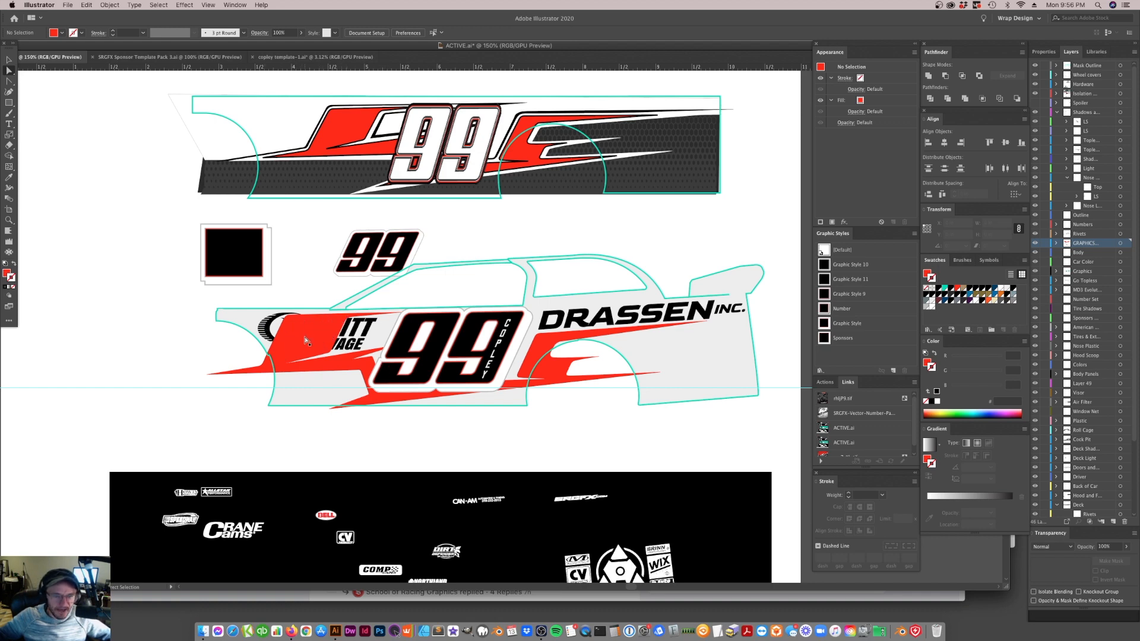
Isolate the stripe and move its front block's anchor points forward off the salvage sponsor lettering, widening the graphic to about 7.20 in
left_click(347, 398)
left_click(9, 59)
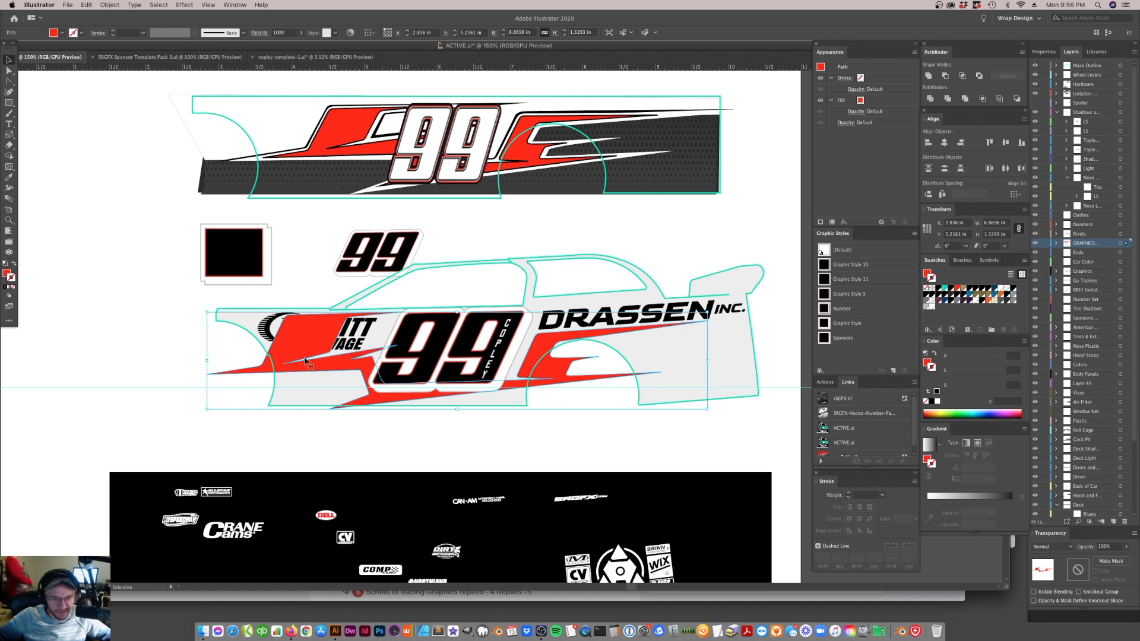
double_click(365, 368)
key("a")
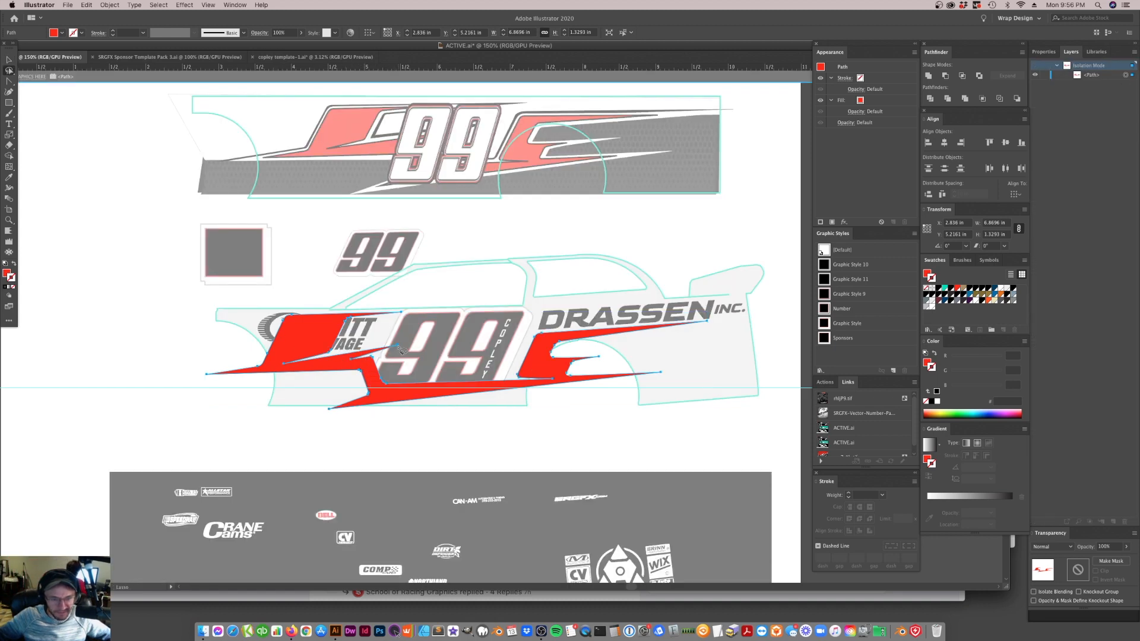
left_click_drag(397, 346, 380, 348)
left_click(368, 368)
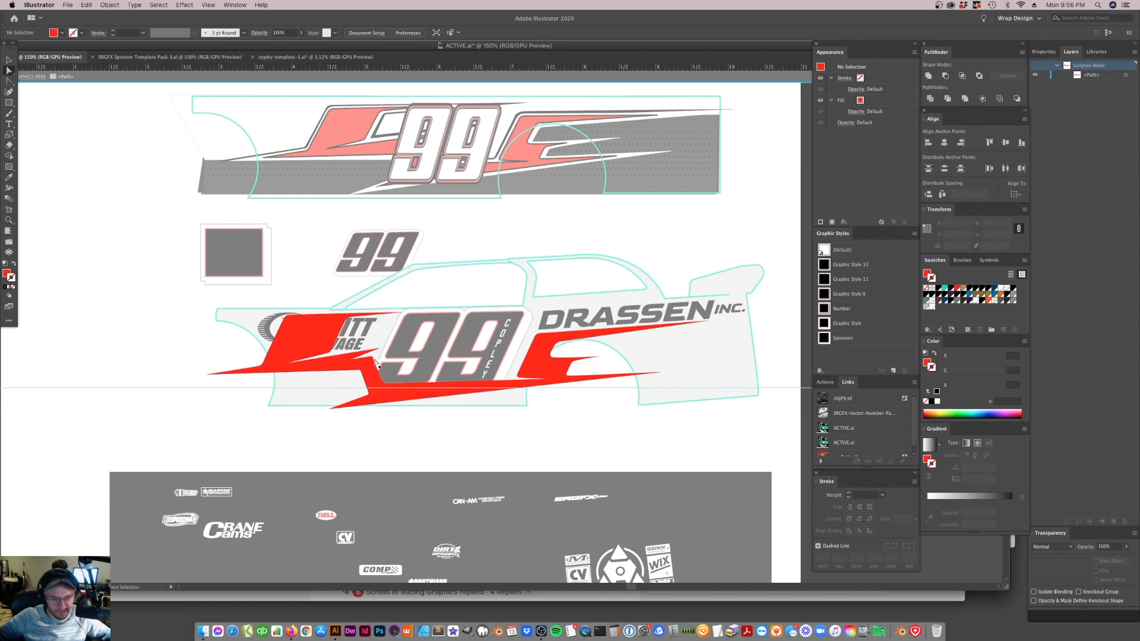
left_click(368, 390)
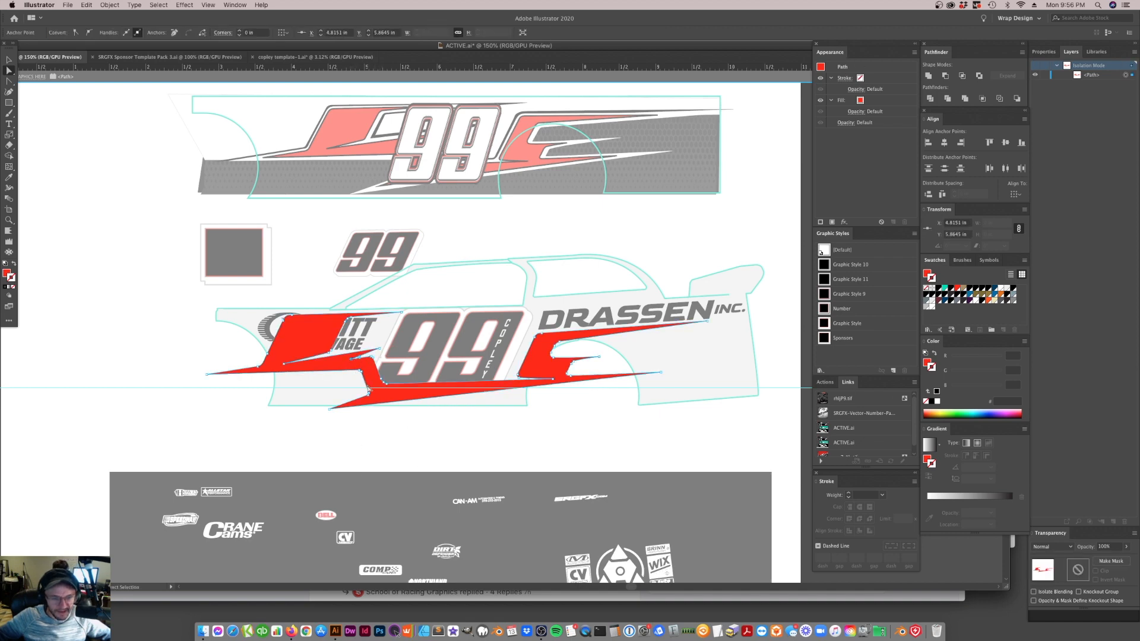
left_click_drag(424, 303, 292, 332)
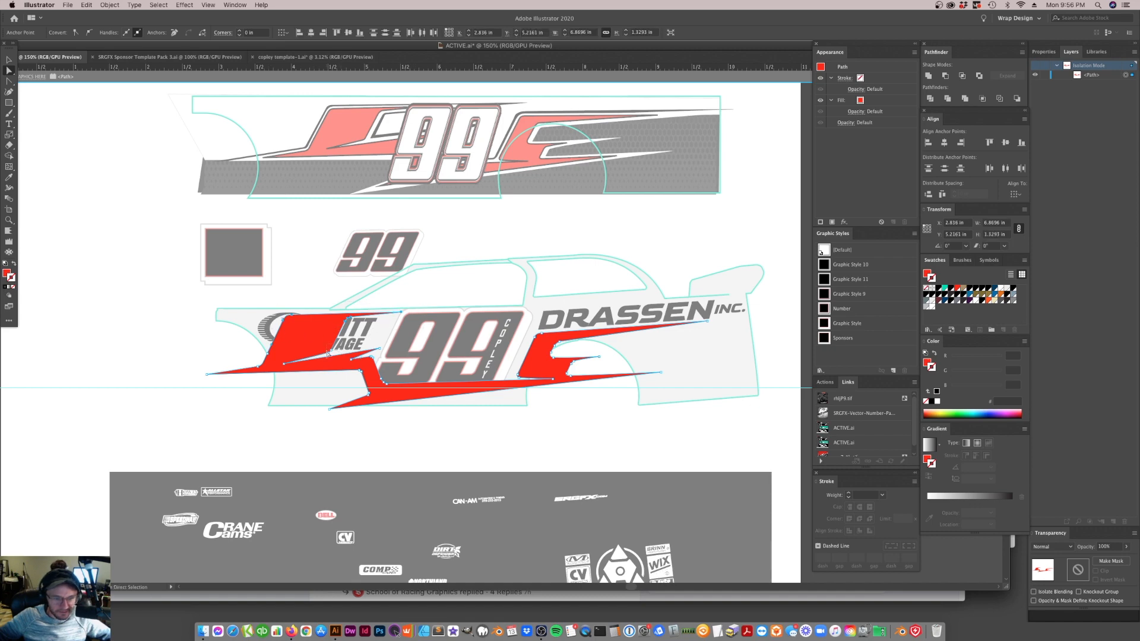
left_click(283, 364)
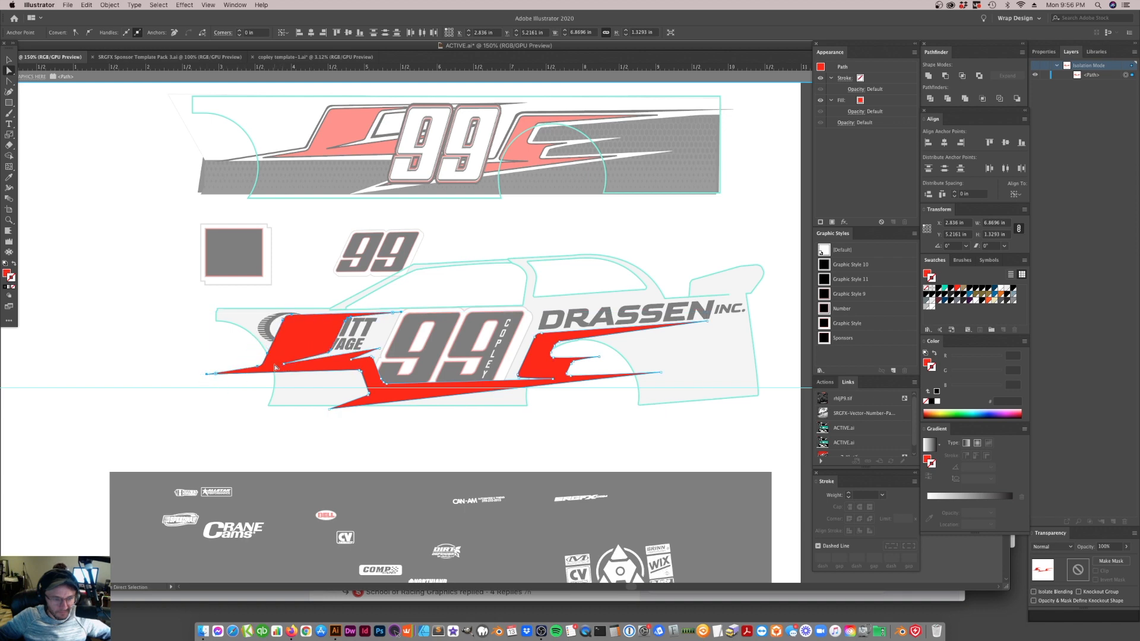
left_click_drag(283, 365, 261, 367)
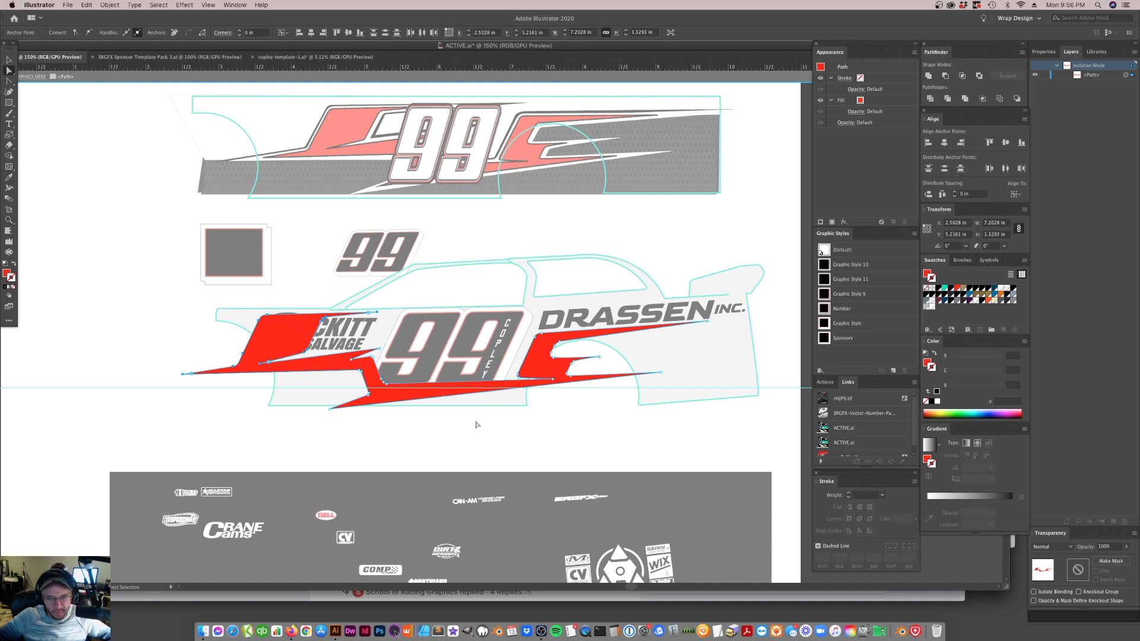
left_click(468, 445)
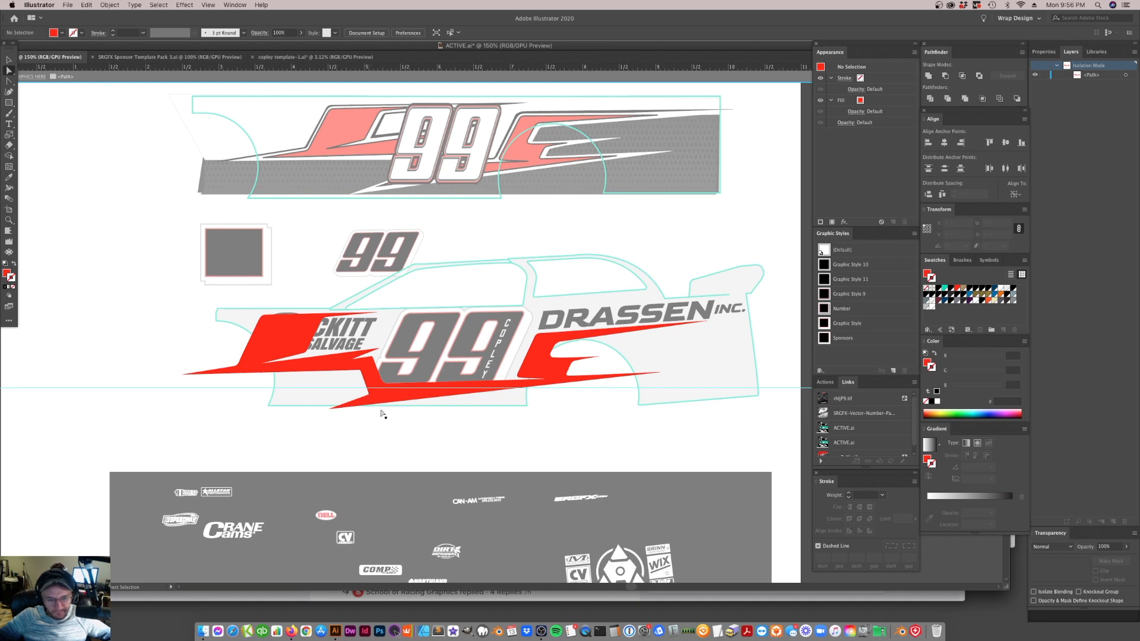
Nudge the whole stripe graphic slightly forward and exit isolation mode
scroll(468, 300, "up", 5)
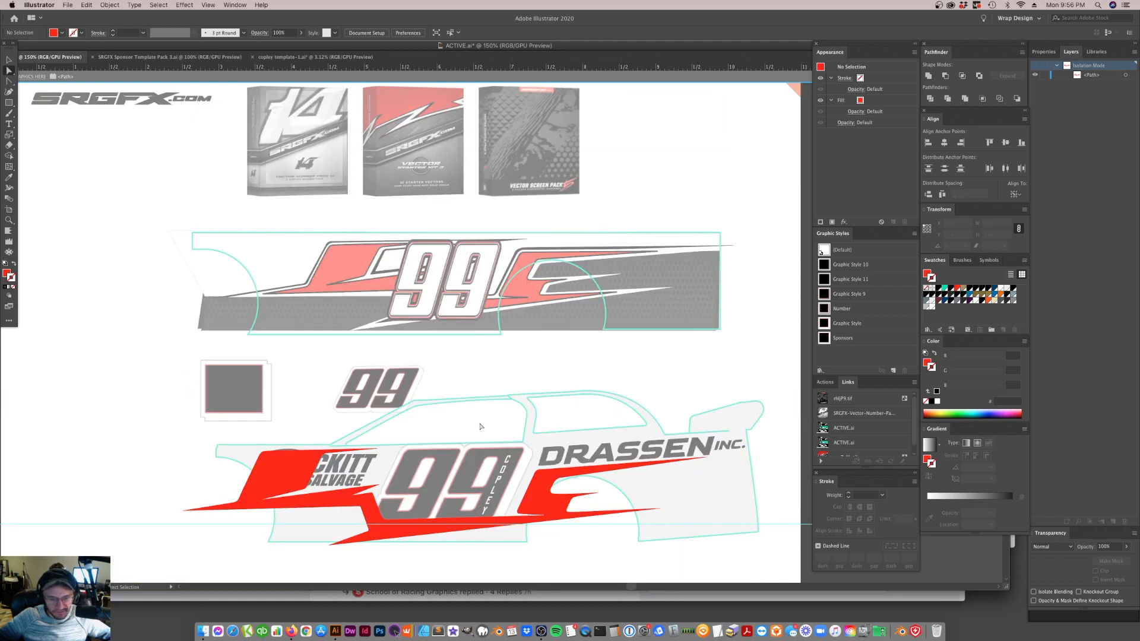
scroll(481, 427, "down", 2)
left_click(533, 462)
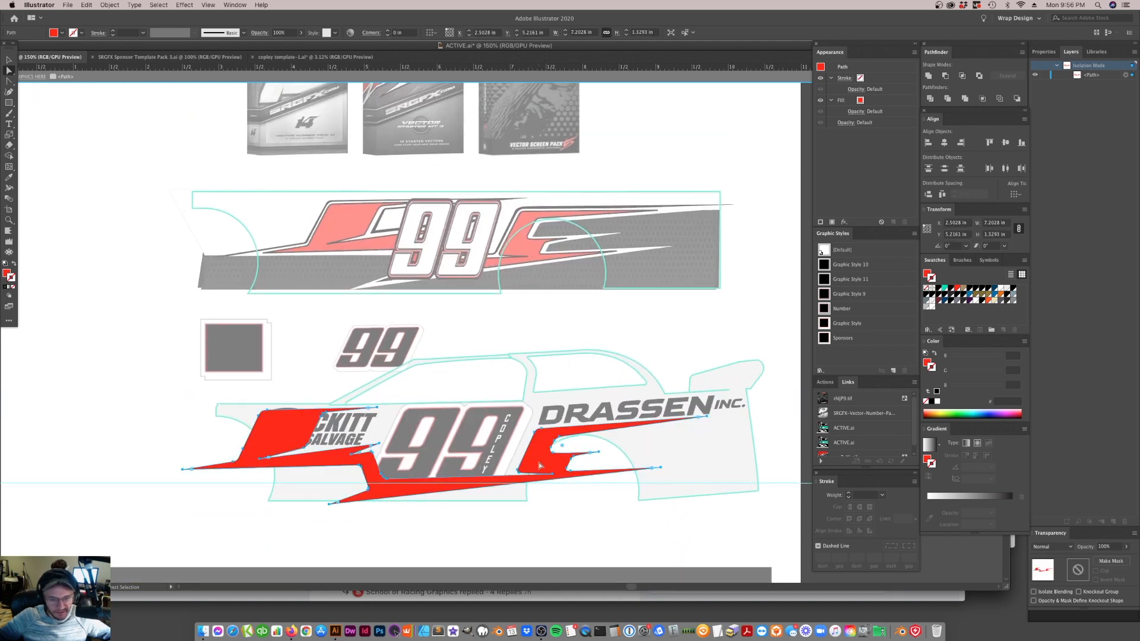
left_click(501, 506)
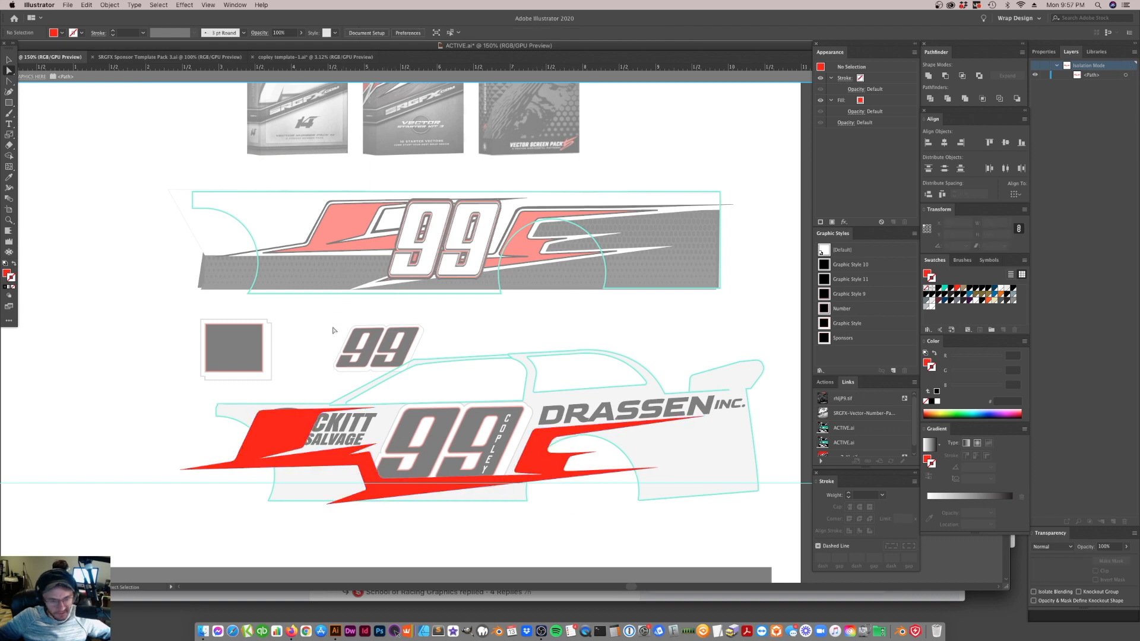
double_click(391, 100)
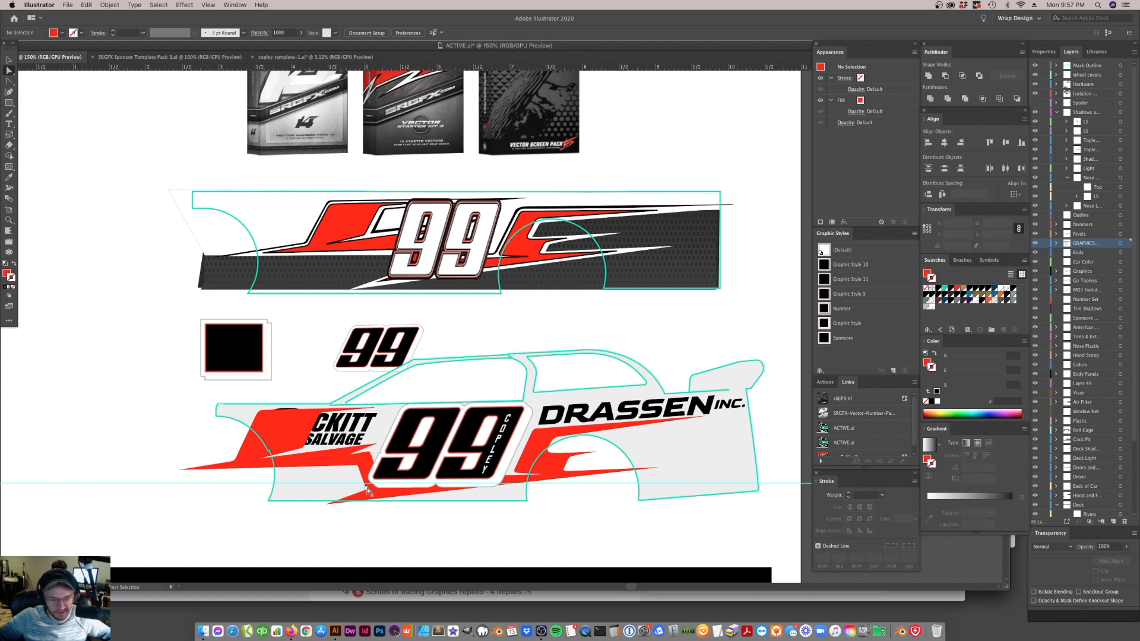
Try shortening the stripe's lower front spike by pulling its tip back inside the body's lower edge
left_click(323, 485)
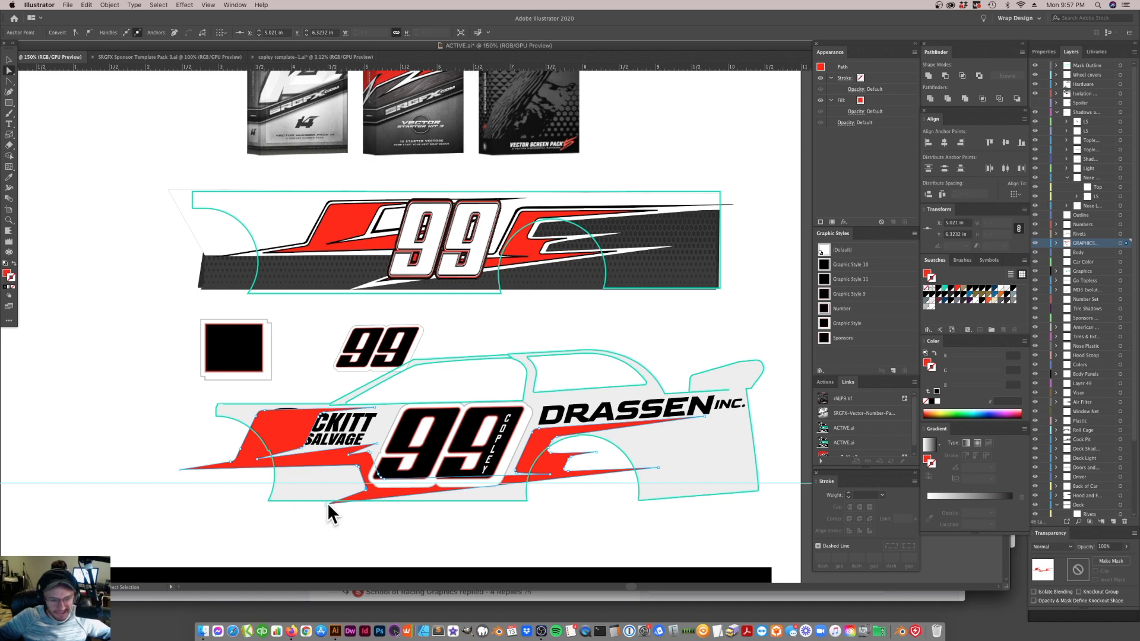
left_click_drag(327, 505, 357, 498)
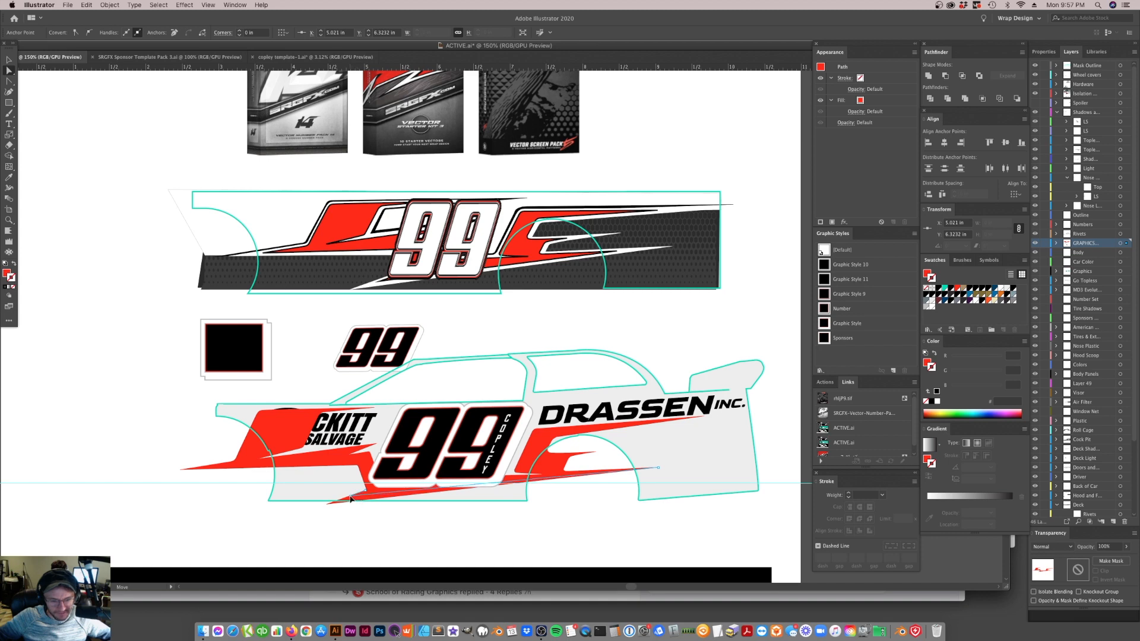
left_click(359, 510)
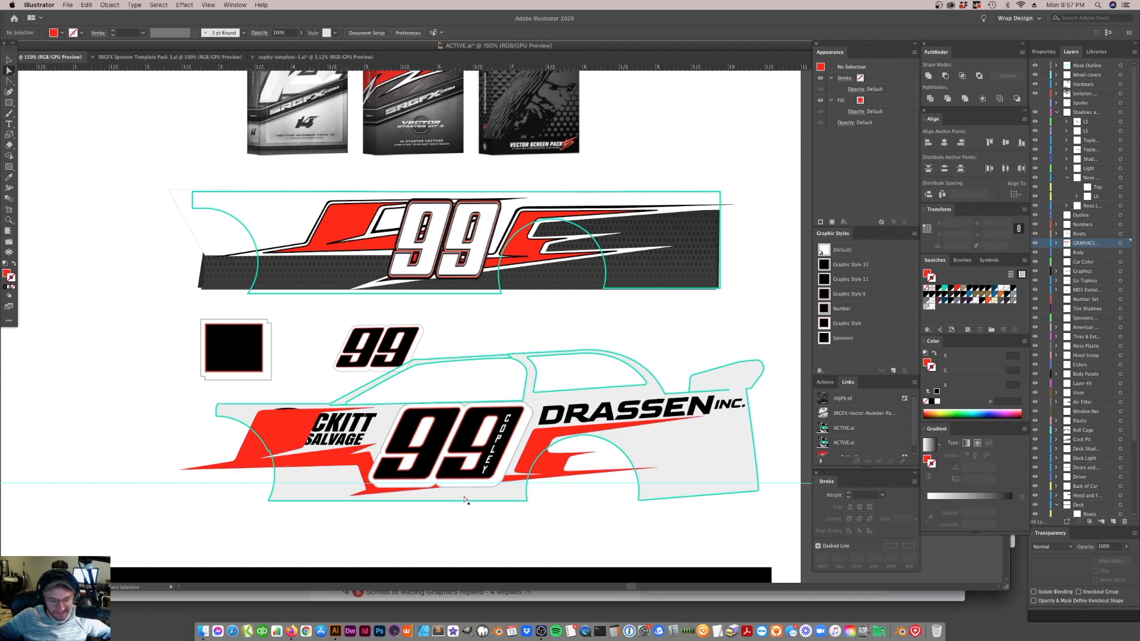
Extend the tip of the stripe's lower front spike forward and down past the body's lower edge, testing longer and shorter positions
left_click(549, 476)
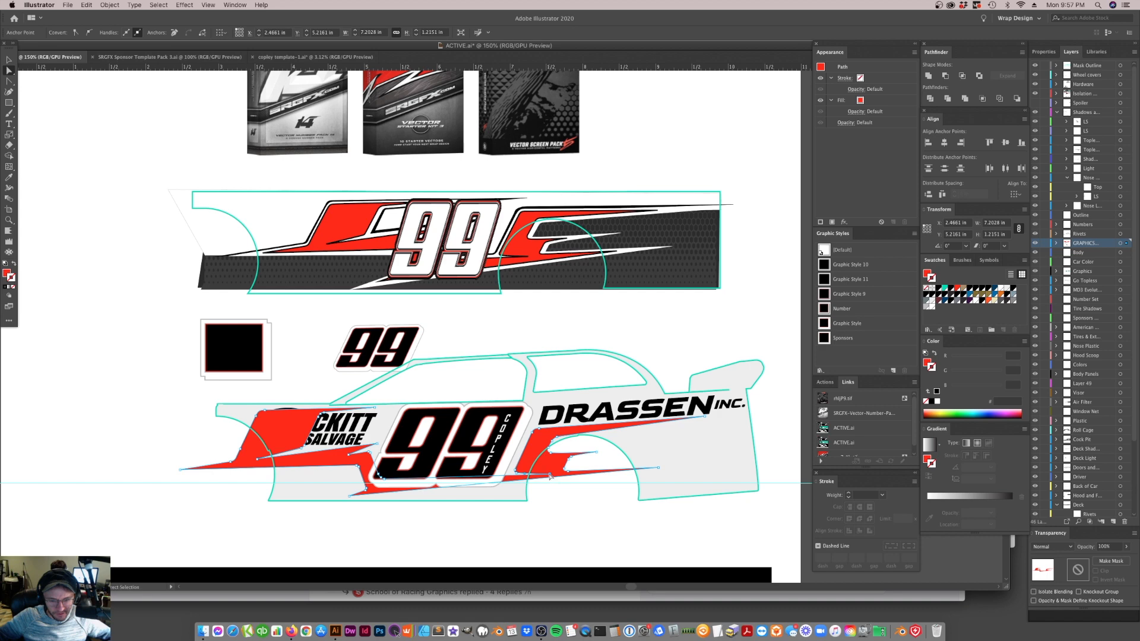
left_click(550, 476)
left_click_drag(352, 500, 330, 509)
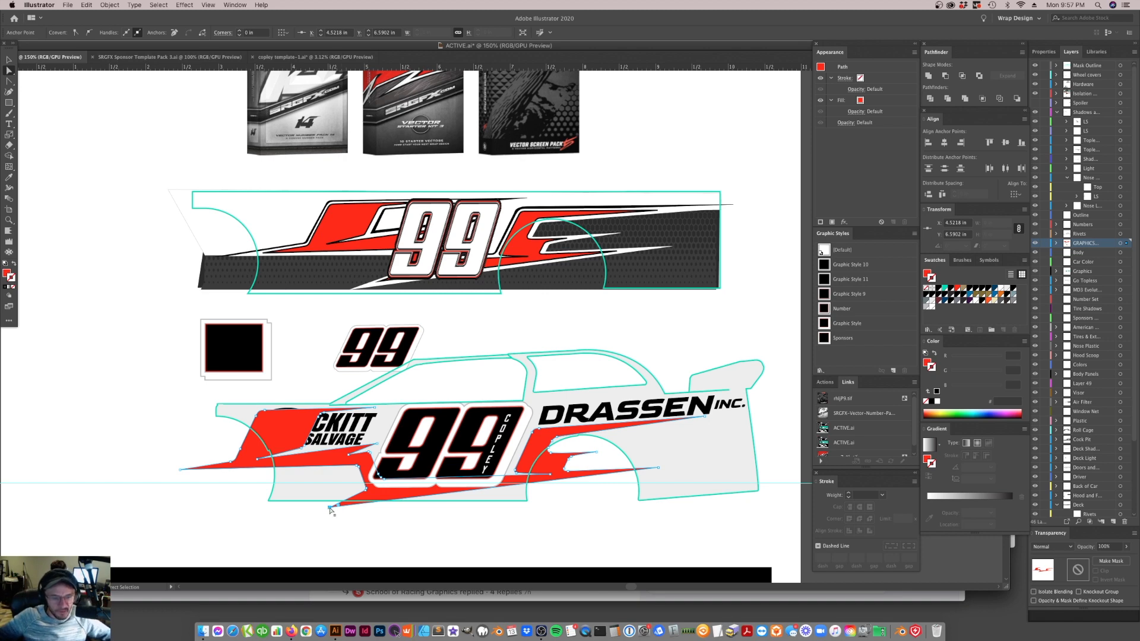
left_click_drag(331, 511, 353, 501)
left_click(374, 540)
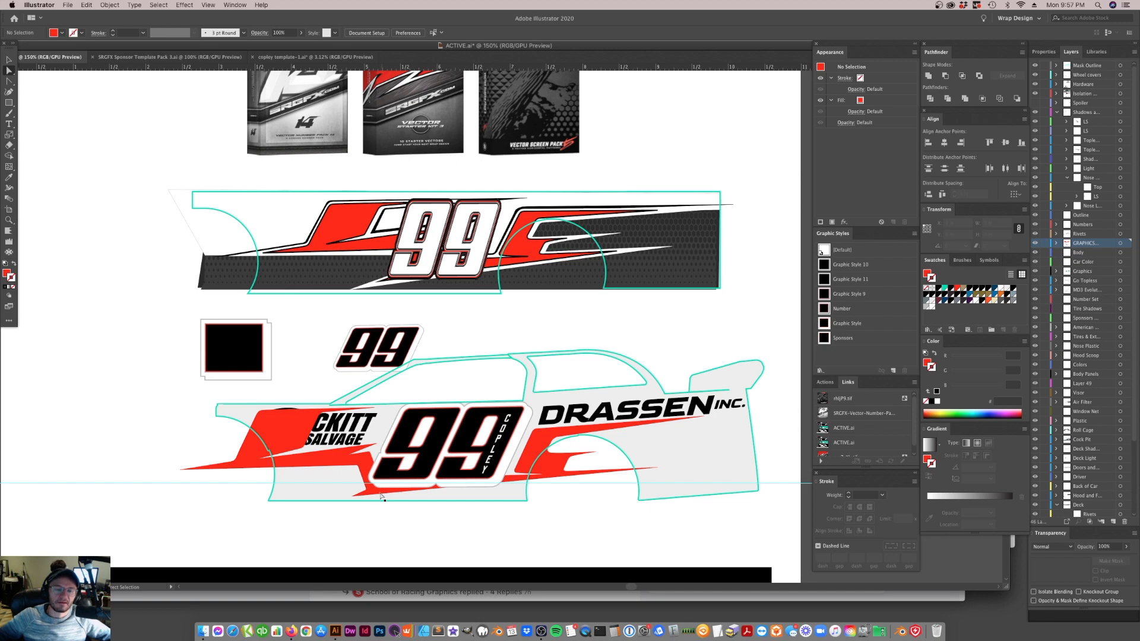
left_click_drag(352, 496, 329, 507)
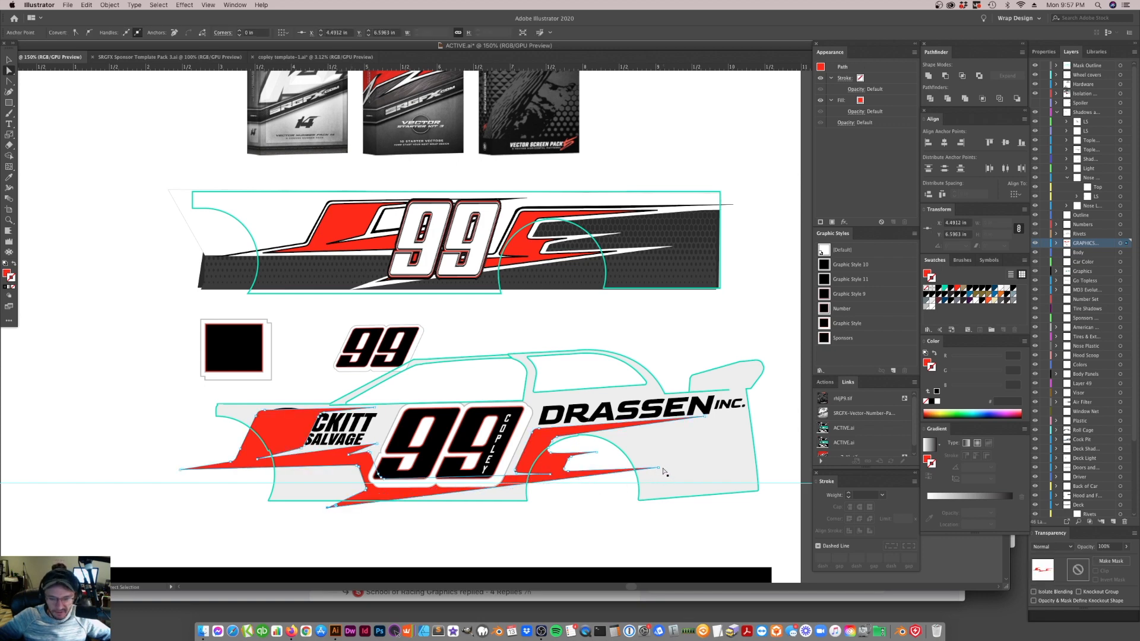
Try lowering the tip of the stripe's lower rear spike past the body's bottom edge
left_click_drag(658, 468, 668, 500)
left_click(627, 528)
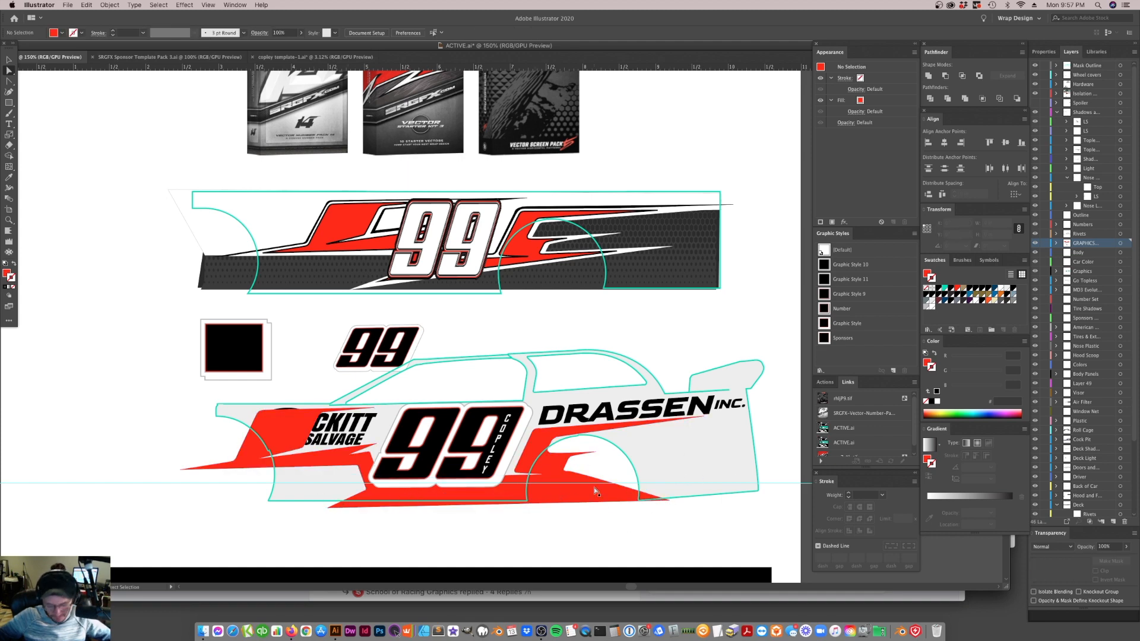
Try a thin red Pen tool wedge below the front stripe, and remove it along with the rear spike change
key("p")
left_click_drag(238, 489, 353, 471)
left_click(242, 500)
left_click(239, 489)
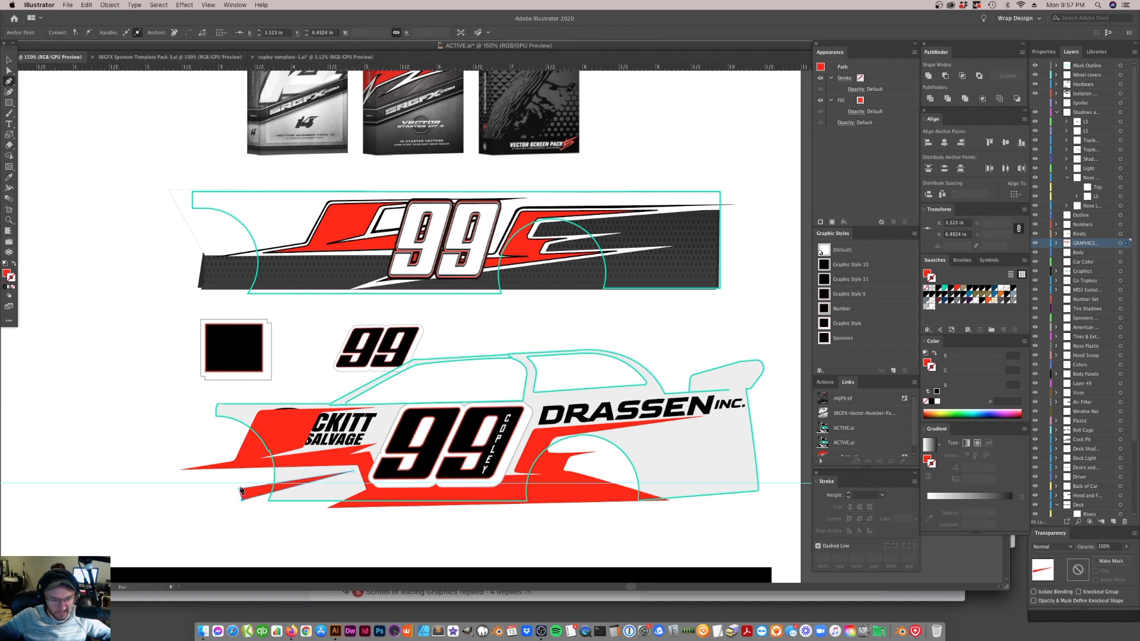
key("a")
left_click(235, 516)
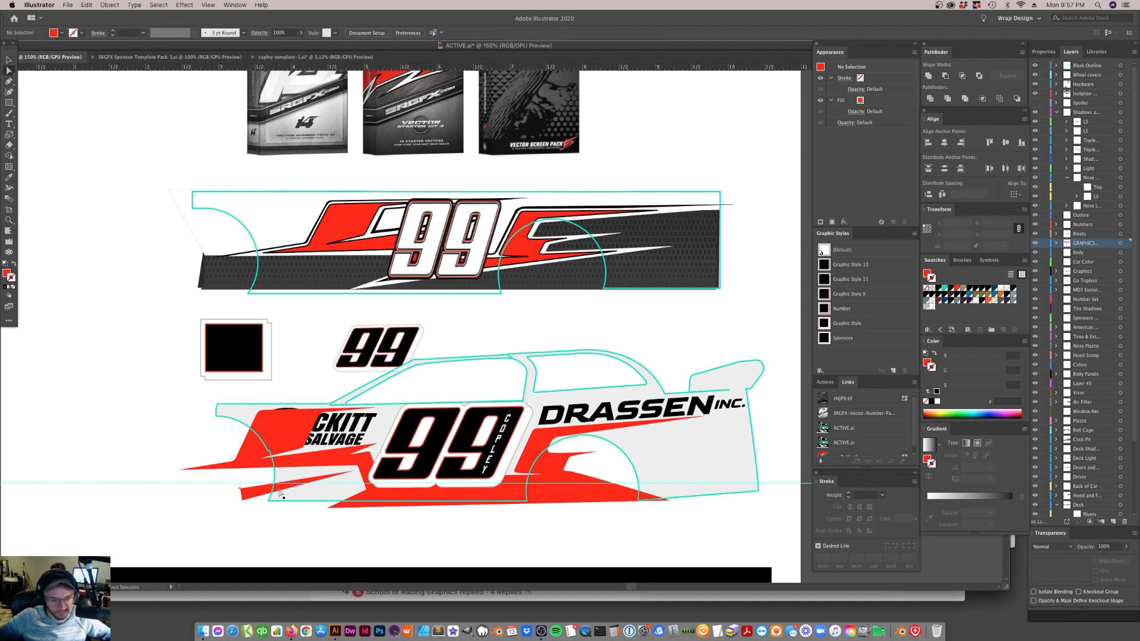
left_click(282, 491)
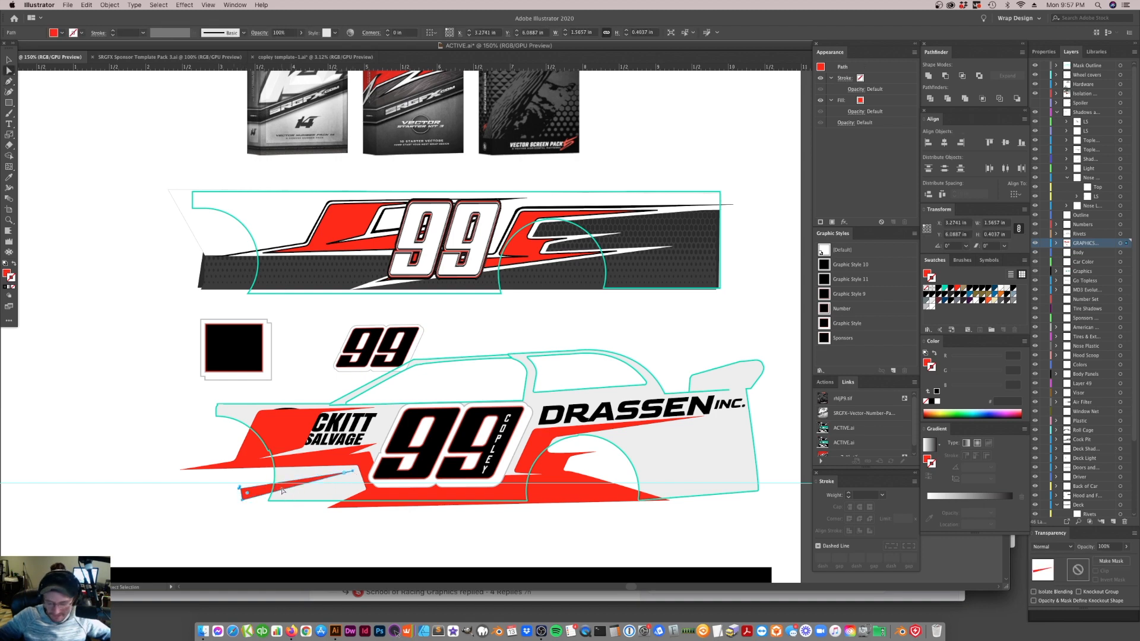
left_click(339, 473)
key("super+shift+a")
left_click(453, 505)
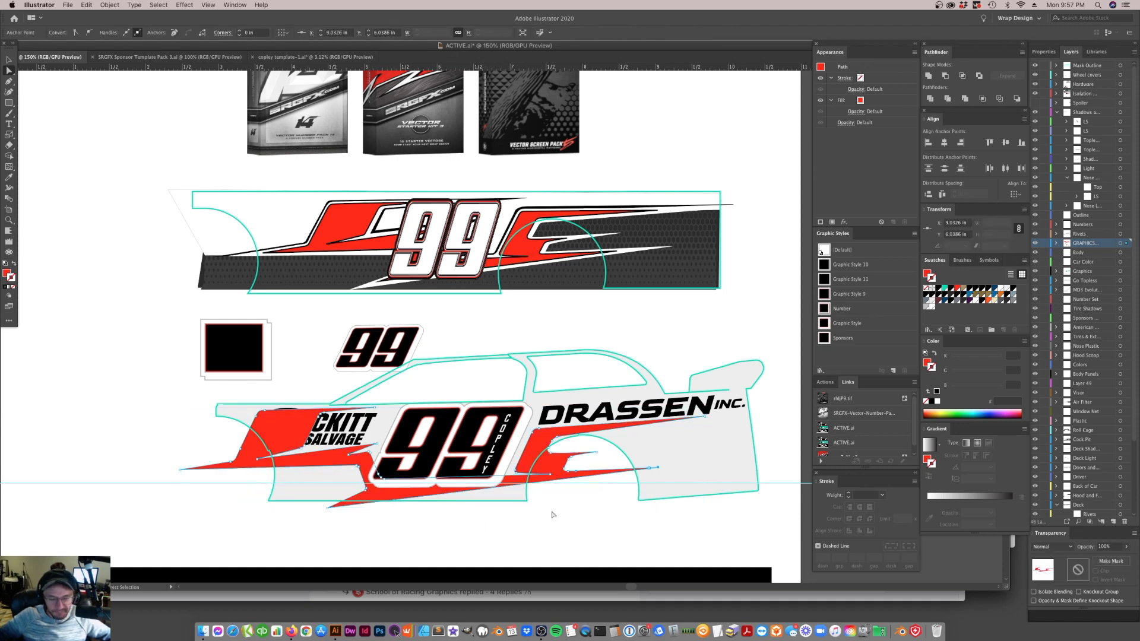
Isolate the stripe and pull the tip of its upper rear spike slightly forward, narrowing the graphic to about 7.17 in
left_click(8, 58)
left_click(162, 369)
left_click(557, 472)
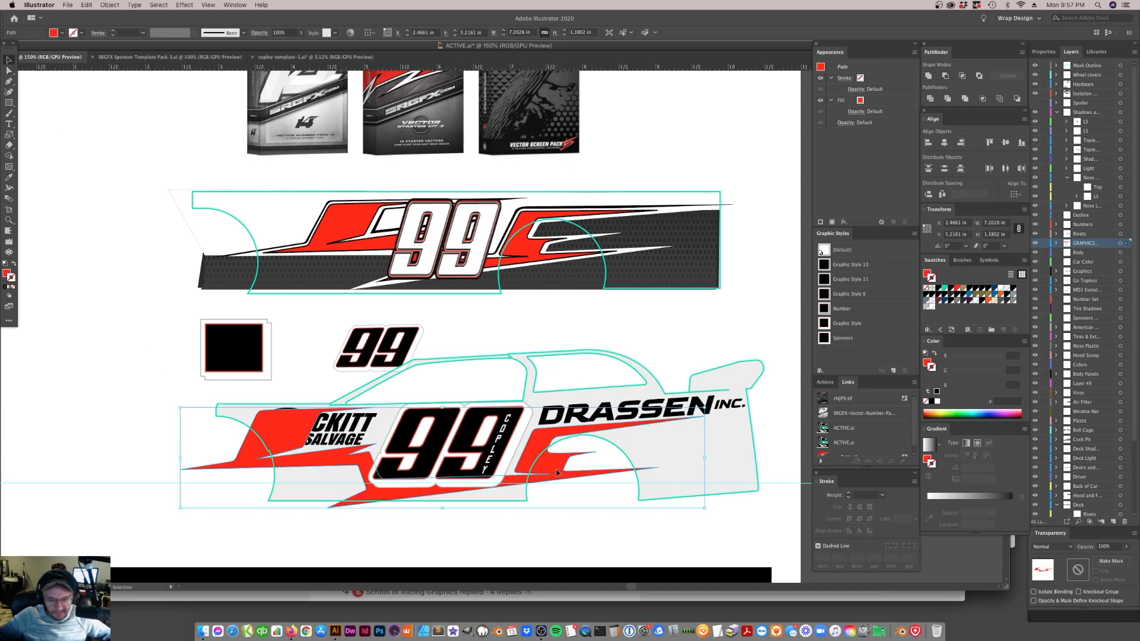
double_click(557, 472)
key("a")
left_click(563, 452)
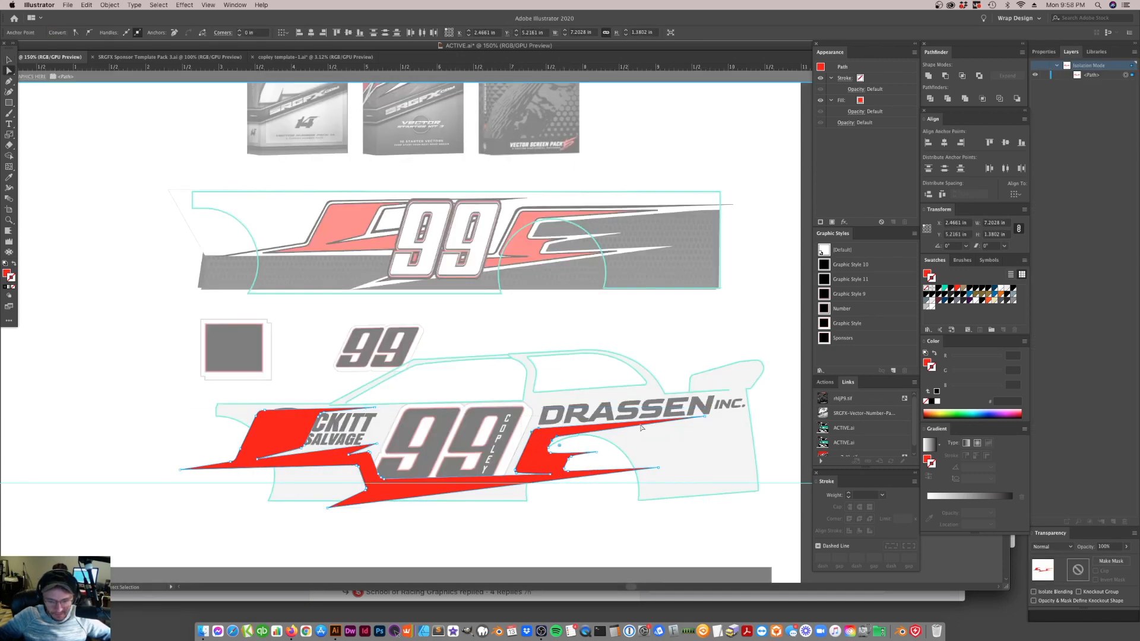
left_click_drag(706, 420, 701, 420)
Nudge the whole stripe graphic up and slightly rearward to about X 2.50 in, Y 5.15 in
left_click(524, 469)
key("Up")
key("Up")
key("Up")
key("Up")
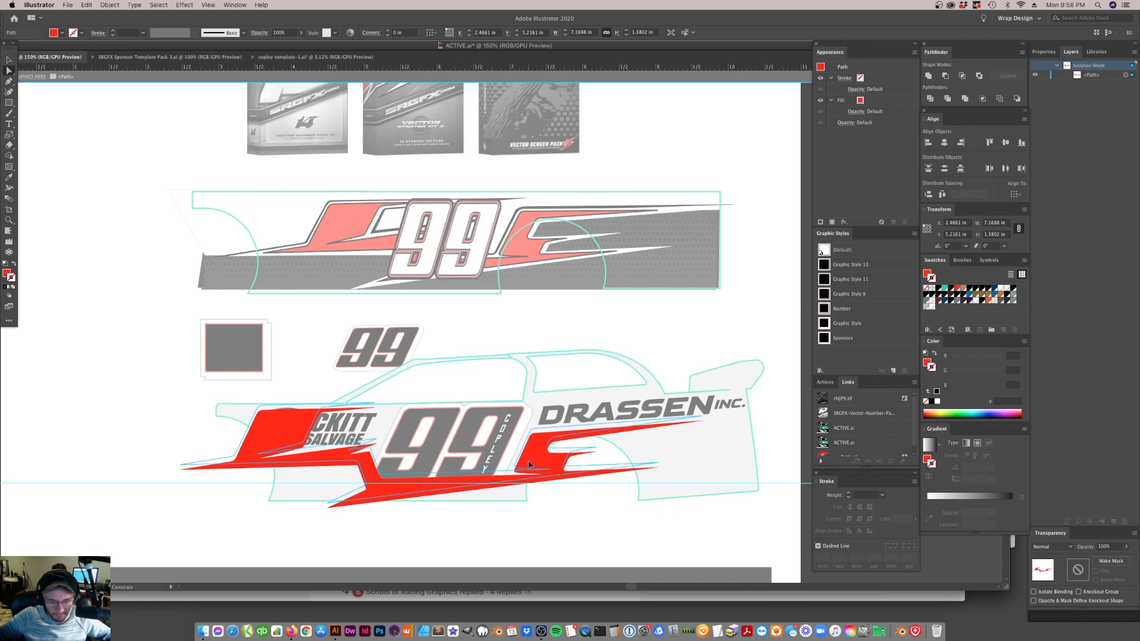
left_click_drag(530, 465, 497, 478)
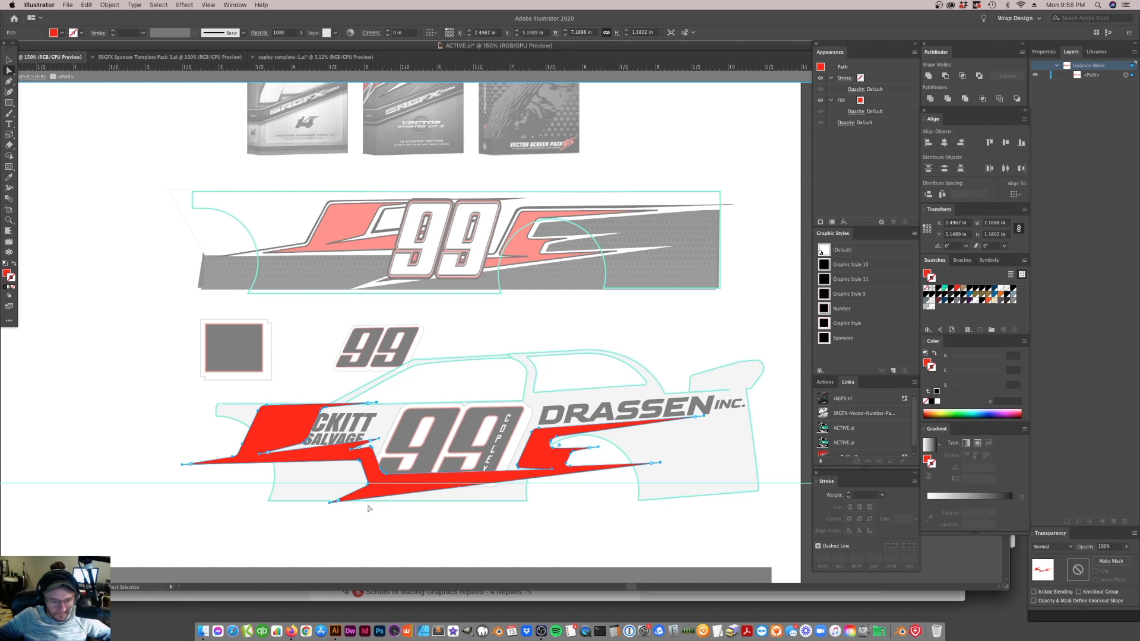
Shorten the stripe's lower front spike by pulling its tip up and back inside the body's lower edge
left_click(373, 487)
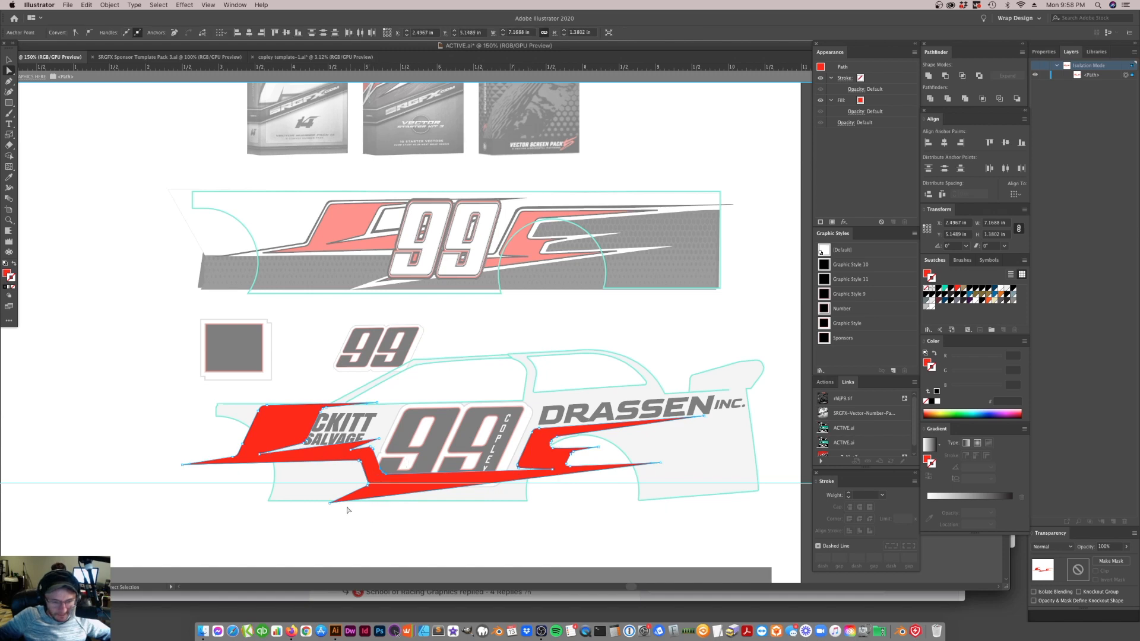
mouse_move(331, 503)
left_mouse_down()
mouse_move(365, 496)
mouse_move(351, 494)
left_mouse_up()
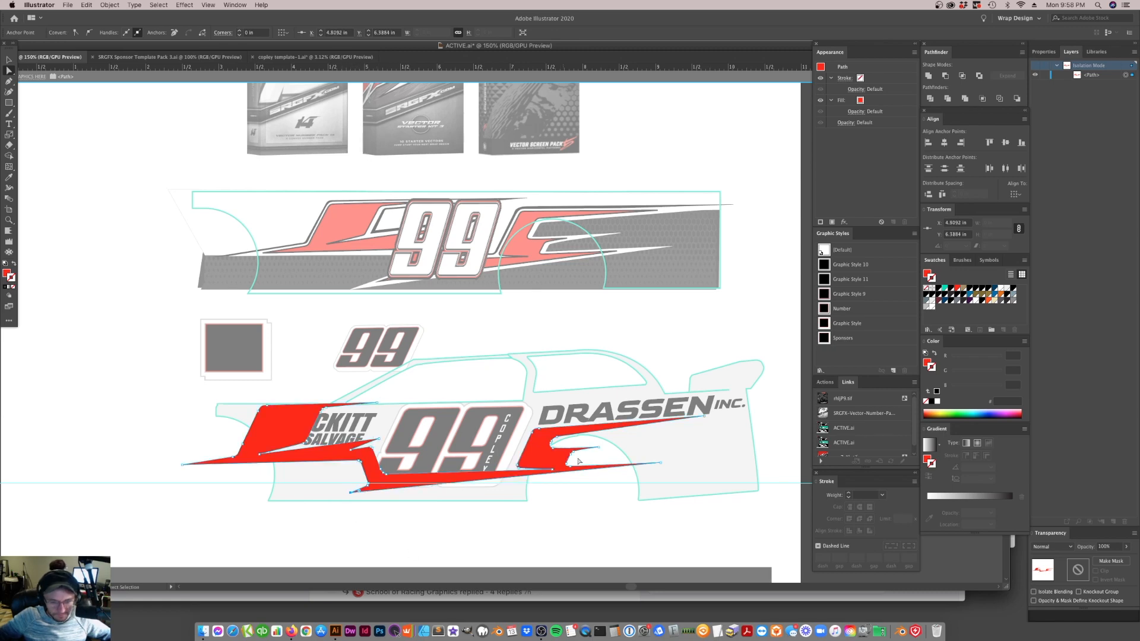
left_click(657, 464)
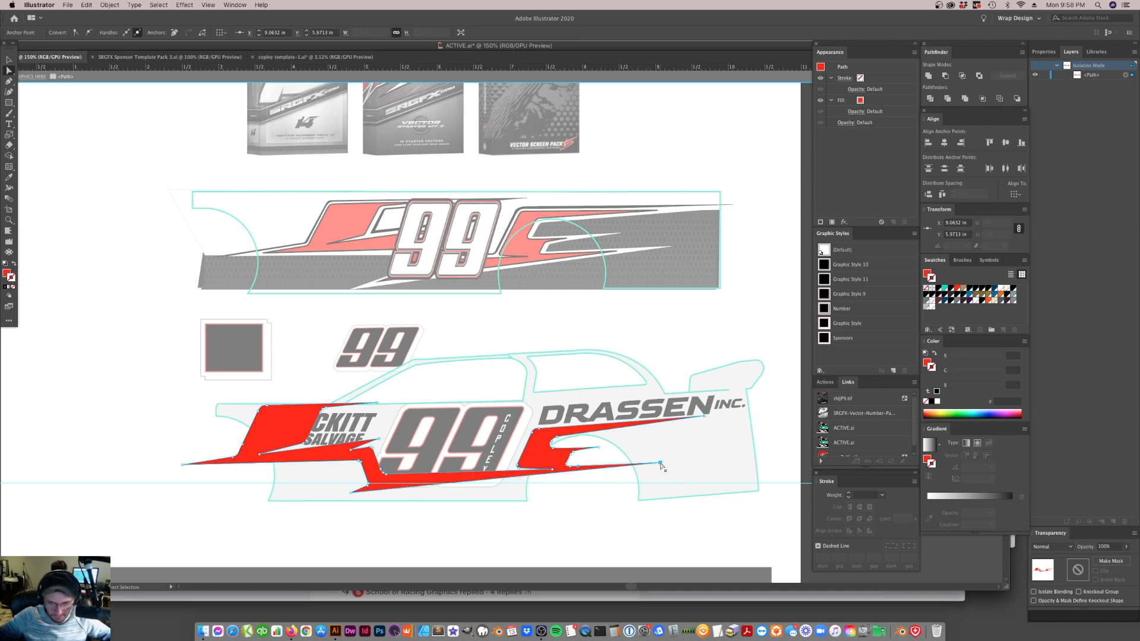
left_click(631, 488)
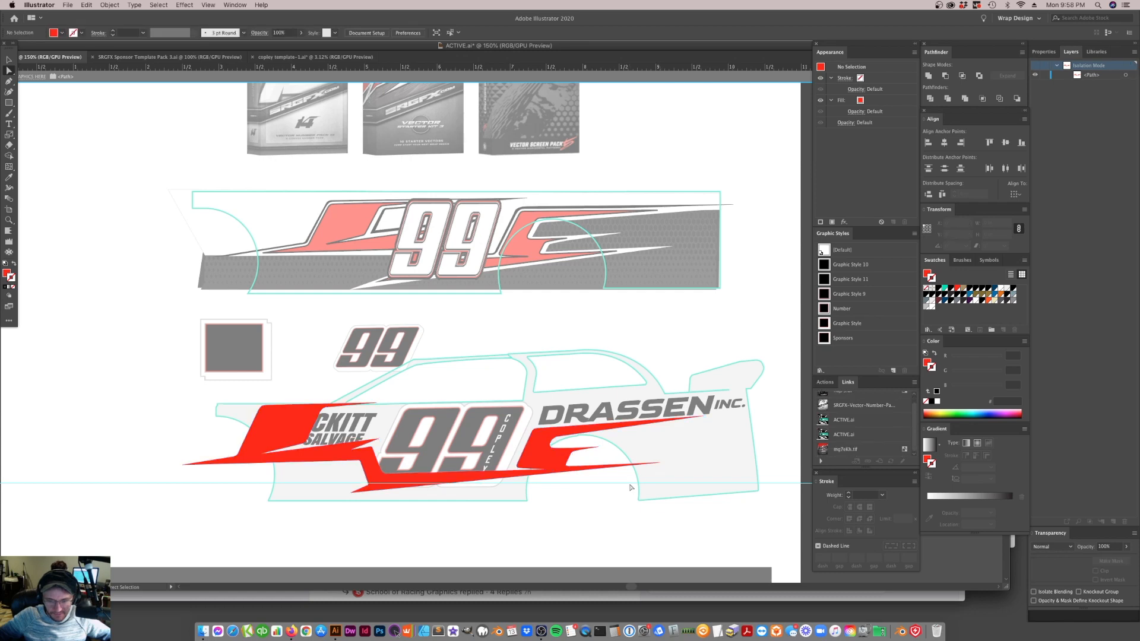
Extend the upper rear spike beneath the INC. lettering, shorten the lower rear spike inside the wheel arch, and exit isolation mode
left_click(656, 427)
left_click_drag(702, 419, 742, 418)
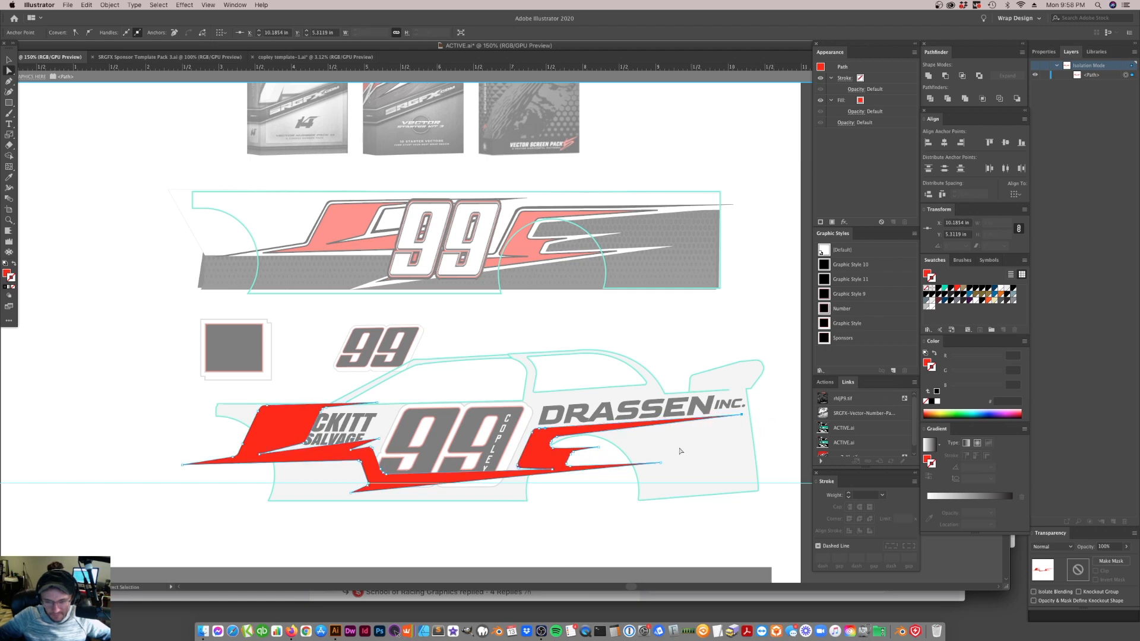
left_click_drag(661, 463, 618, 472)
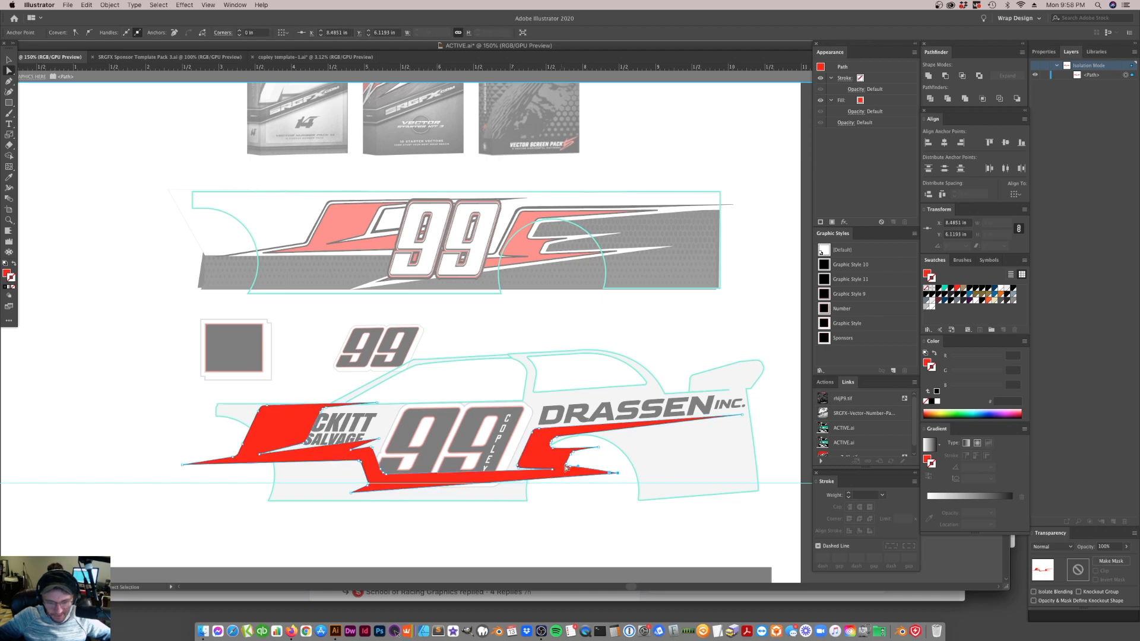
left_click(578, 515)
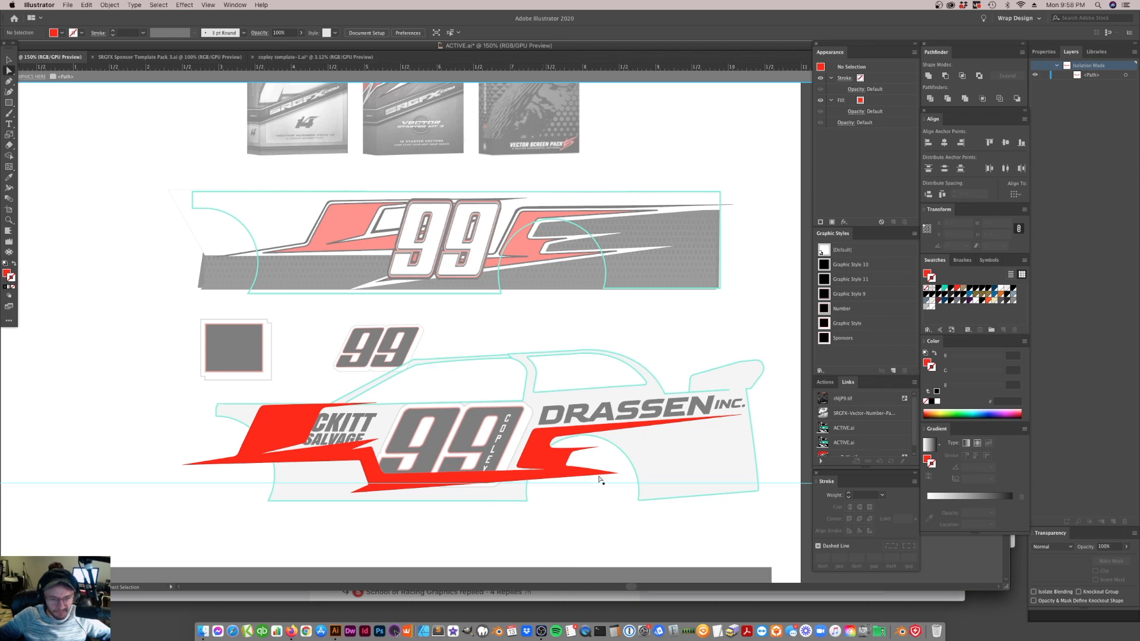
left_click(576, 469)
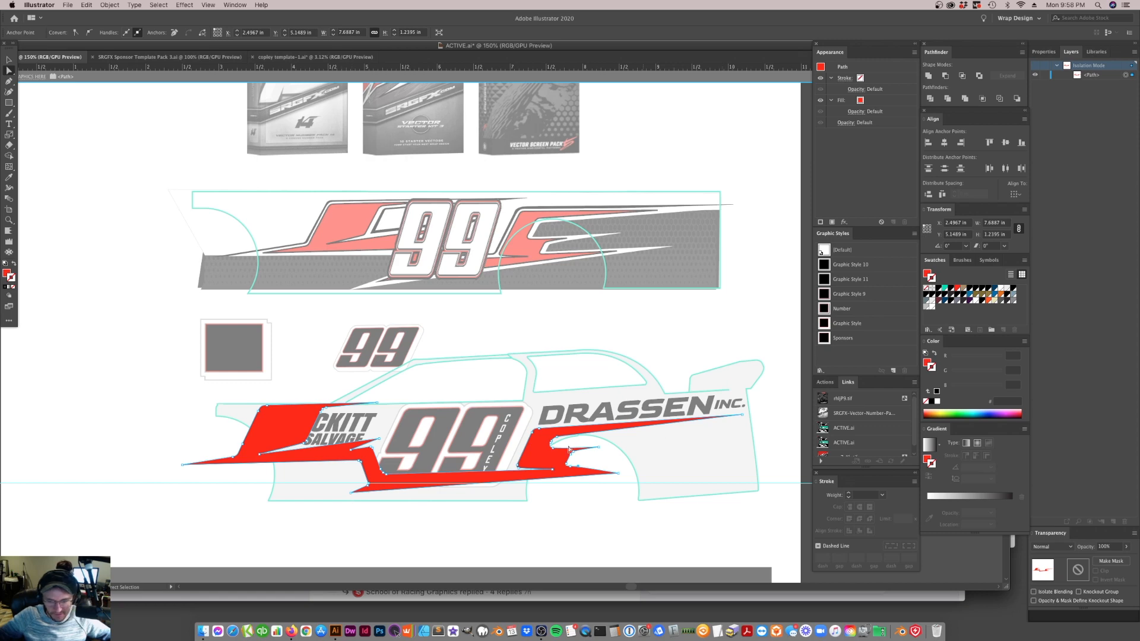
key("Escape")
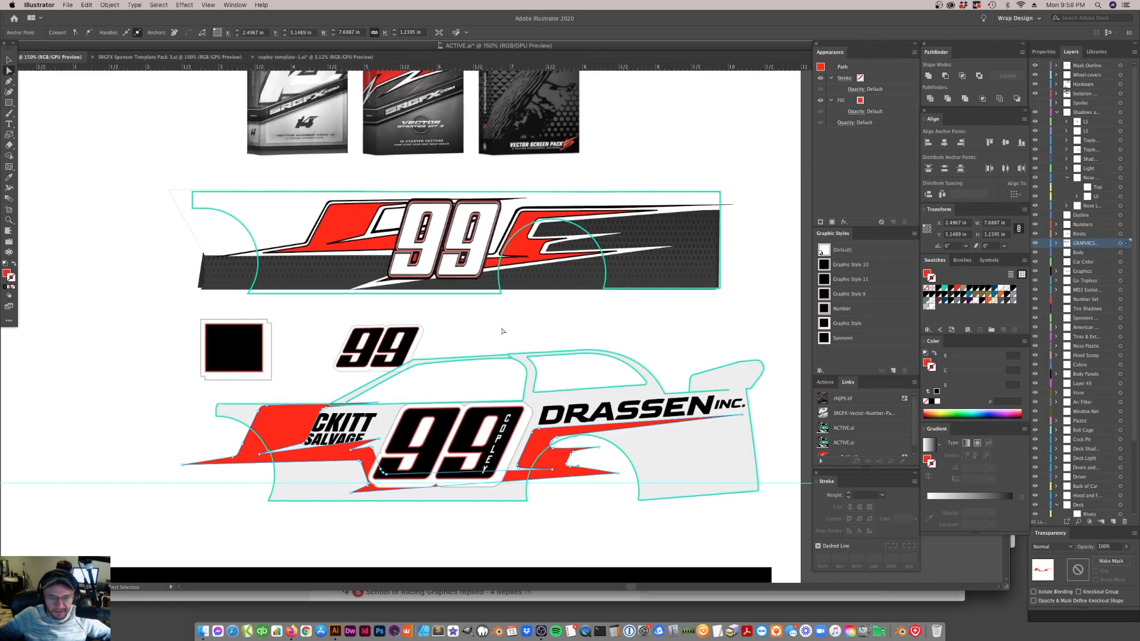
left_click(464, 541)
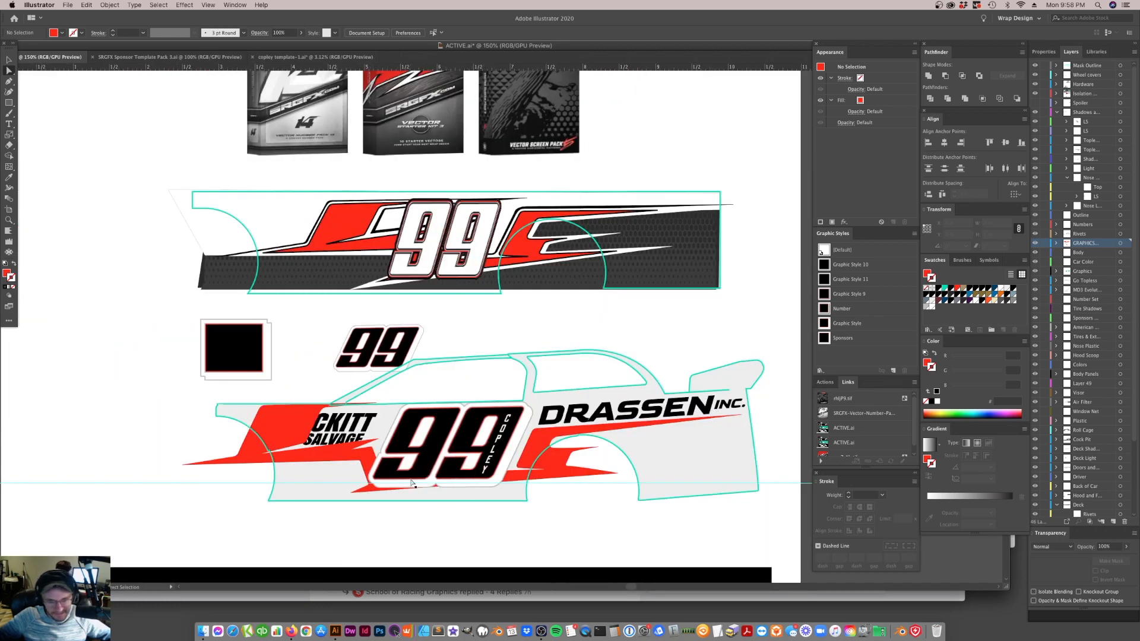
Isolate the stripe and lower the front block's top anchor points slightly below the body's upper edge
left_click(297, 429)
left_click(9, 59)
left_click(9, 71)
double_click(288, 435)
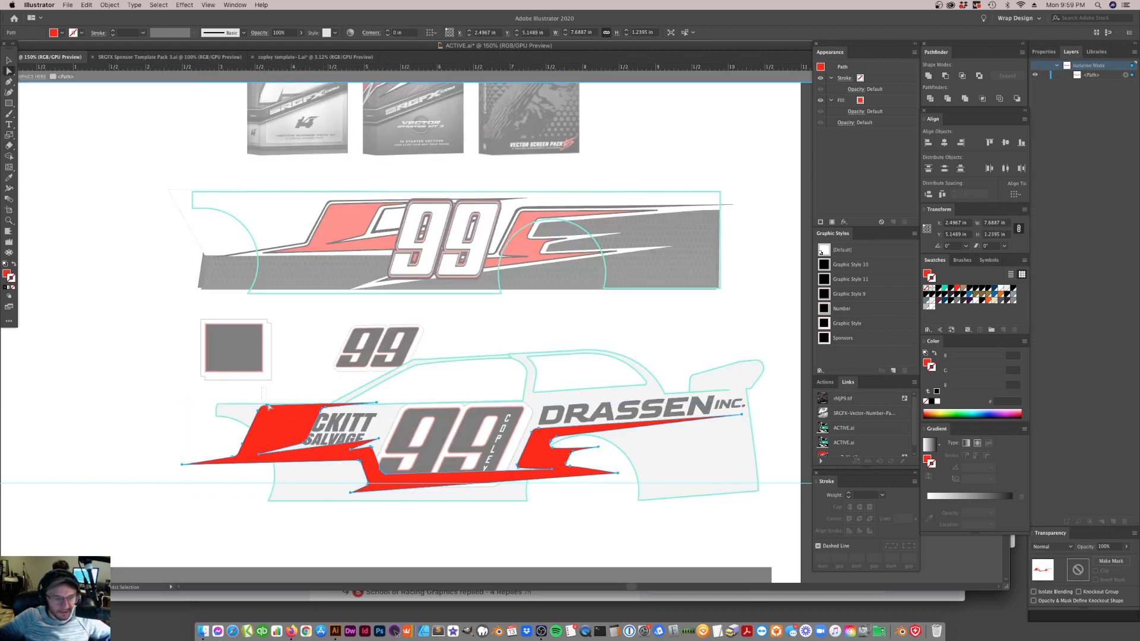
left_click_drag(282, 423, 324, 414)
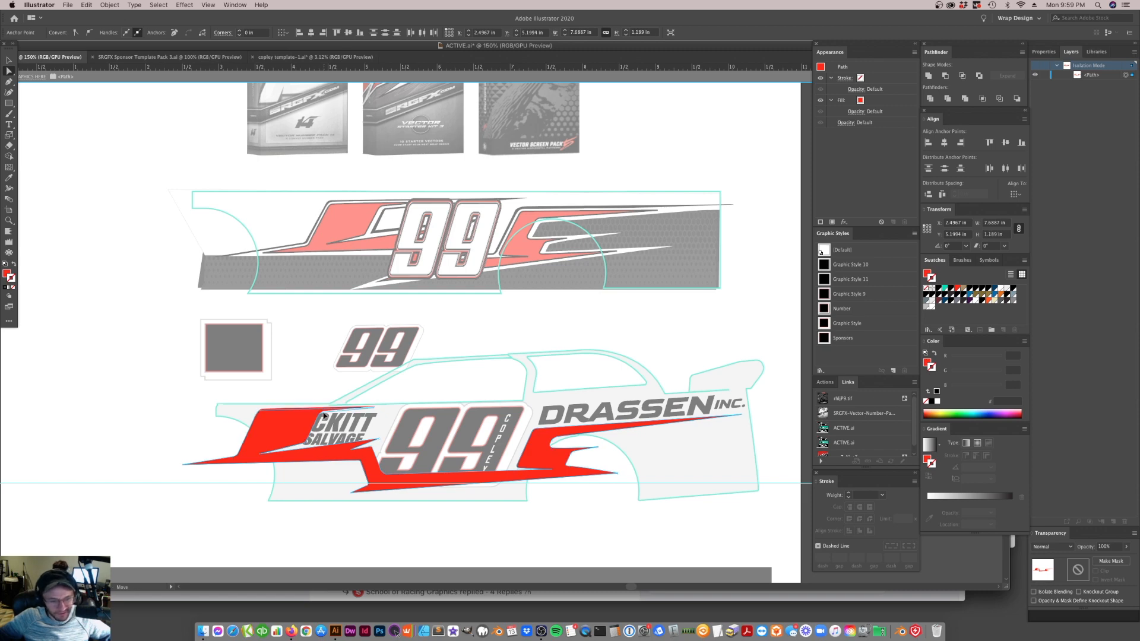
key("super+shift+a")
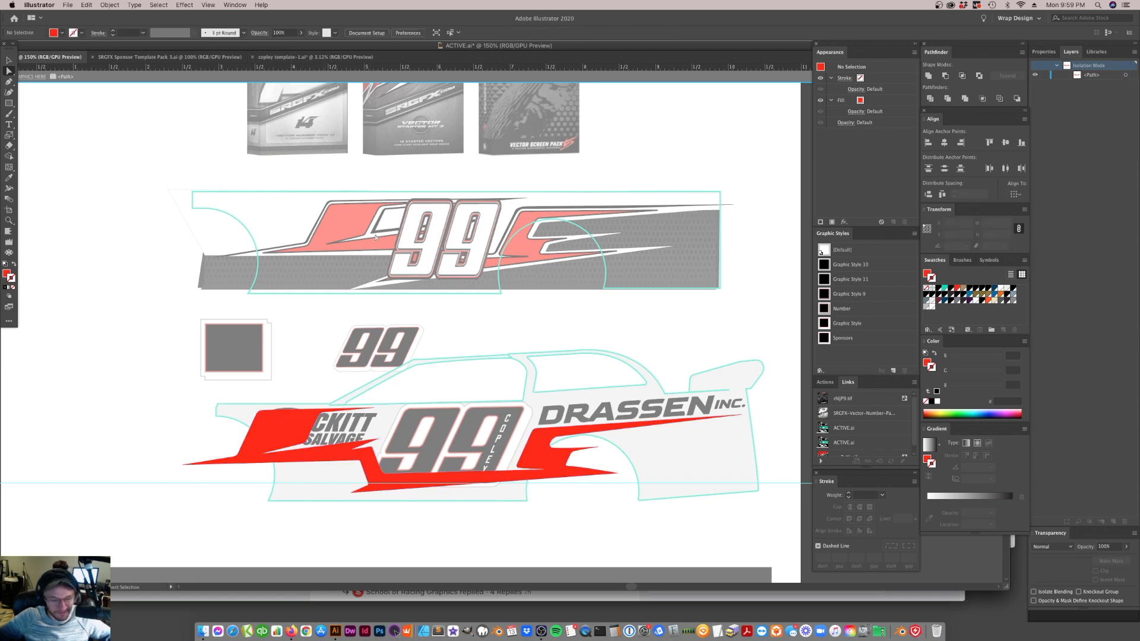
Exit isolation mode and send the stripe to the back, raised one level, behind the Beckitt Salvage logo
left_click(388, 75)
left_click(354, 466)
key("super+shift+[")
key("super+]")
key("super+shift+a")
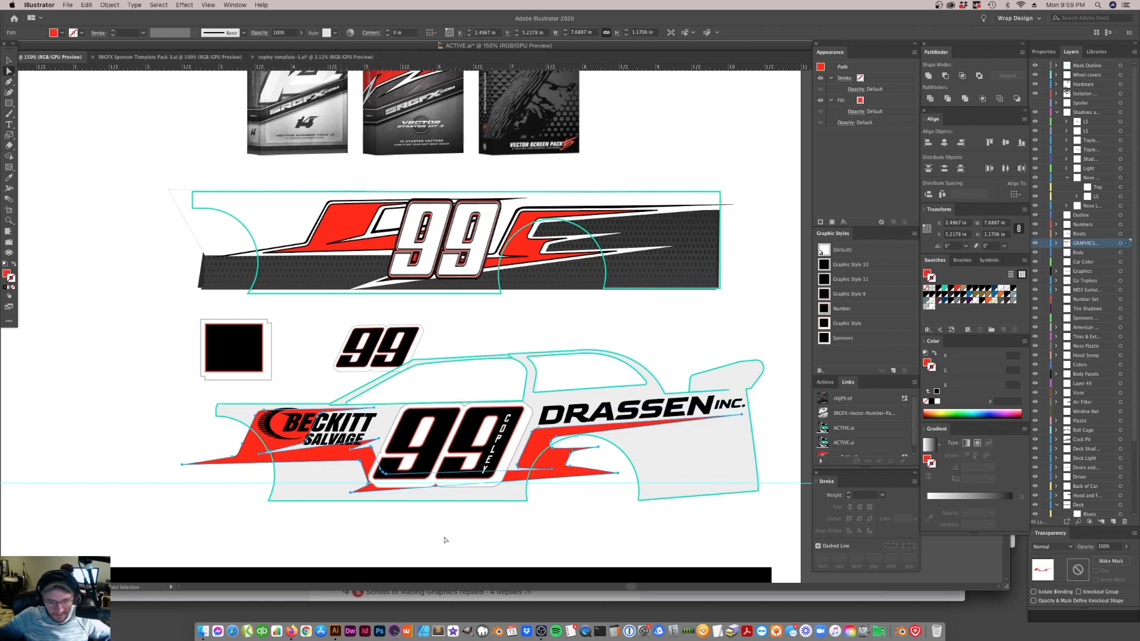
Isolate the stripe, move the lower front spike's anchor points slightly forward away from the 99, and exit isolation mode
scroll(449, 526, "down", 2)
scroll(450, 515, "down", 1)
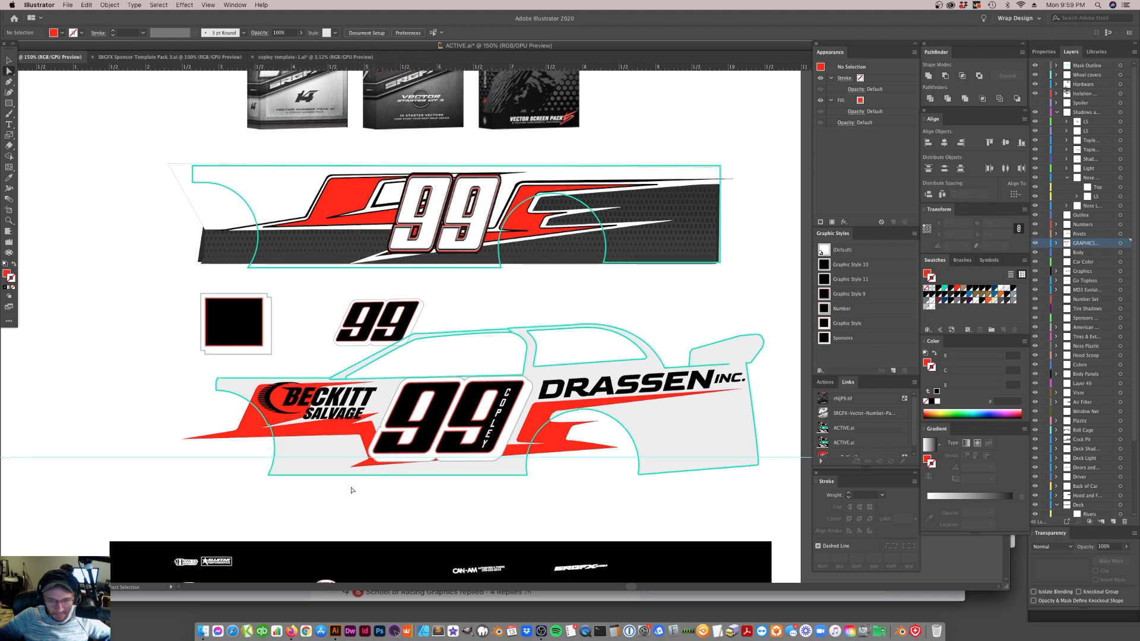
left_click(537, 429)
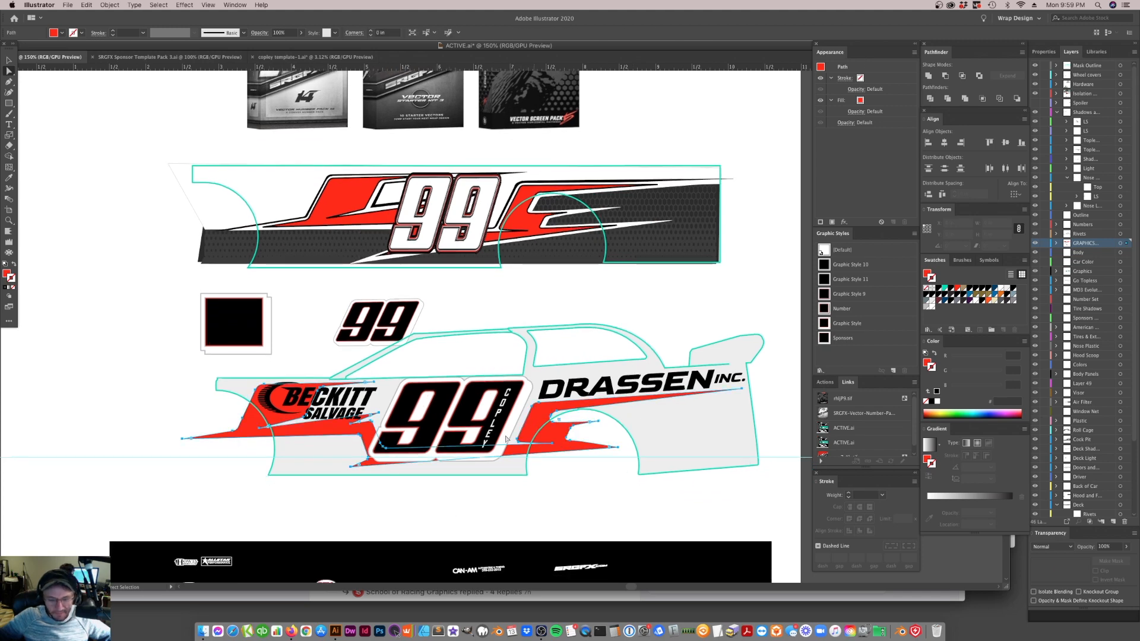
left_click(8, 60)
left_click(82, 301)
left_click(462, 437)
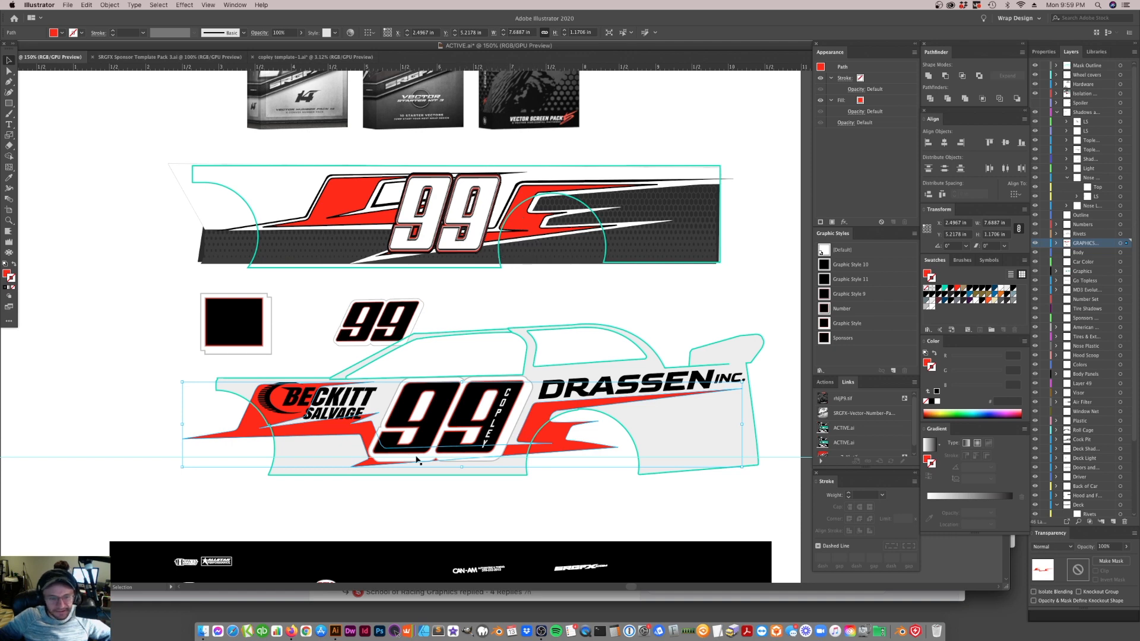
double_click(362, 436)
key("a")
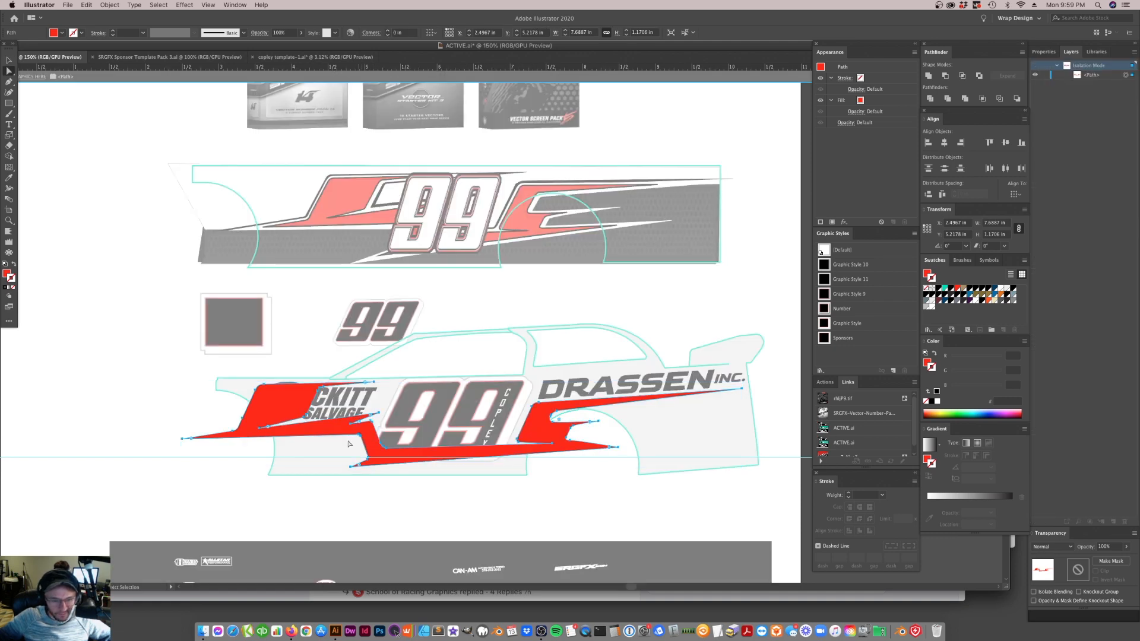
left_click(365, 434)
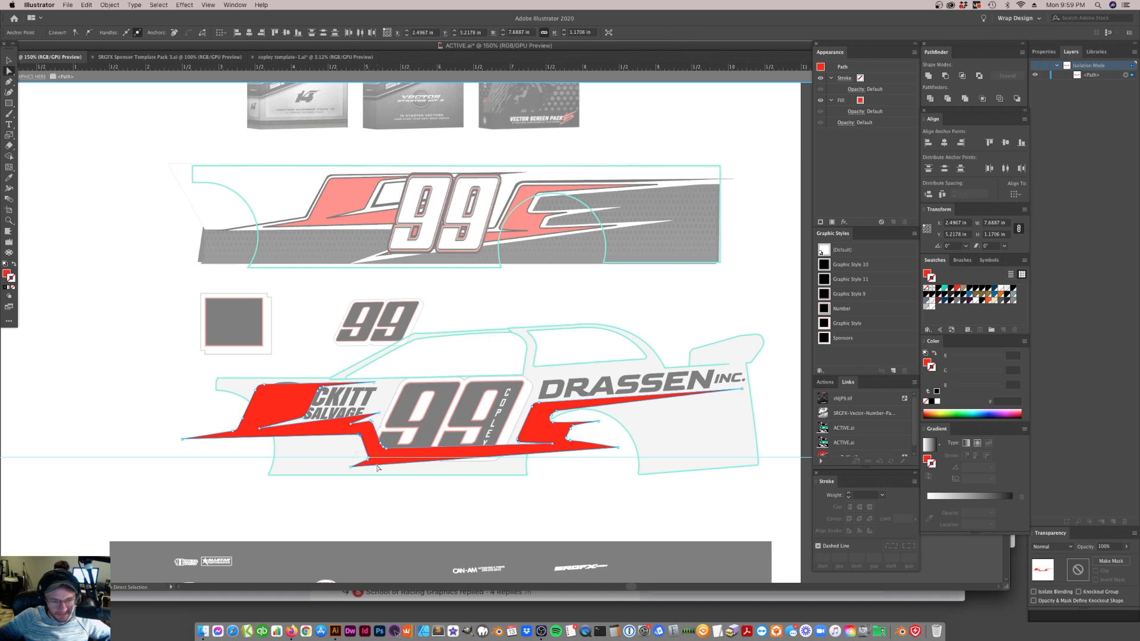
left_click_drag(355, 471, 330, 467)
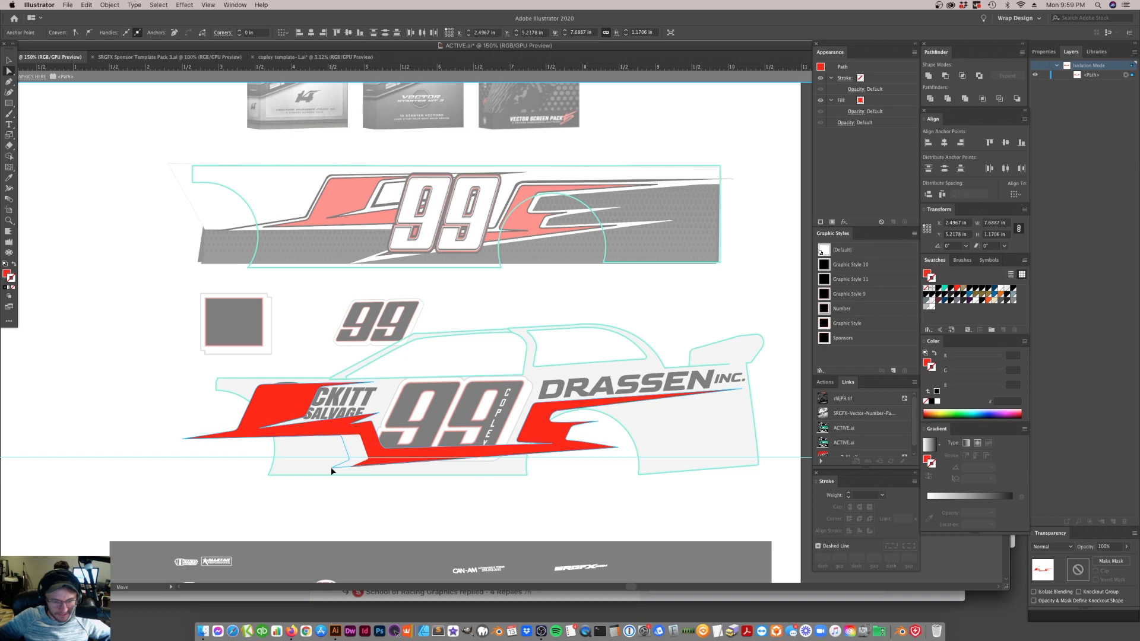
left_click(387, 483)
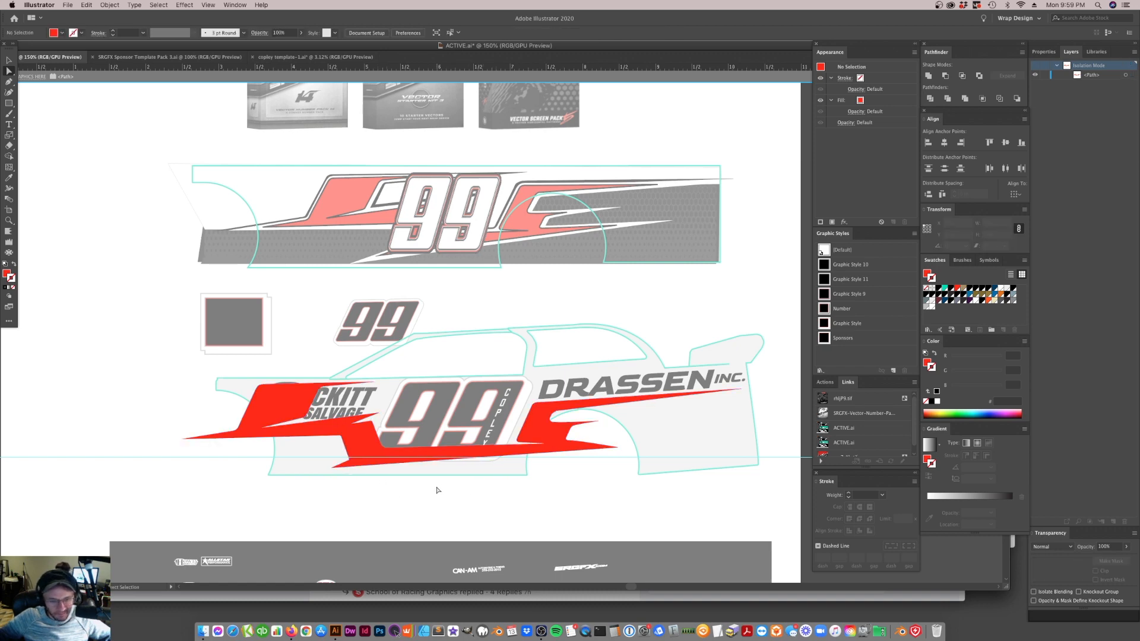
left_click(455, 77)
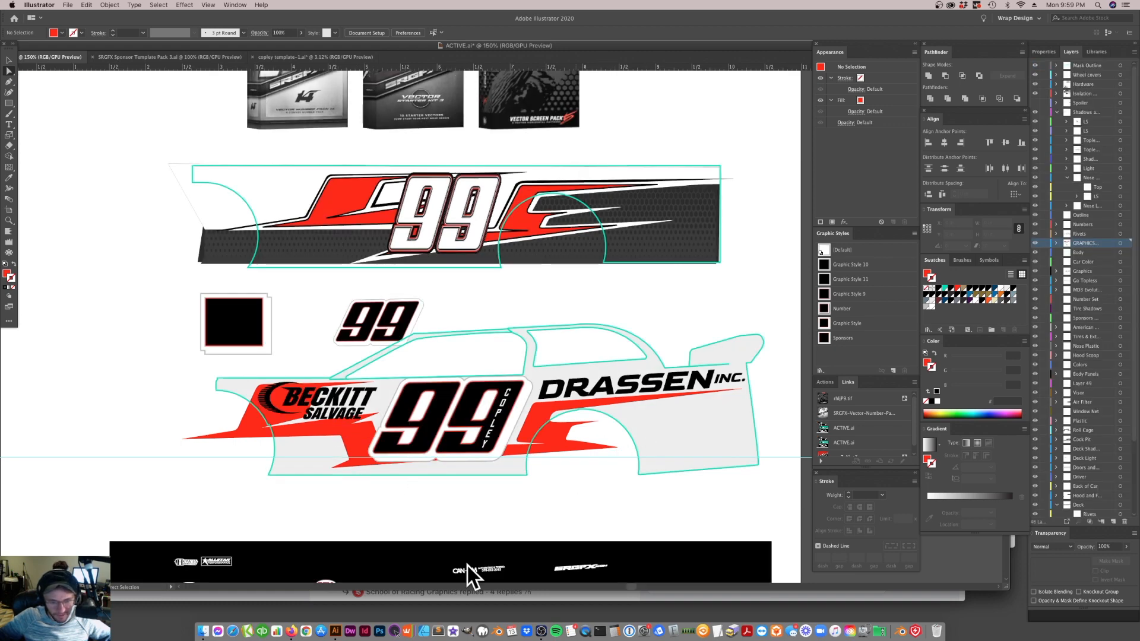
Draw a closed Pen shape covering the lower body, running from the front stripe tip behind the 99 and past the rear edge
key("v")
key("a")
left_click(342, 468)
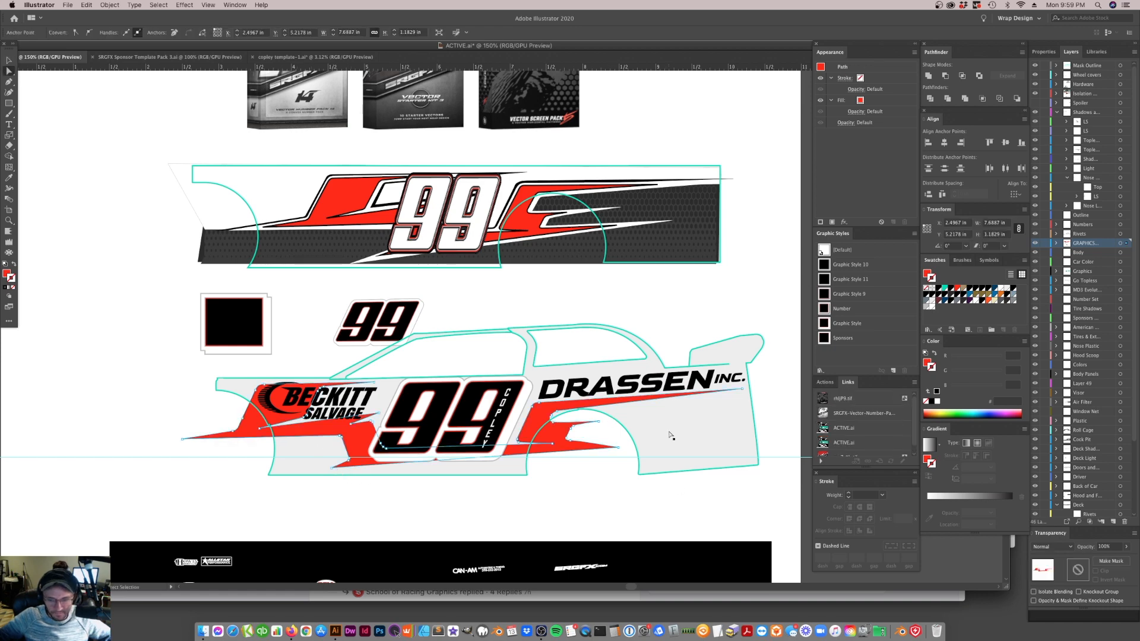
left_click(671, 437)
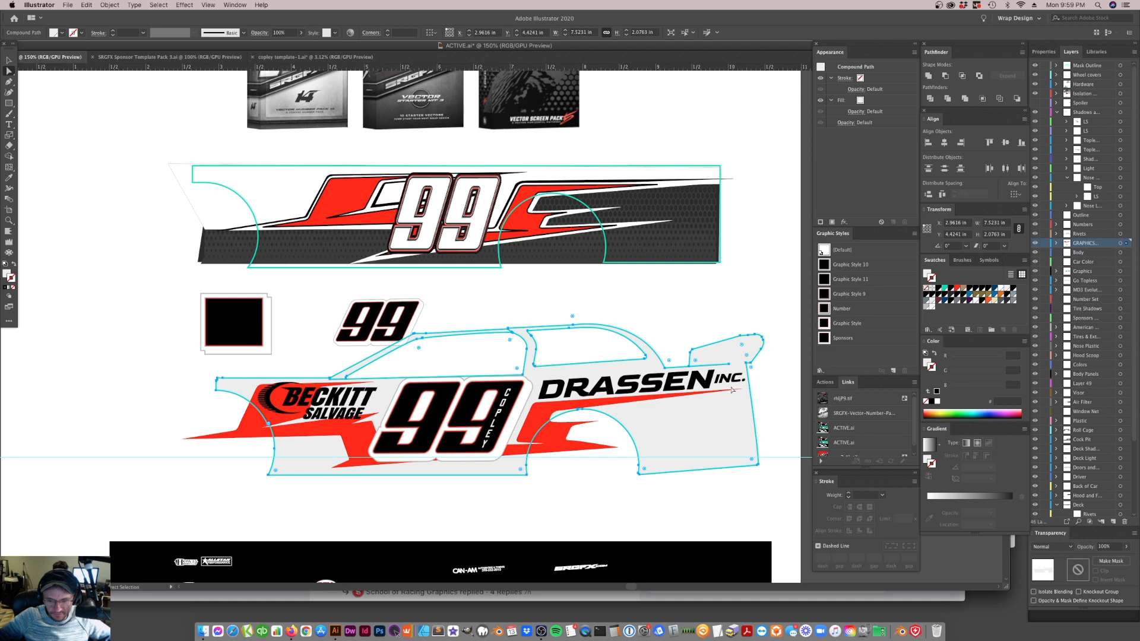
key("p")
left_click(204, 437)
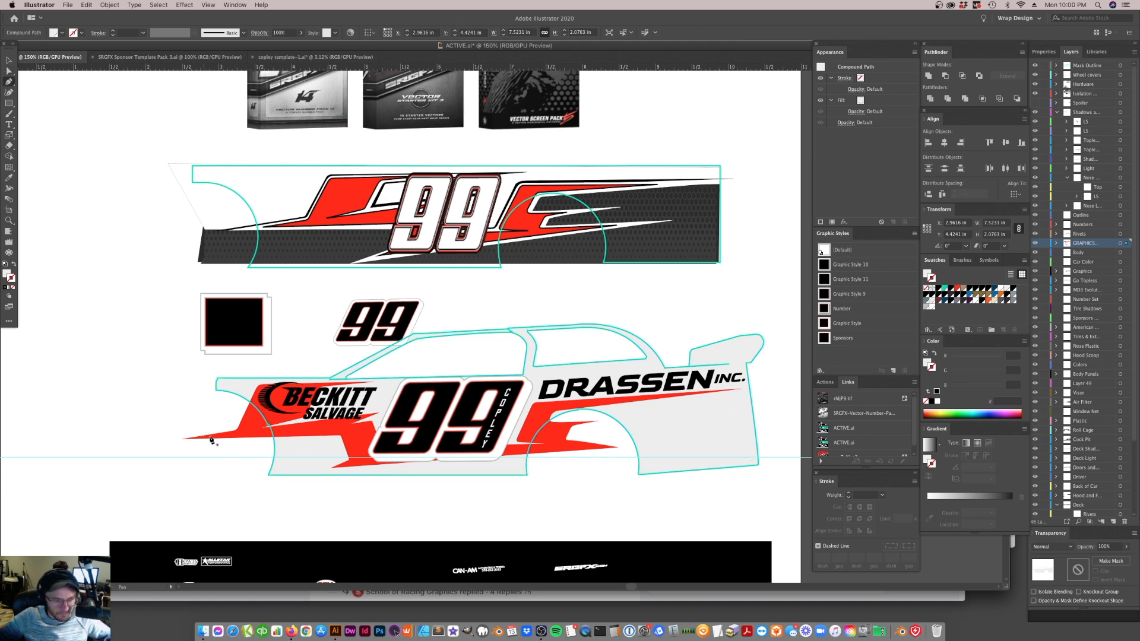
left_click(361, 429)
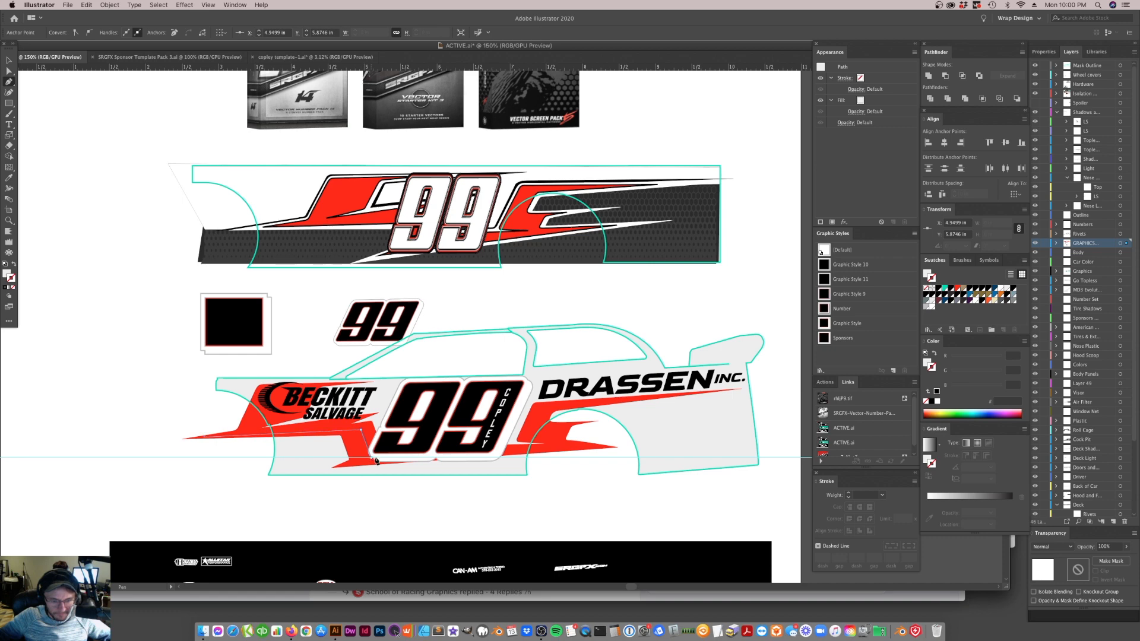
left_click(376, 460)
left_click(566, 445)
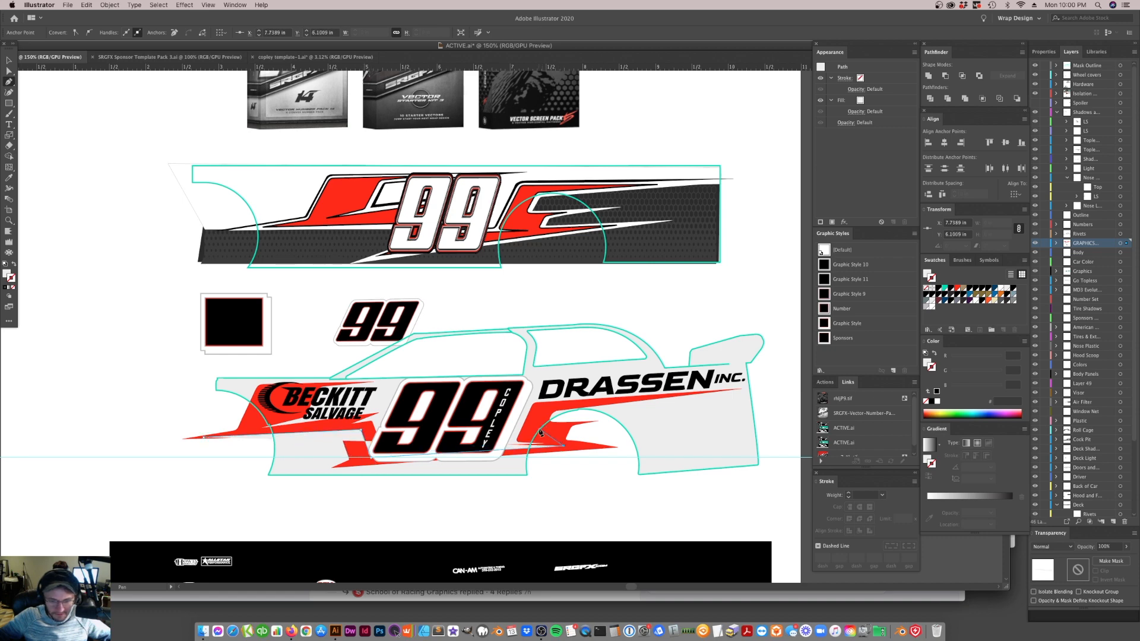
left_click(546, 408)
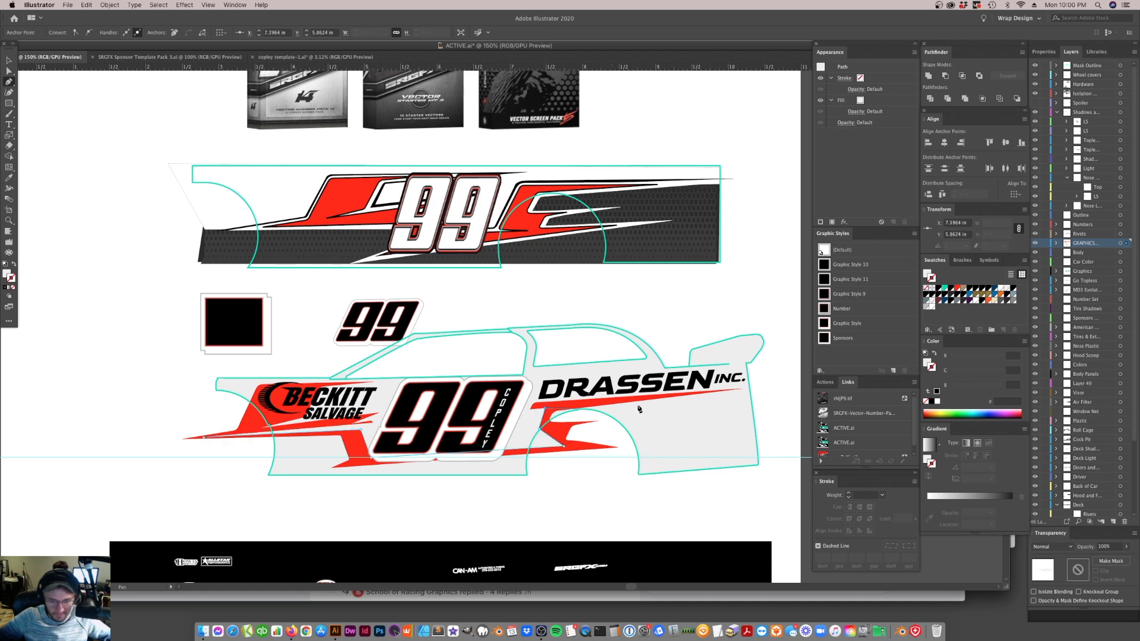
left_click(777, 386)
left_click(782, 503)
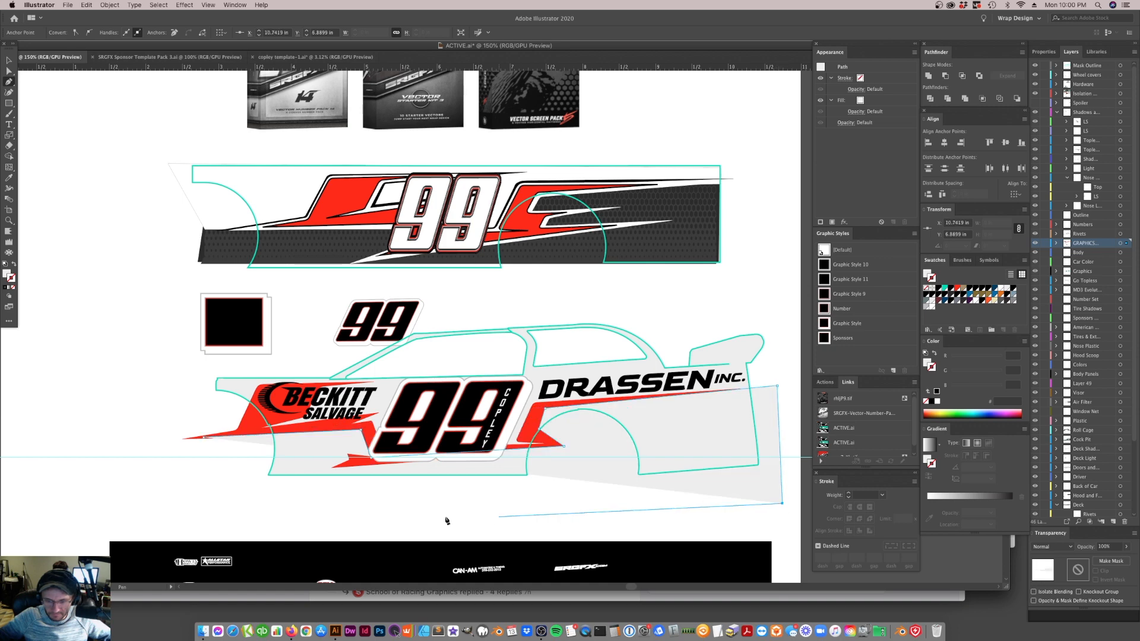
left_click(200, 496)
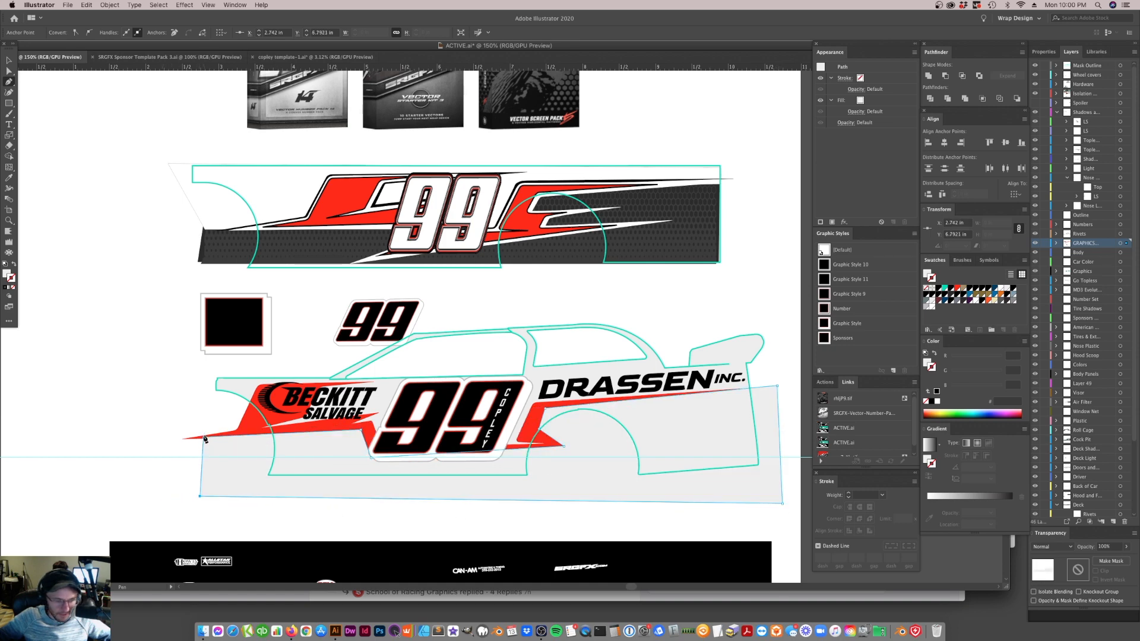
left_click(204, 438)
Give the new lower body shape a solid black fill and no stroke
key("i")
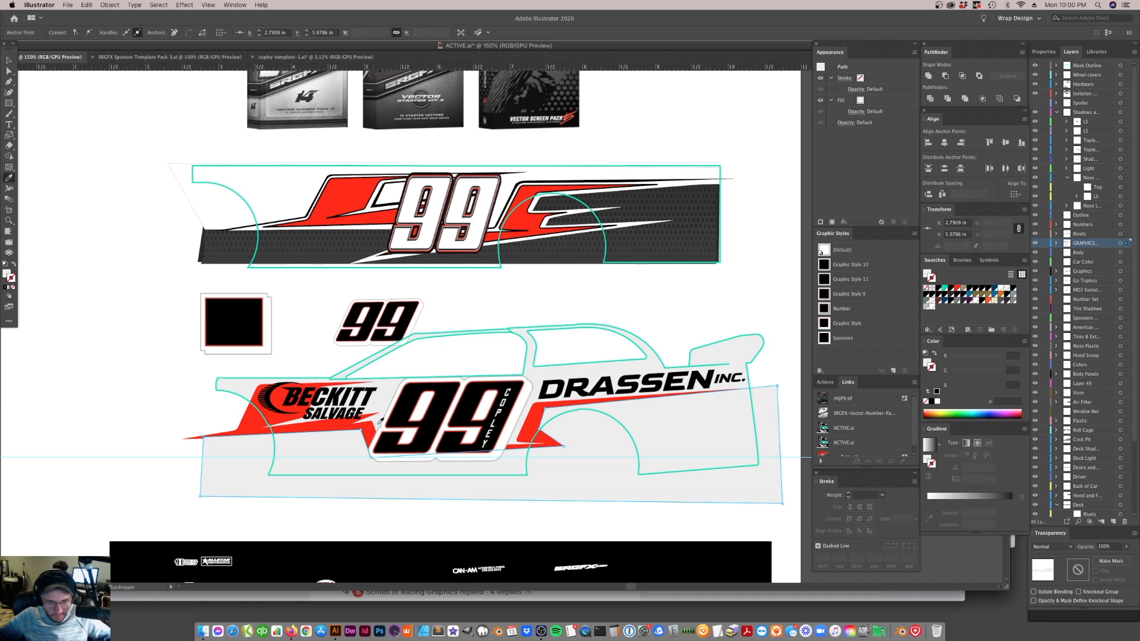
left_click(410, 403)
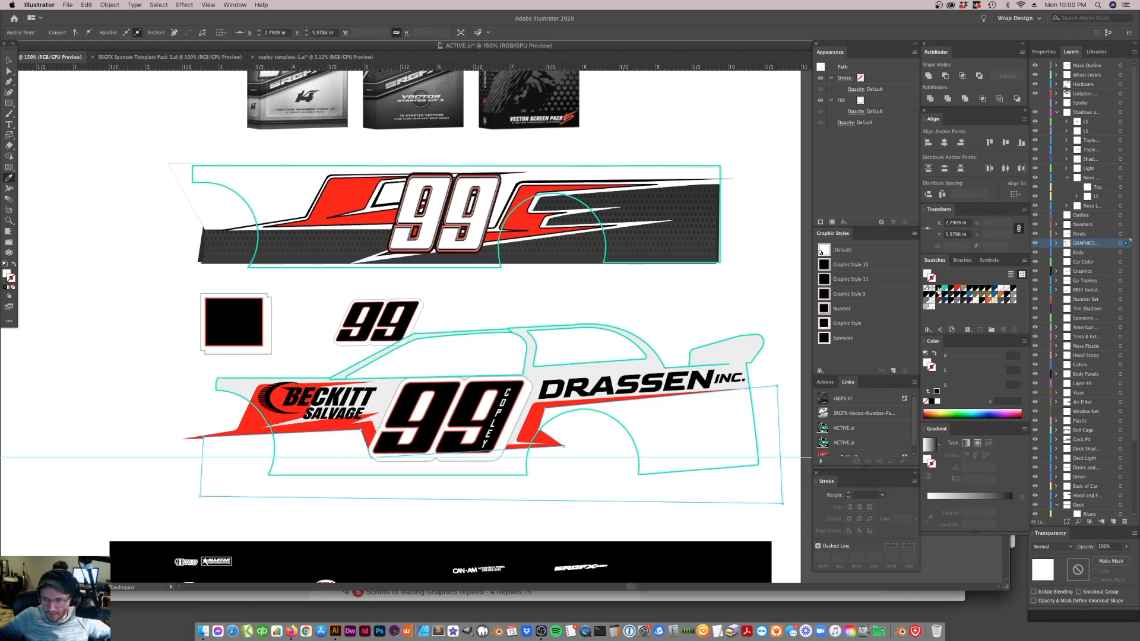
key("d")
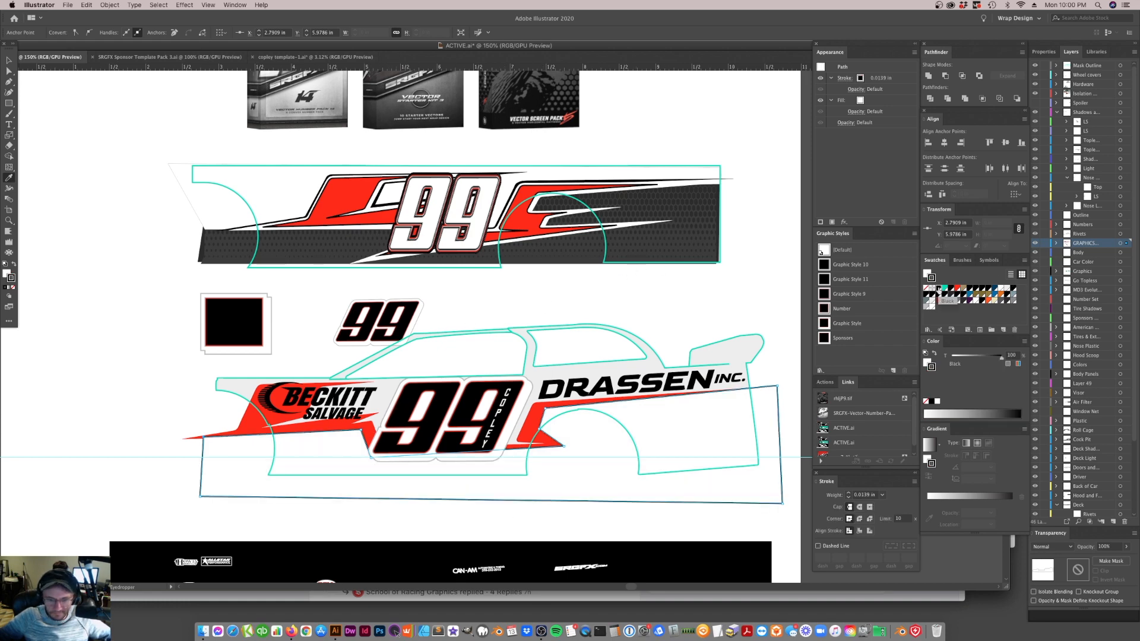
left_click(15, 265)
left_click(13, 287)
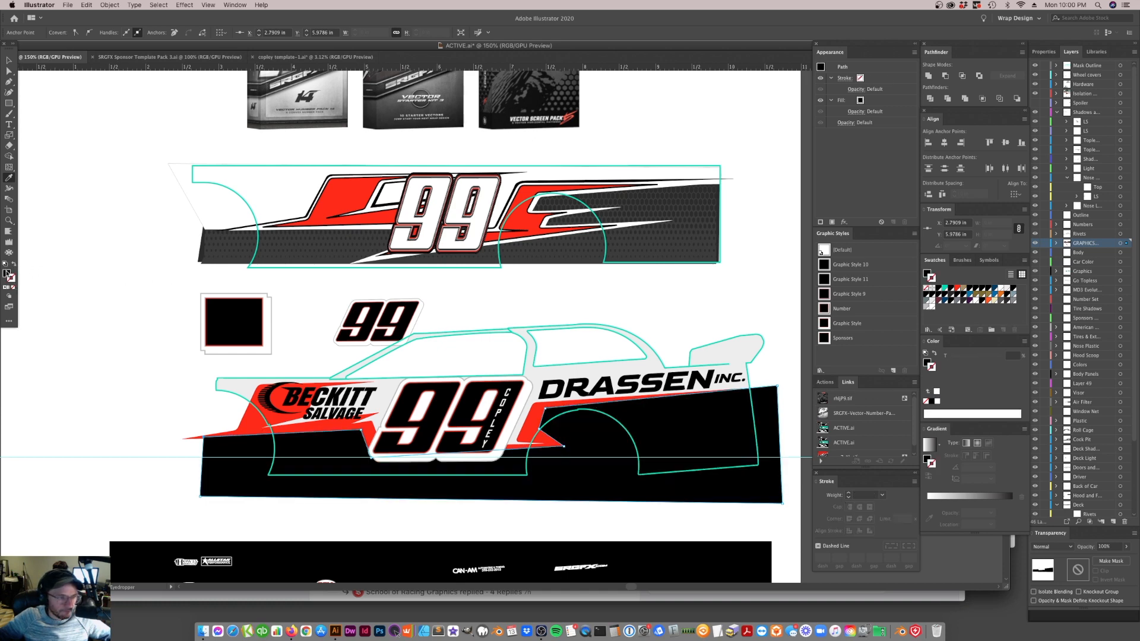
Send the black shape to the back, raise it one level above the body panel, and deselect it
key("super+shift+[")
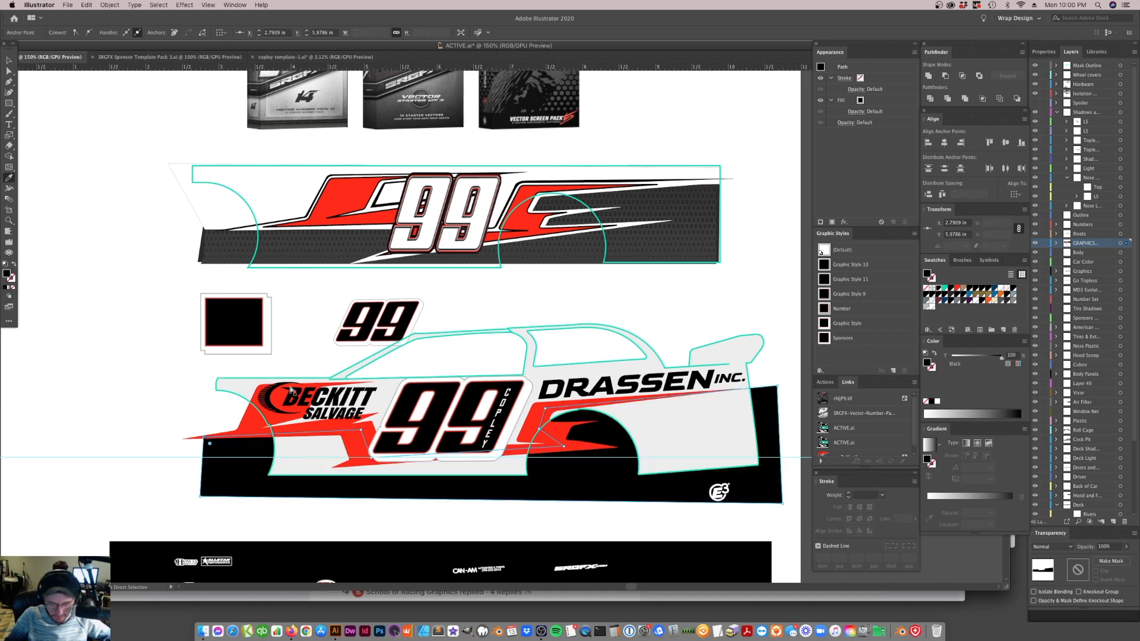
key("super+]")
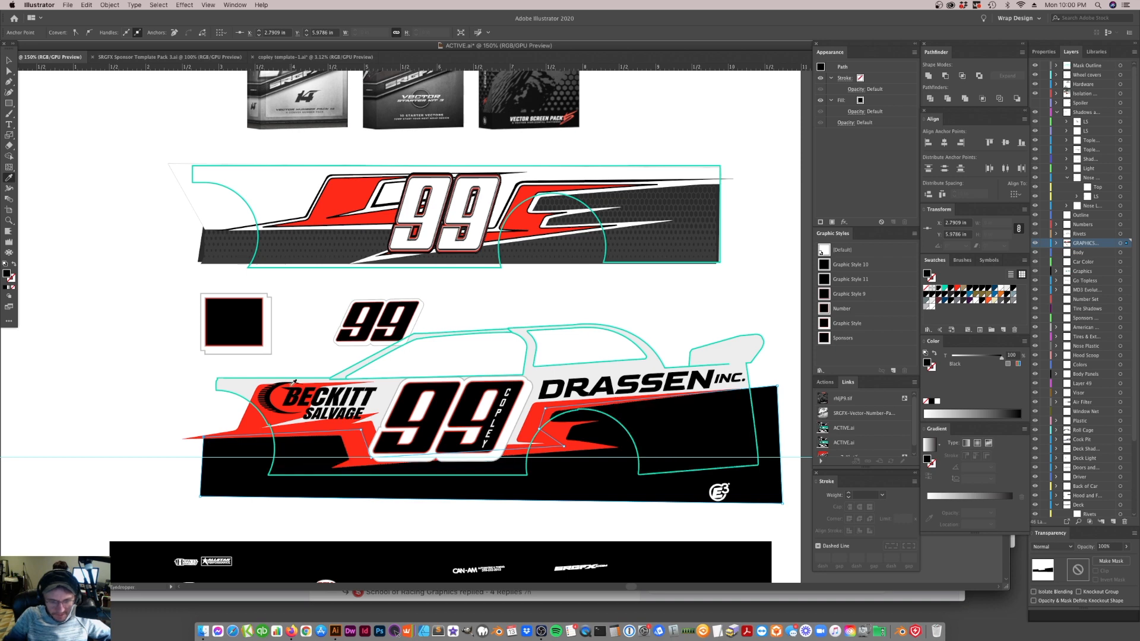
left_click(506, 288)
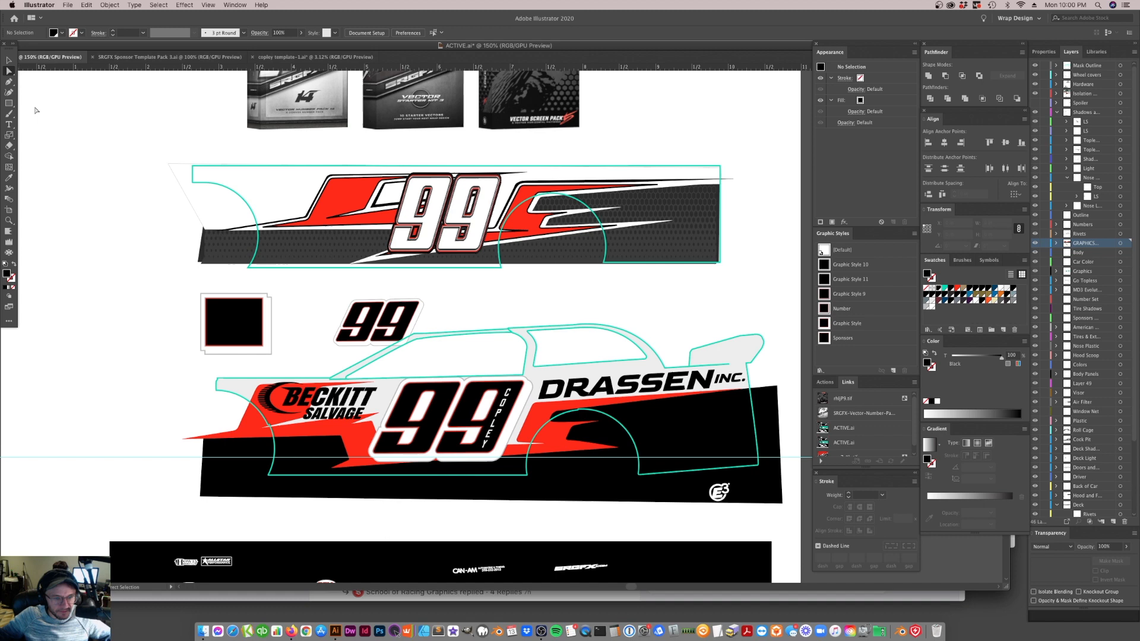
Select the car's mask outline and save the document
left_click(9, 60)
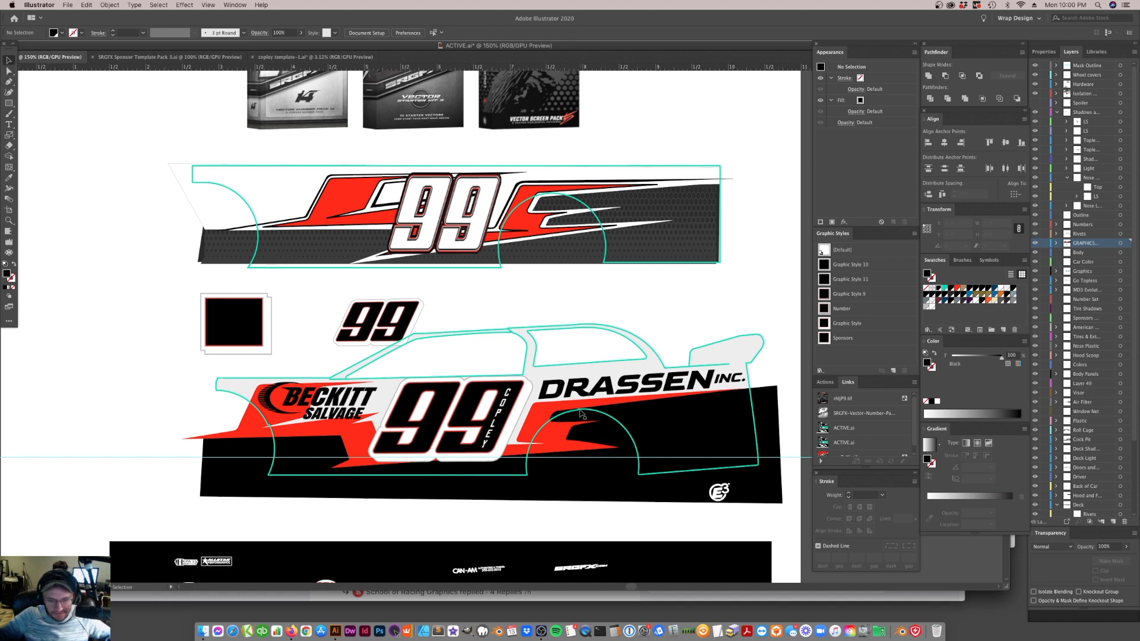
left_click_drag(568, 414, 540, 373)
key("a")
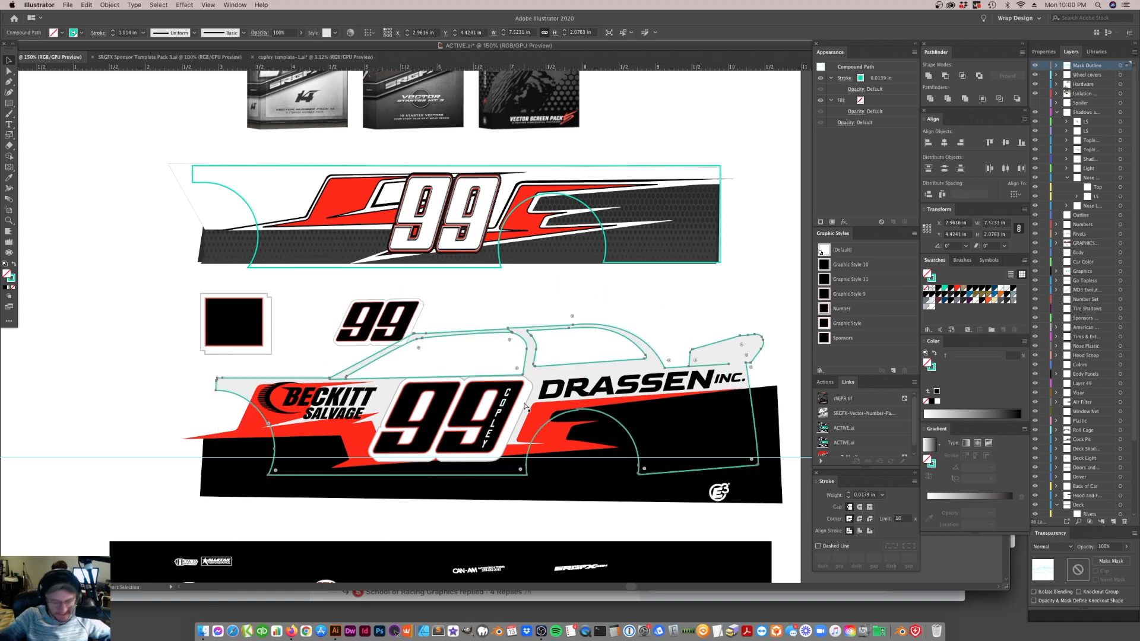
key("super+minus")
key("v")
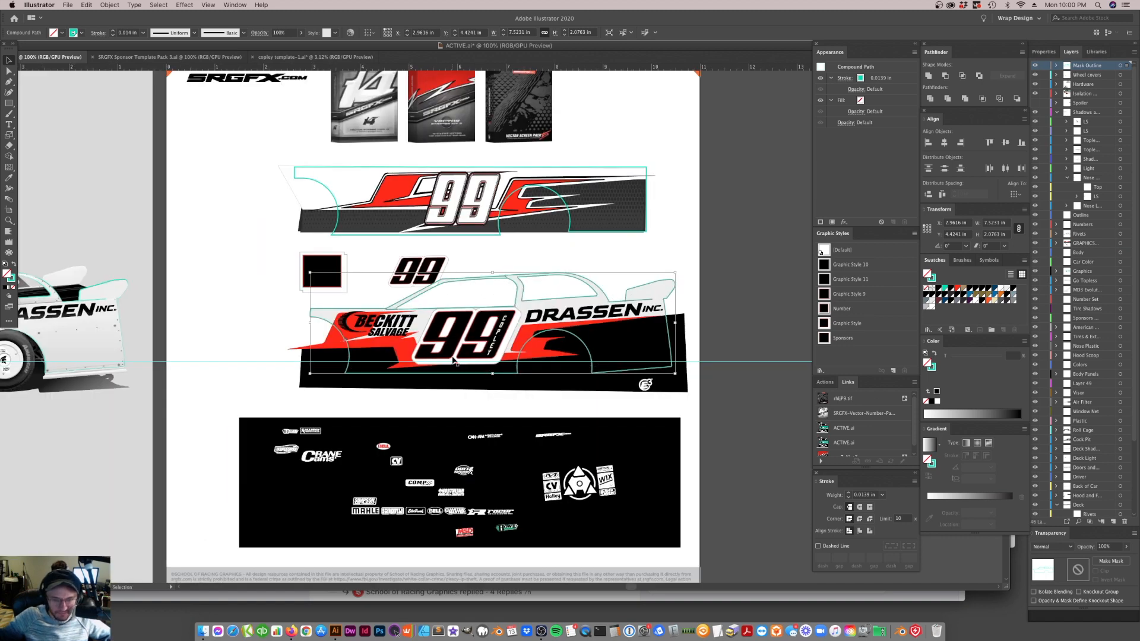
key("a")
key("super+s")
key("v")
Try to update both ACTIVE.ai links used in the car mockup
scroll(360, 357, "left", 10)
scroll(359, 356, "right", 5)
scroll(359, 356, "left", 5)
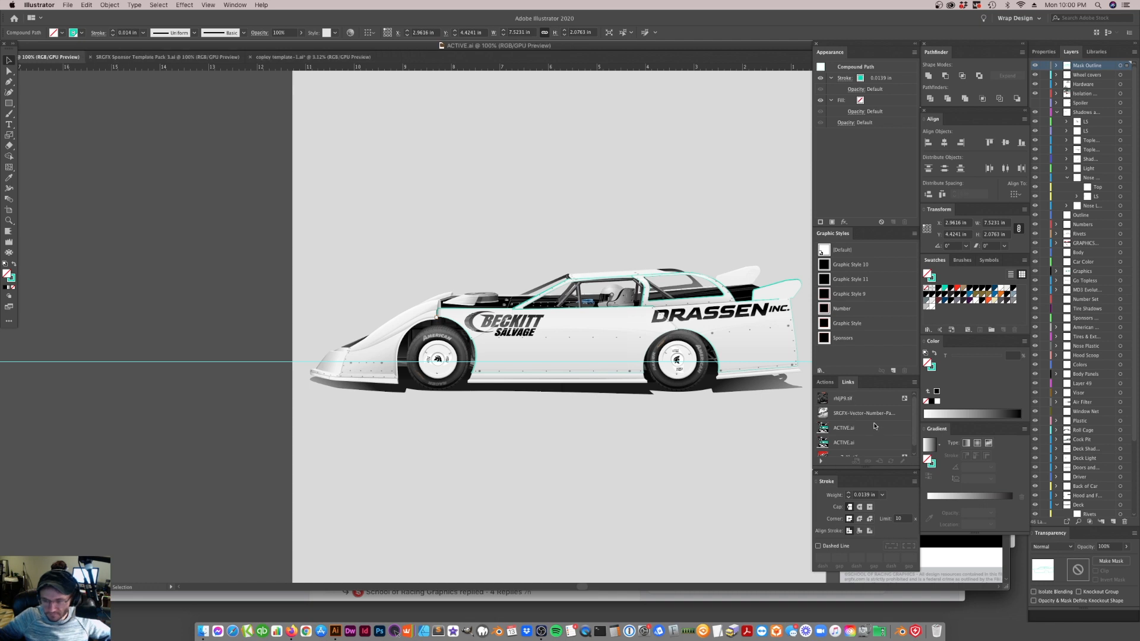
scroll(852, 426, "down", 1)
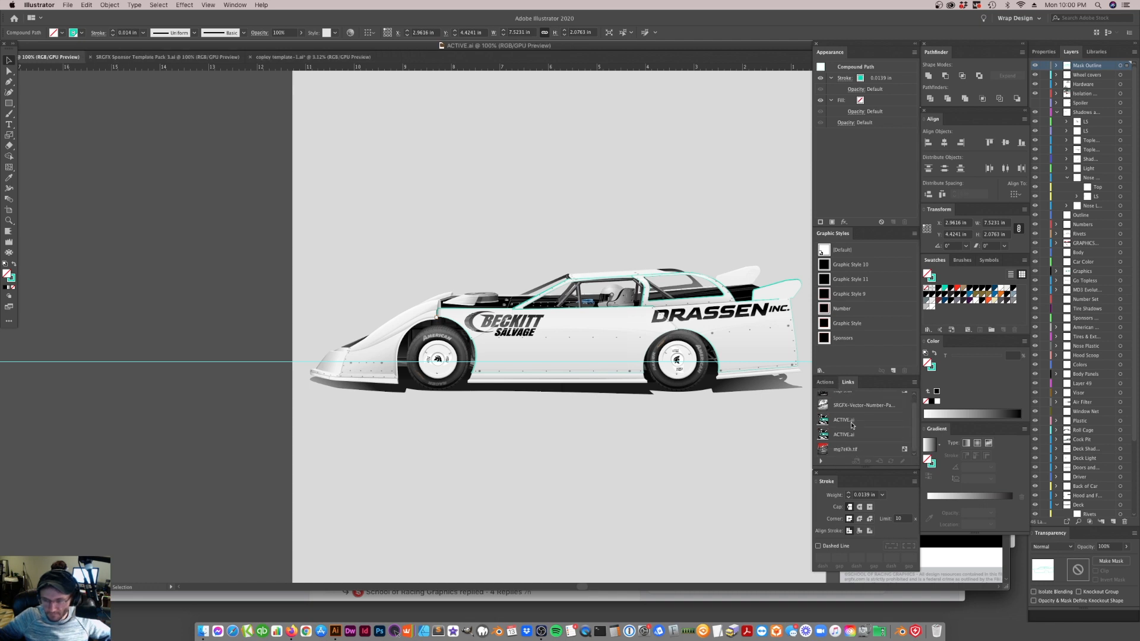
left_click(853, 434)
left_click(853, 420, "shift")
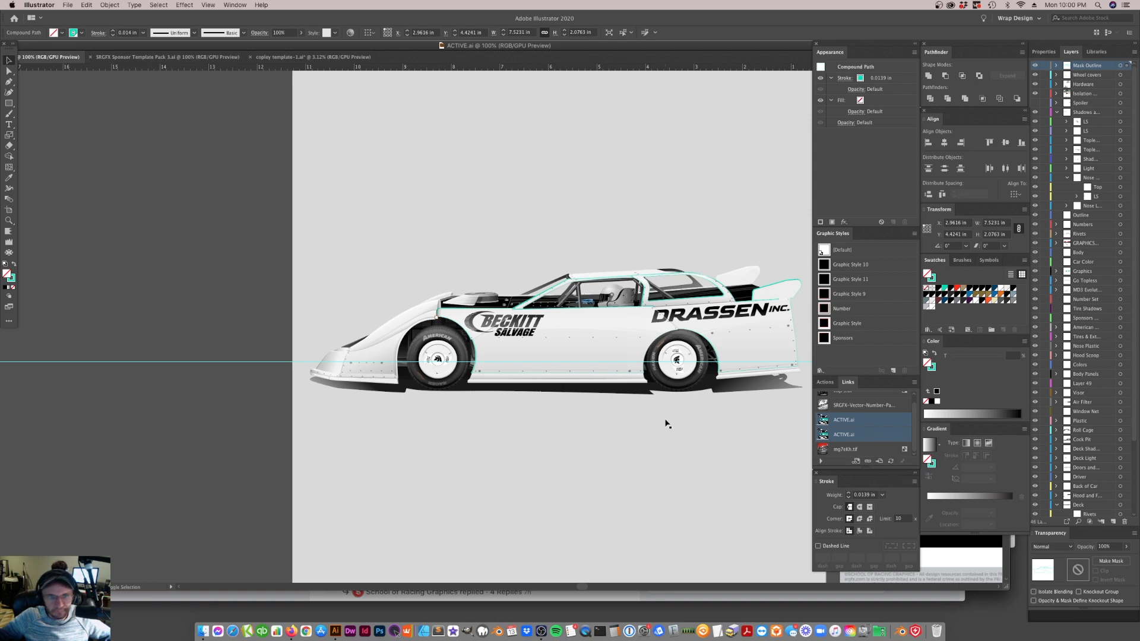
left_click(172, 307)
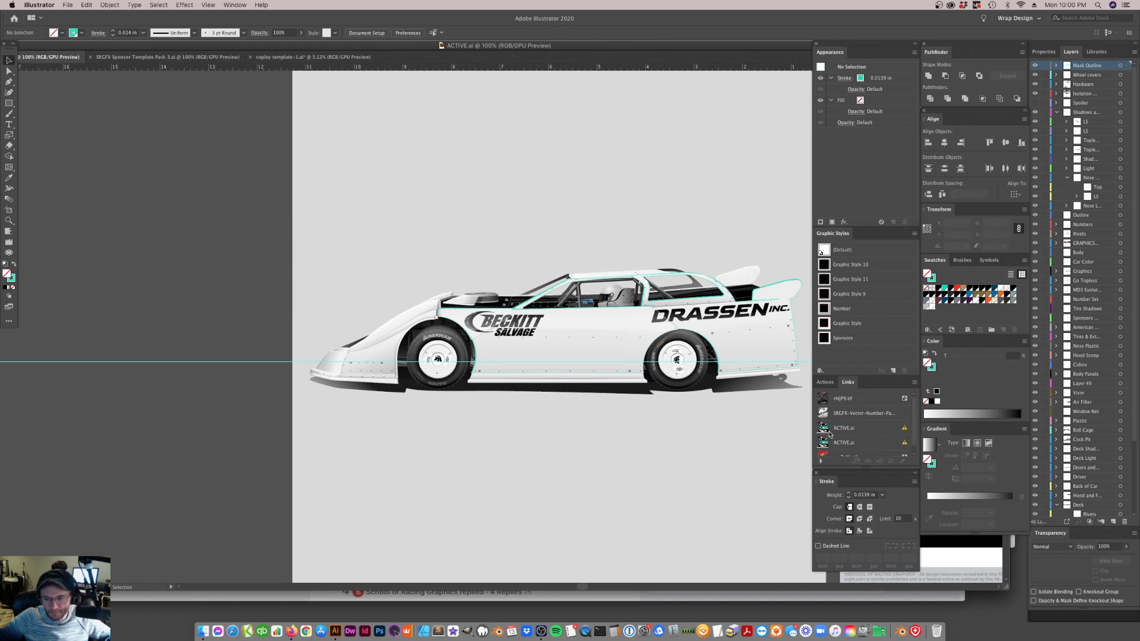
left_click(851, 429)
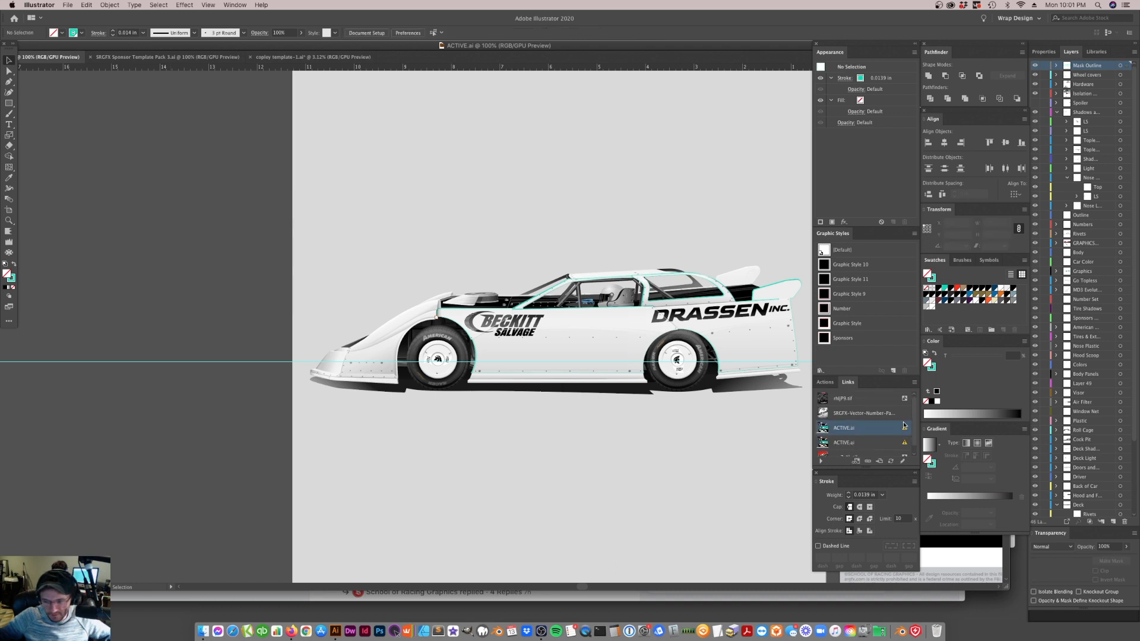
left_click(904, 443, "shift")
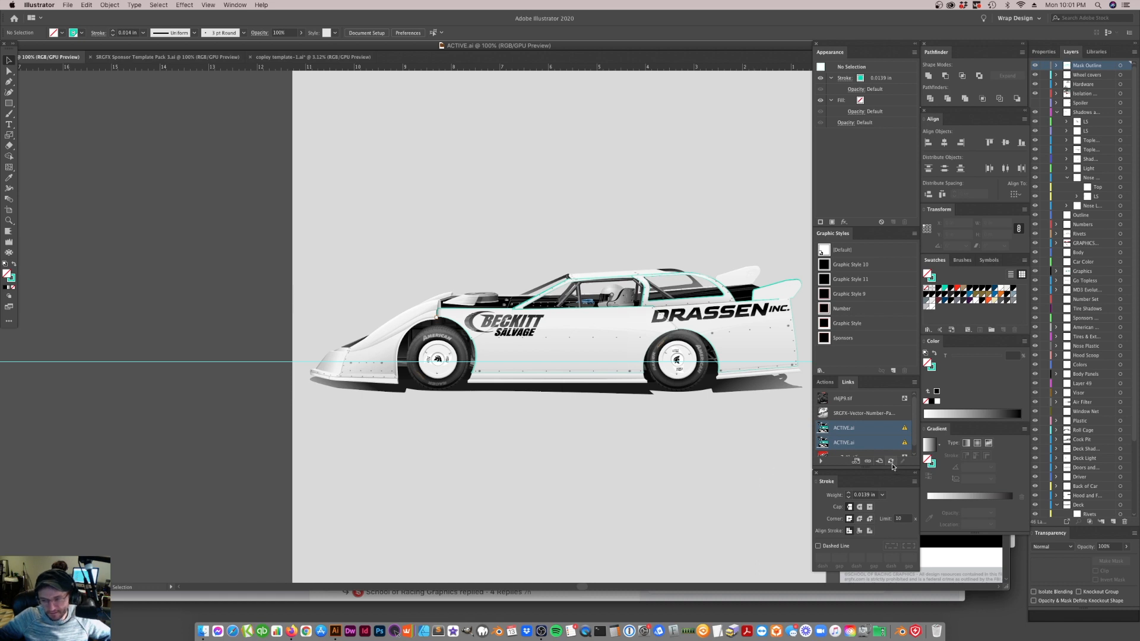
left_click(892, 462)
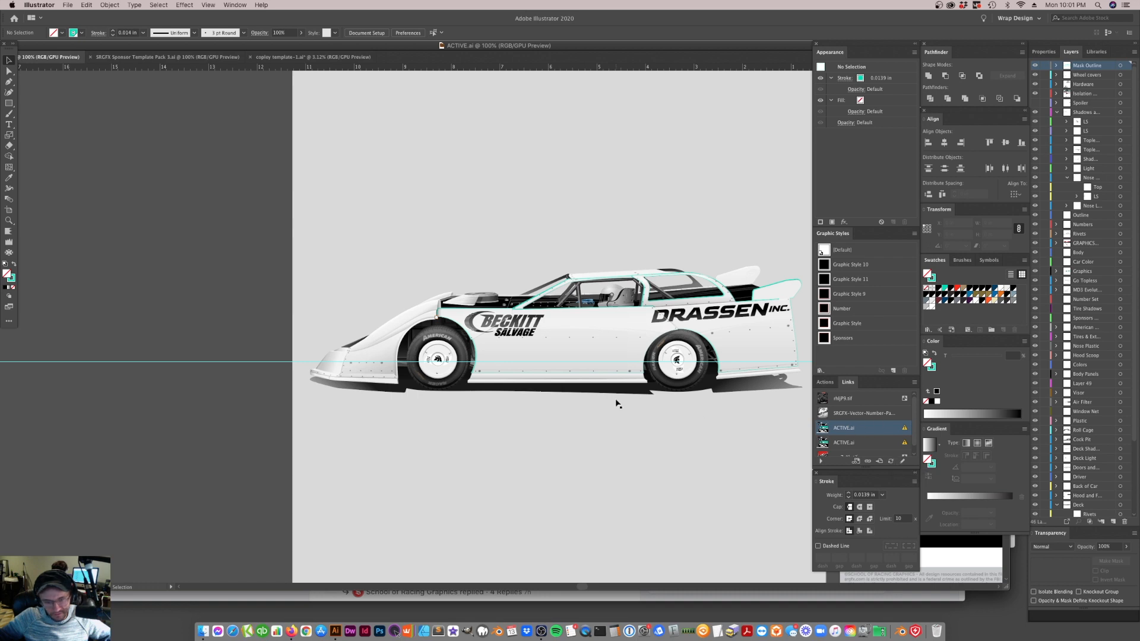
Update the modified ACTIVE.ai links and agree to refresh all modified files
left_click(850, 434)
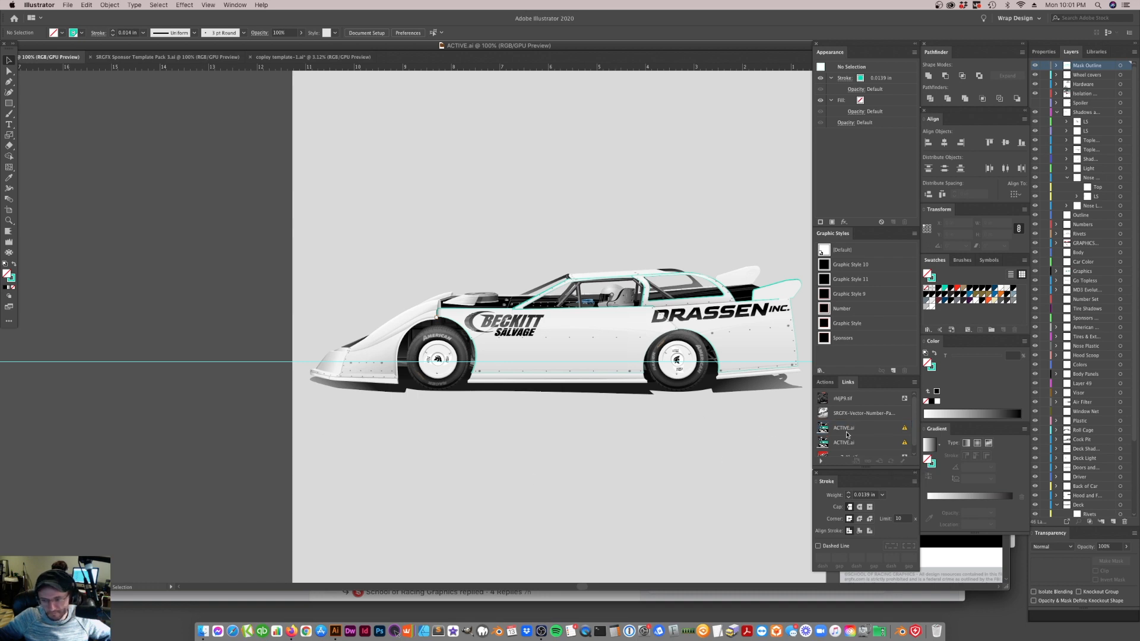
left_click(848, 434)
left_click(889, 462)
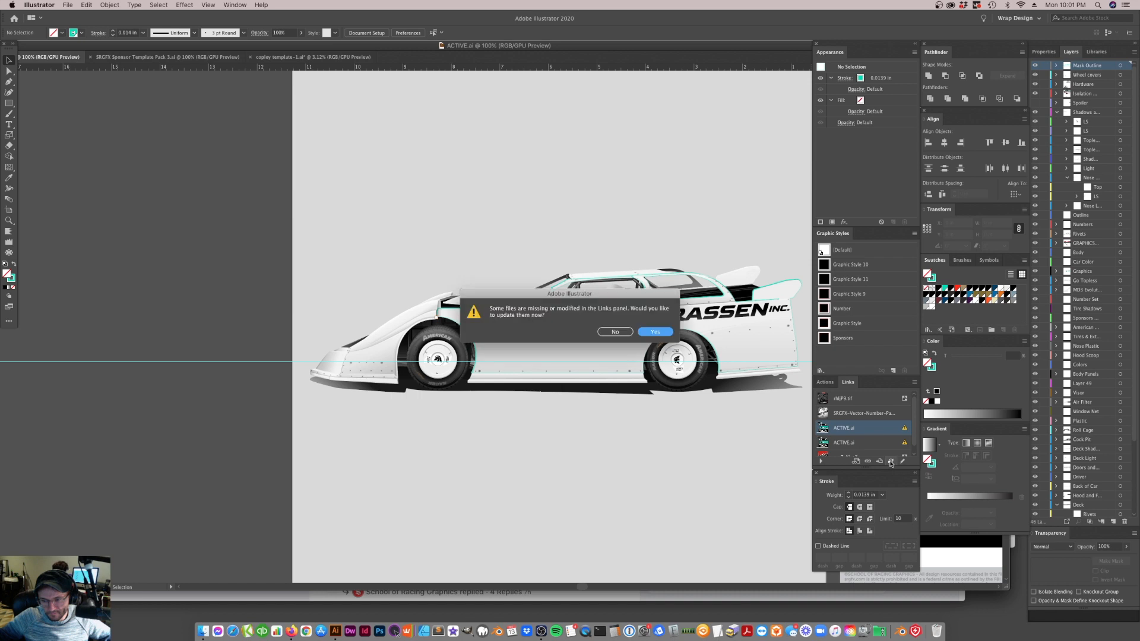
left_click(666, 333)
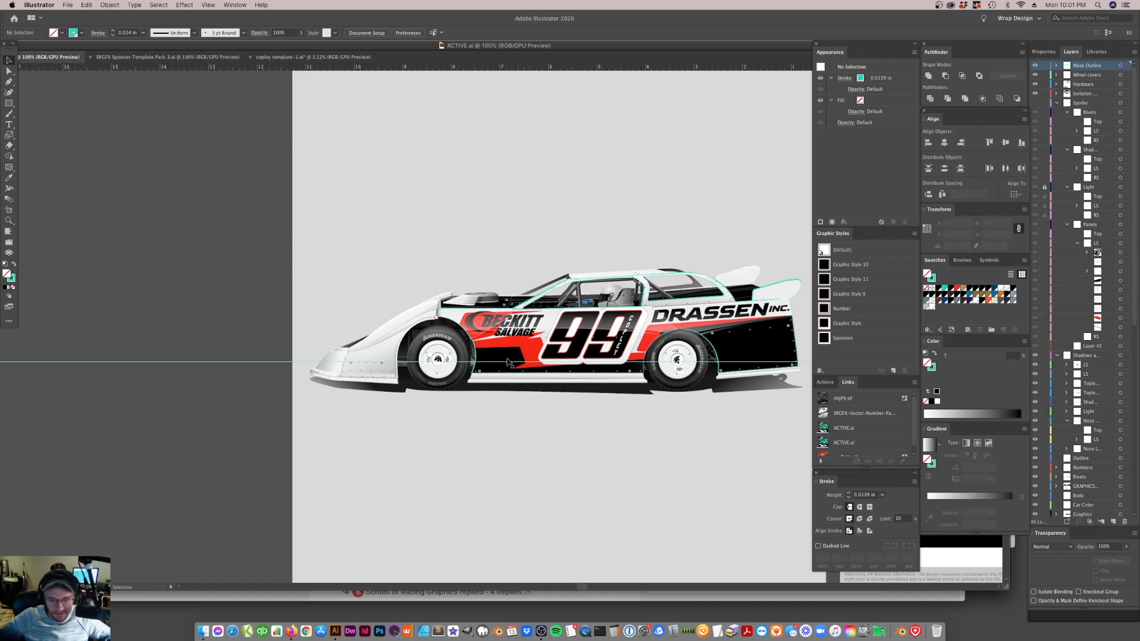
Select the shading group over the mockup's body side and hide the whole Shadows layer
left_click(606, 381)
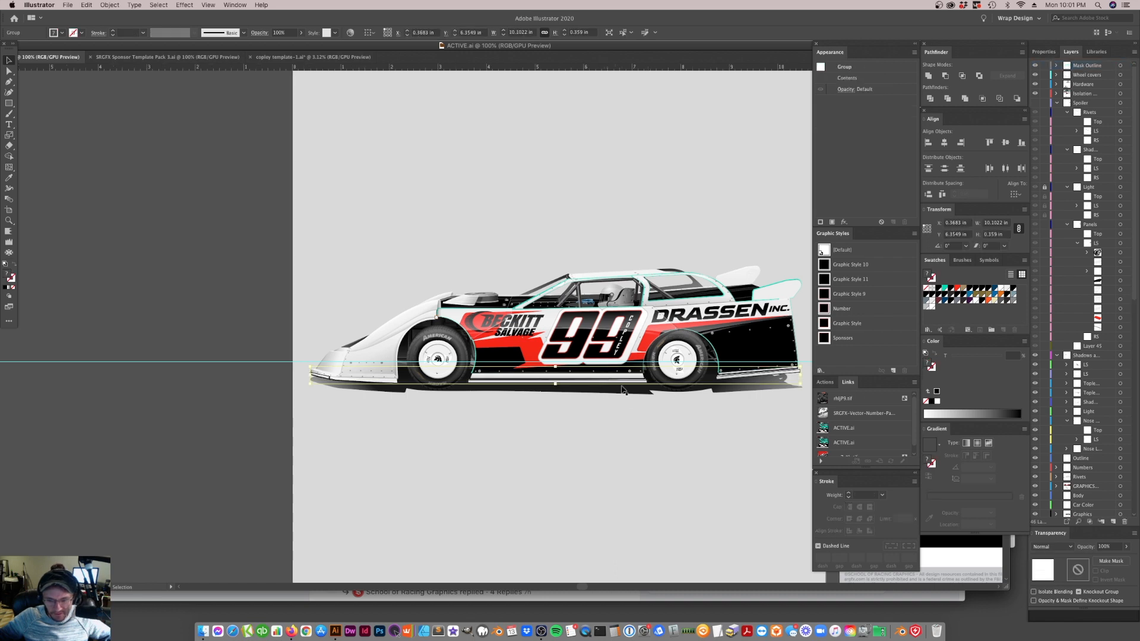
left_click(525, 394)
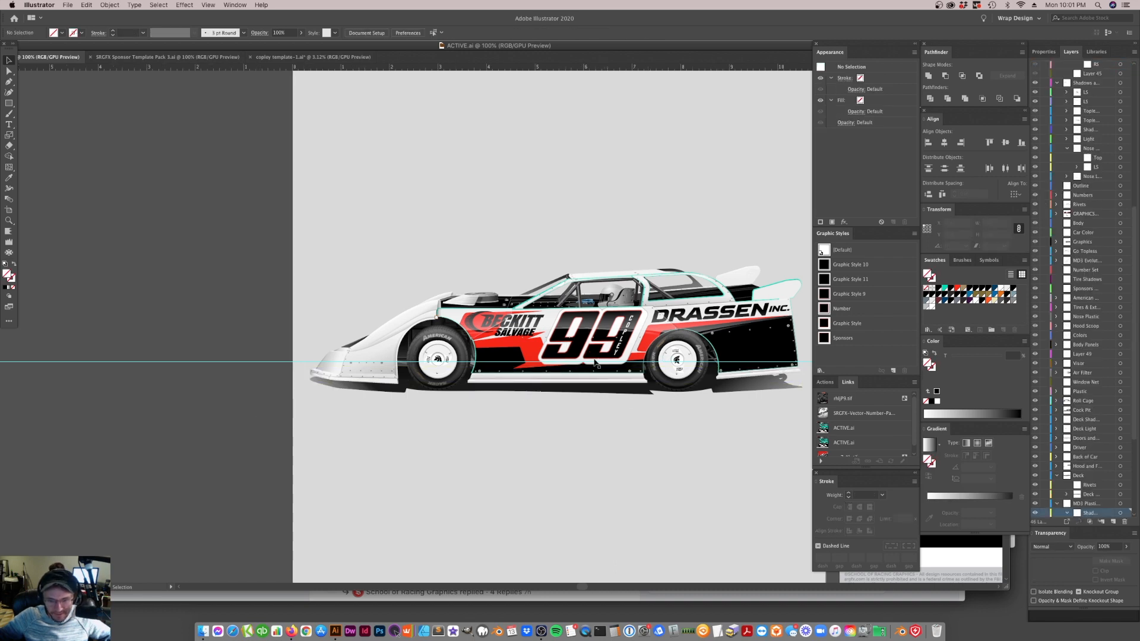
left_click(774, 341)
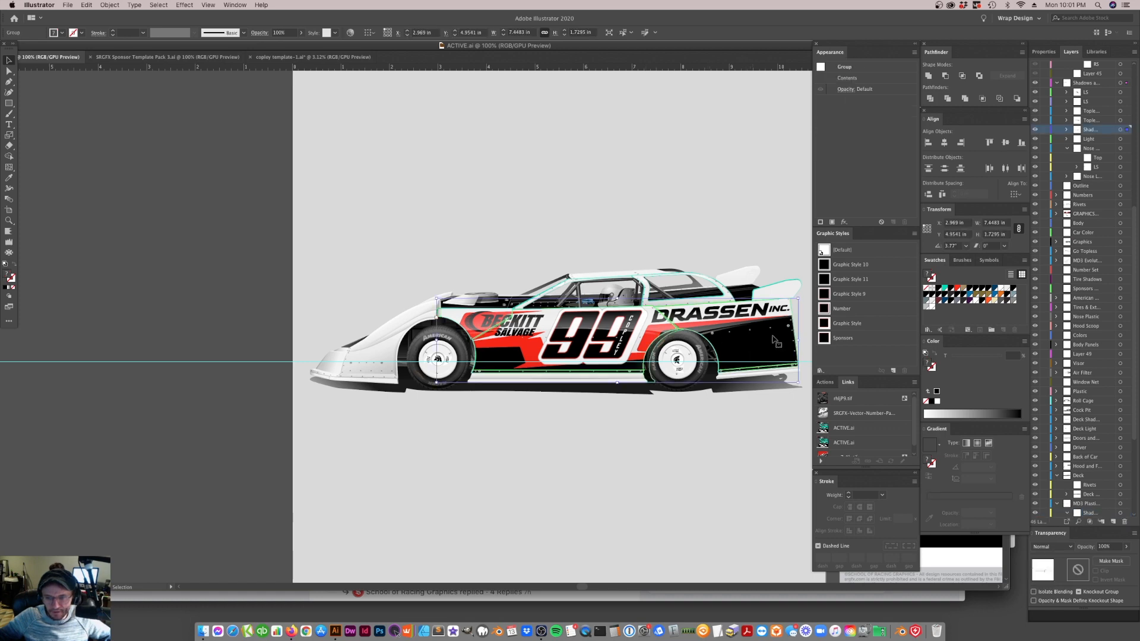
scroll(1060, 101, "up", 1)
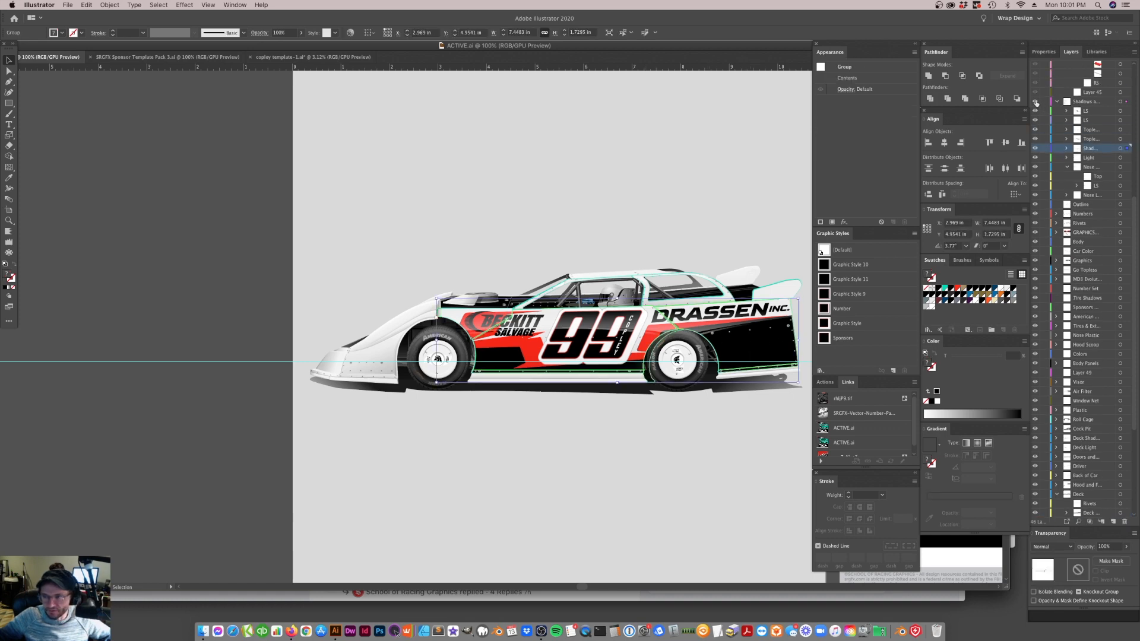
left_click(1036, 102)
Select the shadow group on the mockup's lower skirt and collapse the Spoiler and Shadows layers
left_click(626, 377)
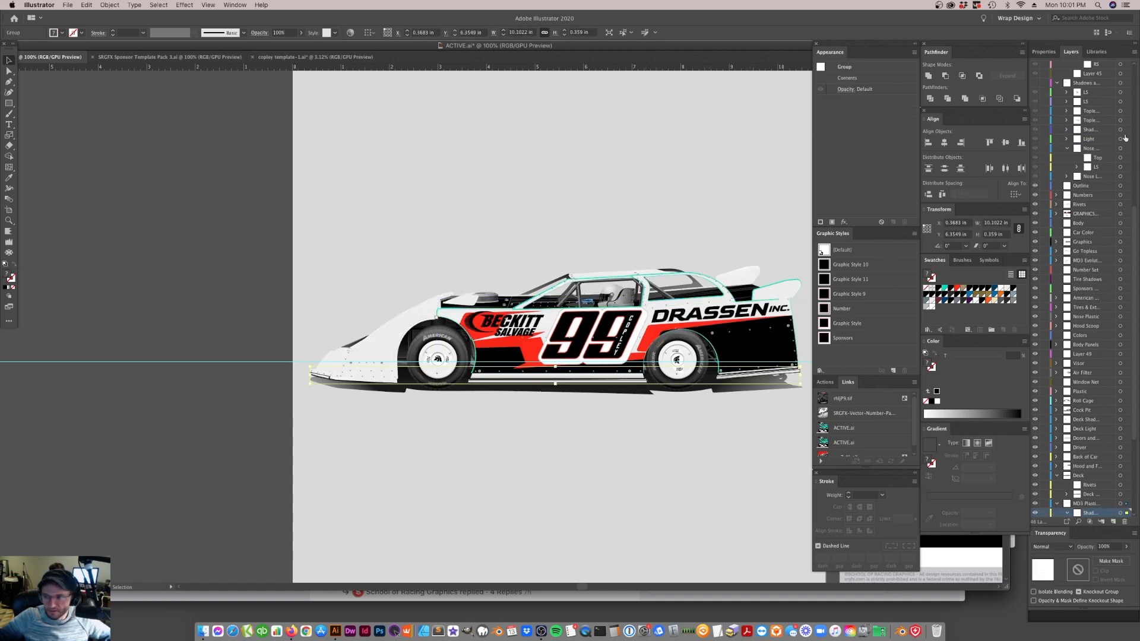
scroll(1104, 120, "up", 12)
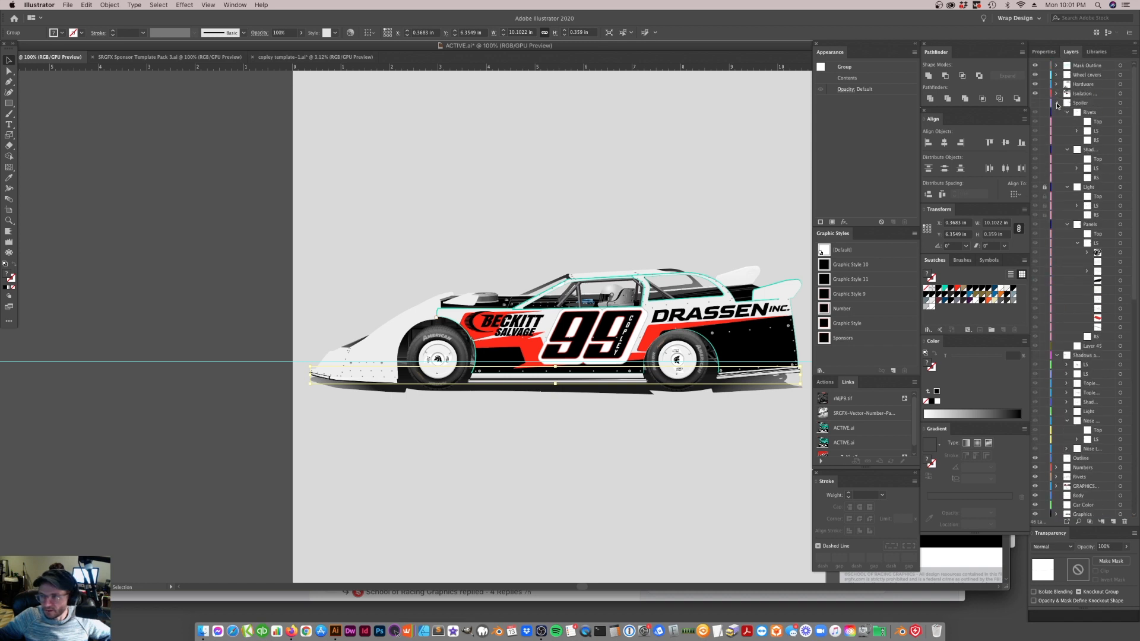
left_click(1058, 104)
left_click(1057, 112)
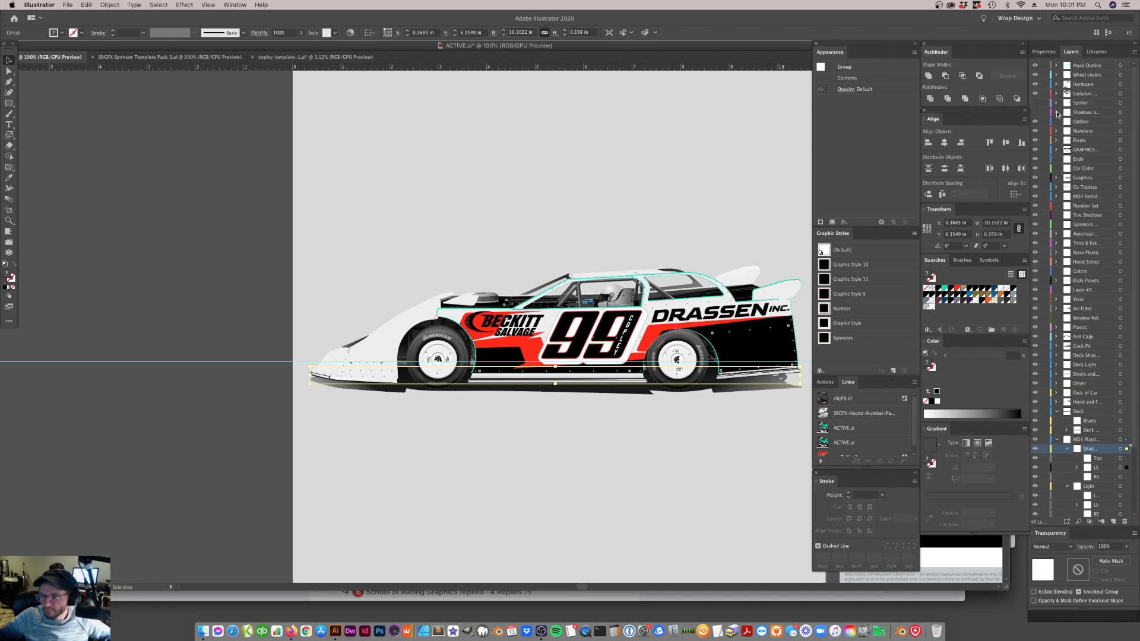
Compare the mockup with the Shadows layer shown and hidden, leave the layer hidden and clear the selection
left_click(1036, 114)
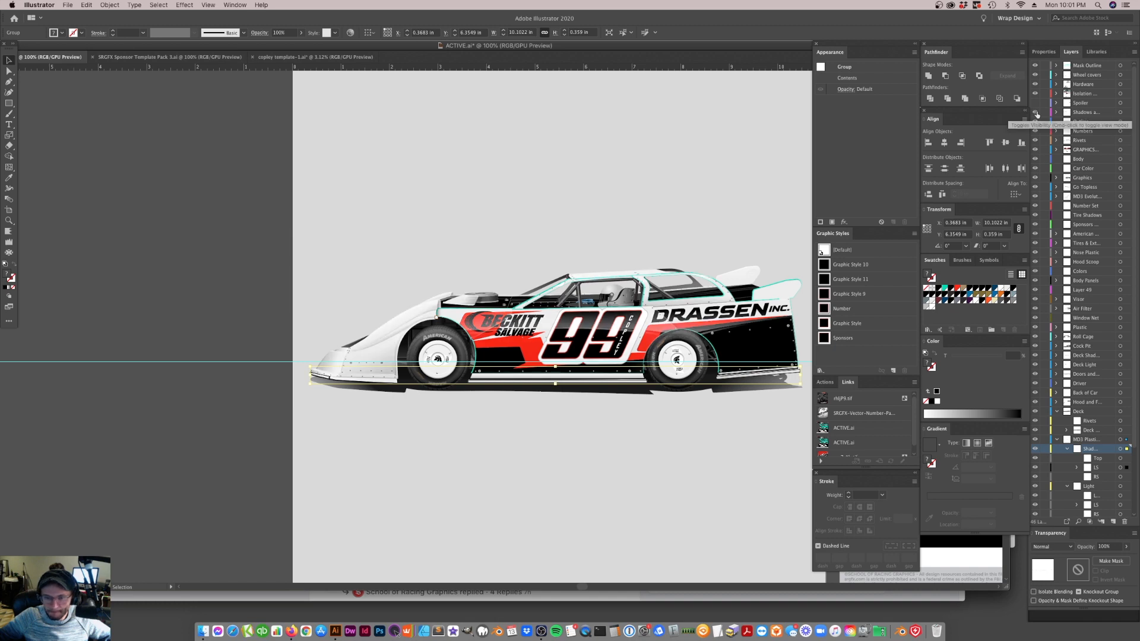
left_click(1037, 113)
left_click(624, 457)
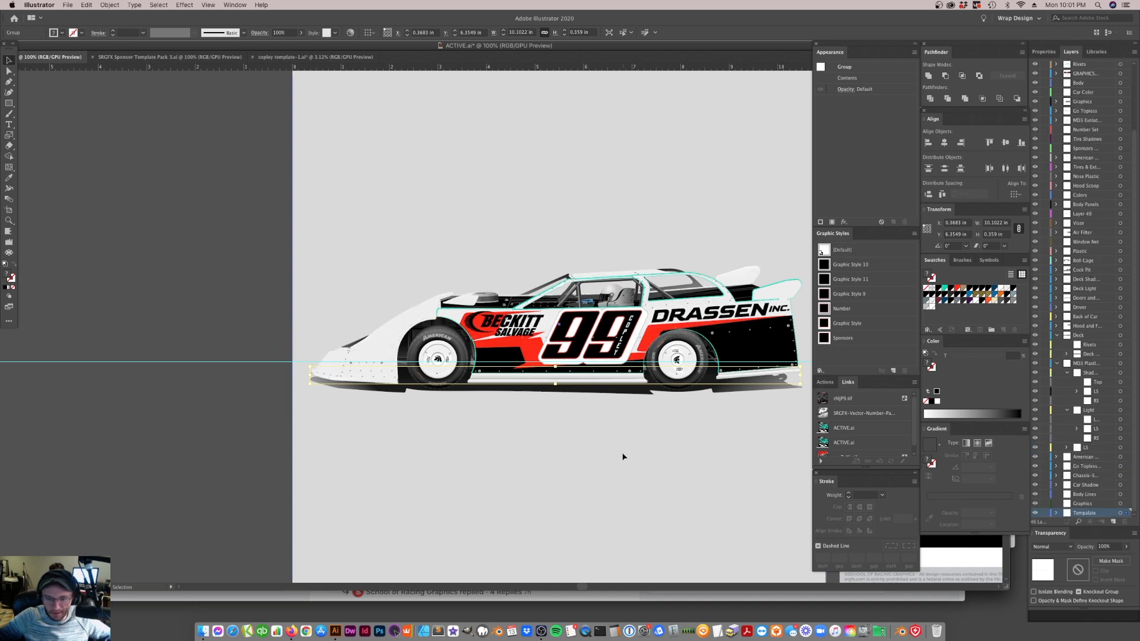
Lock the shadow and light groups covering the mockup's lower skirt and collapse their parent plastic layer
left_click(556, 379)
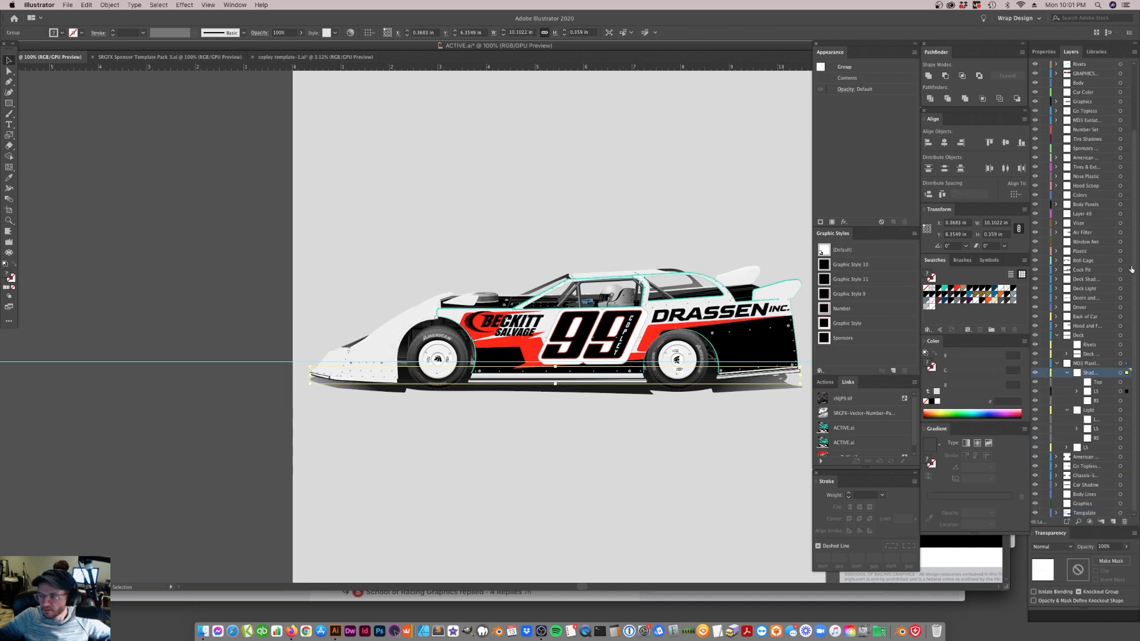
left_click(1058, 364)
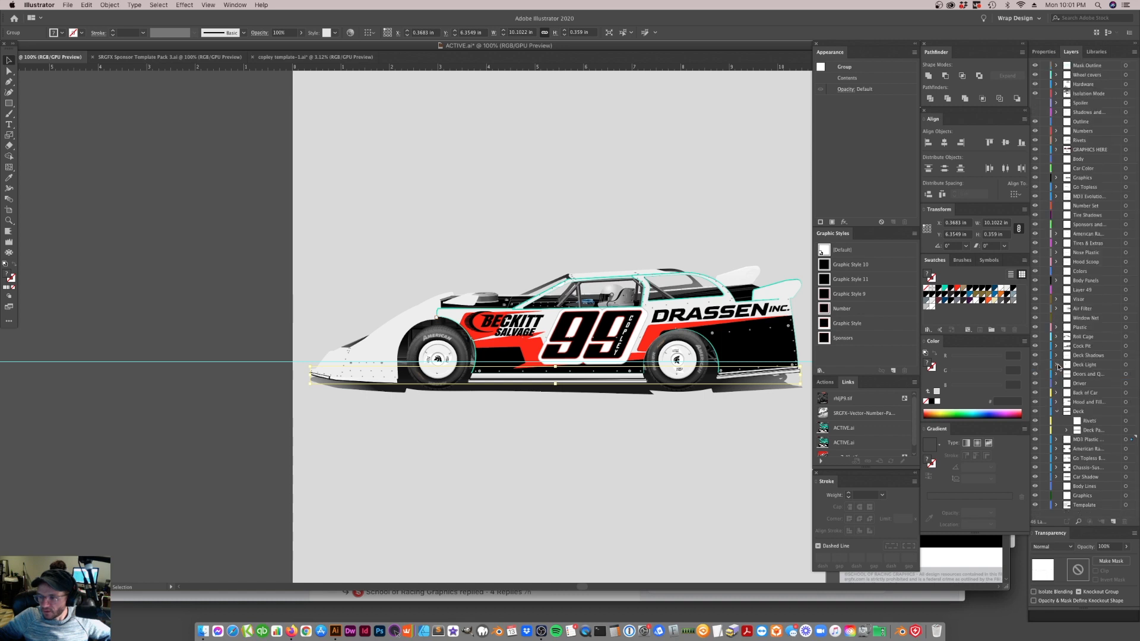
key("super+2")
left_click(541, 382)
key("super+2")
Pick out the white base shape of the mockup's lower skirt beneath the locked groups and clear the selection
left_click(541, 385)
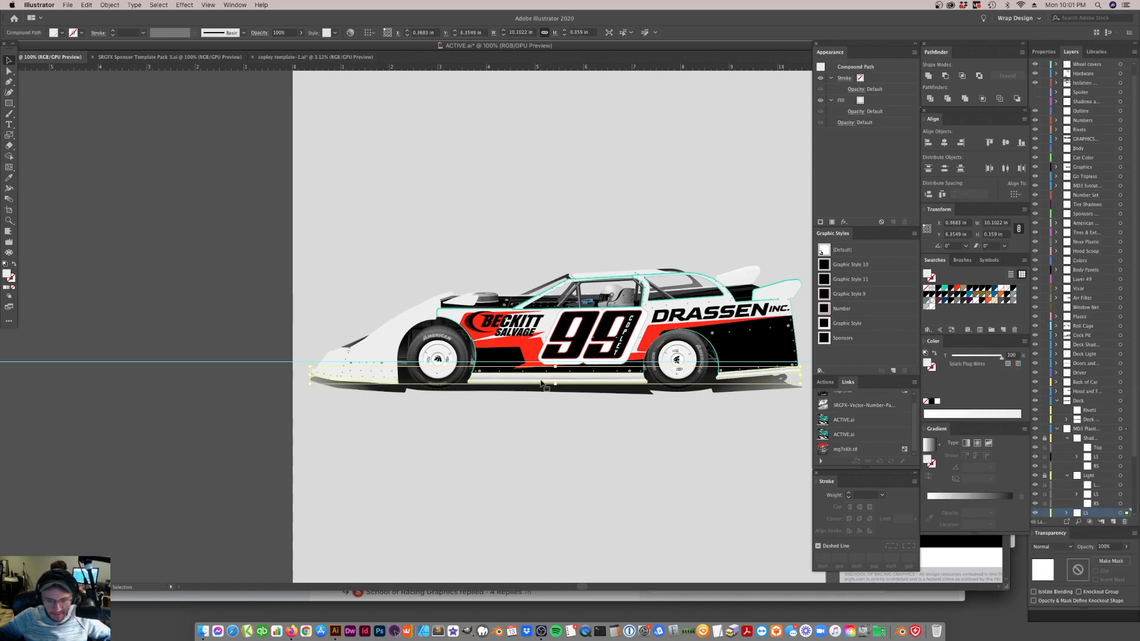
left_click(643, 465)
left_click(175, 402)
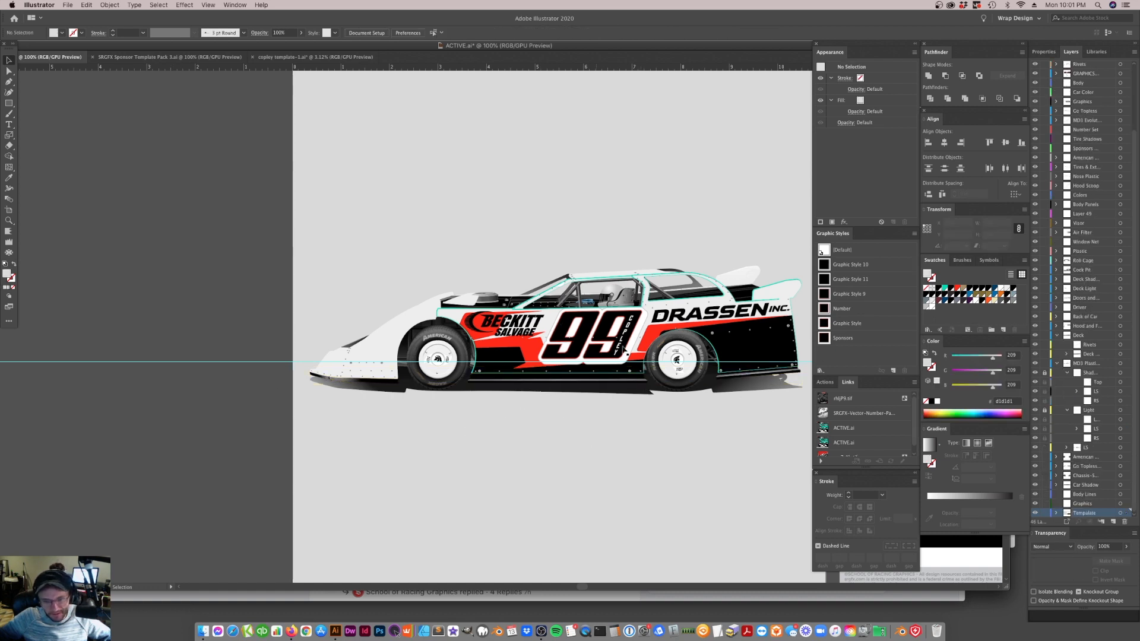
left_click(598, 367)
left_click(390, 438)
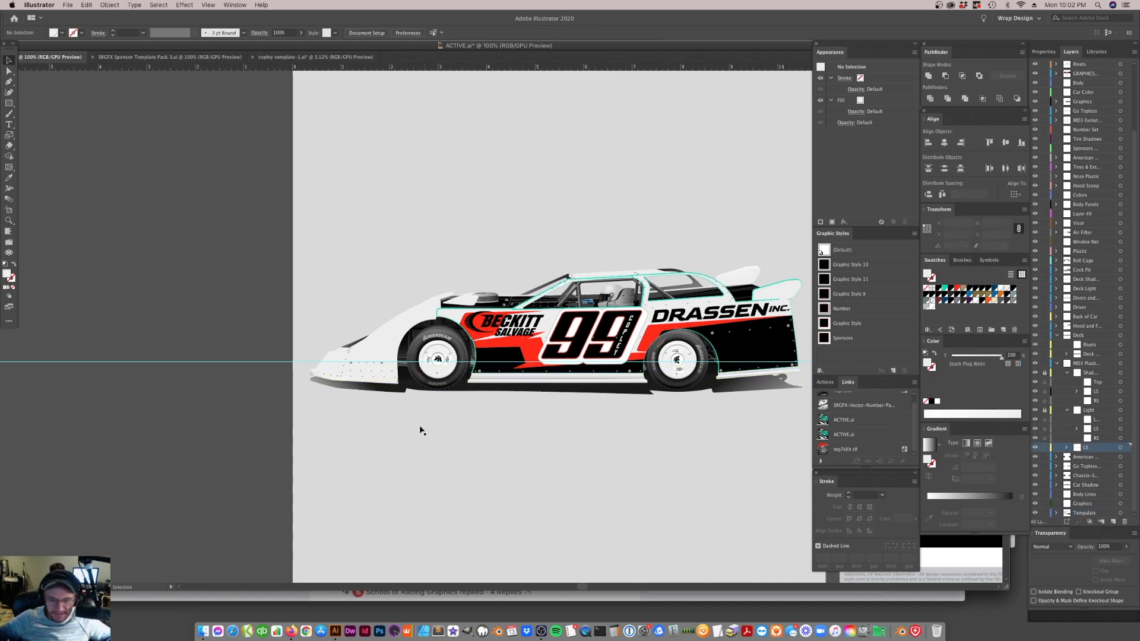
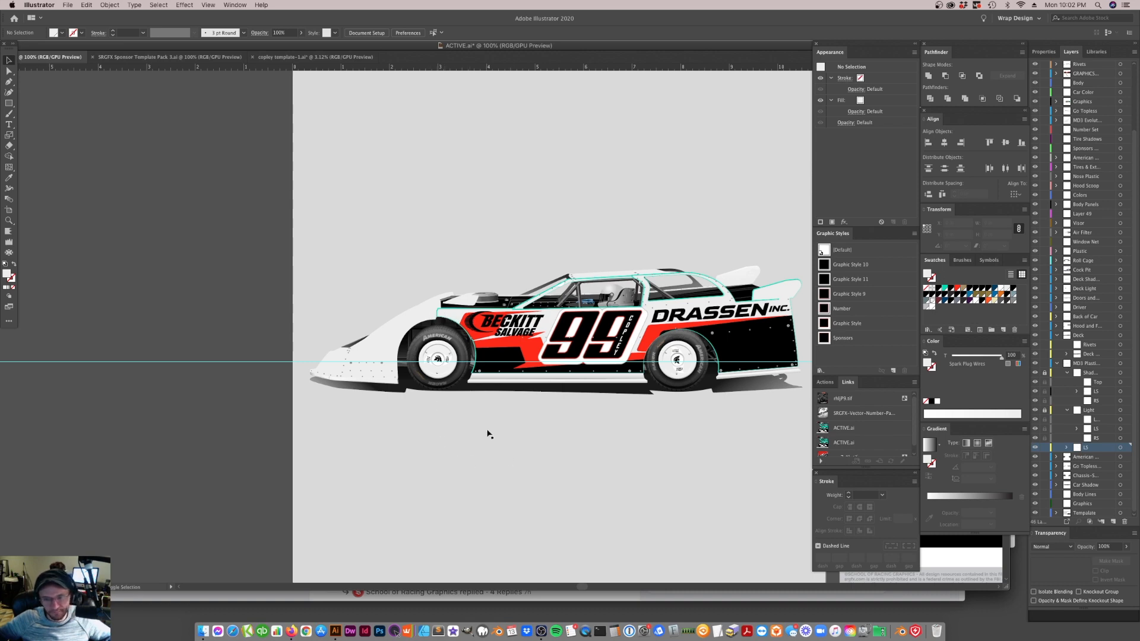
Expand the DRASSEN INC. compound shape on the template's rear quarter panel
scroll(489, 434, "right", 5)
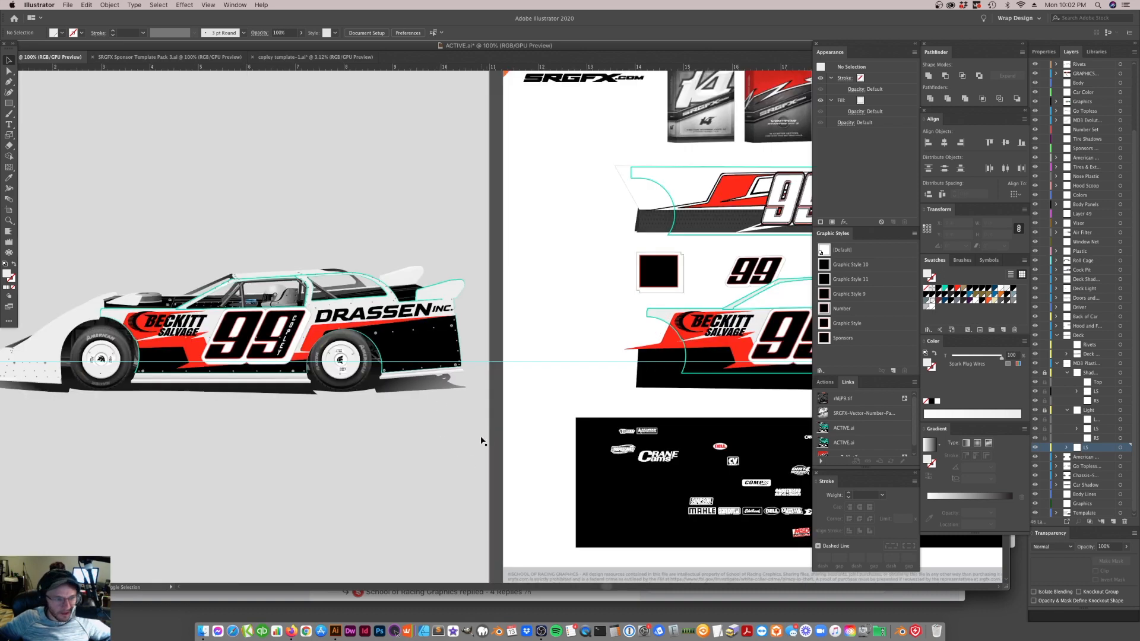
scroll(482, 441, "right", 5)
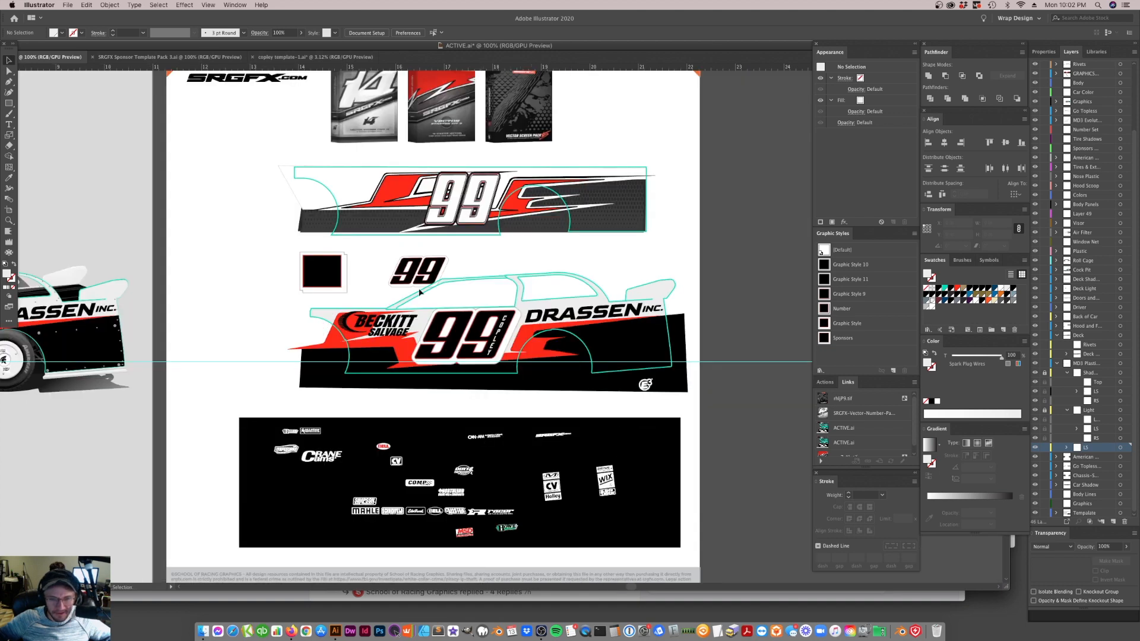
left_click(9, 220)
left_click(567, 354)
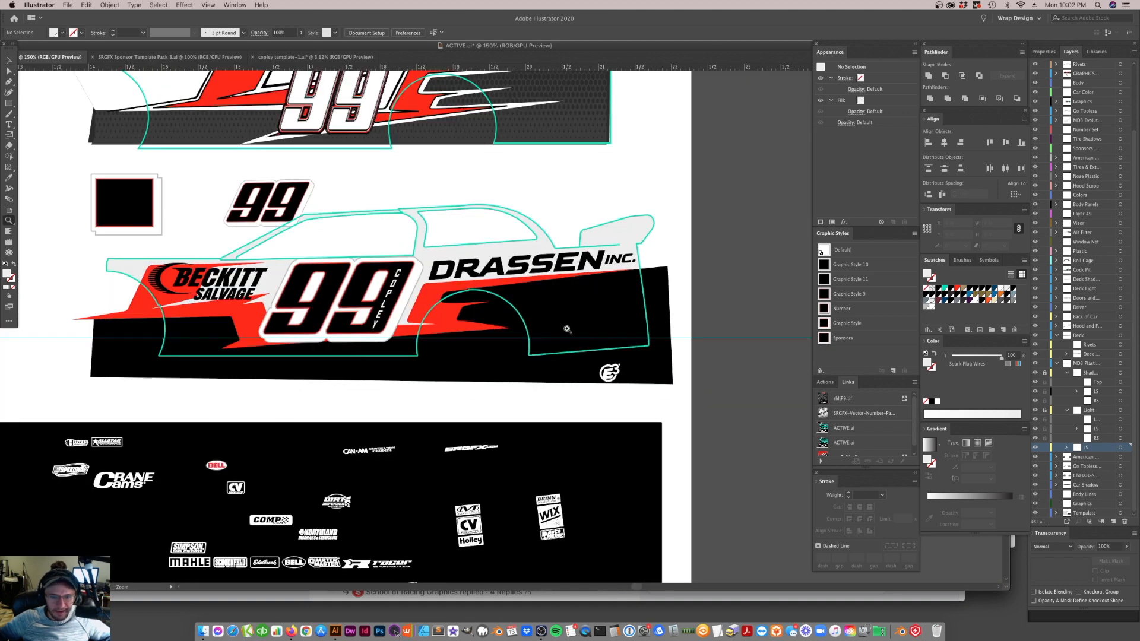
left_click(497, 295)
left_click(9, 61)
left_click(585, 282)
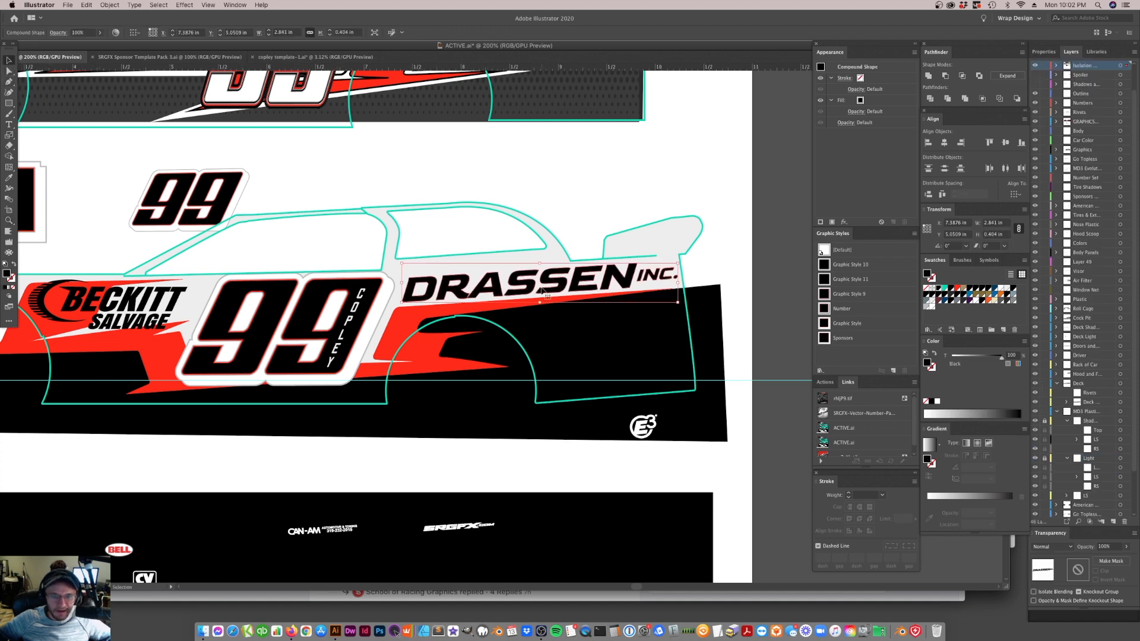
left_click(380, 313)
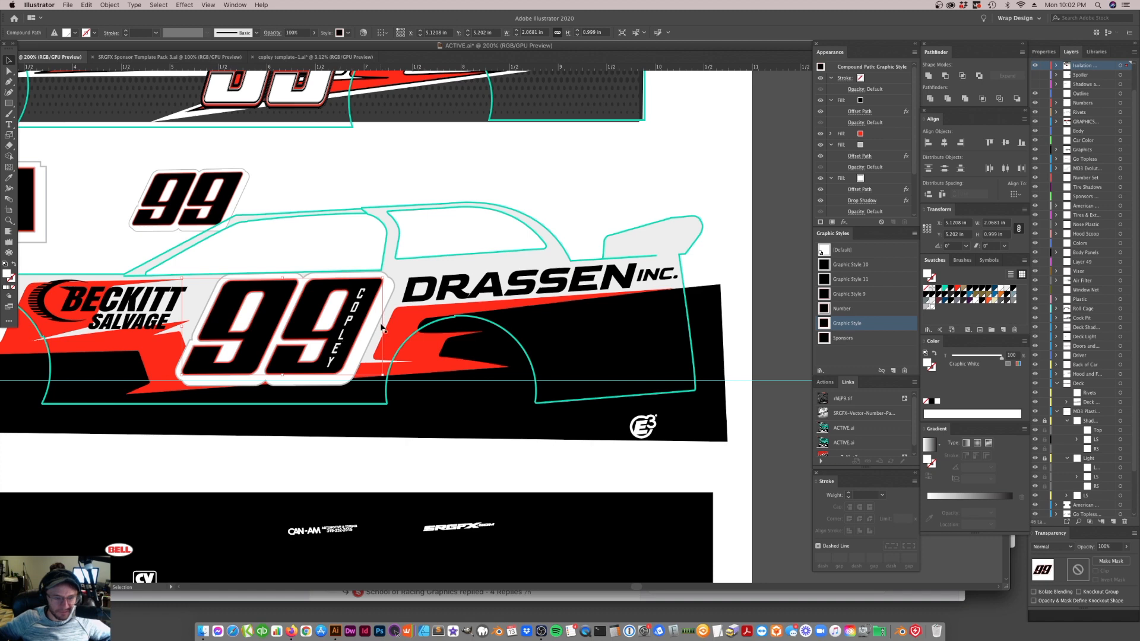
left_click(426, 295)
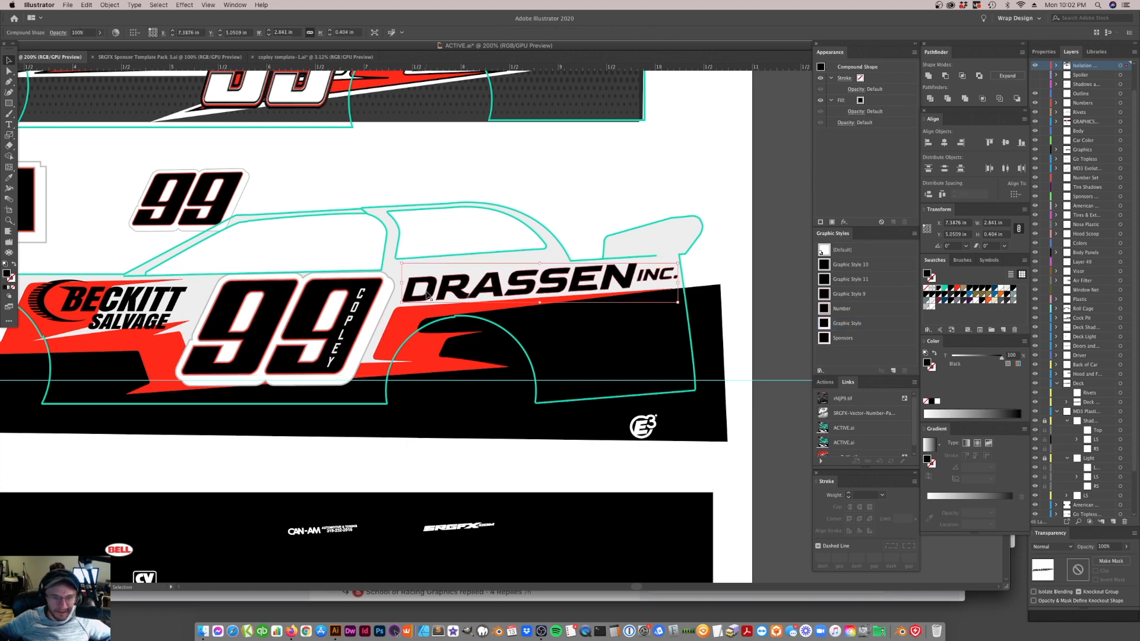
left_click(1008, 75)
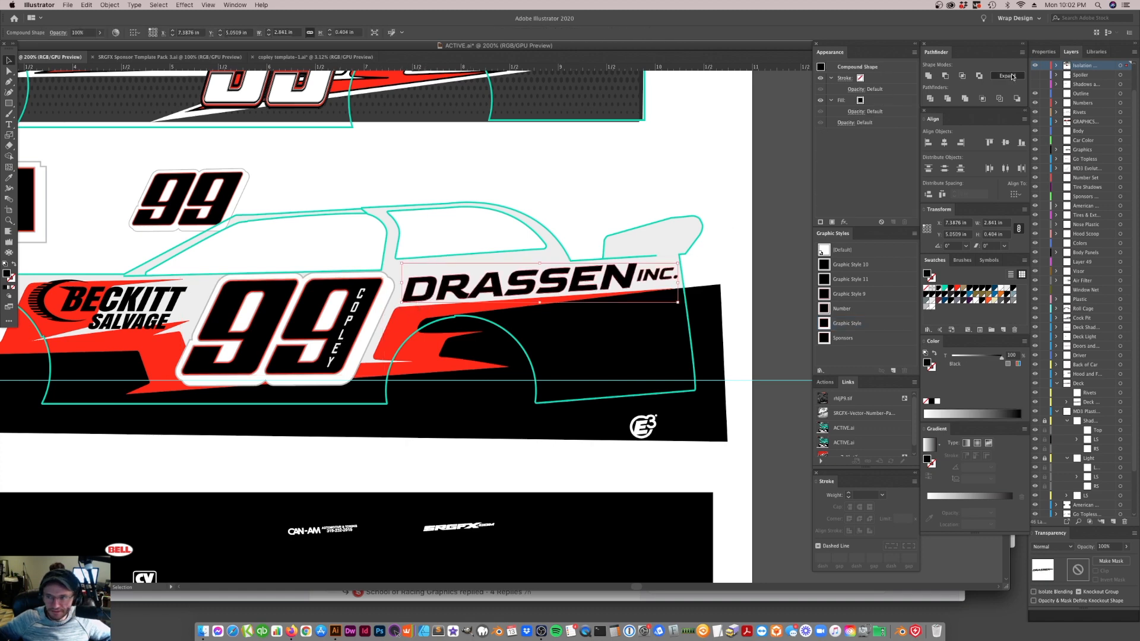
Add a stroke to the DRASSEN INC. lettering and set its weight to 0.5 pt
left_click(856, 497)
type("1px")
key("Return")
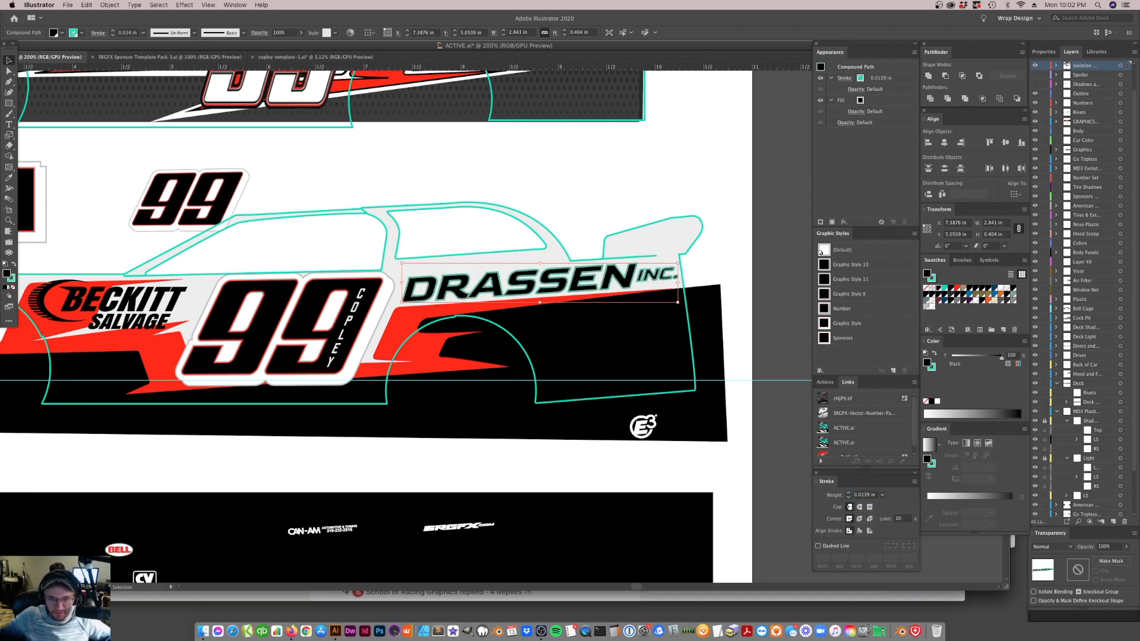
left_click(870, 495)
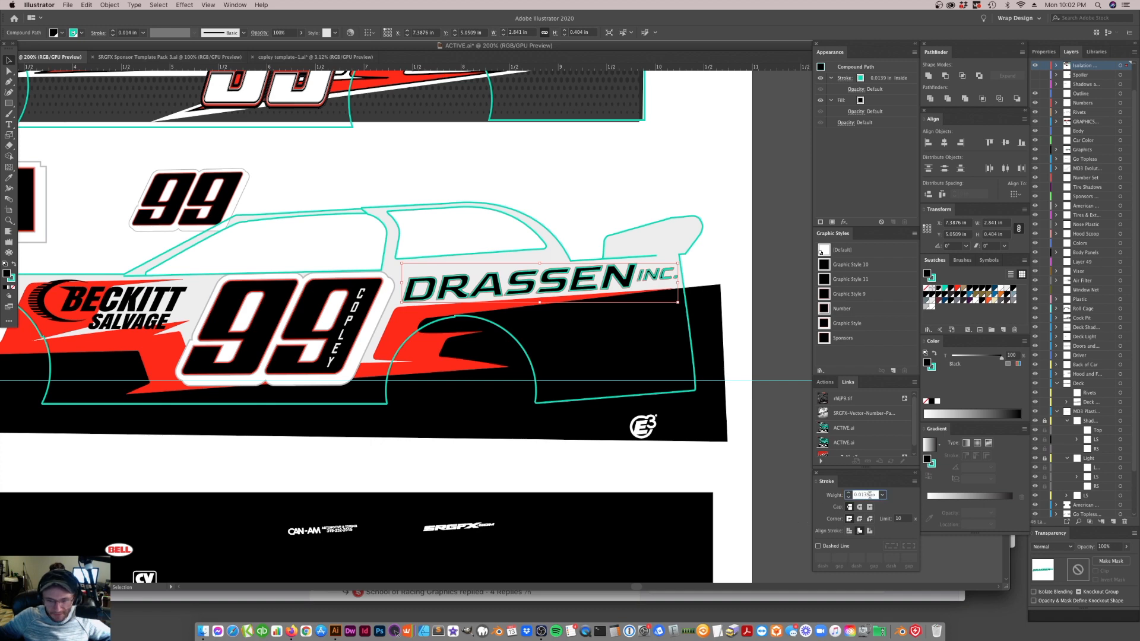
triple_click(876, 494)
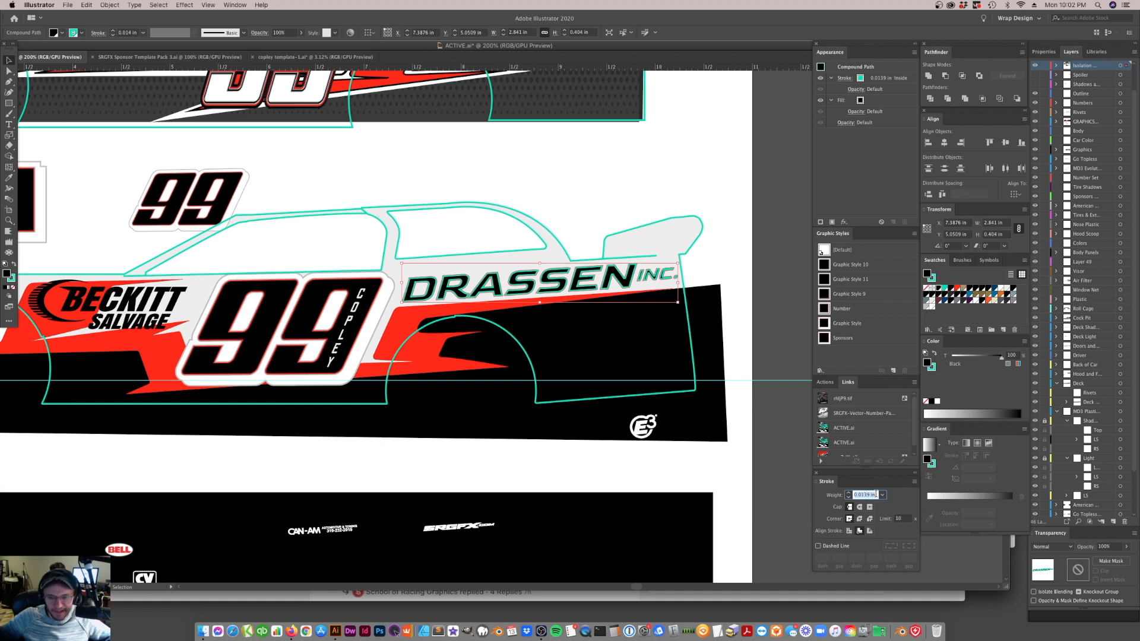
key("BackSpace")
type(".5pt")
key("Return")
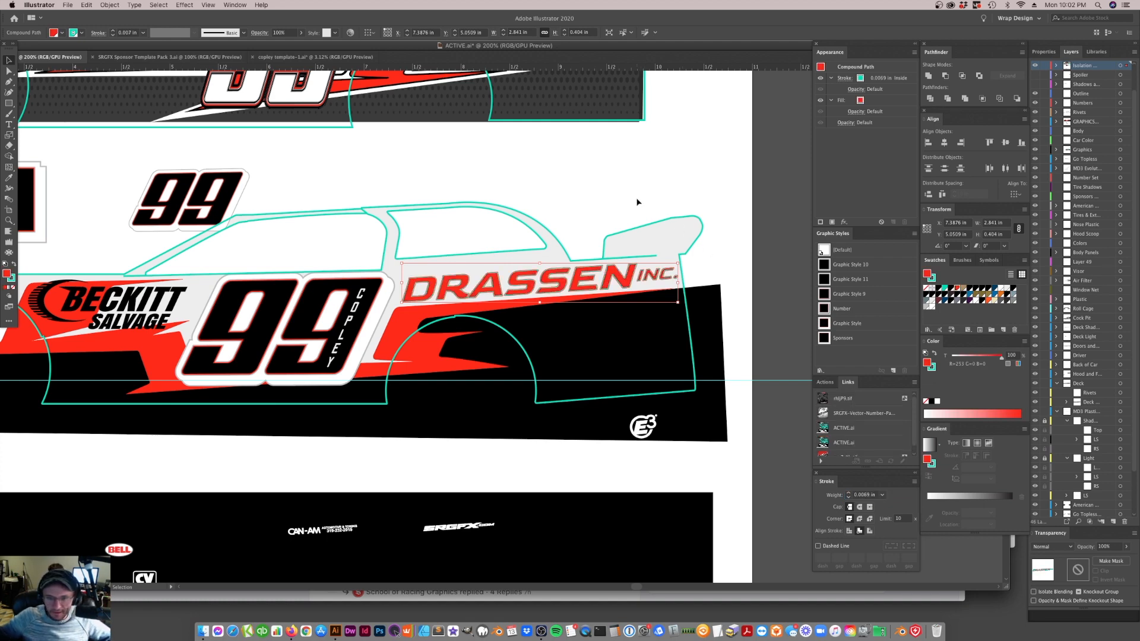
Color the DRASSEN INC. lettering's stroke red and clear the selection
left_click(10, 280)
left_click(957, 289)
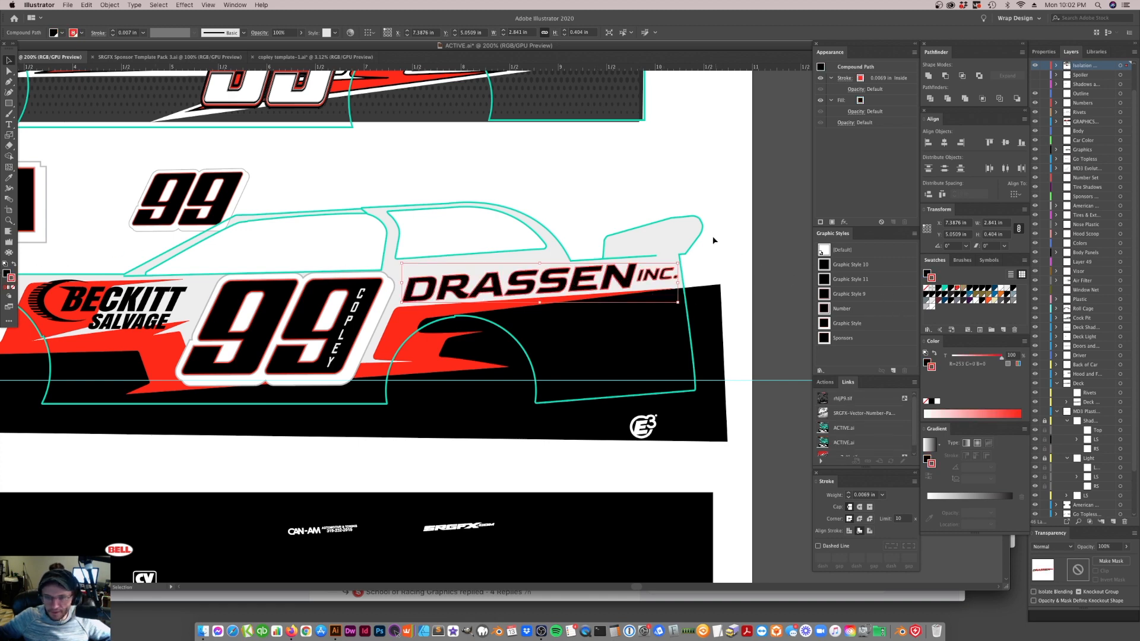
left_click(724, 247)
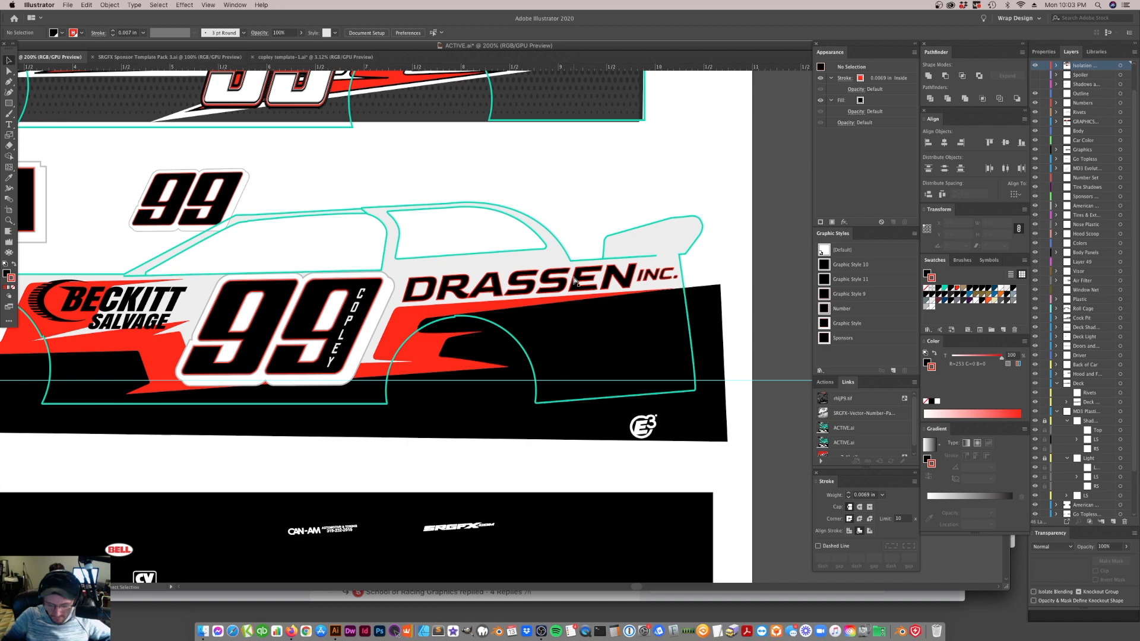
Examine the outlined DRASSEN INC. lettering up close and against the whole wrap and mockup
key("super+minus")
key("super+minus")
key("super+equal")
key("super+equal")
key("super+equal")
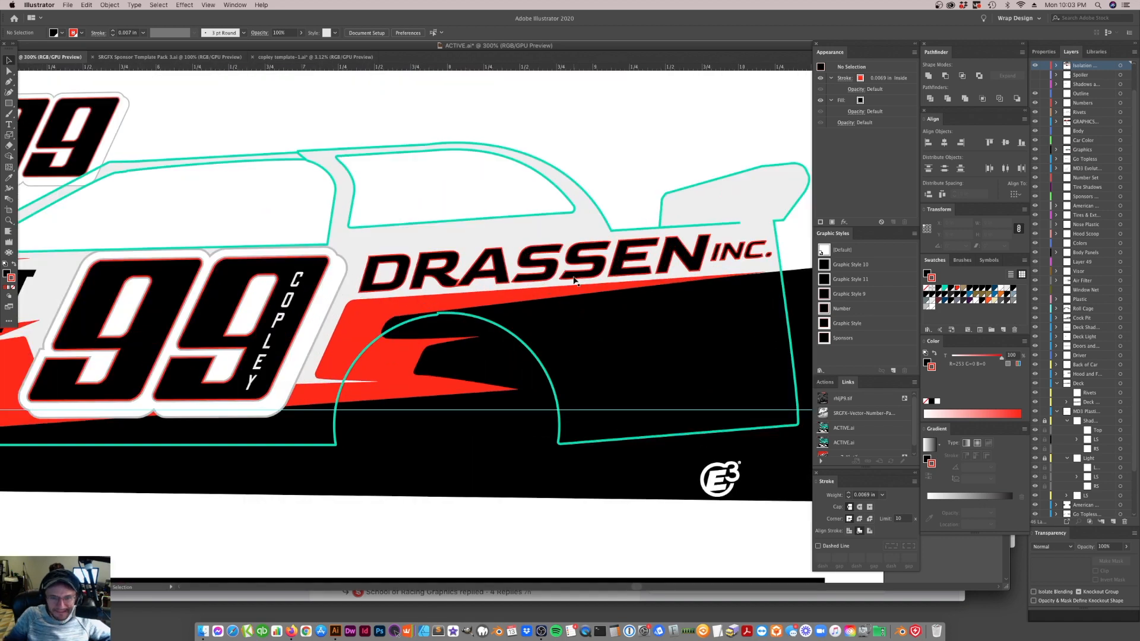
left_click(575, 276)
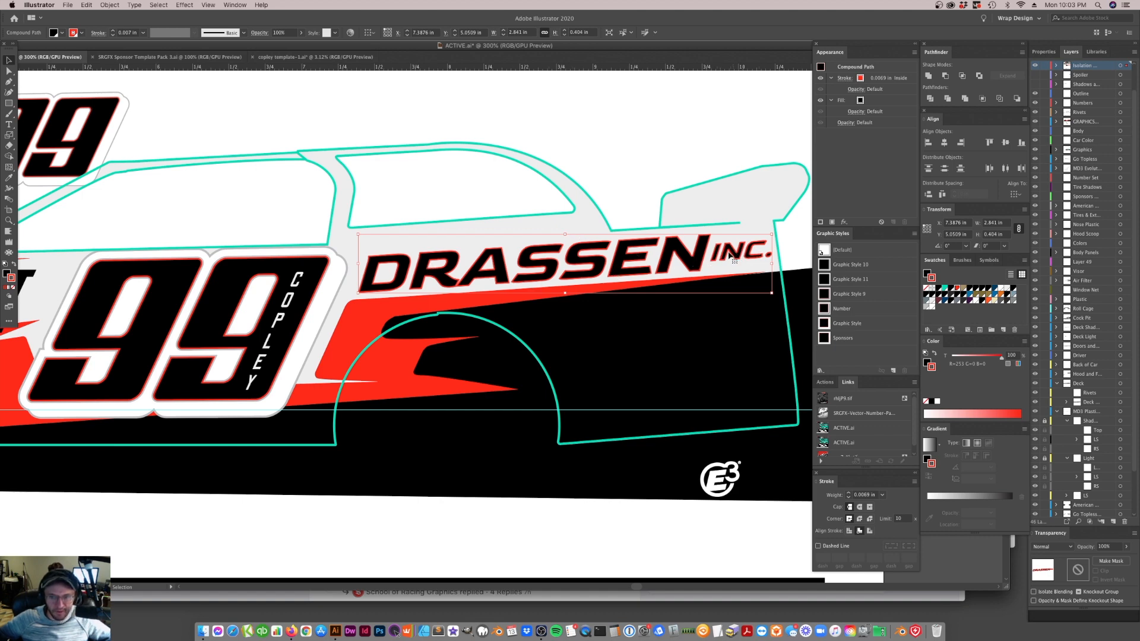
key("super+minus")
key("super+minus")
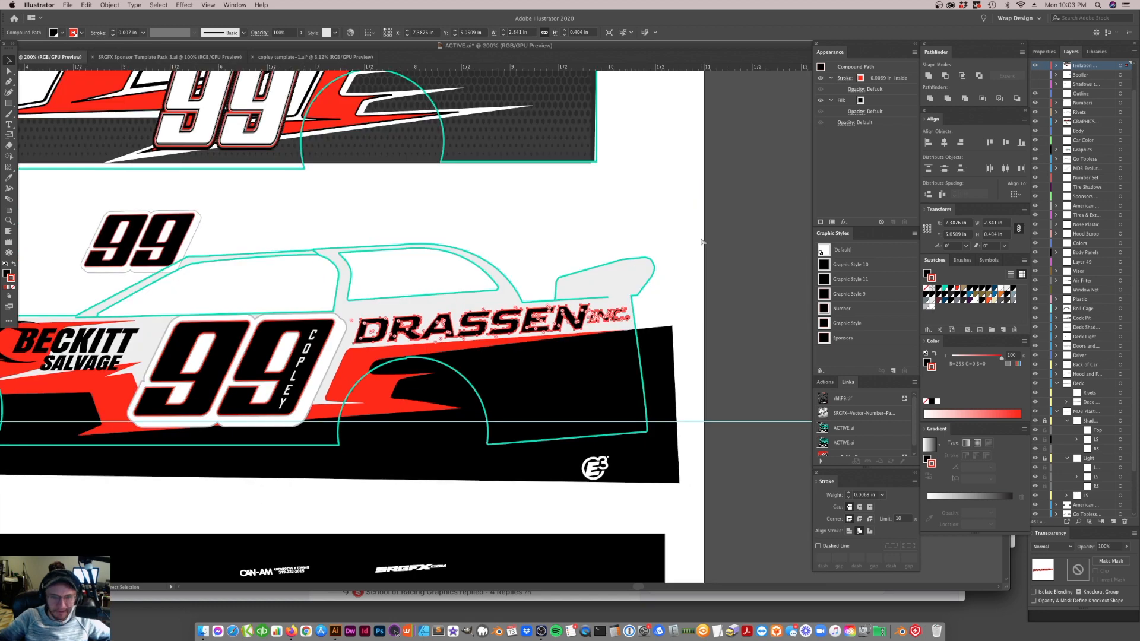
left_click(701, 255)
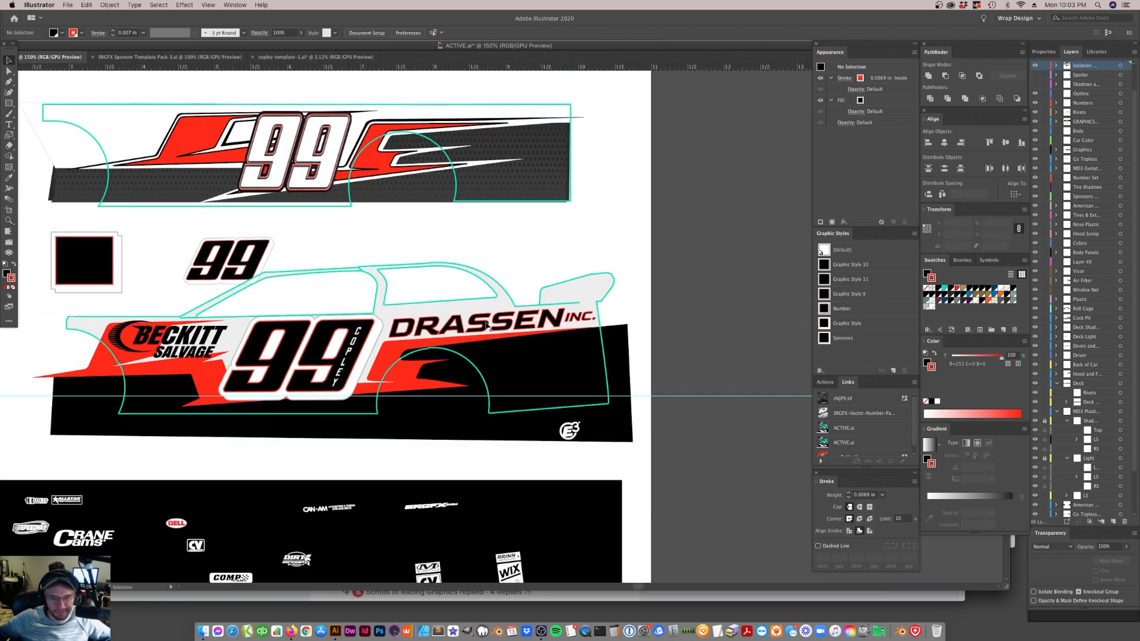
key("super+minus")
key("super+minus")
key("super+minus")
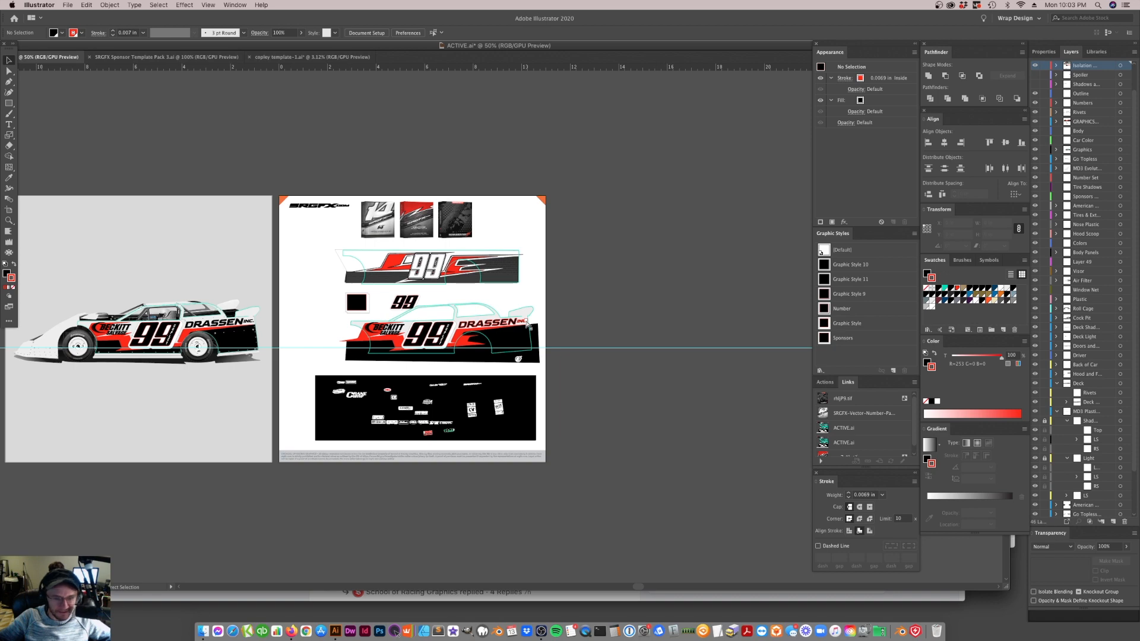
key("super+plus")
key("super+plus")
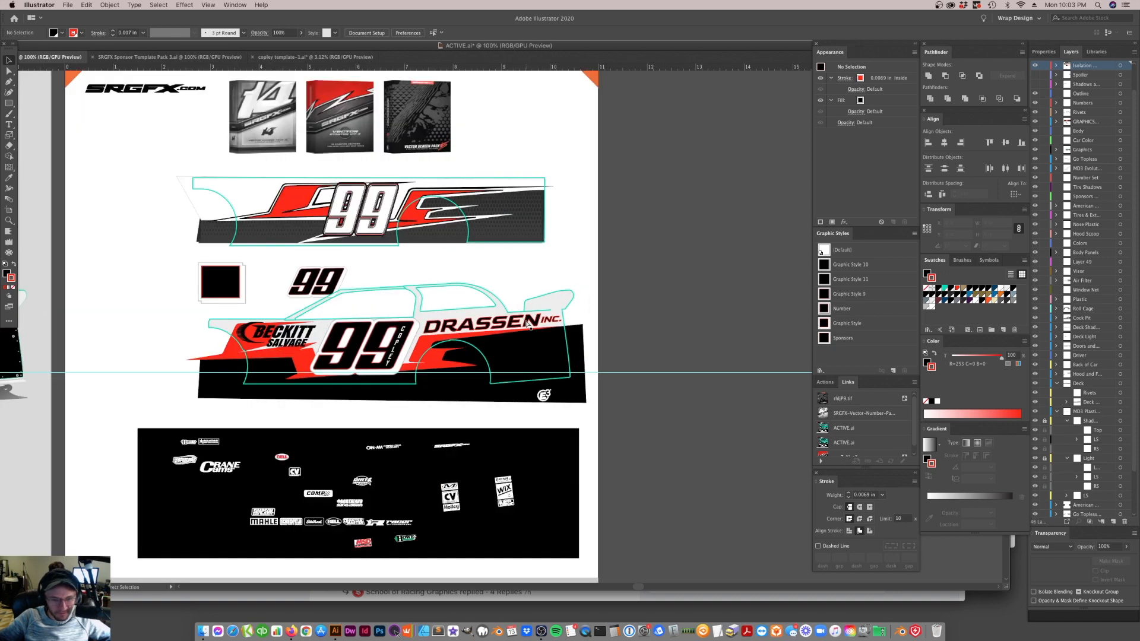
key("super+plus")
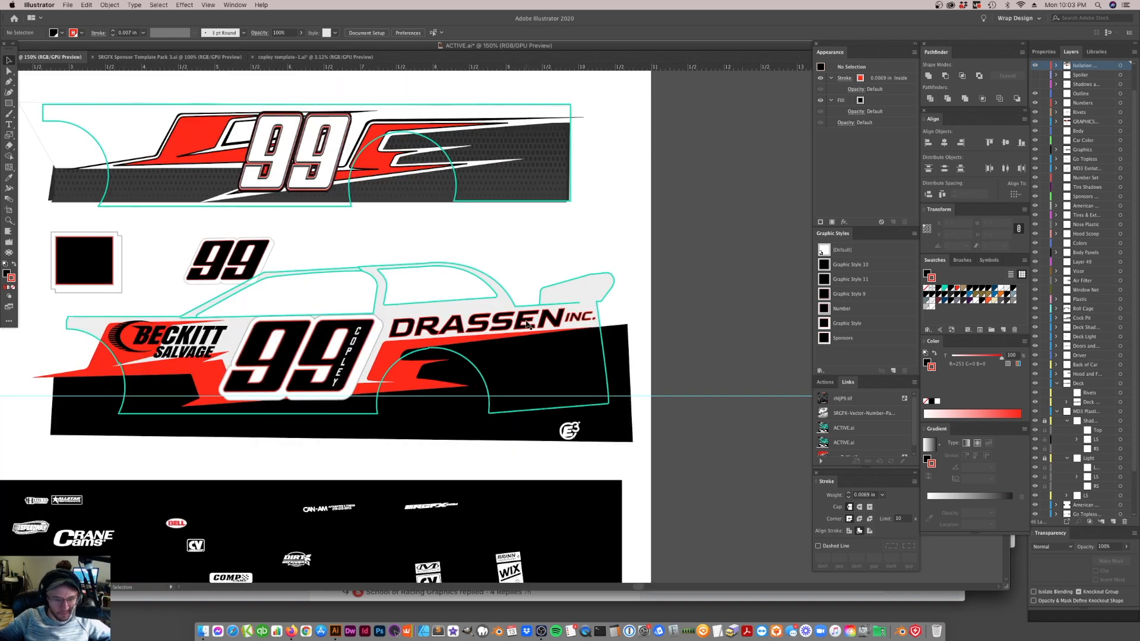
left_click(313, 358)
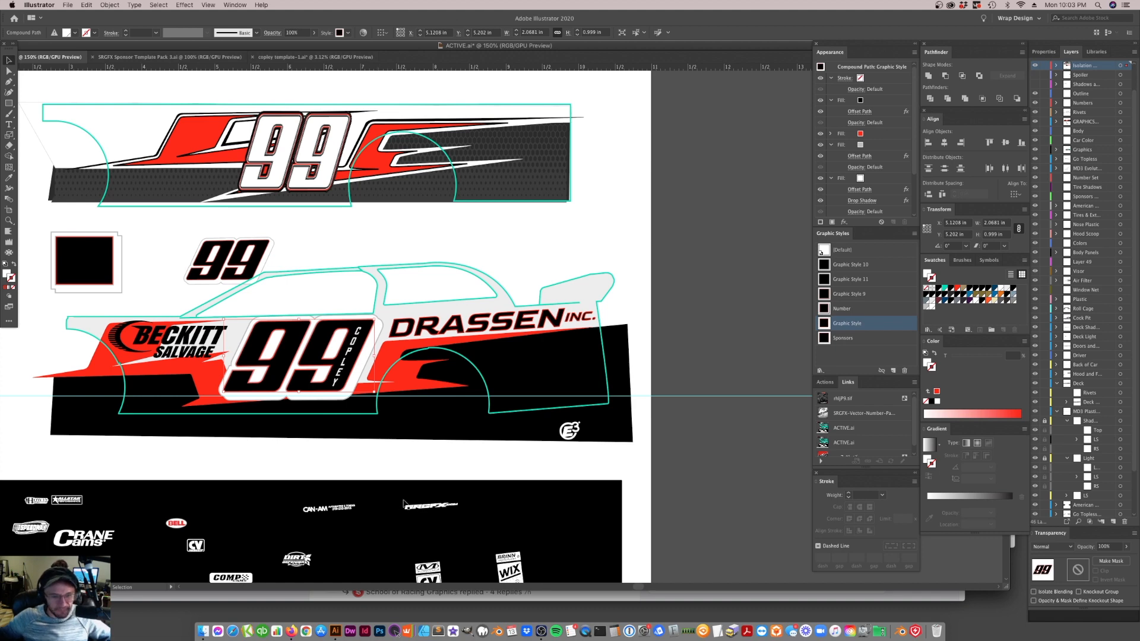
left_click_drag(314, 346, 299, 307)
key("super+z")
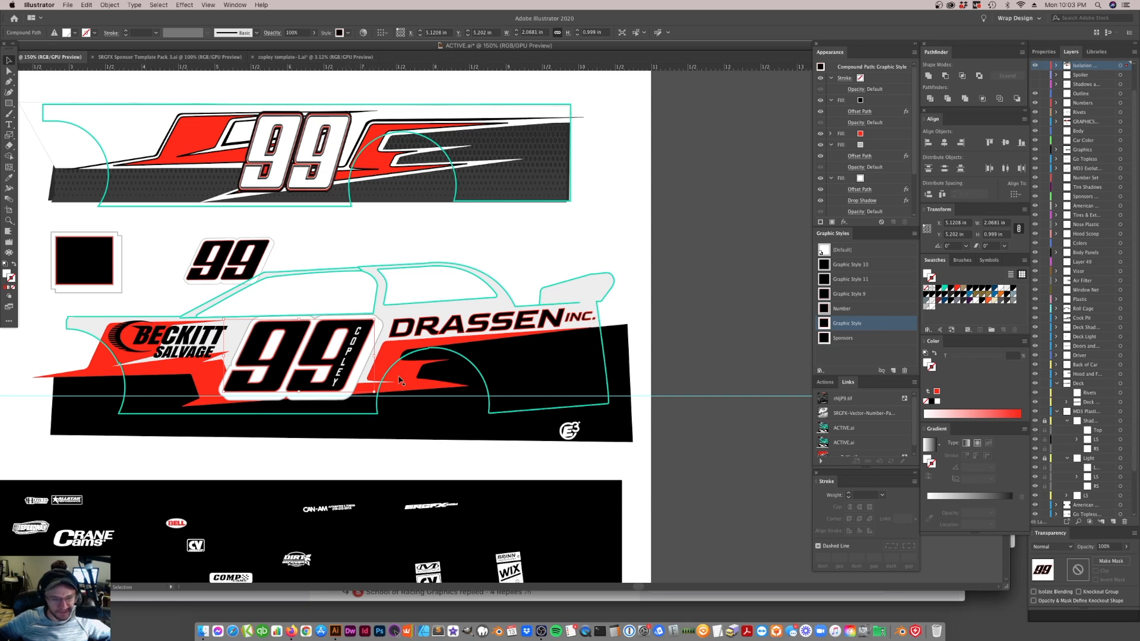
left_click(344, 397)
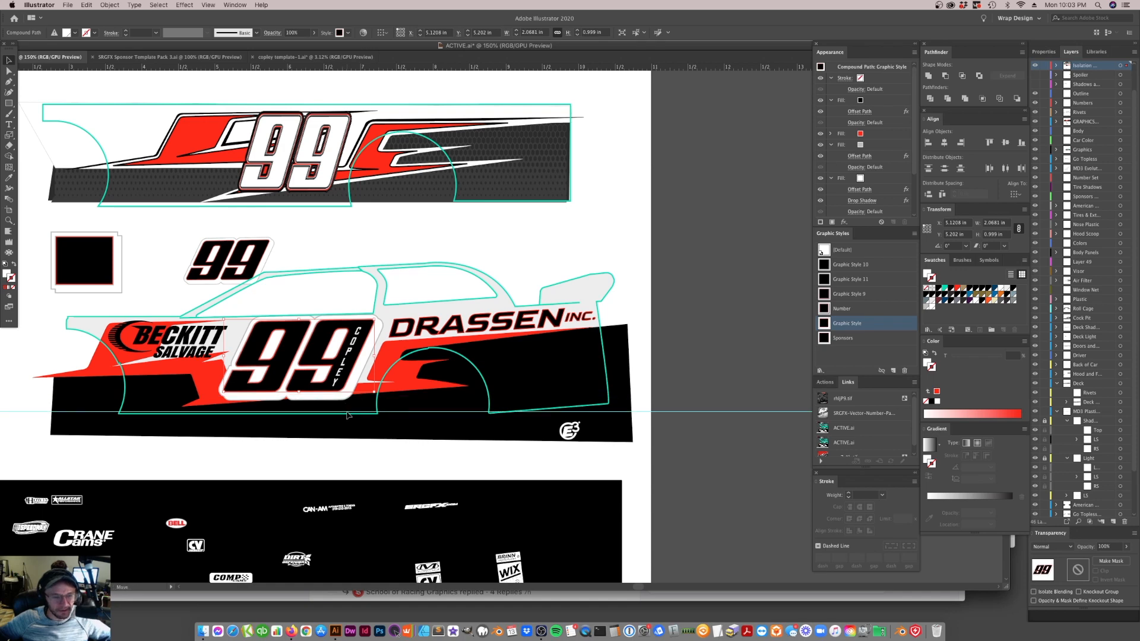
left_click(355, 383)
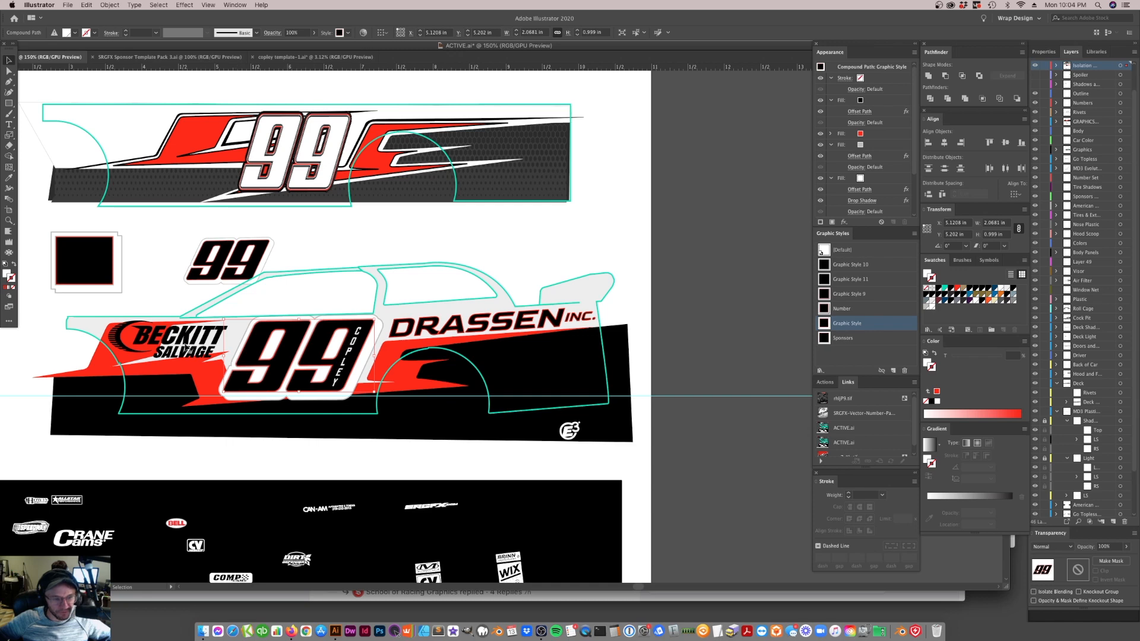
left_click(185, 347)
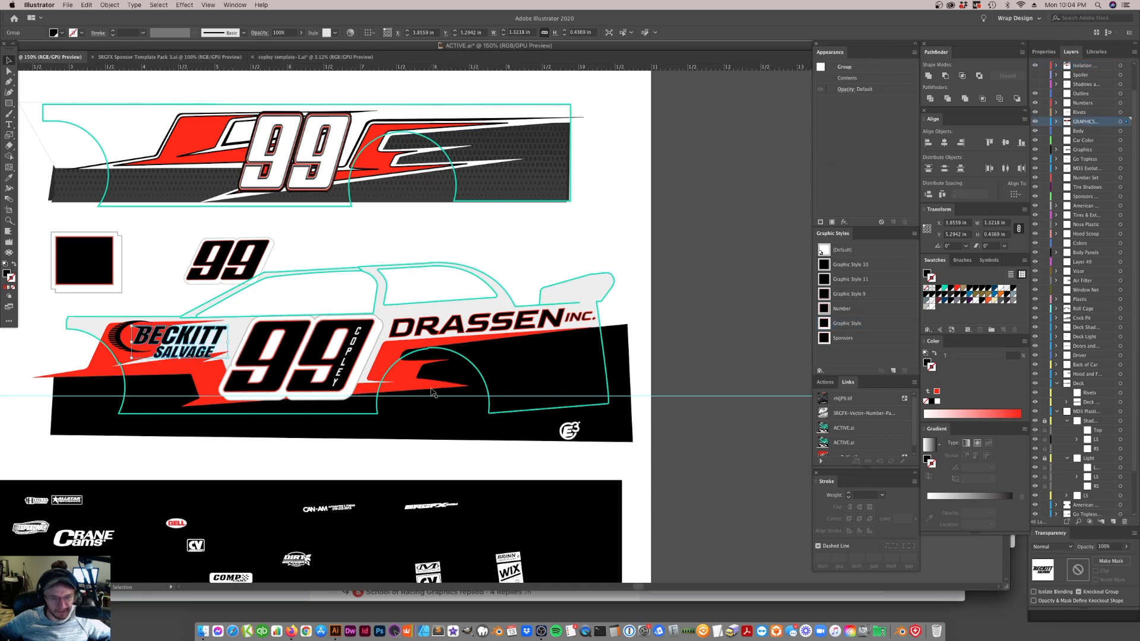
left_click(354, 385)
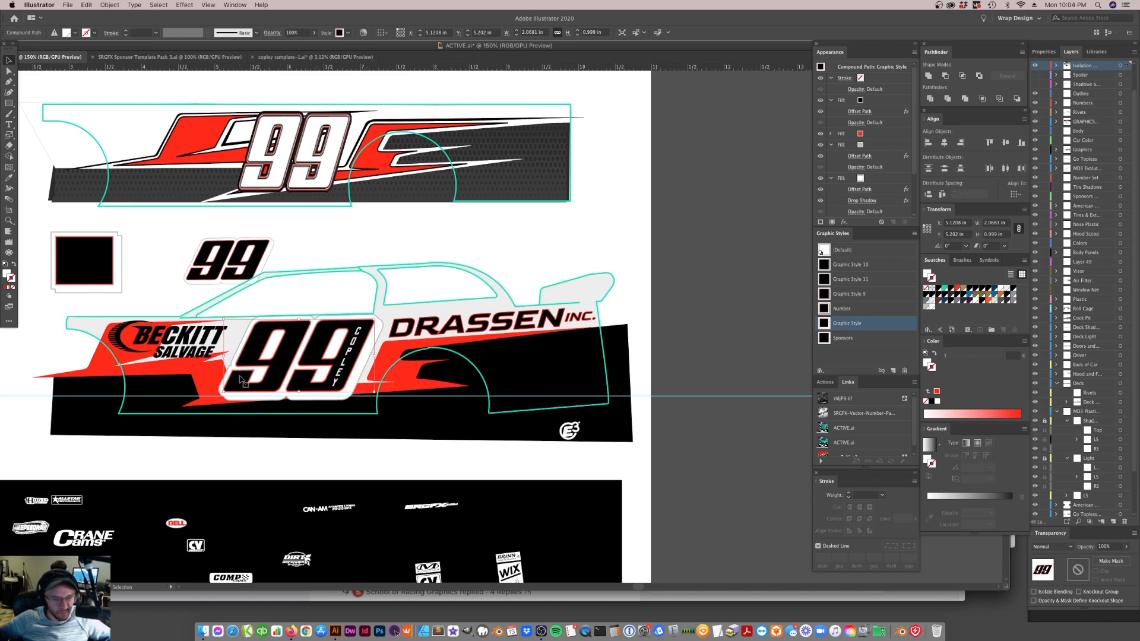
left_click(386, 368)
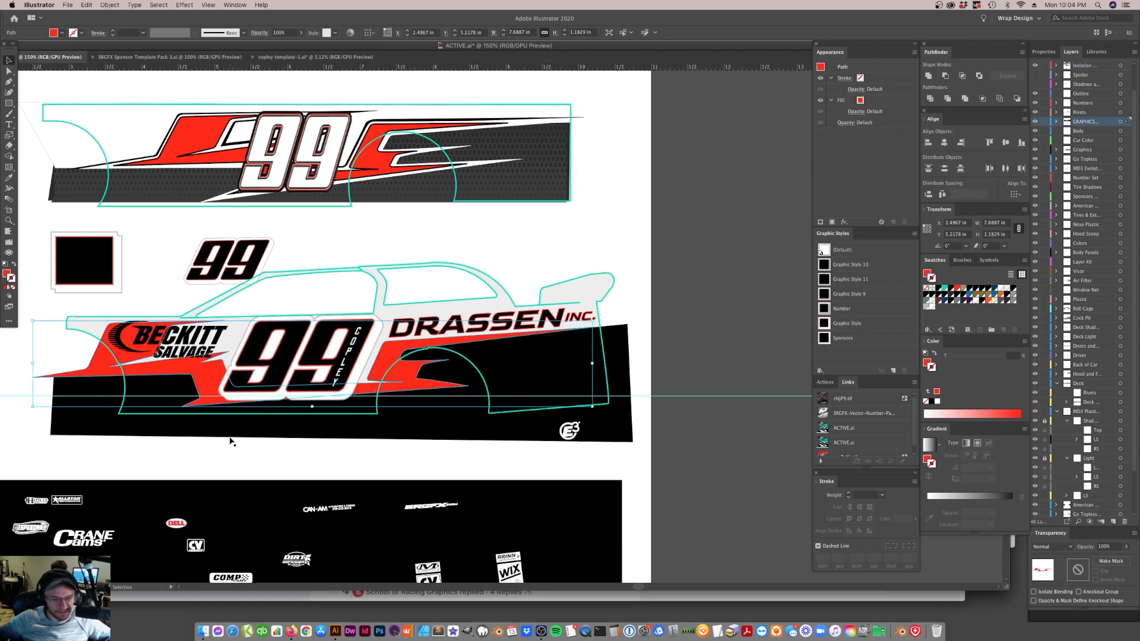
Place a scaled-down copy of the car's 99 beside the black square and delete the old small 99
scroll(304, 421, "left", 5)
left_click(402, 345)
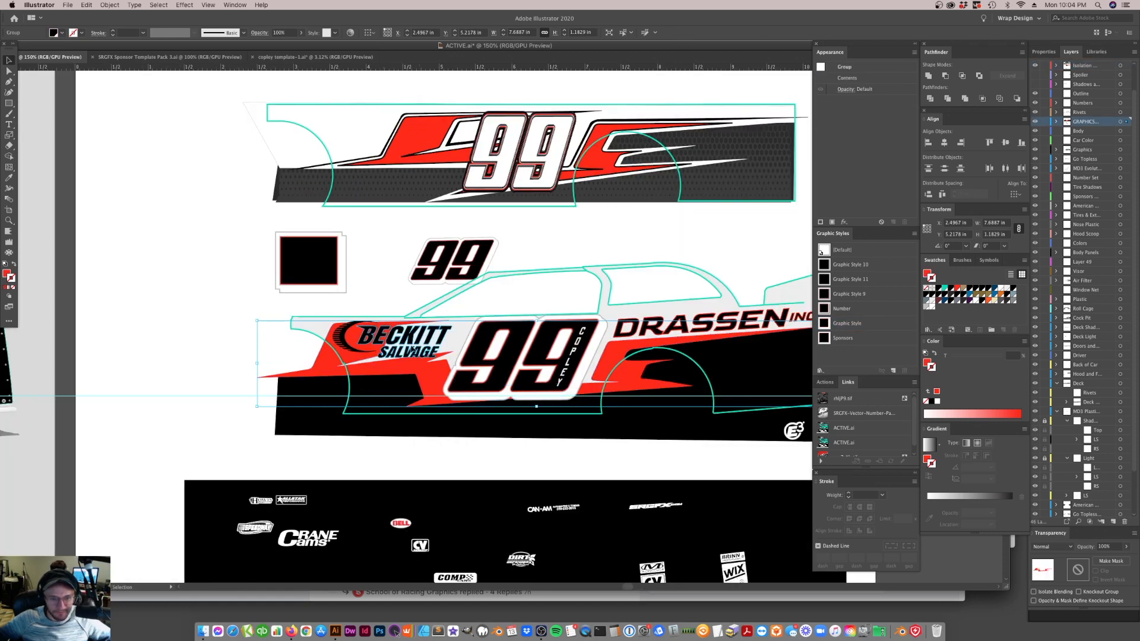
left_click_drag(484, 345, 386, 239)
left_click(480, 264)
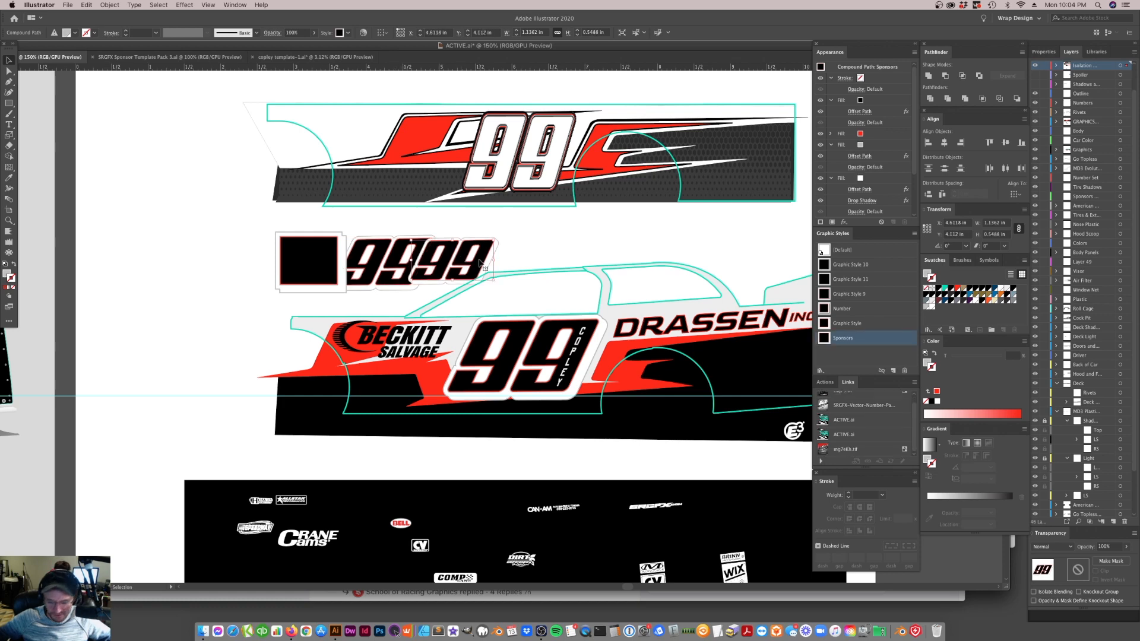
key("Delete")
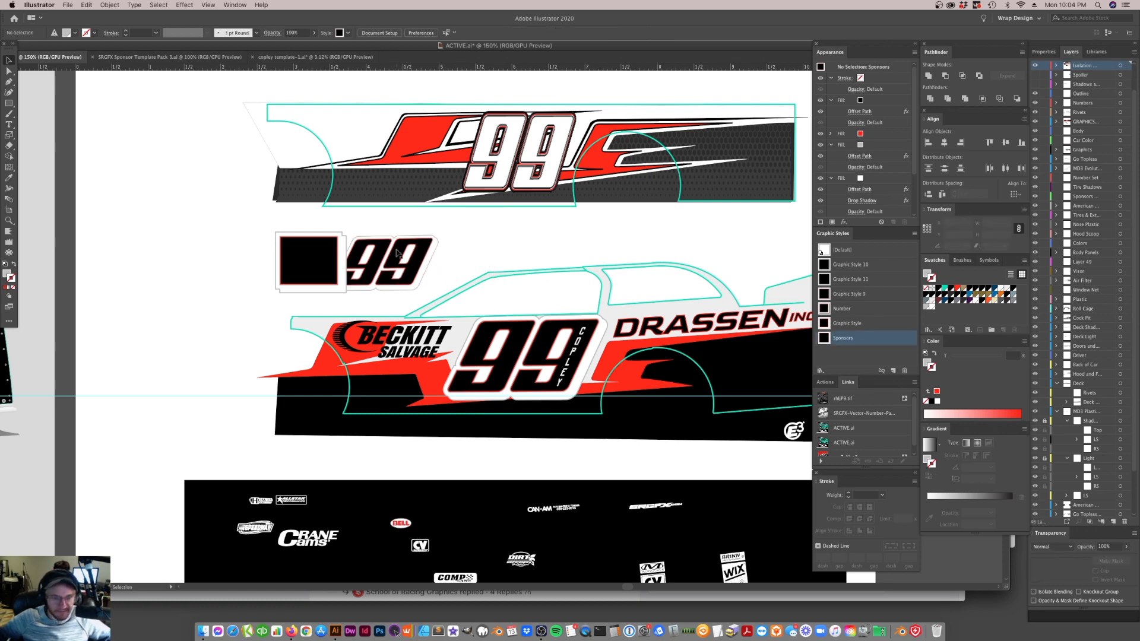
Shift the new small 99 away from the black square and save its appearance as a new graphic style
left_click(397, 253)
left_click_drag(396, 253, 435, 266)
left_click_drag(439, 258, 883, 359)
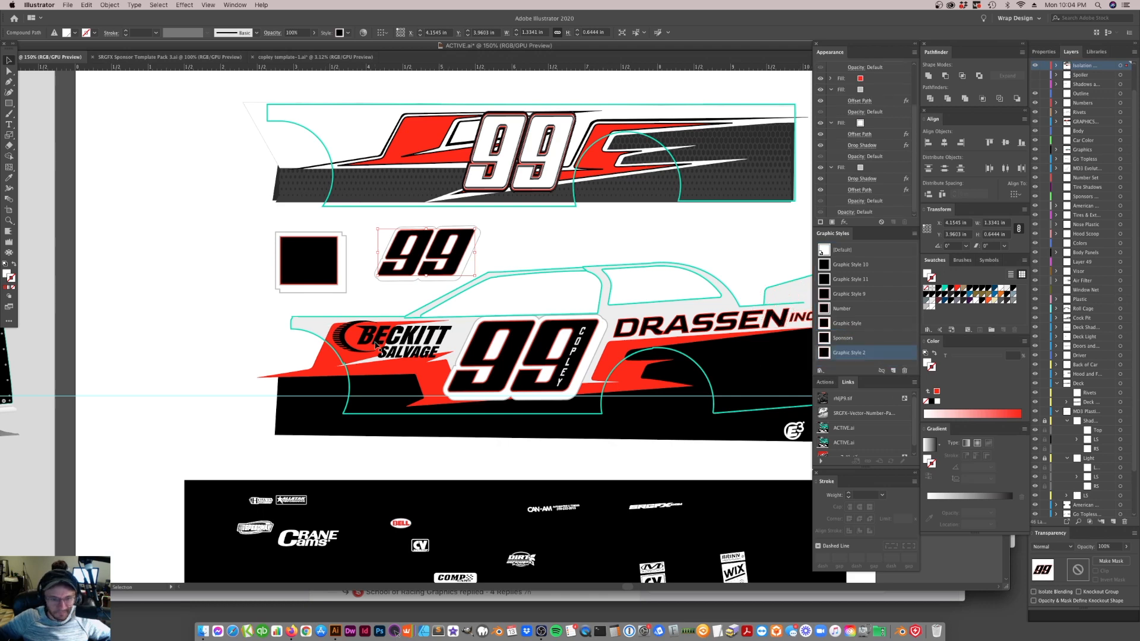
Apply the newly saved graphic style to the BECKITT SALVAGE logo and clear the selection
left_click(383, 347)
left_click(824, 354)
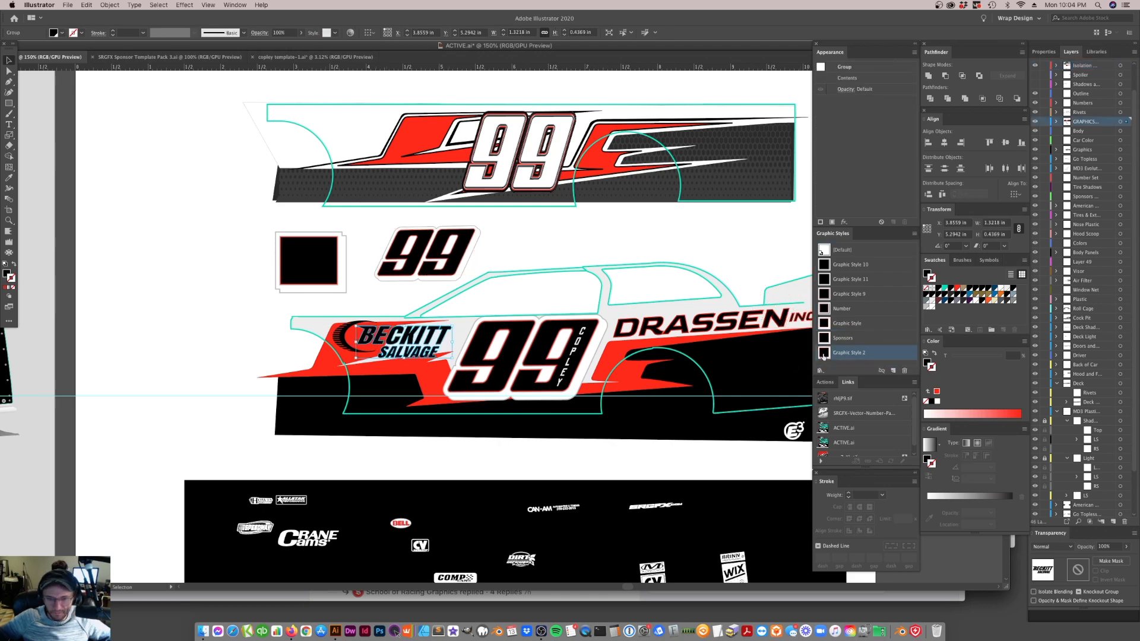
left_click(537, 236)
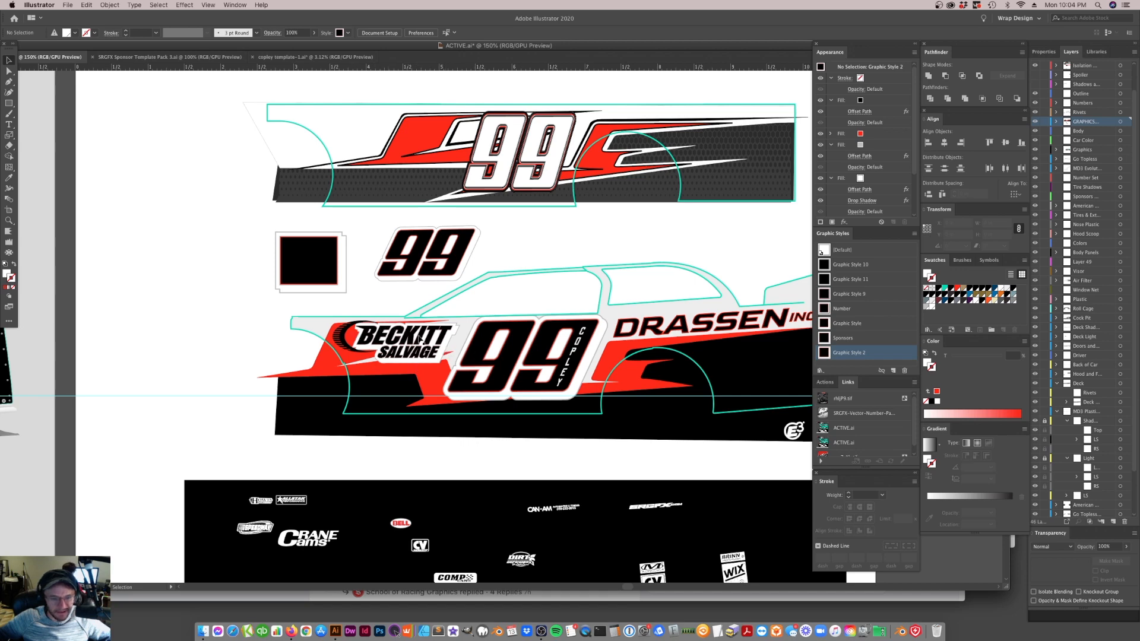
Isolate the car's red graphic and adjust its upper-edge anchor points behind the BECKITT SALVAGE logo
key("a")
double_click(424, 378)
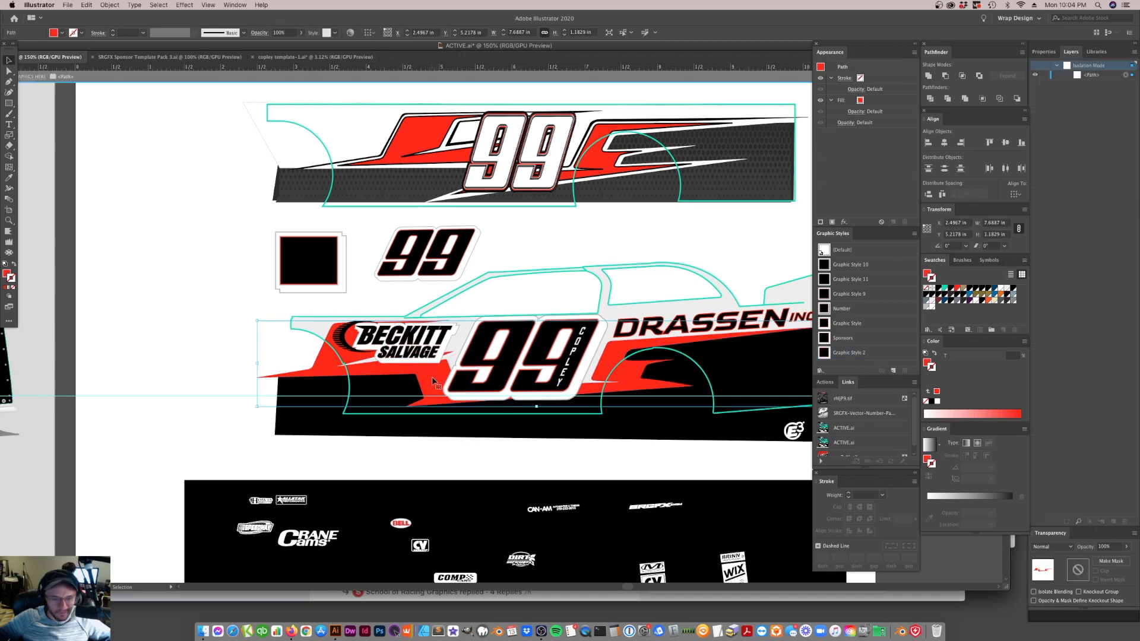
left_click(456, 320)
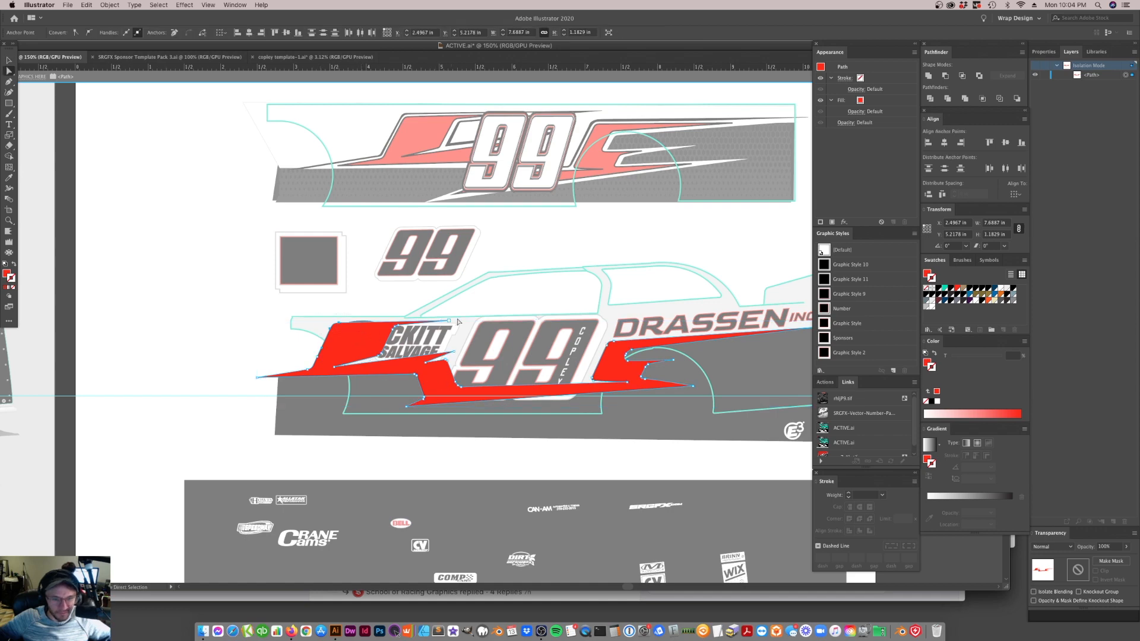
left_click_drag(389, 334, 397, 328)
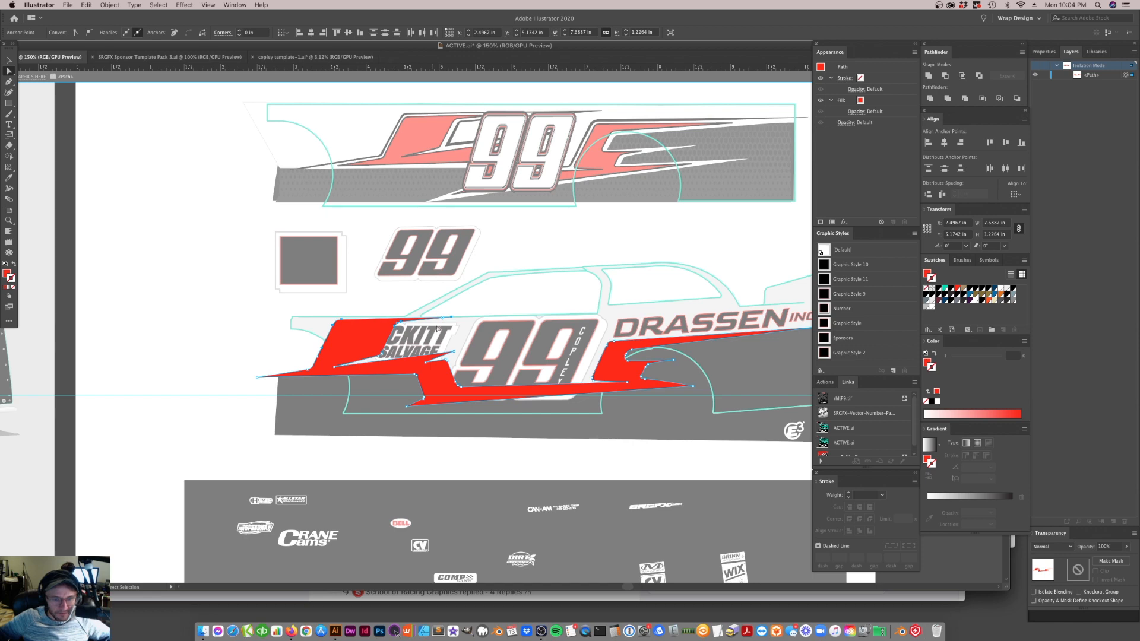
left_click_drag(453, 322, 450, 324)
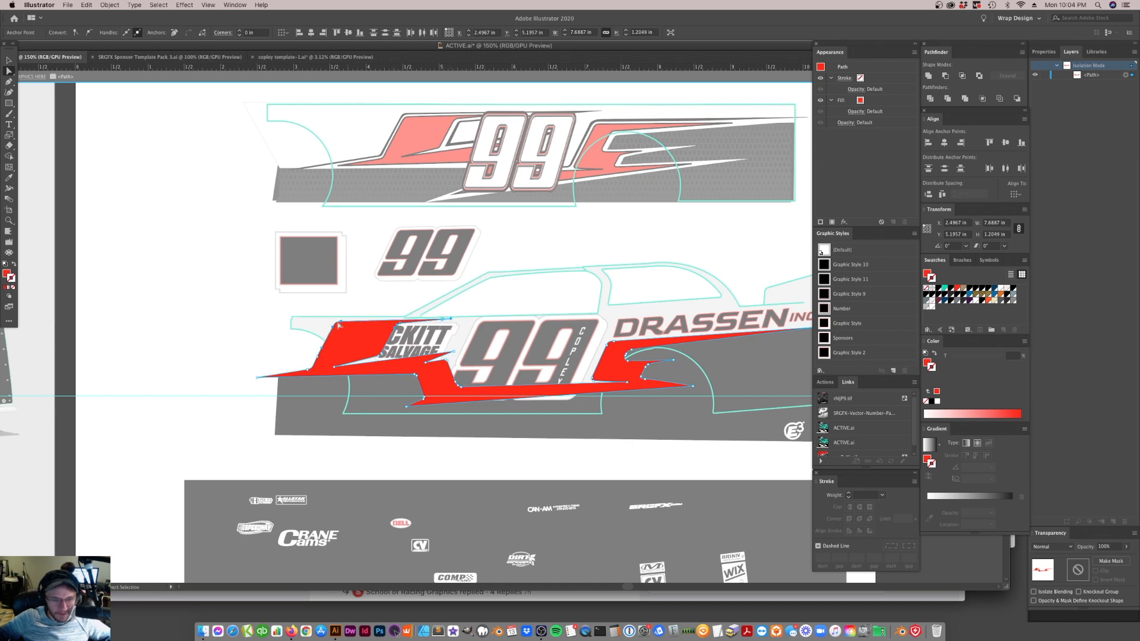
Stretch the red graphic's slanted front edge forward past the front wheel arch, exit isolation and clear the selection
left_click(317, 359)
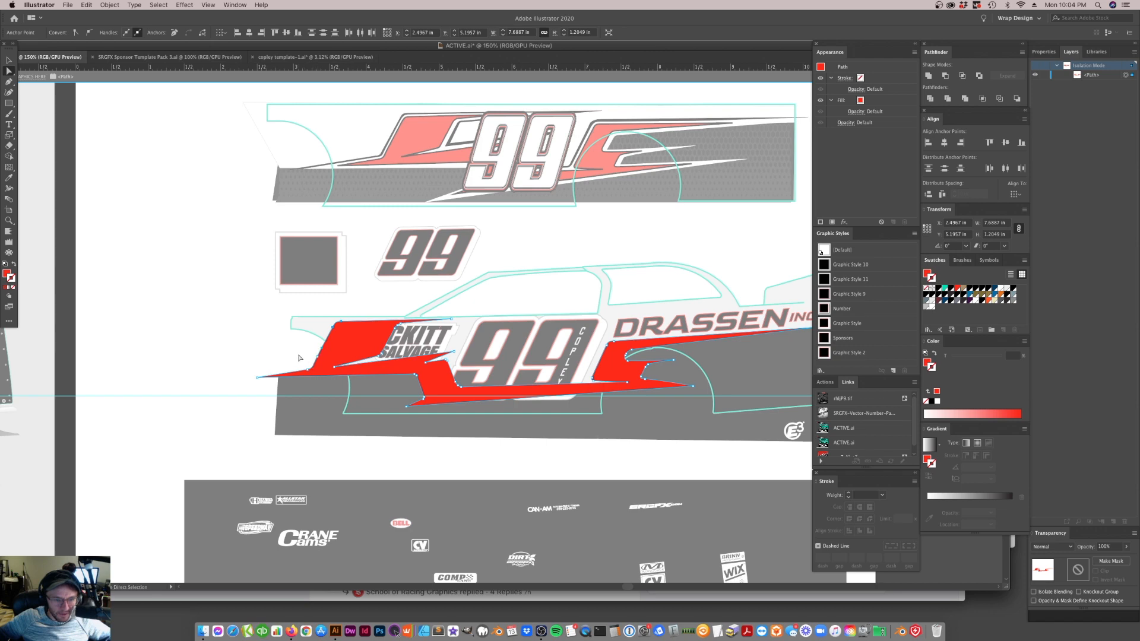
left_click_drag(319, 359, 291, 357)
double_click(393, 88)
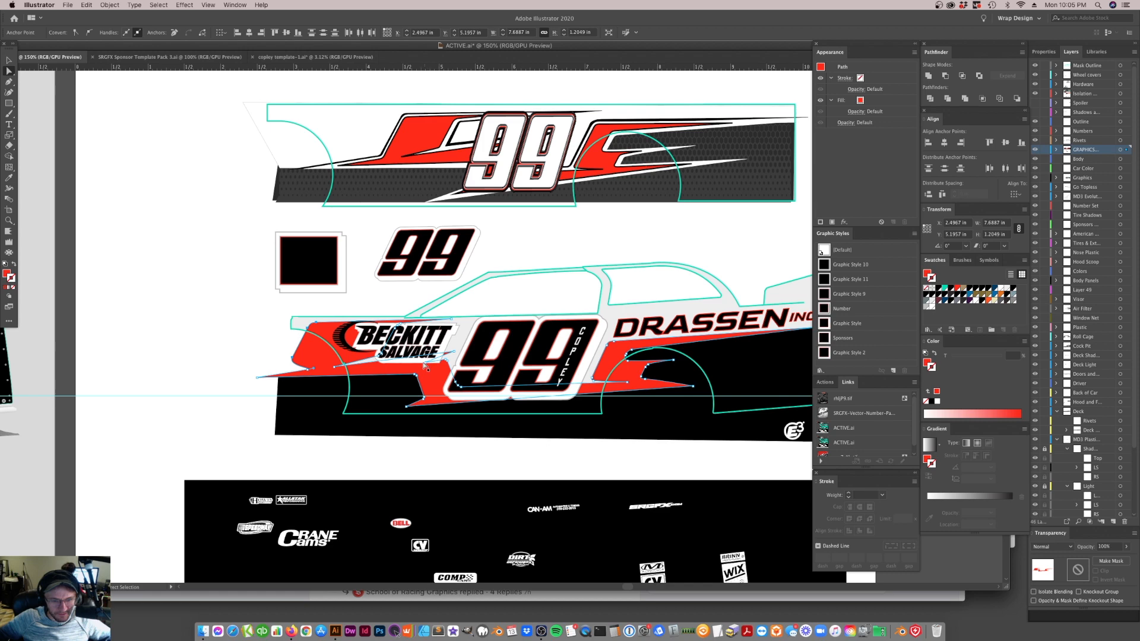
left_click(390, 293)
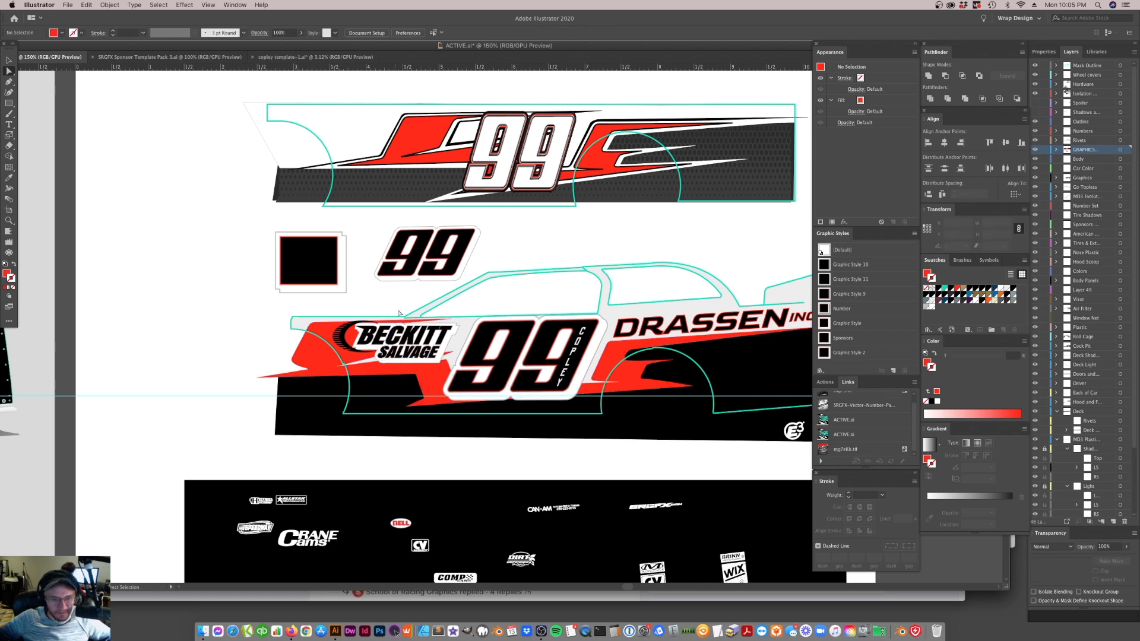
Shift the tip of the red graphic's notch below the BECKITT SALVAGE logo slightly rearward near the front wheel arch
left_click(385, 367)
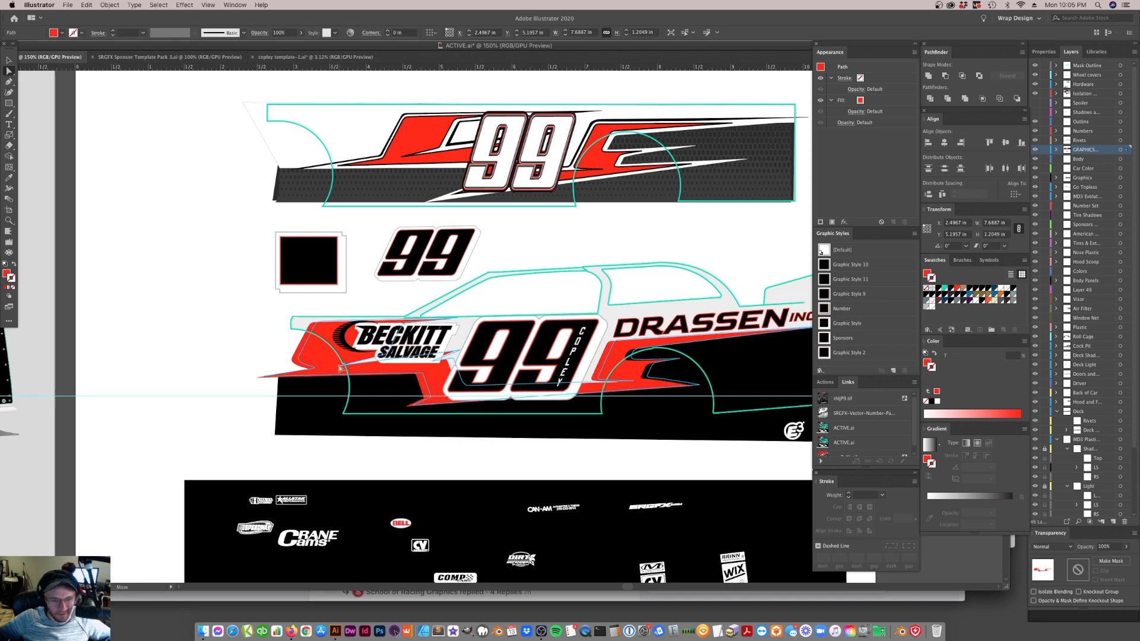
left_click(336, 370)
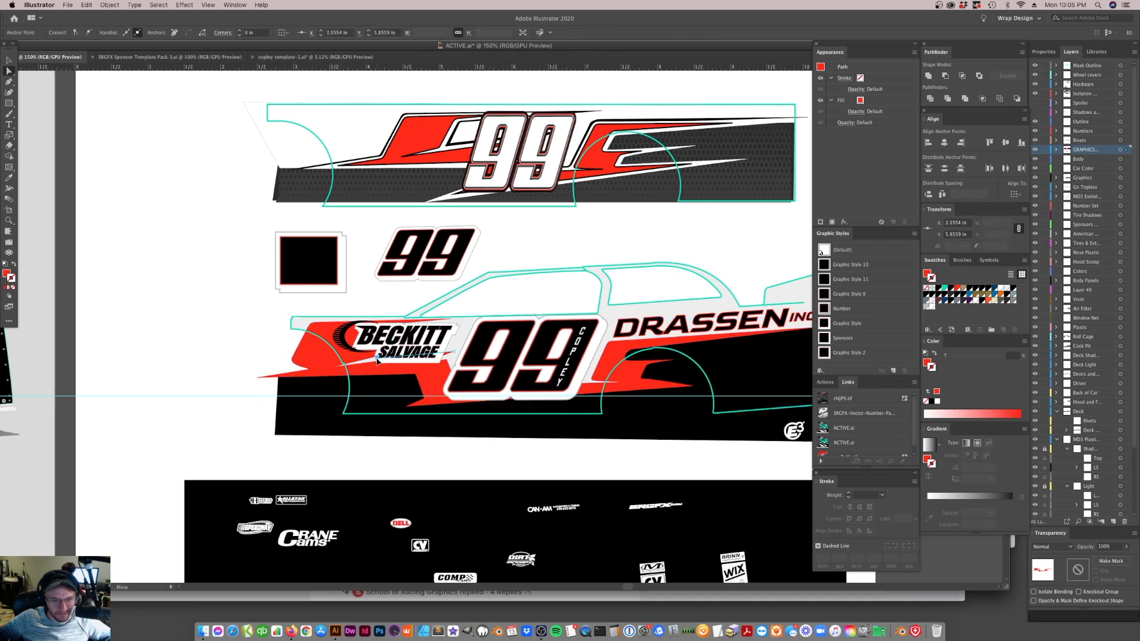
left_click(254, 391)
scroll(257, 388, "right", 5)
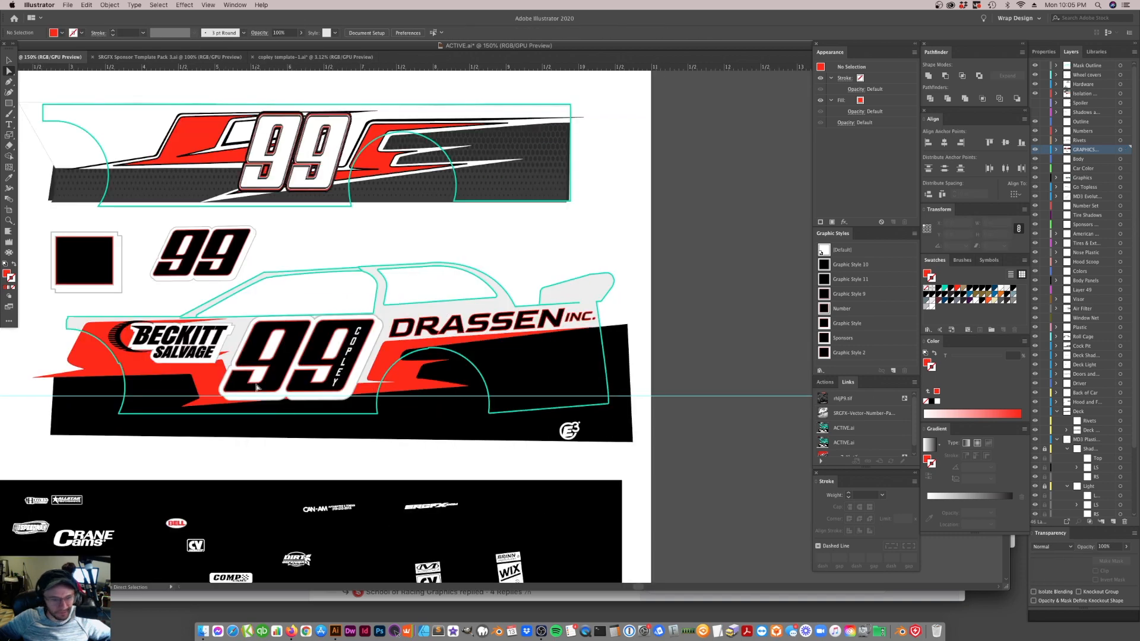
left_click(110, 368)
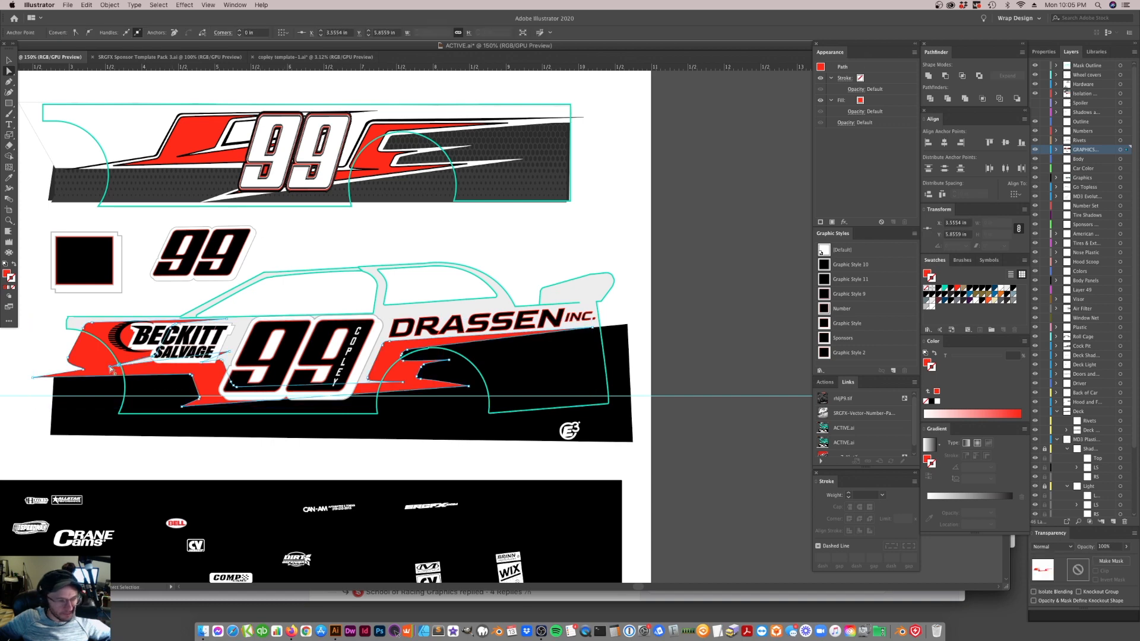
left_click_drag(111, 368, 124, 365)
left_click(73, 373)
Set the miter limit of the white fill's Offset Path on the BECKITT SALVAGE lettering to 100
scroll(258, 384, "up", 1)
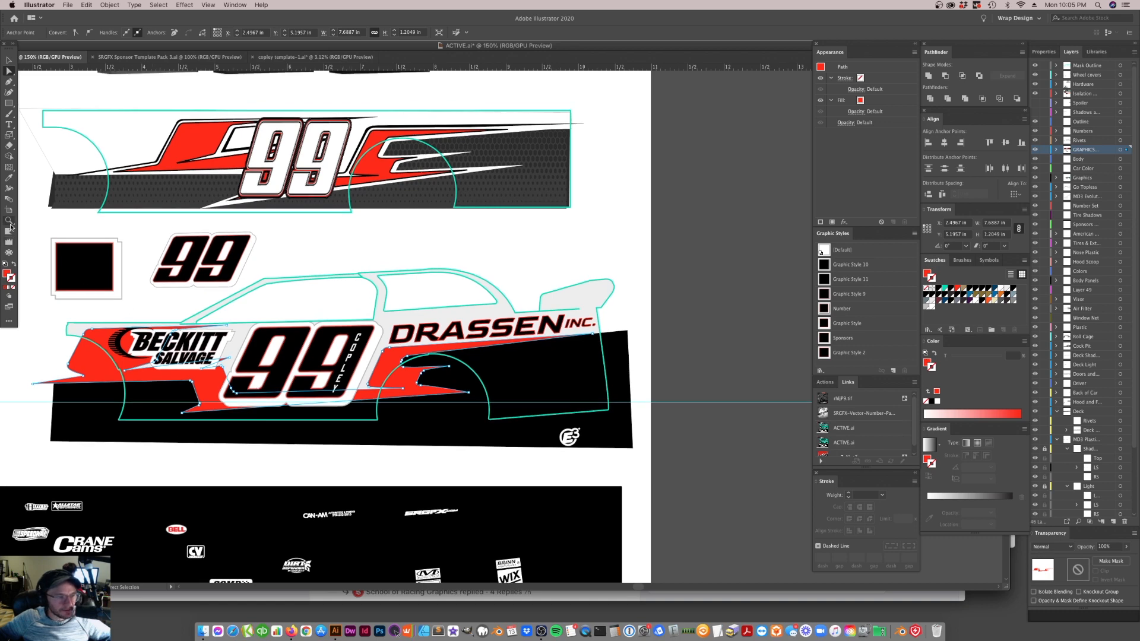
left_click(9, 220)
left_click(275, 375)
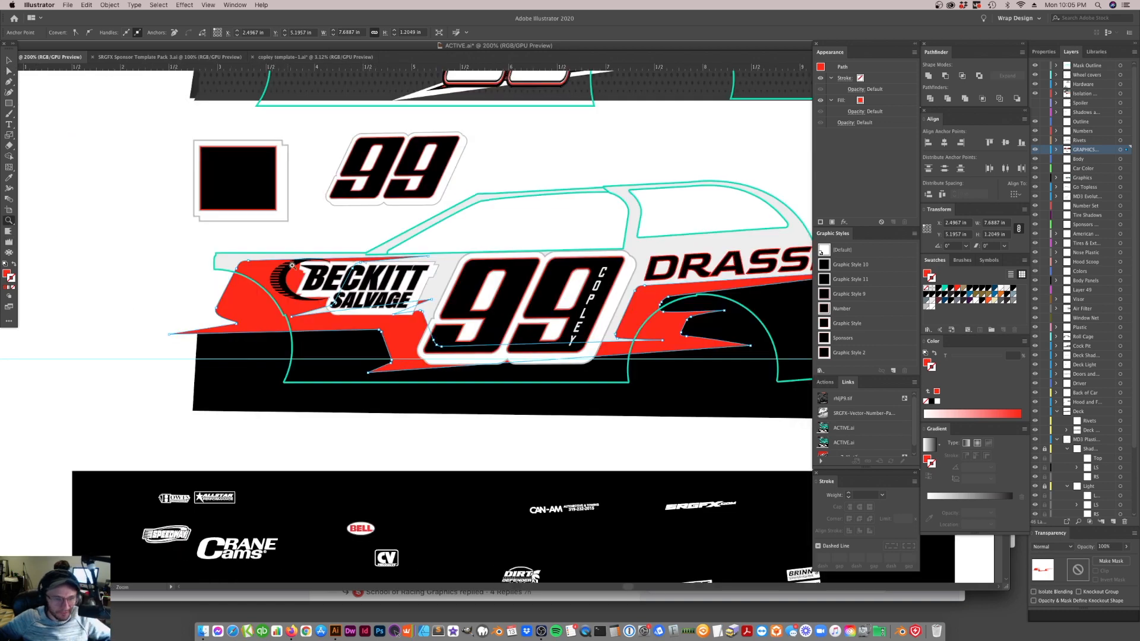
left_click(369, 279)
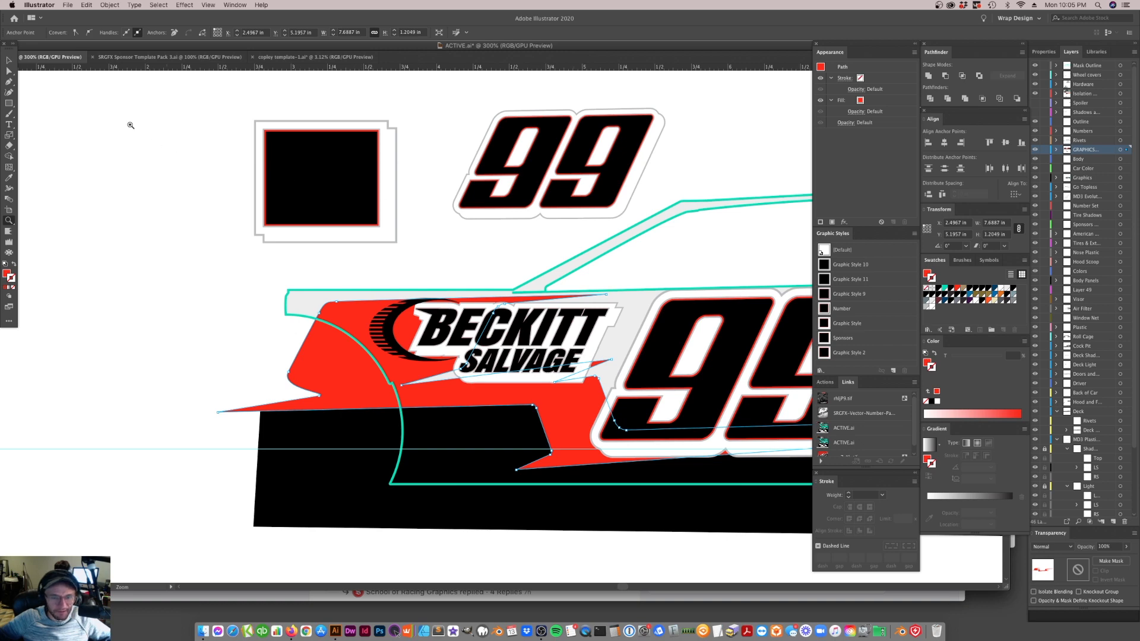
left_click(10, 60)
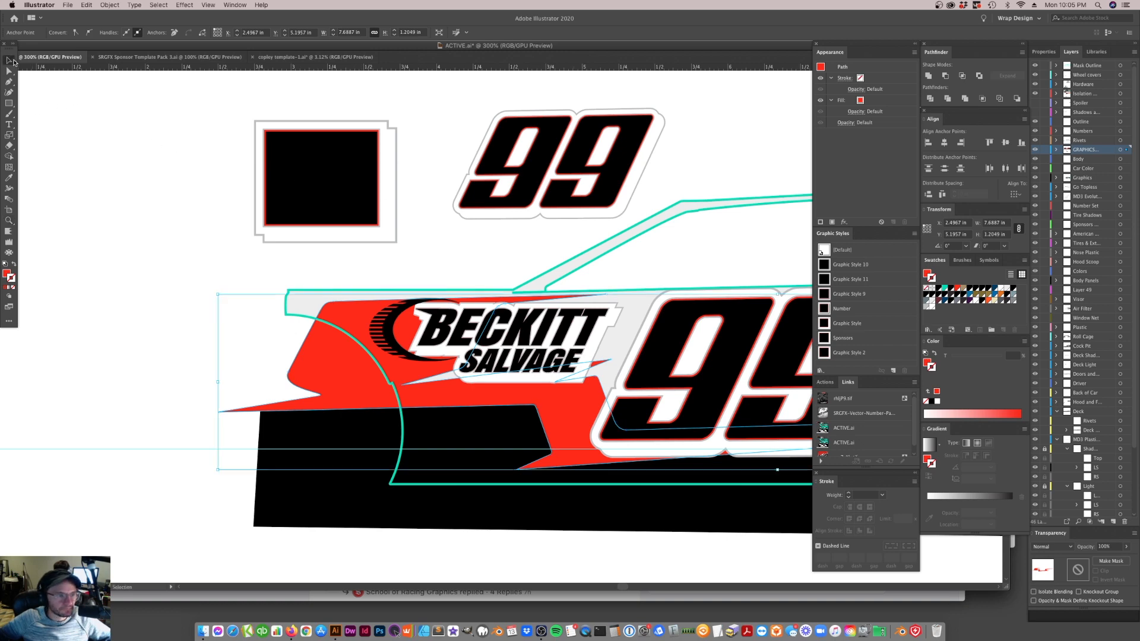
left_click(595, 338)
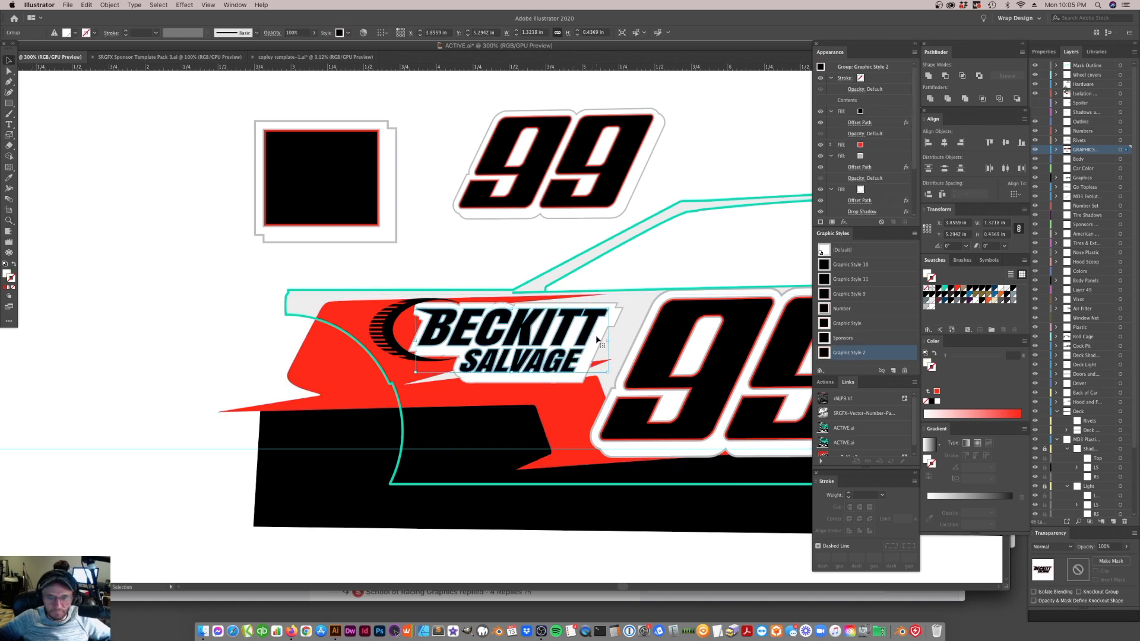
left_click(864, 201)
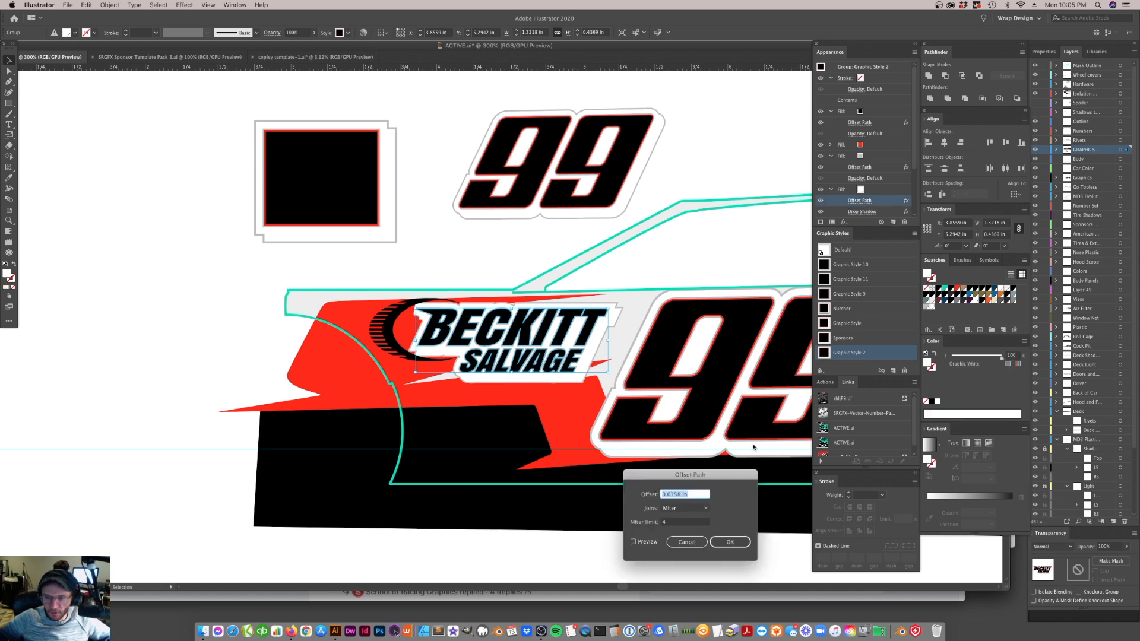
left_click(665, 522)
type("100")
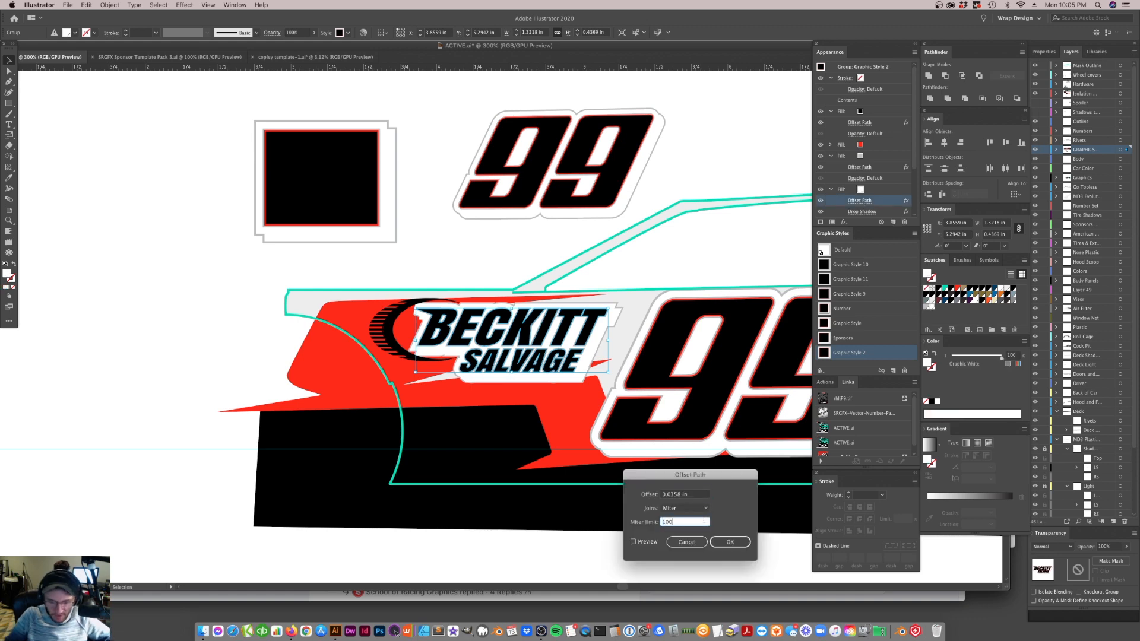
left_click(634, 542)
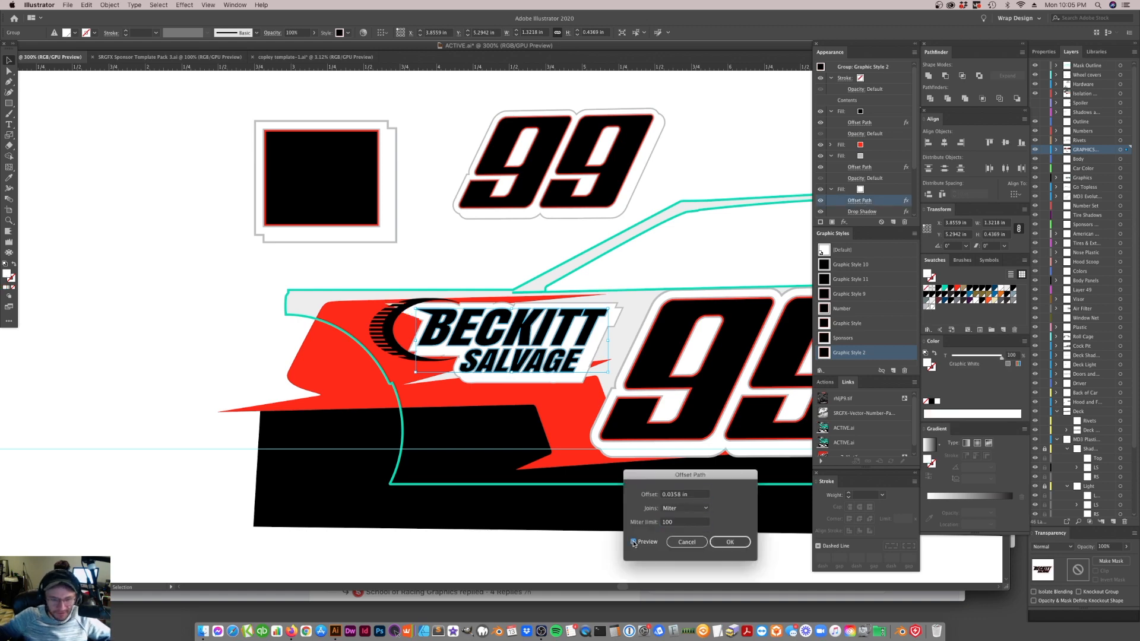
left_click(728, 543)
Set the Offset Path miter limit of the lettering's lowest silver outline fill to 100
scroll(890, 174, "down", 2)
scroll(867, 188, "down", 1)
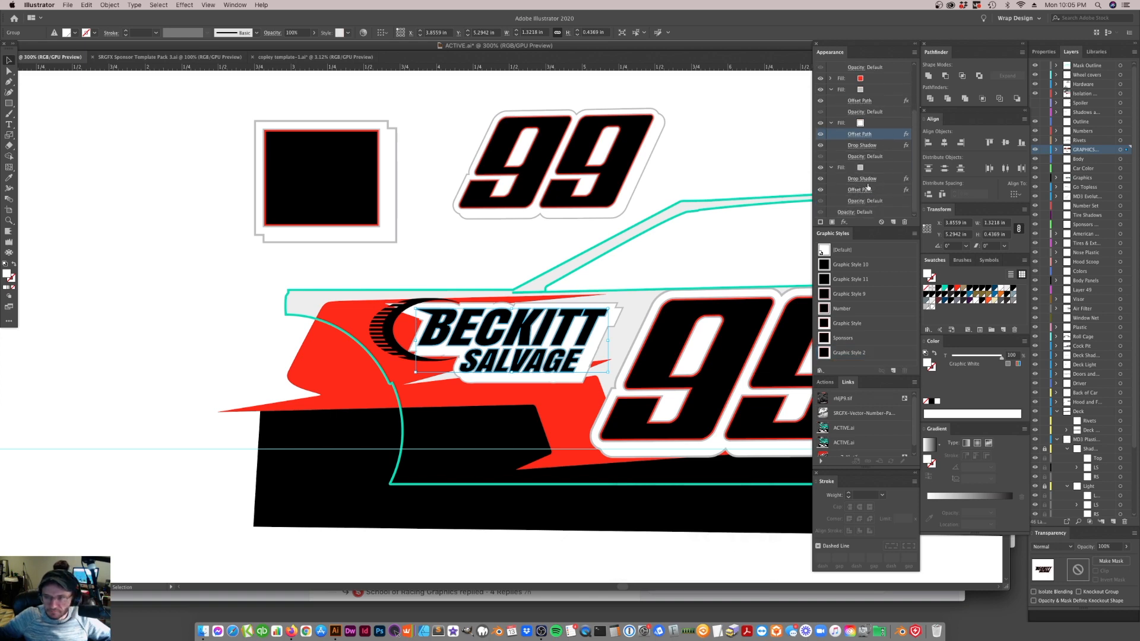
left_click(860, 189)
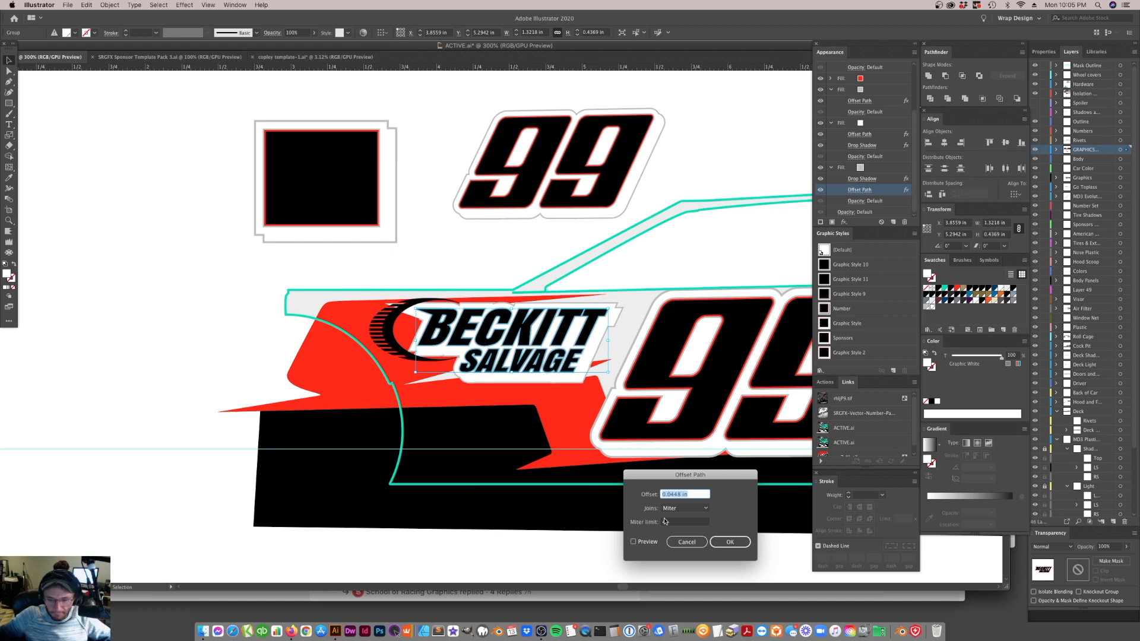
key("Tab")
type("10")
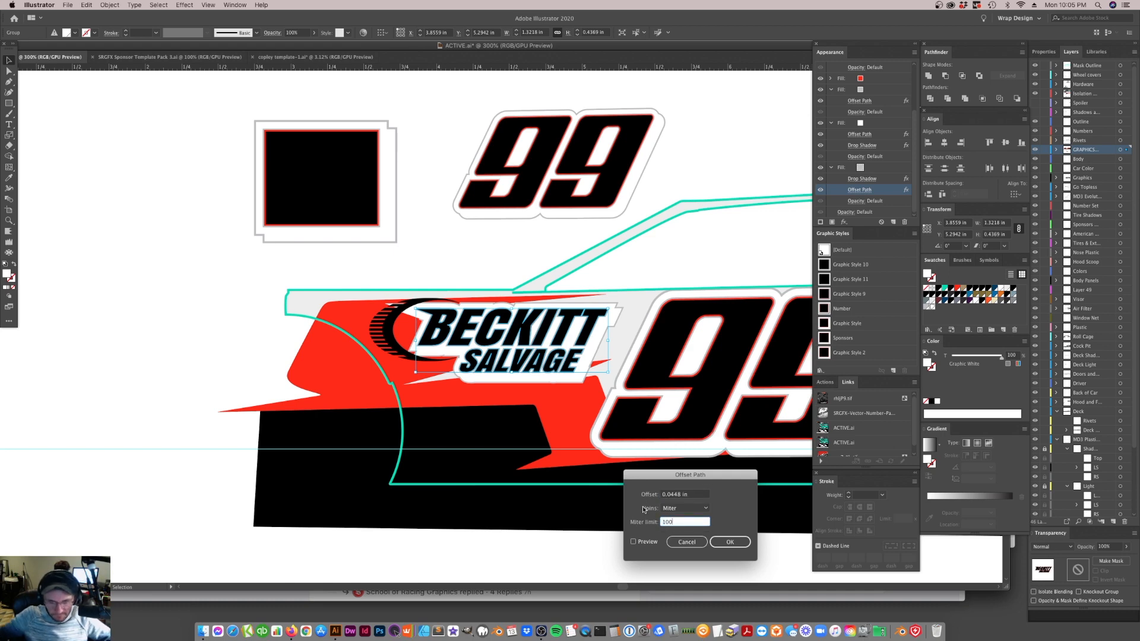
left_click(730, 543)
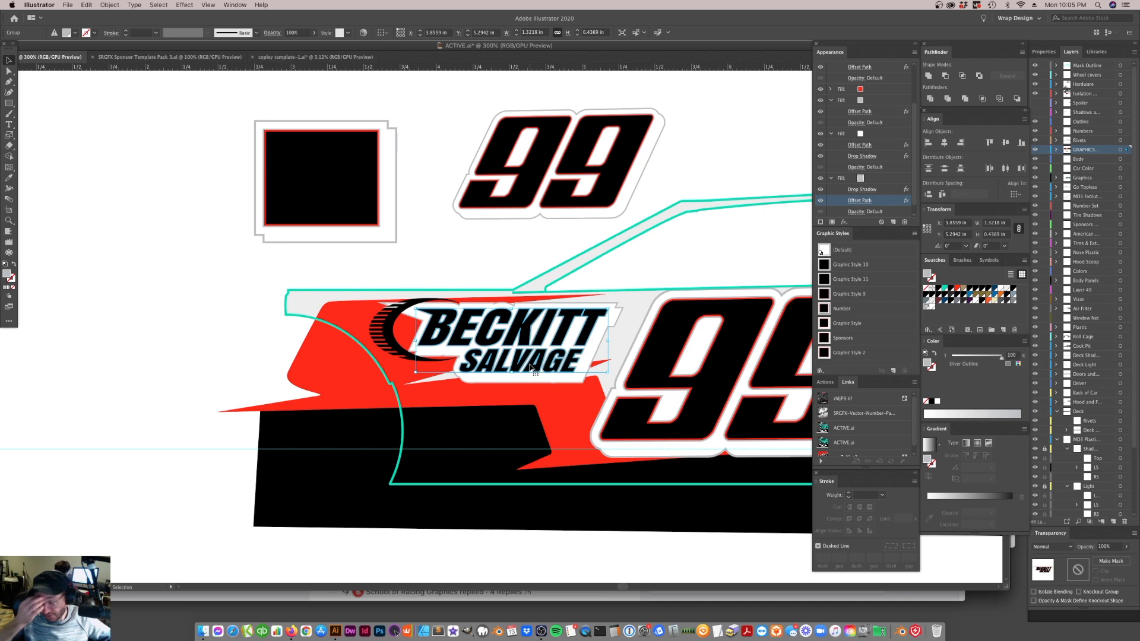
Turn off the drop shadows of the BECKITT SALVAGE lettering's lowest silver fill and white fill
scroll(877, 191, "down", 1)
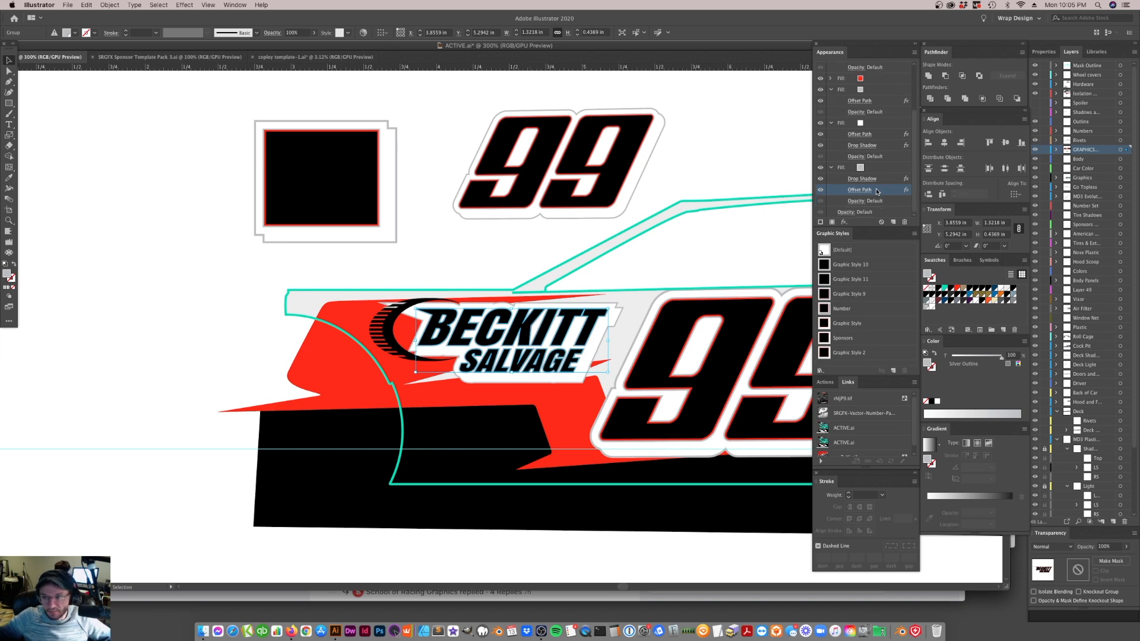
left_click(822, 180)
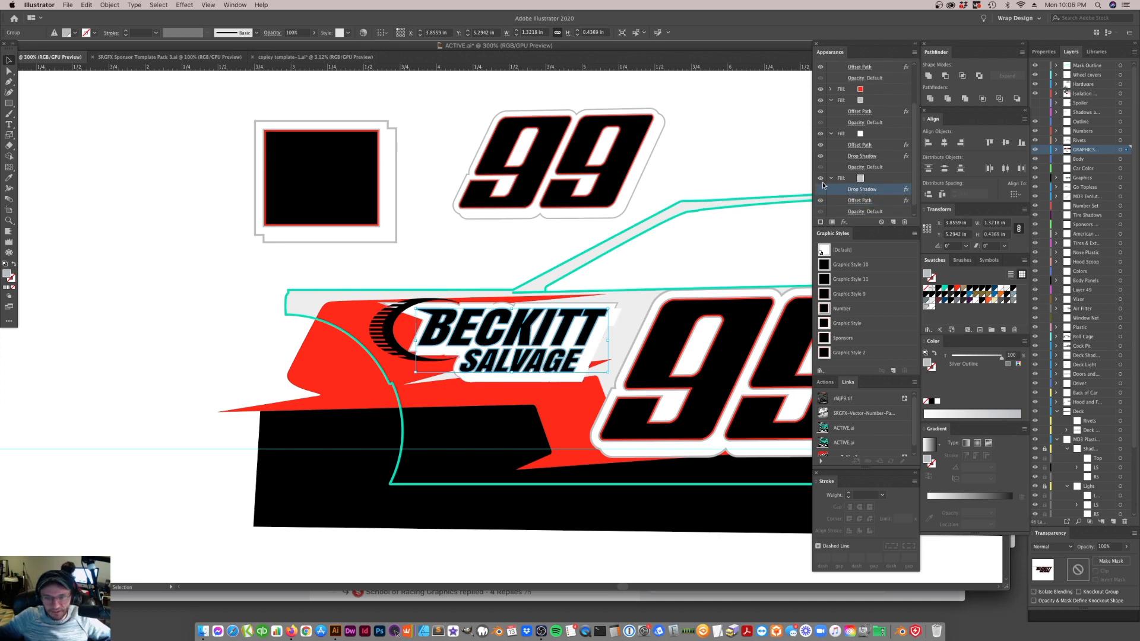
scroll(844, 194, "down", 1)
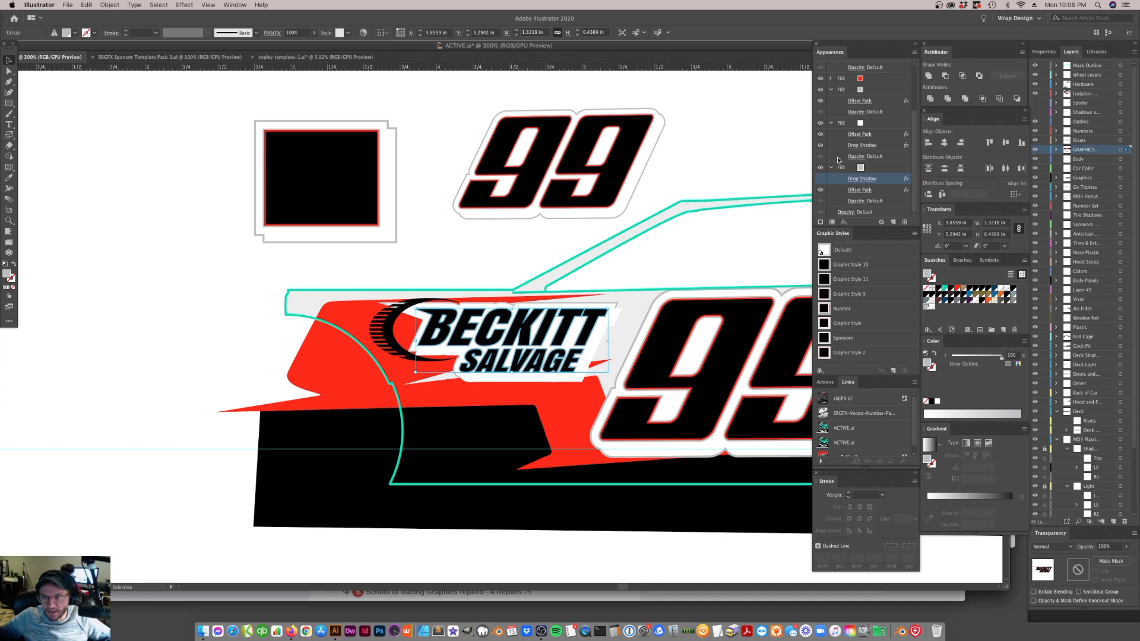
left_click(821, 135)
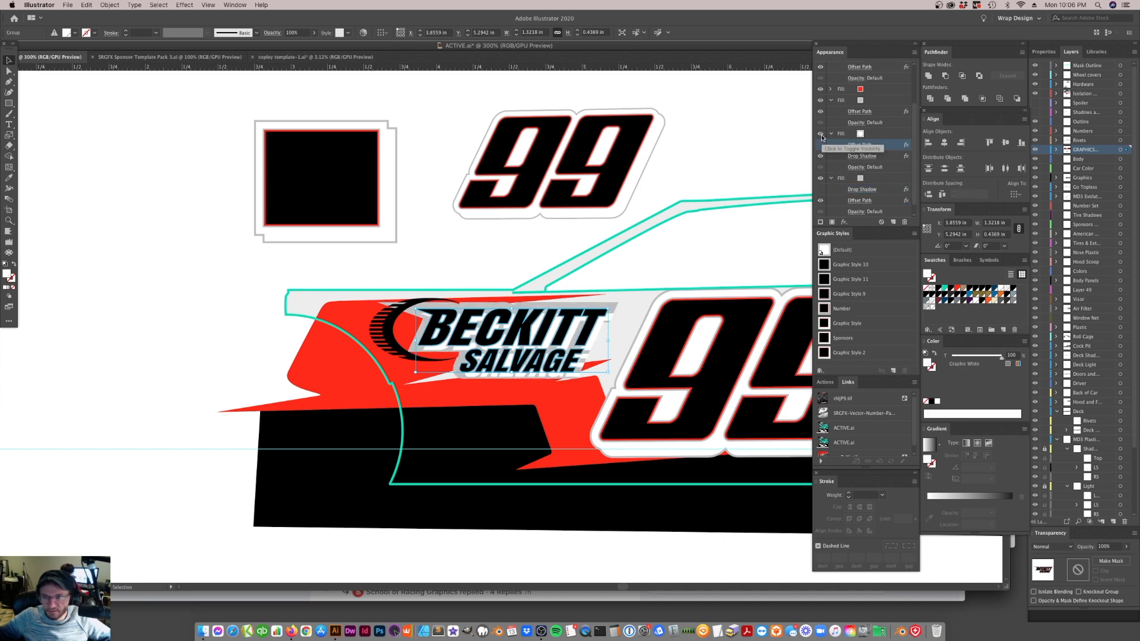
left_click(822, 145)
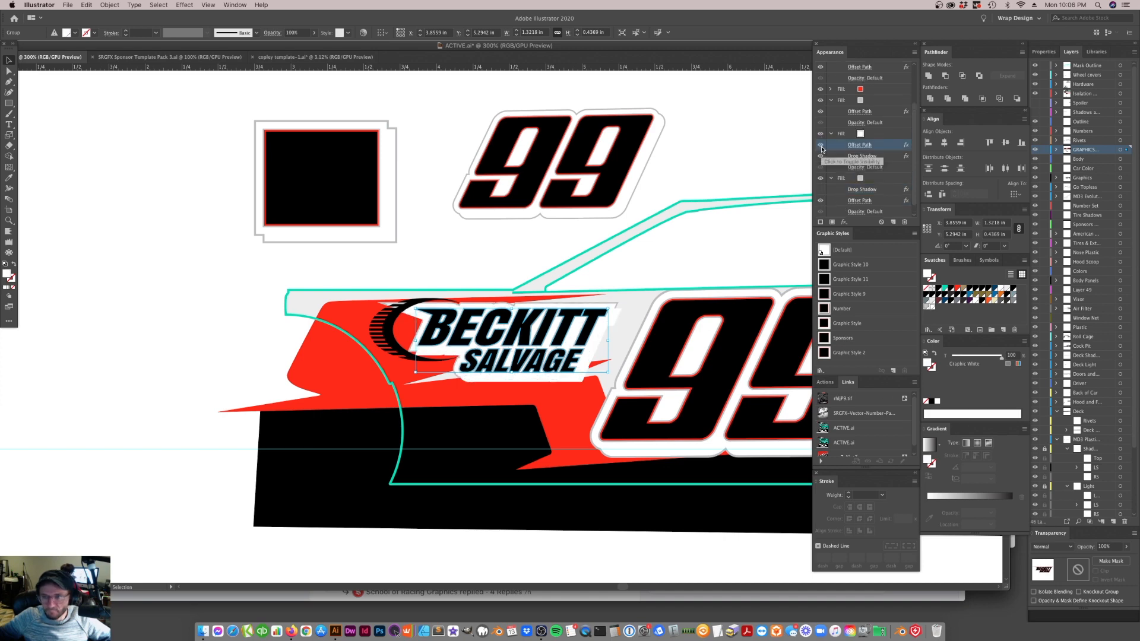
left_click(821, 156)
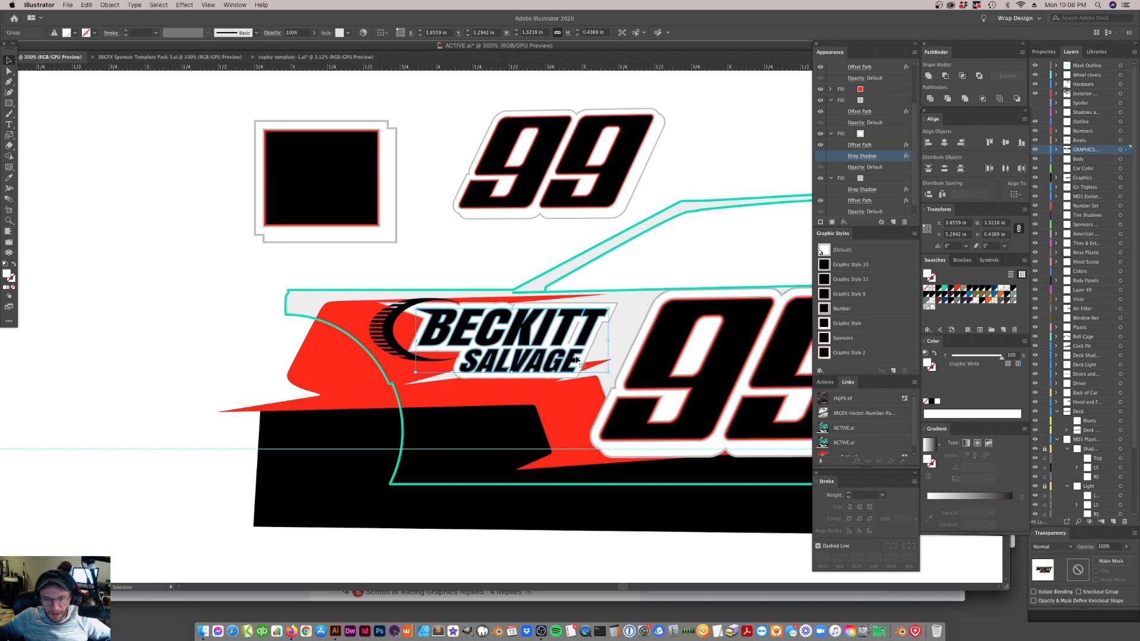
Draw a slanted four-sided white patch over the silver sliver between the two Ts of BECKITT
key("z")
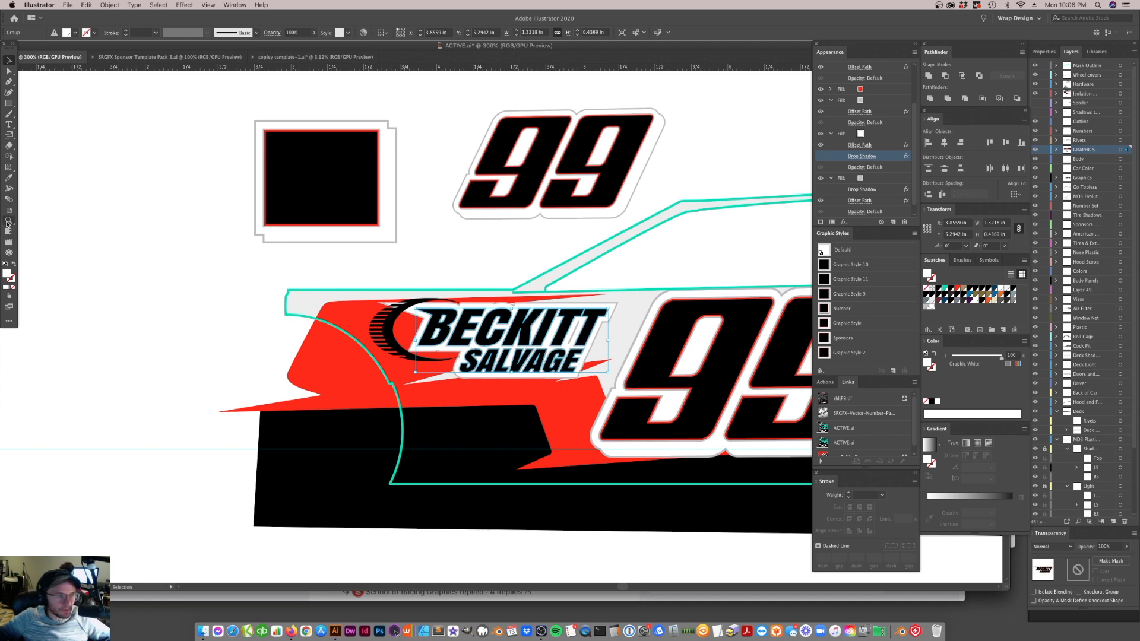
left_click(570, 326)
left_click(500, 344)
left_click(500, 343)
left_click(477, 320)
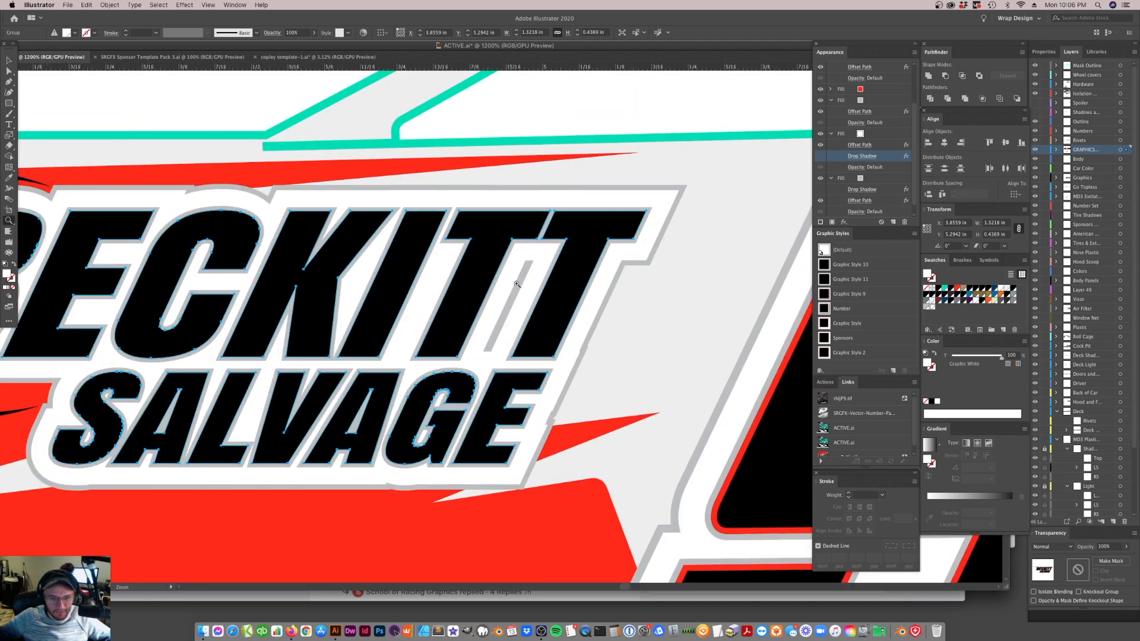
key("p")
left_click(477, 359)
left_click(501, 361)
left_click(545, 255)
left_click(521, 250)
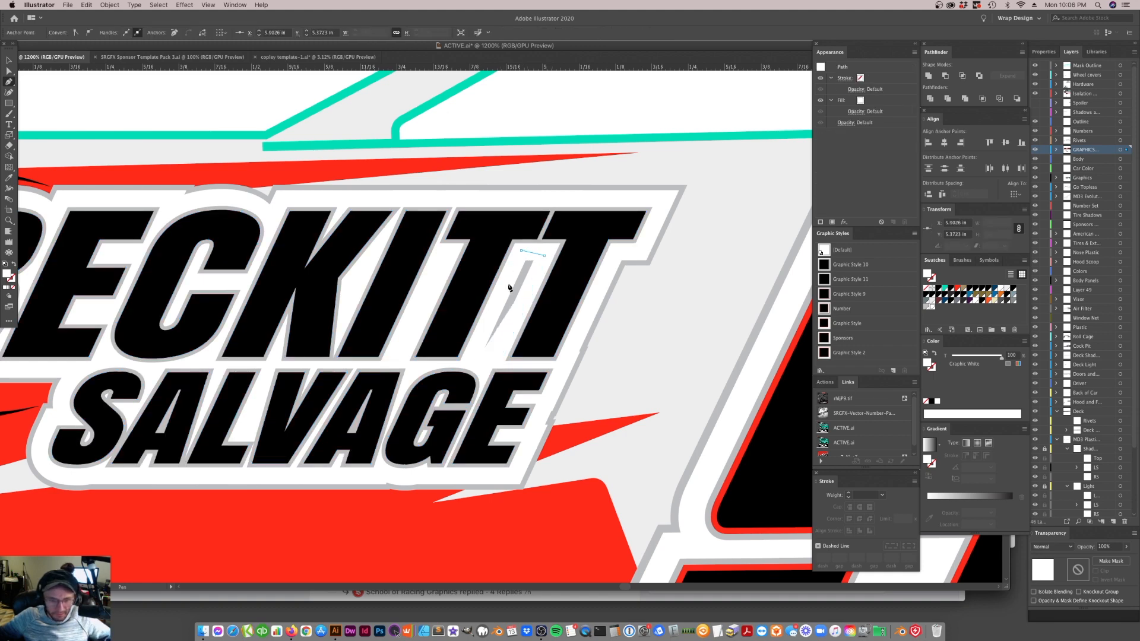
left_click(477, 360)
key("a")
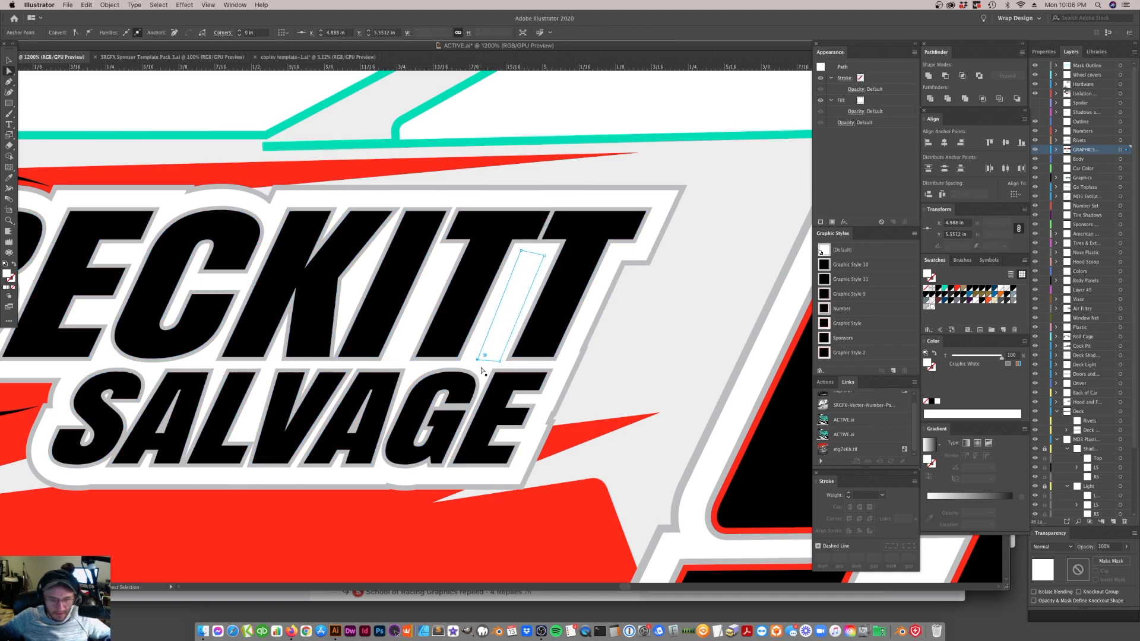
Set the Offset Path of the BECKITT SALVAGE lettering's lowest silver fill to 3.5 px
key("super+minus")
key("super+minus")
key("super+minus")
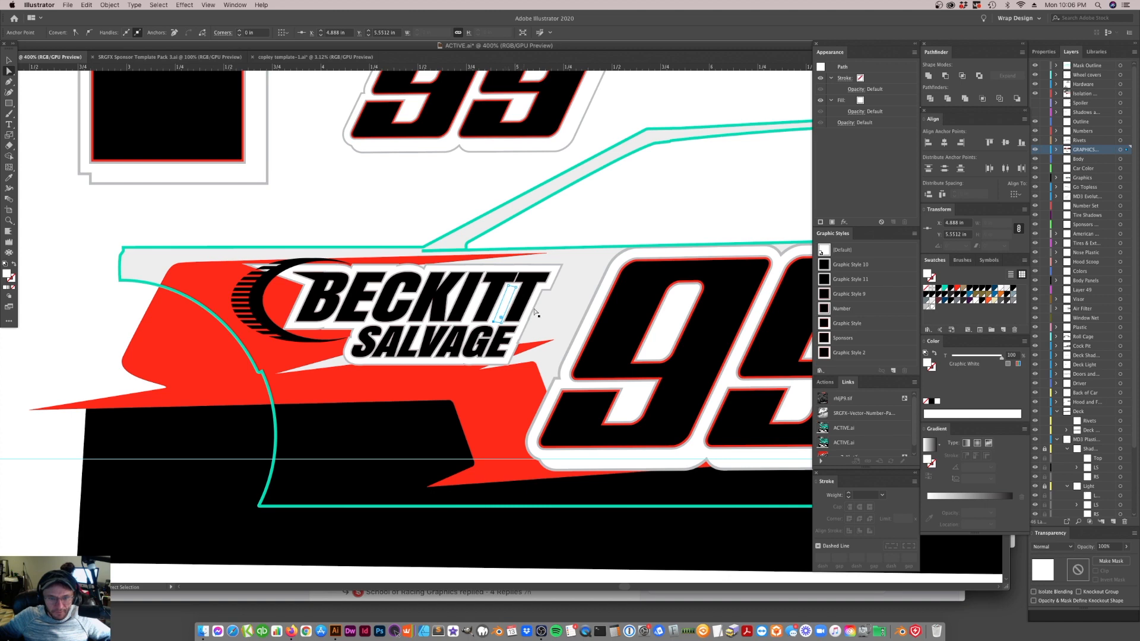
left_click(557, 272)
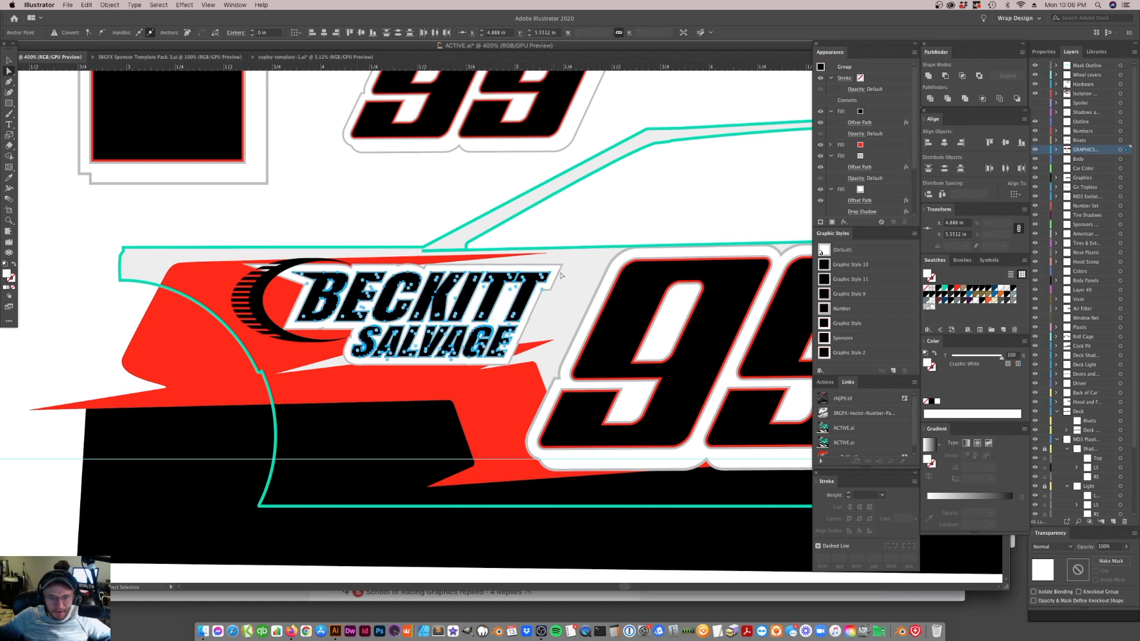
scroll(864, 191, "down", 3)
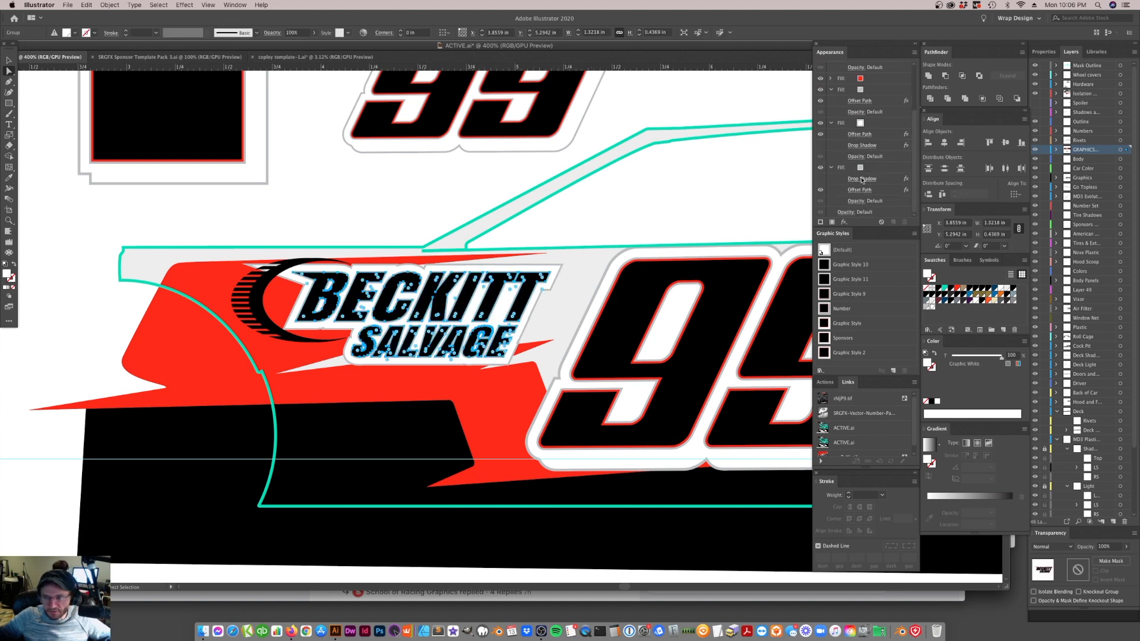
left_click(862, 179)
left_click(734, 488)
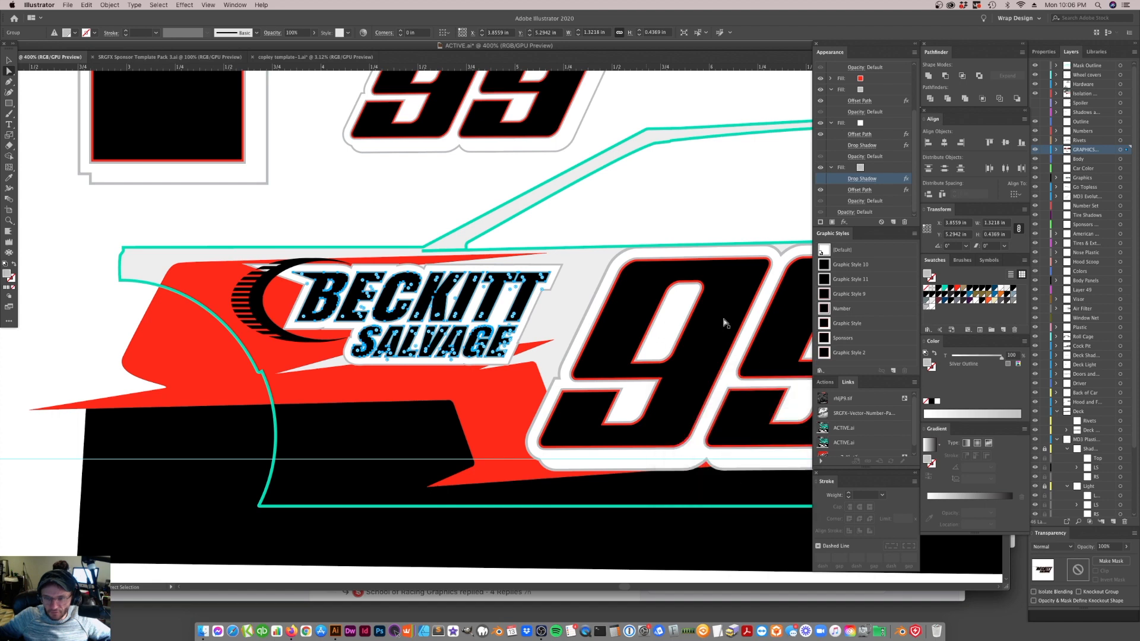
left_click(862, 190)
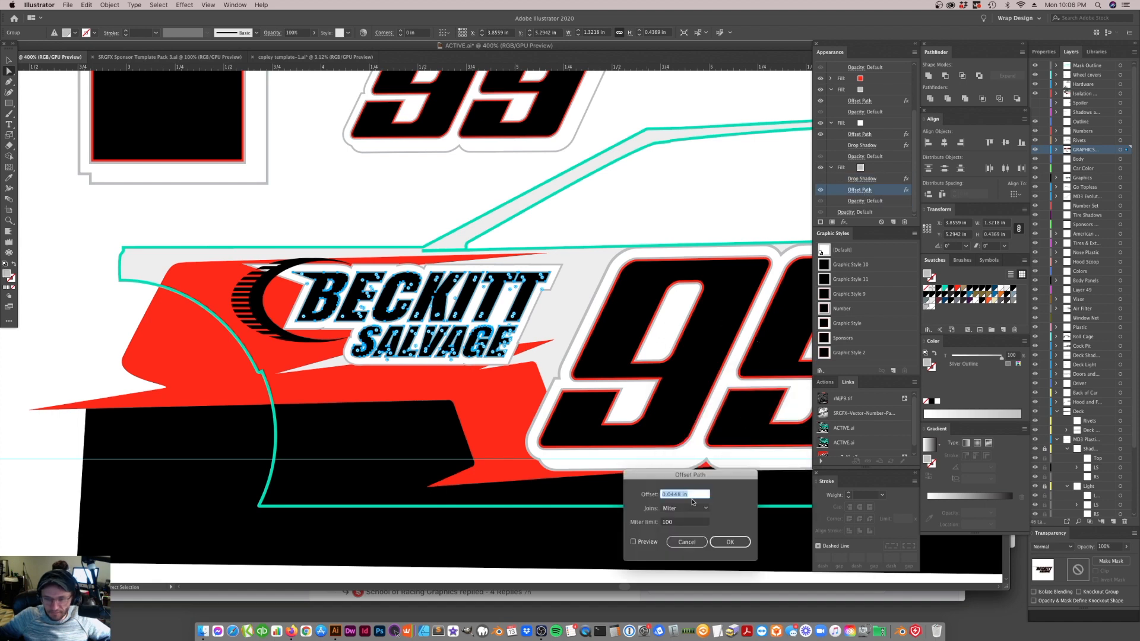
type("3px")
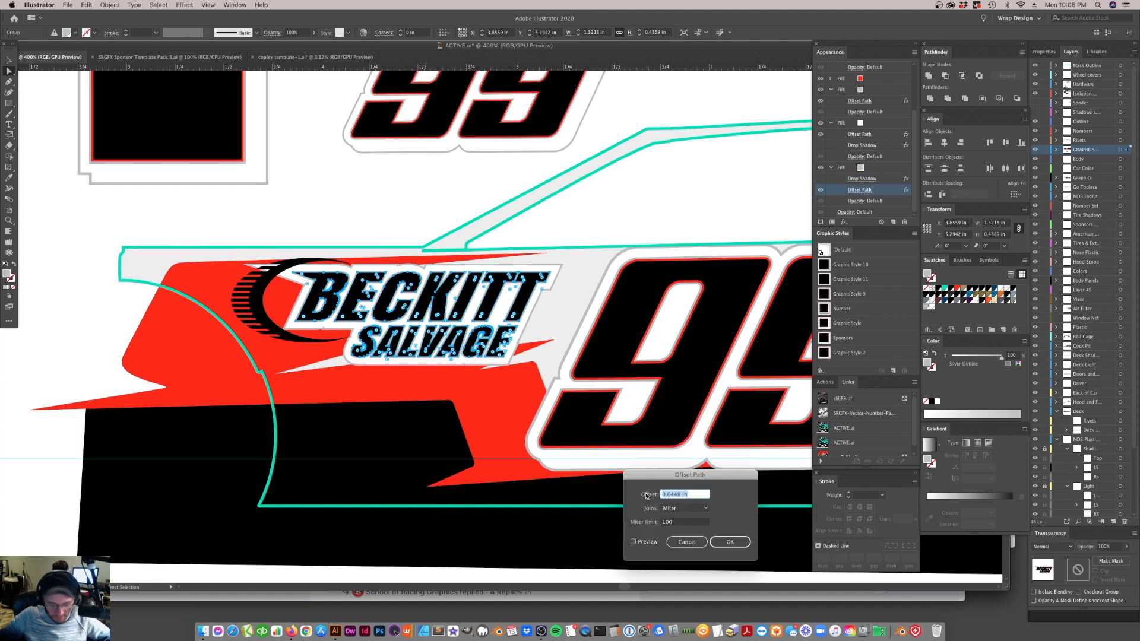
left_click(633, 542)
left_click(685, 494)
triple_click(690, 494)
type("3.5px")
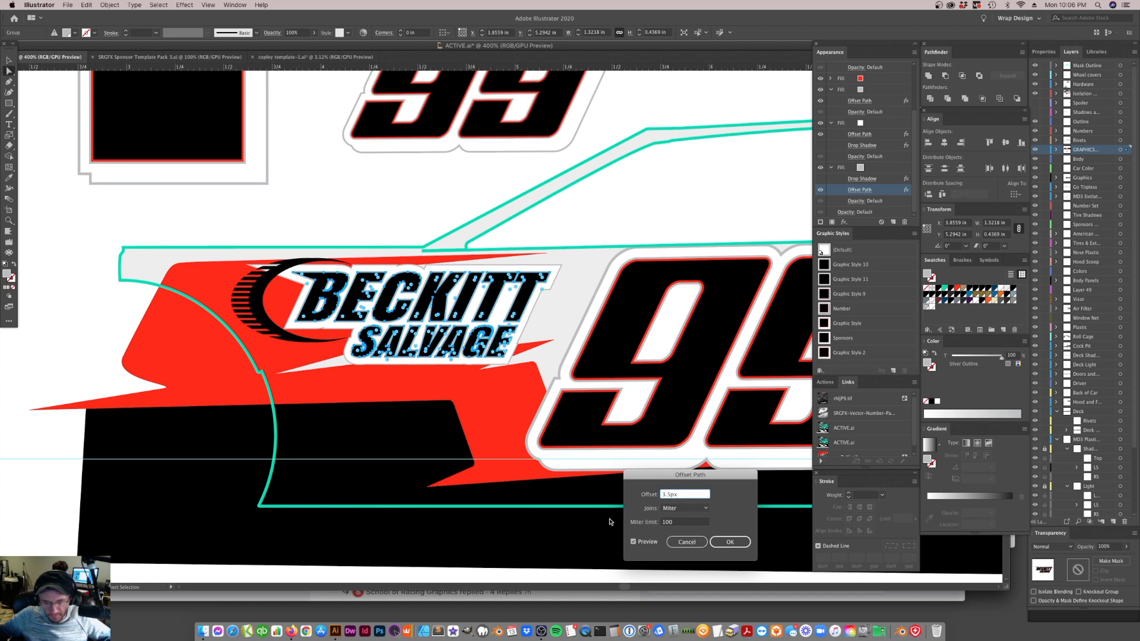
left_click(634, 542)
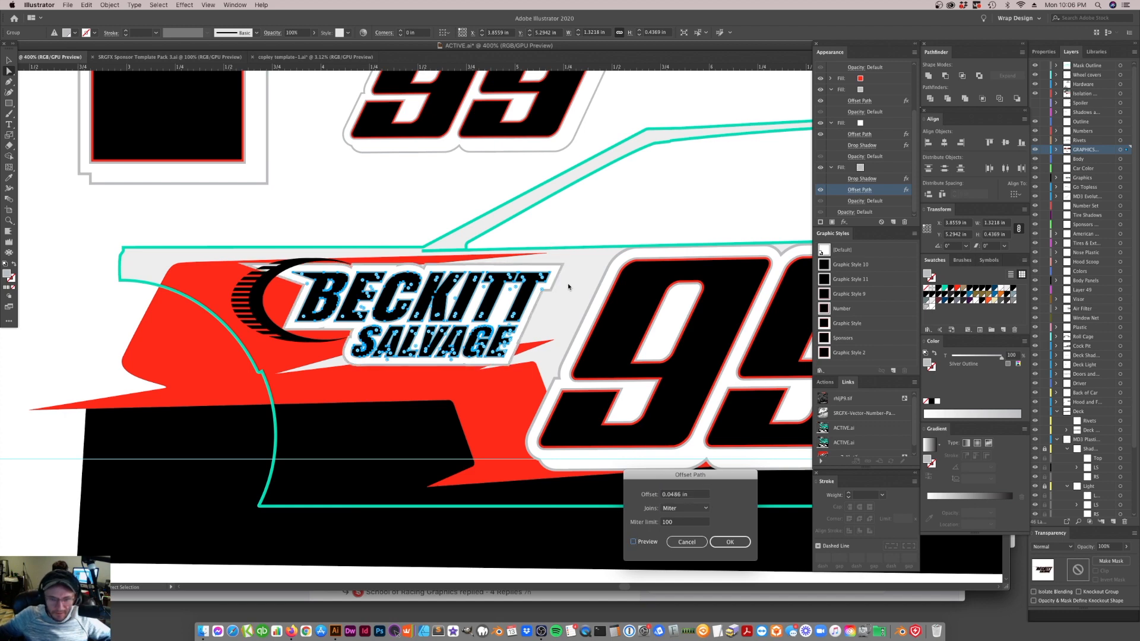
left_click(730, 540)
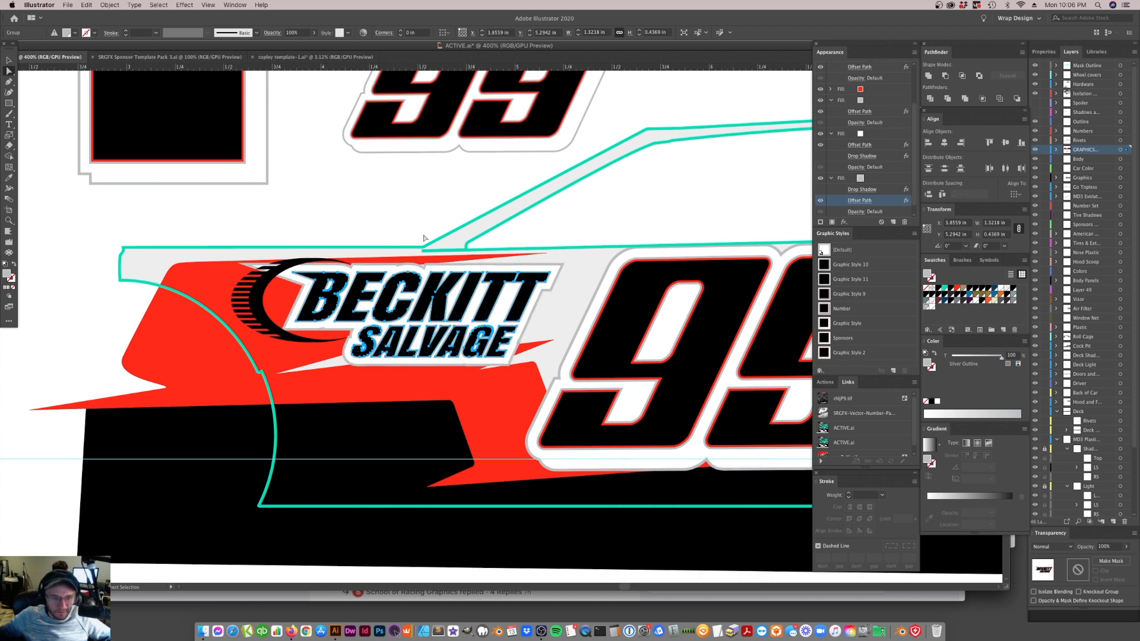
Save the BECKITT SALVAGE lettering's layered outline appearance as a new graphic style
key("super+shift+a")
left_click(9, 60)
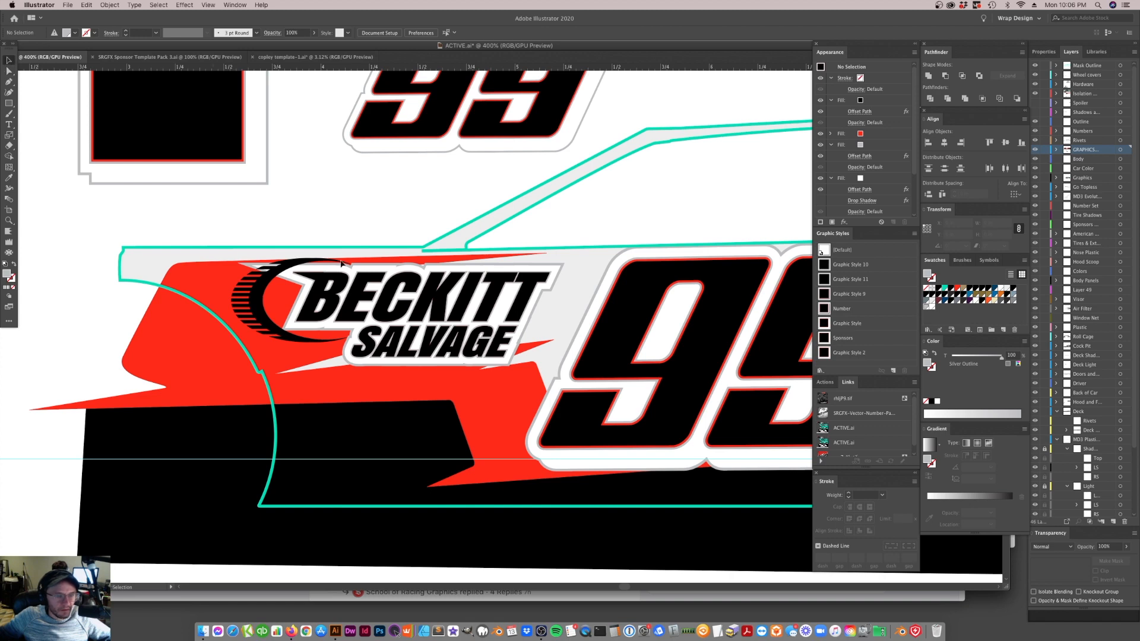
mouse_move(443, 305)
left_mouse_down()
mouse_move(455, 330)
mouse_move(448, 305)
left_mouse_up()
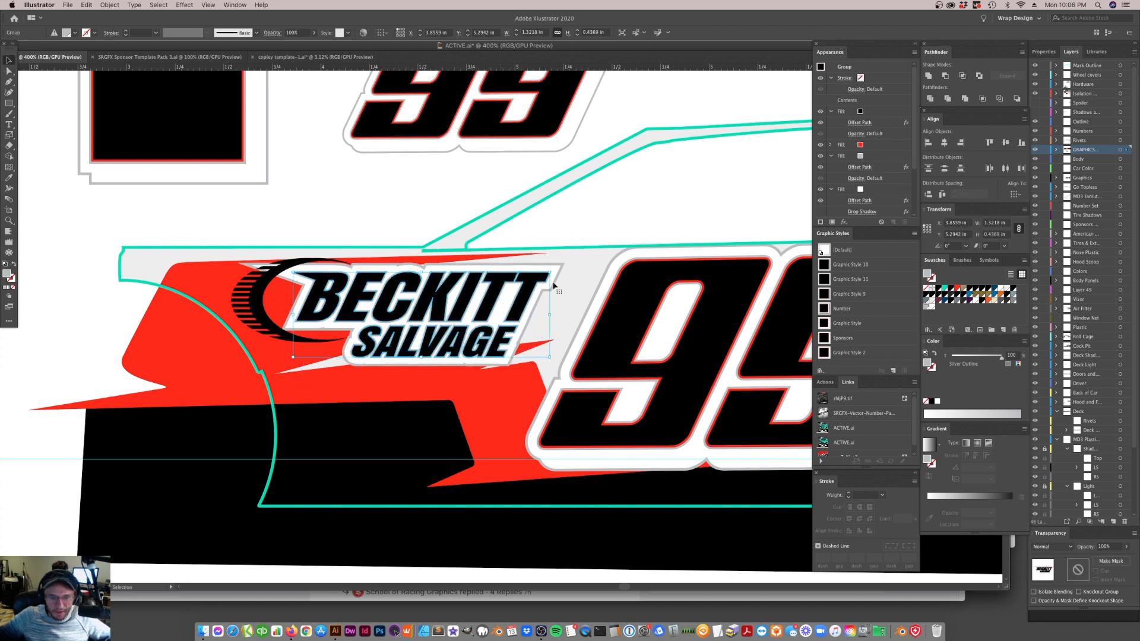
left_click(829, 124)
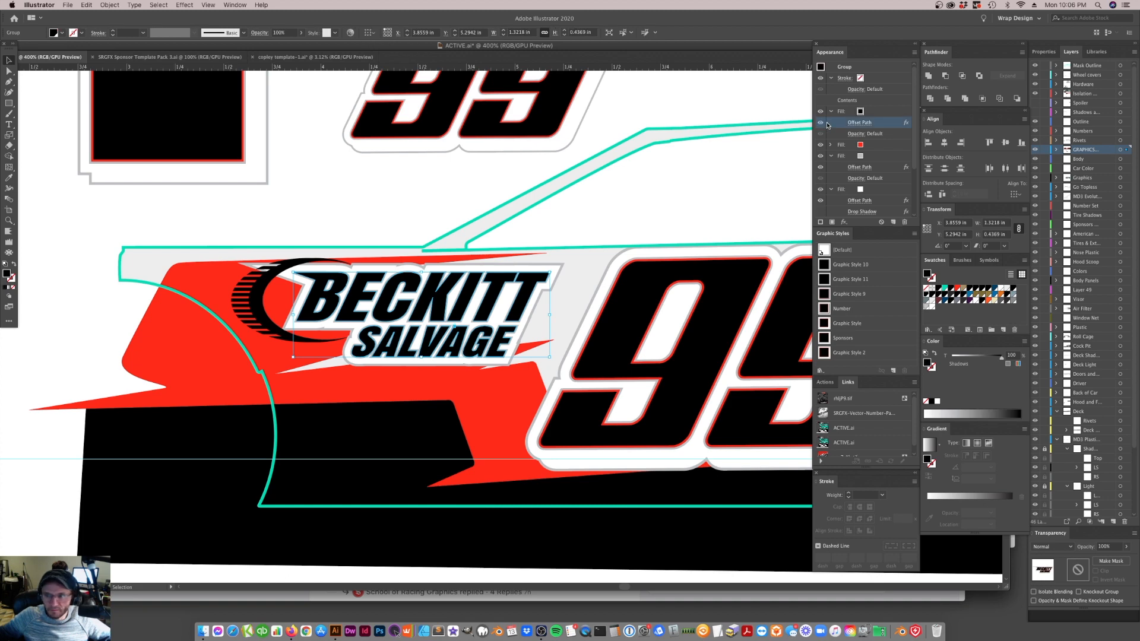
left_click(519, 314)
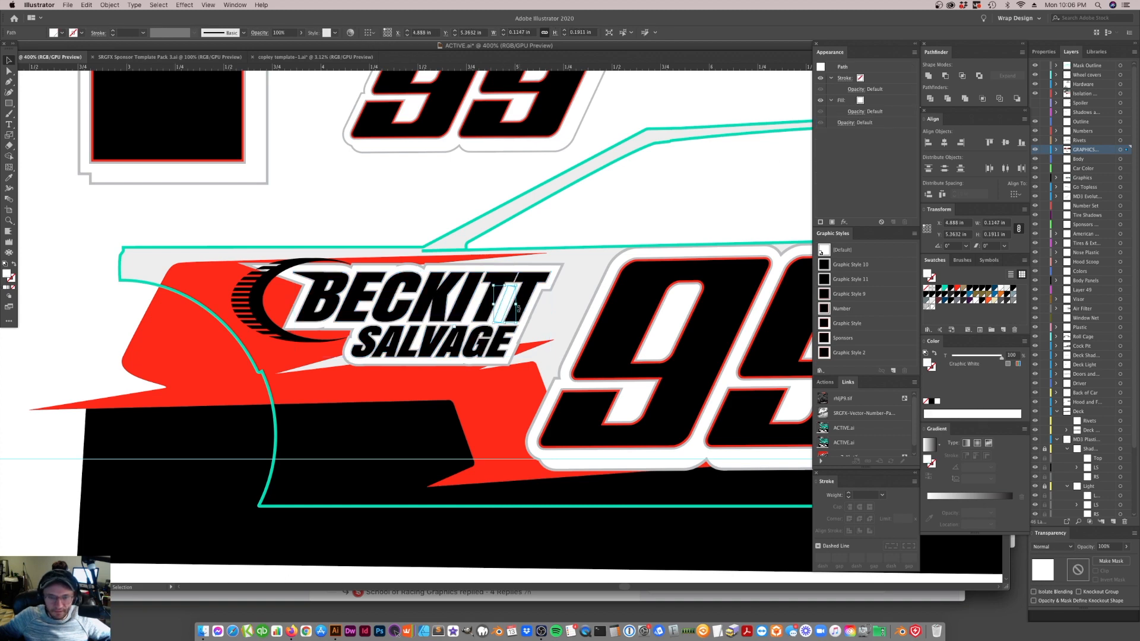
left_click(527, 316)
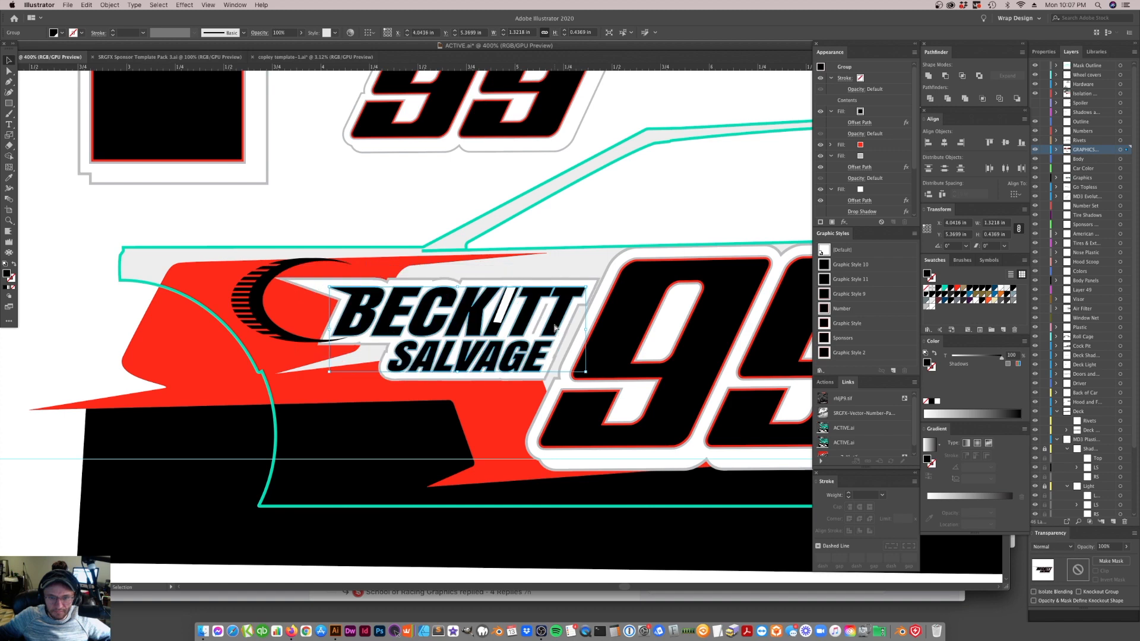
left_click_drag(530, 316, 867, 354)
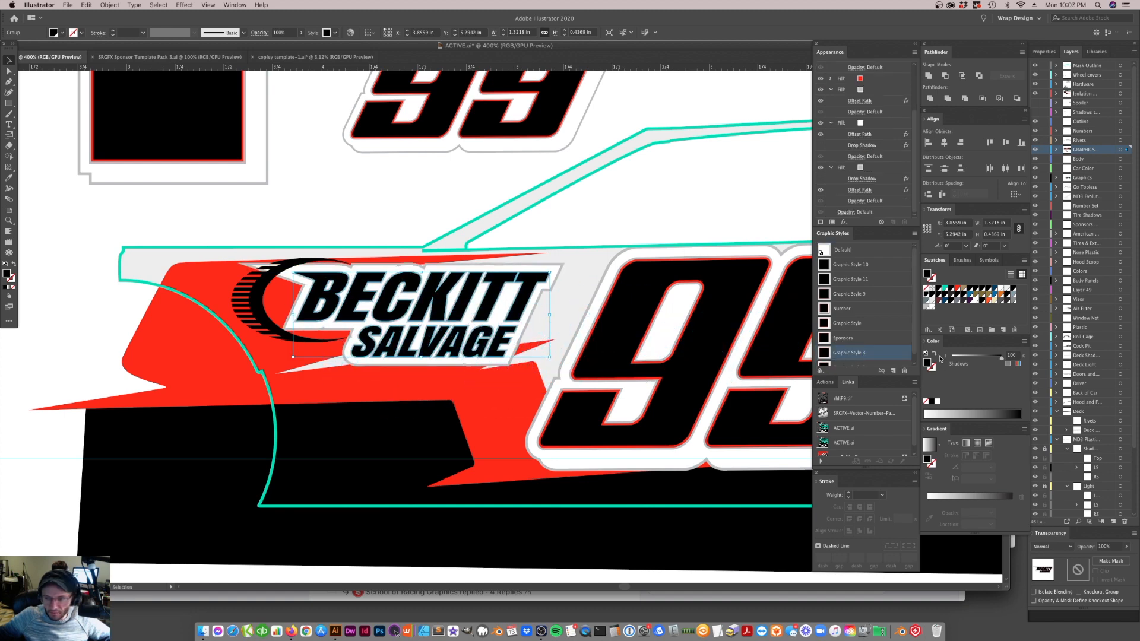
Unite the BECKITT SALVAGE letters into one compound path and apply Graphic Style 3 to it
left_click(935, 76)
left_click(1022, 52)
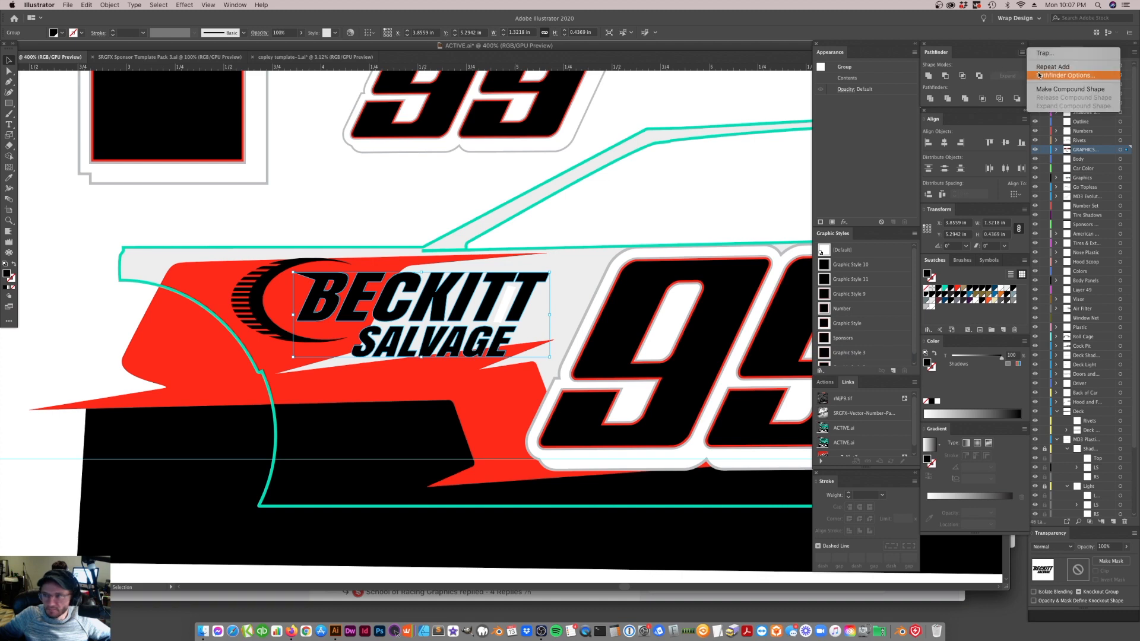
left_click(1064, 76)
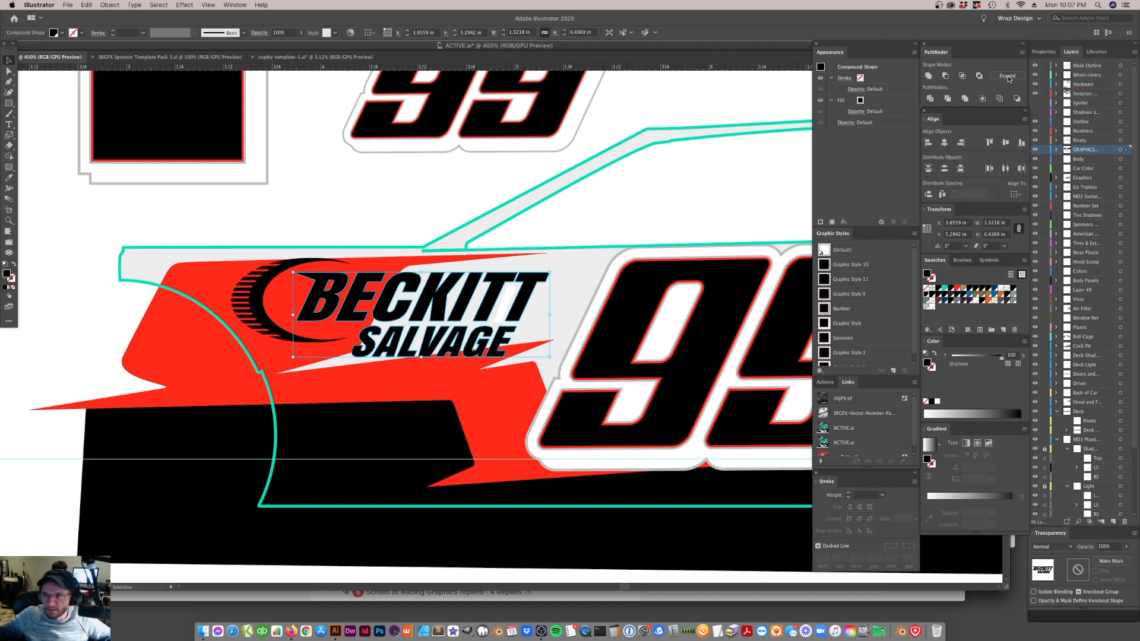
left_click(830, 354)
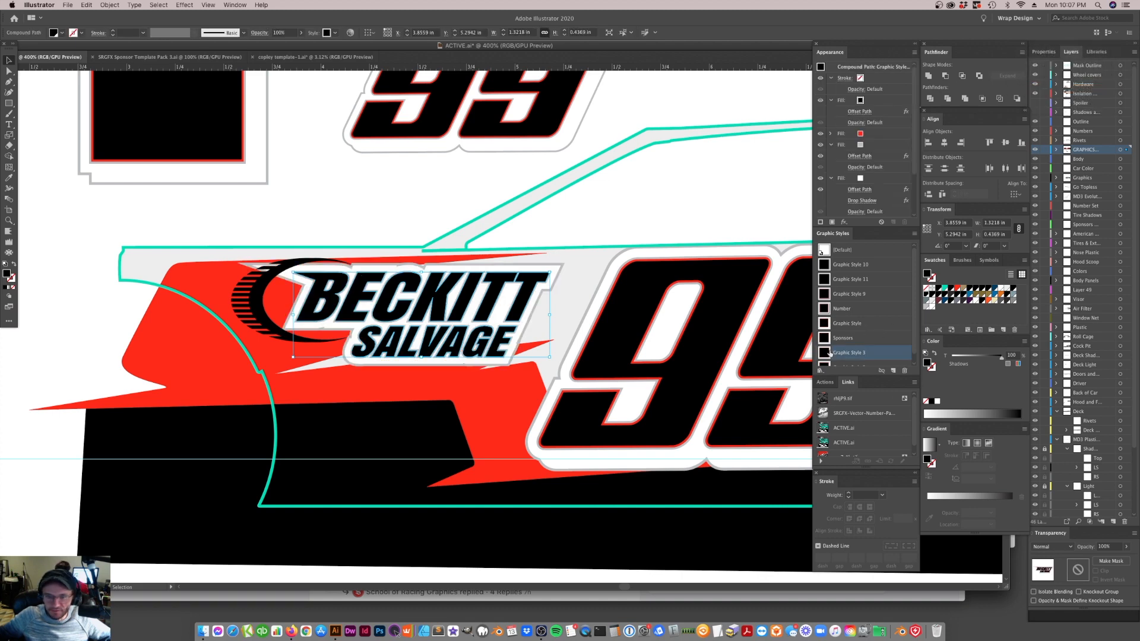
Turn on the Offset Path effect of the BECKITT SALVAGE lettering's black fill
left_click(821, 112)
left_click(524, 231)
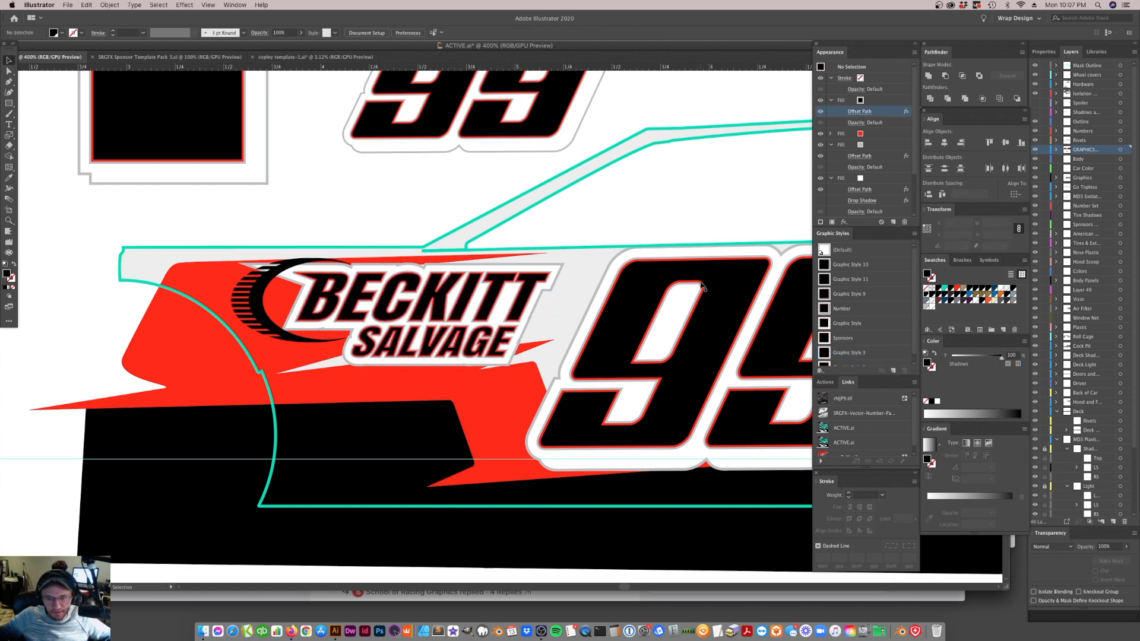
left_click(454, 351)
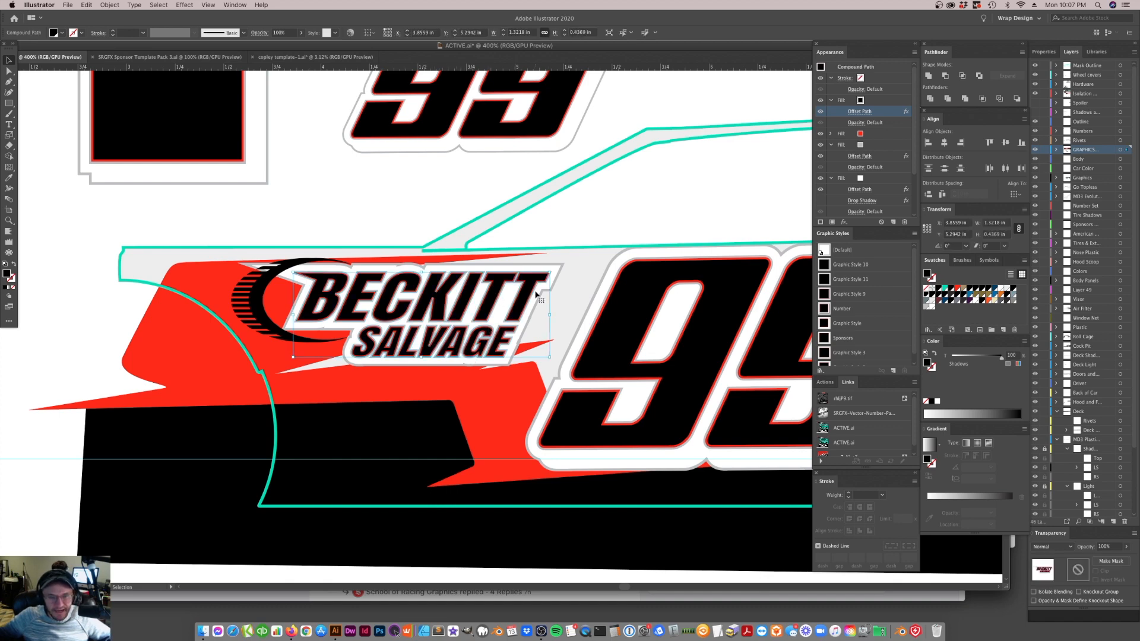
left_click(486, 363)
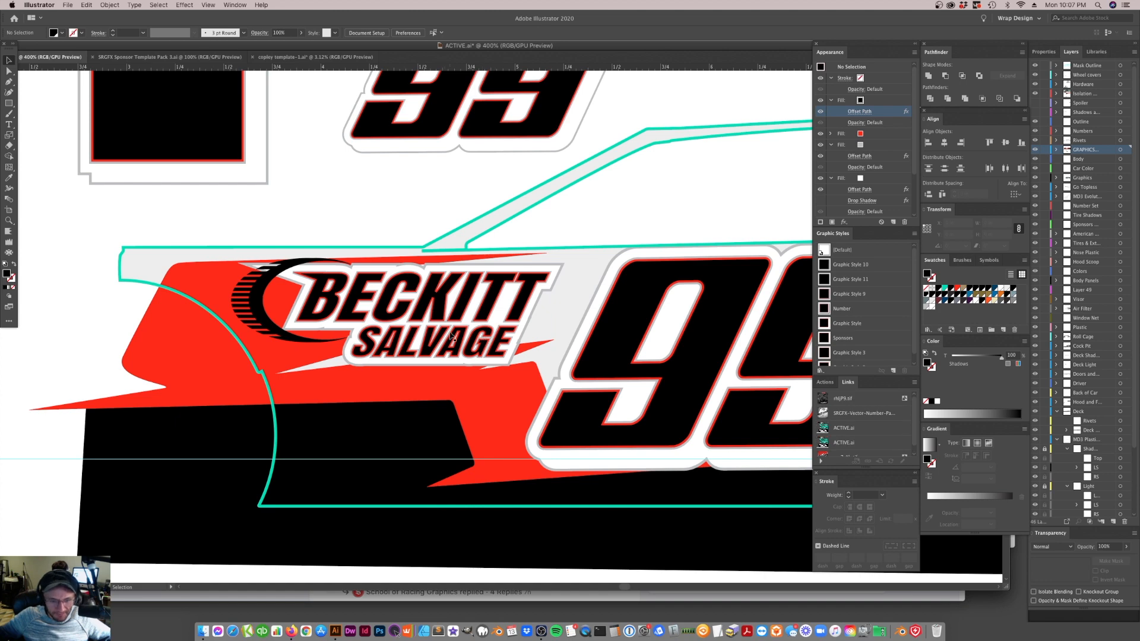
Hide the red fill in the BECKITT SALVAGE lettering's appearance
scroll(463, 338, "down", 4)
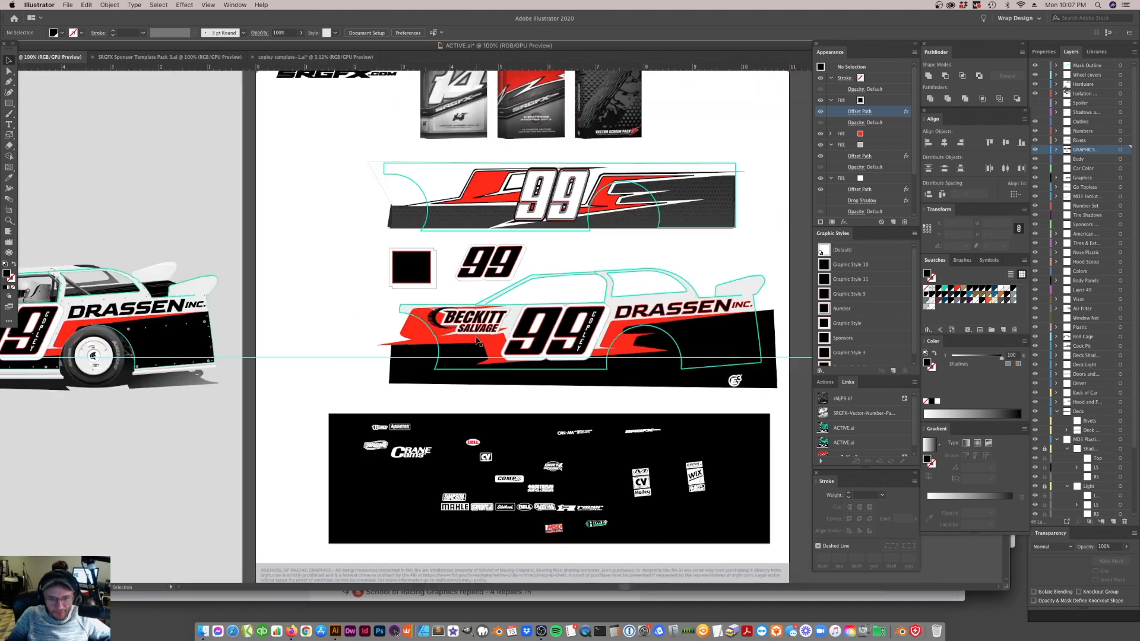
left_click(477, 331)
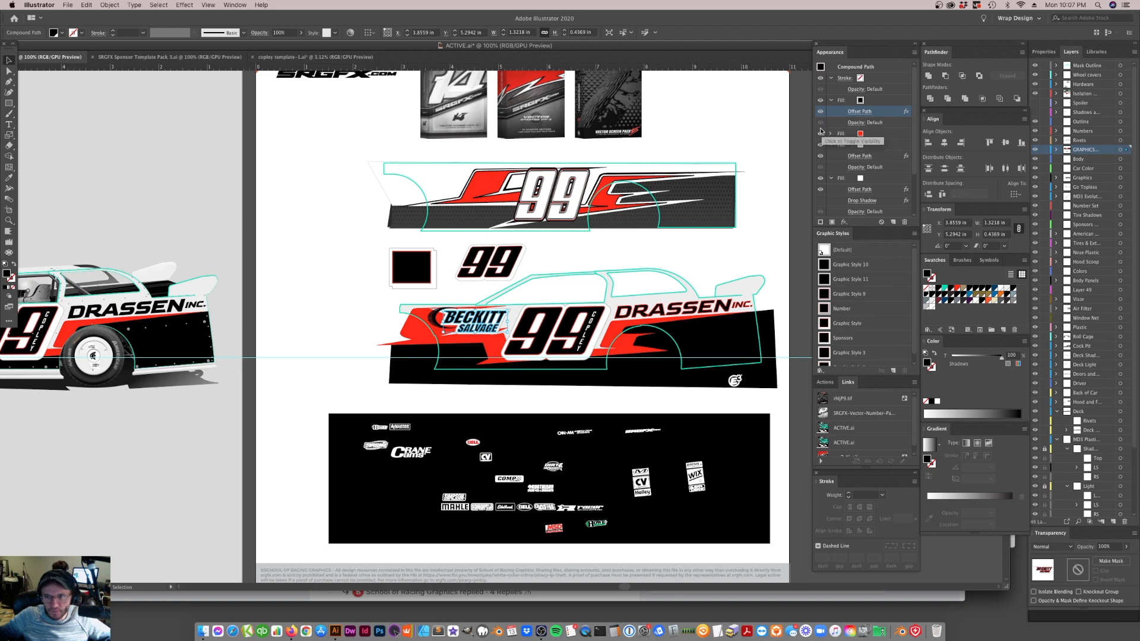
left_click(821, 135)
left_click(575, 264)
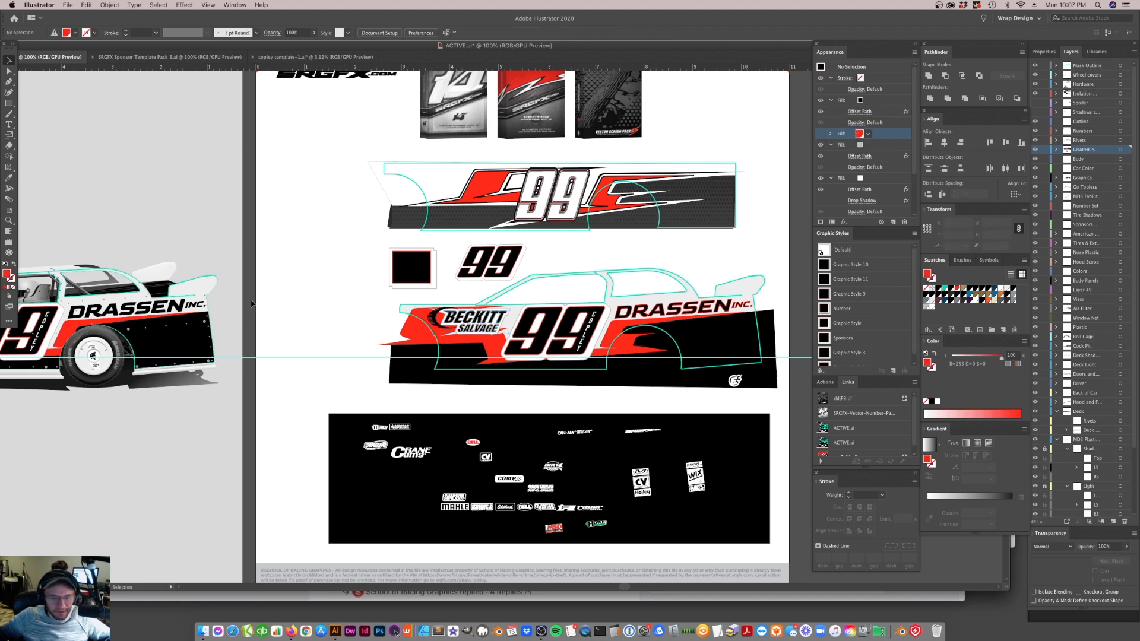
Recolor the striped black crescent beside the BECKITT SALVAGE lettering to white
left_click(10, 221)
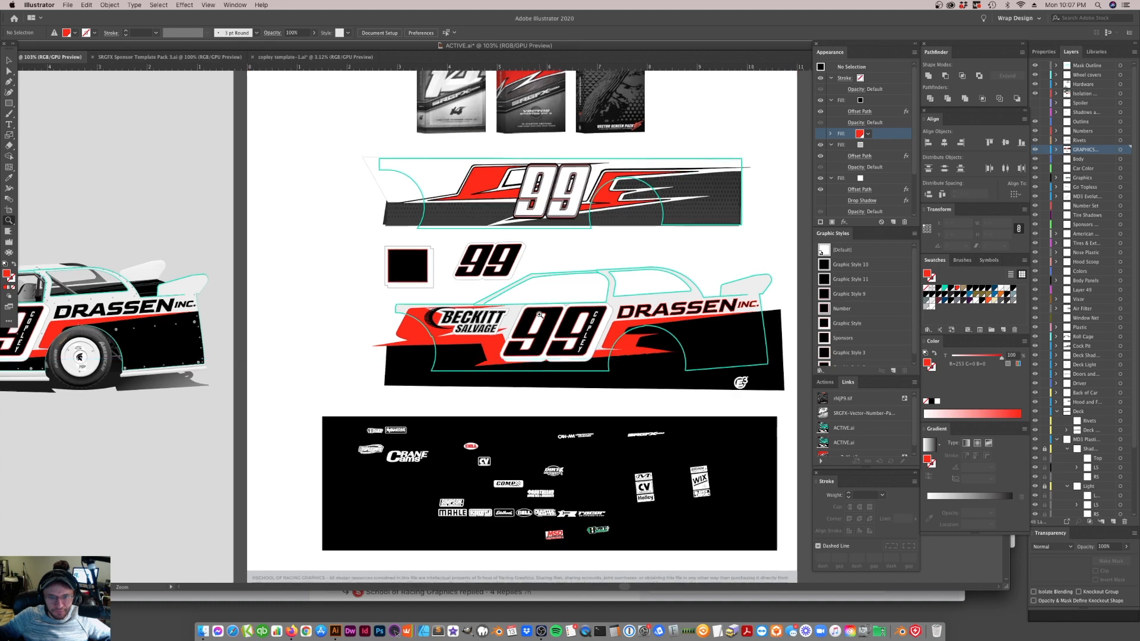
left_click(539, 314)
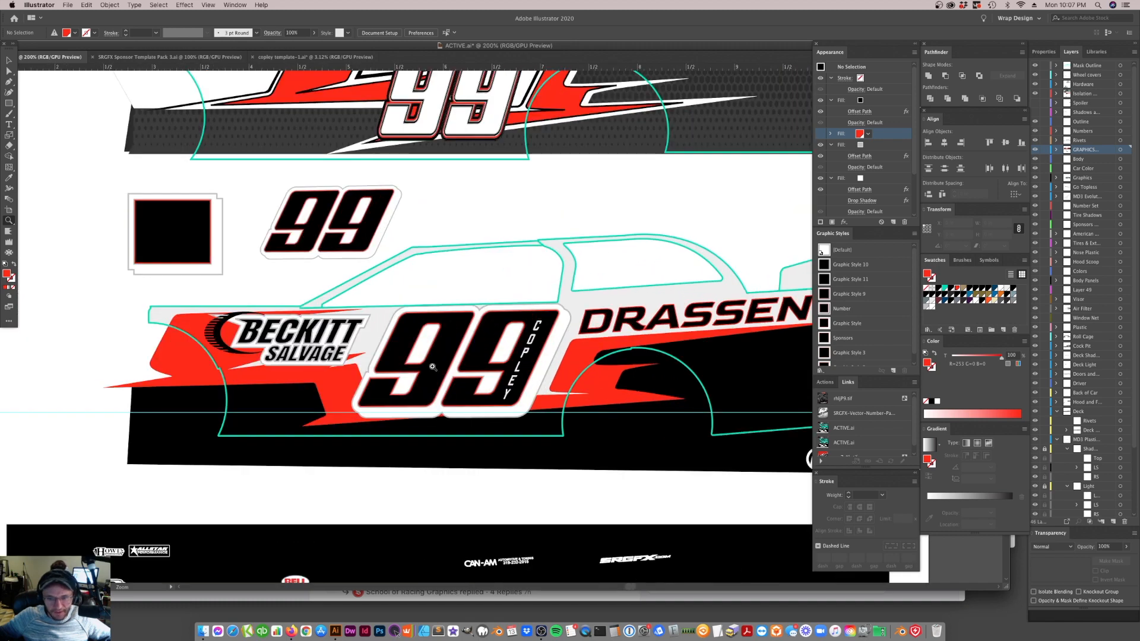
left_click(9, 60)
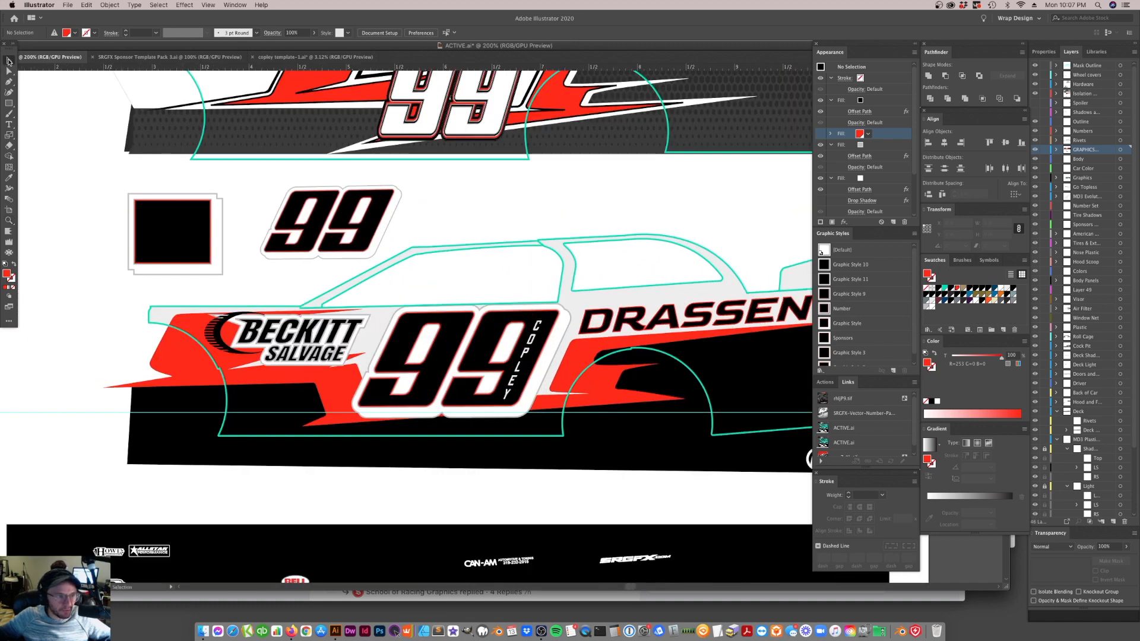
left_click(230, 351)
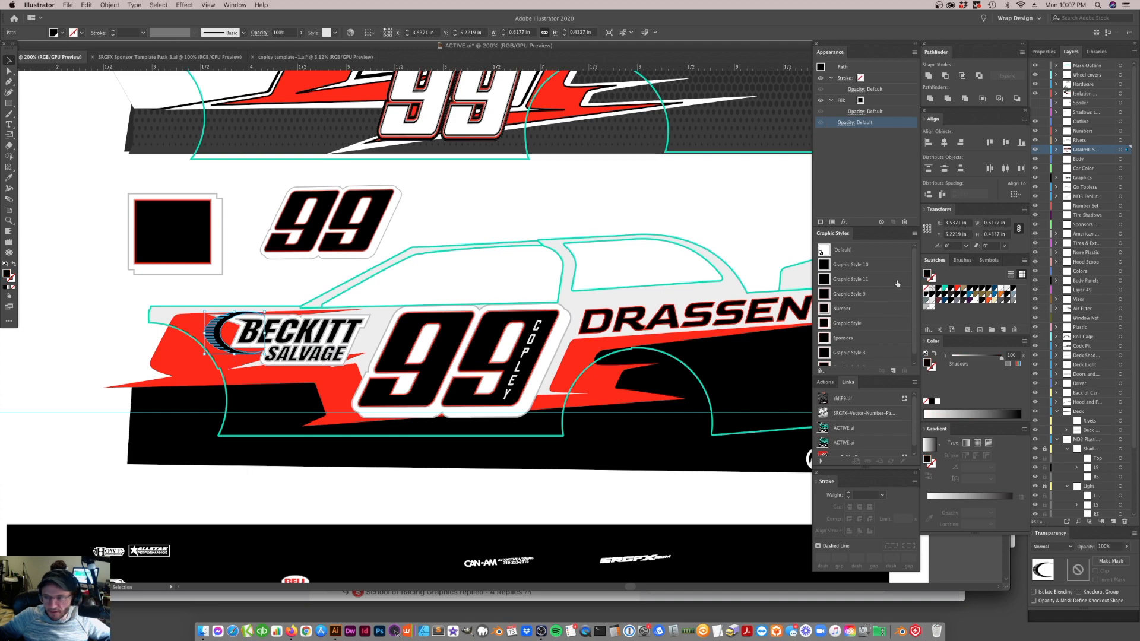
left_click(1000, 290)
left_click(486, 277)
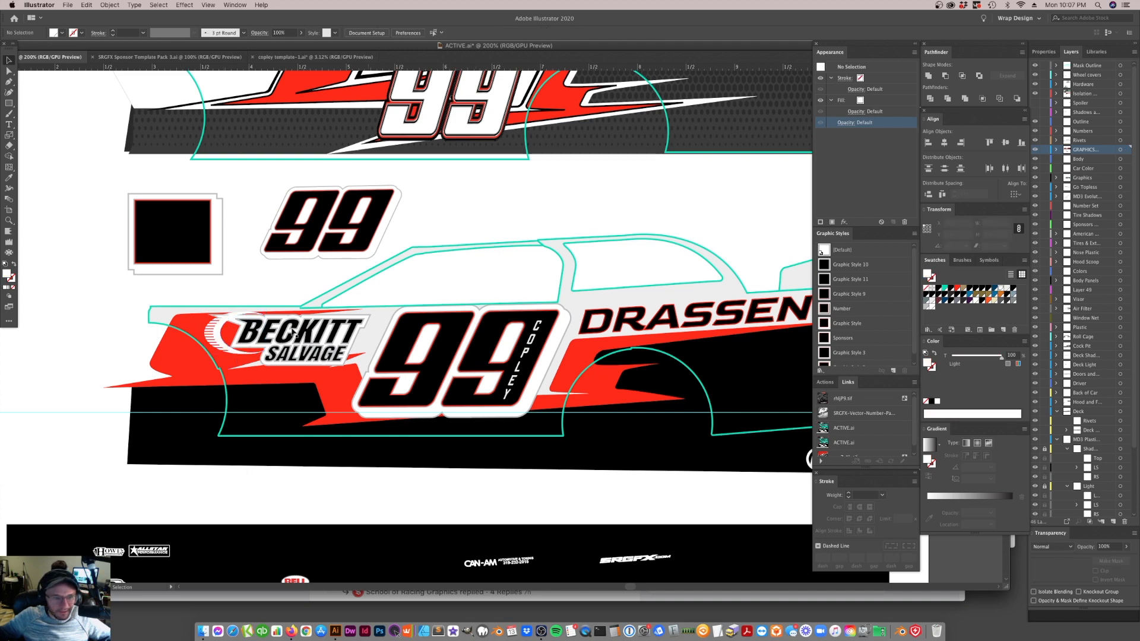
Reshape the upper front corner of the red stripe behind the white crescent
key("a")
left_click(194, 328)
left_click(183, 315)
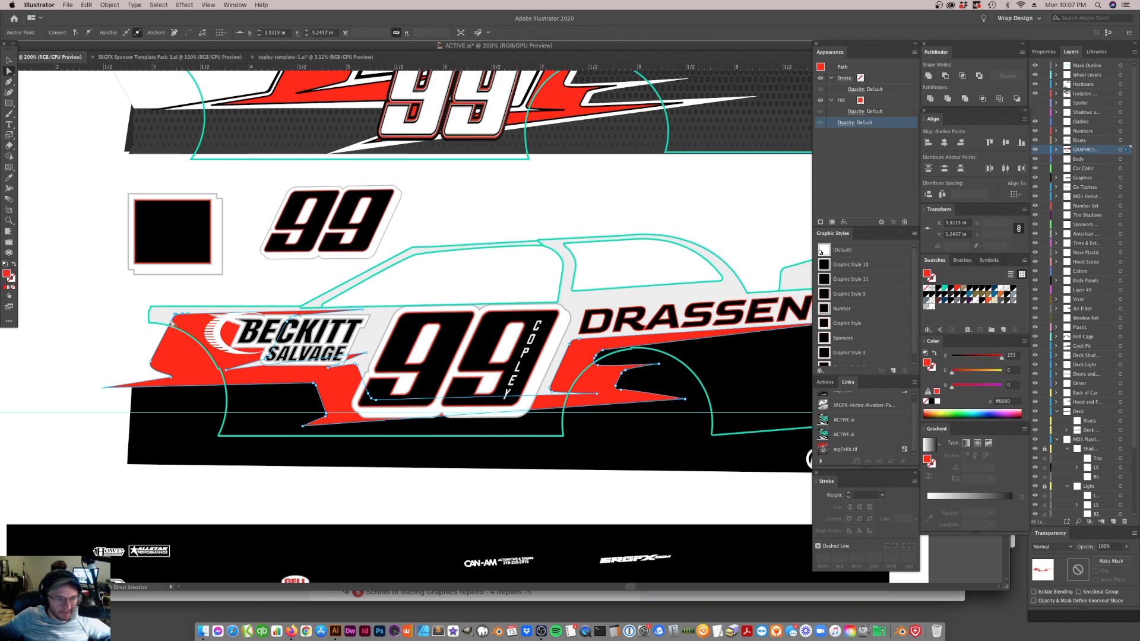
left_click_drag(174, 320, 290, 307)
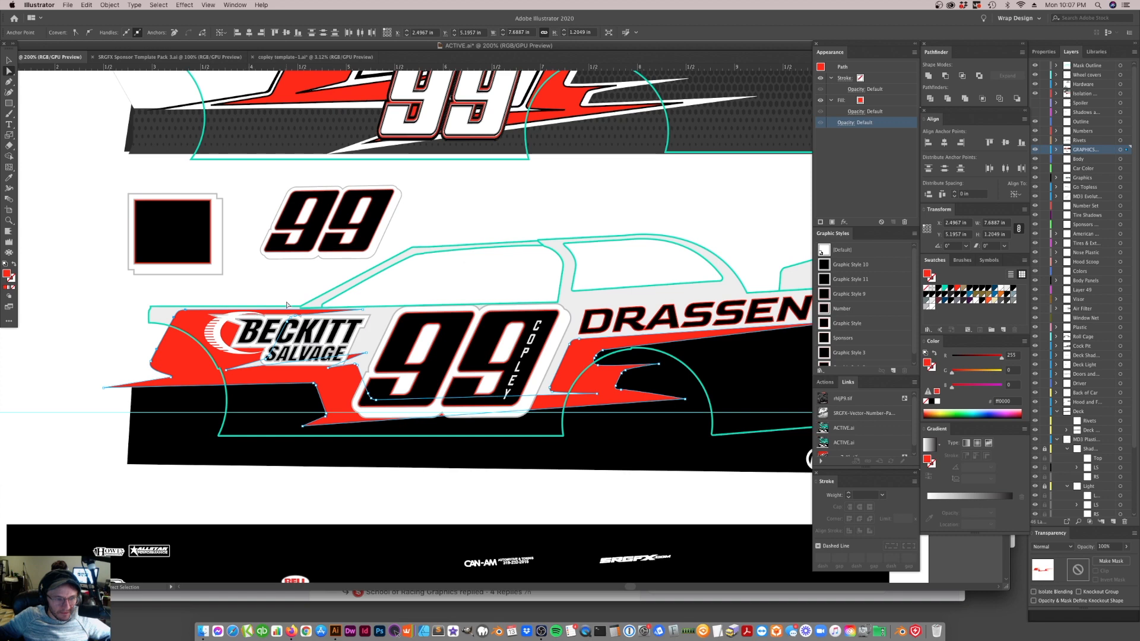
Nudge the white crescent and BECKITT SALVAGE lettering together slightly toward the car's front, away from the 99
left_click(236, 352)
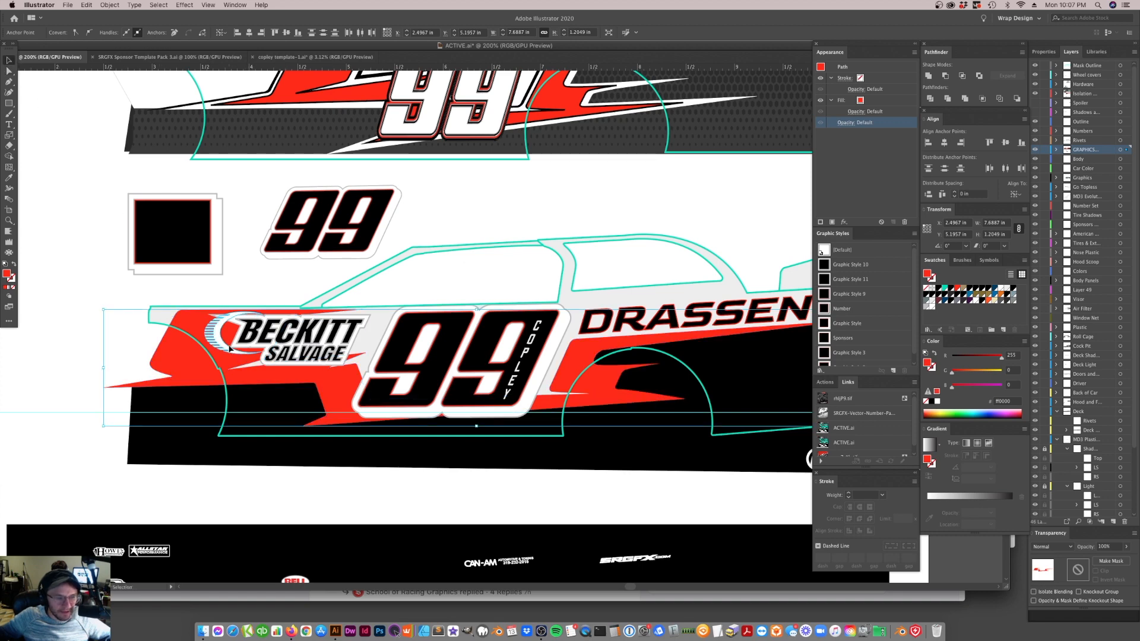
key("Left")
key("Left")
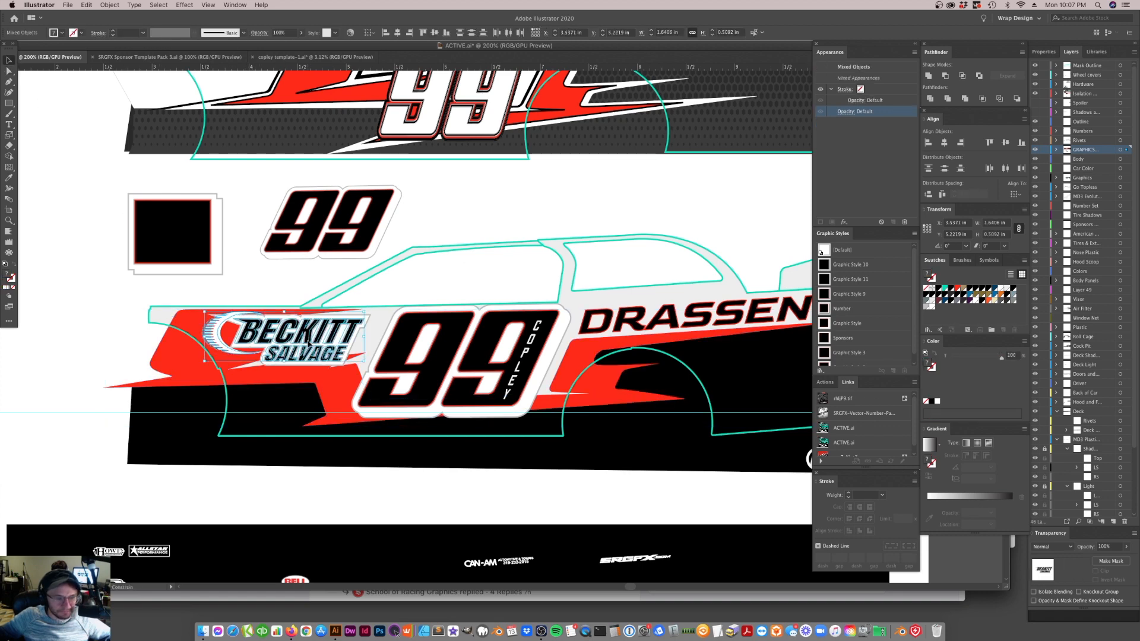
left_click(350, 284)
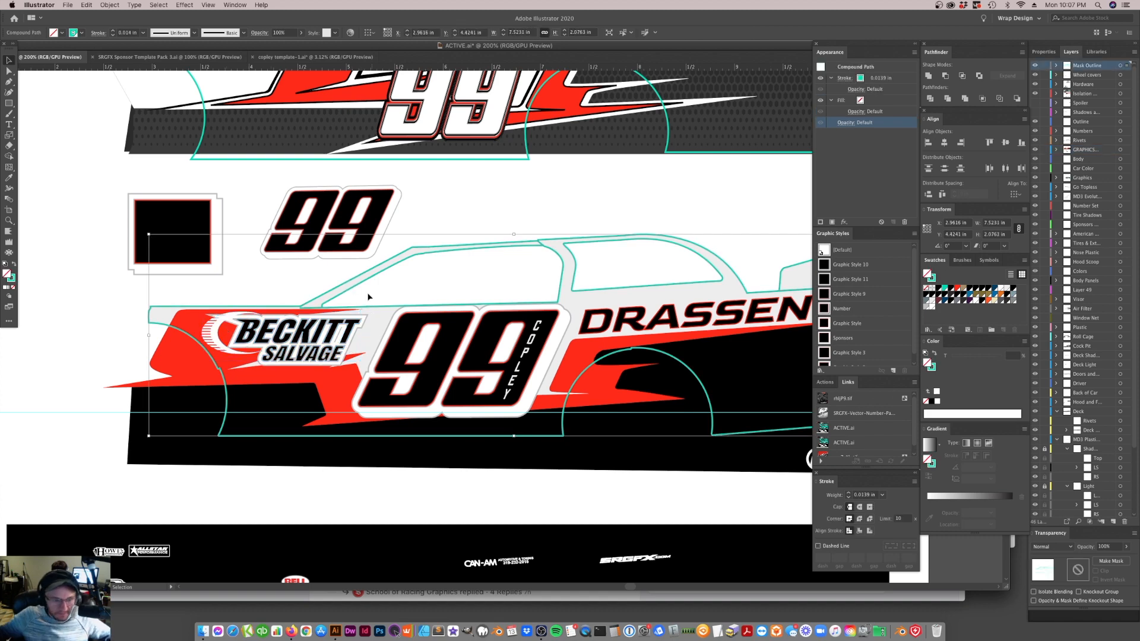
left_click(222, 337)
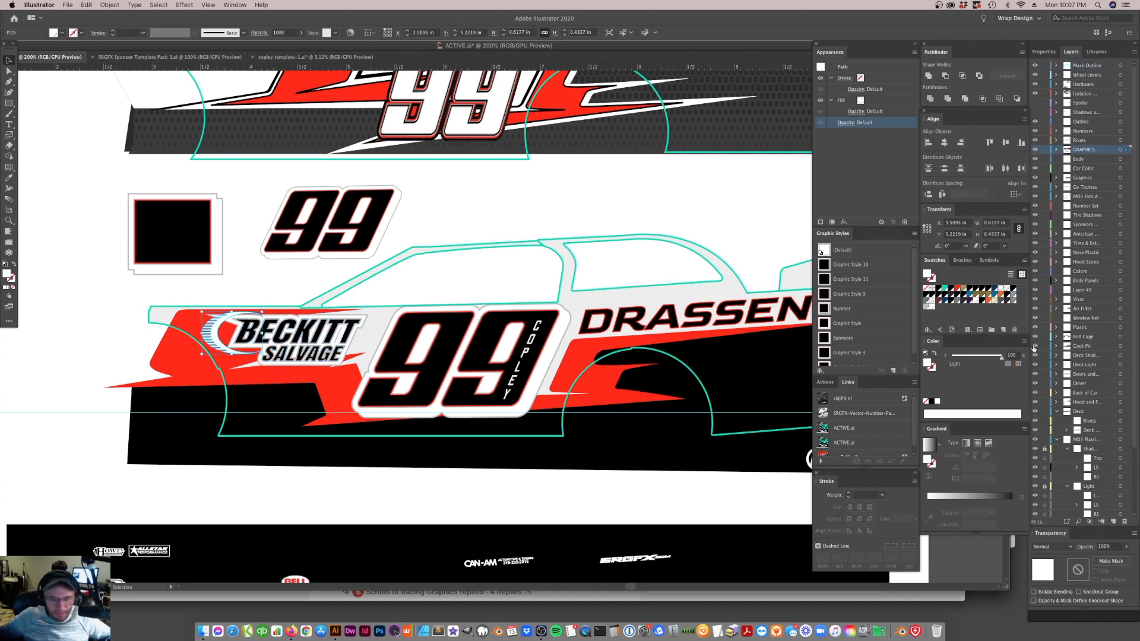
Recolor the striped crescent beside the BECKITT SALVAGE lettering to black
left_click(939, 290)
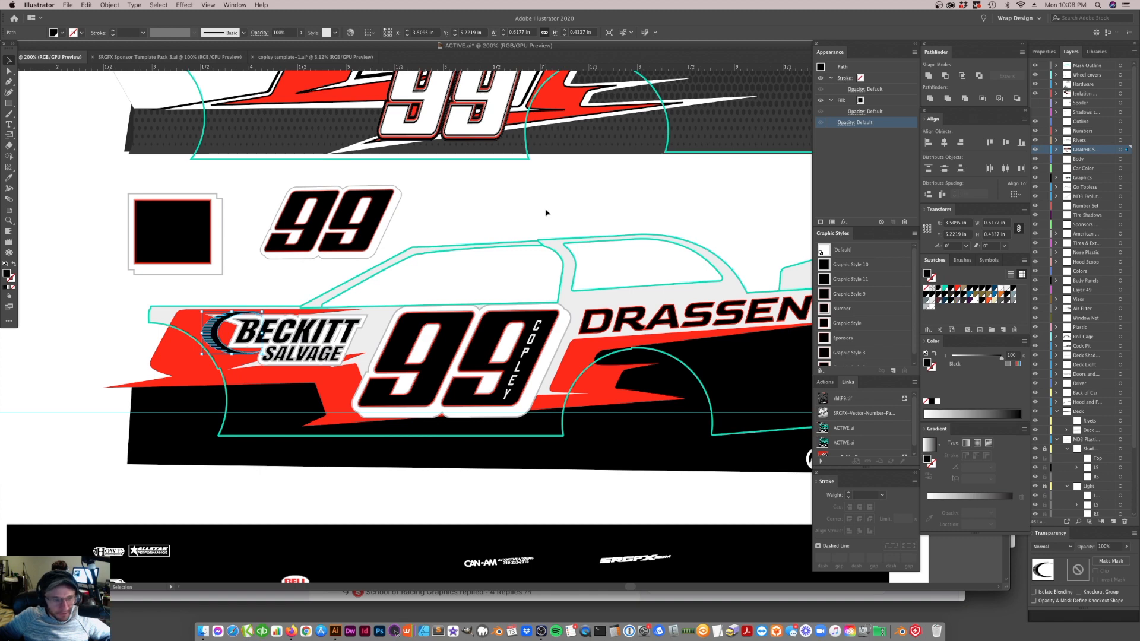
key("super+shift+a")
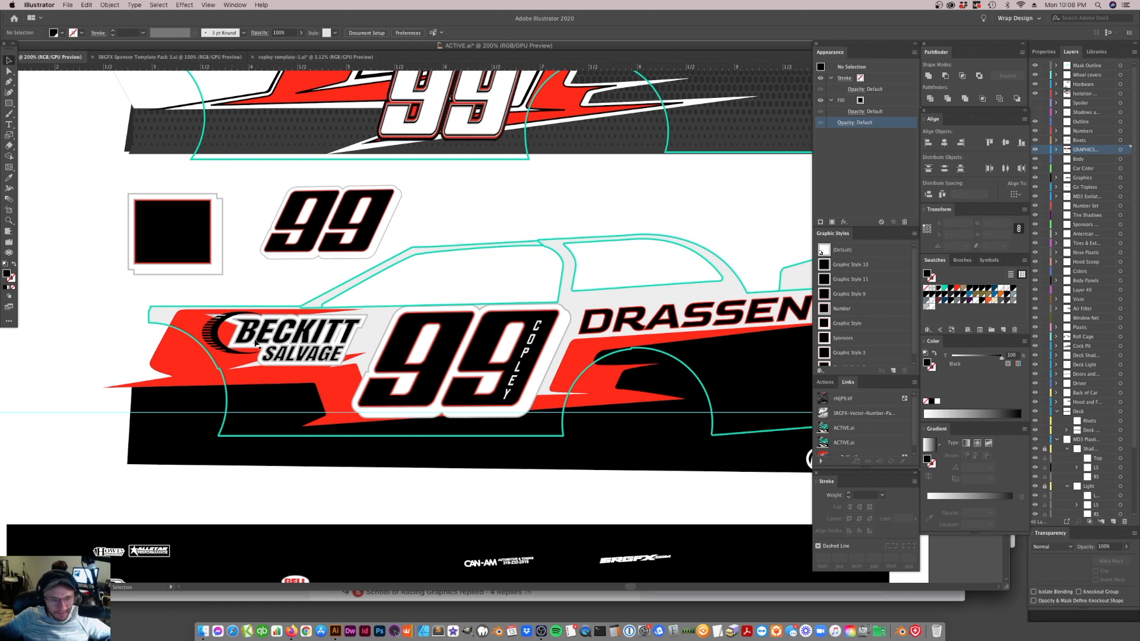
Shift the small white patch behind the last letters of BECKITT slightly
left_click(341, 335)
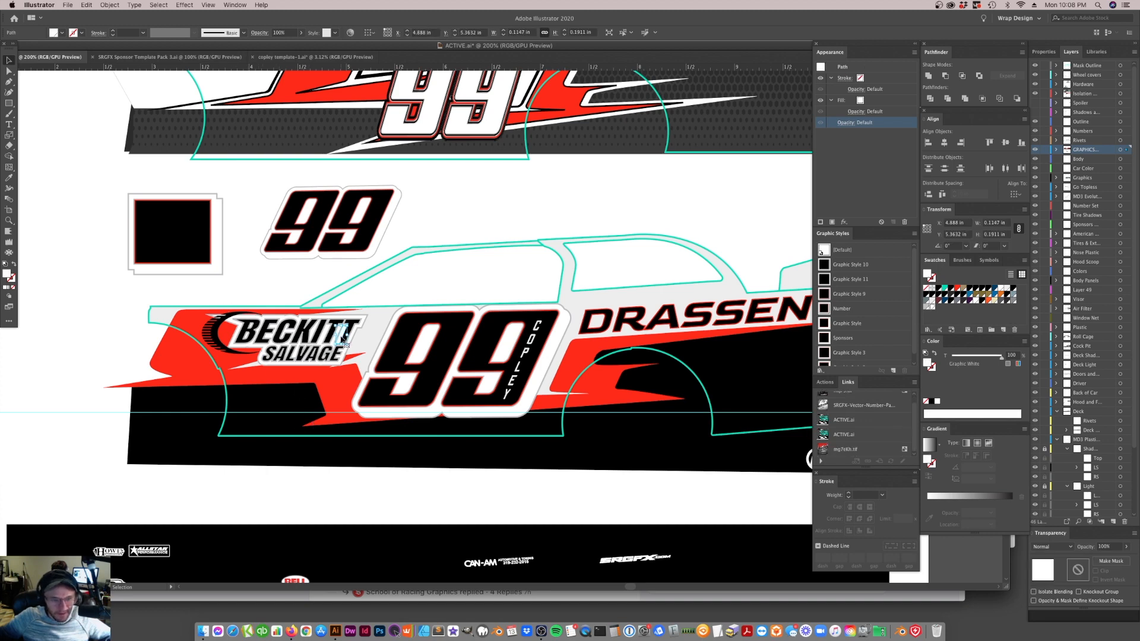
key("a")
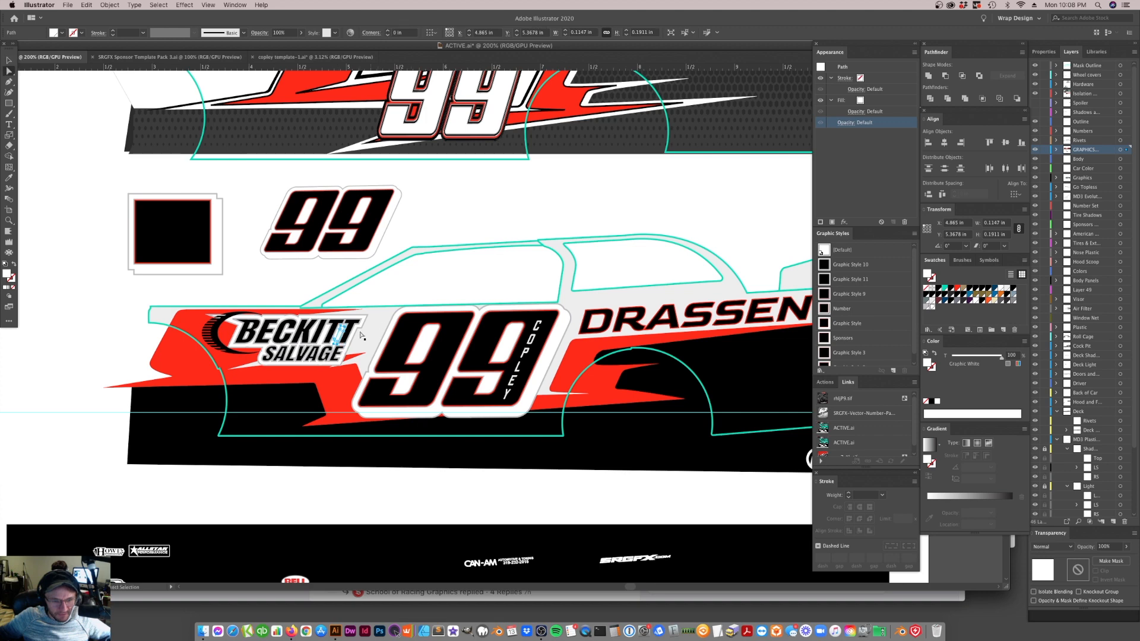
left_click(337, 348)
left_click(435, 300)
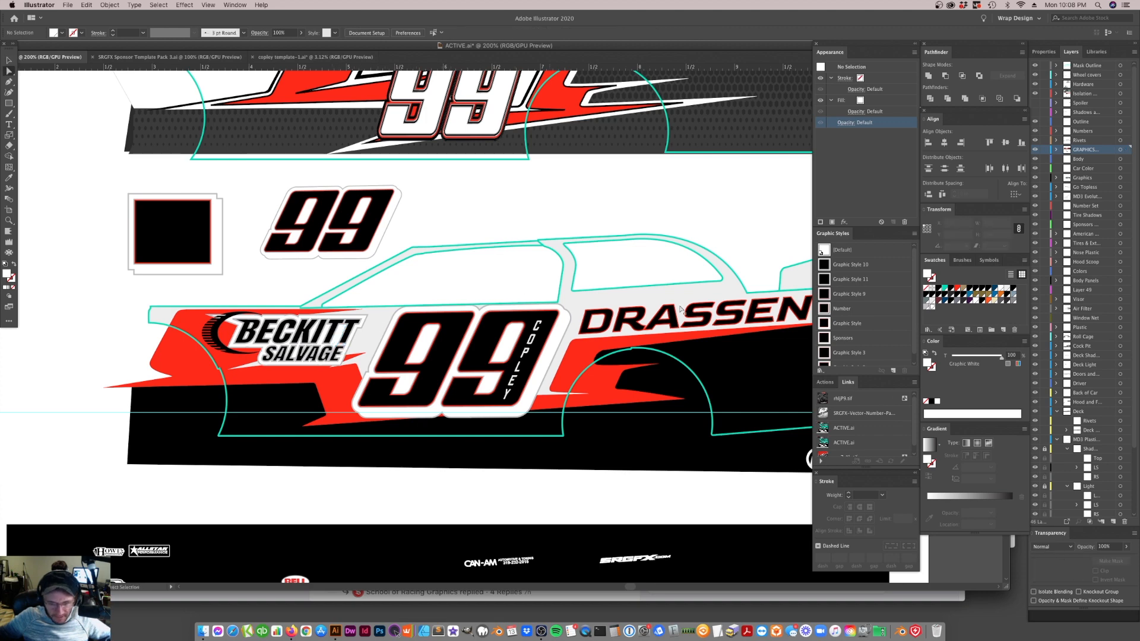
Hide the lowest Silver Outline fill in the appearance of the 99 on the car side
left_click(9, 60)
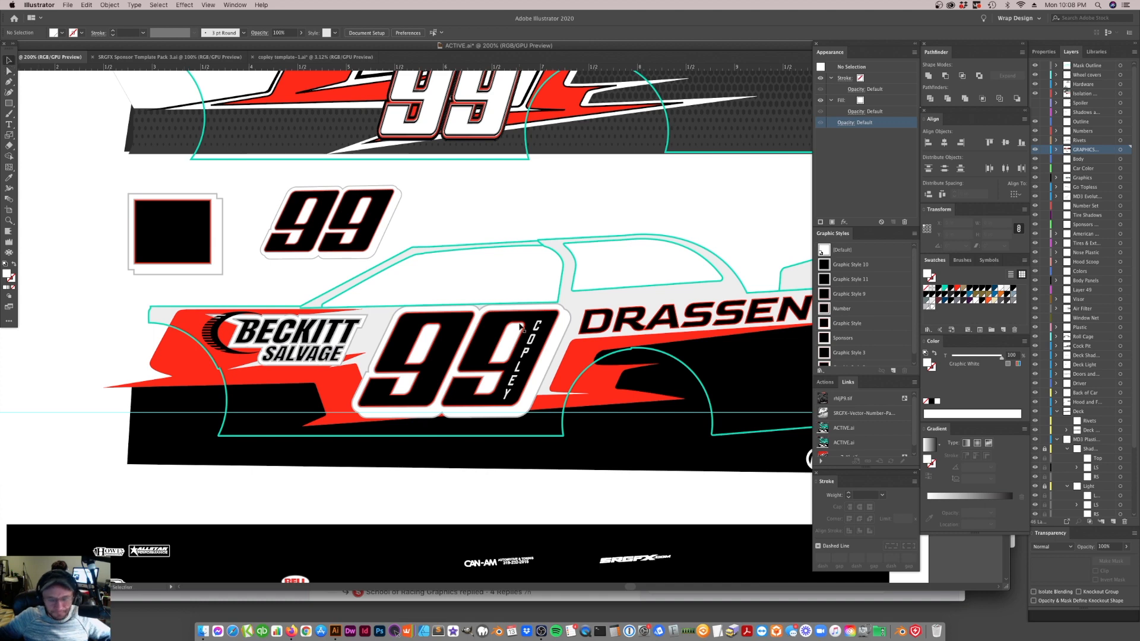
key("super+minus")
key("super+minus")
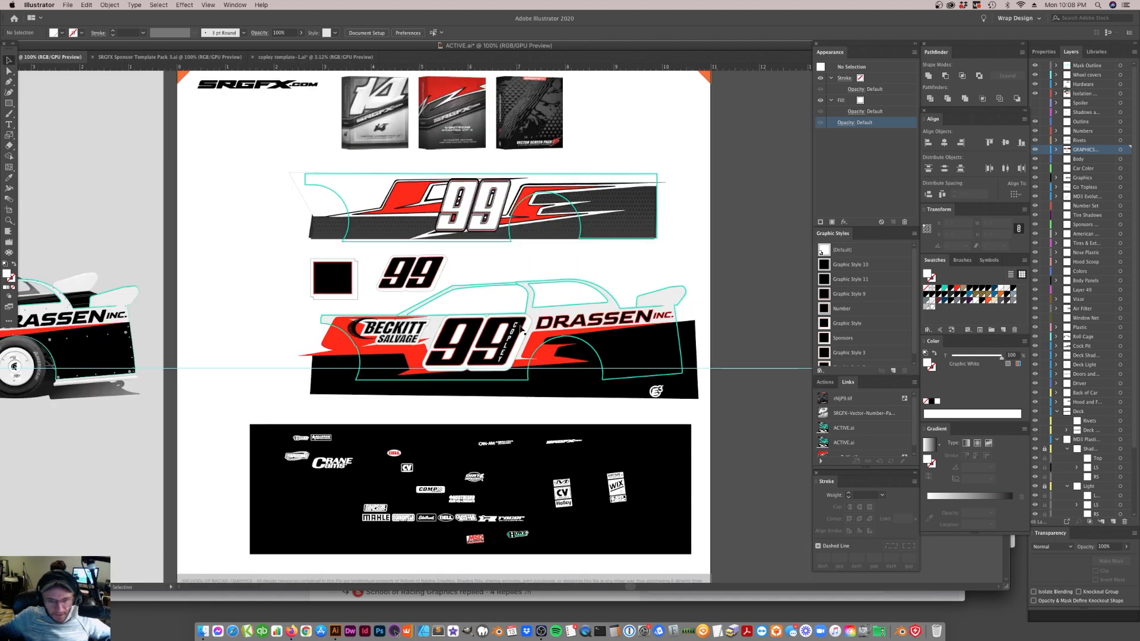
key("super+equal")
key("super+equal")
key("super+equal")
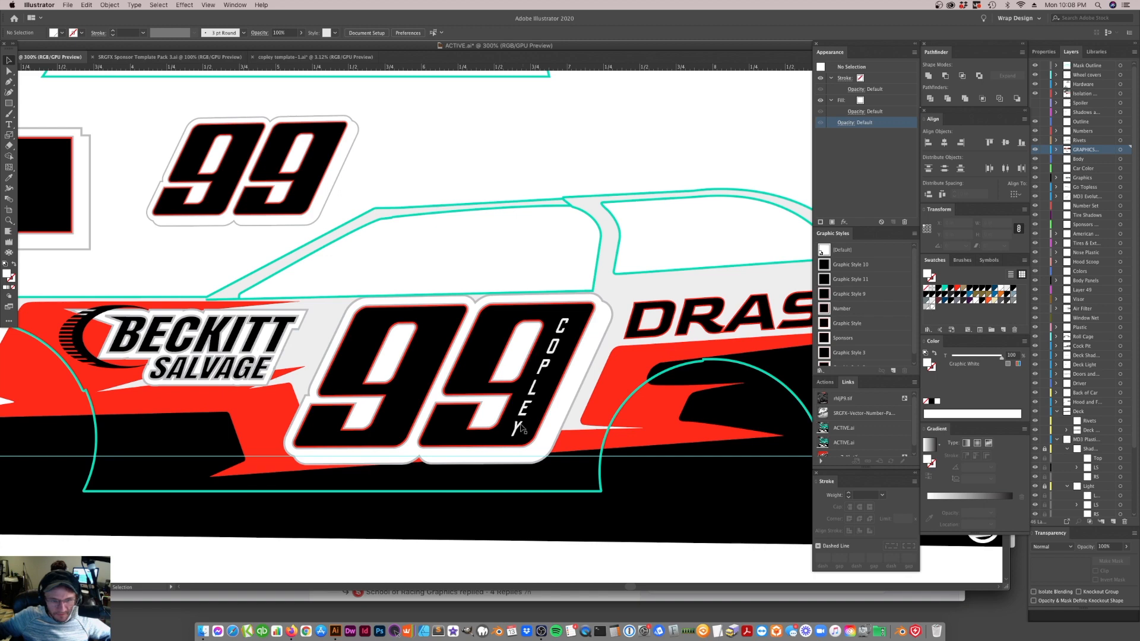
left_click(569, 386)
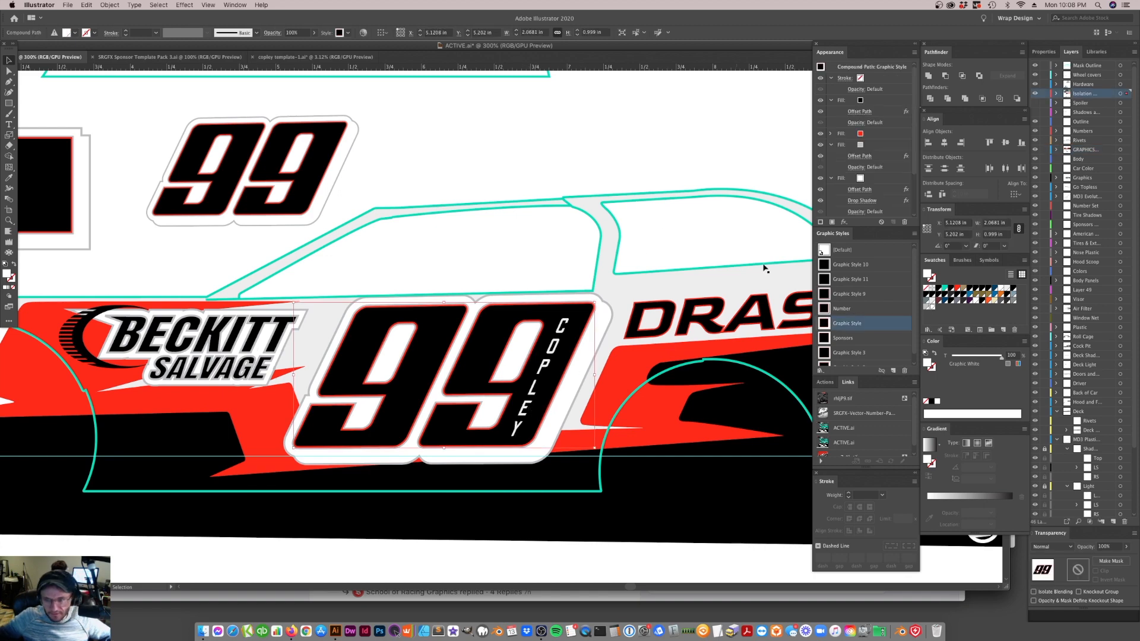
scroll(846, 171, "down", 5)
left_click(822, 169)
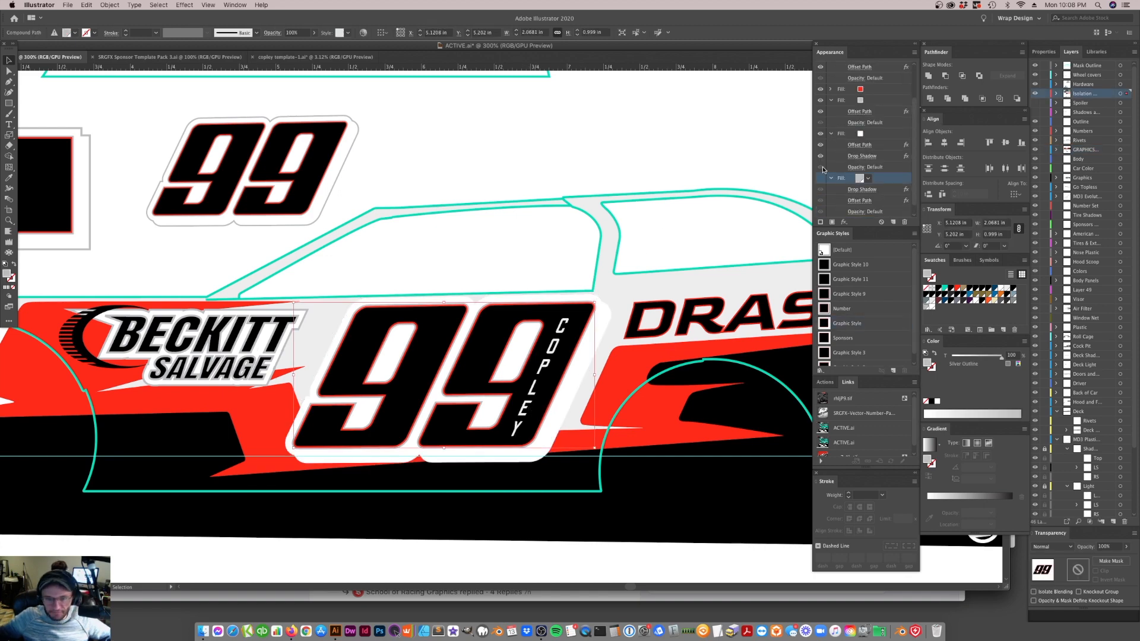
Hide the lowest Silver Outline fill in the BECKITT SALVAGE lettering's appearance
left_click(221, 346)
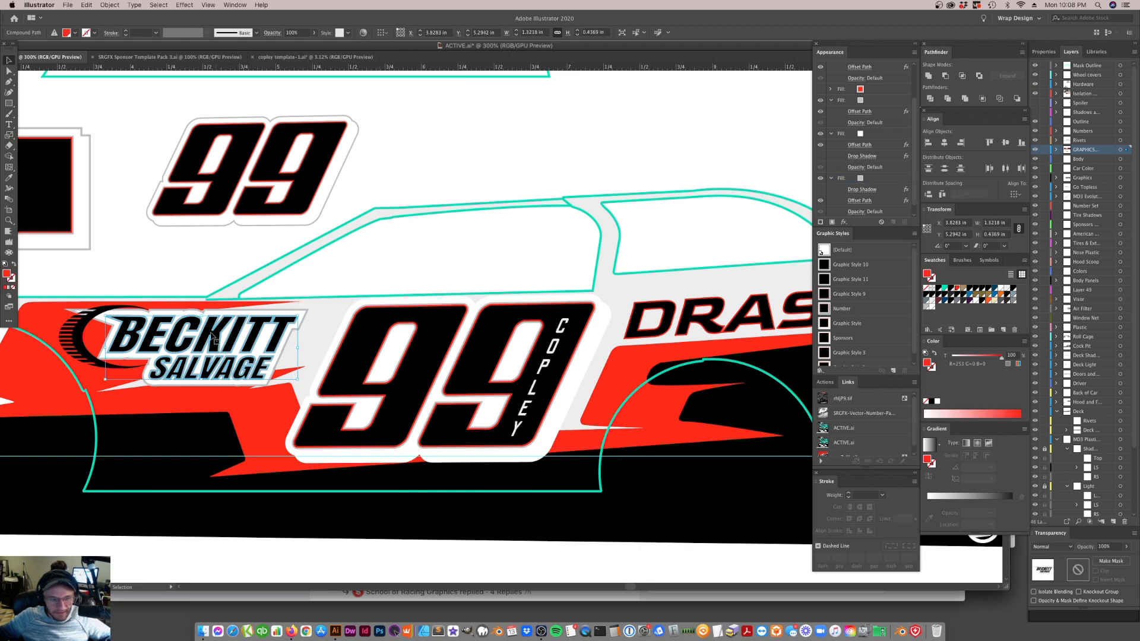
left_click(822, 178)
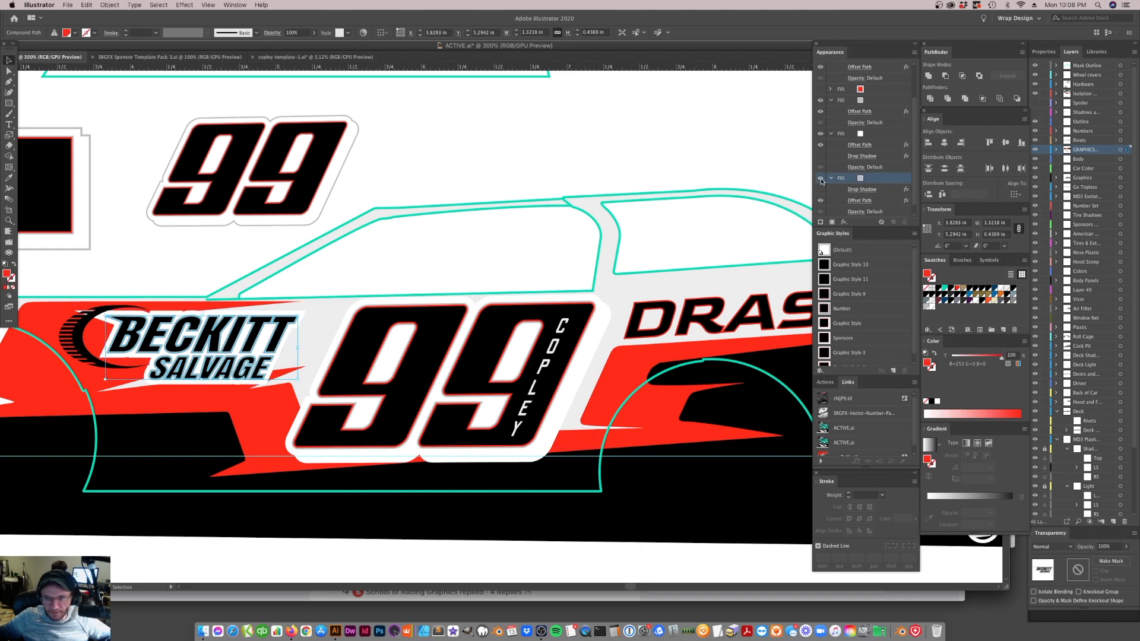
left_click(635, 176)
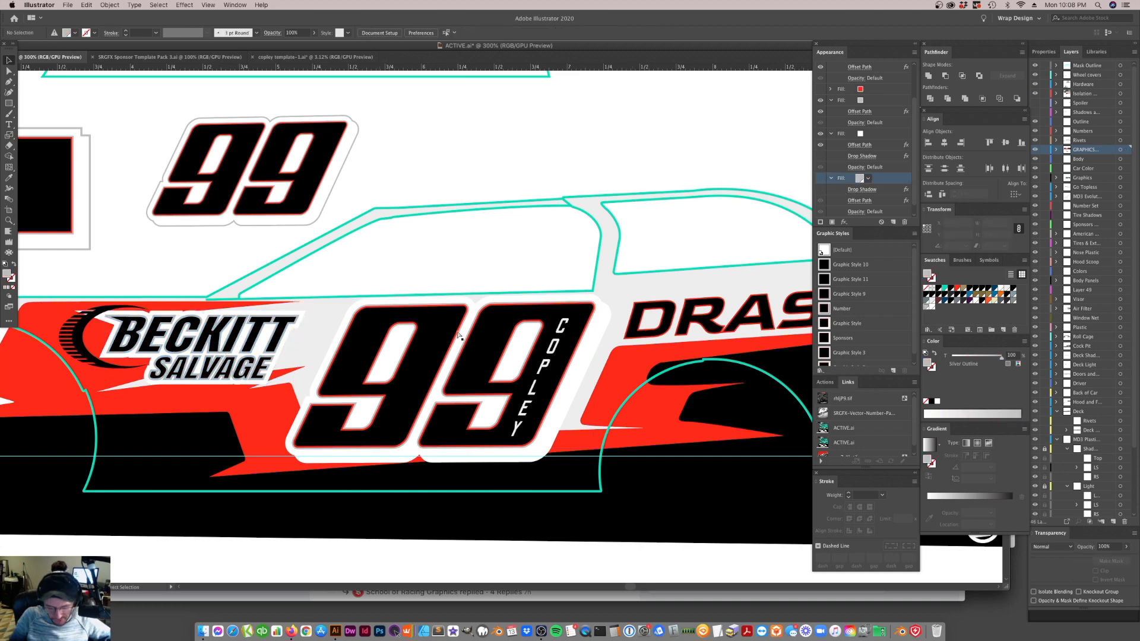
key("super+minus")
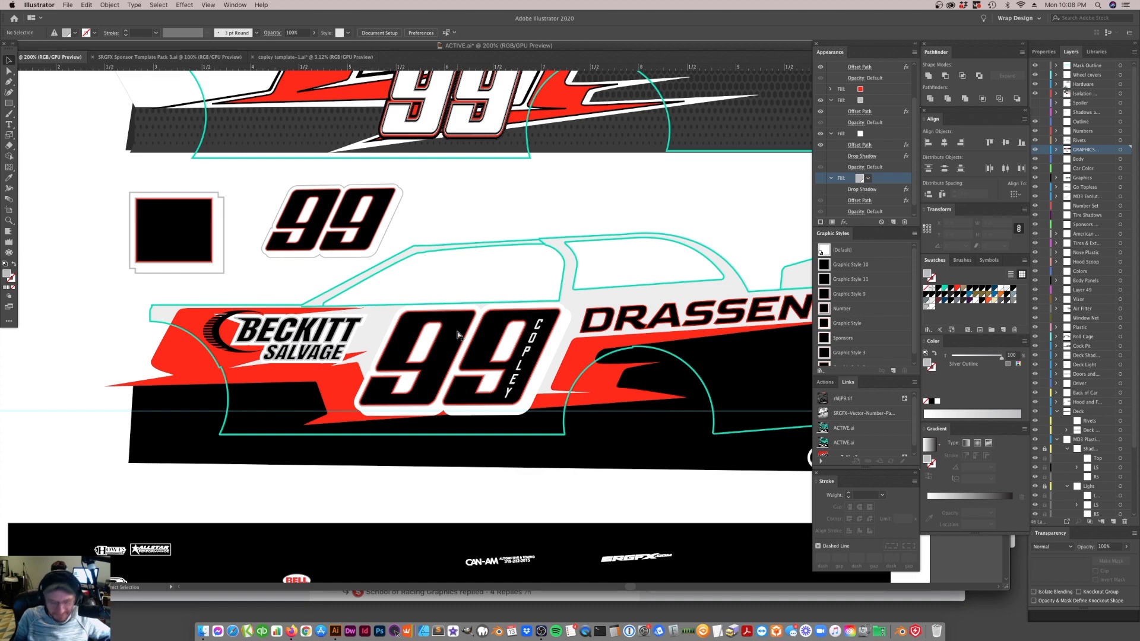
key("super+equal")
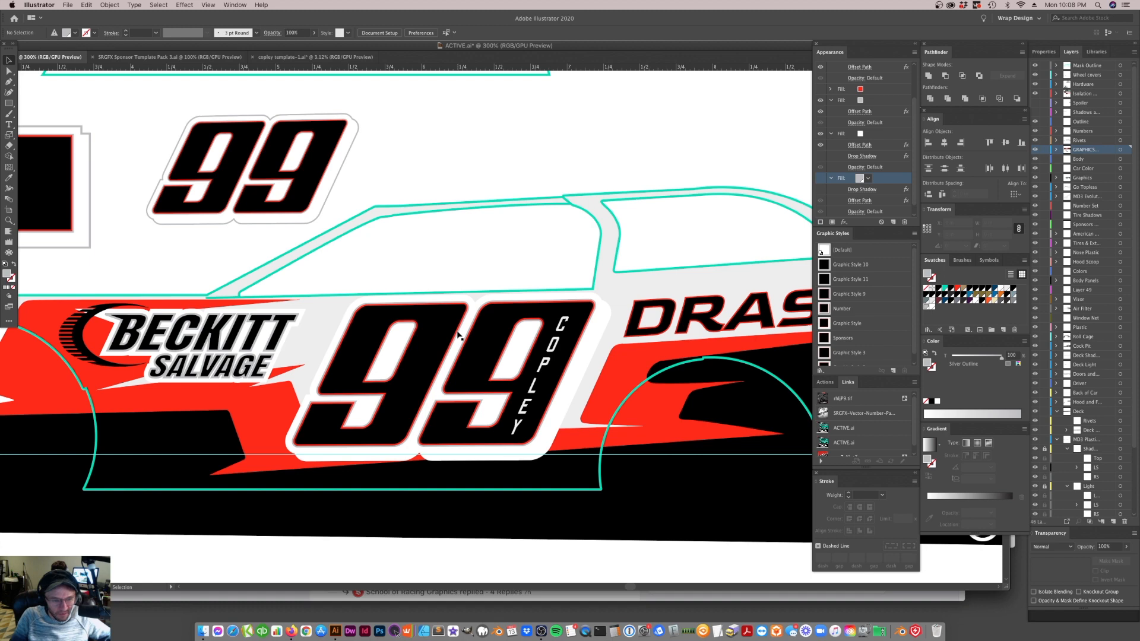
Adjust the Offset Path of the BECKITT SALVAGE lettering's upper gray fill, trying .5p and then entering .2
left_click(221, 346)
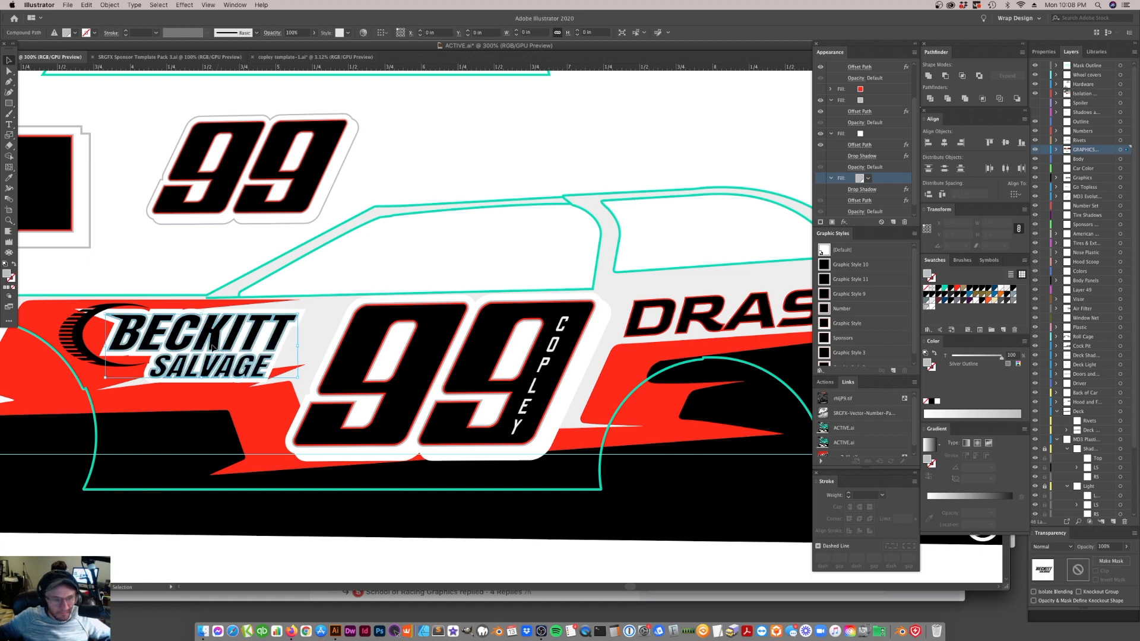
left_click(862, 191)
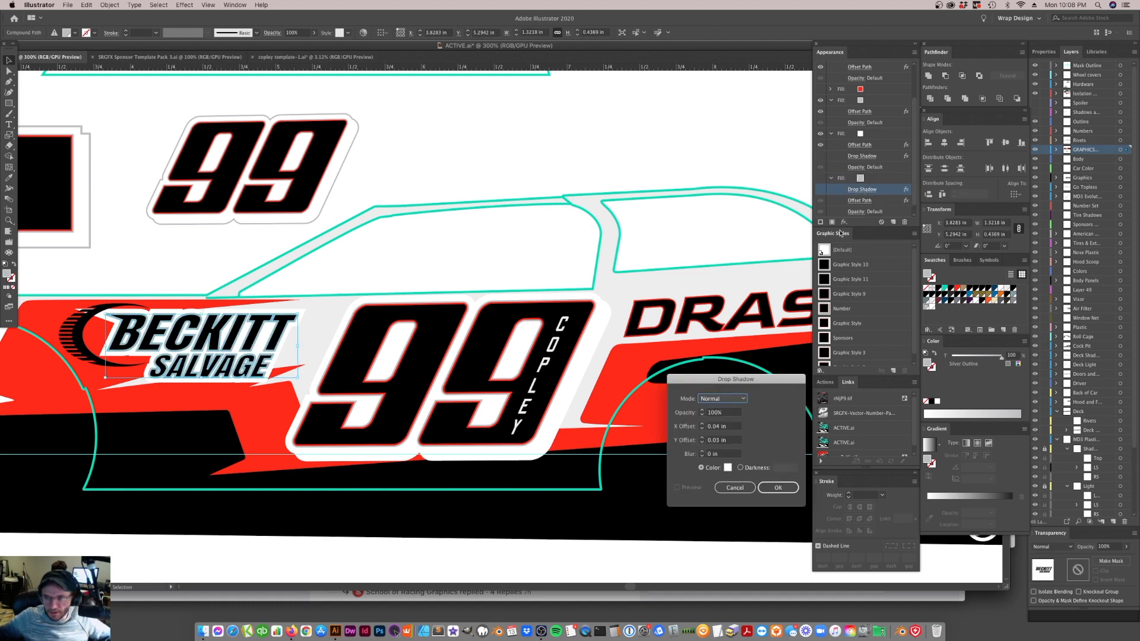
left_click(735, 488)
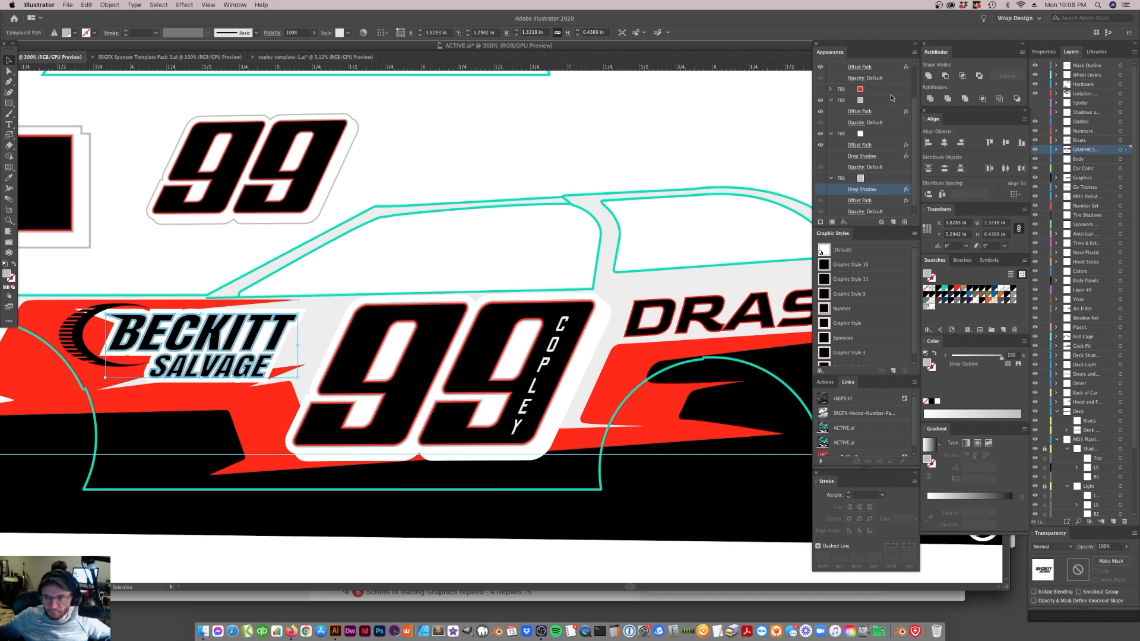
left_click(861, 112)
type(".5p")
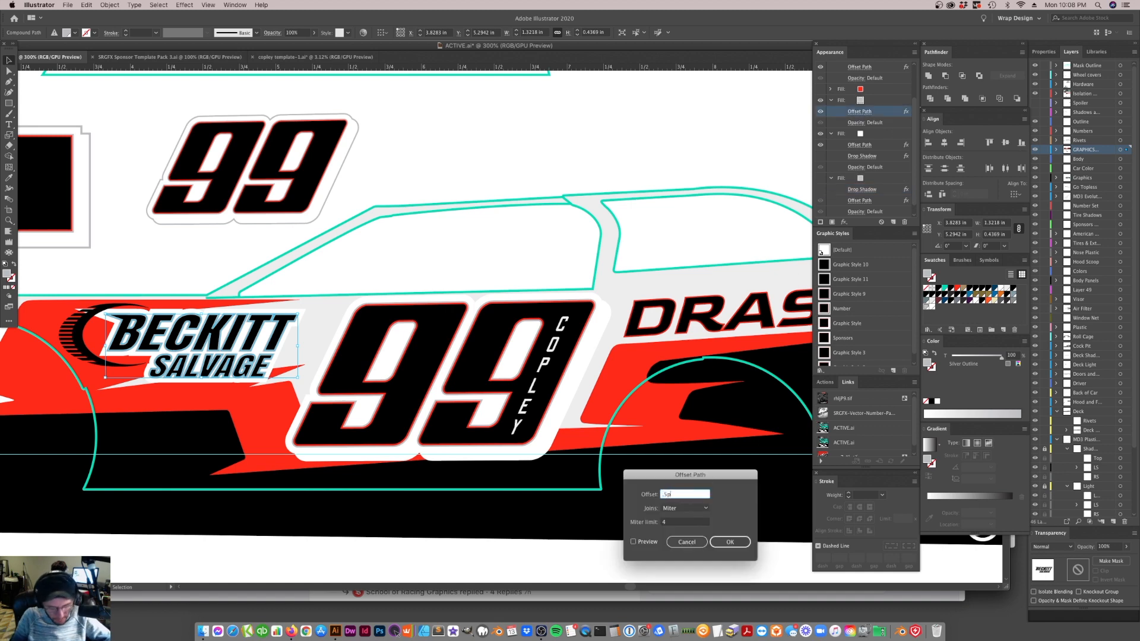
key("Return")
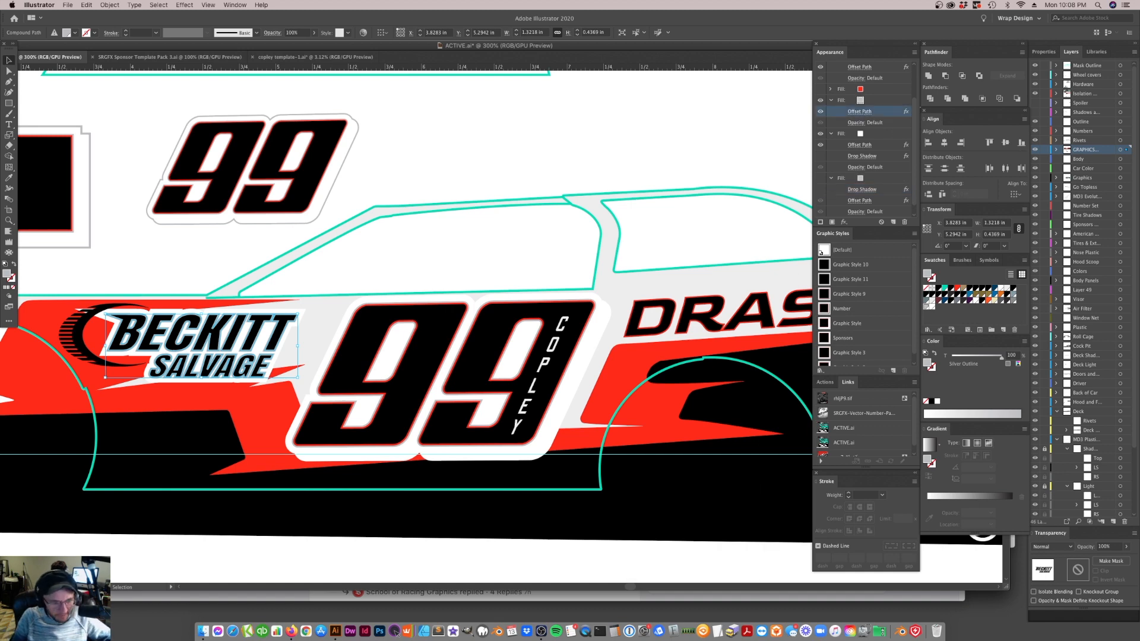
left_click(862, 113)
type(".2")
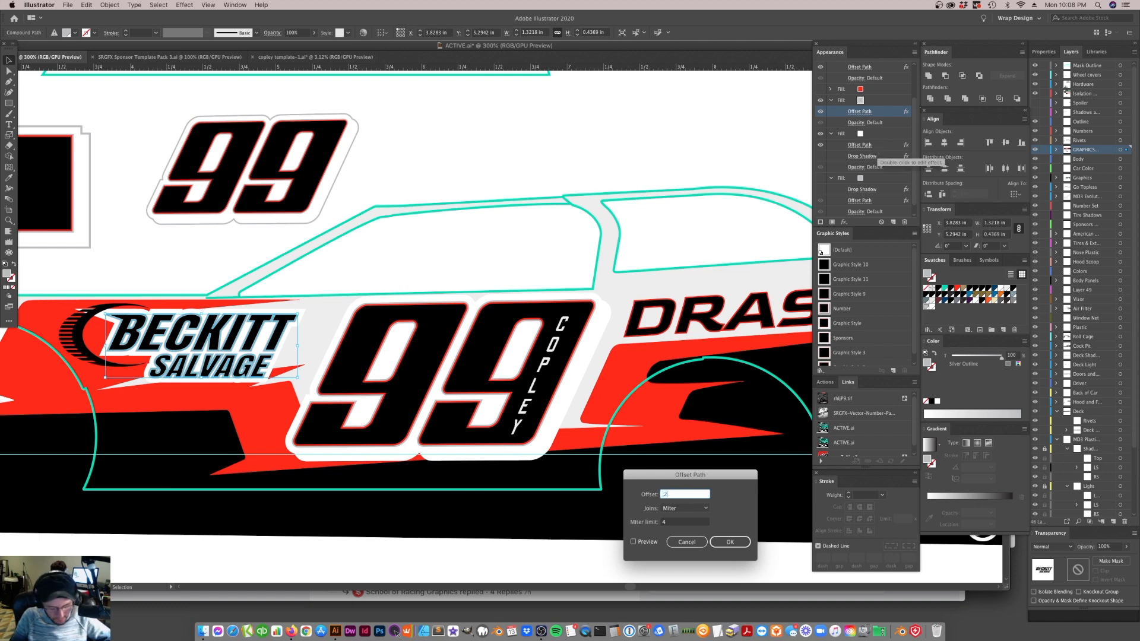
key("Return")
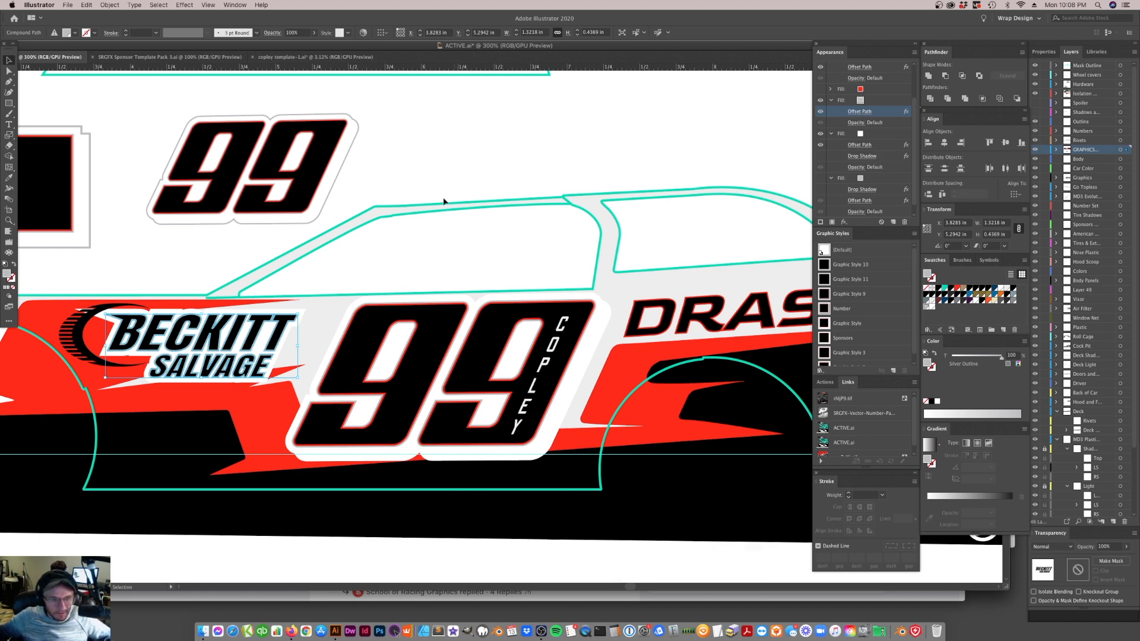
left_click(443, 199)
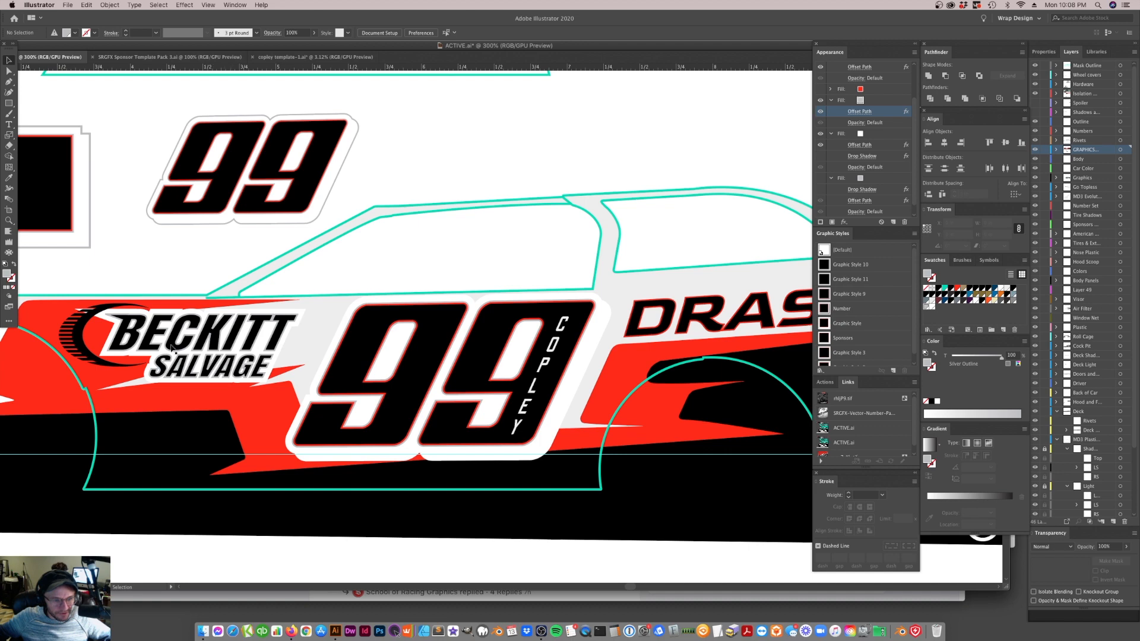
Recolor the striped crescent beside BECKITT SALVAGE by sampling the light gray of the car body
left_click(103, 364)
key("i")
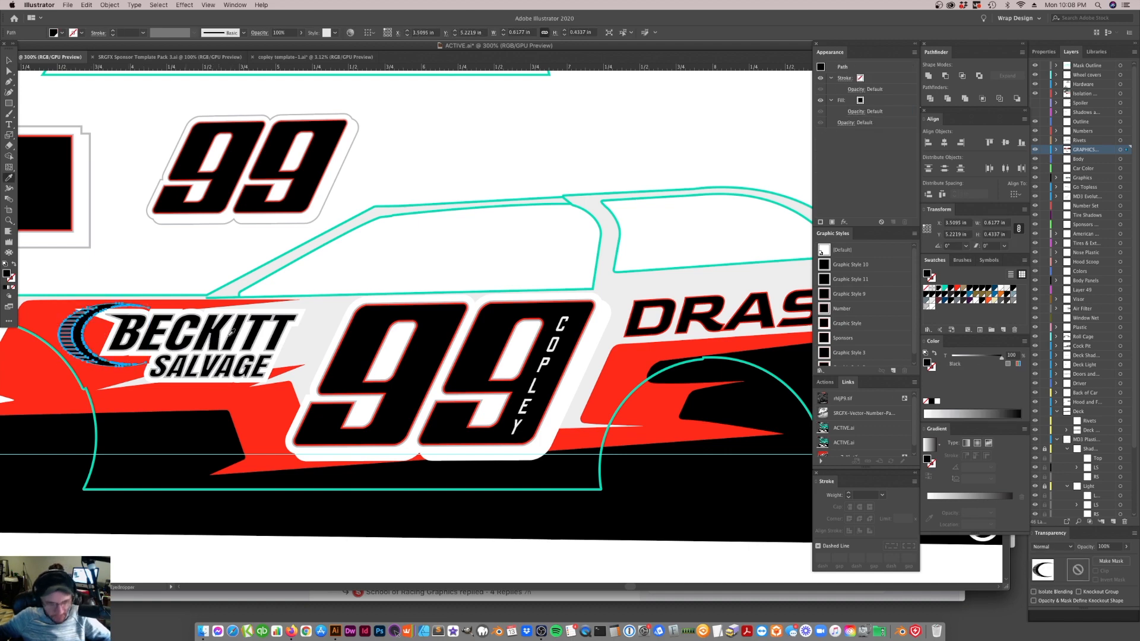
left_click(296, 308)
Recolor the light gray car body shape to Graphic White
key("a")
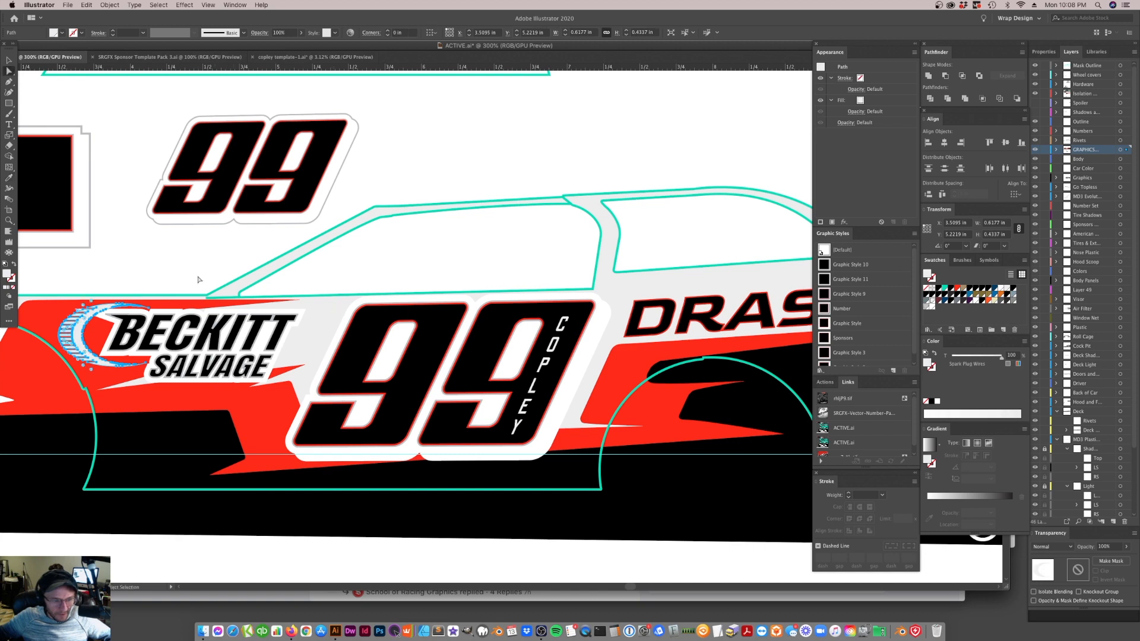
left_click(199, 279)
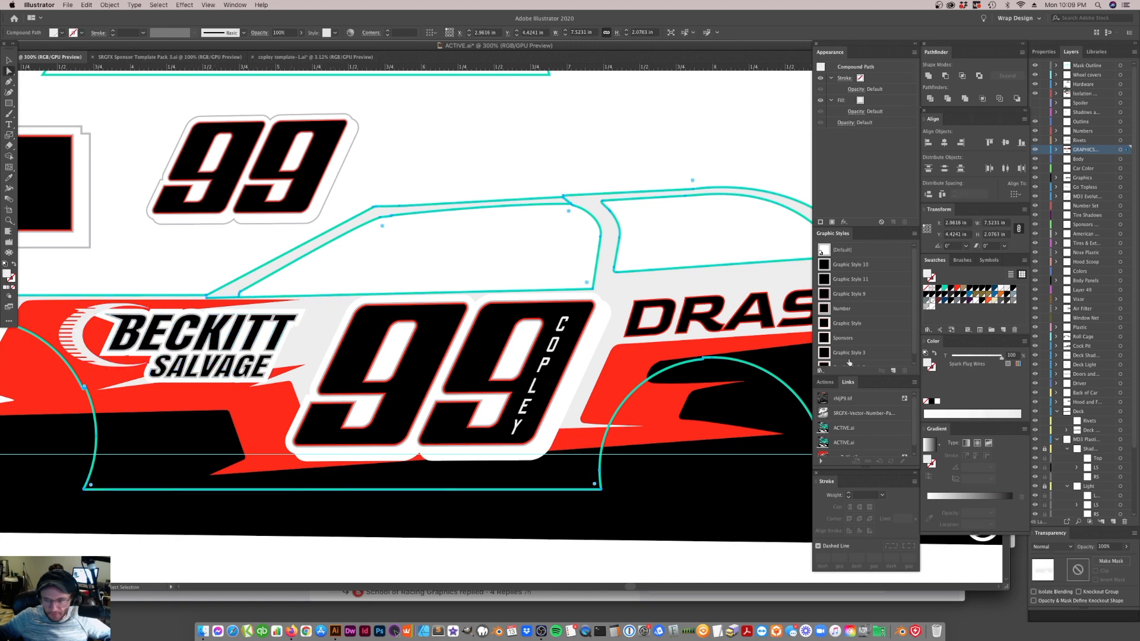
left_click(932, 307)
key("super+shift+a")
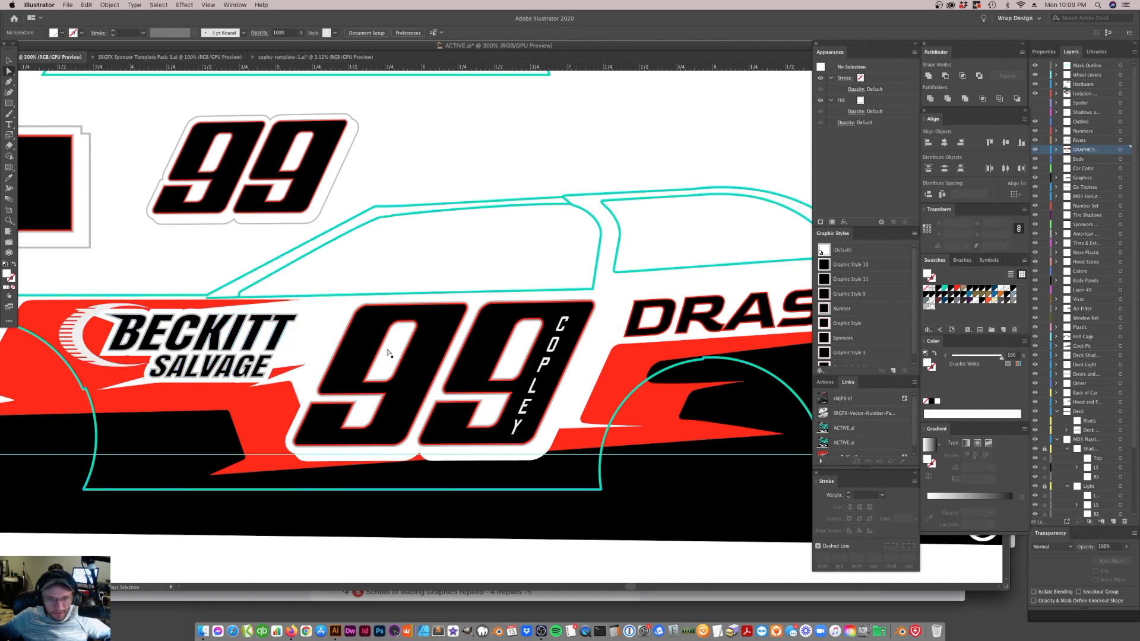
Nudge the DRASSEN INC. lettering slightly toward the 99
key("super+1")
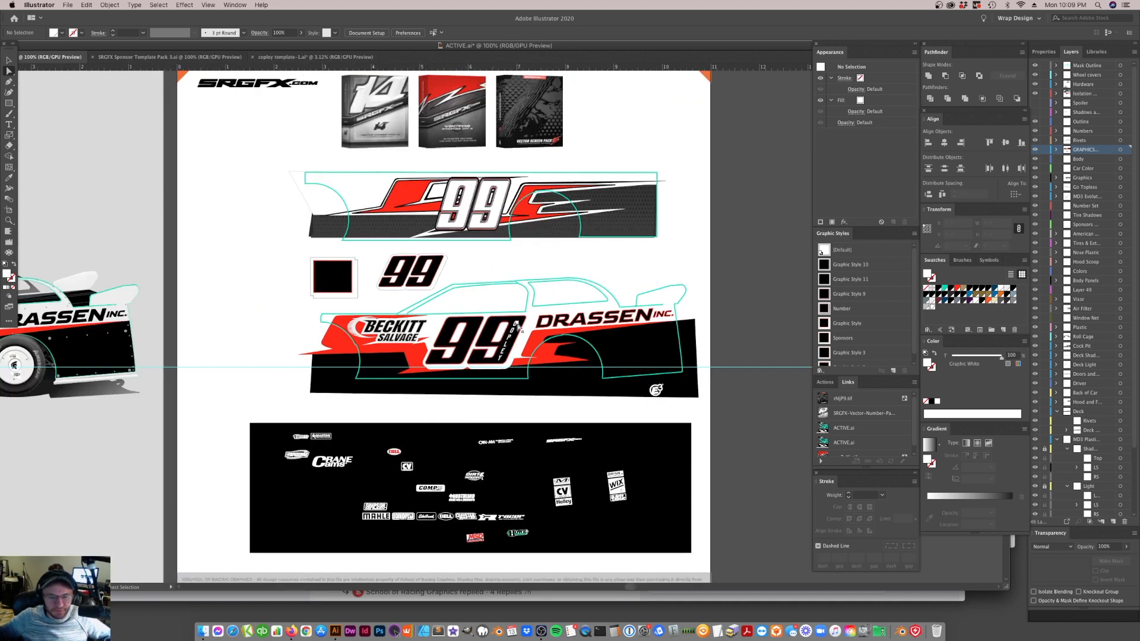
left_click(9, 60)
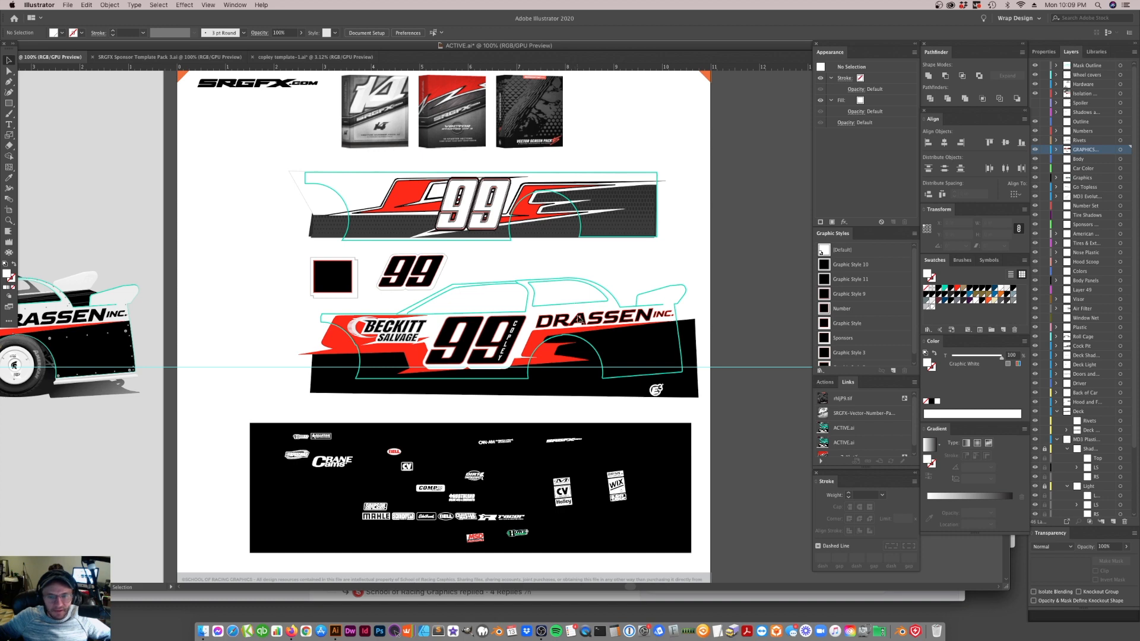
left_click(577, 324)
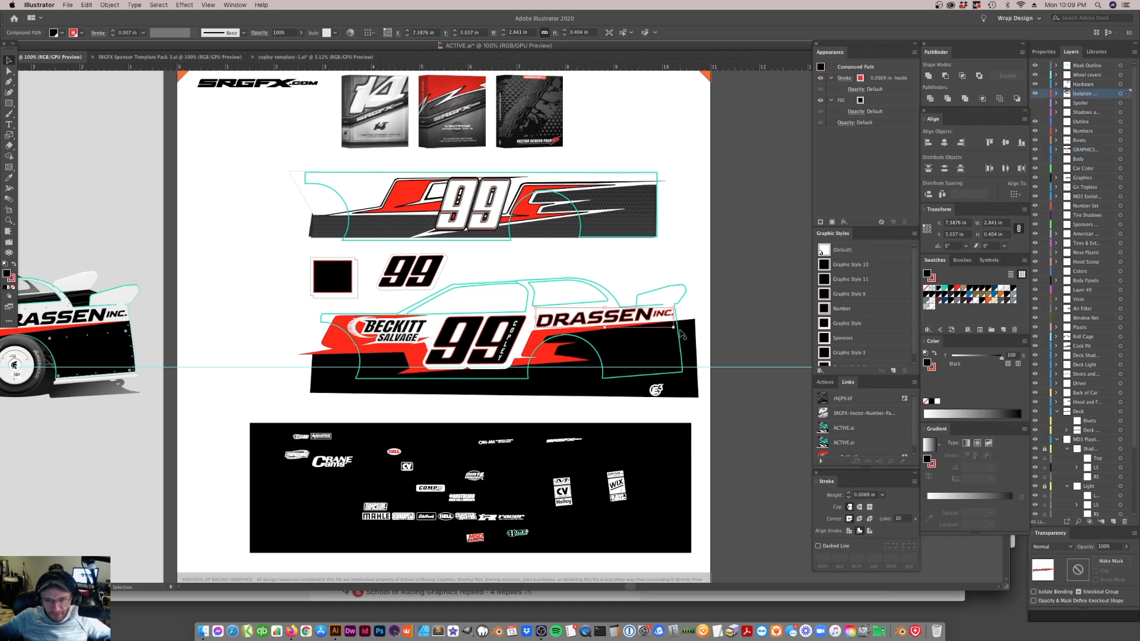
key("Left")
key("Left")
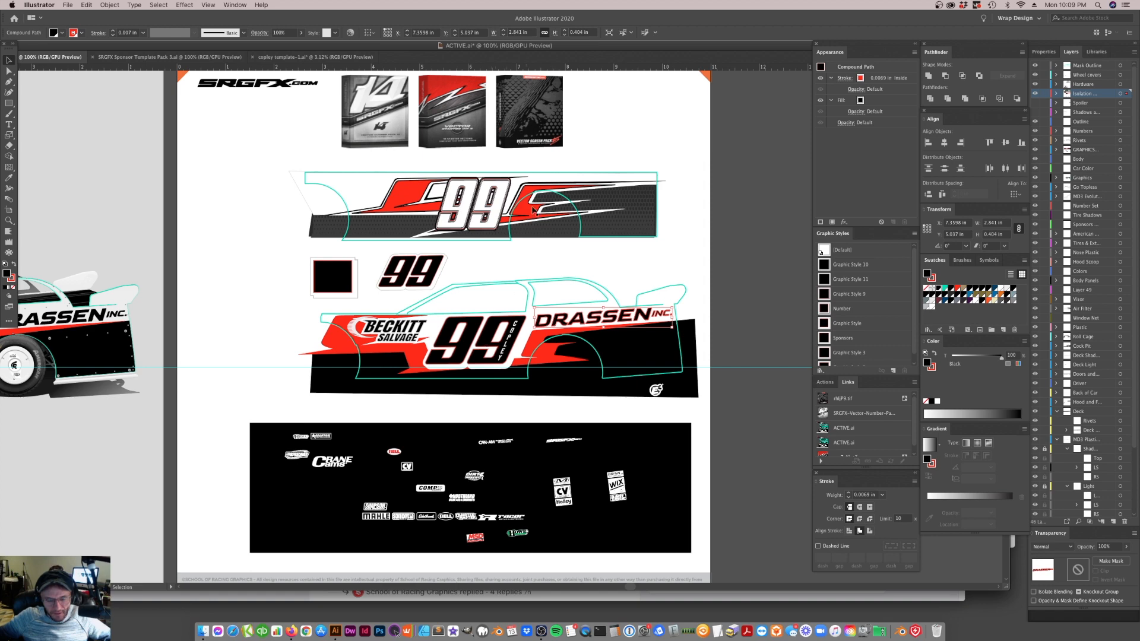
Reshape the red stripe's edge below BECKITT SALVAGE and beside the 99 by converting and moving its anchor points
key("a")
key("super+equal")
key("v")
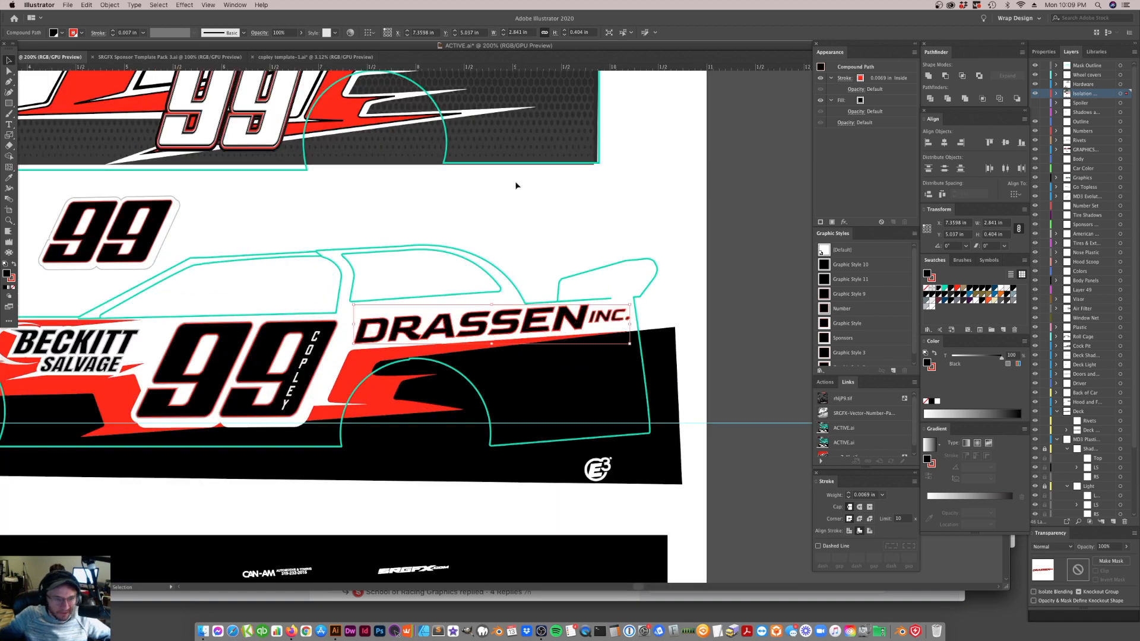
scroll(360, 412, "left", 5)
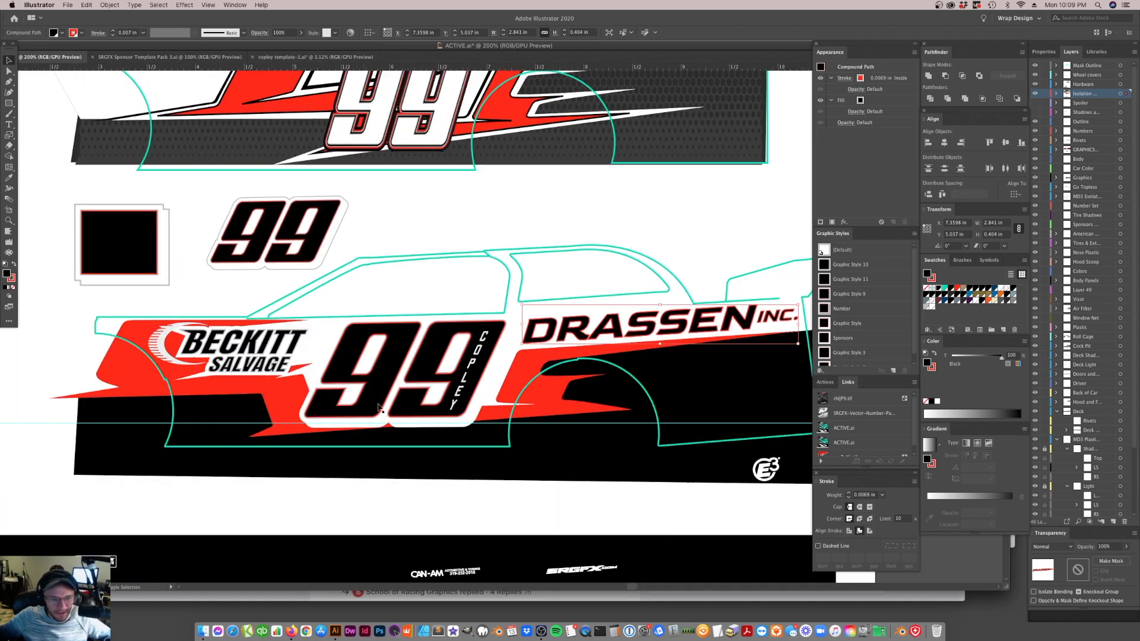
left_click(270, 377)
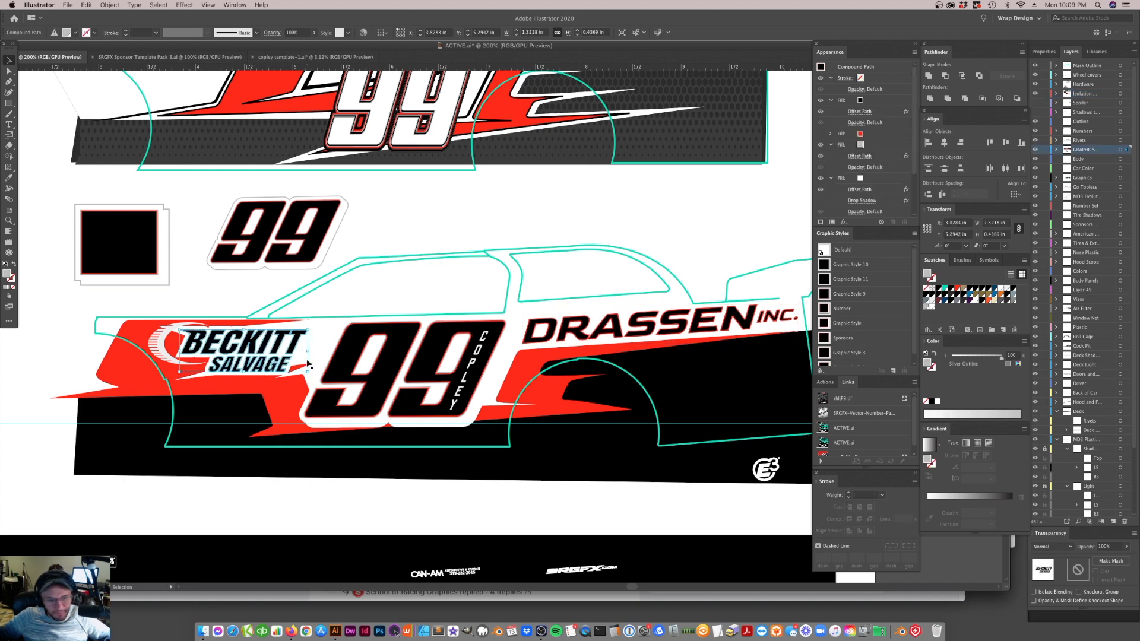
key("a")
left_click(290, 375)
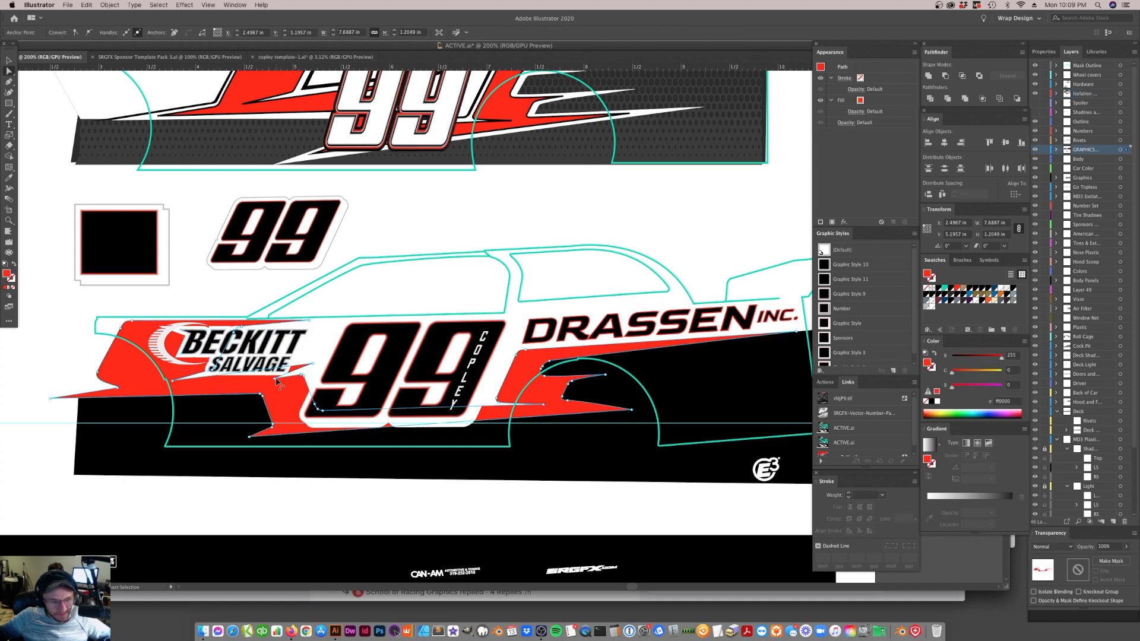
left_click(315, 381)
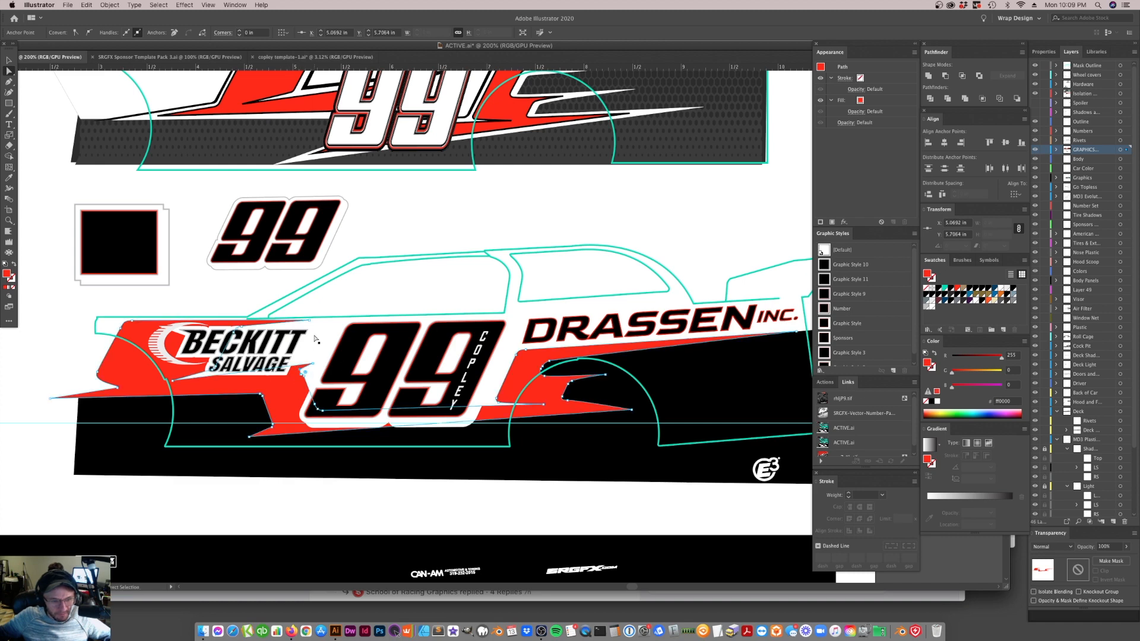
key("shift+c")
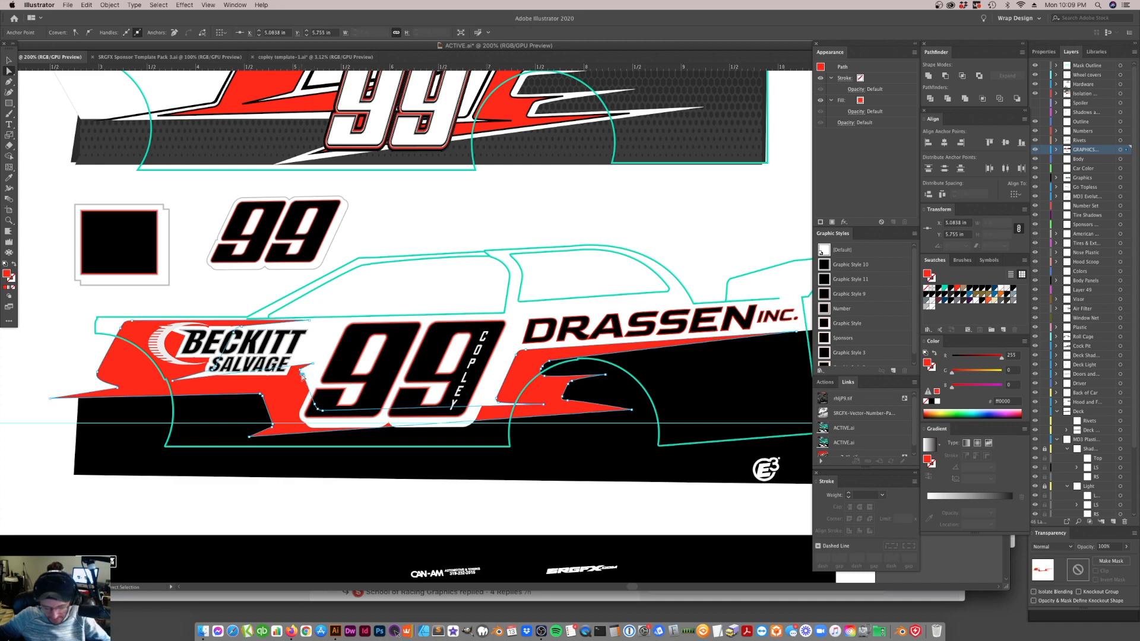
key("a")
left_click_drag(300, 370, 301, 373)
left_click(351, 372)
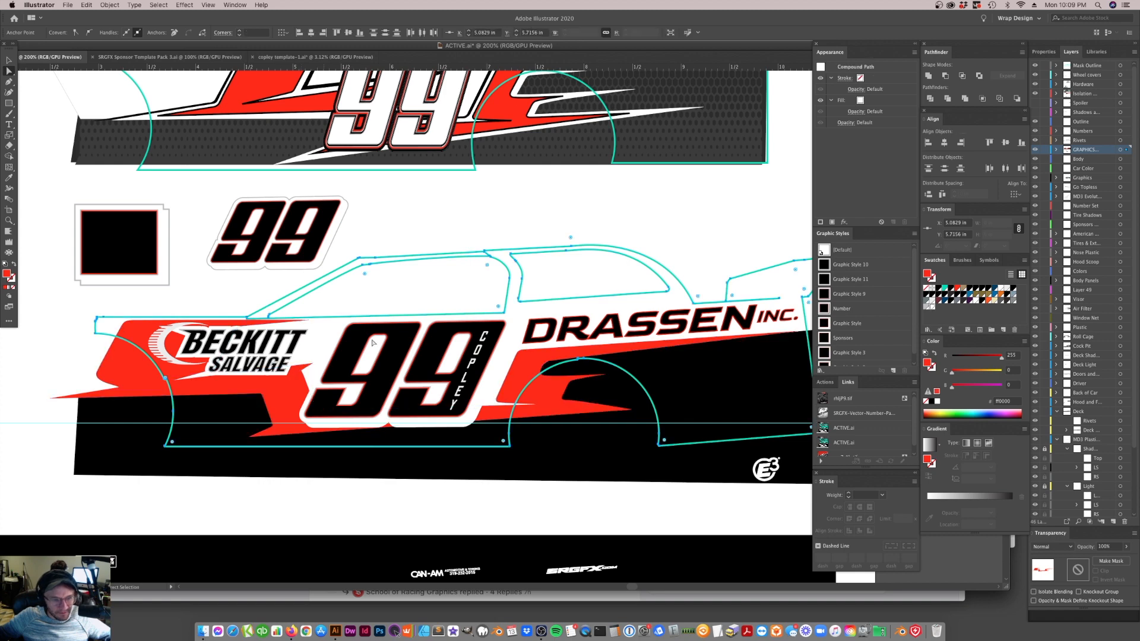
left_click(176, 380)
left_click_drag(174, 381, 215, 372)
left_click(367, 289)
left_click(619, 268)
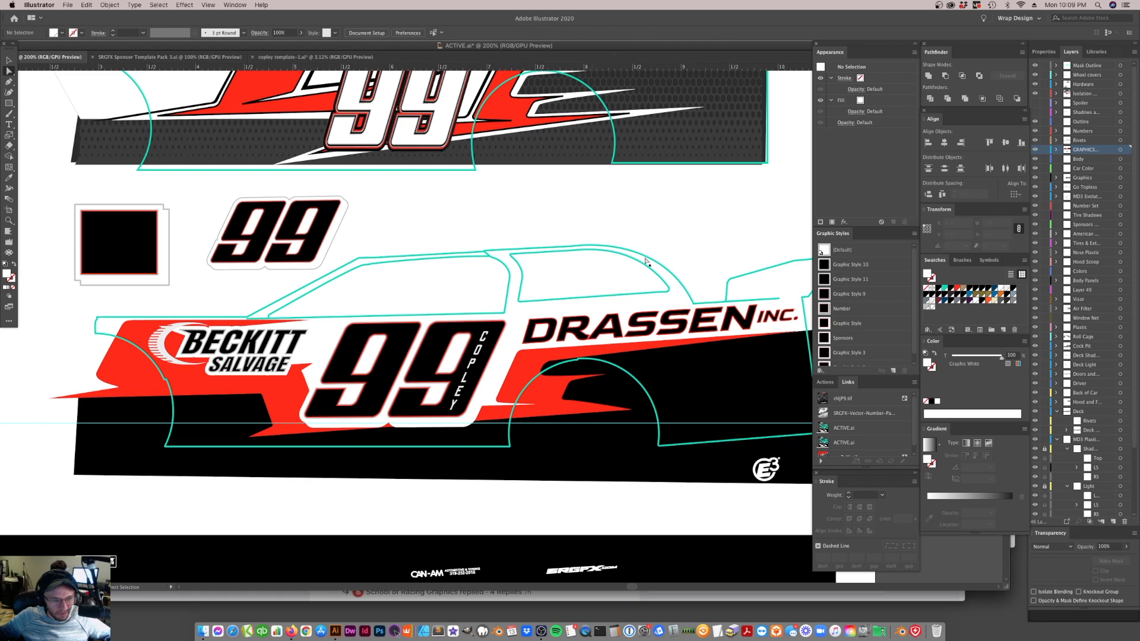
Group the BECKITT SALVAGE lettering with its striped crescent, undoing a trial enlargement of both
key("v")
left_click(284, 334)
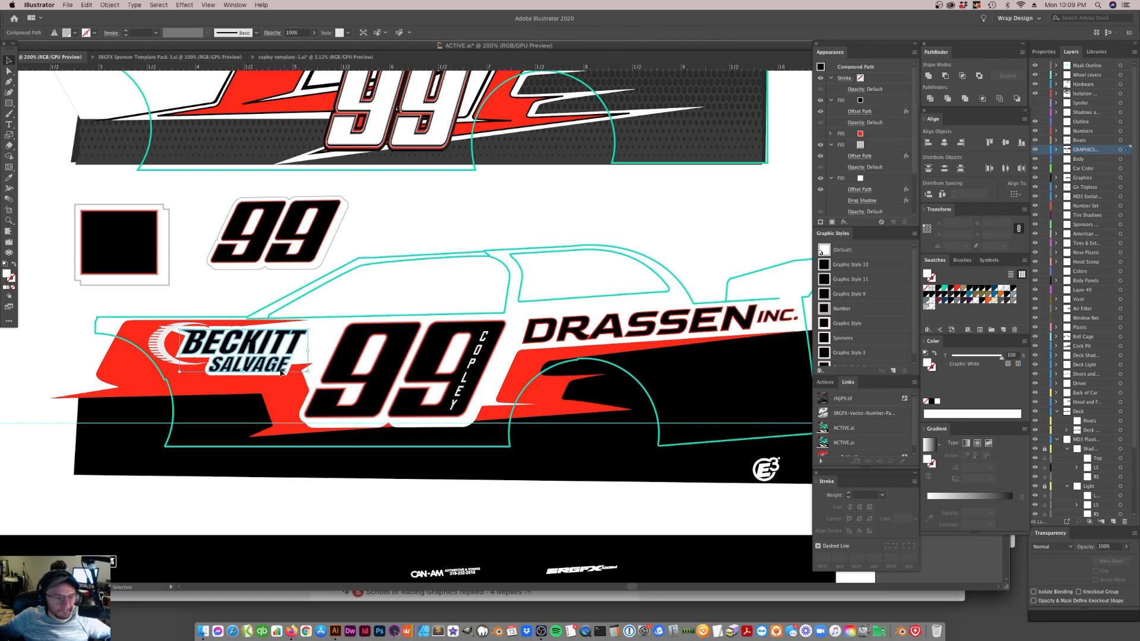
left_click(164, 355, "shift")
left_click_drag(307, 372, 321, 375)
key("super+z")
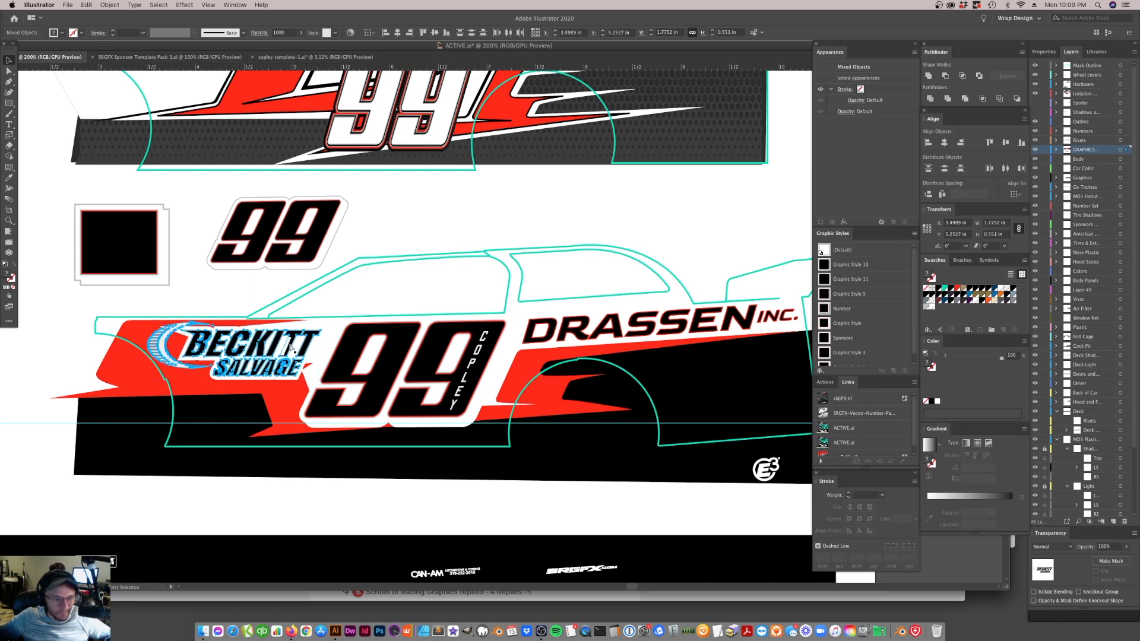
key("super+g")
Try enlarging the grouped BECKITT SALVAGE logo toward the 99 and undo the scaling
left_click_drag(307, 371, 272, 375)
key("a")
left_click(359, 311)
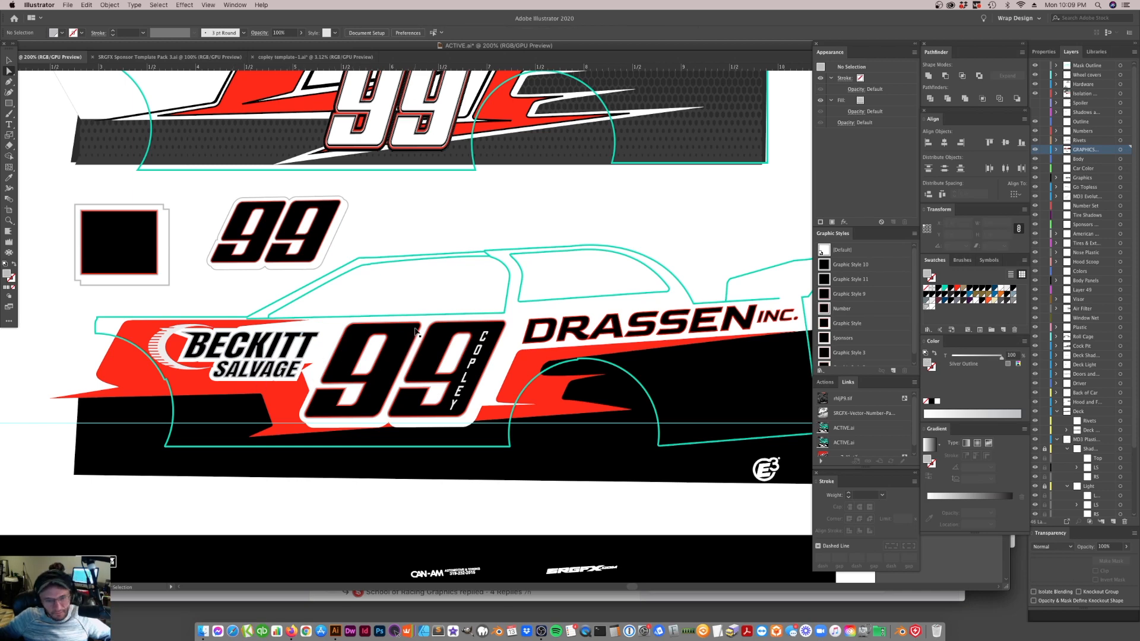
key("super+z")
key("super+z")
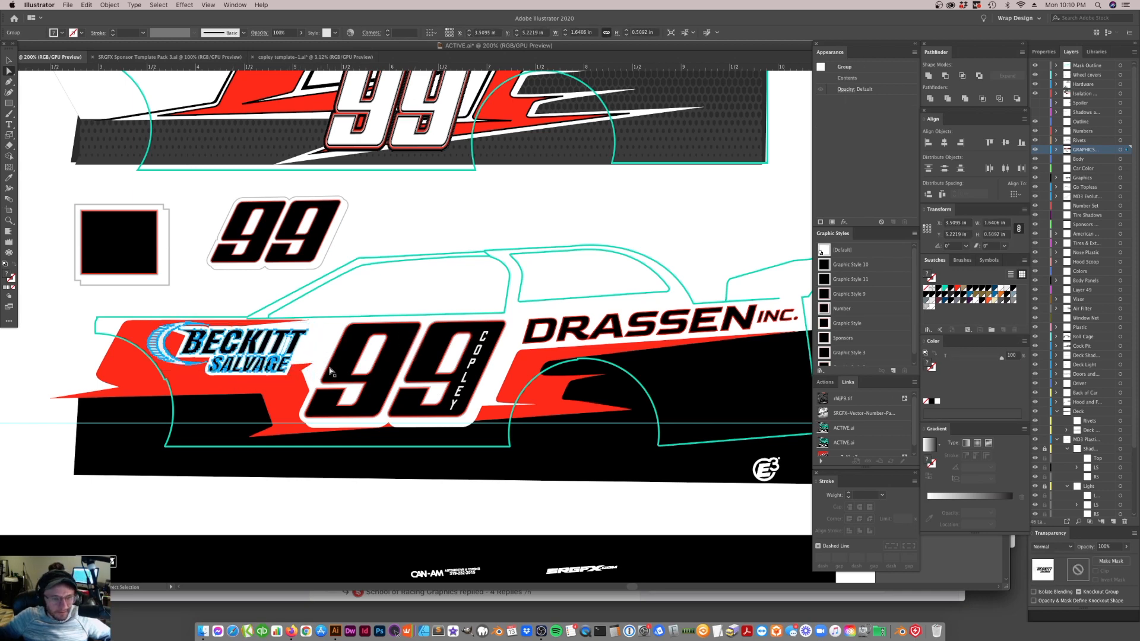
Turn on the hidden bottommost silver fill in the appearance of the large 99 on the car side
left_click(358, 382)
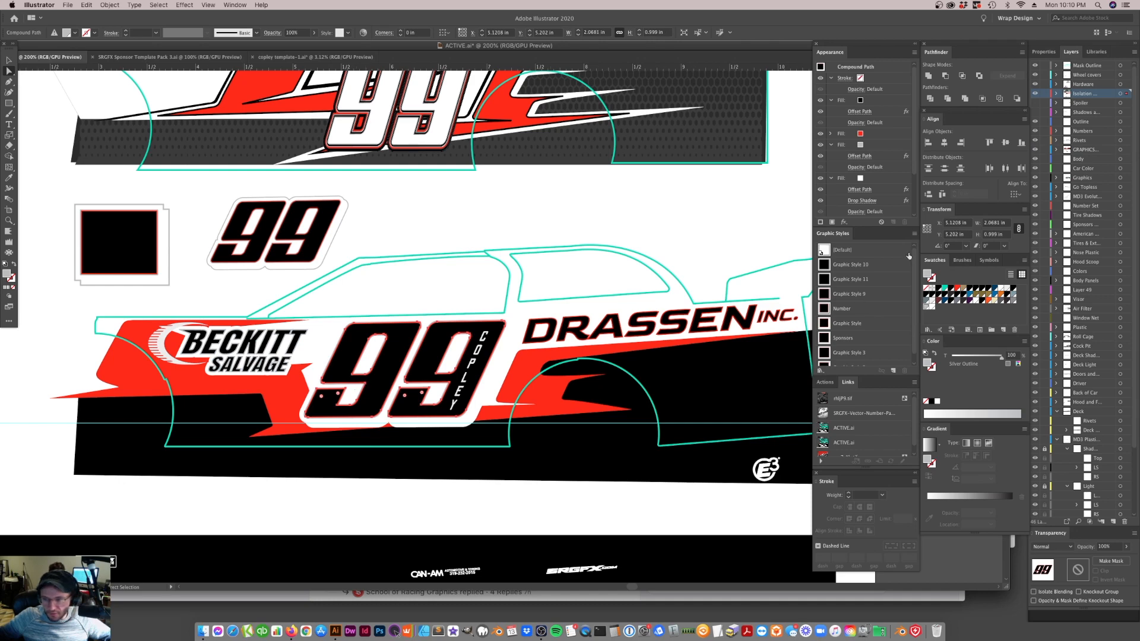
scroll(885, 199, "down", 3)
left_click(821, 168)
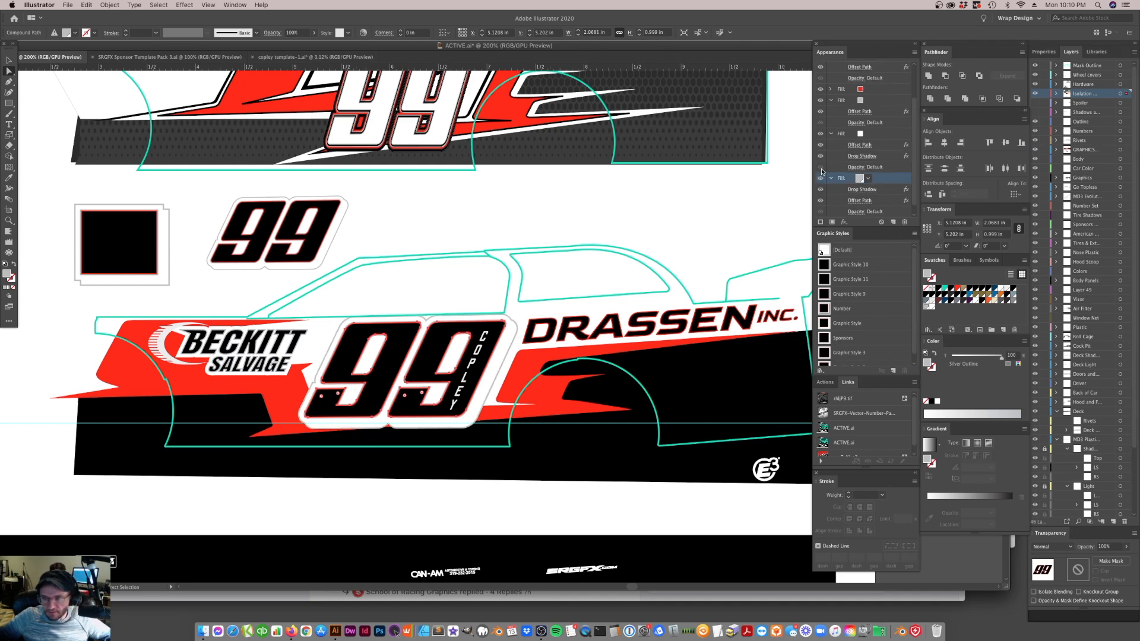
left_click(420, 267)
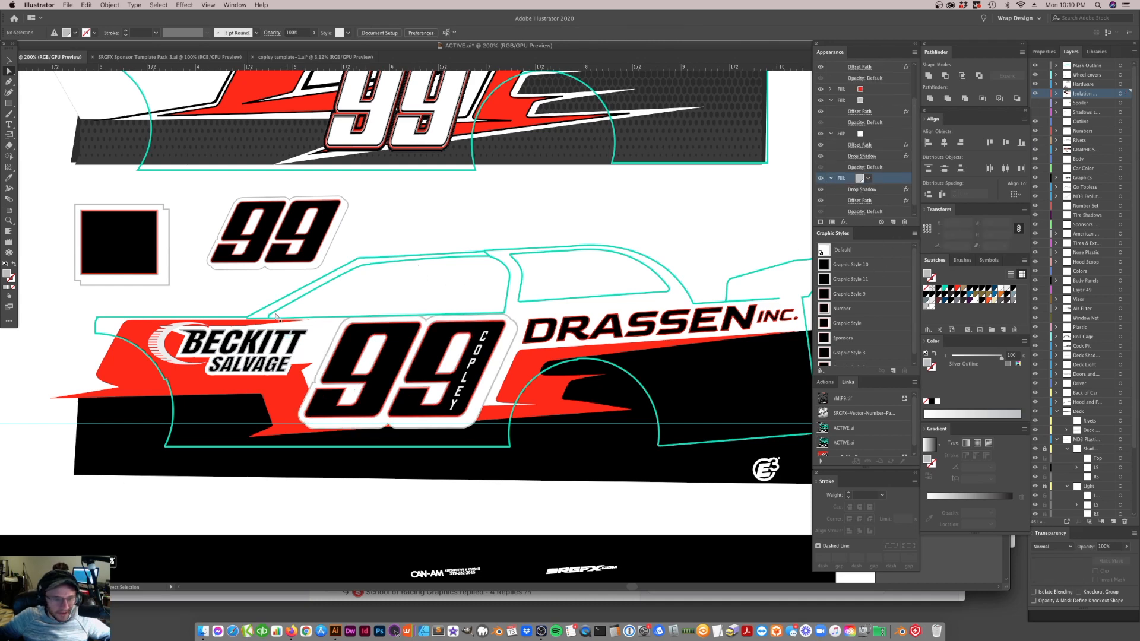
Inside the BECKITT SALVAGE group, turn on the lettering's hidden bottommost silver fill and leave isolation mode
key("v")
left_click(263, 345)
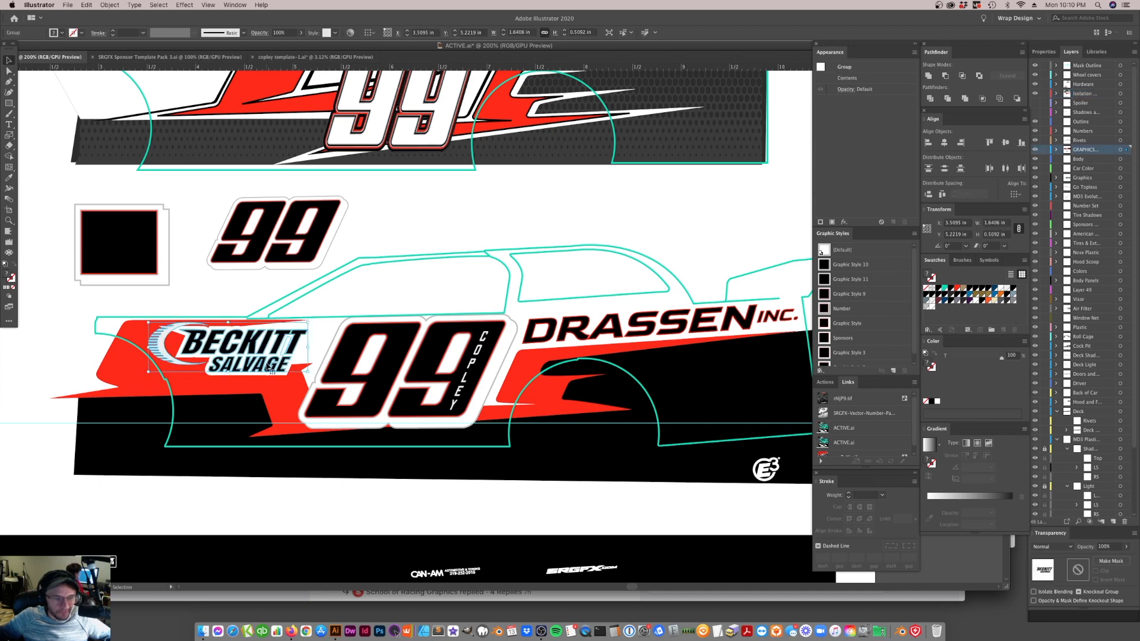
double_click(269, 364)
scroll(850, 183, "down", 3)
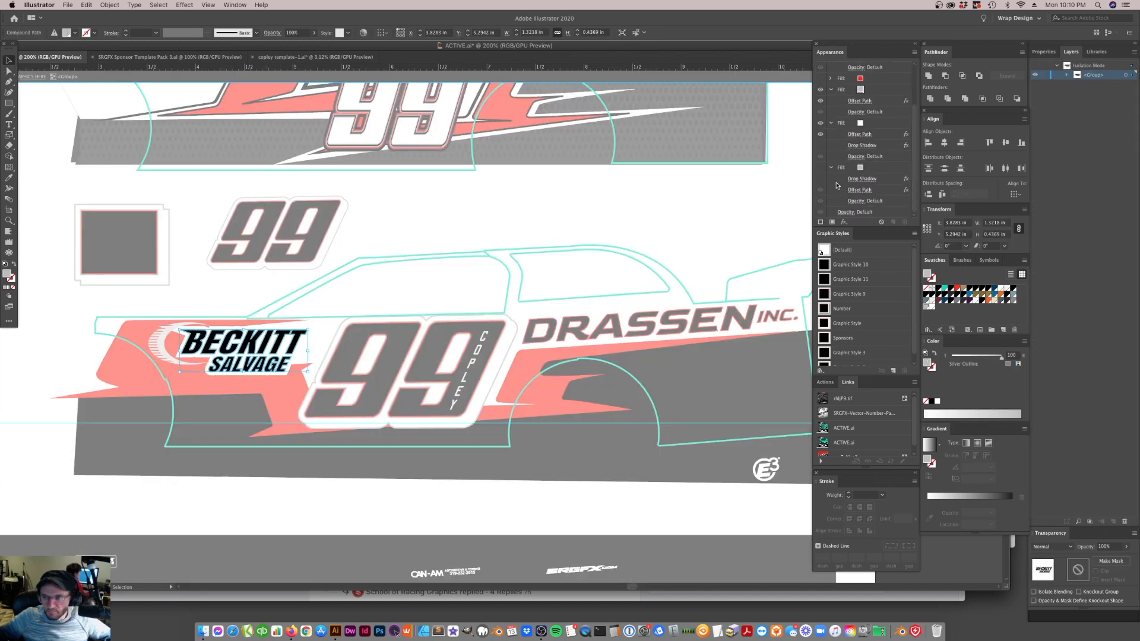
left_click(823, 170)
scroll(822, 171, "up", 1)
left_click(458, 265)
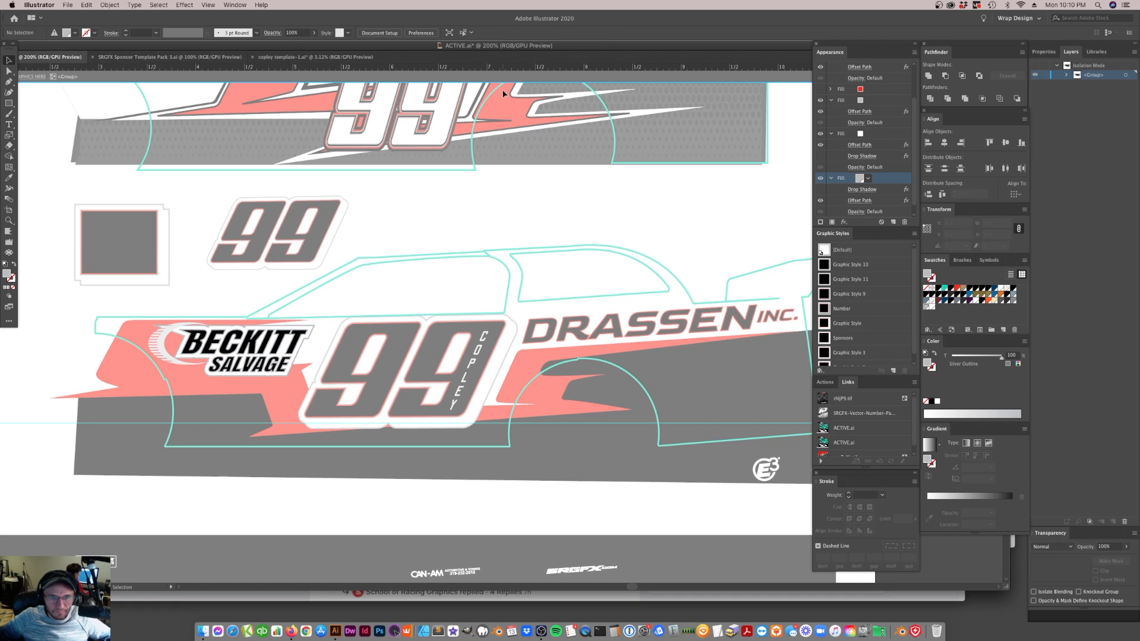
left_click(512, 78)
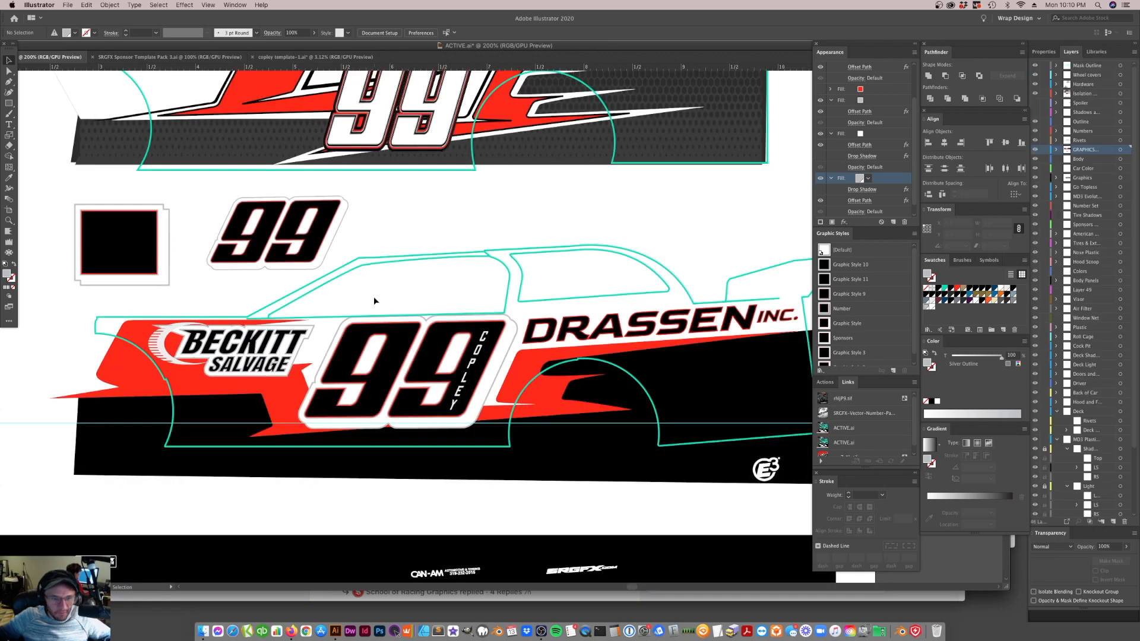
Save the appearance of the loose 99 above the car as a graphic style and apply it to the DRASSEN INC. lettering
left_click(230, 357)
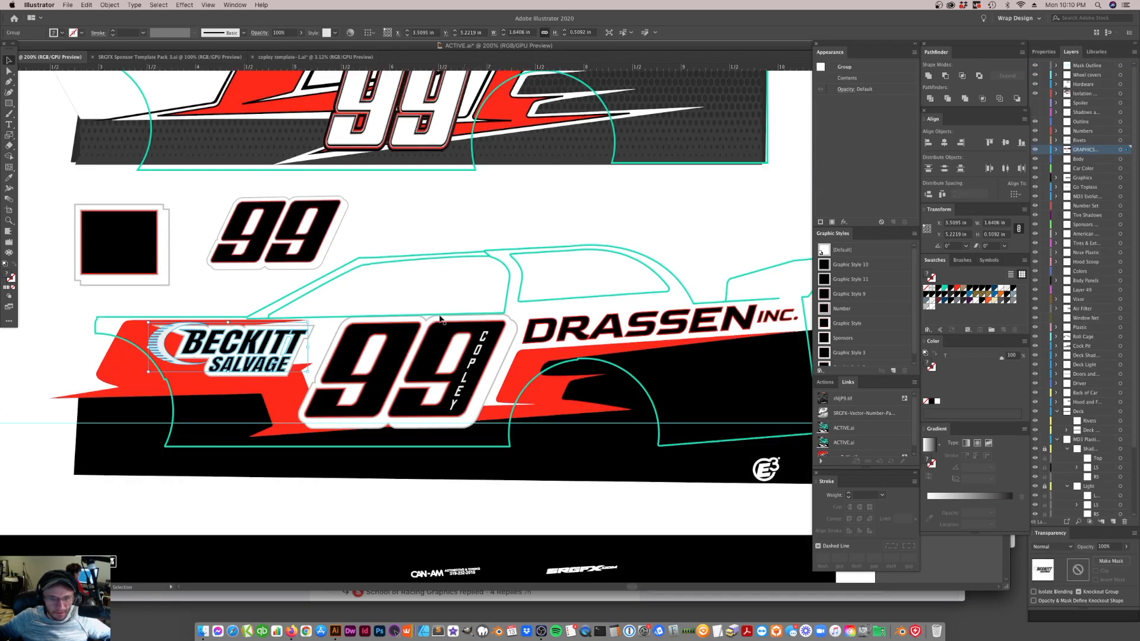
left_click_drag(313, 235, 862, 313)
left_click(712, 324)
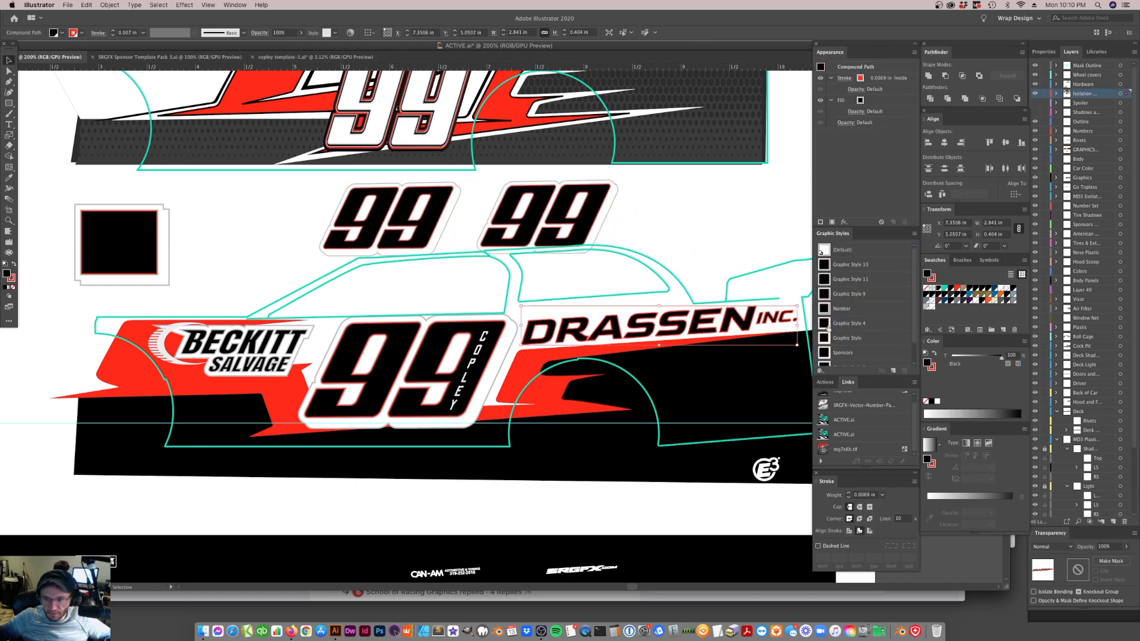
left_click(825, 323)
left_click(653, 335)
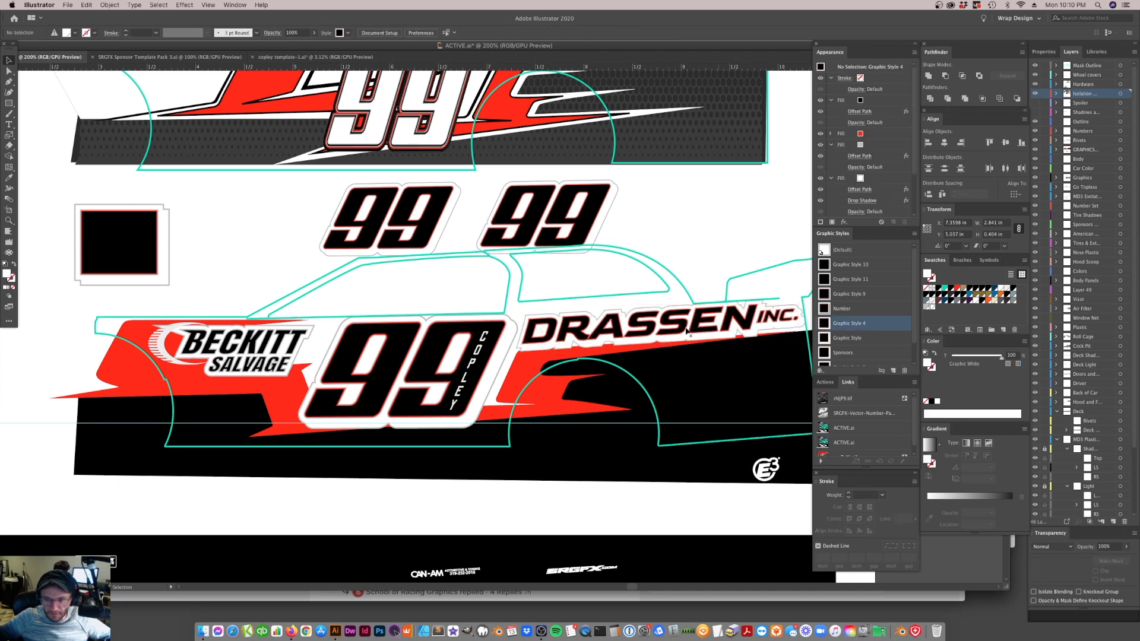
Delete the Drop Shadow effects from the white and bottommost silver fills of the DRASSEN INC. lettering
left_click(653, 335)
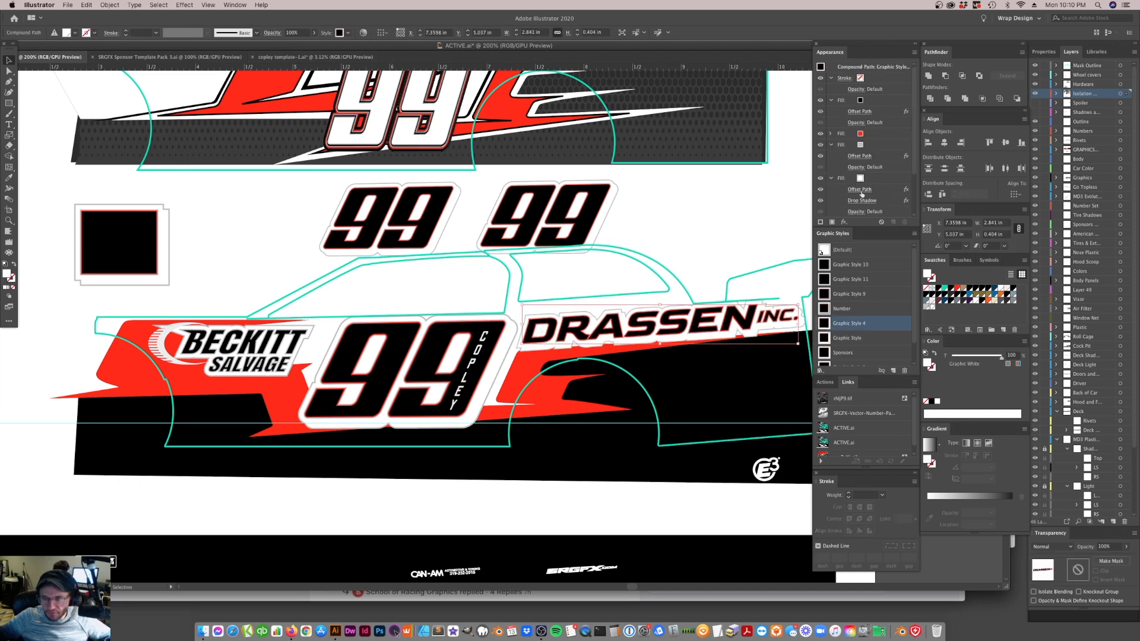
scroll(882, 191, "down", 2)
left_click_drag(882, 180, 904, 221)
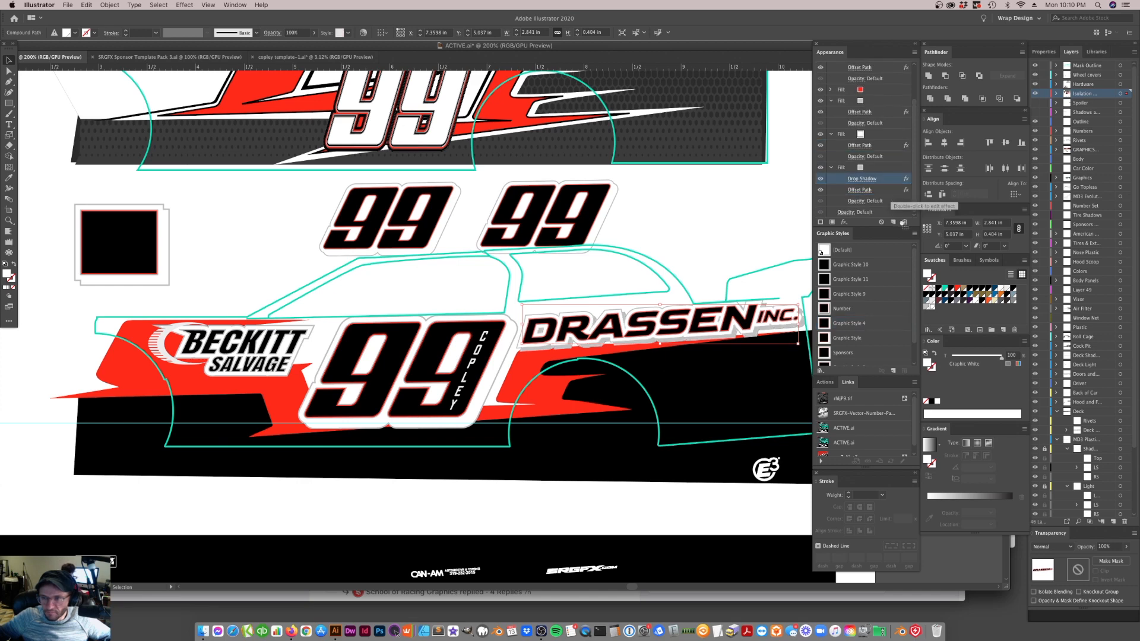
left_click(905, 221)
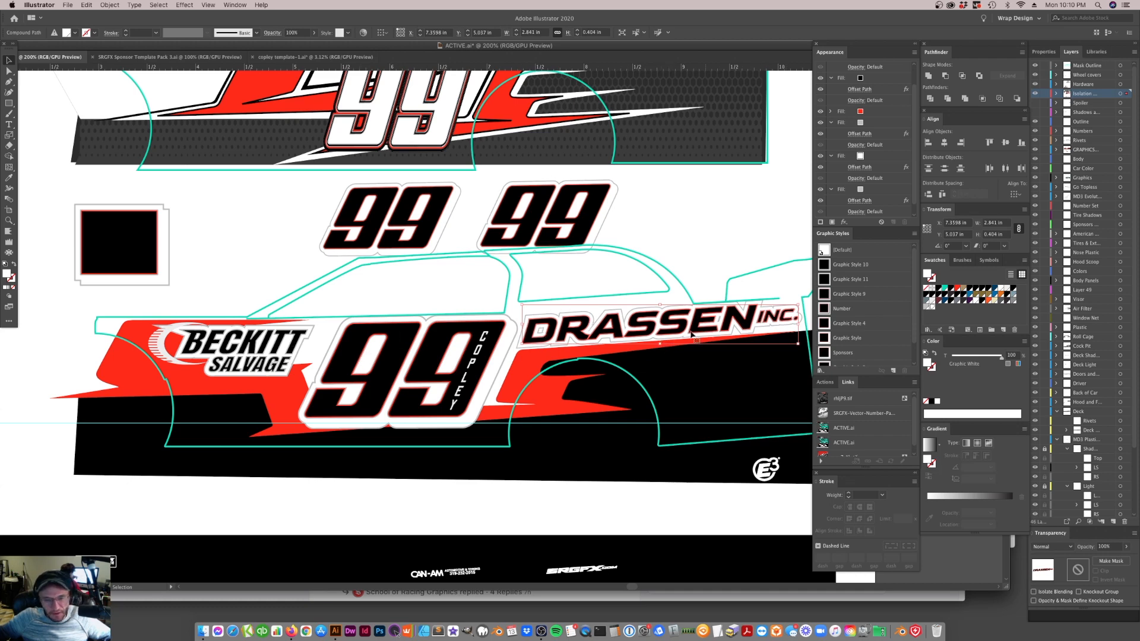
Set the Offset Path of the DRASSEN INC. lettering's bottommost silver fill to 3.5px after trying .5px
left_click(866, 202)
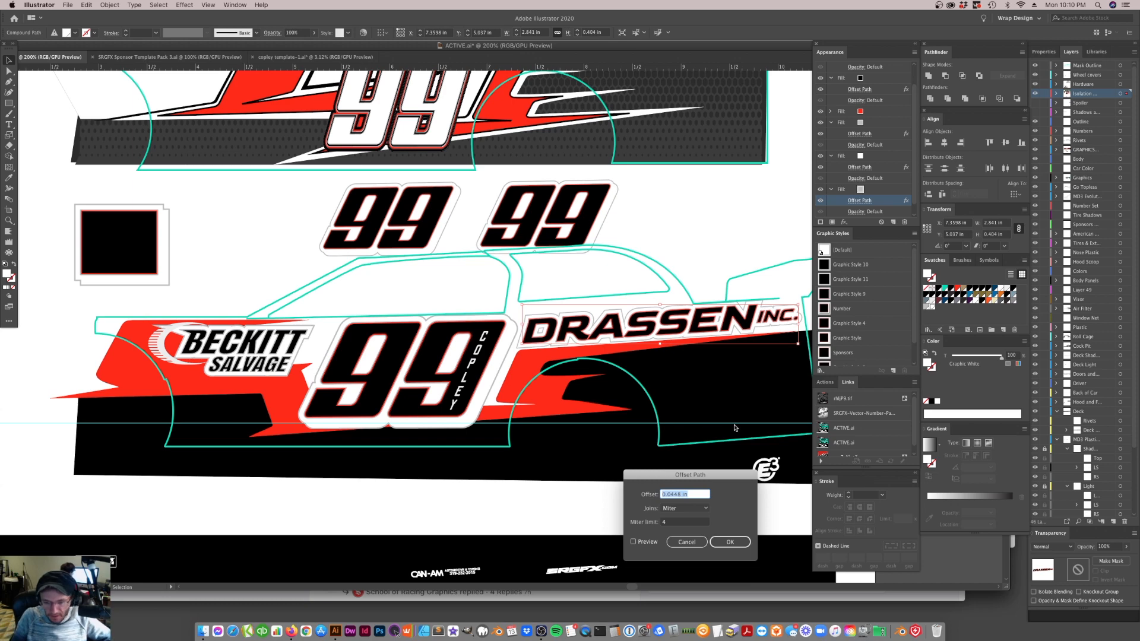
type(".5px")
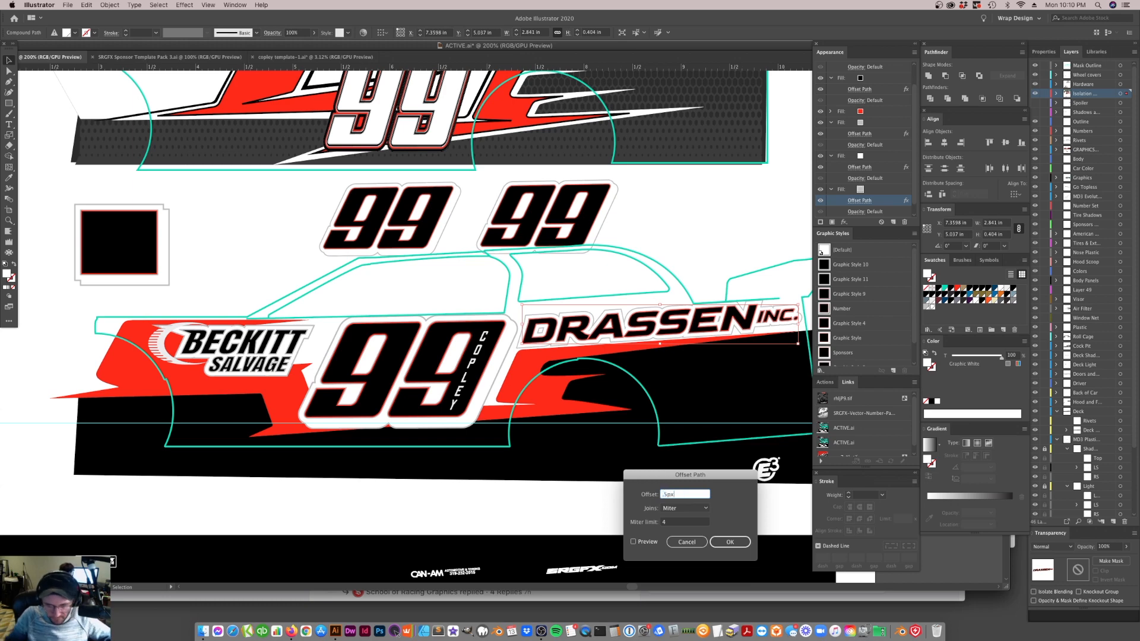
left_click(633, 542)
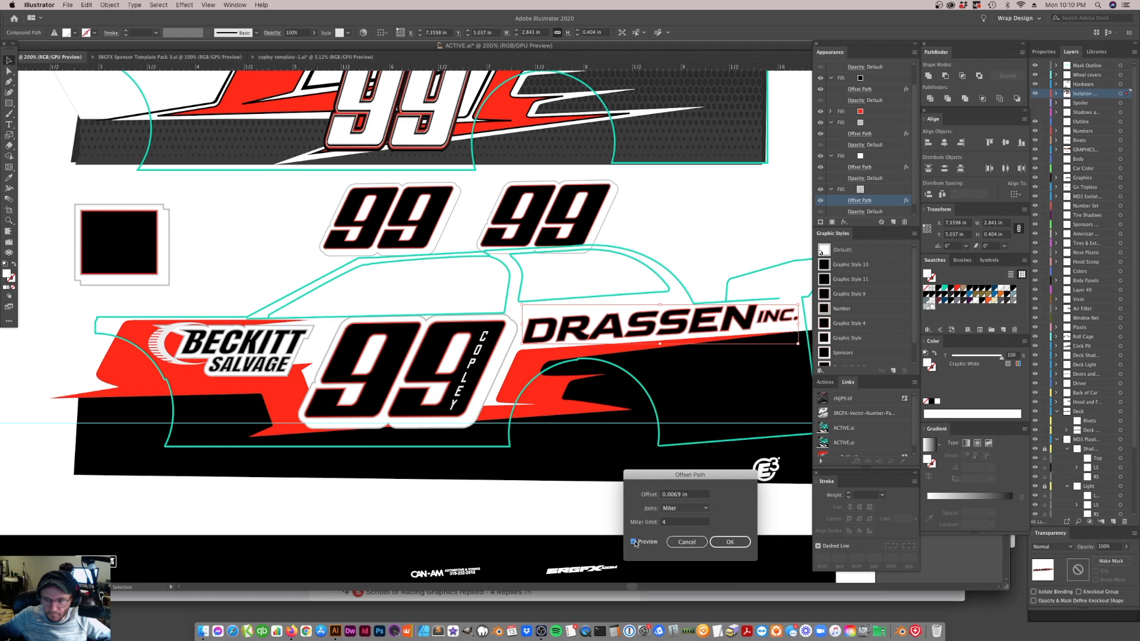
triple_click(686, 499)
type("3.5px")
left_click(634, 542)
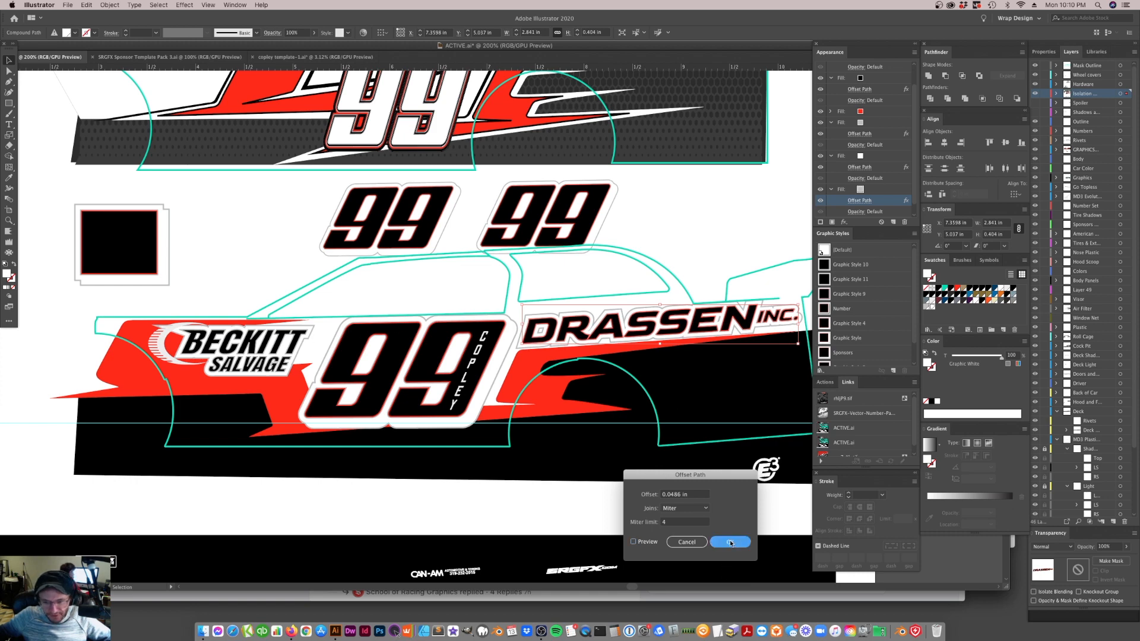
key("Return")
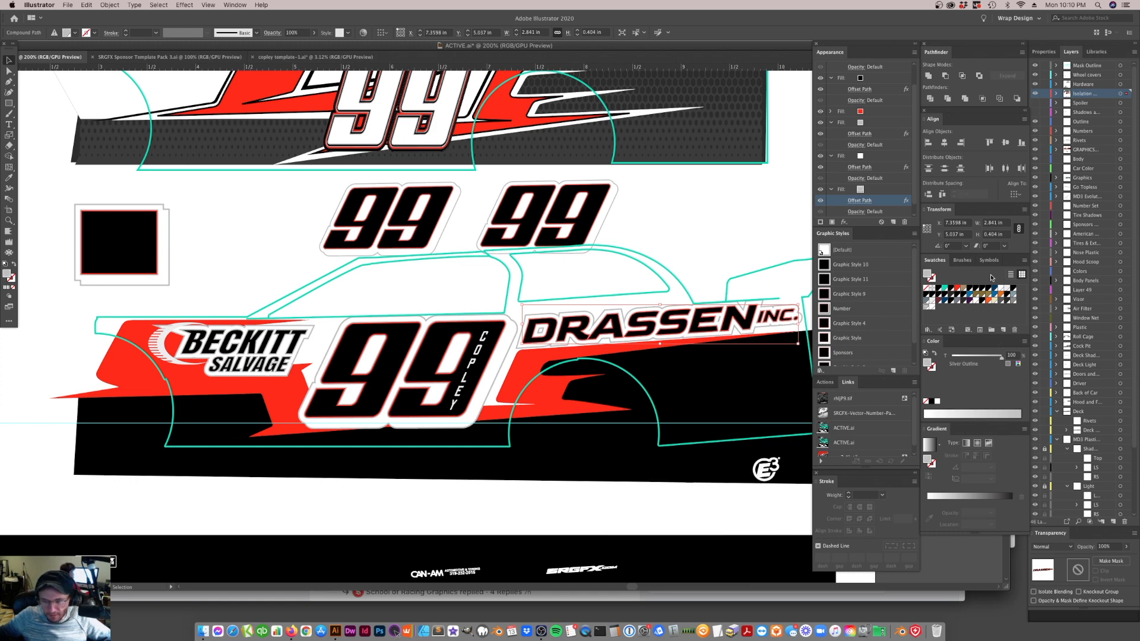
Lighten the global Silver Outline swatch to 15% K with preview on, and deselect the lettering
double_click(926, 308)
left_click_drag(773, 467, 766, 466)
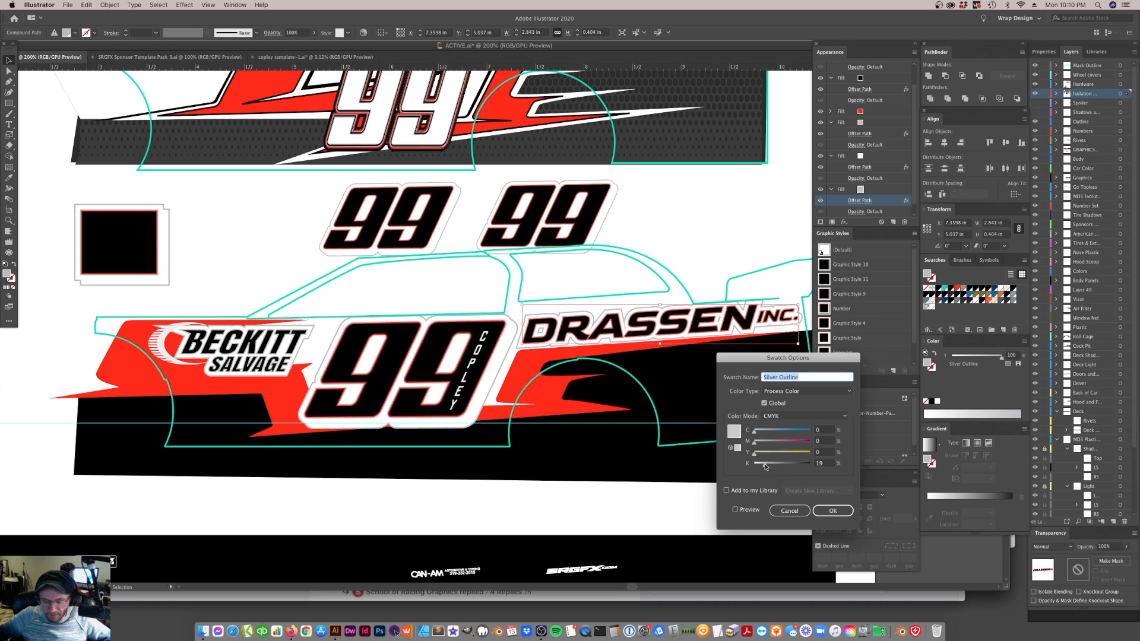
left_click(740, 510)
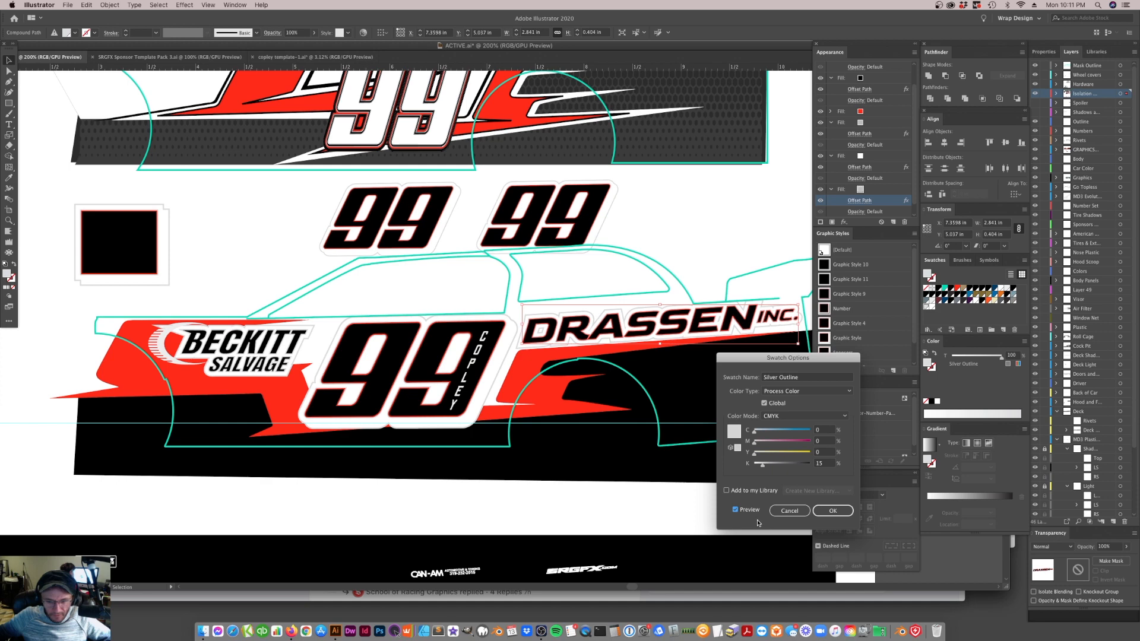
left_click(833, 510)
left_click(601, 500)
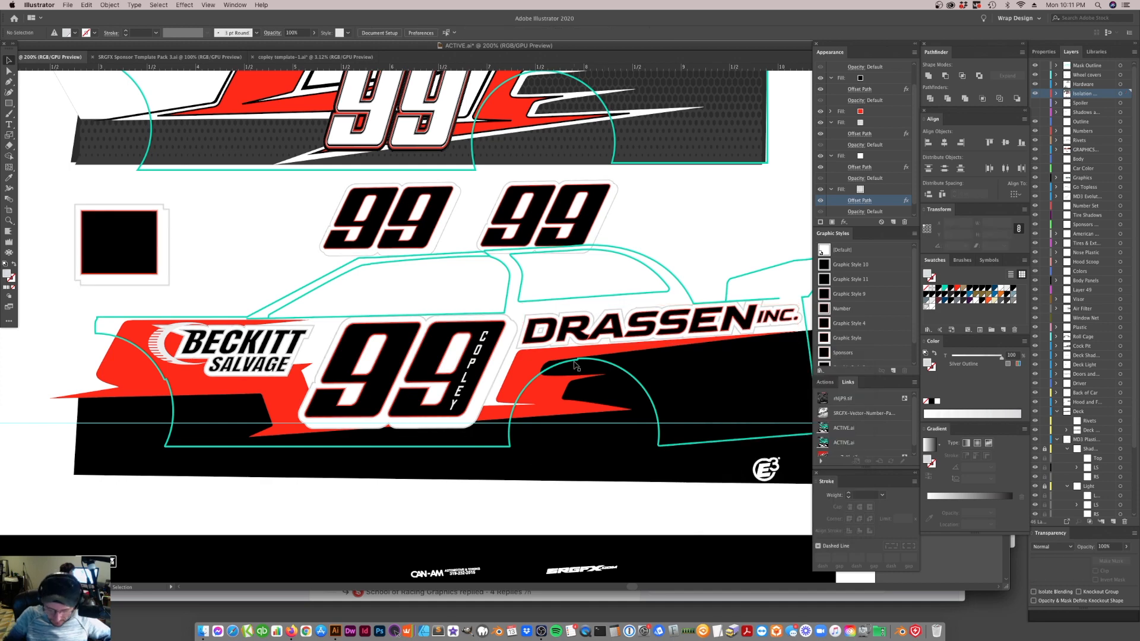
key("super+minus")
key("super+minus")
left_click(519, 364)
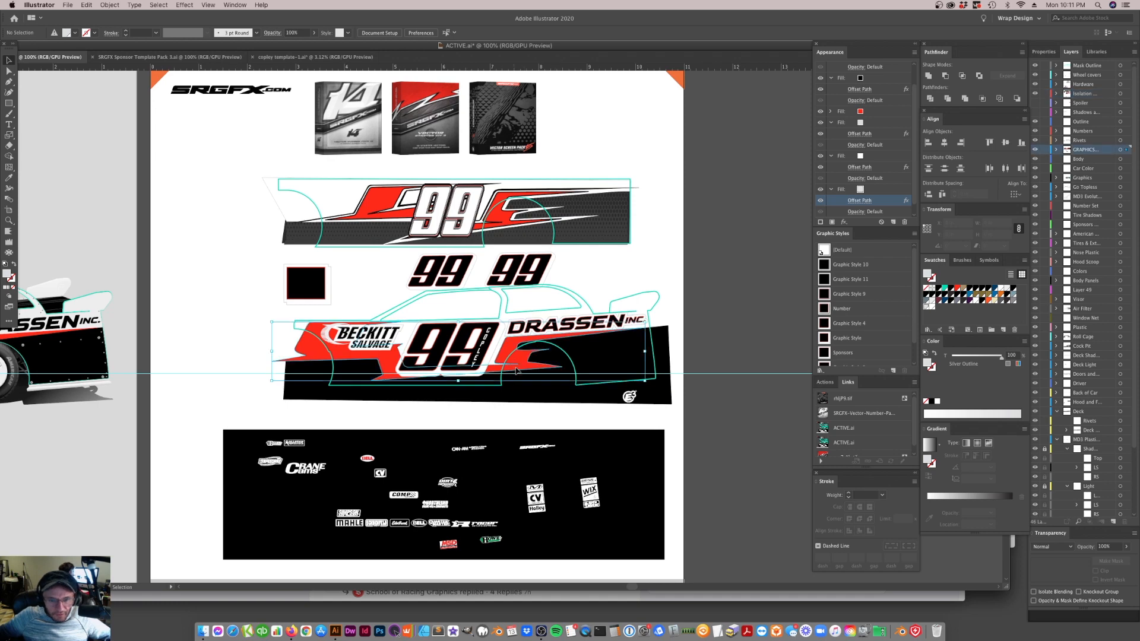
left_click(528, 368)
left_click(532, 370)
left_click(9, 220)
left_click(502, 328)
left_click(441, 361)
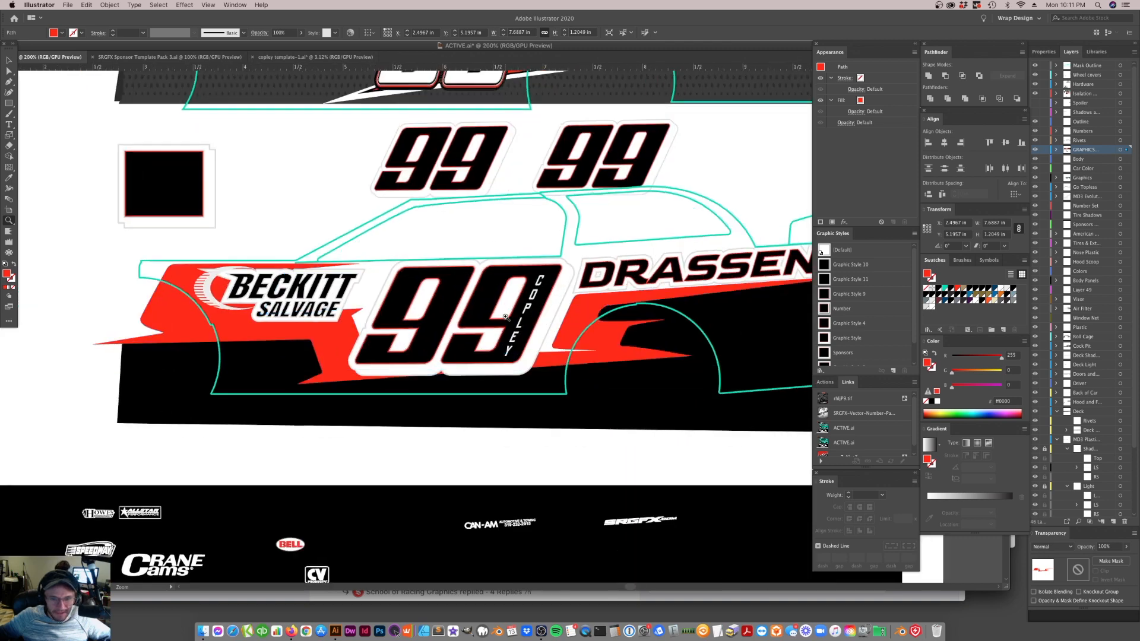
left_click_drag(506, 318, 574, 305)
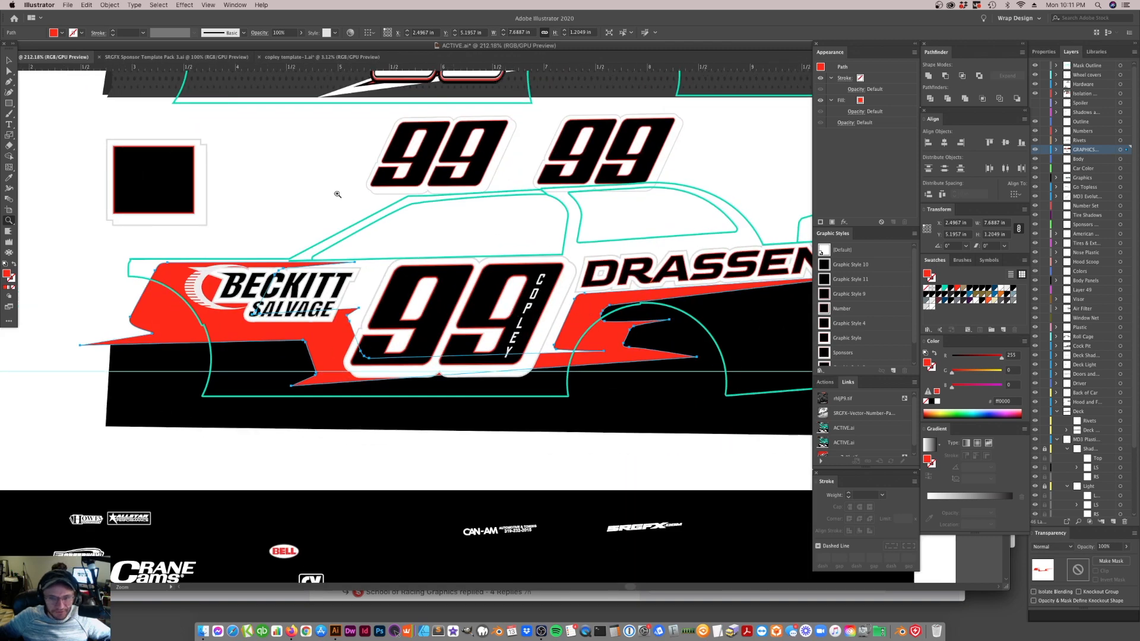
key("v")
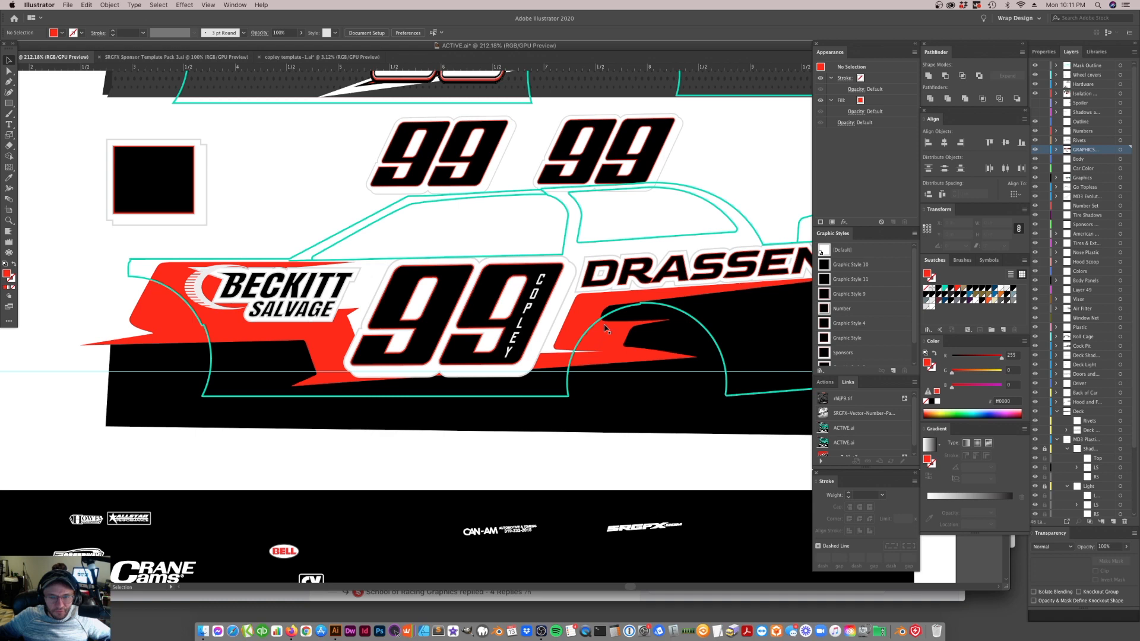
left_click(569, 324)
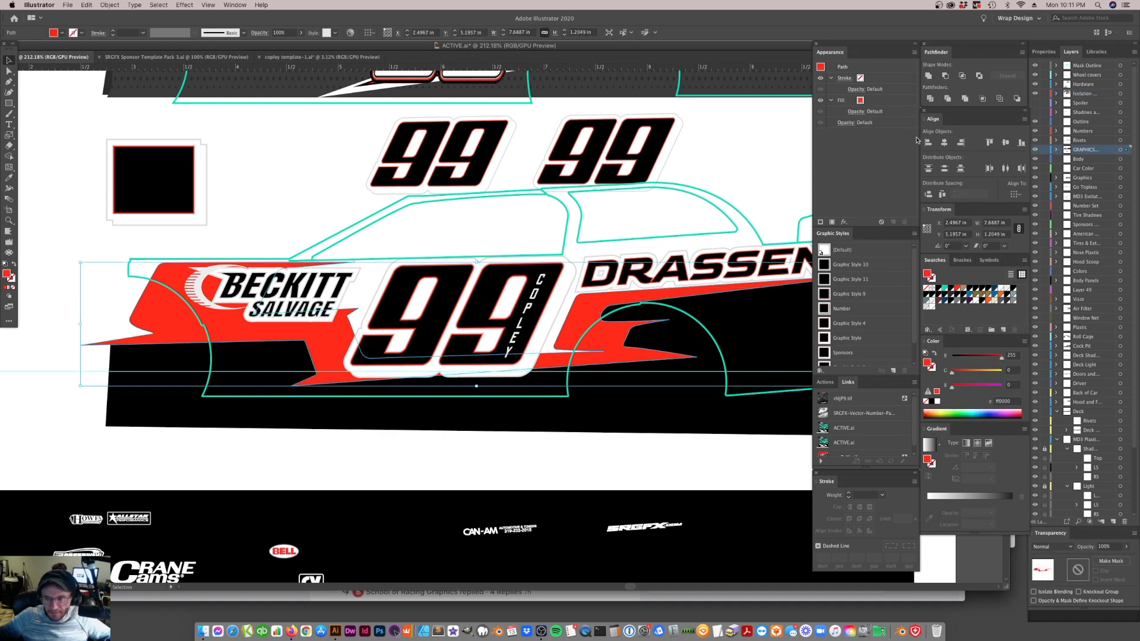
left_click(878, 102)
left_click(893, 221)
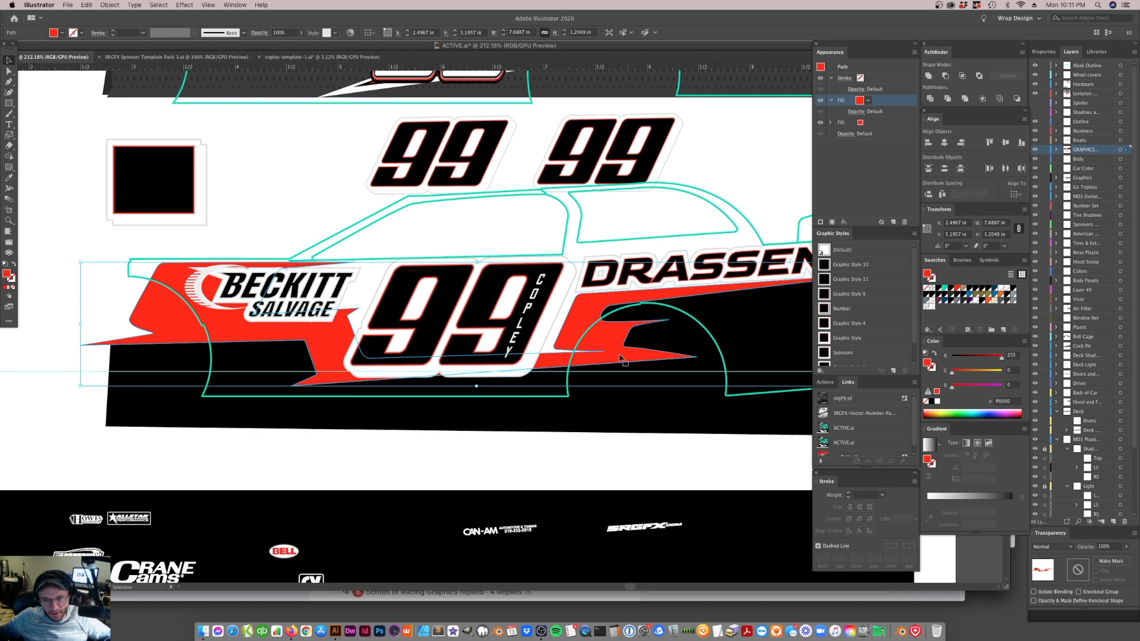
key("super+z")
Duplicate the red stripe path within the GRAPHICS layer, placing the copy behind the original
left_click(641, 453)
left_click(610, 347)
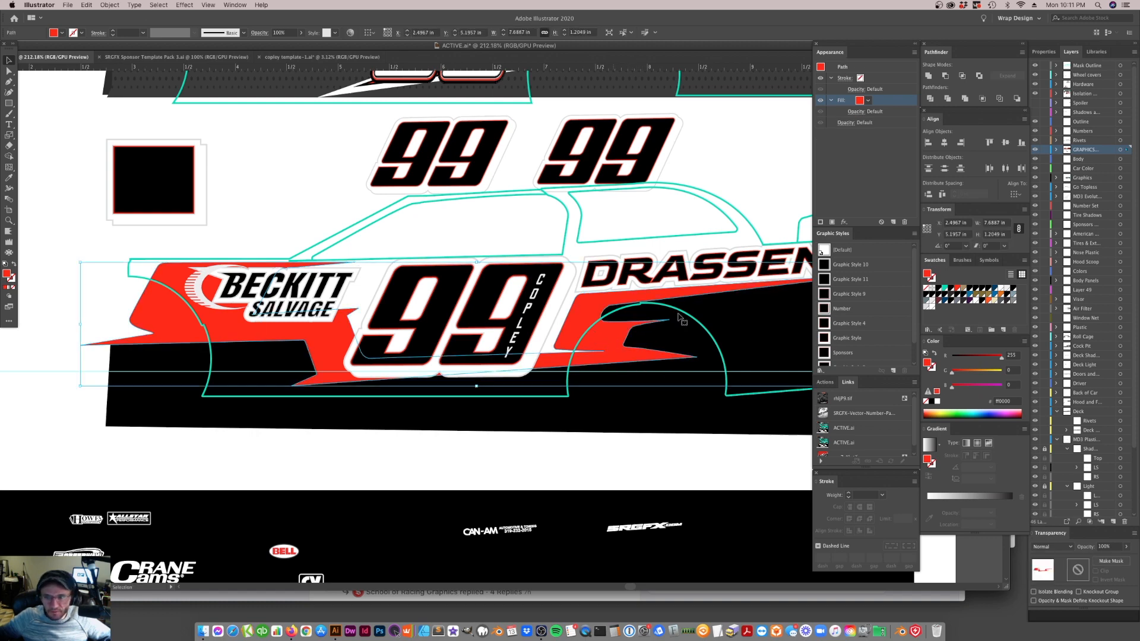
scroll(1093, 163, "down", 4)
scroll(1103, 296, "up", 4)
left_click(1057, 151)
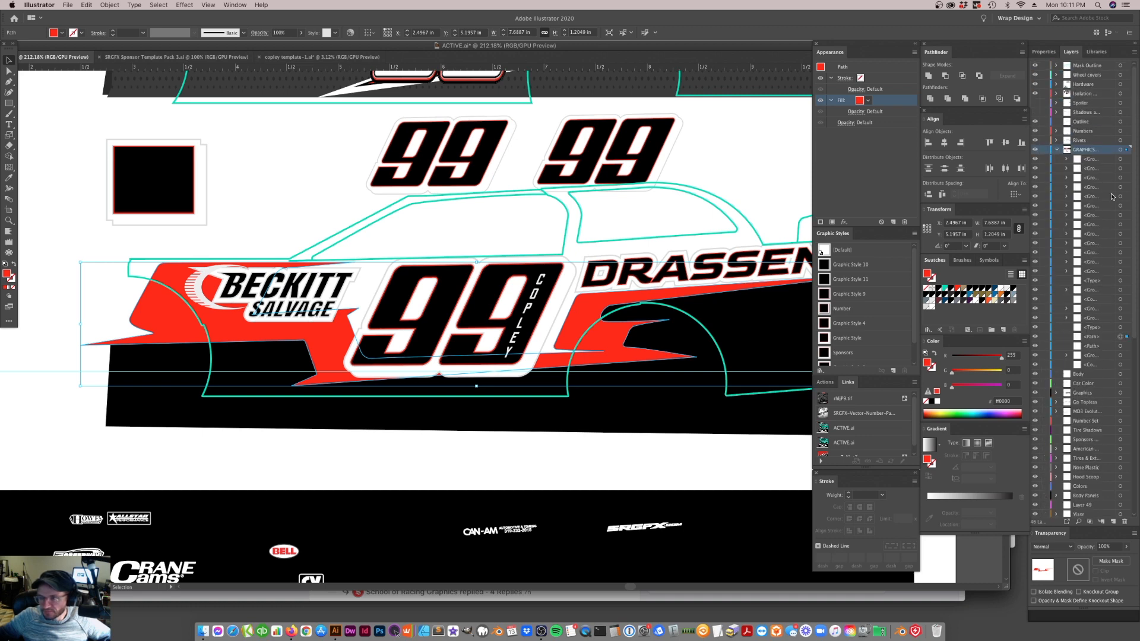
left_click_drag(1091, 336, 1105, 361)
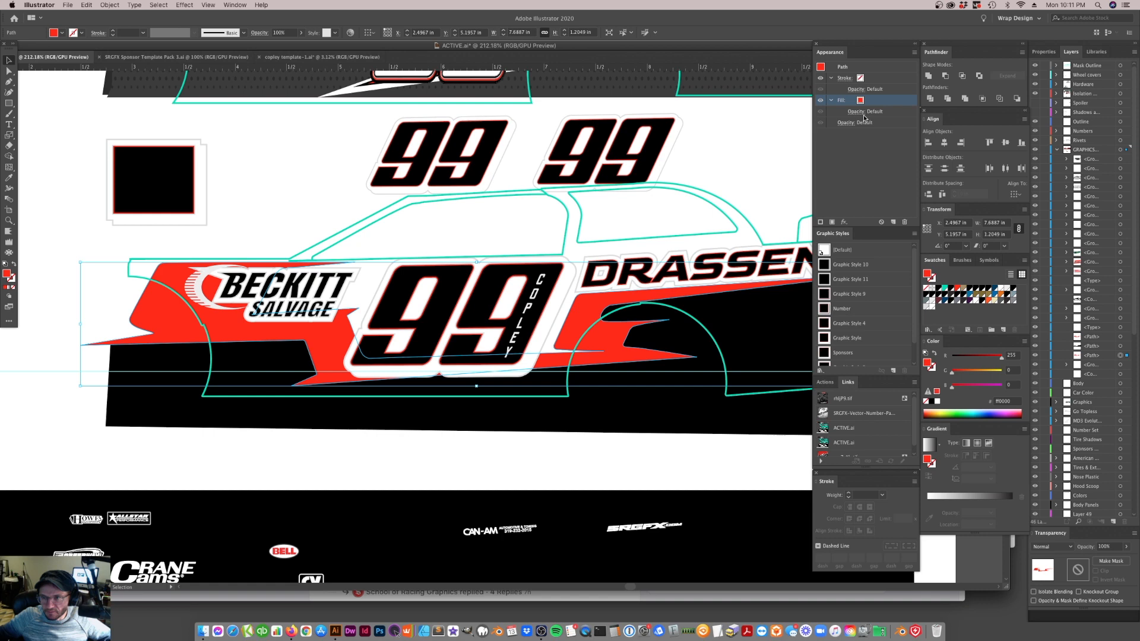
Fill the rear stripe copy with the Silver Outline swatch and add a 1px Offset Path effect with preview on
left_click(927, 307)
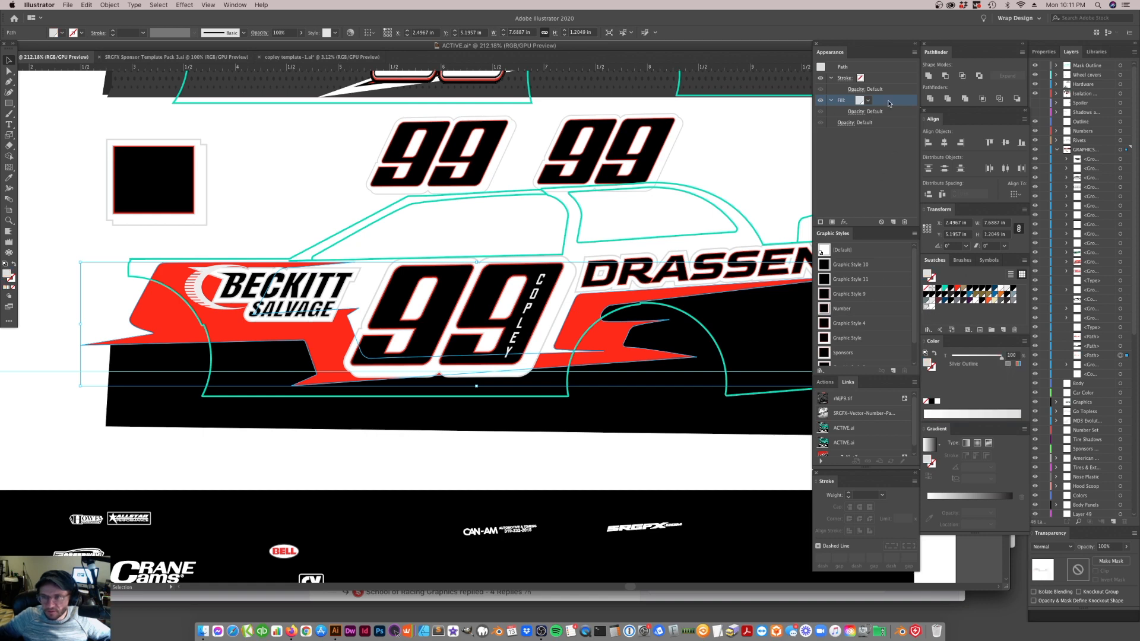
left_click(183, 6)
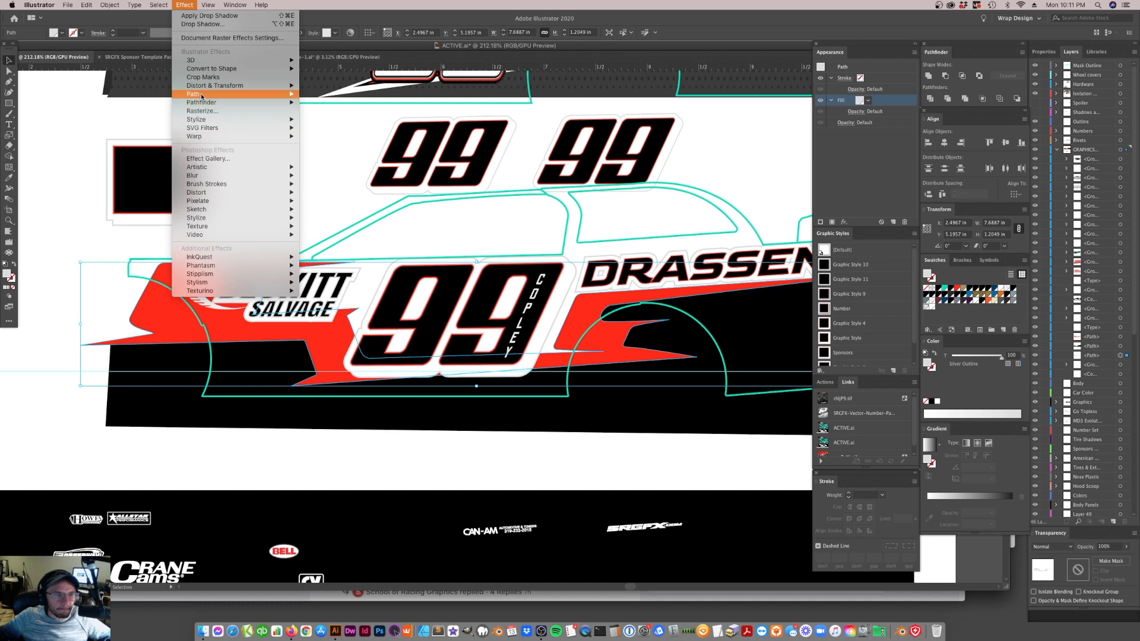
mouse_move(202, 95)
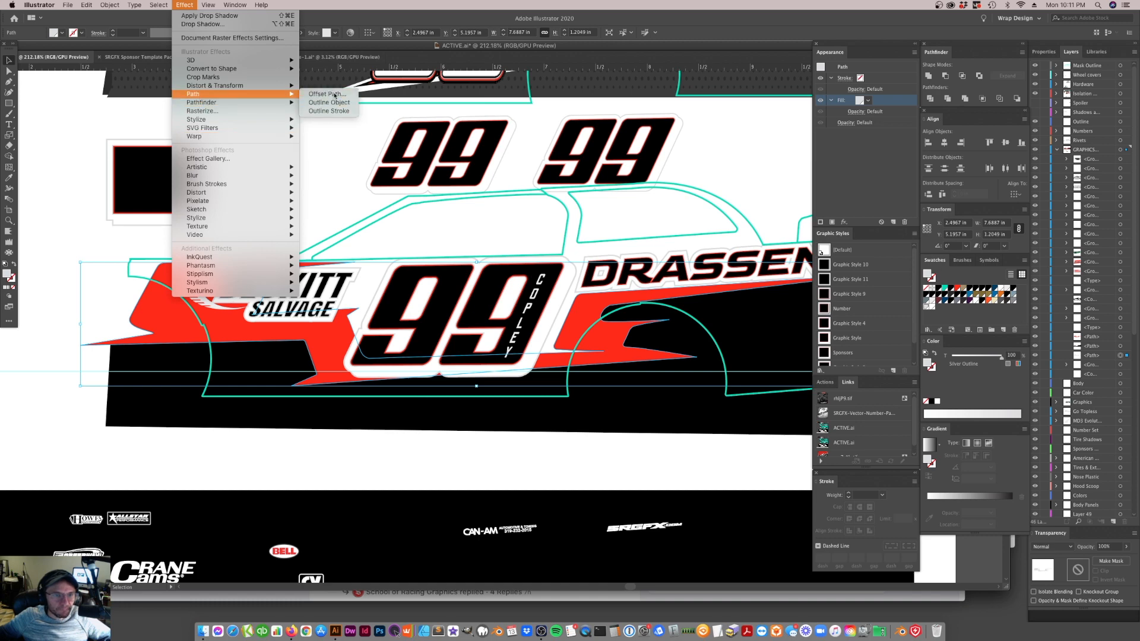
left_click(328, 94)
type("1px")
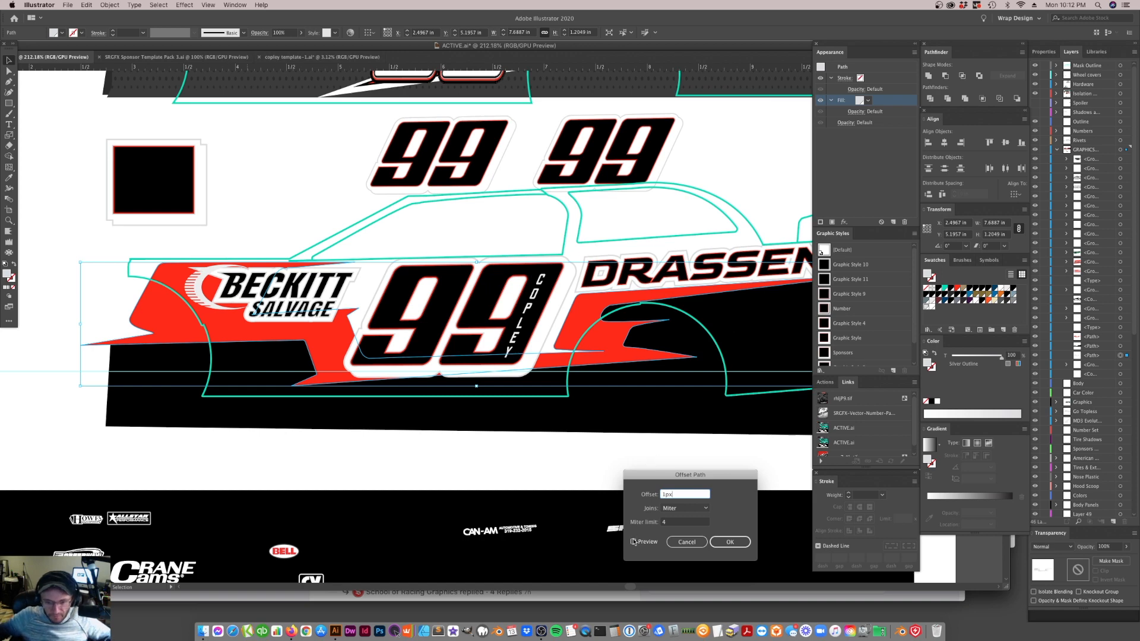
left_click(633, 542)
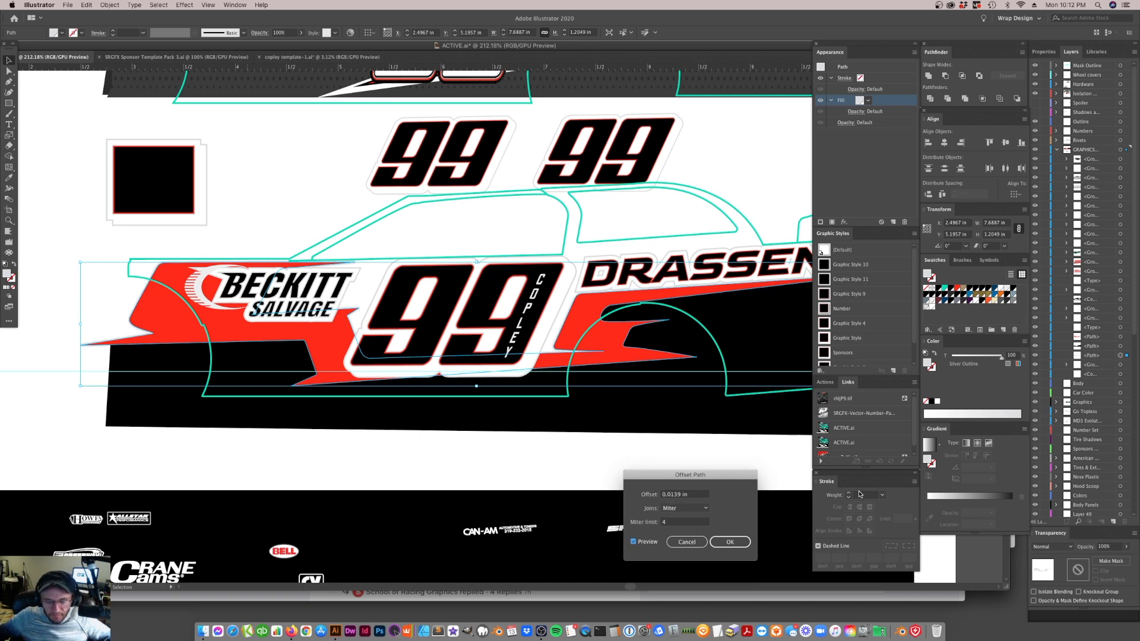
left_click(730, 542)
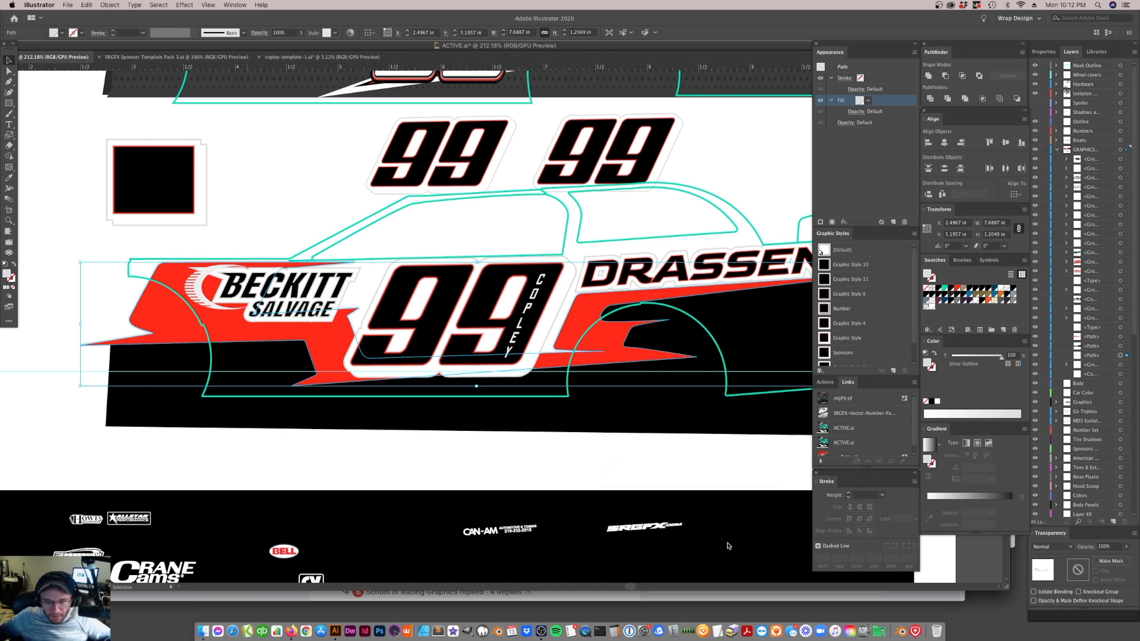
left_click(572, 354)
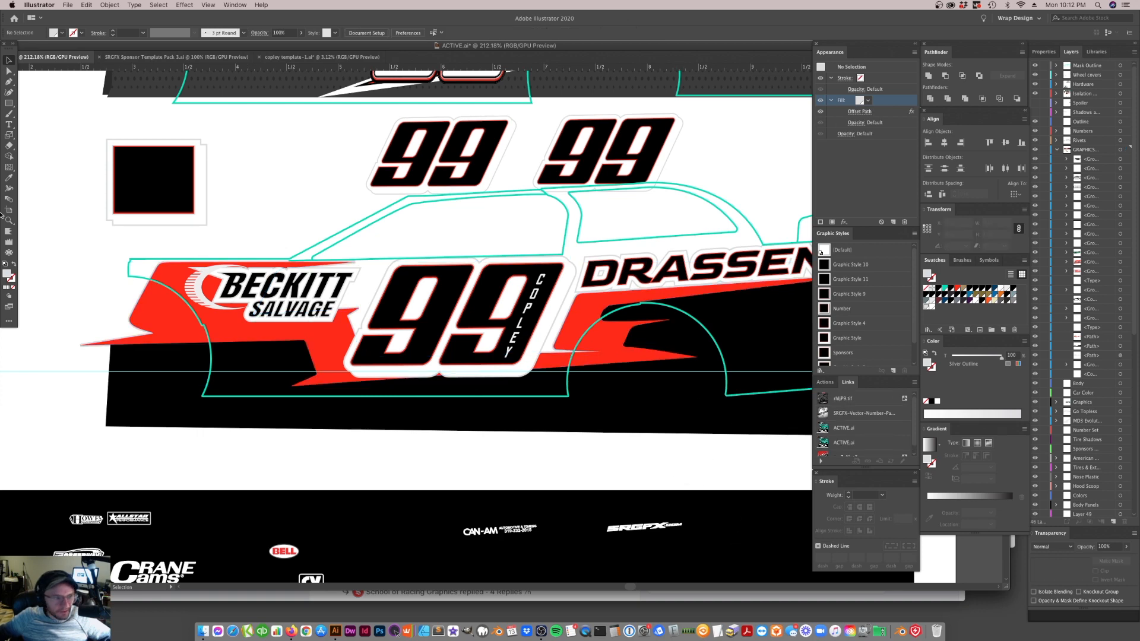
Lock the red stripe and set the miter limit of the silver copy's Offset Path effect to 100
left_click(8, 221)
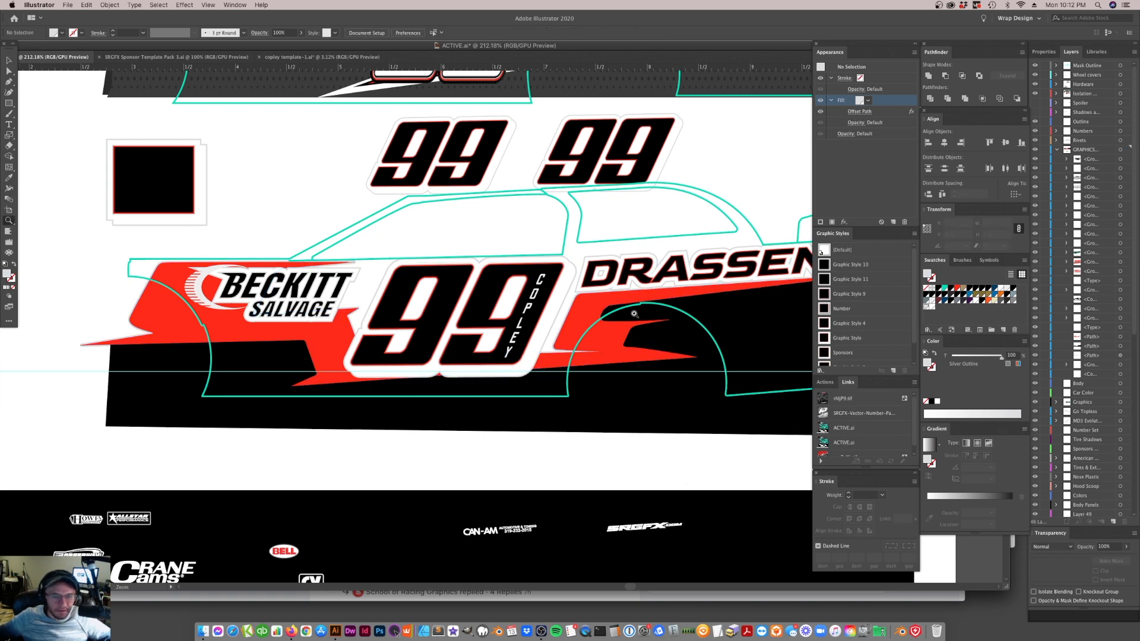
left_click(571, 320)
left_click(480, 350)
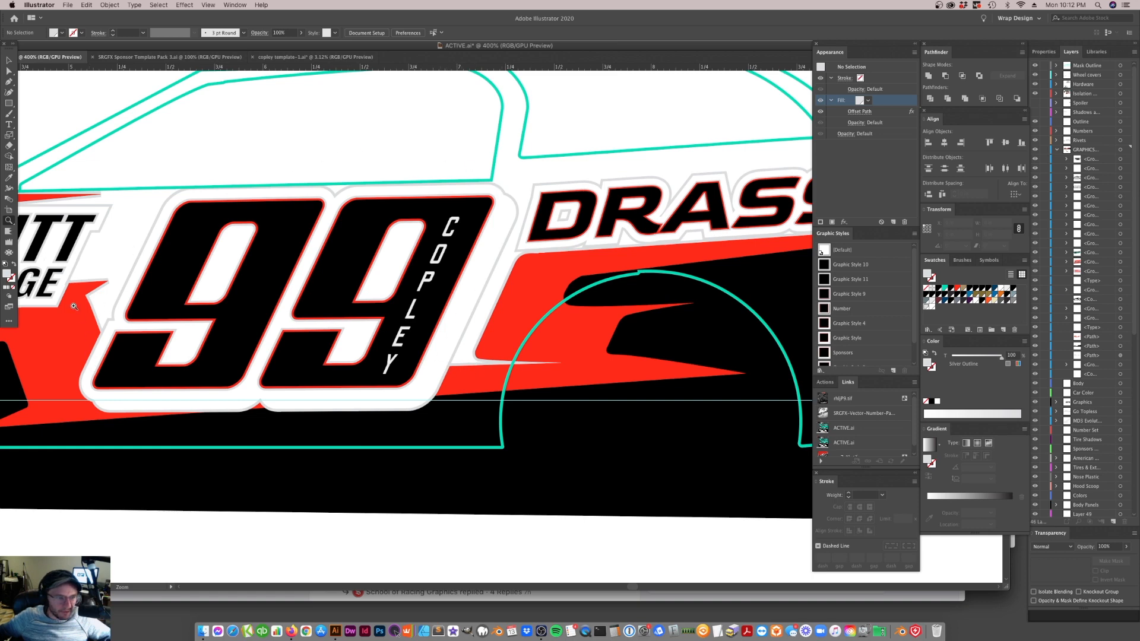
key("a")
left_click(93, 318)
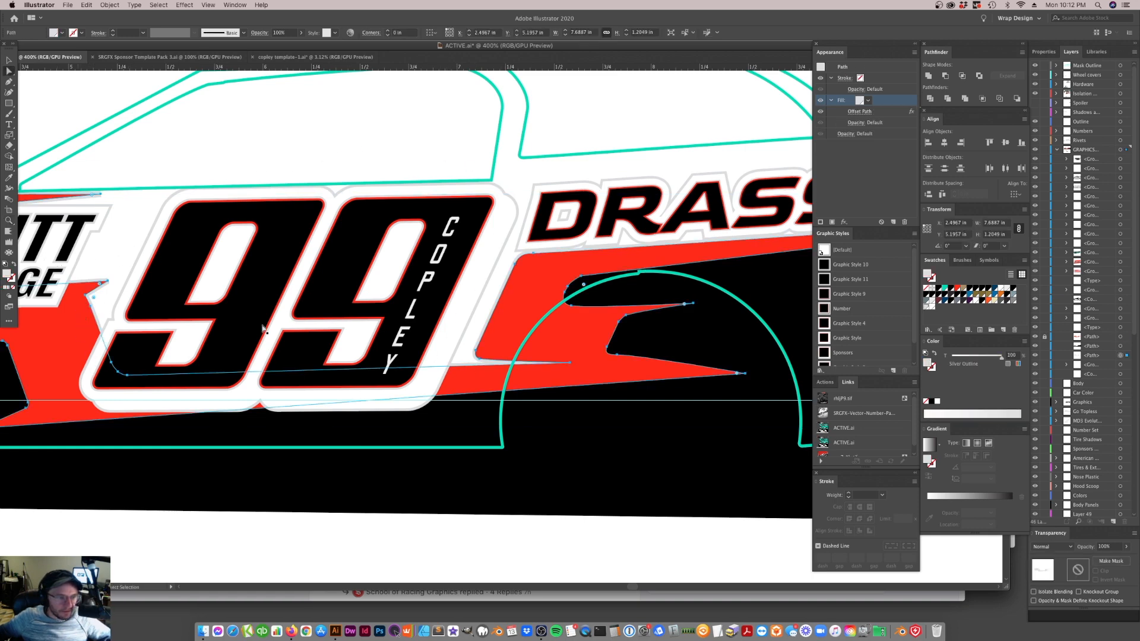
left_click(861, 111)
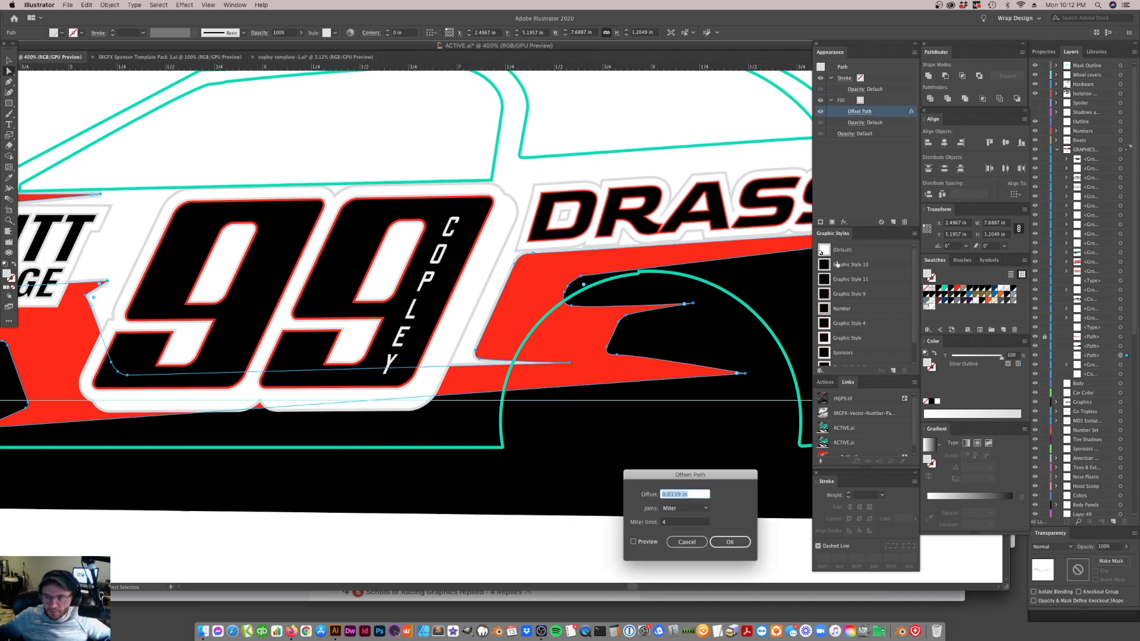
double_click(663, 523)
type("100")
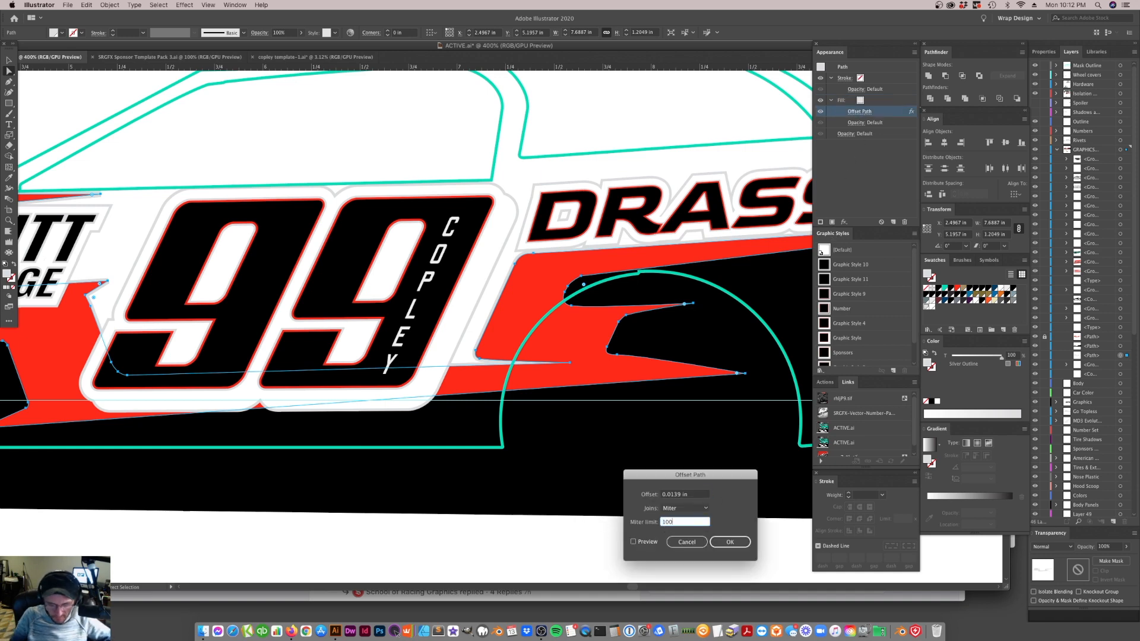
key("Return")
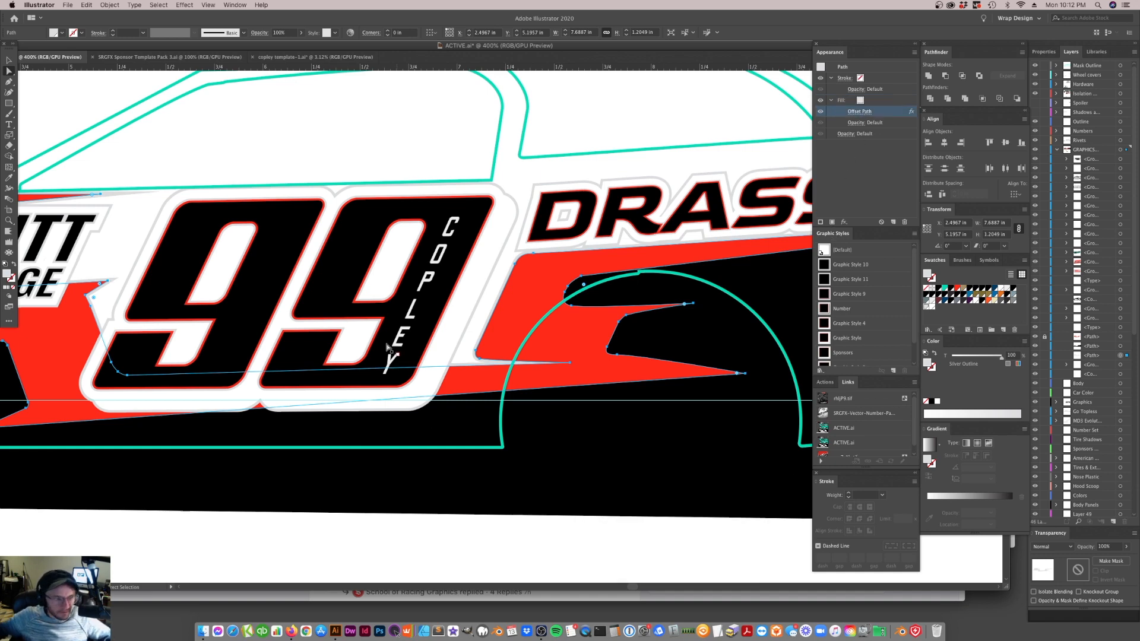
Examine the silver stripe outline around the 99, the BECKITT SALVAGE logo and the wheel arch
left_click(522, 289)
left_click(474, 360)
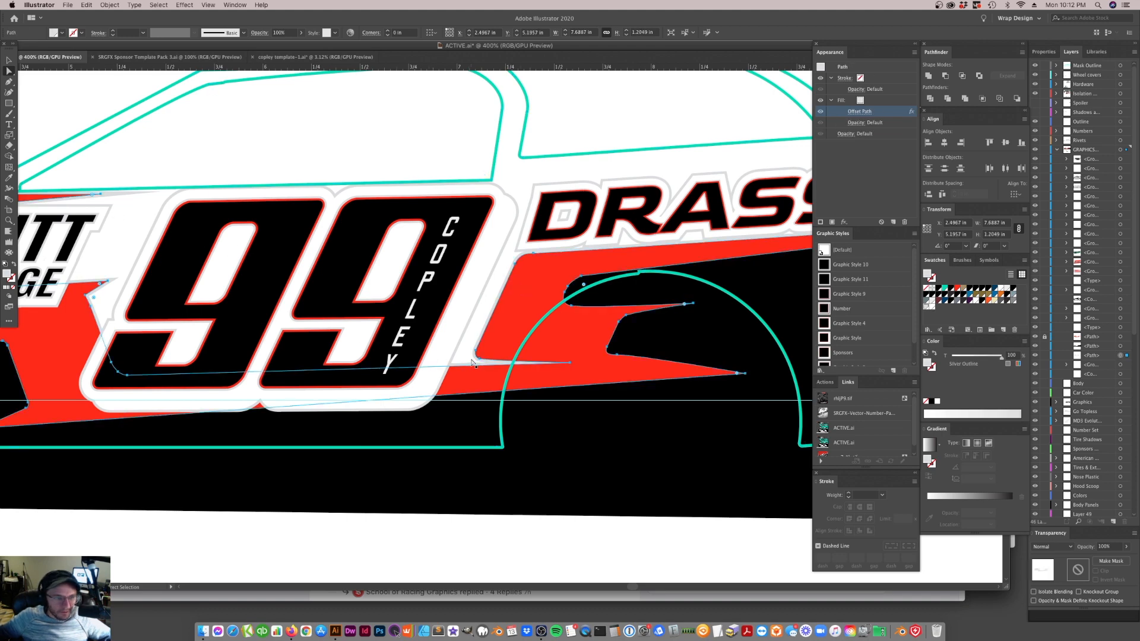
scroll(437, 349, "left", 10)
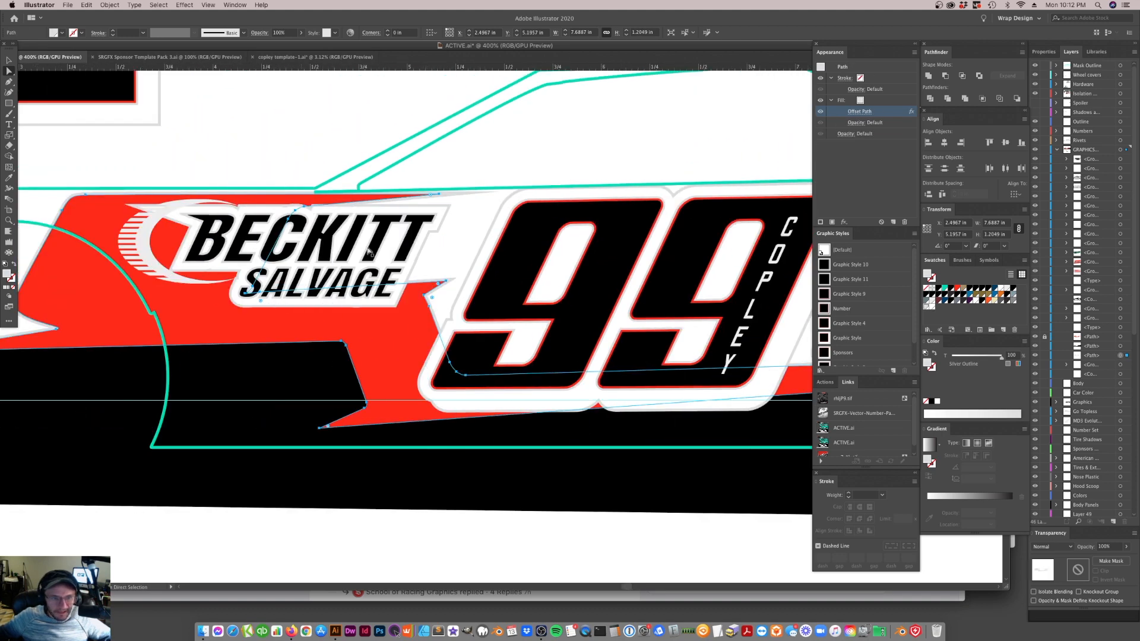
left_click(165, 209)
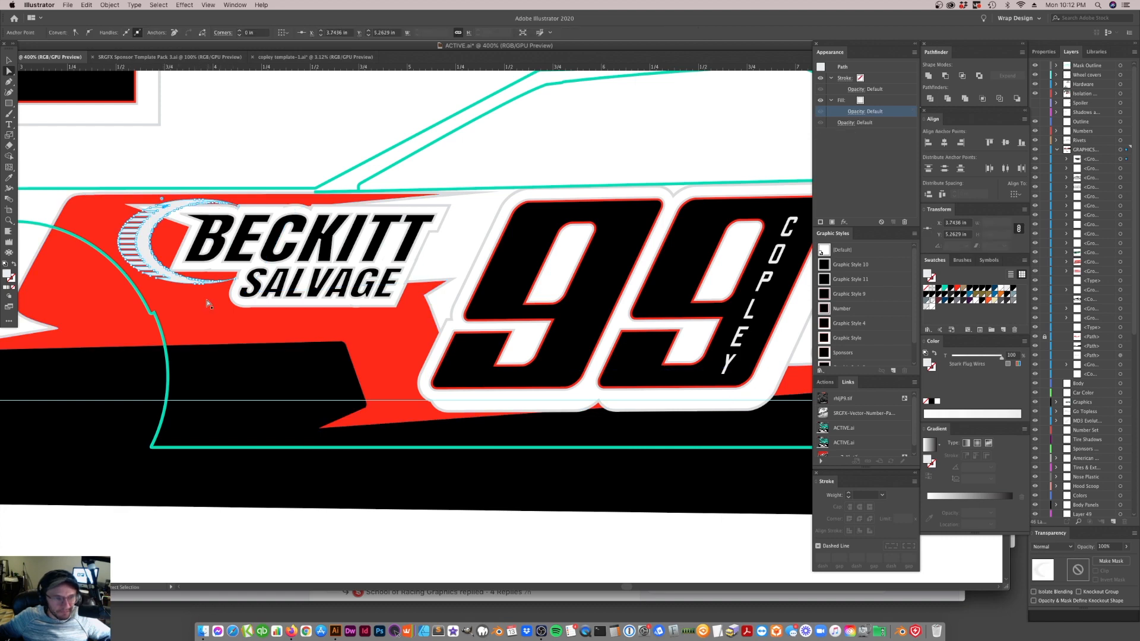
left_click(9, 60)
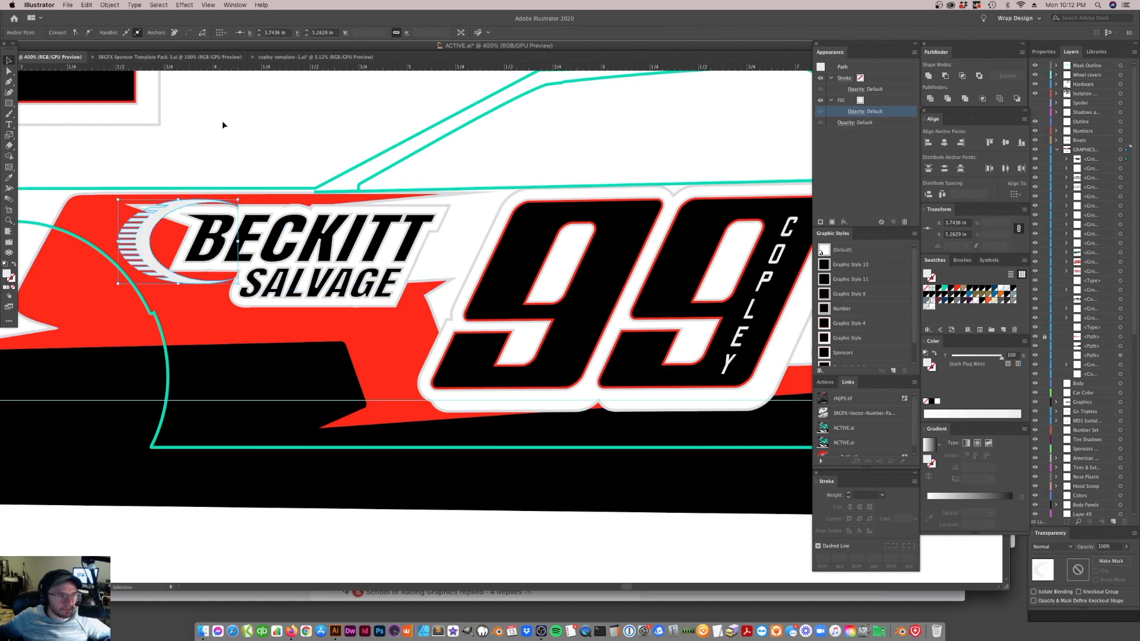
left_click(196, 261)
scroll(196, 262, "right", 3)
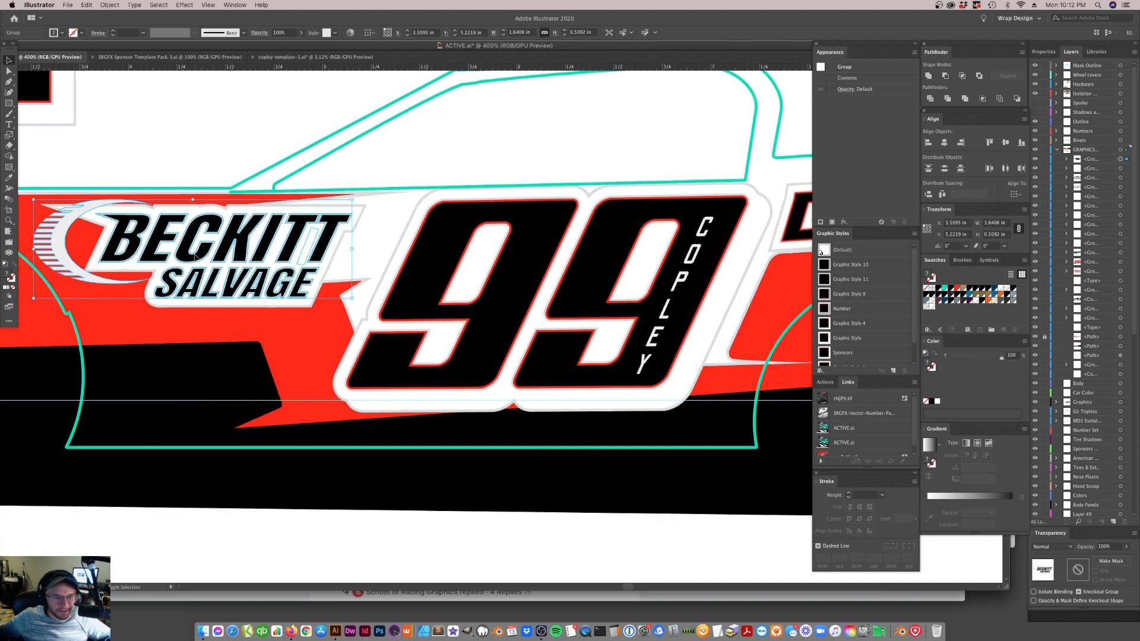
scroll(199, 255, "right", 12)
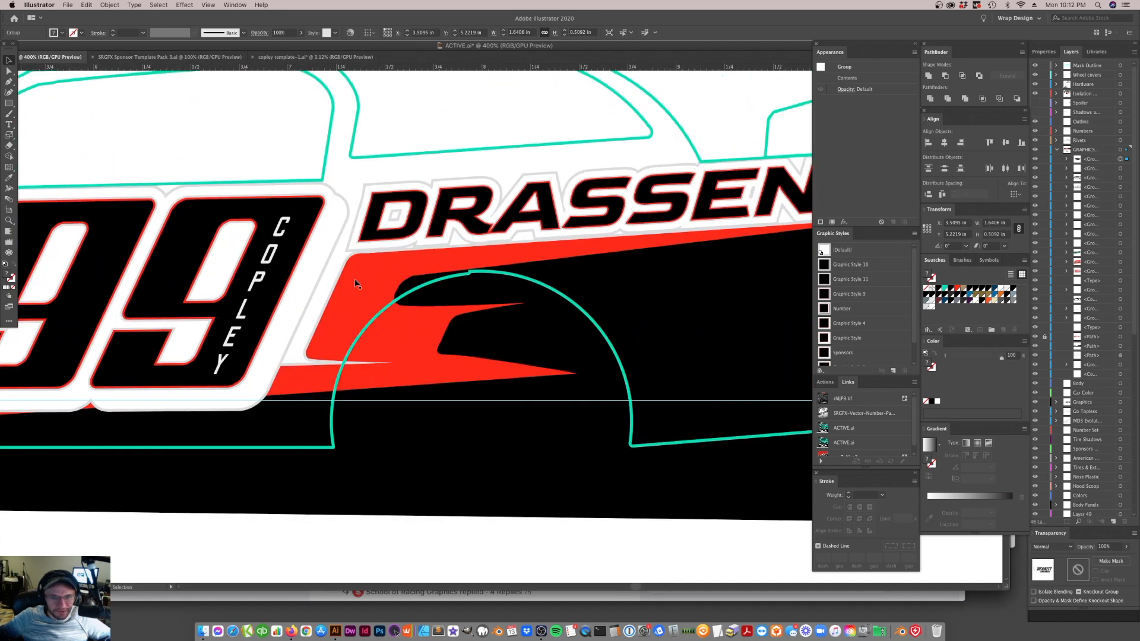
left_click(333, 323)
key("super+minus")
key("super+minus")
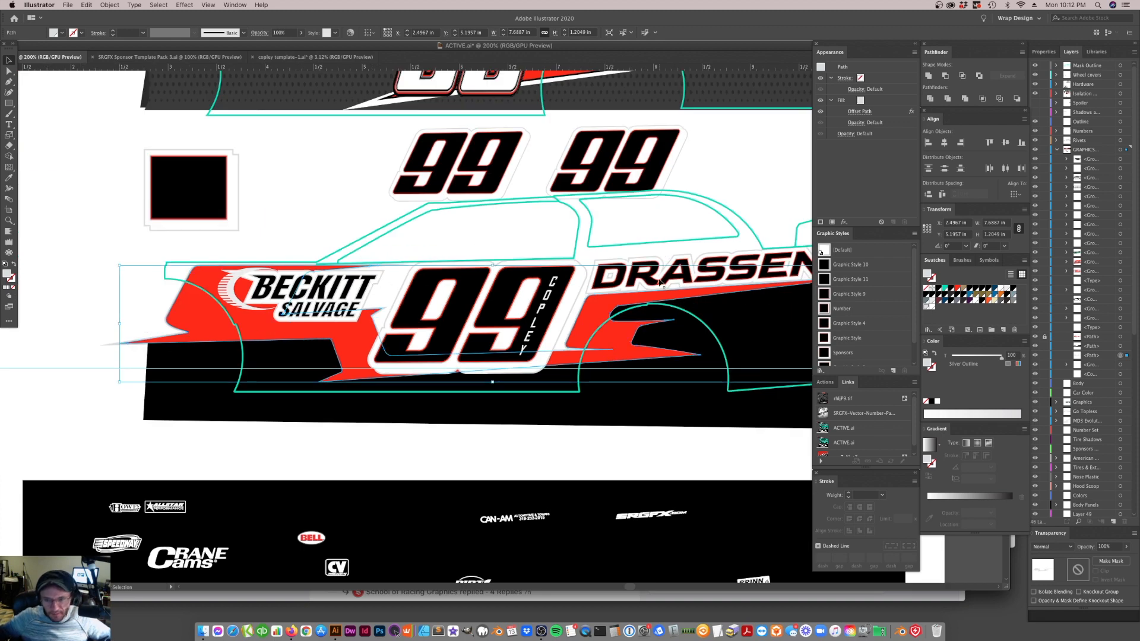
Set the Offset Path of the DRASSEN INC. lettering's white fill to 2pt after trying a negative offset
left_click(660, 282)
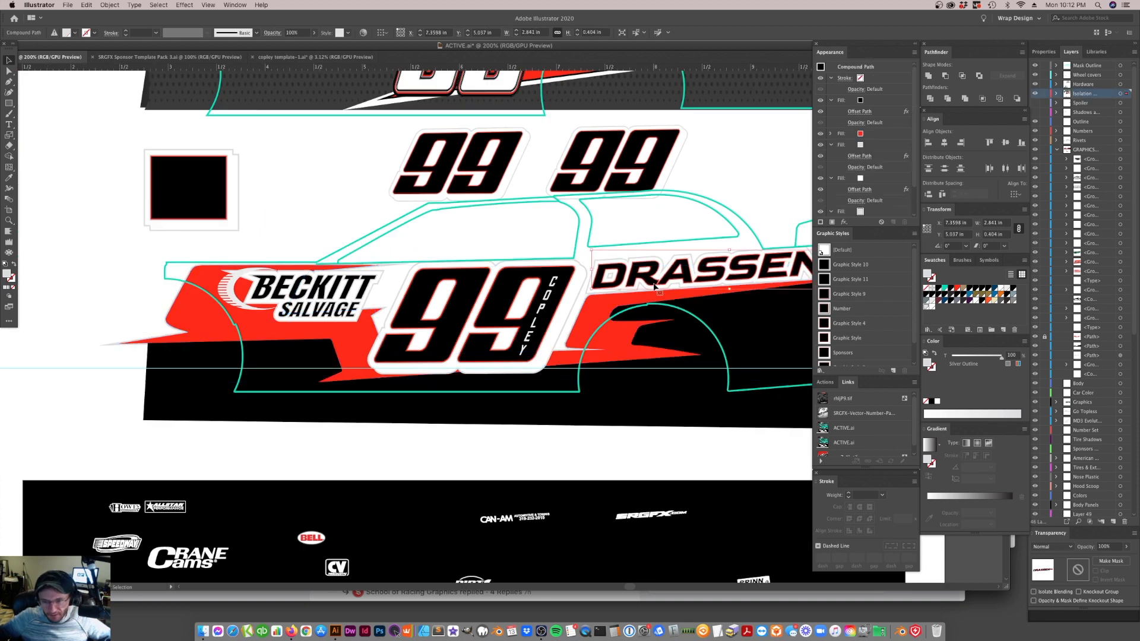
left_click(862, 189)
type("-0.0278")
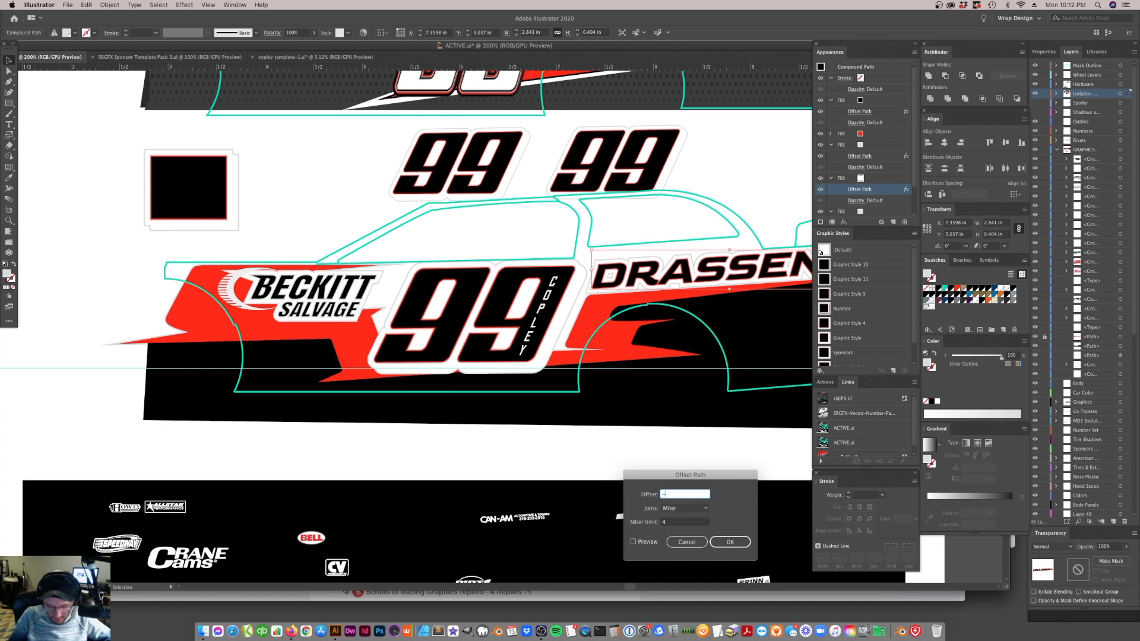
key("Return")
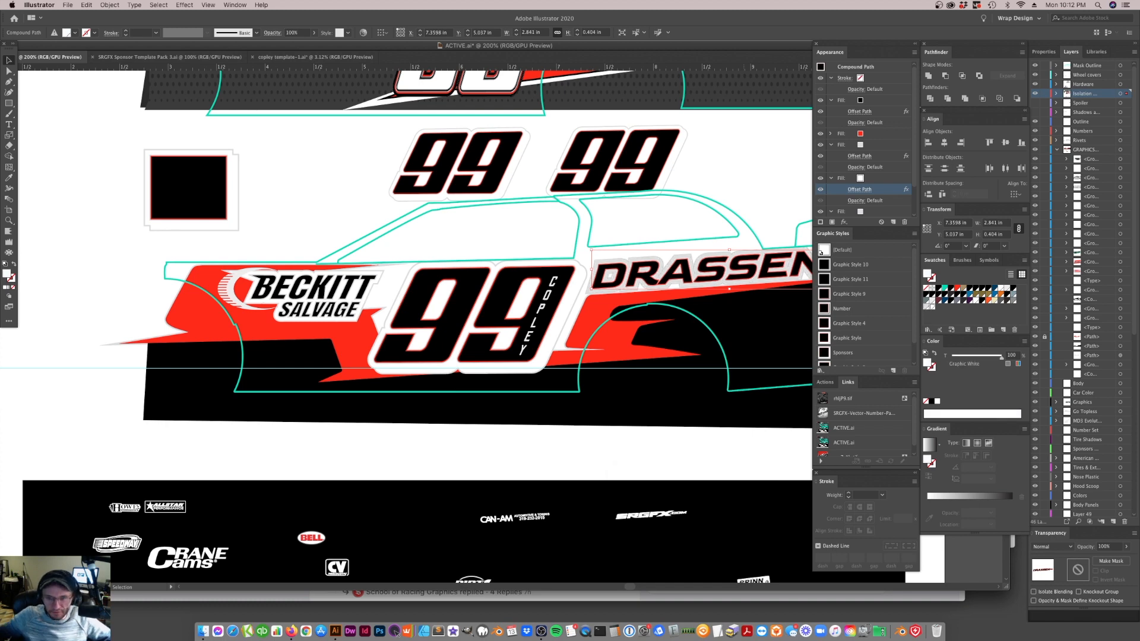
left_click(864, 191)
type("2pt")
key("Return")
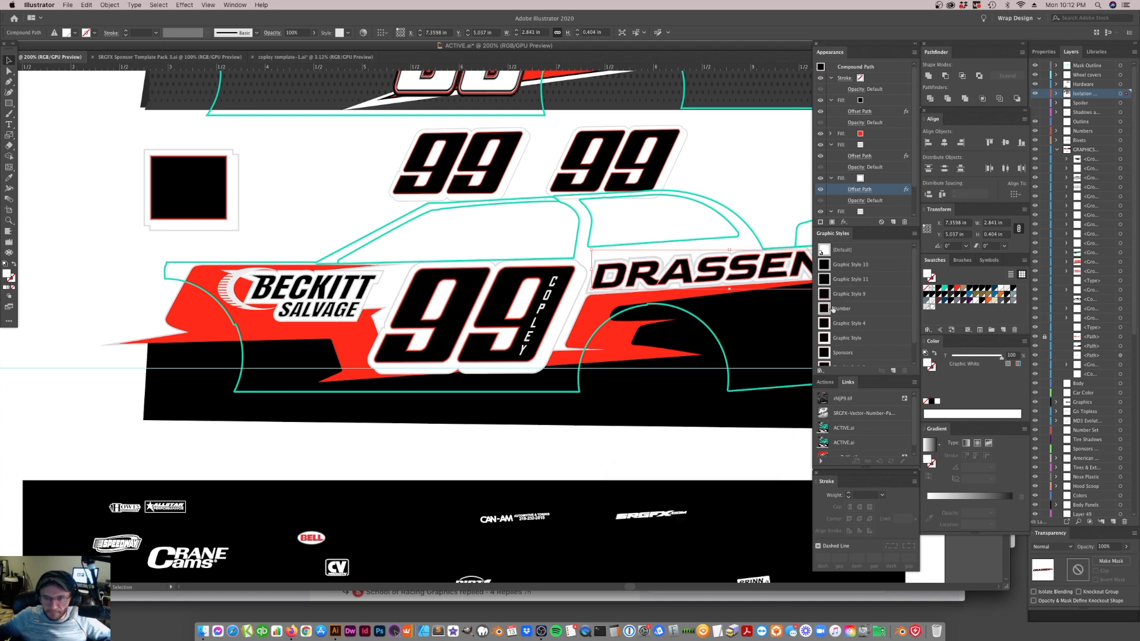
Reduce the Offset Path of the DRASSEN INC. lettering's bottommost silver fill
scroll(860, 205, "down", 2)
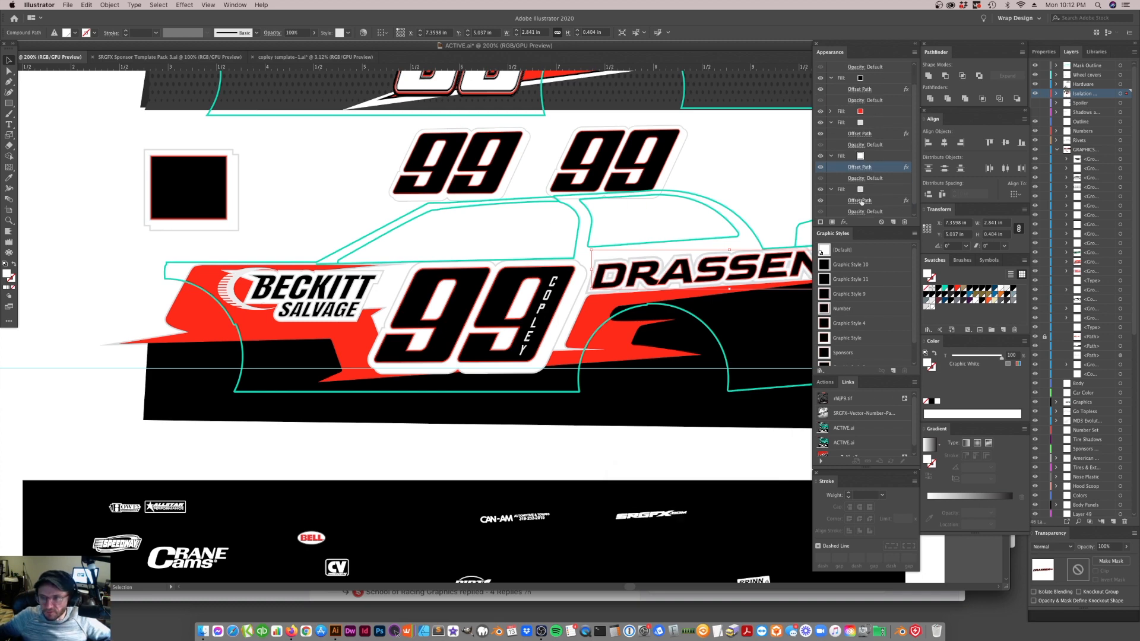
left_click(860, 200)
type("2")
key("Return")
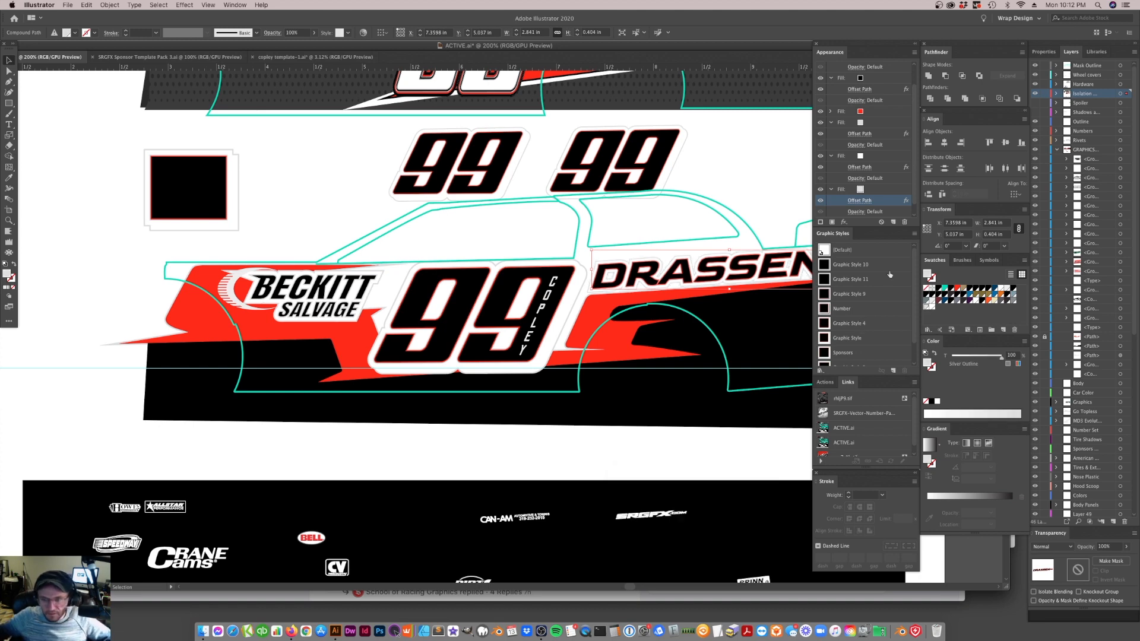
Set the Offset Path of the DRASSEN INC. lettering's bottommost silver fill to 3
left_click(868, 203)
type("3")
key("Return")
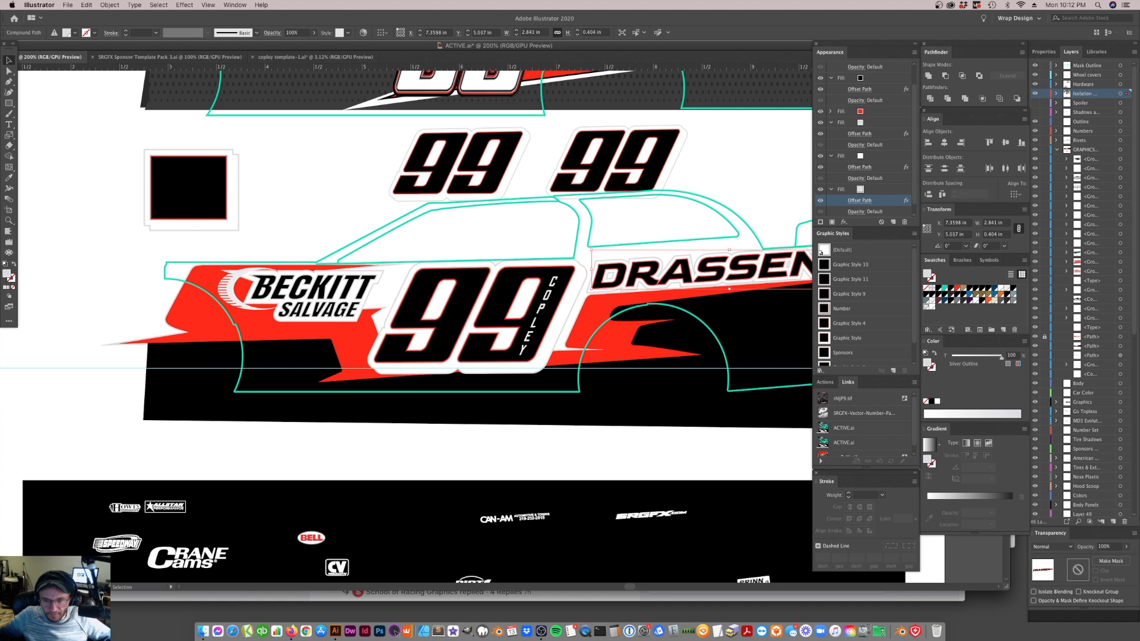
left_click(728, 175)
scroll(600, 326, "right", 5)
scroll(601, 326, "left", 5)
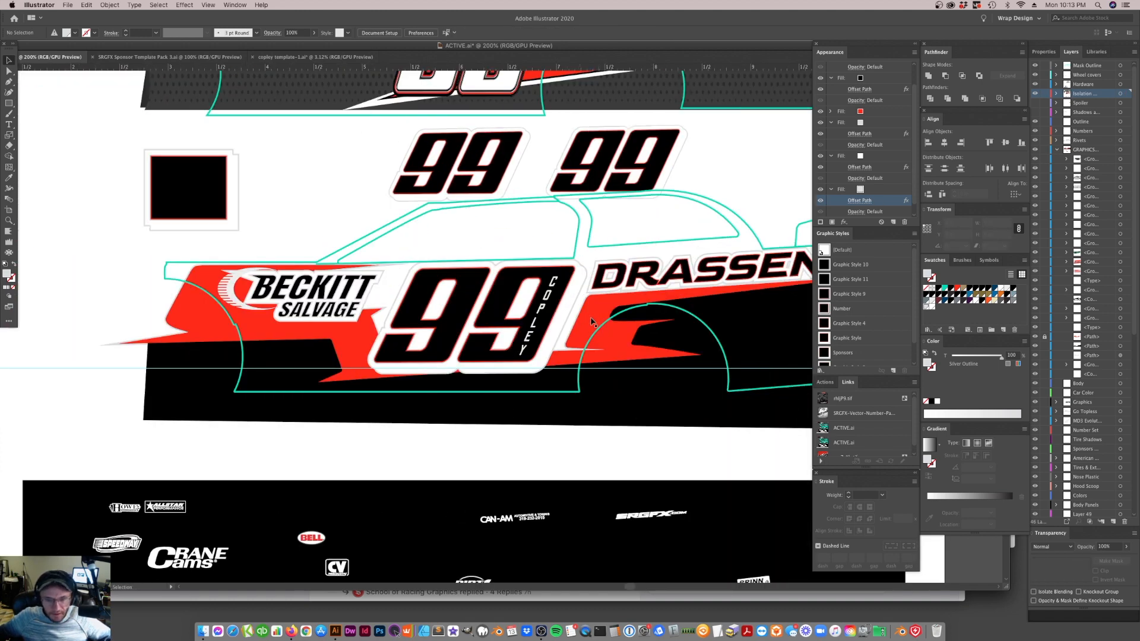
Unlock all locked artwork so the red stripe over its silver copy can be edited
left_click(585, 322)
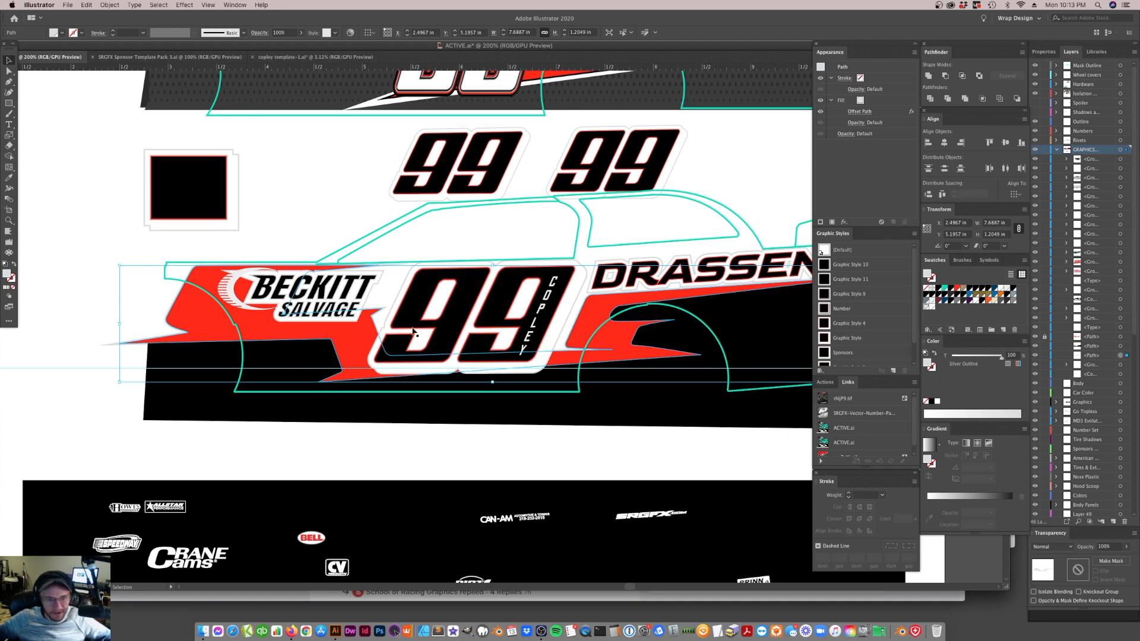
key("super+minus")
key("super+minus")
key("super+minus")
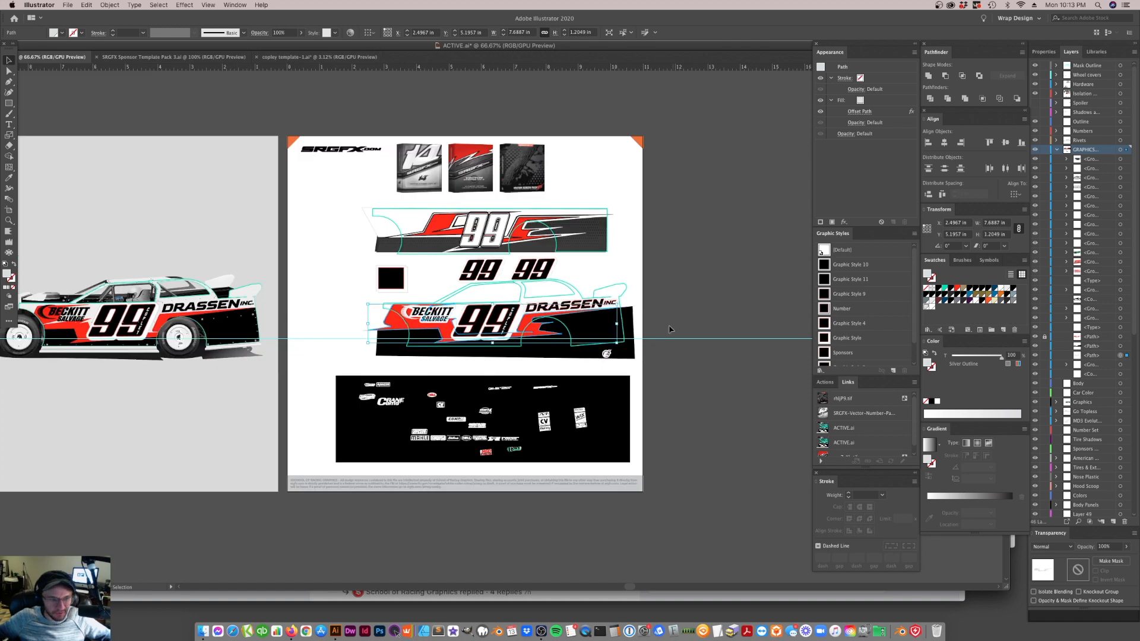
scroll(424, 355, "left", 5)
scroll(614, 395, "right", 5)
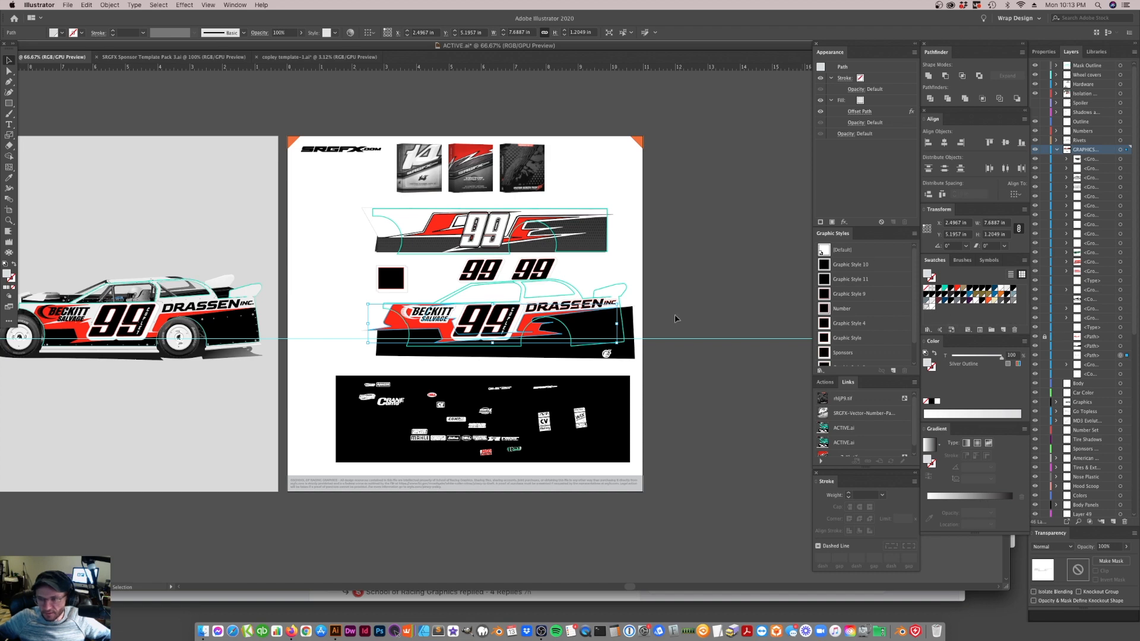
left_click(110, 5)
left_click(122, 70)
left_click(748, 275)
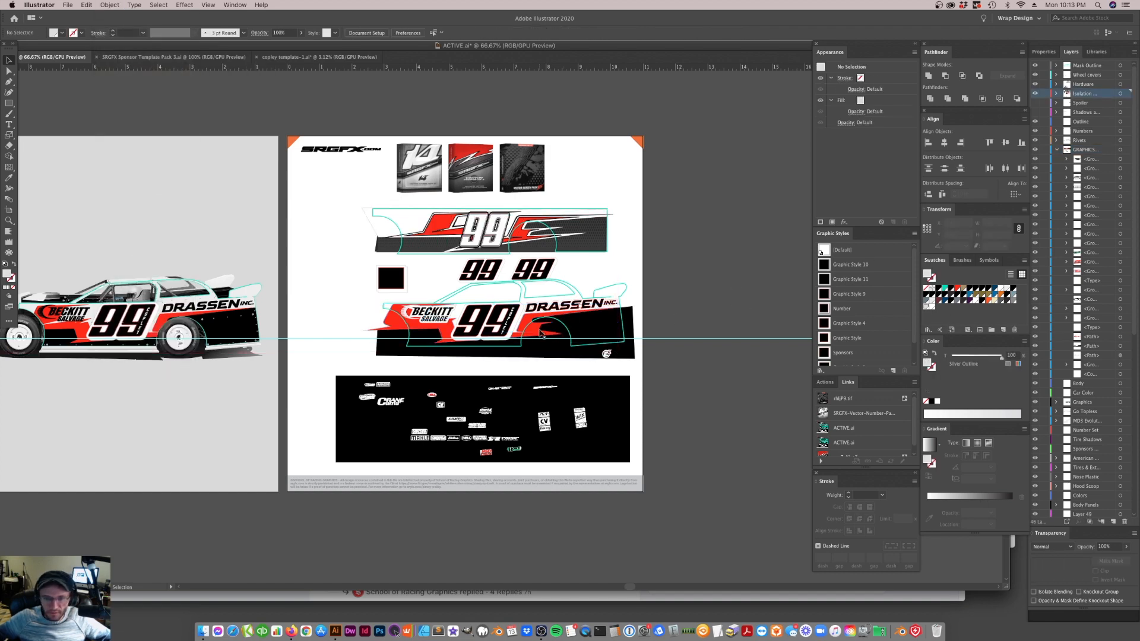
Duplicate the red stripe's swatch and set the copy to R=183 G=0 B=0
left_click(542, 331)
left_click_drag(957, 289, 1005, 330)
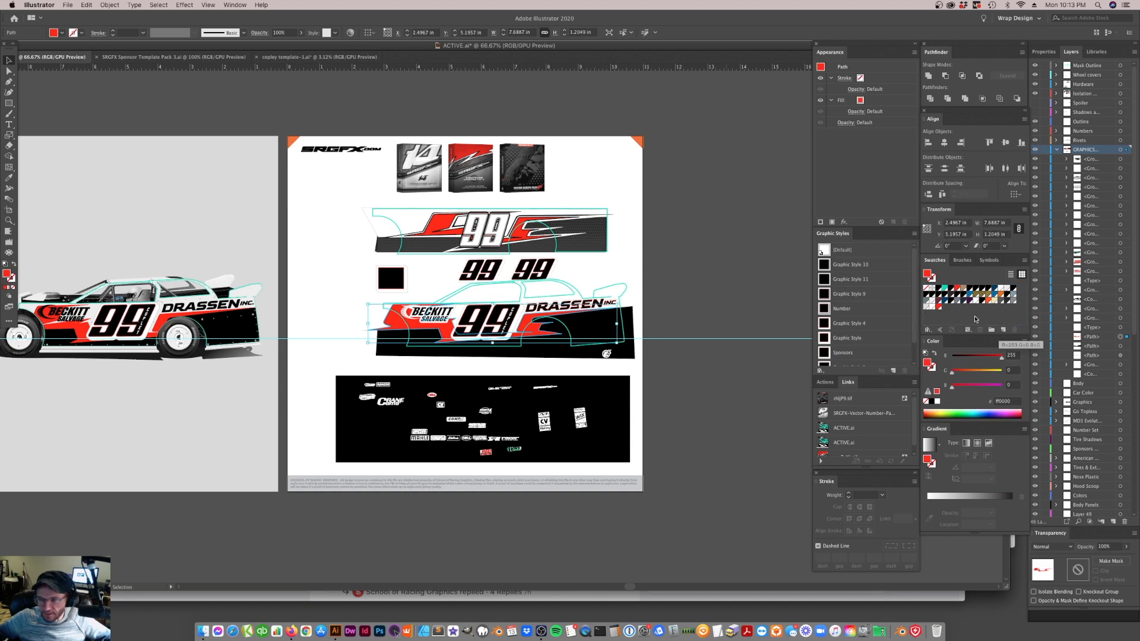
double_click(939, 307)
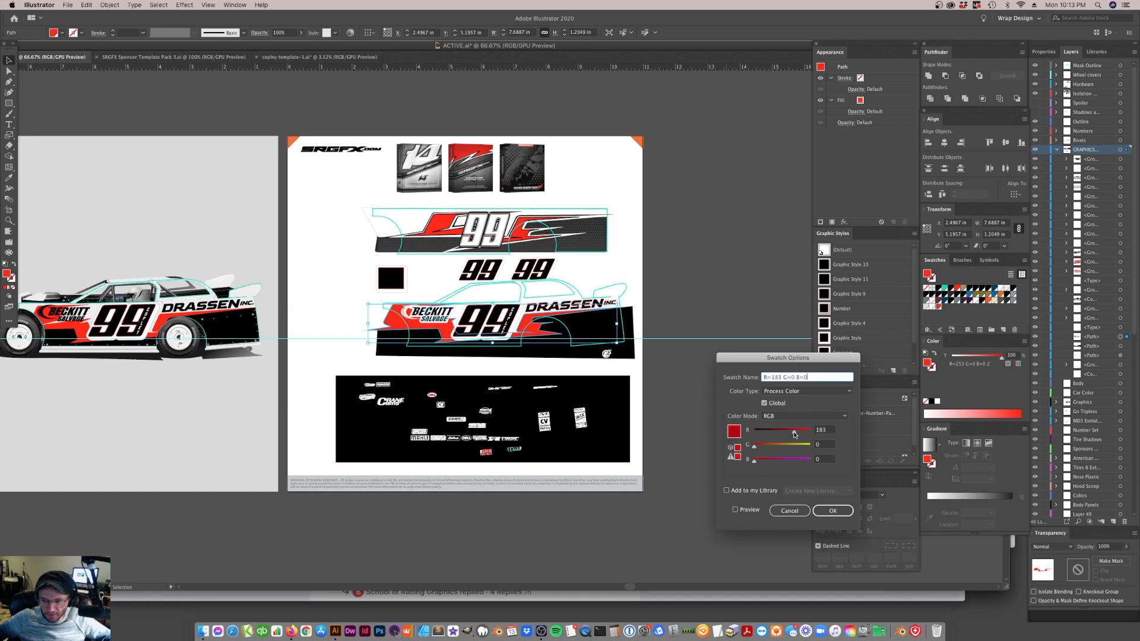
left_click(833, 511)
left_click(725, 432)
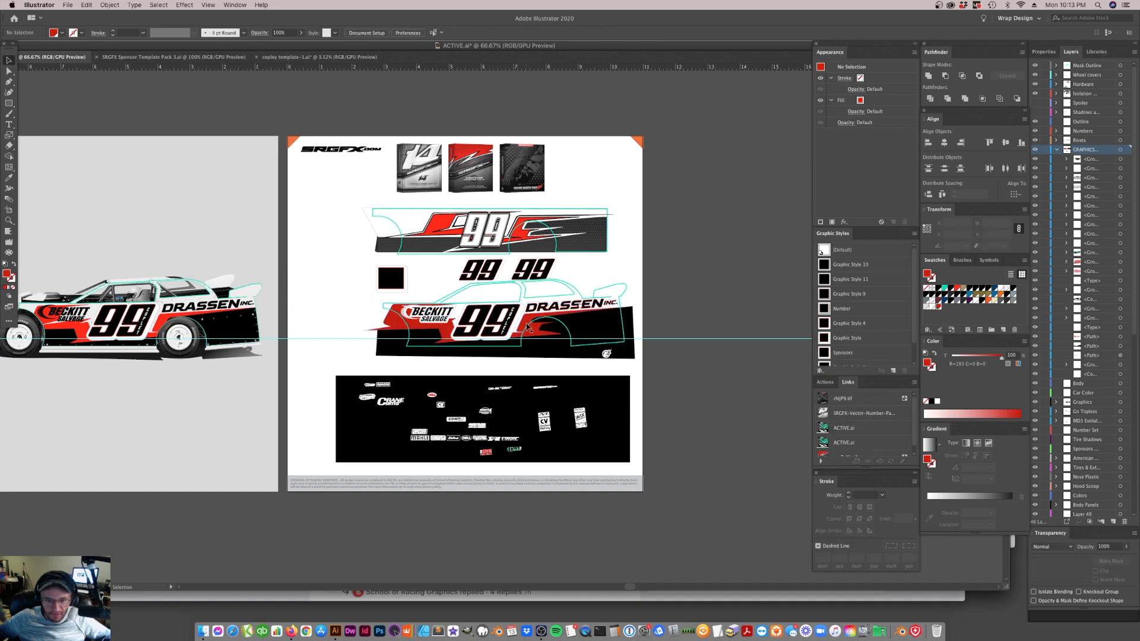
Darken the duplicated global red swatch to R=142 G=0 B=0 with the preview on
left_click(531, 330)
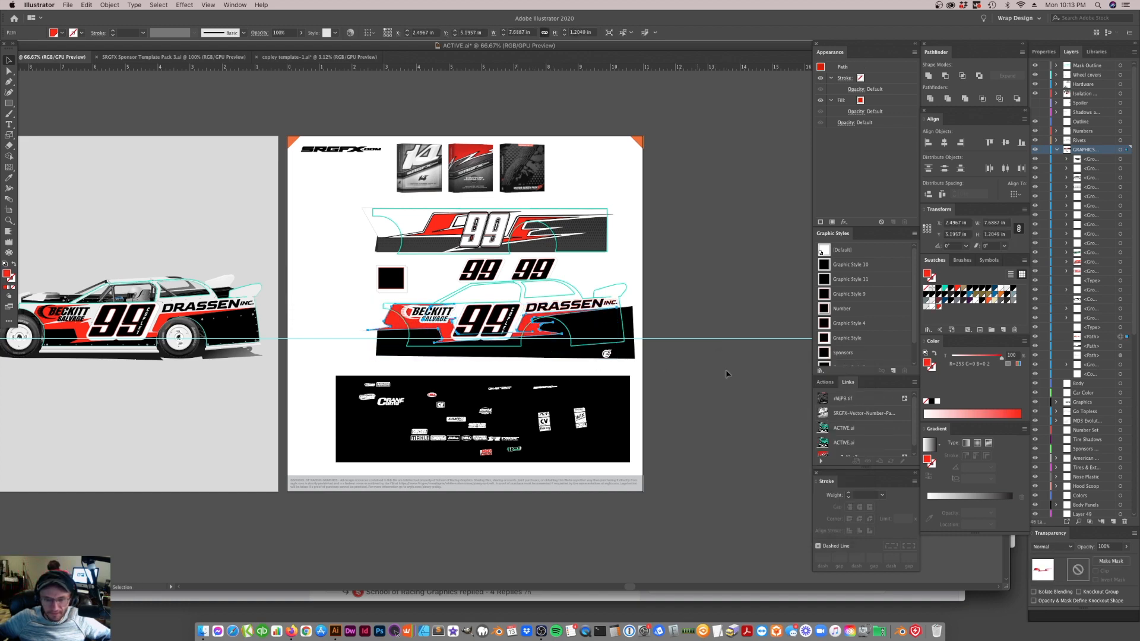
key("z")
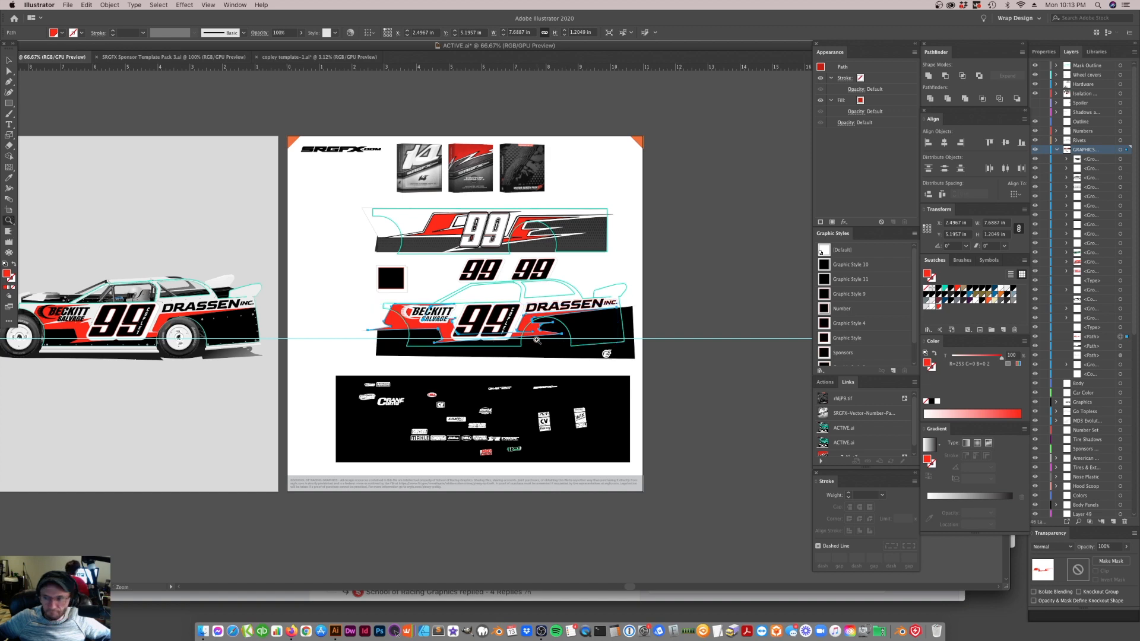
left_click(537, 339)
left_click(526, 333)
left_click(527, 315)
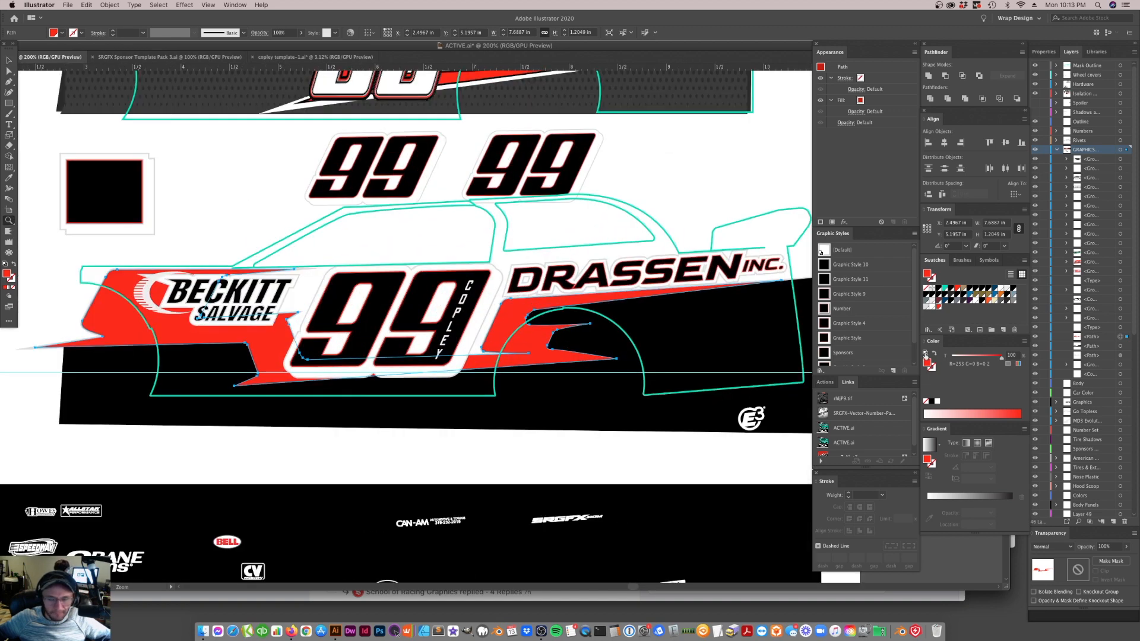
double_click(939, 307)
left_click_drag(795, 432, 786, 432)
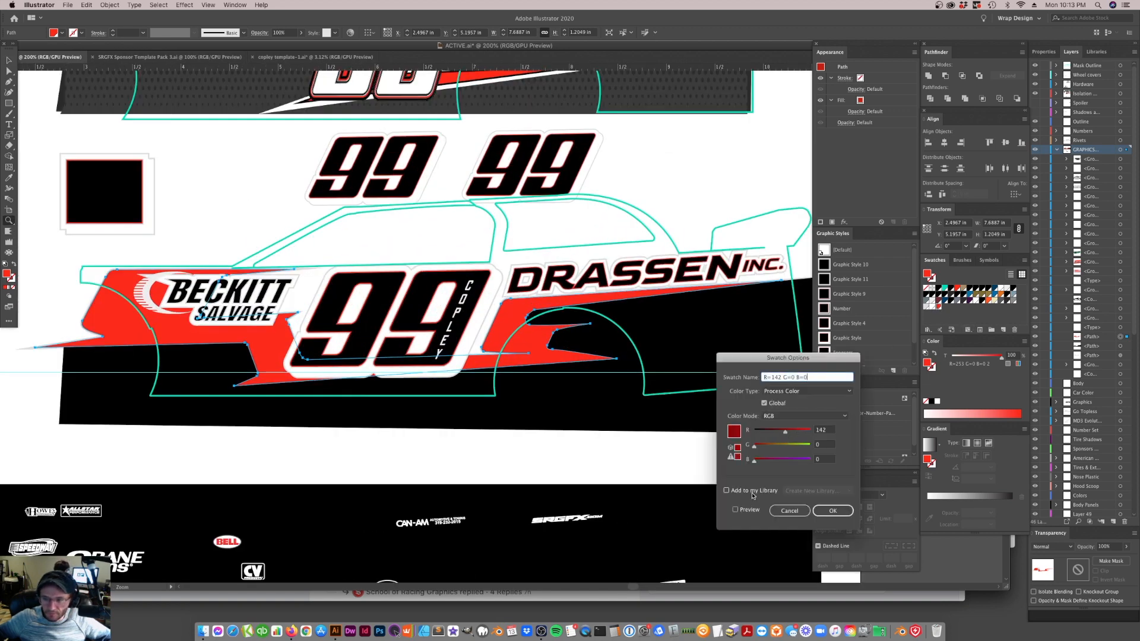
left_click(736, 509)
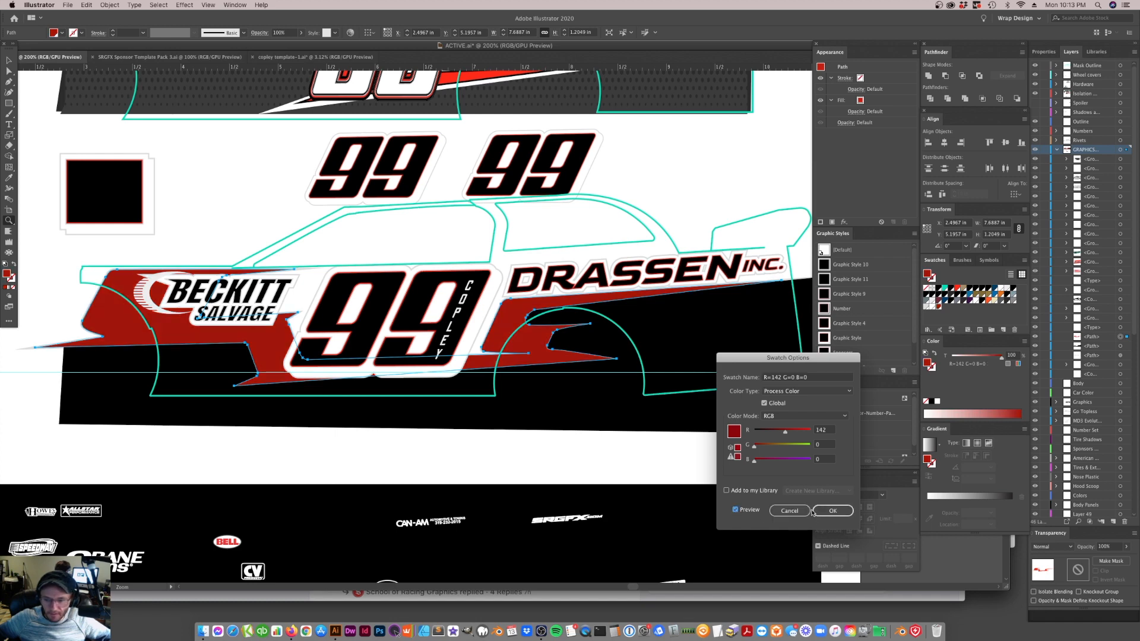
left_click(822, 512)
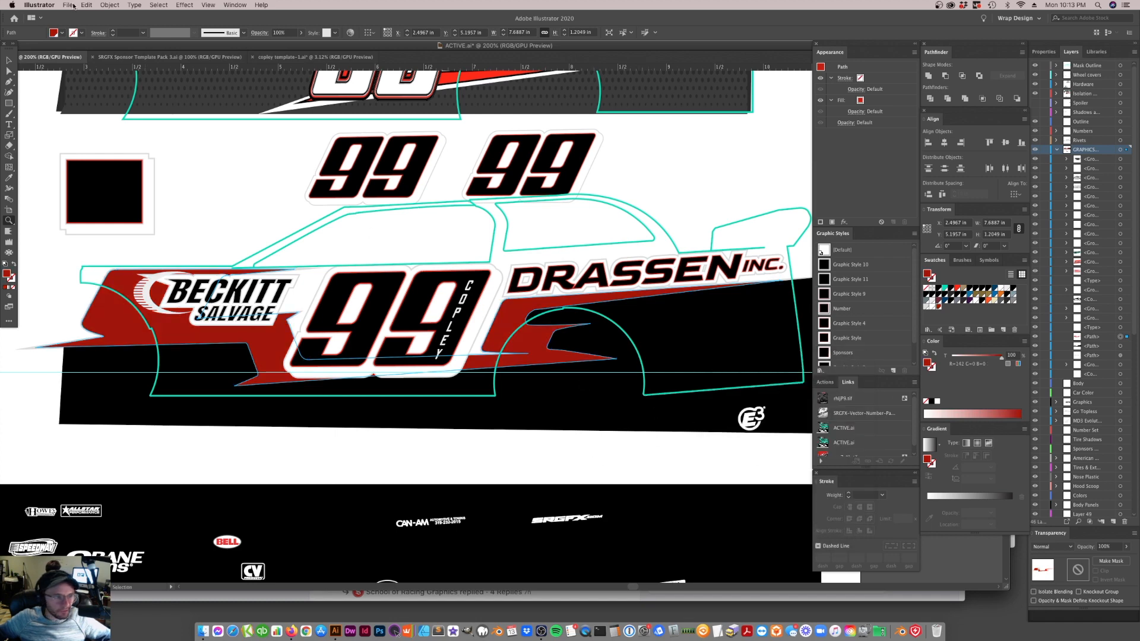
left_click(9, 60)
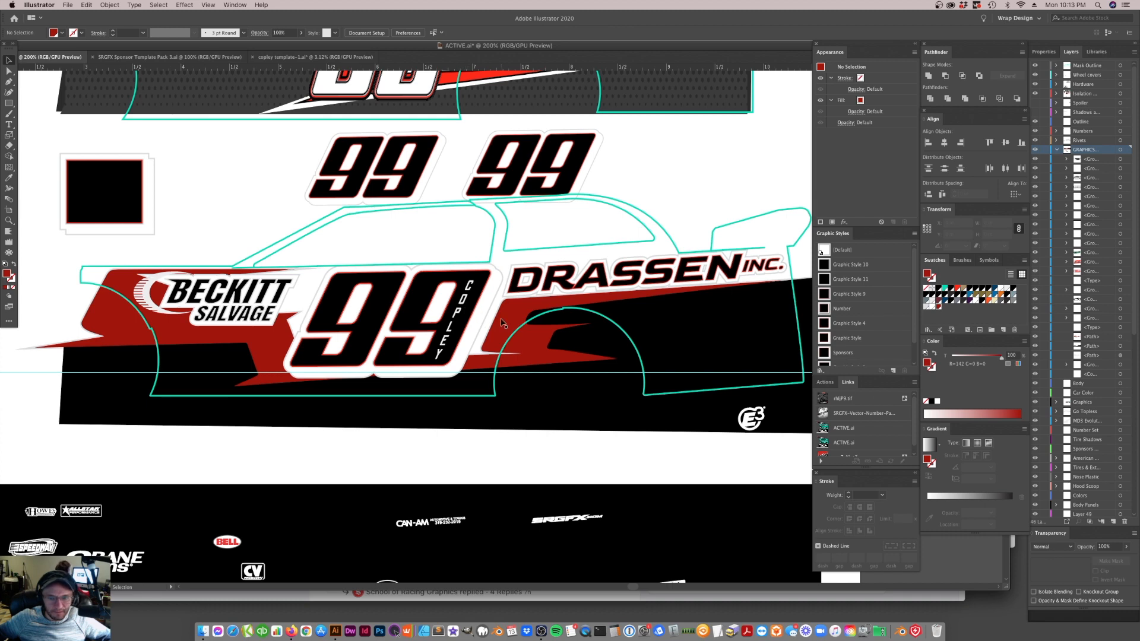
Fill the red stripe with a linear gradient from bright red to the dark red swatch
left_click(506, 347)
left_click_drag(929, 366, 992, 499)
left_click_drag(957, 288, 931, 537)
left_click_drag(1012, 513, 1013, 540)
Set the angle of the red stripe's gradient to 90°
left_click_drag(977, 478, 946, 477)
type("90")
key("Return")
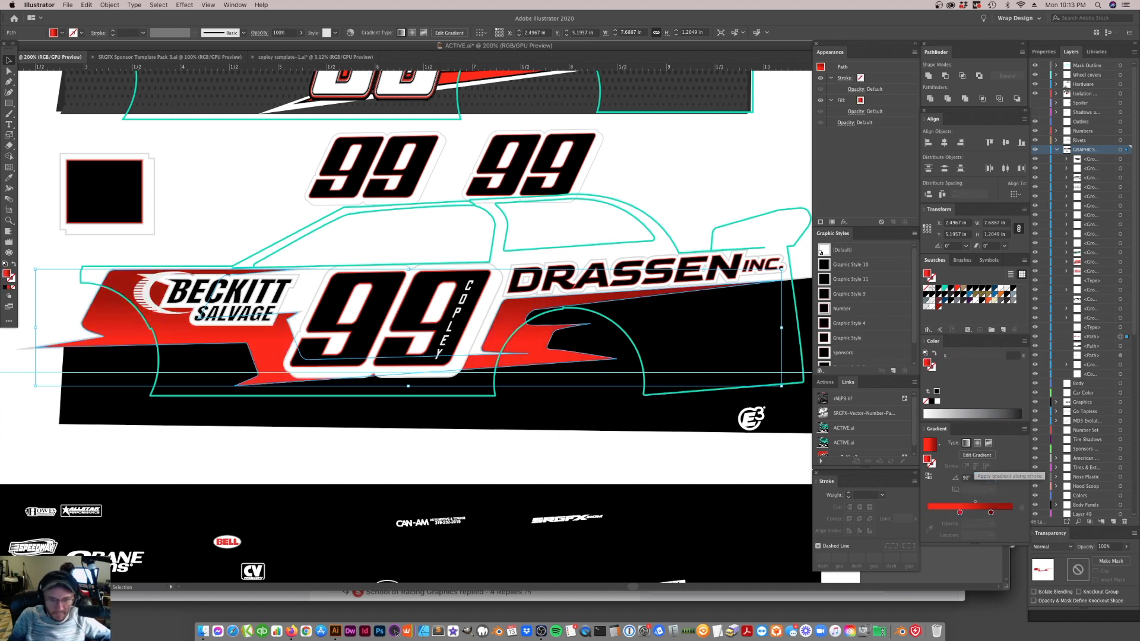
key("Return")
left_click(675, 563)
key("super+z")
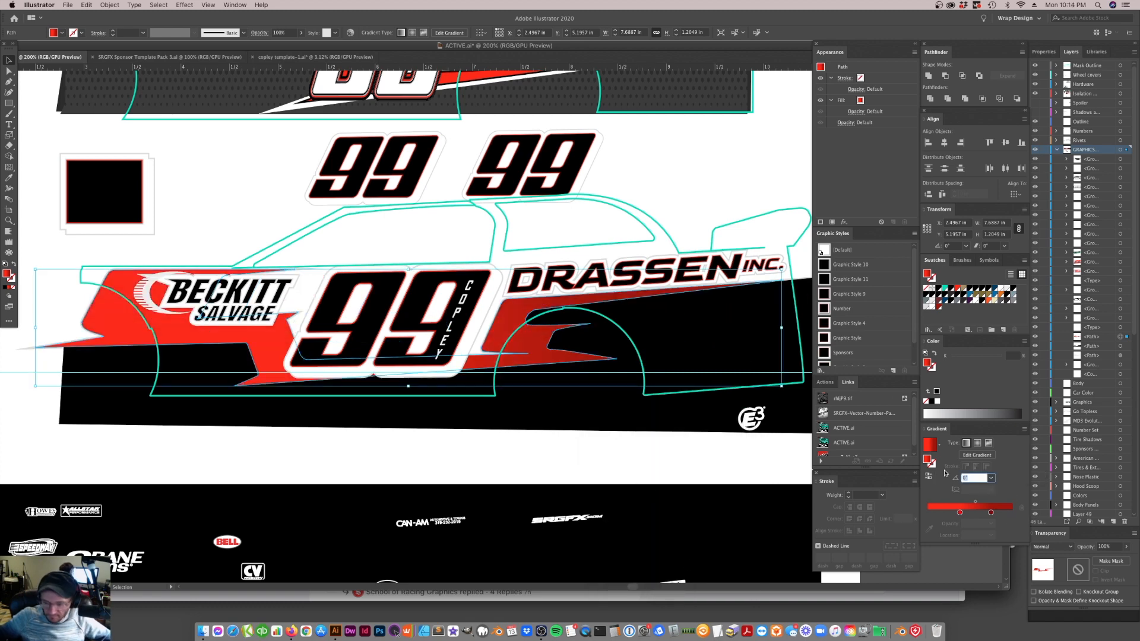
key("super+shift+z")
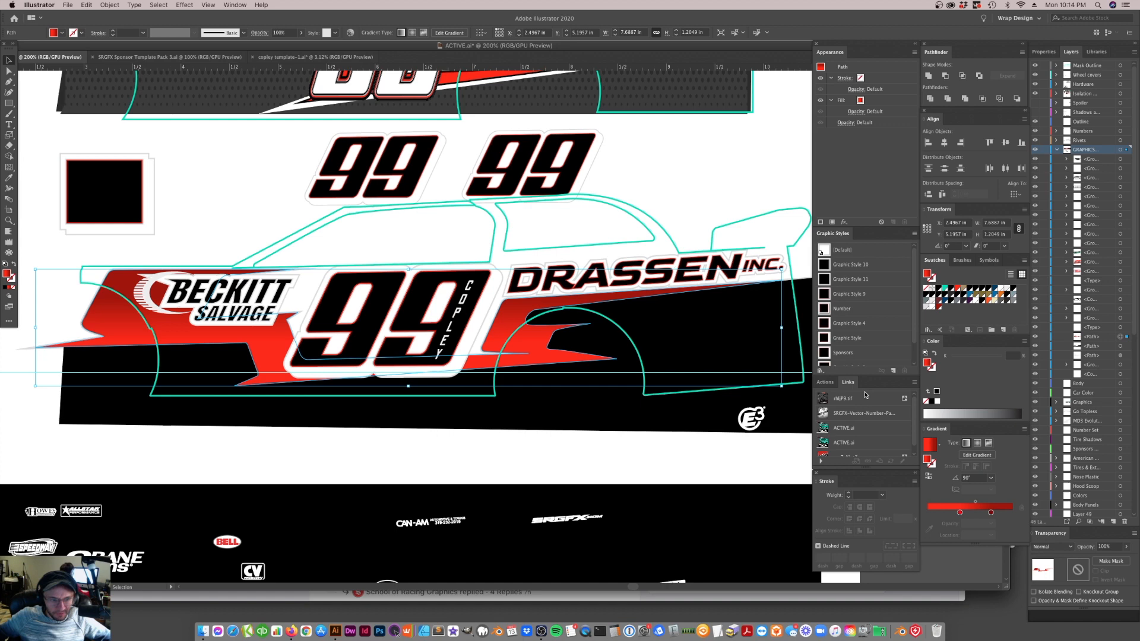
left_click(419, 245)
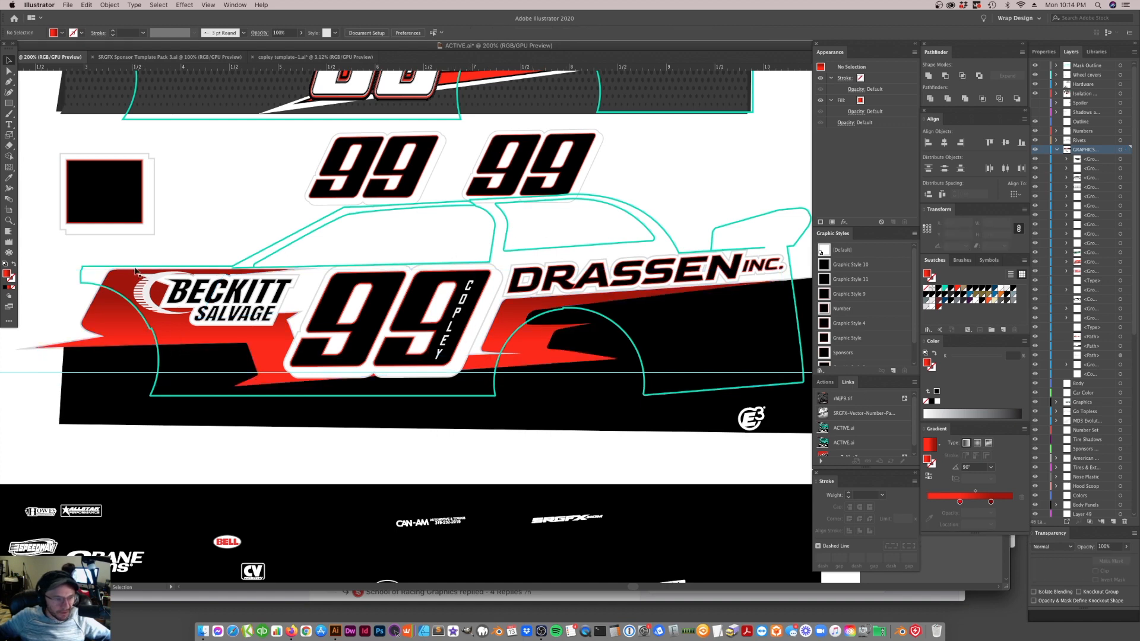
Duplicate the stripe's gradient fill and make the lower of the two fills solid bright red
left_click(254, 347)
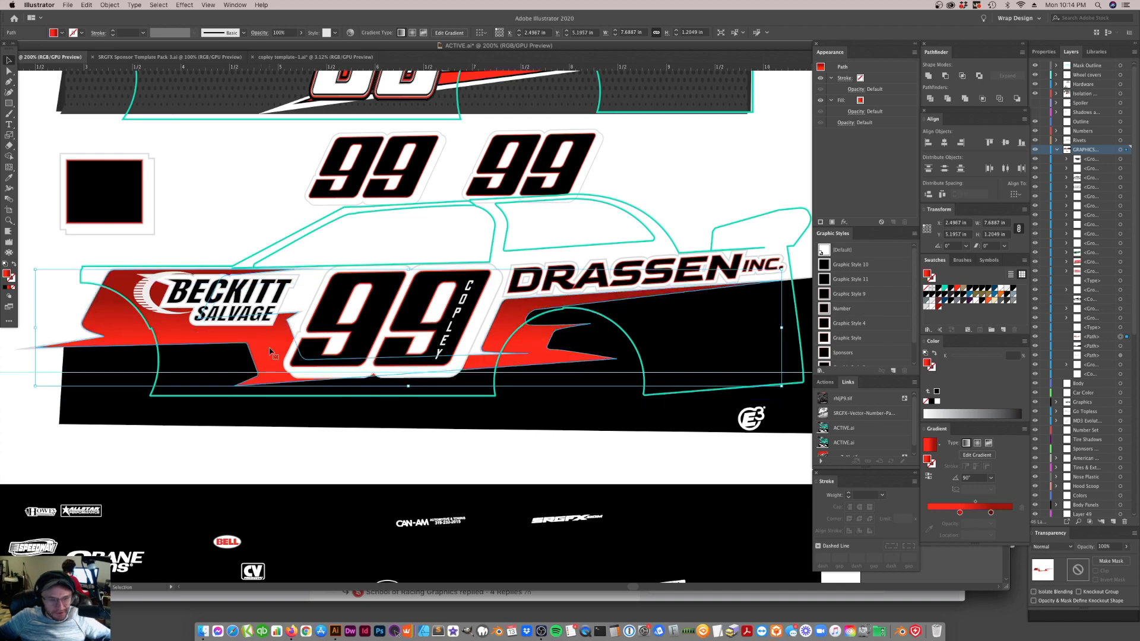
left_click(881, 100)
left_click(894, 222)
left_click(958, 289)
key("super+z")
left_click(884, 123)
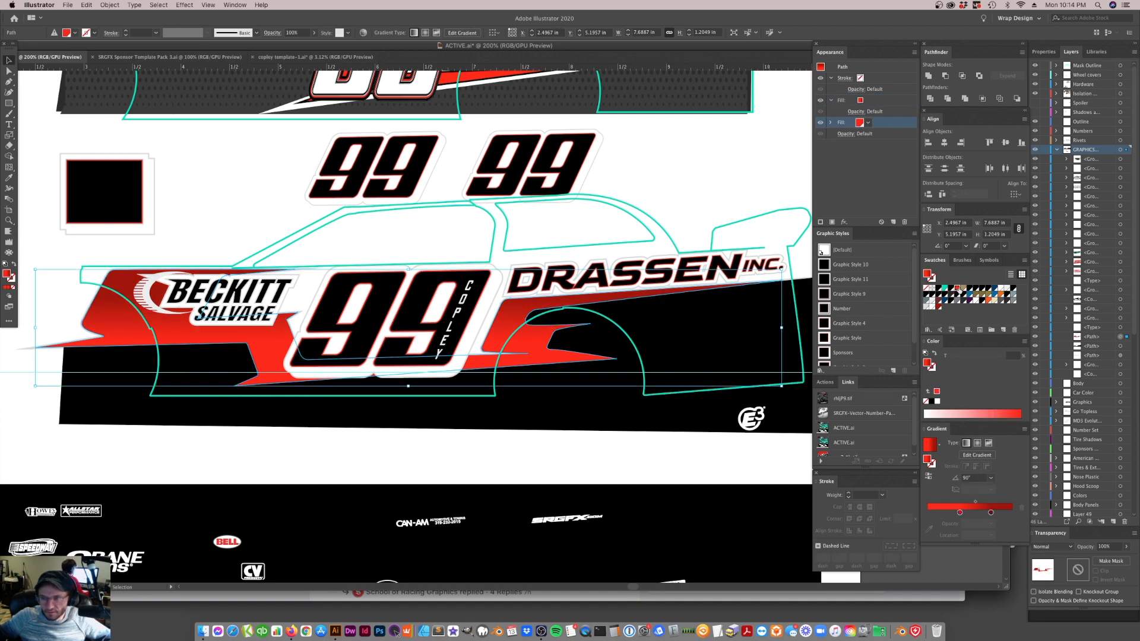
Apply an Offset Path effect of -1.5px to the red stripe's upper gradient fill
left_click(861, 101)
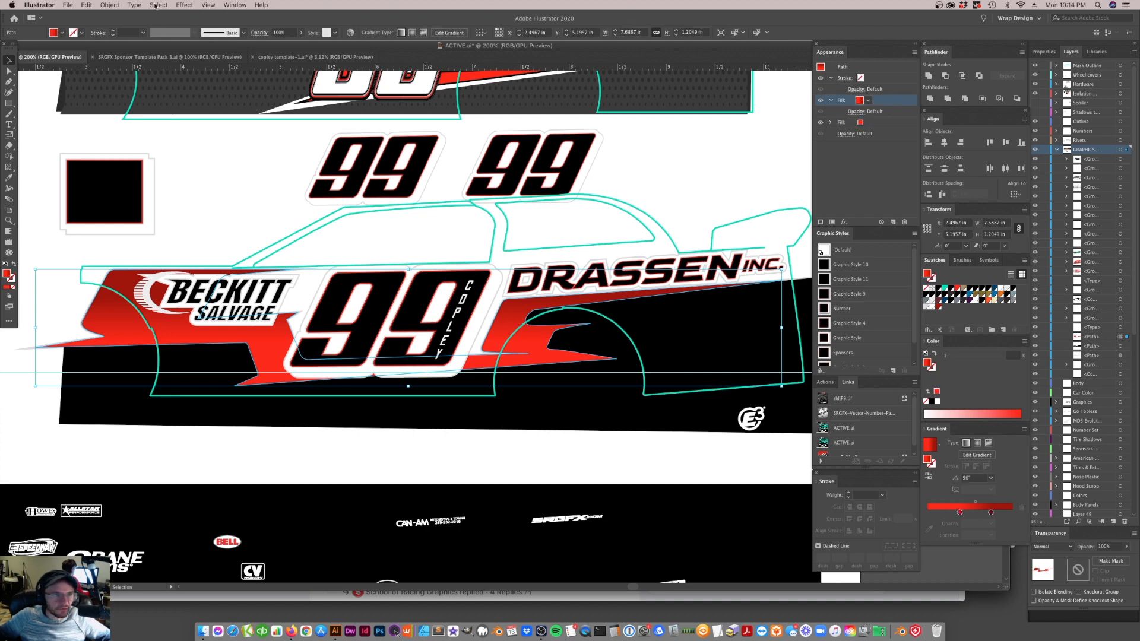
left_click(185, 4)
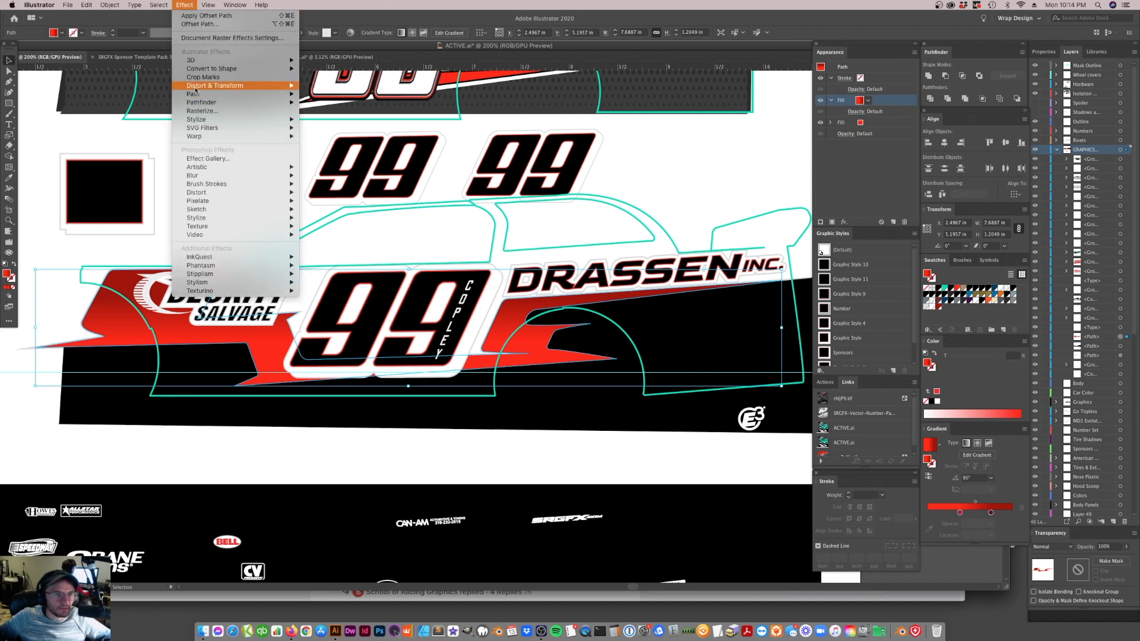
mouse_move(280, 94)
left_click(326, 94)
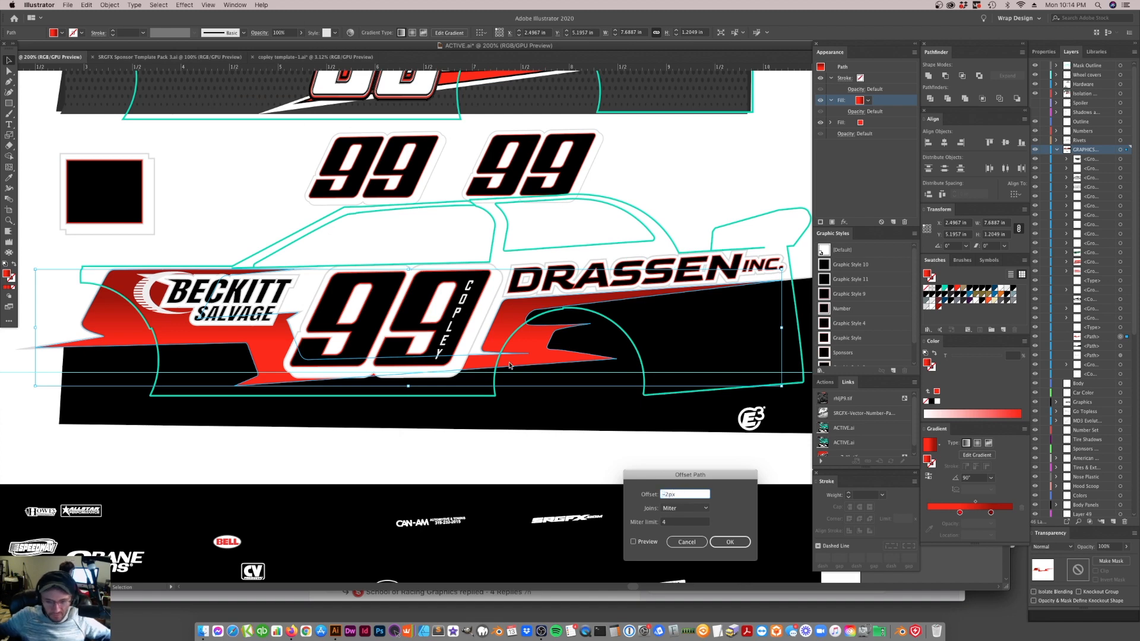
left_click(633, 542)
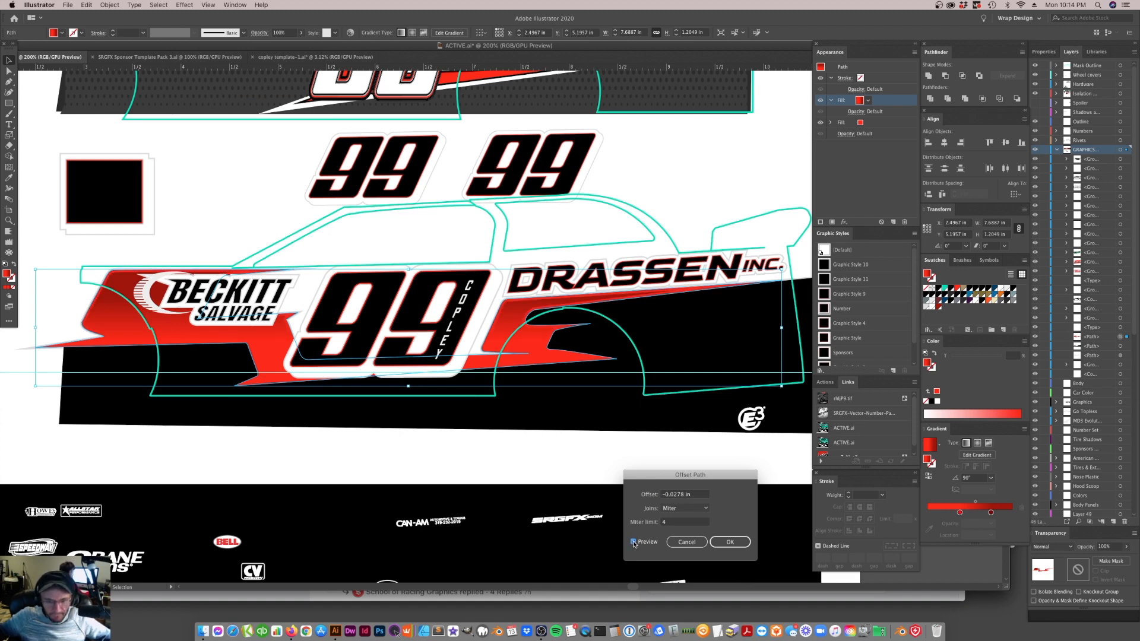
double_click(683, 494)
type("-1.5px")
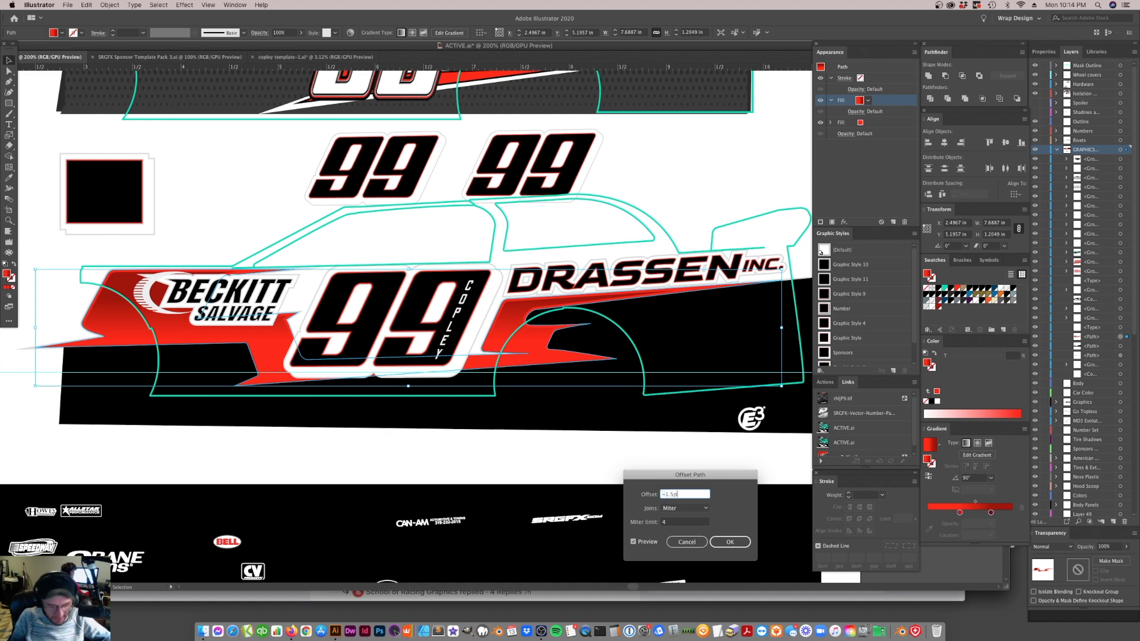
left_click(633, 541)
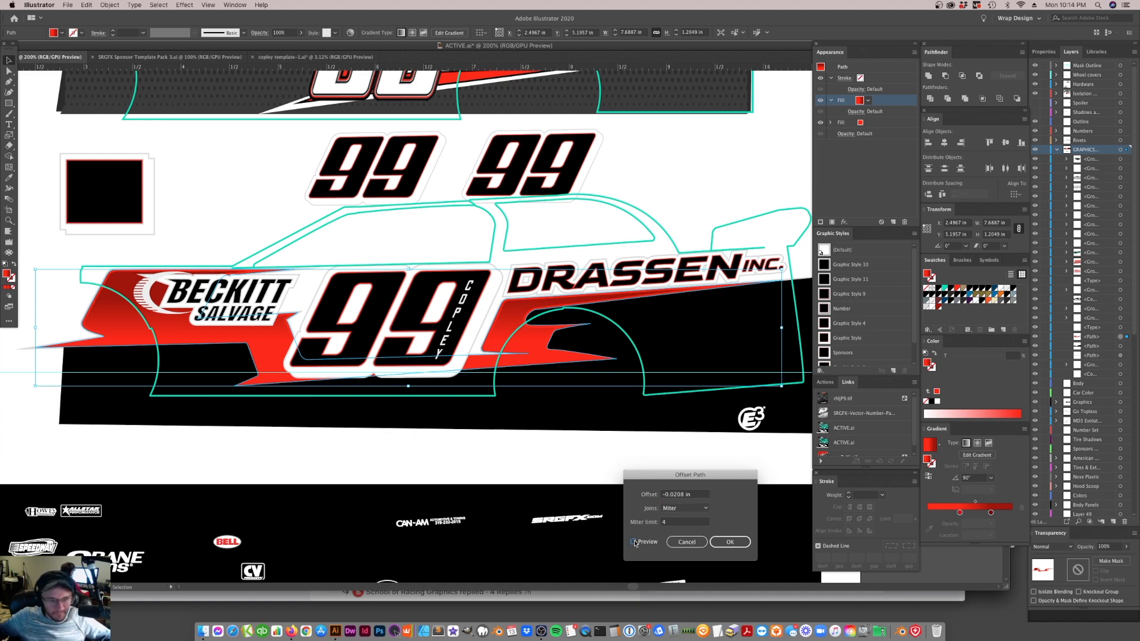
left_click(731, 542)
left_click(700, 471)
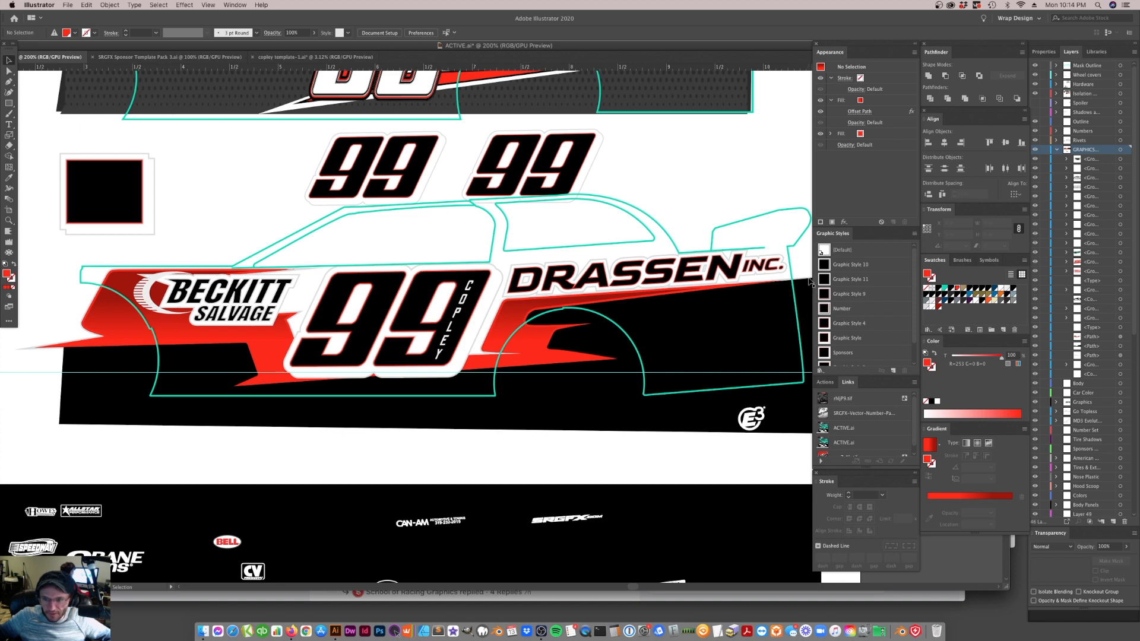
left_click_drag(538, 352, 532, 429)
key("super+z")
left_click(425, 478)
Delete the white crescent swoosh from inside the BECKITT SALVAGE logo group
left_click(9, 220)
left_click(262, 312)
left_click(395, 319)
left_click(10, 60)
left_click(406, 315)
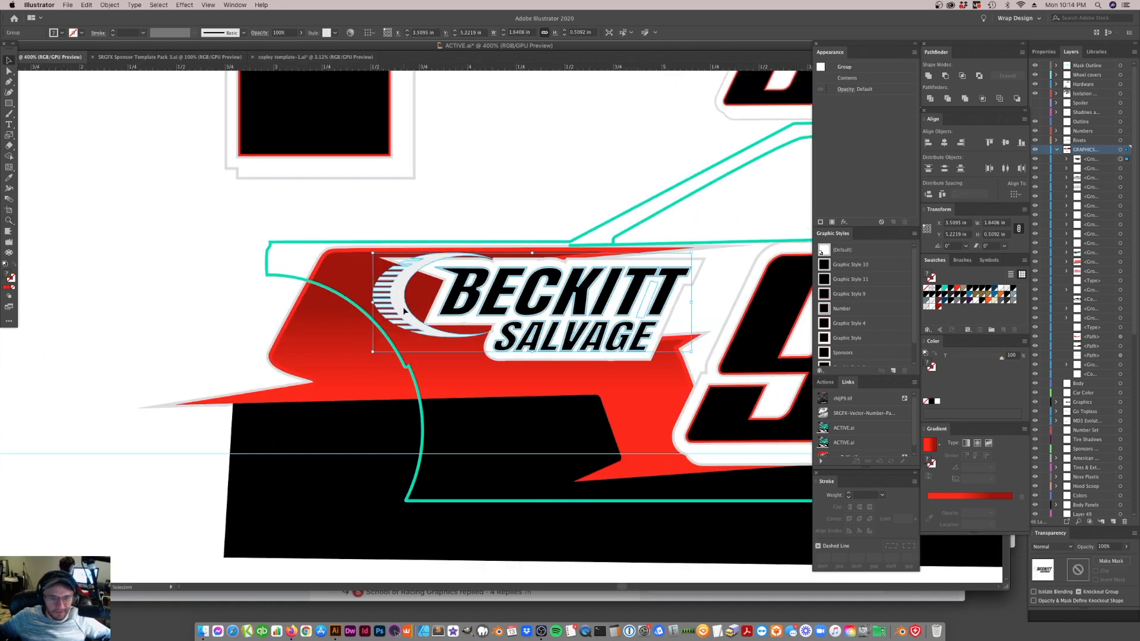
double_click(404, 312)
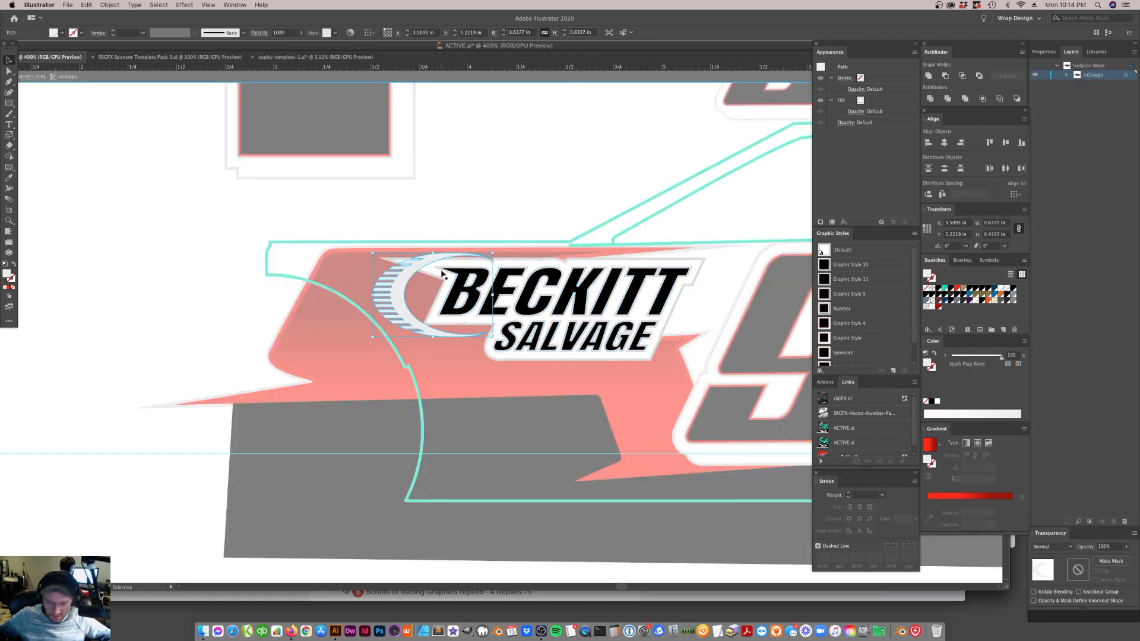
key("Delete")
double_click(576, 89)
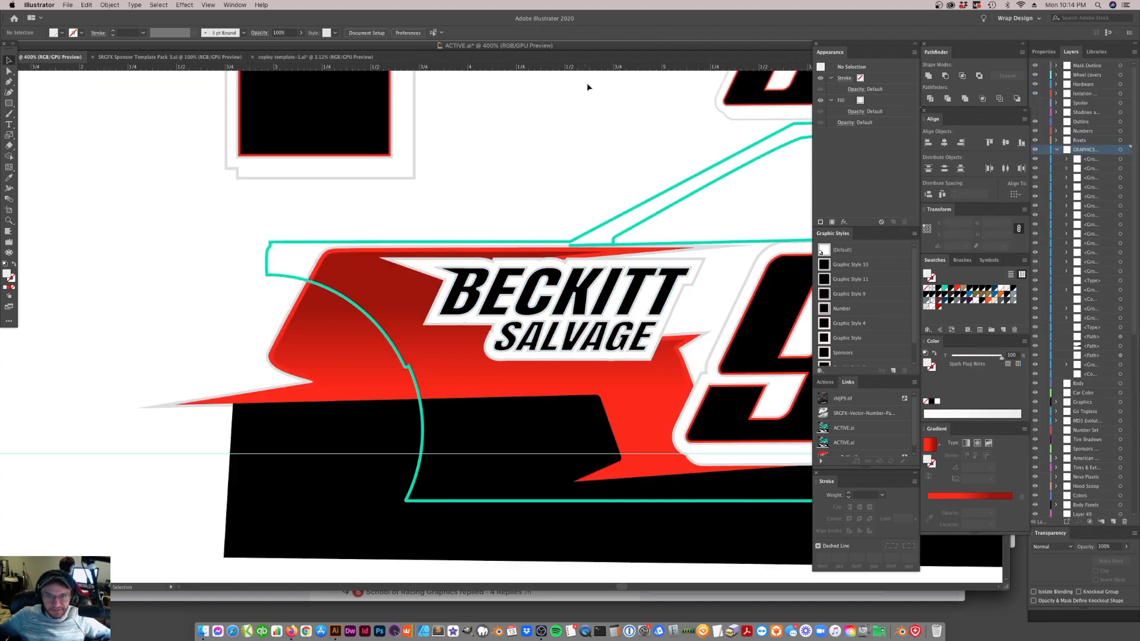
Move the BECKITT SALVAGE logo slightly toward the car's nose, away from the 99
left_click(631, 306)
left_click_drag(630, 306, 607, 304)
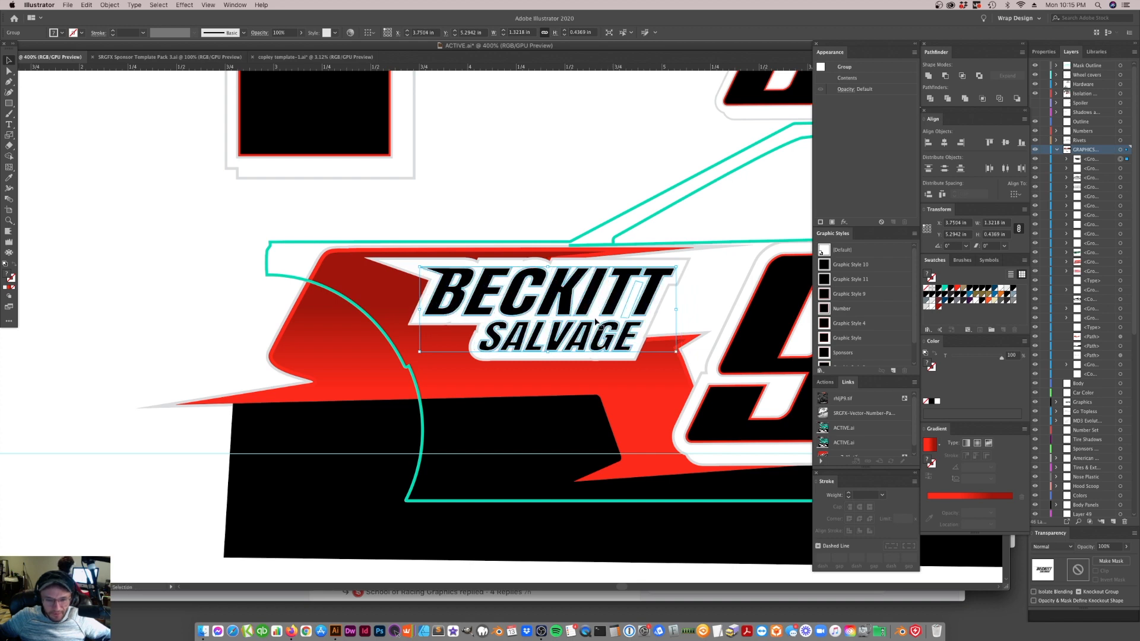
Delete the surplus anchor point at the red stripe's notch just ahead of the 99
key("a")
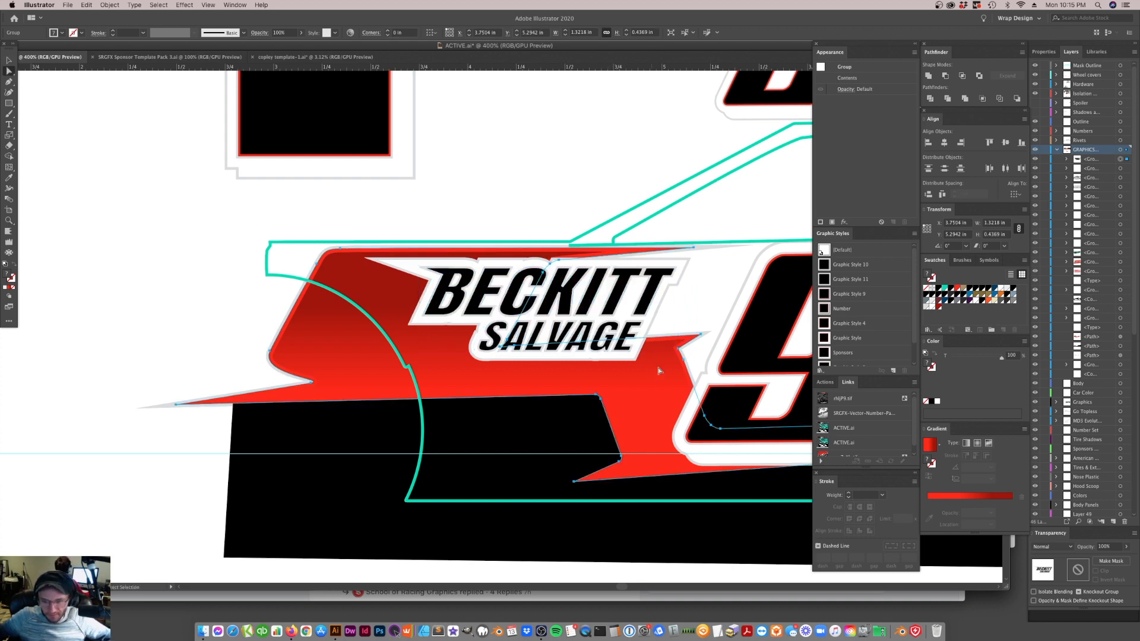
left_click(683, 360)
key("minus")
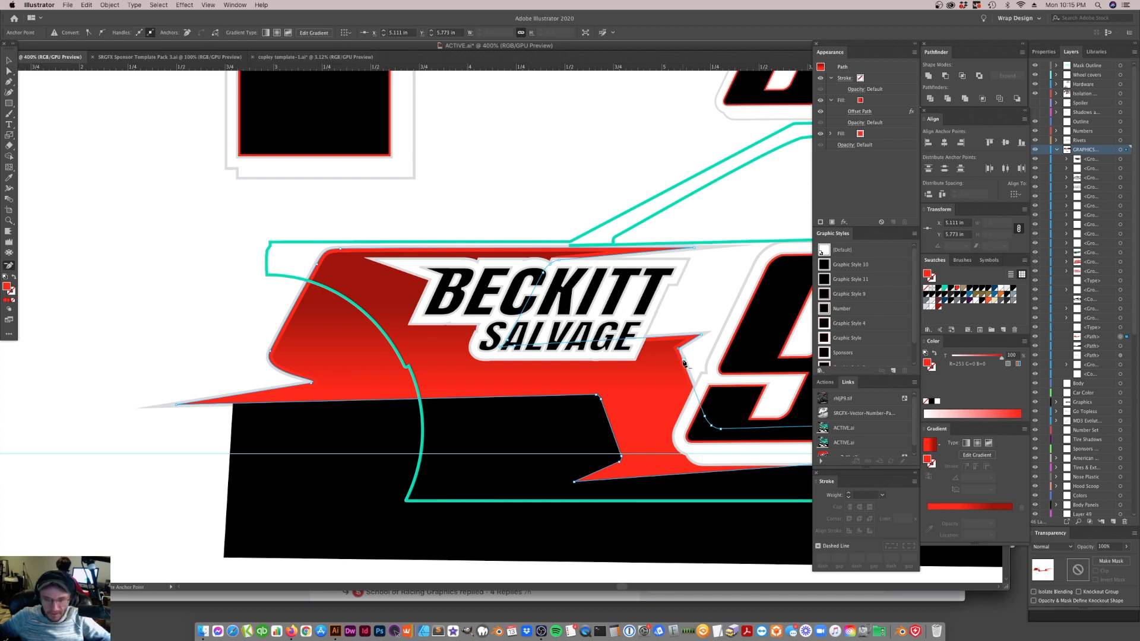
key("a")
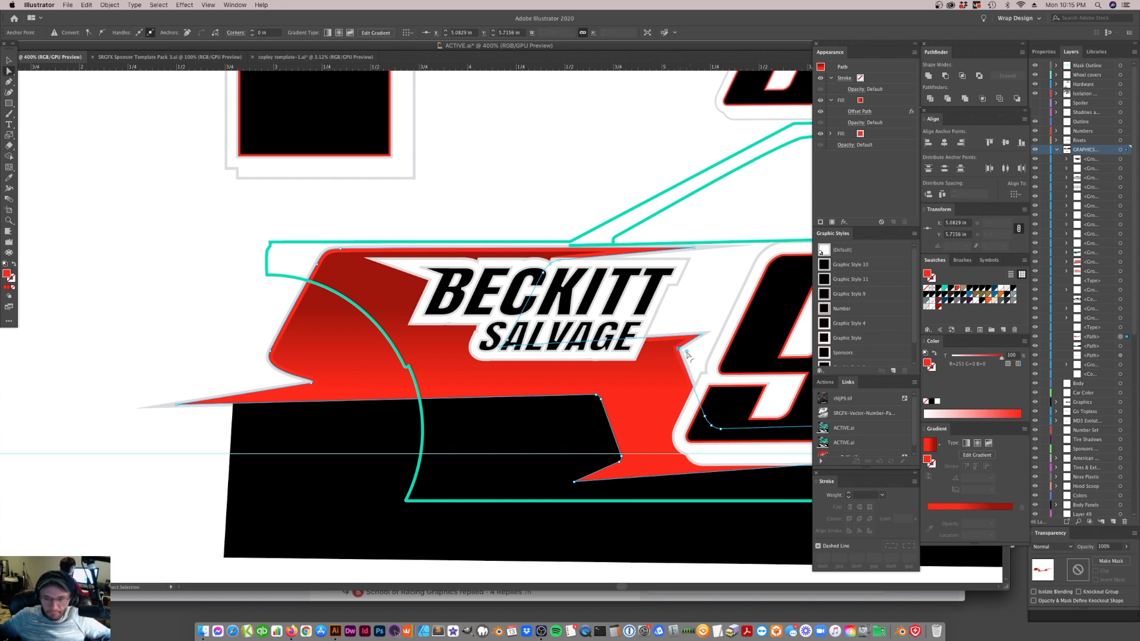
key("v")
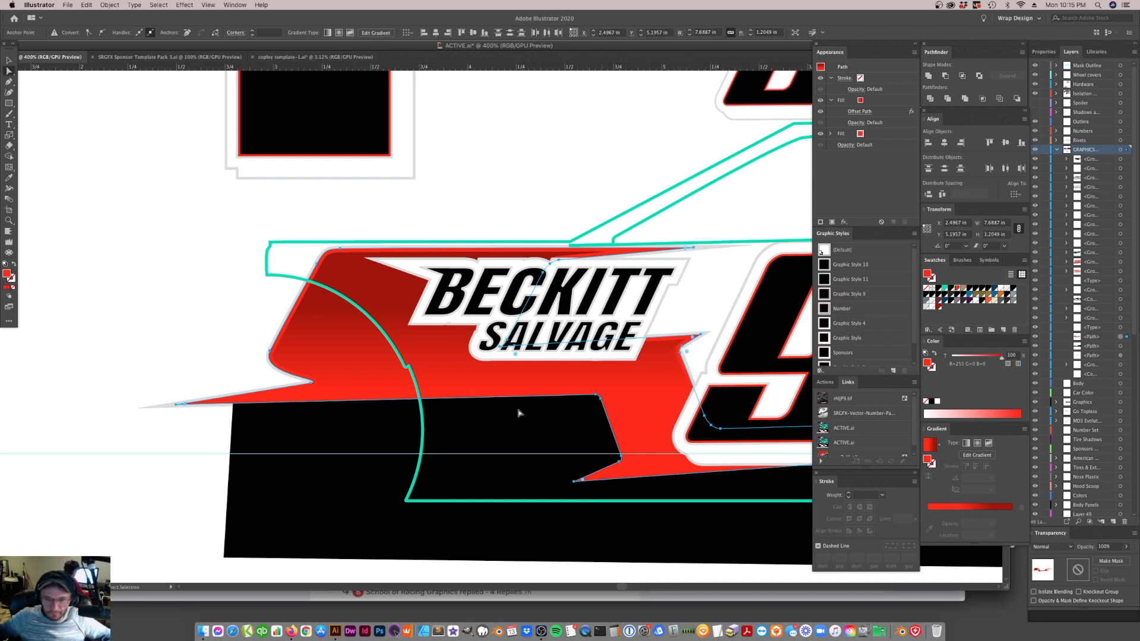
Save the wrap document with the edited stripe and sponsor logo
left_click(480, 404)
key("super+minus")
key("super+minus")
key("super+minus")
key("super+minus")
key("super+minus")
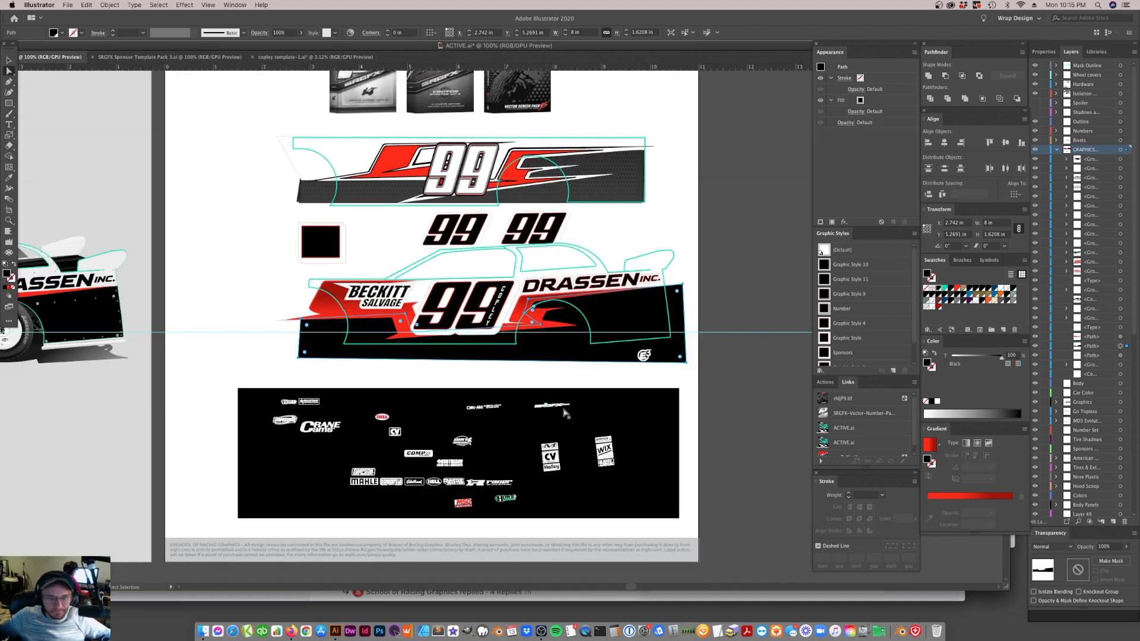
key("a")
left_click(376, 389)
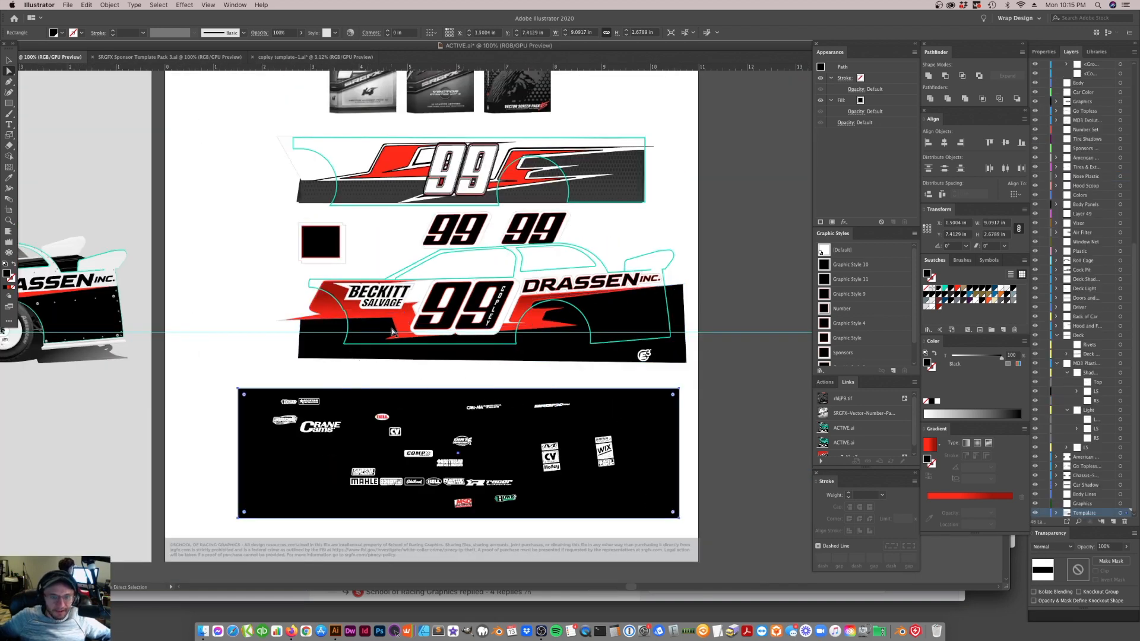
key("v")
key("super+s")
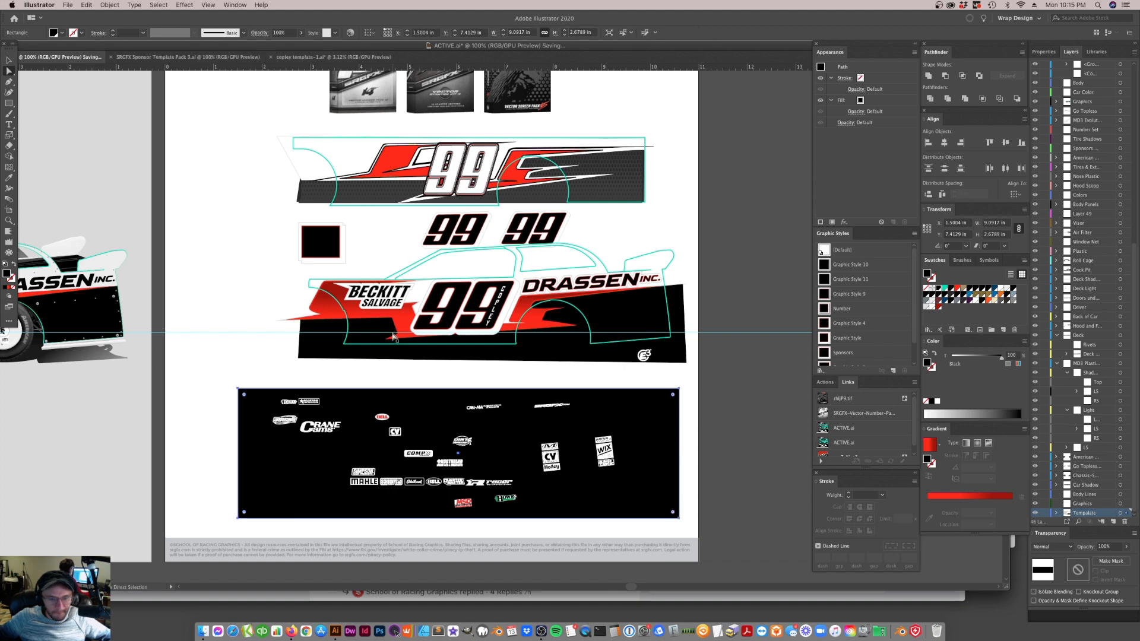
Update both modified ACTIVE.ai links so the car preview shows the saved wrap artwork
scroll(393, 337, "left", 10)
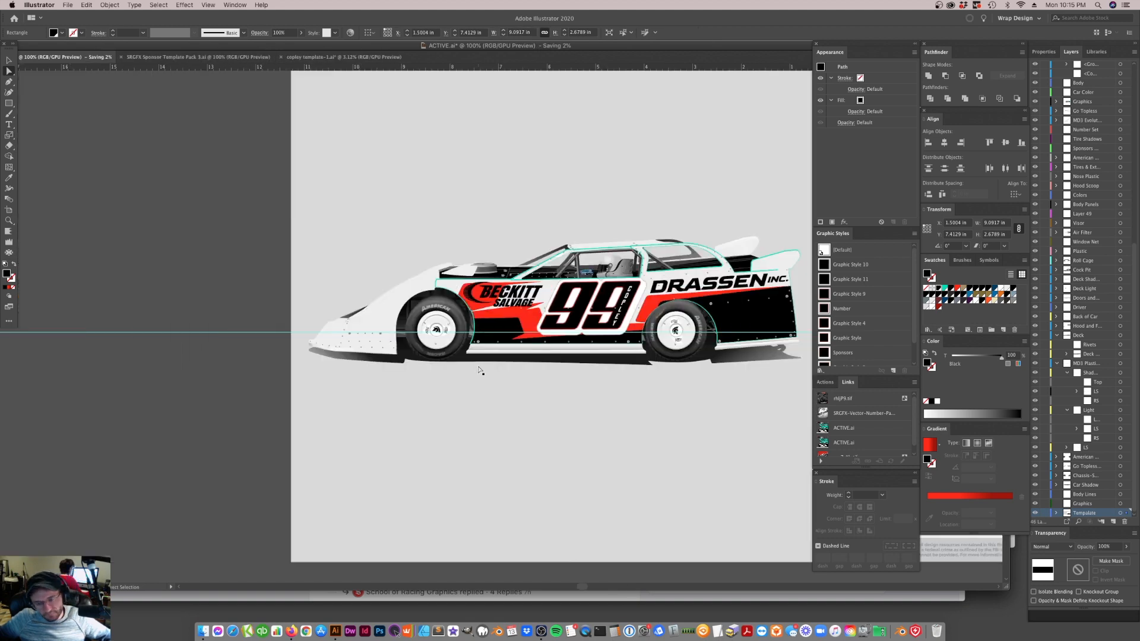
key("super+Tab")
key("super+Tab")
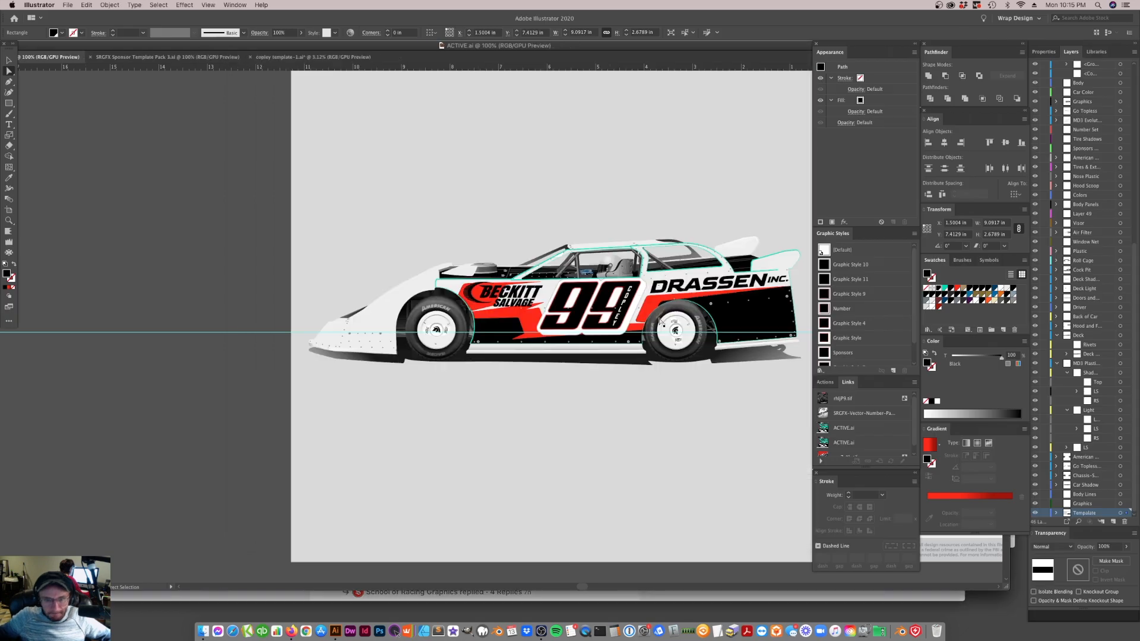
left_click(9, 60)
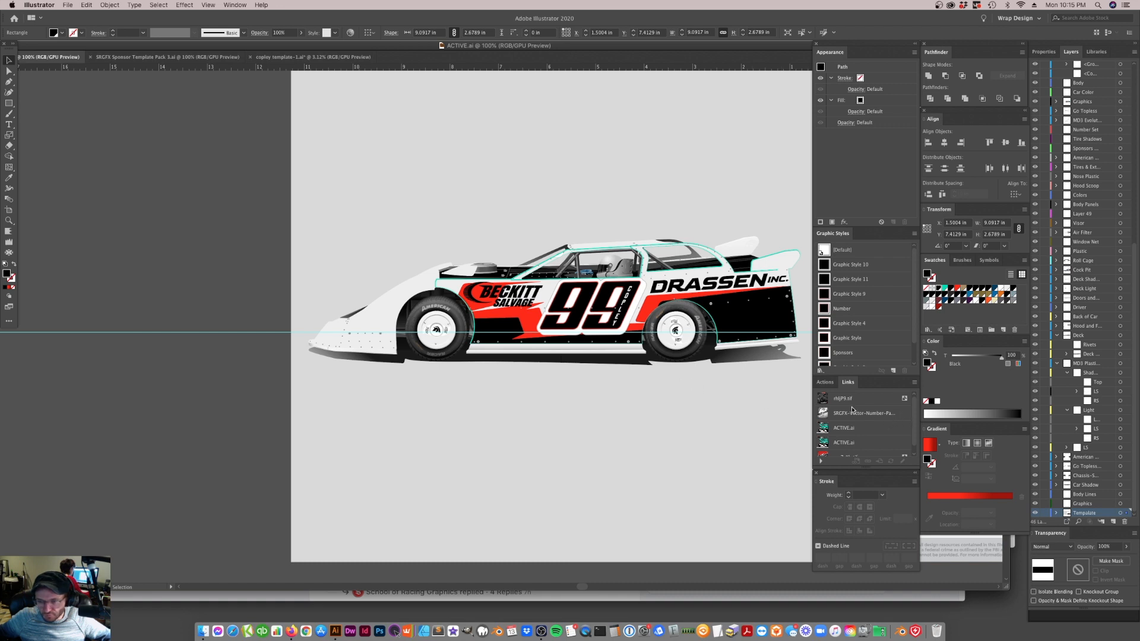
scroll(861, 416, "down", 1)
left_click(864, 420)
left_click(864, 434, "shift")
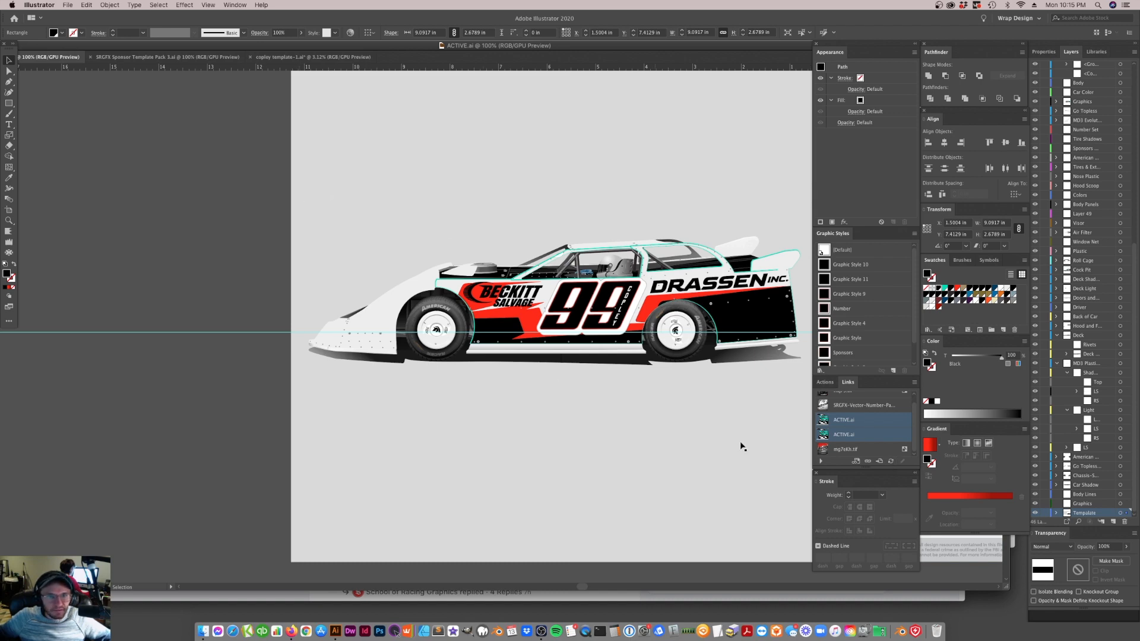
left_click(873, 427)
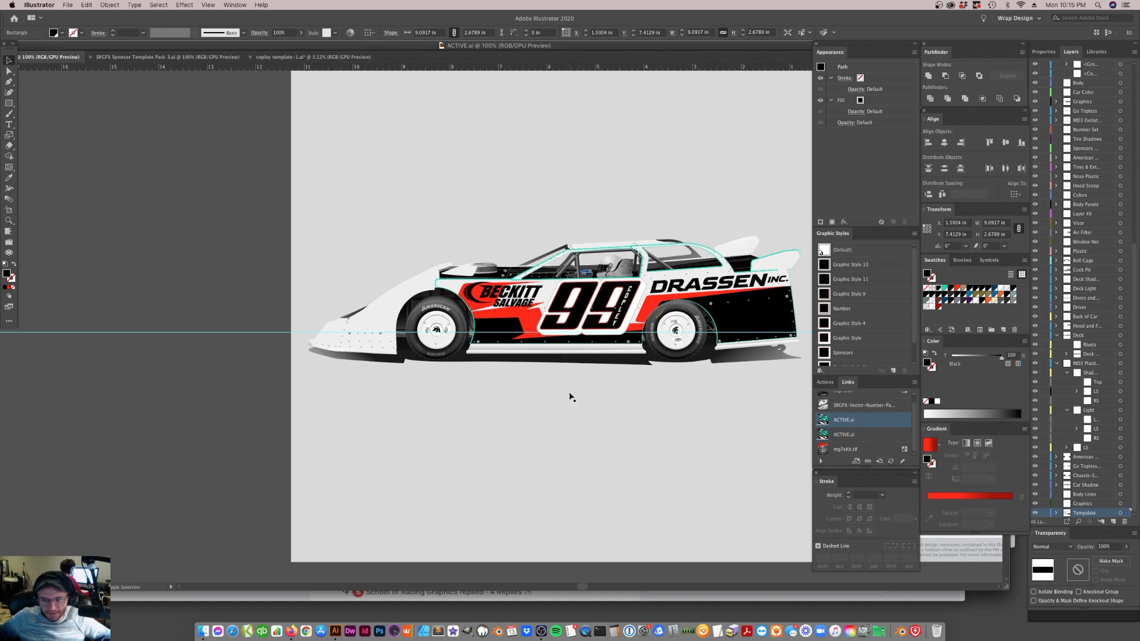
scroll(571, 395, "right", 10)
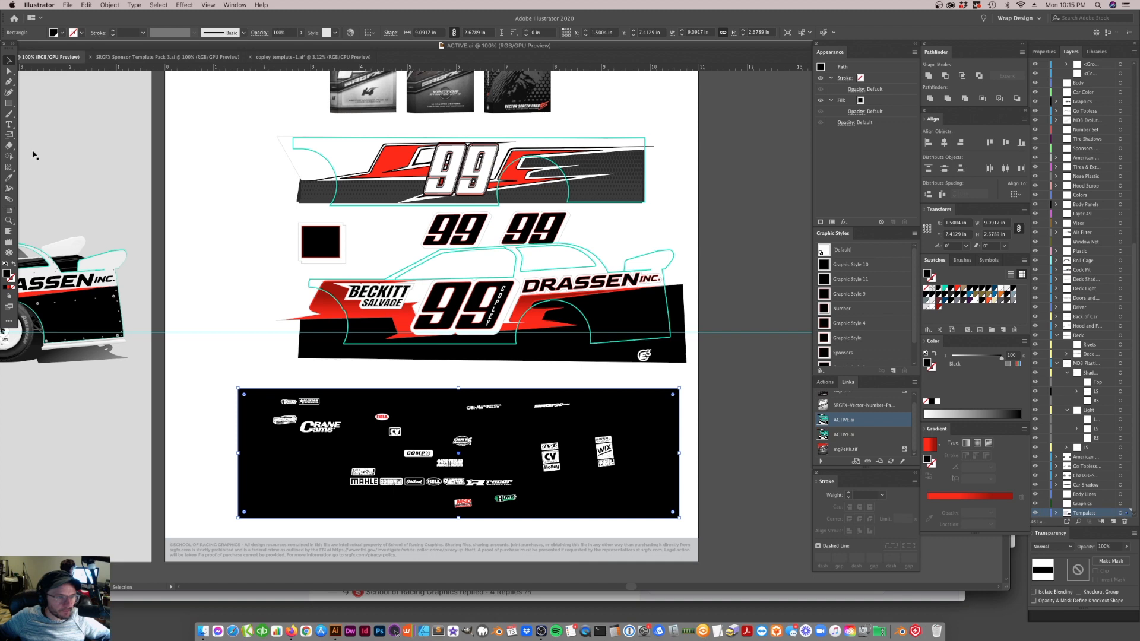
left_click(605, 203)
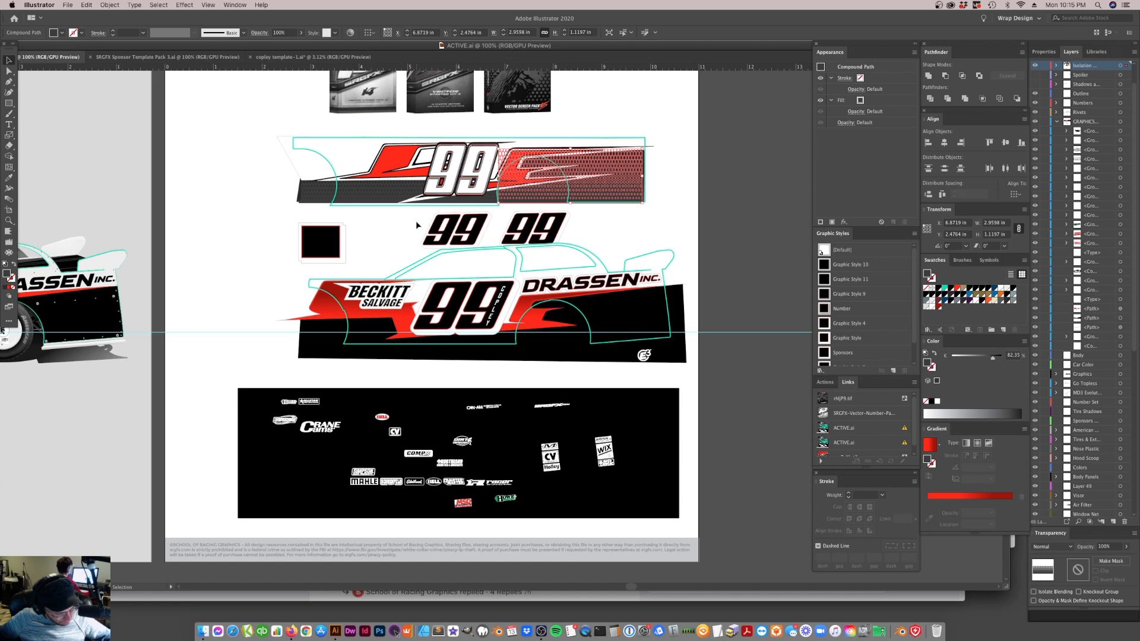
scroll(447, 295, "left", 5)
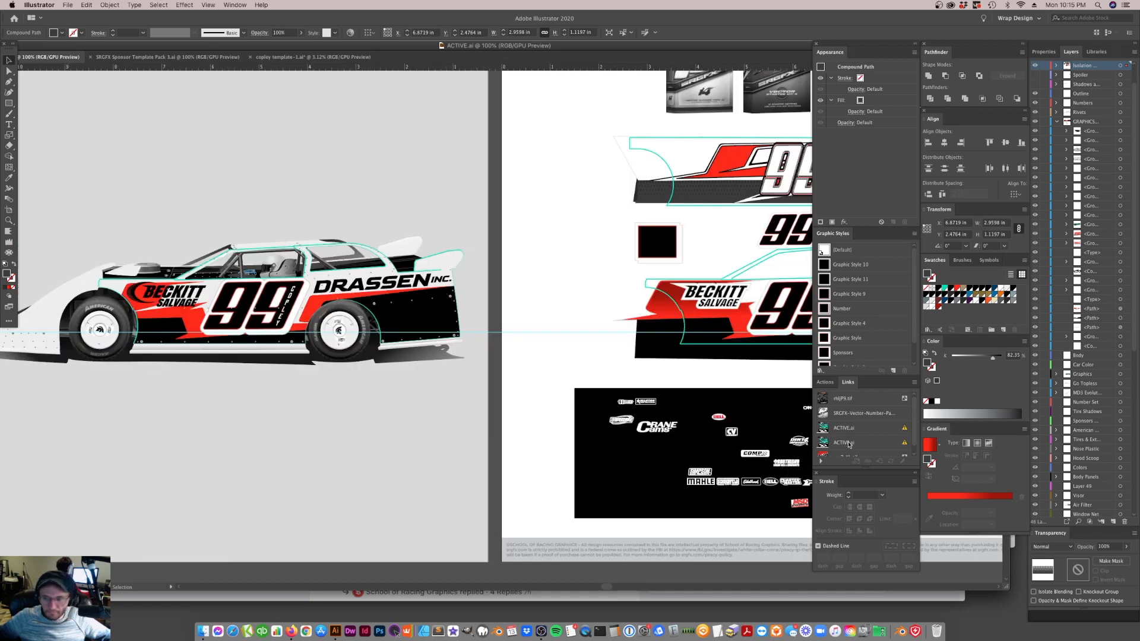
left_click(883, 428)
left_click(885, 443, "shift")
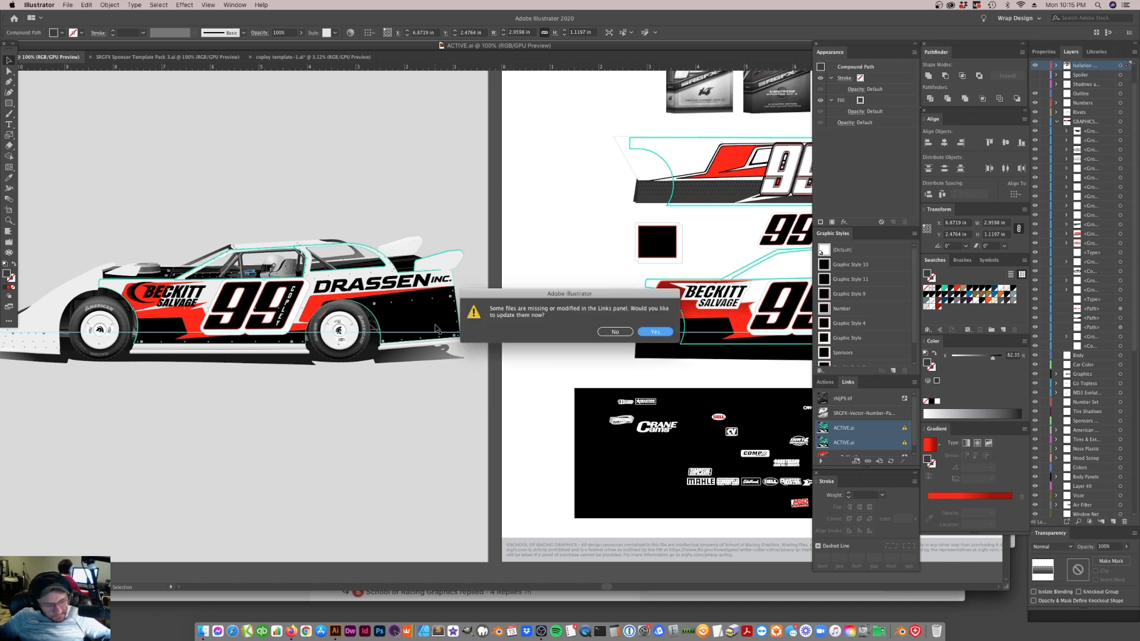
left_click(656, 332)
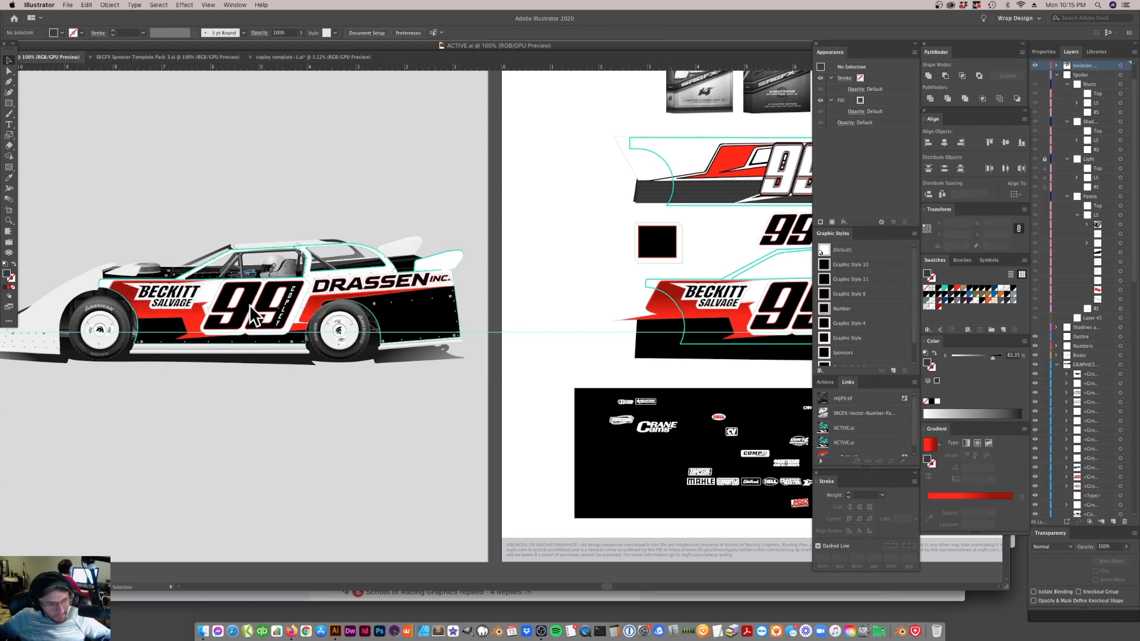
Shift the BECKITT SALVAGE logo slightly lower and closer to the car's nose
left_click(727, 303)
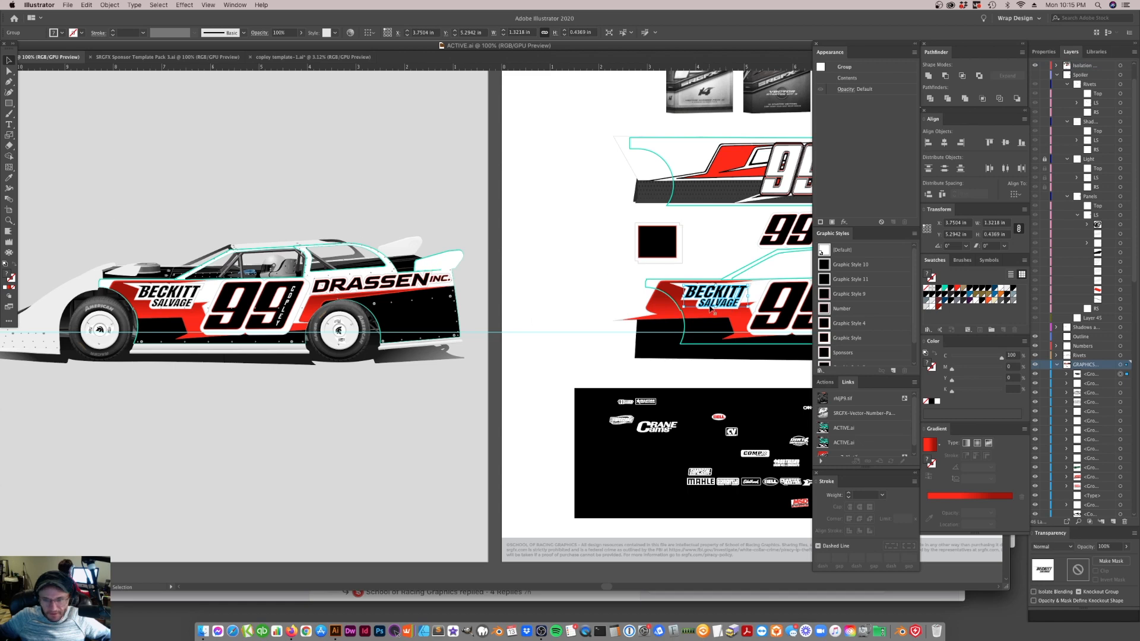
left_click_drag(721, 301, 717, 297)
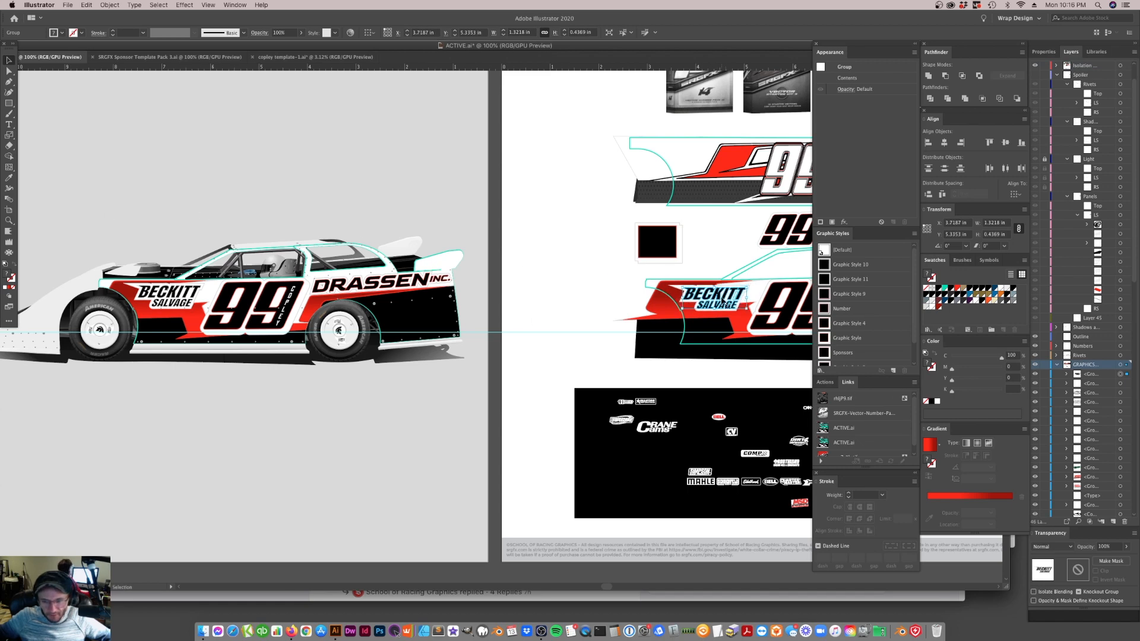
left_click(698, 253)
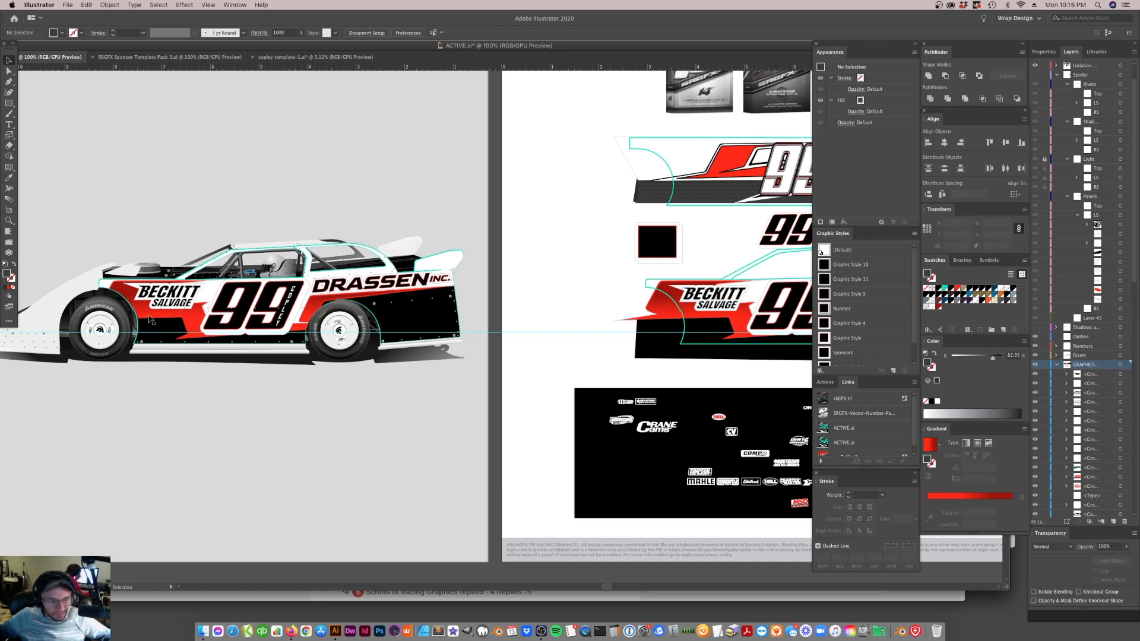
left_click(706, 308)
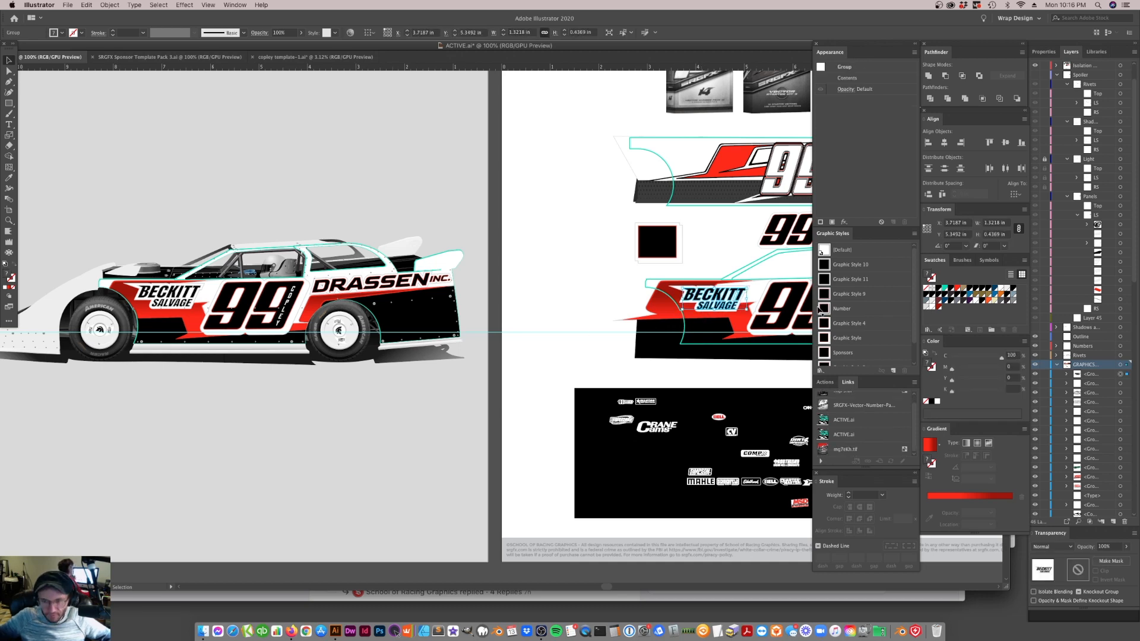
left_click(543, 275)
Isolate the BECKITT SALVAGE logo group and select its SALVAGE lettering
scroll(601, 339, "right", 10)
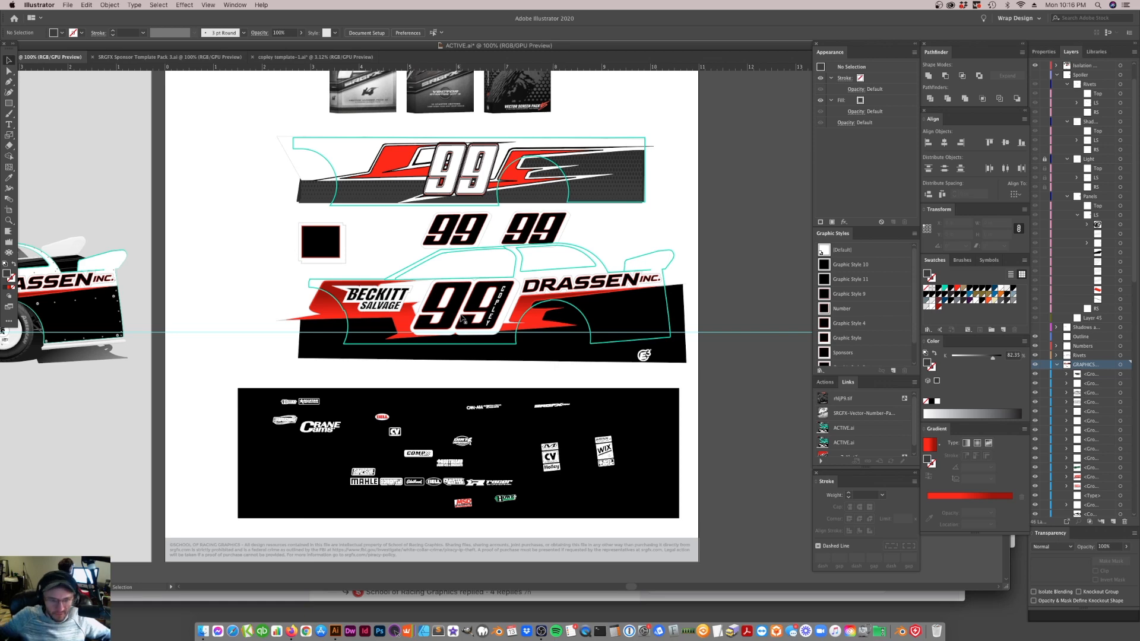
left_click(10, 222)
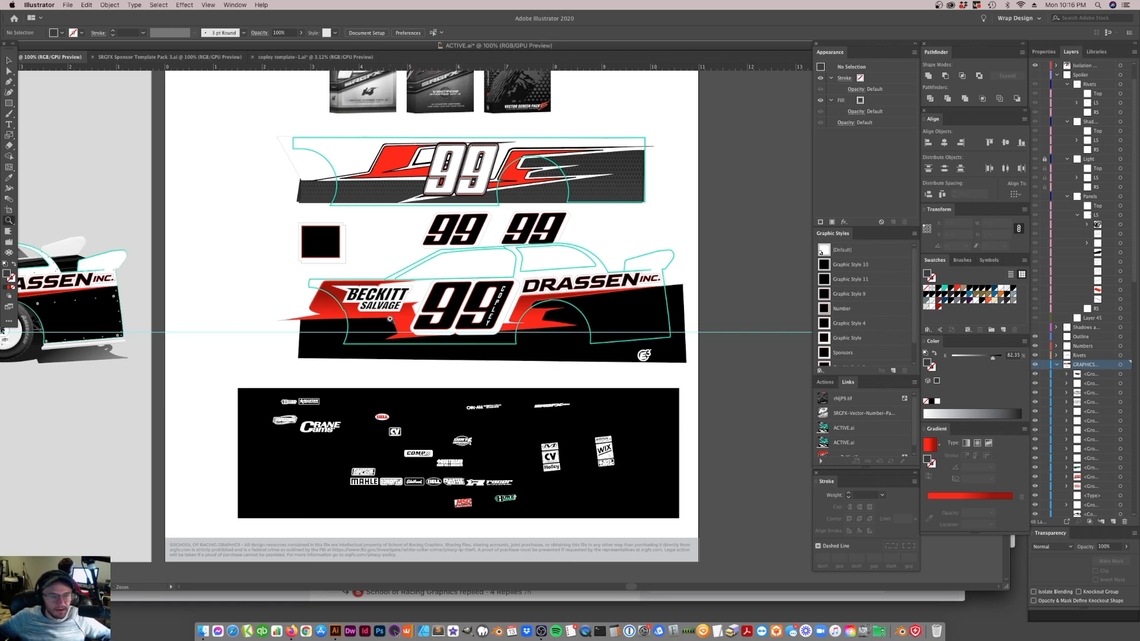
left_click(393, 320)
left_click(503, 304)
left_click(501, 312)
left_click(8, 60)
double_click(431, 353)
left_click(436, 360)
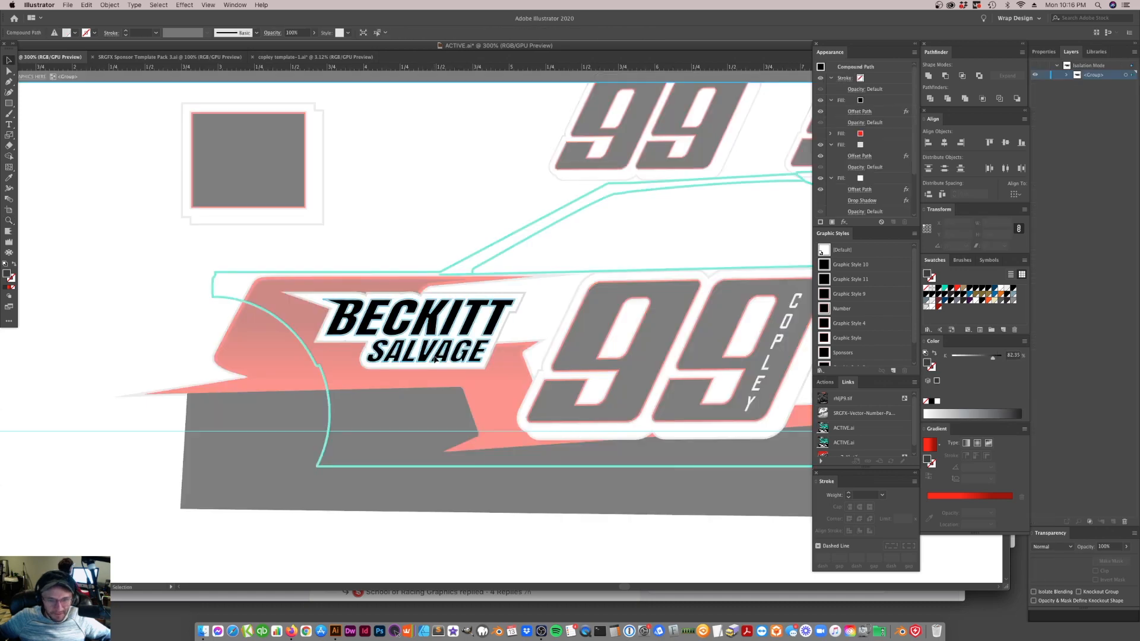
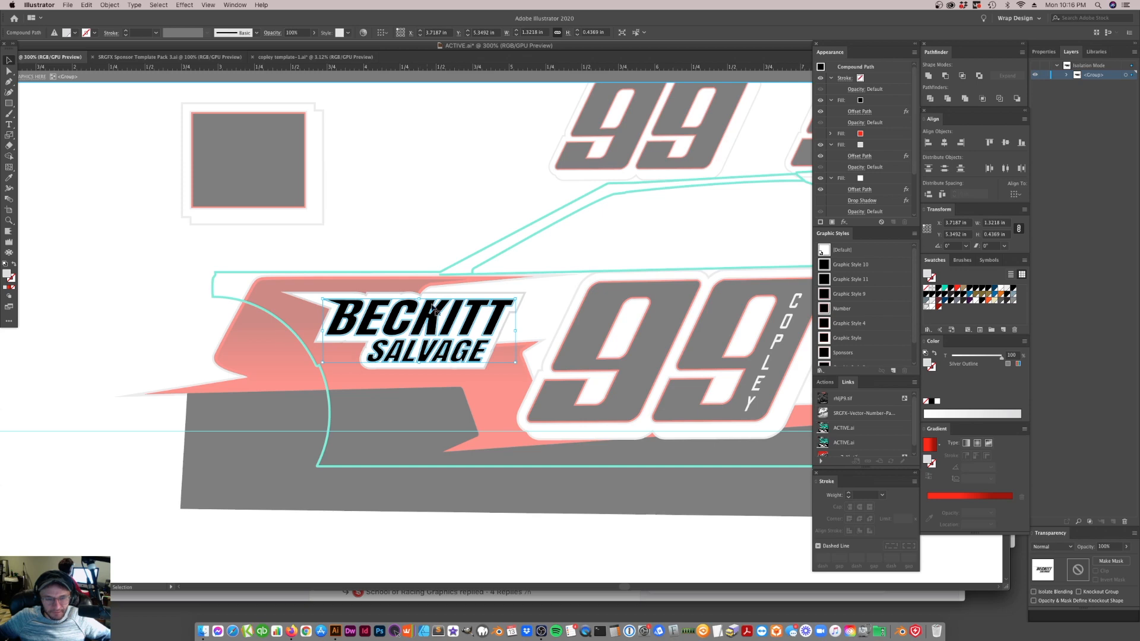
Set the Offset Path of the BECKITT SALVAGE lettering's white fill above the lowest fill to 2.5 px
left_click(857, 189)
type(".2")
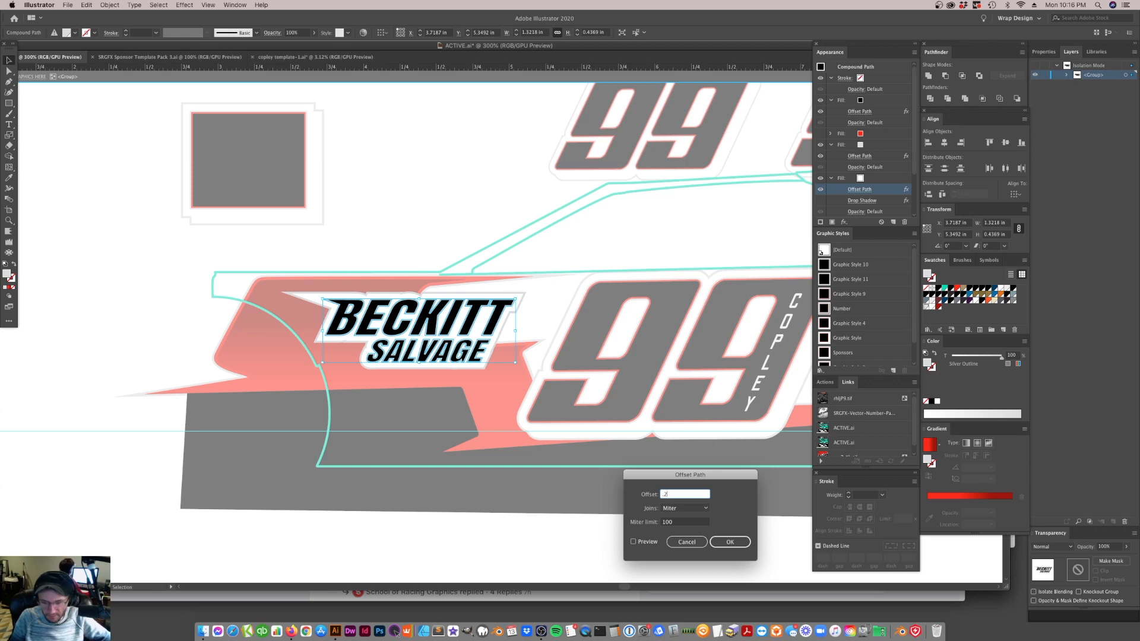
type("52.5px")
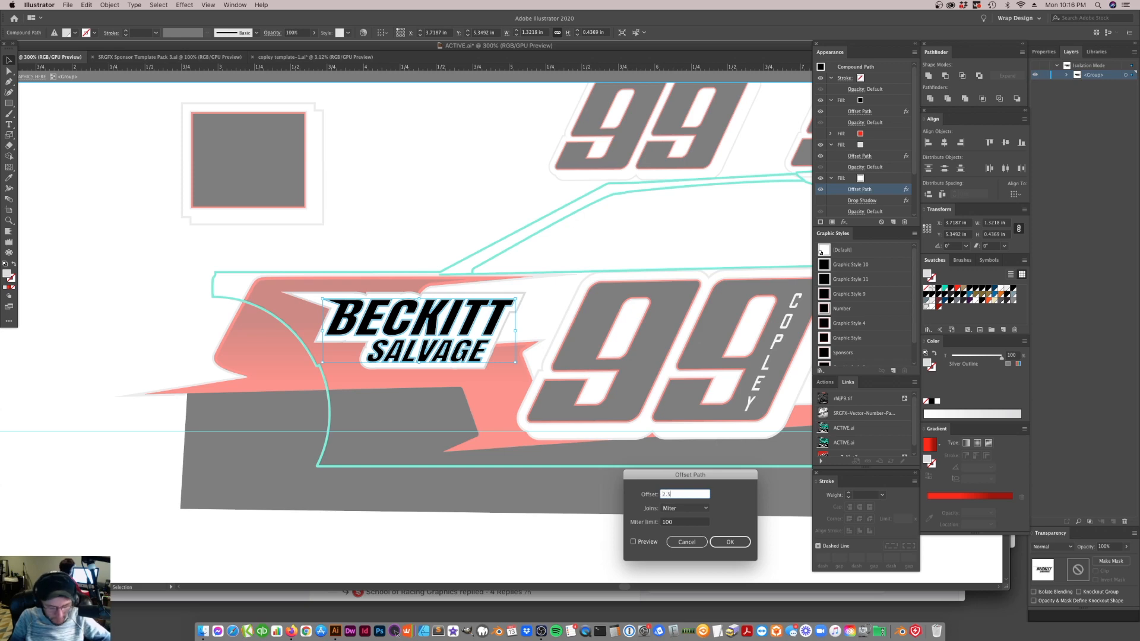
key("Return")
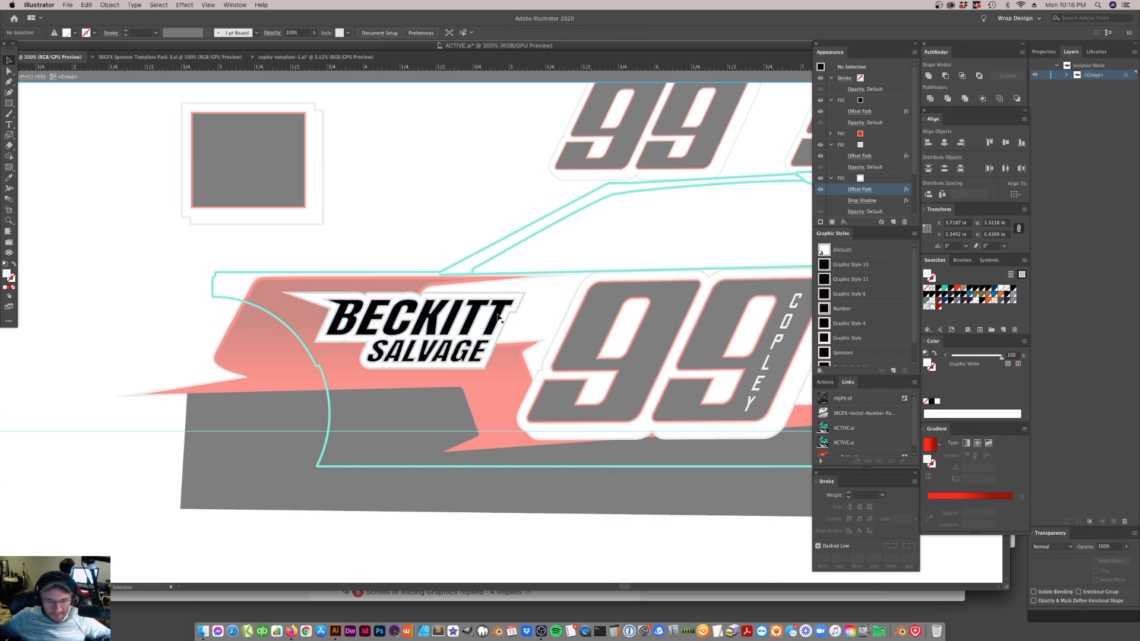
scroll(870, 173, "down", 2)
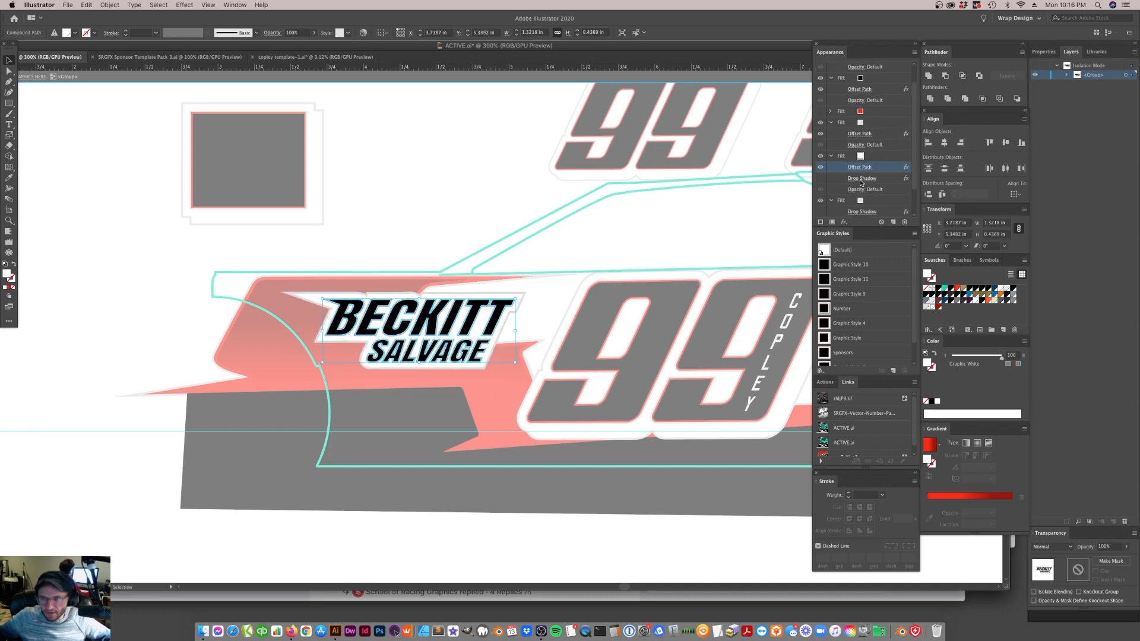
left_click(862, 179)
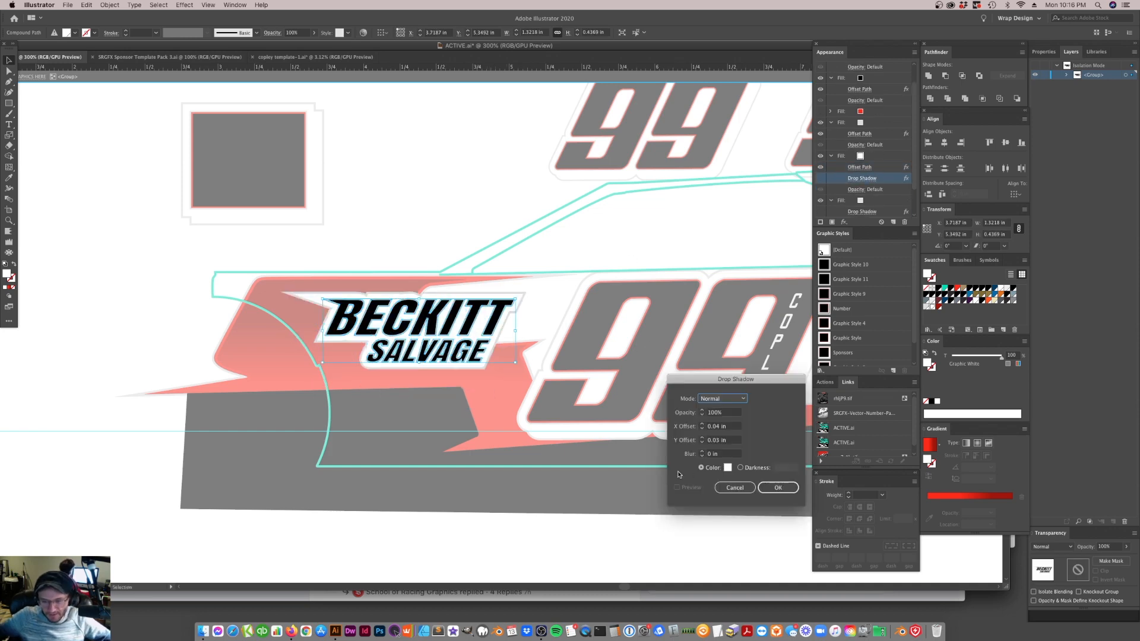
left_click(735, 485)
Try a previewed 2.5 px Offset Path on the lowest fill of the BECKITT SALVAGE lettering
scroll(868, 198, "down", 2)
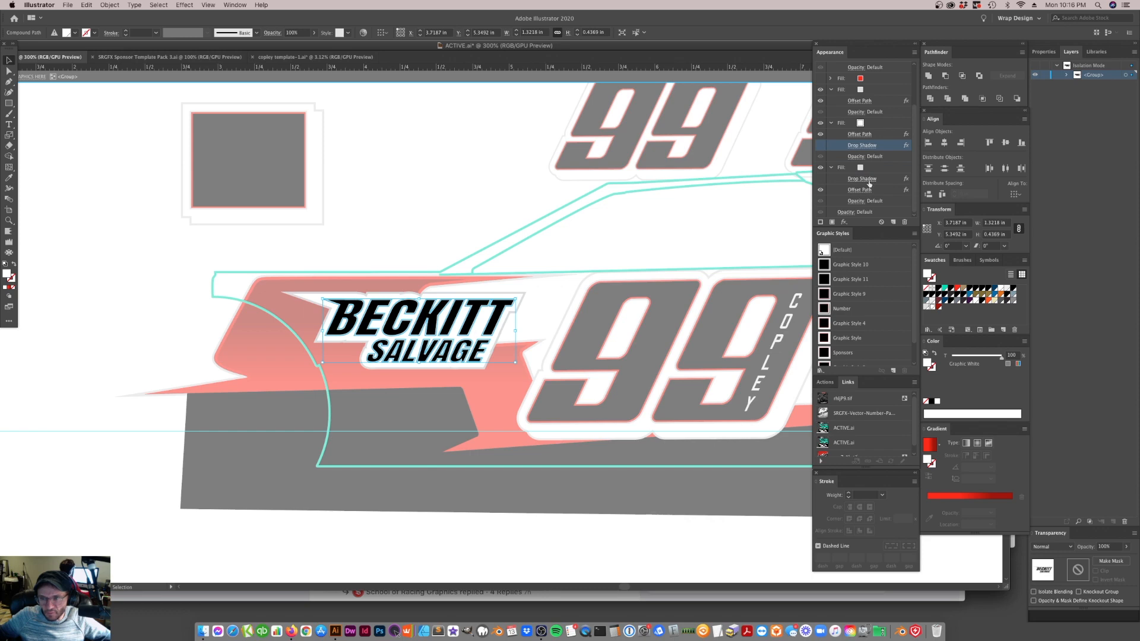
left_click(866, 191)
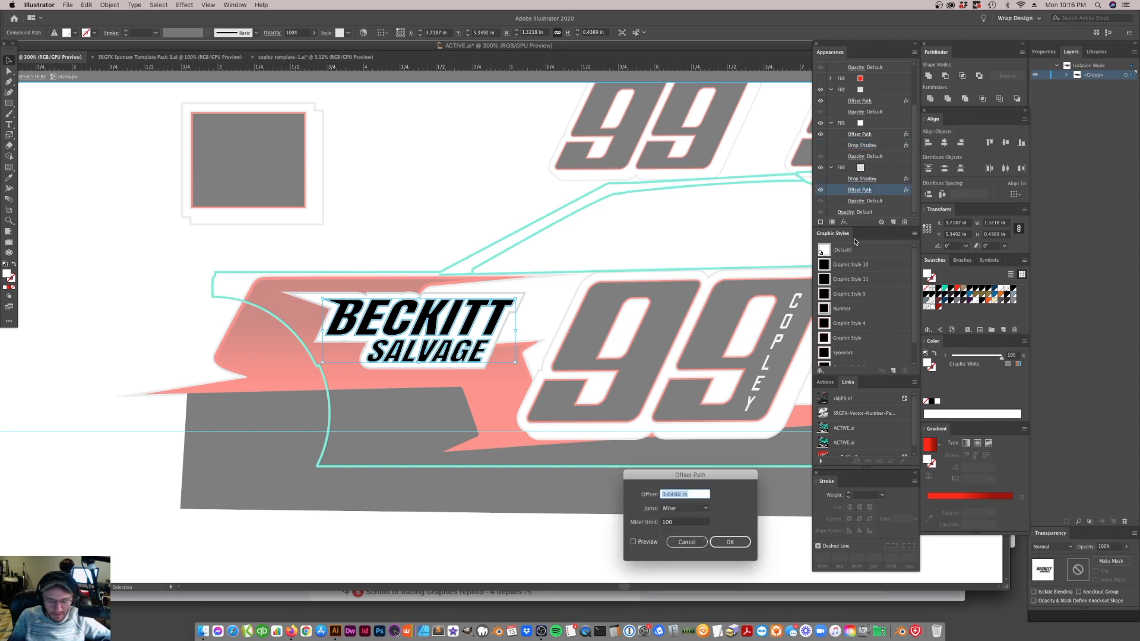
type(".25px")
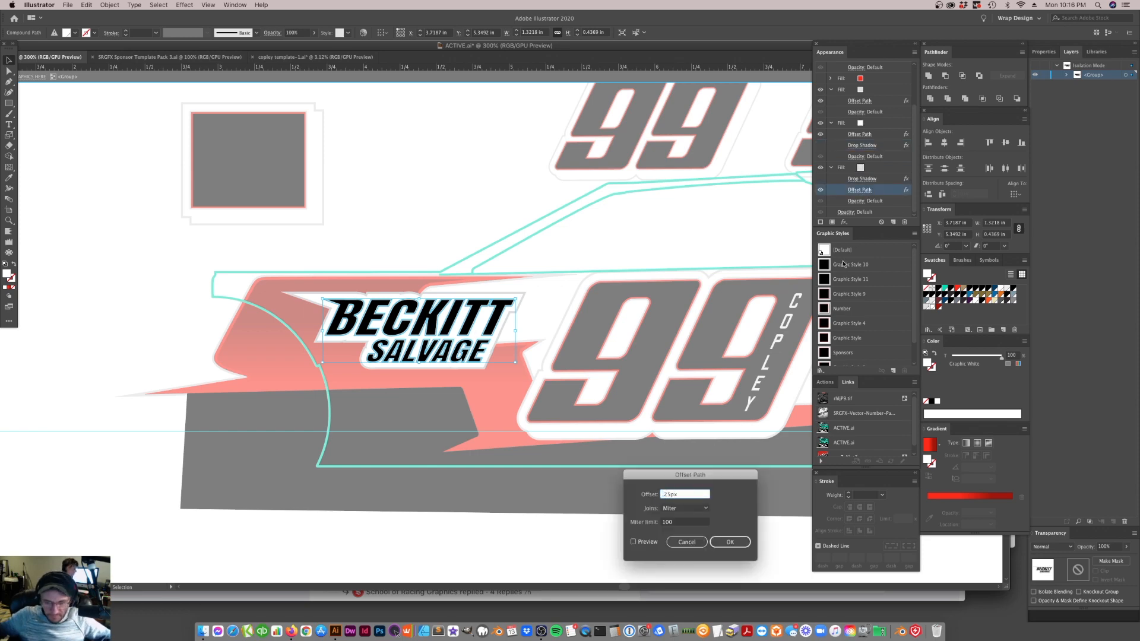
key("BackSpace")
key("BackSpace")
key("BackSpace")
key("BackSpace")
key("BackSpace")
type("2")
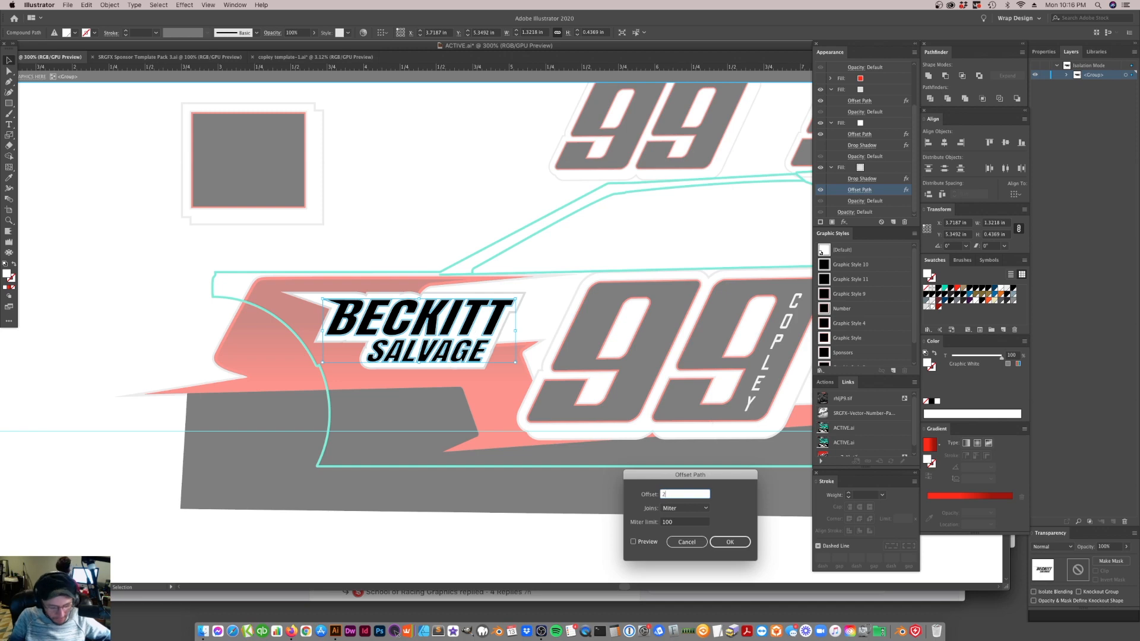
type(".5px")
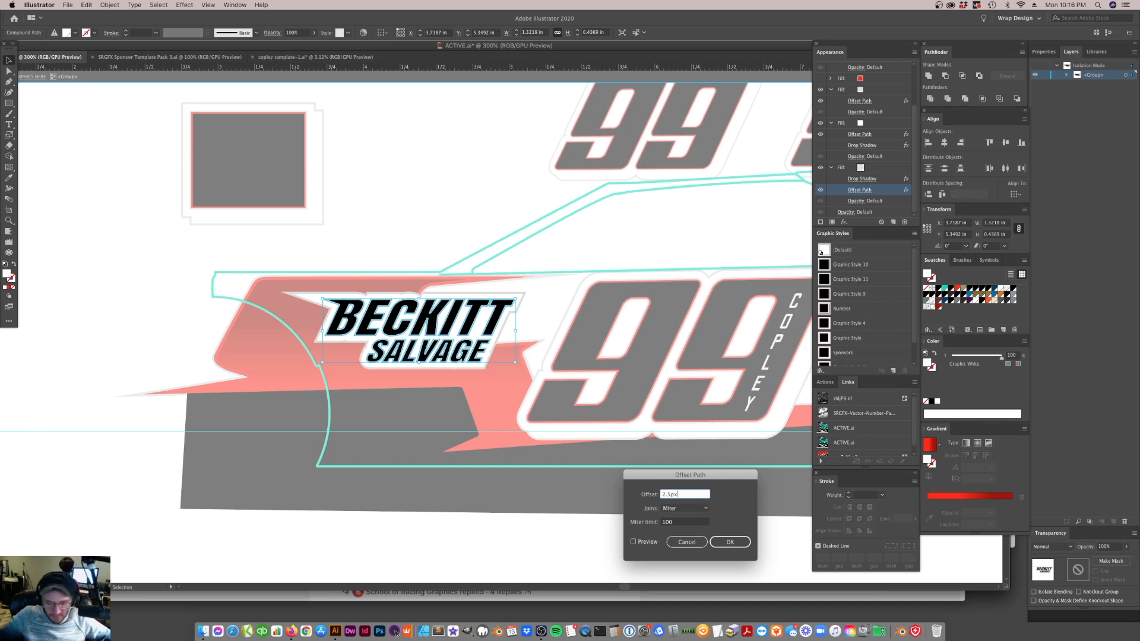
left_click(633, 542)
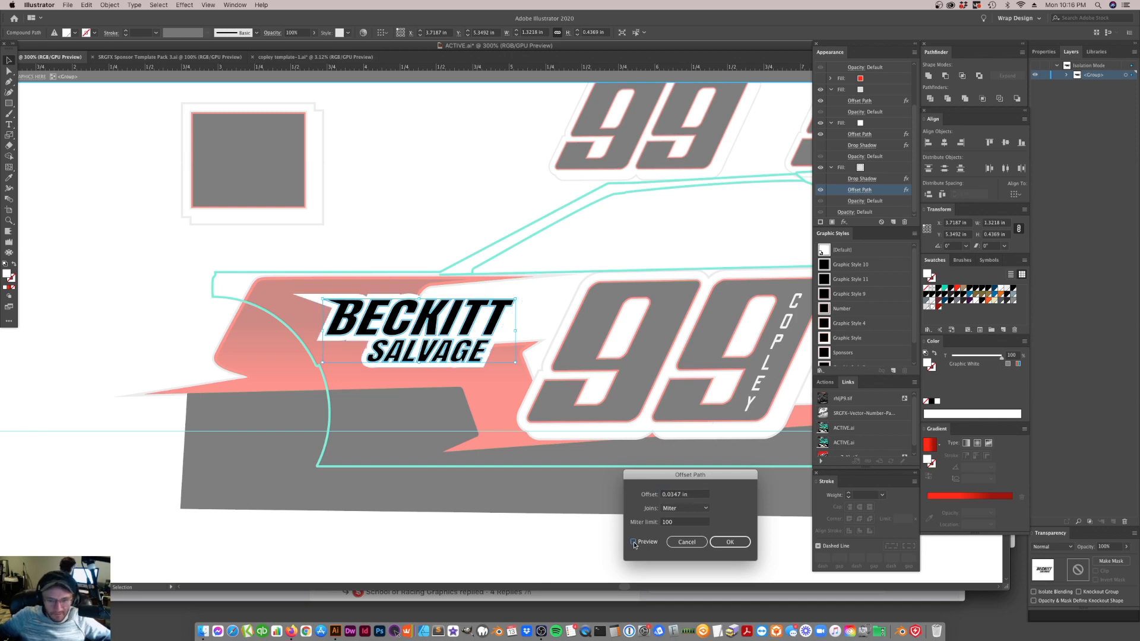
left_click(730, 542)
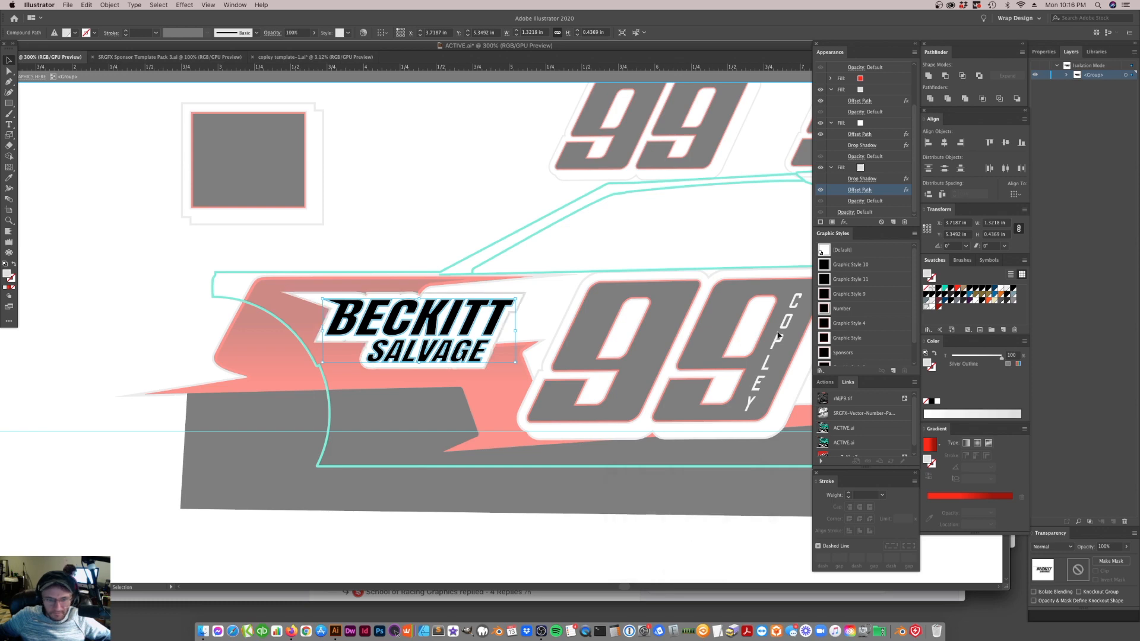
Set the Offset Path of the lettering's white fill directly above the lowest fill to 2 px
left_click(861, 135)
type("2px")
key("Return")
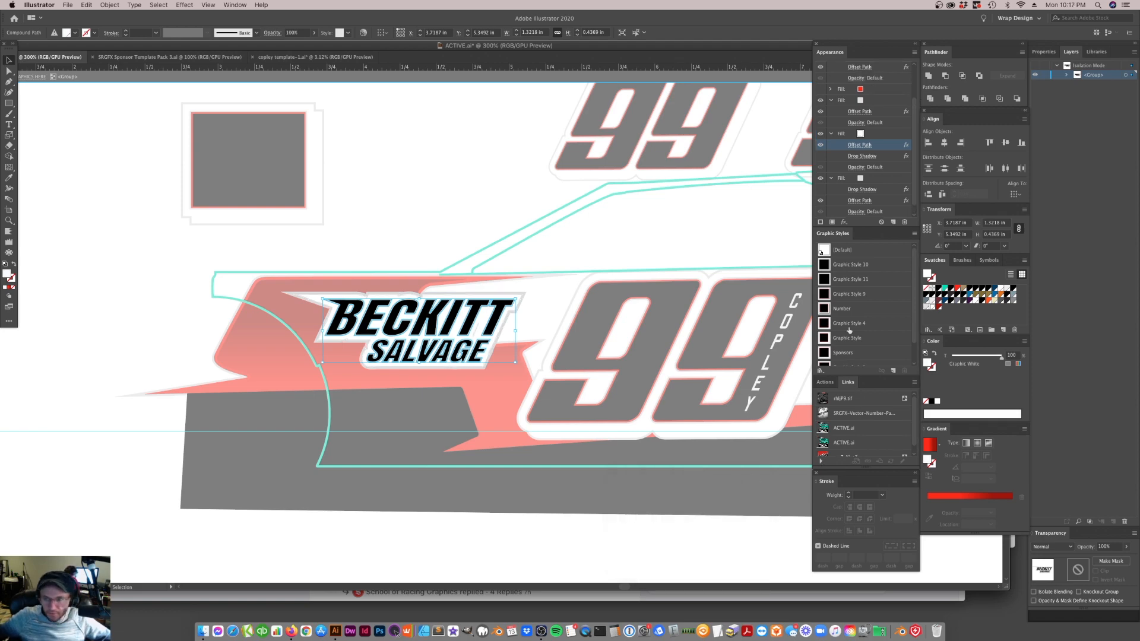
Set the lowest fill's Offset Path on the BECKITT SALVAGE lettering to 2.5 px and deselect the lettering
left_click(863, 189)
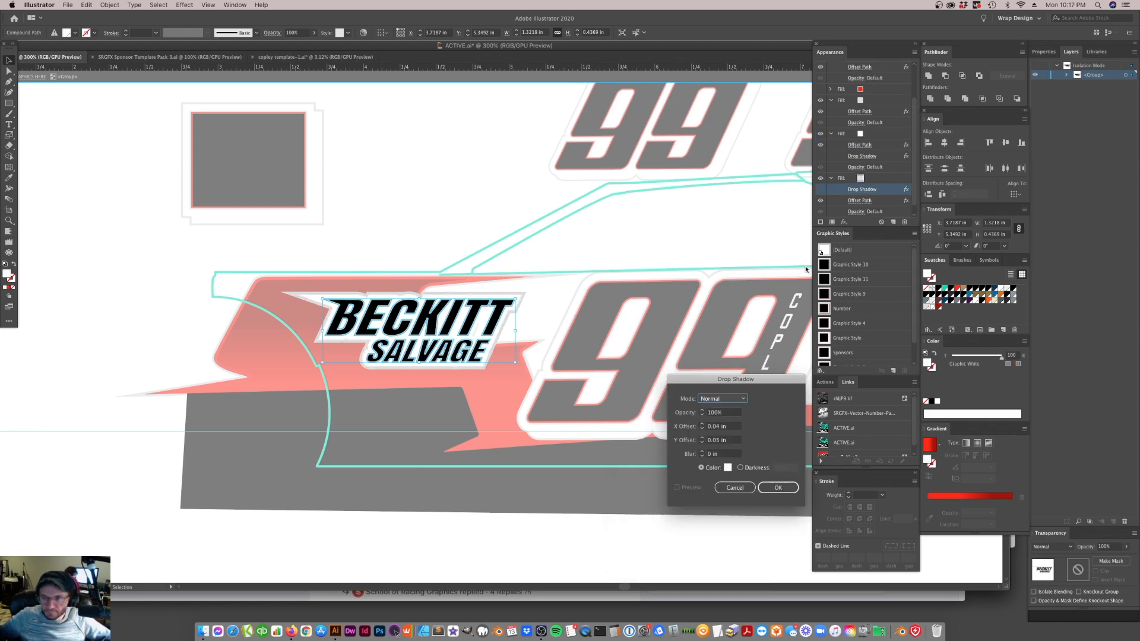
left_click(735, 488)
left_click(860, 201)
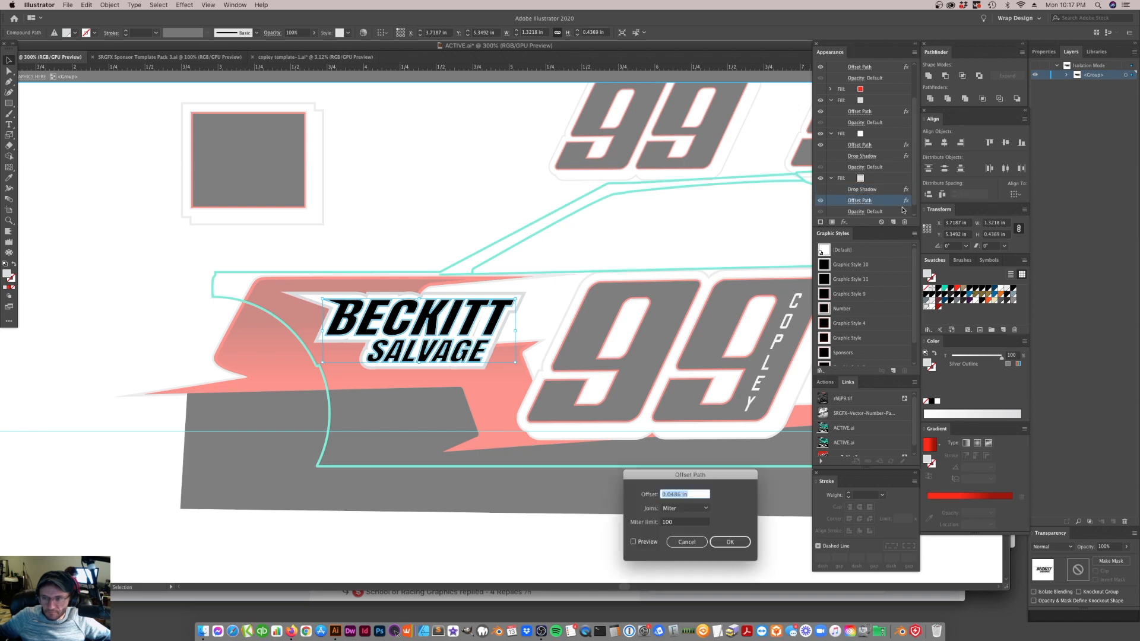
type("2.5px")
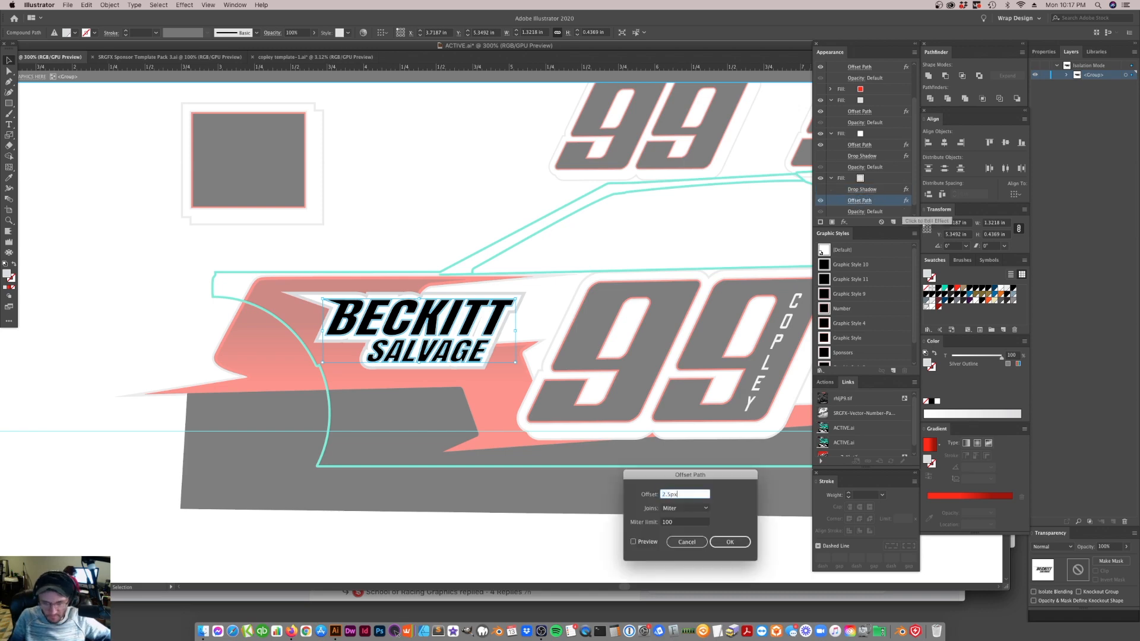
key("Return")
left_click(549, 242)
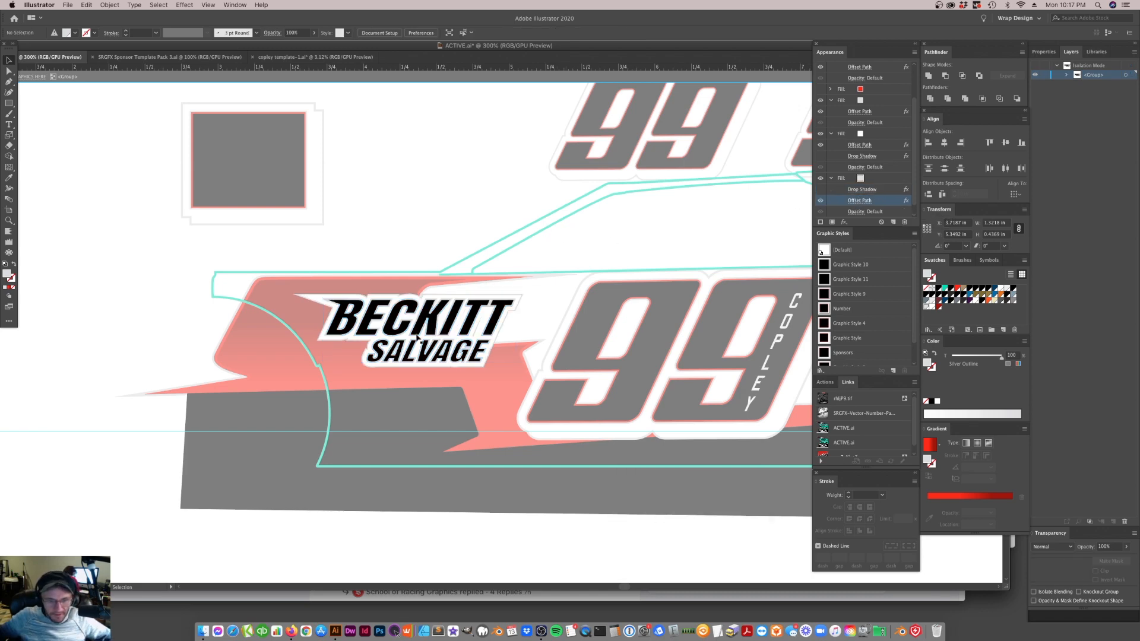
left_click(481, 336)
key("a")
left_click(479, 336)
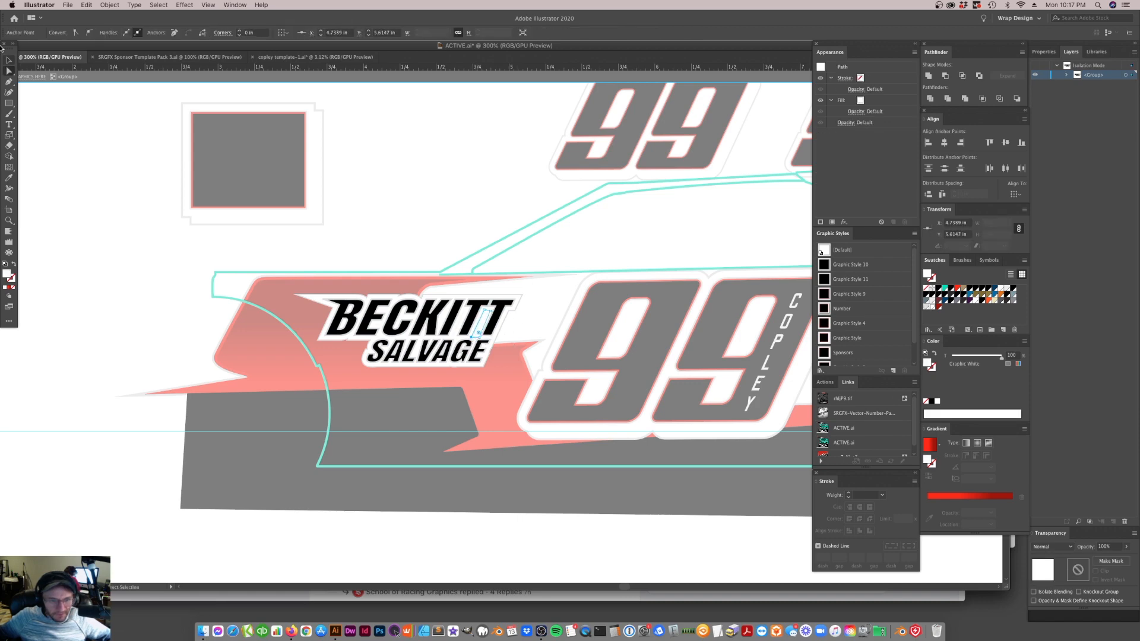
left_click(12, 58)
Set the Offset Path of the lettering's lowest fill to 3 px after previewing 2.75 px, and deselect the lettering
left_click(429, 316)
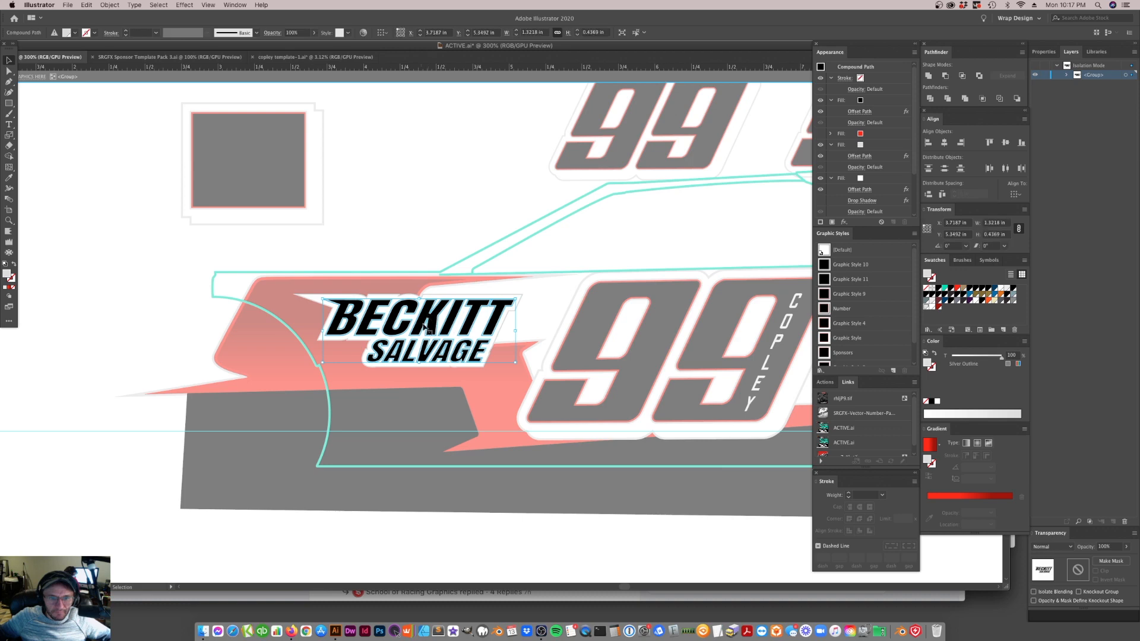
left_click_drag(864, 191, 864, 191)
left_click(860, 189)
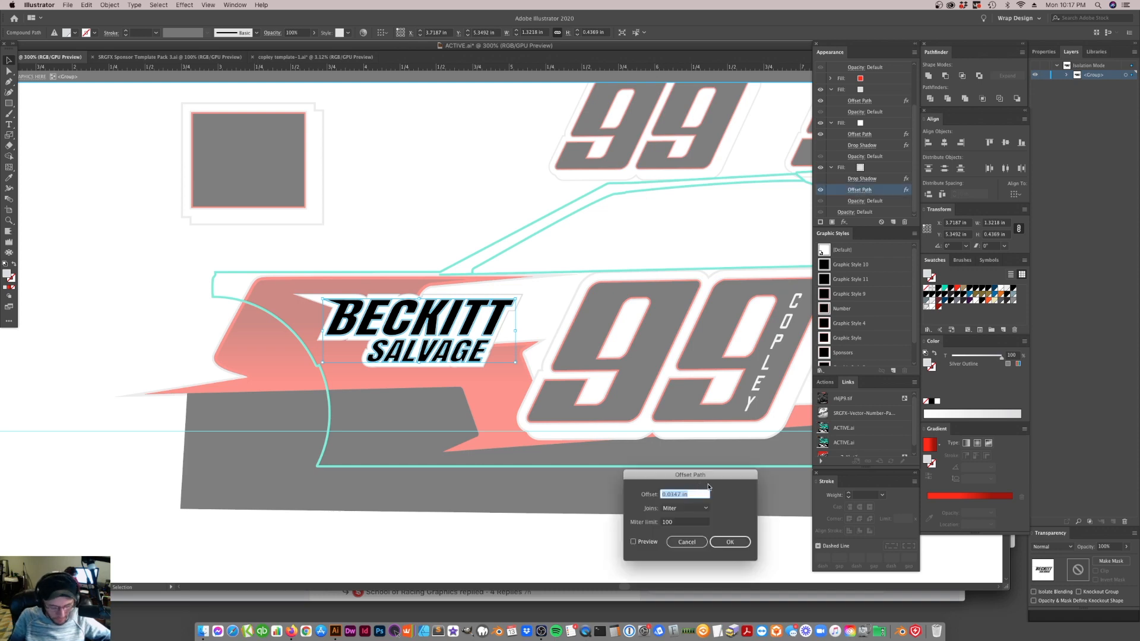
type("2.7")
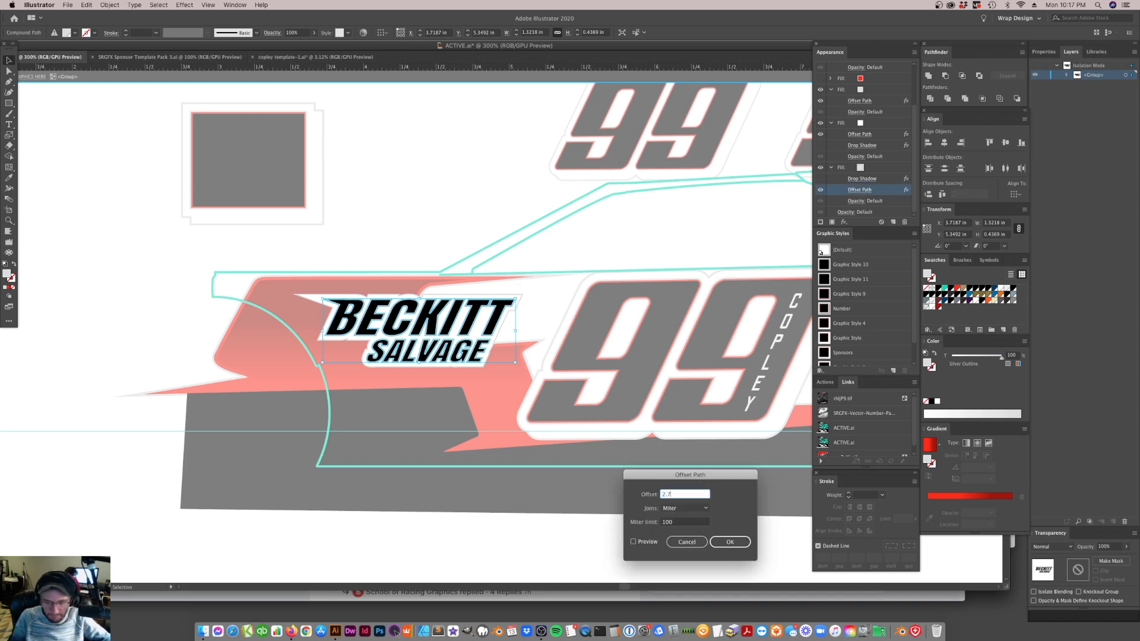
type("5px")
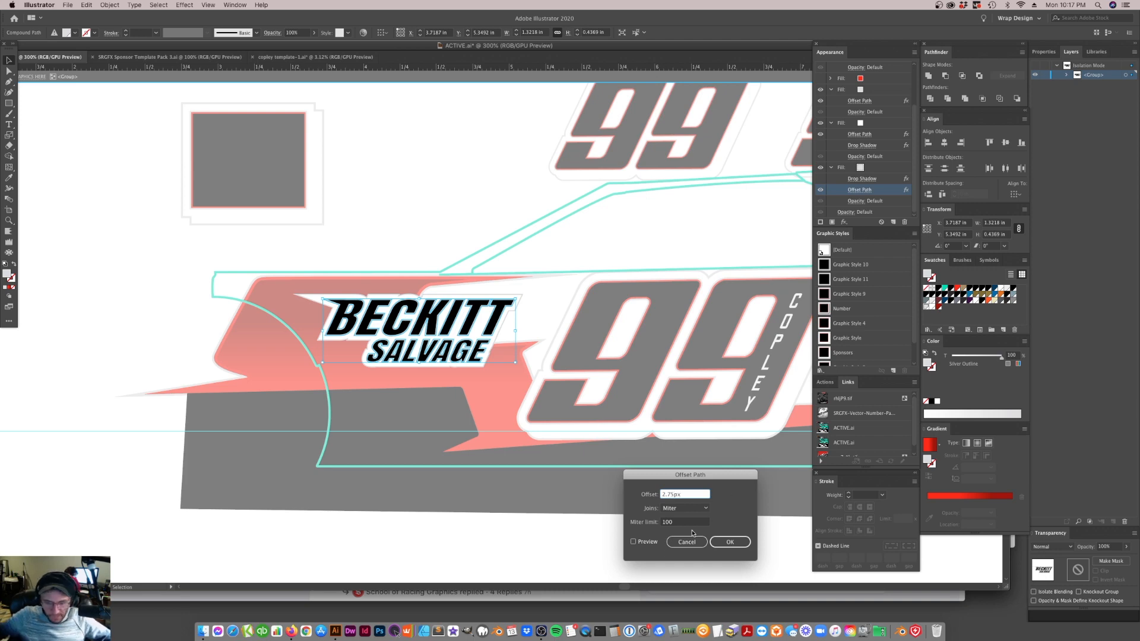
left_click(633, 541)
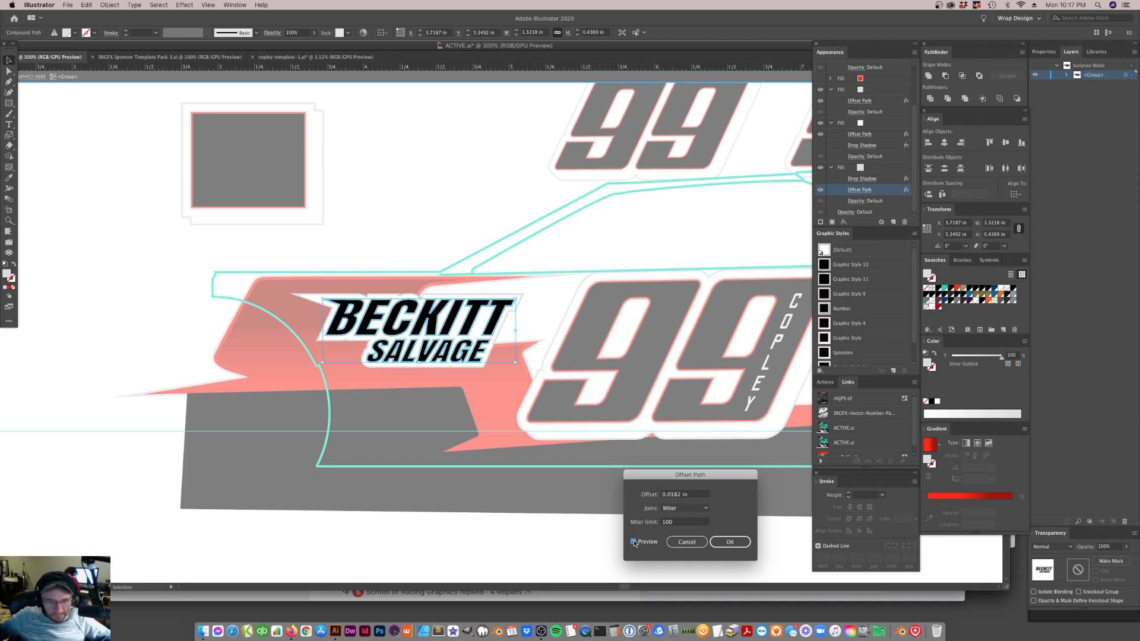
left_click_drag(691, 494, 654, 495)
type("3p")
key("Return")
left_click(383, 105)
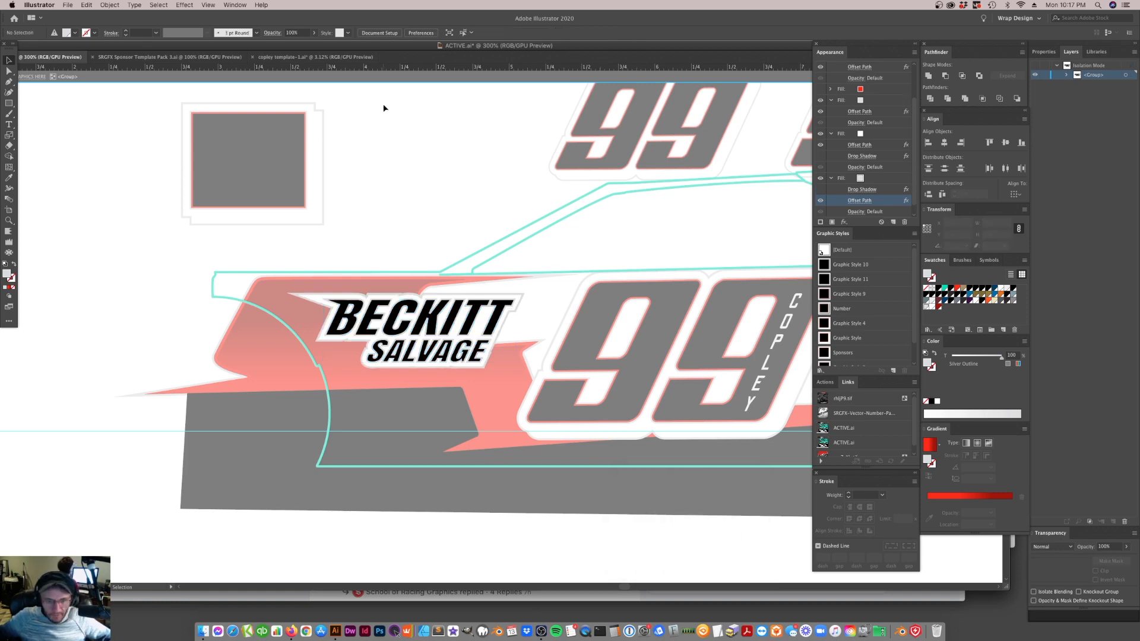
Exit the lettering's isolation mode and check the sponsor logo on the car mockup
double_click(475, 226)
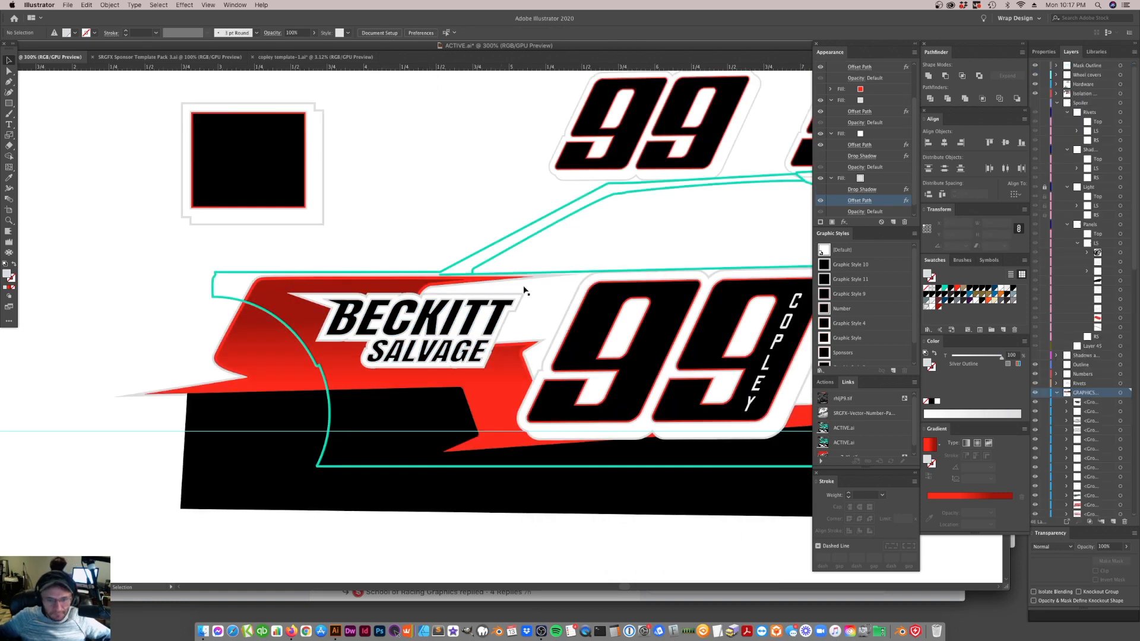
key("super+minus")
key("super+minus")
key("super+minus")
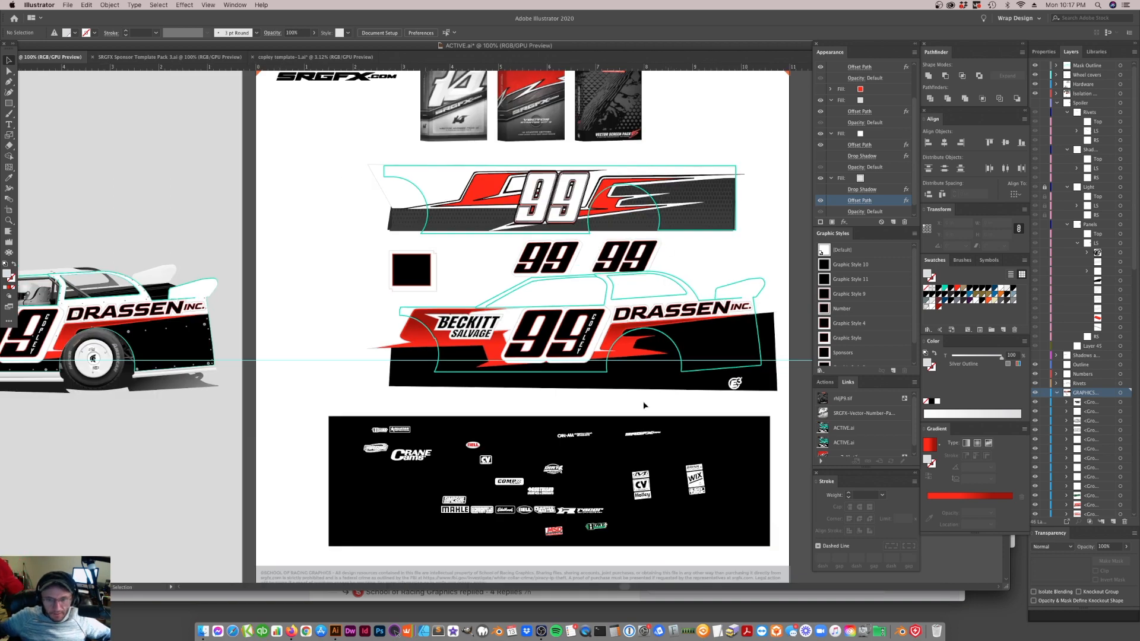
scroll(622, 418, "left", 10)
scroll(622, 415, "right", 10)
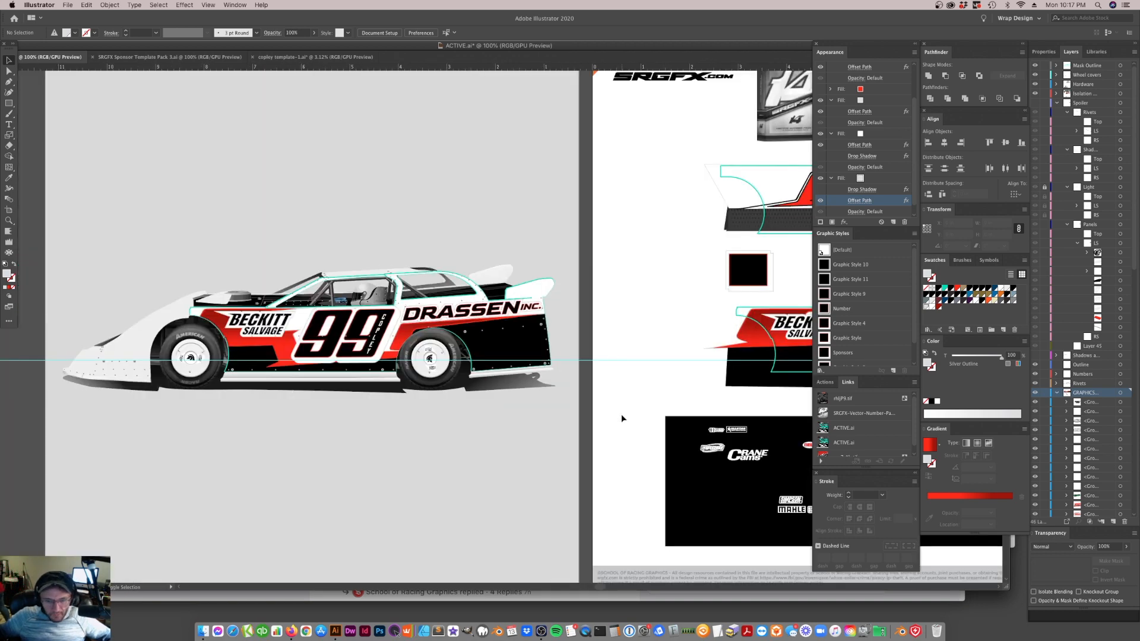
Bring the hexagon mesh pattern from the upper side panel down beside the front of the lower side panel
scroll(621, 415, "right", 10)
left_click_drag(475, 220, 318, 291)
left_click_drag(359, 248, 365, 307)
Scale the hexagon mesh to about 2.40 in wide and 0.61 in high and place it in the blank area ahead of the black square
key("z")
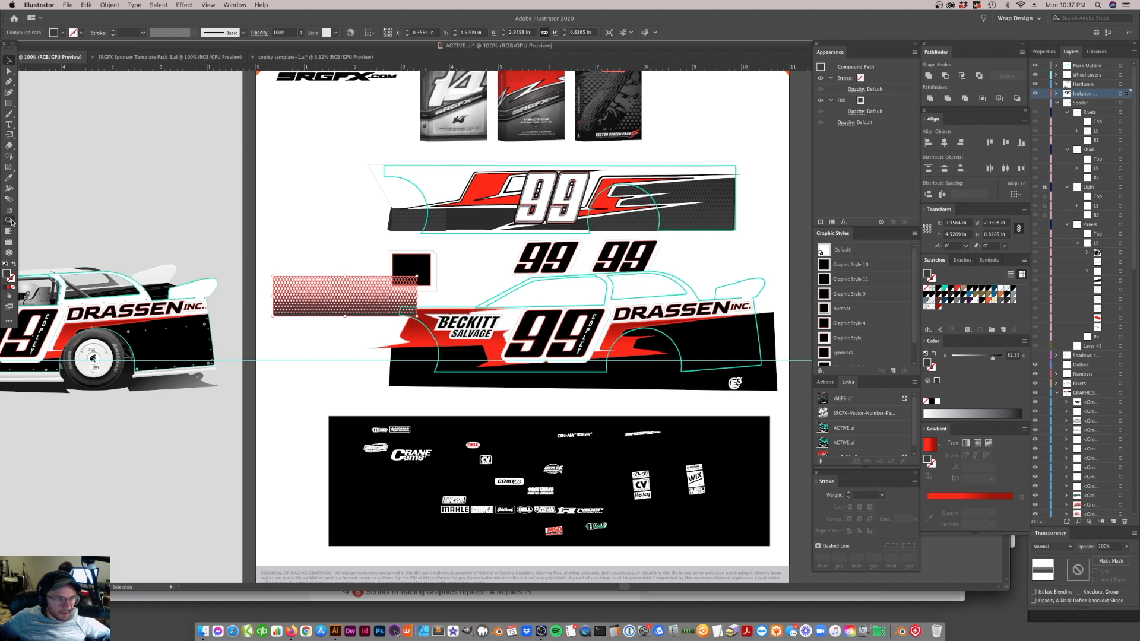
left_click(493, 360)
left_click(515, 336)
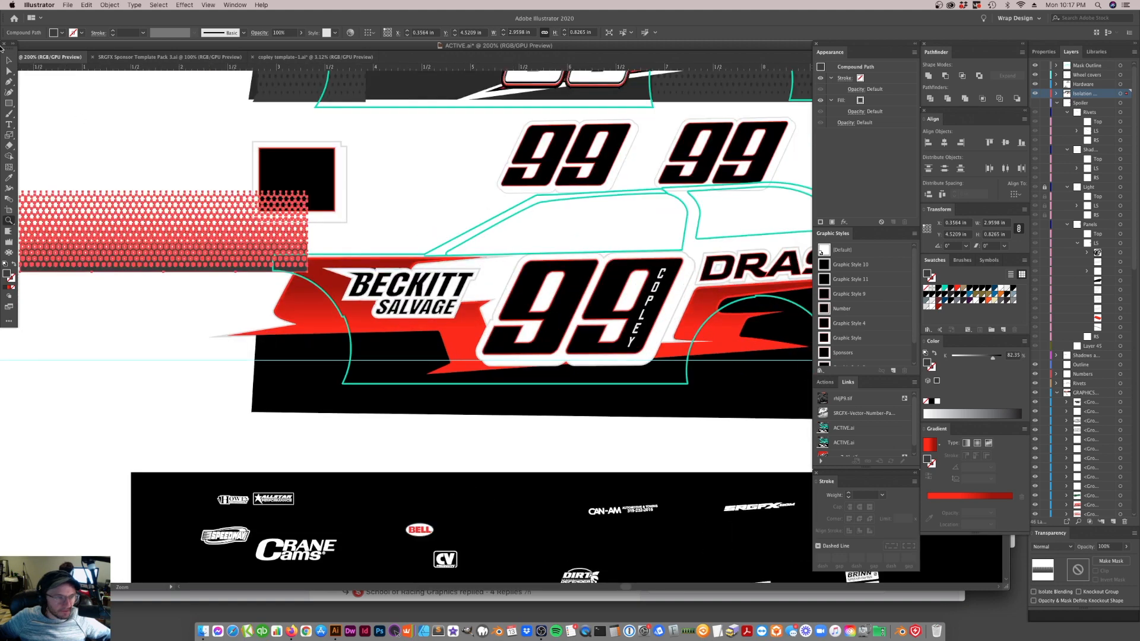
left_click(9, 59)
left_click_drag(181, 236, 365, 315)
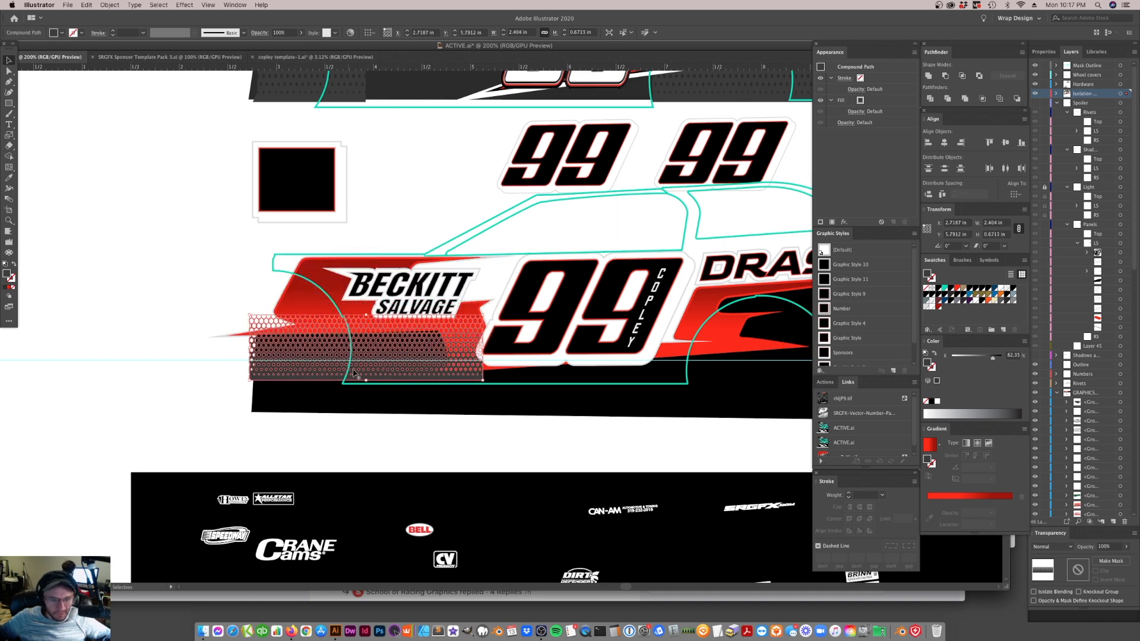
left_click_drag(366, 380, 177, 181)
Rotate the hexagon mesh pattern by 180 degrees
right_click(181, 202)
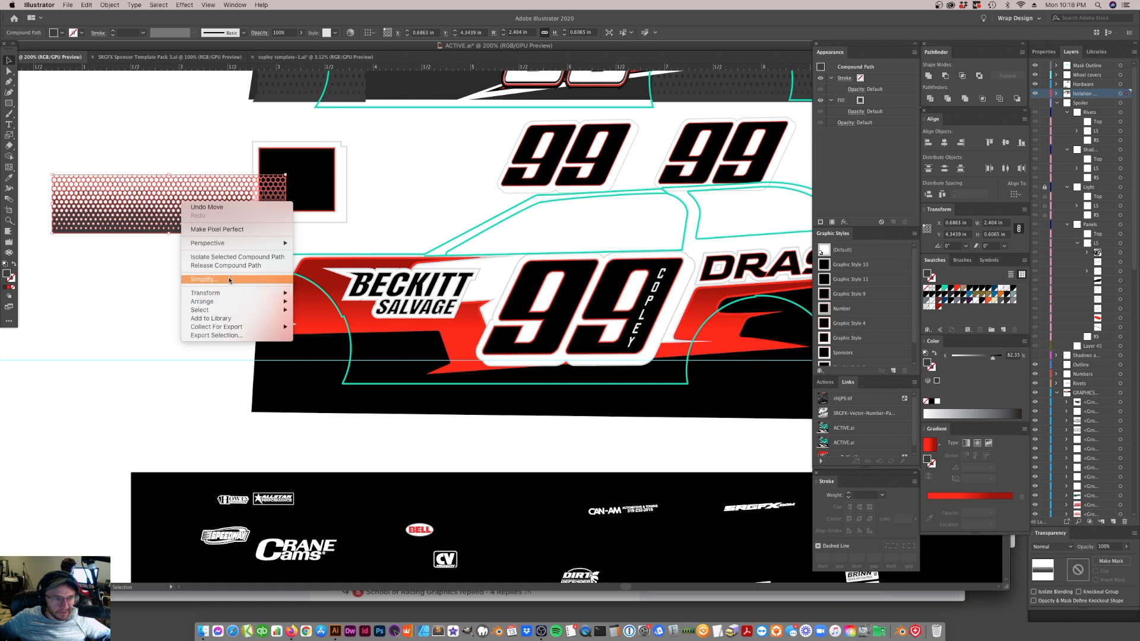
mouse_move(224, 292)
left_click(344, 316)
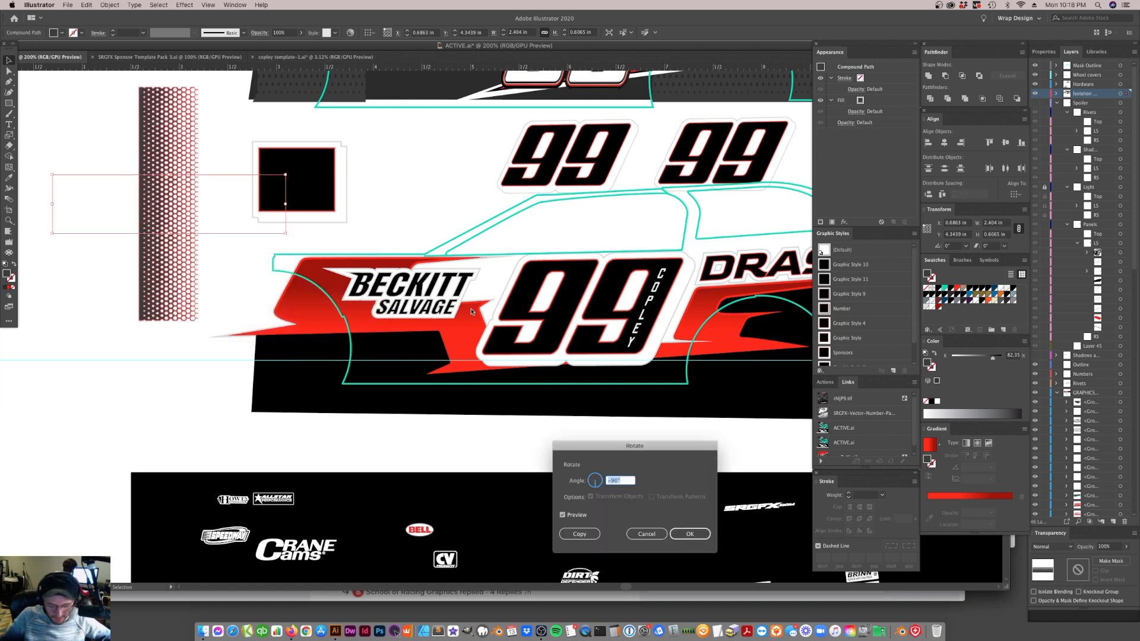
type("180")
key("Return")
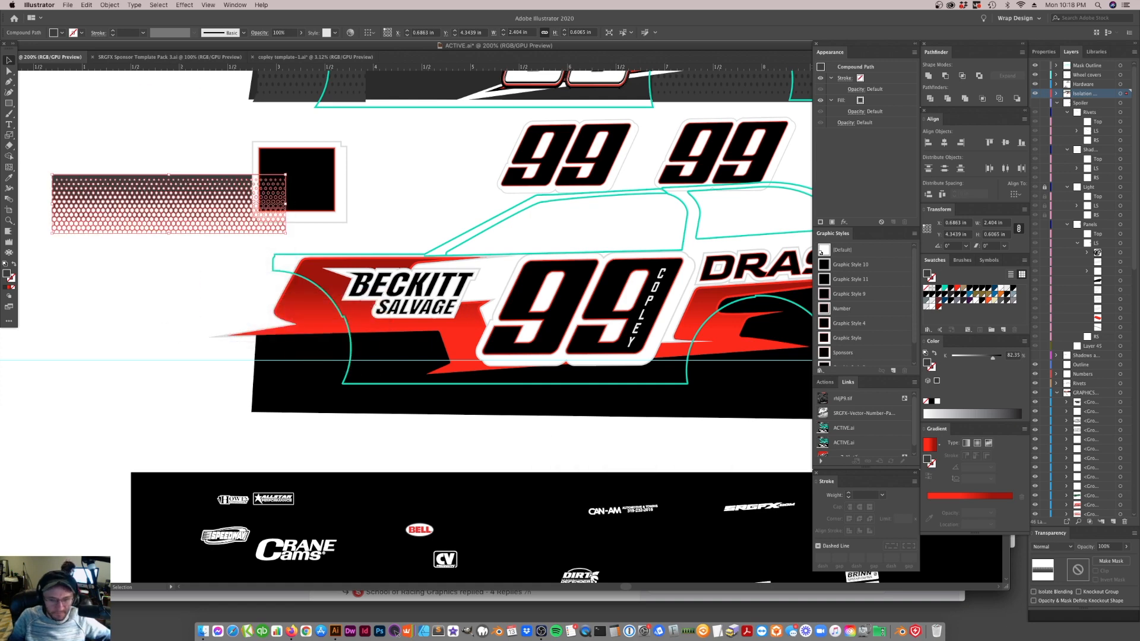
Move the hexagon mesh over the lower panel's upper front around the BECKITT lettering, fill it with red and deselect it
left_click_drag(176, 193, 362, 260)
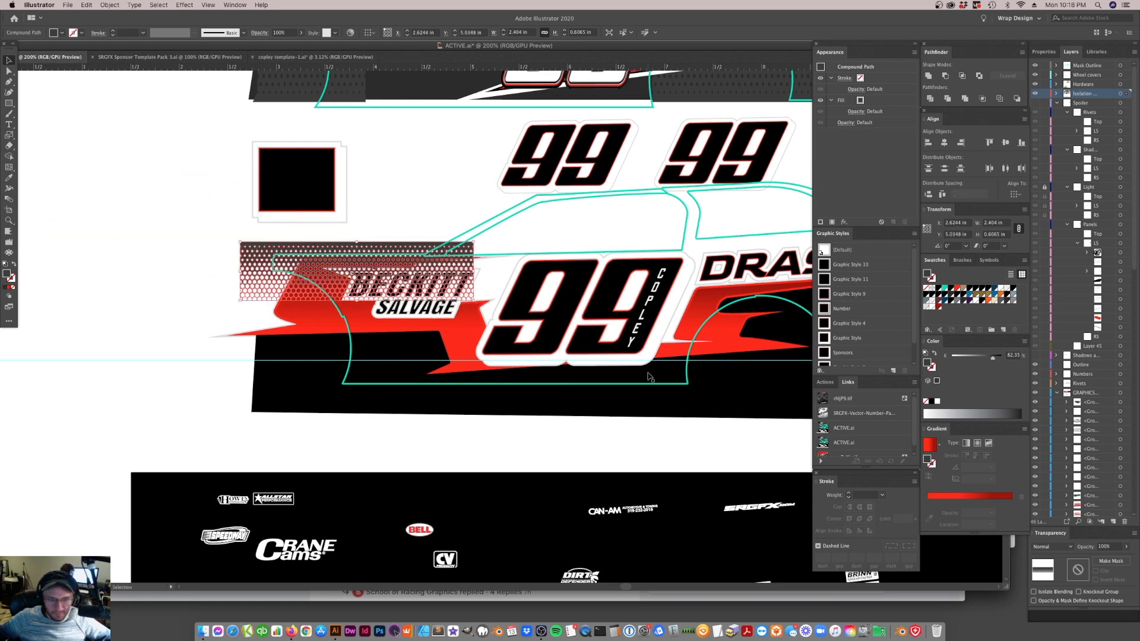
left_click(958, 289)
left_click(365, 349)
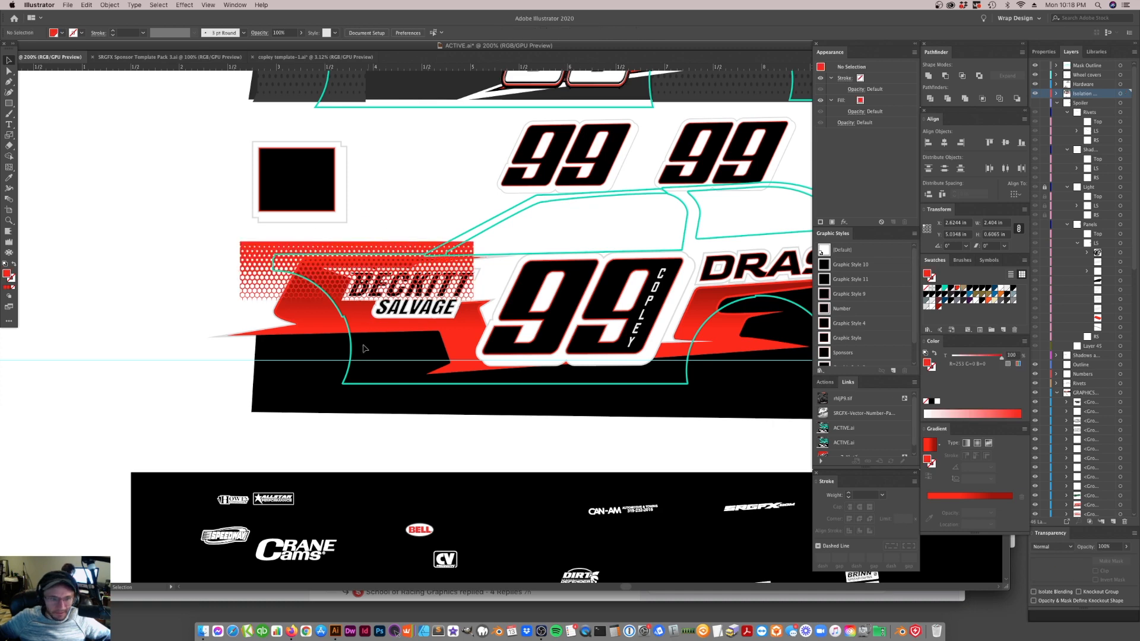
Place a spare copy of the red hexagon mesh in the blank area ahead of the black square
left_click_drag(375, 246, 134, 148)
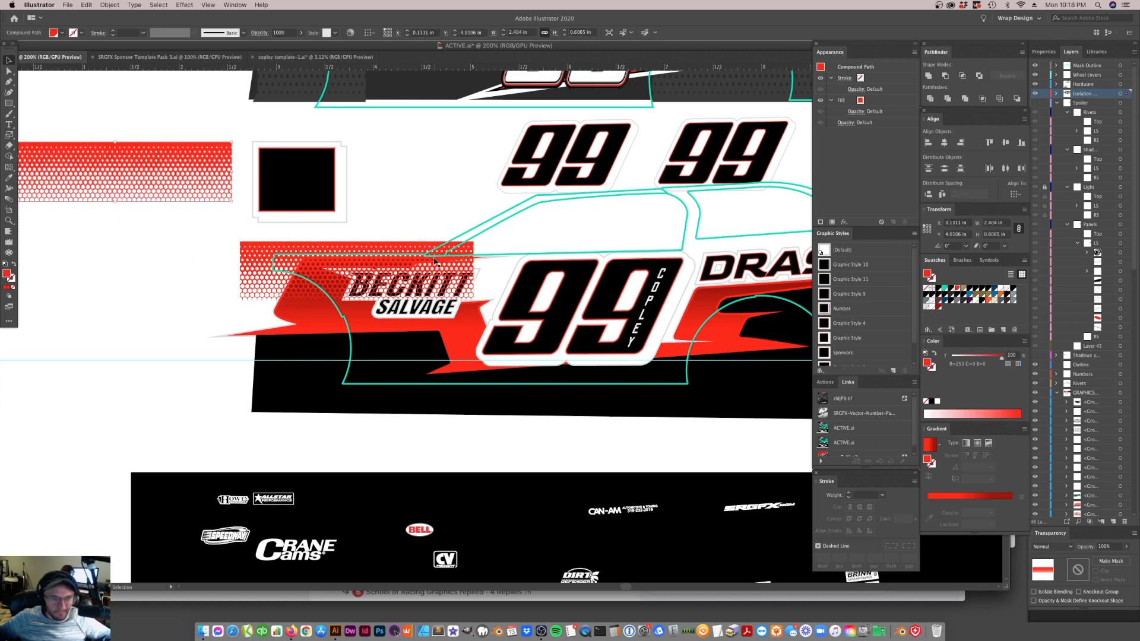
left_click(361, 249)
Enlarge the mesh over BECKITT SALVAGE to about 2.61 in wide and 0.66 in high and copy it rearward of the large 99
scroll(394, 255, "right", 5)
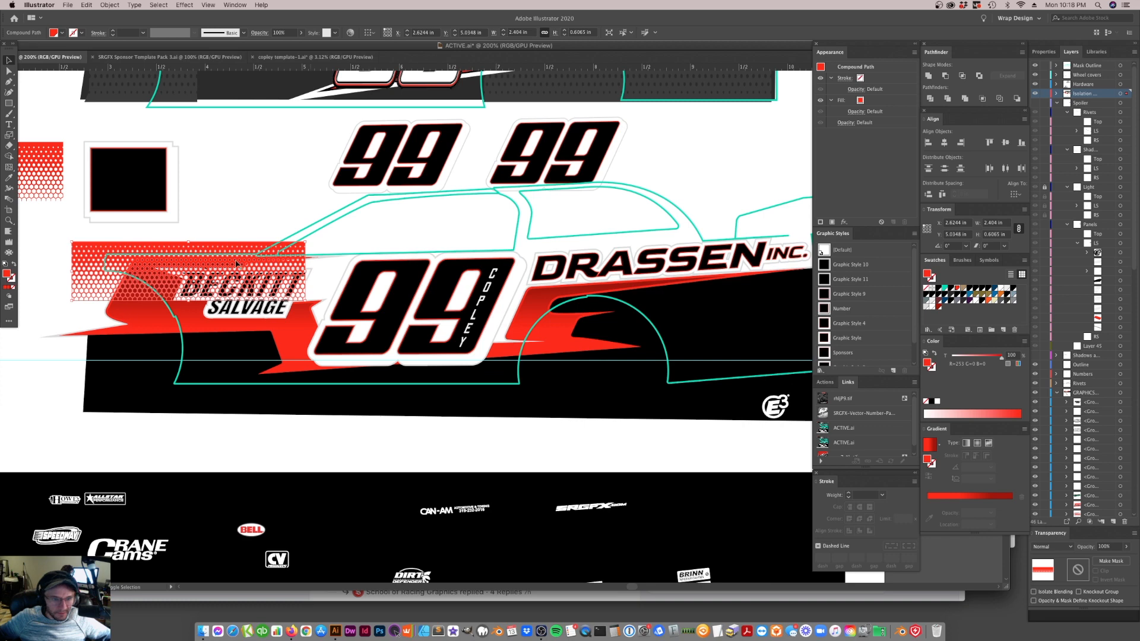
mouse_move(231, 252)
left_mouse_down()
mouse_move(202, 279)
mouse_move(237, 270)
left_mouse_up()
left_click_drag(311, 288, 746, 295)
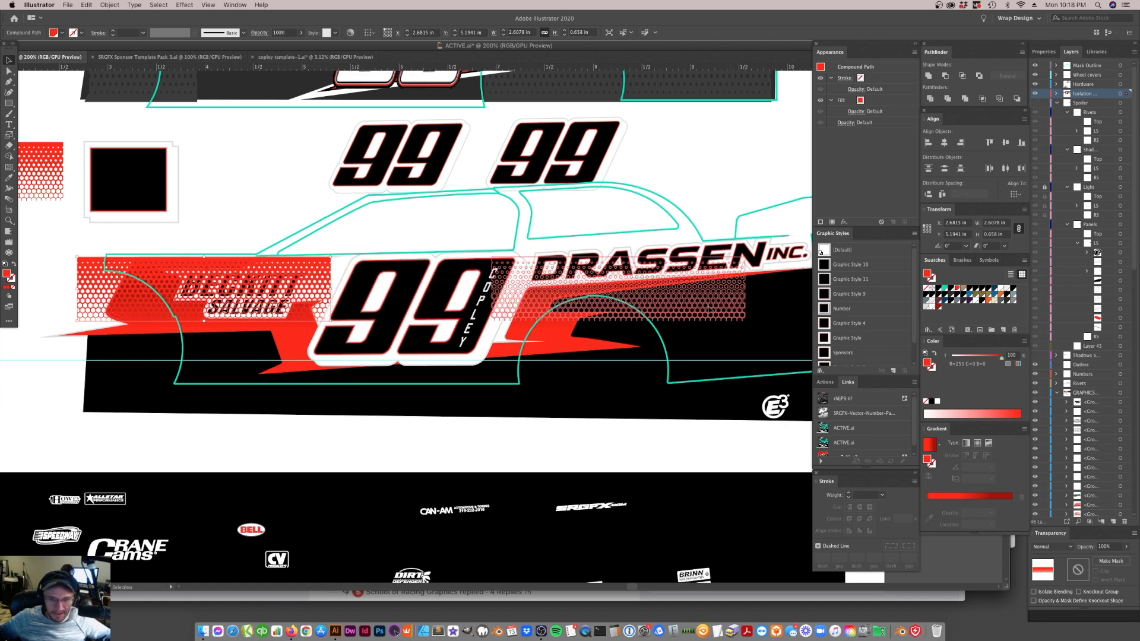
Rotate the front and rear hexagon mesh pieces together by a slight tilt and deselect them
left_click(328, 280, "shift")
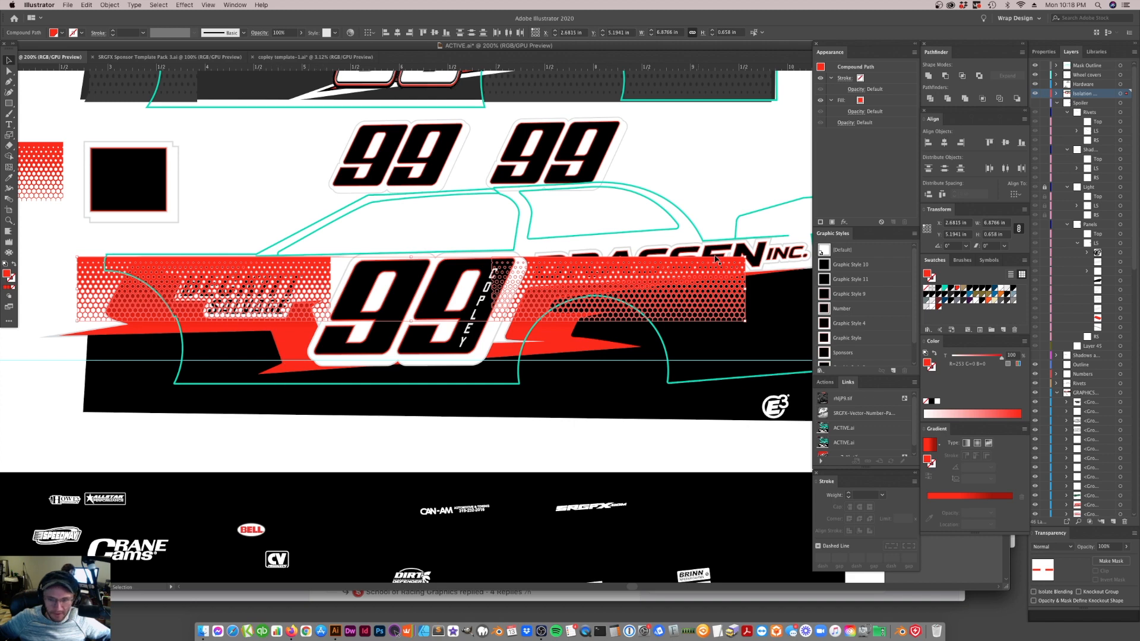
left_click_drag(749, 255, 750, 252)
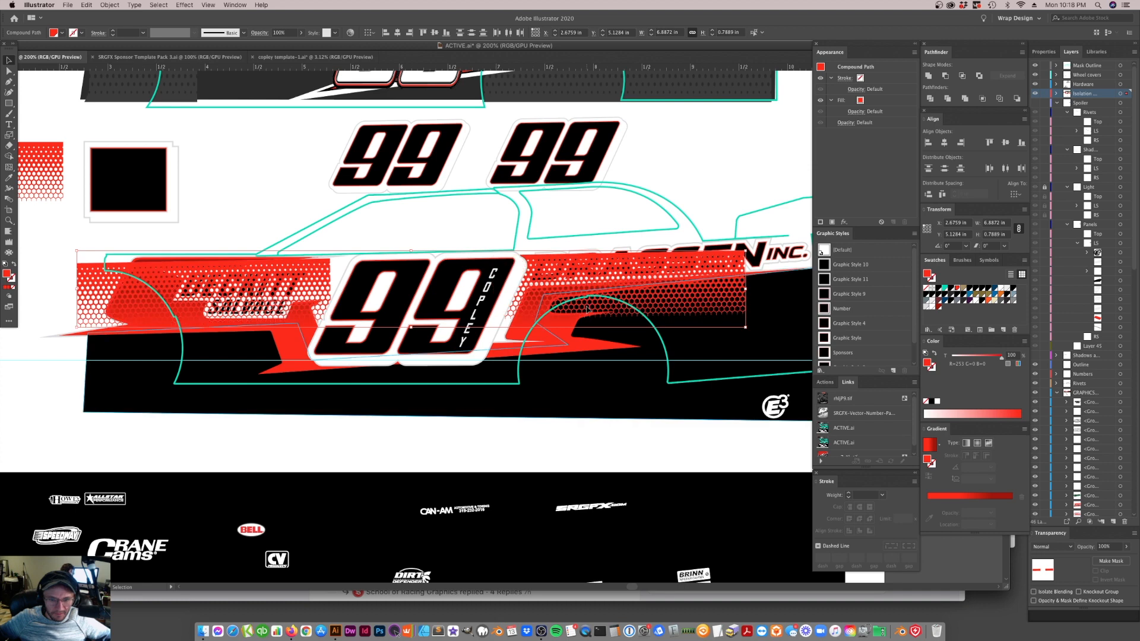
left_click(603, 420)
left_click(603, 424)
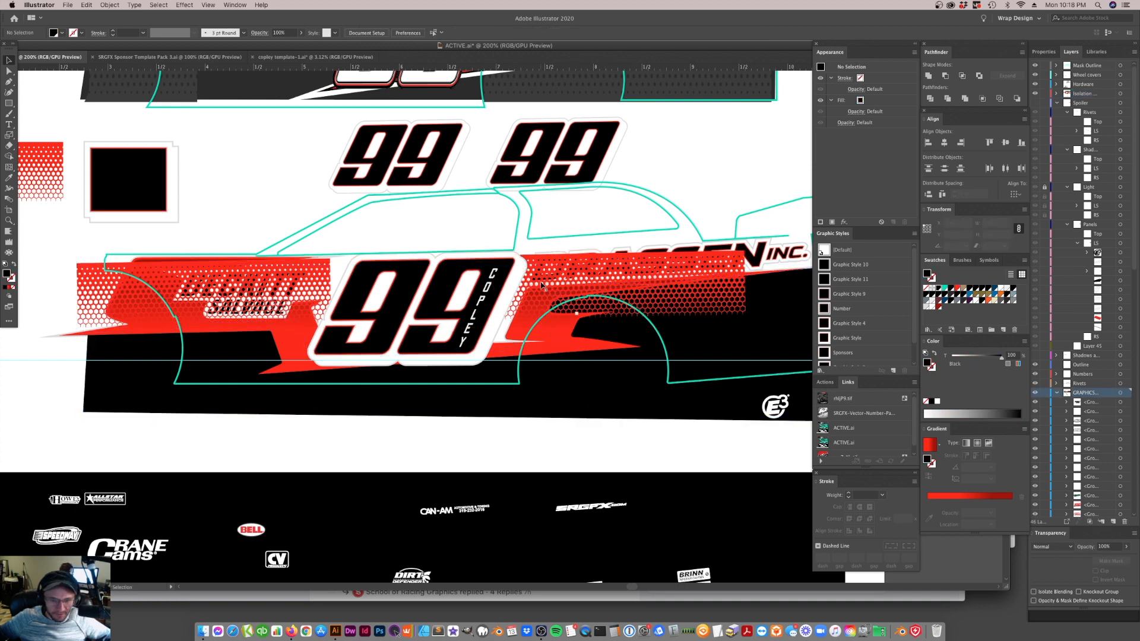
Move the front and rear hexagon mesh pieces together slightly down the side panel, to about Y 5.21 in
left_click(543, 286)
left_click(317, 295, "shift")
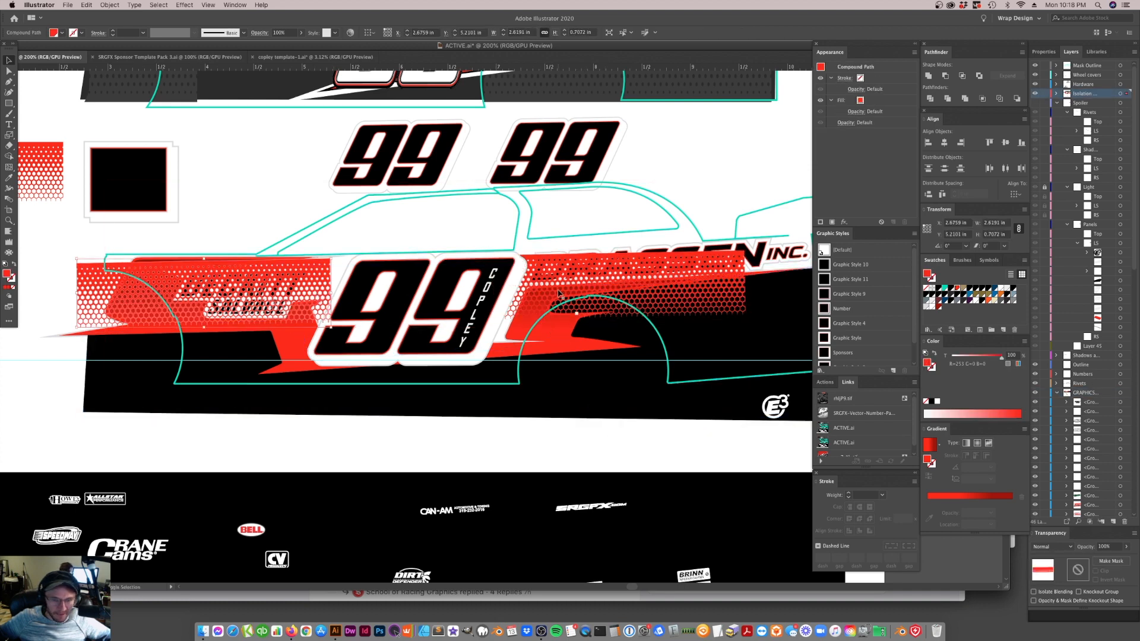
left_click(540, 297)
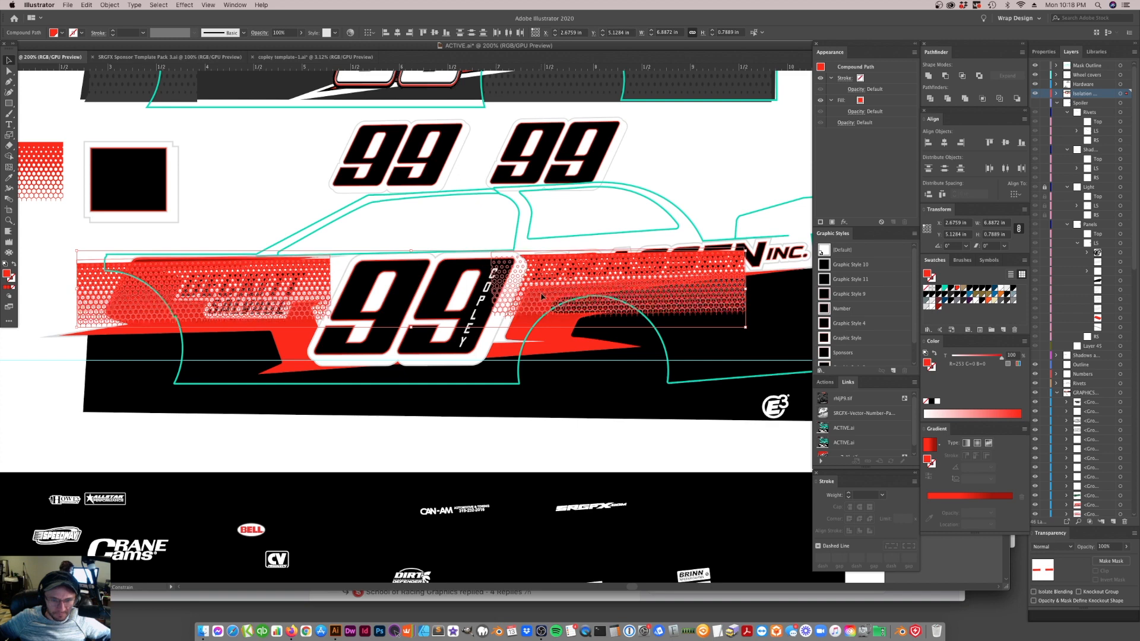
left_click(573, 410)
left_click(576, 437)
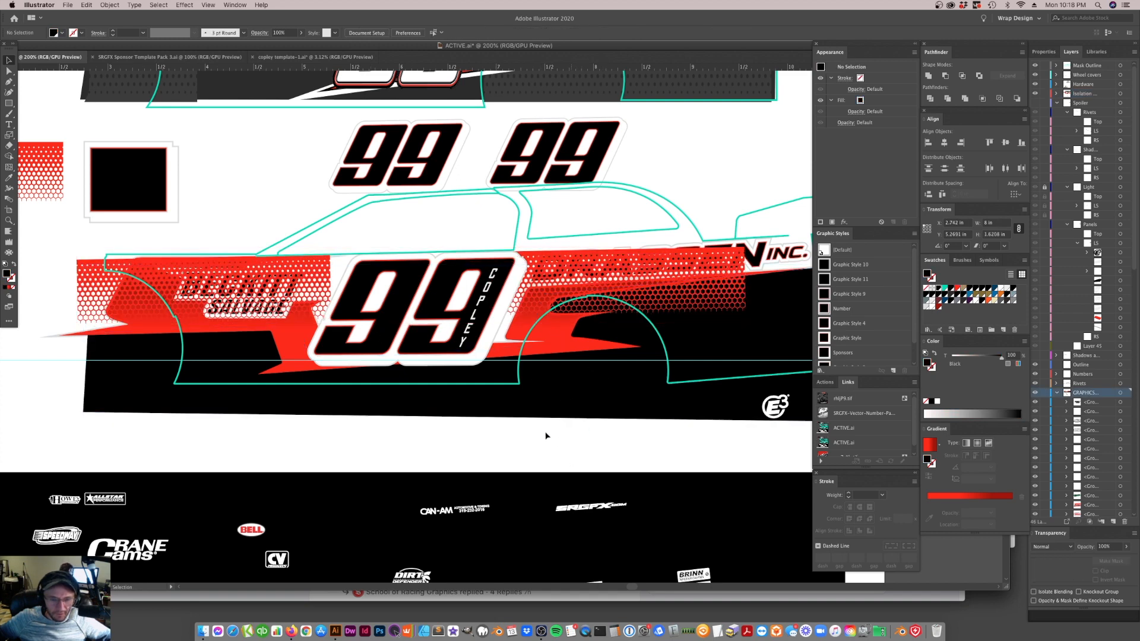
left_click_drag(531, 306, 472, 300)
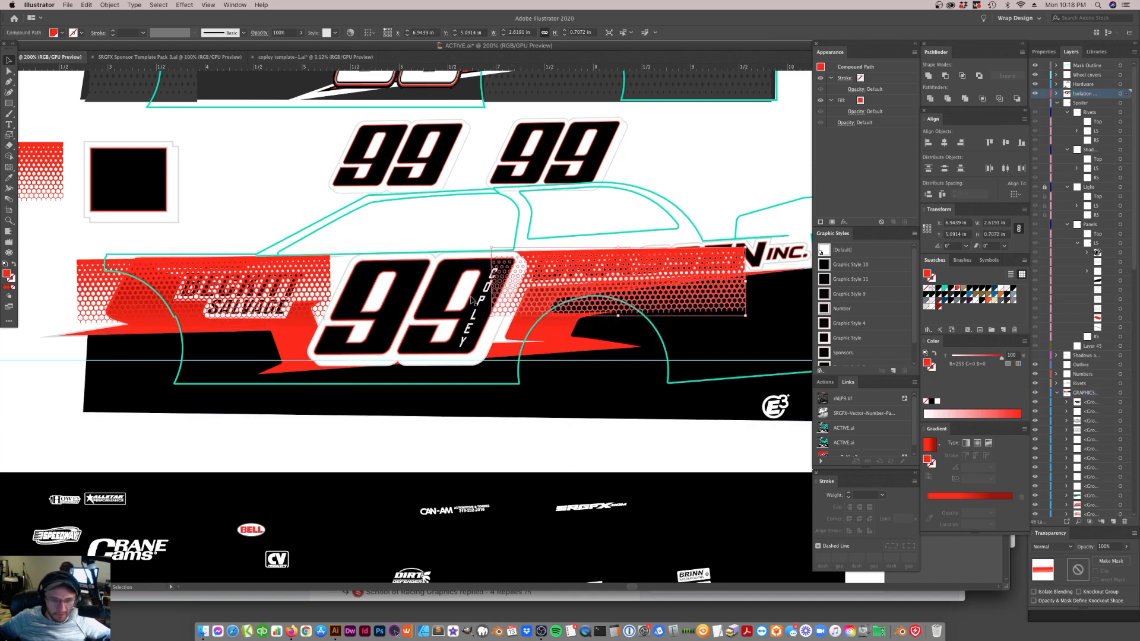
left_click(304, 305, "shift")
left_click_drag(304, 305, 304, 317)
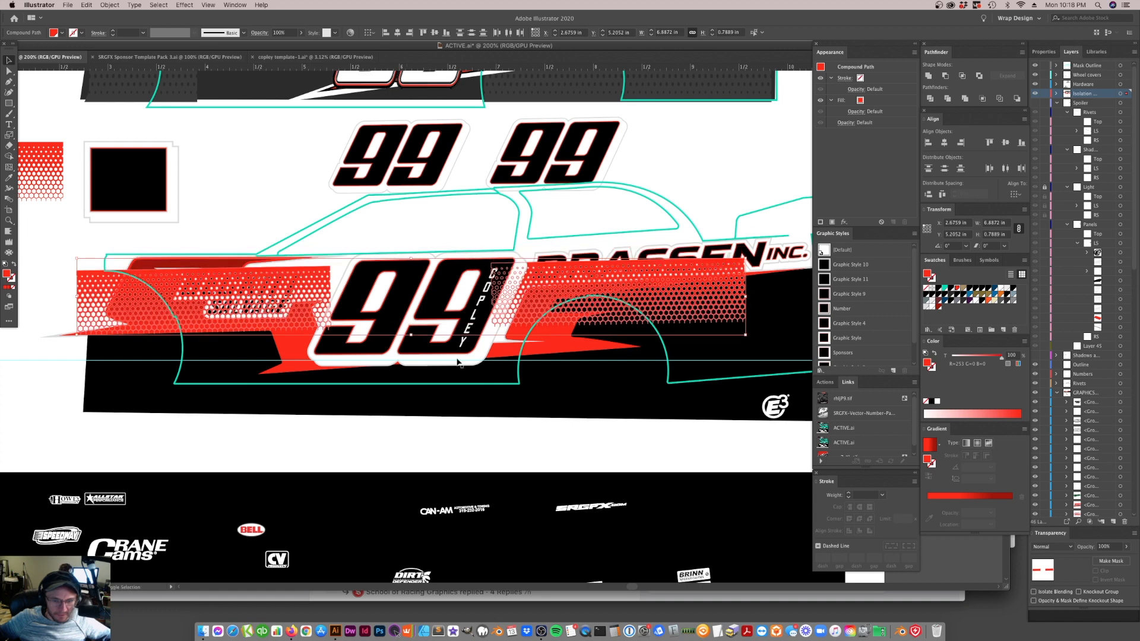
Move the red side stripe path to the top of the GRAPHICS layer
left_click(544, 340)
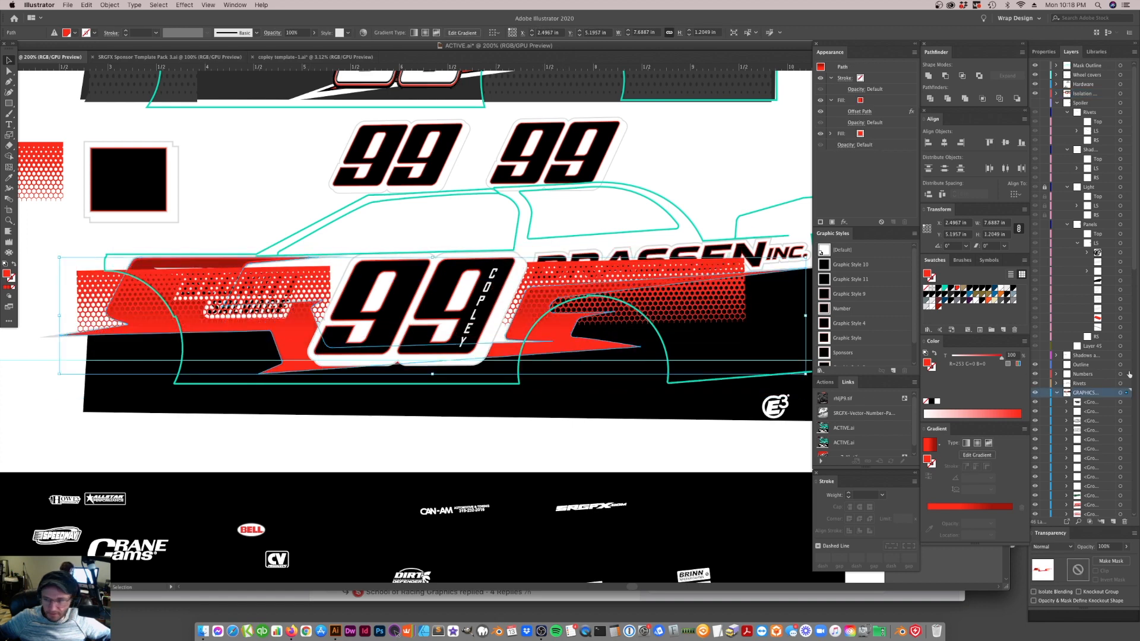
scroll(1097, 414, "down", 8)
left_click(1099, 337)
left_click_drag(1099, 336, 1093, 156)
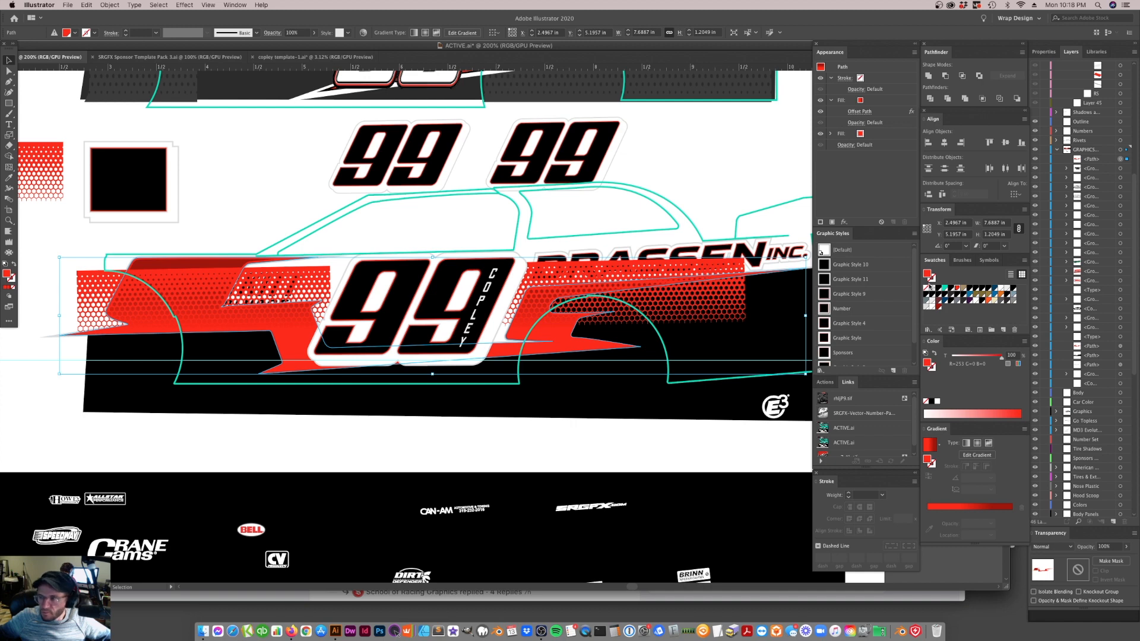
Move both hexagon mesh pieces into the GRAPHICS layer and stack the red stripe path above them
left_click(671, 320)
left_click(255, 271)
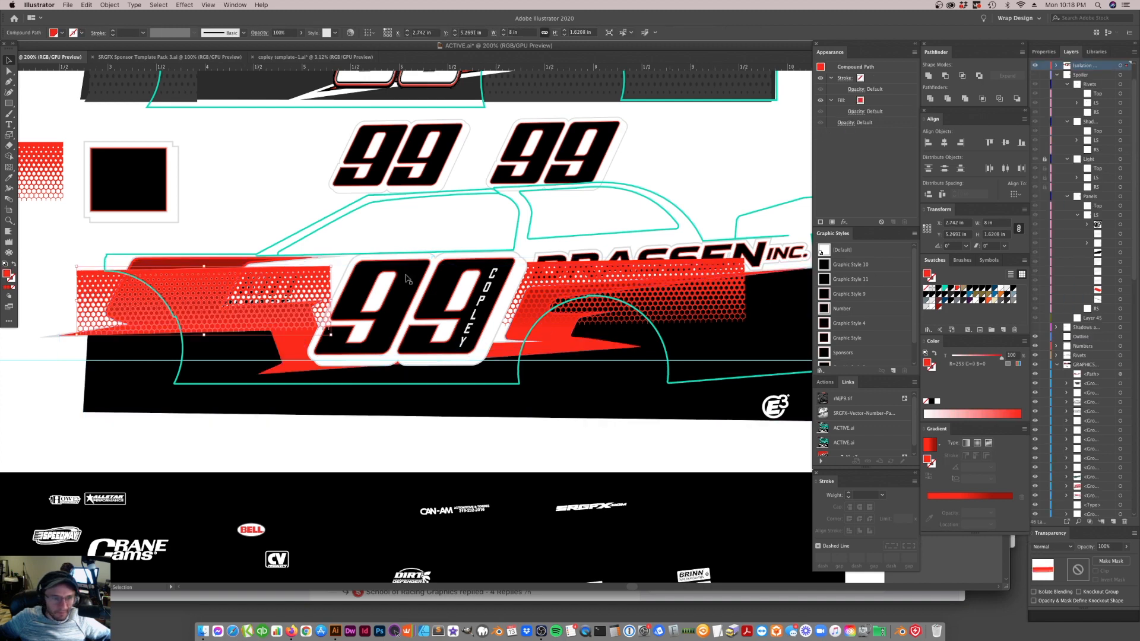
left_click(558, 274, "shift")
left_click(558, 274, "shift")
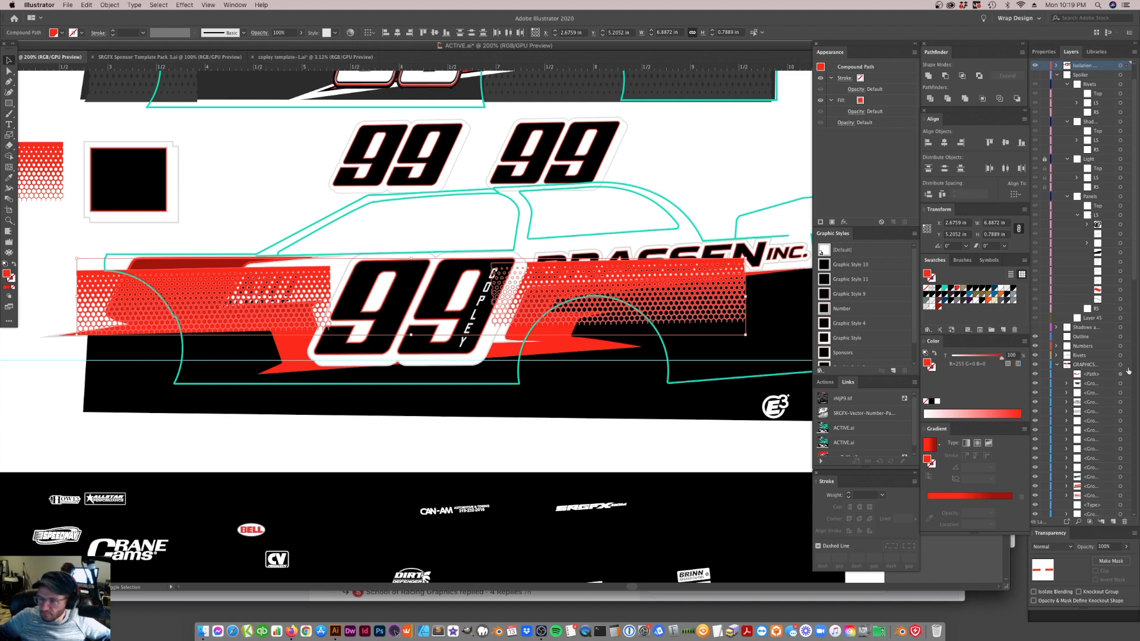
scroll(1077, 386, "down", 8)
scroll(1105, 279, "up", 9)
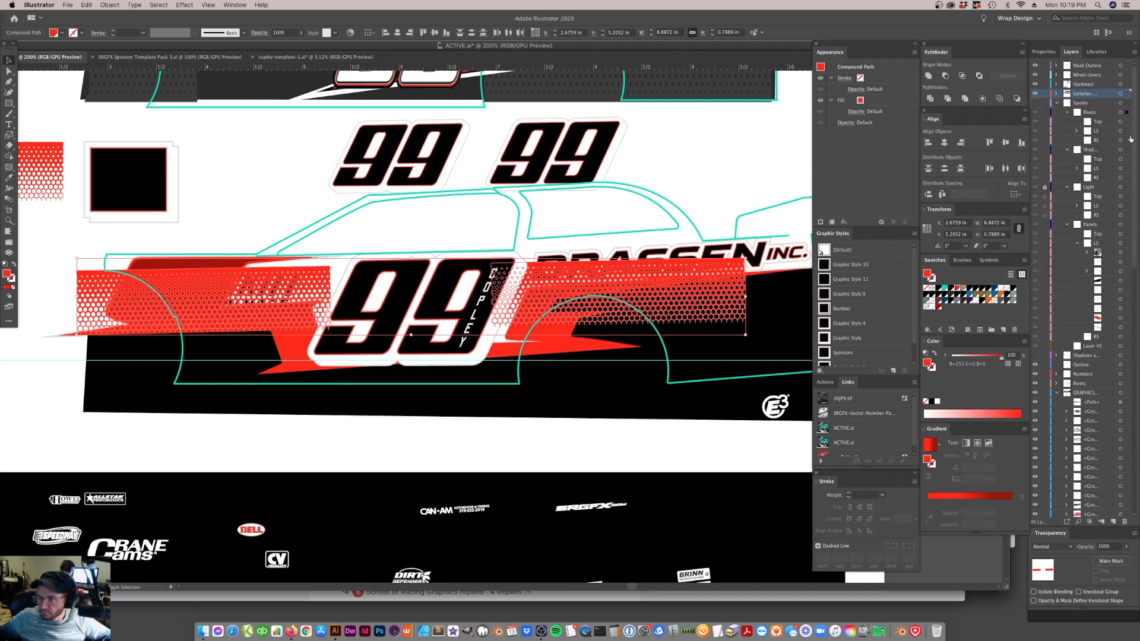
left_click(1126, 394)
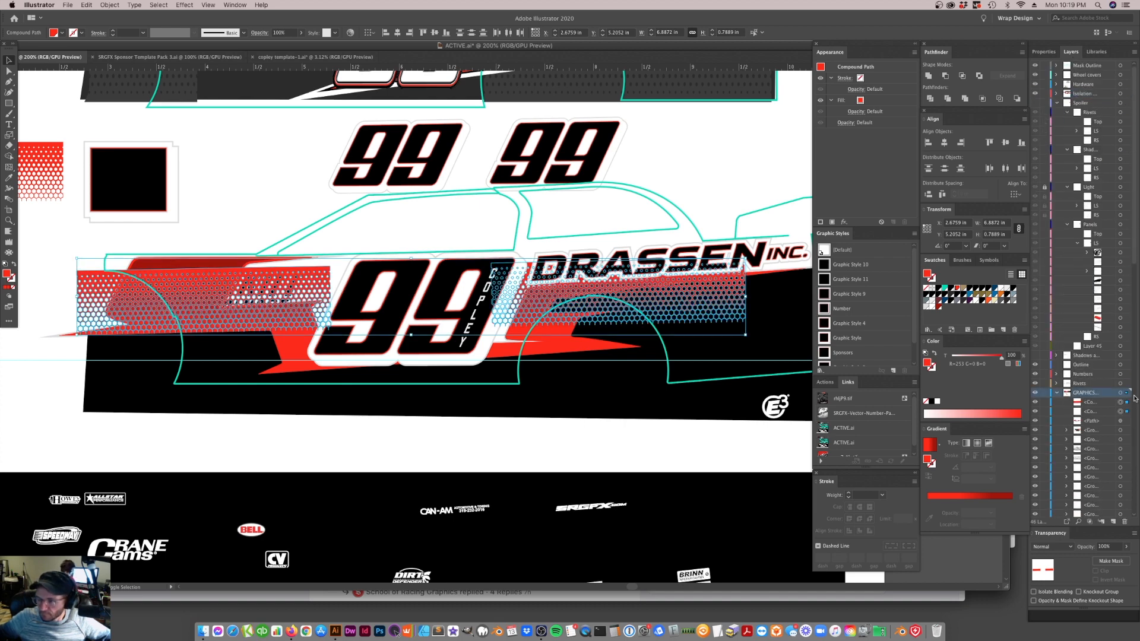
left_click(580, 348)
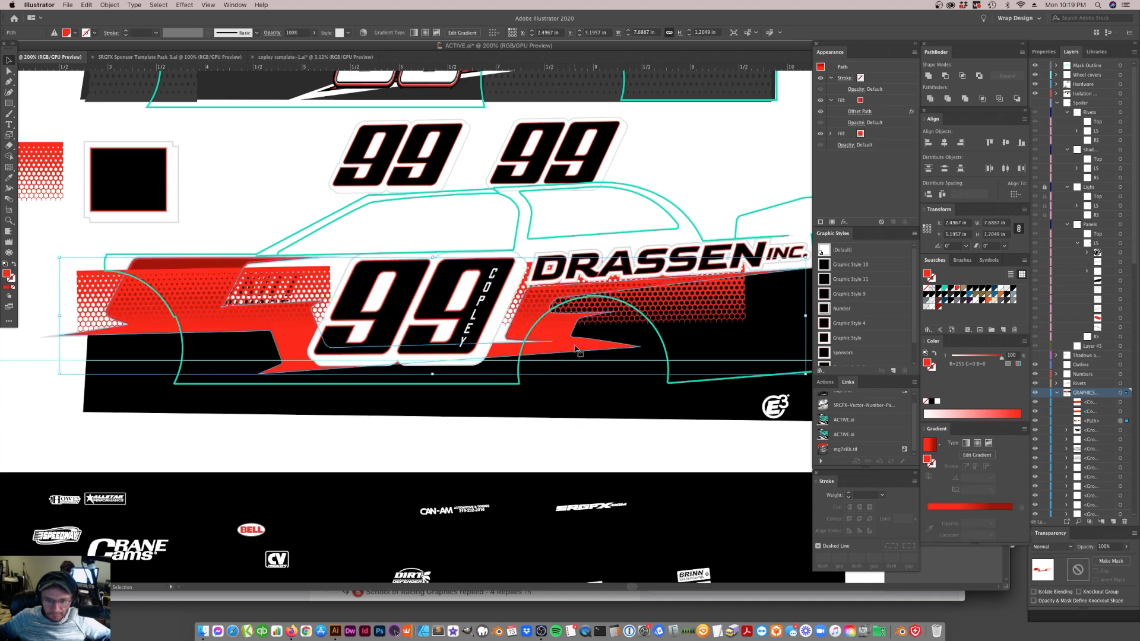
left_click_drag(1094, 424, 1106, 404)
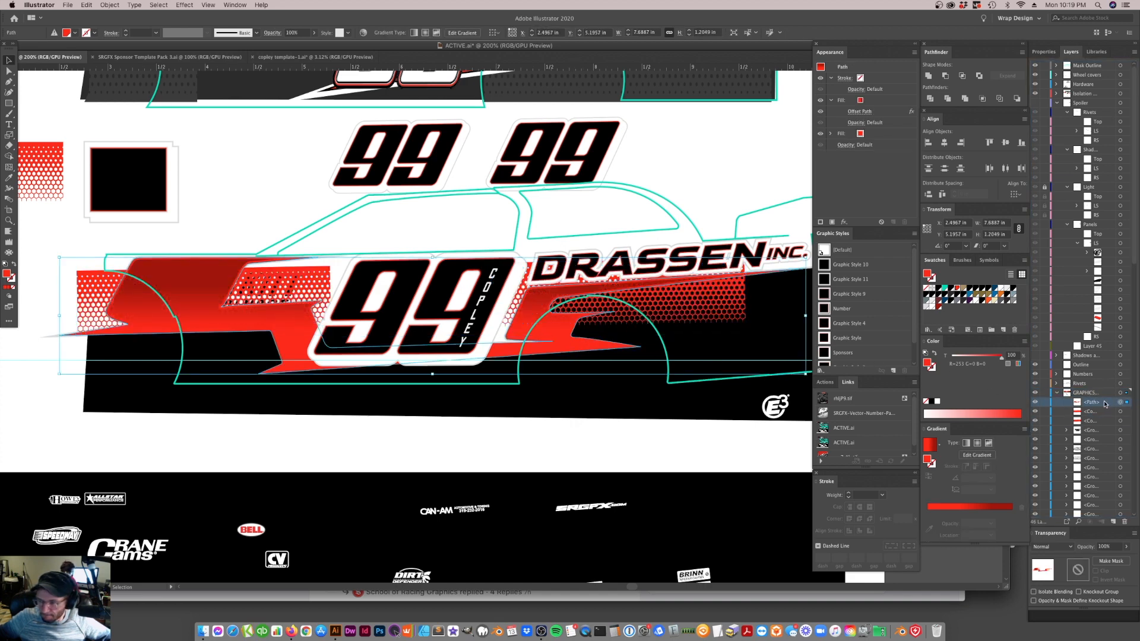
Make a compound shape from both hexagon mesh pieces and expand it into a single compound path
left_click(671, 312)
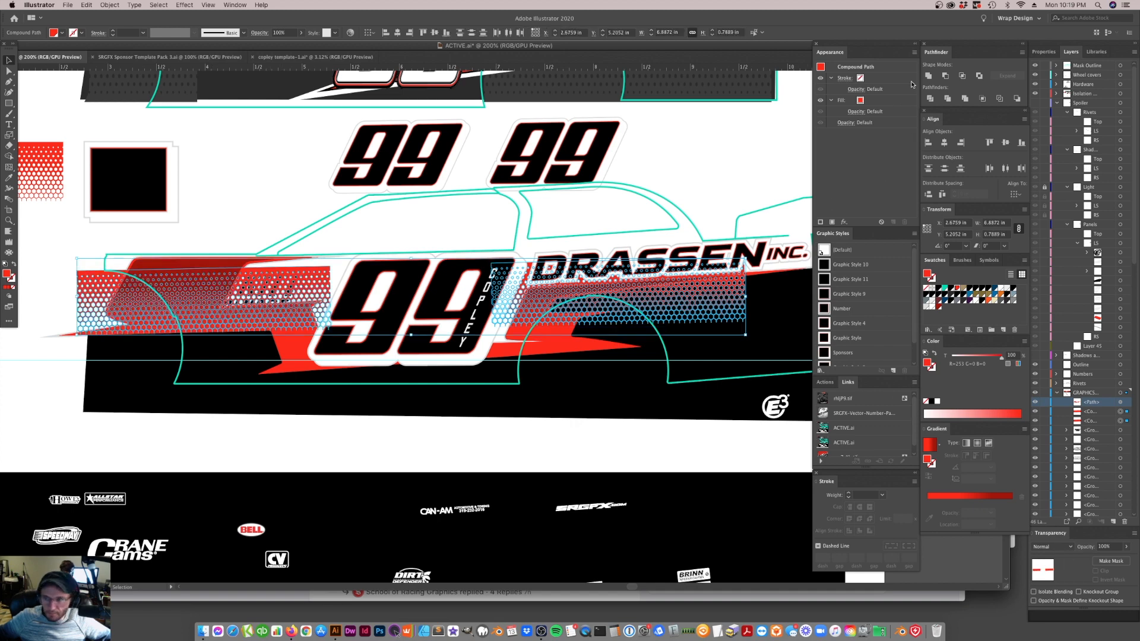
left_click(1023, 53)
left_click(1040, 89)
left_click(1007, 76)
left_click(608, 440)
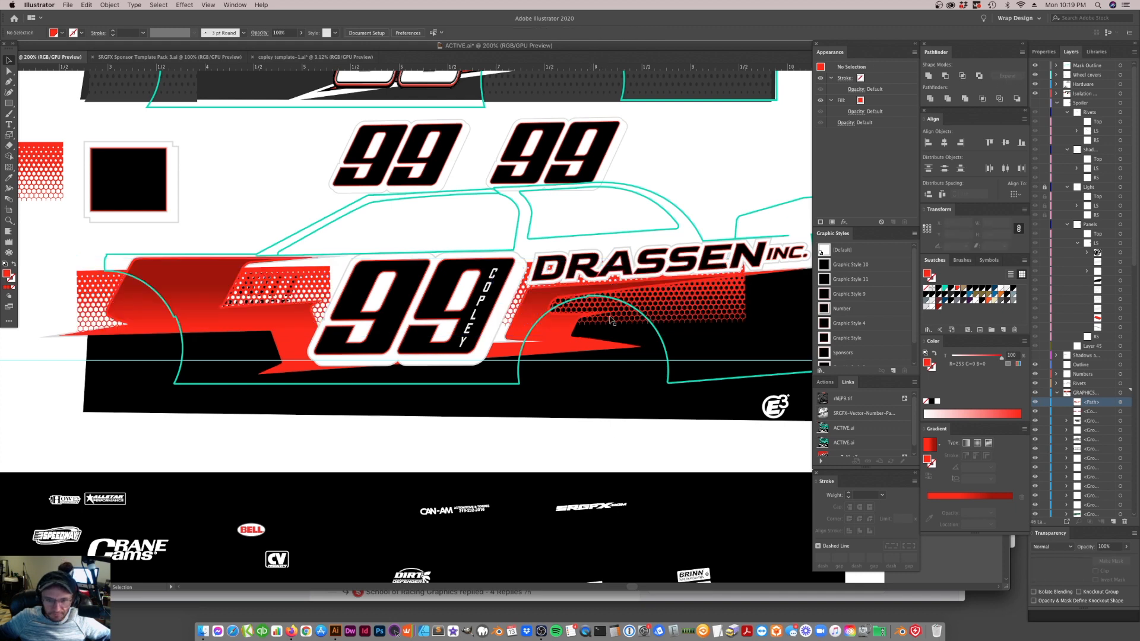
Try to clip the combined hexagon mesh to the red side stripe with a clipping mask
left_click(698, 308)
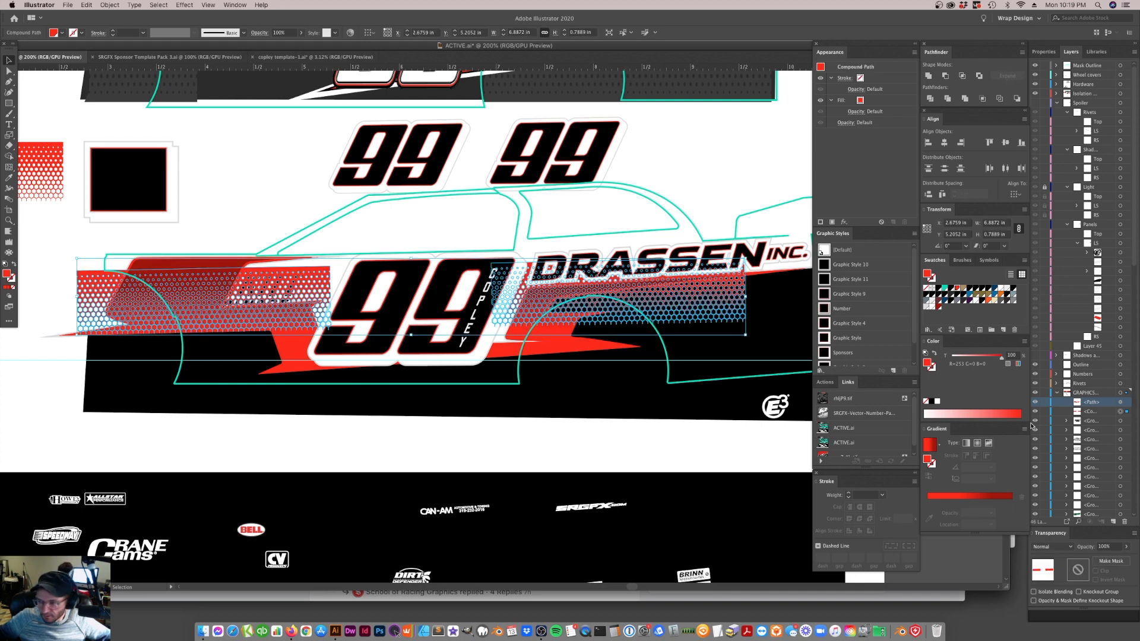
left_click(561, 337, "shift")
right_click(678, 308)
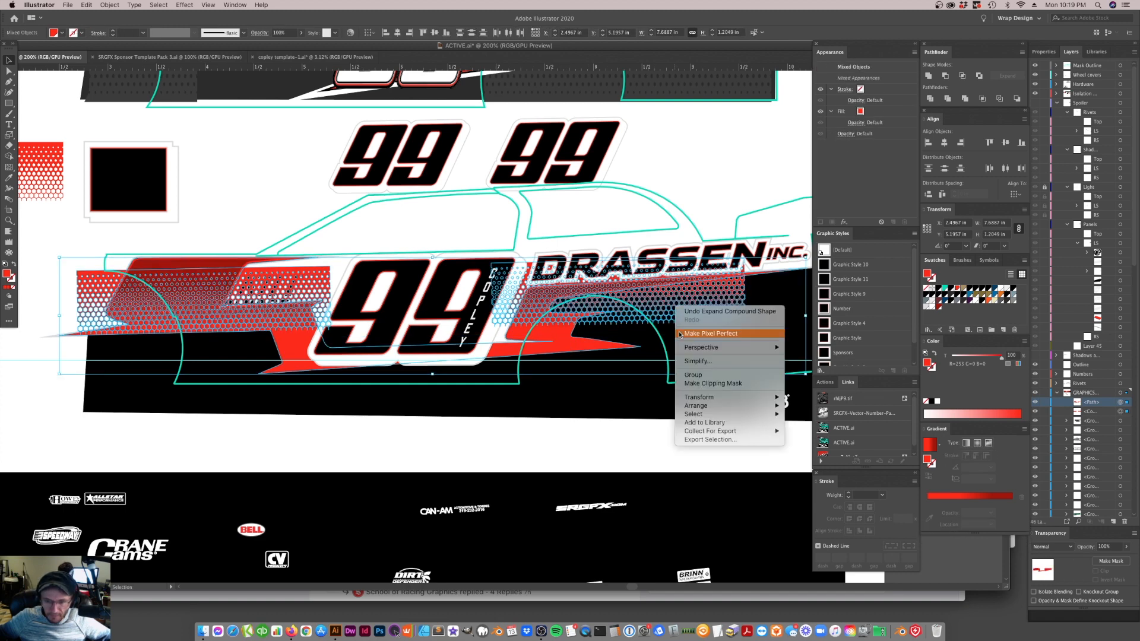
left_click(691, 384)
left_click(639, 459)
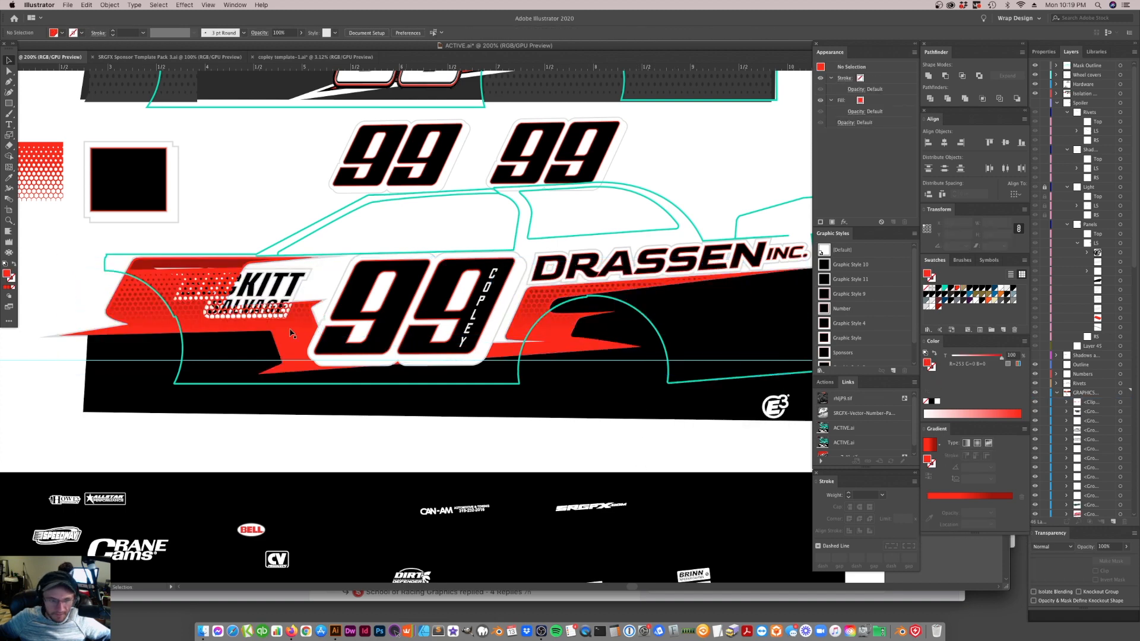
key("super+z")
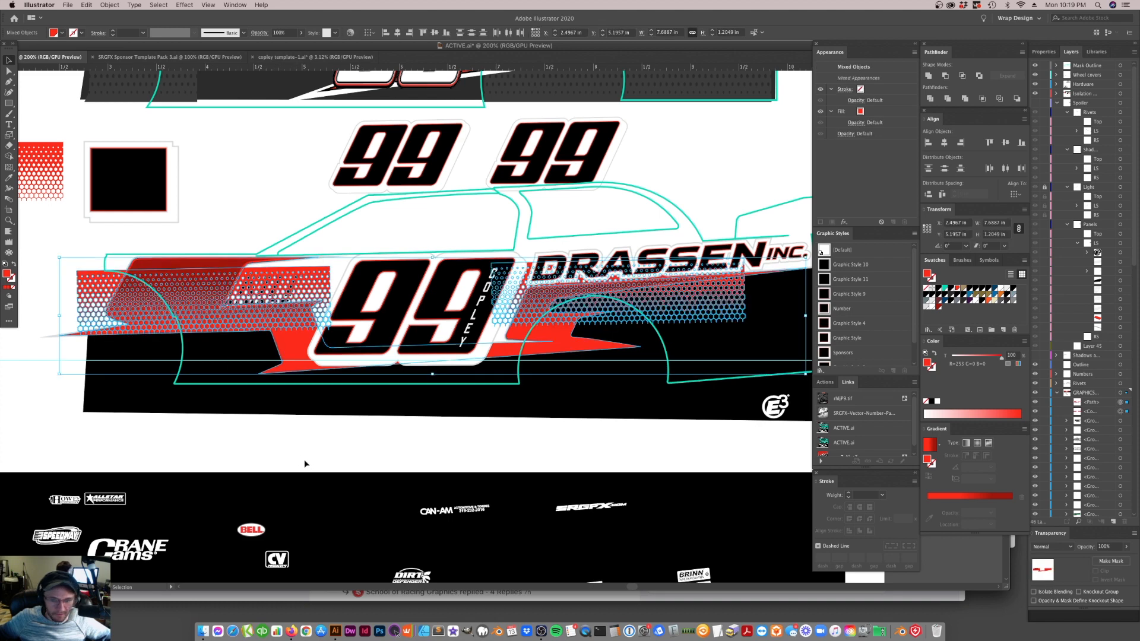
Isolate the combined mesh, shift its front and rear pieces slightly upward to about Y 5.14 in for the rear one, and exit isolation
double_click(324, 287)
left_click_drag(356, 245, 214, 349)
left_click_drag(31, 369, 35, 366)
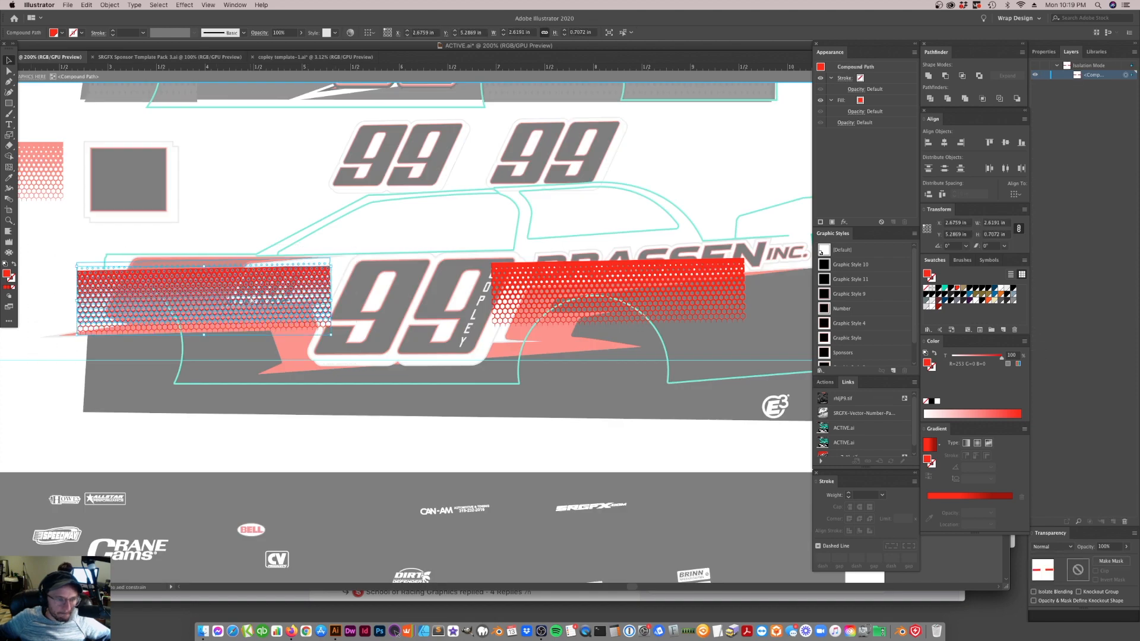
left_click_drag(250, 294, 251, 294)
left_click(348, 355)
left_click_drag(722, 360, 724, 362)
left_click_drag(693, 302, 692, 296)
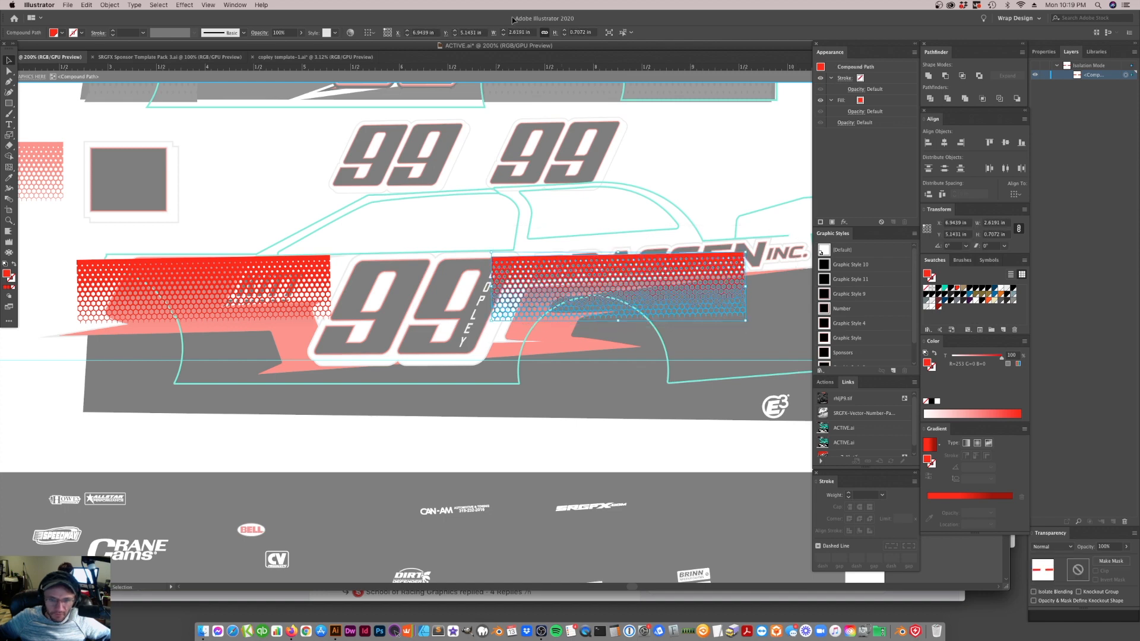
left_click(511, 74)
Make a clipping mask from the red side stripe and the combined hexagon mesh
left_click(224, 289)
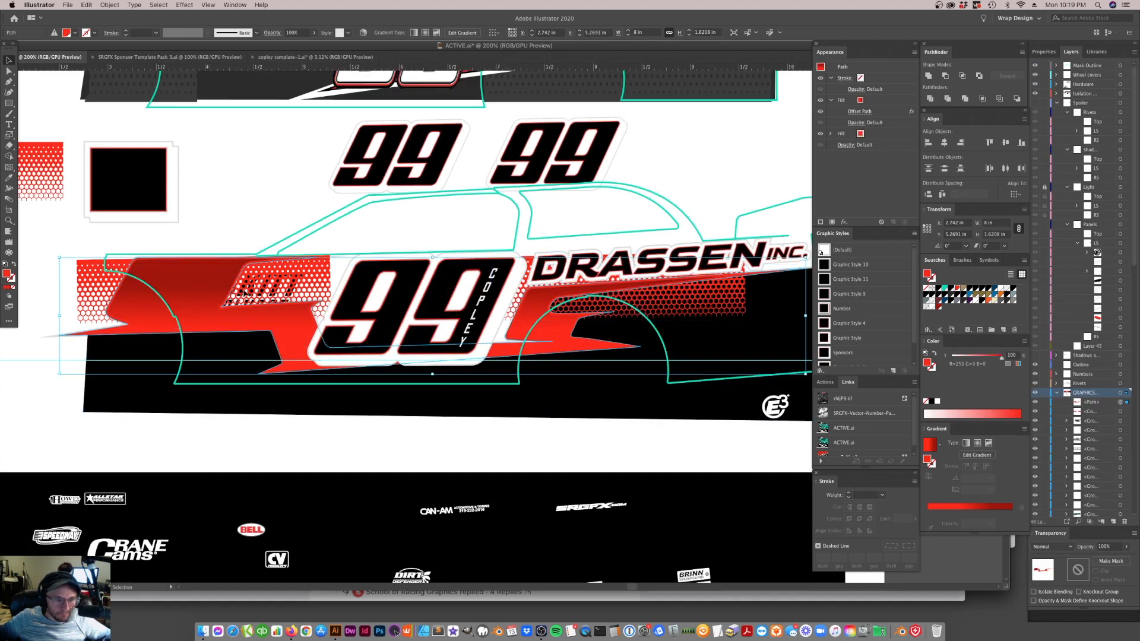
left_click(300, 290, "shift")
right_click(309, 280)
left_click(340, 359)
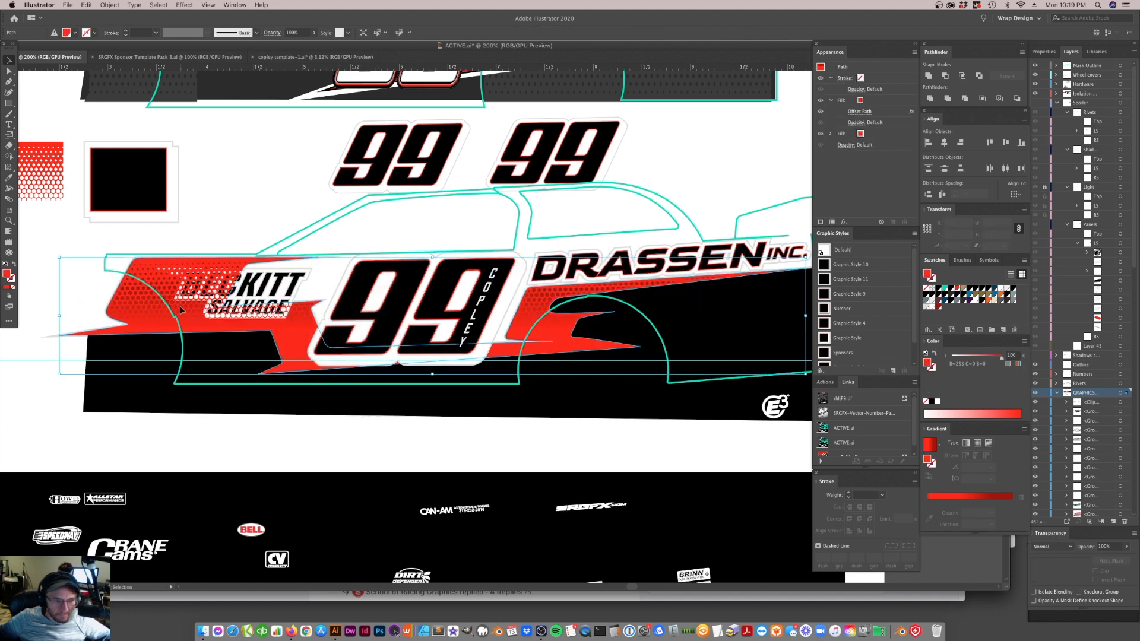
key("a")
left_click(322, 325)
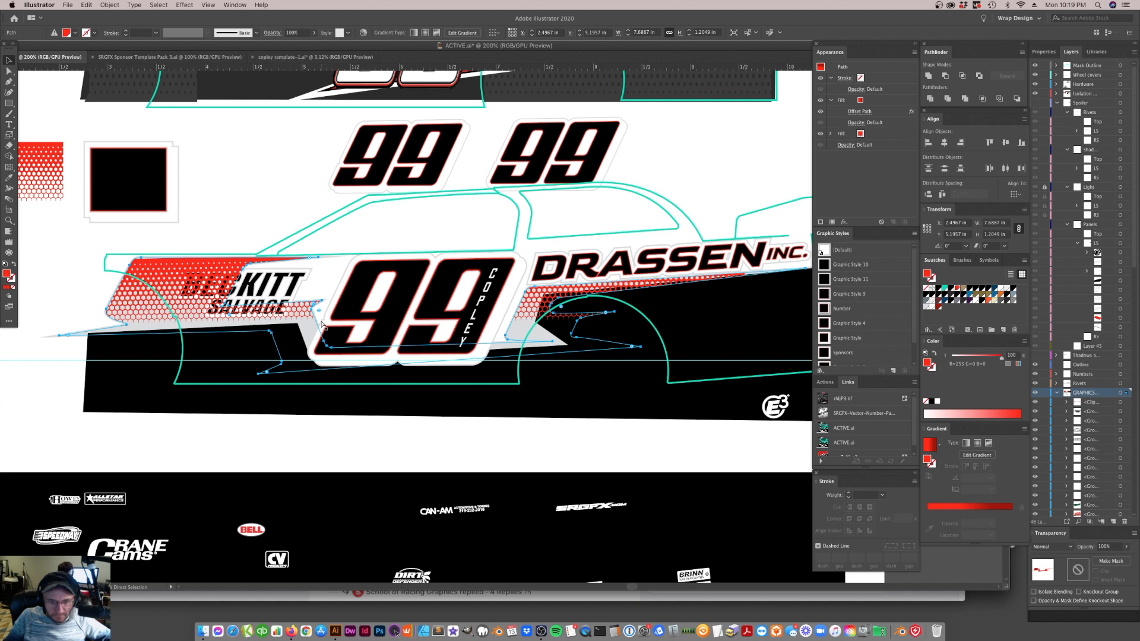
key("super+z")
key("v")
left_click(304, 162)
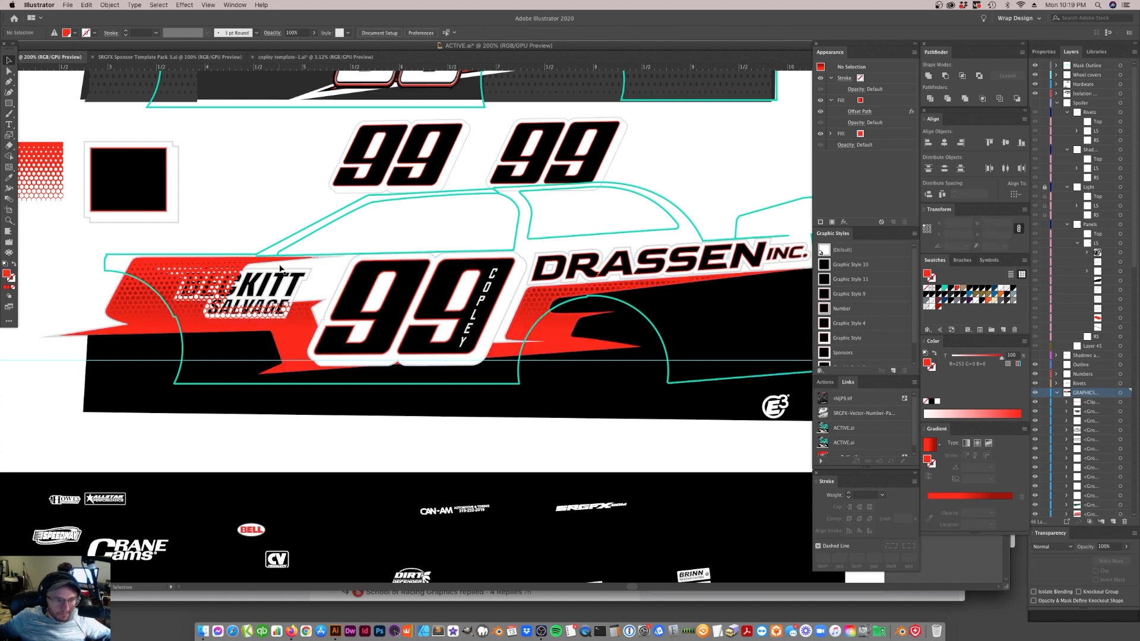
Bring the BECKITT SALVAGE and DRASSEN INC. sponsor lettering in front of the clipped mesh and deselect it
left_click(282, 283)
key("a")
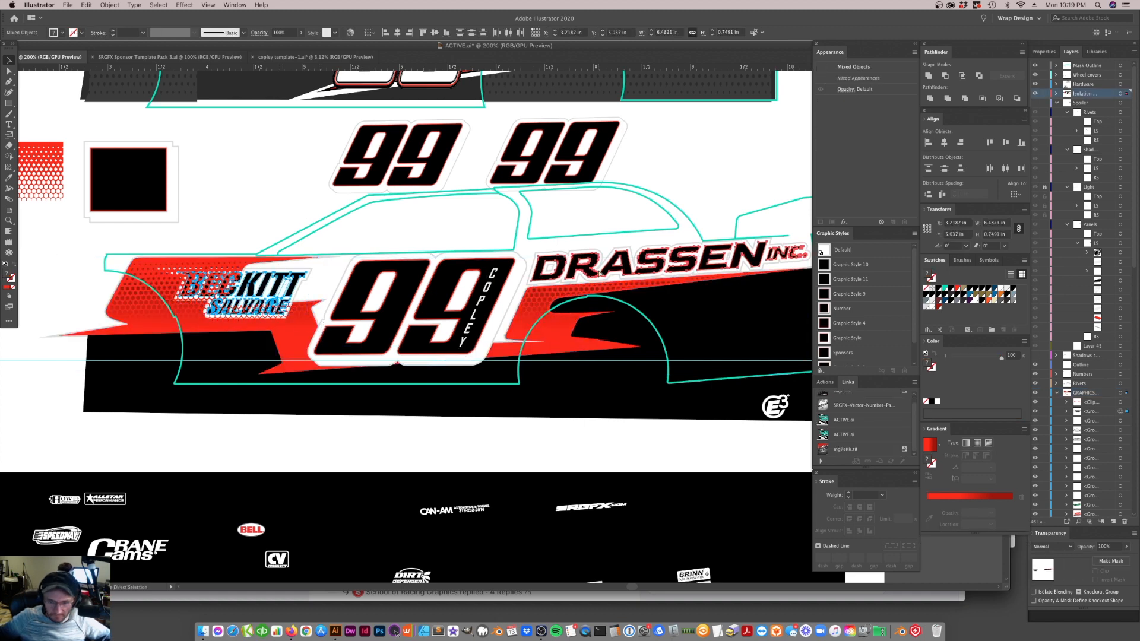
key("super+shift+]")
left_click(317, 189)
Isolate the clip group on the side stripe and fill its hexagon mesh with the red linear gradient
left_click(312, 317)
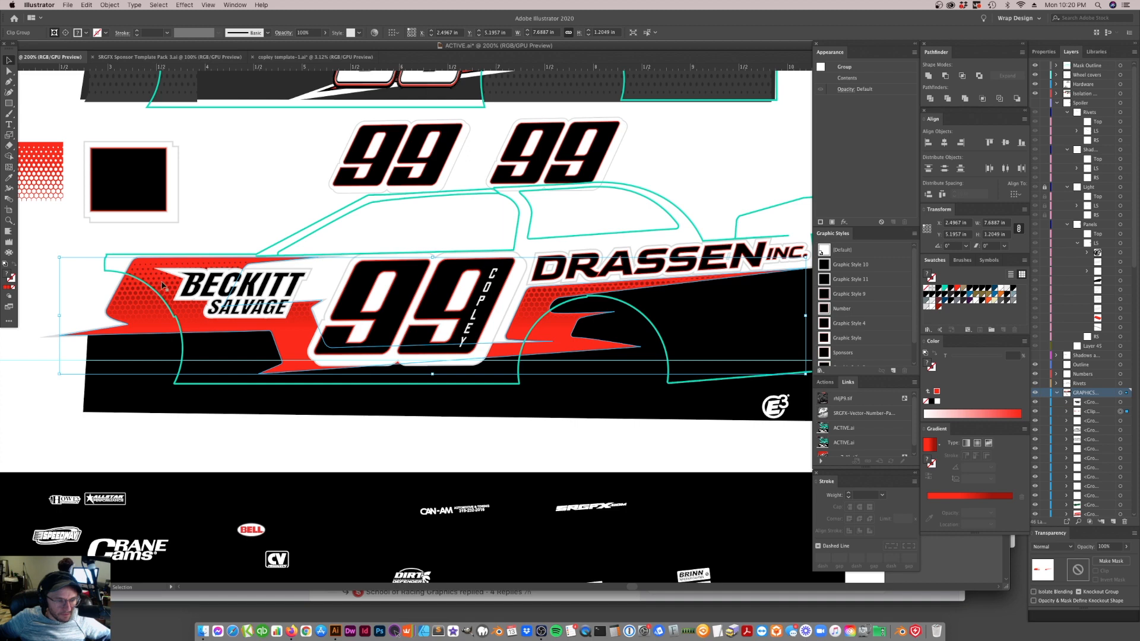
double_click(164, 286)
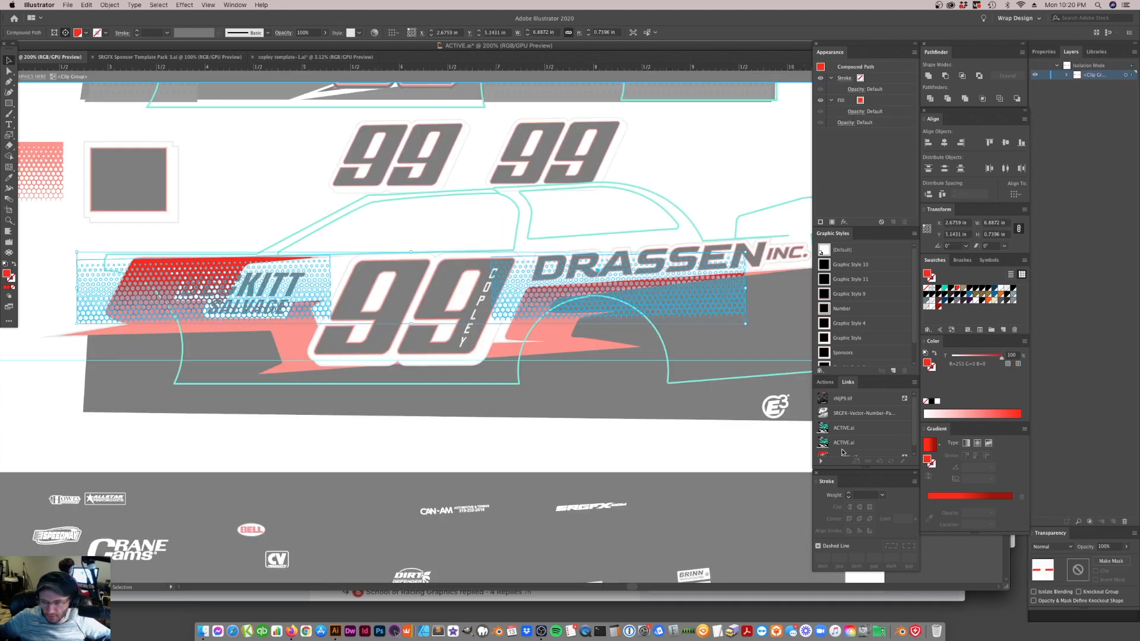
left_click(931, 445)
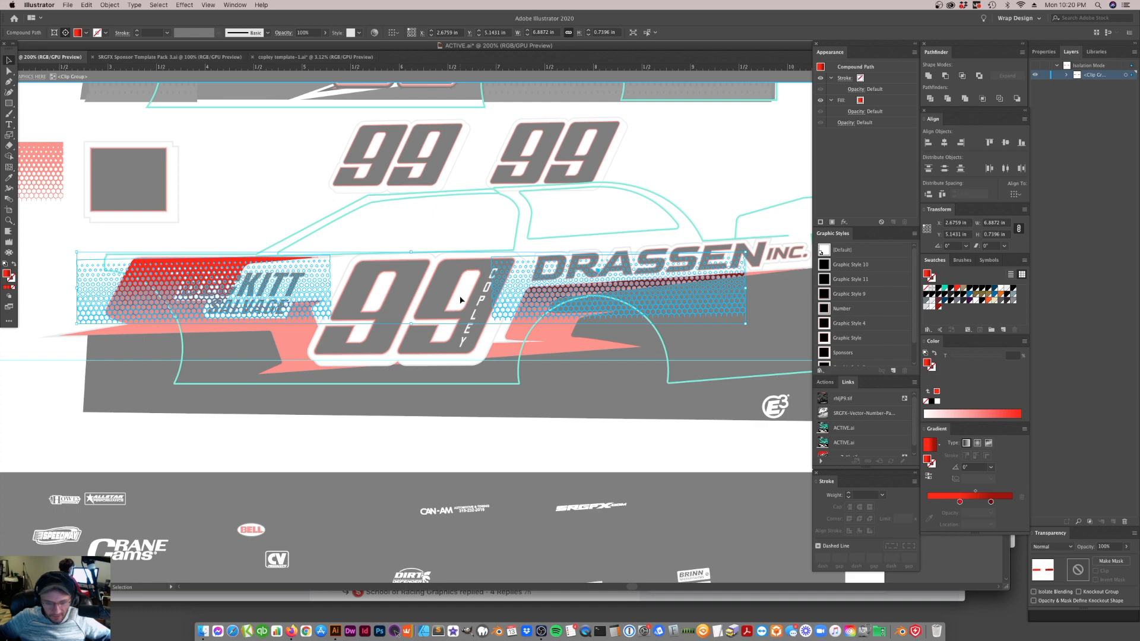
Run the hexagon mesh's red gradient vertically so the dark red end sits at the stripe's upper edge, and exit isolation
key("g")
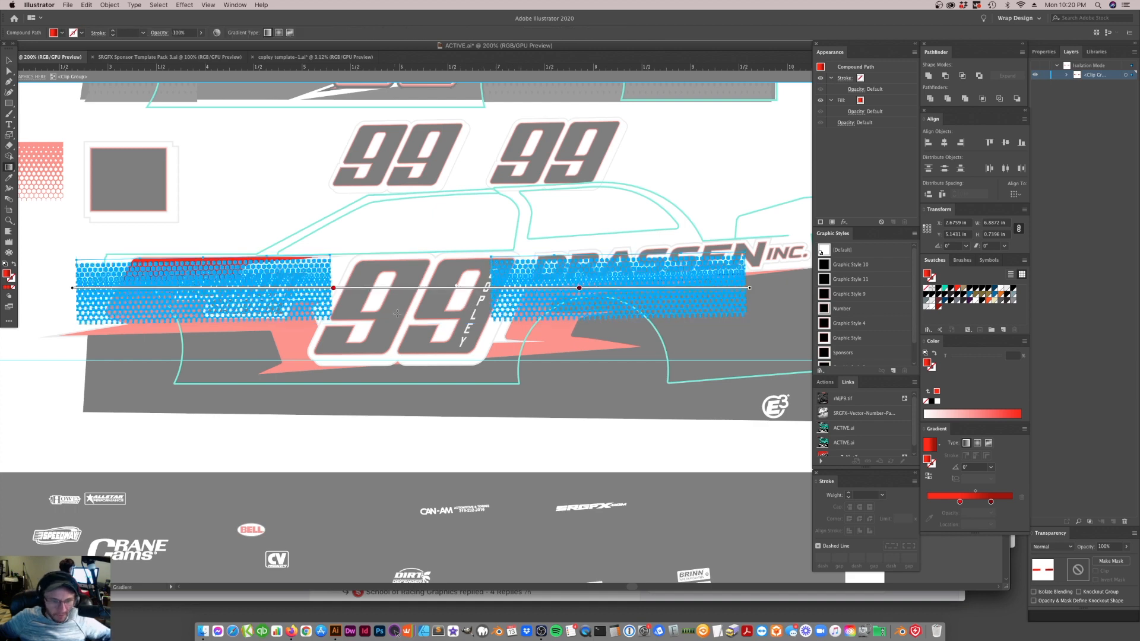
left_click_drag(313, 323, 310, 250)
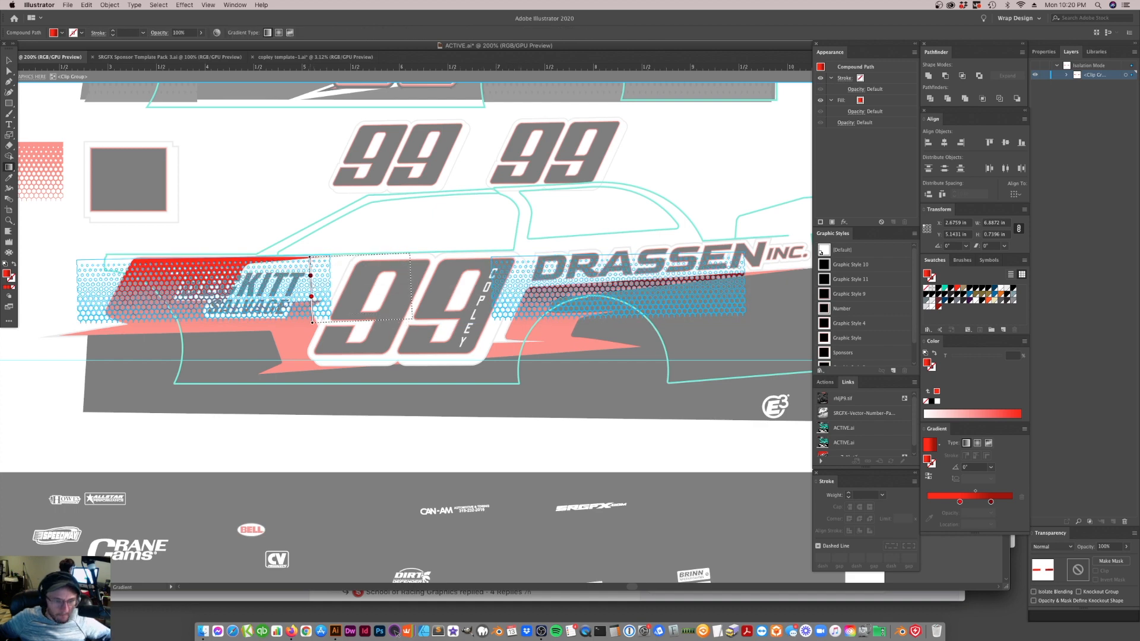
left_click_drag(311, 293, 312, 306)
left_click(311, 270)
left_click_drag(311, 260, 312, 256)
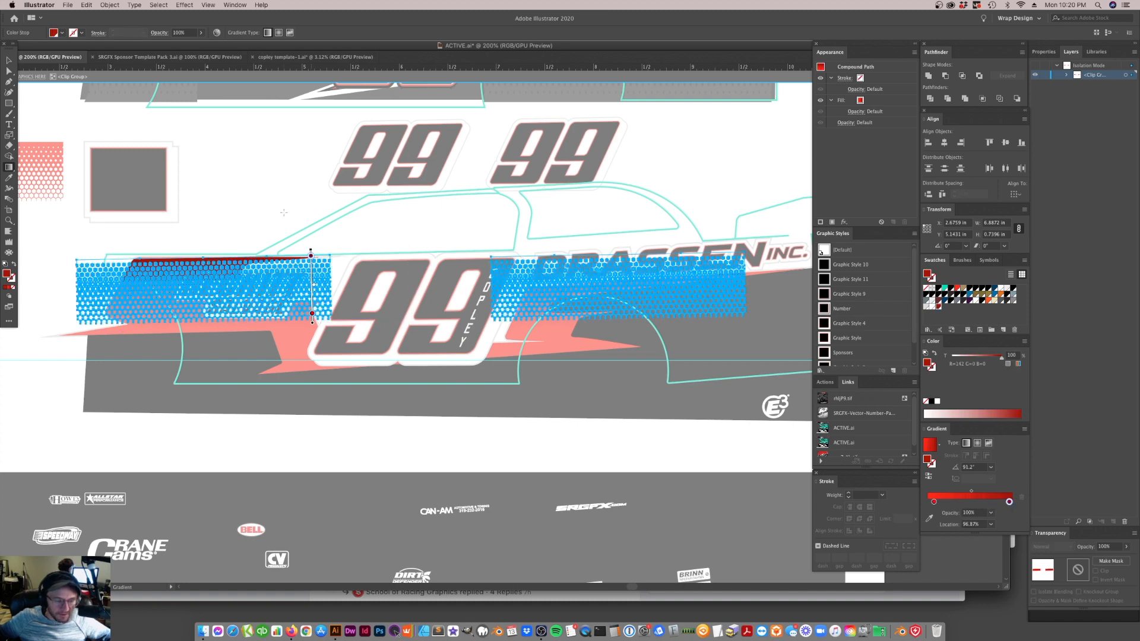
key("v")
left_click(272, 218)
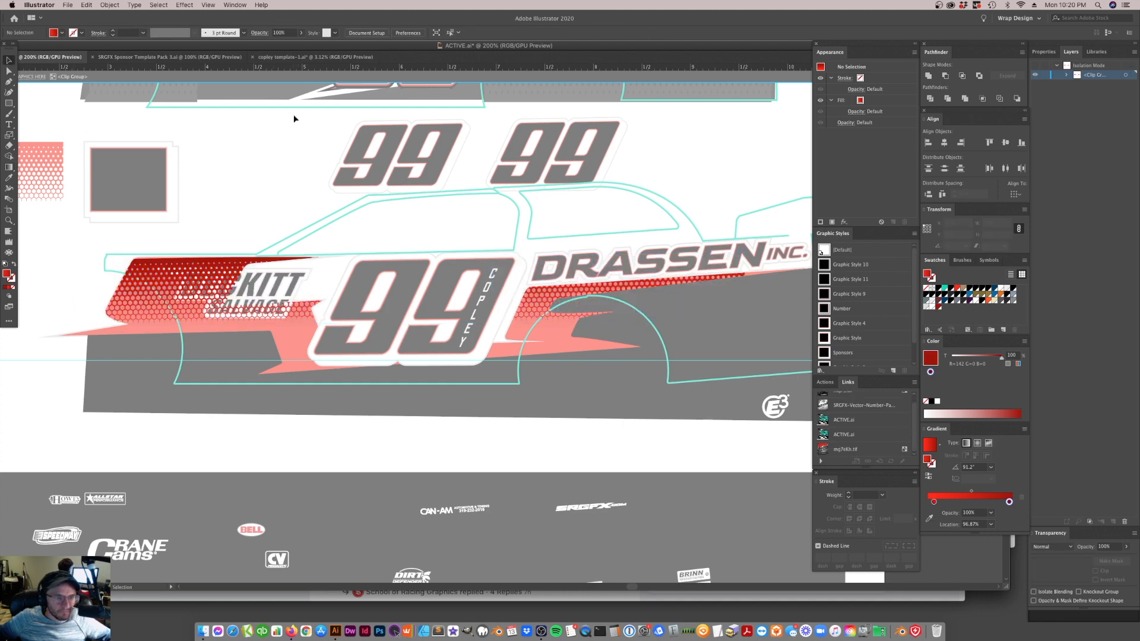
left_click(297, 73)
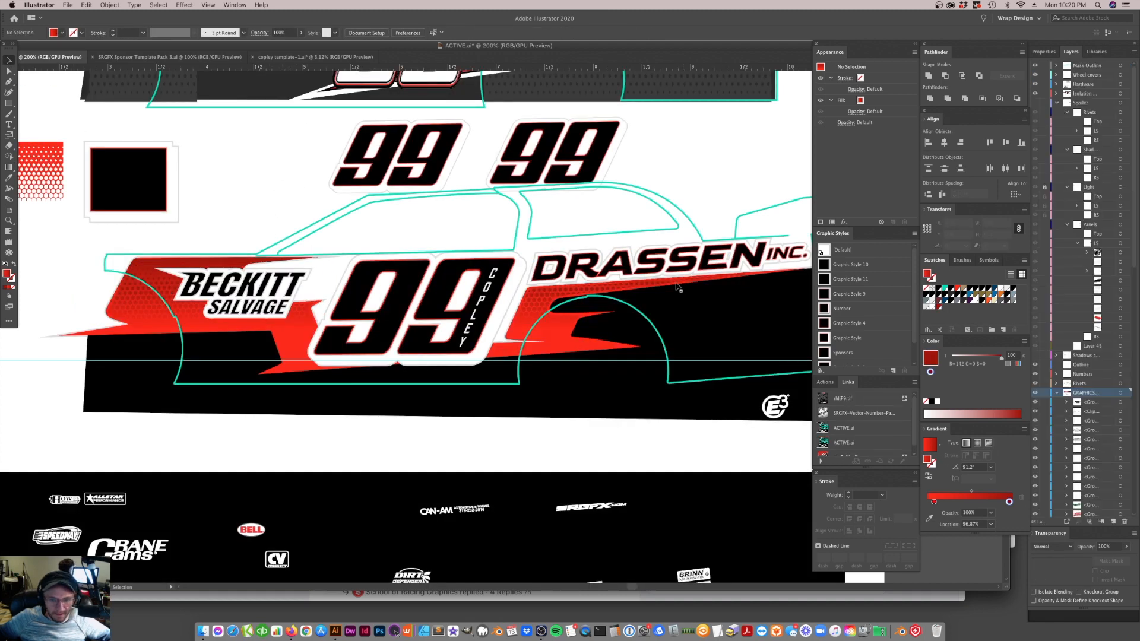
Select the clipped hexagon mesh on the side stripe, undo its accidental moves, and lock it in place
left_click(542, 300)
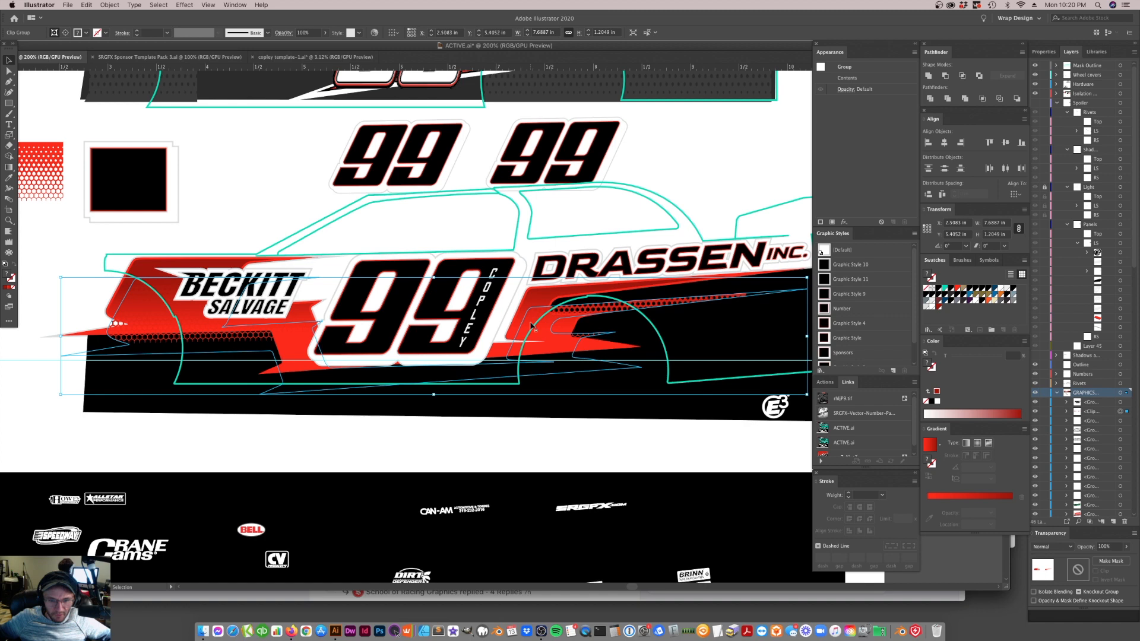
mouse_move(526, 304)
left_mouse_down()
mouse_move(527, 336)
mouse_move(527, 304)
left_mouse_up()
key("super+z")
key("super+z")
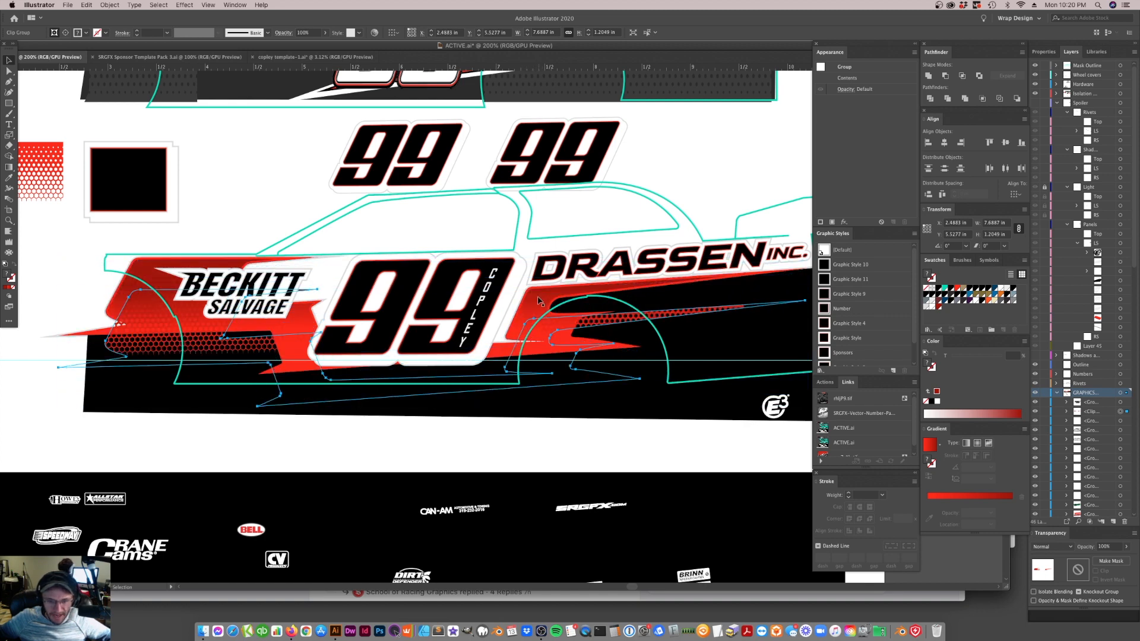
key("super+2")
Duplicate the red side stripe path in place and bring one copy in front of all the graphics
left_click(535, 316)
left_click_drag(534, 316, 535, 341)
key("super+z")
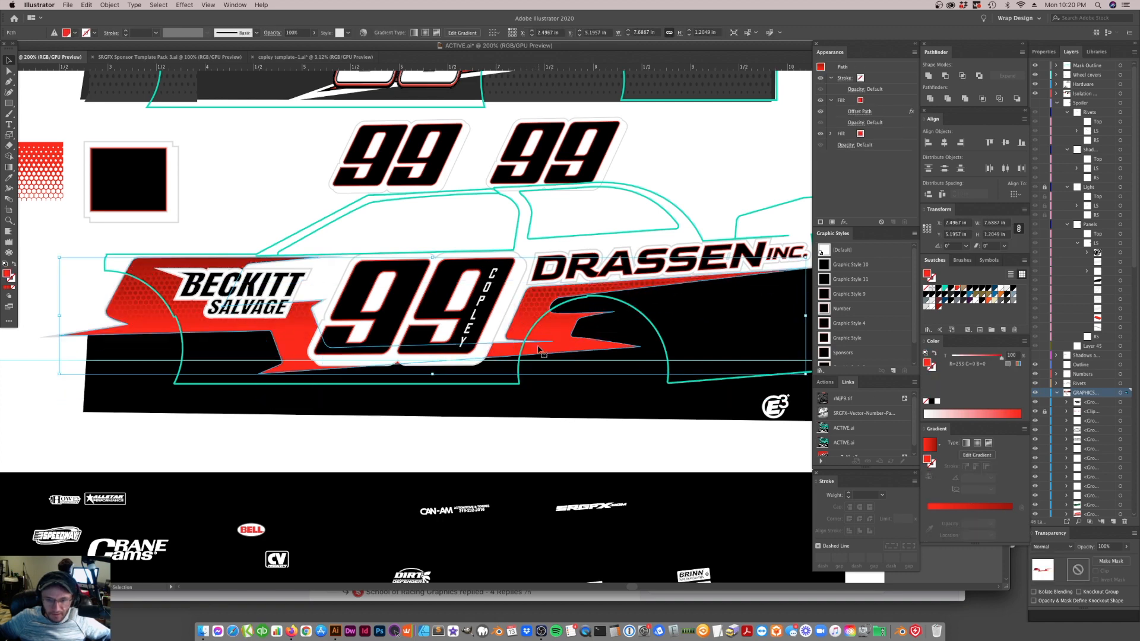
scroll(1090, 413, "down", 10)
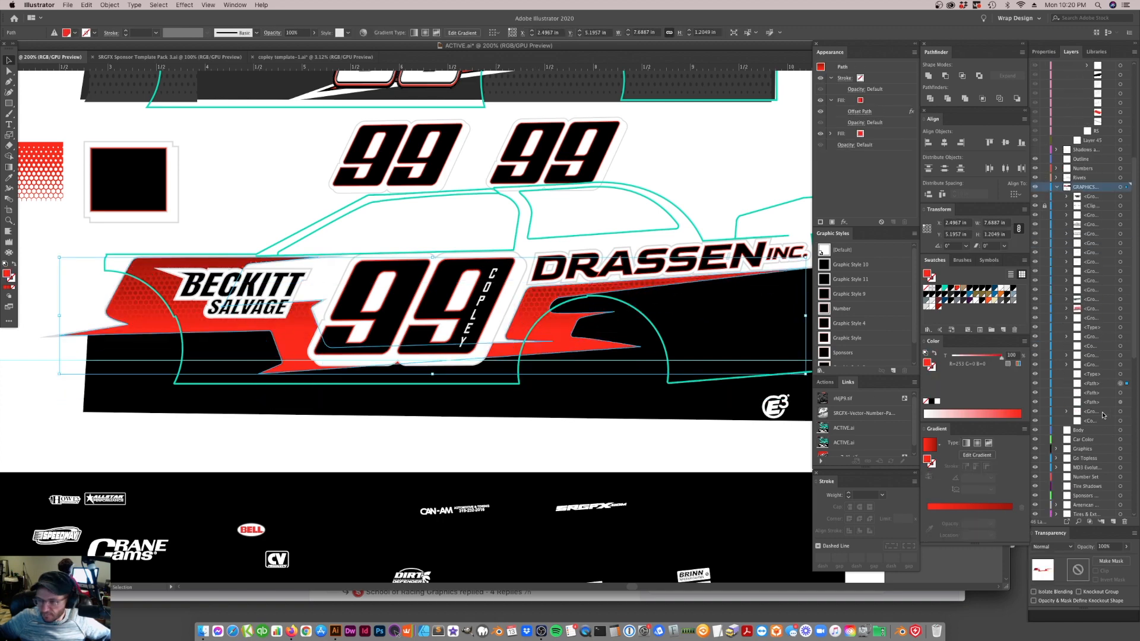
left_click(1098, 383)
left_click_drag(1102, 380, 1103, 380)
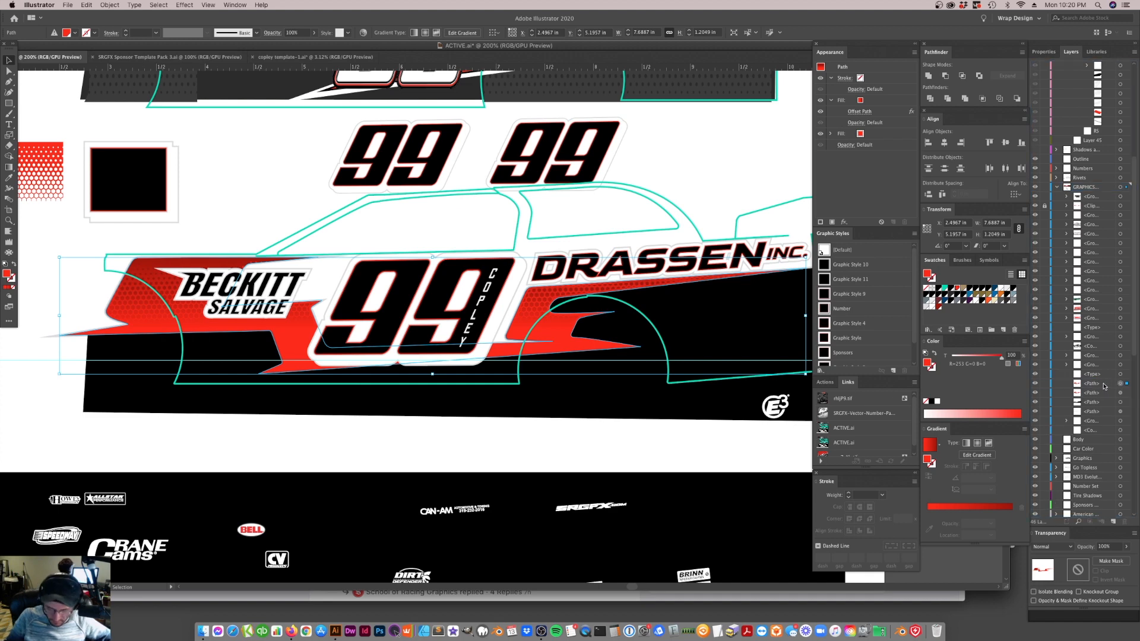
key("super+shift+bracketright")
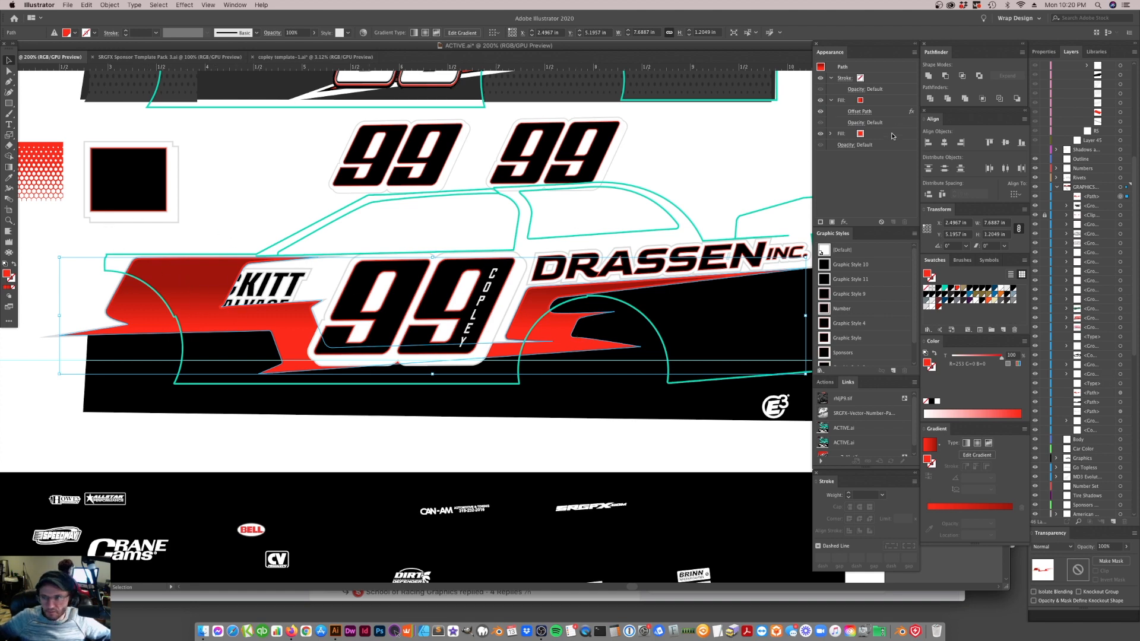
Remove the fills from the front stripe copy and give it a red stroke
left_click_drag(886, 137, 905, 222)
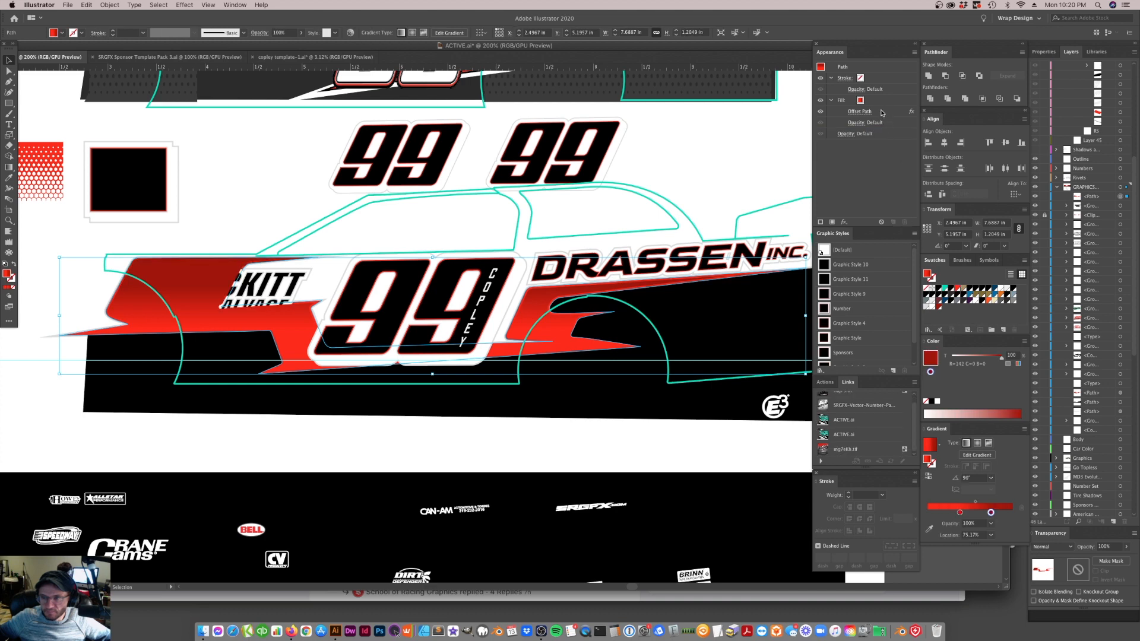
left_click(905, 222)
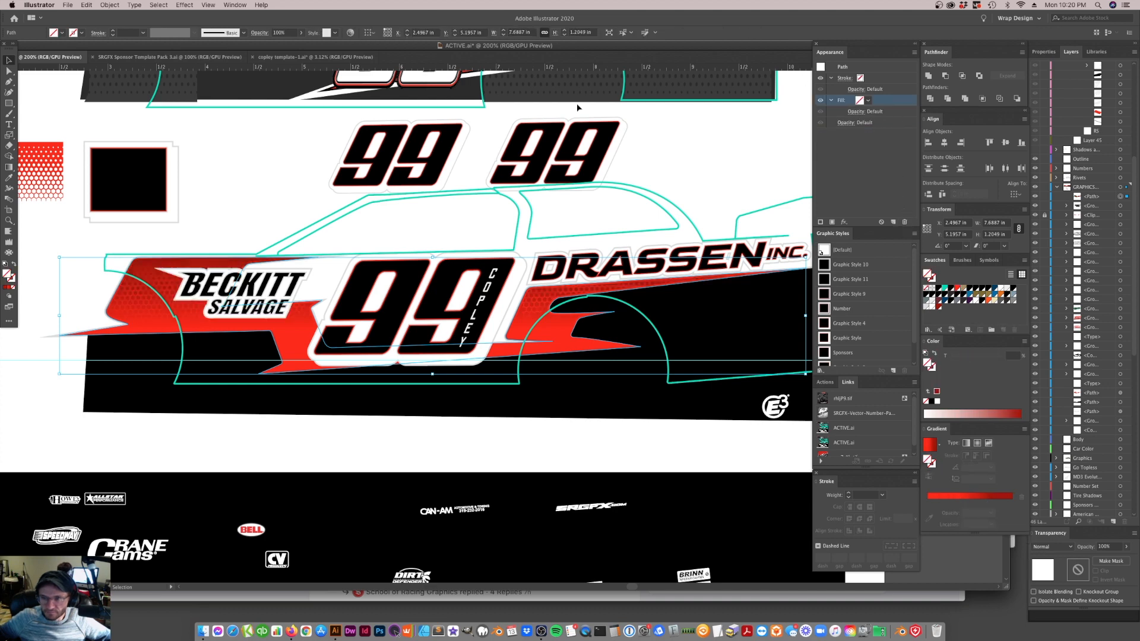
left_click(861, 80)
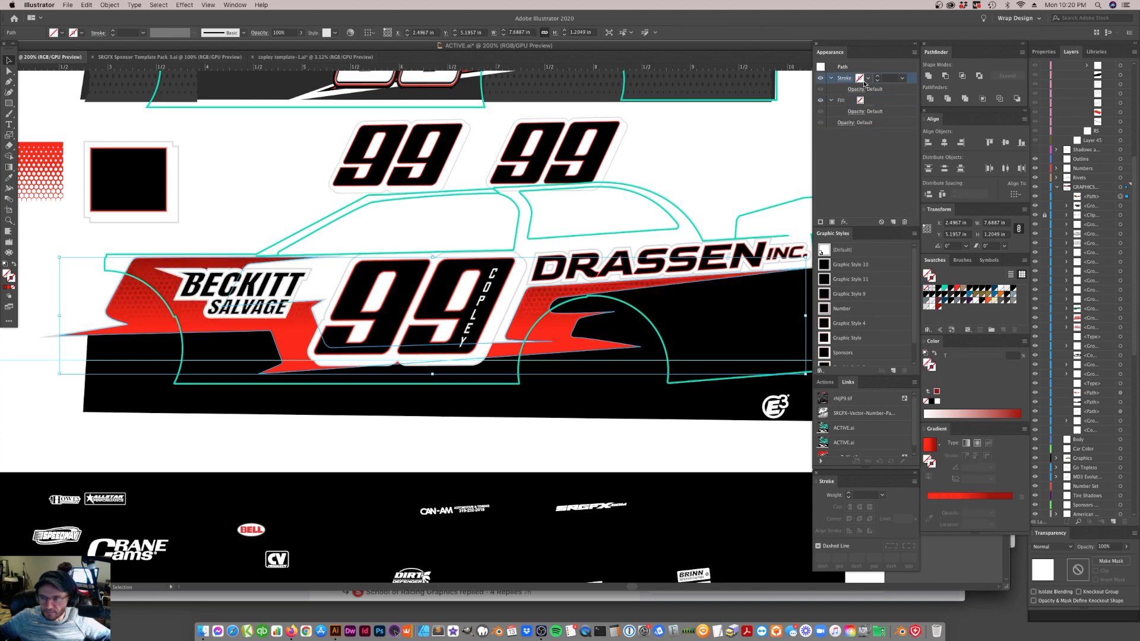
left_click(958, 289)
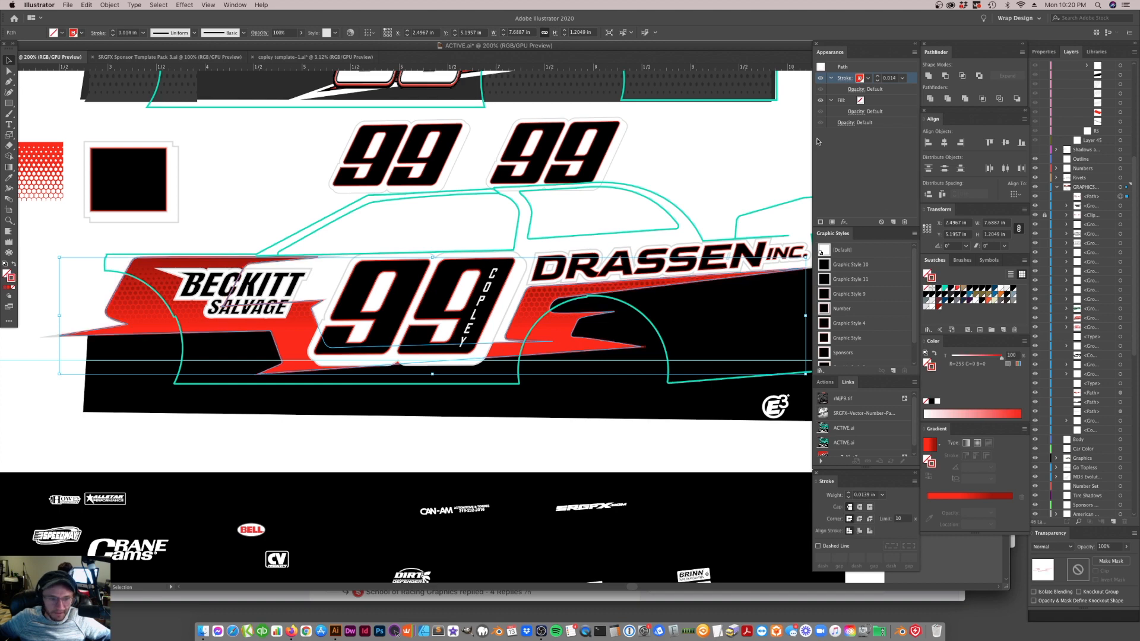
Align the stripe copy's stroke to the inside and set its weight to 3 px
left_click(847, 82)
left_click(793, 127)
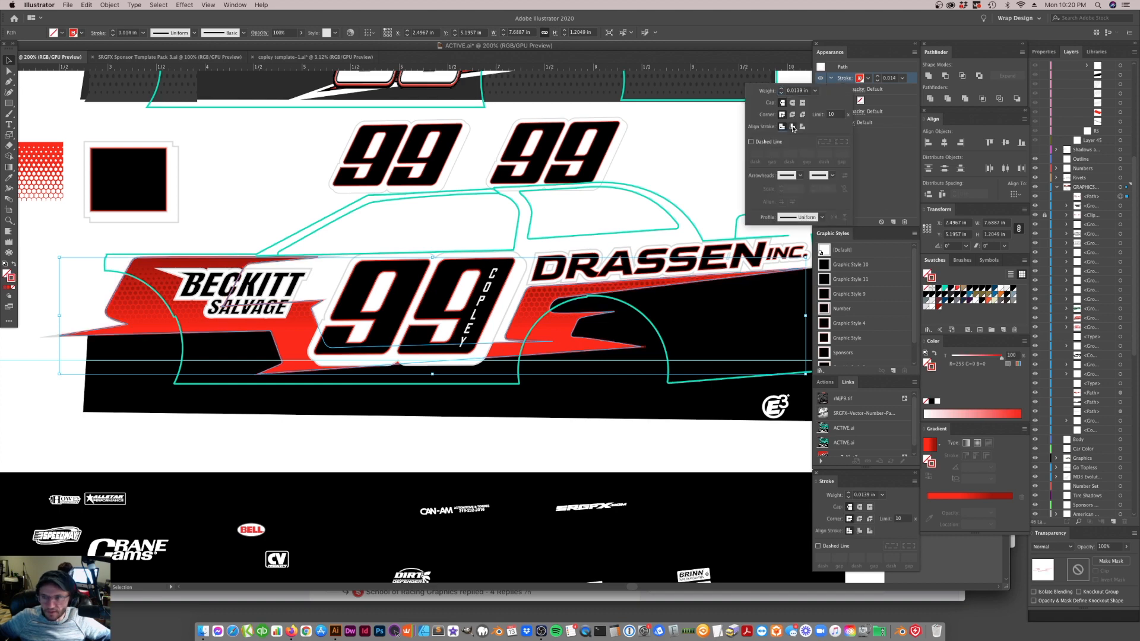
left_click(795, 90)
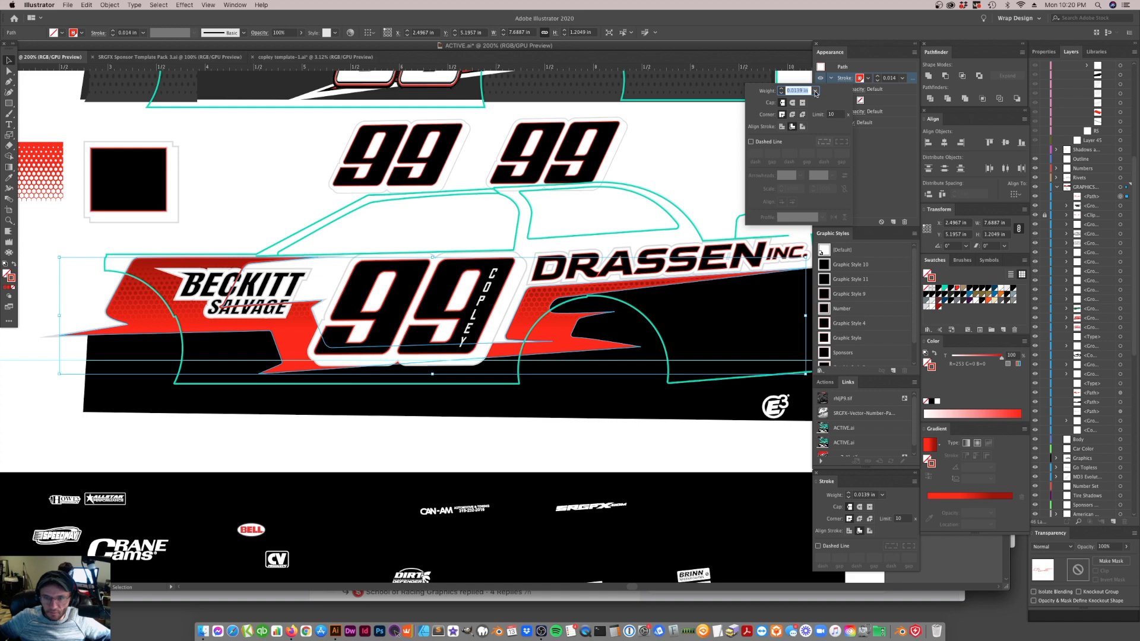
type("3px")
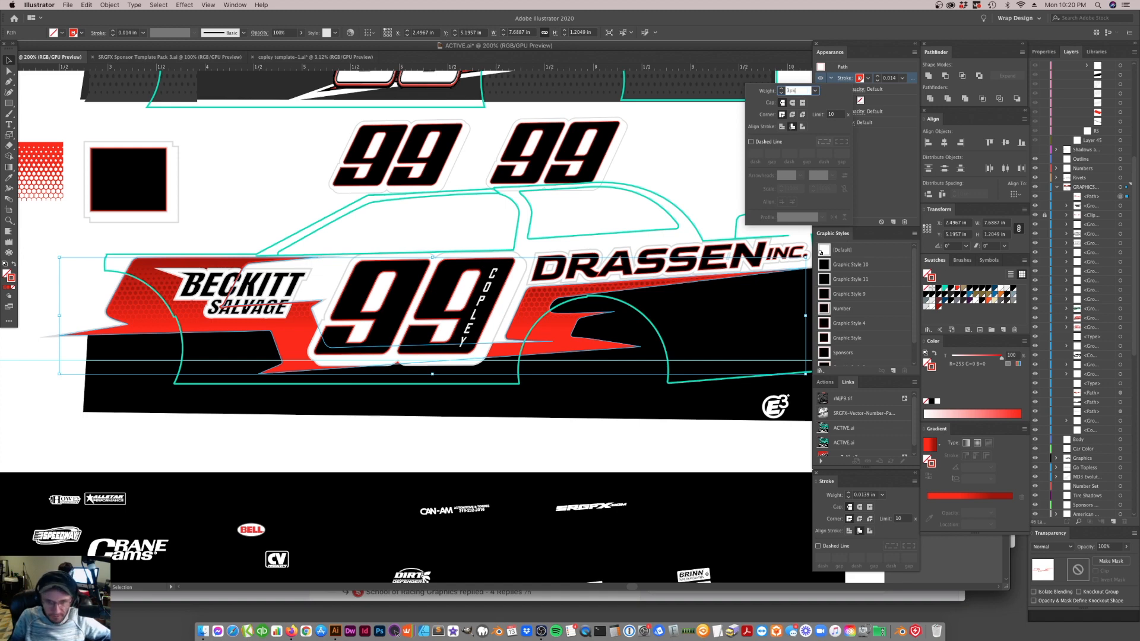
key("Return")
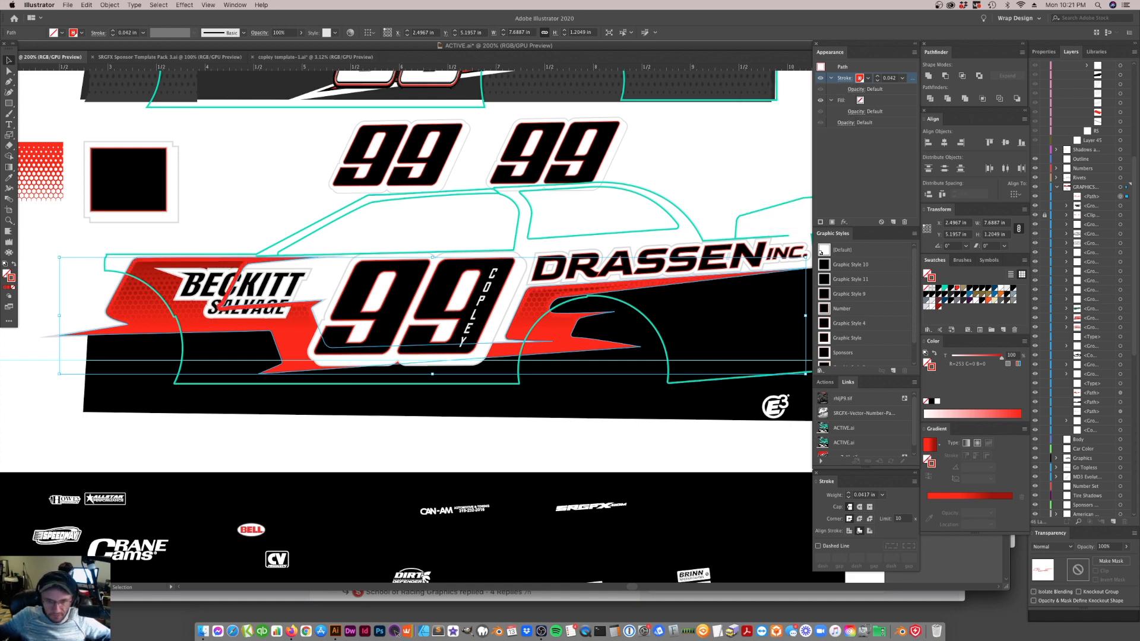
Set the stripe outline's stroke weight to 2 px and deselect it
left_click(841, 79)
type("2px")
key("Return")
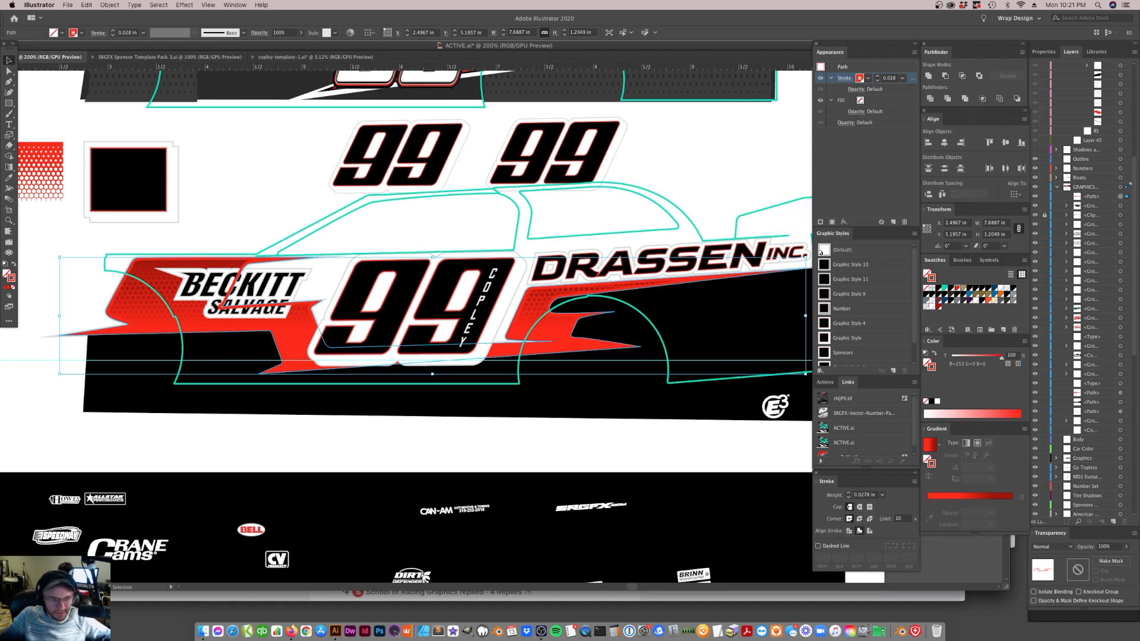
left_click(316, 173)
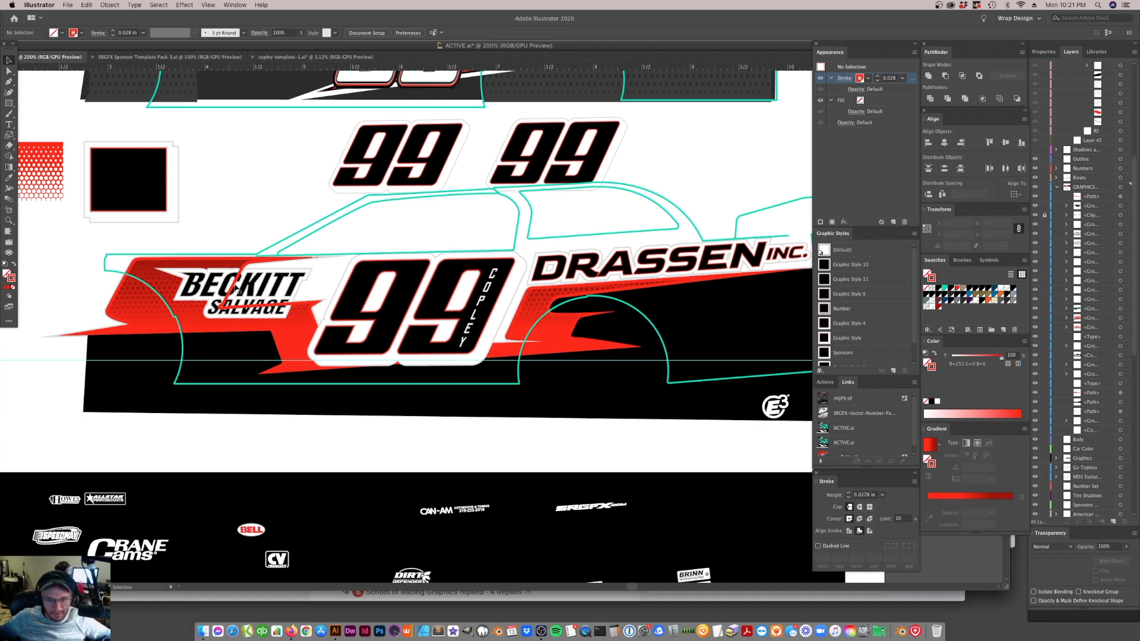
Reselect the stripe outline, set its stroke weight to 1.75 px, and deselect it
left_click(546, 307)
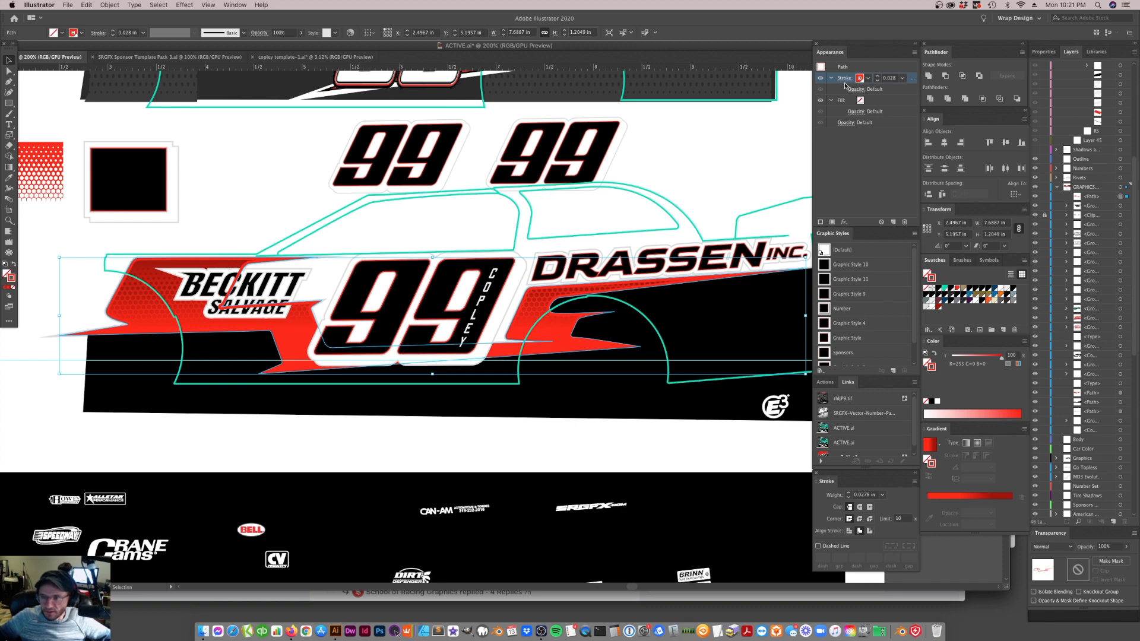
left_click(846, 82)
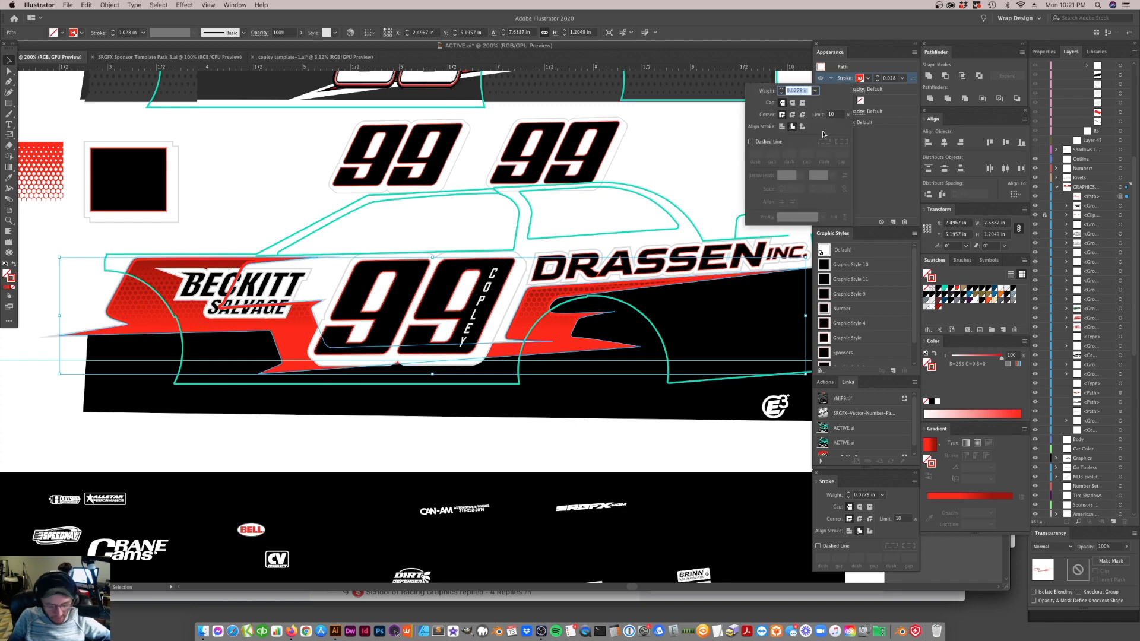
type("1.75px")
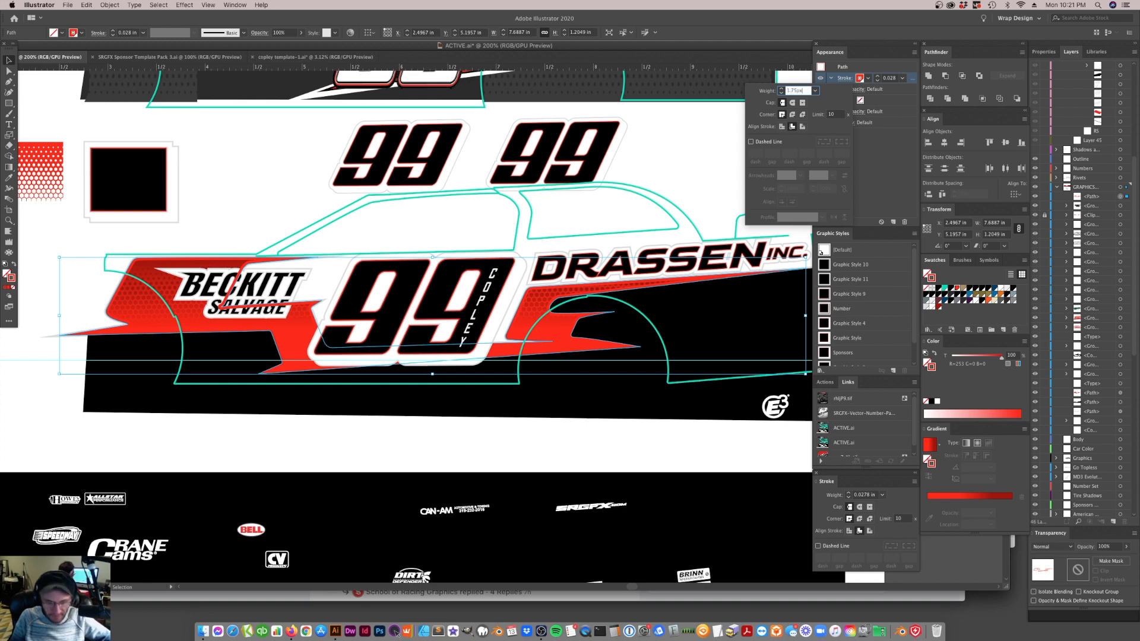
key("Return")
left_click(516, 320)
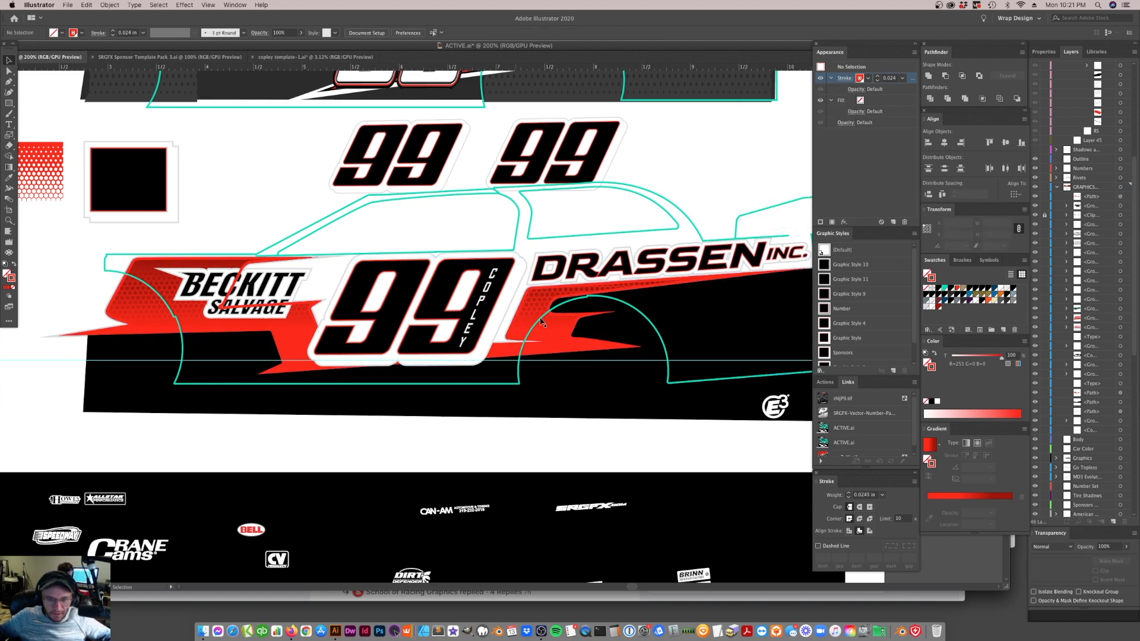
Lock the black lower body shape and select the red stripe together with its outline copy, leaving out the horizontal guide
left_click(590, 328)
key("super+2")
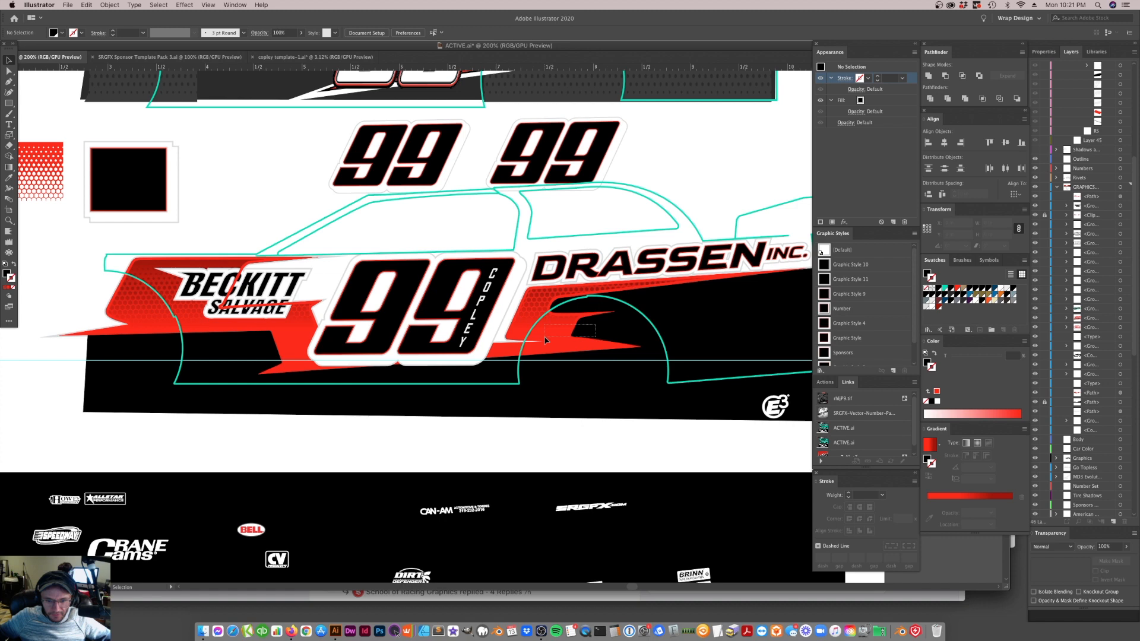
left_click_drag(544, 336, 561, 338)
left_click(601, 333)
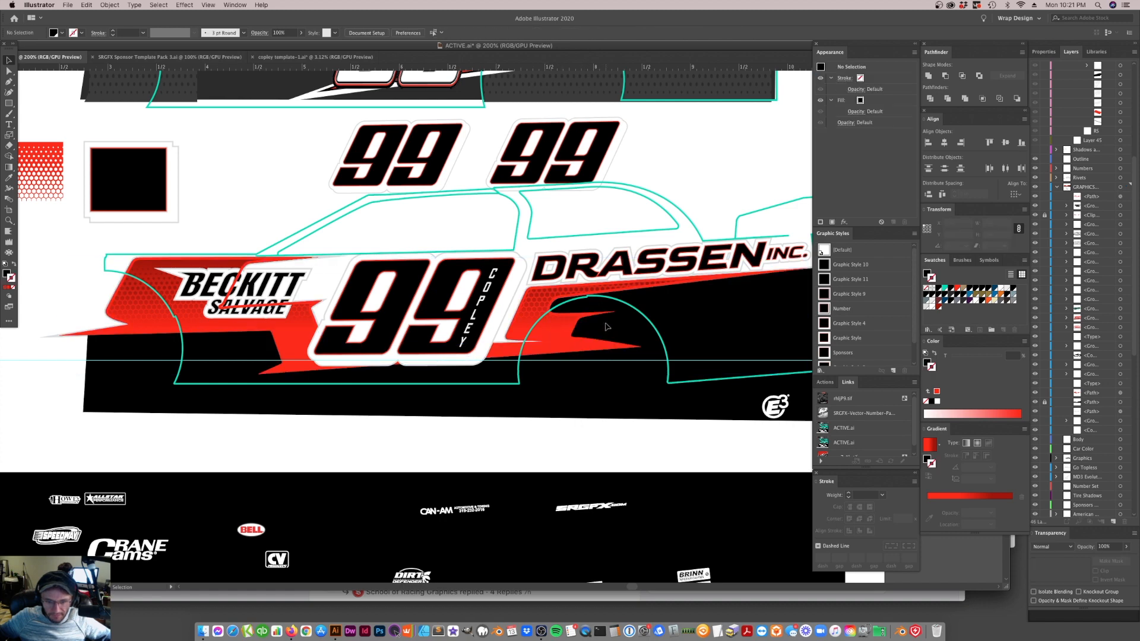
left_click(539, 347)
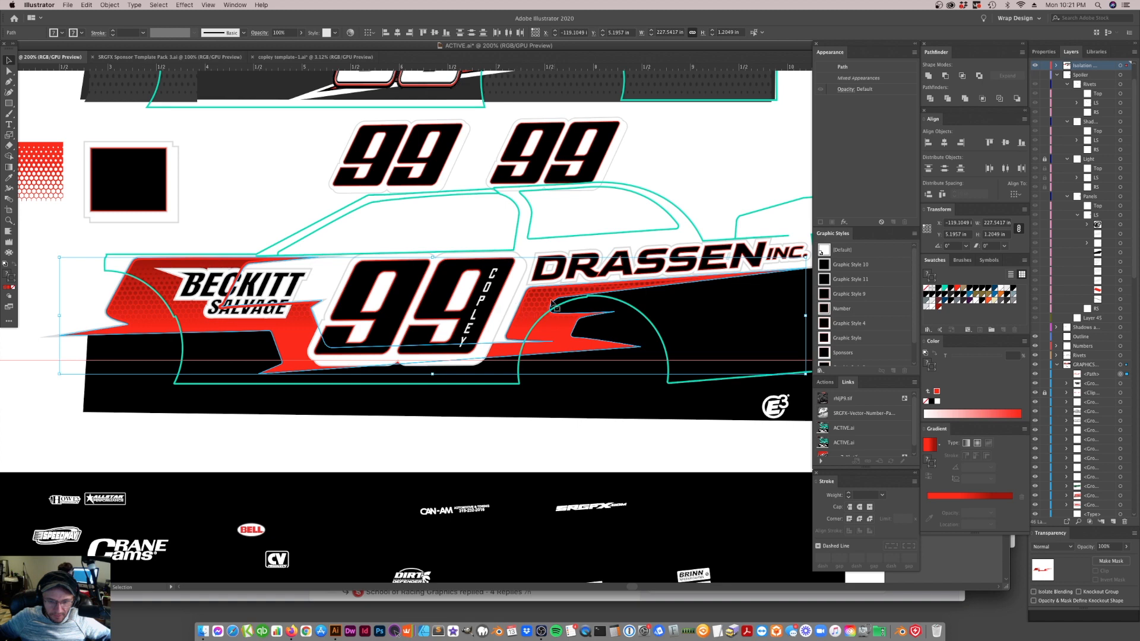
left_click(694, 206)
left_click(588, 340)
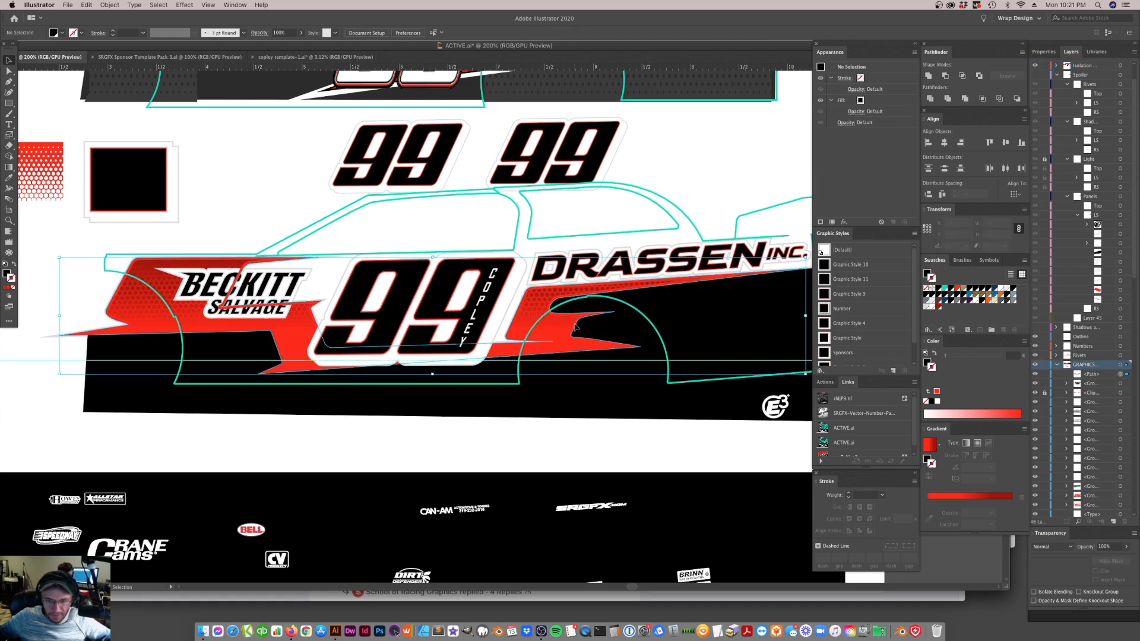
left_click(590, 416)
left_click_drag(560, 380, 560, 349)
left_click(17, 343)
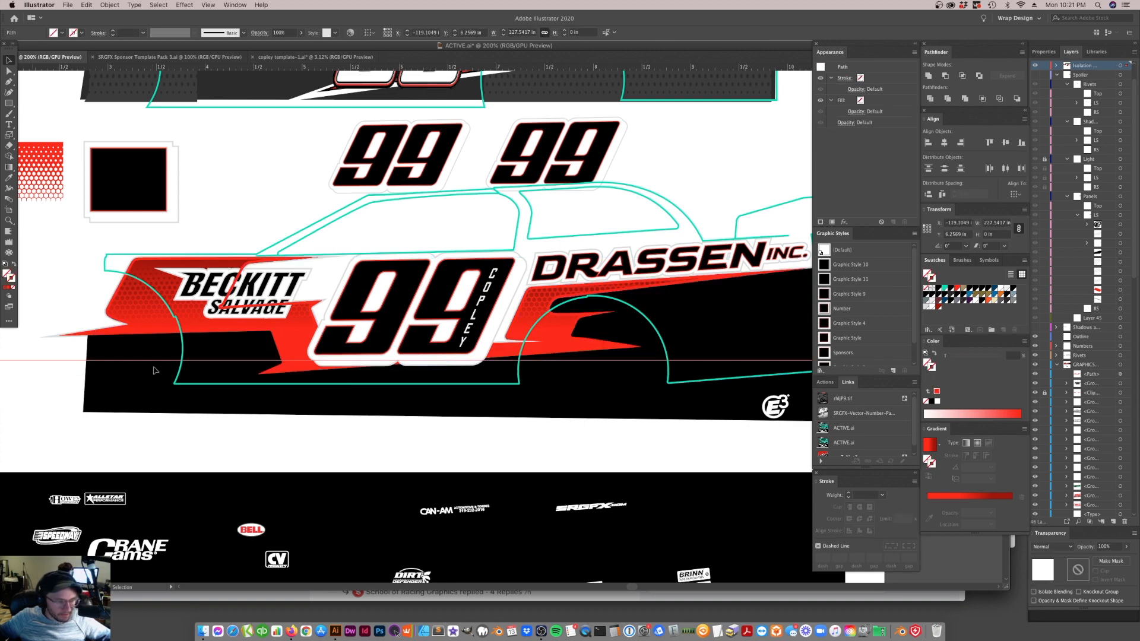
left_click_drag(584, 454, 576, 361)
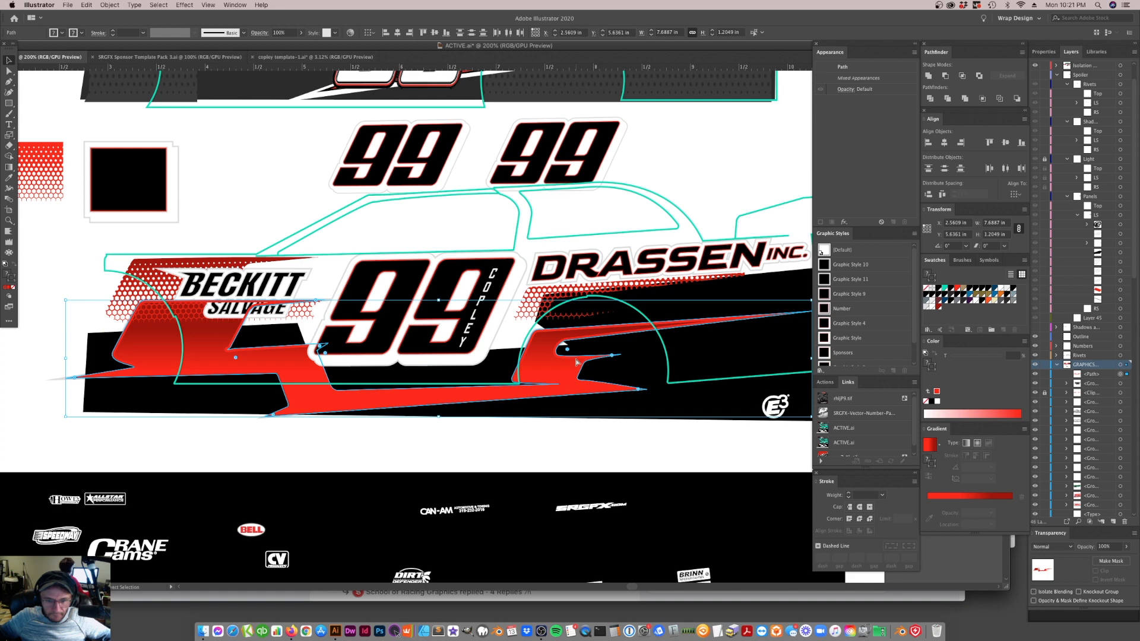
key("super+z")
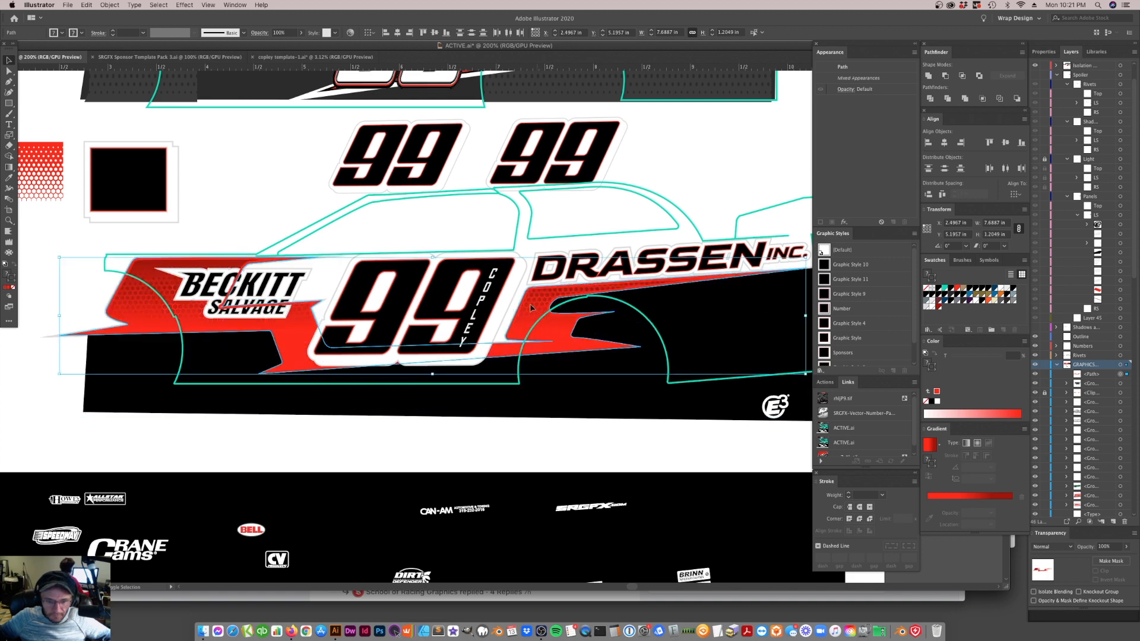
Unlock all artwork and group the black body shape, red stripe, clipped mesh and stripe outline together
left_click(110, 4)
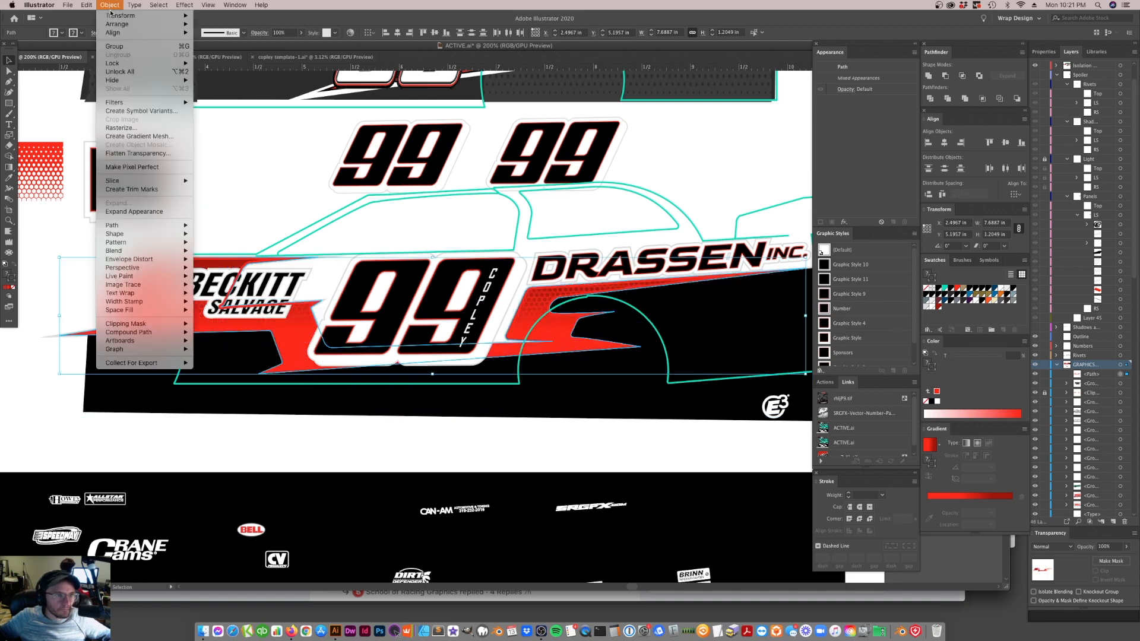
left_click(113, 70)
left_click_drag(155, 439, 154, 356)
key("super+z")
key("a")
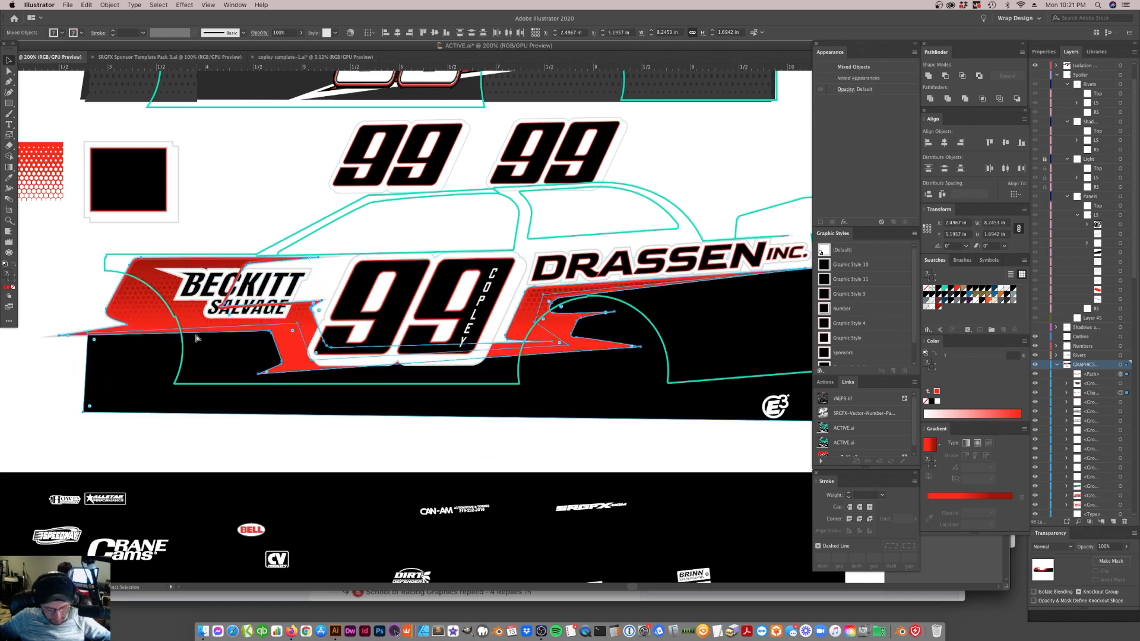
key("super+g")
left_click_drag(245, 313, 246, 358)
key("super+z")
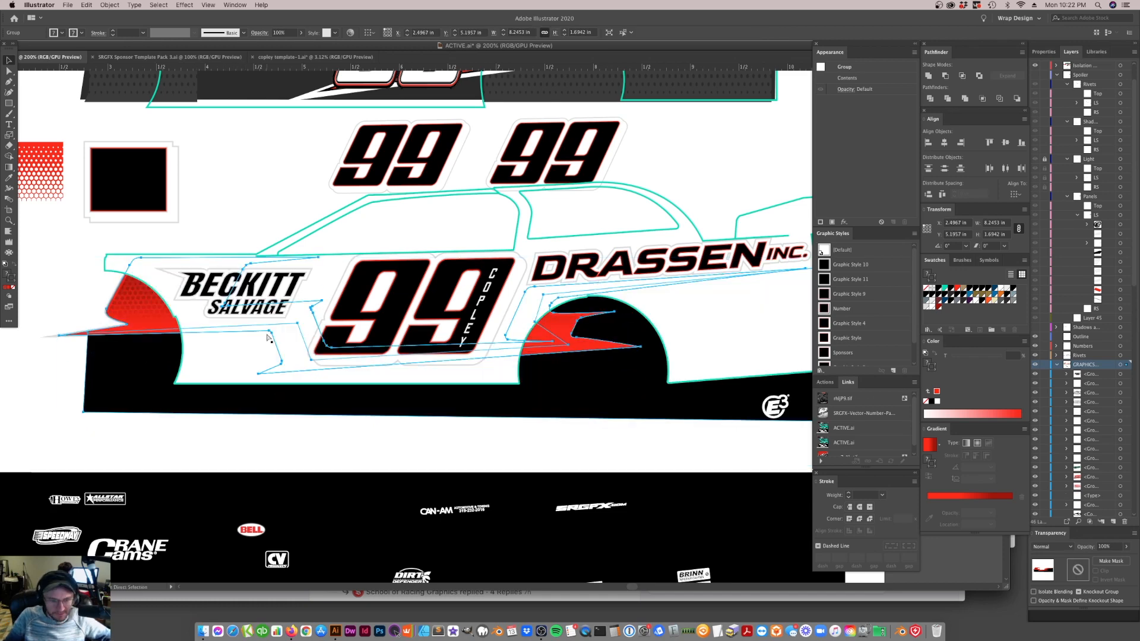
Move the spare red hexagon mesh over the rear quarter and give it a black fill with no stroke
left_click(450, 437)
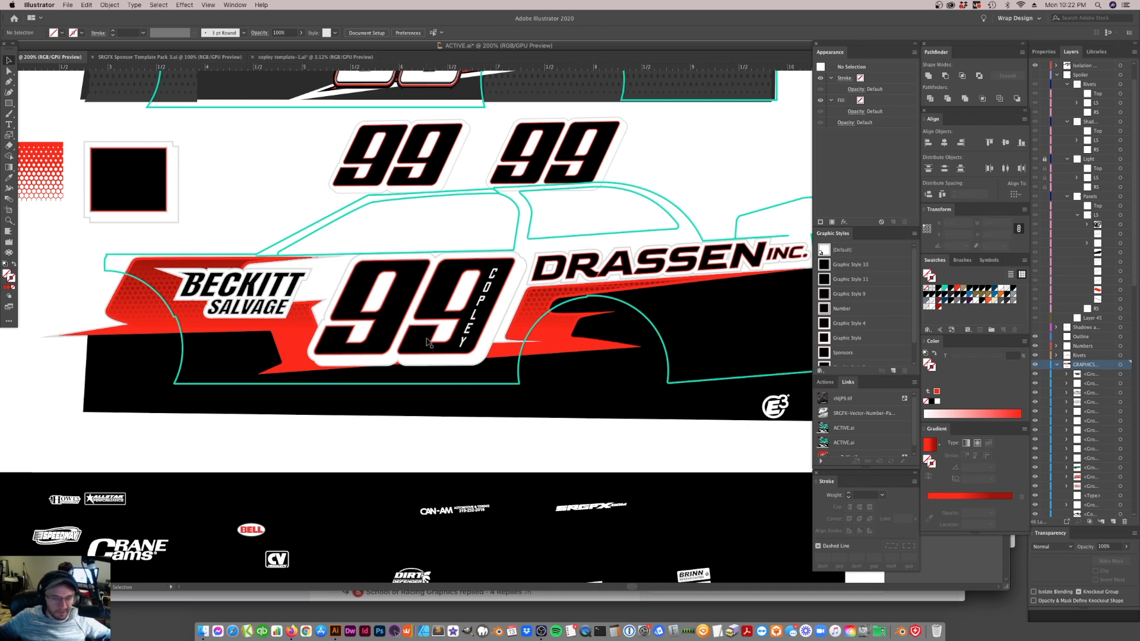
left_click_drag(53, 174, 343, 171)
left_click_drag(261, 174, 693, 321)
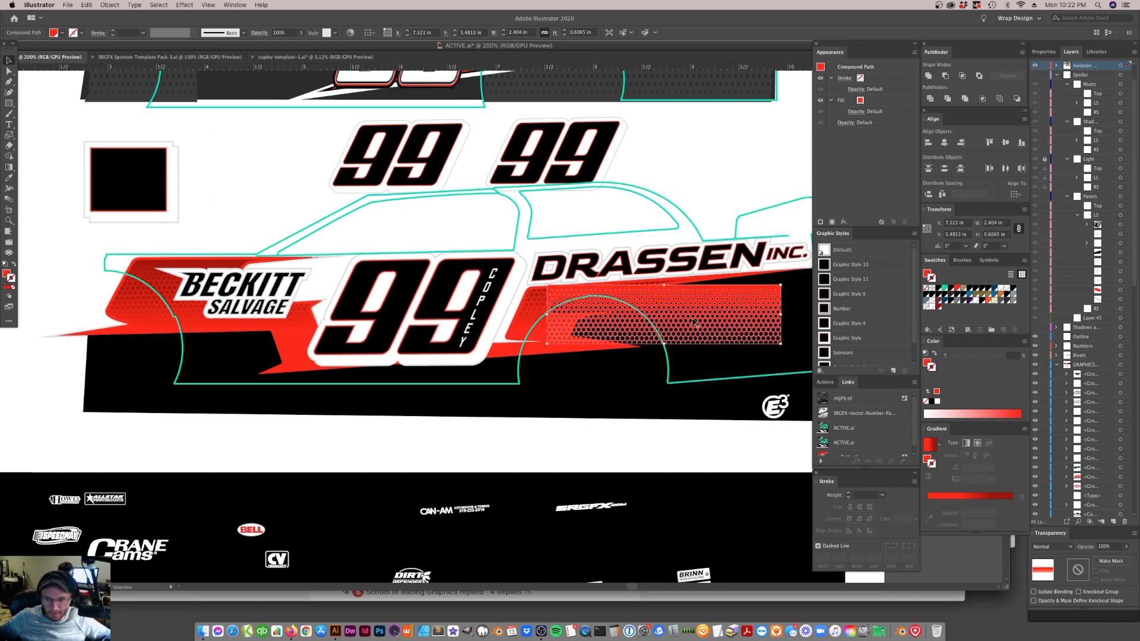
left_click(946, 302)
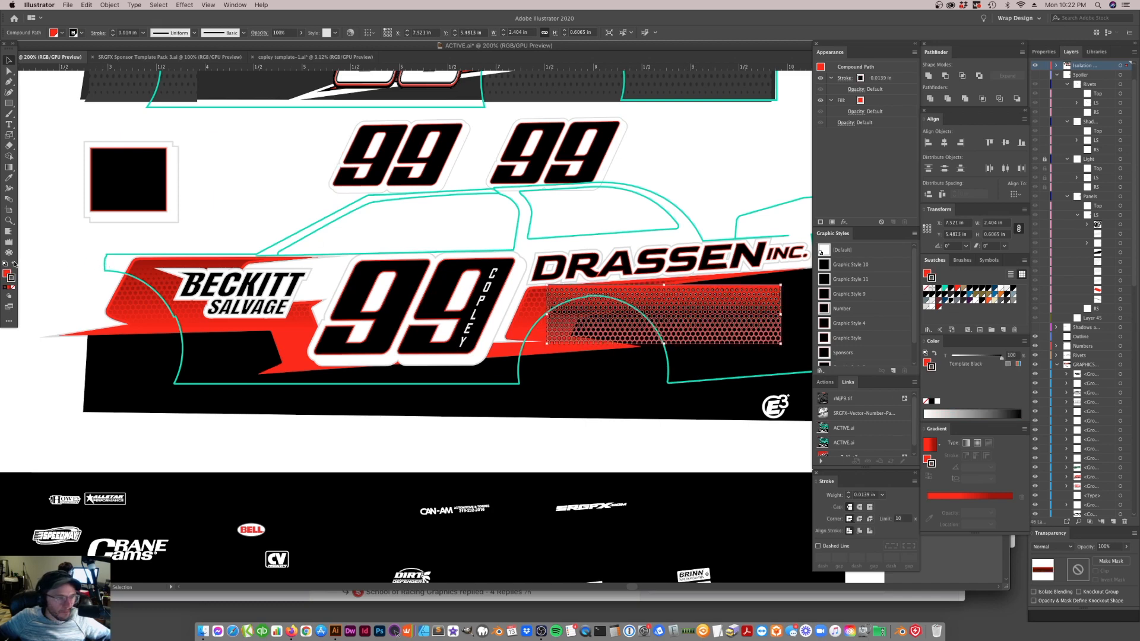
left_click(15, 264)
left_click(13, 288)
left_click(462, 513)
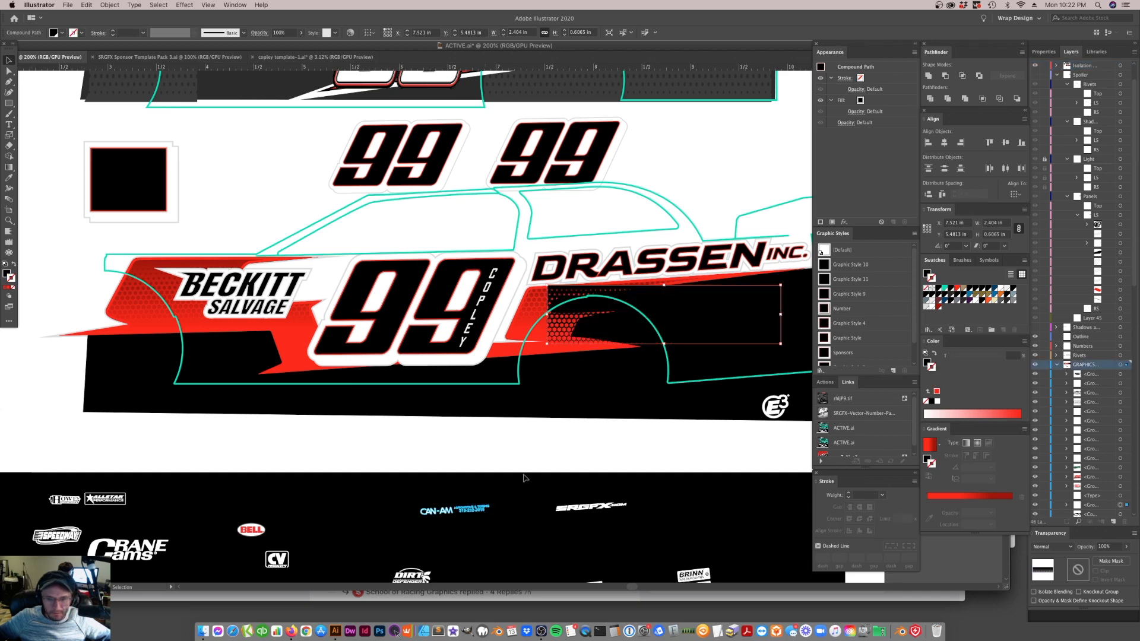
mouse_move(705, 316)
left_mouse_down()
mouse_move(363, 354)
mouse_move(205, 353)
left_mouse_up()
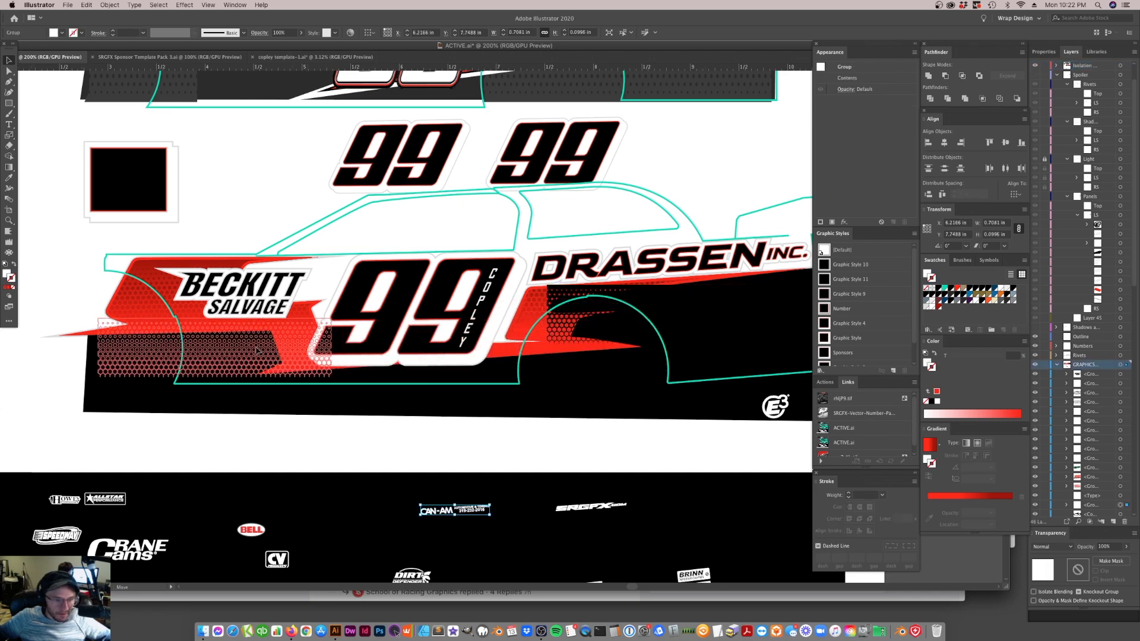
left_click_drag(336, 316, 335, 311)
left_click_drag(251, 339, 446, 336)
key("super+z")
left_click_drag(272, 352, 477, 336)
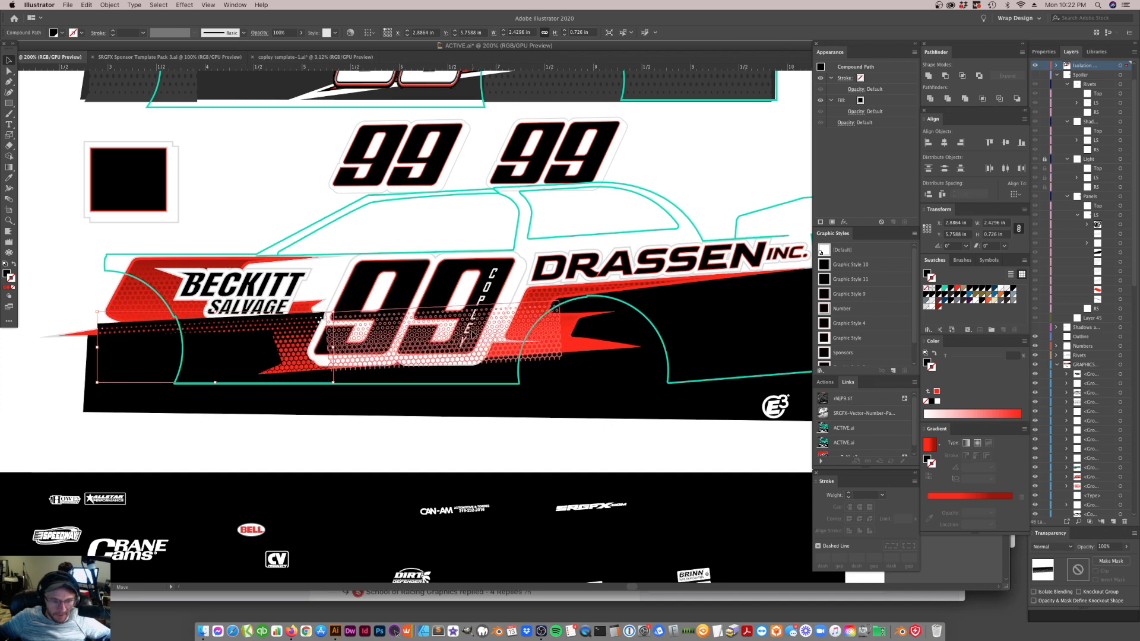
left_click_drag(554, 342, 791, 333)
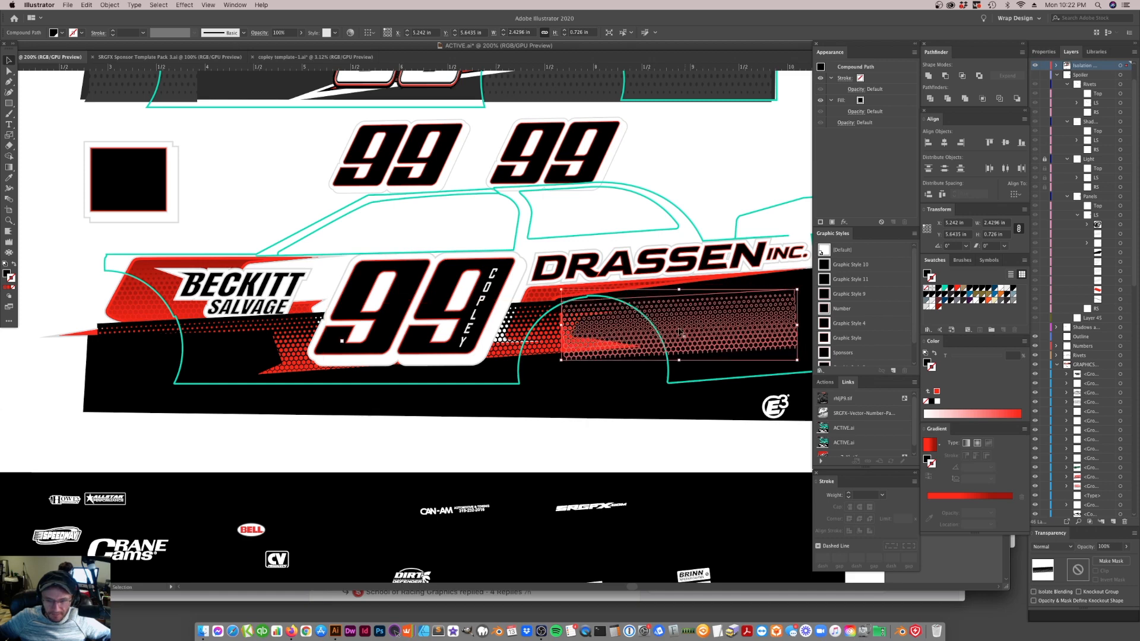
left_click(492, 303, "shift")
key("super+z")
key("super+z")
key("super+z")
key("super+z")
Move the black mesh above the car and delete the black square and the two spare 99 numbers
left_click_drag(643, 313, 287, 209)
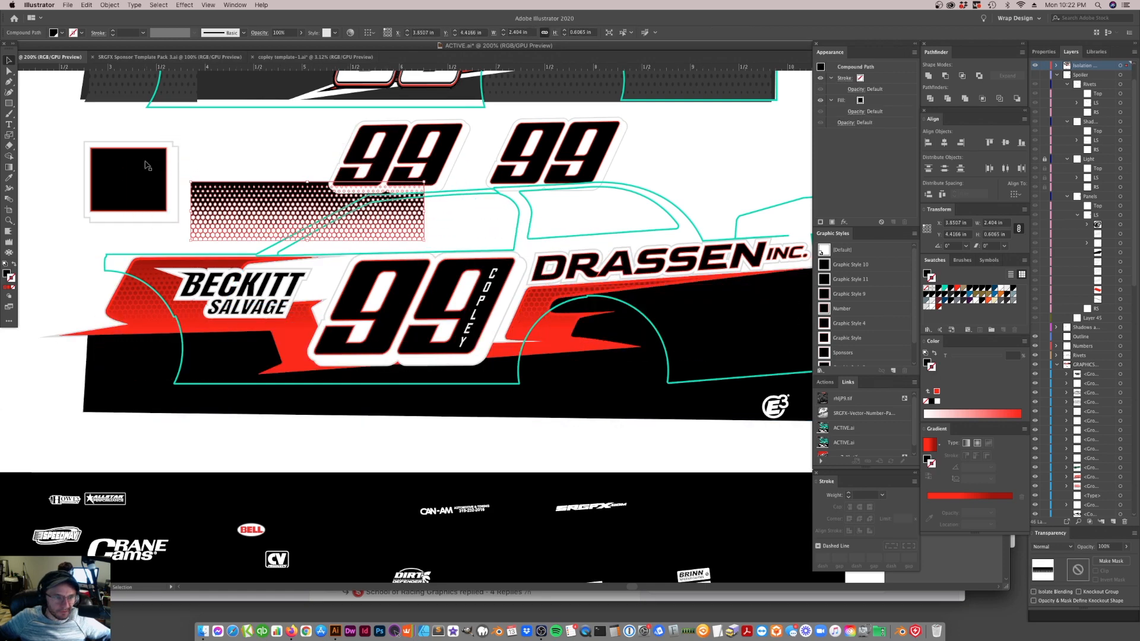
left_click(147, 166)
key("Delete")
left_click(455, 172)
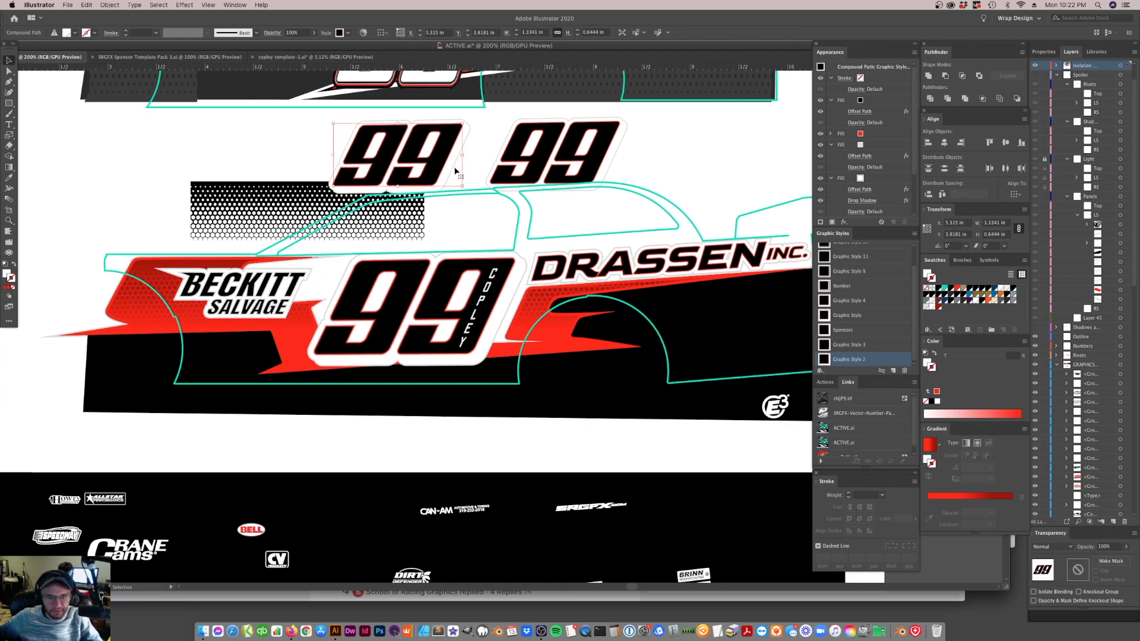
key("Delete")
left_click(523, 160)
key("Delete")
Duplicate the black mesh into a row of three strips above the car and distribute them evenly across the row
left_click_drag(351, 190, 499, 153)
left_click_drag(504, 154, 735, 154)
left_click(511, 163, "shift")
left_click(291, 163, "shift")
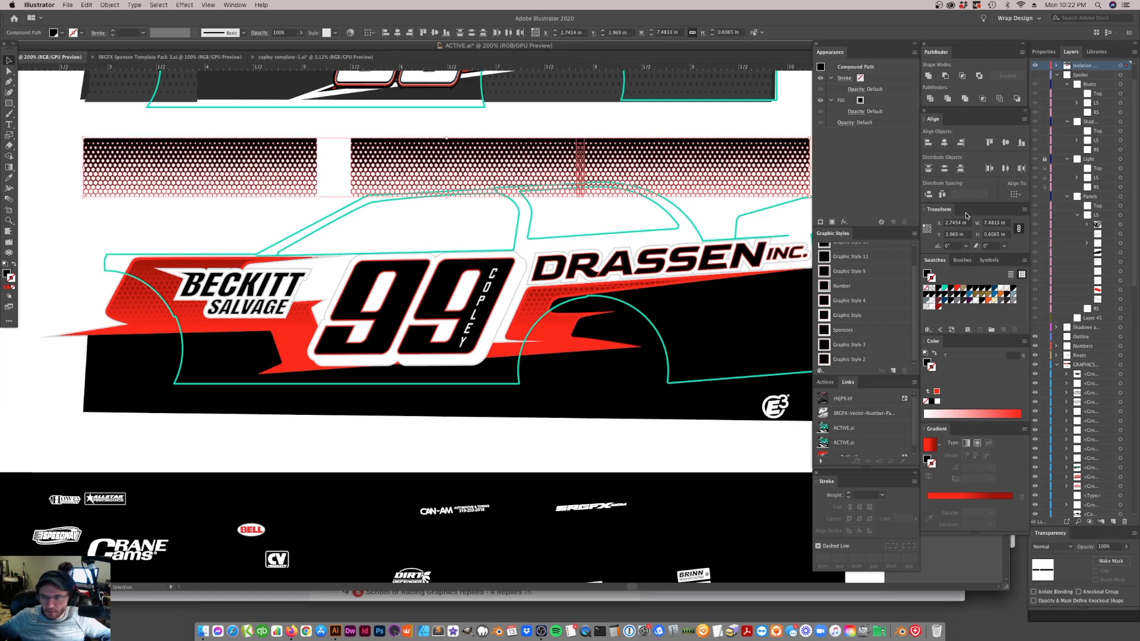
left_click(942, 195)
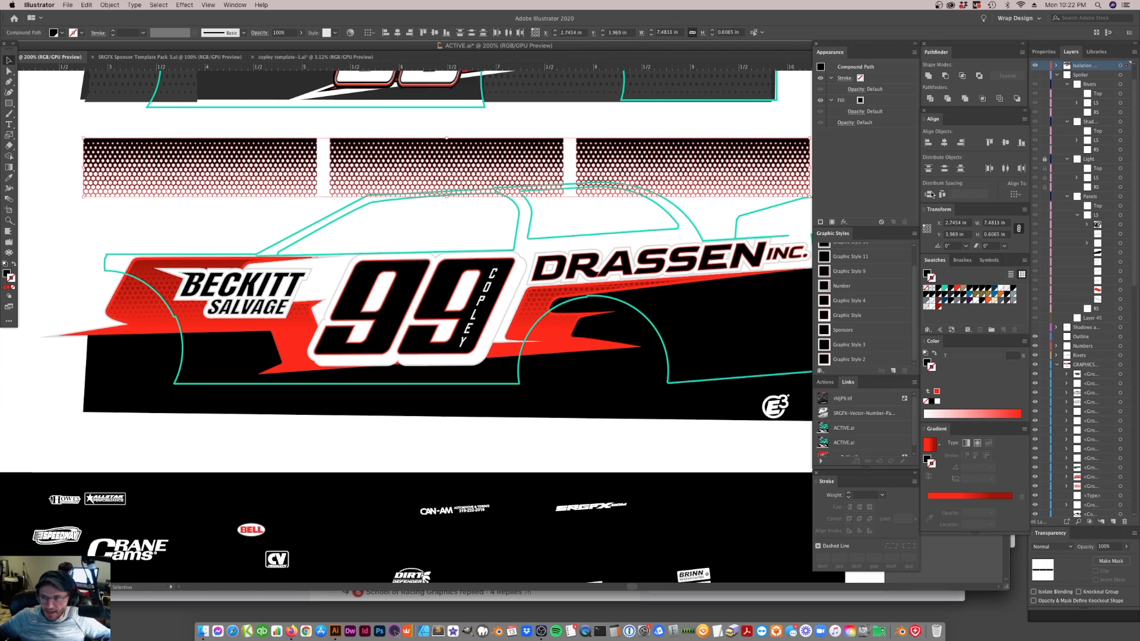
Distribute the three mesh strips edge to edge with 0 in horizontal spacing, using the rearmost strip as key object
left_click(637, 158)
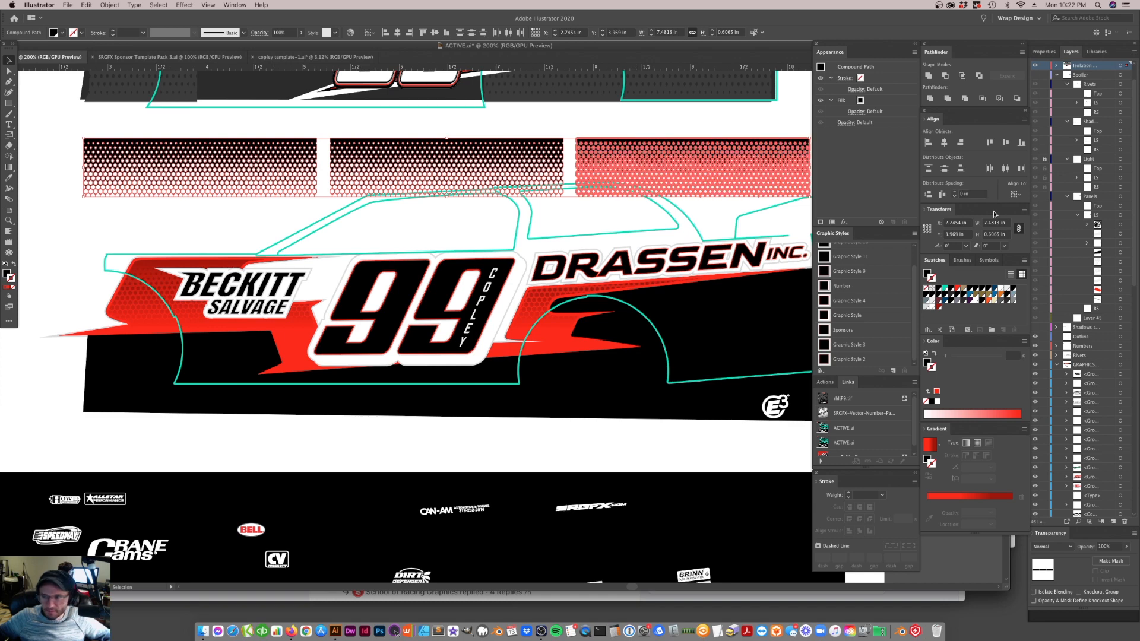
left_click(969, 195)
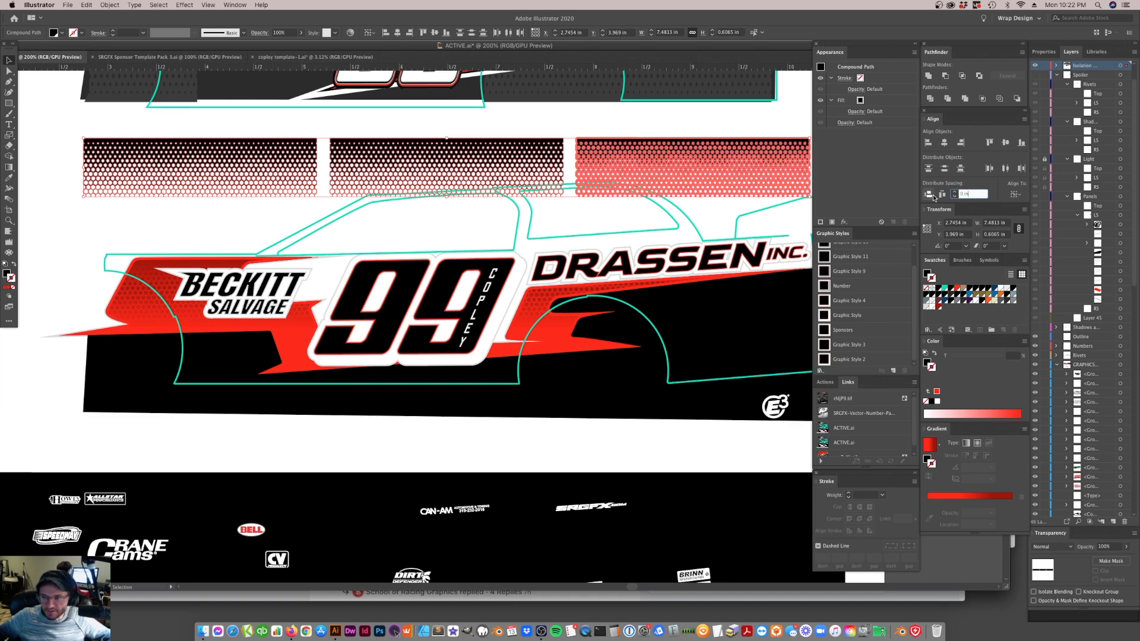
left_click(943, 195)
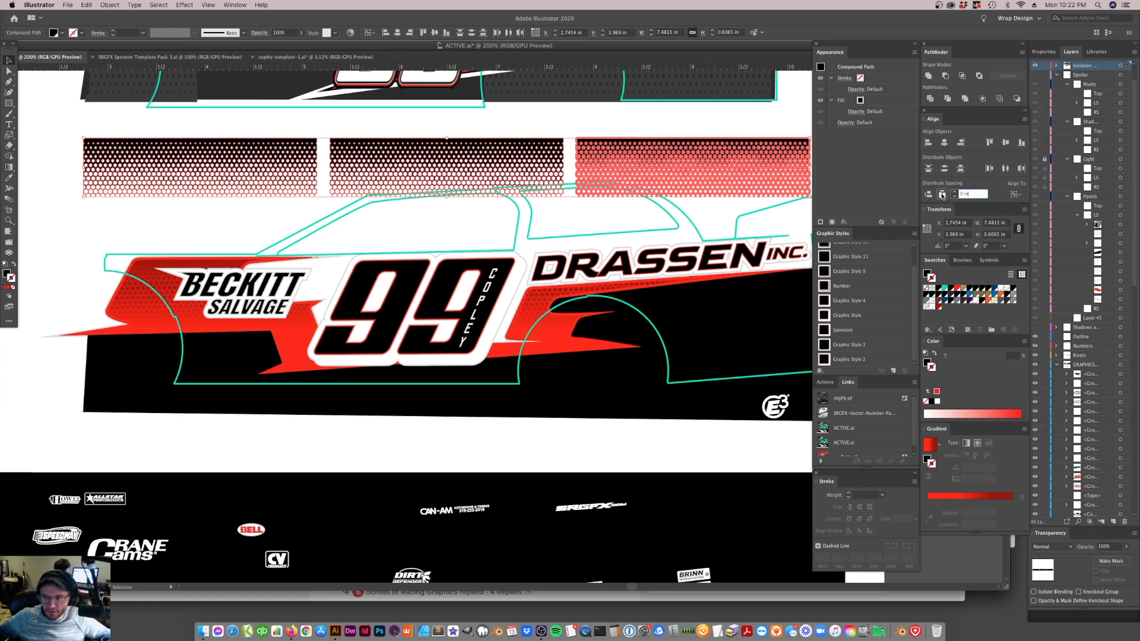
left_click(943, 195)
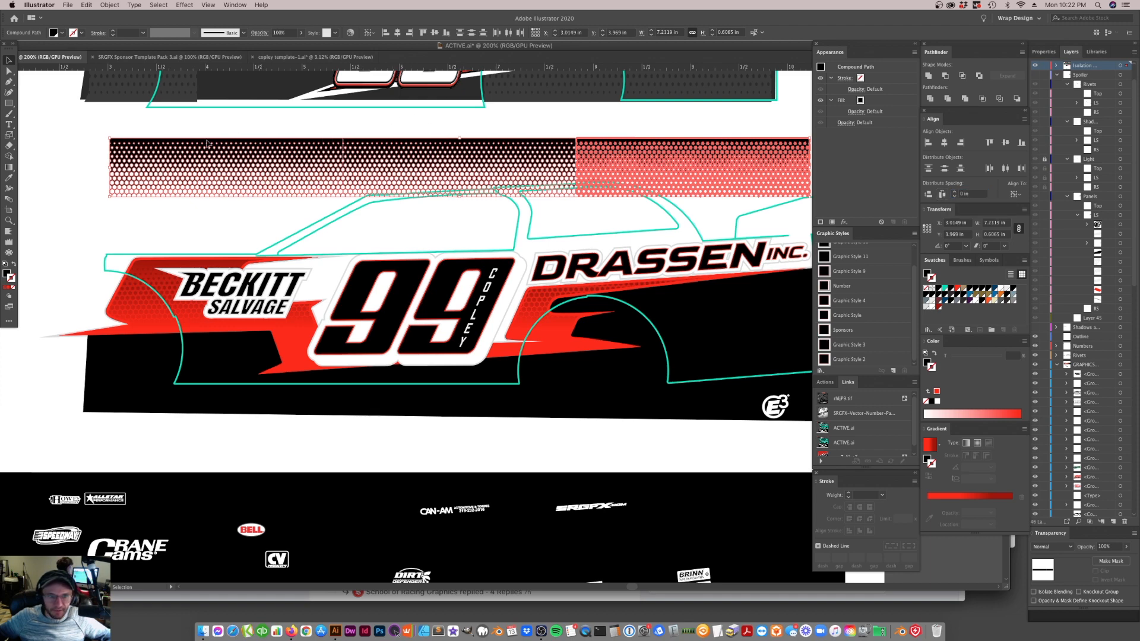
left_click(86, 151)
left_click(704, 172)
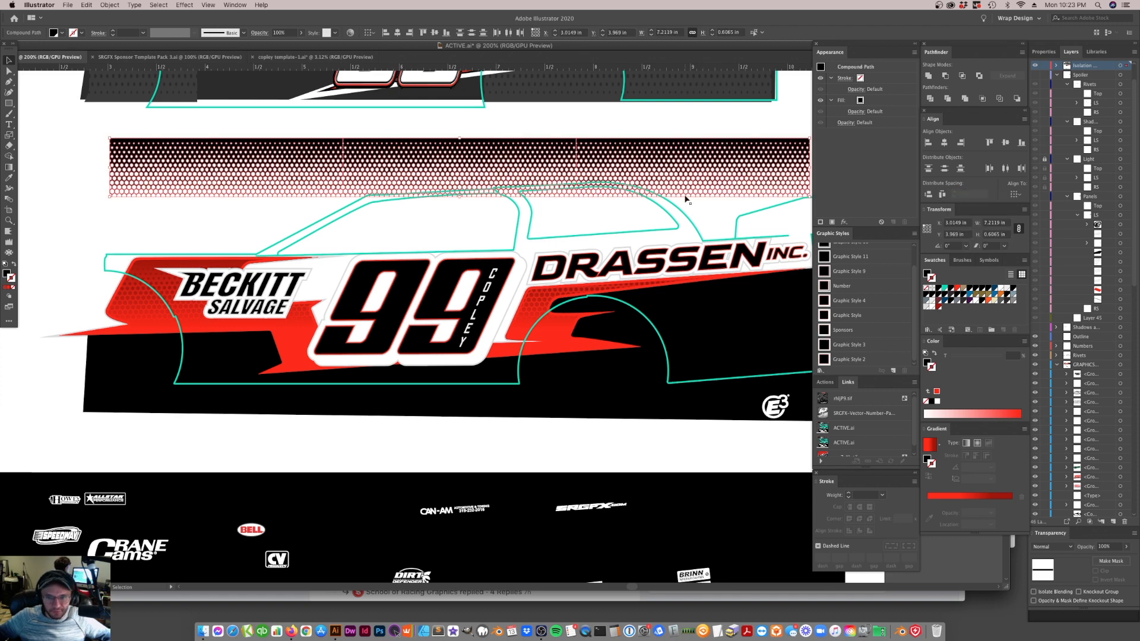
Group the three mesh strips, place them on the car's side and rotate them to follow the black body shape's upper edge
left_click_drag(598, 215, 600, 387)
scroll(640, 310, "right", 5)
left_click_drag(649, 308, 649, 282)
left_click_drag(490, 323, 512, 310)
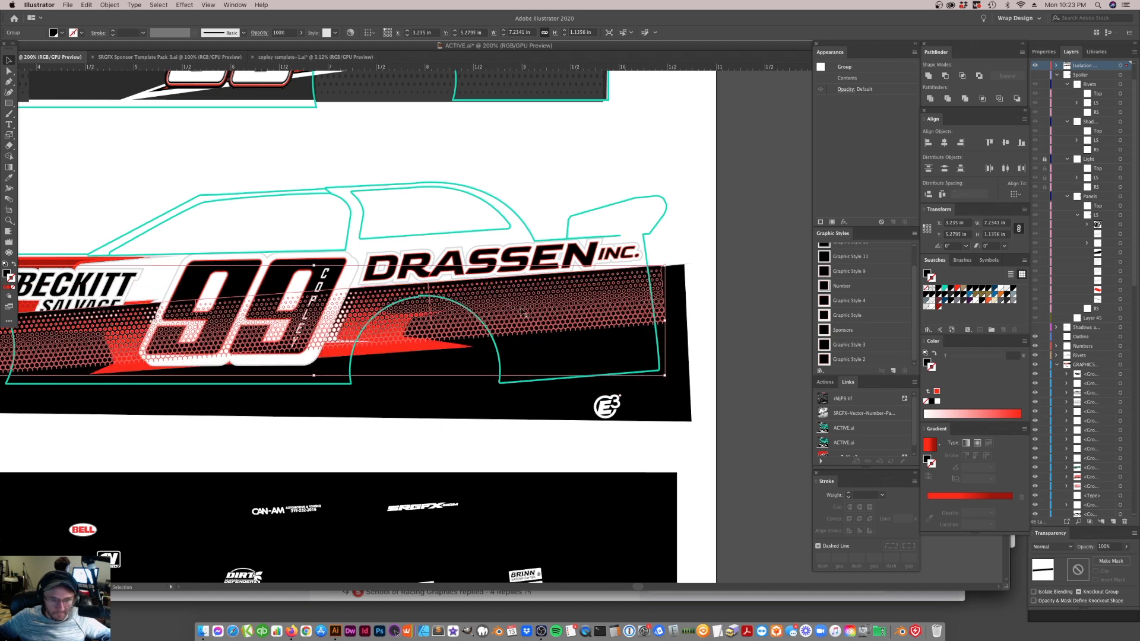
key("super")
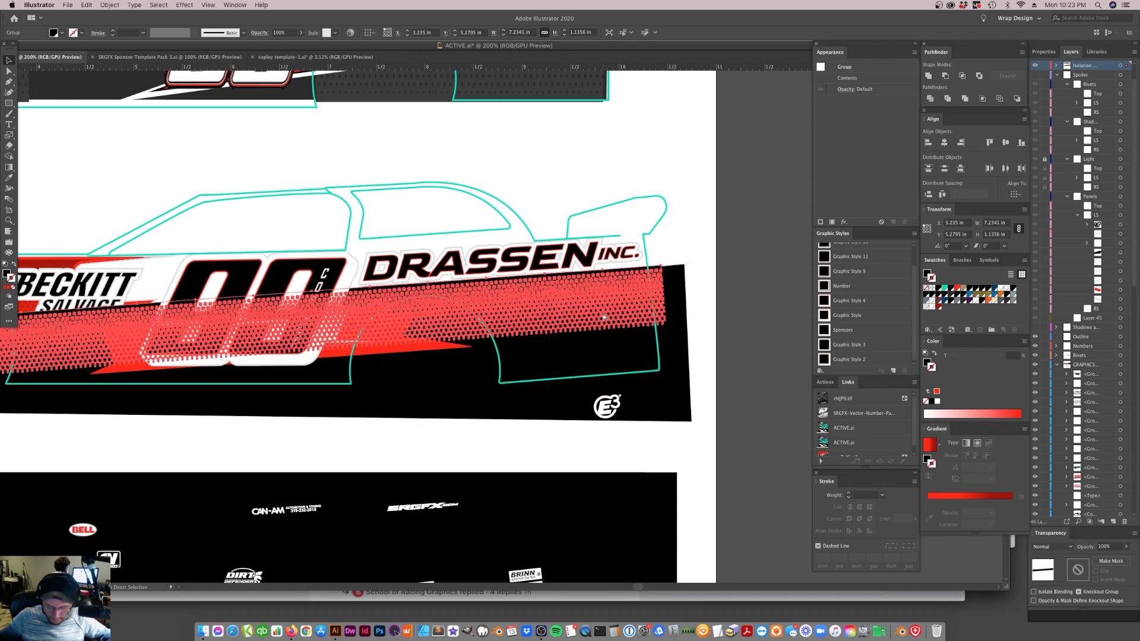
key("super")
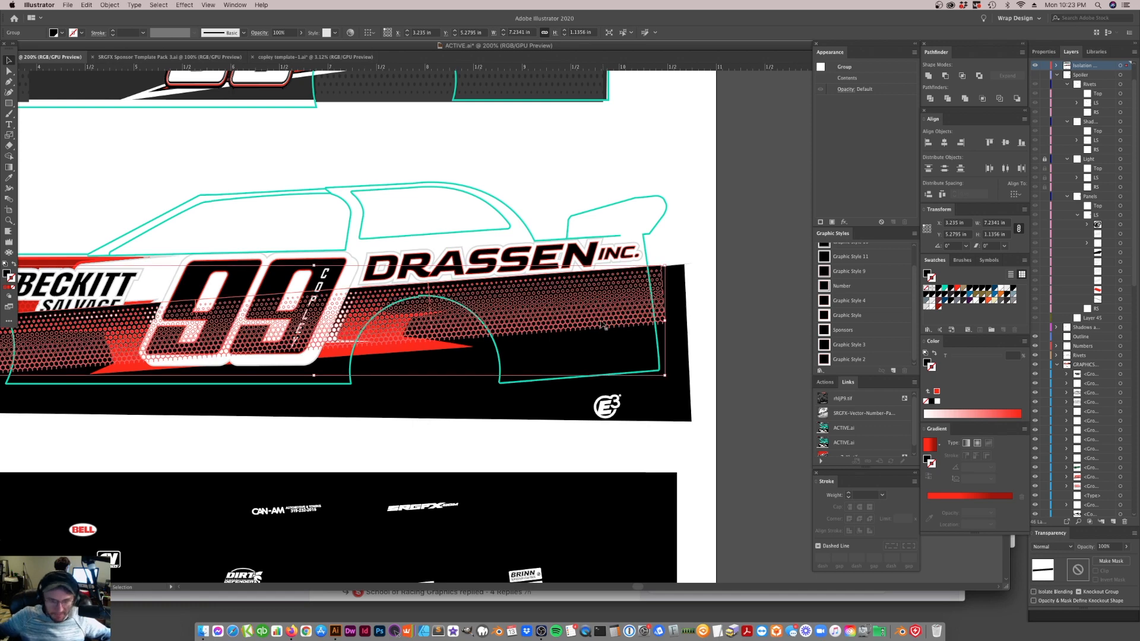
left_click(567, 364)
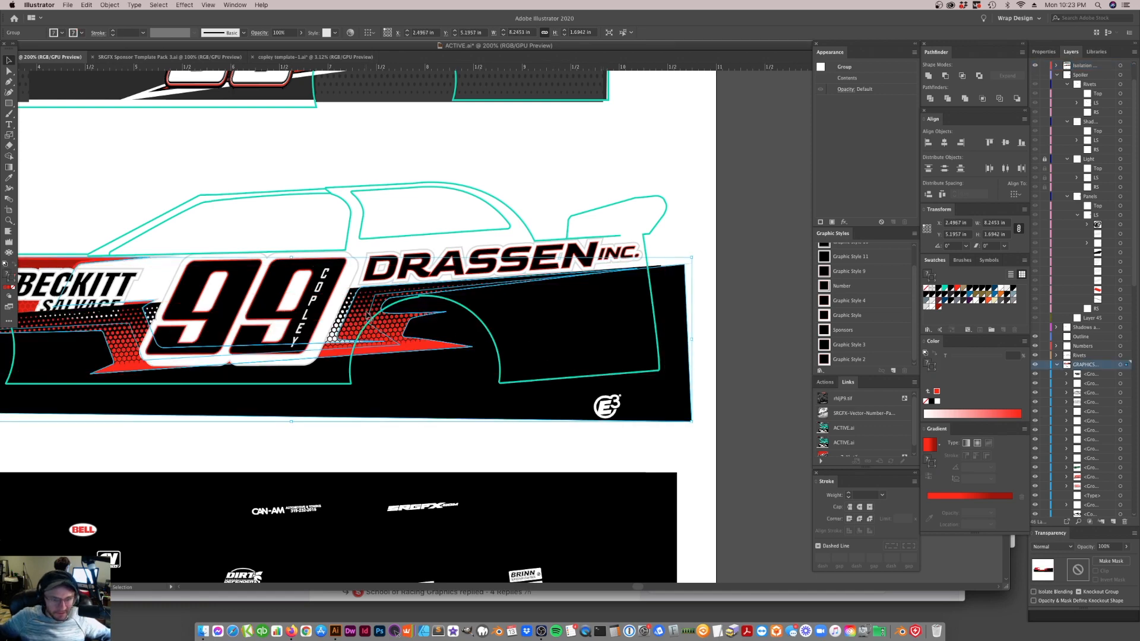
left_click(127, 363)
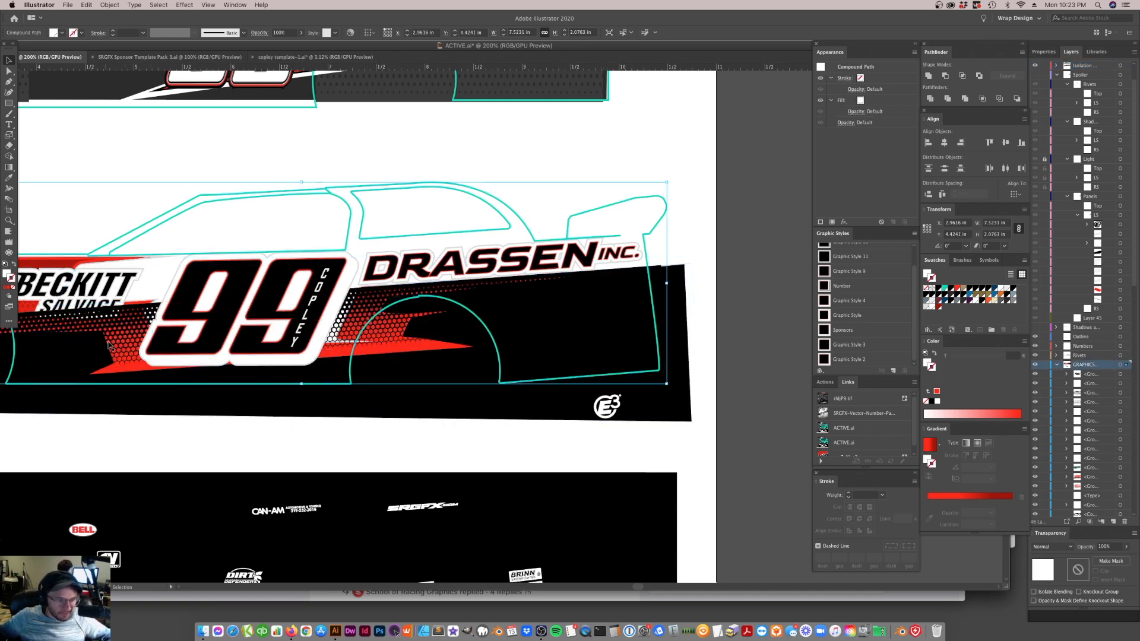
key("super+z")
key("super+z")
key("super+z")
key("super+z")
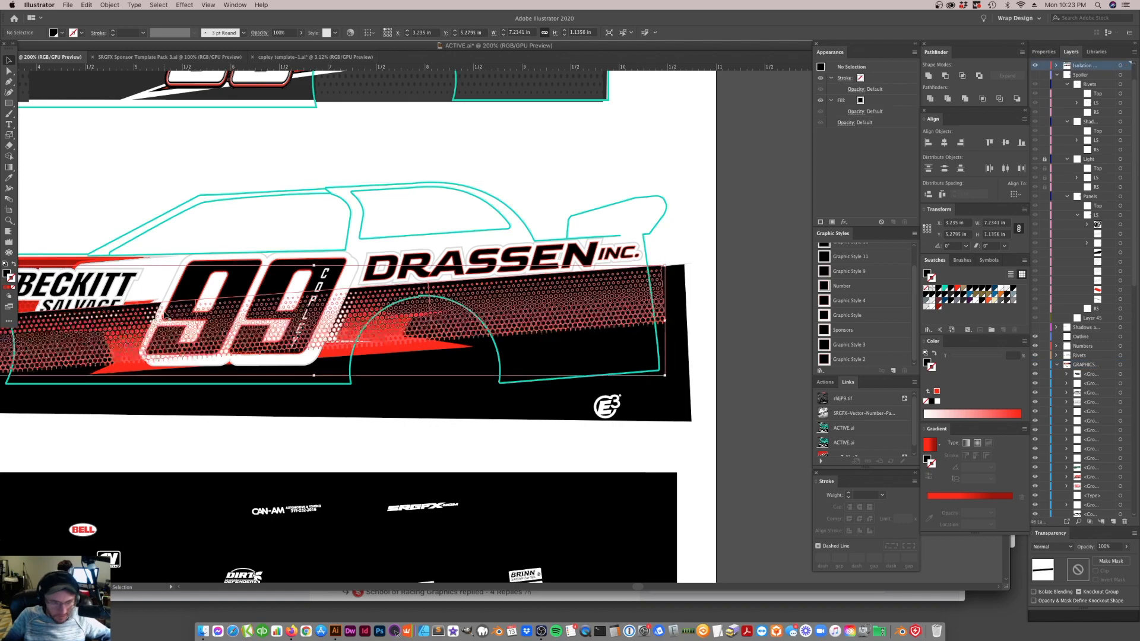
Transfer the mesh into the isolated side graphics group and align it under the black body shape's upper edge
double_click(579, 347)
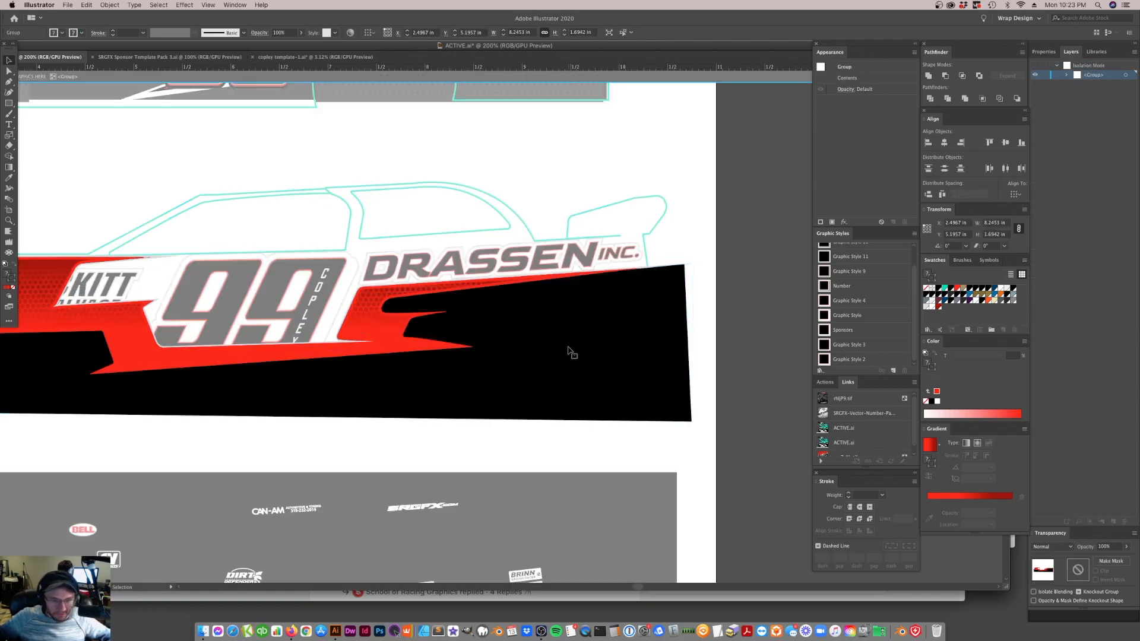
key("super+v")
left_click_drag(532, 324, 410, 308)
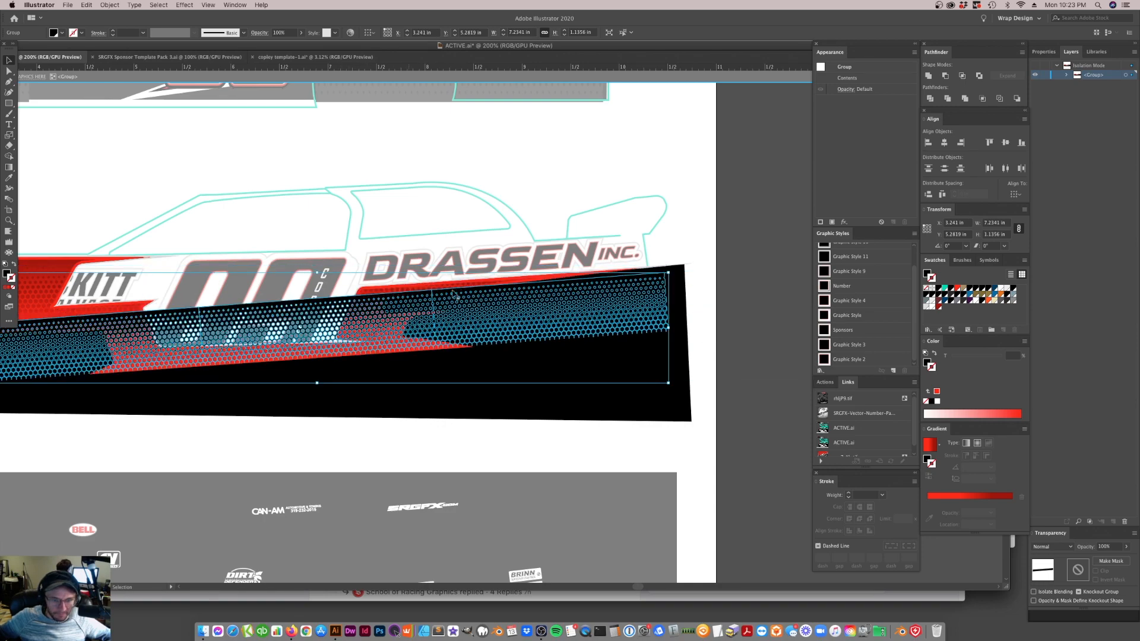
left_click(618, 175)
left_click_drag(530, 319, 532, 313)
Send the mesh to the back of the isolated group and list the group's contents with the black body shape selected
key("a")
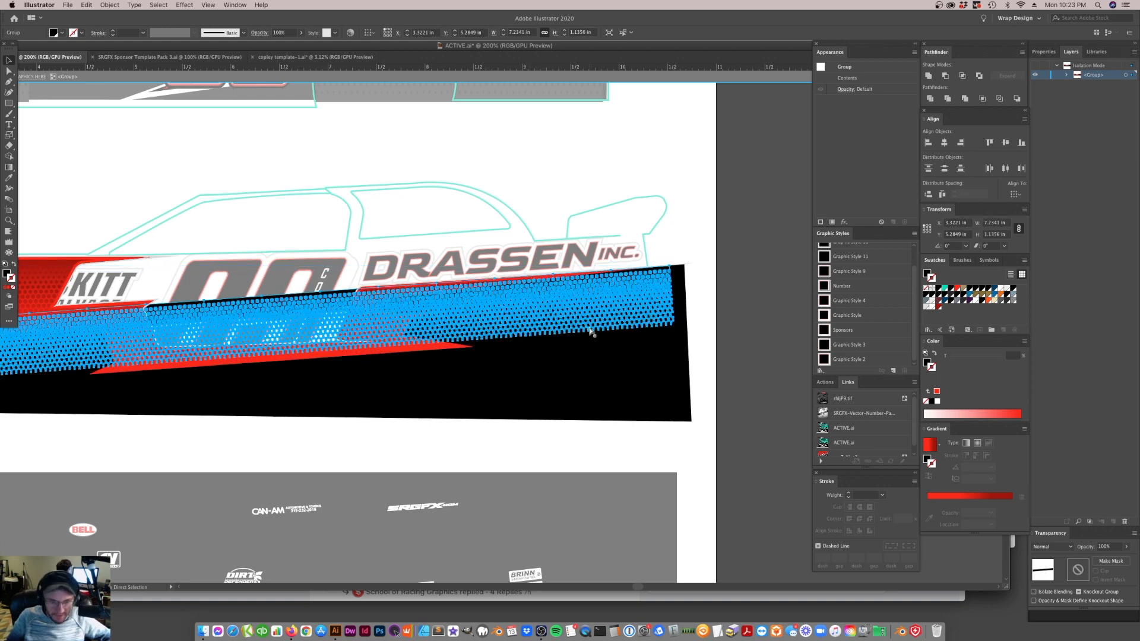
key("v")
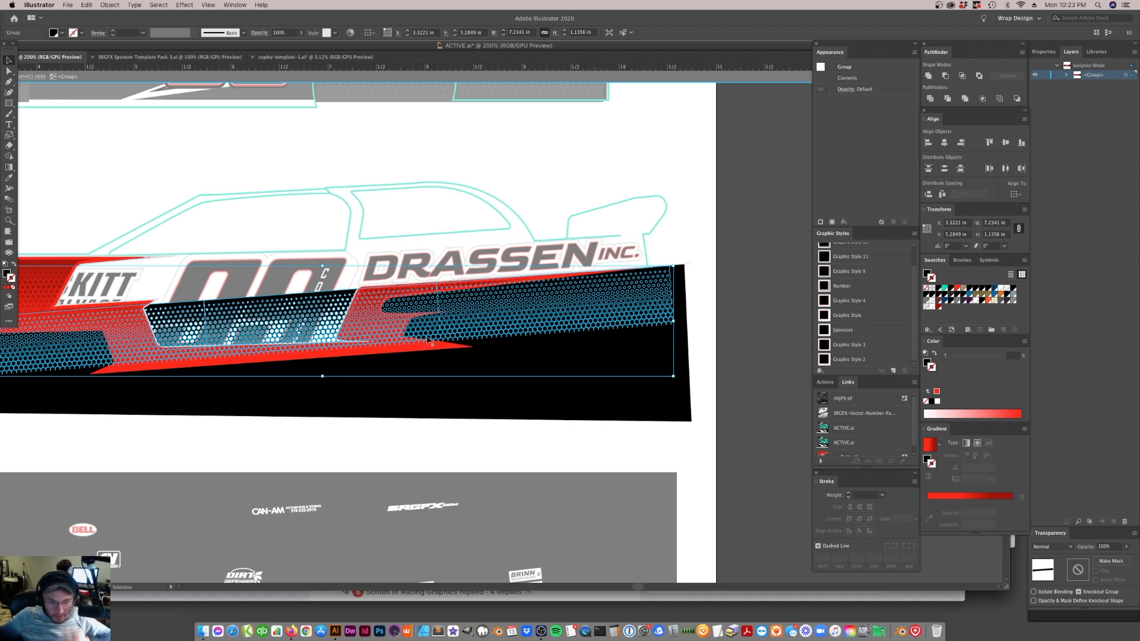
key("super+minus")
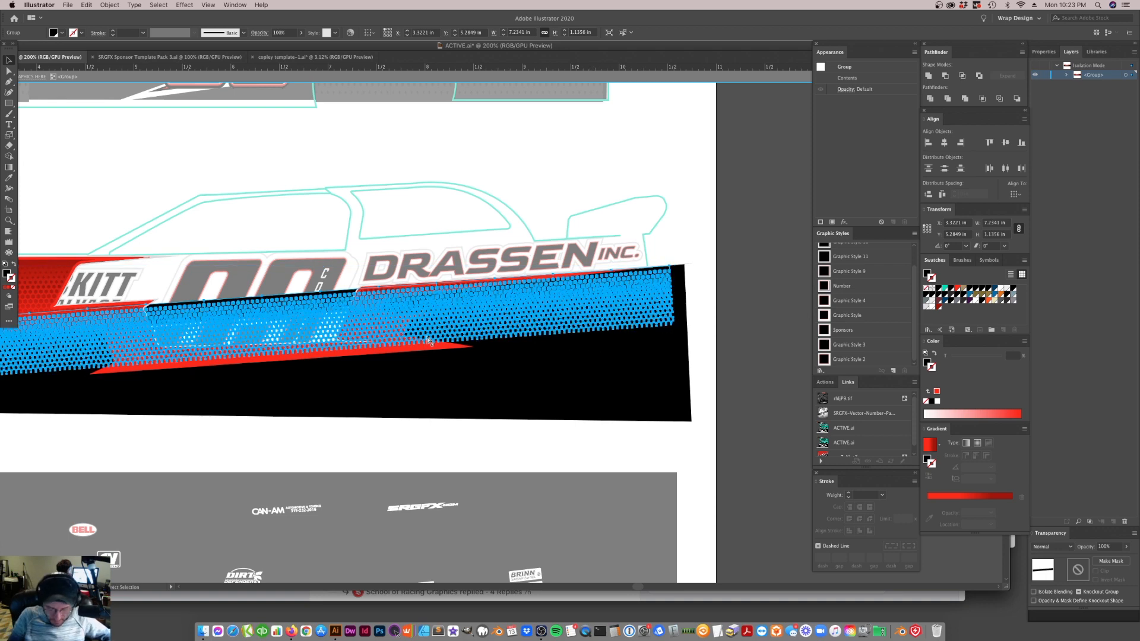
left_click(497, 429)
left_click(573, 385)
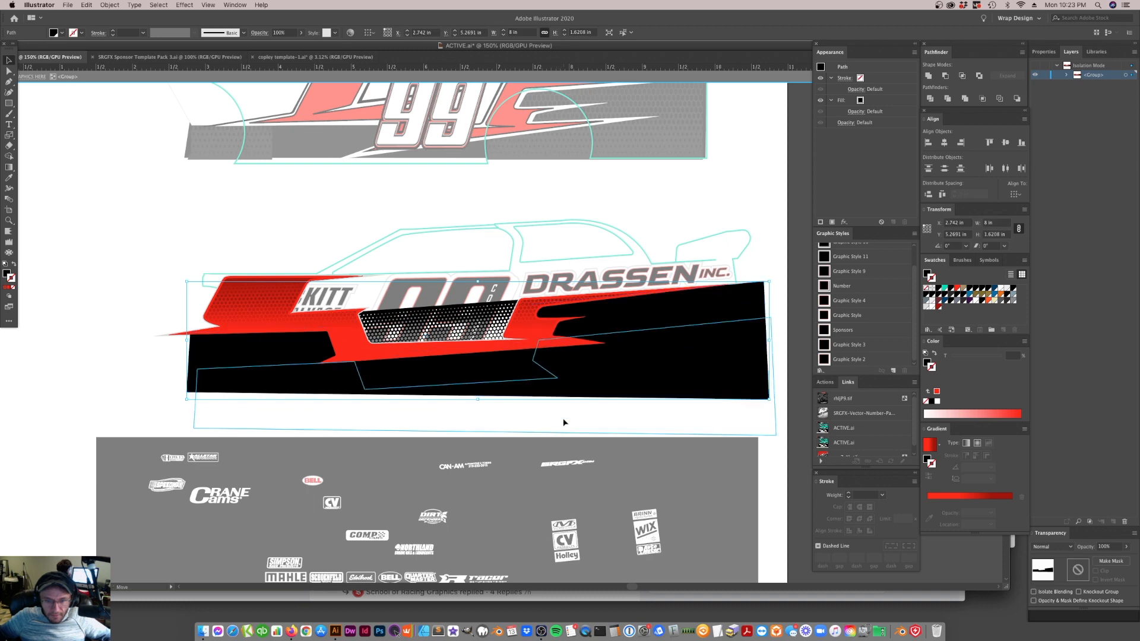
left_click(1068, 76)
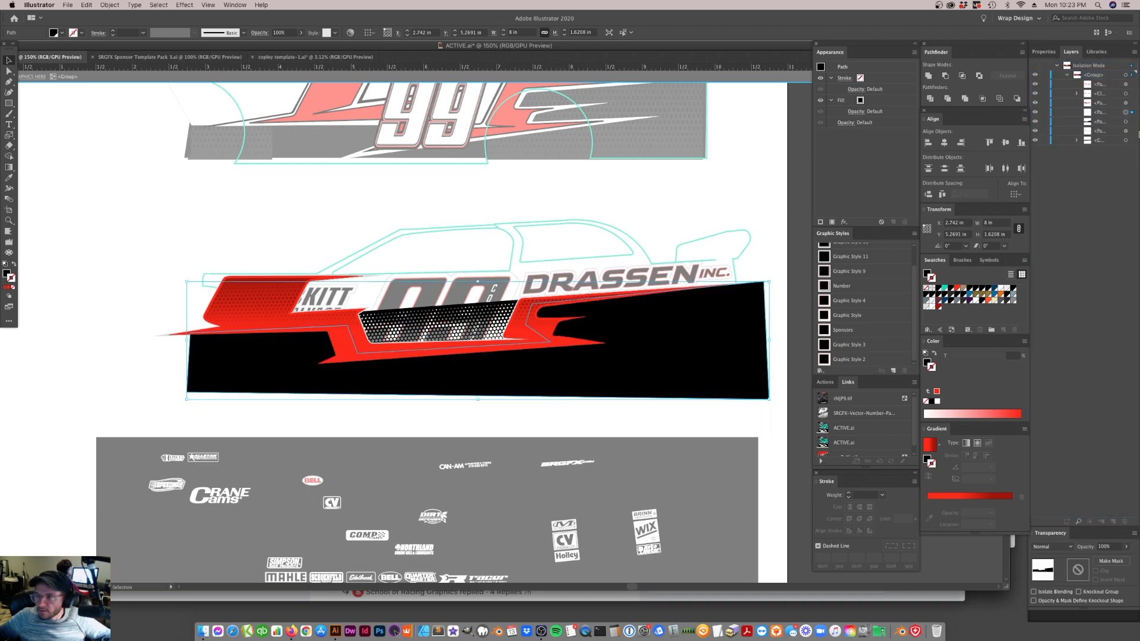
left_click(508, 331, "shift")
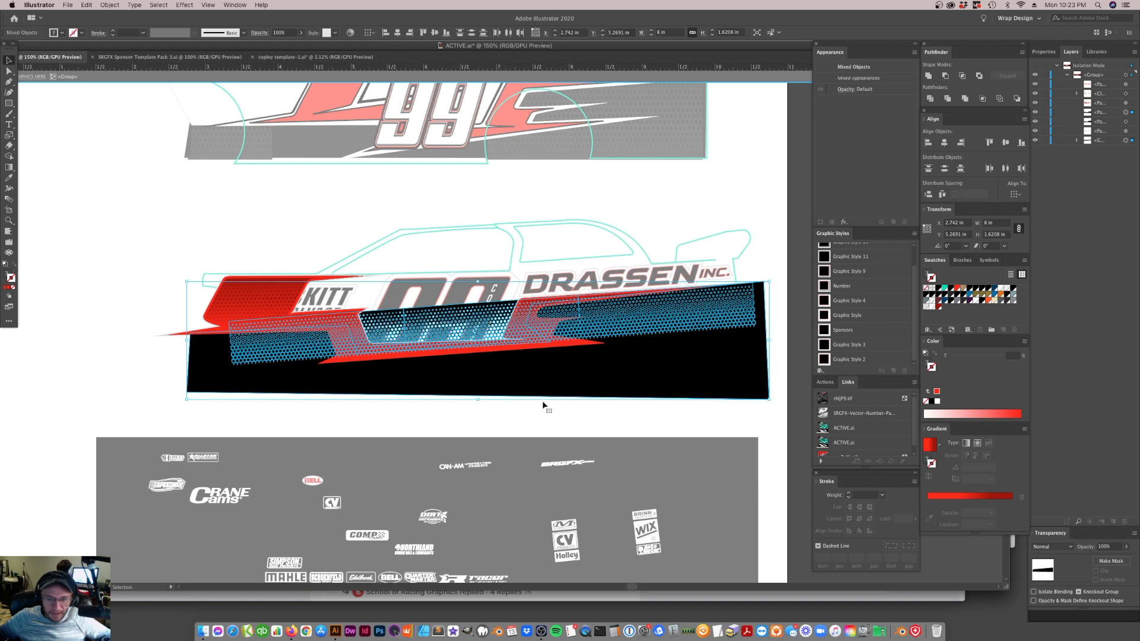
left_click(592, 409)
left_click_drag(623, 326, 637, 391)
key("super+z")
left_click(460, 322)
left_click(515, 388)
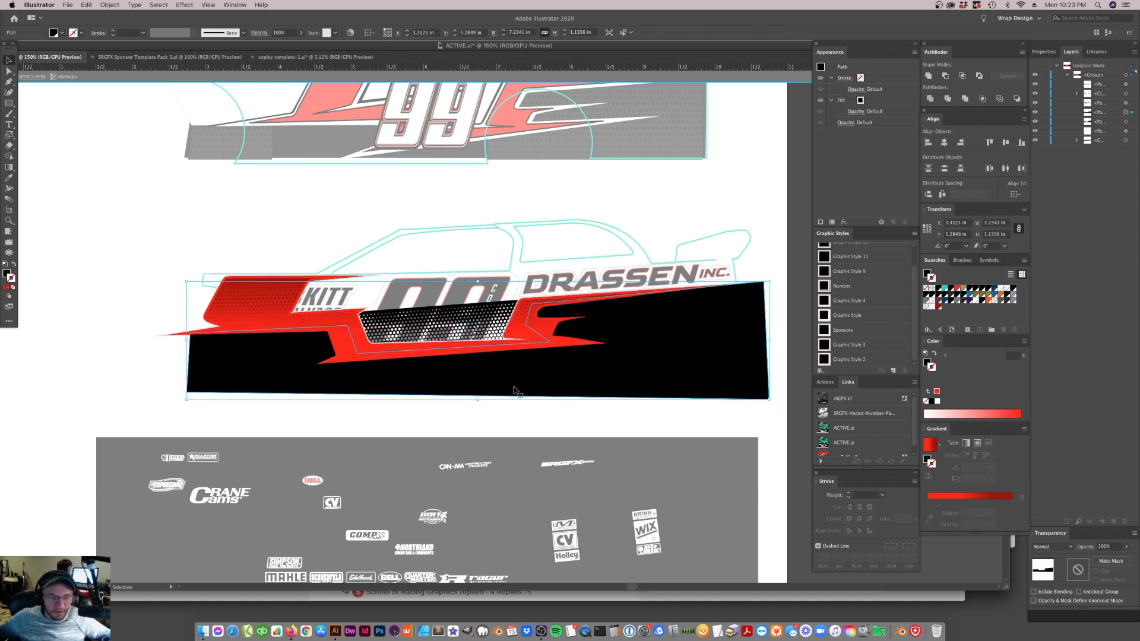
left_click_drag(516, 383, 516, 399)
key("super+z")
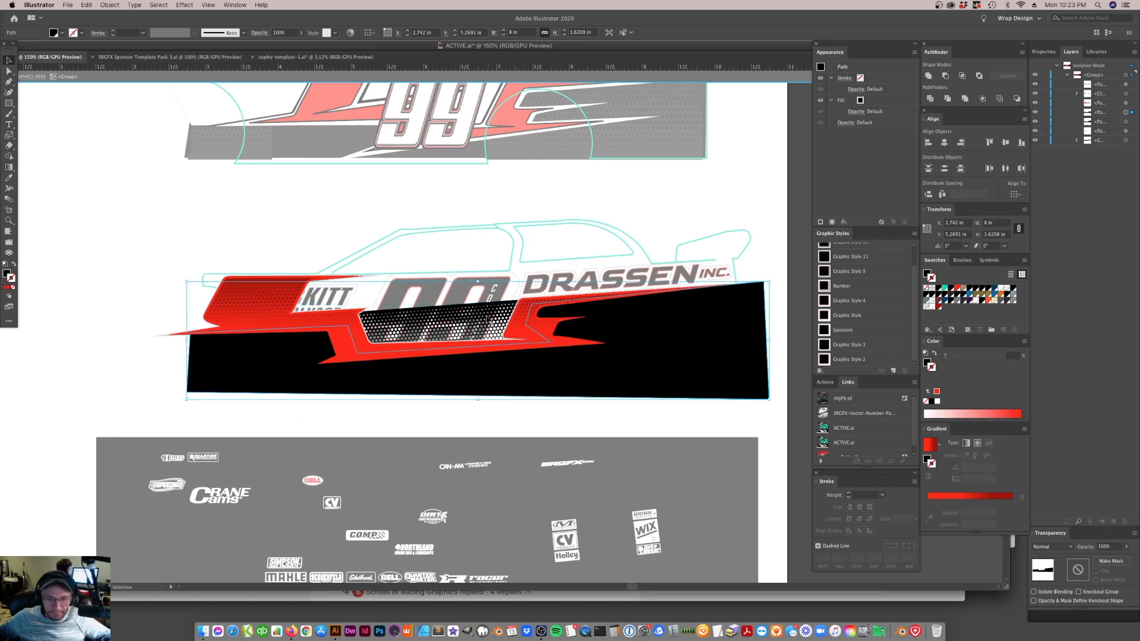
Select the mesh at the back of the group and give it a teal R=0 G=218 B=168 fill with no stroke
left_click(479, 327)
left_click(945, 289)
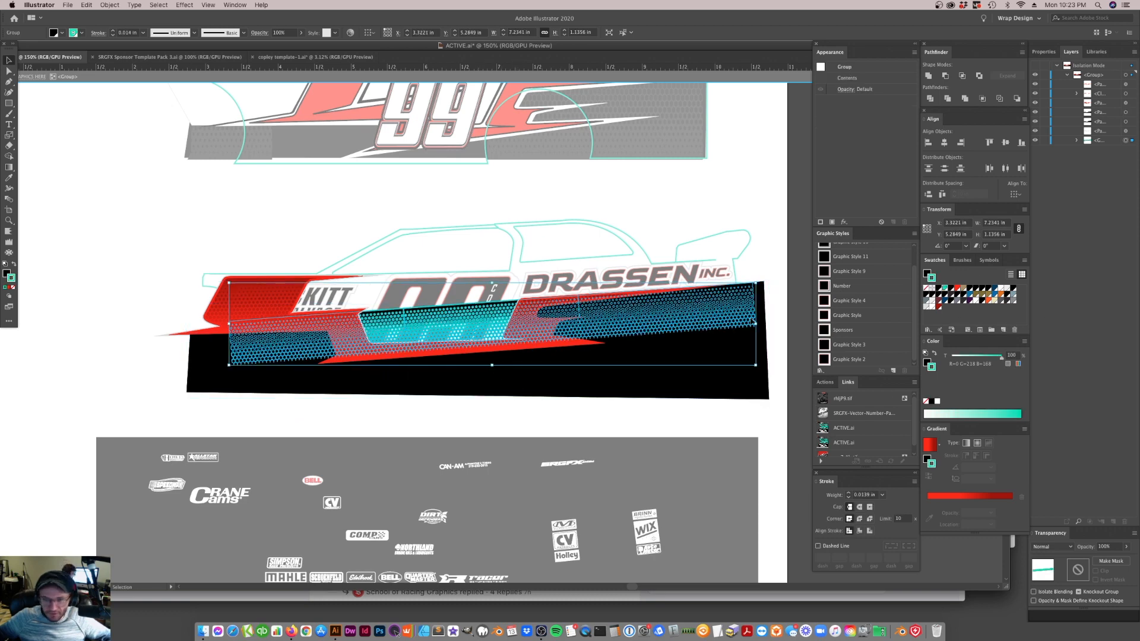
left_click(13, 264)
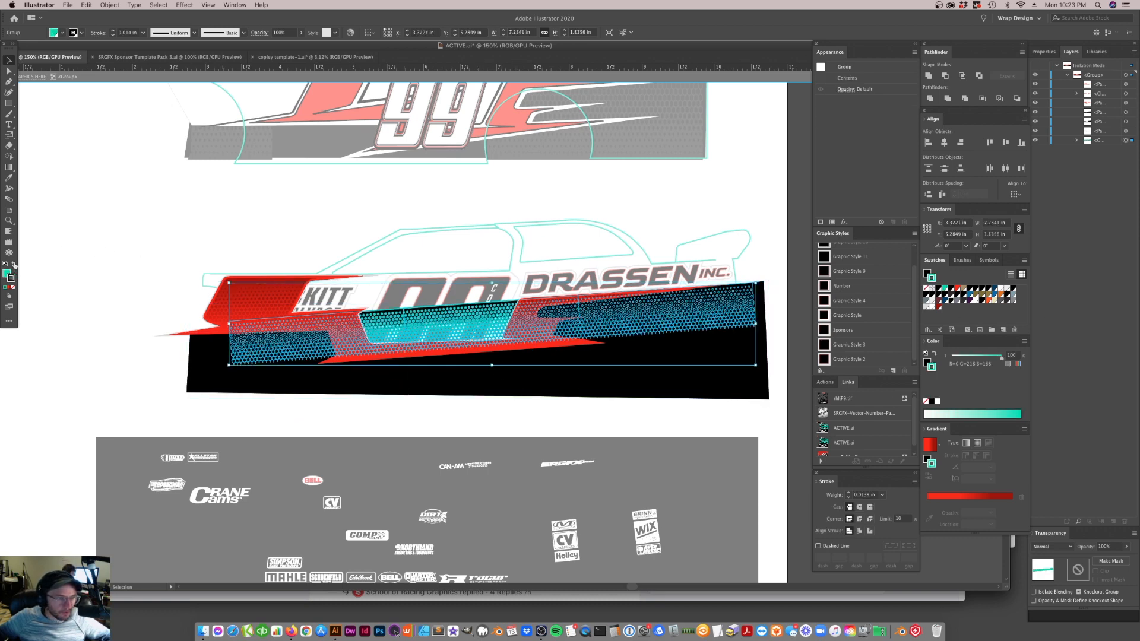
left_click(13, 288)
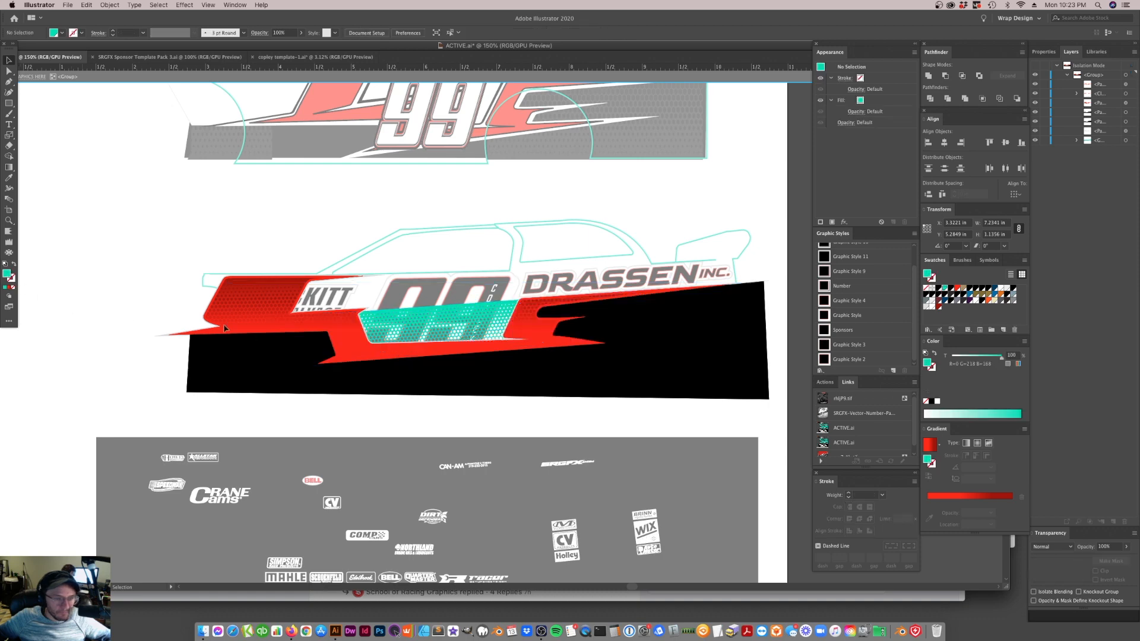
Clip the teal mesh inside the black body shape with a clipping mask
left_click(628, 360, "shift")
right_click(634, 357)
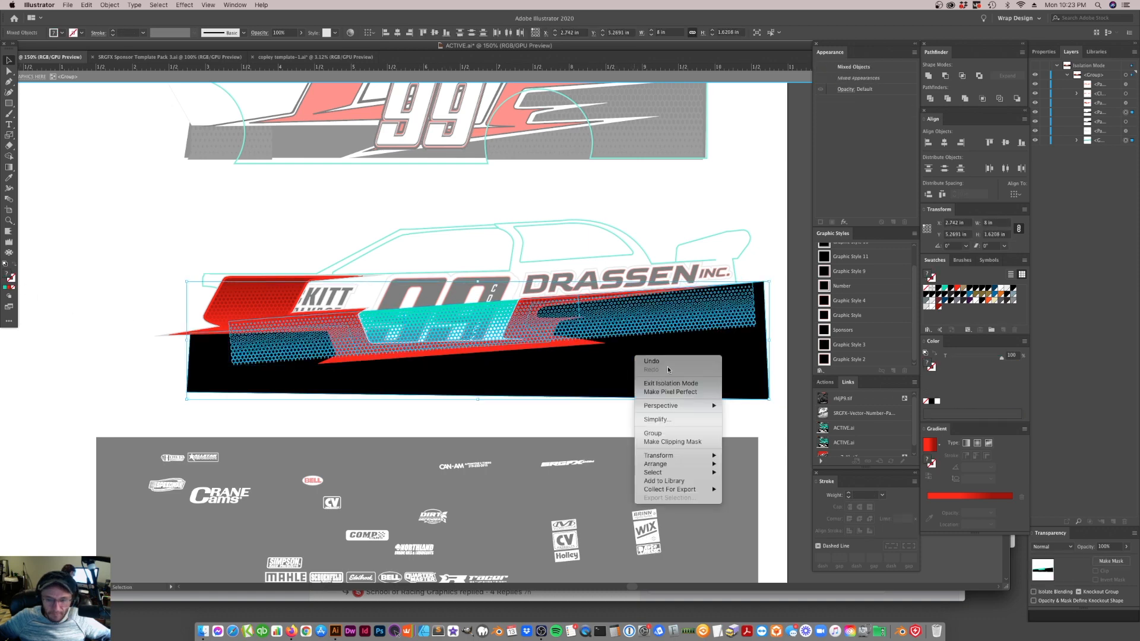
left_click(677, 441)
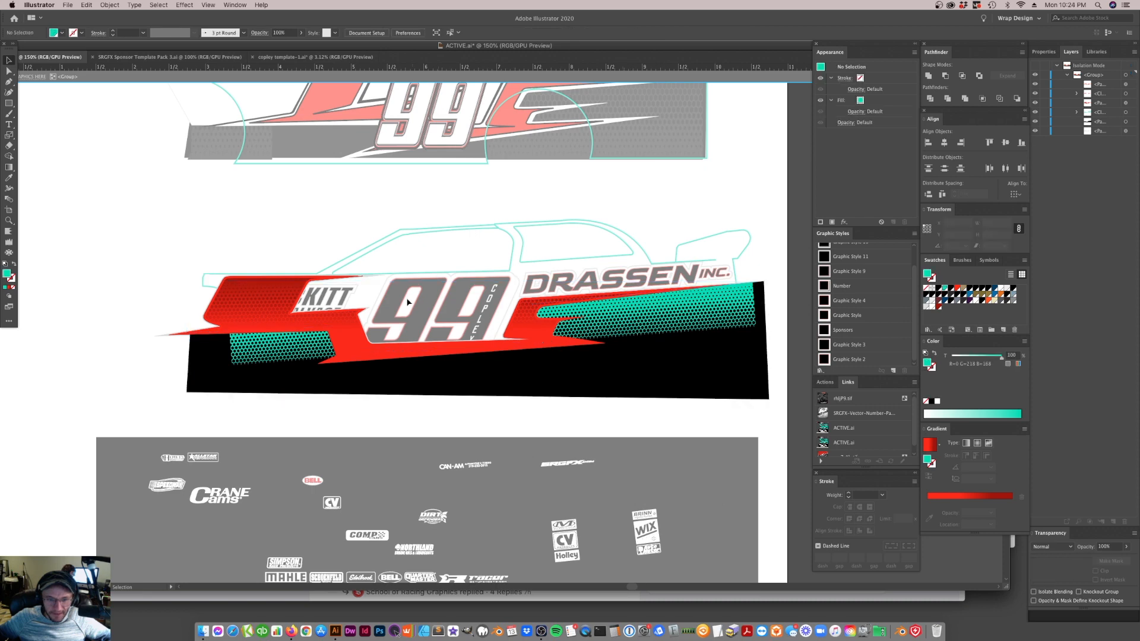
Isolate the clipped mesh, give it a linear gradient fill and replace both red gradient stops with black
left_click(587, 337)
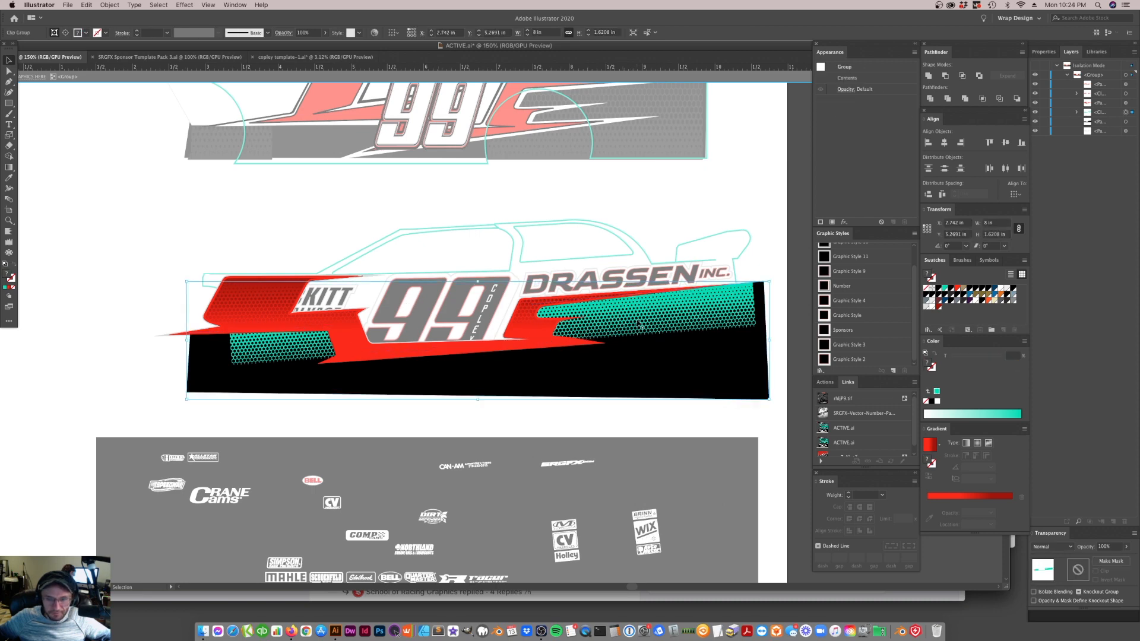
double_click(641, 326)
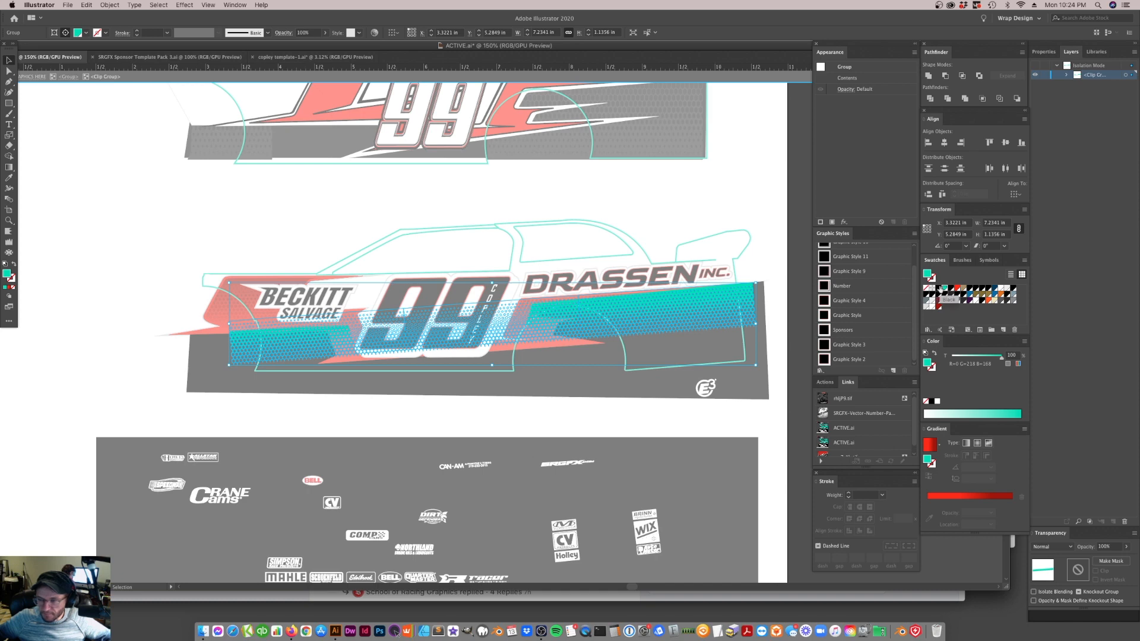
left_click(960, 502)
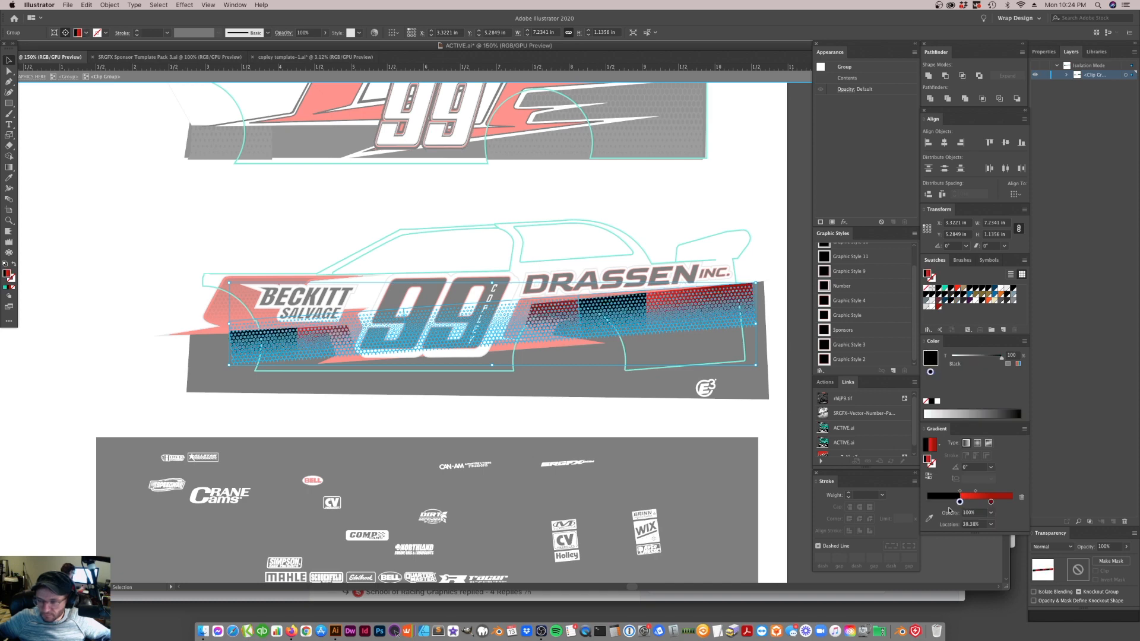
left_click(990, 504)
left_click(990, 503)
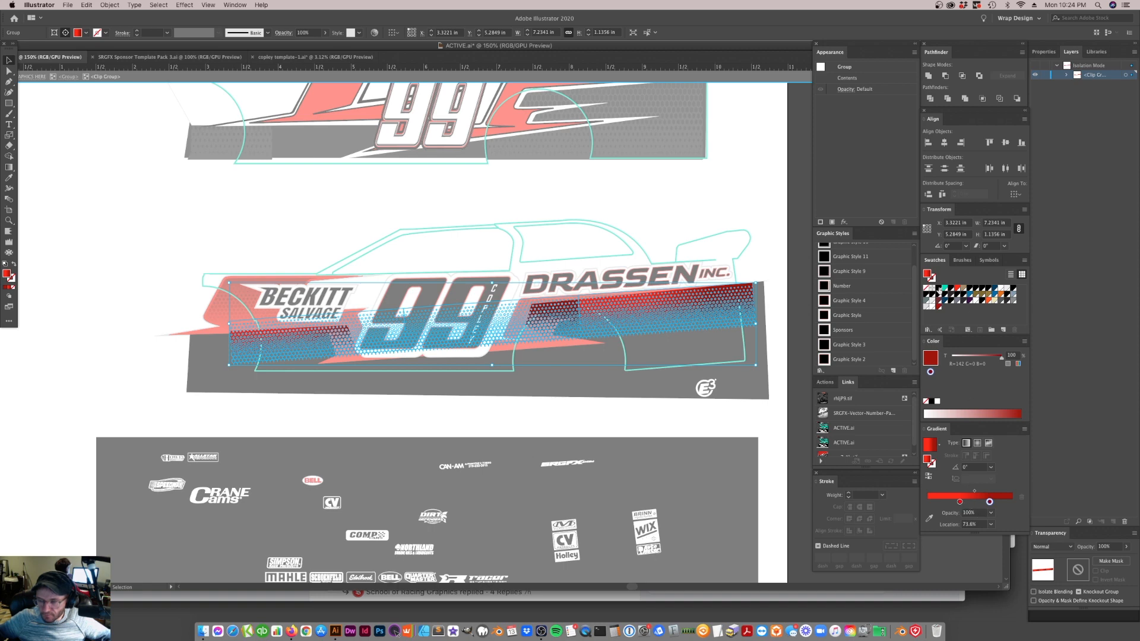
left_click_drag(939, 290, 965, 515)
left_click(990, 503)
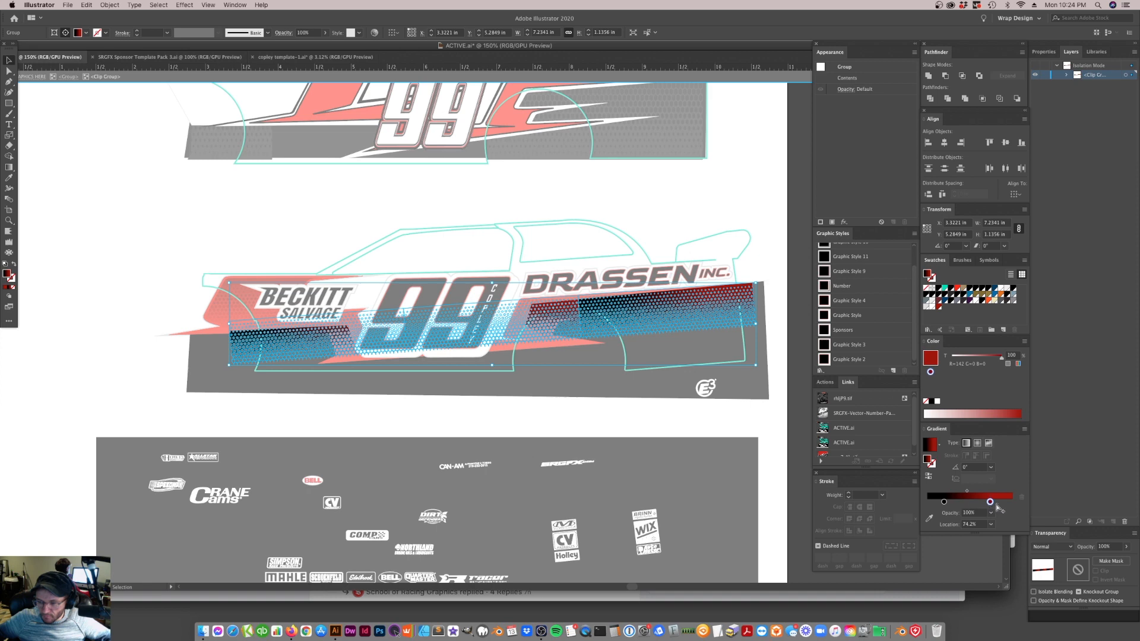
left_click_drag(943, 501, 991, 514)
left_click(973, 502)
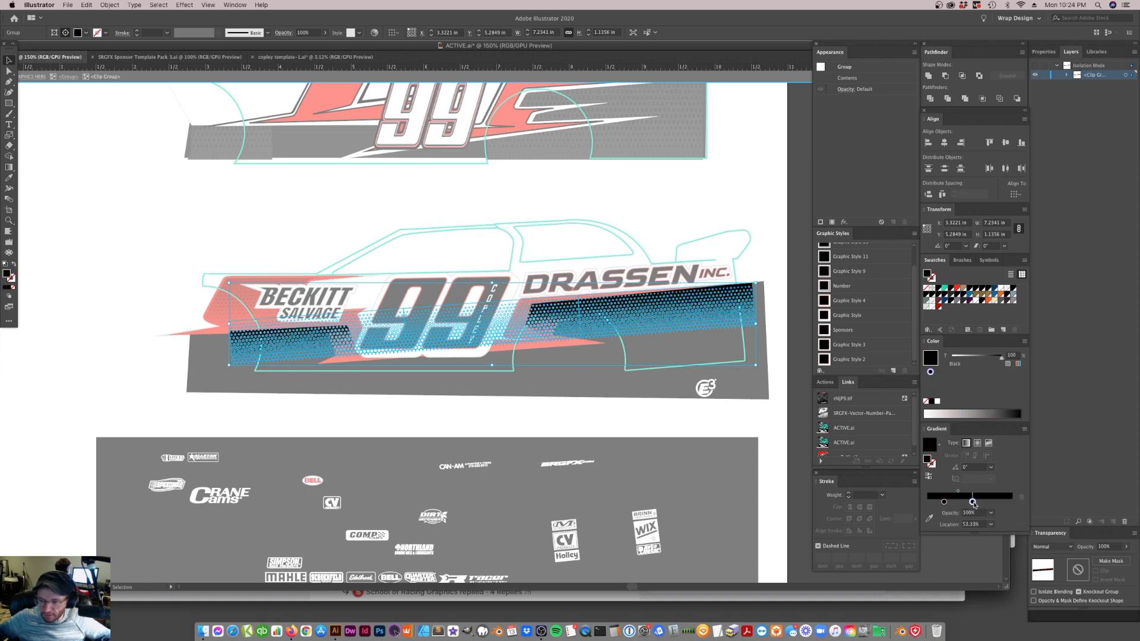
Set the mesh gradient's second stop to 80% black
left_click(1014, 354)
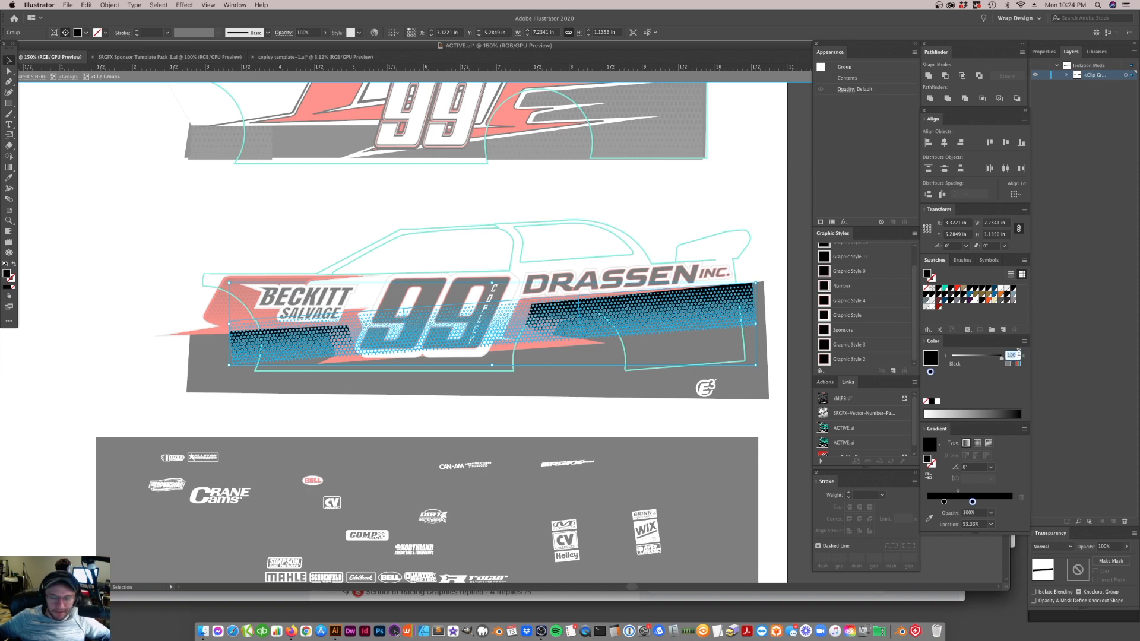
type("80")
key("Return")
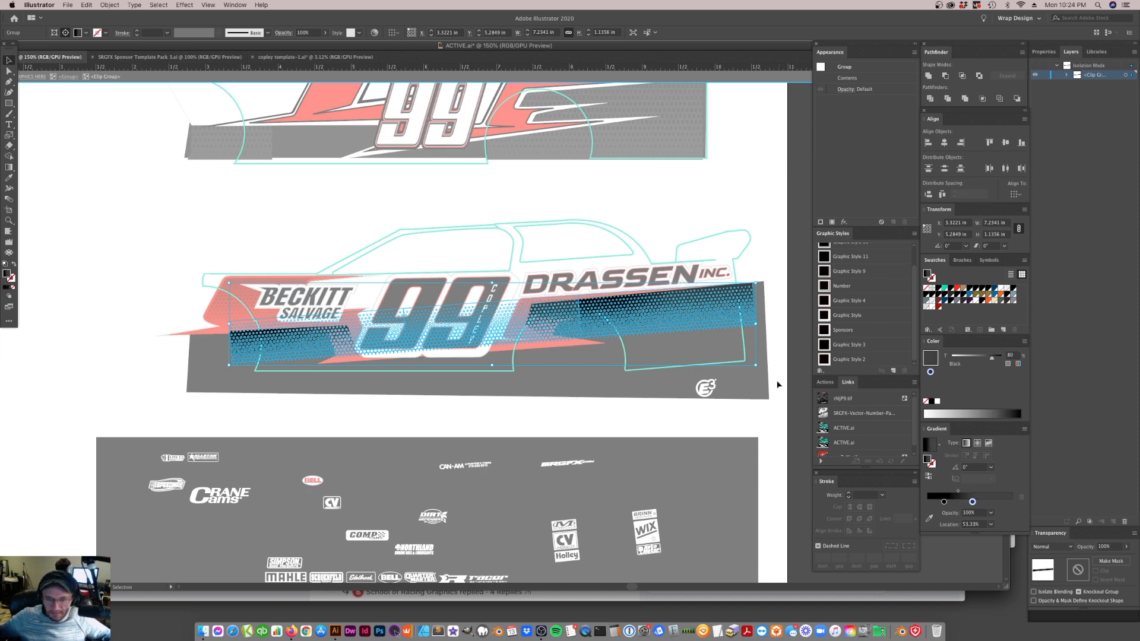
Unite the mesh into one compound path and run its gradient upward from black to grey, with the grey stop at about 92%
left_click(928, 77)
left_click(1039, 90)
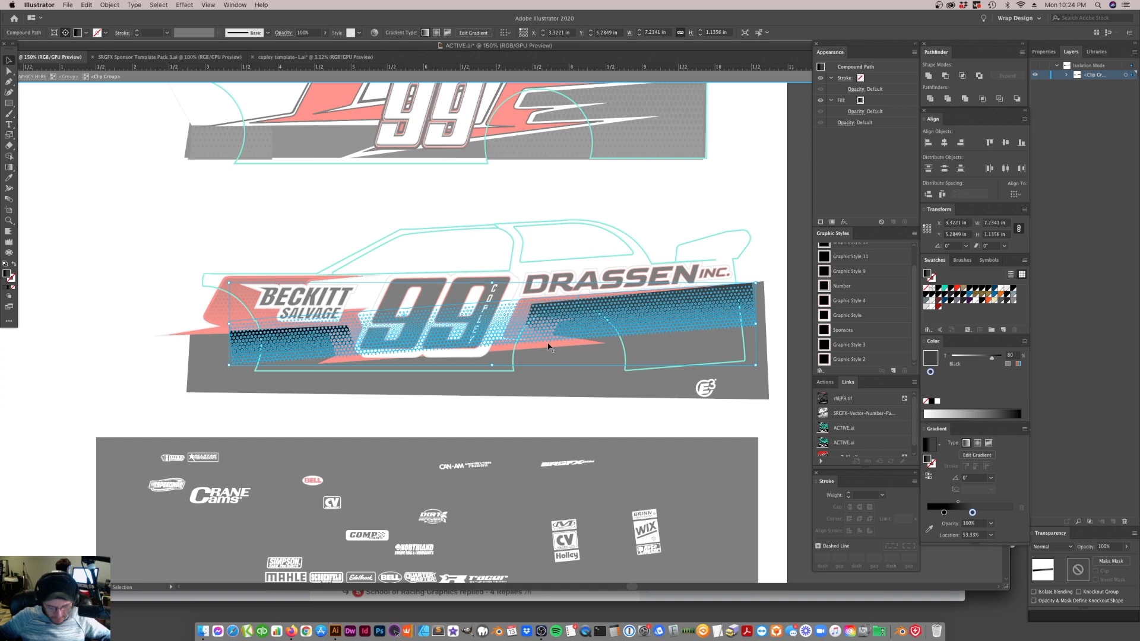
key("g")
left_click_drag(514, 350, 510, 301)
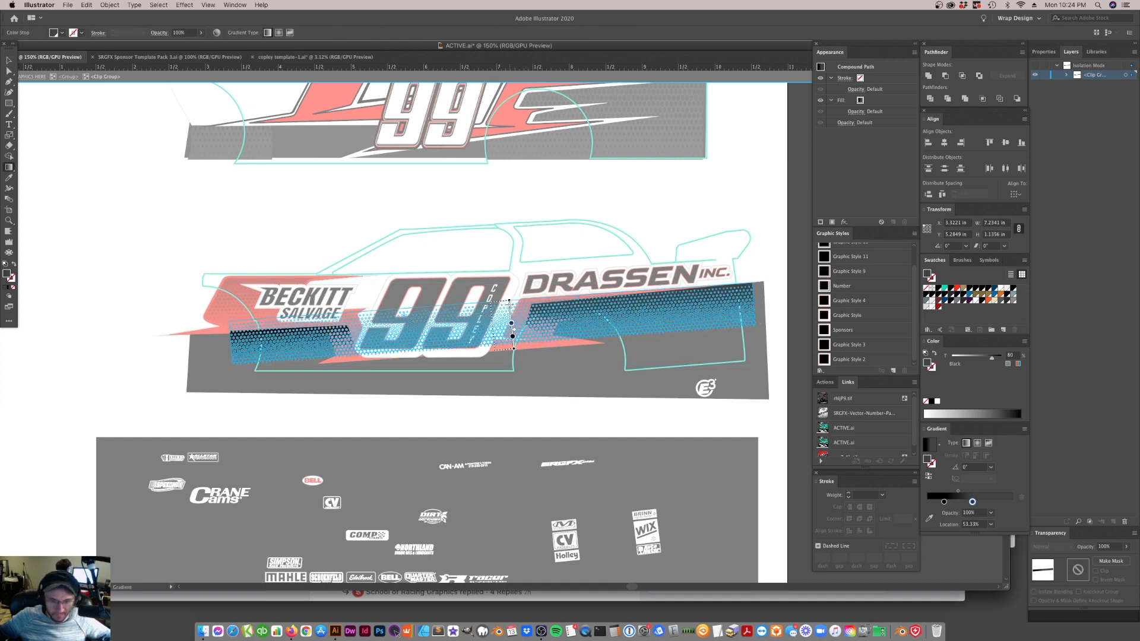
left_click_drag(509, 304, 510, 304)
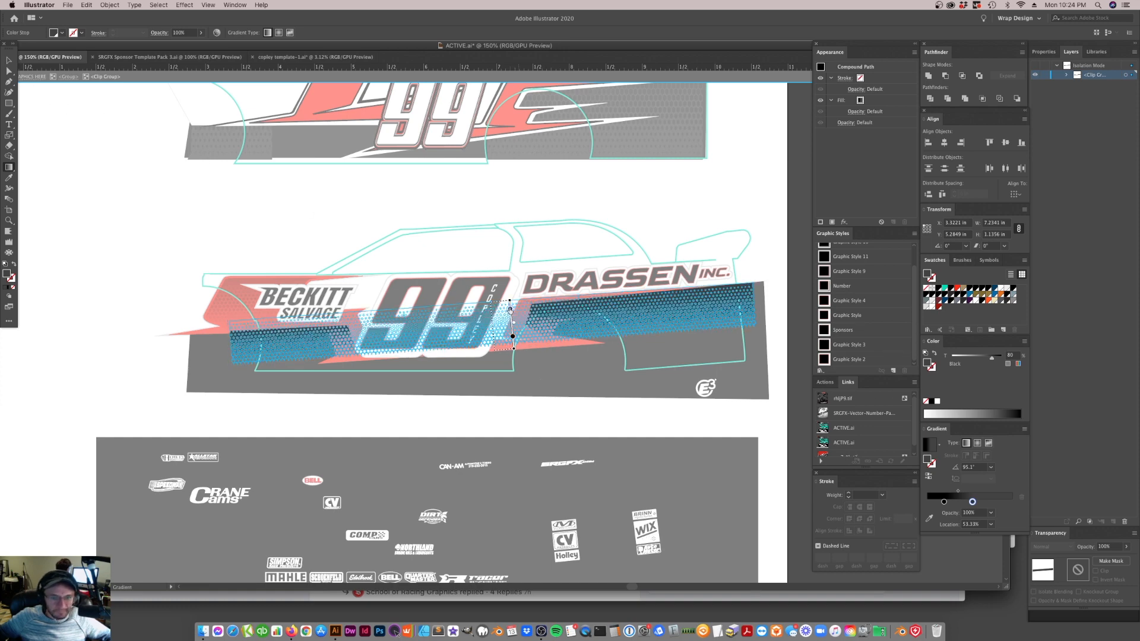
left_click_drag(510, 309, 510, 305)
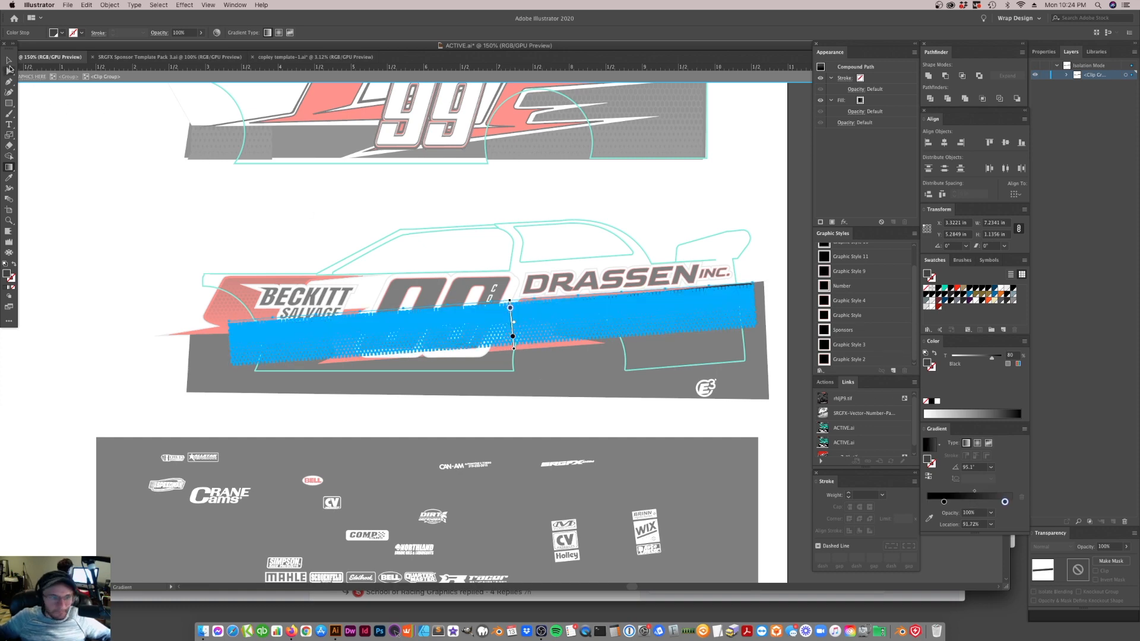
left_click(9, 60)
left_click(165, 187)
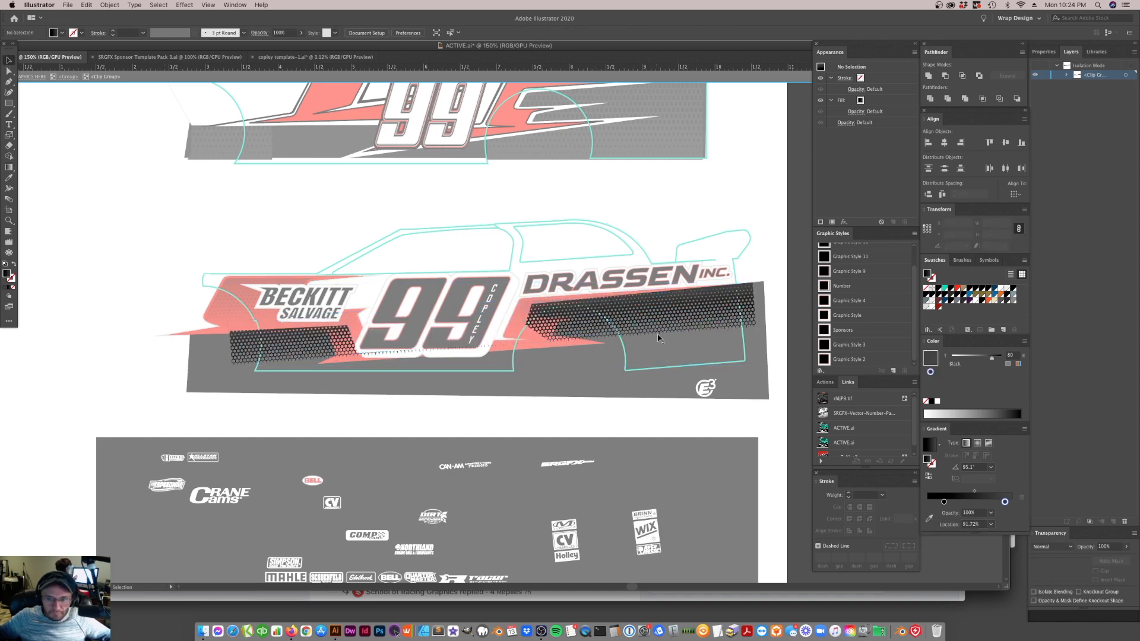
left_click(490, 77)
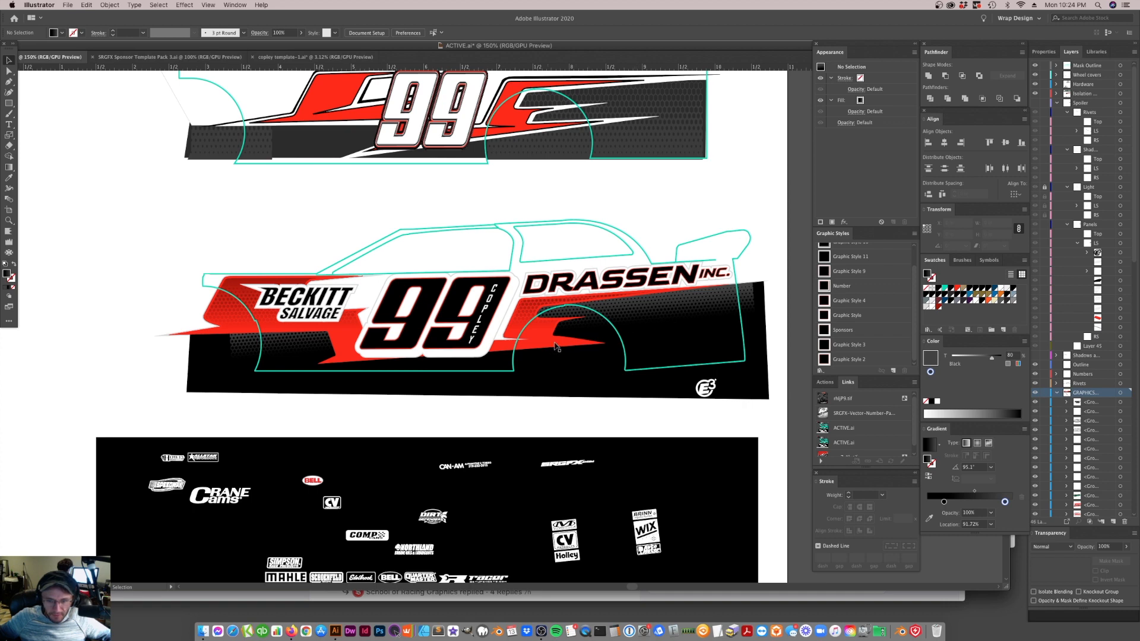
Isolate the clipped mesh again and redraw its gradient downward, from black at the upper edge to dark grey at the lower edge
left_click(645, 314)
double_click(645, 315)
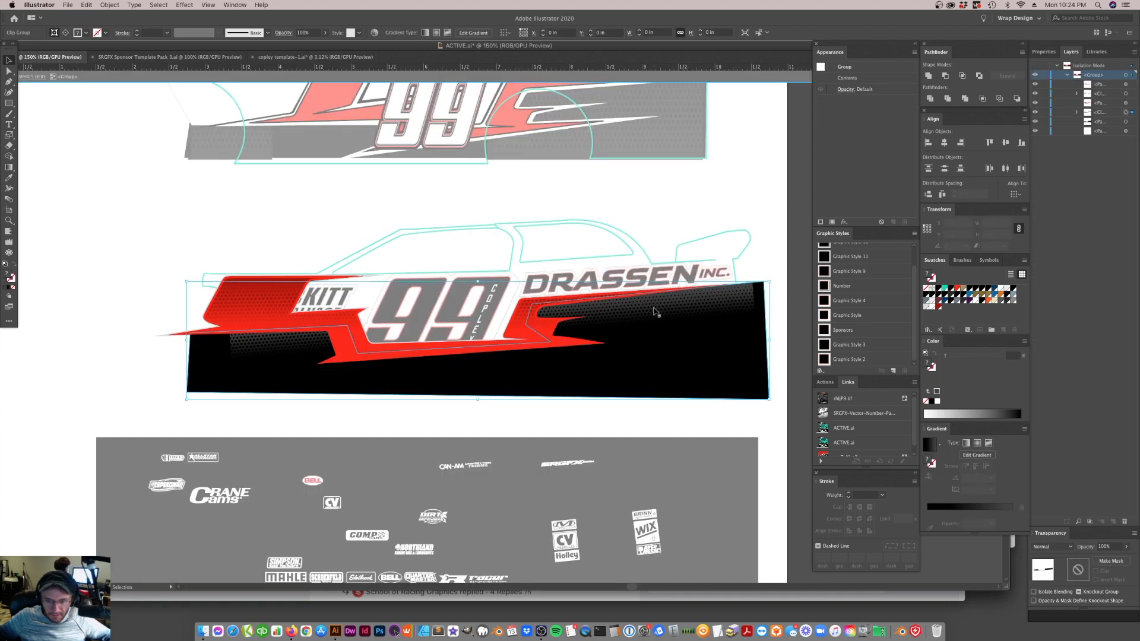
double_click(666, 315)
left_click(665, 314)
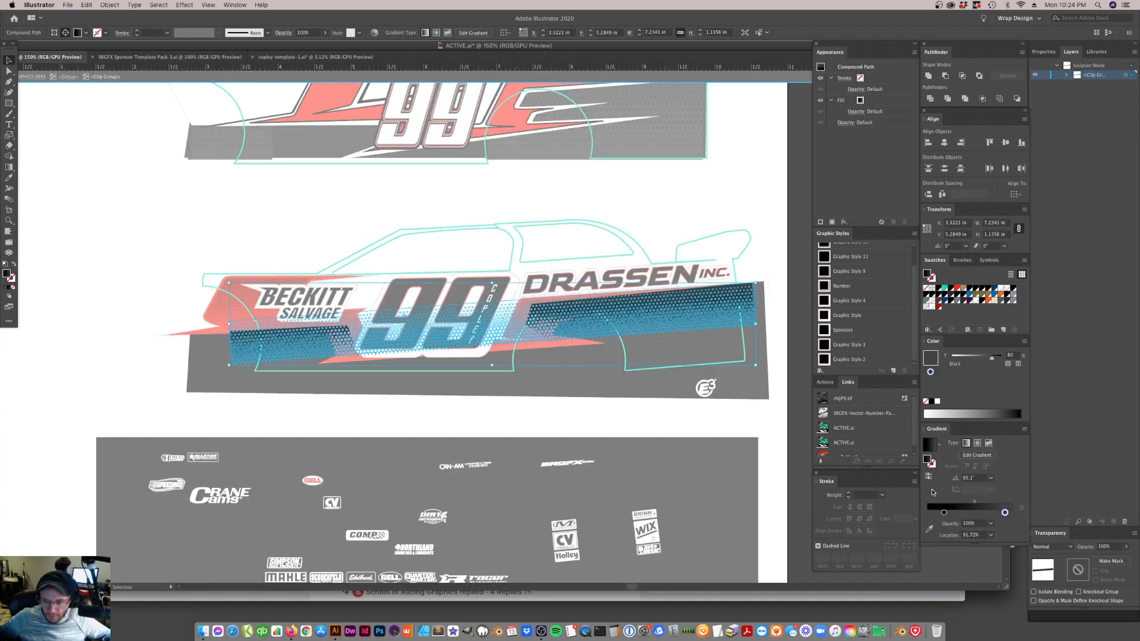
key("g")
mouse_move(494, 351)
left_mouse_down()
mouse_move(491, 309)
mouse_move(502, 349)
left_mouse_up()
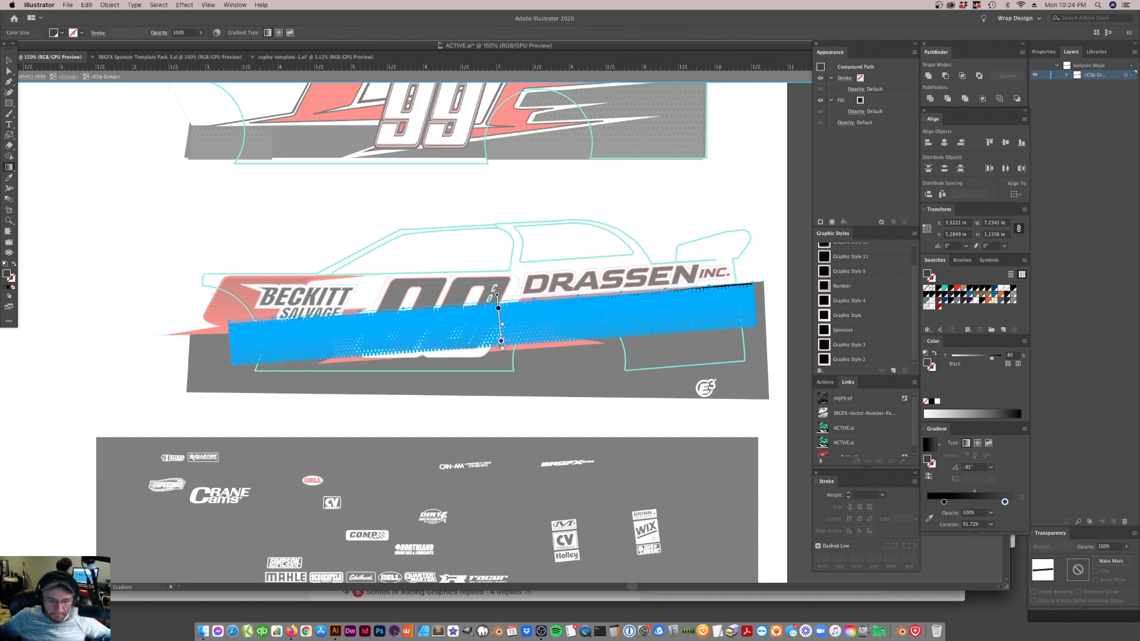
left_click(9, 60)
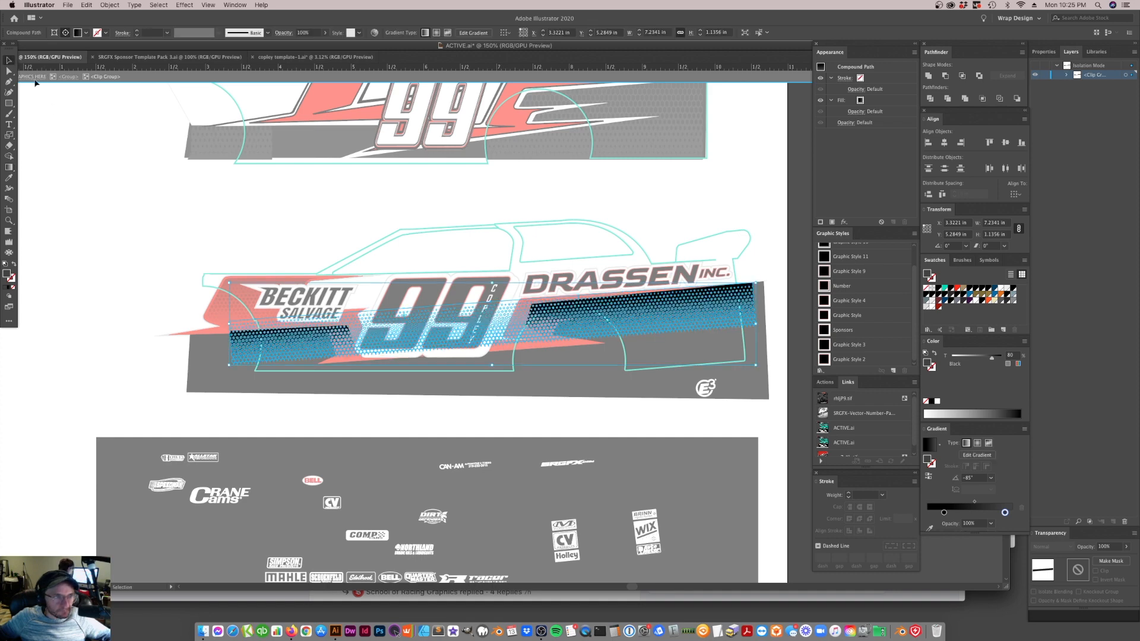
left_click(109, 336)
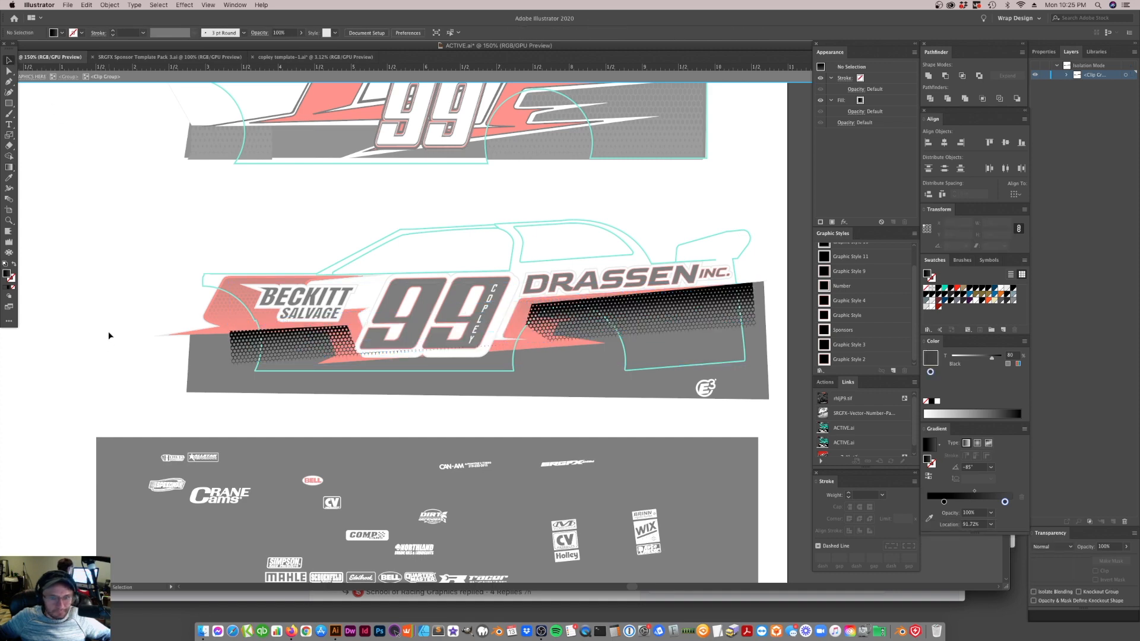
left_click(418, 78)
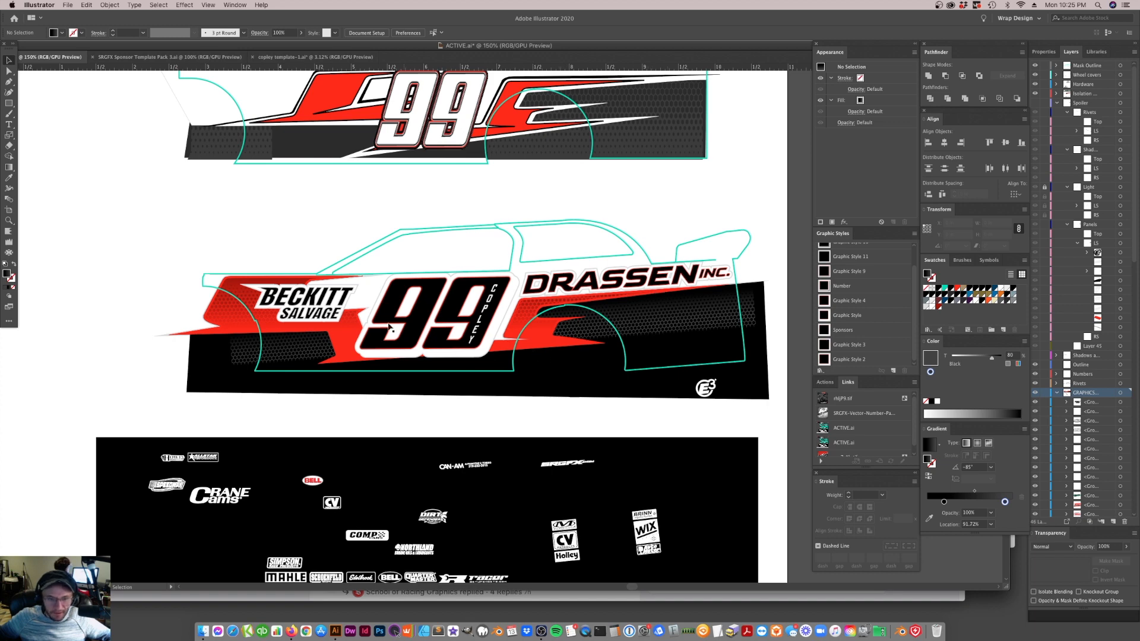
Ungroup the car's side graphics
left_click(602, 386)
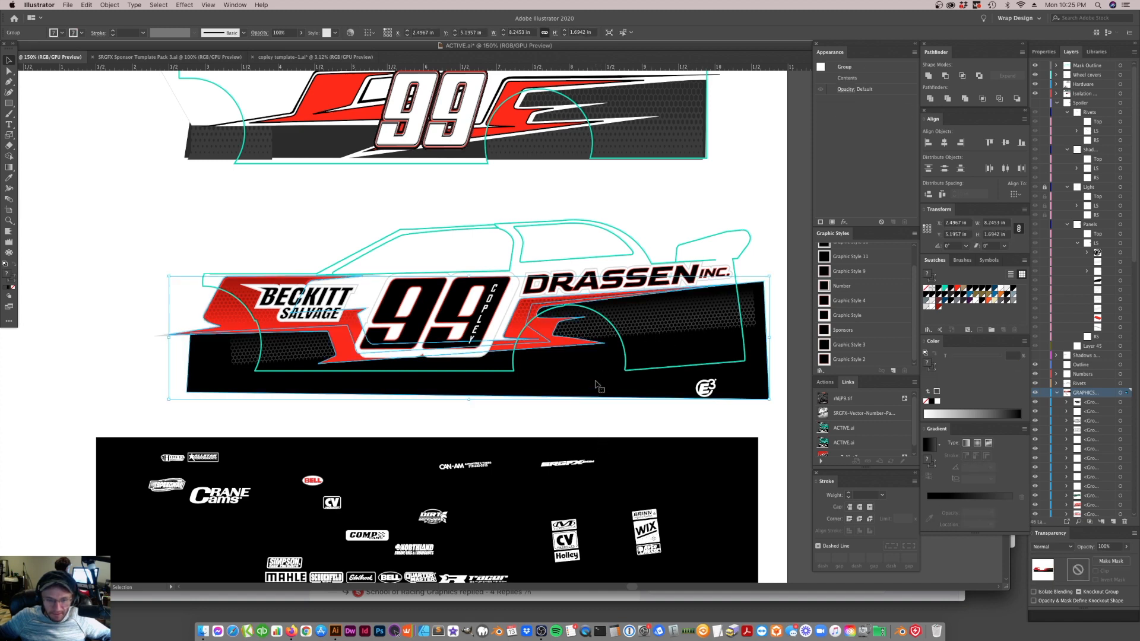
right_click(599, 383)
left_click(599, 428)
Fill the black body shape with the black-to-80%-black gradient, running down at about -86° from black beneath the numbers to dark grey
left_click(598, 387)
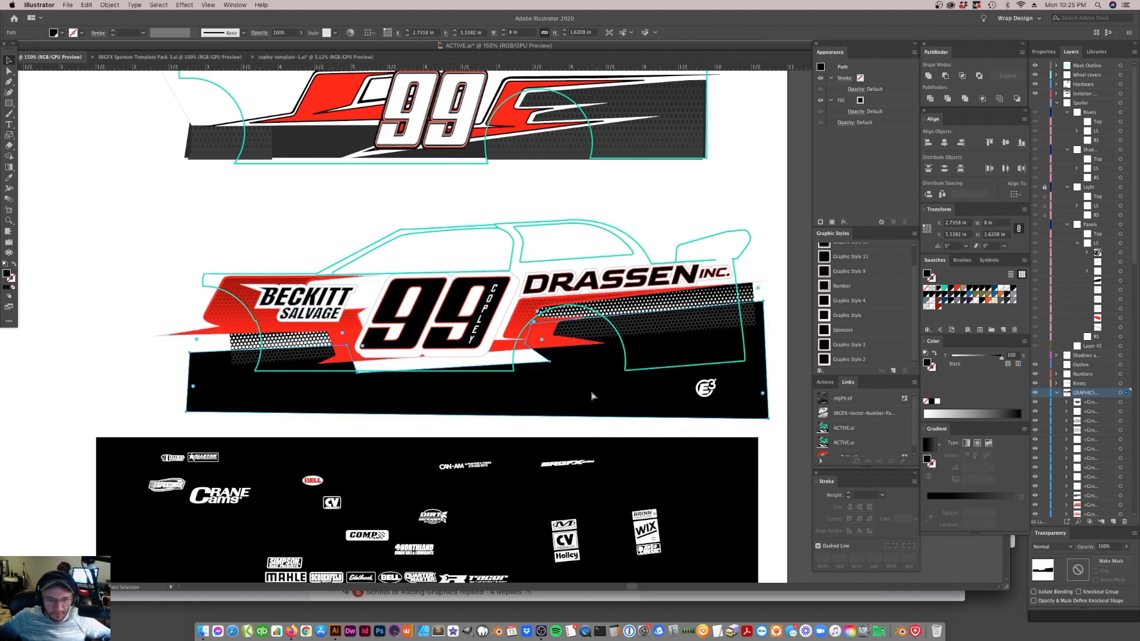
left_click(930, 450)
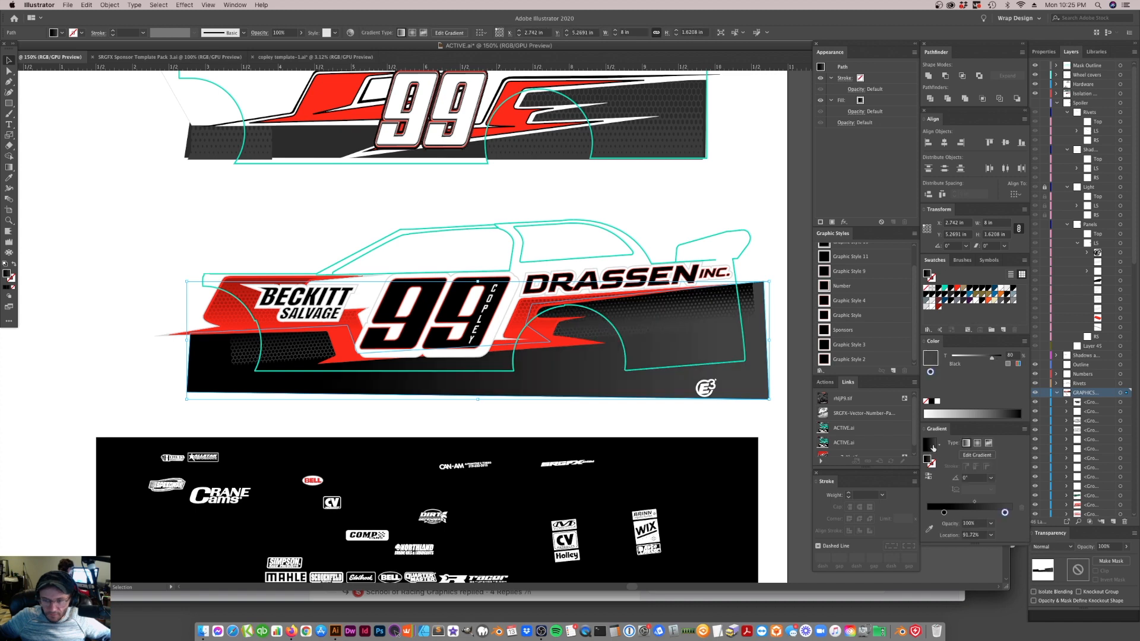
key("g")
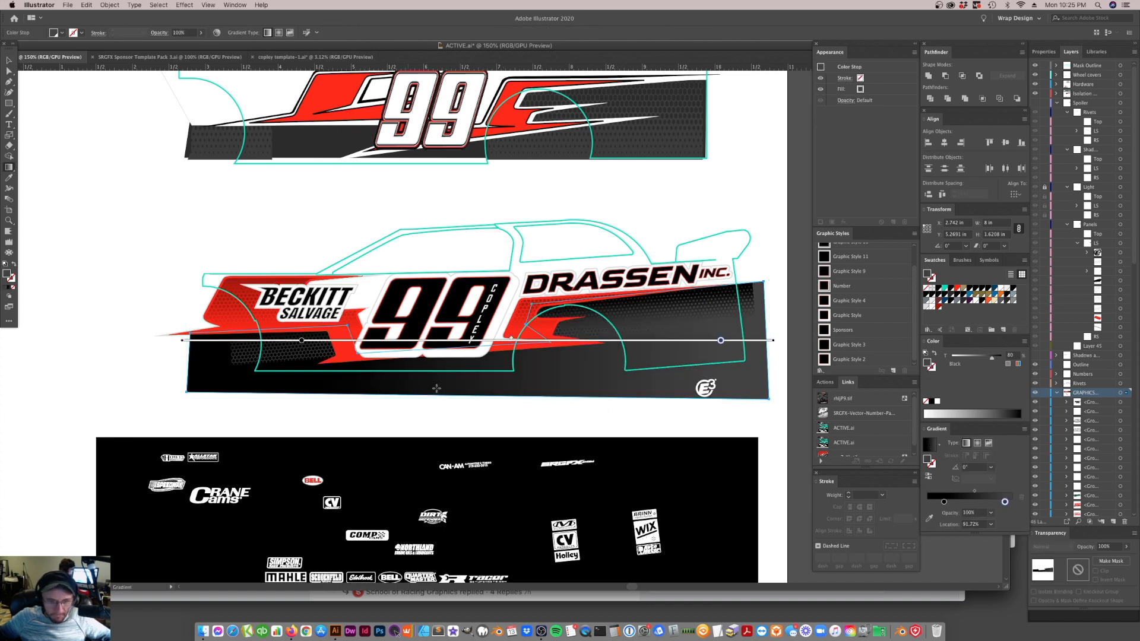
left_click_drag(443, 401, 434, 329)
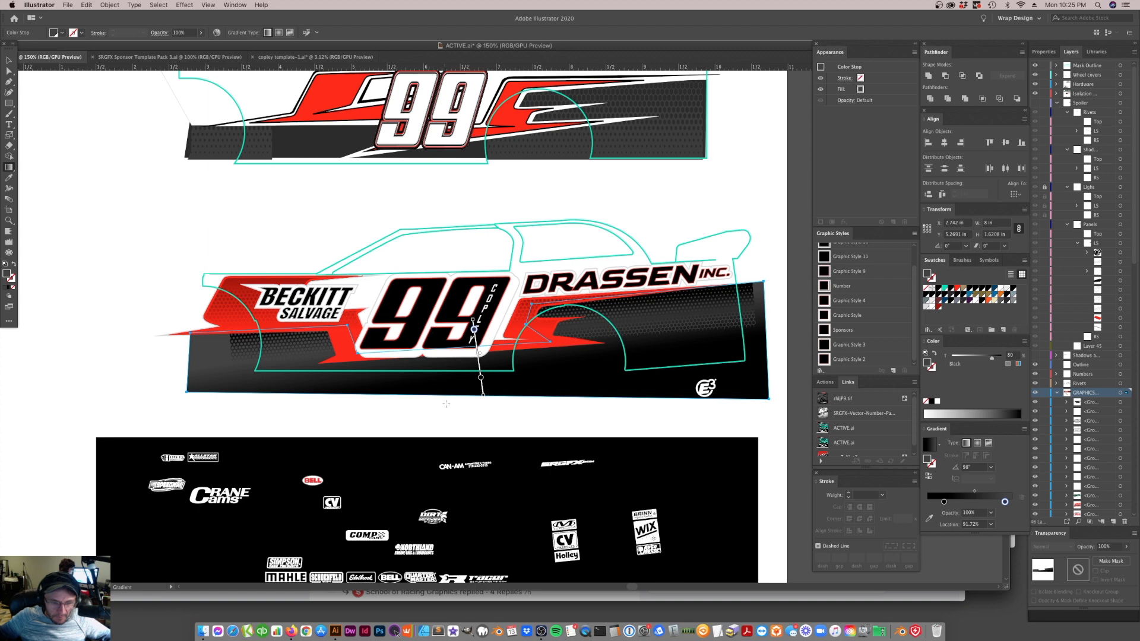
left_click_drag(421, 332, 430, 396)
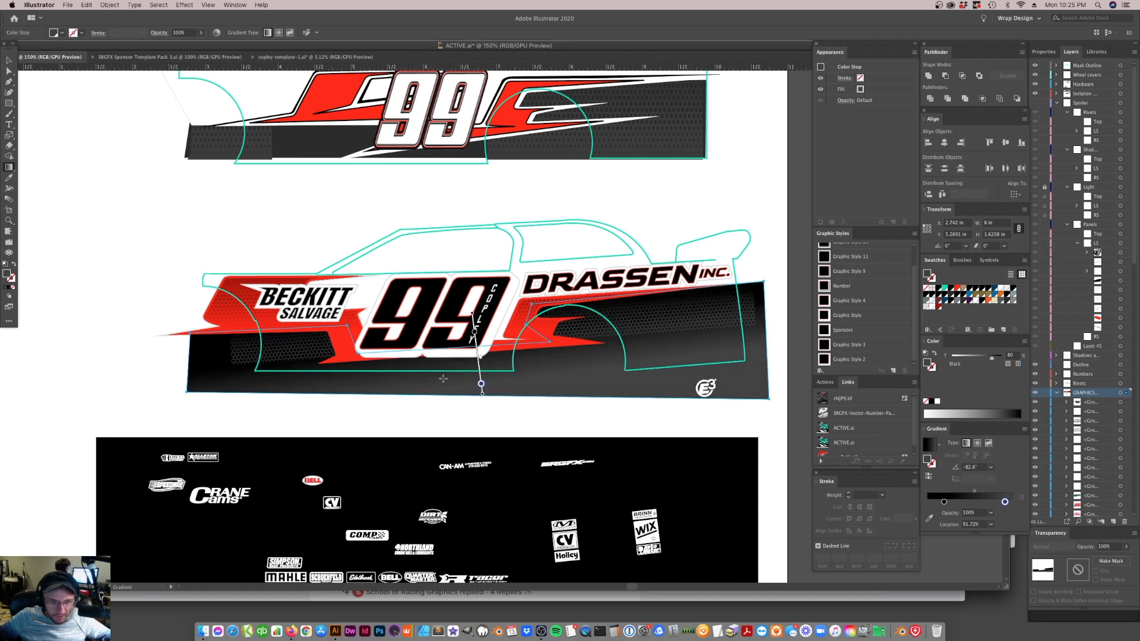
mouse_move(481, 384)
left_mouse_down()
mouse_move(480, 369)
mouse_move(476, 382)
left_mouse_up()
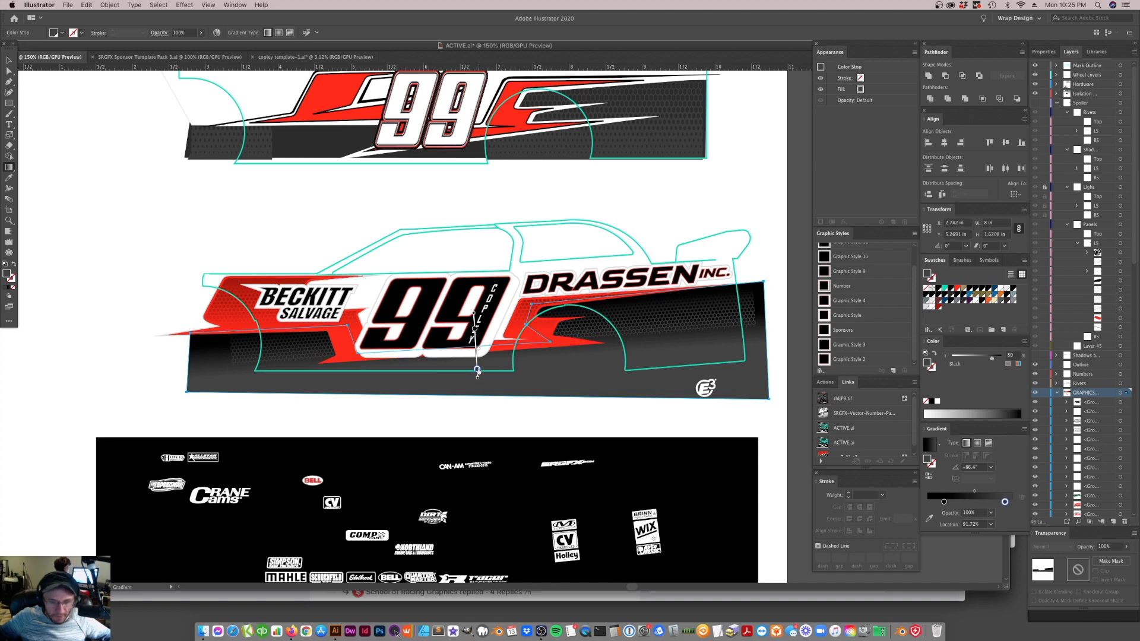
left_click(474, 321)
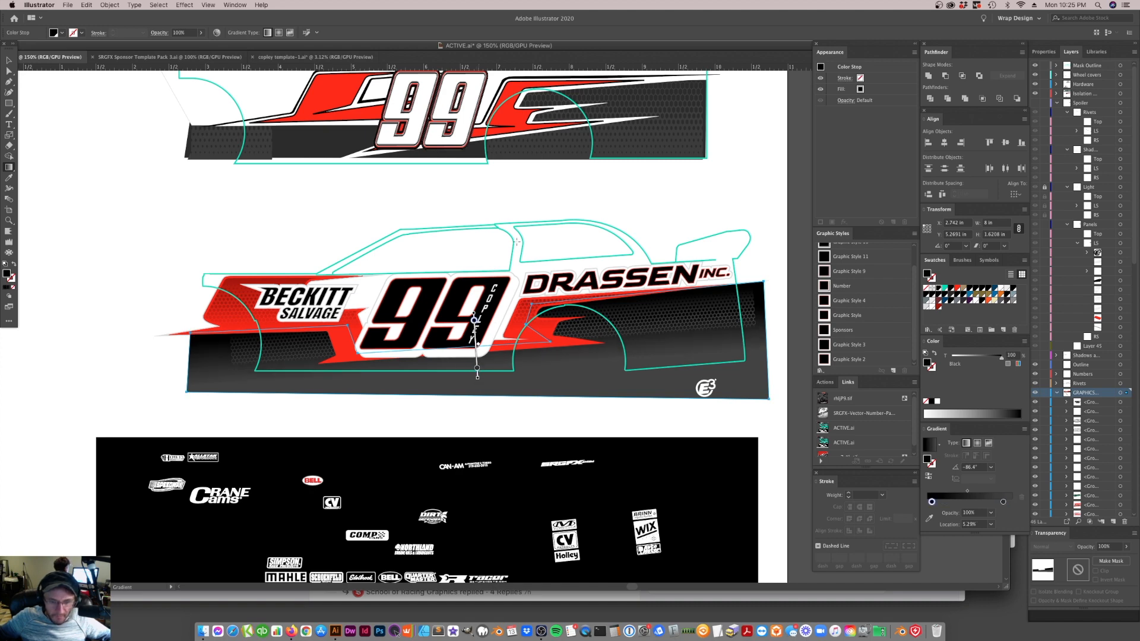
left_click(9, 60)
left_click(36, 84)
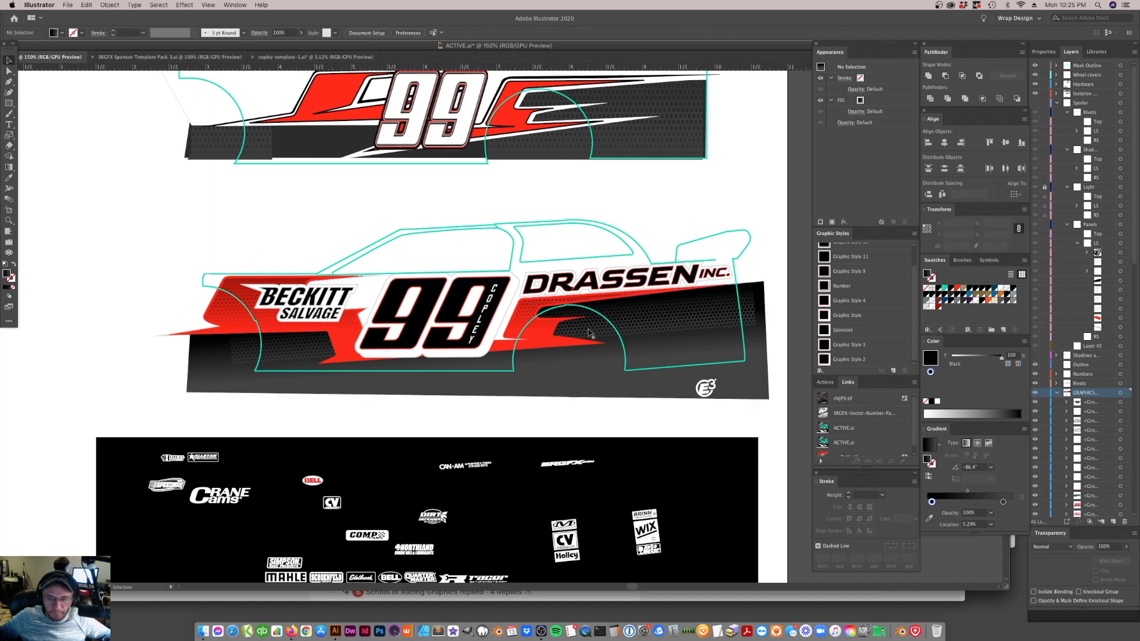
Isolate the clipped mesh, move its gradient's black stop to the very start and return to the full artwork
double_click(692, 327)
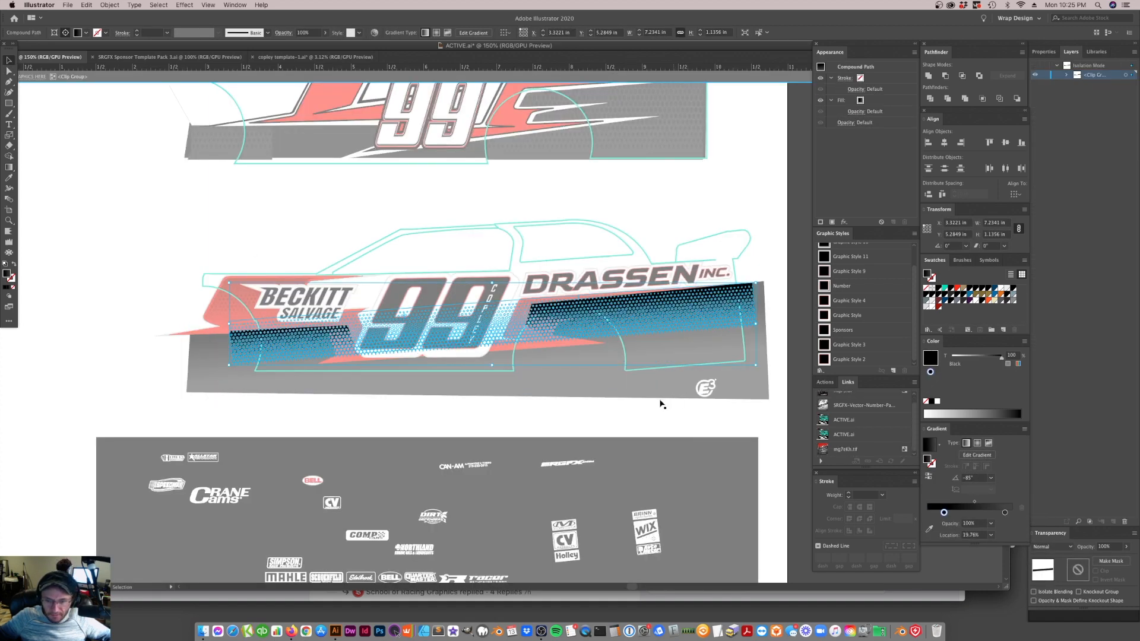
left_click_drag(944, 513, 927, 513)
left_click(997, 513)
left_click_drag(997, 520, 999, 535)
left_click(726, 391)
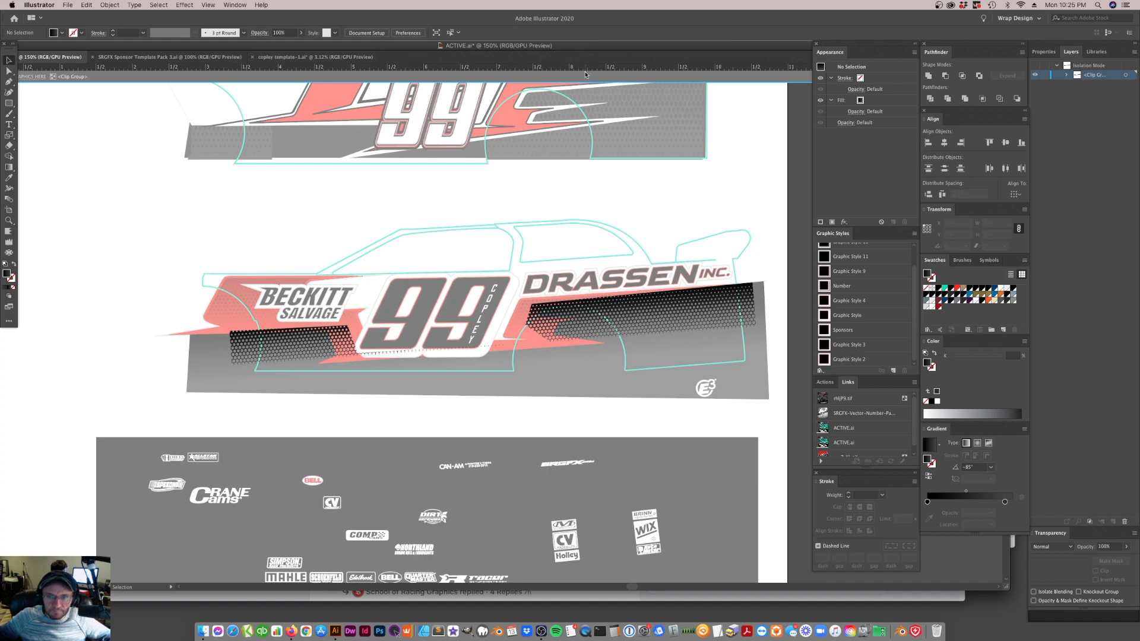
left_click(668, 76)
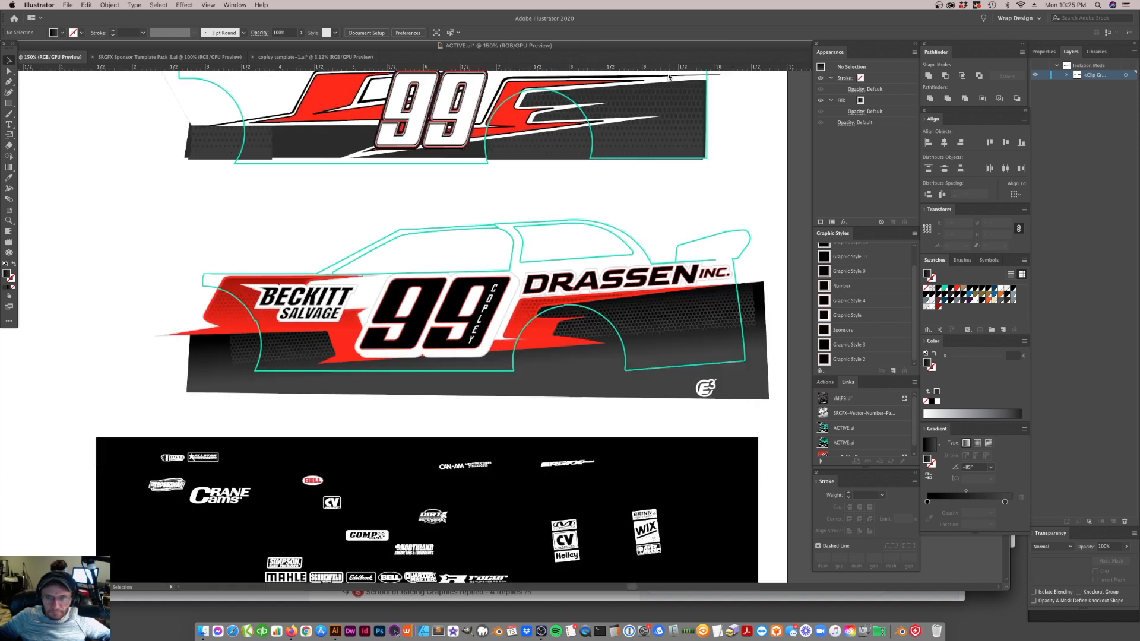
Isolate the clipped mesh, move its gradient's dark grey stop to about 70%, and return to the full artwork
double_click(668, 330)
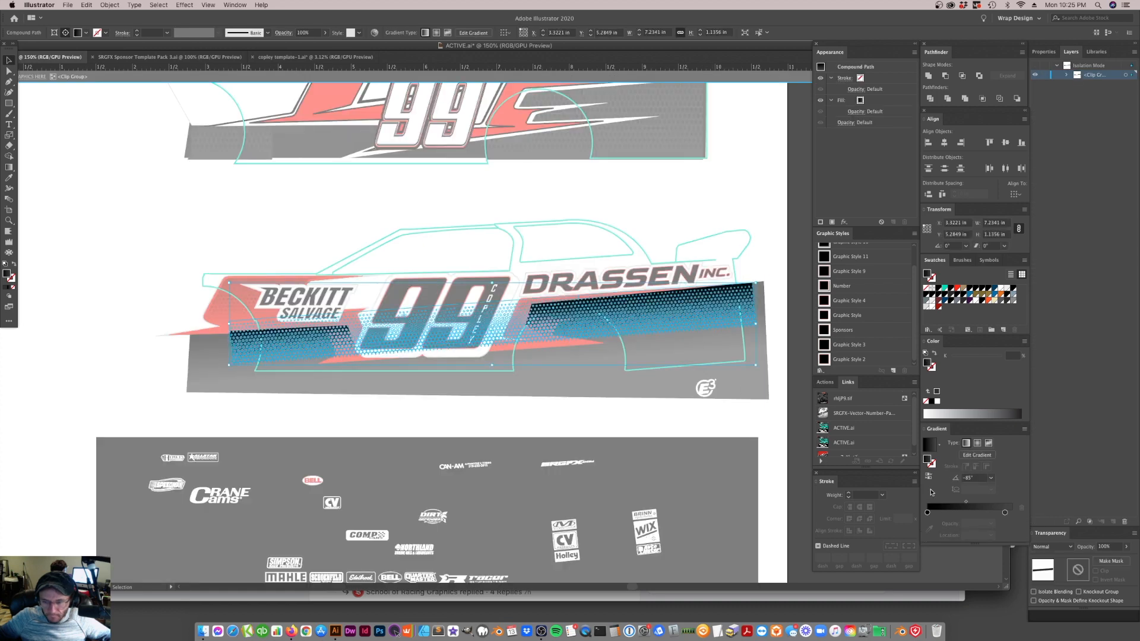
left_click_drag(1008, 513, 987, 514)
double_click(698, 206)
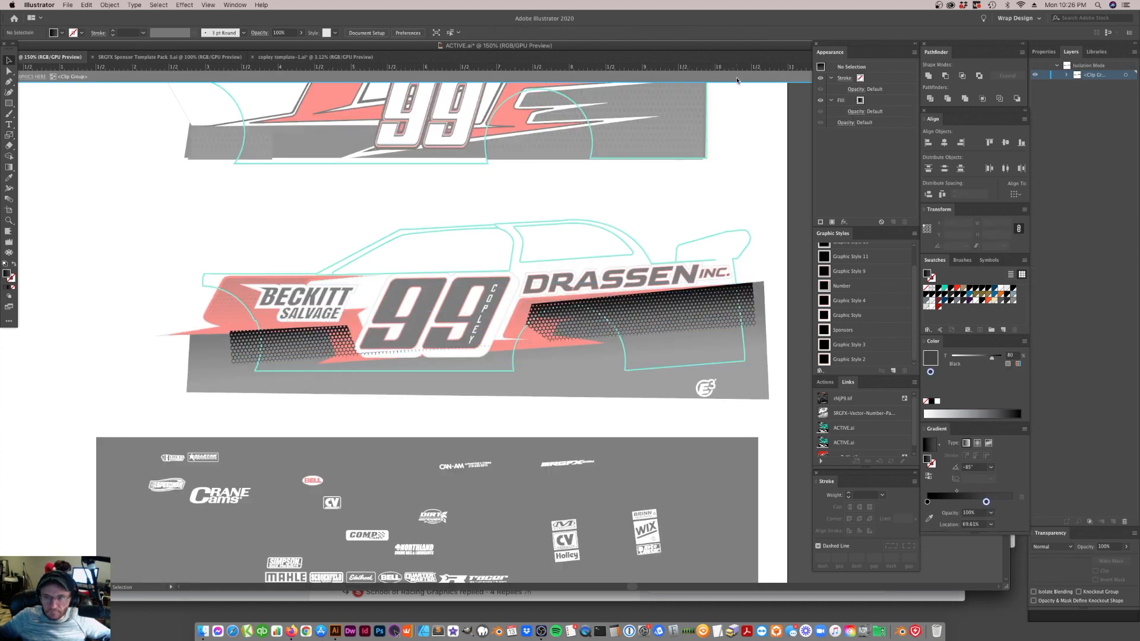
double_click(659, 329)
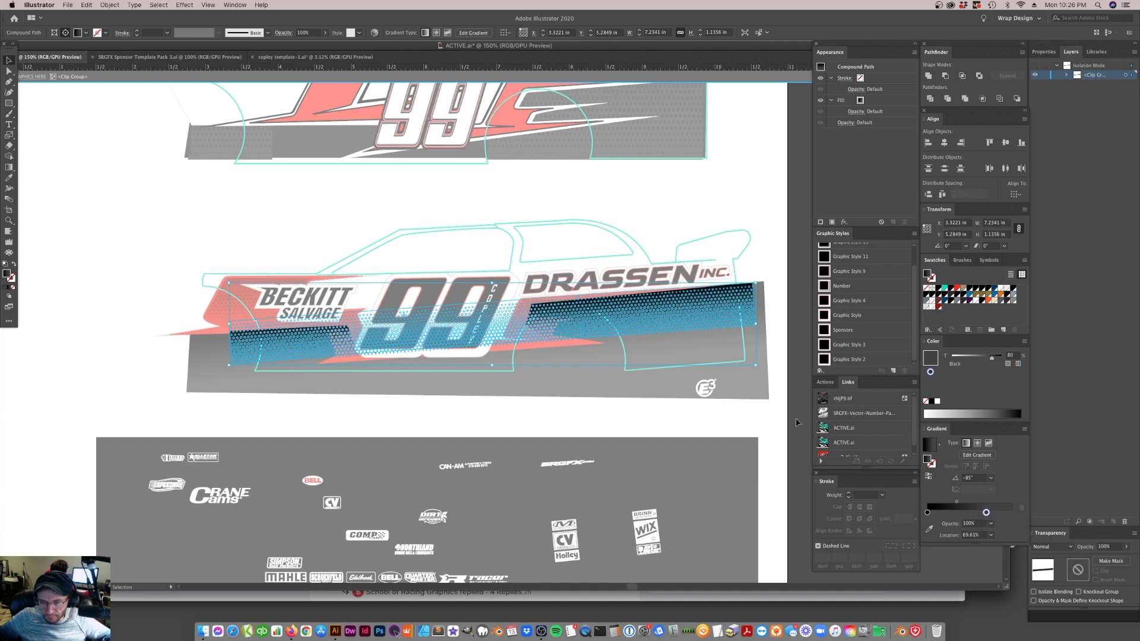
left_click(738, 415)
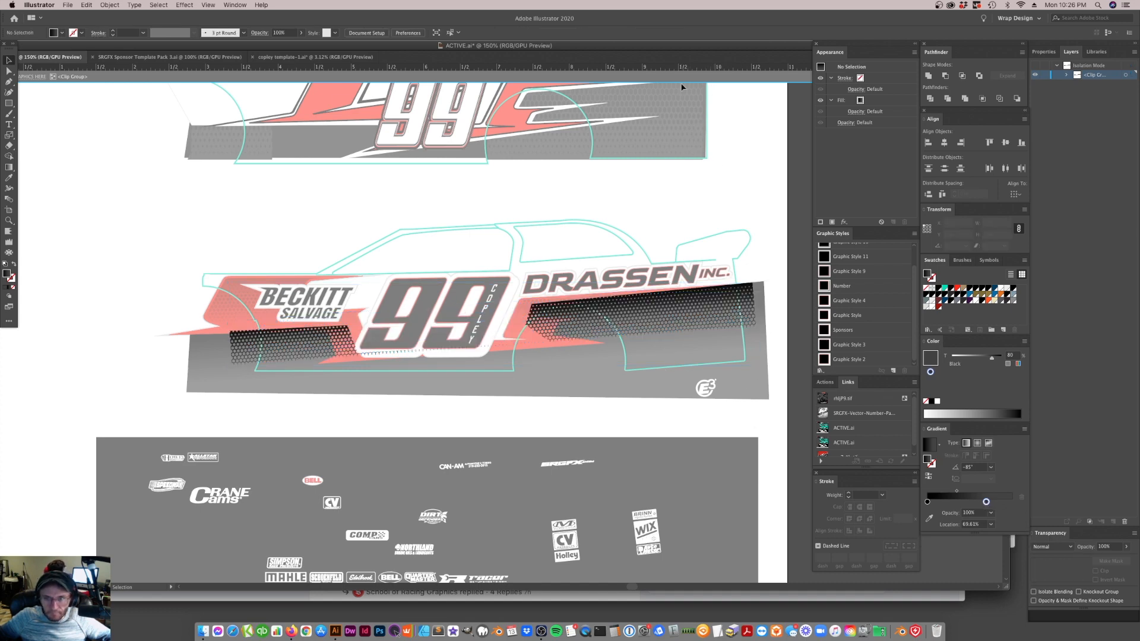
key("Escape")
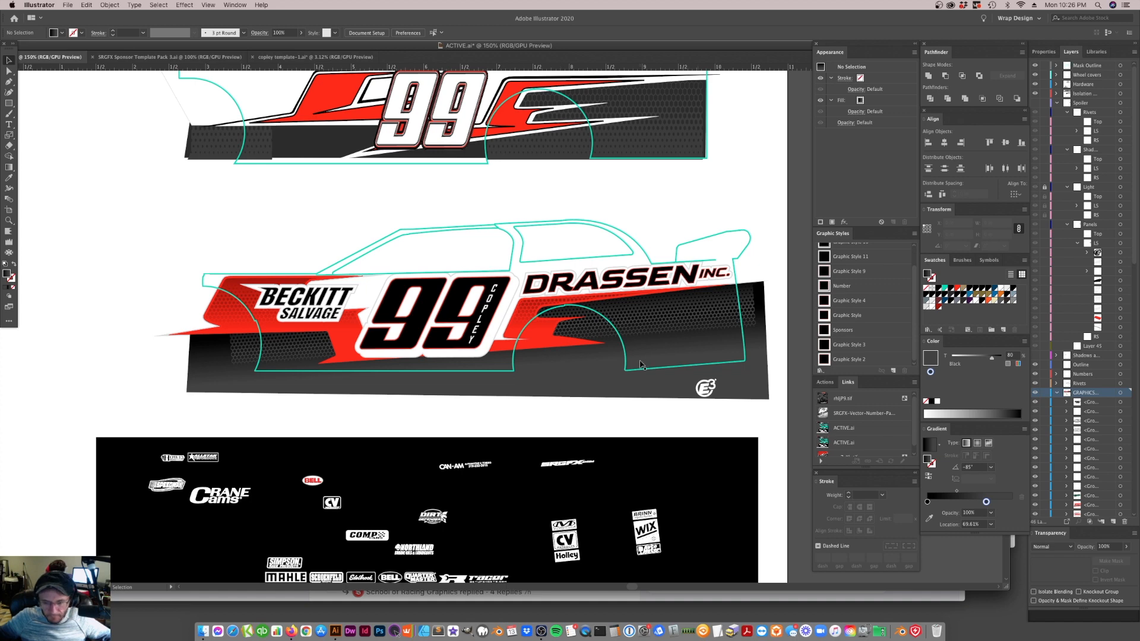
Move the lower body shape's dark grey gradient stop to about 40% and its black stop to 0%
left_click(620, 390)
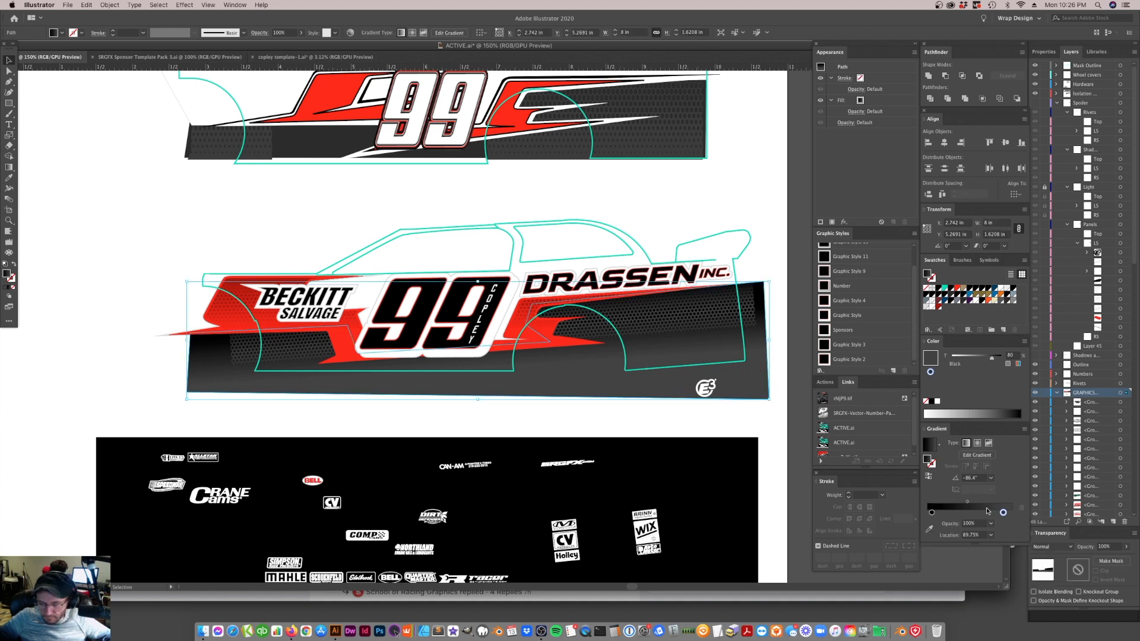
left_click_drag(1003, 512, 962, 512)
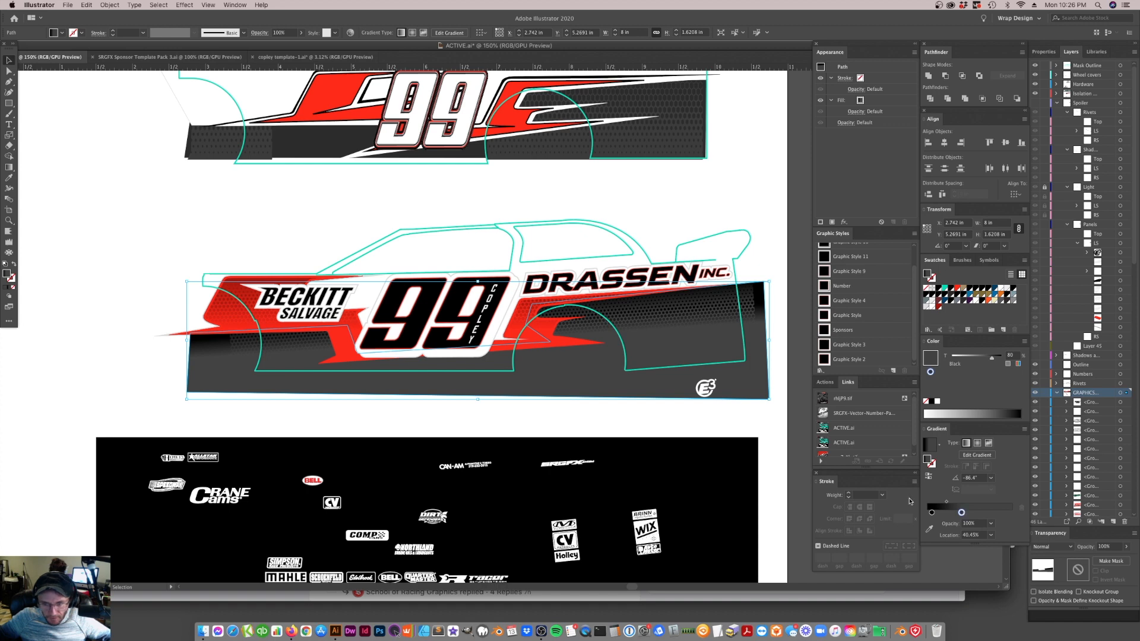
left_click(930, 512)
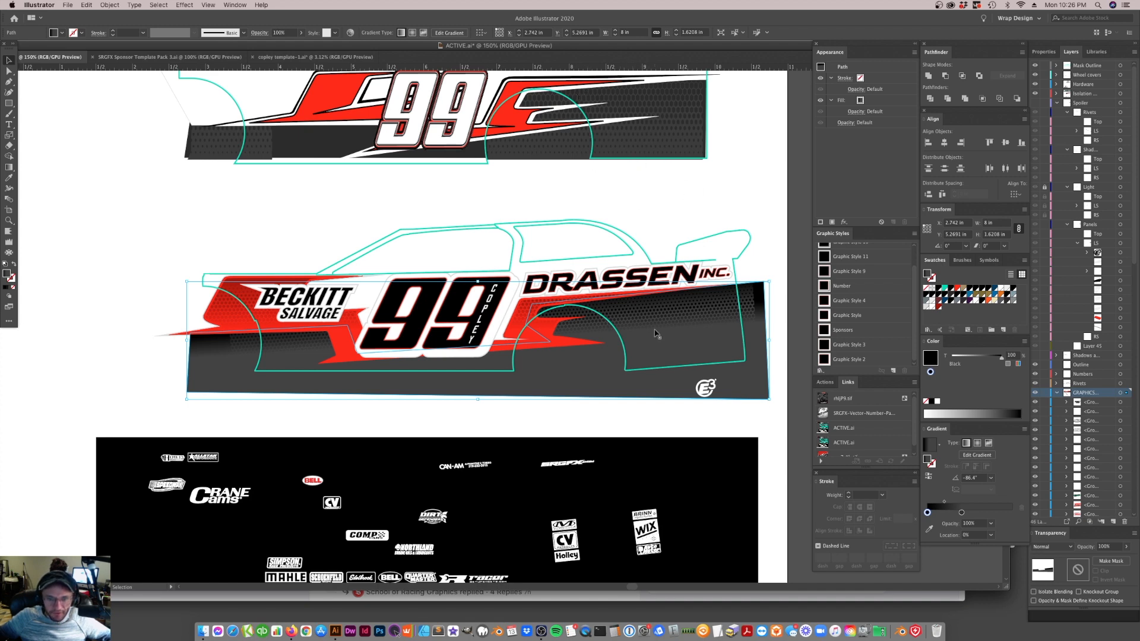
left_click(308, 241)
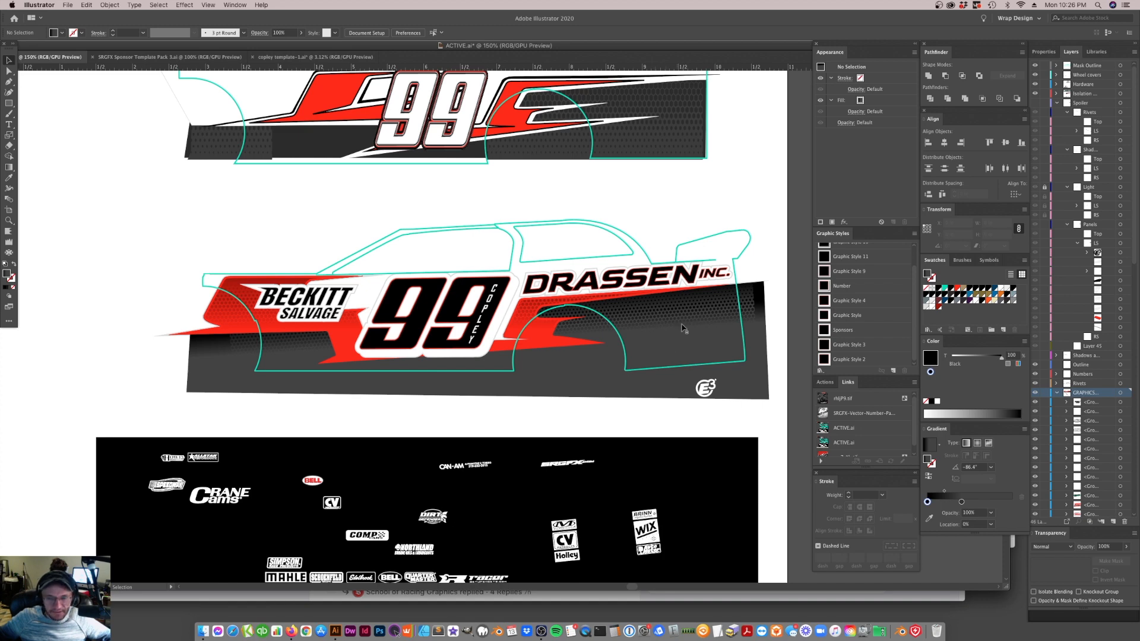
Stretch the body shape's gradient toward its lower edge at about -84° and move the dark grey stop to about 56%
left_click(750, 380)
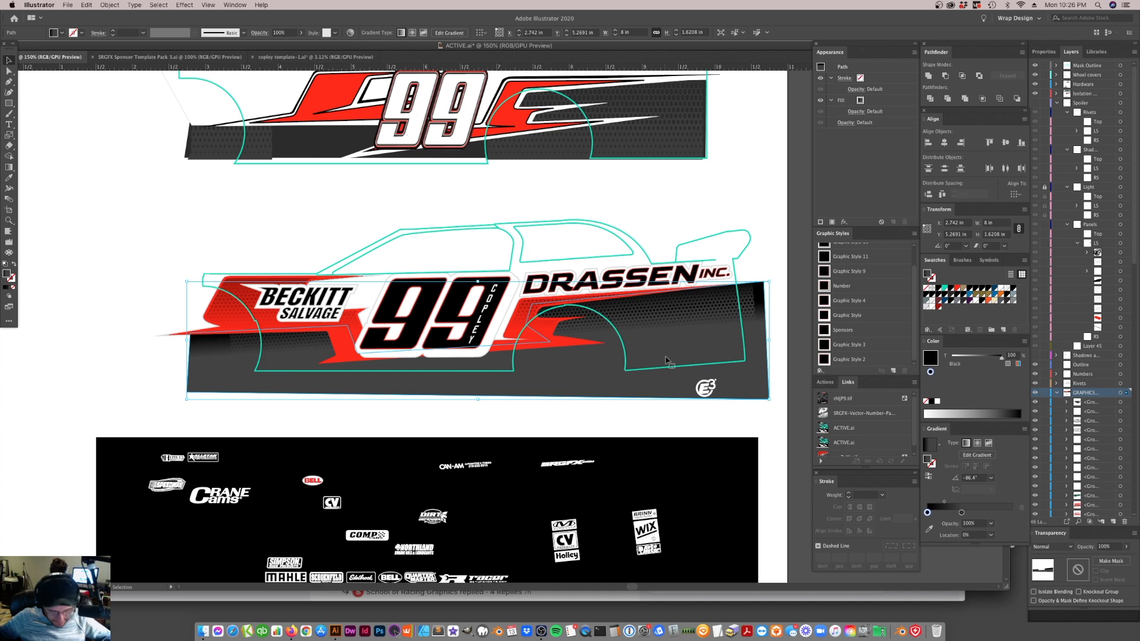
key("g")
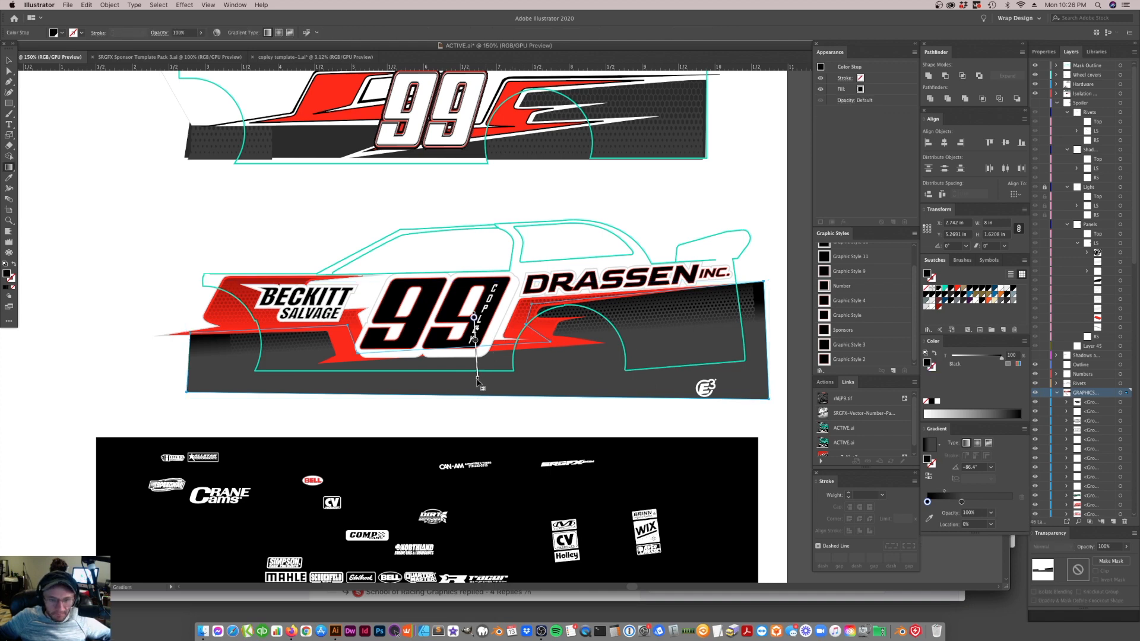
left_click_drag(477, 378, 479, 388)
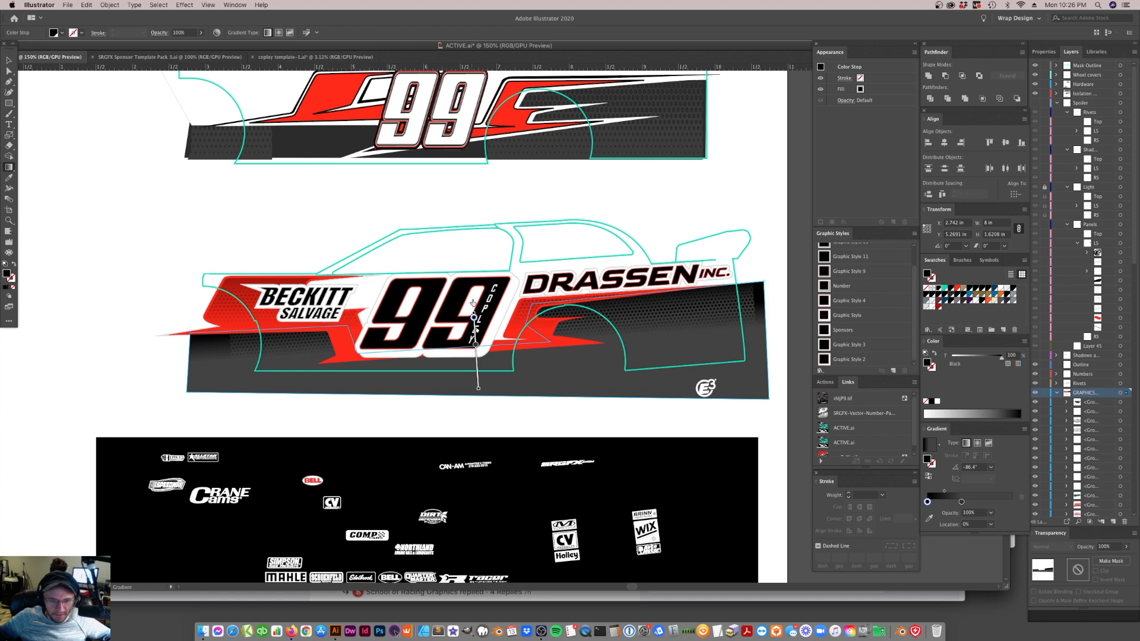
left_click_drag(475, 345, 476, 354)
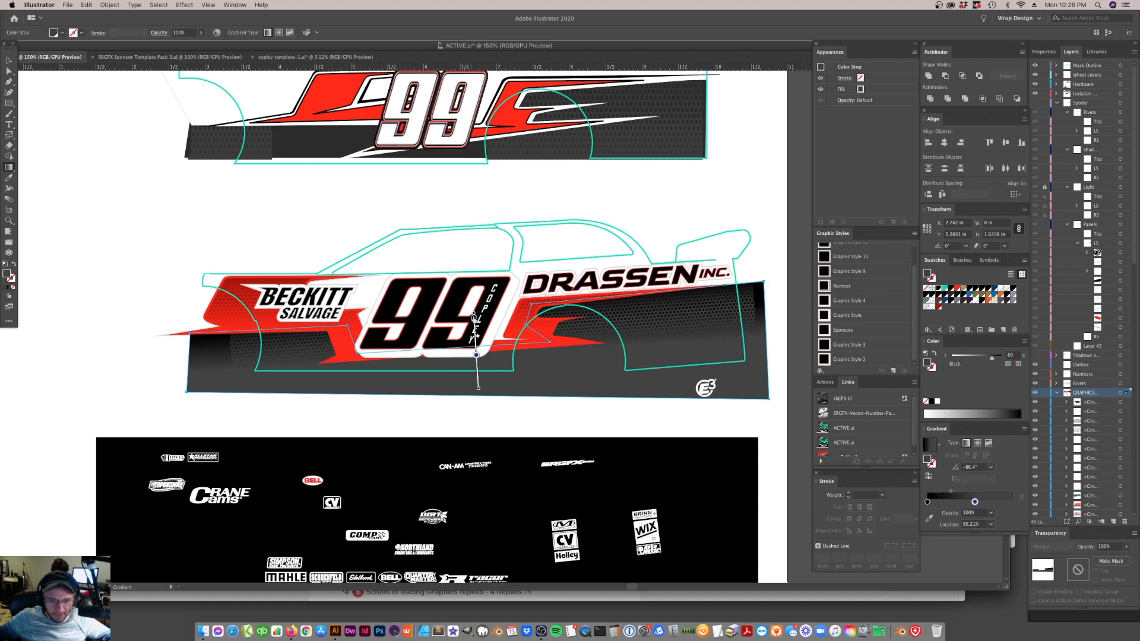
left_click_drag(479, 389, 481, 390)
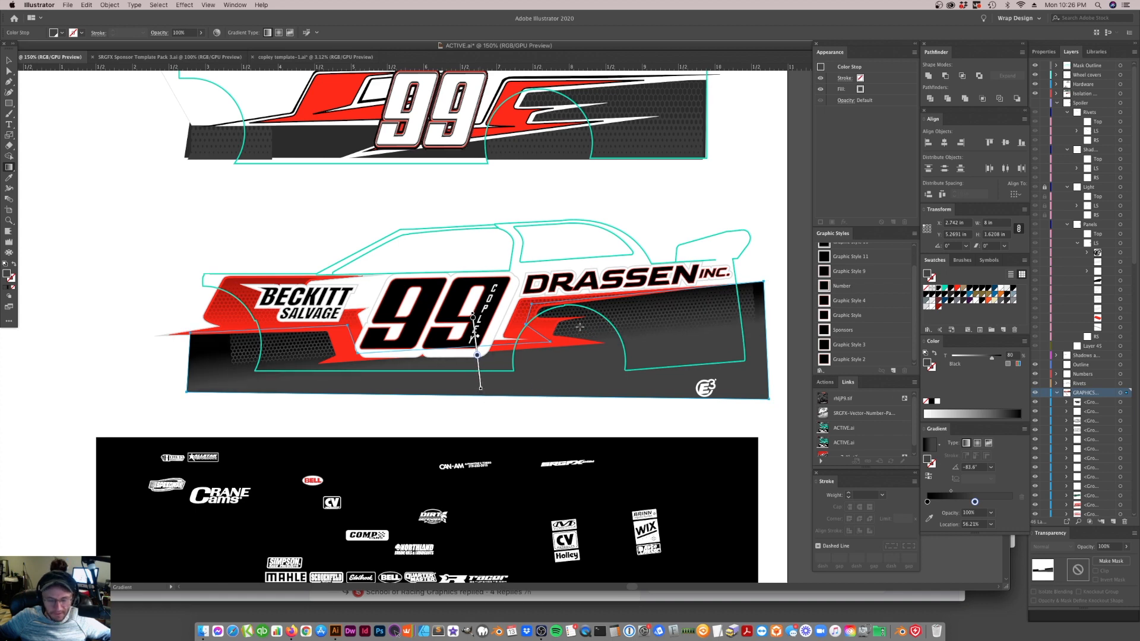
left_click(545, 184)
left_click(9, 61)
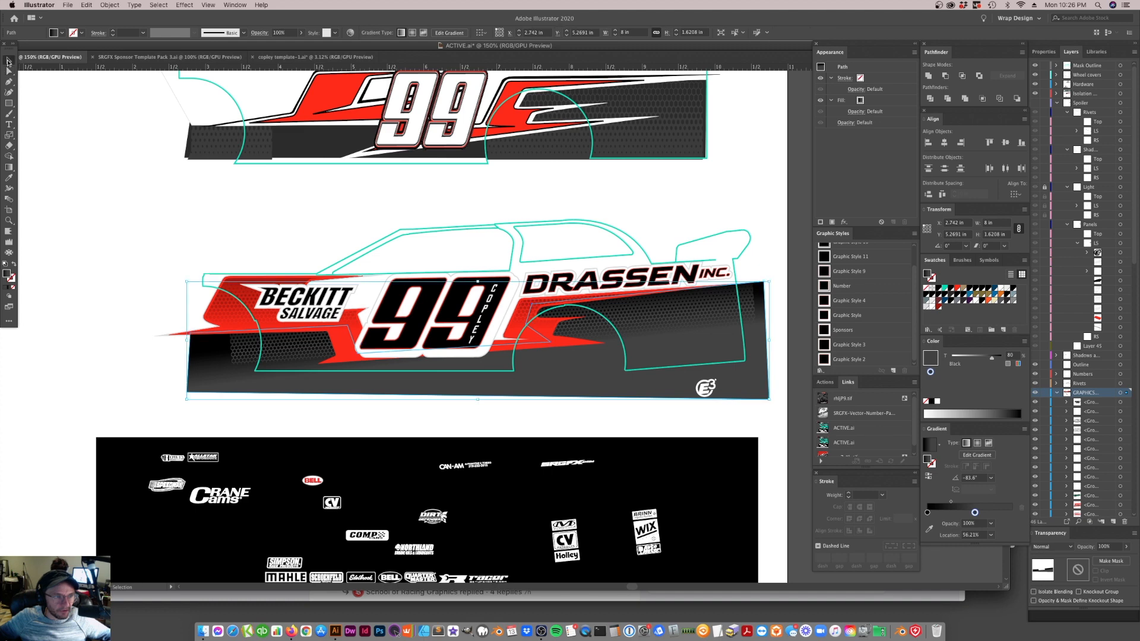
left_click(303, 216)
Remove the teal car outline from the lower side graphics and save the file
scroll(500, 332, "up", 3)
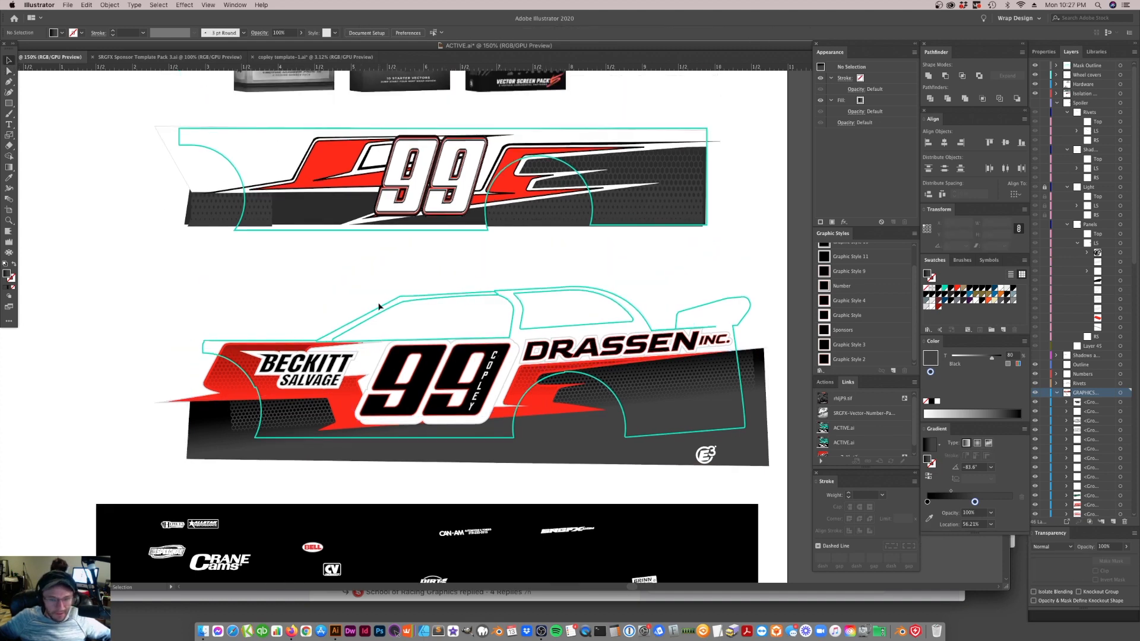
key("super+minus")
key("super+minus")
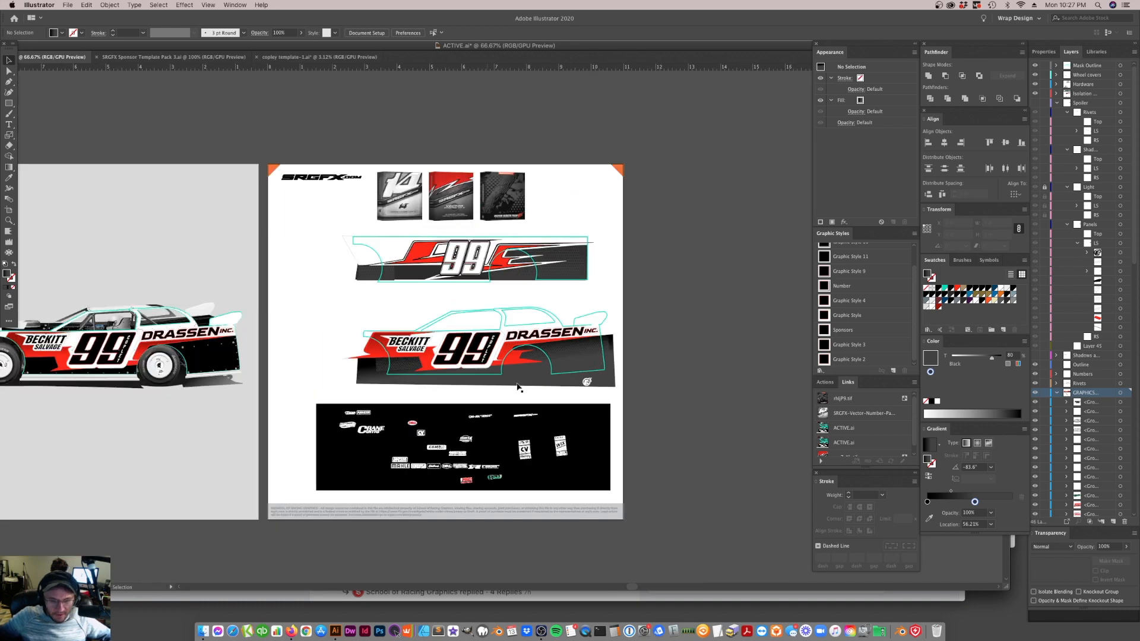
left_click(532, 352)
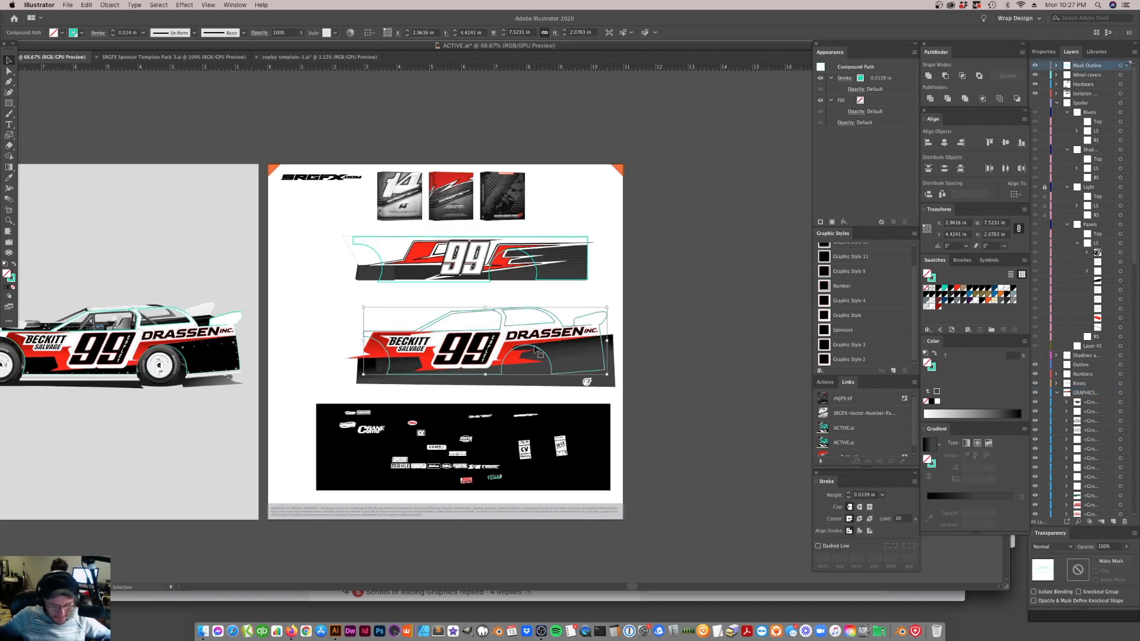
key("Delete")
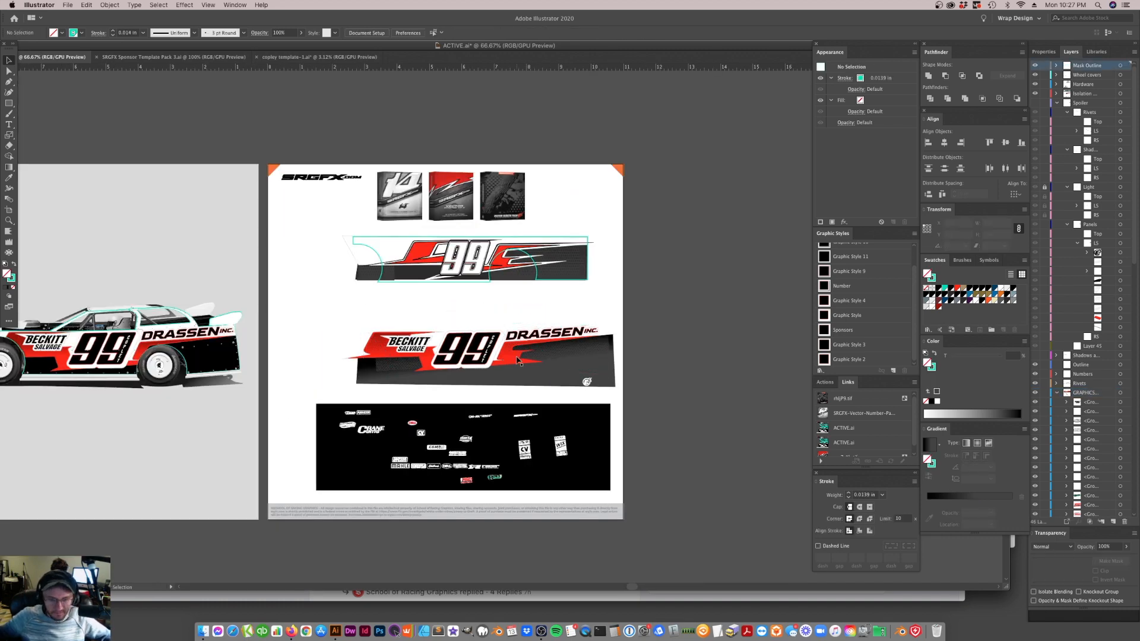
key("a")
key("v")
key("super+s")
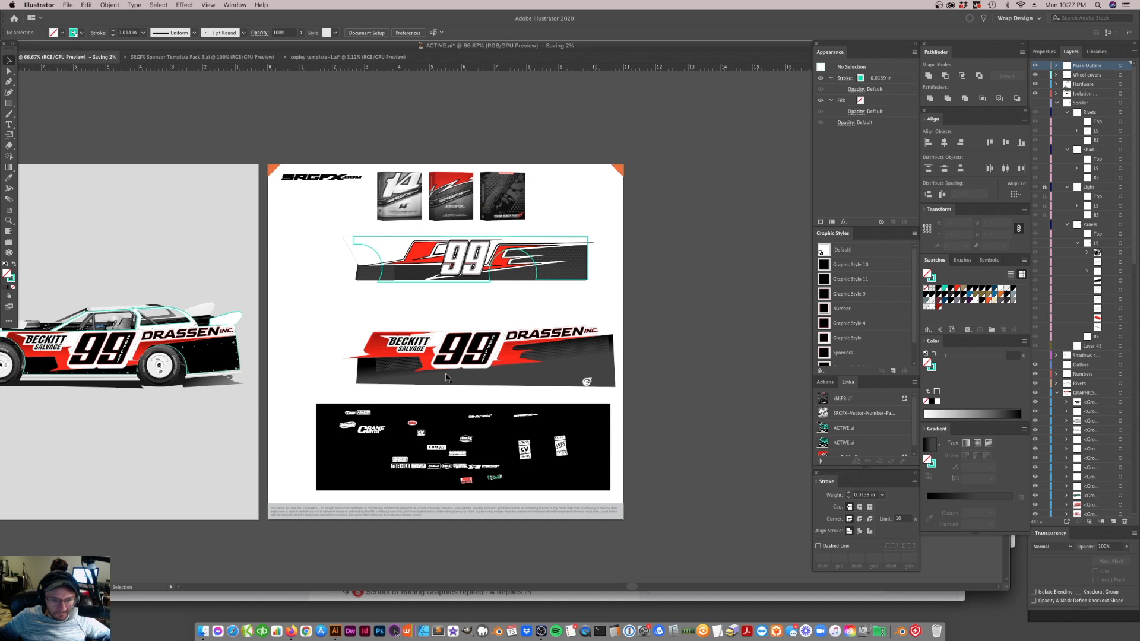
Check the car on the mockup artboard and restore the teal outline over the lower side graphics
scroll(447, 380, "left", 10)
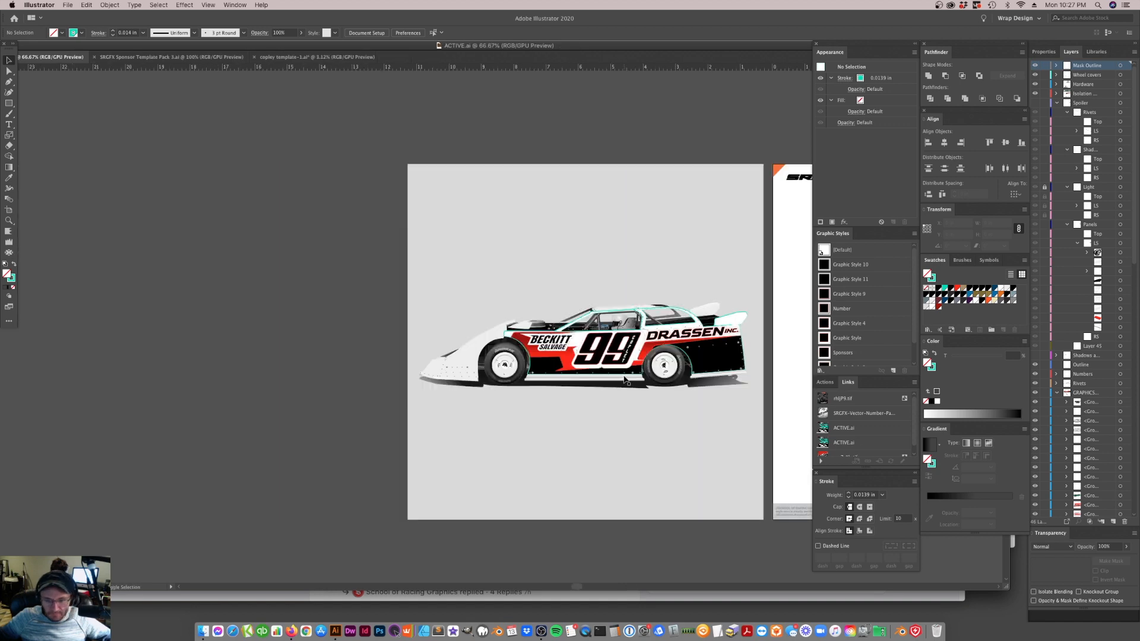
scroll(625, 380, "right", 10)
key("super+v")
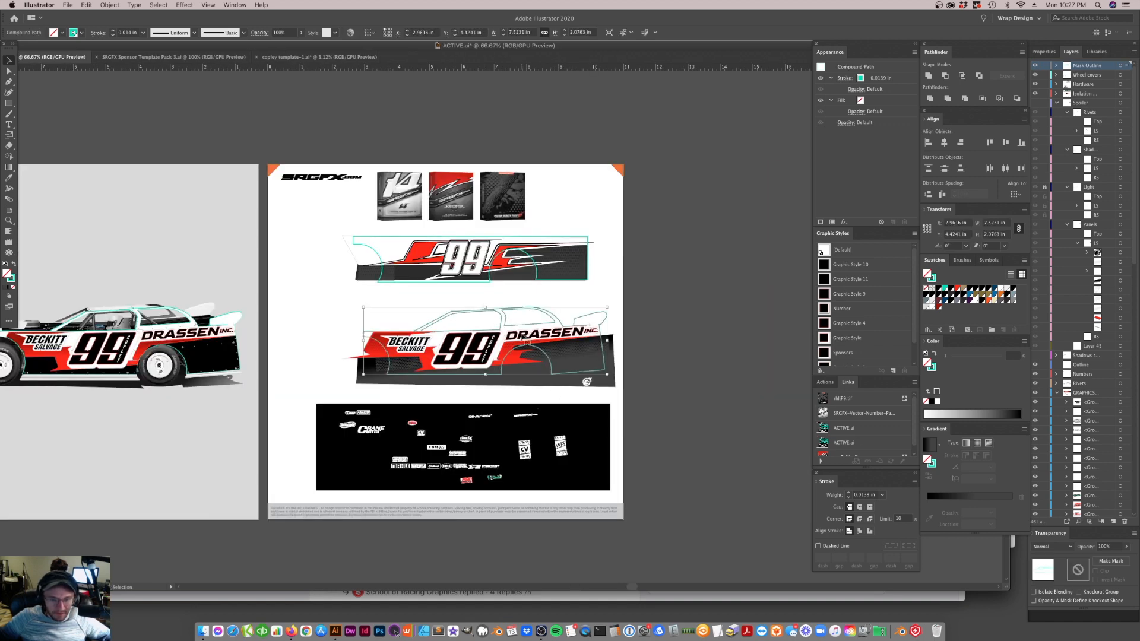
left_click(9, 222)
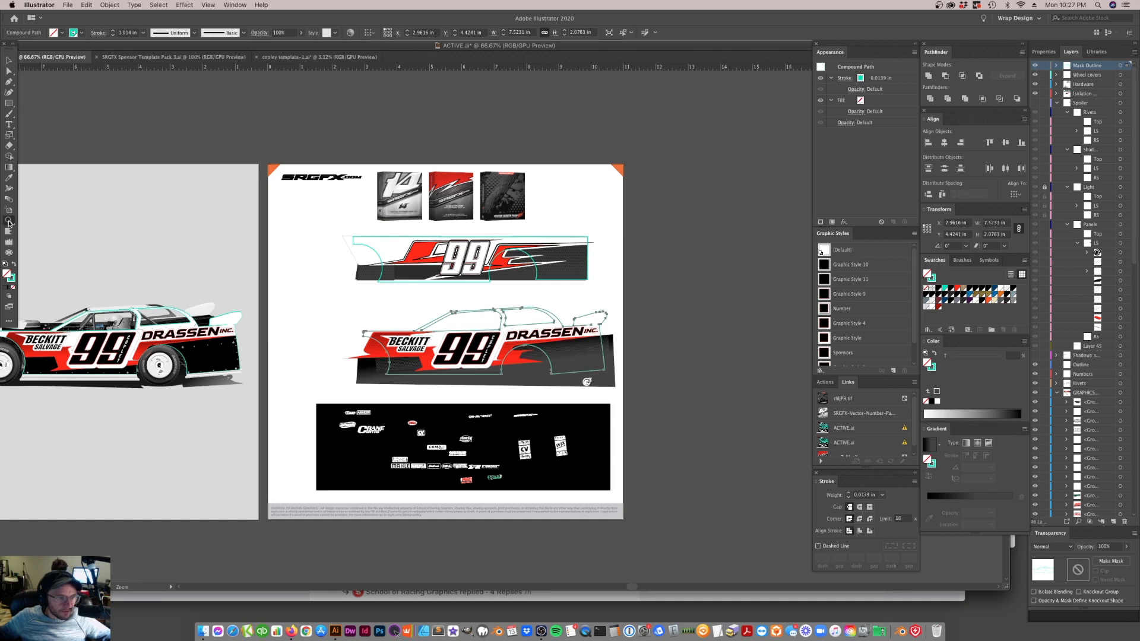
left_click(443, 338)
left_click(398, 301)
left_click(404, 302)
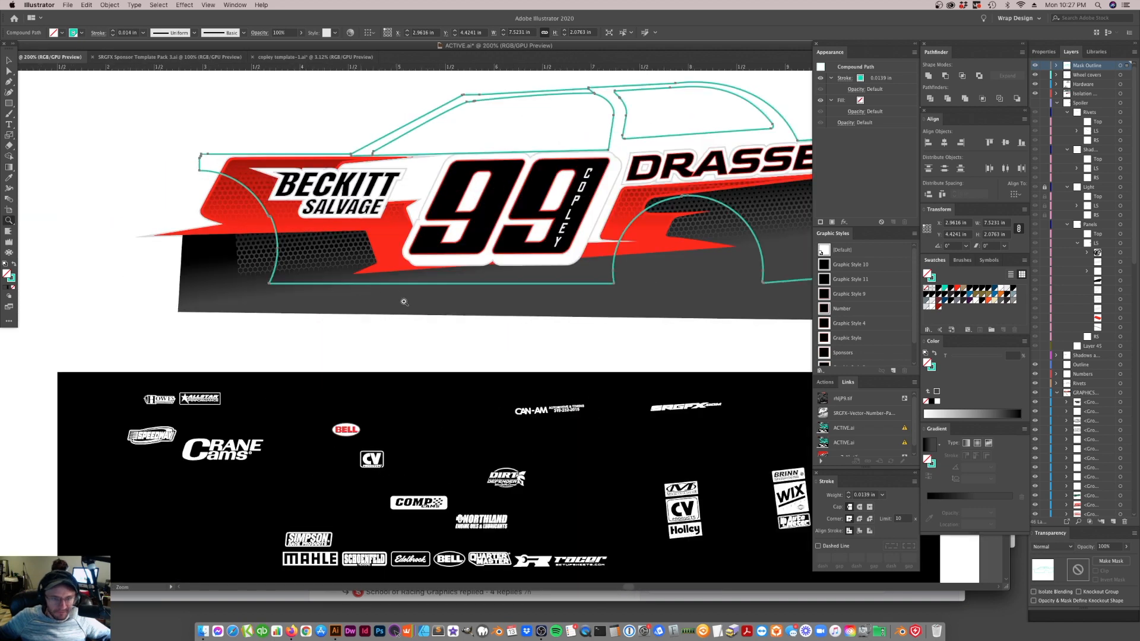
key("v")
left_click(580, 566)
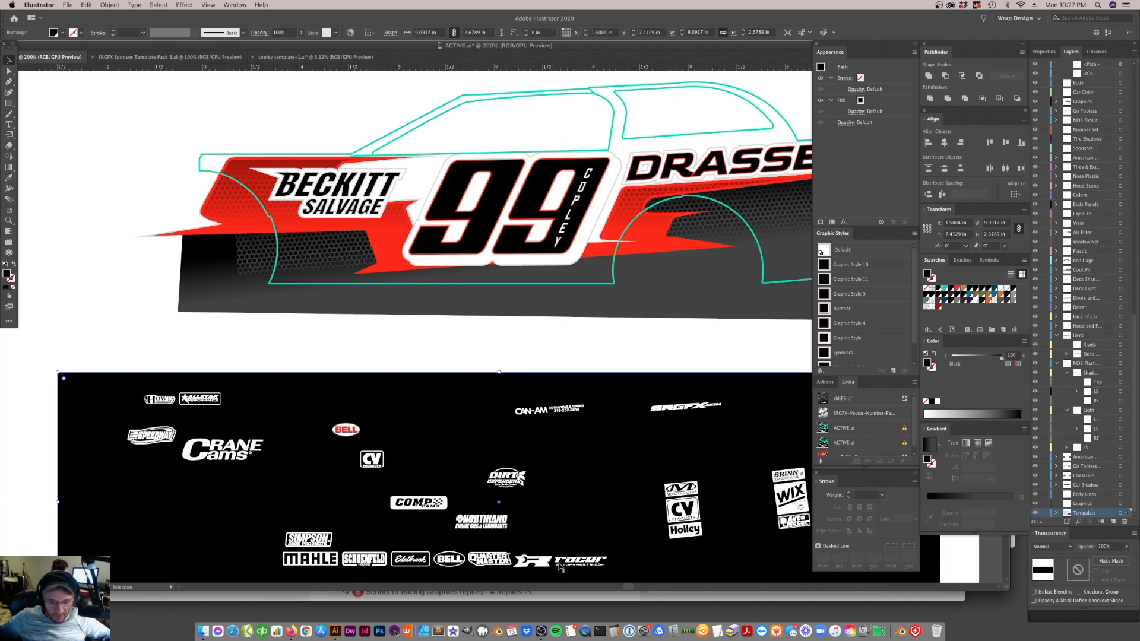
key("super+minus")
key("super+minus")
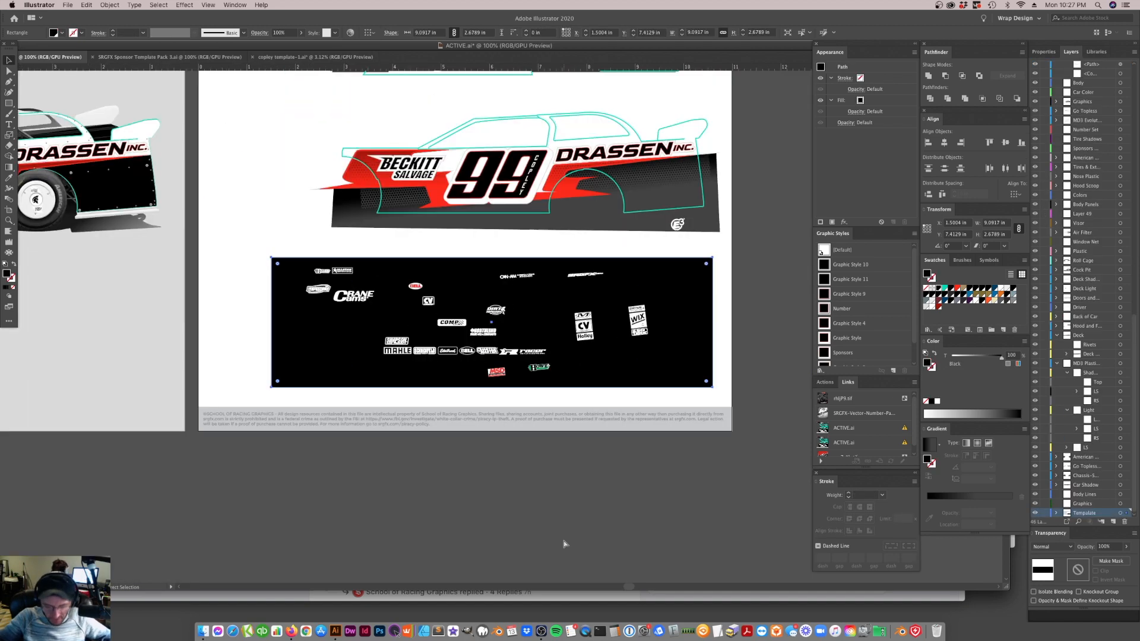
Update the modified linked files and continue the place operation despite the open file's unsaved changes
scroll(593, 281, "up", 5)
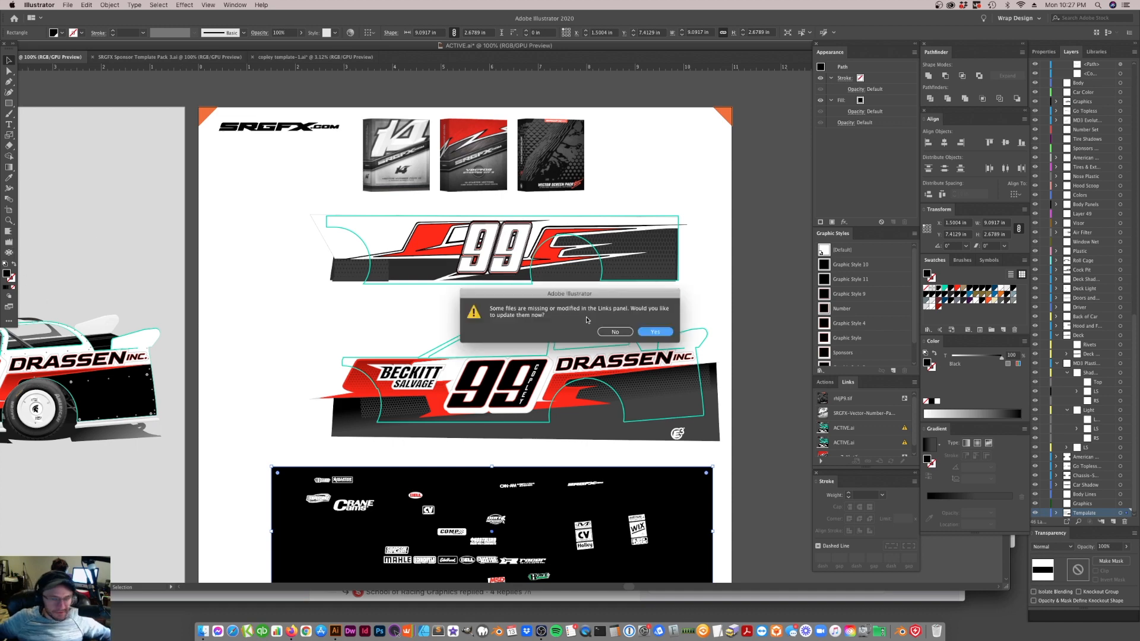
left_click(656, 333)
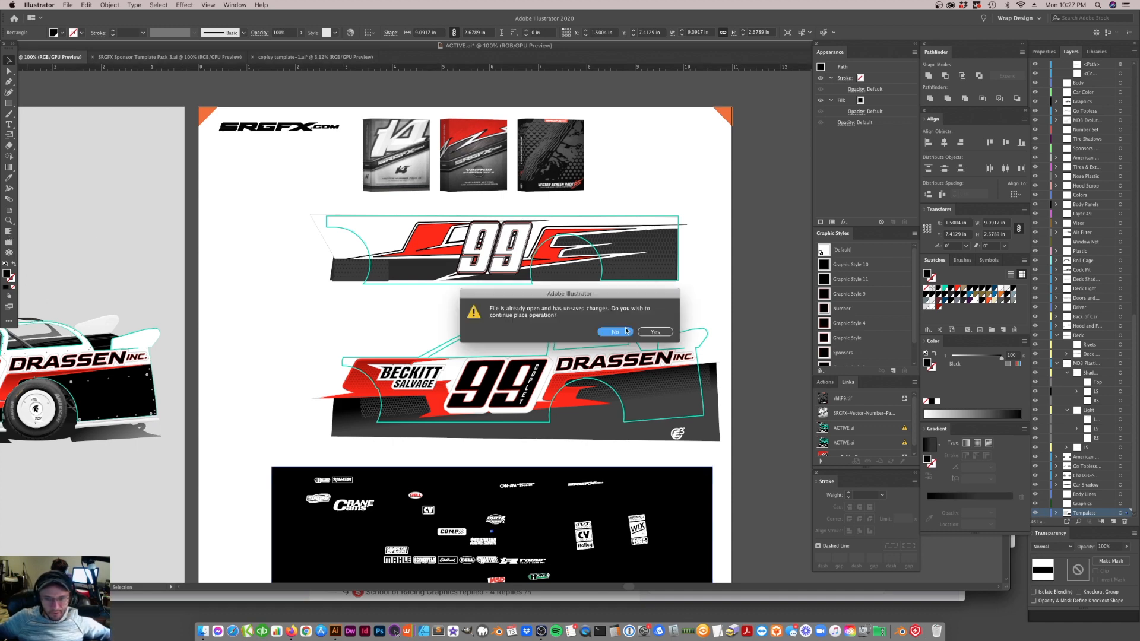
left_click(653, 332)
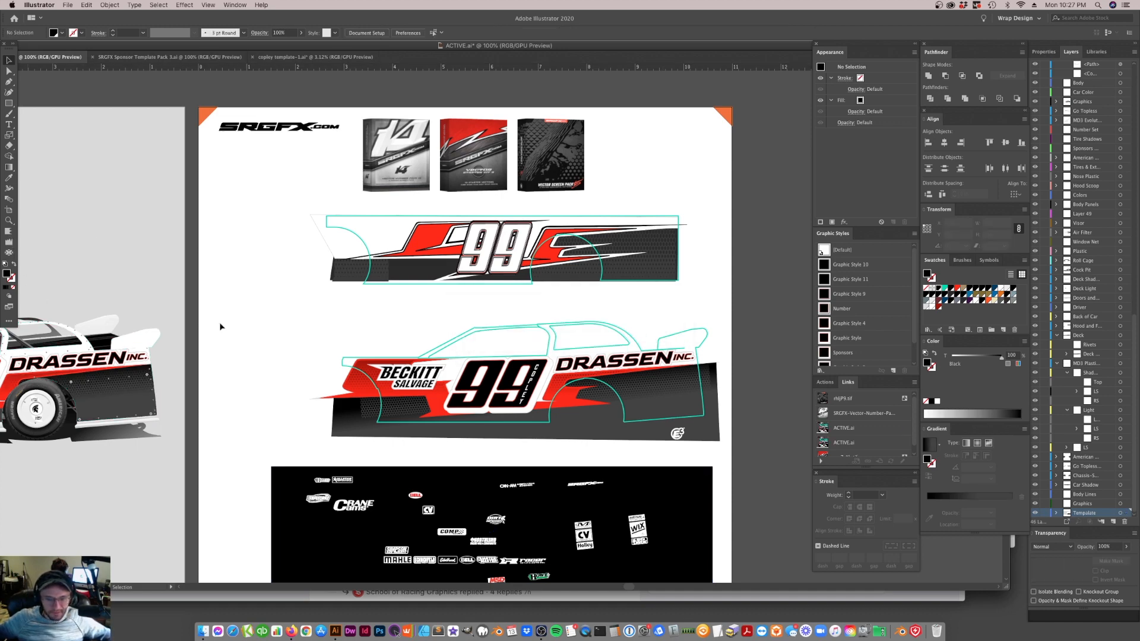
Duplicate the silver outline path behind the red stripe, offsetting the copy slightly down and to the right
left_click(8, 220)
left_click(492, 373)
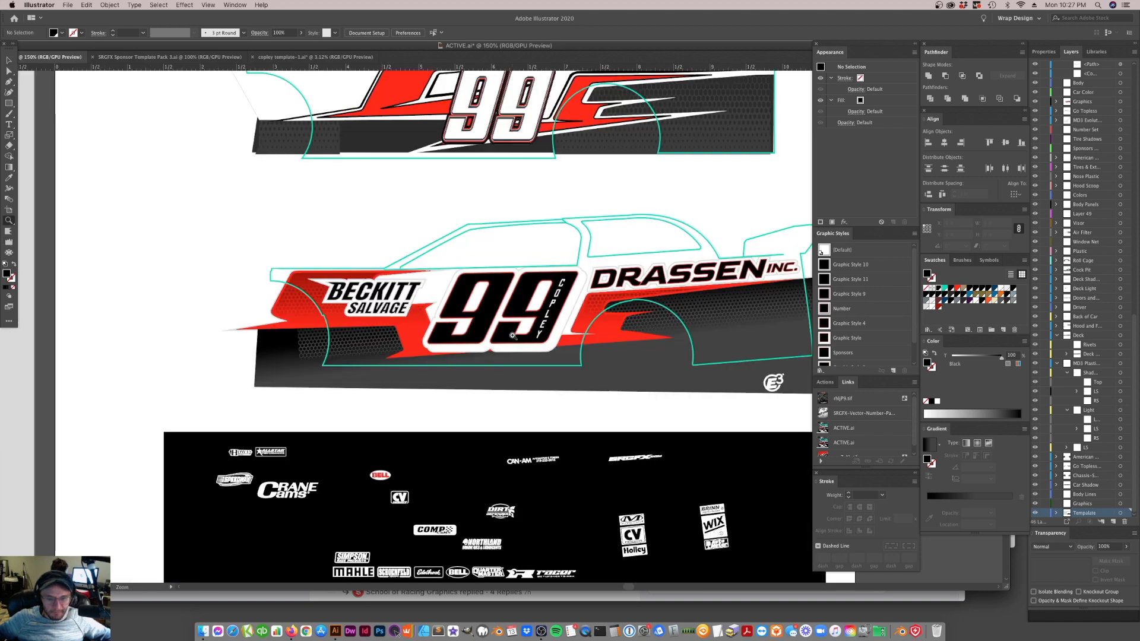
left_click(514, 336)
left_click(9, 62)
left_click(397, 242)
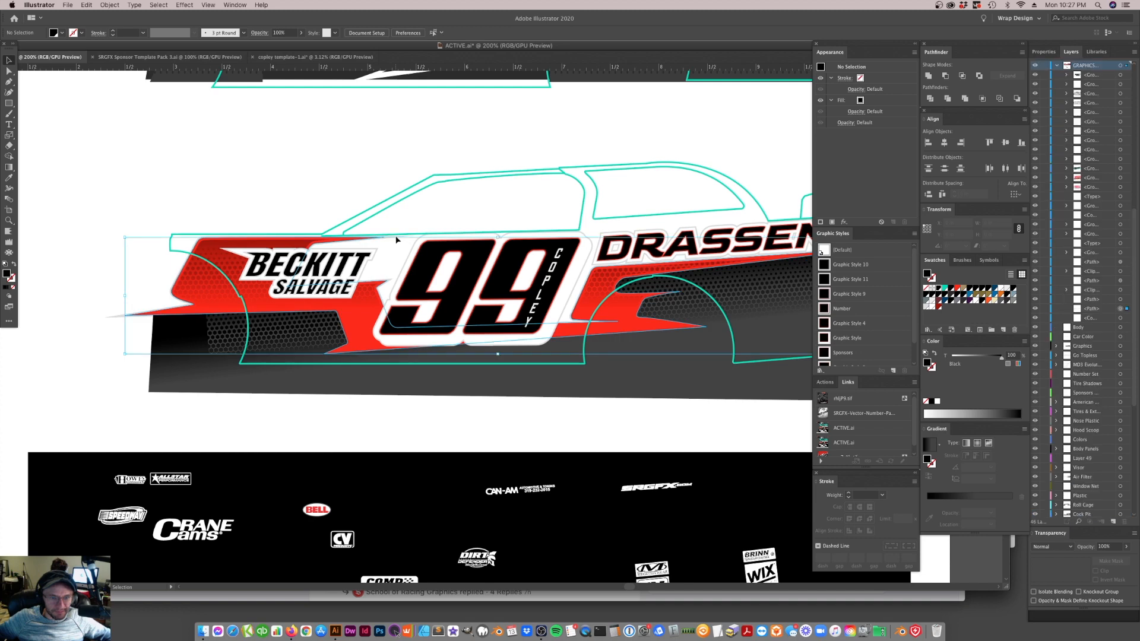
mouse_move(399, 250)
left_mouse_down()
mouse_move(386, 239)
mouse_move(396, 244)
left_mouse_up()
key("v")
key("super+c")
key("super+f")
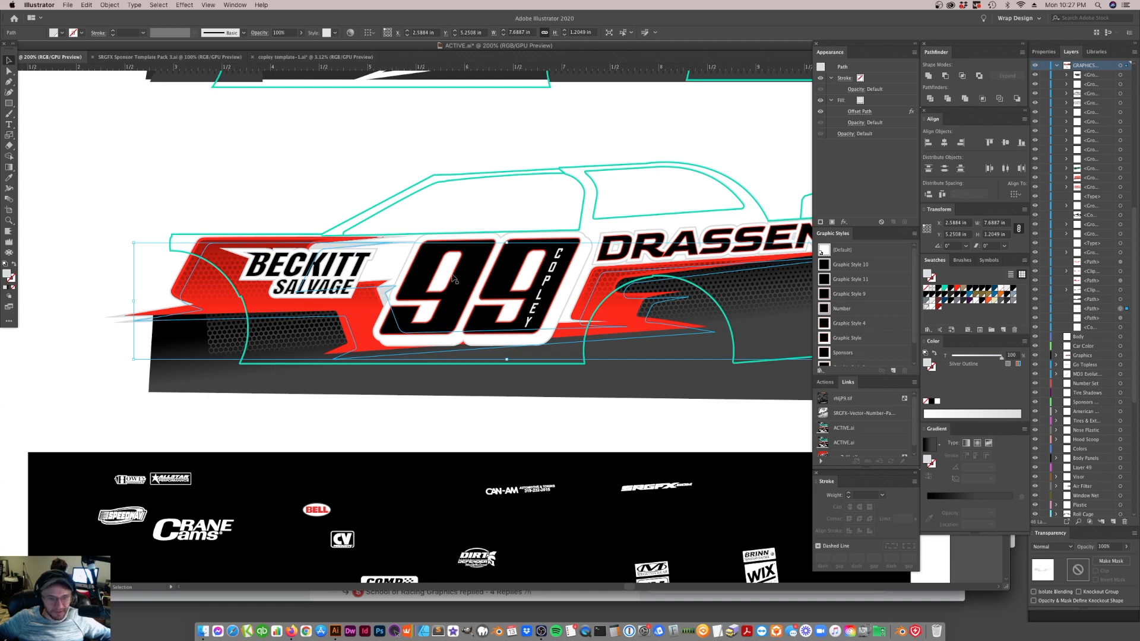
Fill the offset copy of the red stripe's outline path with black
left_click(435, 186)
scroll(562, 281, "up", 2)
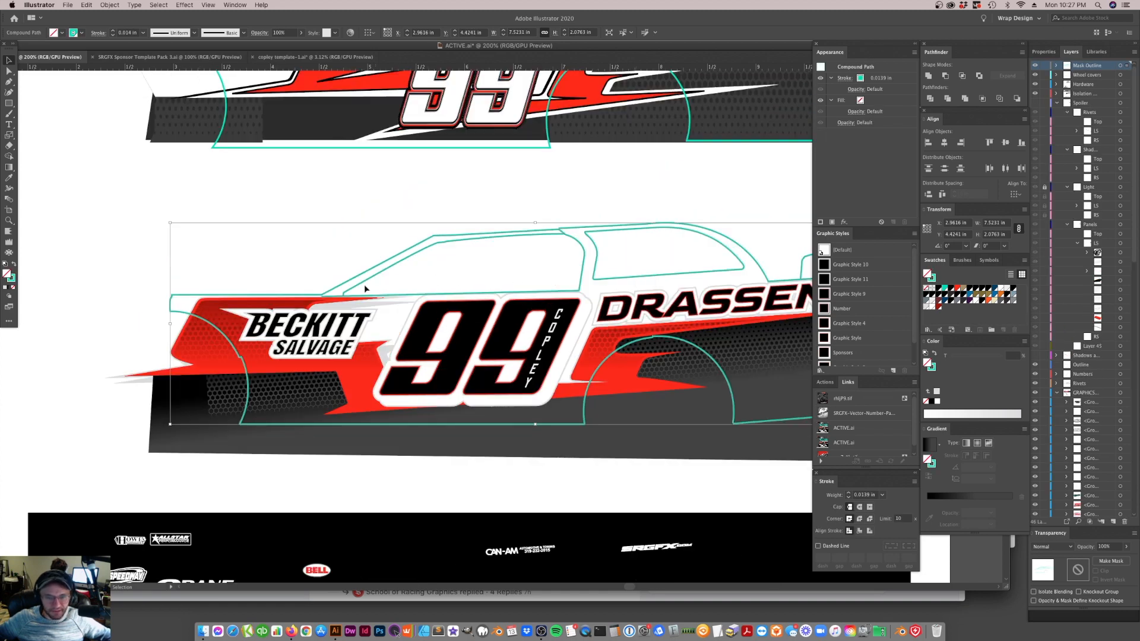
left_click(401, 295)
key("v")
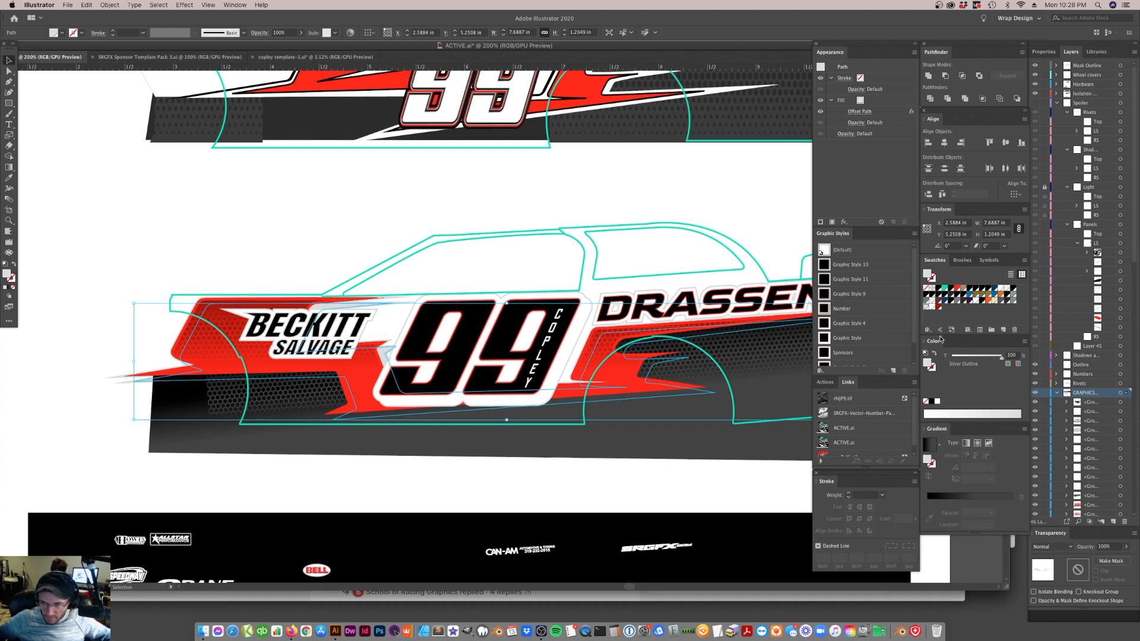
left_click(939, 290)
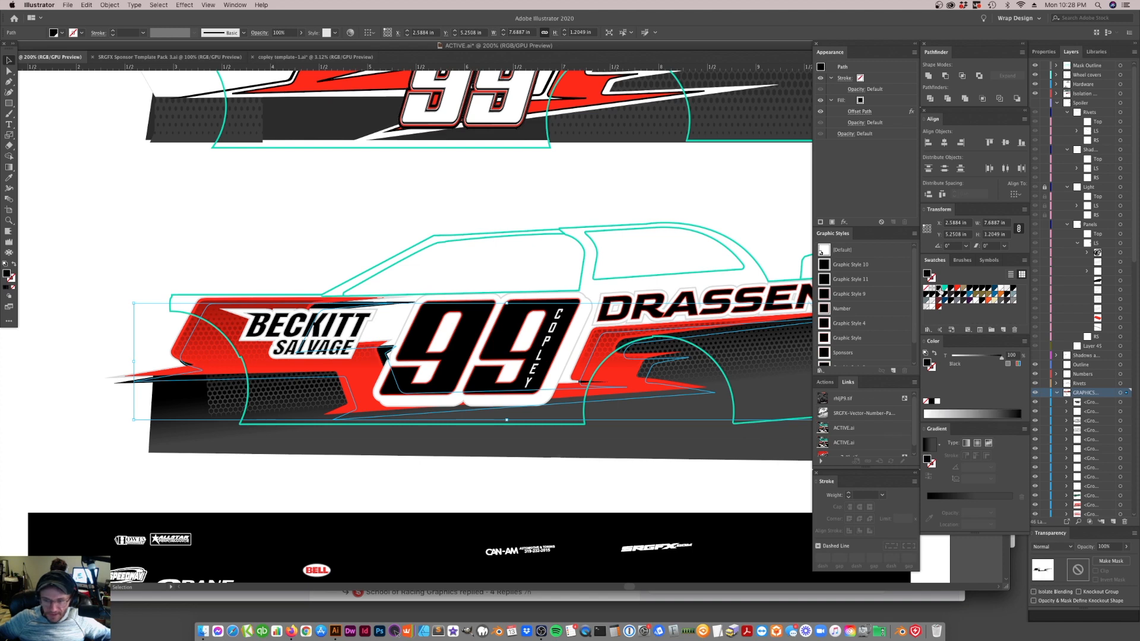
Remove the Offset Path effect from the black copy of the red stripe and lower its opacity to 12%
key("a")
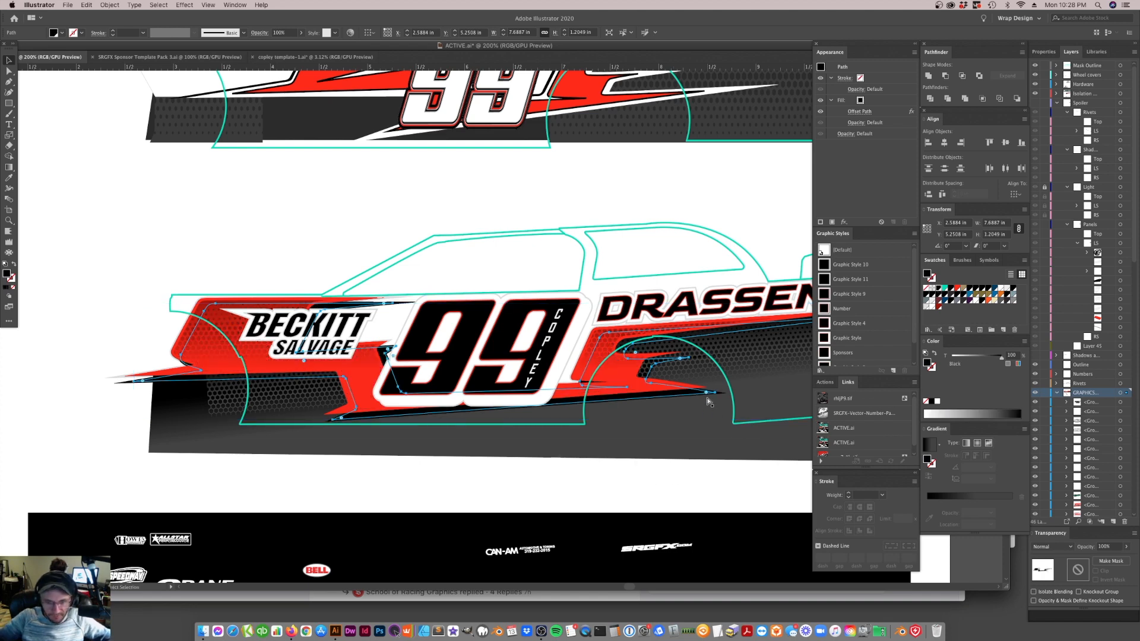
key("v")
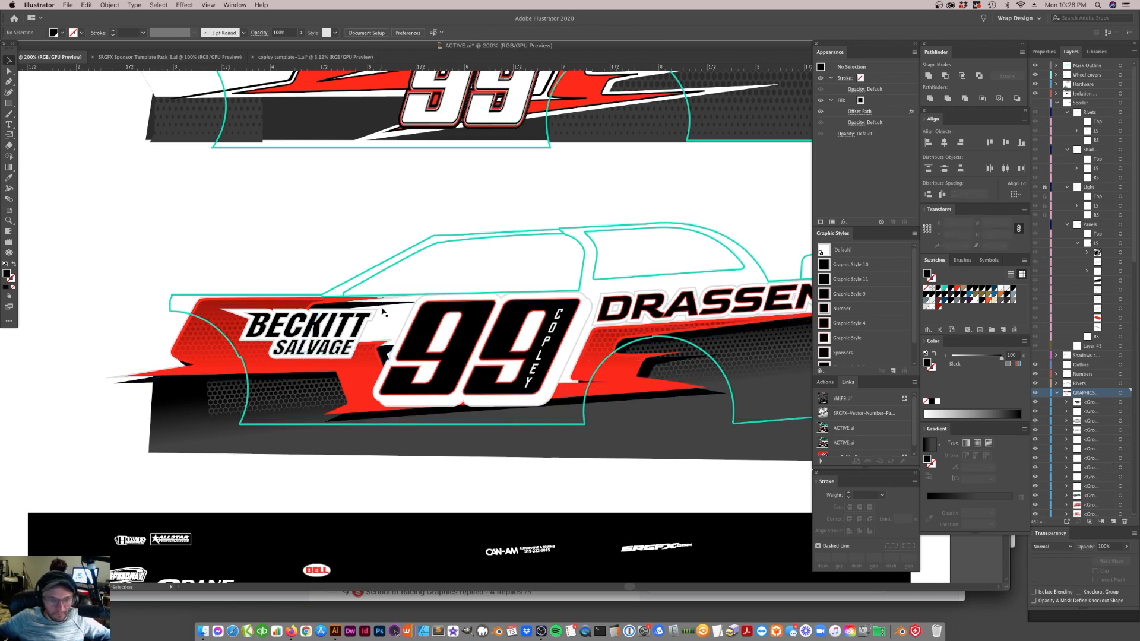
left_click(870, 111)
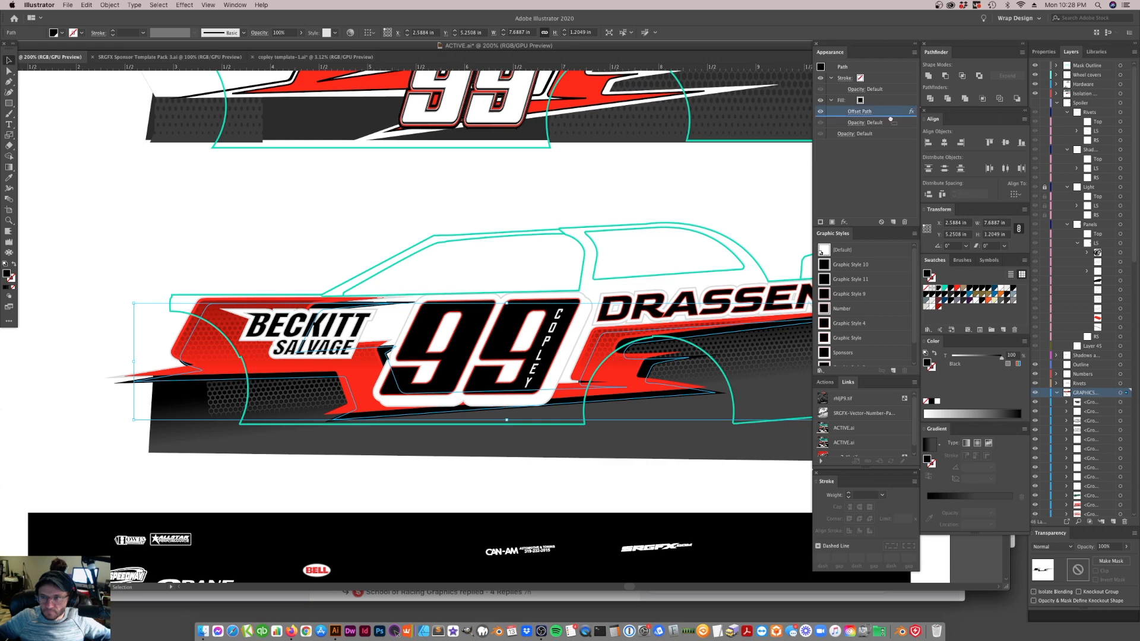
left_click(904, 222)
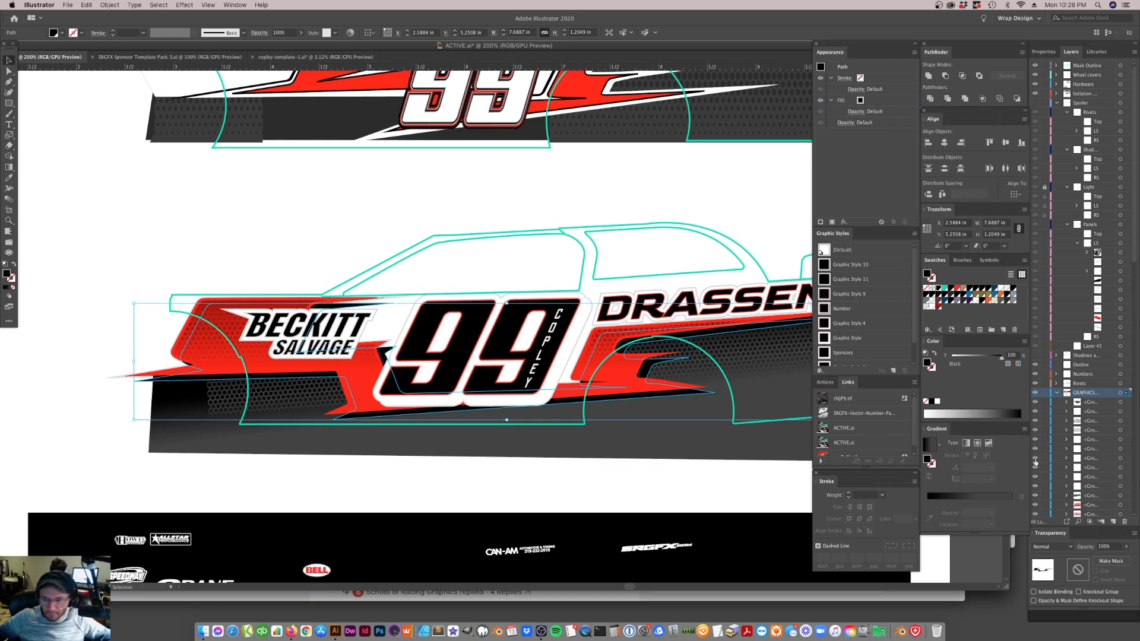
left_click(1122, 550)
left_click_drag(1128, 559, 1097, 559)
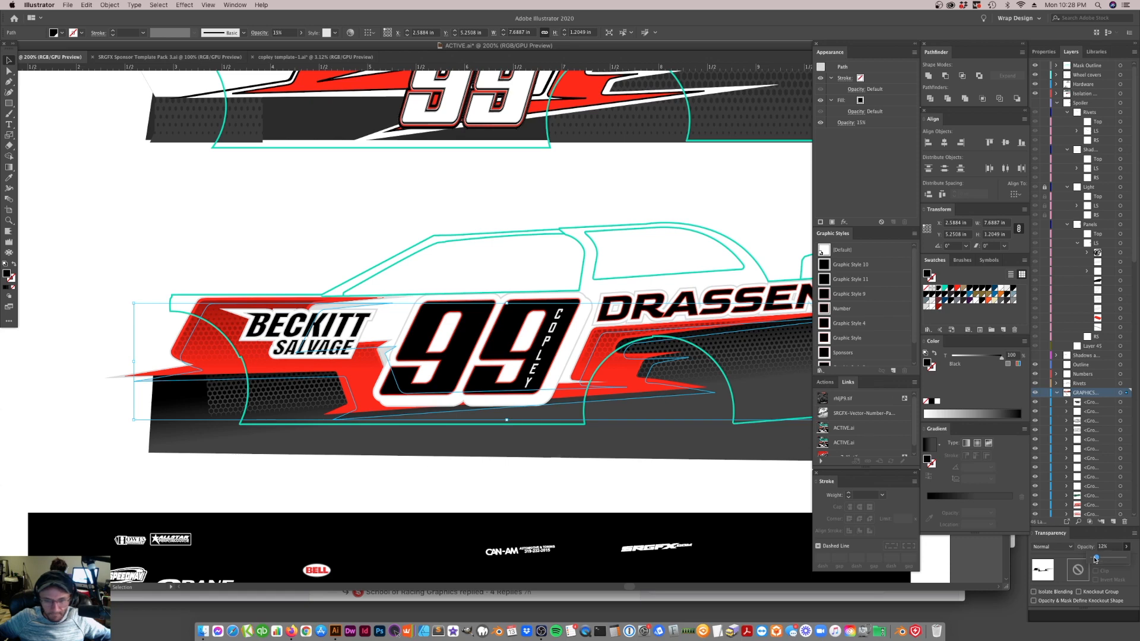
left_click(722, 466)
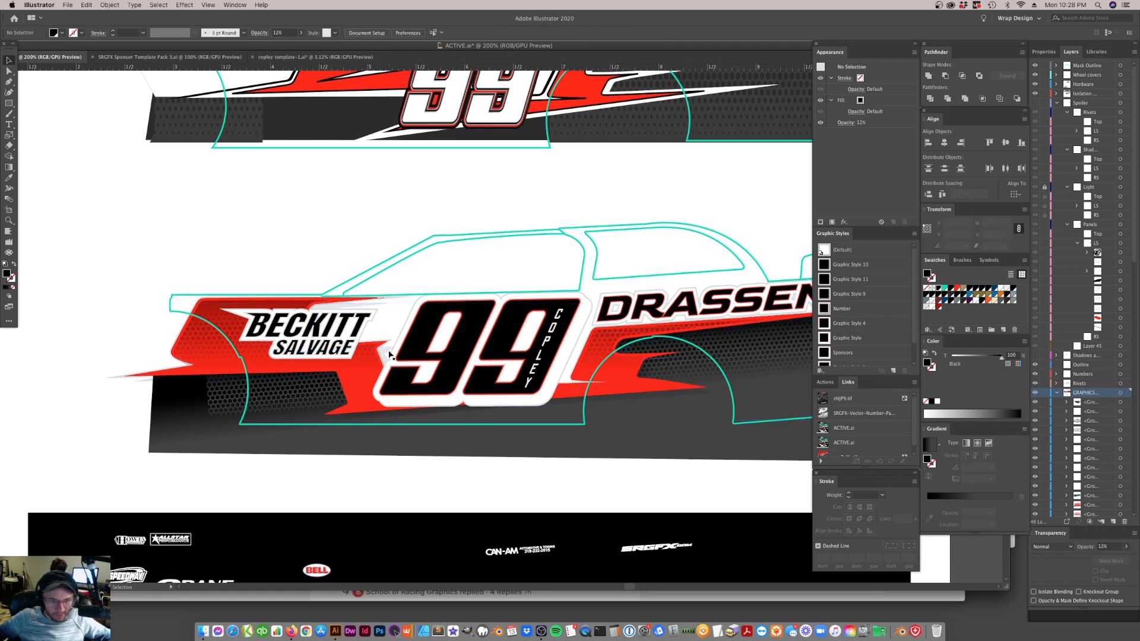
Move the sponsor logo row with the MAHLE logo onto the car's lower side, between the wheel arches
scroll(455, 357, "down", 3)
left_click(540, 311)
scroll(555, 330, "up", 1)
scroll(527, 321, "down", 5)
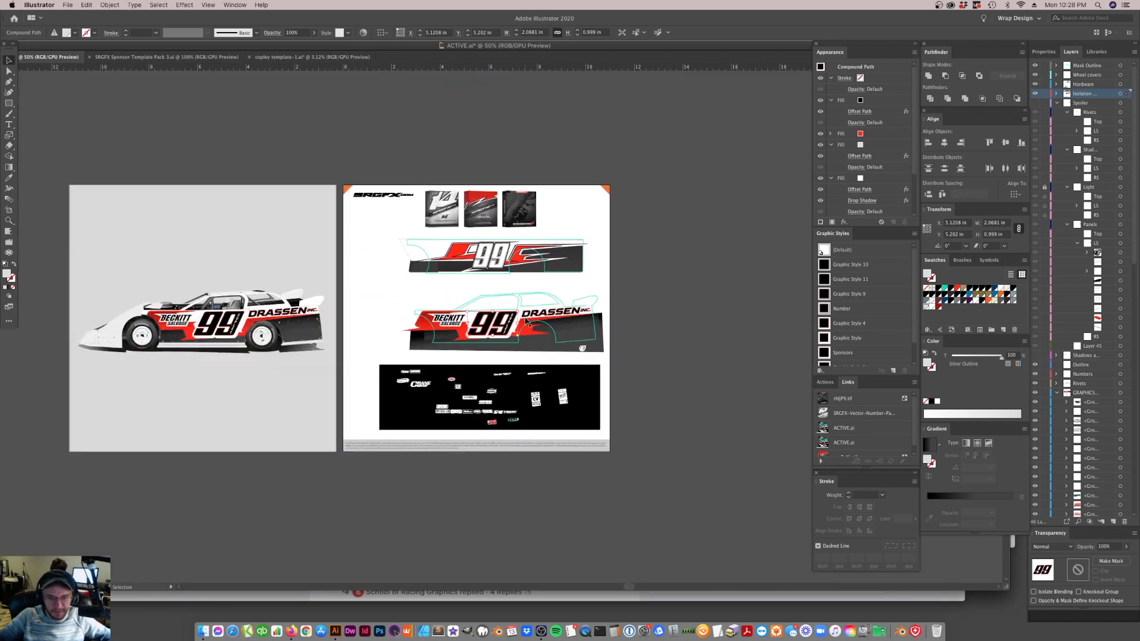
key("super+shift+a")
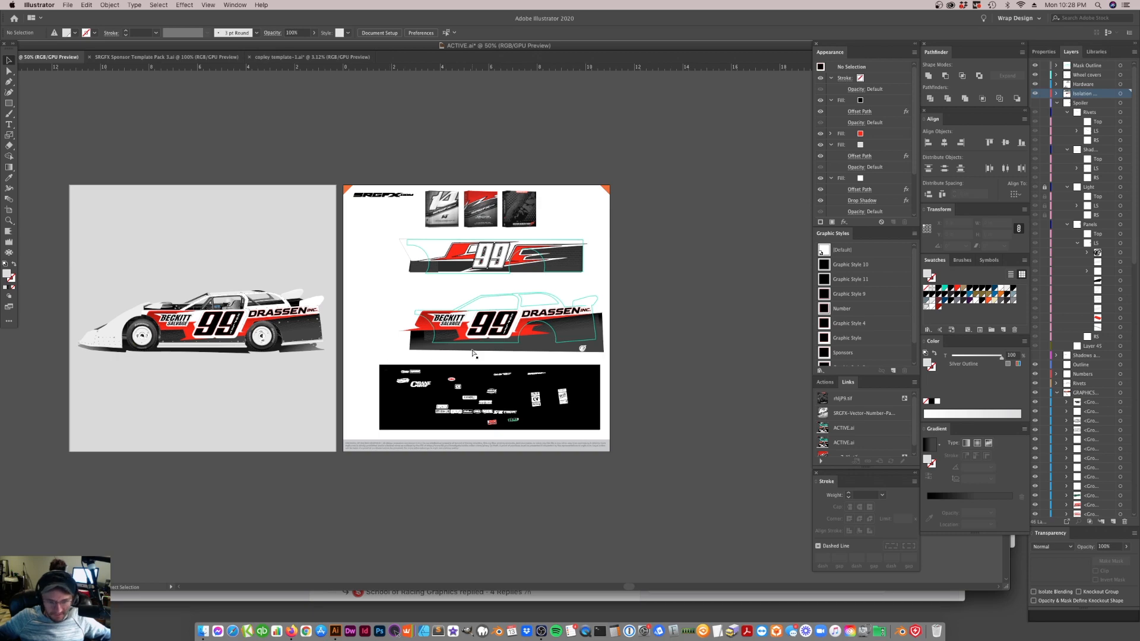
scroll(474, 354, "up", 3)
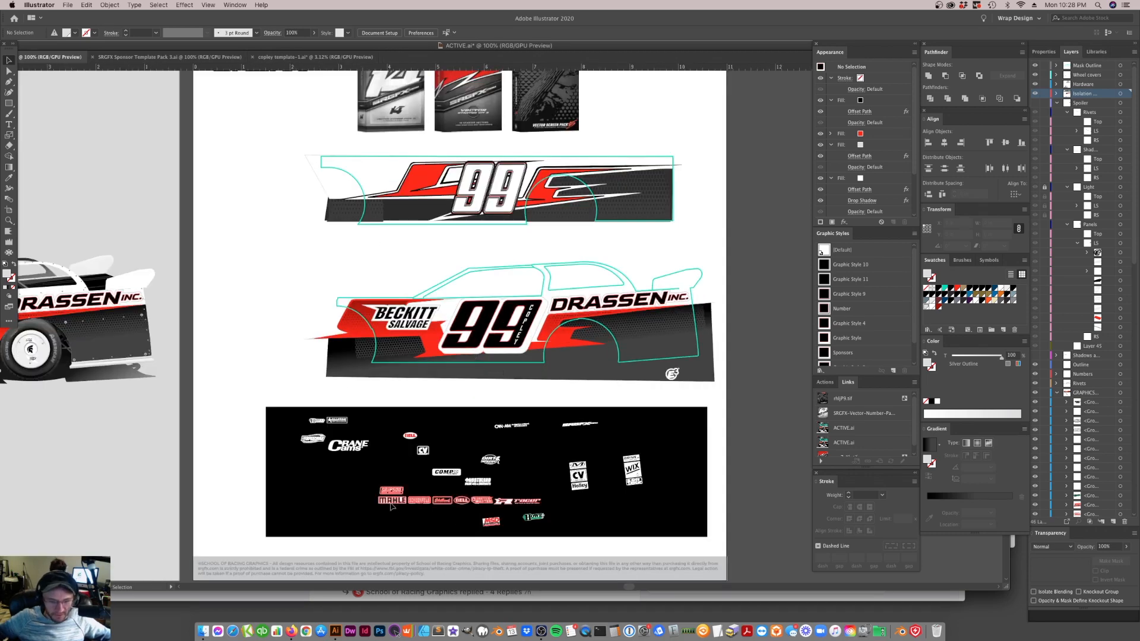
left_click(442, 500)
left_click_drag(445, 479, 443, 360)
left_click(526, 387)
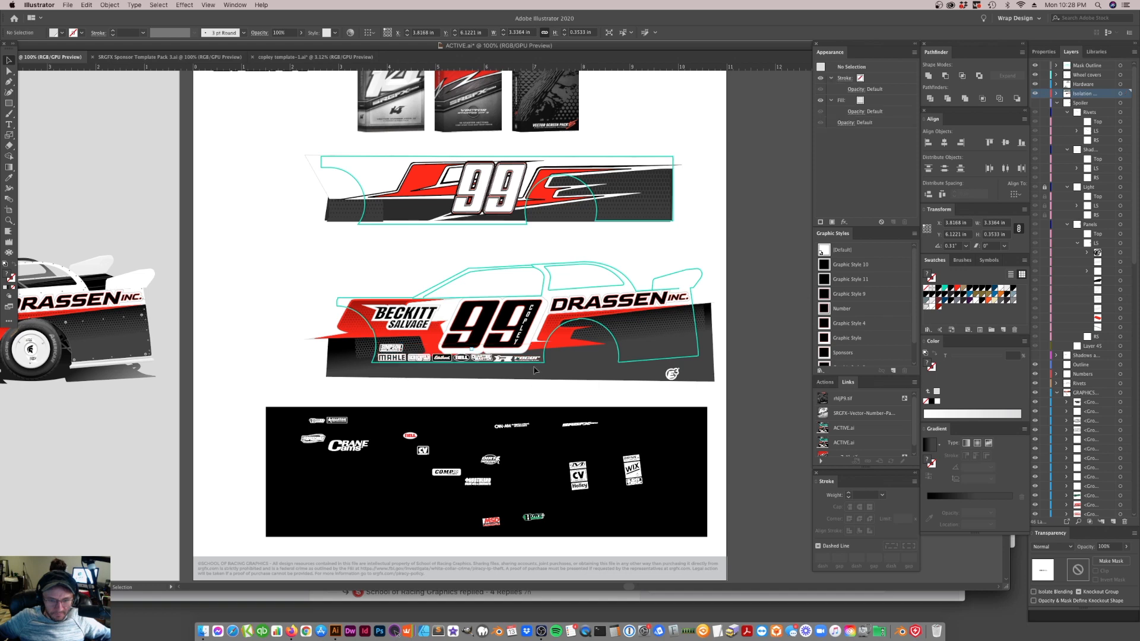
Scale the lower car side's 99 down slightly to about 1.99 in wide, above the sponsor logo row
left_click(493, 348)
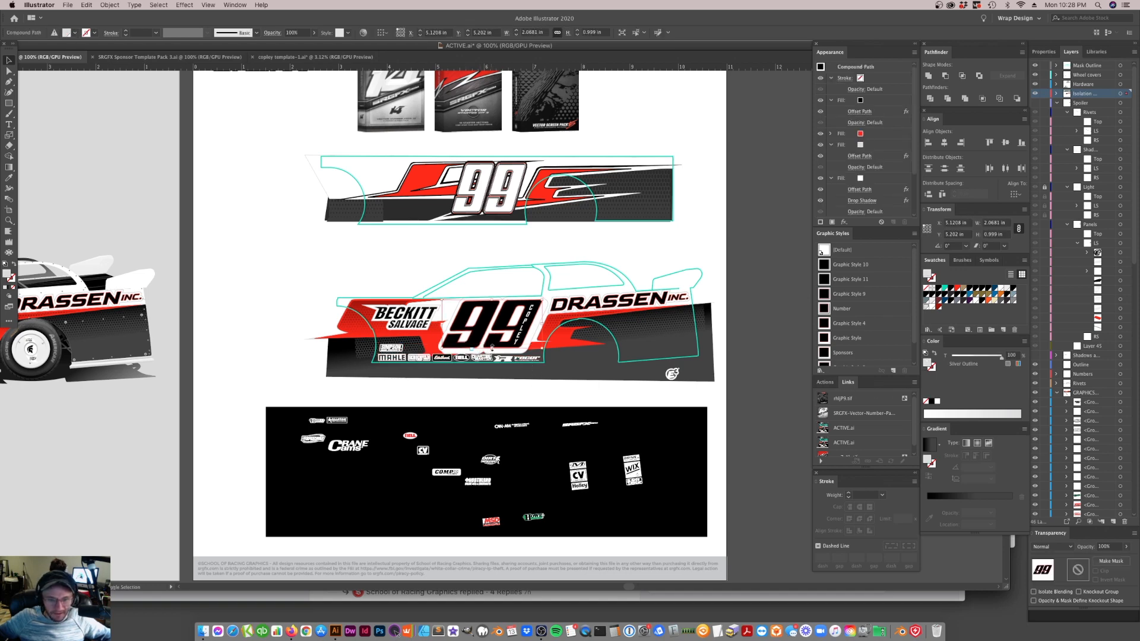
left_click_drag(492, 347, 493, 345)
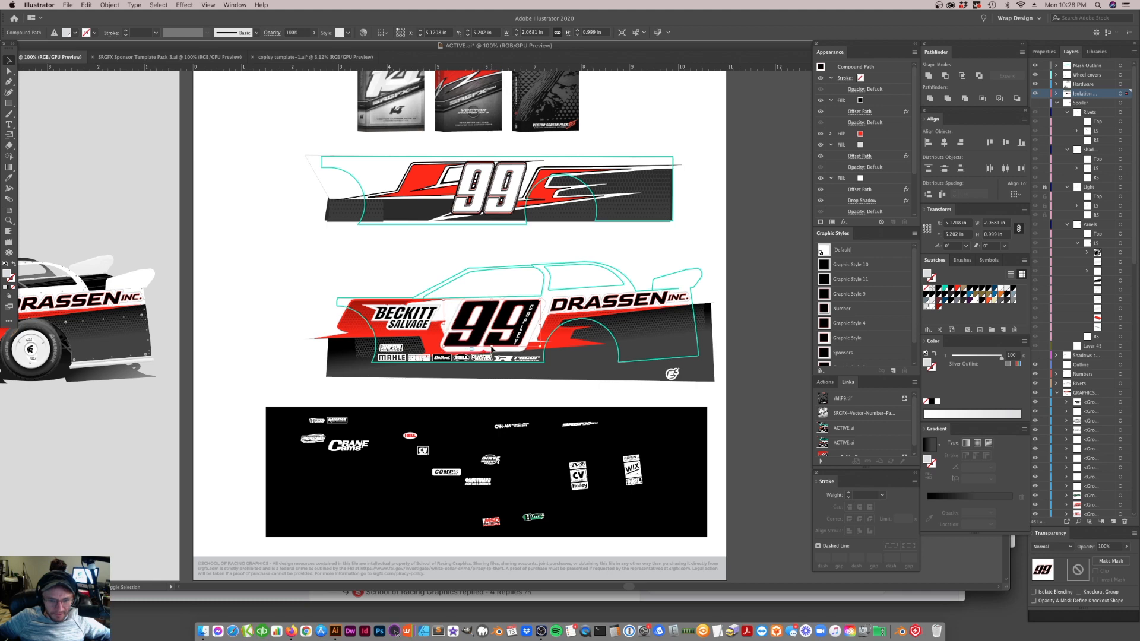
left_click(581, 402)
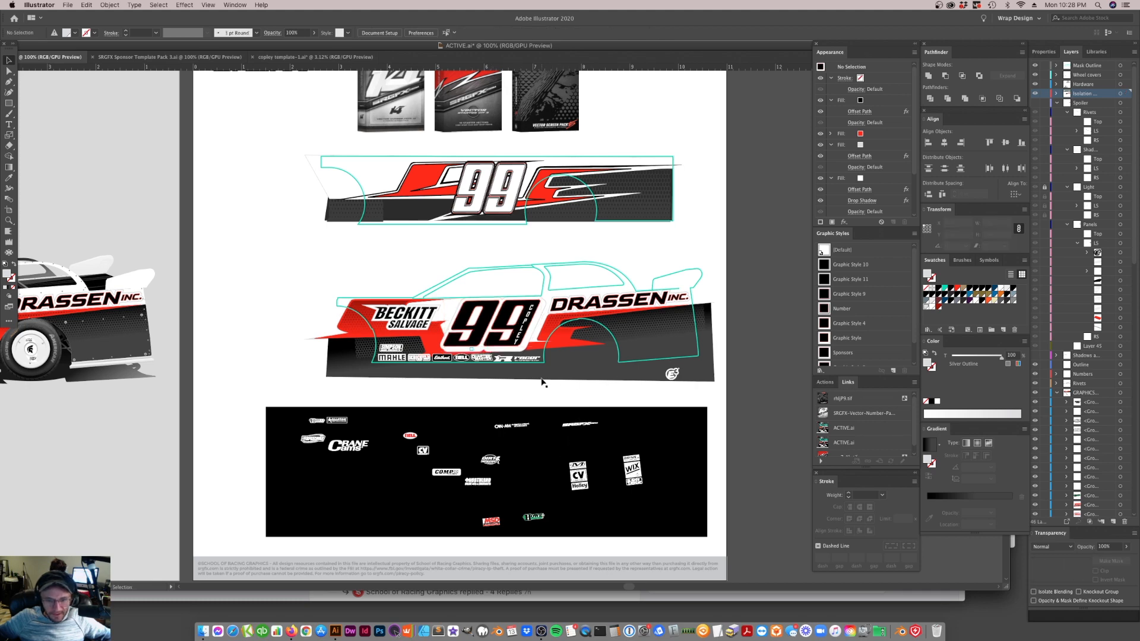
left_click(586, 483)
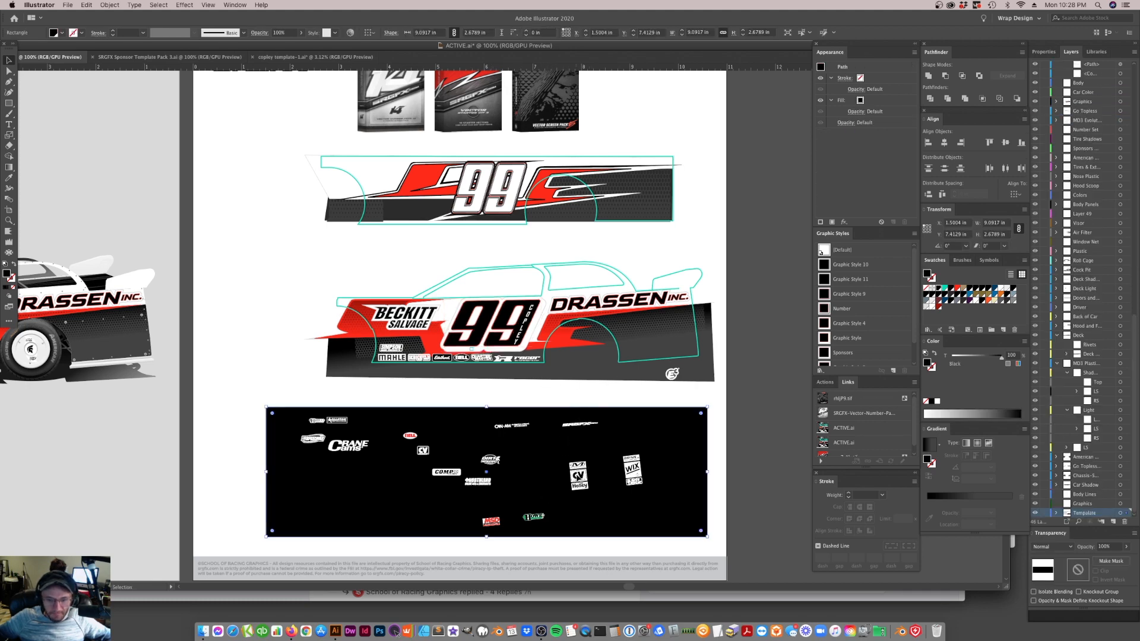
left_click_drag(637, 552, 626, 571)
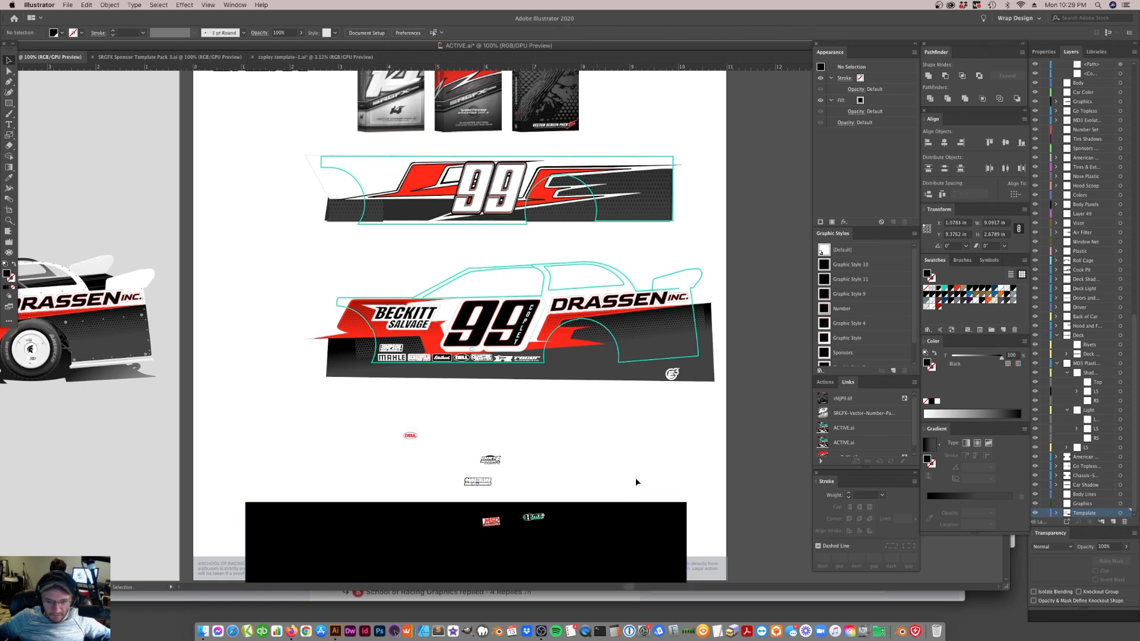
key("super+z")
key("v")
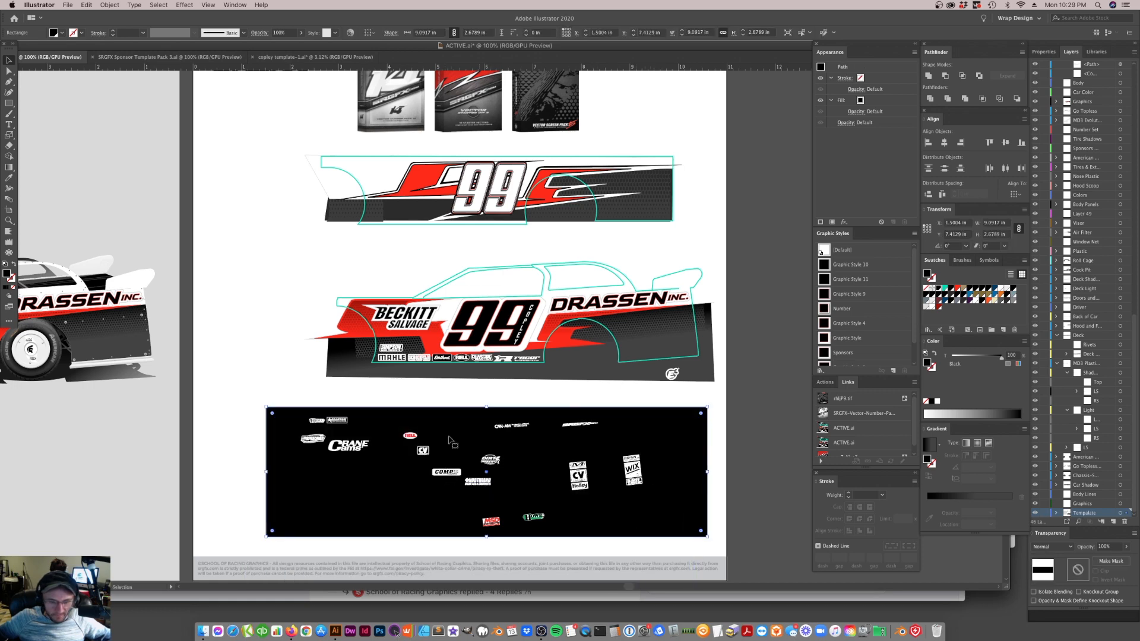
Move the CV logo above the lower sponsor row and the Dirt Defender logo onto the rear quarter panel
key("super+h")
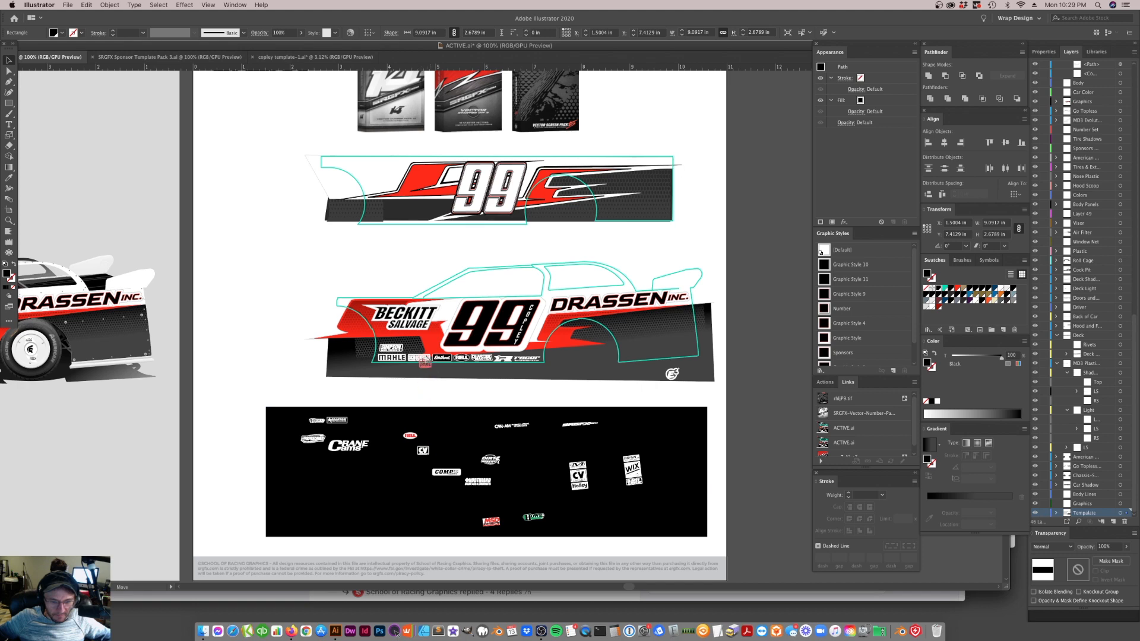
left_click(417, 350)
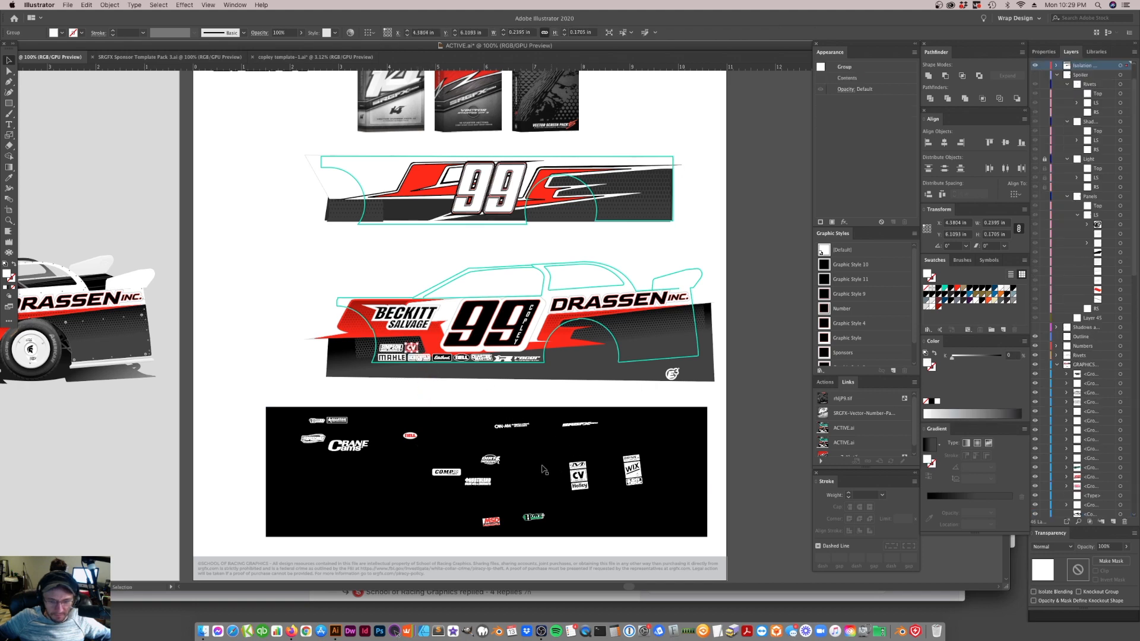
left_click_drag(493, 455, 658, 339)
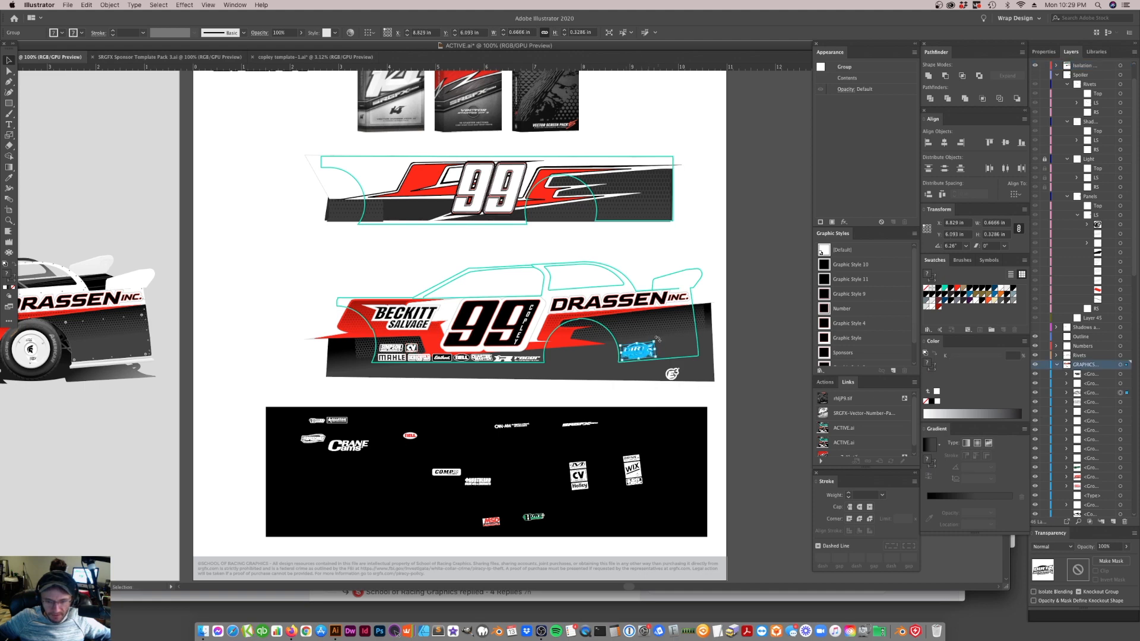
left_click(716, 389)
Move the SRGFX logo above the DRASSEN lettering at a slight tilt and fill it with black
left_click_drag(576, 317, 591, 290)
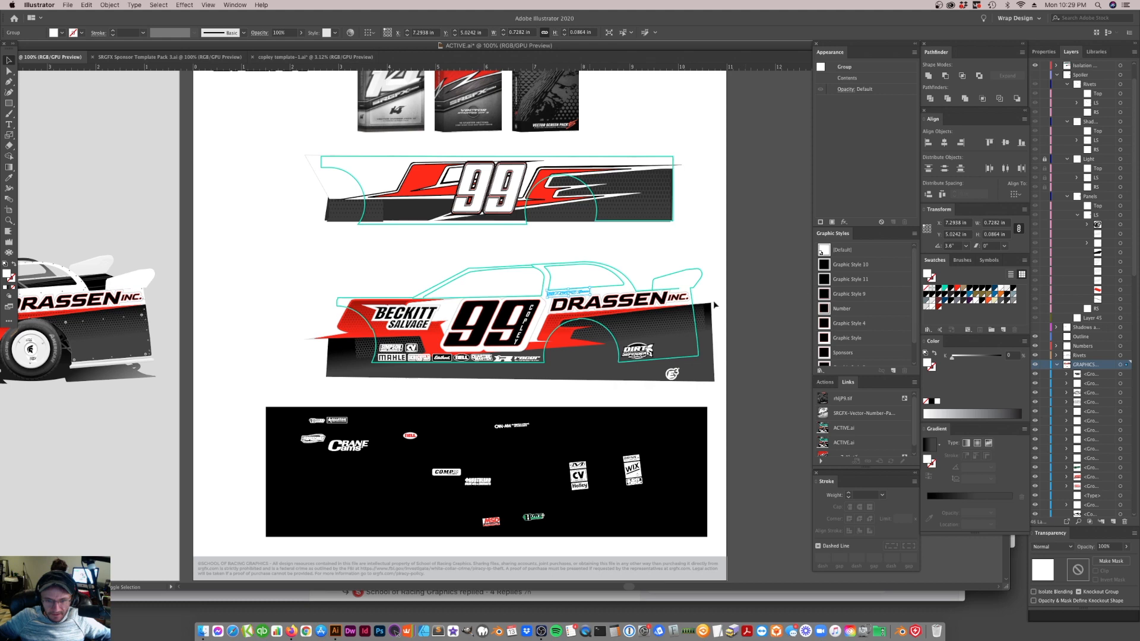
left_click(938, 289)
left_click(763, 356)
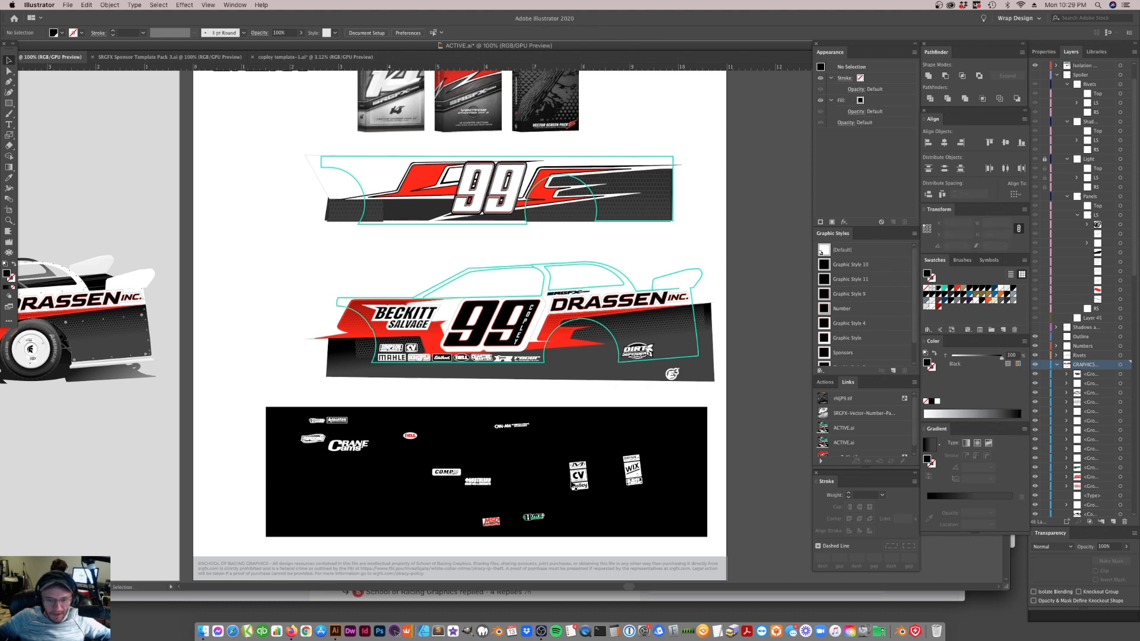
Try the Crane Cams logo on the front and rear of the car side and delete it
left_click(579, 476)
left_click(351, 450)
left_click_drag(349, 440, 350, 350)
key("super+z")
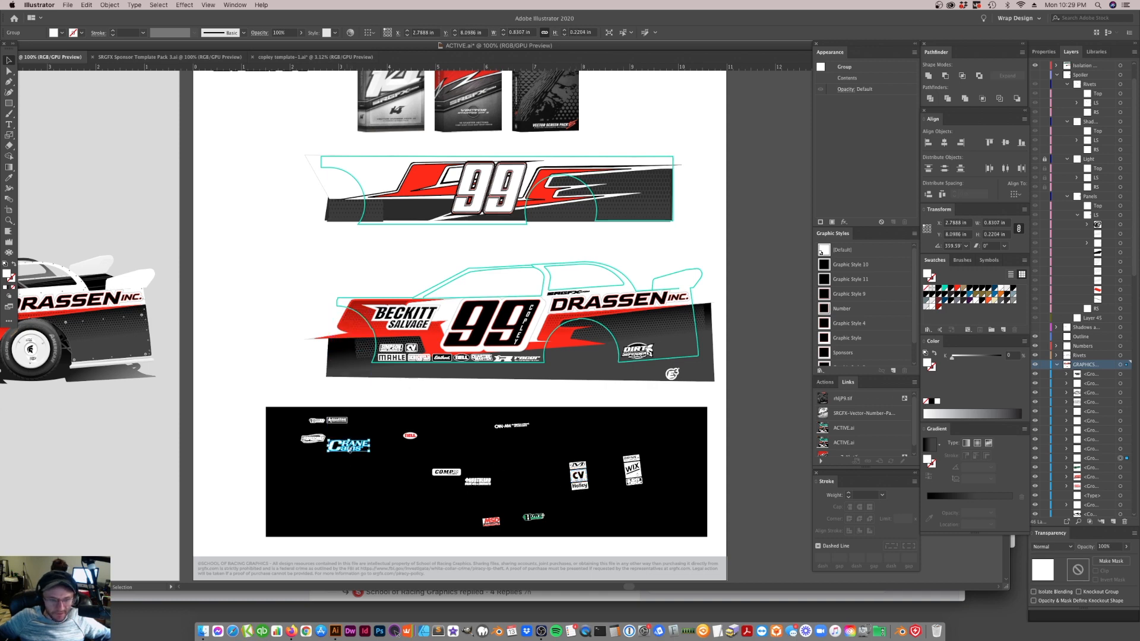
left_click_drag(355, 453, 652, 336)
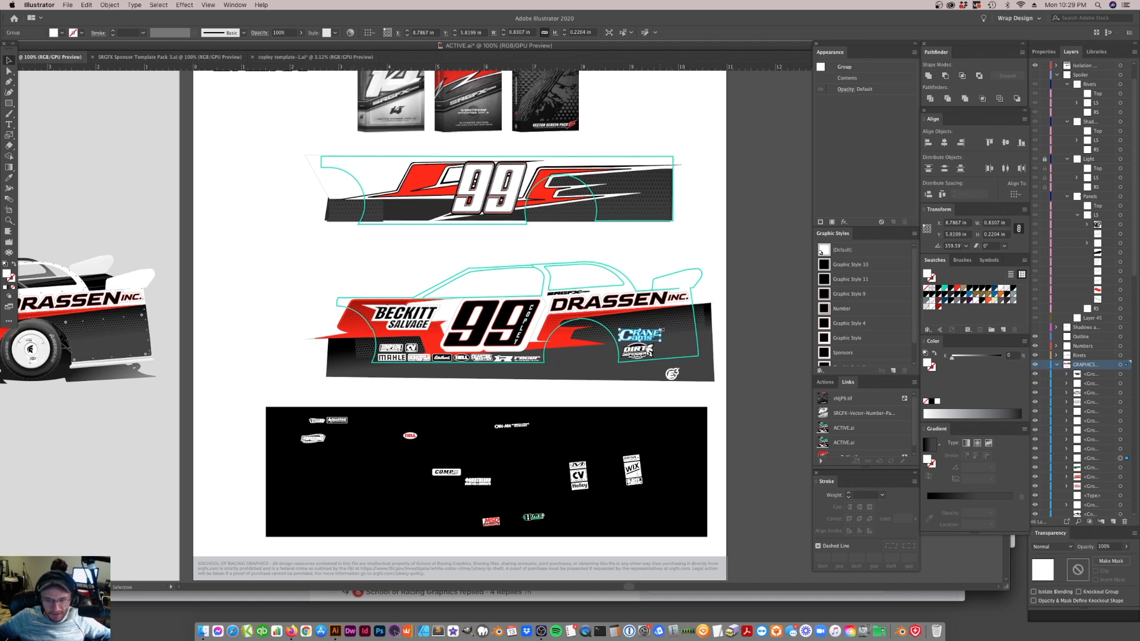
key("Delete")
Enlarge the Dirt Defender logo to about 1.27 in wide and tilt it to fit the upper rear quarter panel
mouse_move(643, 348)
left_mouse_down()
mouse_move(660, 329)
mouse_move(657, 351)
left_mouse_up()
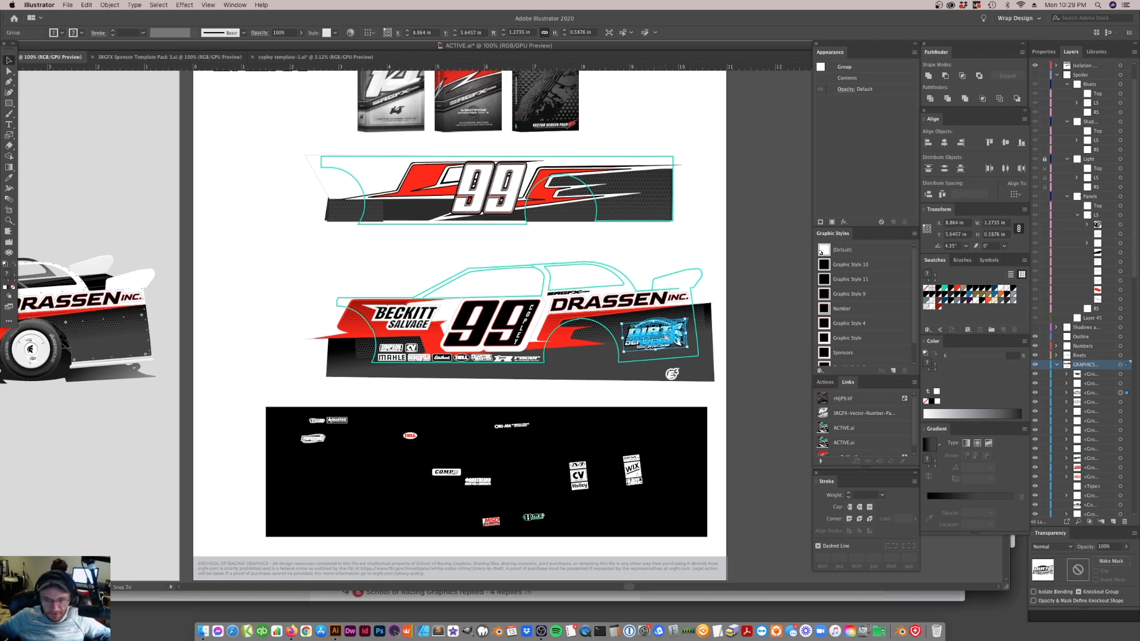
left_click_drag(687, 316, 662, 336)
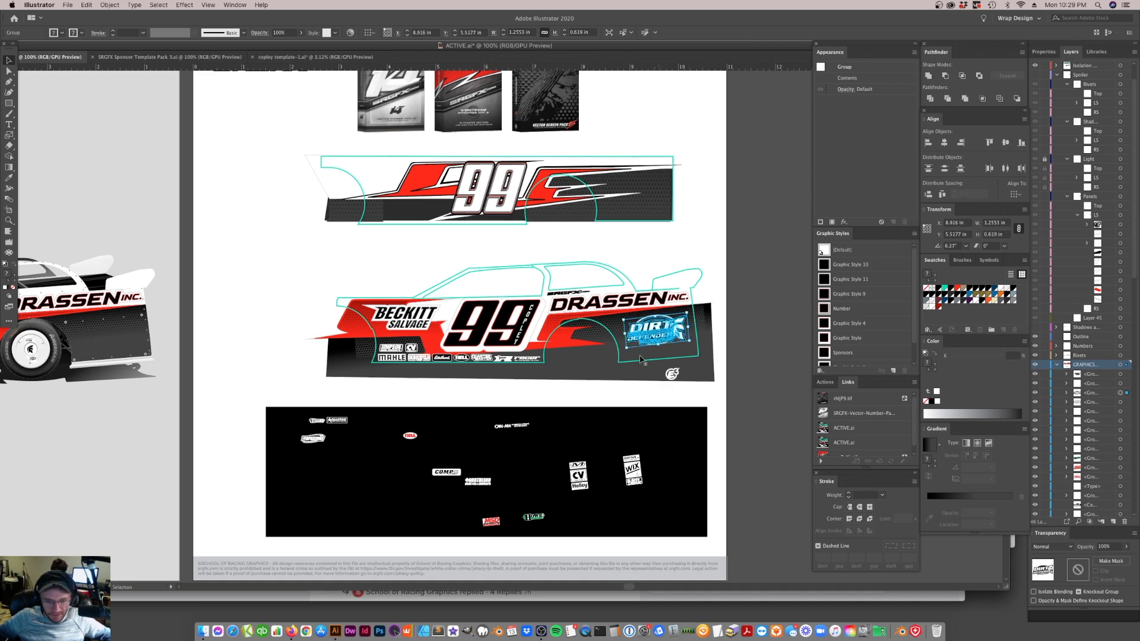
left_click_drag(695, 340, 655, 334)
left_click(623, 382)
left_click(655, 331)
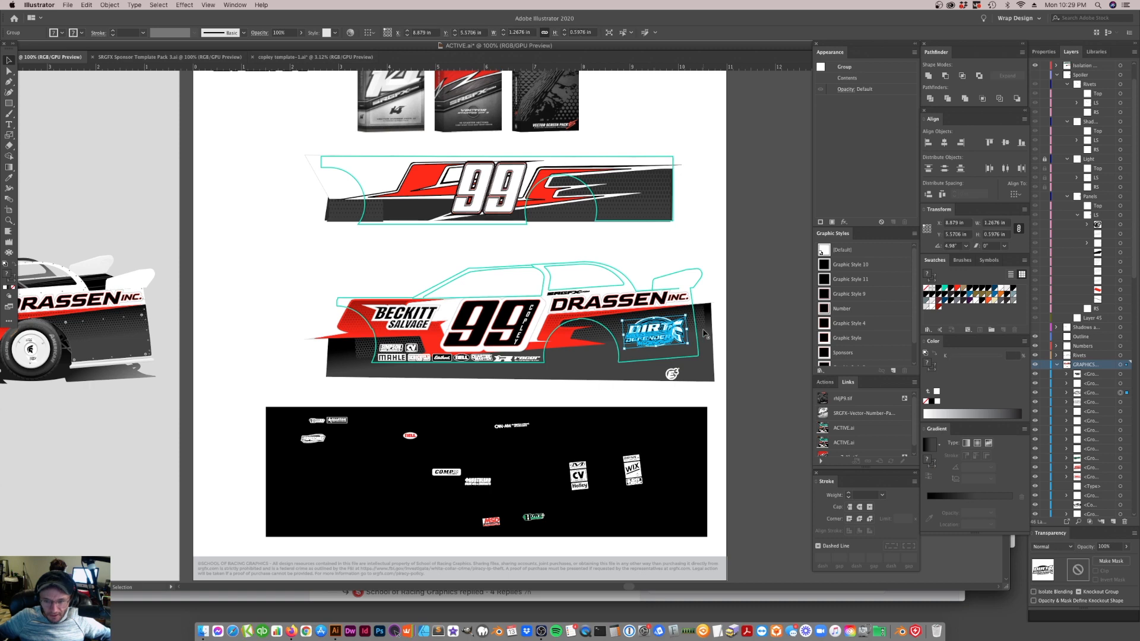
key("Up")
key("Up")
key("Up")
key("Up")
key("Up")
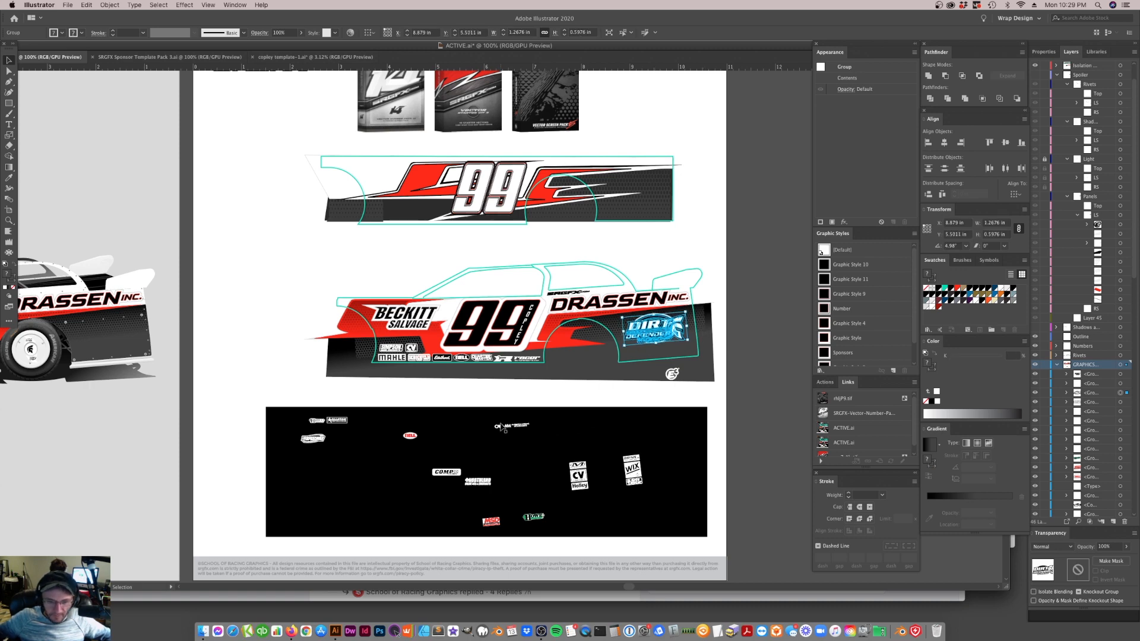
Place the CAN-AM logo below the Dirt Defender logo, tilted along the lower panel edge and about 1.35 in wide
left_click(522, 427)
left_click_drag(522, 428, 691, 345)
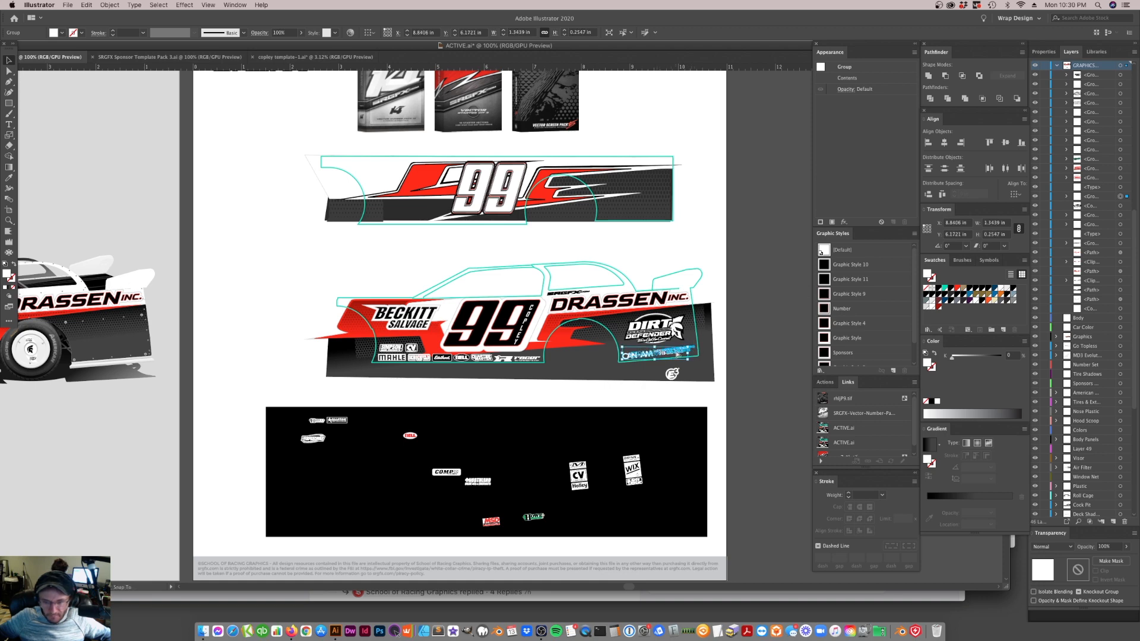
left_click_drag(701, 342, 676, 354)
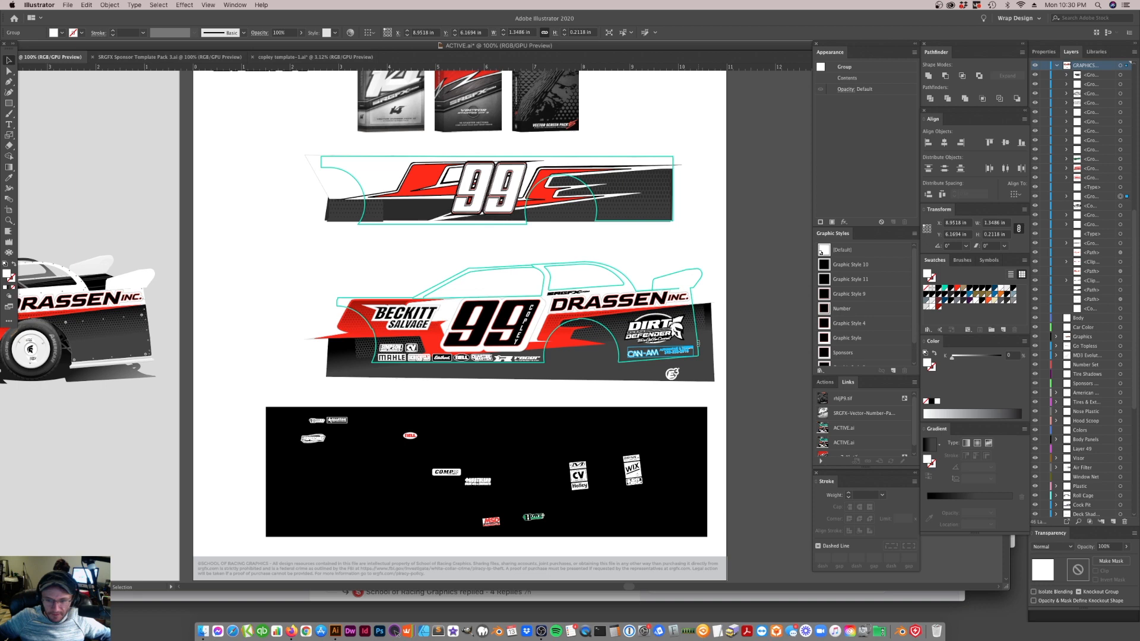
left_click(720, 376)
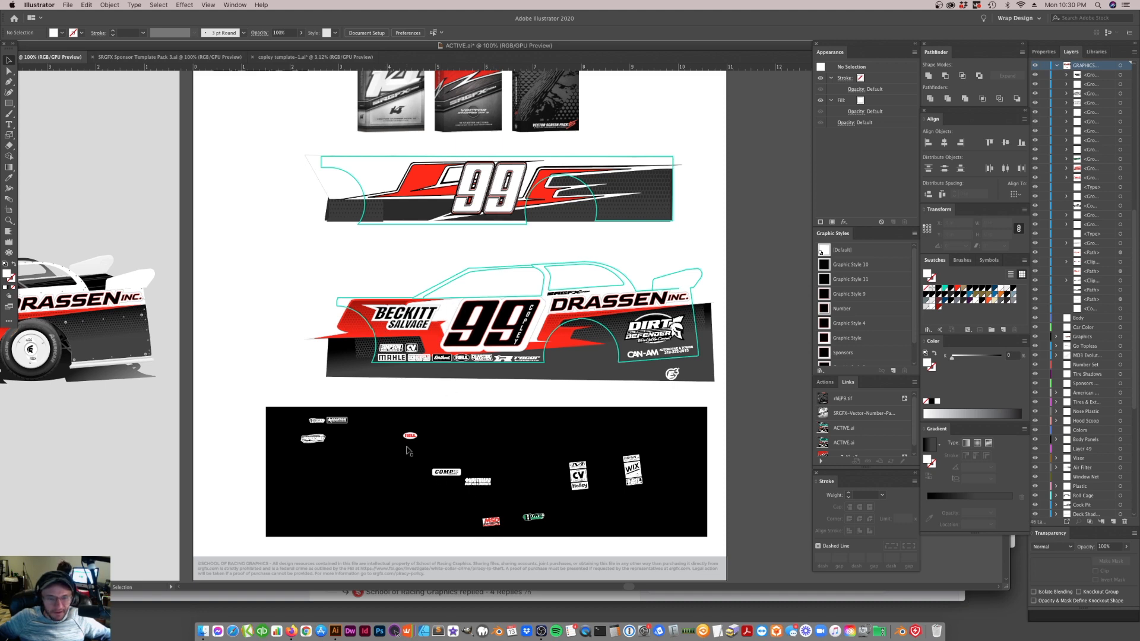
Place the red Bell logo between the Beckitt Salvage lettering and the upper part of the 99
left_click_drag(411, 438, 447, 305)
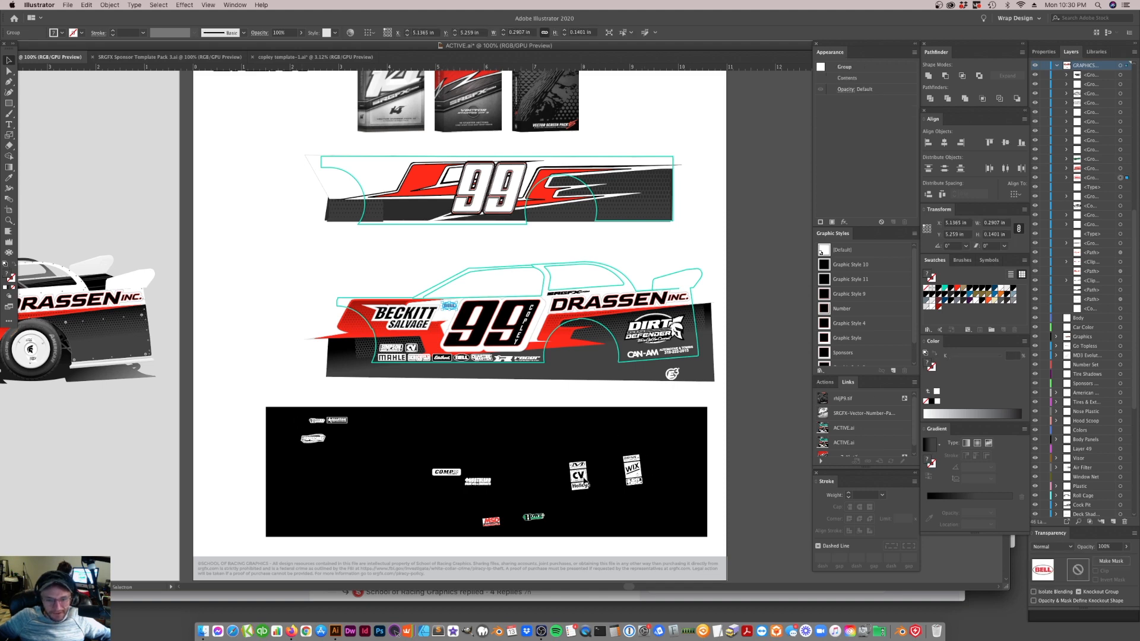
left_click(473, 326)
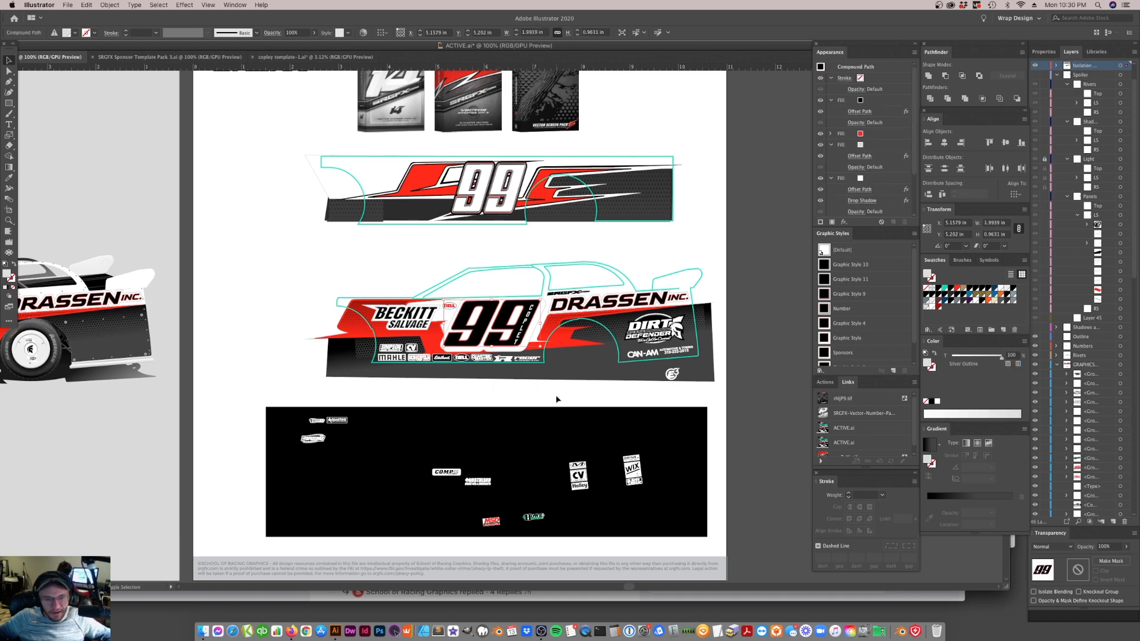
scroll(557, 399, "left", 10)
scroll(561, 398, "left", 10)
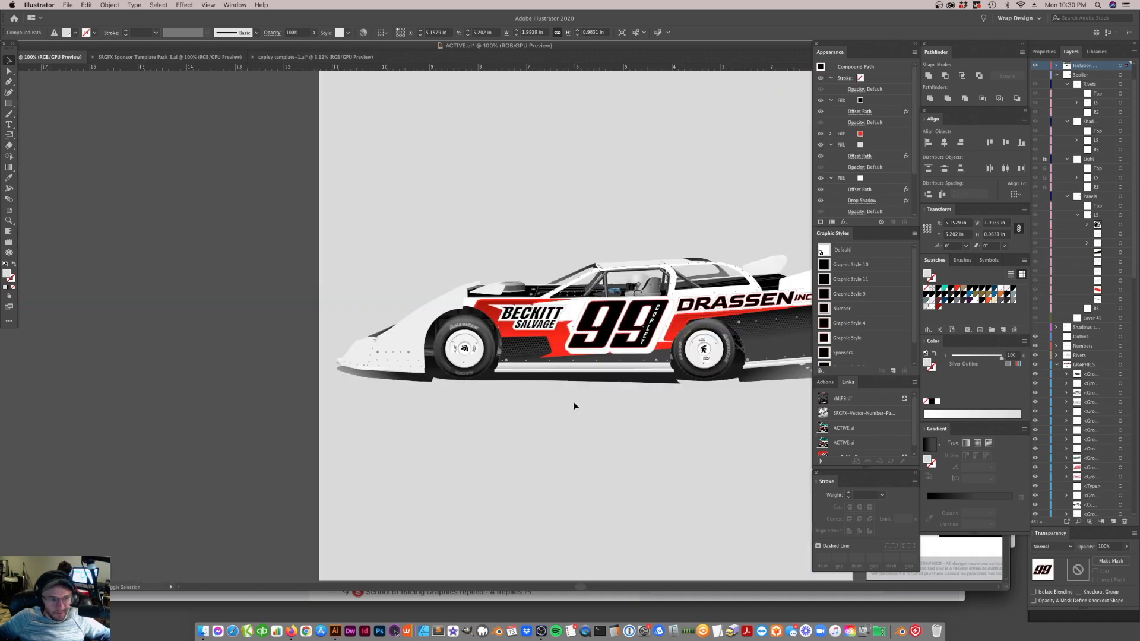
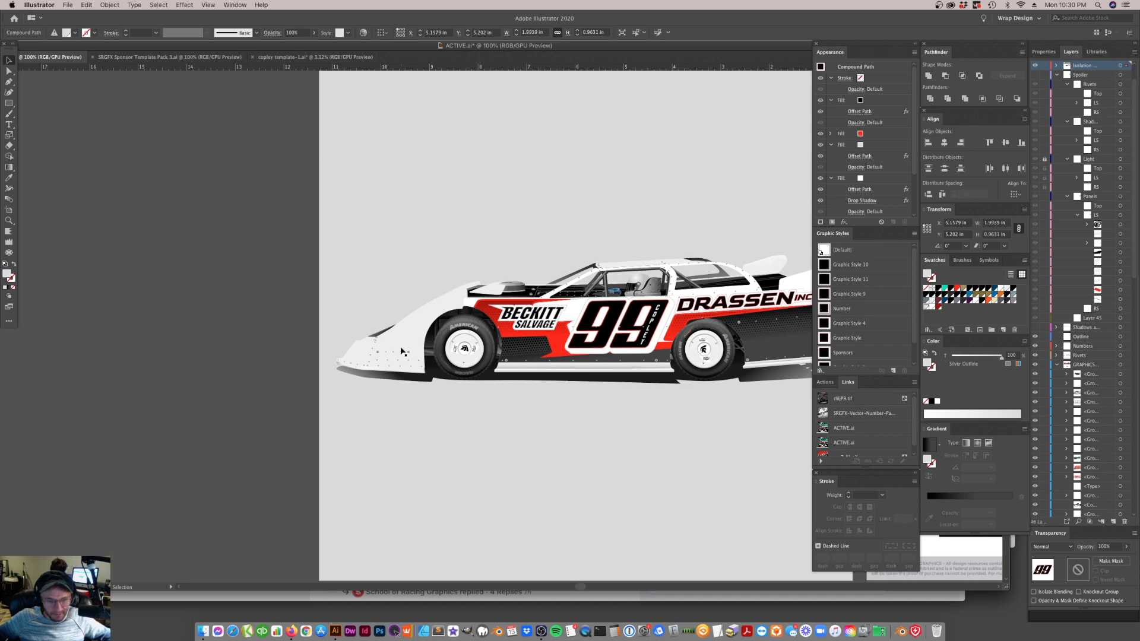
Group the red stripe and black panel of the lower side design and place a copy over the mockup car's front fender
scroll(557, 342, "right", 5)
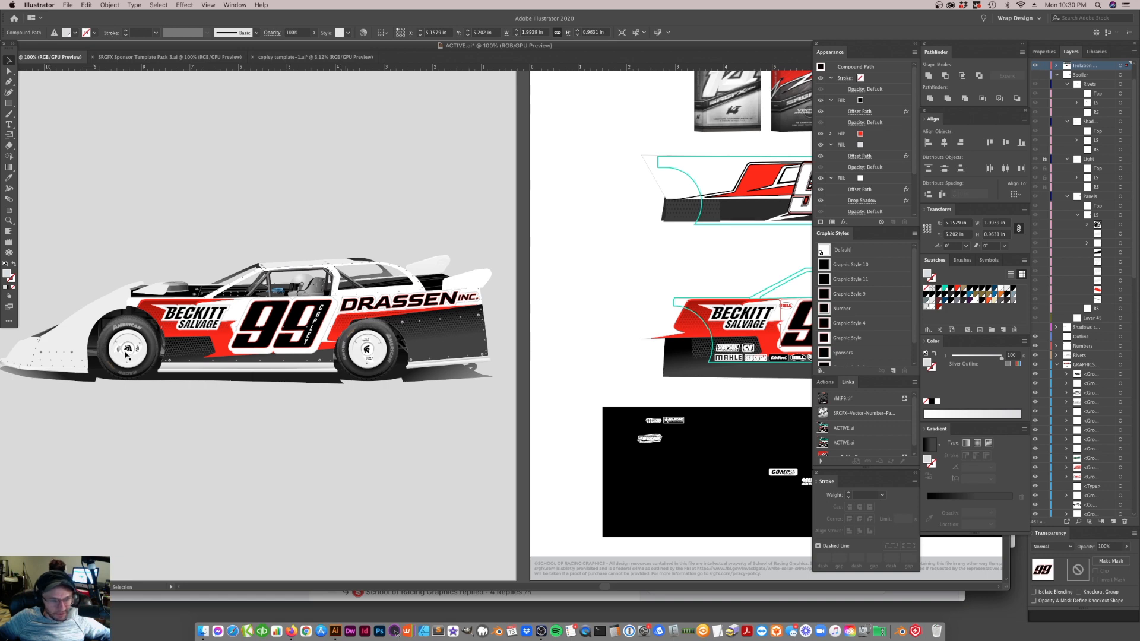
scroll(536, 350, "right", 5)
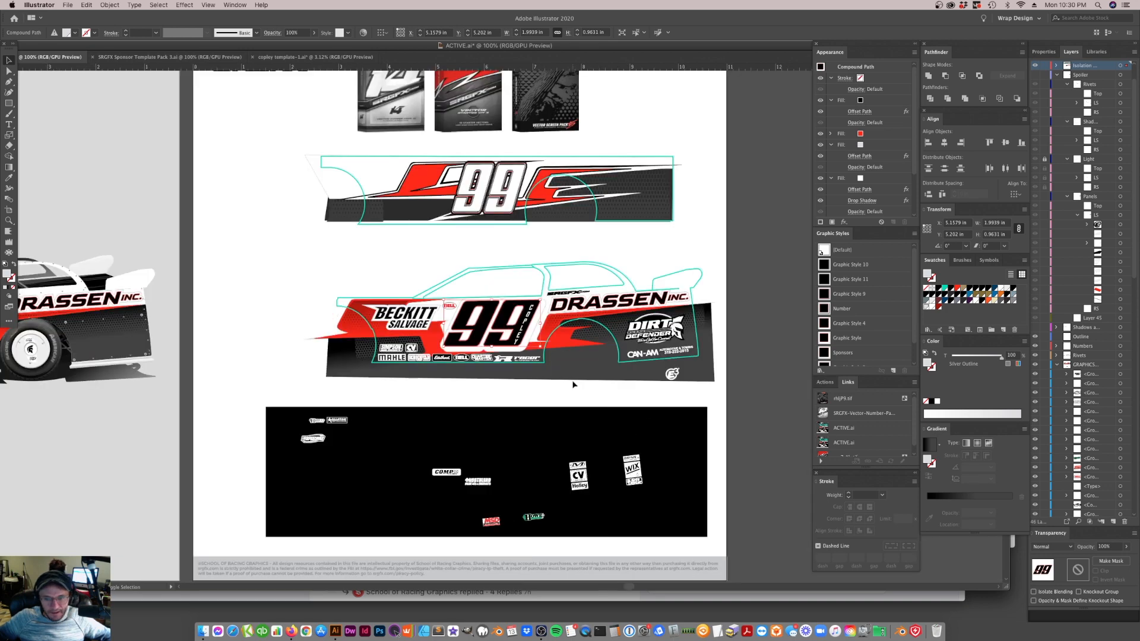
left_click(552, 348)
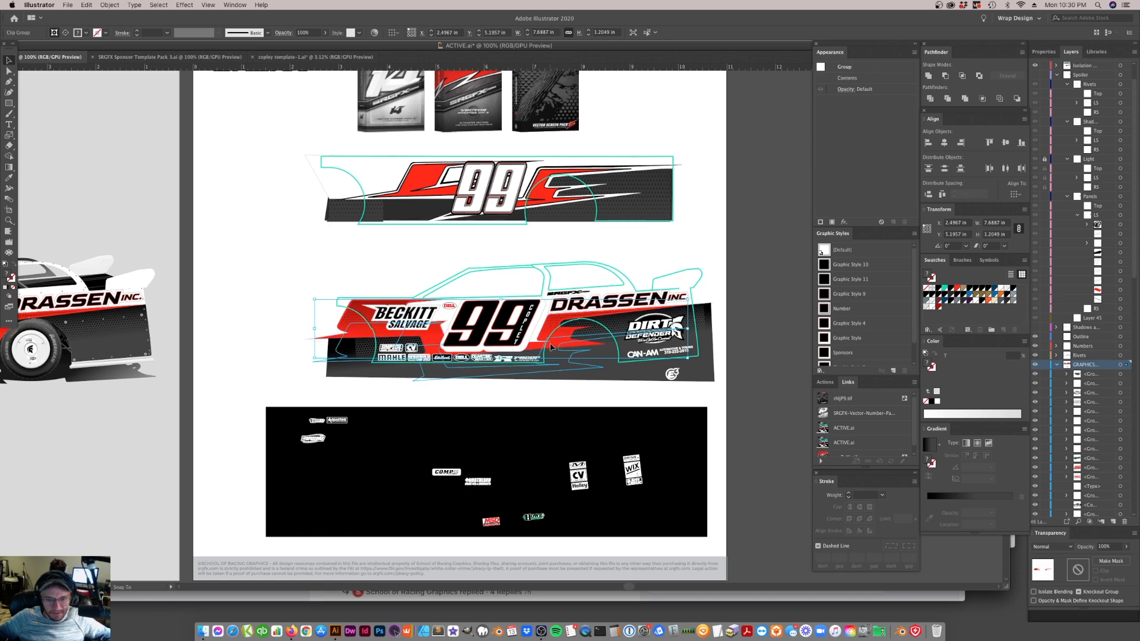
left_click_drag(551, 347, 554, 324)
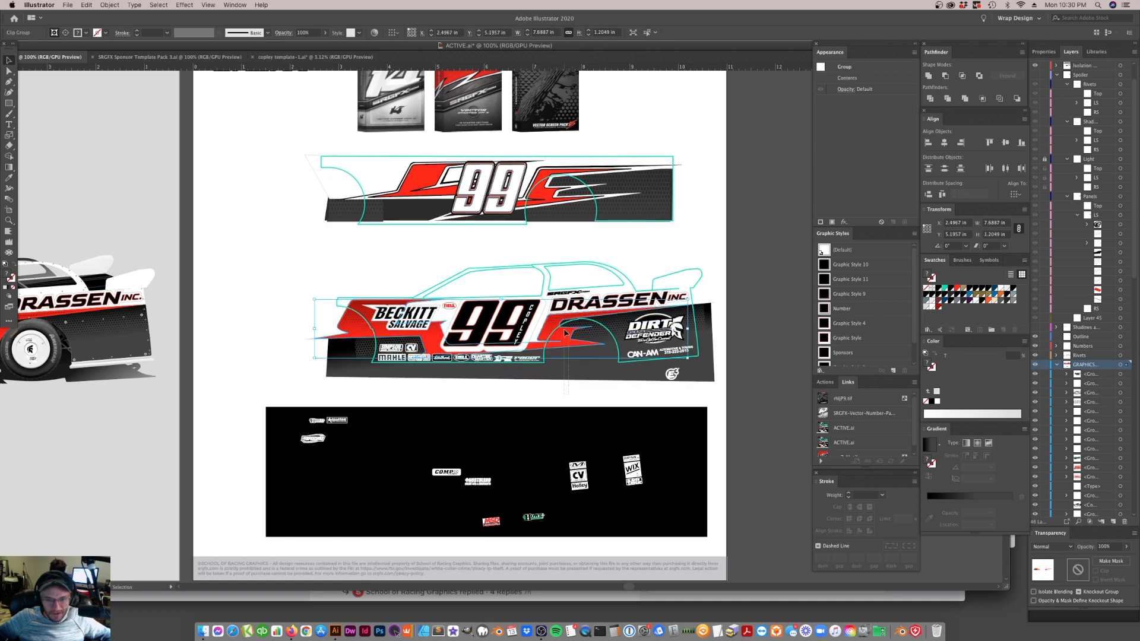
left_click(575, 344, "shift")
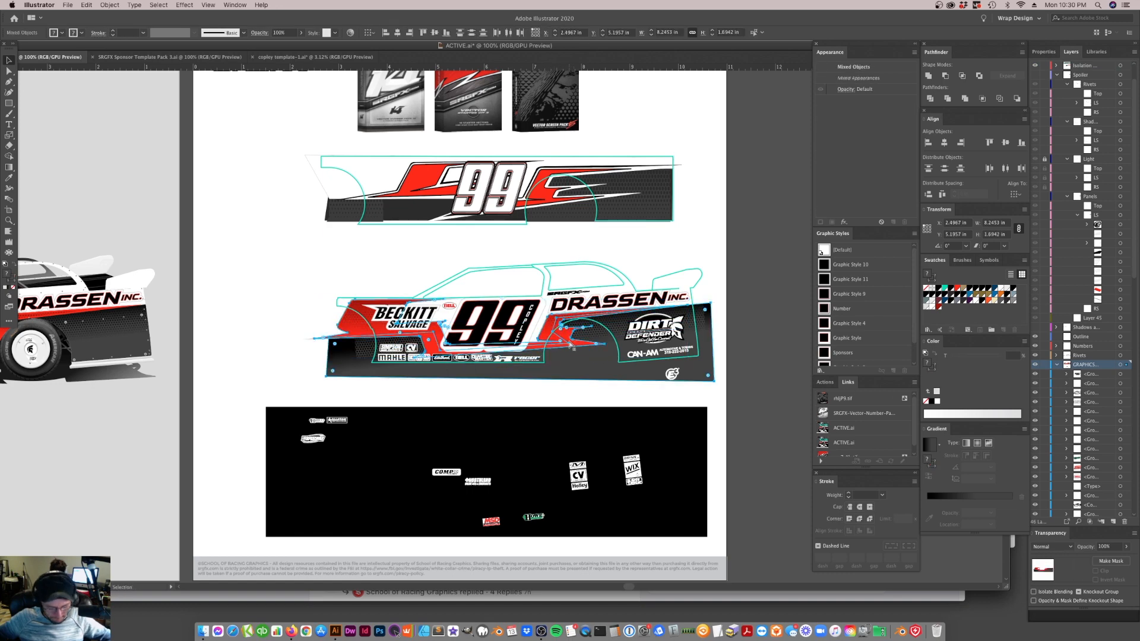
key("super+g")
left_click_drag(514, 334, 414, 340)
Try to mirror the grouped stripe and panel copy left to right over the mockup's front end
right_click(459, 345)
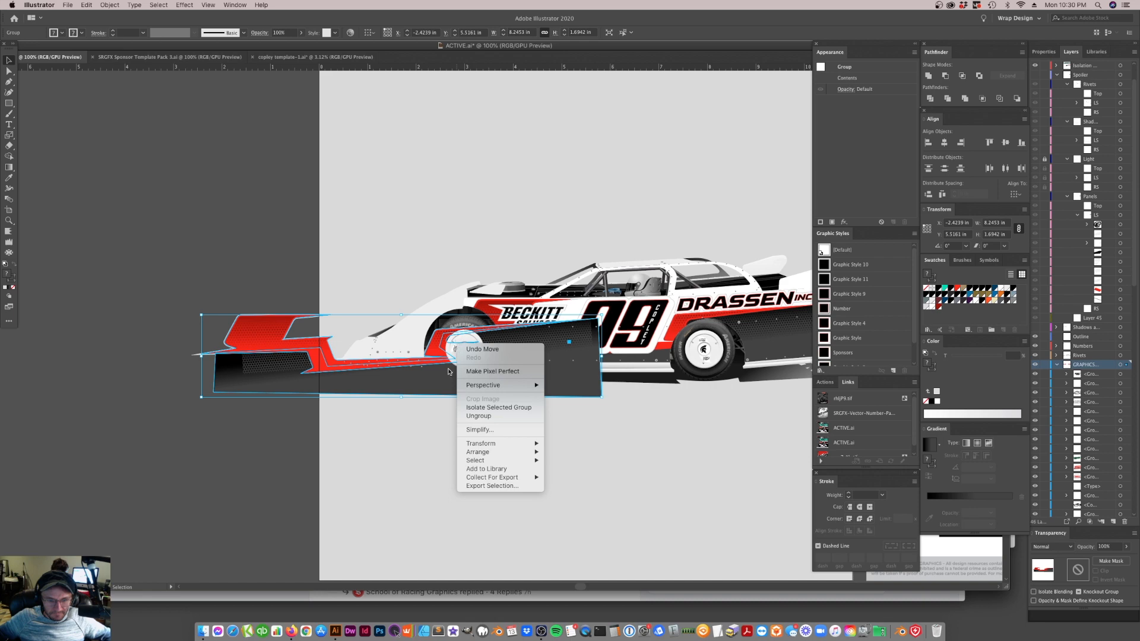
mouse_move(482, 444)
left_click(573, 474)
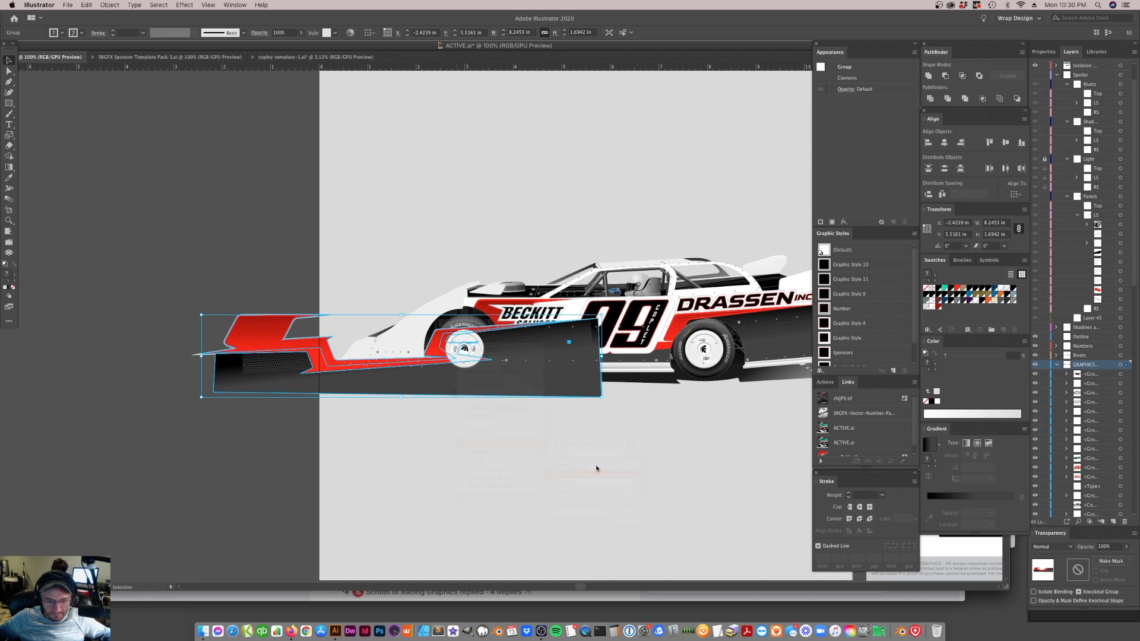
left_click(722, 560)
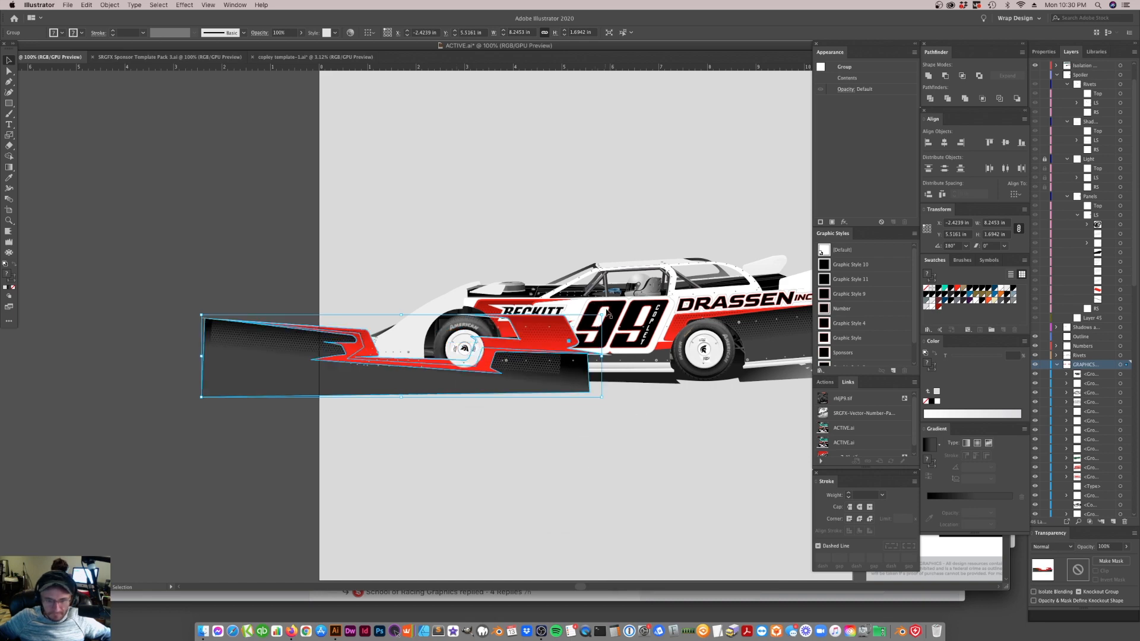
key("super+z")
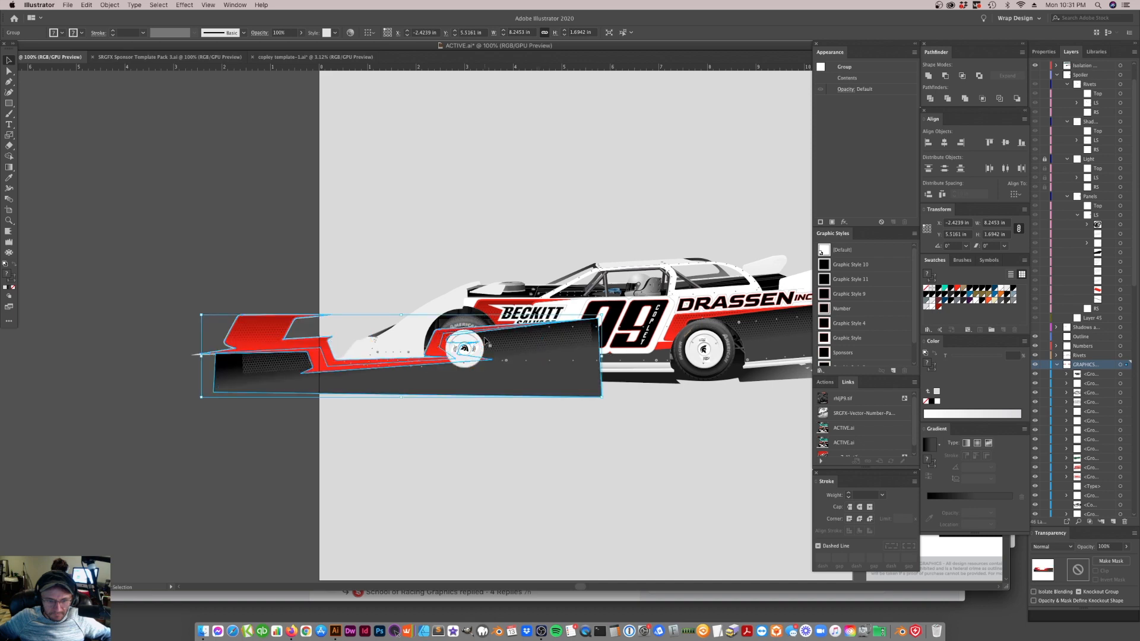
Shift the graphics copy onto the front fender and group it with the fender panel shape
left_click_drag(493, 335, 447, 339)
key("a")
left_click(423, 333)
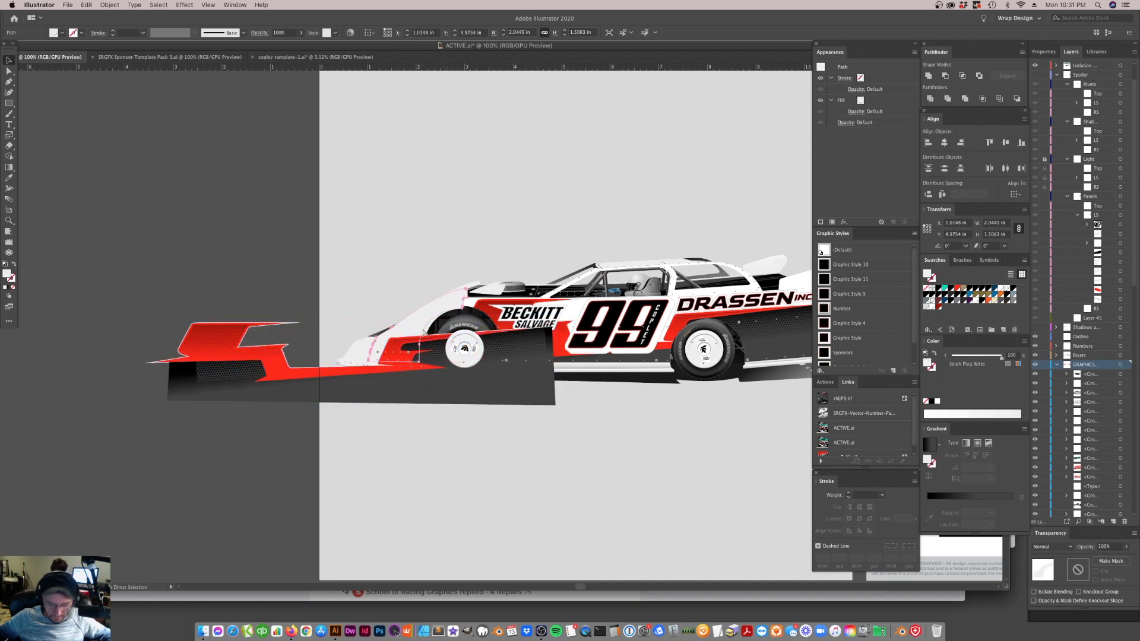
key("v")
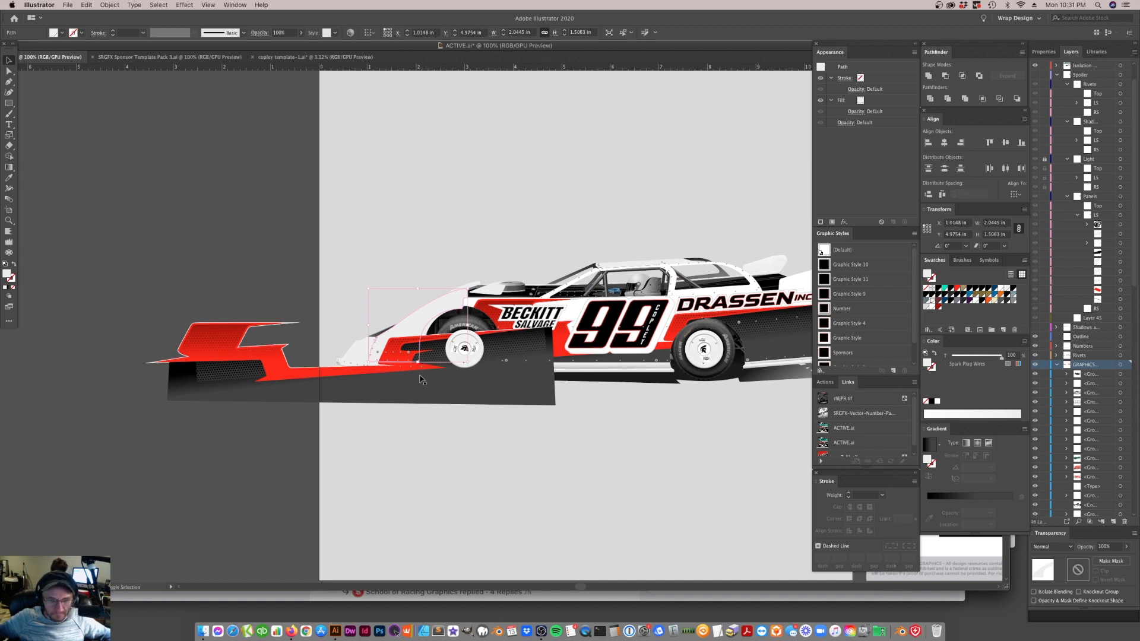
left_click(423, 379)
key("a")
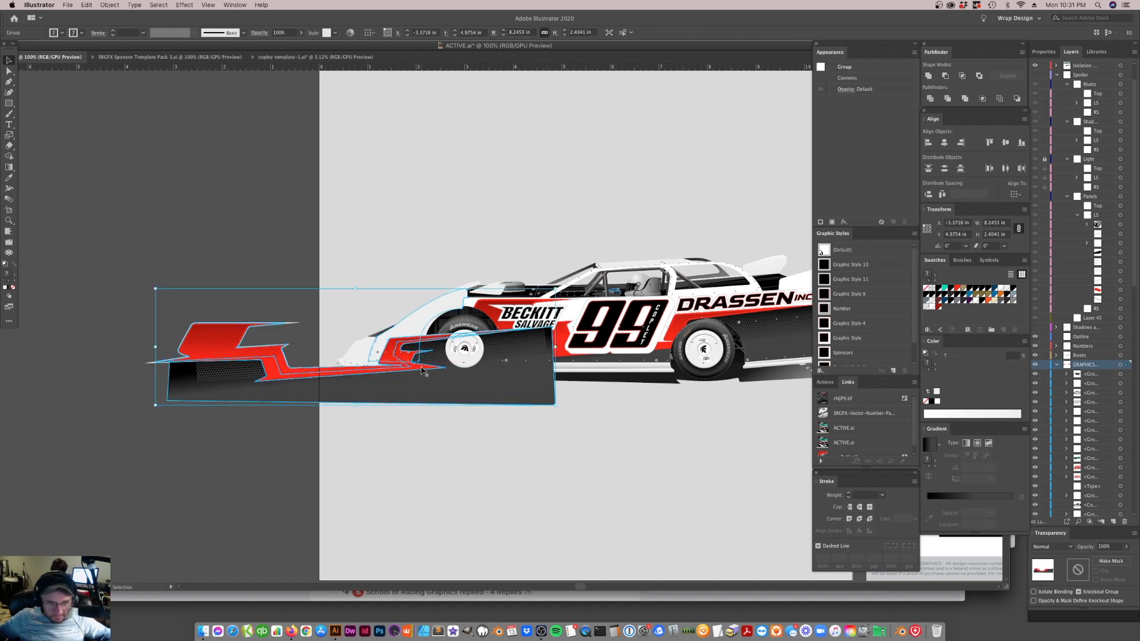
Ungroup the fender shape from the graphics and clip the stripe and panel artwork to the front fender with a clipping mask
left_click(409, 318)
left_click(418, 341)
right_click(417, 330)
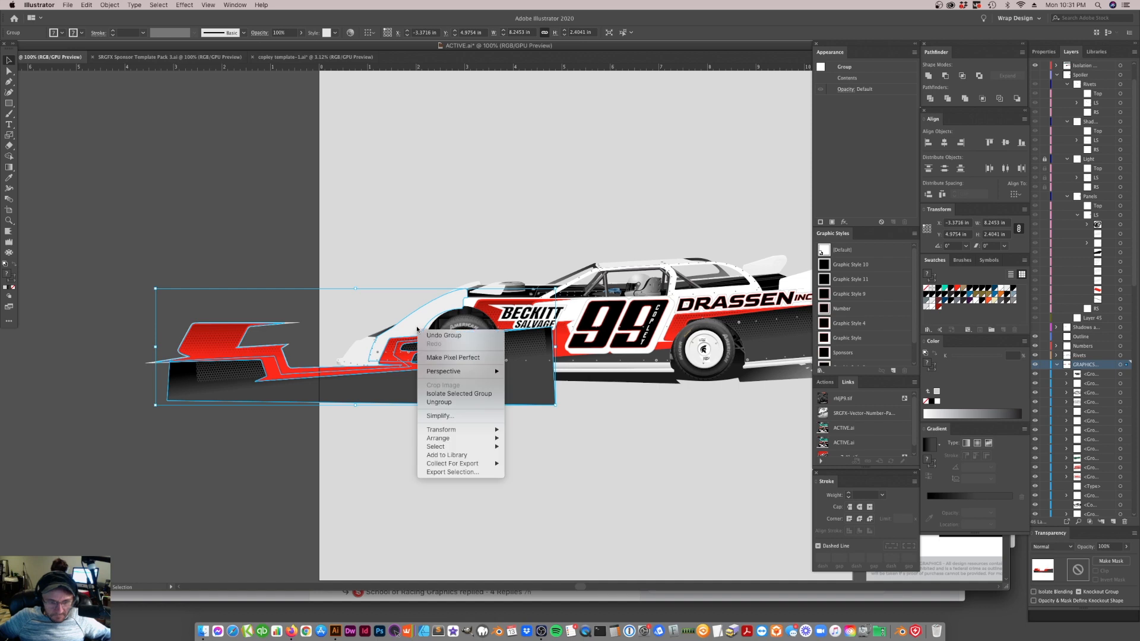
left_click(434, 407)
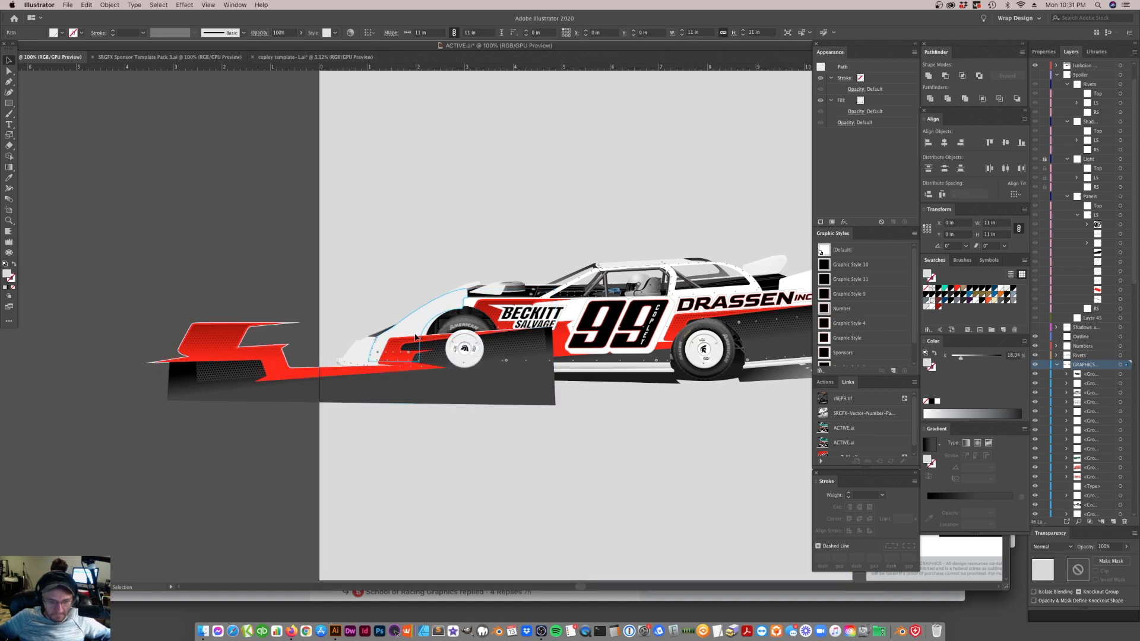
left_click(426, 347)
left_click(435, 358, "shift")
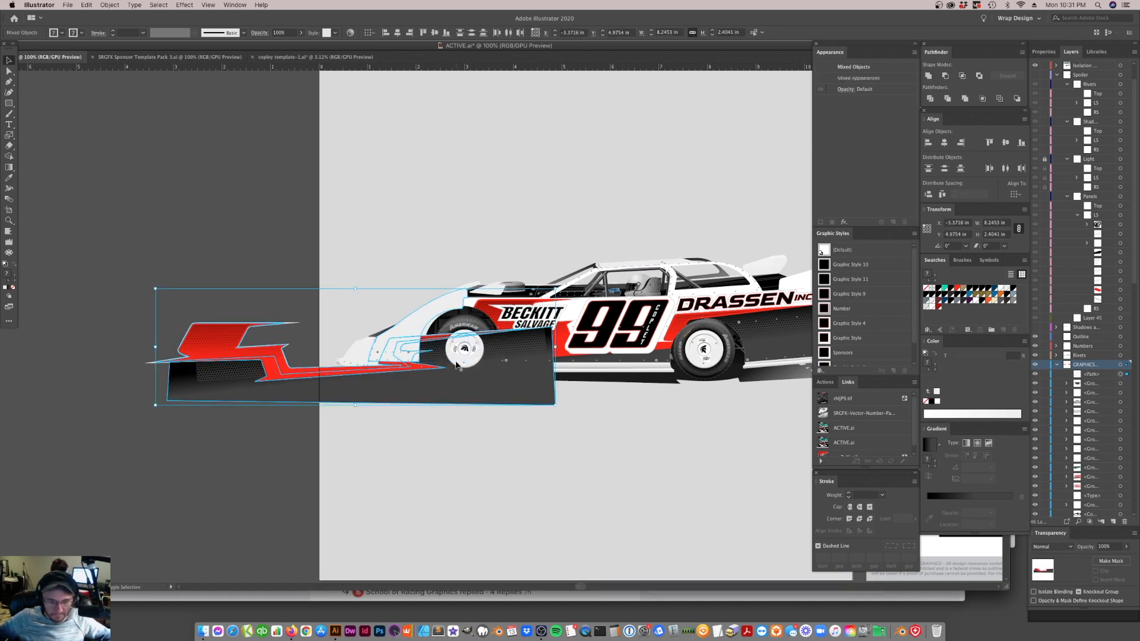
right_click(440, 362)
left_click(462, 440)
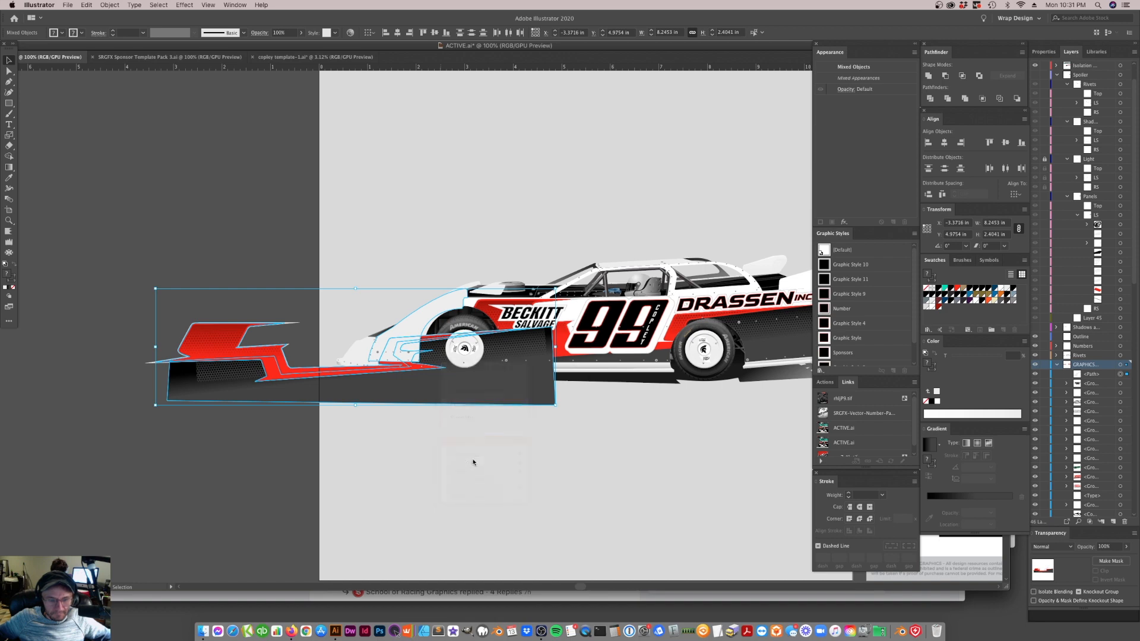
left_click(385, 363)
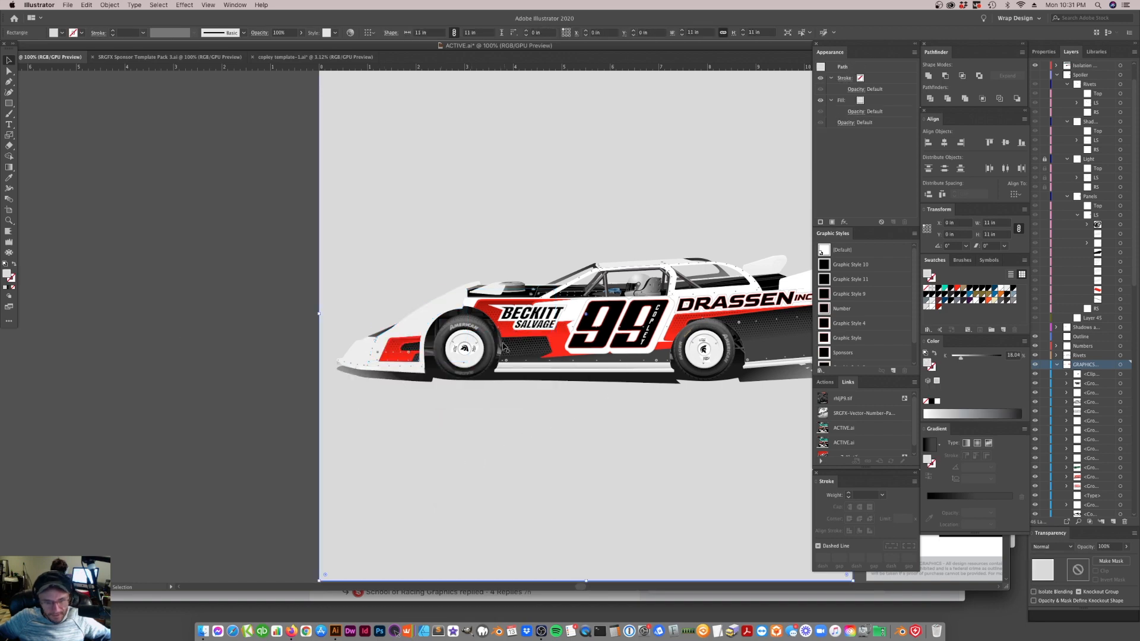
Nudge the stripe artwork inside the front fender's clipping mask toward the wheel and tilt it slightly
double_click(411, 350)
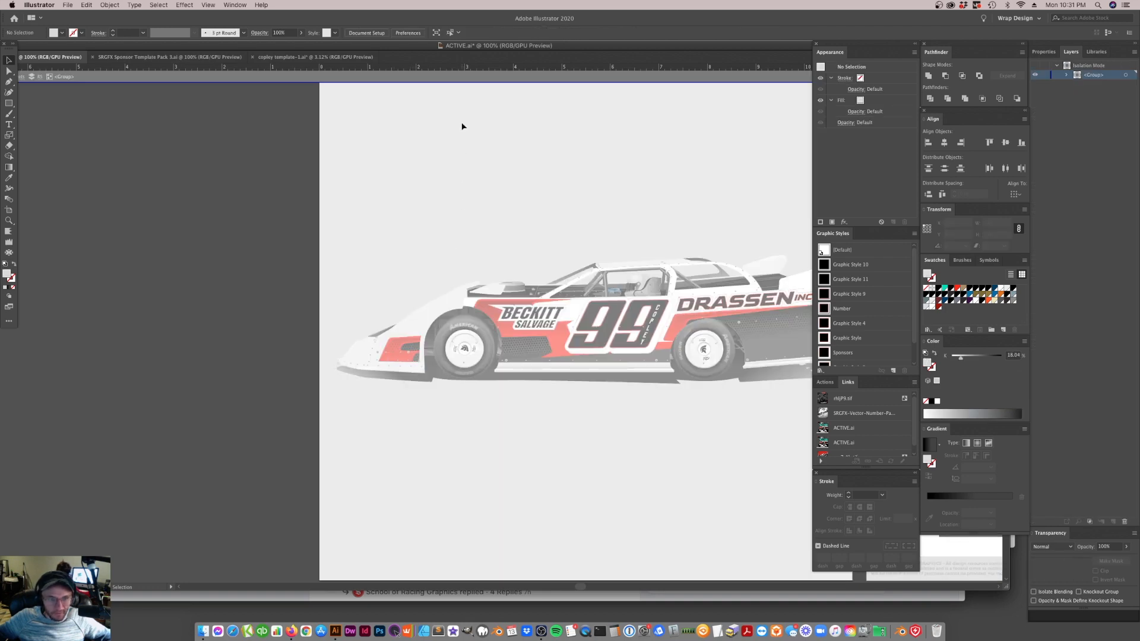
left_click(473, 79)
double_click(409, 344)
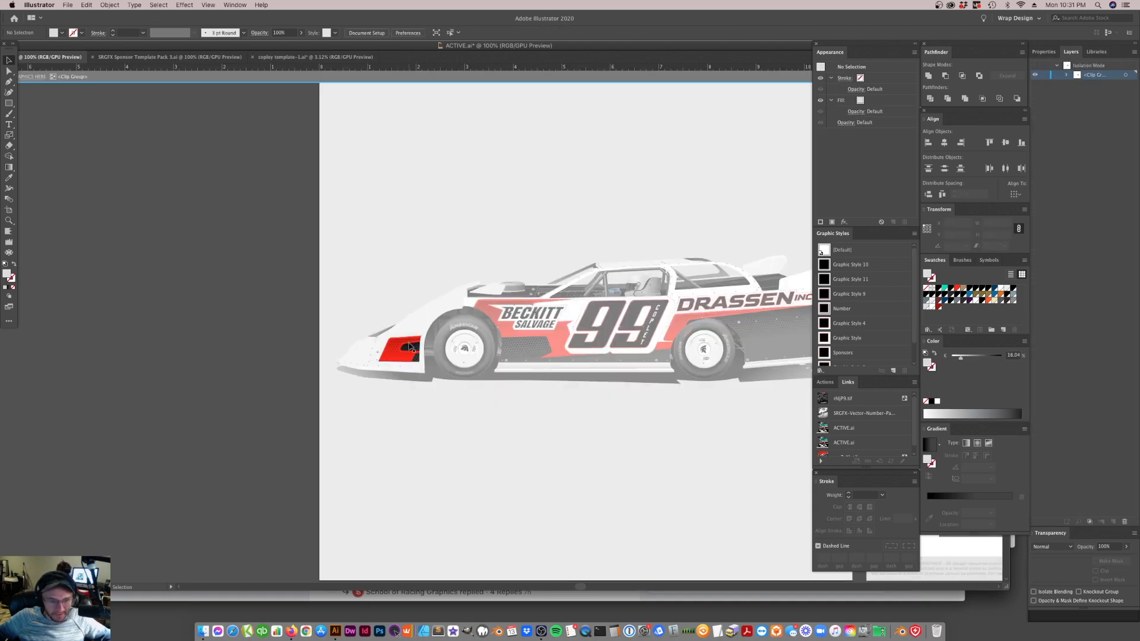
left_click_drag(403, 347, 417, 348)
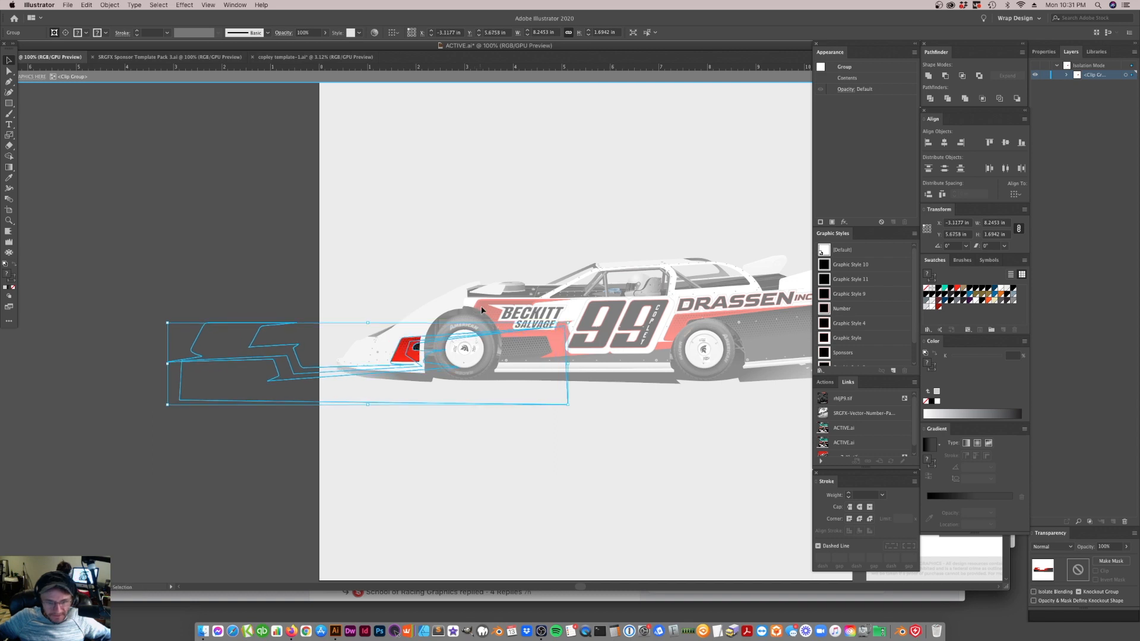
left_click_drag(408, 355, 409, 354)
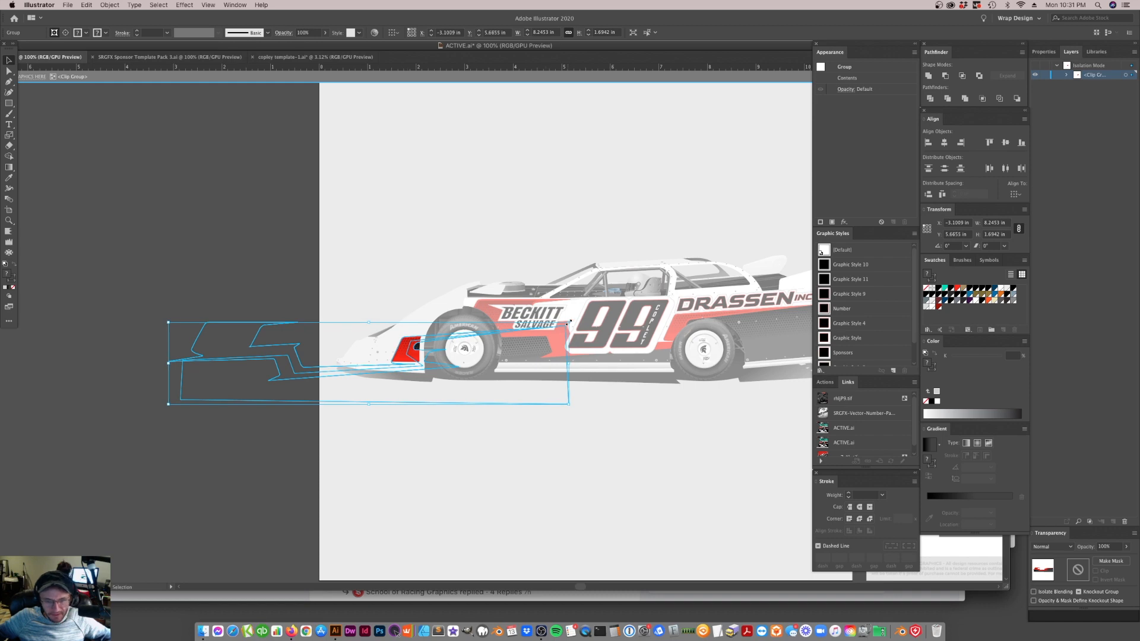
left_click(555, 111)
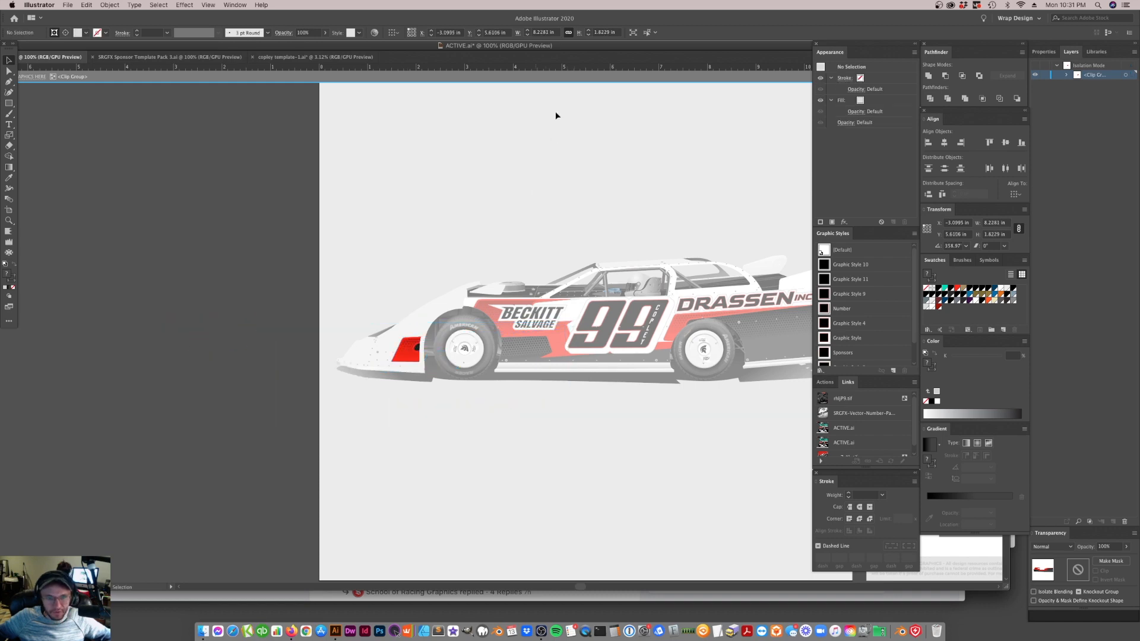
left_click(577, 78)
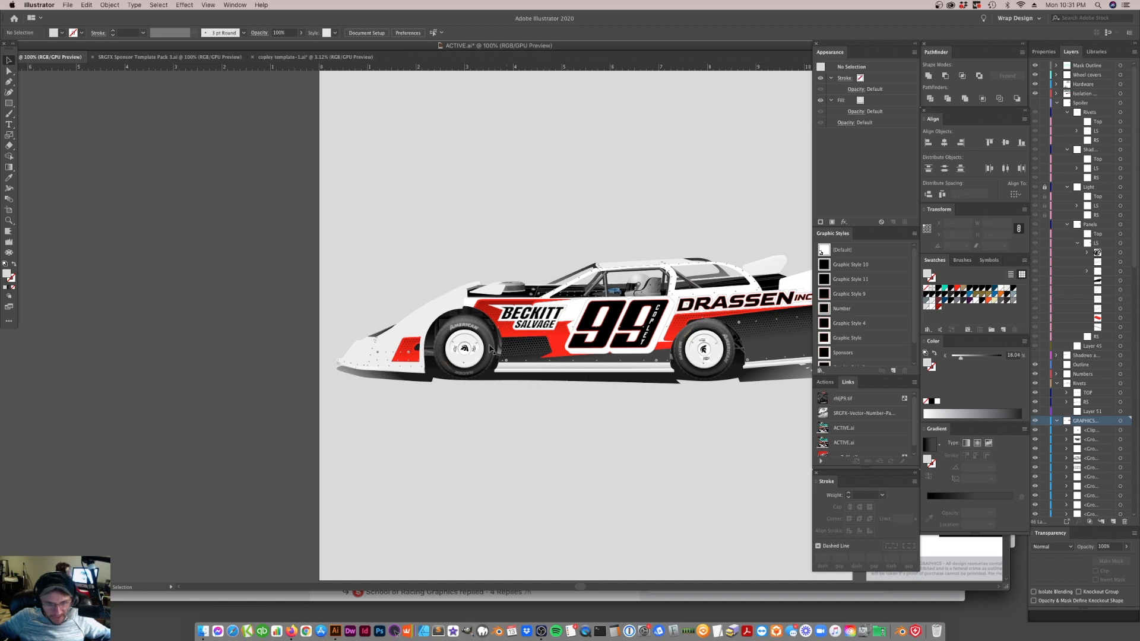
Delete the stripe and panel artwork from inside the front fender's clipping mask and leave isolation mode
double_click(458, 359)
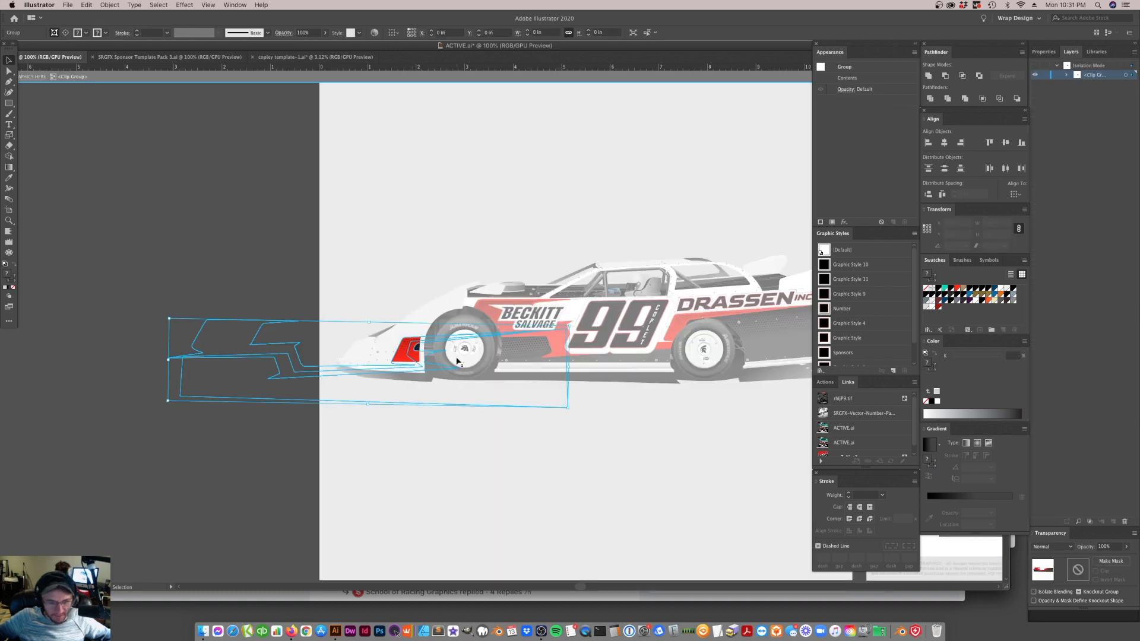
key("Delete")
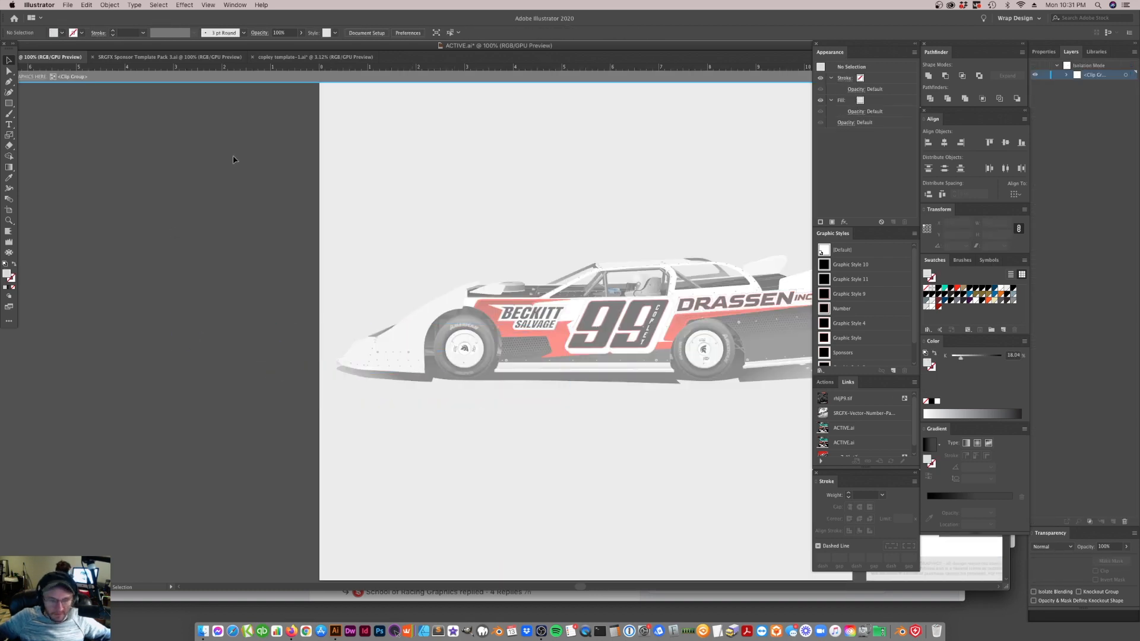
left_click(412, 79)
Place the COMP logo above the small sponsor logos on the lower front panel and nudge it up slightly
scroll(529, 401, "right", 5)
scroll(547, 386, "right", 5)
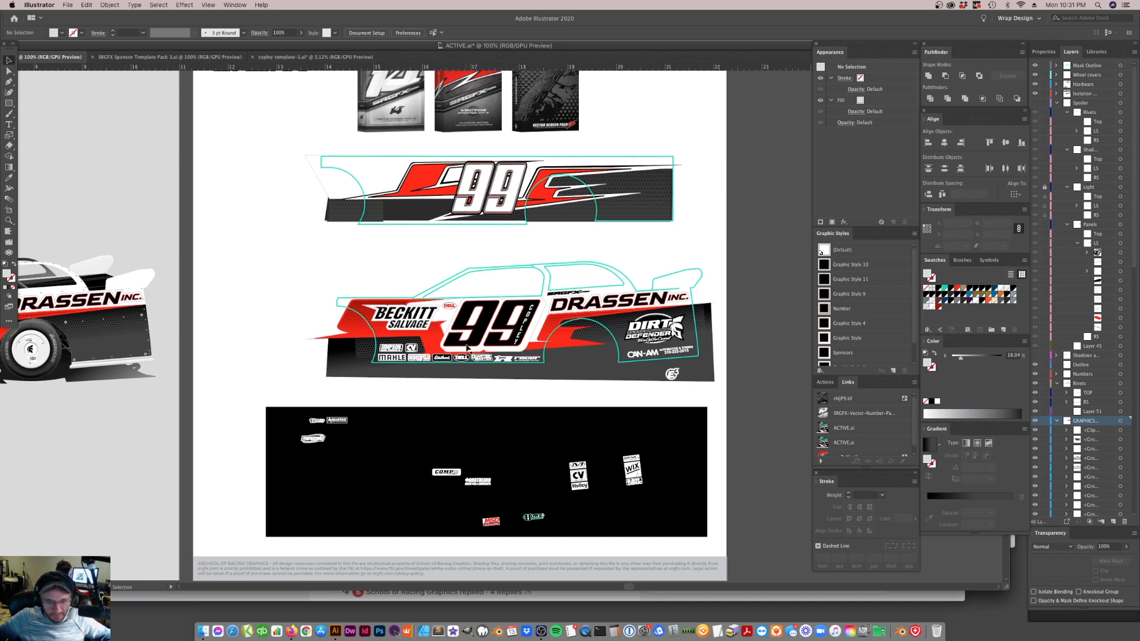
left_click(451, 306)
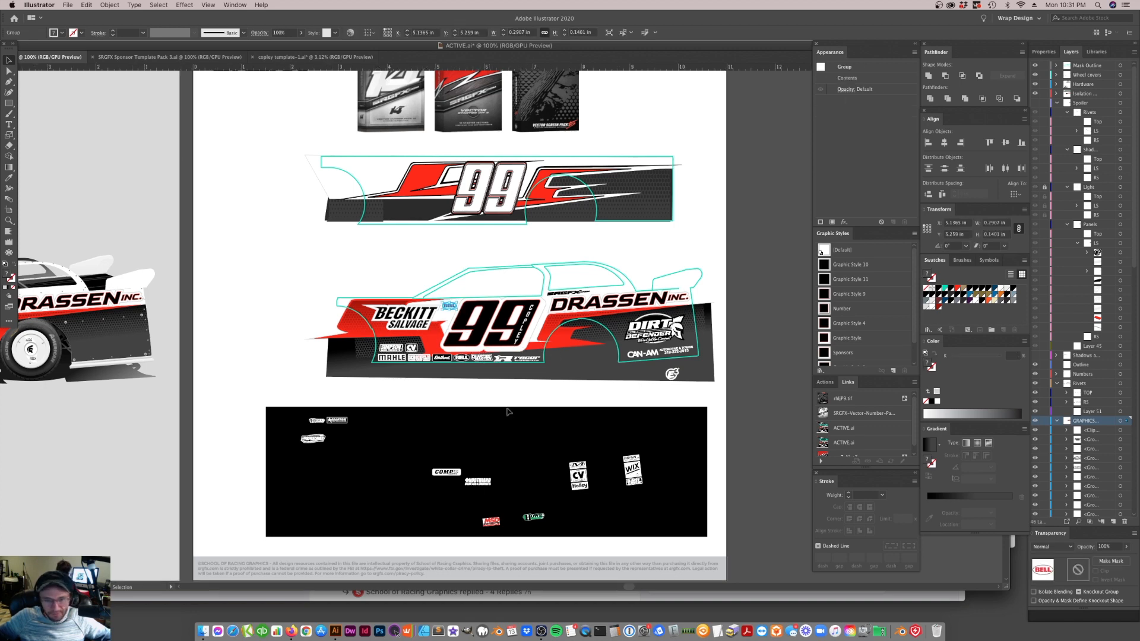
left_click(522, 336)
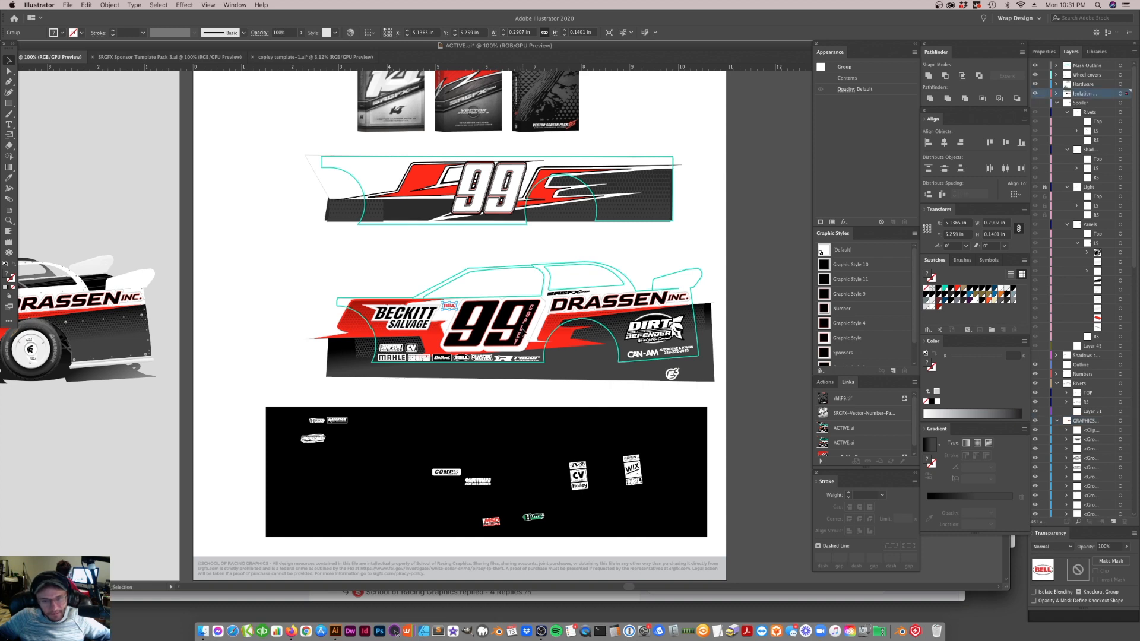
key("super+shift+a")
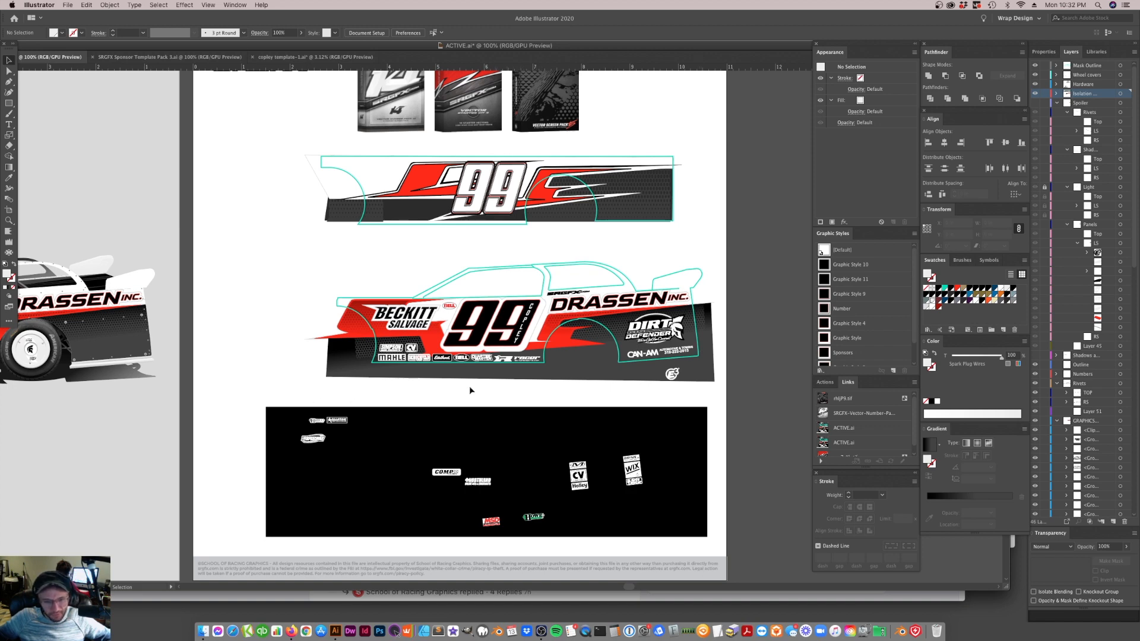
left_click_drag(450, 475, 394, 342)
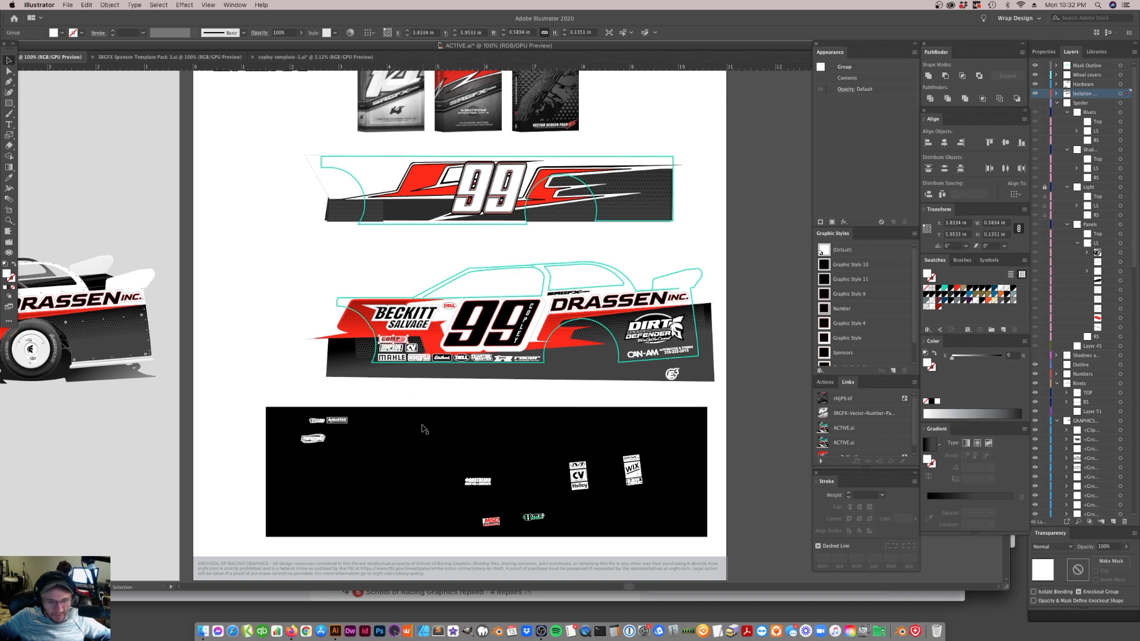
key("Up")
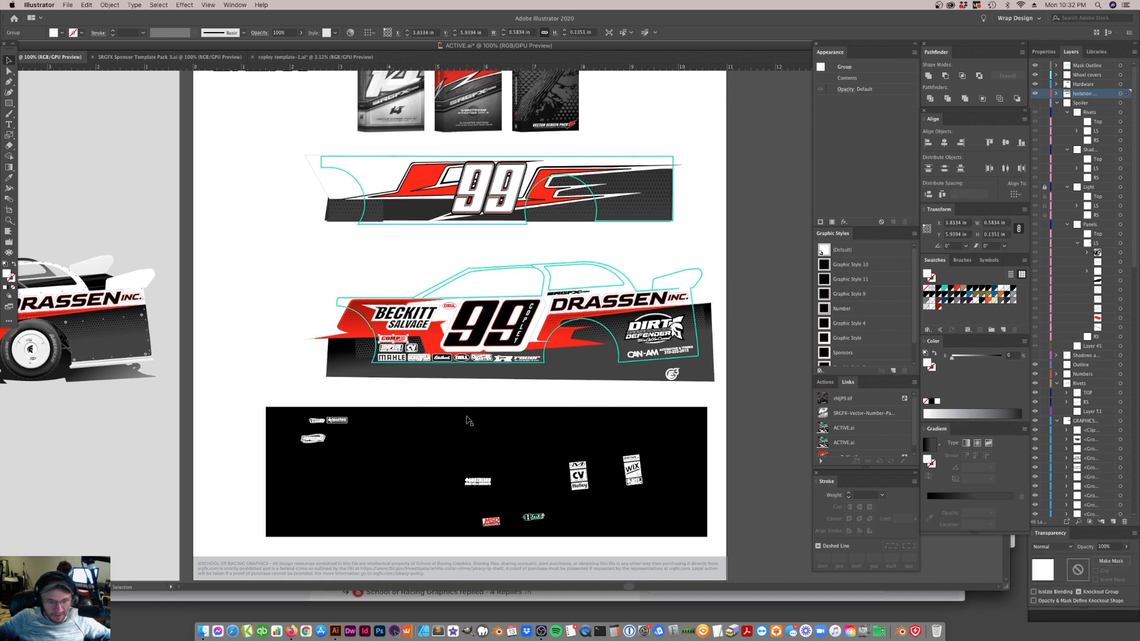
Move the pair of small white logos onto the car-shaped logo in the black sponsor area and save the file
mouse_move(339, 423)
left_mouse_down()
mouse_move(413, 346)
mouse_move(466, 403)
mouse_move(624, 306)
mouse_move(592, 414)
mouse_move(392, 448)
mouse_move(329, 450)
mouse_move(326, 440)
left_mouse_up()
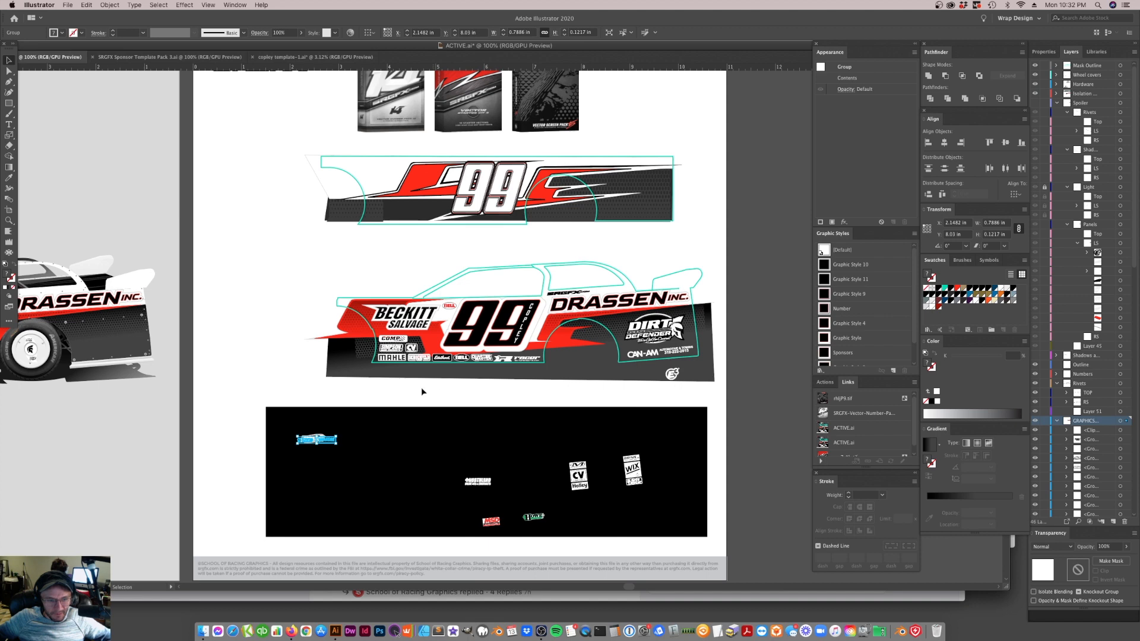
key("super+s")
Delete the teal car template outline from the lower side design
left_click(546, 364)
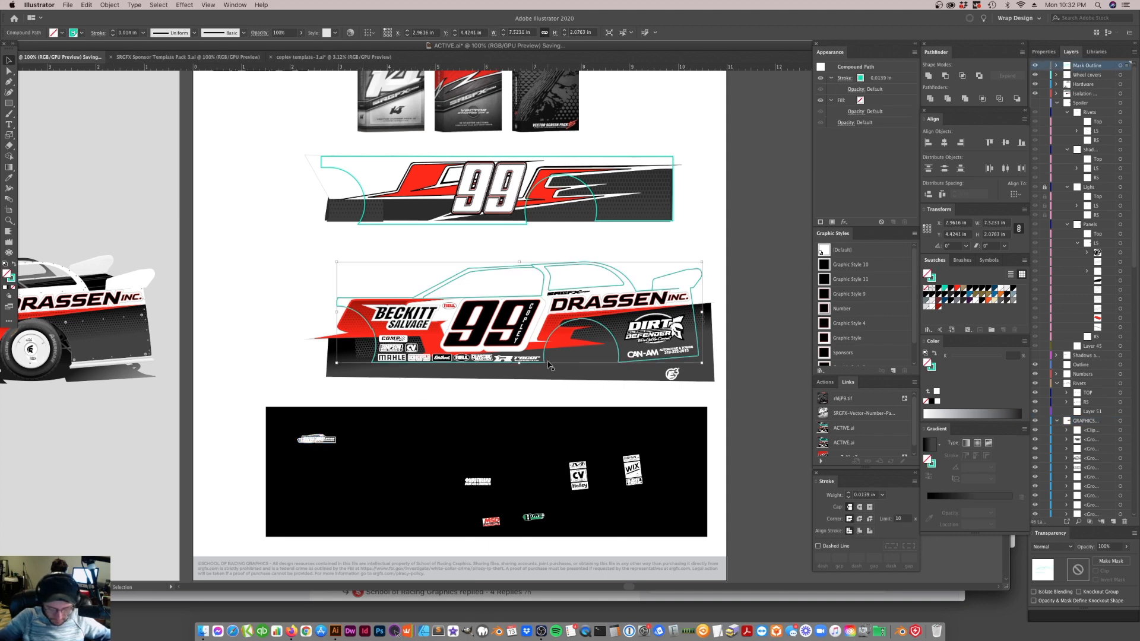
key("Delete")
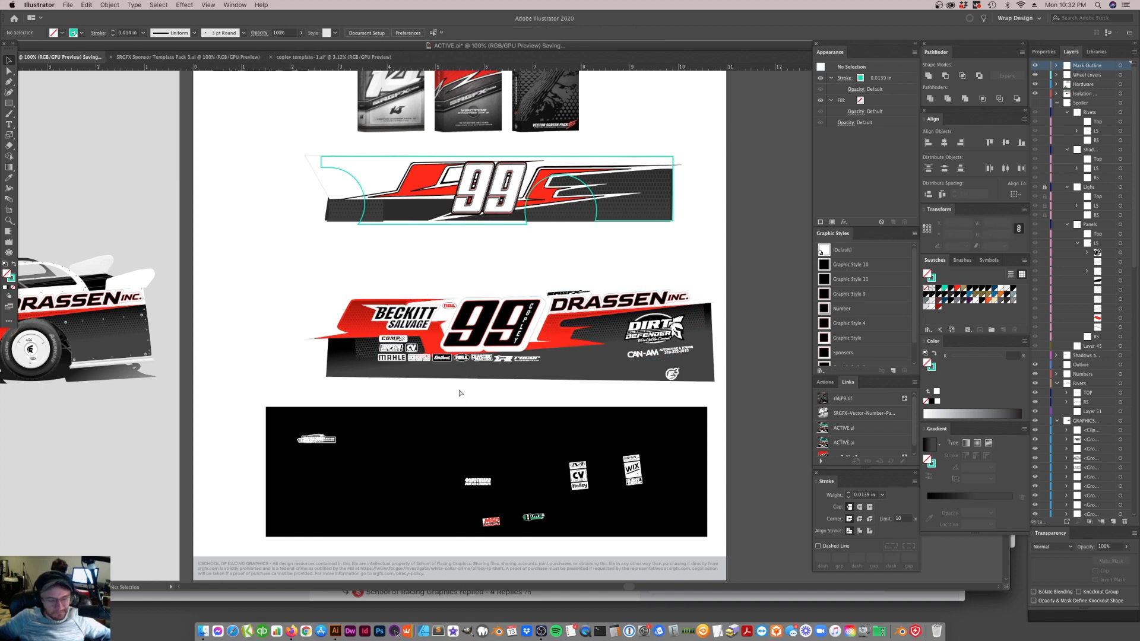
scroll(462, 406, "left", 10)
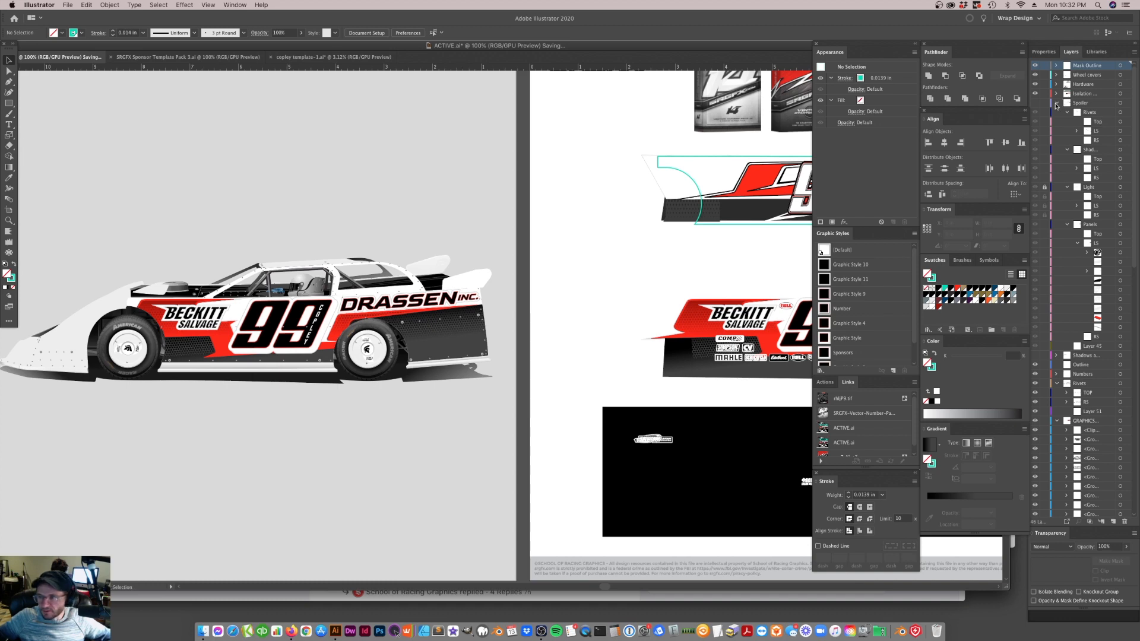
Collapse the Spoiler and Rivets layers and make the Shadows layer visible on the car mockup
left_click(1057, 104)
left_click(1057, 140)
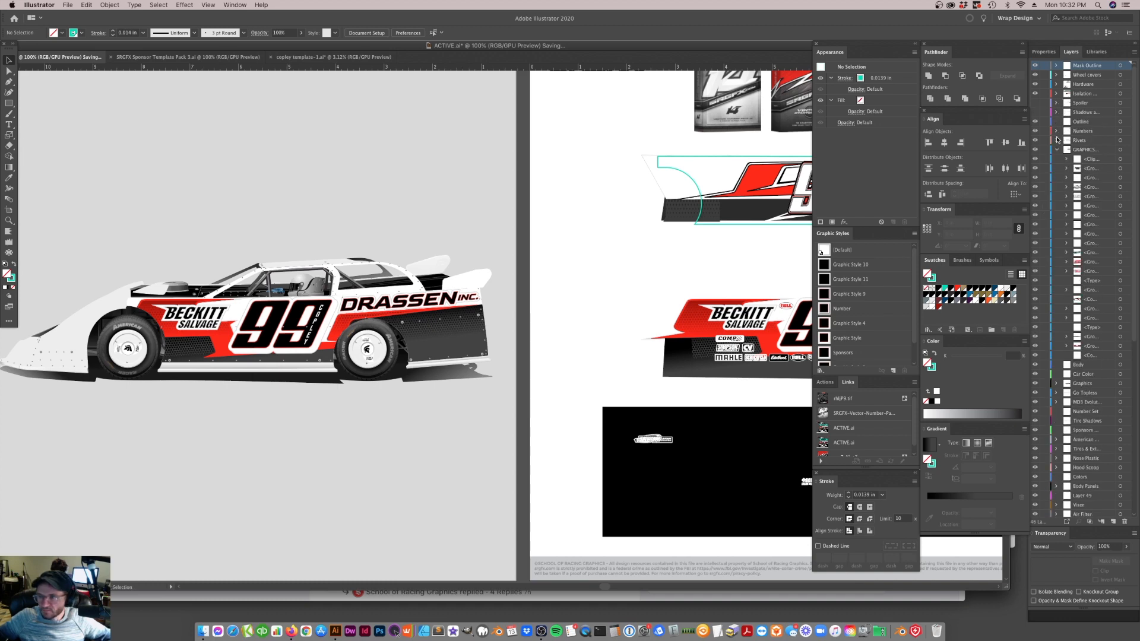
left_click(1036, 113)
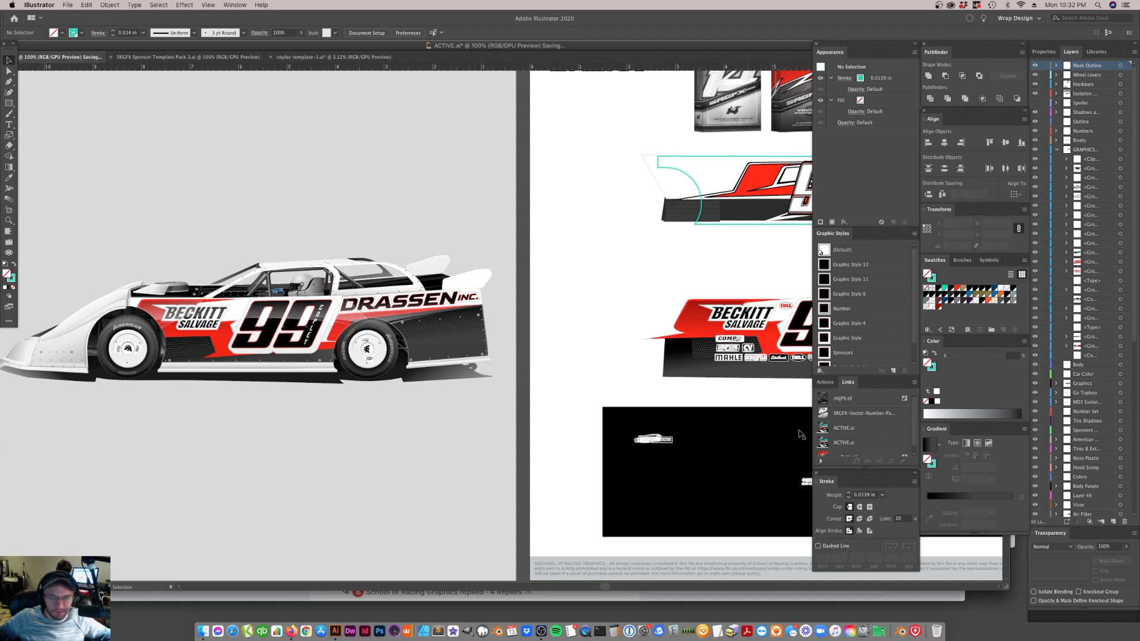
Dismiss the save error and save the ACTIVE.ai document again
left_click(854, 427)
left_click(865, 443)
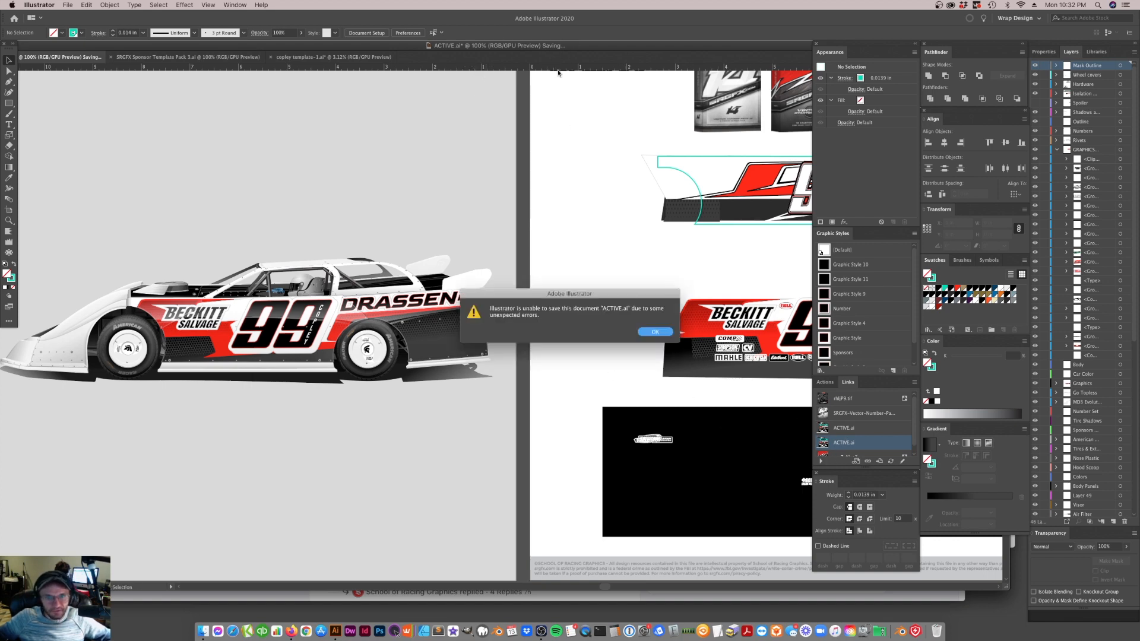
left_click(663, 335)
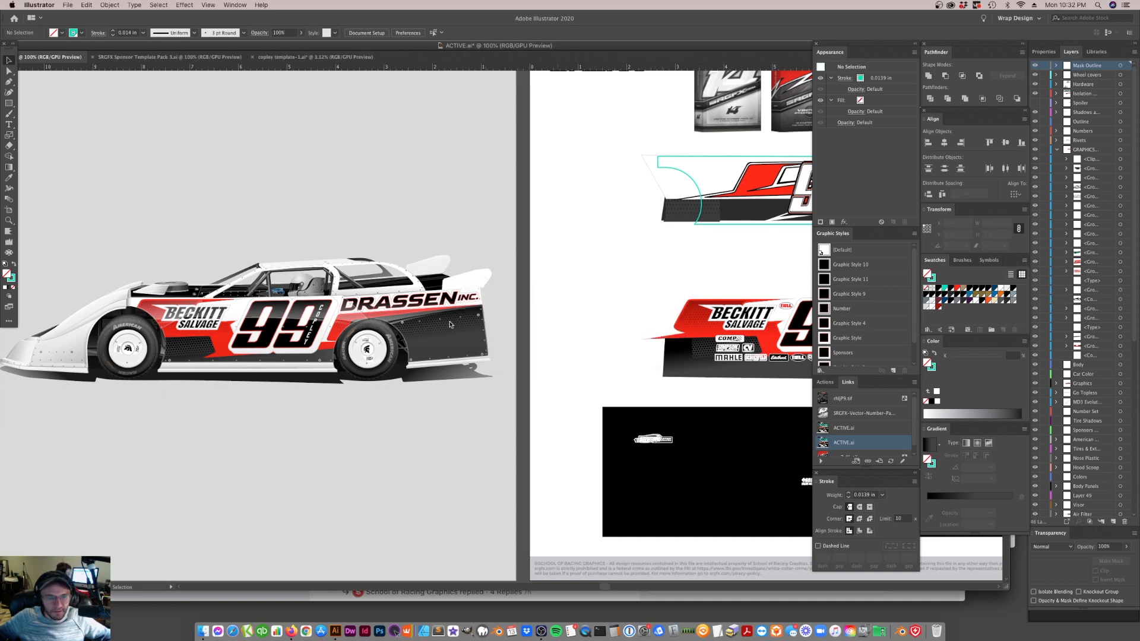
key("super+s")
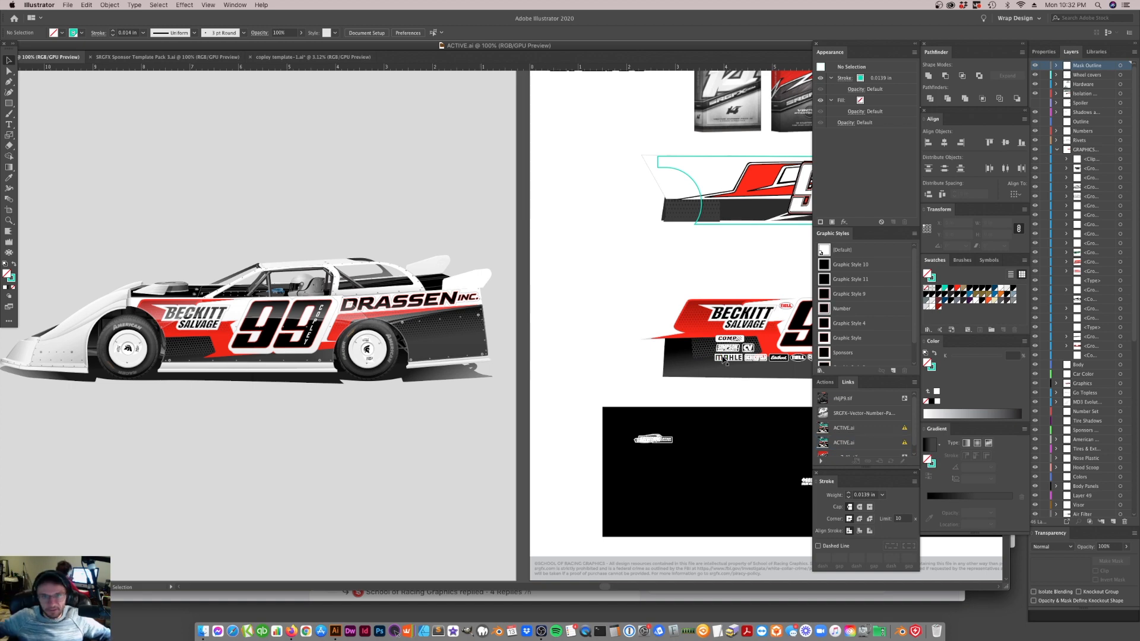
Update the modified ACTIVE.ai links so the car mockup carries the current side design
left_click(710, 356)
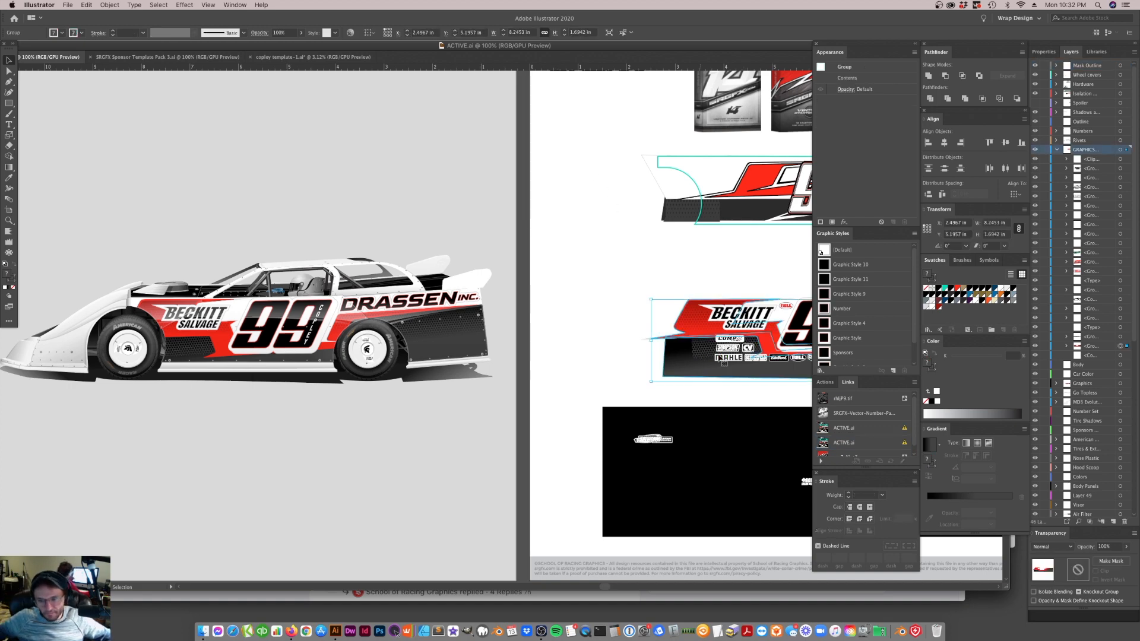
left_click(882, 446)
left_click(879, 428, "shift")
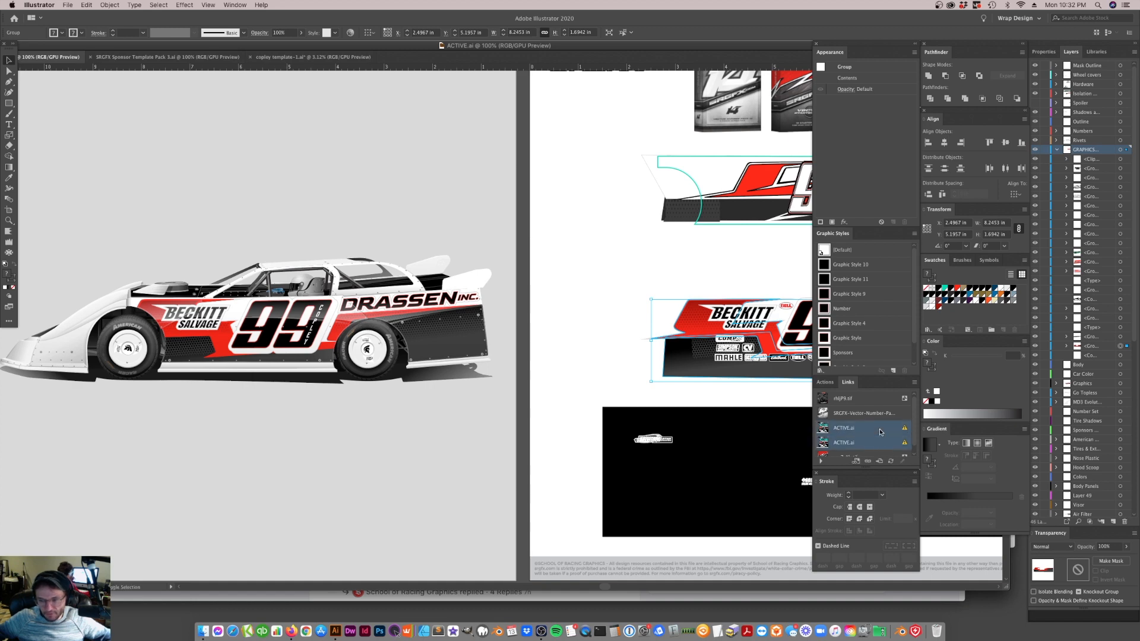
left_click(891, 461)
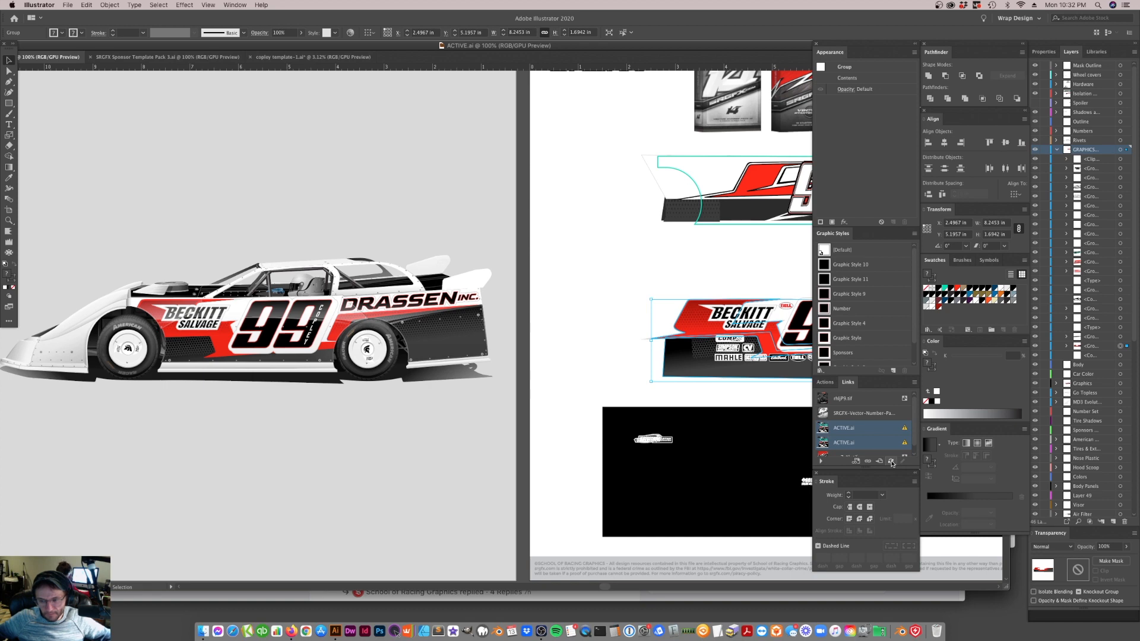
left_click(770, 404)
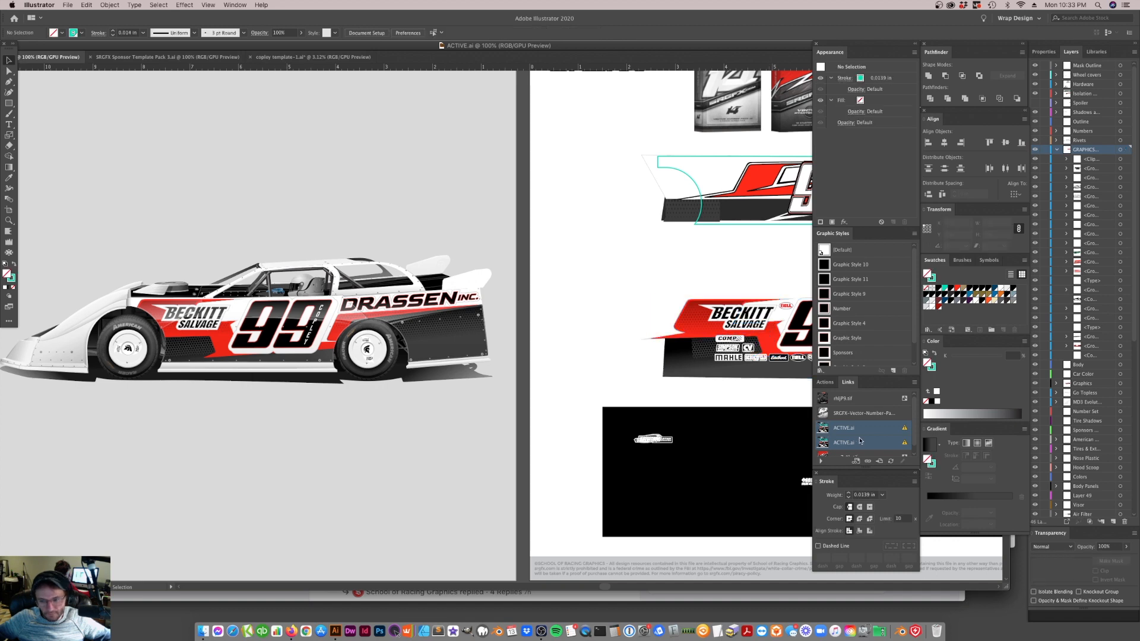
left_click(879, 431)
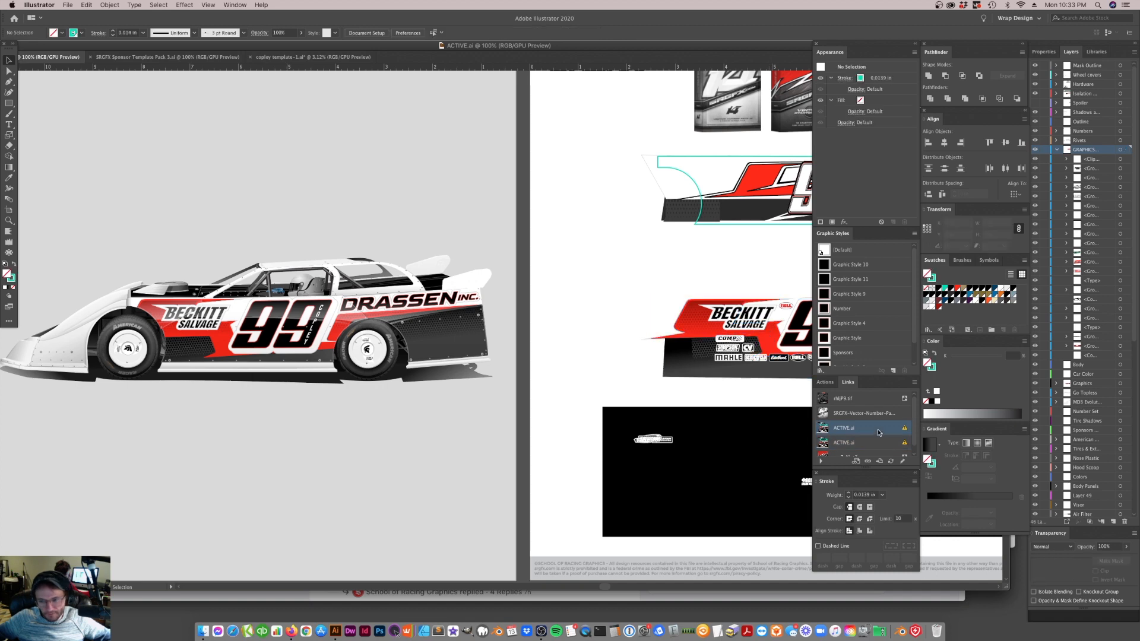
left_click(892, 462)
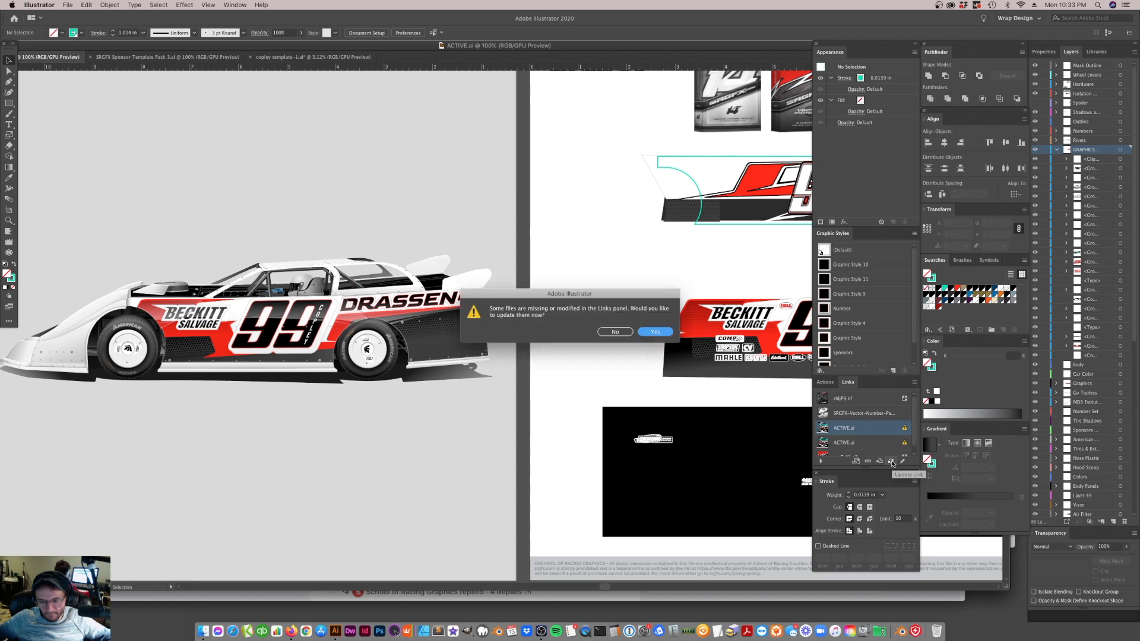
left_click(662, 336)
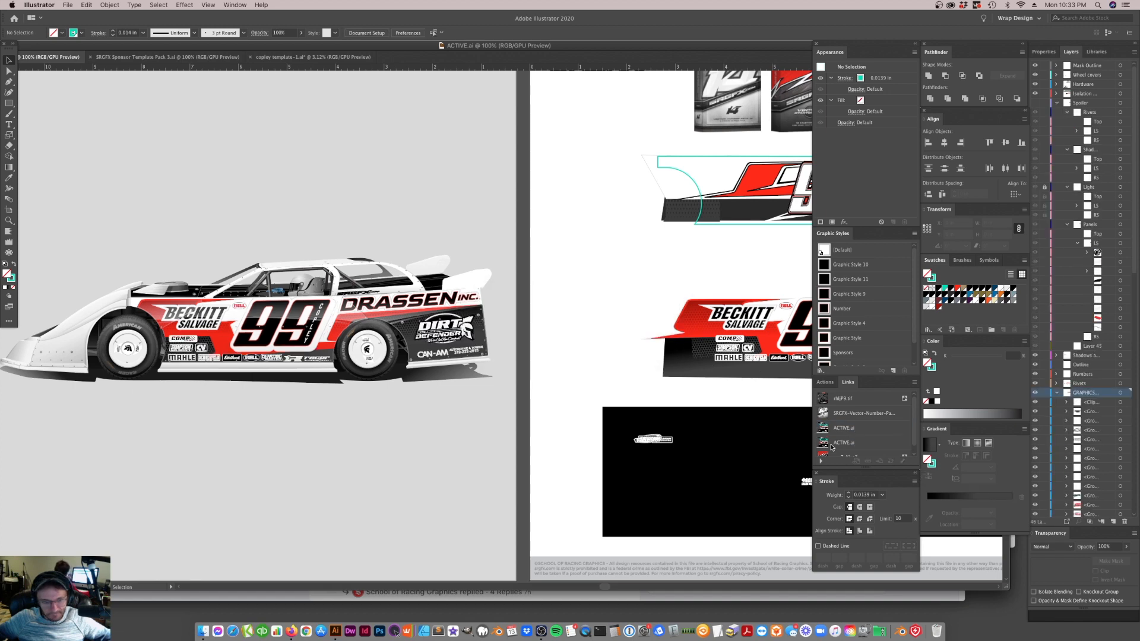
Hide the shading over the car's lower plastic and fill the strip along the nose and rocker panels with red
left_click(9, 220)
left_click(243, 339)
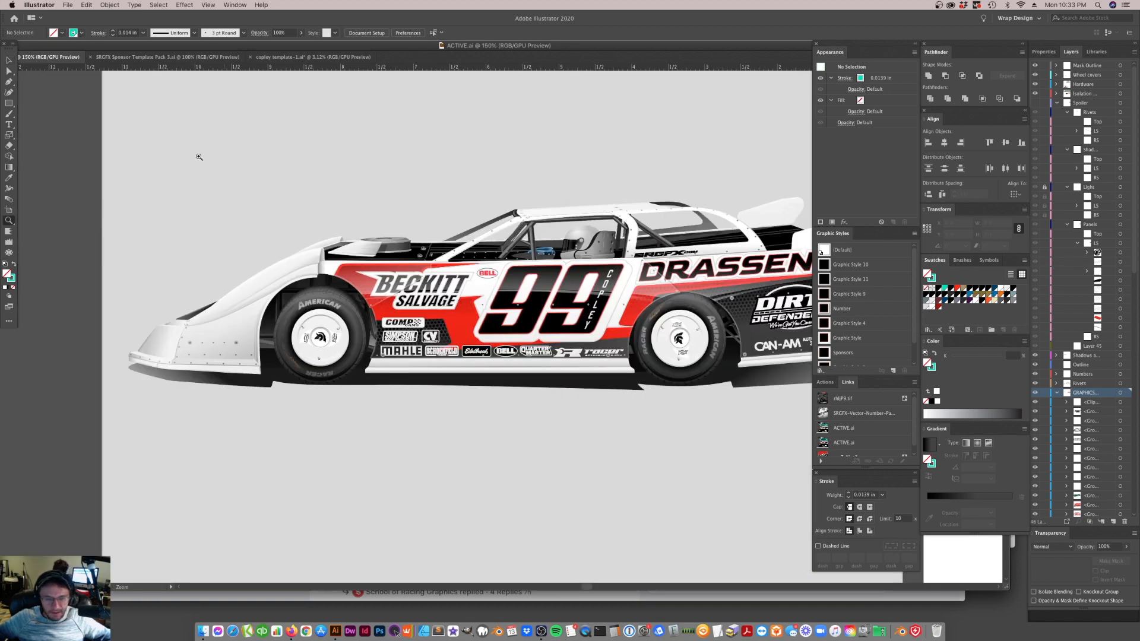
left_click(8, 60)
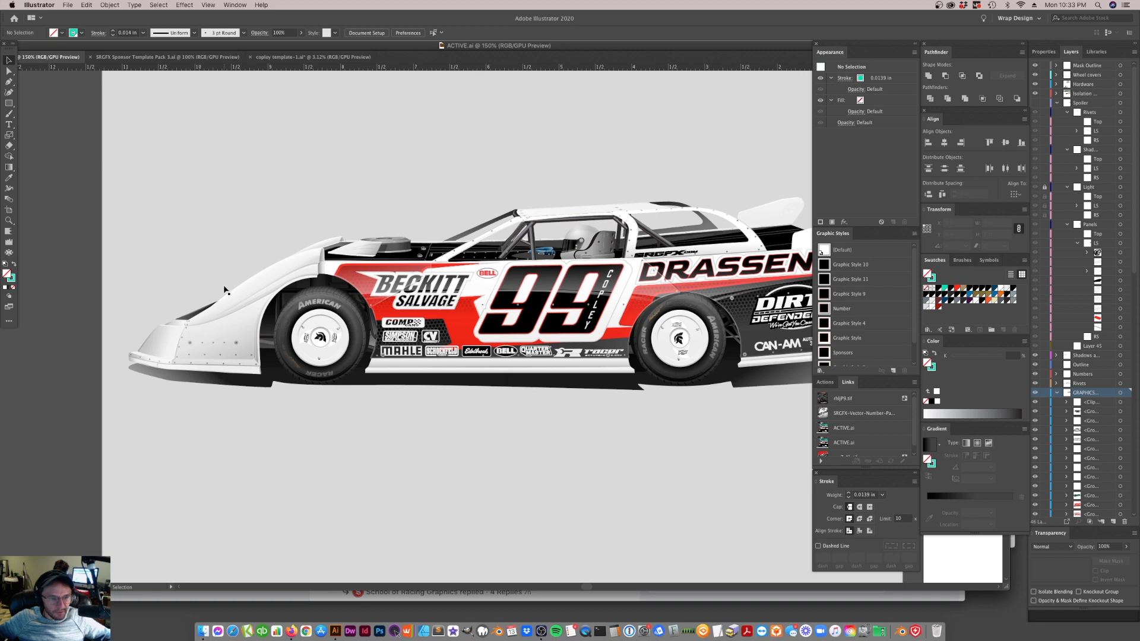
left_click(226, 319)
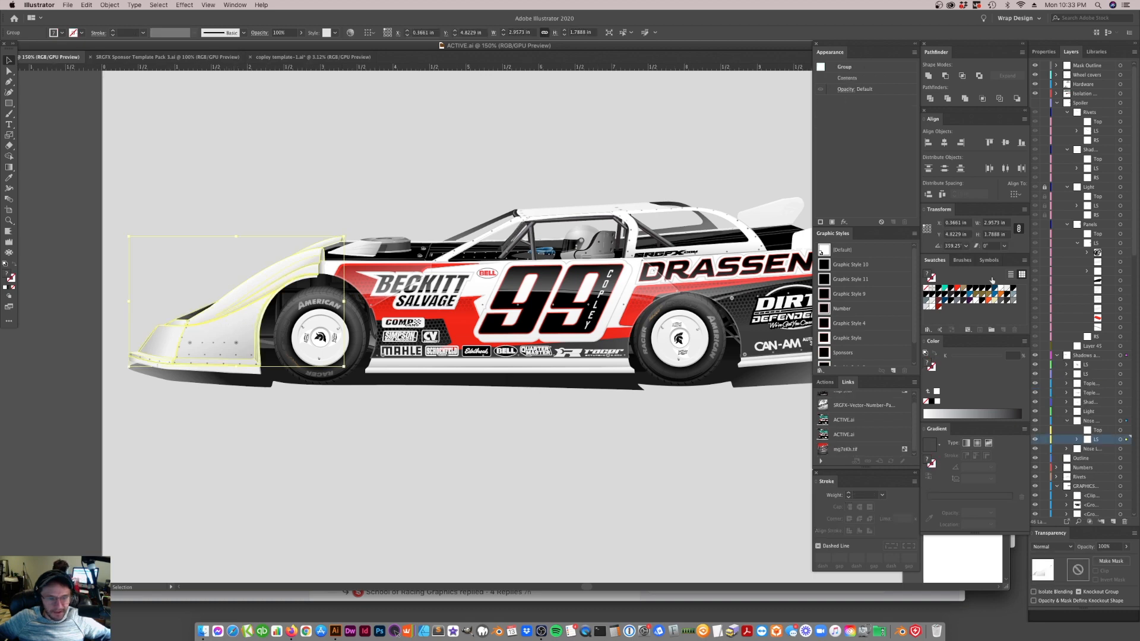
left_click(595, 374)
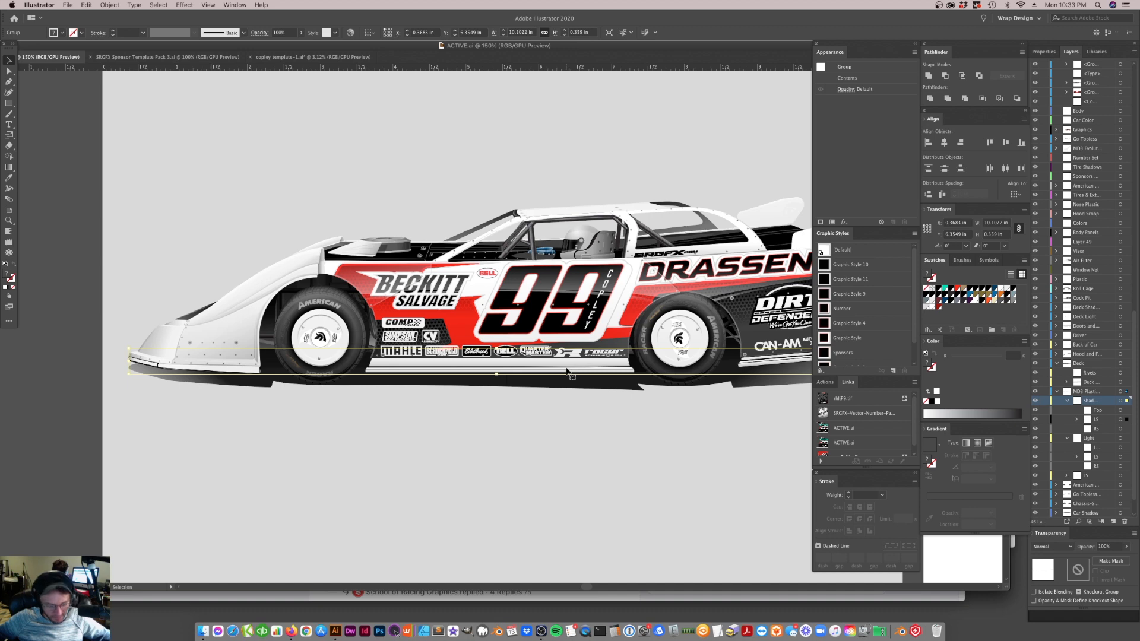
left_click(567, 373)
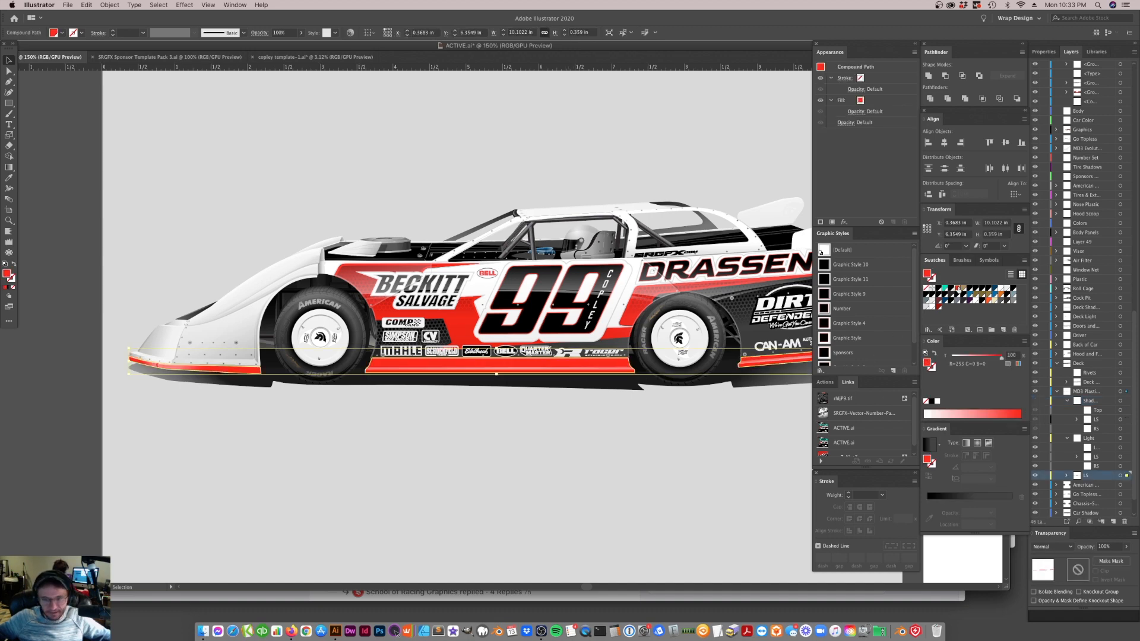
left_click(539, 474)
scroll(539, 476, "right", 5)
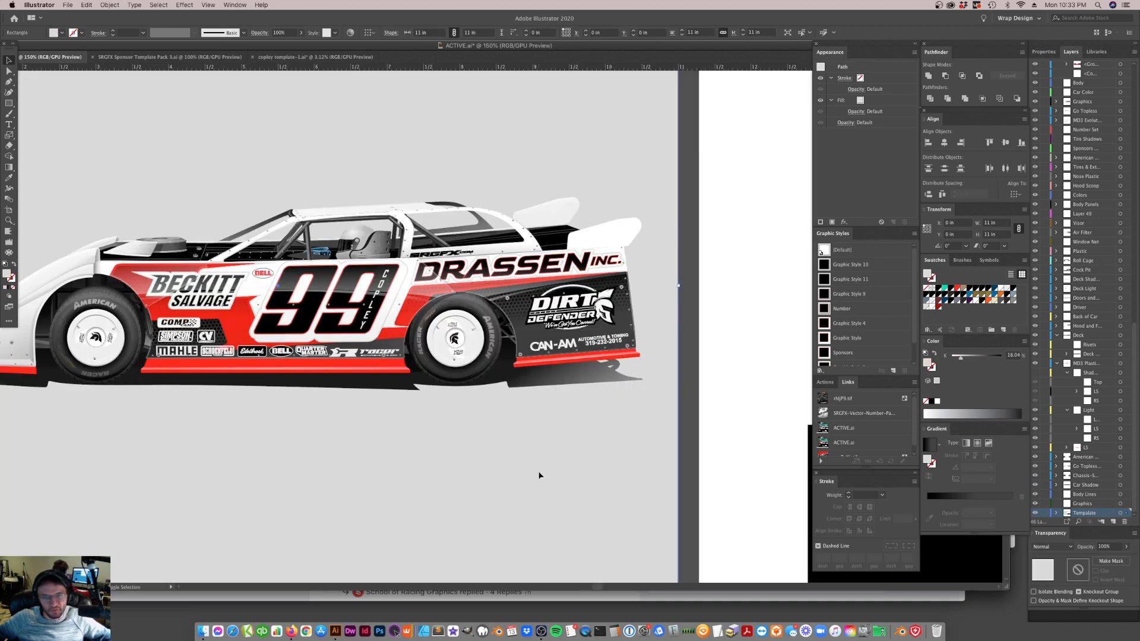
scroll(538, 471, "left", 5)
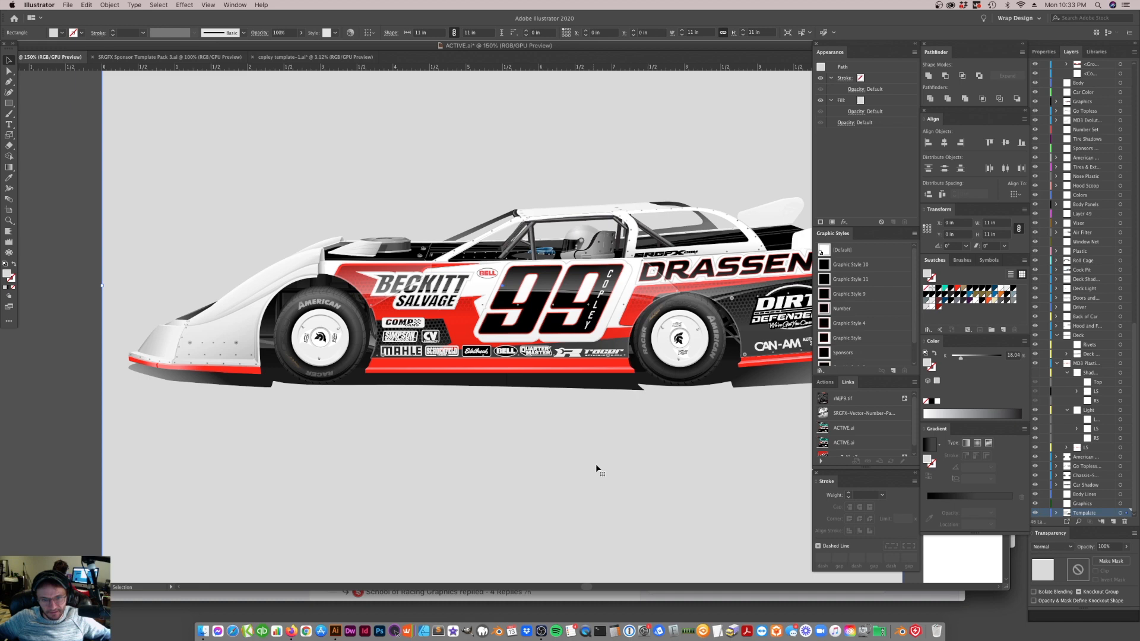
Isolate the rear wheel cover, fill its base disc with PANTONE Process Black C, and show all the hidden wheel details again
left_click(706, 349)
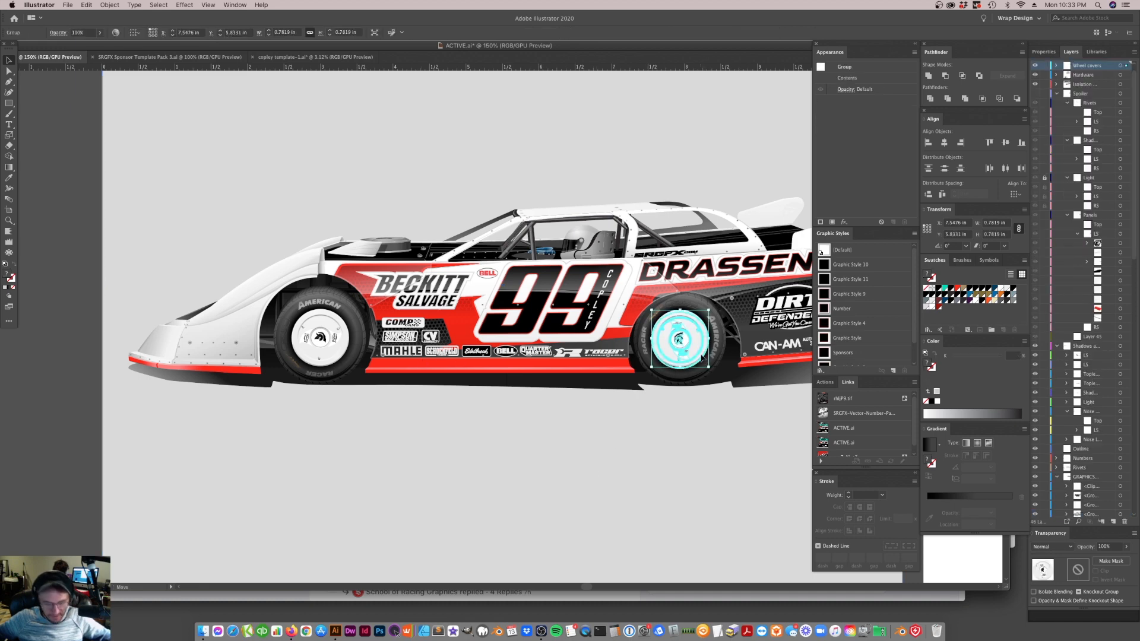
double_click(703, 364)
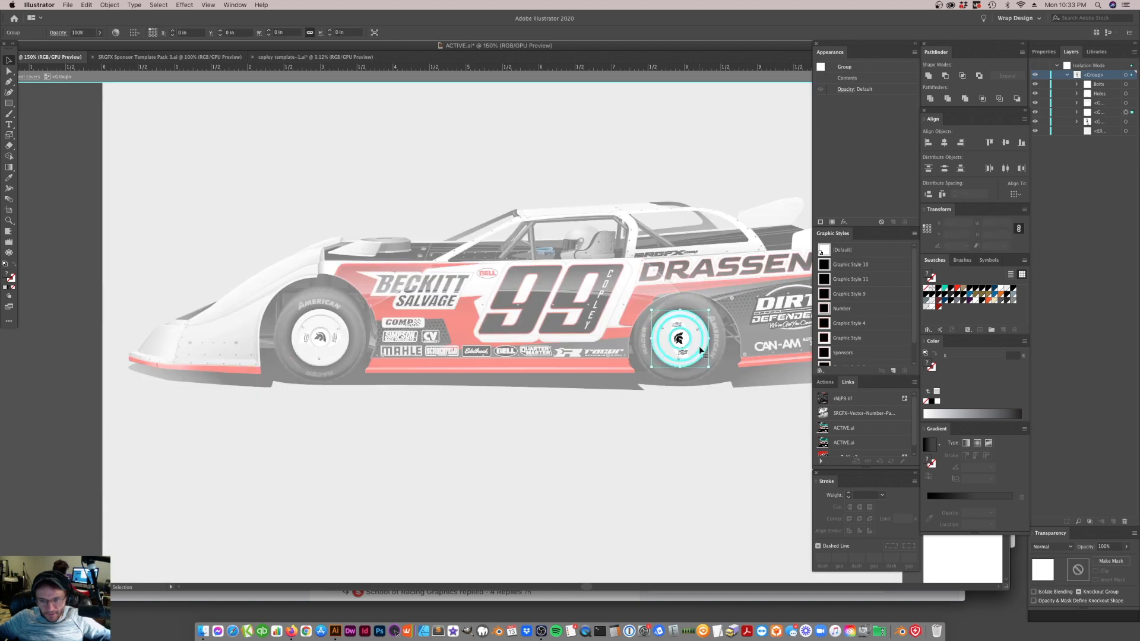
left_click(699, 347)
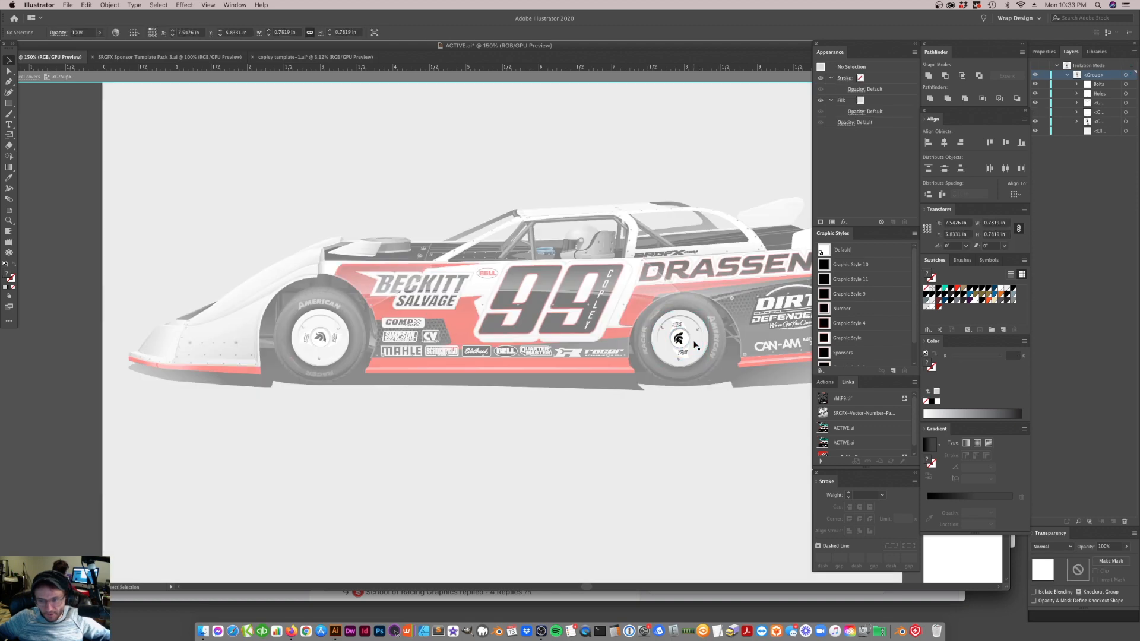
left_click(951, 289)
left_click(697, 433)
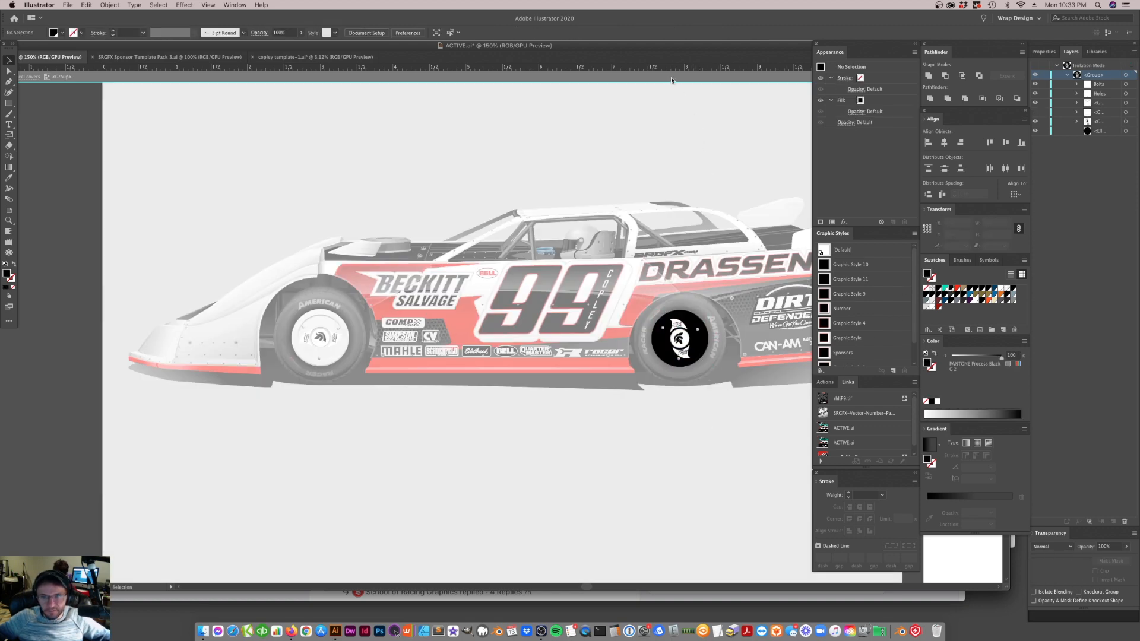
left_click(671, 76)
left_click(112, 5)
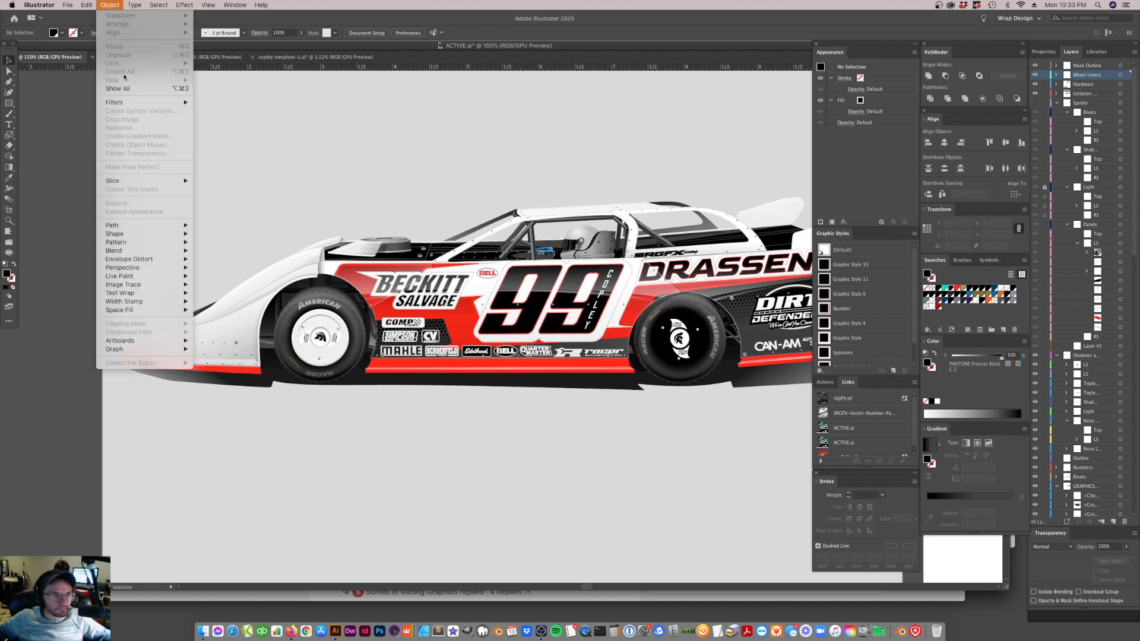
left_click(125, 86)
left_click(481, 449)
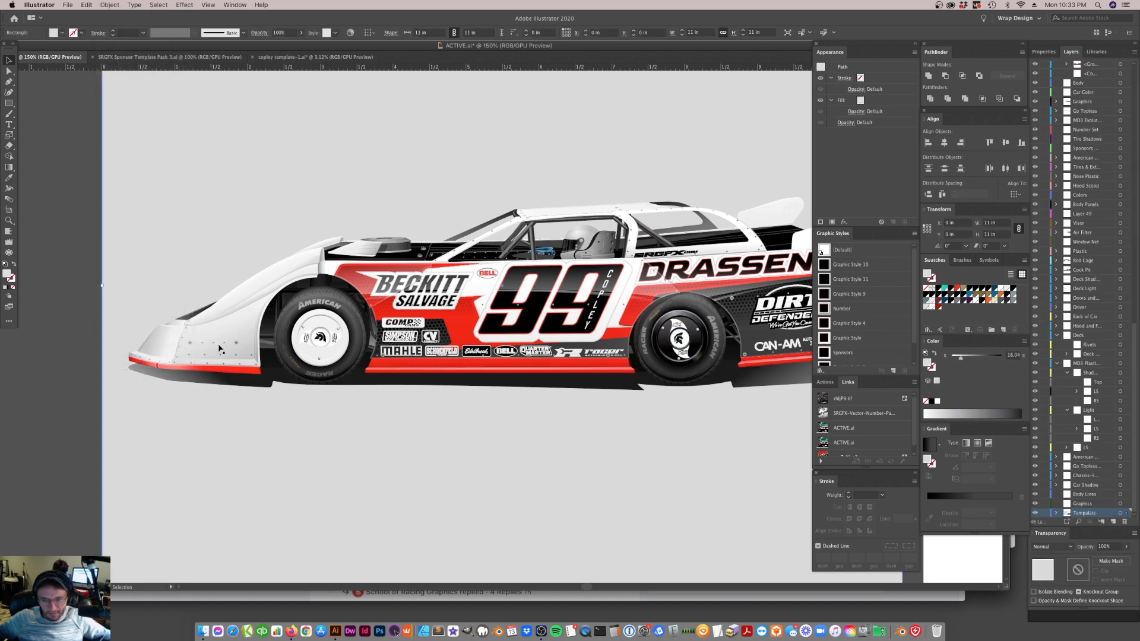
Isolate the front wheel cover, fill its base disc with PANTONE Process Black C, and restore its hidden details
left_click(340, 355)
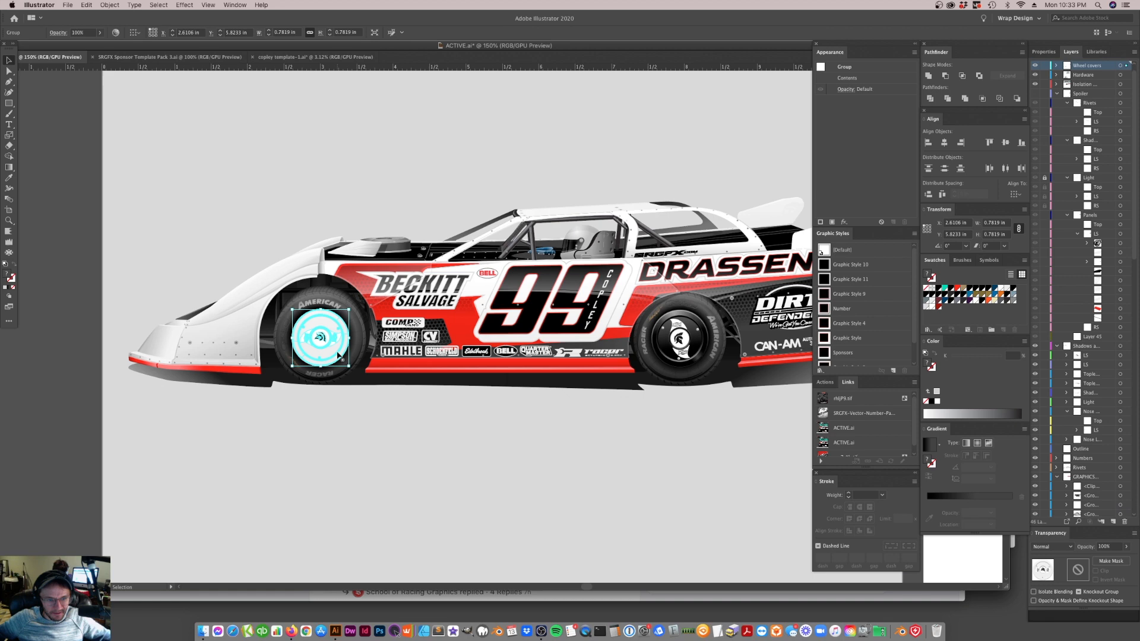
double_click(340, 355)
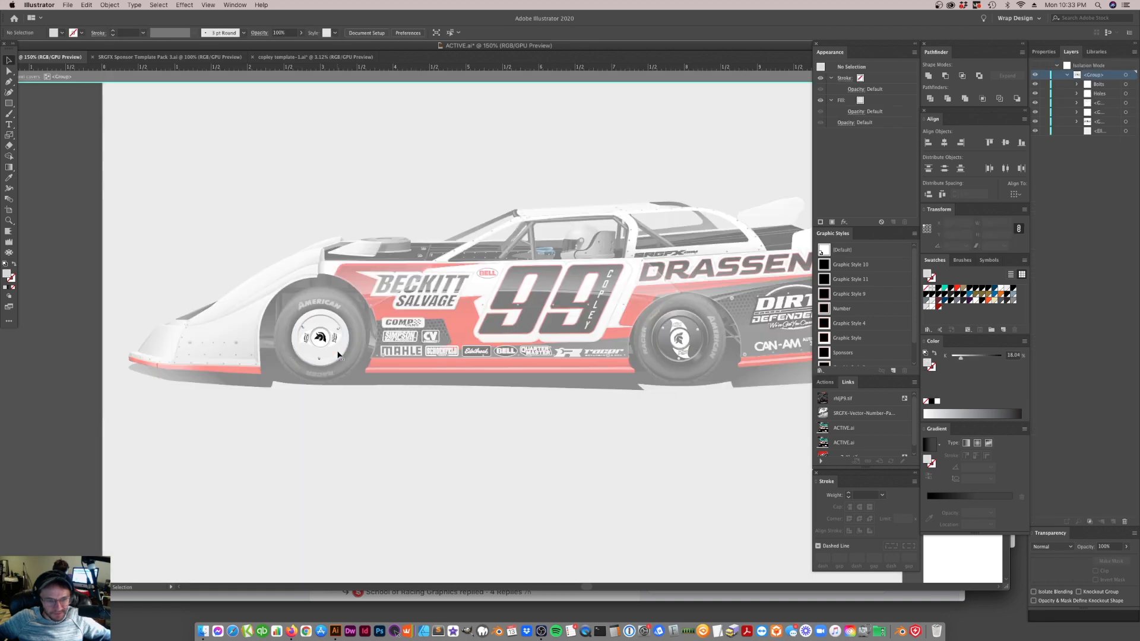
left_click(338, 355)
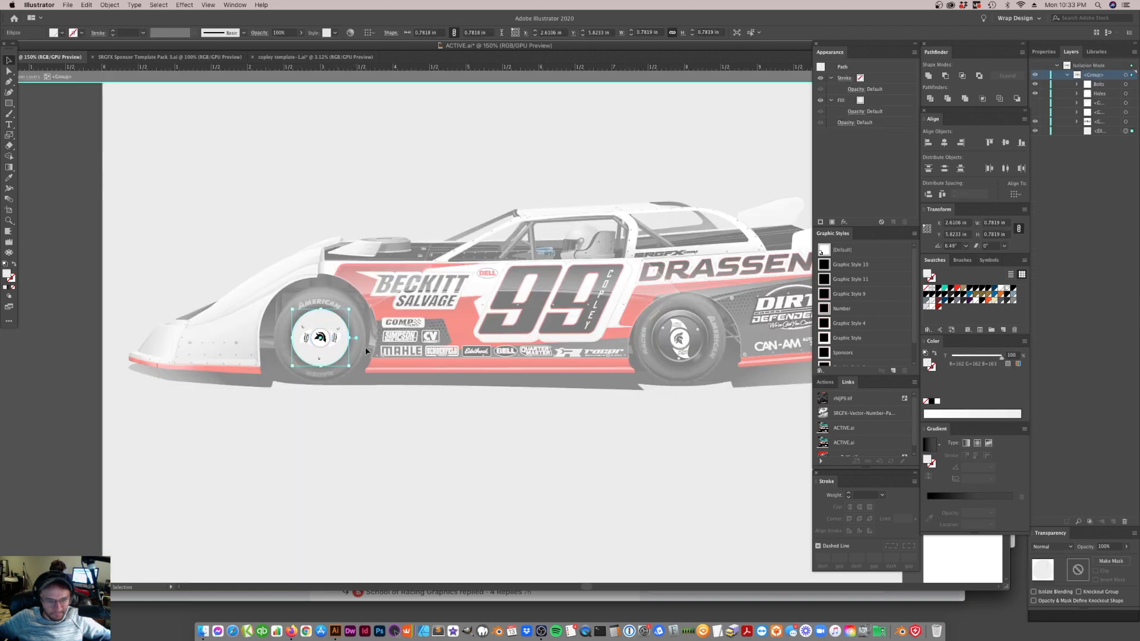
left_click(950, 289)
left_click(651, 446)
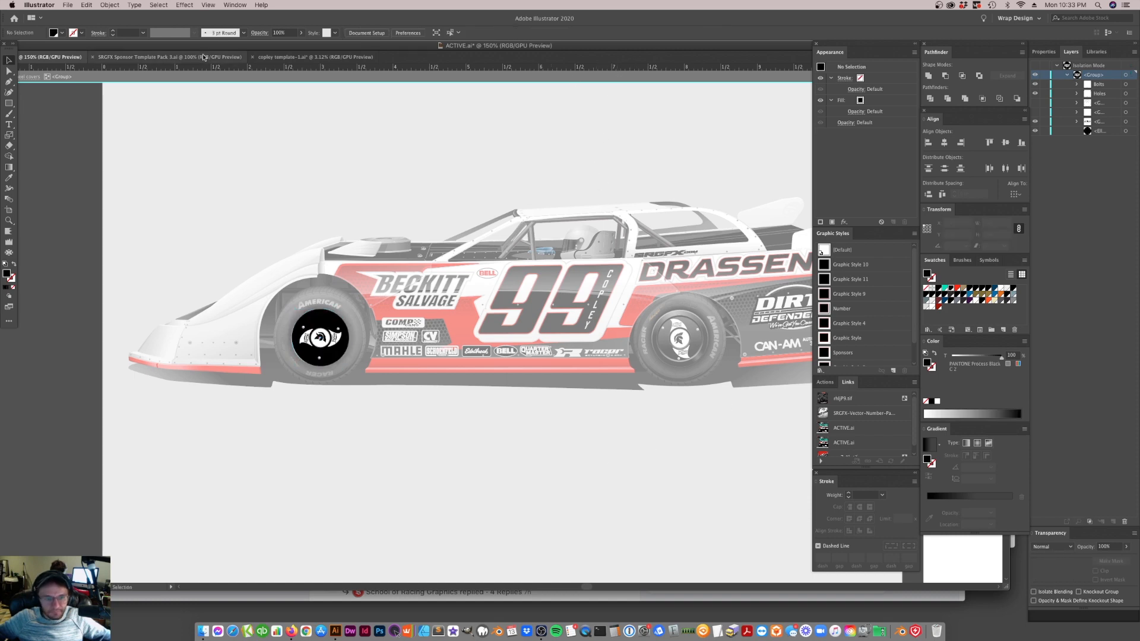
key("Escape")
left_click(110, 5)
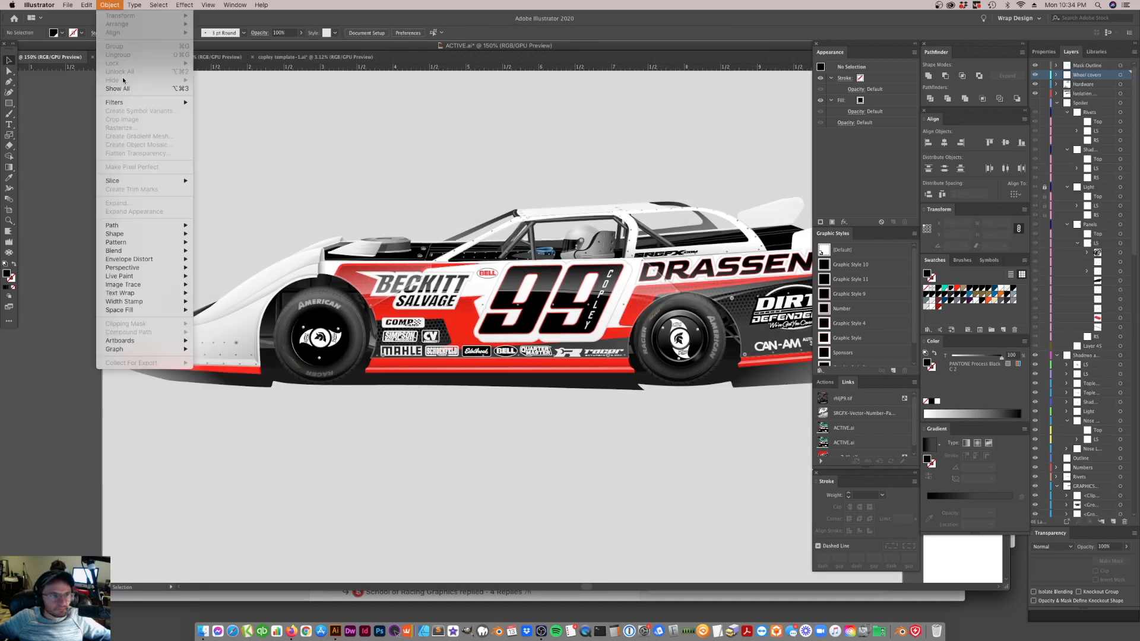
left_click(124, 89)
left_click(344, 415)
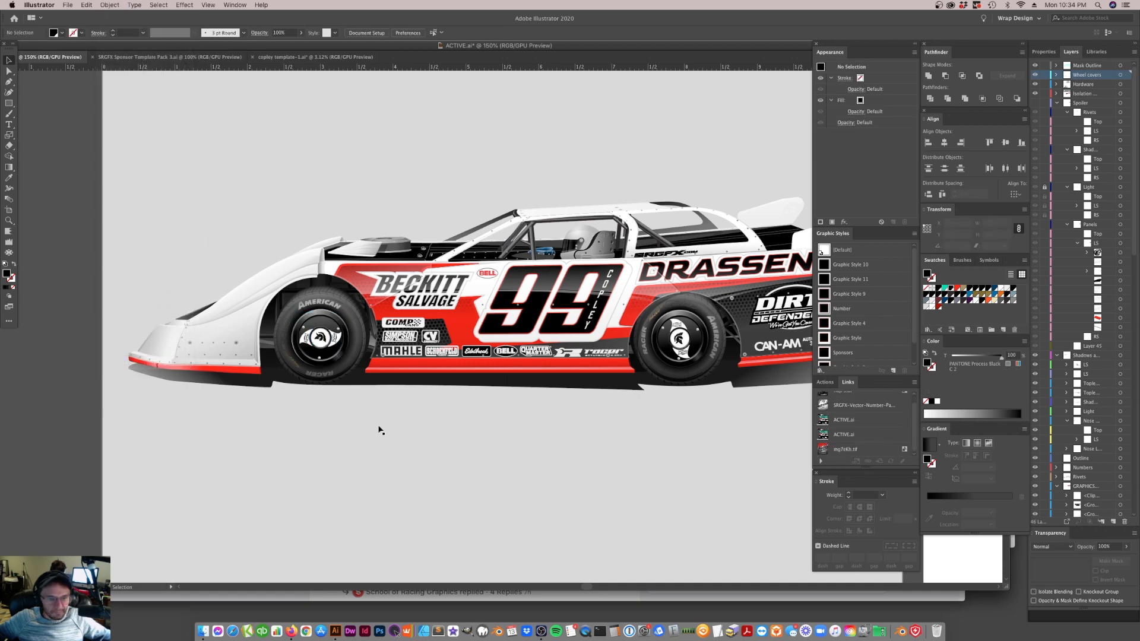
key("super+minus")
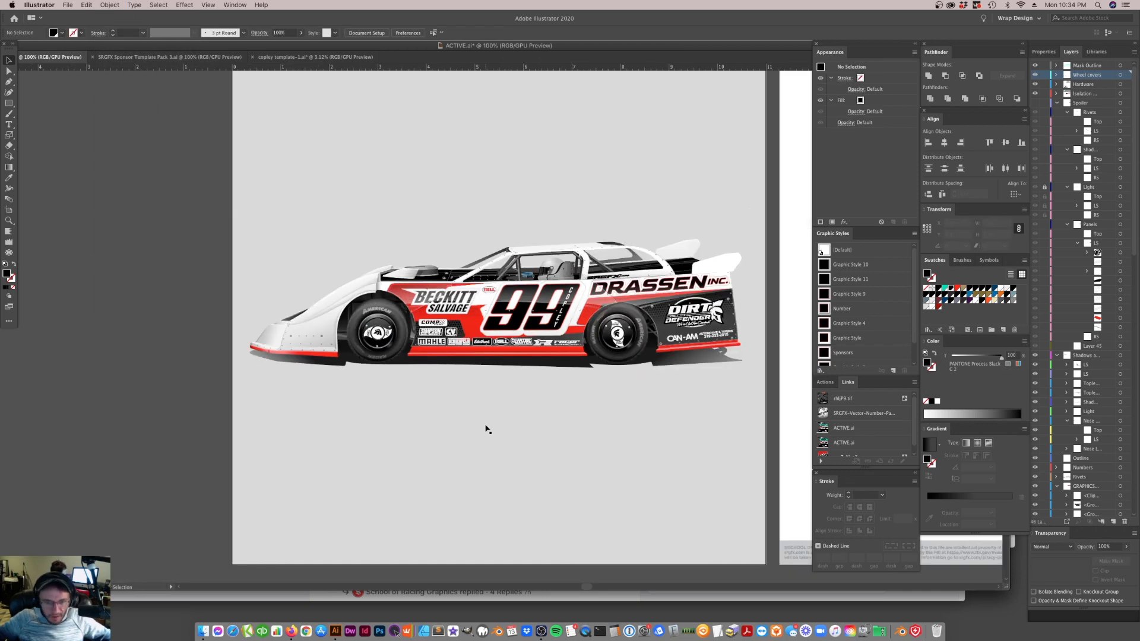
scroll(534, 398, "right", 5)
scroll(531, 397, "left", 5)
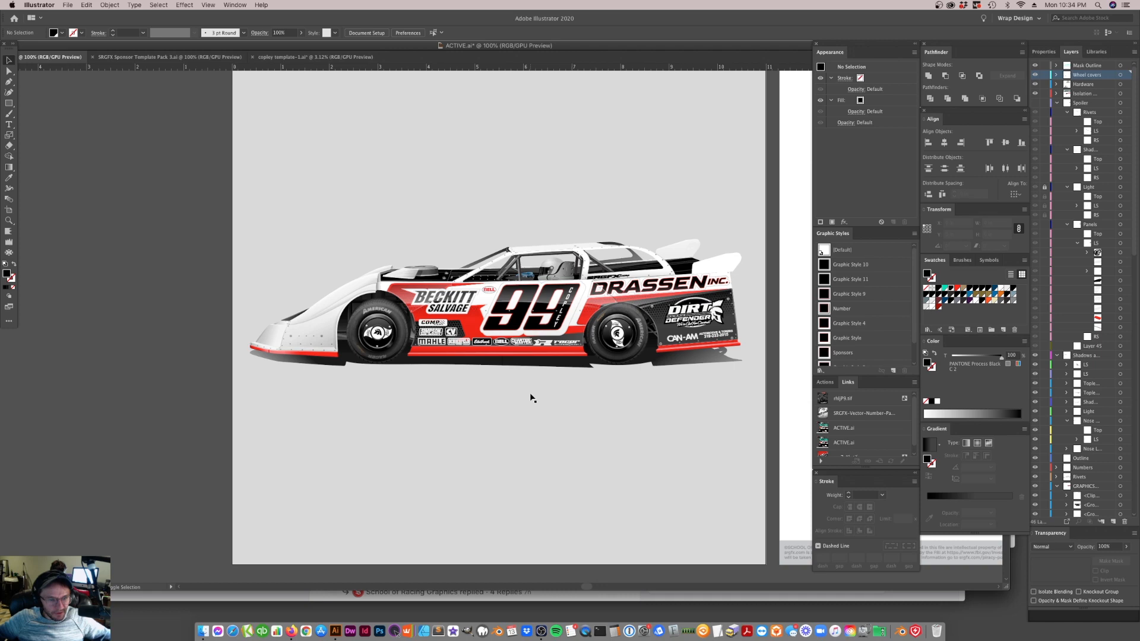
scroll(587, 348, "right", 10)
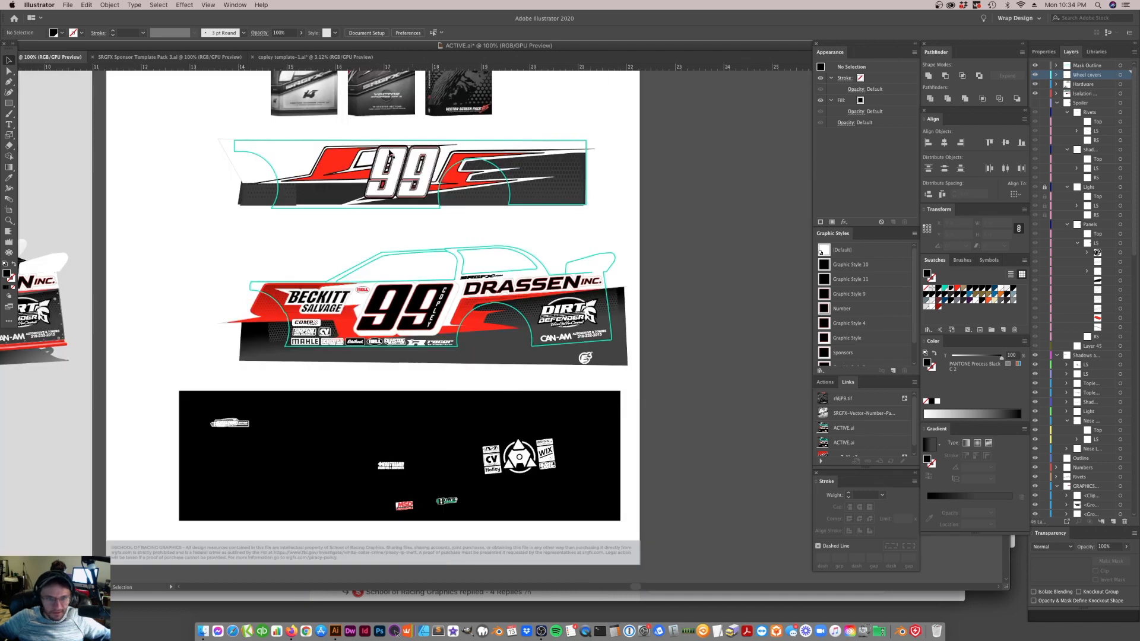
scroll(420, 353, "left", 10)
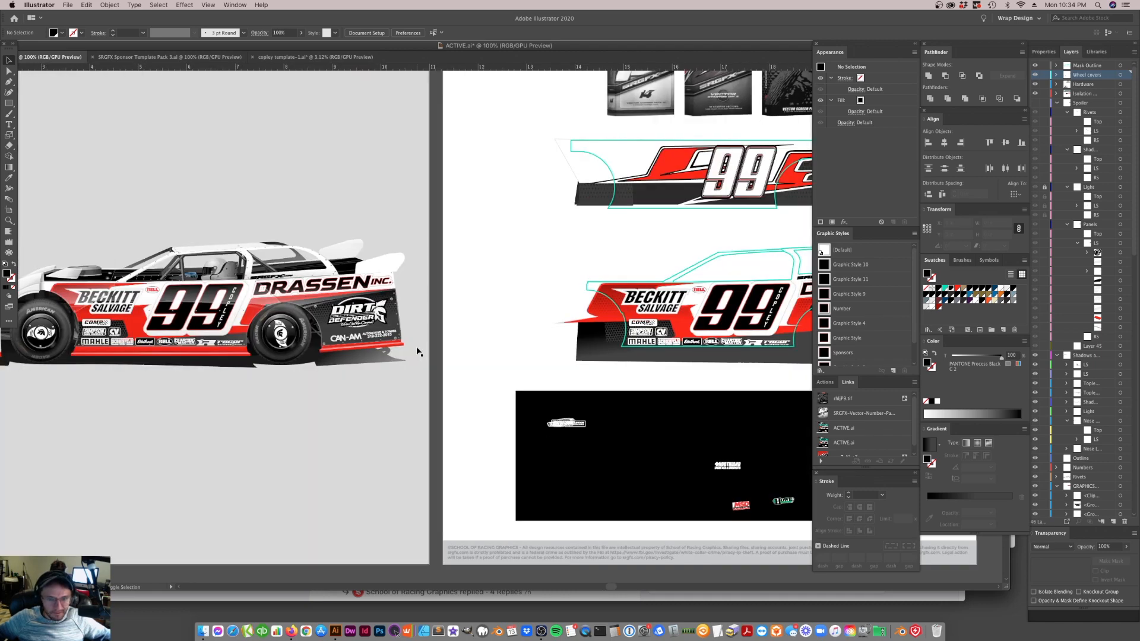